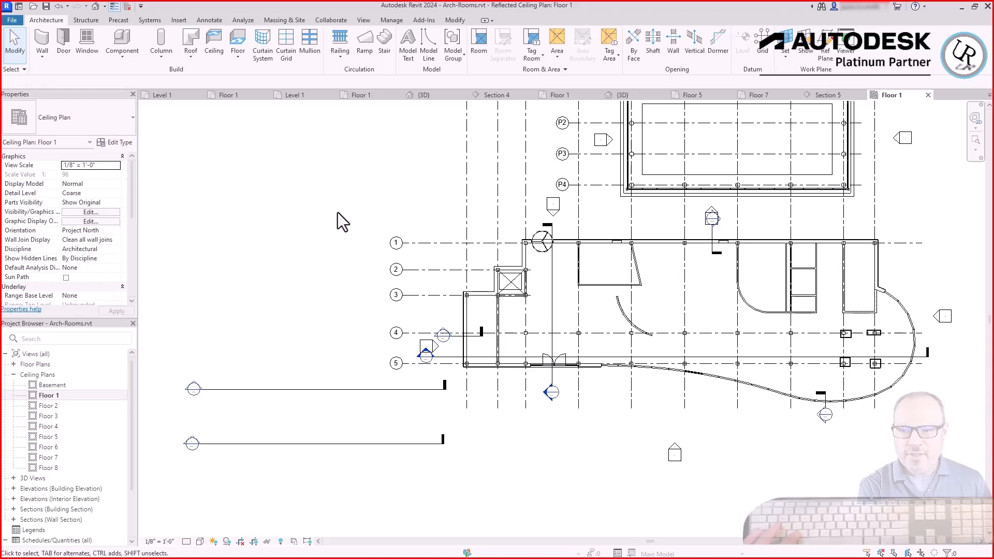
# Place an automatic 2' x 2' ACT System ceiling in the slanted-wall room with a 9' height offset from Floor 1.
pyautogui.scroll(2, 870, 283)
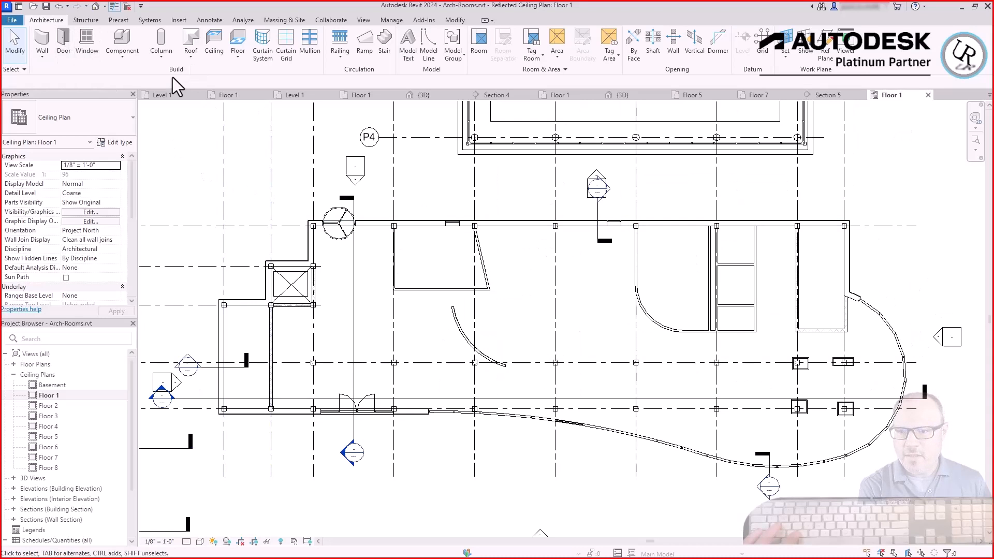
pyautogui.click(210, 54)
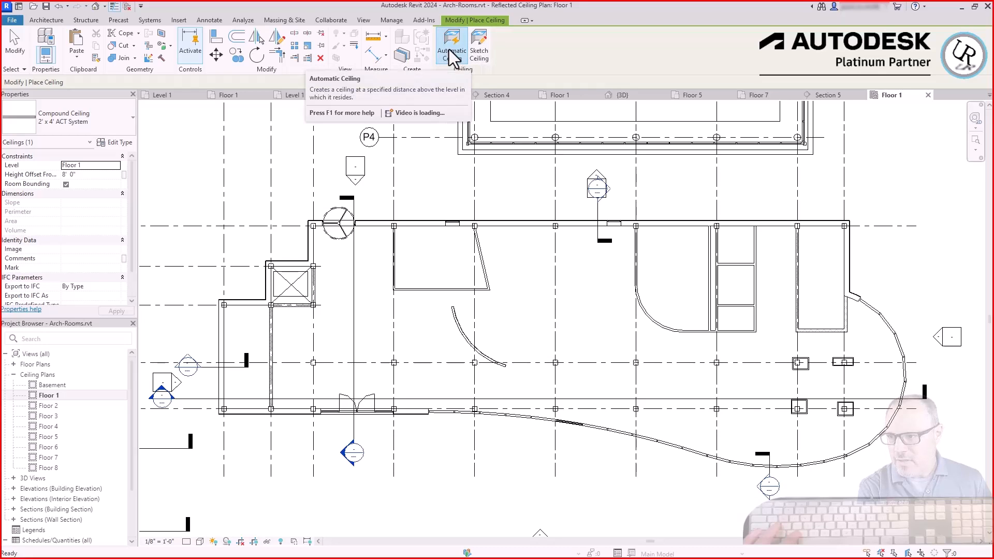
pyautogui.click(71, 116)
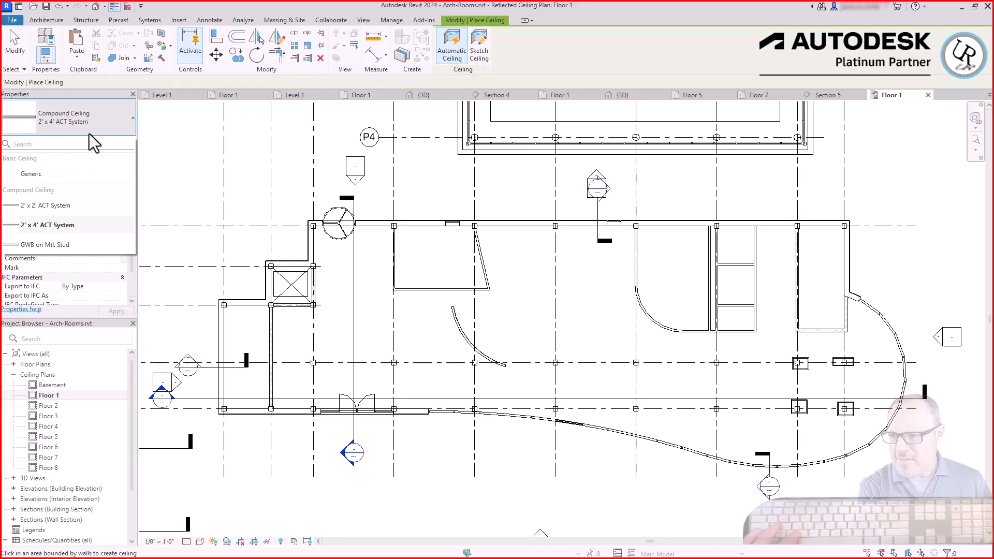
pyautogui.click(46, 205)
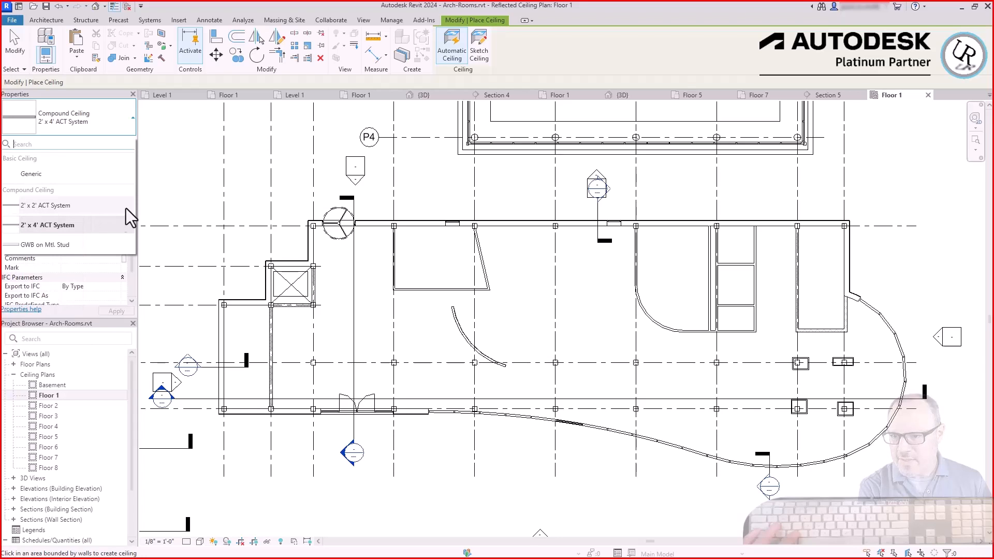
pyautogui.click(35, 207)
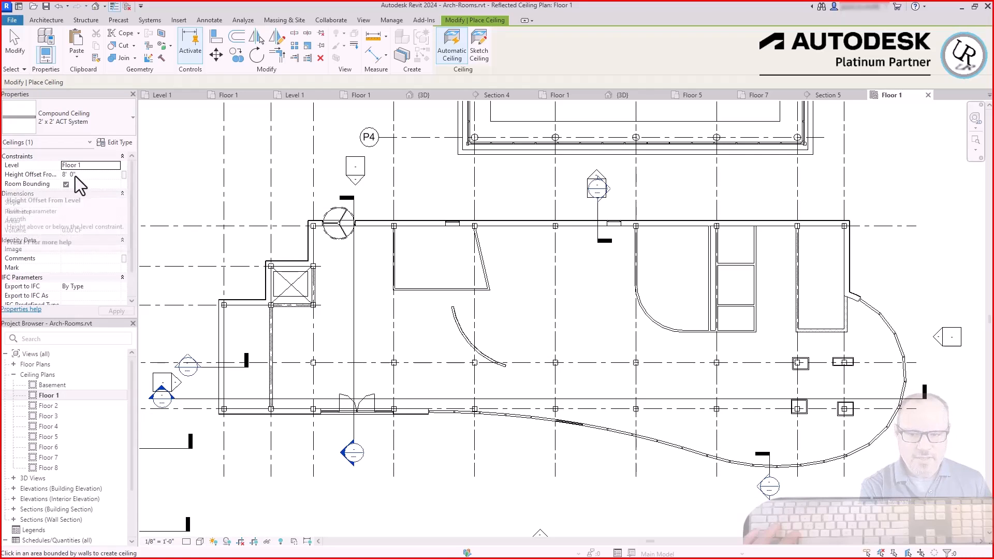
pyautogui.click(92, 175)
pyautogui.write('9')
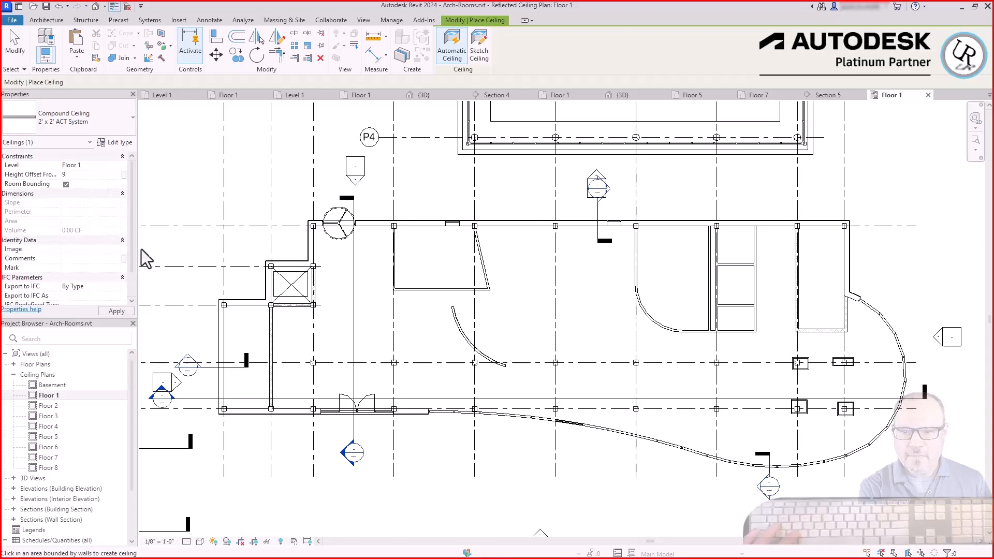
pyautogui.scroll(2, 448, 298)
pyautogui.scroll(3, 460, 294)
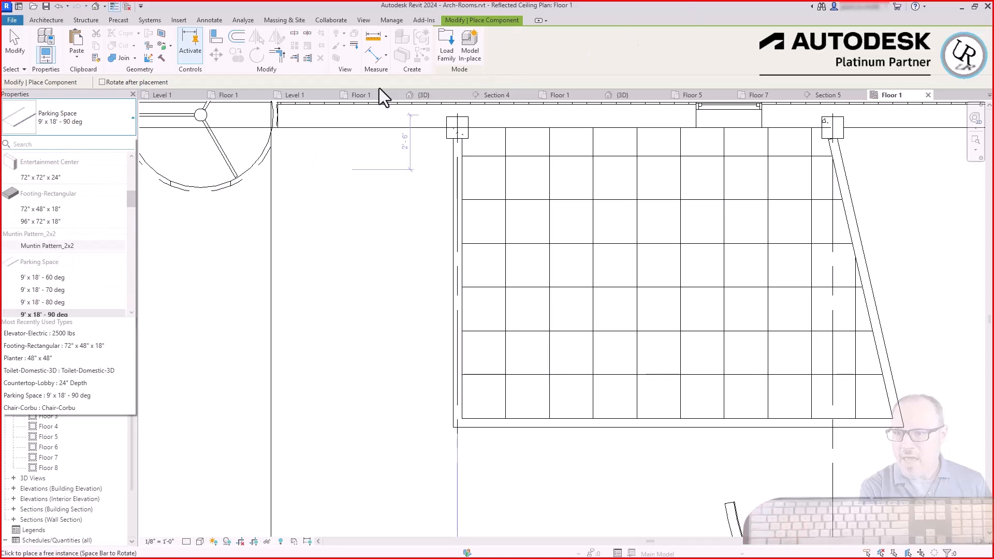
# Choose the Troffer Light - 2x2 Parabolic type 2'x2'(4 Lamp) - 120V as the component for the ceiling.
pyautogui.scroll(-3, 80, 210)
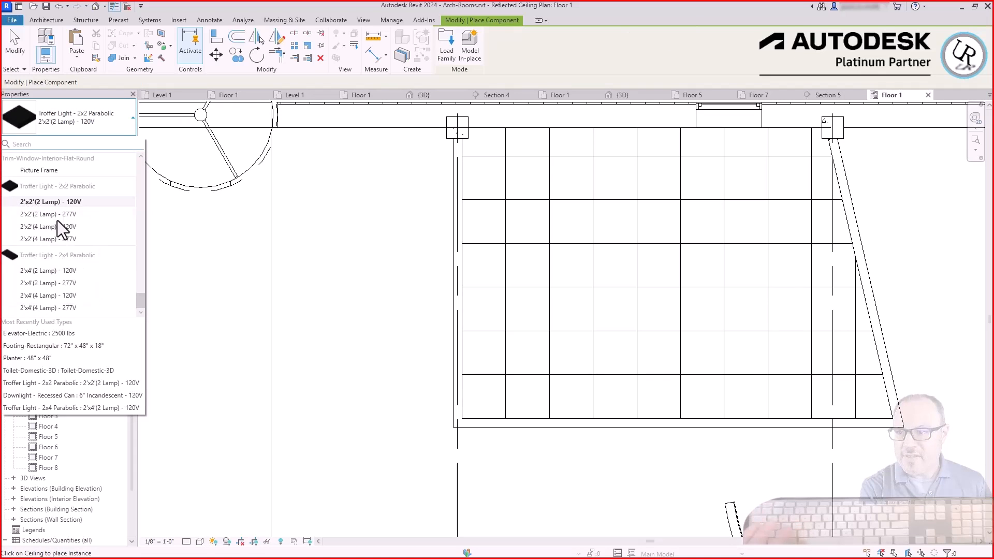
pyautogui.moveTo(42, 228)
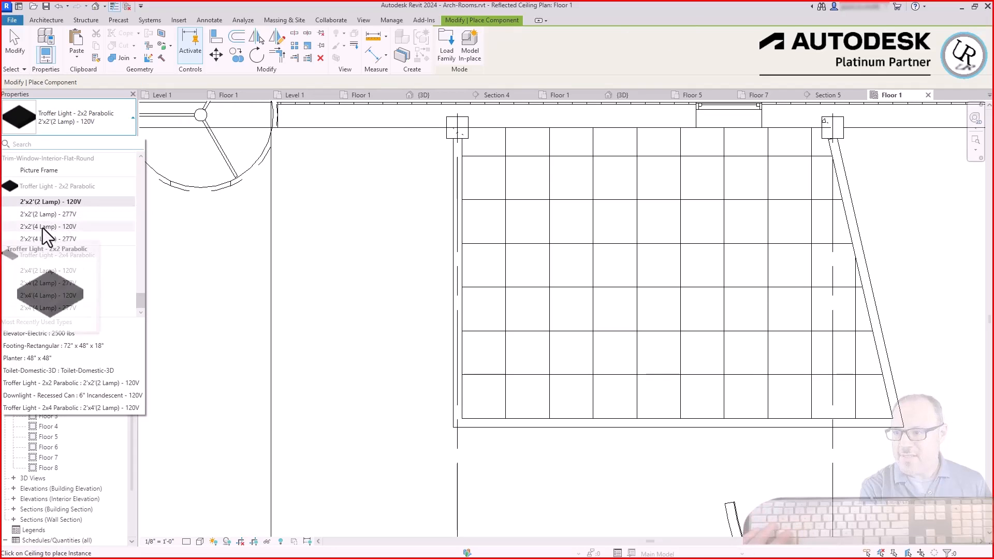
pyautogui.click(73, 230)
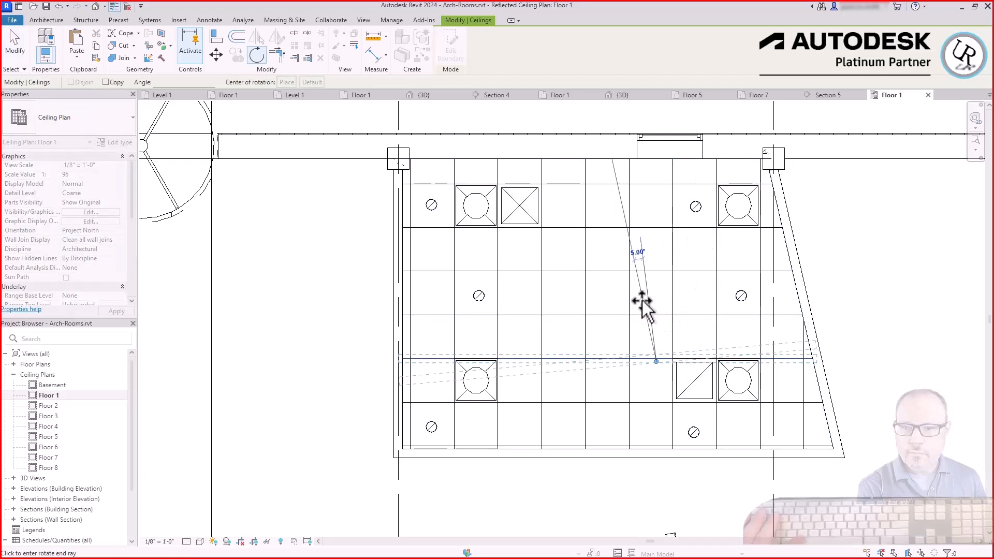
# Rotate the ceiling grid of the slanted-wall room by about 5°.
pyautogui.click(657, 295)
pyautogui.press('Escape')
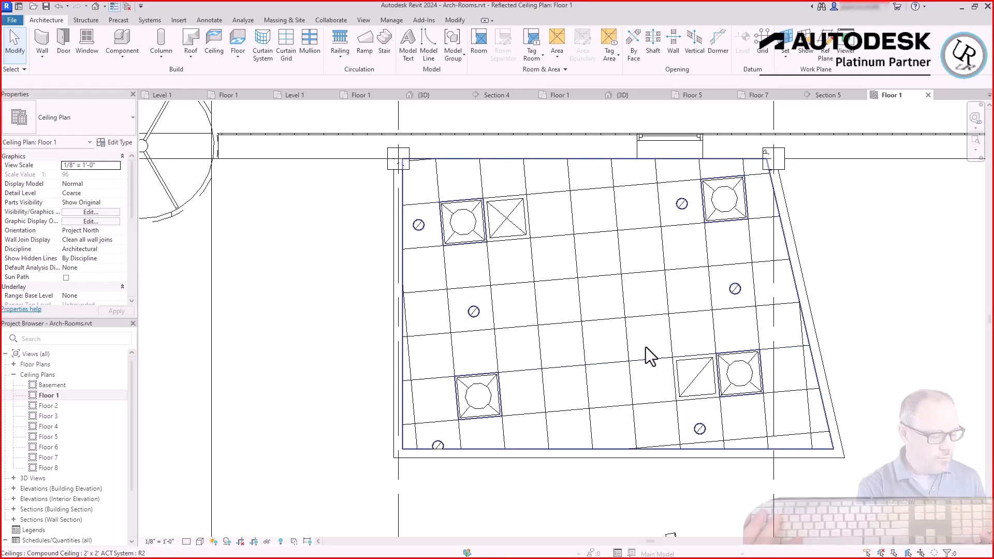
pyautogui.click(649, 310)
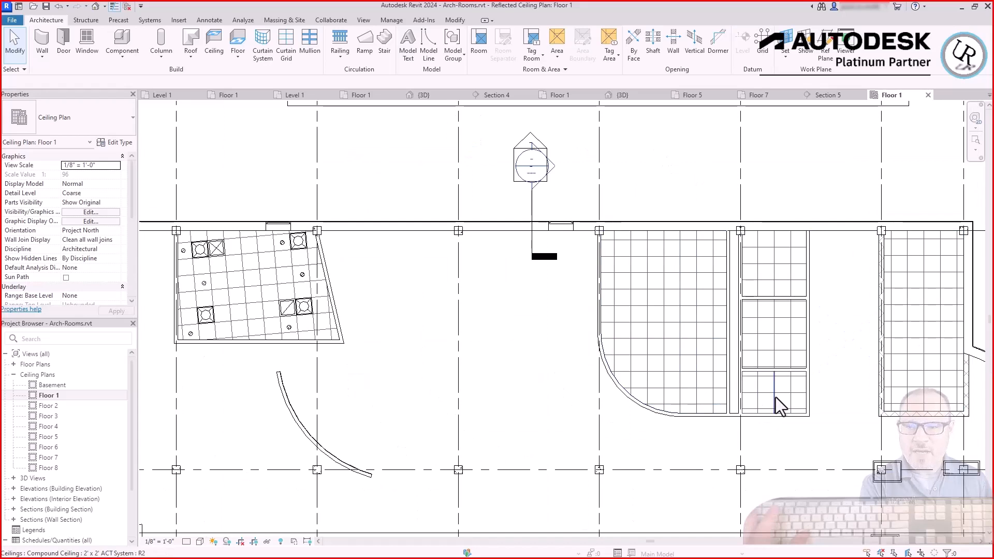
# Change the ceiling of the lowest small room to GWB on Mtl. Stud and open that type's layer structure.
pyautogui.click(777, 396)
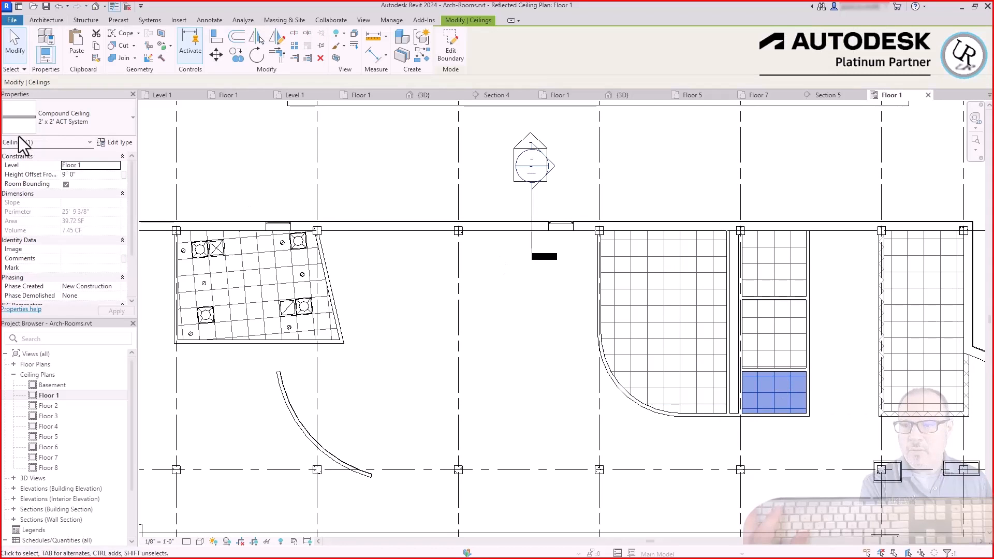
pyautogui.click(102, 122)
pyautogui.click(57, 207)
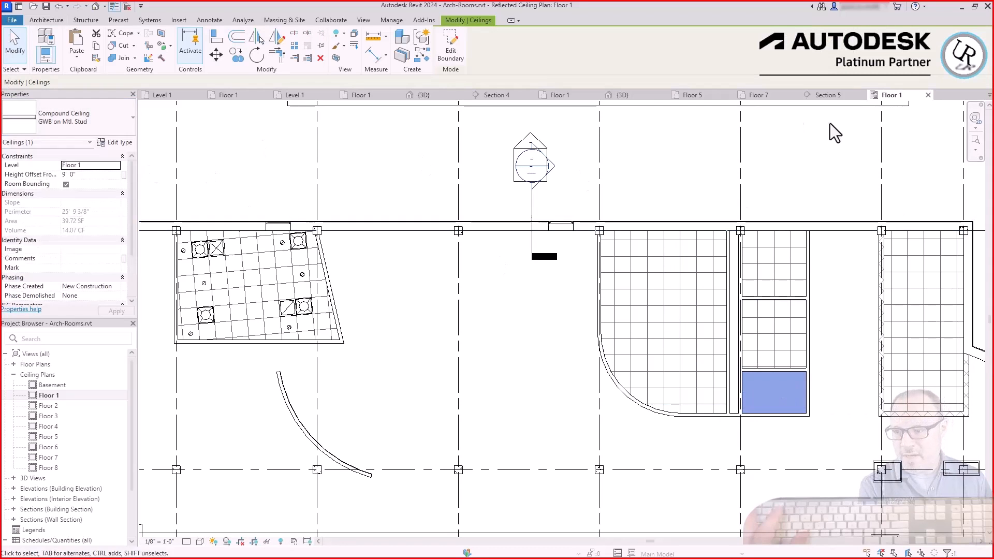
pyautogui.click(112, 143)
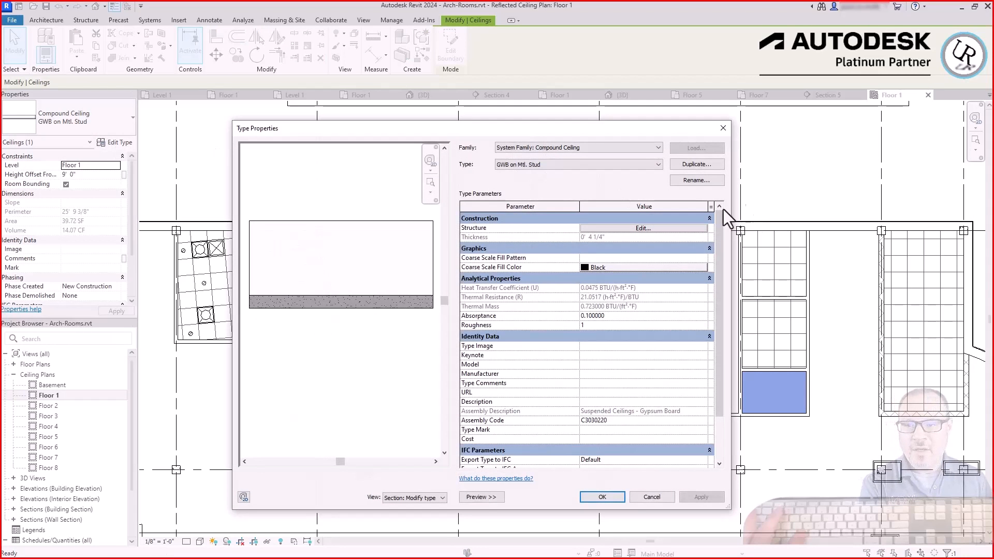
pyautogui.click(605, 228)
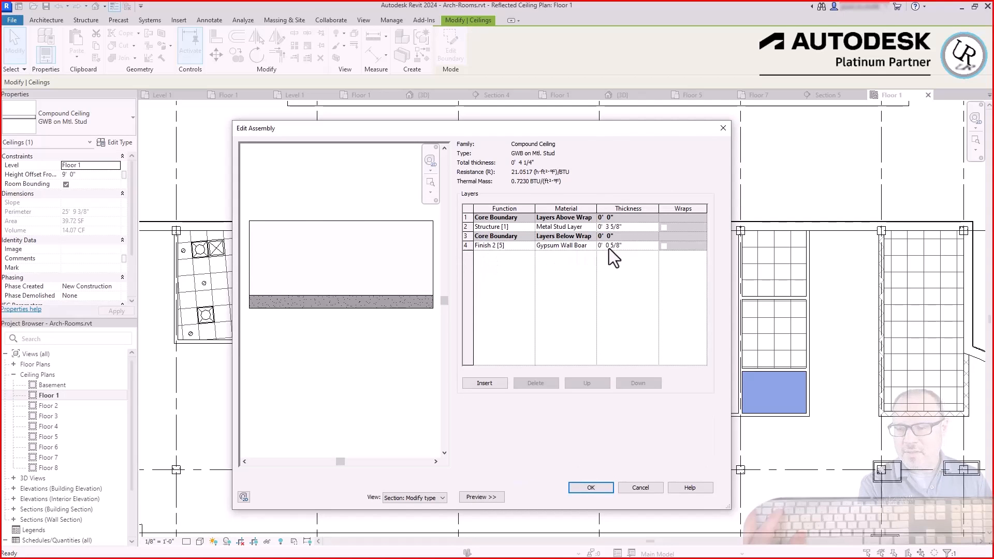
# Try the Gypsum Wall Board finish layer above the metal stud core and return it below the core.
pyautogui.click(467, 246)
pyautogui.click(595, 385)
pyautogui.click(594, 386)
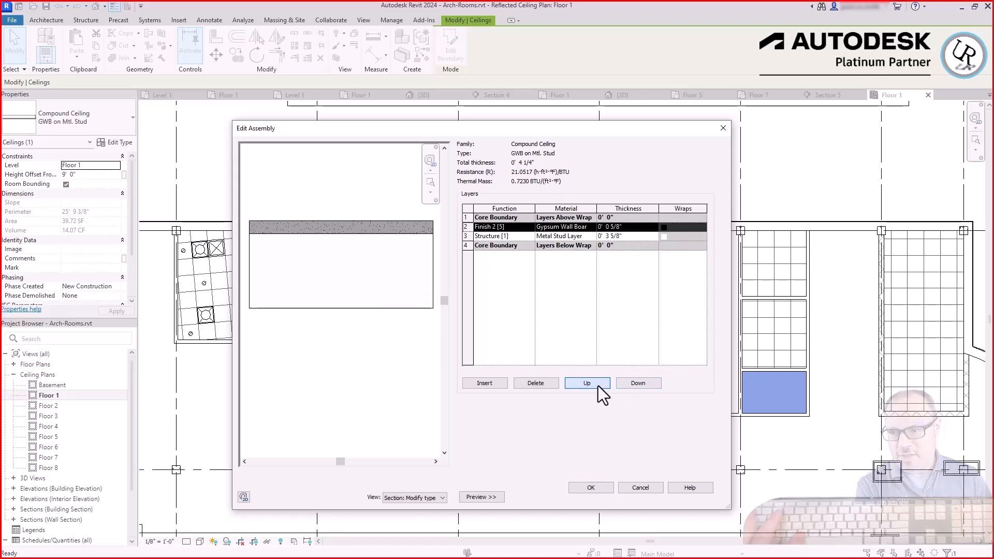
pyautogui.click(631, 384)
pyautogui.click(631, 384)
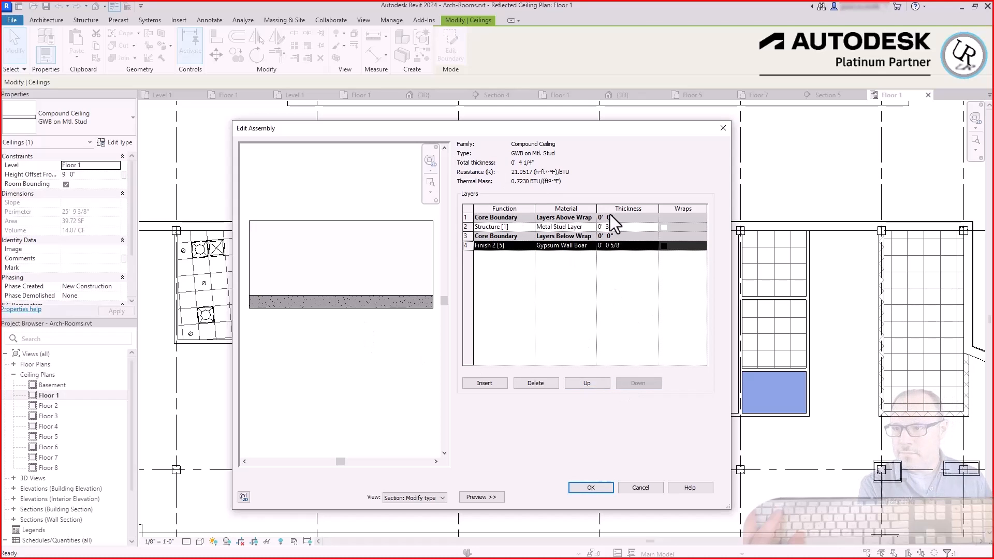
# Give the Gypsum Wall Board material a speckled drafting surface fill pattern.
pyautogui.click(591, 246)
pyautogui.click(593, 246)
pyautogui.click(528, 180)
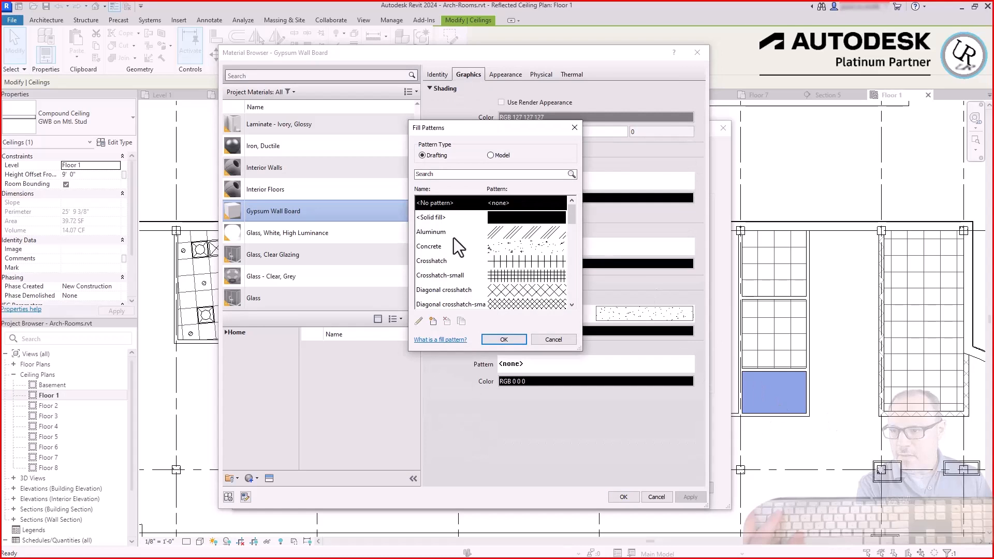
pyautogui.scroll(-3, 517, 252)
pyautogui.click(490, 155)
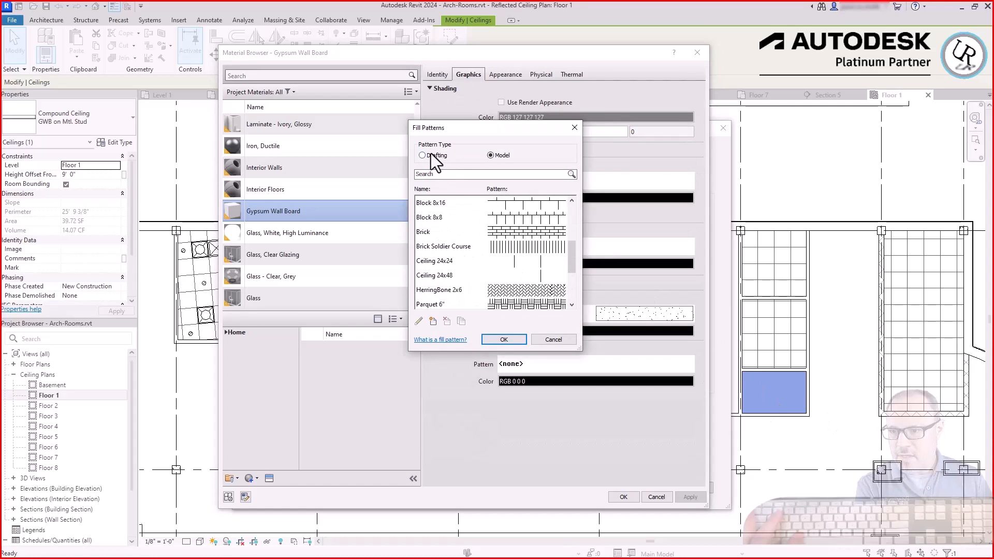
pyautogui.click(428, 155)
pyautogui.scroll(-3, 479, 255)
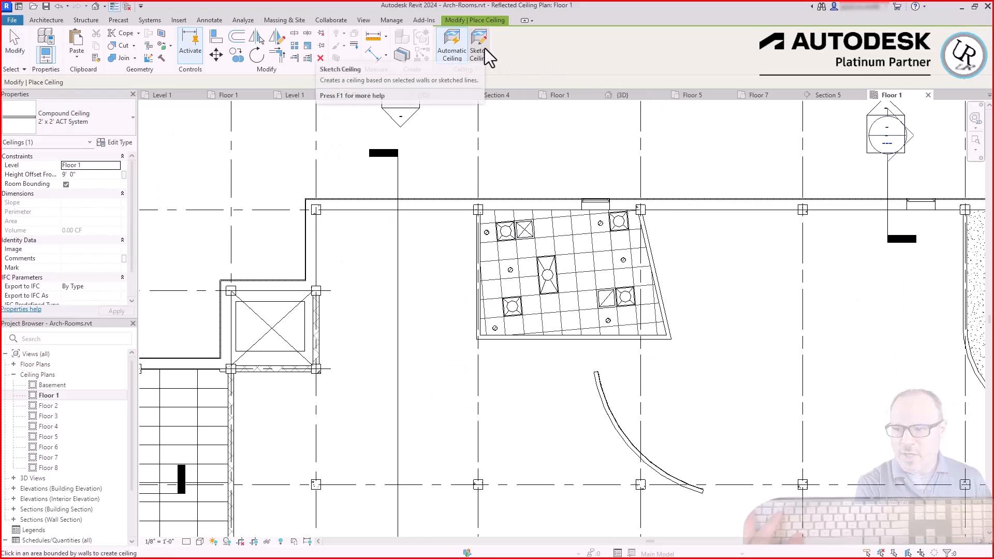
# Sketch a 2' x 2' ACT System ceiling beside the slanted-wall room and a GWB on Mtl. Stud ceiling strip along its lower edge.
pyautogui.click(485, 48)
pyautogui.scroll(2, 326, 231)
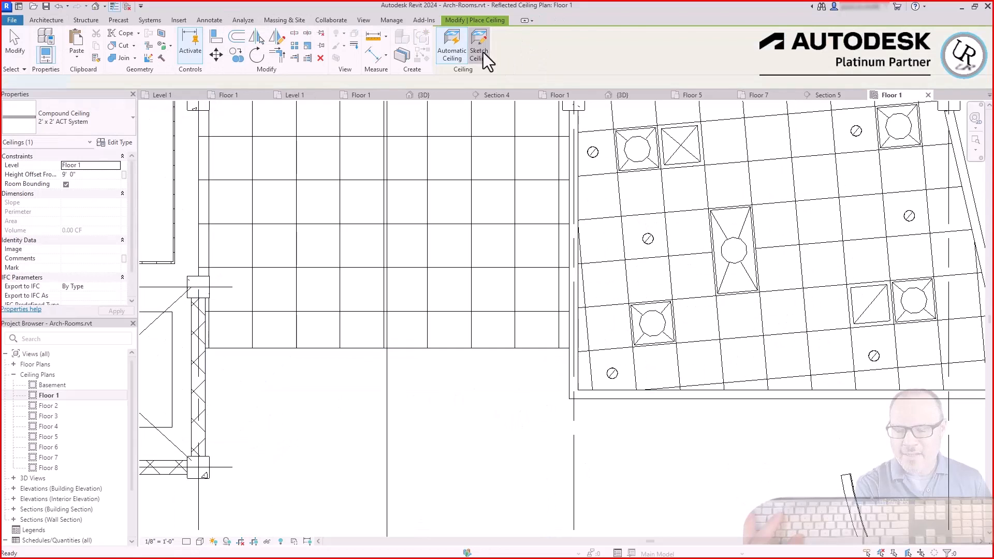
pyautogui.click(483, 51)
pyautogui.click(117, 121)
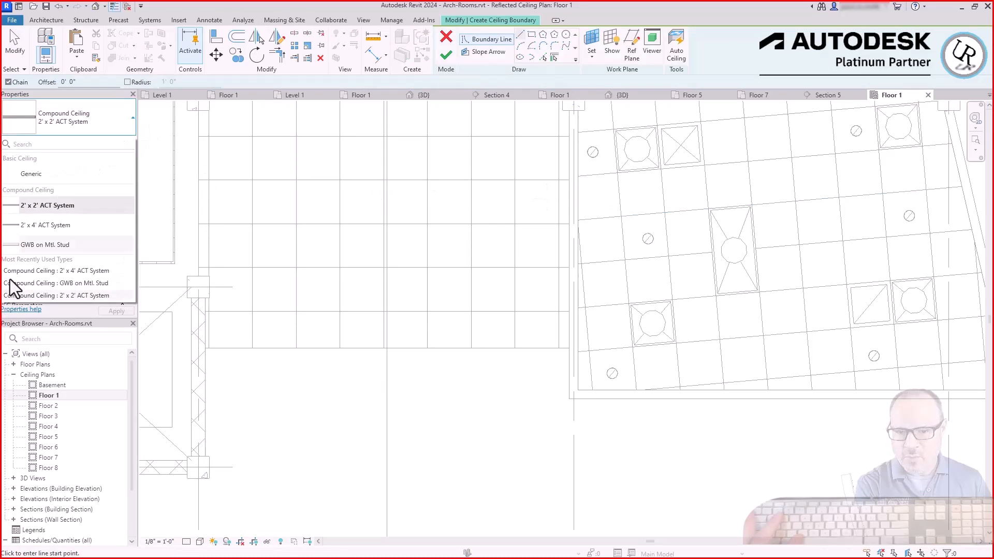
pyautogui.click(44, 246)
pyautogui.click(98, 176)
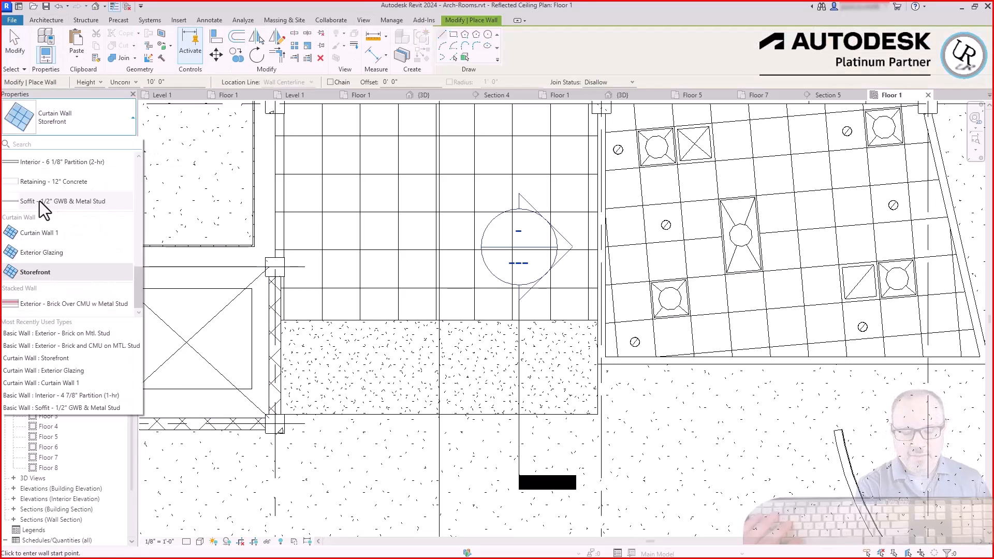
# Select the Soffit - 1/2" GWB & Metal Stud wall type and review its layer structure.
pyautogui.click(40, 200)
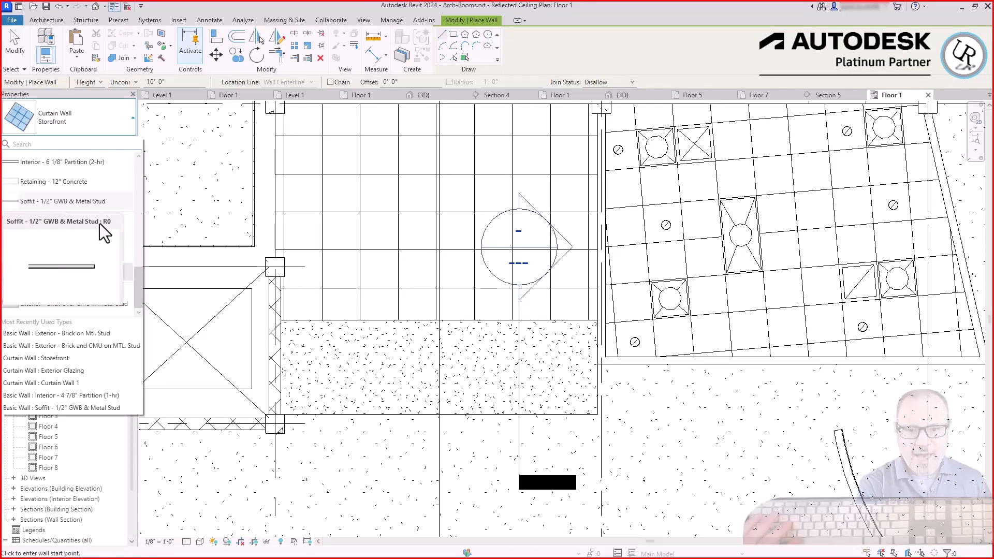
pyautogui.click(110, 142)
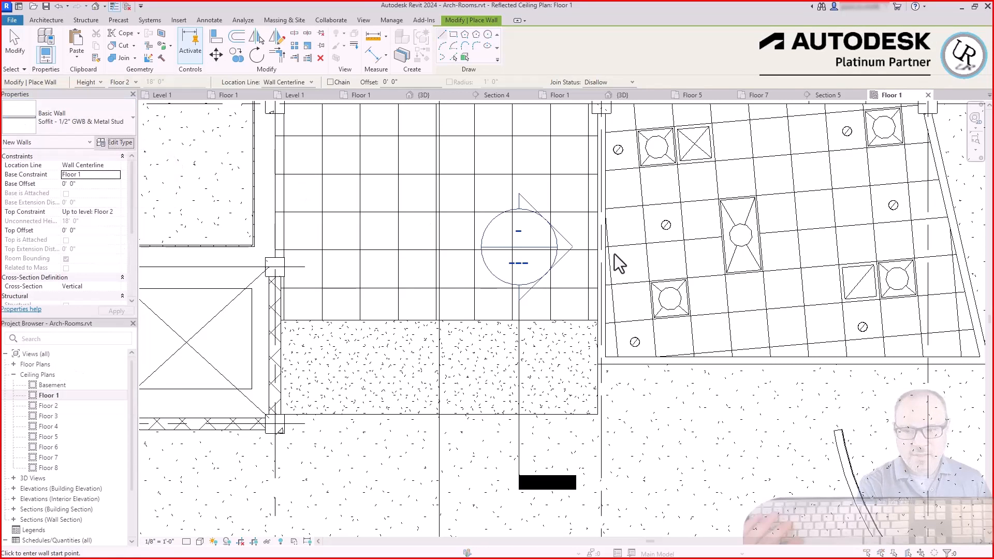
pyautogui.click(633, 227)
pyautogui.scroll(3, 358, 384)
pyautogui.click(469, 253)
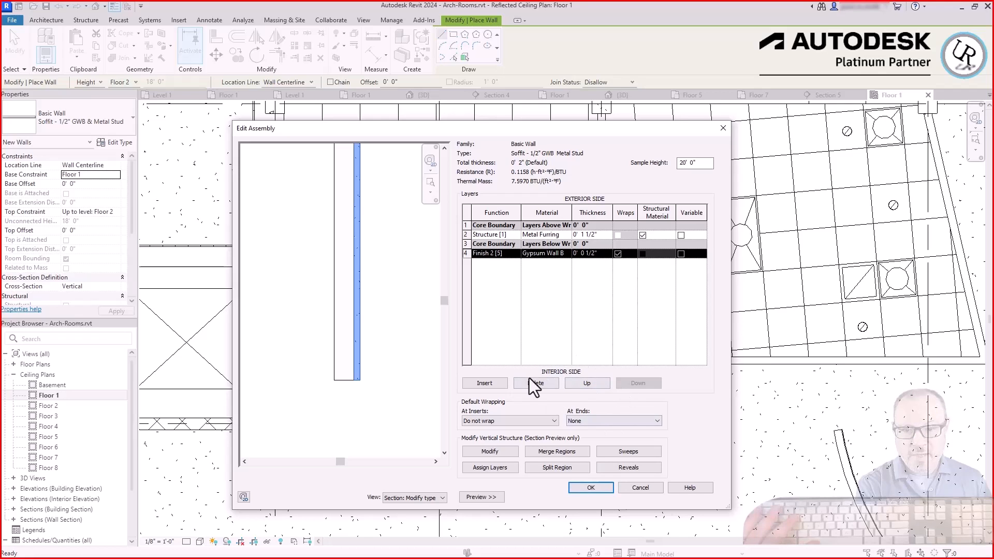
pyautogui.click(583, 489)
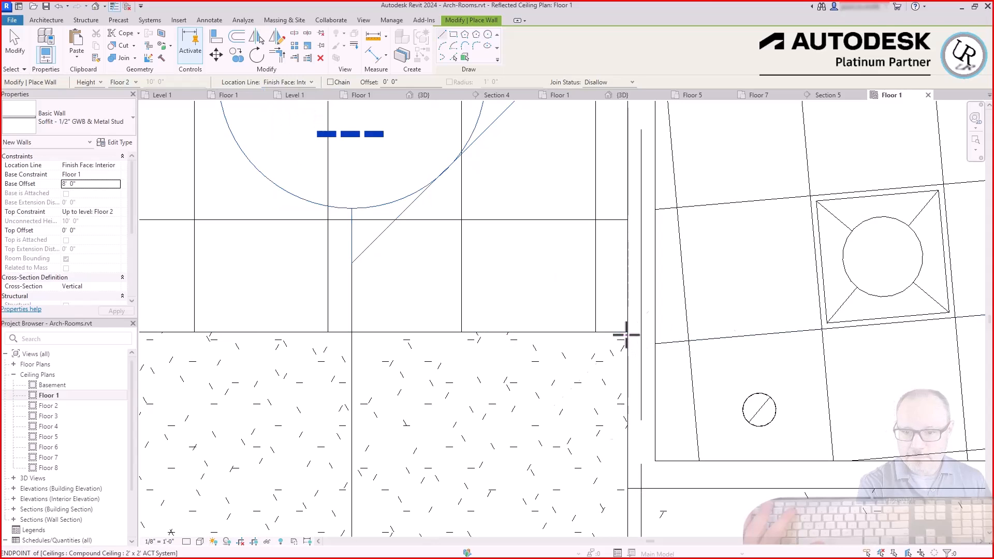
# Draw a soffit wall along the edge between the ACT and GWB ceilings, using Finish Face: Interior, an 8' base offset and top at Floor 2.
pyautogui.click(626, 335)
pyautogui.scroll(-5, 829, 337)
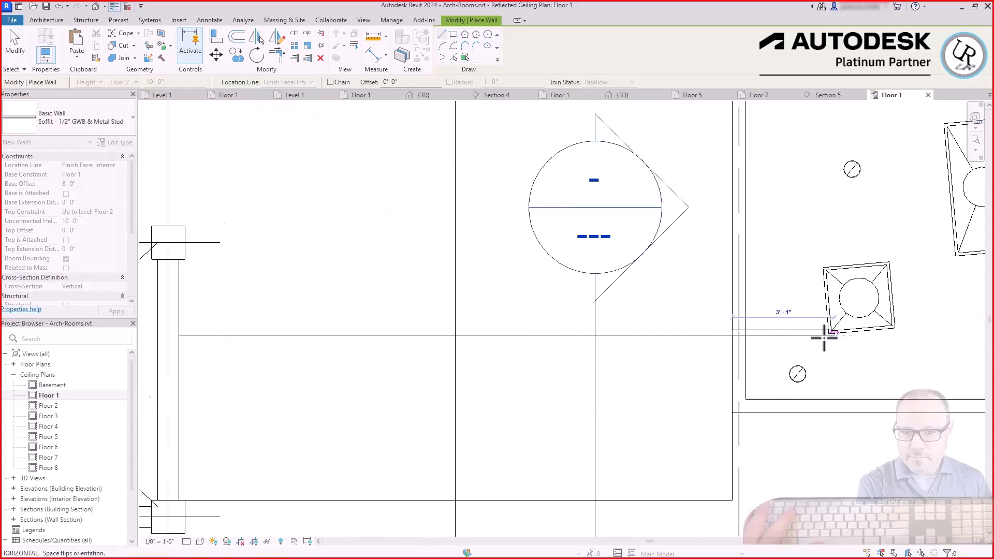
pyautogui.scroll(8, 253, 336)
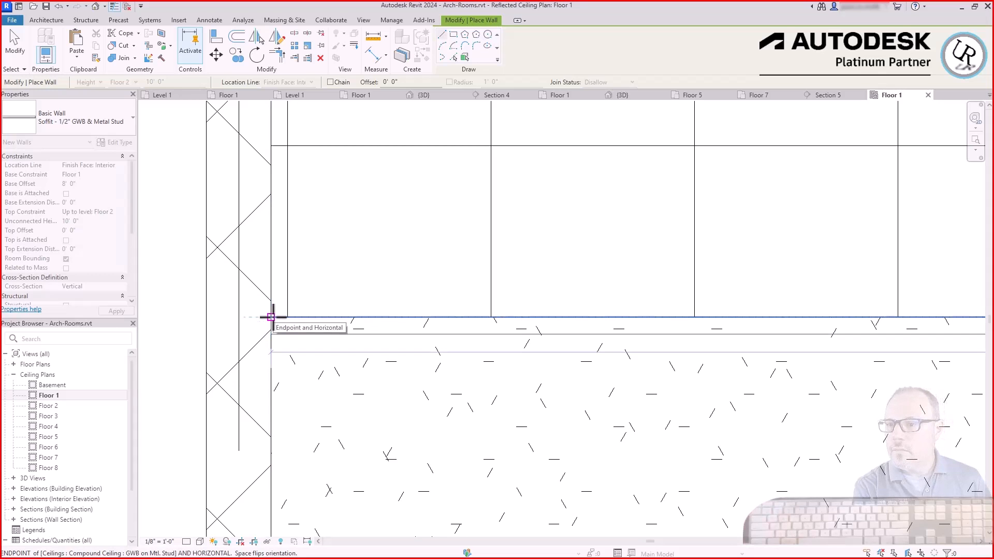
pyautogui.click(270, 316)
pyautogui.scroll(-4, 337, 250)
pyautogui.scroll(5, 322, 442)
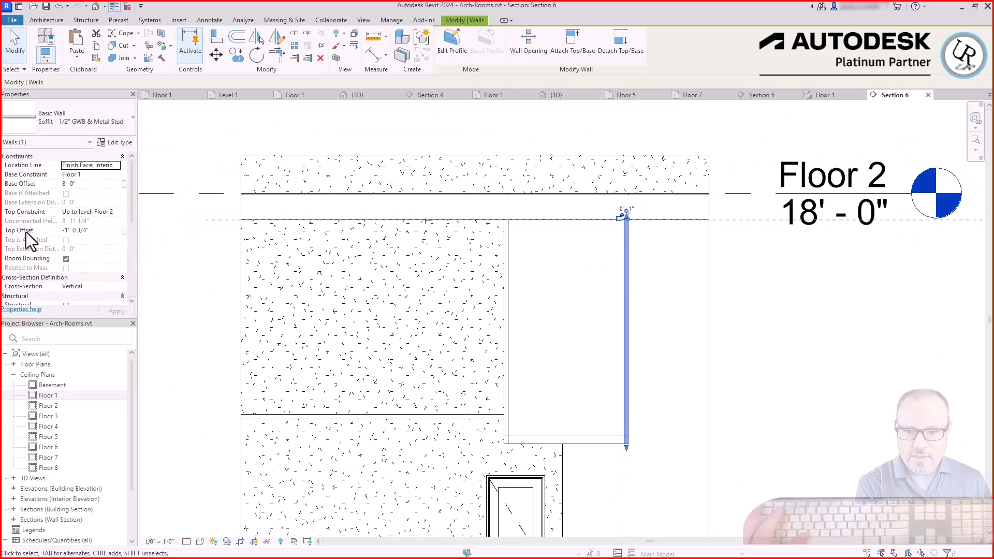
# Check the soffit wall's top offset in the section view and join the soffit walls with the GWB ceiling.
pyautogui.click(94, 230)
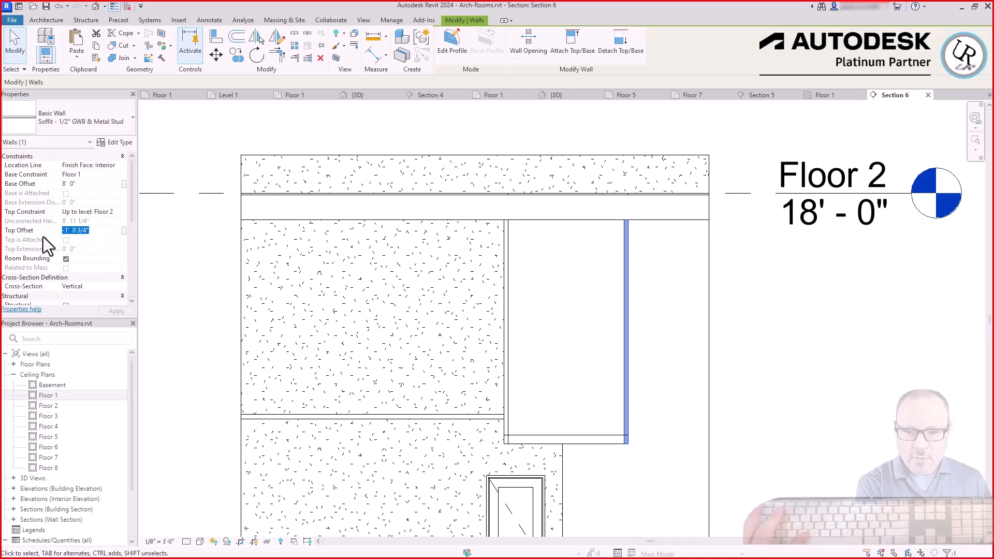
pyautogui.click(810, 290)
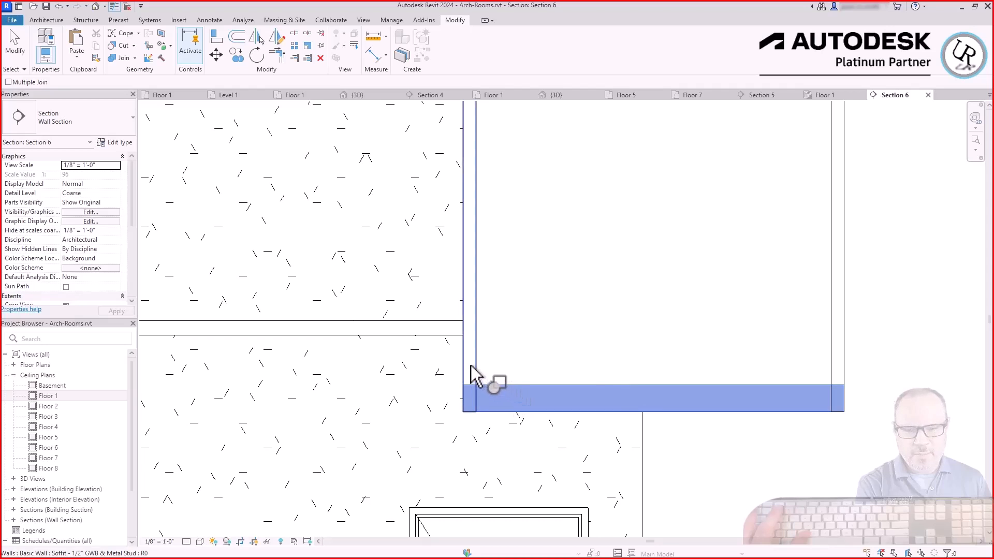
pyautogui.click(837, 397)
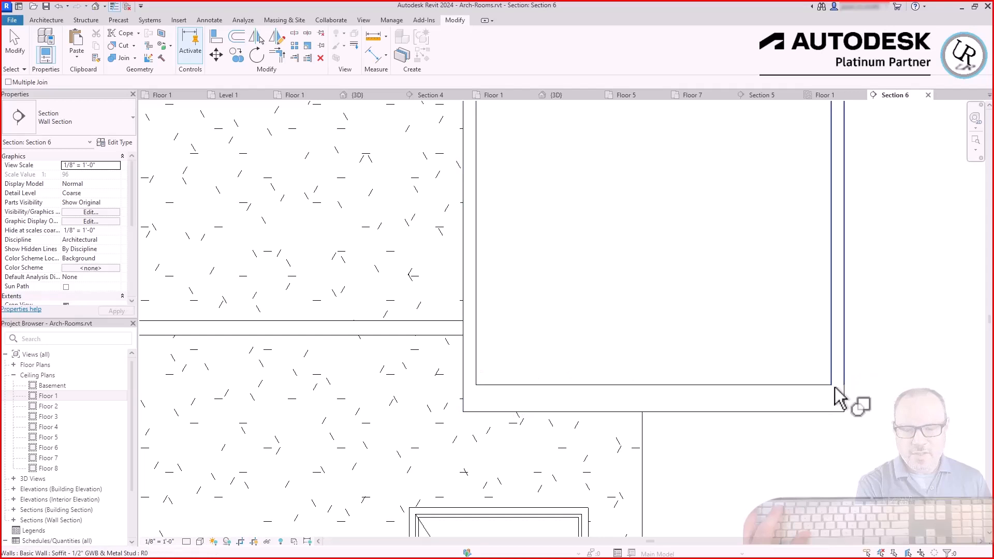
pyautogui.click(468, 326)
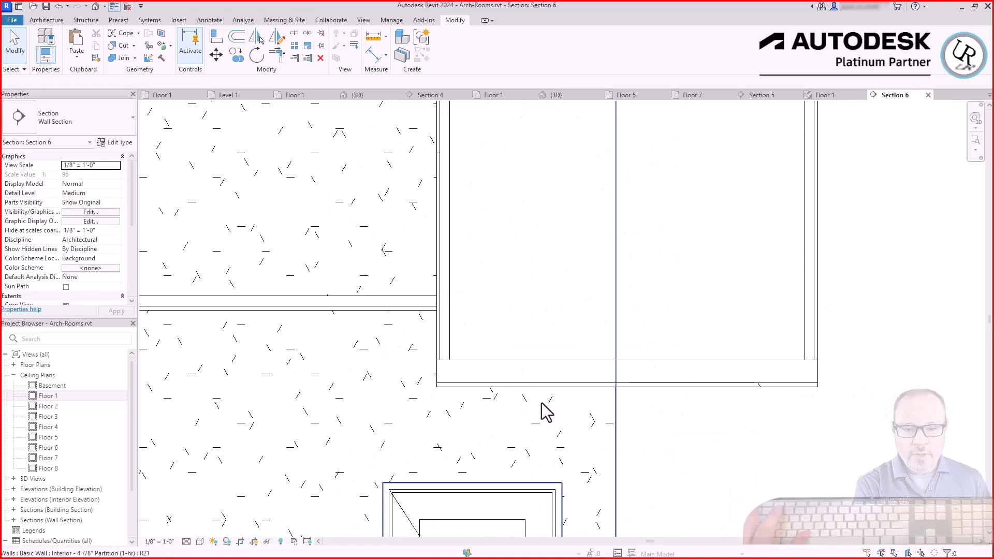
# Unjoin the GWB ceiling from the soffit walls in the section.
pyautogui.scroll(3, 468, 372)
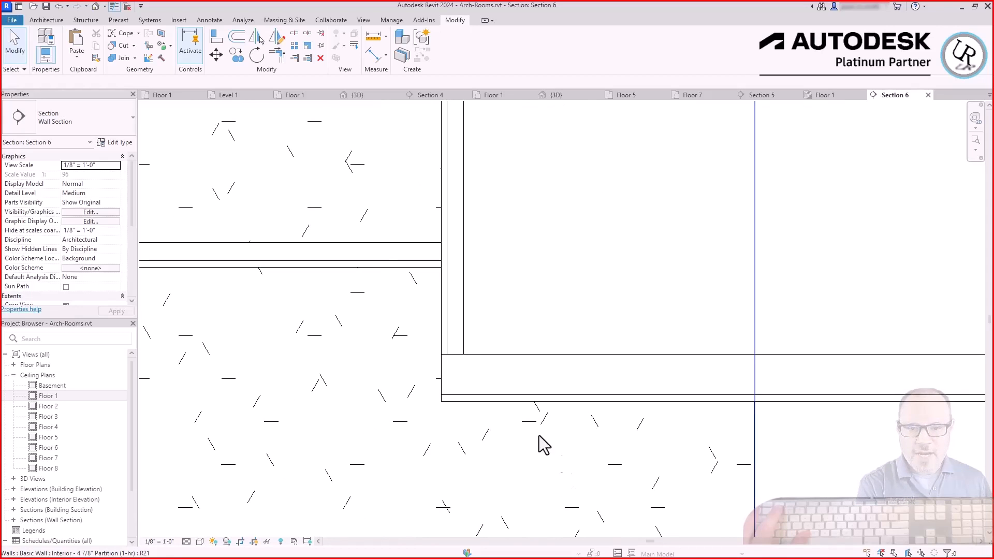
pyautogui.scroll(-2, 601, 281)
pyautogui.scroll(3, 508, 325)
pyautogui.scroll(-3, 515, 323)
pyautogui.scroll(3, 864, 313)
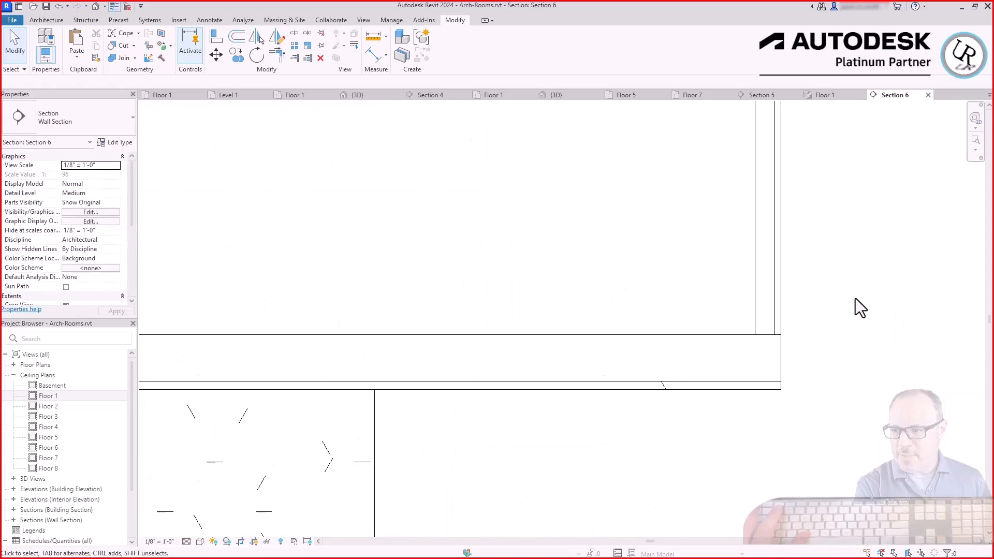
pyautogui.click(778, 304)
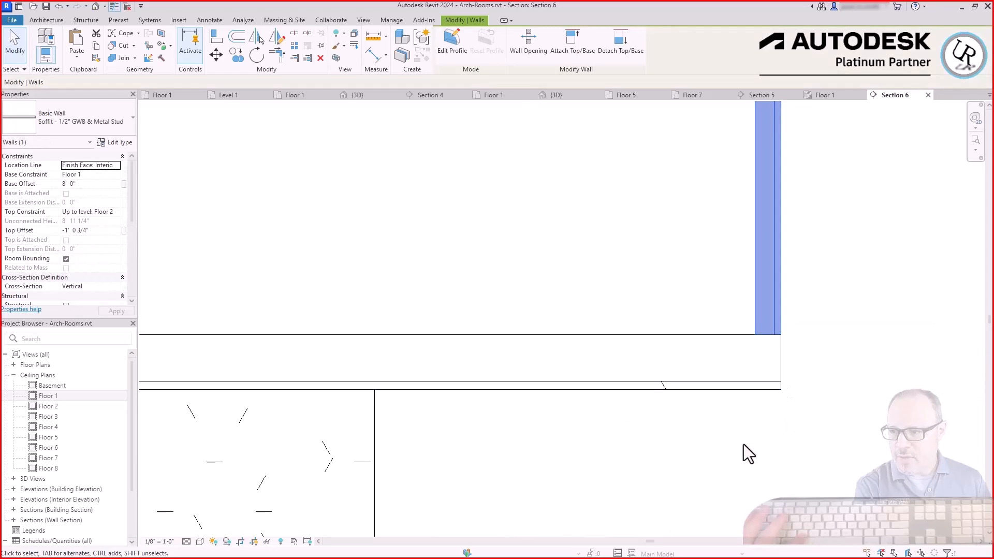
pyautogui.click(134, 58)
pyautogui.click(137, 82)
pyautogui.click(740, 336)
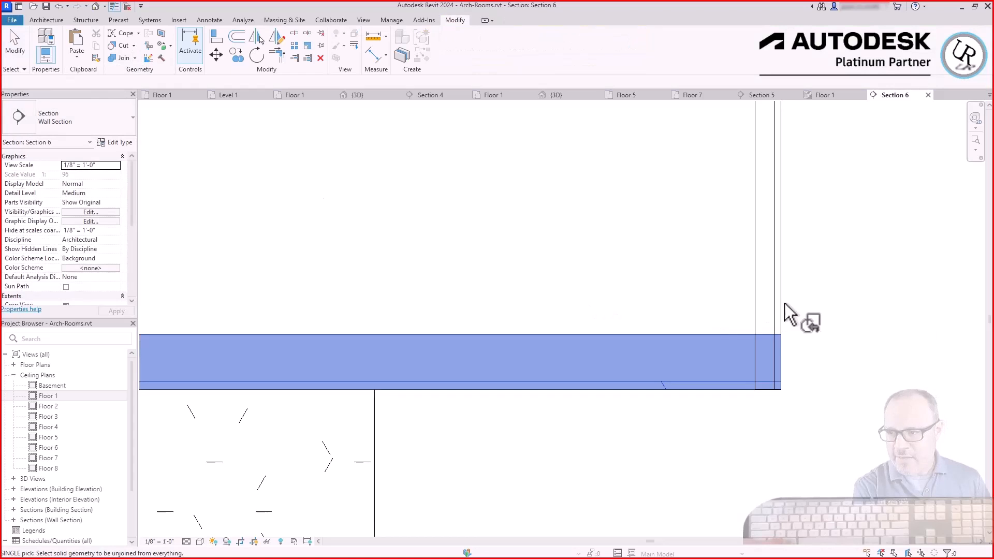
# Raise the bases of the soffit walls to the top of the ceiling's gypsum board layer, a base offset of 8' 0 5/8".
pyautogui.click(826, 406)
pyautogui.click(444, 328)
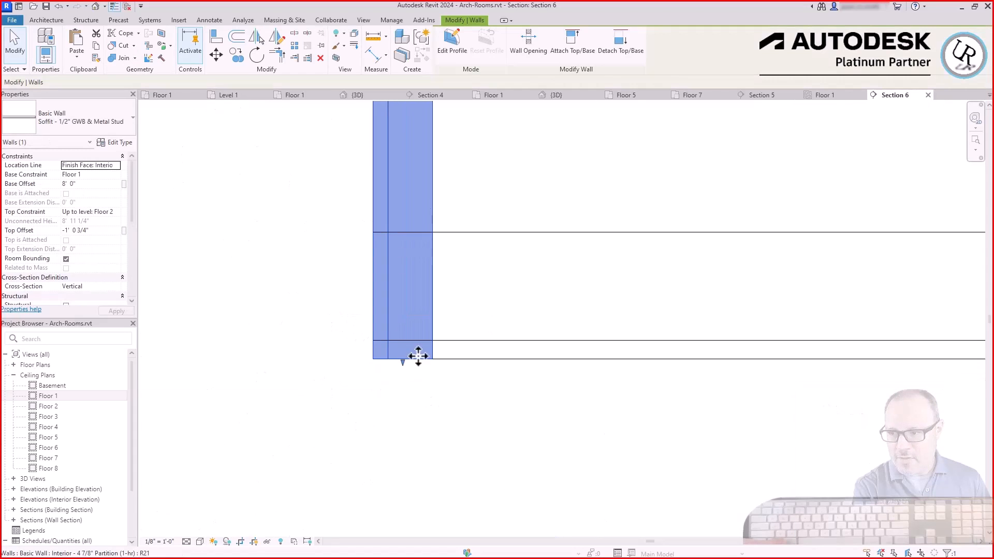
pyautogui.moveTo(402, 362); pyautogui.dragTo(409, 344)
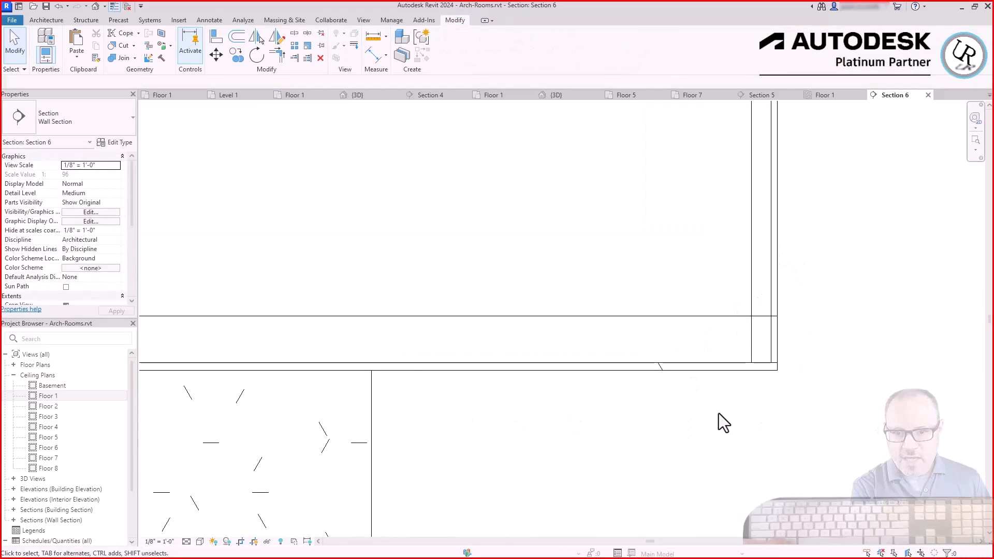
pyautogui.scroll(-6, 767, 418)
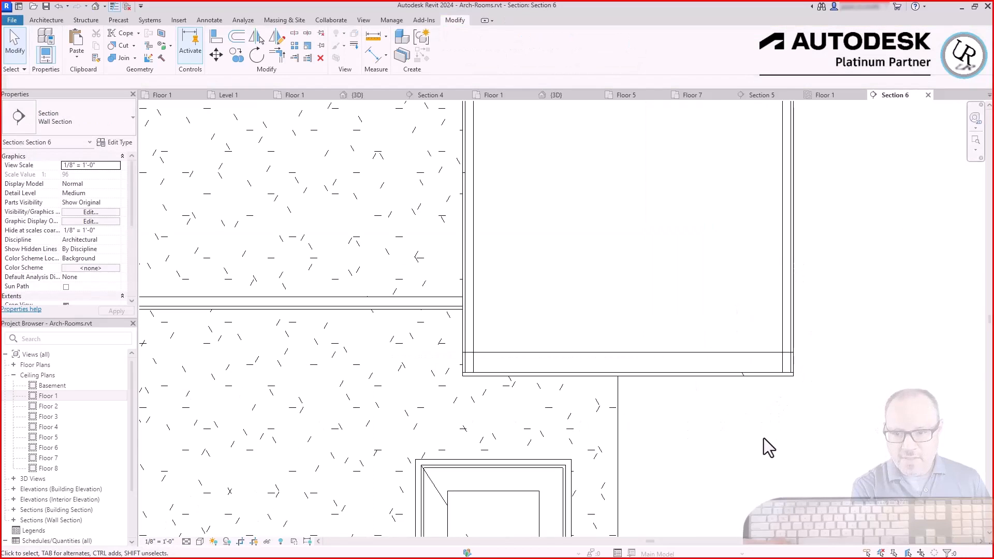
pyautogui.scroll(7, 795, 381)
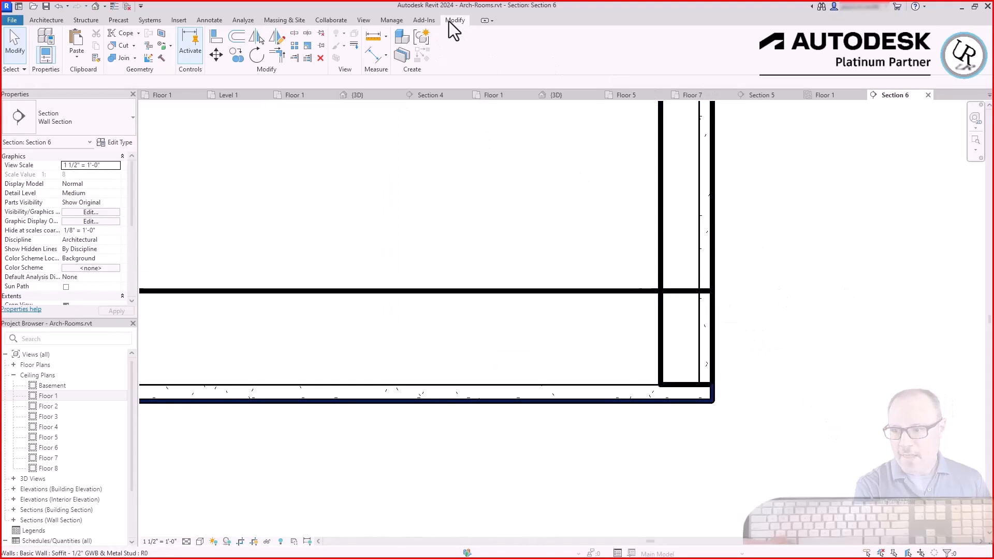
# Use Linework with the <Invisible lines> style on the upper line of the GWB ceiling between the soffit walls.
pyautogui.click(349, 47)
pyautogui.scroll(-2, 918, 338)
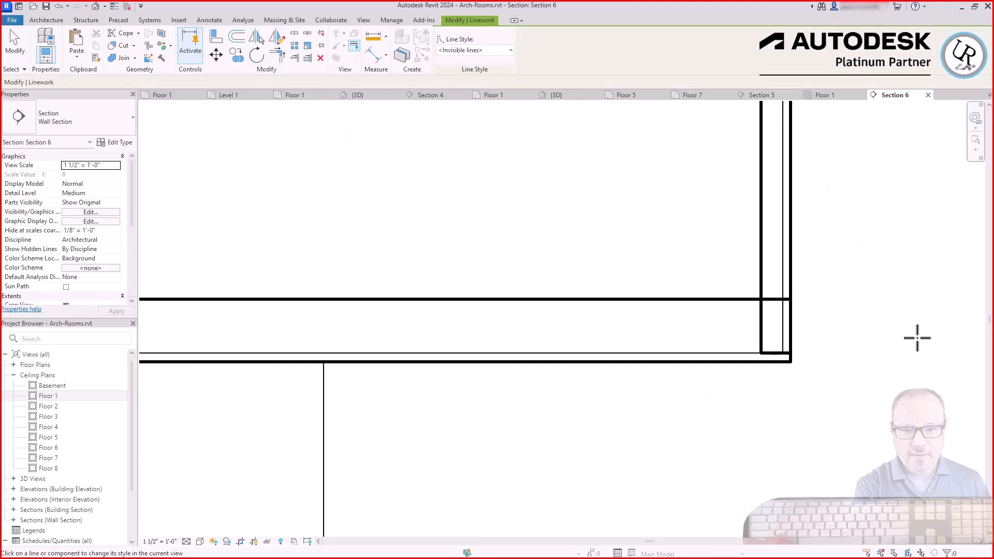
pyautogui.scroll(-2, 911, 343)
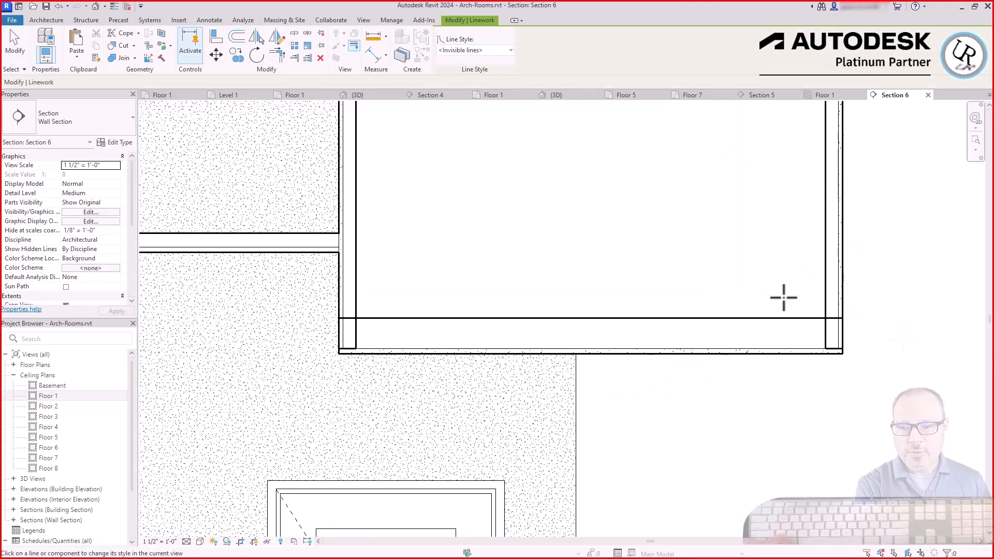
pyautogui.click(458, 49)
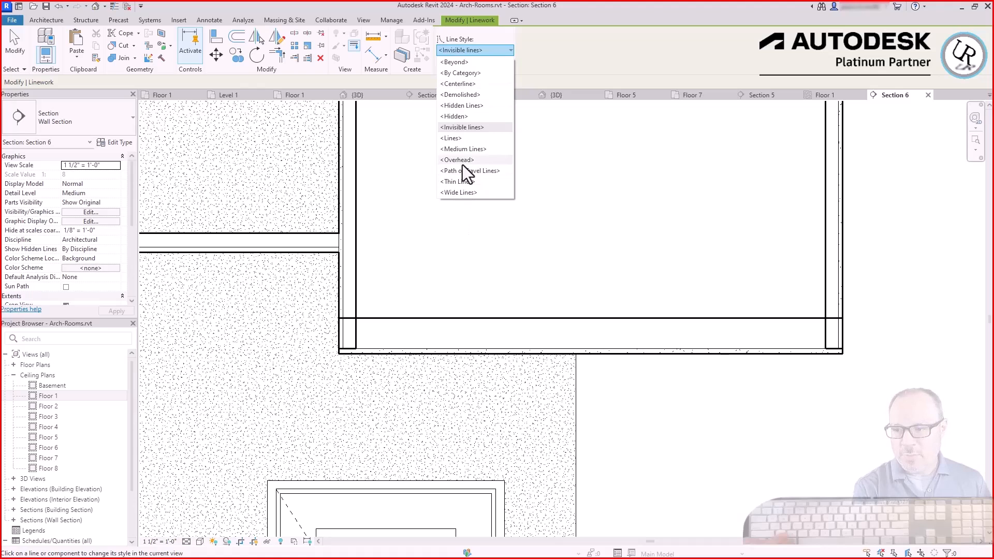
pyautogui.click(467, 127)
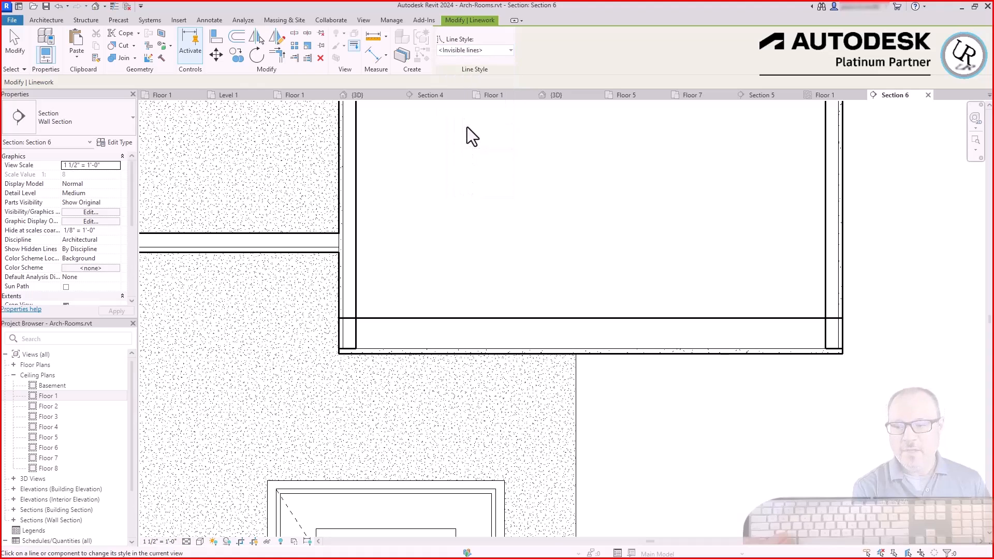
pyautogui.click(767, 318)
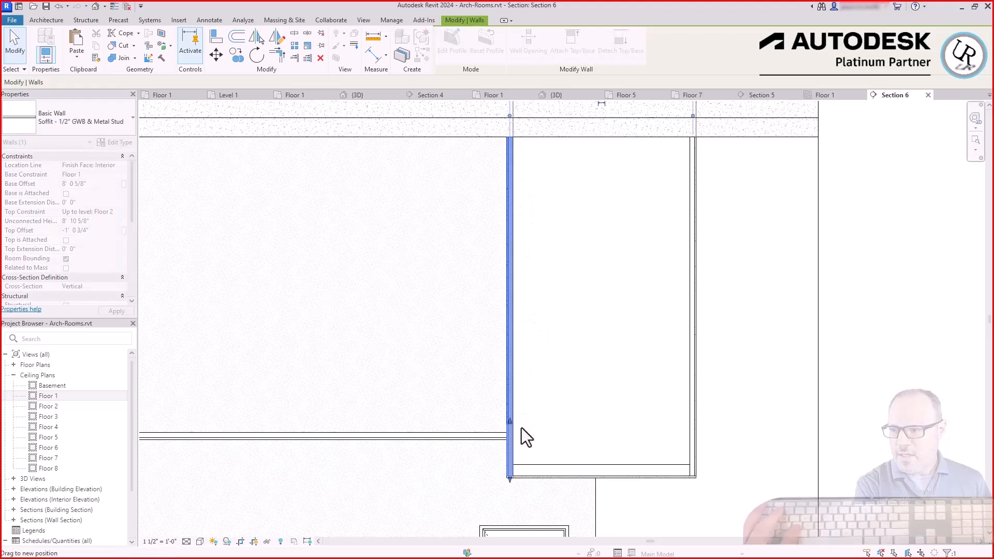
# Lower the top of the left soffit wall to just above the adjoining ceiling, a top offset of about -8' 6".
pyautogui.moveTo(521, 427); pyautogui.dragTo(521, 424)
pyautogui.scroll(4, 512, 429)
pyautogui.moveTo(512, 430); pyautogui.dragTo(575, 302, button='middle')
pyautogui.scroll(4, 575, 298)
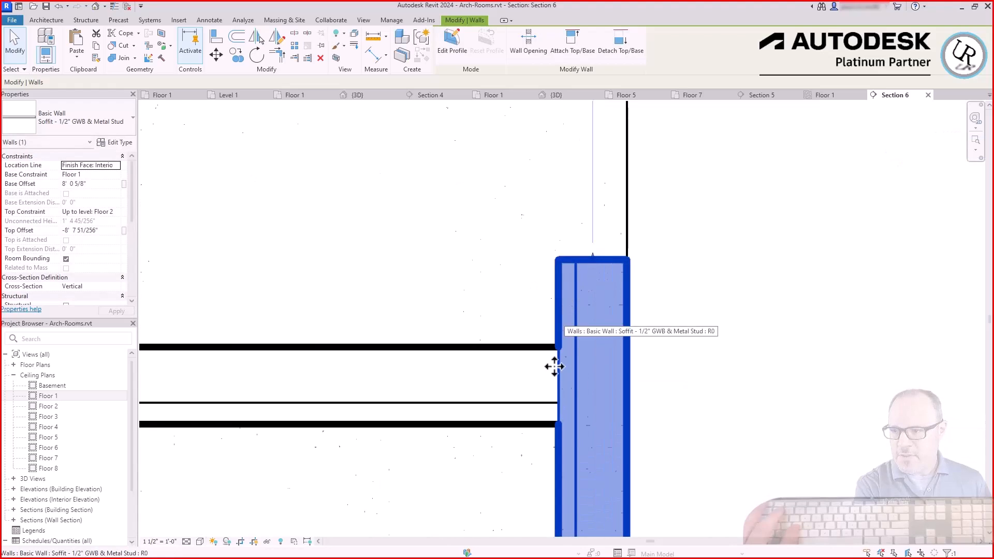
pyautogui.moveTo(584, 258)
pyautogui.mouseDown()
pyautogui.moveTo(588, 379)
pyautogui.moveTo(582, 349)
pyautogui.moveTo(596, 335)
pyautogui.moveTo(580, 271)
pyautogui.mouseUp()
pyautogui.scroll(-3, 590, 339)
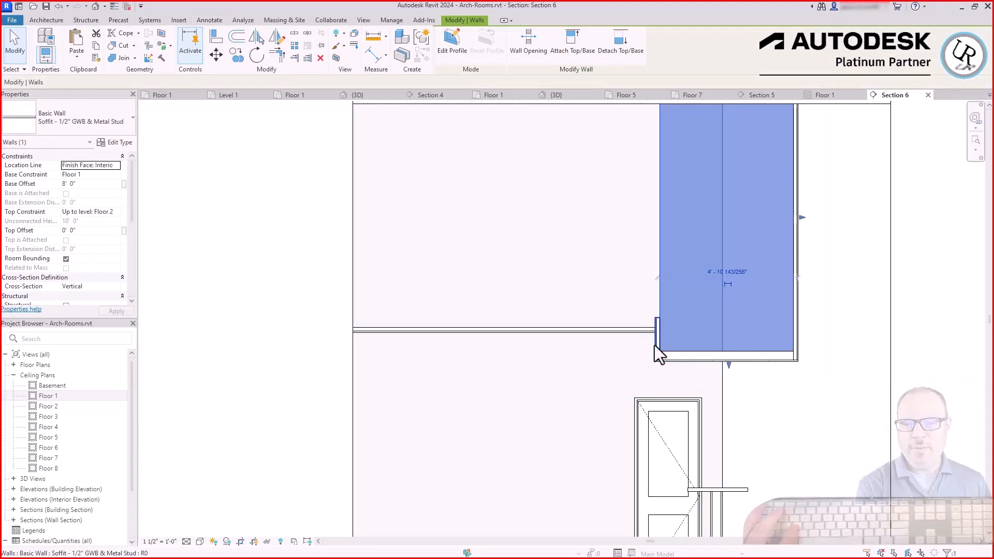
pyautogui.click(656, 344)
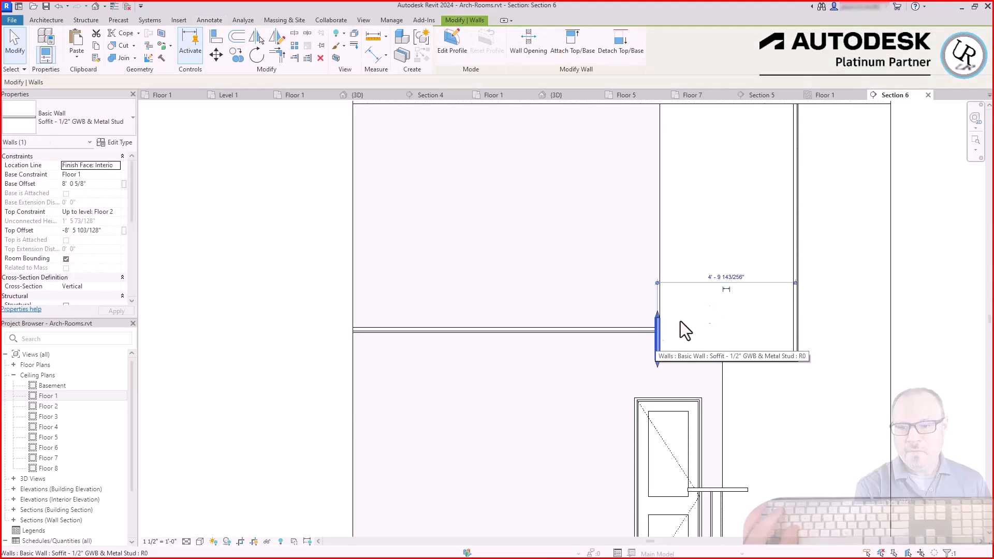
pyautogui.click(741, 431)
pyautogui.scroll(-2, 723, 305)
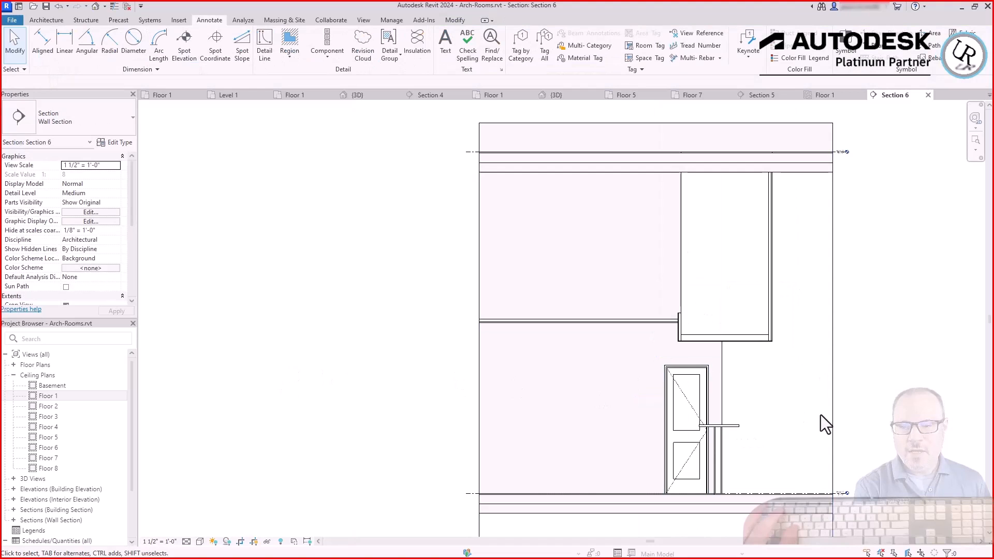
pyautogui.scroll(3, 764, 361)
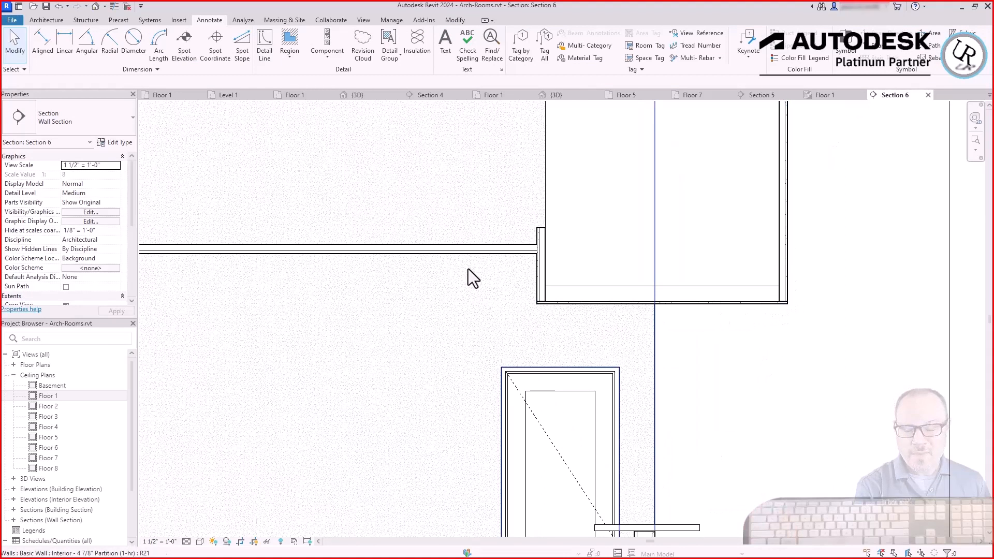
pyautogui.scroll(-3, 788, 334)
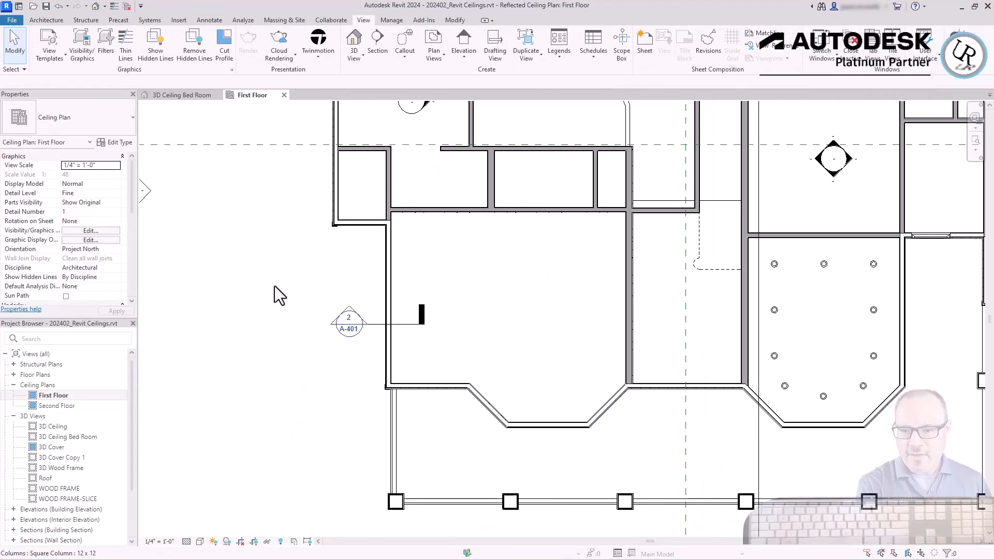
# Sketch a GWB ceiling boundary 1' wide along the left side of the First Floor tray opening, with its ends mitred to the corners.
pyautogui.scroll(2, 304, 285)
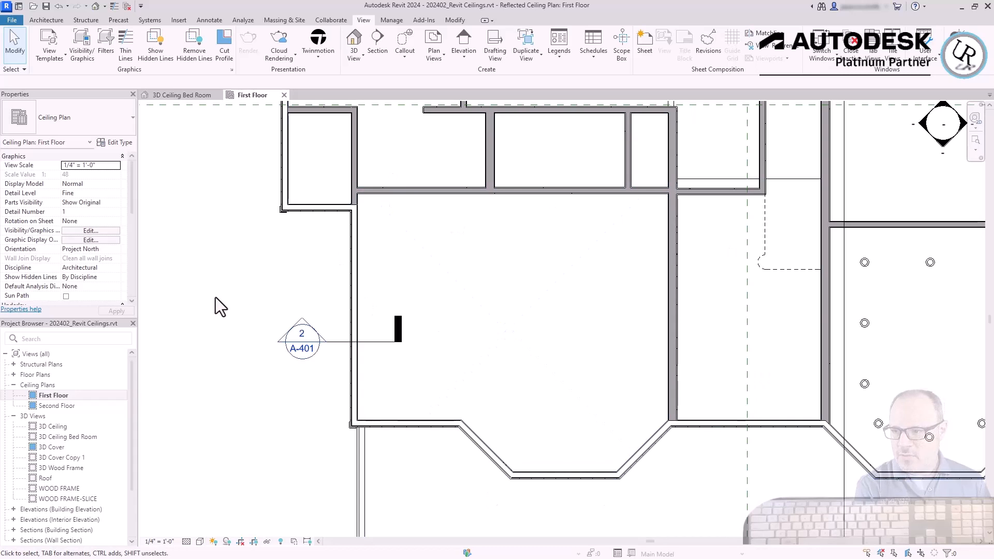
pyautogui.click(46, 21)
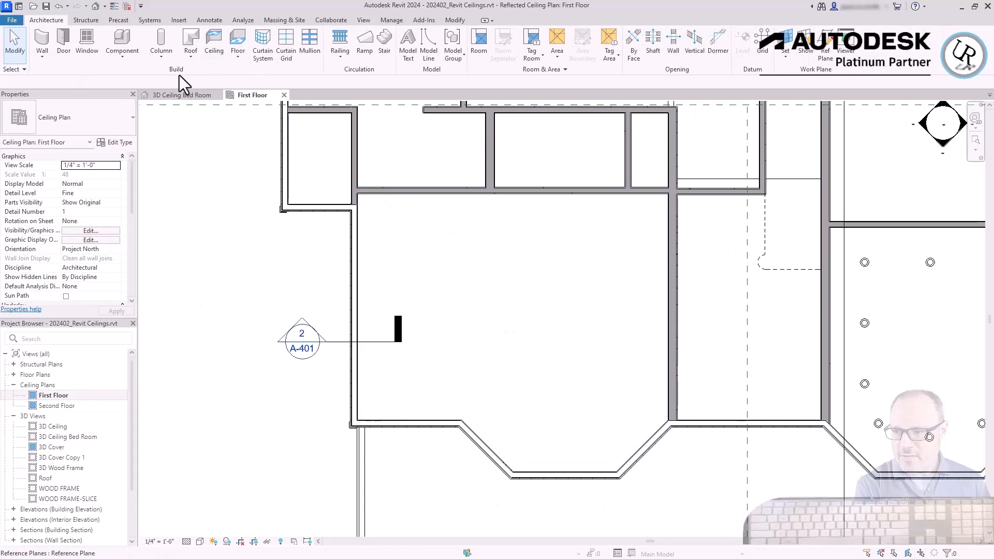
pyautogui.click(215, 52)
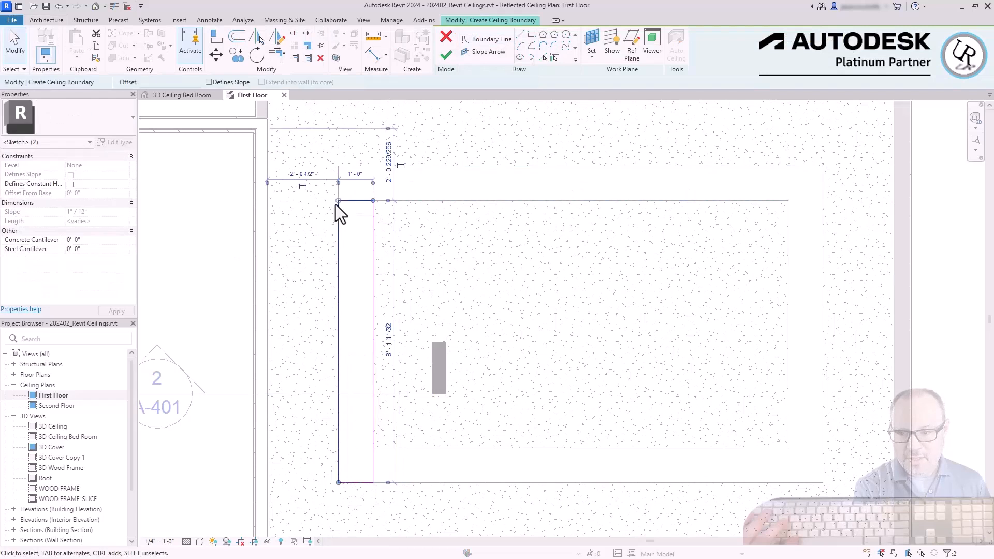
pyautogui.click(338, 166)
pyautogui.click(373, 199)
pyautogui.click(338, 483)
pyautogui.click(373, 447)
pyautogui.press('Escape')
pyautogui.press('Escape')
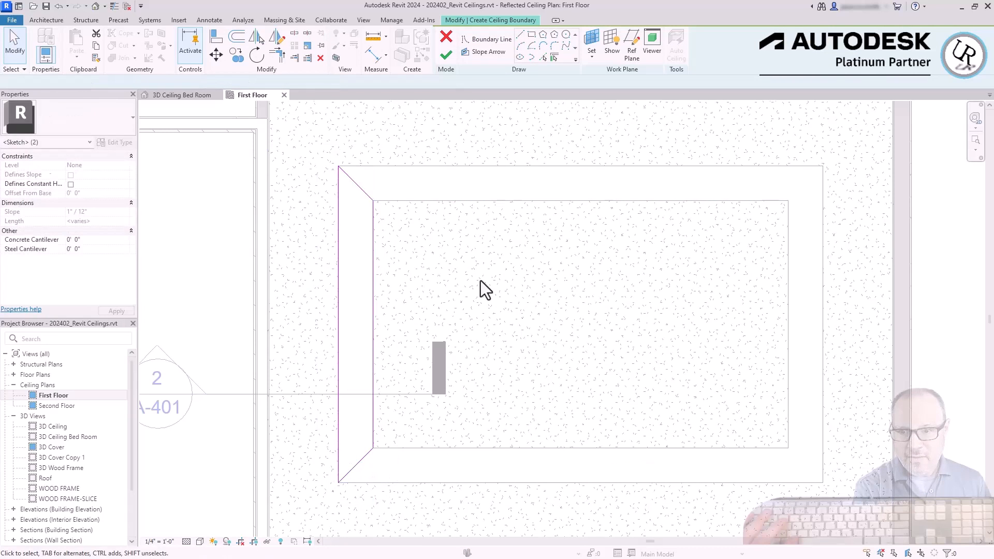
# Draw a slope arrow across the left strip from the midpoint of its outer edge to its inner edge.
pyautogui.click(482, 52)
pyautogui.click(338, 324)
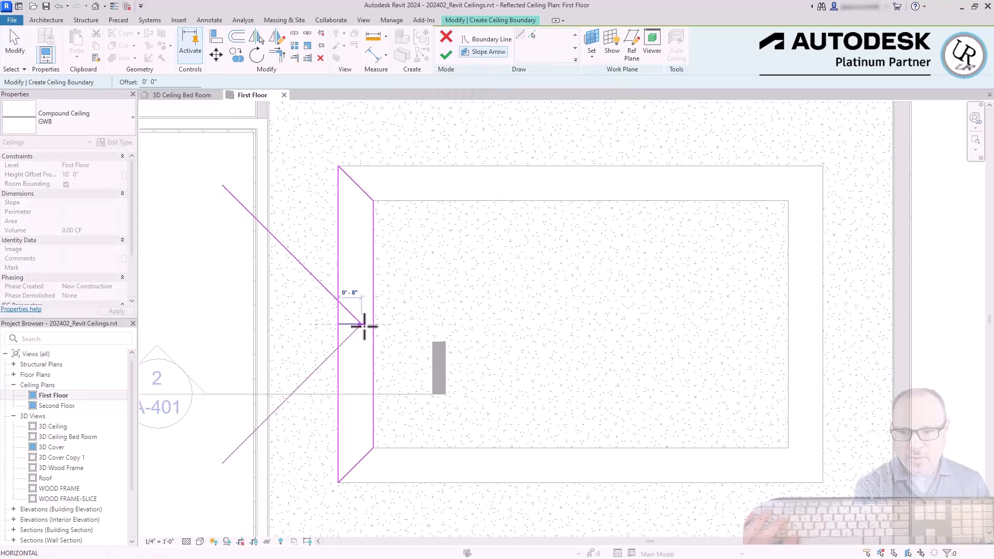
pyautogui.click(369, 324)
pyautogui.press('Escape')
pyautogui.press('Escape')
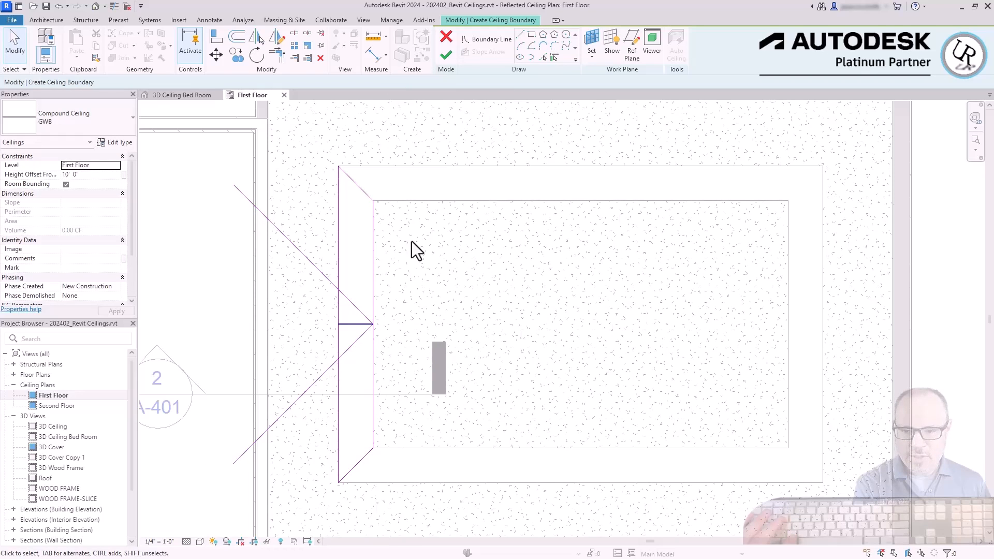
# Set the slope arrow's height offset to 0' at the tail and 1' at the head, and finish the left sloped ceiling.
pyautogui.click(364, 329)
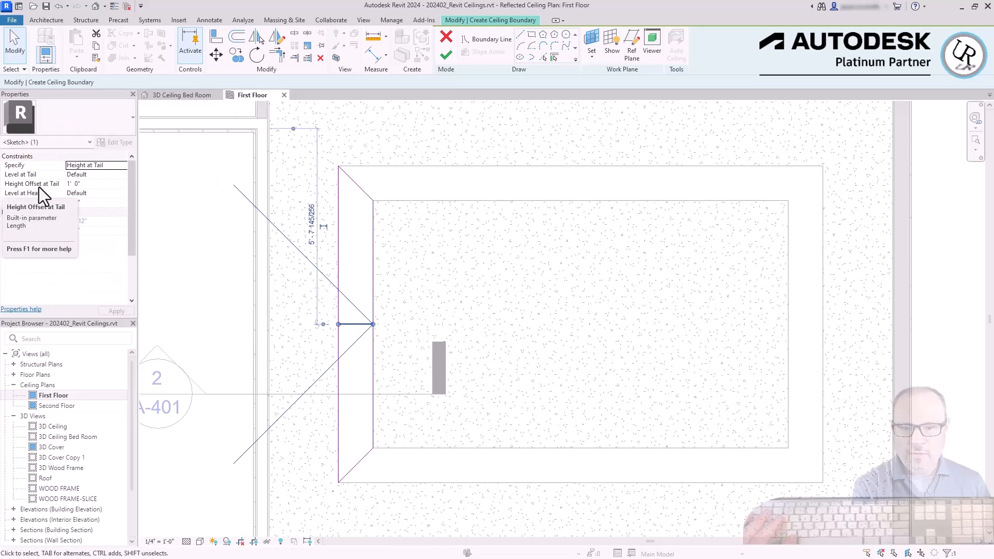
pyautogui.click(98, 184)
pyautogui.write('0')
pyautogui.press('Return')
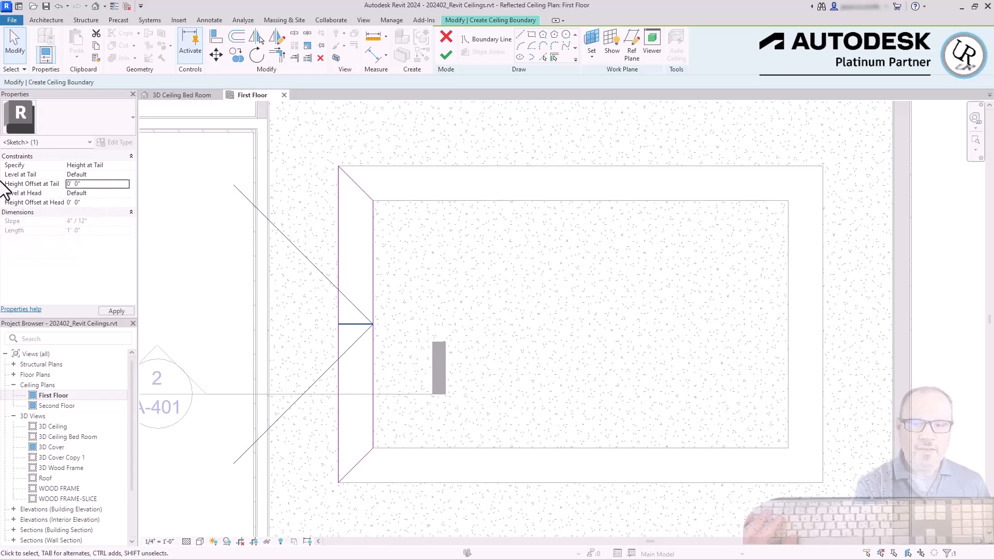
pyautogui.click(95, 205)
pyautogui.write('1')
pyautogui.press('Return')
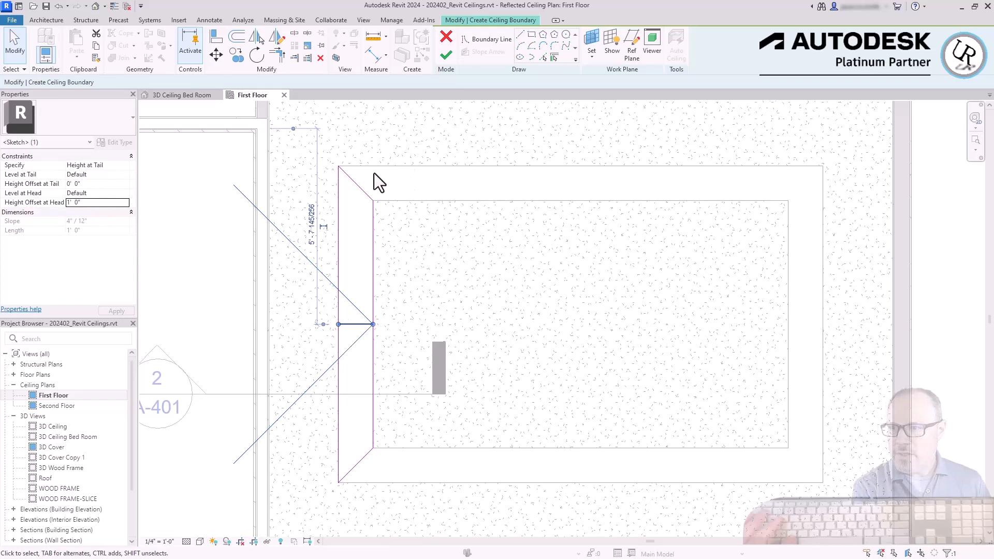
pyautogui.click(446, 55)
pyautogui.click(185, 305)
# Set the sloped ceiling's height offset from level to 9' 0" in section 2/A-401, and return to the First Floor ceiling plan.
pyautogui.scroll(-1, 200, 280)
pyautogui.moveTo(200, 280); pyautogui.dragTo(358, 312, button='middle')
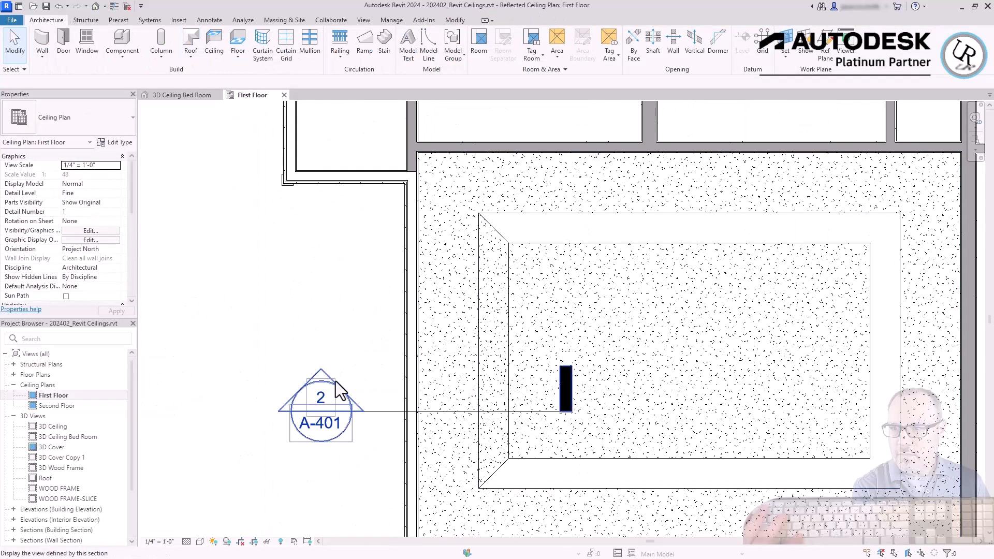
pyautogui.doubleClick(325, 374)
pyautogui.scroll(3, 590, 200)
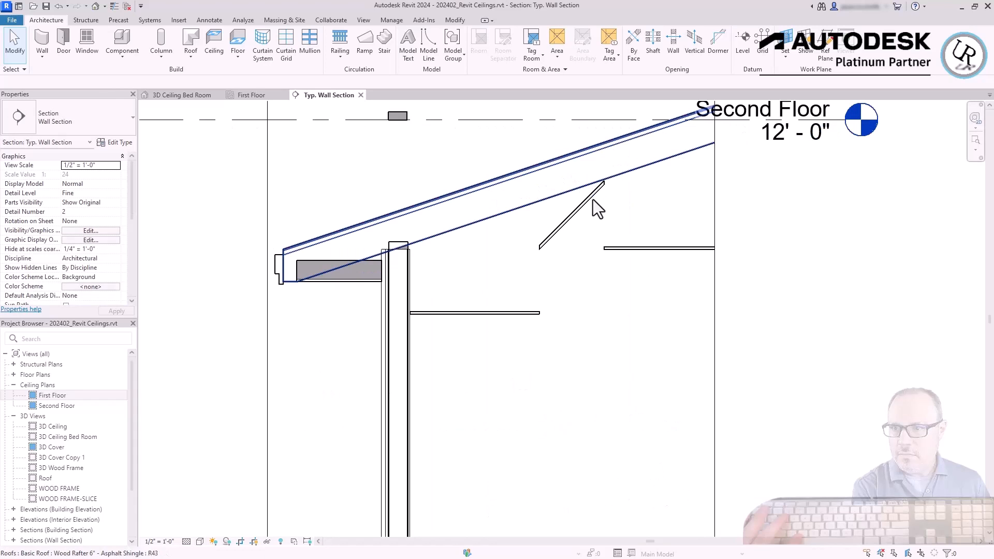
pyautogui.click(580, 203)
pyautogui.click(97, 174)
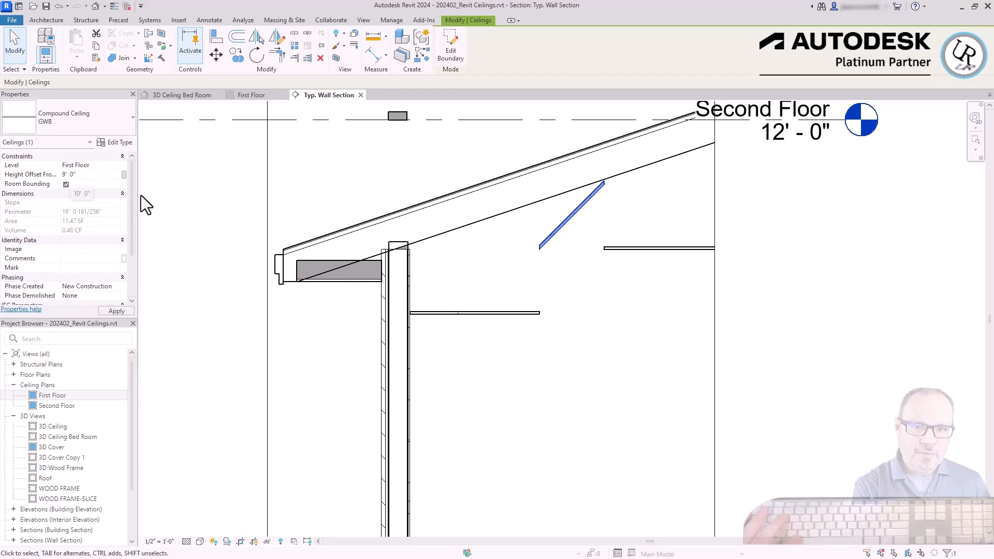
pyautogui.click(782, 327)
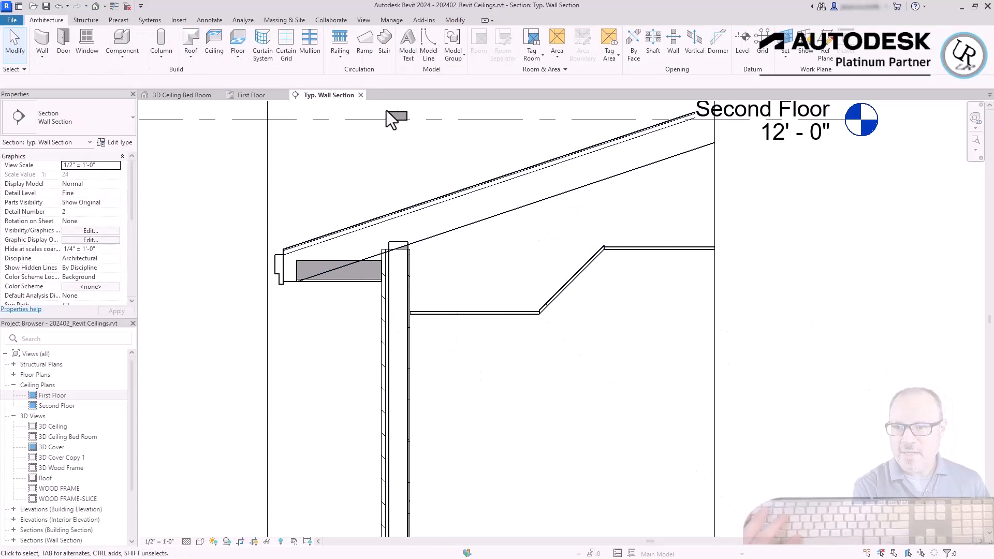
pyautogui.click(362, 95)
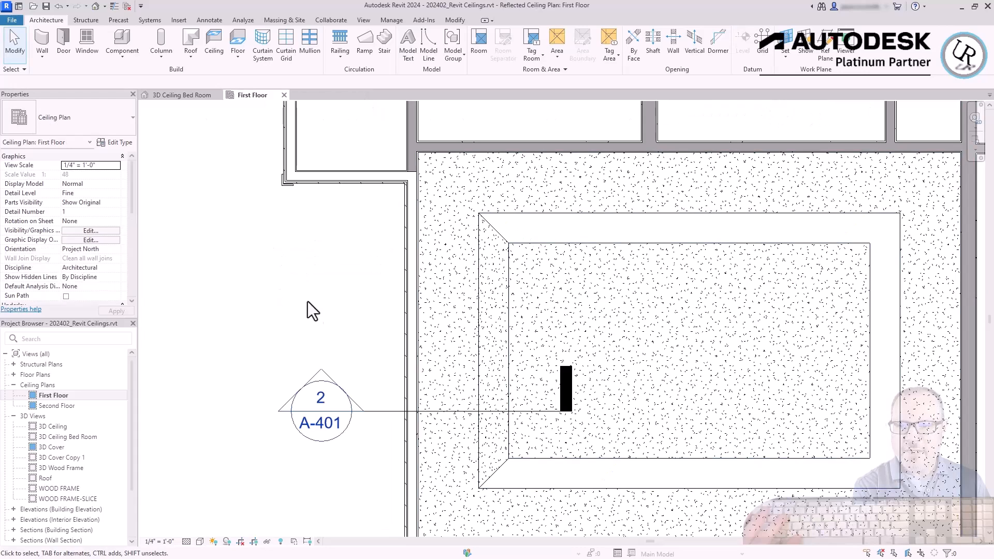
# Sketch a second ceiling boundary along the upper side of the tray opening, with its ends mitred to the corners.
pyautogui.click(214, 42)
pyautogui.click(510, 44)
pyautogui.click(532, 34)
pyautogui.click(478, 212)
pyautogui.click(870, 243)
pyautogui.press('Escape')
pyautogui.press('Escape')
pyautogui.click(870, 225)
pyautogui.moveTo(870, 213); pyautogui.dragTo(899, 213)
pyautogui.moveTo(478, 243); pyautogui.dragTo(508, 243)
# Add a slope arrow from the upper strip's outer edge to its inner edge with offsets 0' at tail and 1' at head, and finish the ceiling.
pyautogui.click(488, 52)
pyautogui.click(657, 212)
pyautogui.click(657, 243)
pyautogui.click(106, 184)
pyautogui.write('0')
pyautogui.click(103, 203)
pyautogui.write('1')
pyautogui.click(446, 55)
pyautogui.press('Escape')
# Sketch a third ceiling boundary along the right side of the tray opening, with its ends mitred to the corners.
pyautogui.click(213, 43)
pyautogui.click(509, 43)
pyautogui.click(543, 35)
pyautogui.click(532, 36)
pyautogui.click(899, 213)
pyautogui.click(870, 458)
pyautogui.press('Escape')
pyautogui.press('Escape')
pyautogui.click(886, 458)
pyautogui.moveTo(899, 458); pyautogui.dragTo(899, 488)
pyautogui.click(885, 213)
pyautogui.moveTo(870, 213); pyautogui.dragTo(870, 242)
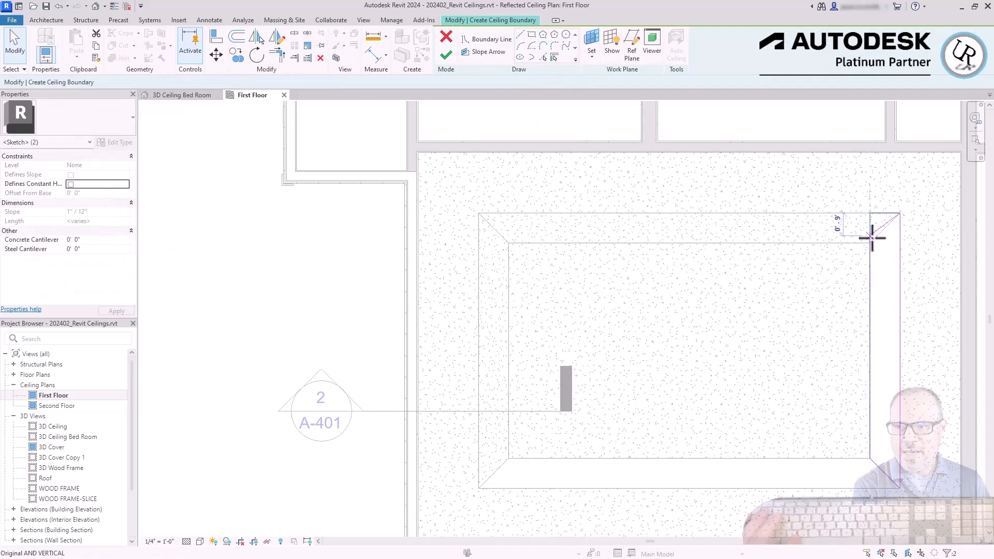
# Add a slope arrow from the right strip's outer edge to its inner edge with offsets 0' at tail and 1' at head, and finish the ceiling.
pyautogui.click(487, 52)
pyautogui.click(900, 356)
pyautogui.click(870, 356)
pyautogui.click(77, 183)
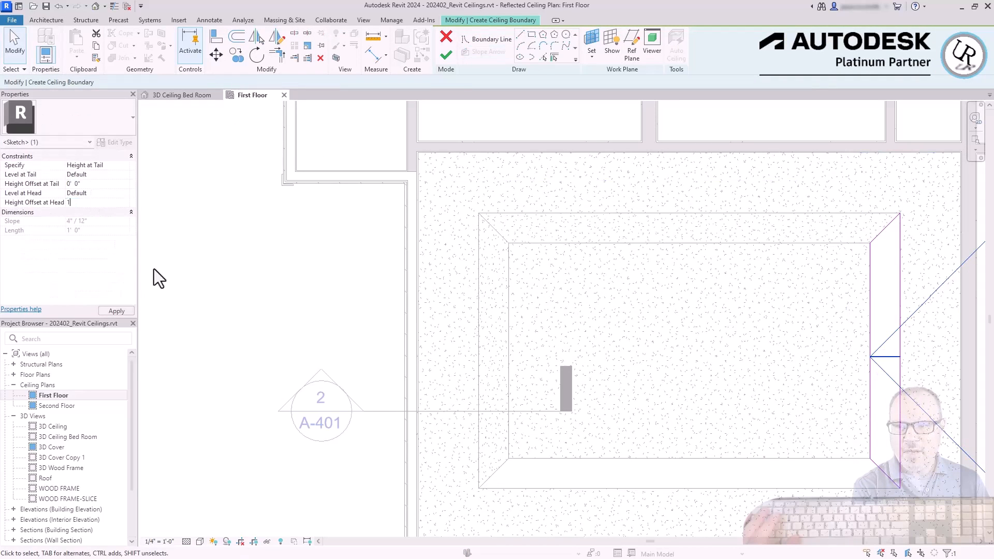
pyautogui.click(445, 55)
# Sketch a fourth ceiling boundary along the lower side of the tray opening, with its ends mitred to the corners.
pyautogui.click(319, 288)
pyautogui.click(213, 44)
pyautogui.click(480, 46)
pyautogui.click(532, 35)
pyautogui.click(869, 458)
pyautogui.click(478, 488)
pyautogui.moveTo(880, 498)
pyautogui.mouseDown()
pyautogui.moveTo(862, 480)
pyautogui.moveTo(900, 488)
pyautogui.mouseUp()
pyautogui.press('Escape')
pyautogui.moveTo(495, 477); pyautogui.dragTo(468, 447)
pyautogui.moveTo(478, 458); pyautogui.dragTo(508, 459)
# Add a slope arrow from the lower strip's outer edge to its inner edge with a 1' offset at head, and finish the ceiling.
pyautogui.click(488, 52)
pyautogui.click(704, 488)
pyautogui.click(704, 458)
pyautogui.press('Escape')
pyautogui.click(704, 474)
pyautogui.click(85, 181)
pyautogui.write('-1')
pyautogui.click(395, 399)
pyautogui.click(445, 55)
# Set the height offset from level of the upper, right and lower sloped ceilings to 9' 0".
pyautogui.keyDown('ctrl'); pyautogui.click(886, 395); pyautogui.keyUp('ctrl')
pyautogui.keyDown('ctrl'); pyautogui.click(808, 241); pyautogui.keyUp('ctrl')
pyautogui.click(88, 175)
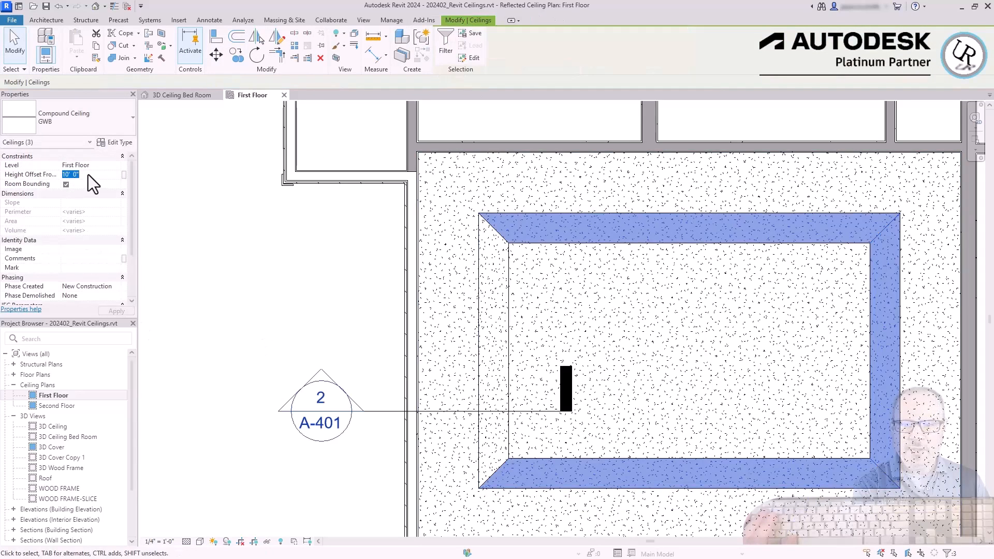
pyautogui.click(228, 310)
# Extend the line of section 2/A-401 across the whole room, past its right wall.
pyautogui.click(332, 392)
pyautogui.moveTo(560, 318); pyautogui.dragTo(935, 317)
pyautogui.moveTo(643, 224); pyautogui.dragTo(643, 335)
pyautogui.scroll(-2, 490, 237)
pyautogui.moveTo(785, 336); pyautogui.dragTo(849, 335)
pyautogui.click(402, 306)
# Open section 2/A-401, examine the tray ceiling's profile, and close the section view again.
pyautogui.doubleClick(382, 336)
pyautogui.scroll(2, 450, 172)
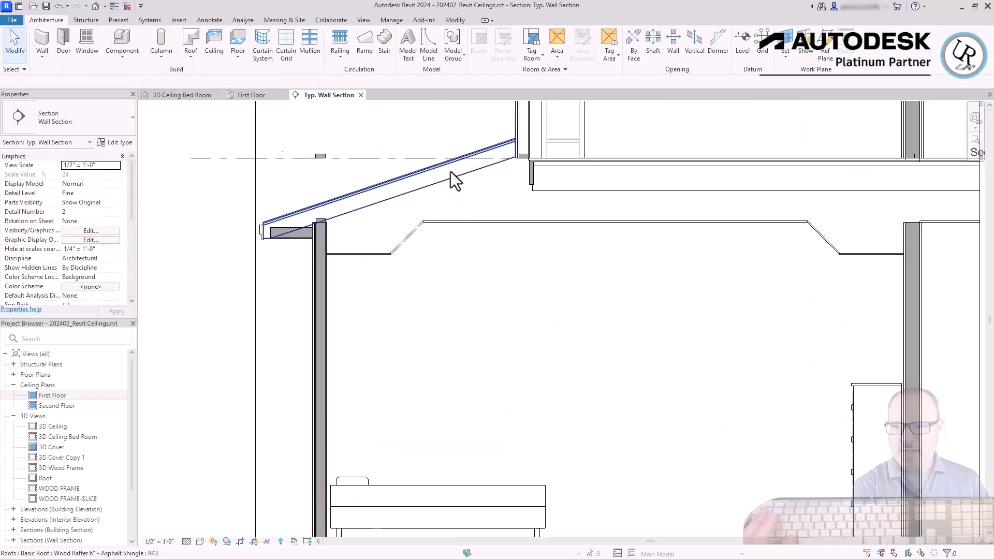
pyautogui.scroll(3, 450, 171)
pyautogui.scroll(-1, 369, 256)
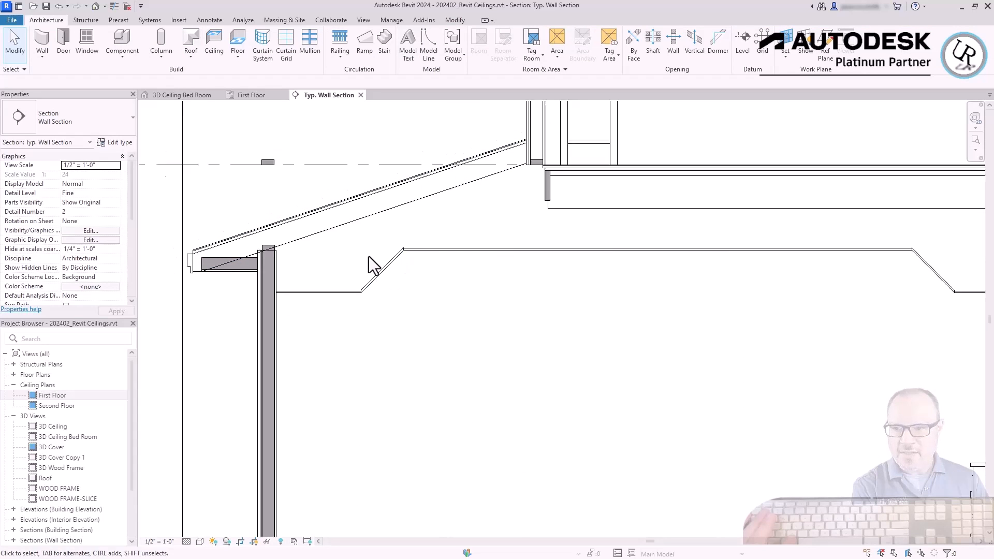
pyautogui.scroll(-1, 369, 256)
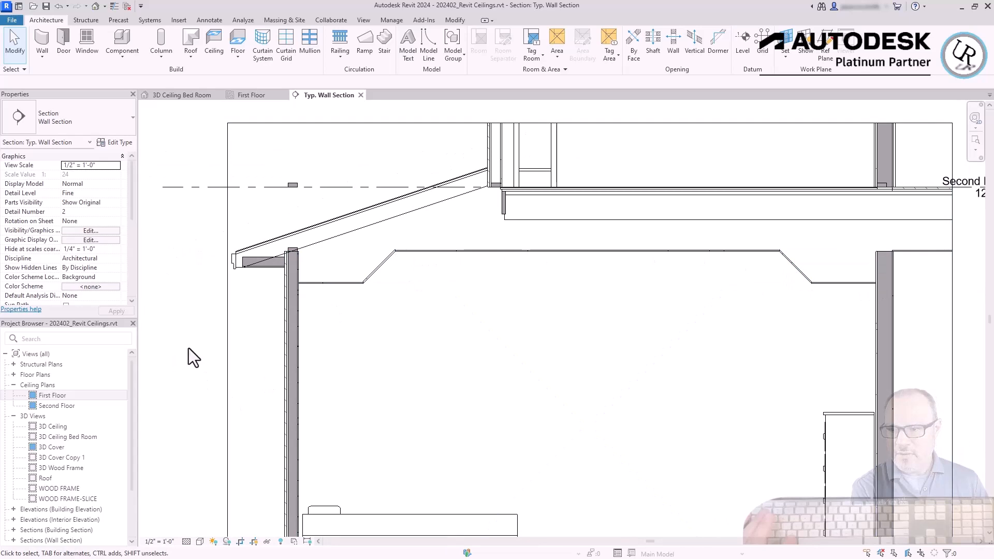
pyautogui.click(361, 95)
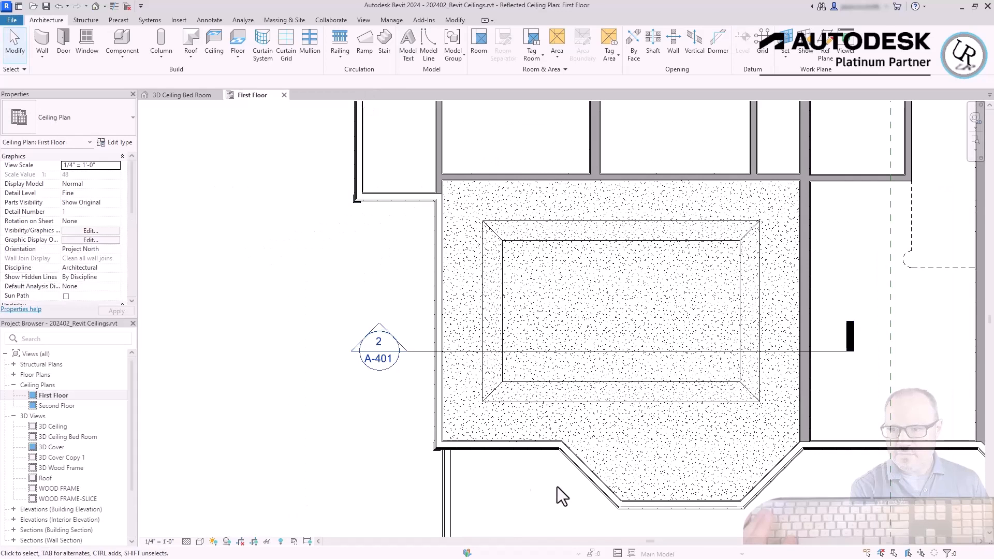
# Select the individual tray ceiling pieces in the ceiling plan one by one to inspect how the tray is composed.
pyautogui.click(512, 381)
pyautogui.click(492, 315)
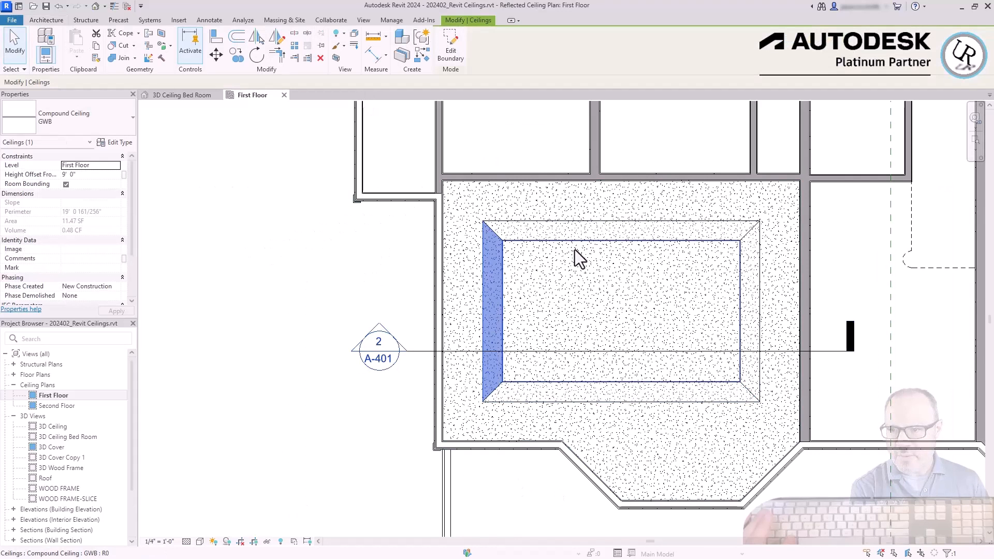
pyautogui.click(586, 234)
pyautogui.click(748, 282)
pyautogui.click(710, 328)
pyautogui.click(720, 434)
# Open the room in a 3D view and examine the tray ceiling's sloped sides from below and above.
pyautogui.press('3')
pyautogui.press('d')
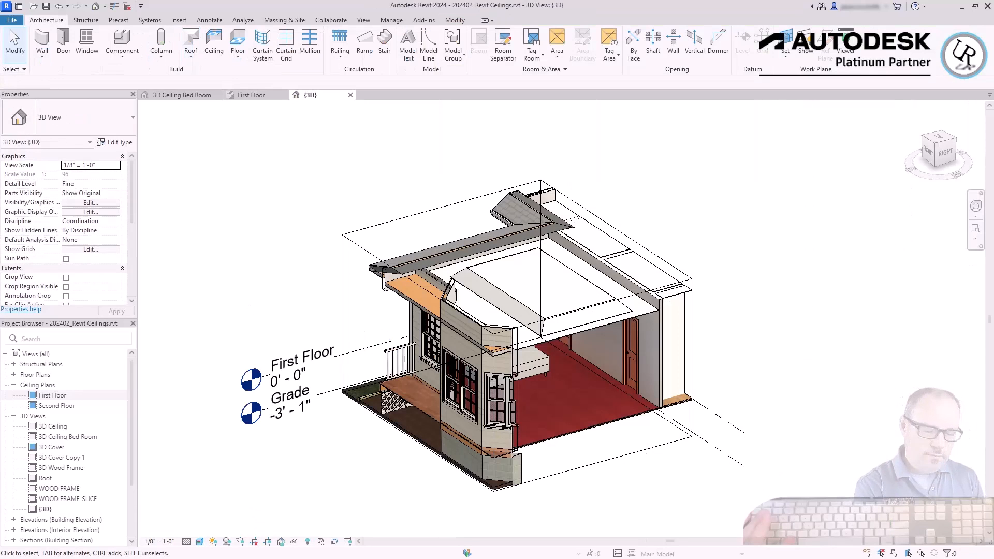
pyautogui.scroll(3, 529, 411)
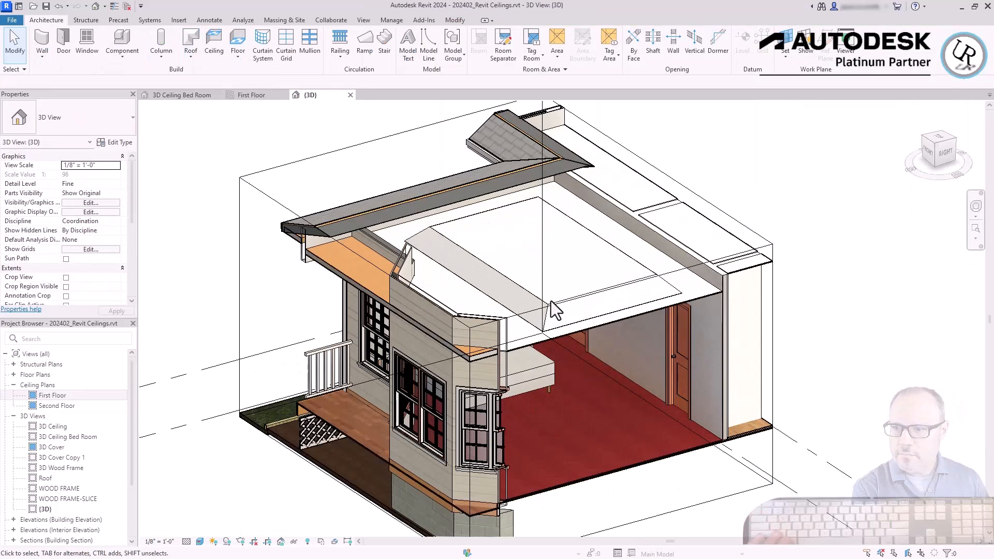
pyautogui.keyDown('shift'); pyautogui.moveTo(759, 399); pyautogui.dragTo(589, 225, button='middle'); pyautogui.keyUp('shift')
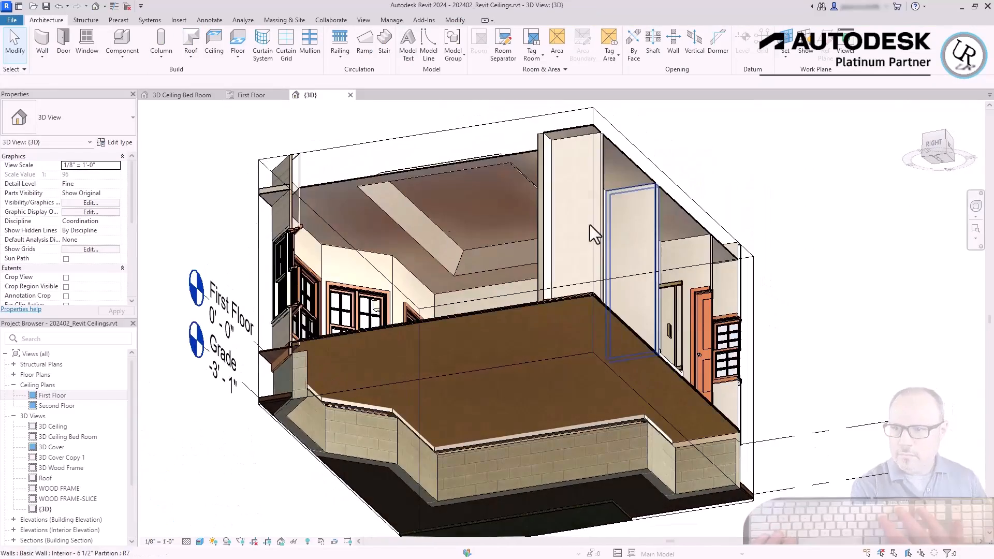
pyautogui.scroll(3, 349, 227)
pyautogui.scroll(2, 384, 274)
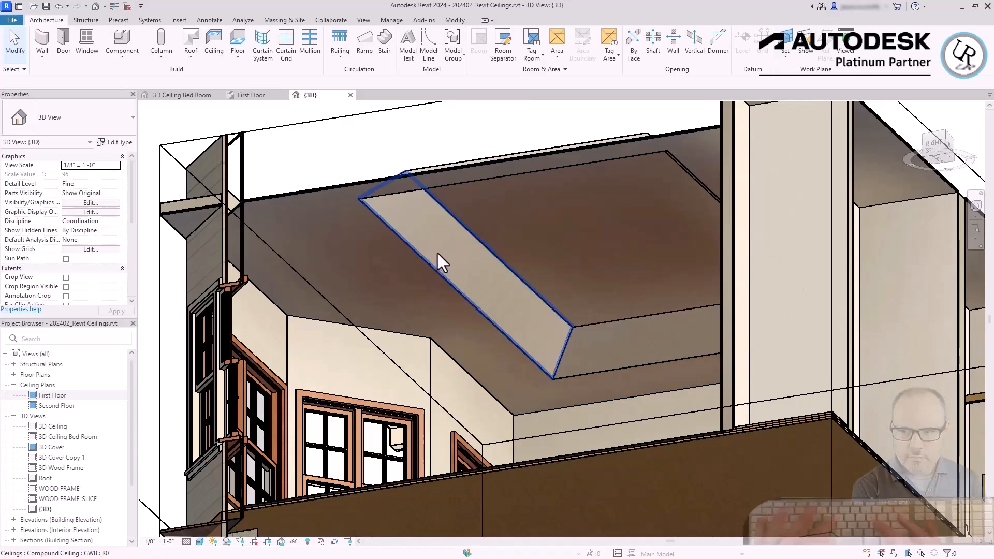
pyautogui.keyDown('shift'); pyautogui.moveTo(438, 254); pyautogui.dragTo(527, 488, button='middle'); pyautogui.keyUp('shift')
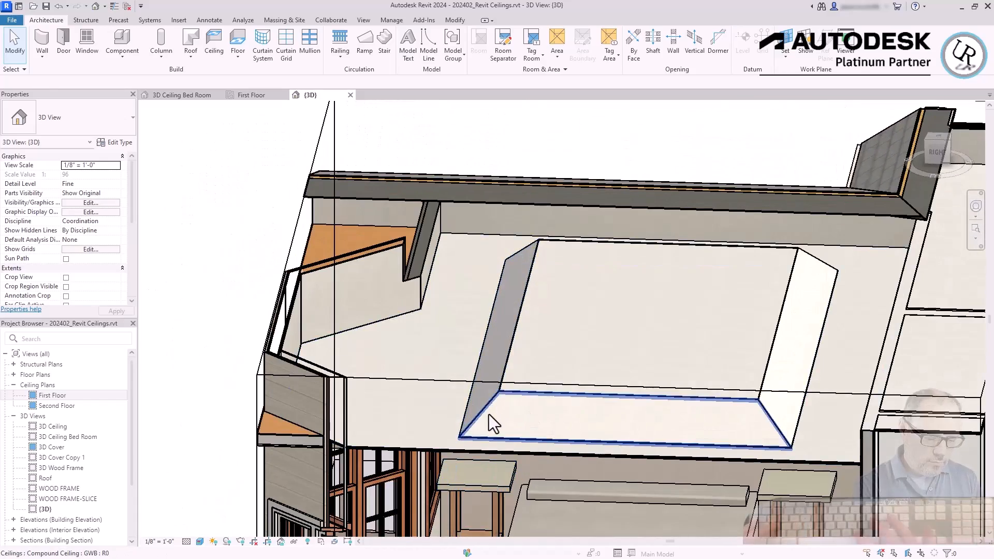
pyautogui.click(488, 414)
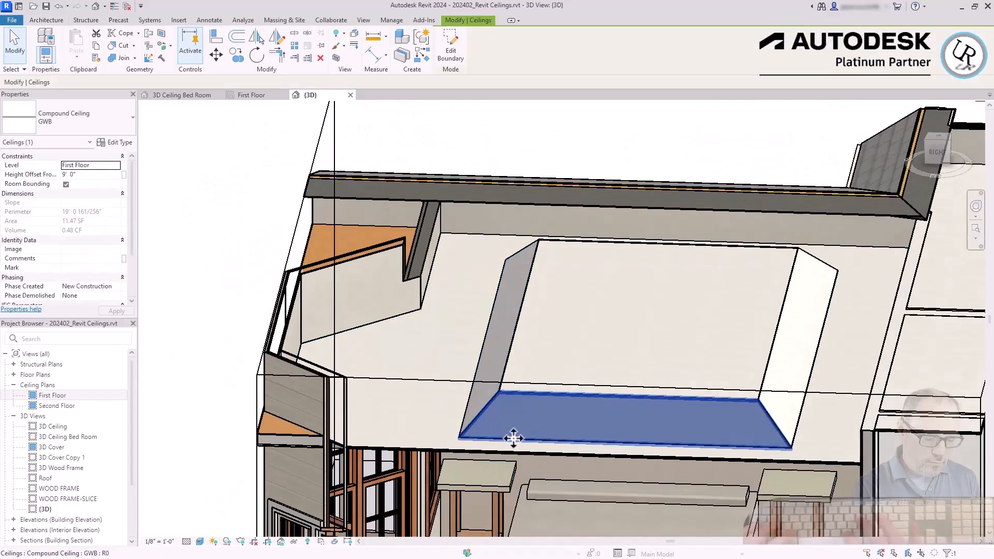
pyautogui.scroll(-2, 521, 342)
pyautogui.keyDown('shift'); pyautogui.moveTo(520, 342); pyautogui.dragTo(568, 415, button='middle'); pyautogui.keyUp('shift')
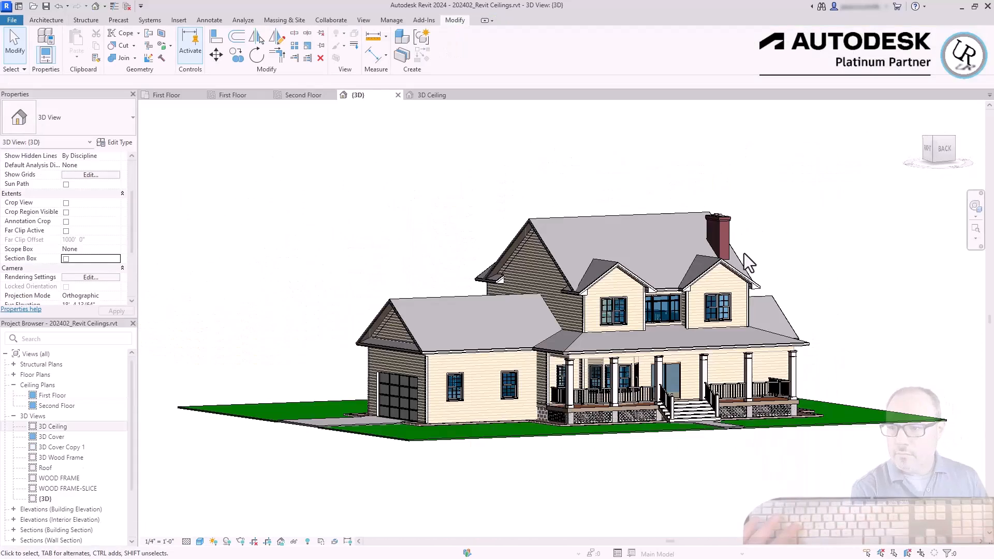
# Enable the section box in the {3D} view of the whole house and pull one face inward to cut through the front dormers.
pyautogui.keyDown('shift'); pyautogui.moveTo(660, 308); pyautogui.dragTo(186, 309, button='middle'); pyautogui.keyUp('shift')
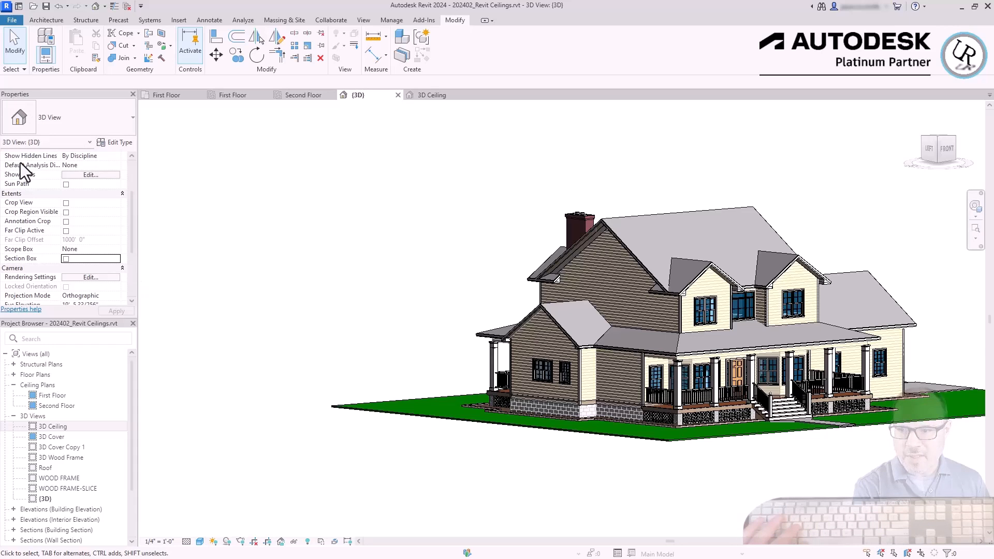
pyautogui.scroll(-2, 36, 187)
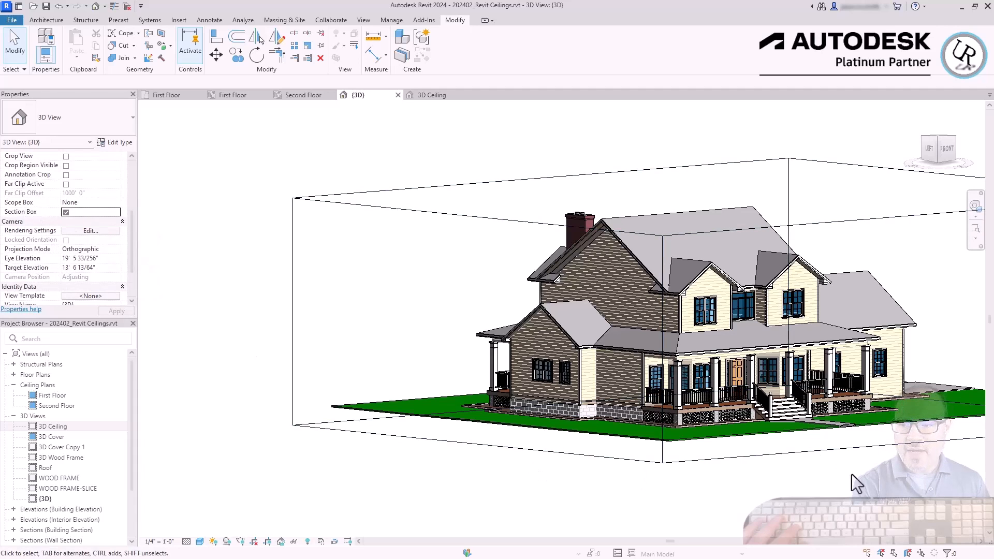
pyautogui.click(664, 418)
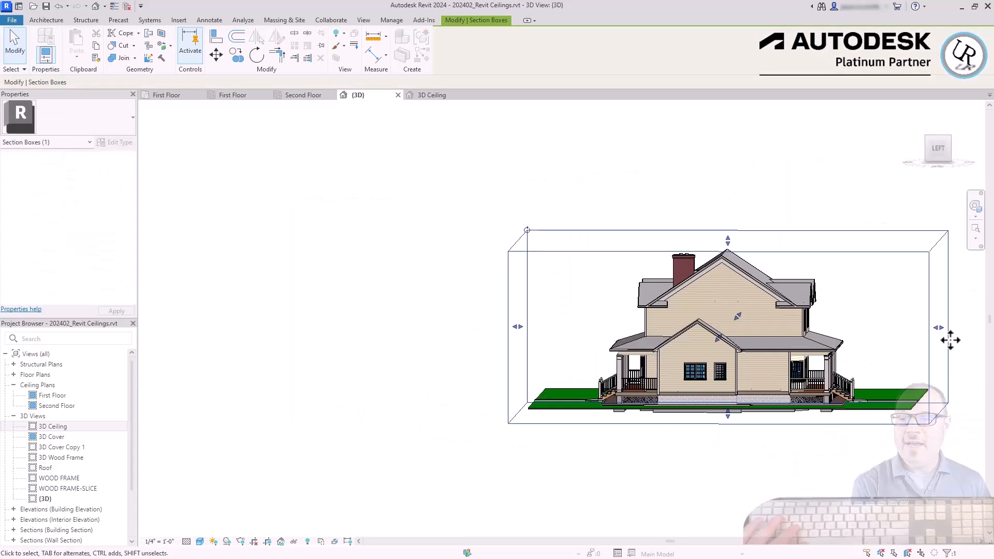
pyautogui.moveTo(939, 328); pyautogui.dragTo(793, 343)
pyautogui.keyDown('shift'); pyautogui.moveTo(854, 400); pyautogui.dragTo(666, 399, button='middle'); pyautogui.keyUp('shift')
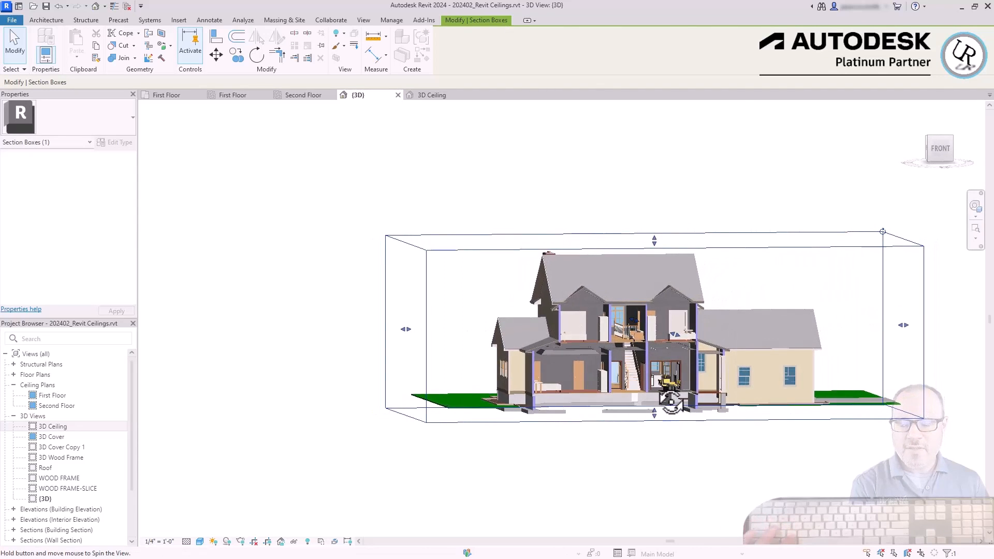
pyautogui.scroll(5, 555, 363)
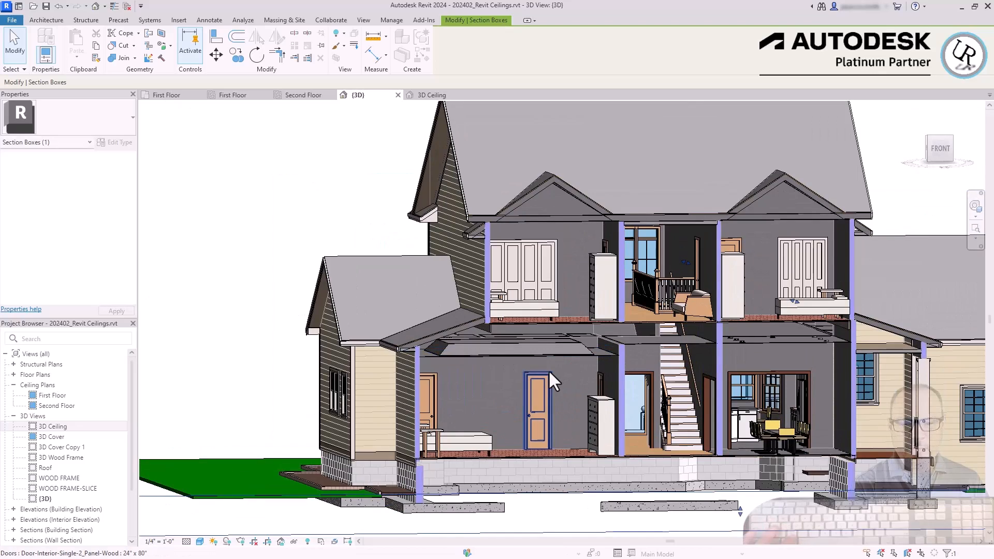
# Pull the section box's back face inward to cut through the rear dormers and the second-floor rooms.
pyautogui.scroll(-5, 548, 370)
pyautogui.moveTo(564, 379)
pyautogui.keyDown('shift'); pyautogui.mouseDown(button='middle')
pyautogui.moveTo(692, 395)
pyautogui.moveTo(557, 371)
pyautogui.mouseUp(button='middle'); pyautogui.keyUp('shift')
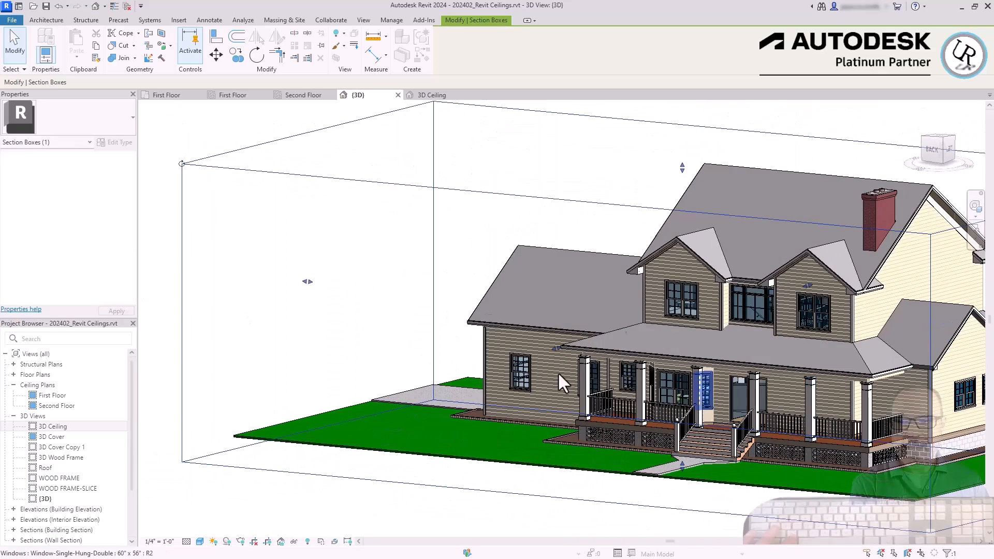
pyautogui.moveTo(552, 349); pyautogui.dragTo(664, 301)
pyautogui.keyDown('shift'); pyautogui.moveTo(706, 330); pyautogui.dragTo(582, 333, button='middle'); pyautogui.keyUp('shift')
pyautogui.keyDown('shift'); pyautogui.moveTo(636, 300); pyautogui.dragTo(906, 331, button='middle'); pyautogui.keyUp('shift')
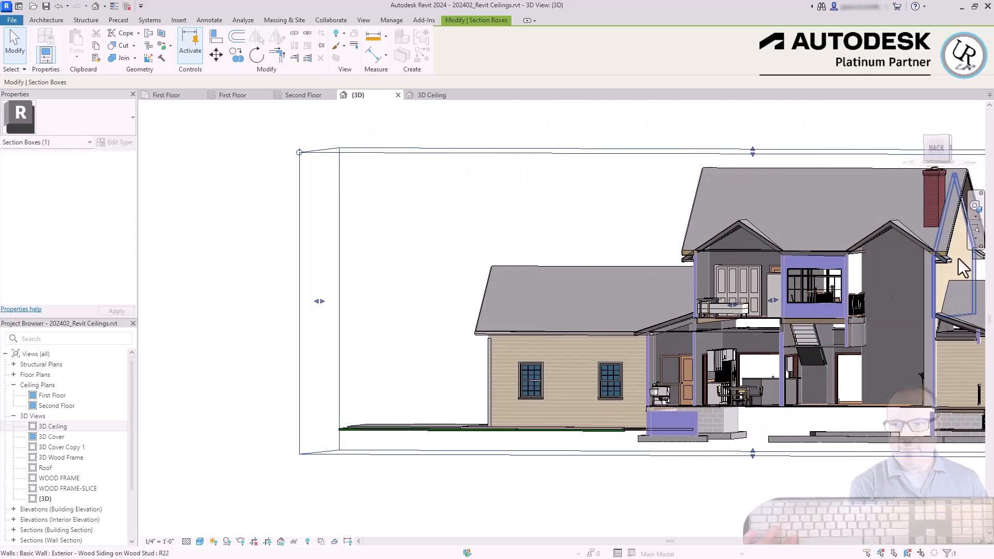
# Examine the open spaces and roof undersides beneath the rear dormers in the cut-away 3D view.
pyautogui.scroll(4, 958, 260)
pyautogui.scroll(3, 851, 200)
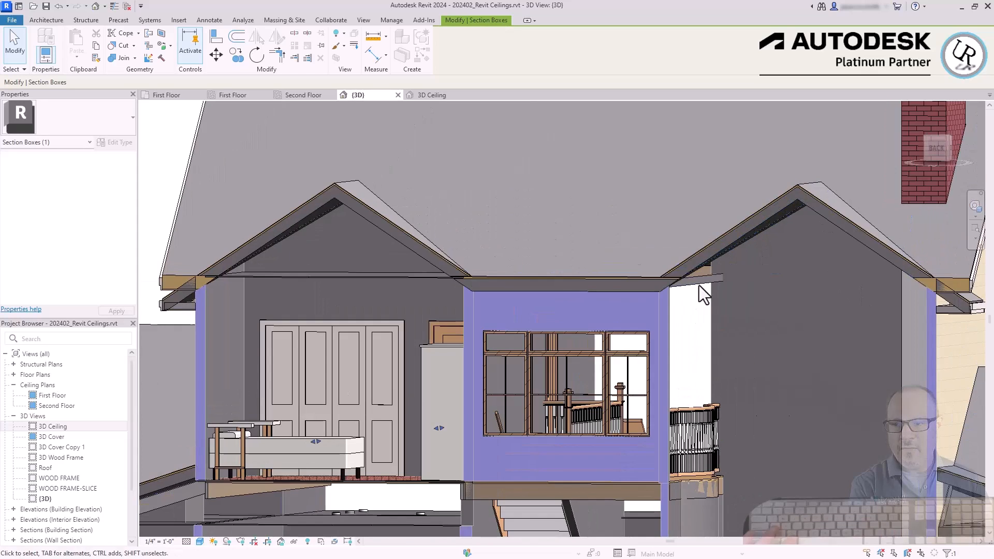
pyautogui.scroll(3, 715, 292)
pyautogui.keyDown('shift'); pyautogui.moveTo(732, 295); pyautogui.dragTo(785, 303, button='middle'); pyautogui.keyUp('shift')
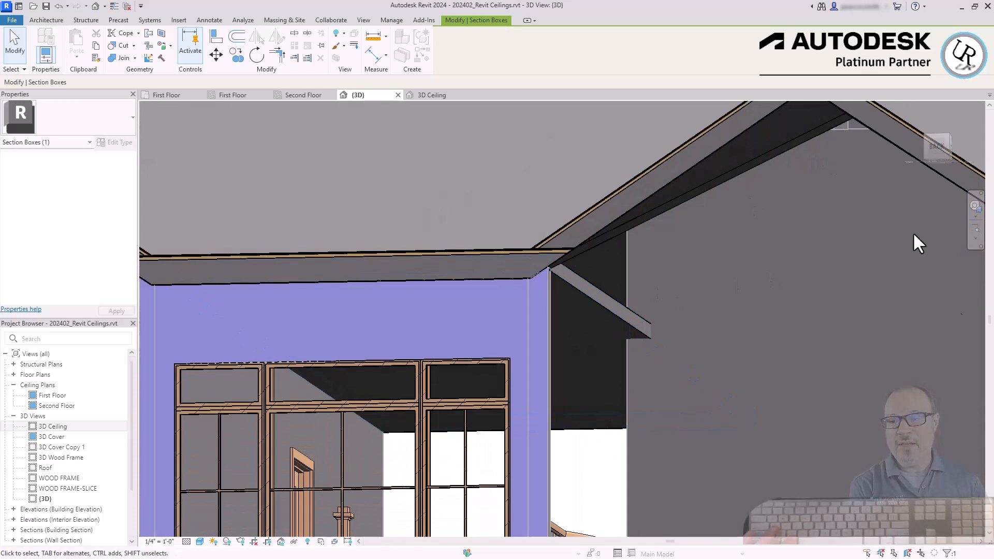
pyautogui.scroll(-5, 687, 166)
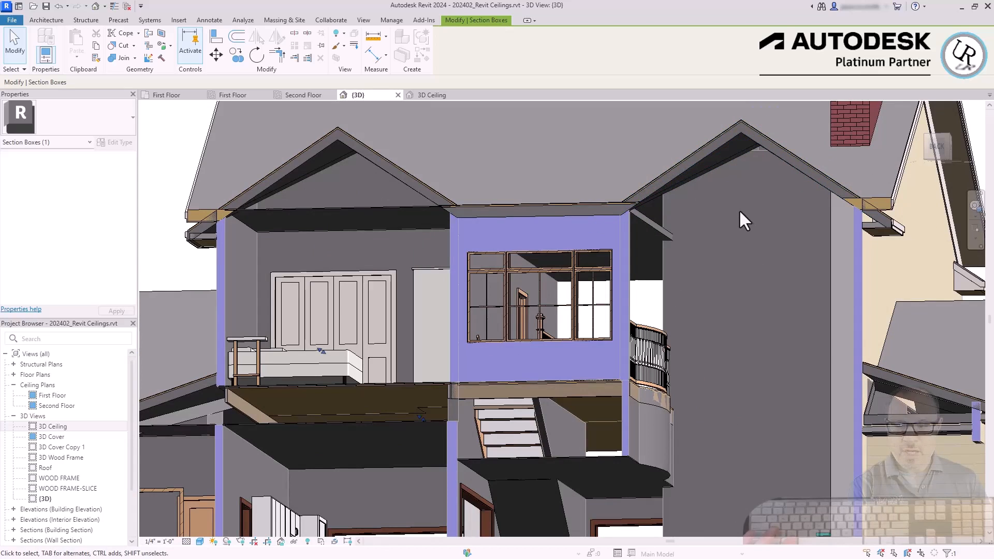
pyautogui.scroll(-2, 732, 217)
pyautogui.keyDown('shift'); pyautogui.moveTo(730, 219); pyautogui.dragTo(768, 275, button='middle'); pyautogui.keyUp('shift')
# Deselect the section box and orient the 3D view squarely to Back, framing the rear dormers.
pyautogui.click(440, 184)
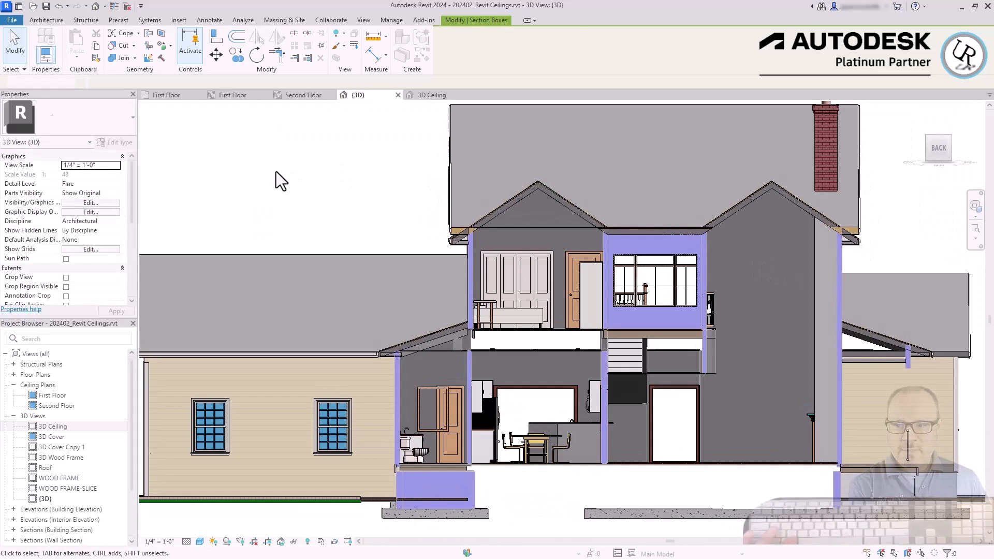
pyautogui.click(938, 149)
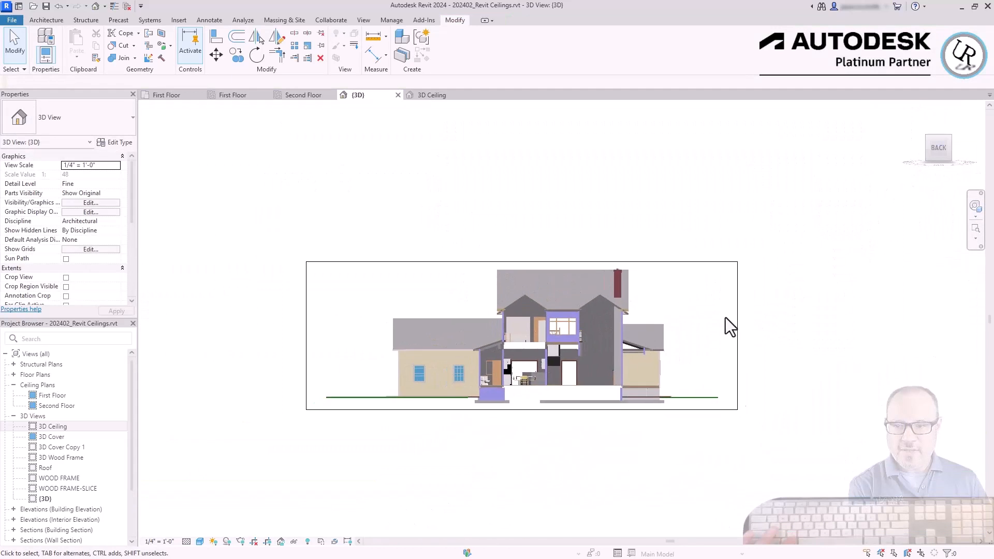
pyautogui.scroll(8, 726, 318)
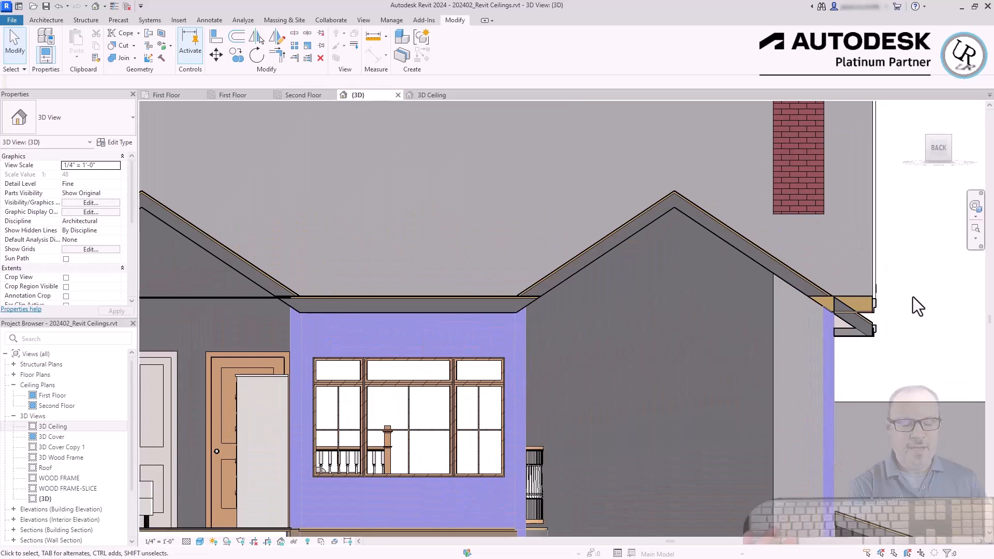
pyautogui.scroll(-4, 873, 268)
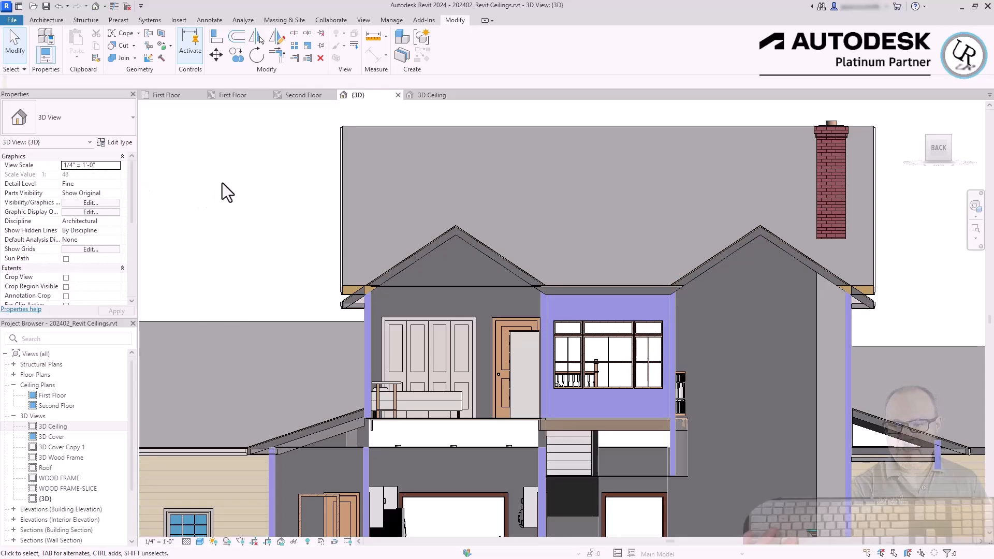
# Create an in-place model component with the family category Ceilings.
pyautogui.click(46, 19)
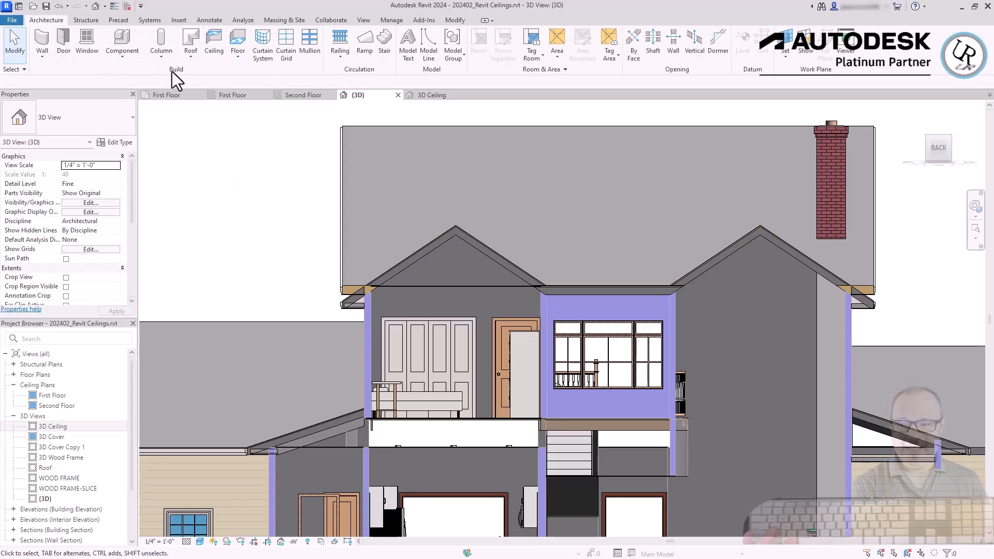
pyautogui.click(131, 60)
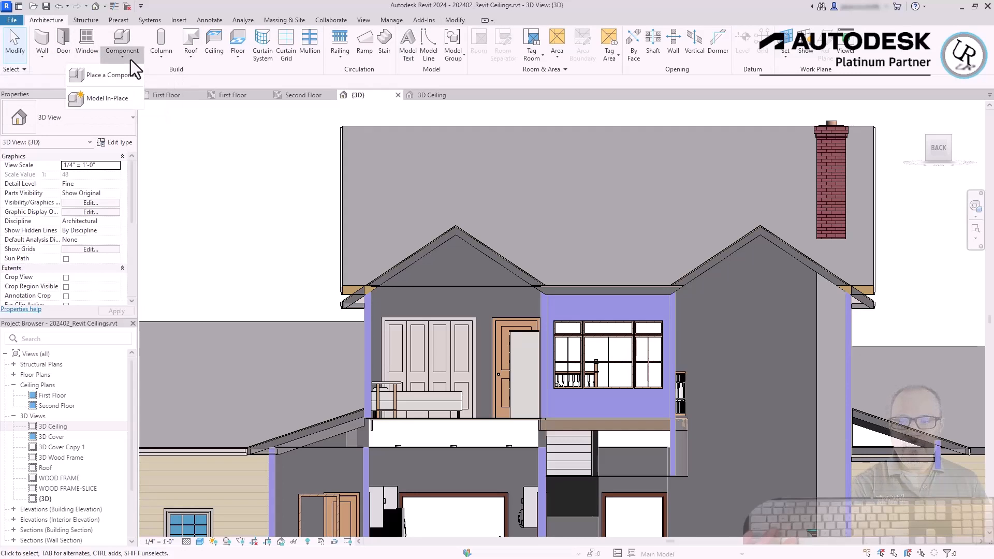
pyautogui.click(111, 100)
pyautogui.click(318, 218)
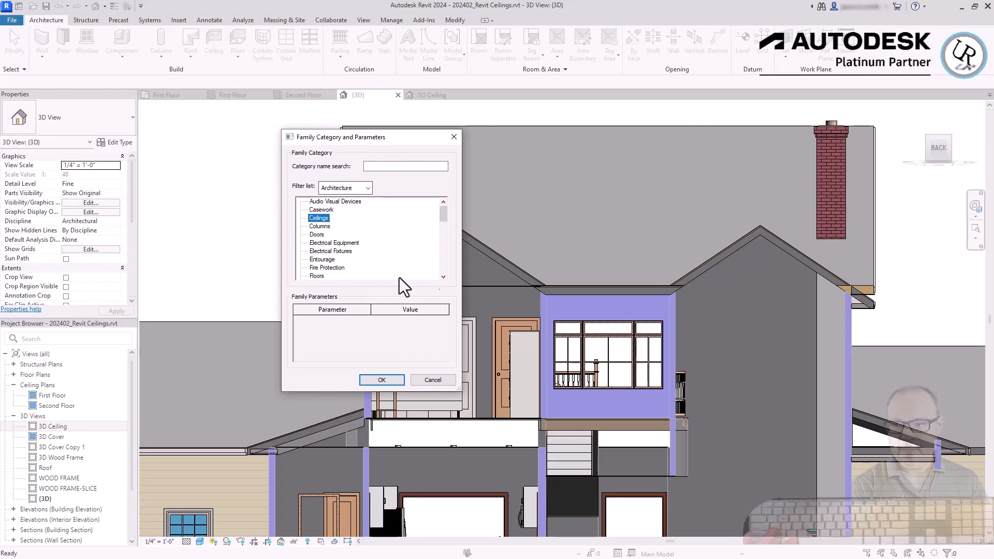
pyautogui.moveTo(444, 212); pyautogui.dragTo(468, 200)
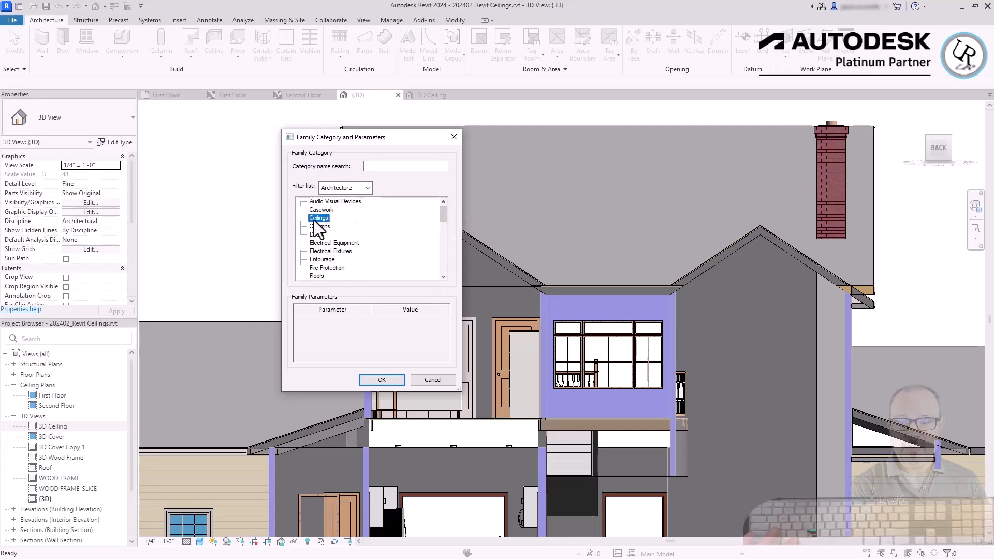
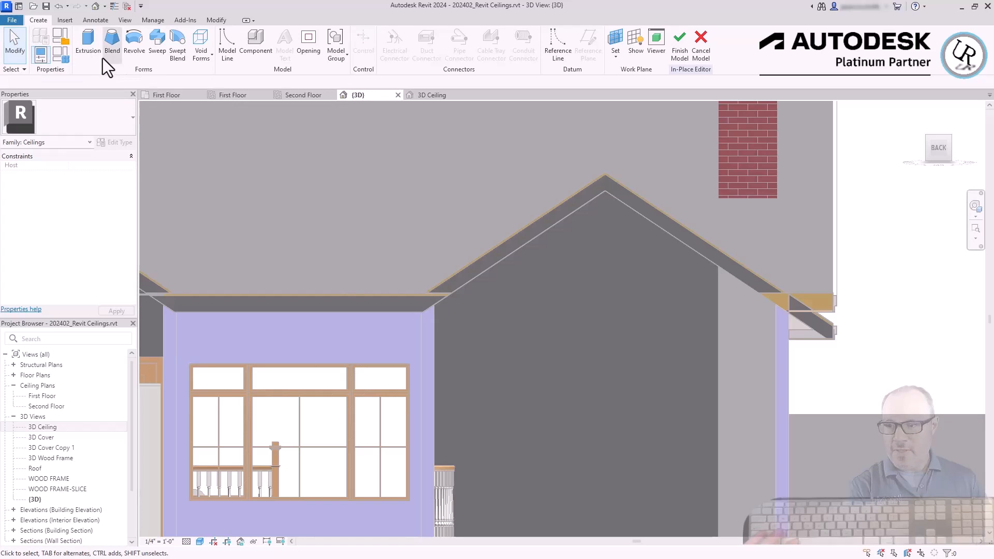
# Start an extrusion and display its current work plane, angling the 3D view until the plane at grade is visible.
pyautogui.click(85, 50)
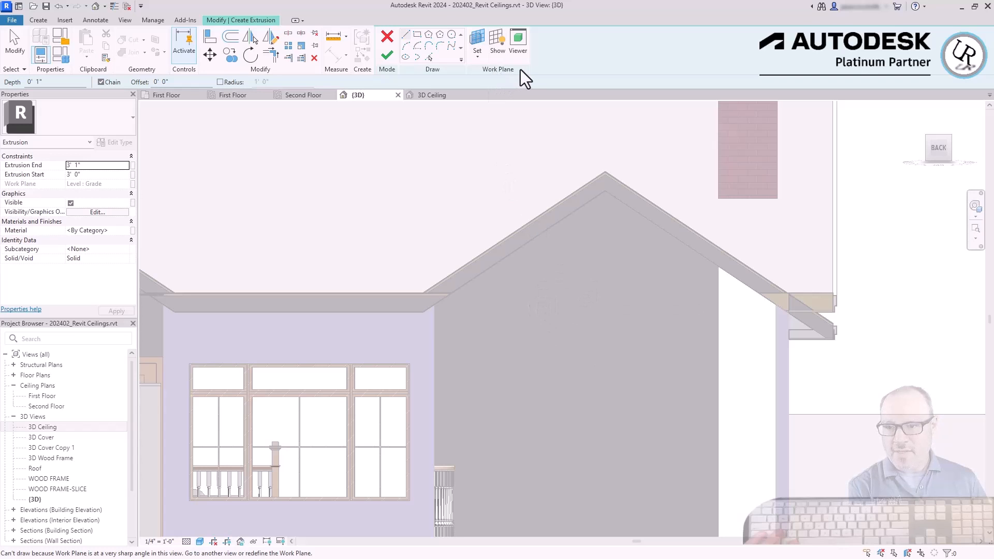
pyautogui.click(500, 47)
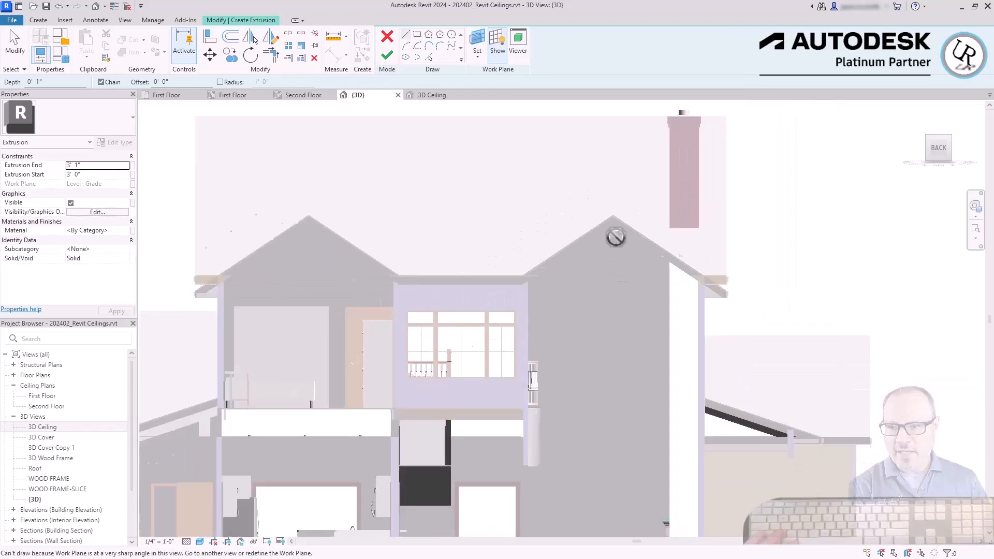
pyautogui.scroll(-5, 616, 230)
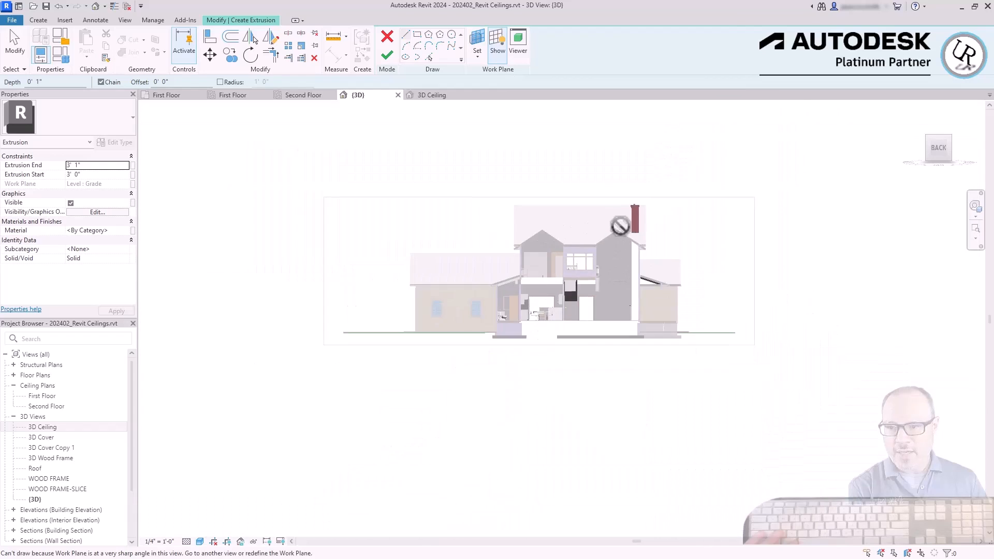
pyautogui.keyDown('shift'); pyautogui.moveTo(620, 226); pyautogui.dragTo(673, 267, button='middle'); pyautogui.keyUp('shift')
pyautogui.scroll(4, 623, 252)
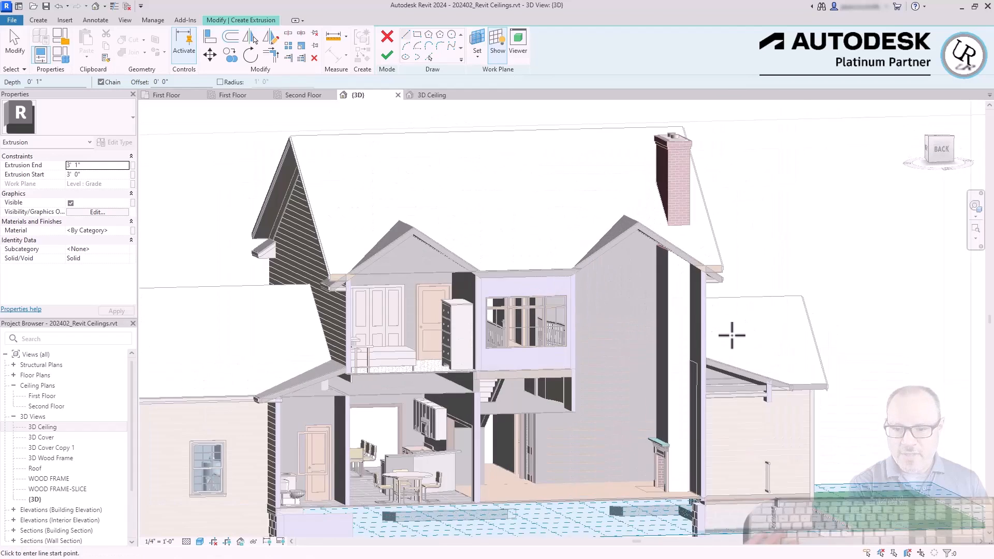
pyautogui.keyDown('shift'); pyautogui.moveTo(732, 335); pyautogui.dragTo(514, 131, button='middle'); pyautogui.keyUp('shift')
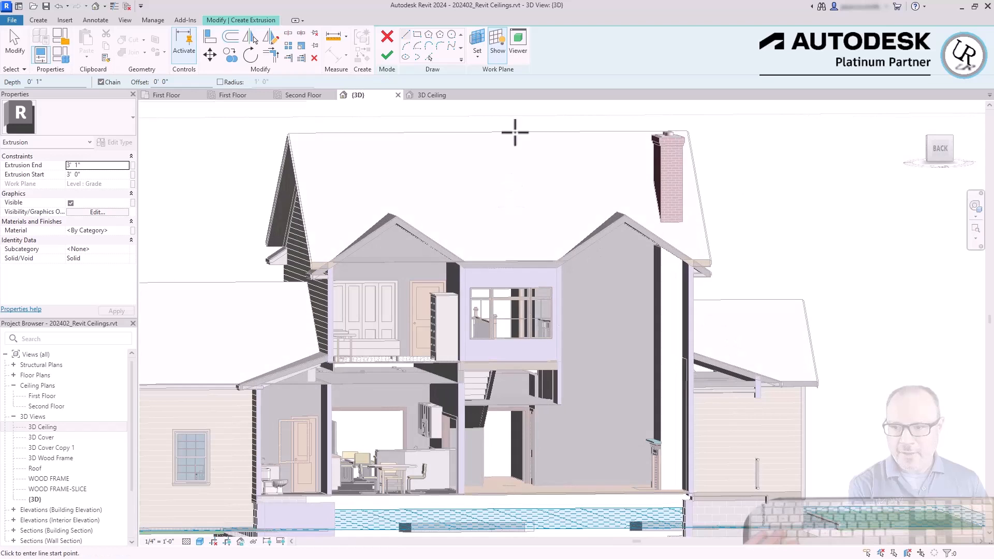
# Set the extrusion's work plane by picking the face of the tall interior wall beneath the chimney-side dormer.
pyautogui.click(477, 39)
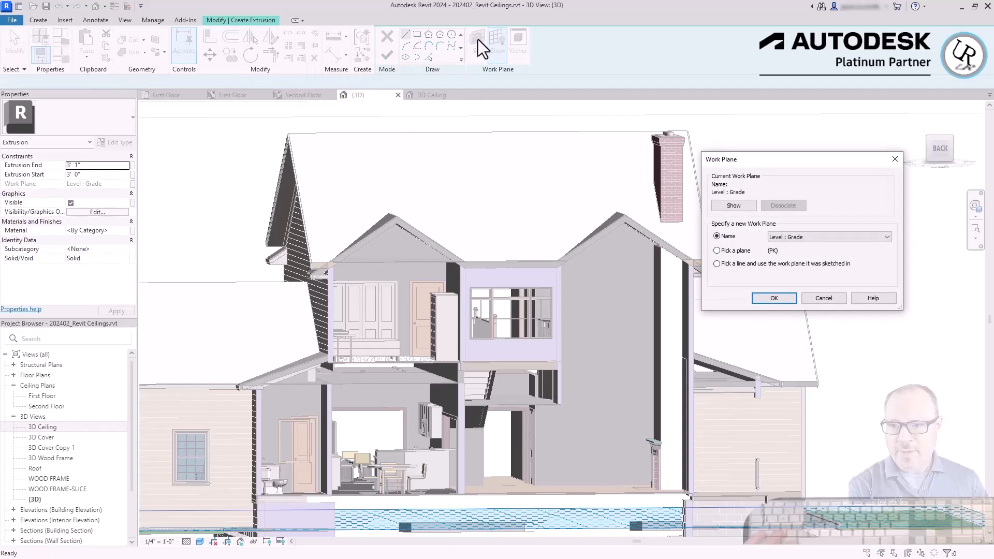
pyautogui.click(717, 251)
pyautogui.click(774, 298)
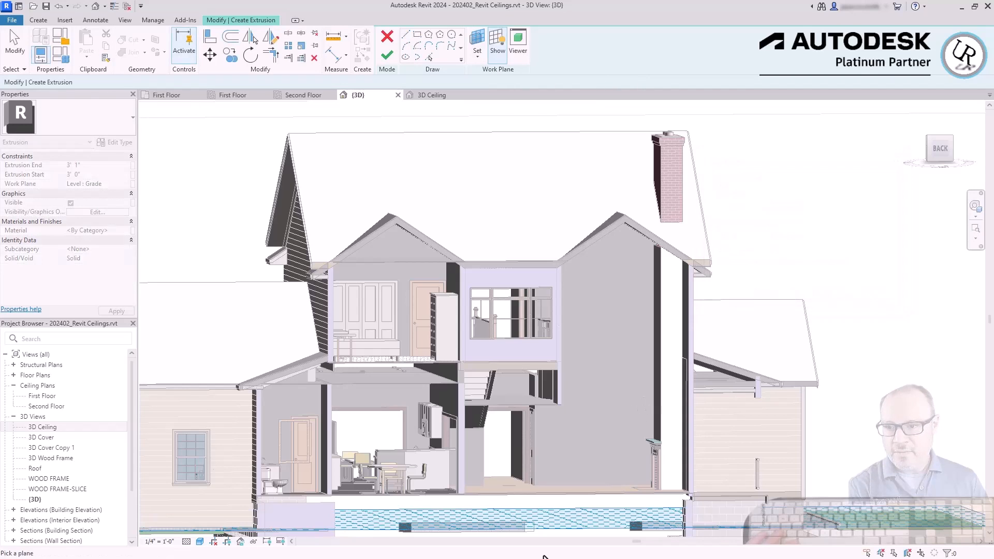
pyautogui.click(539, 471)
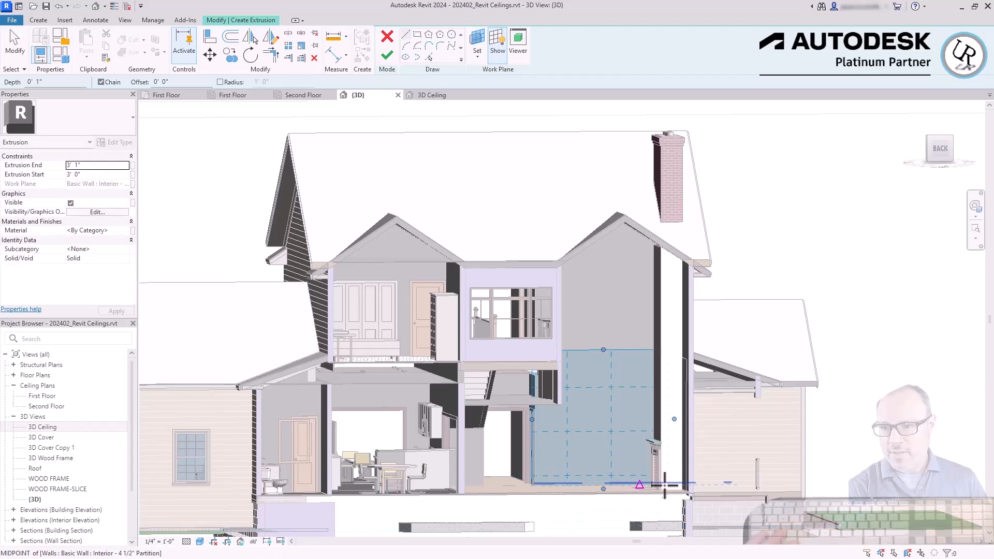
# Extend the side edge of the work plane grid outward past the house's exterior wall and check its position on the interior wall.
pyautogui.scroll(3, 559, 437)
pyautogui.scroll(-2, 444, 470)
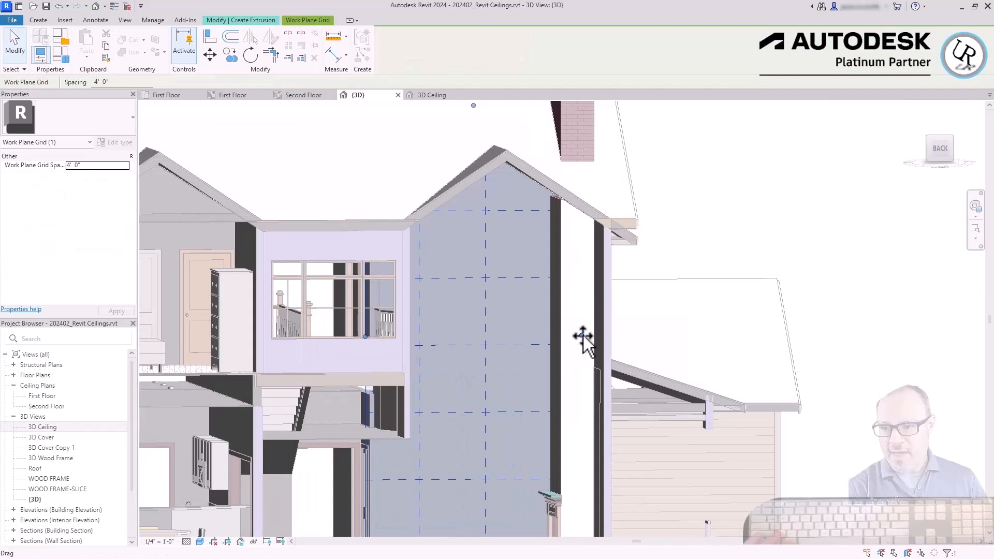
pyautogui.moveTo(583, 338); pyautogui.dragTo(766, 332)
pyautogui.scroll(-2, 626, 245)
pyautogui.scroll(-2, 625, 244)
pyautogui.keyDown('shift'); pyautogui.moveTo(568, 435); pyautogui.dragTo(502, 371, button='middle'); pyautogui.keyUp('shift')
pyautogui.scroll(5, 560, 404)
pyautogui.scroll(-4, 502, 371)
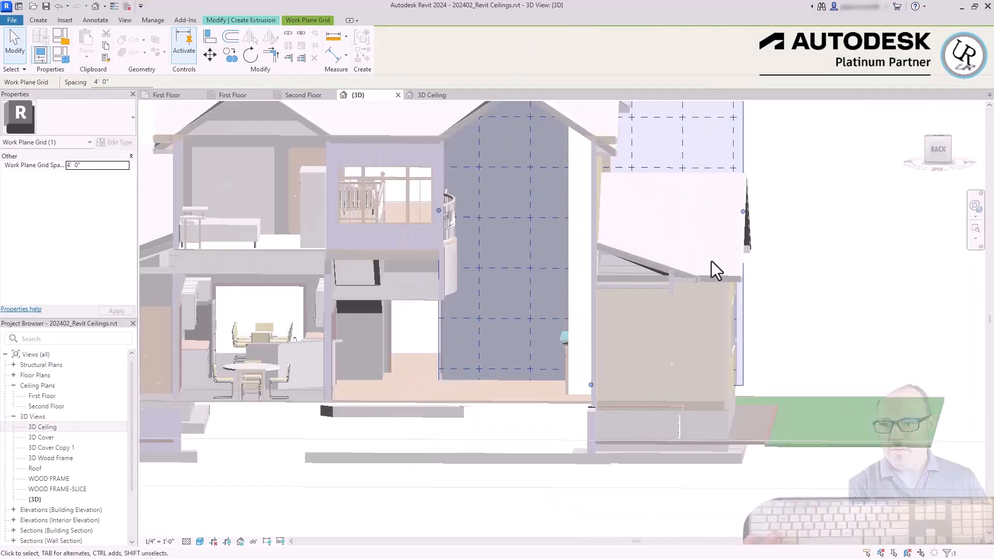
# Orient the 3D view squarely to Back on the dormer and turn off the work plane display.
pyautogui.click(937, 153)
pyautogui.scroll(6, 472, 176)
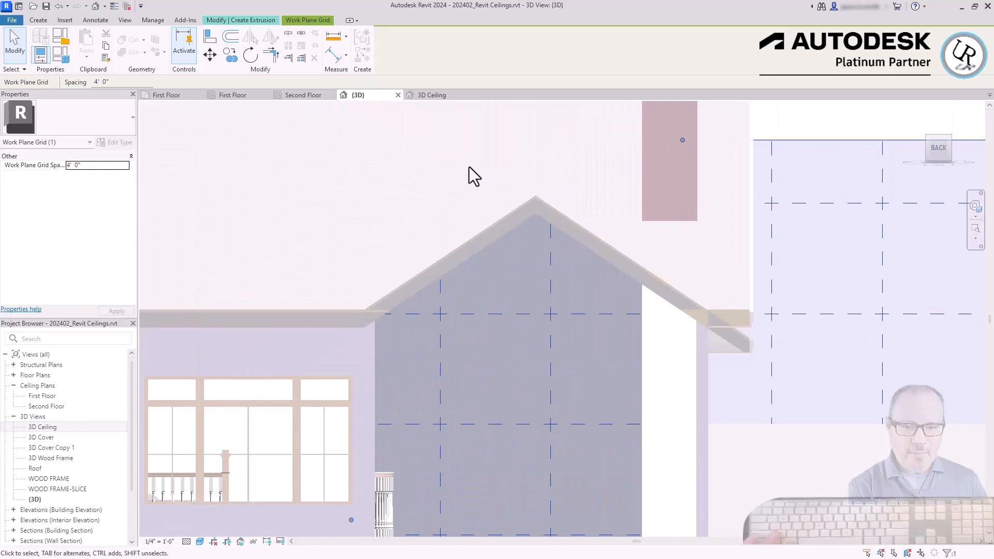
pyautogui.click(473, 184)
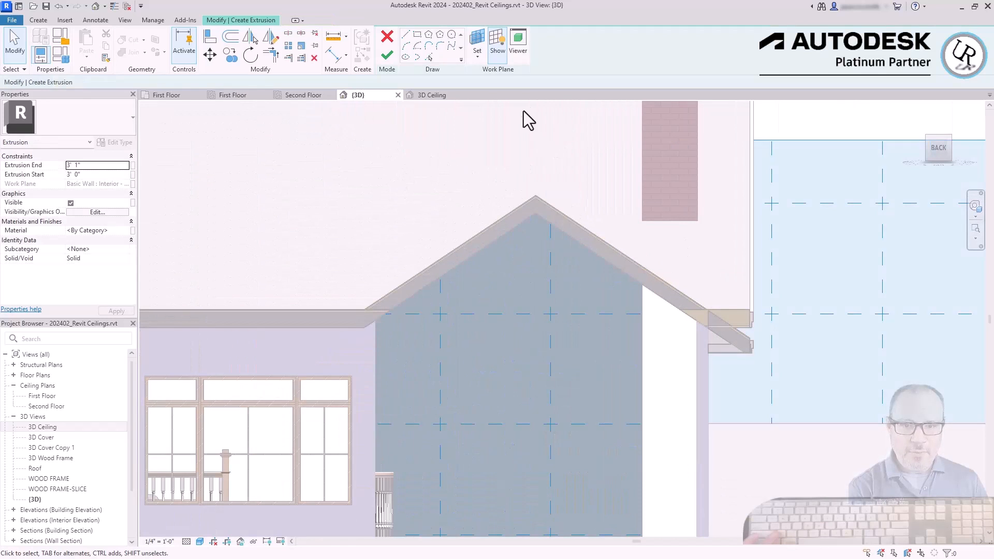
pyautogui.click(498, 52)
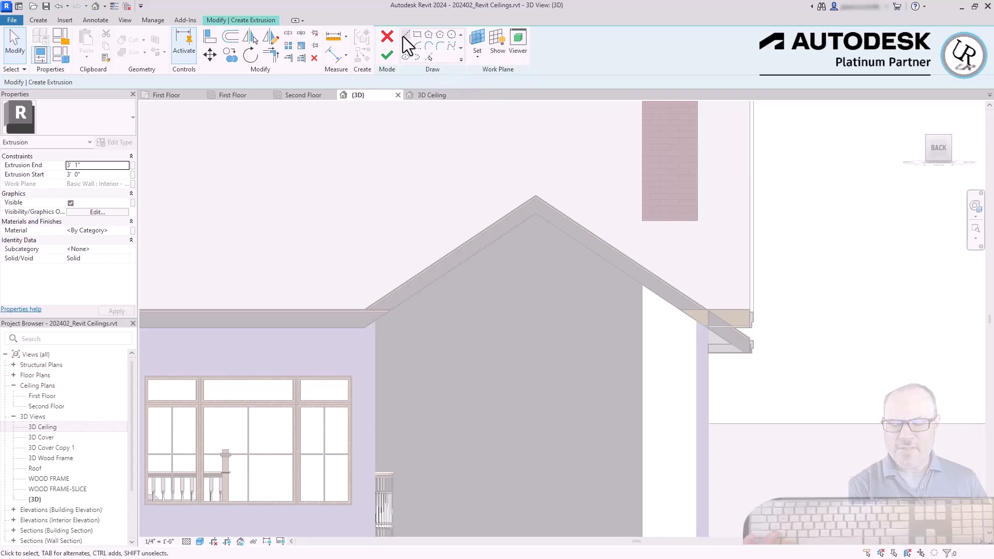
# Create sketch lines by picking both sloped roof undersides of the dormer and the inner edges of the two side walls.
pyautogui.click(431, 57)
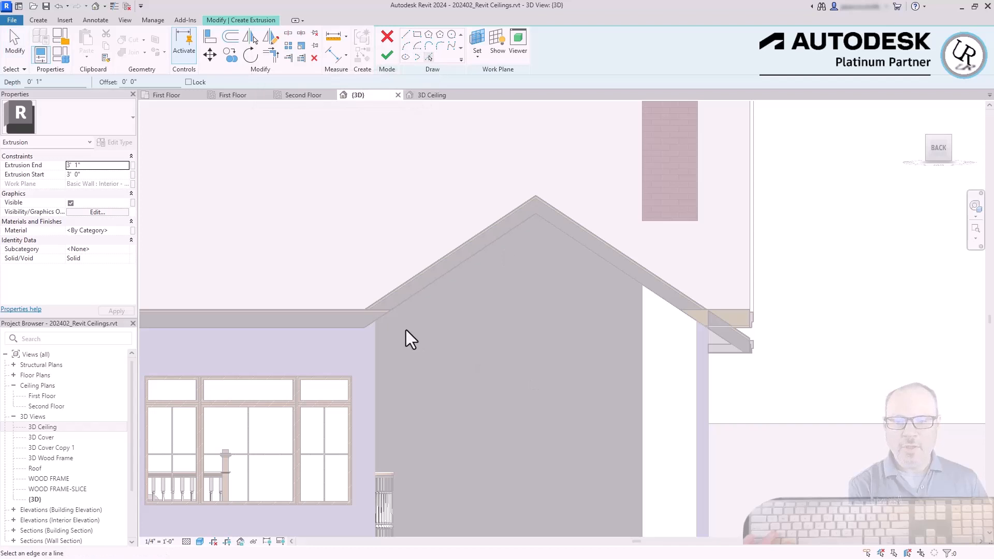
pyautogui.scroll(3, 406, 331)
pyautogui.click(442, 296)
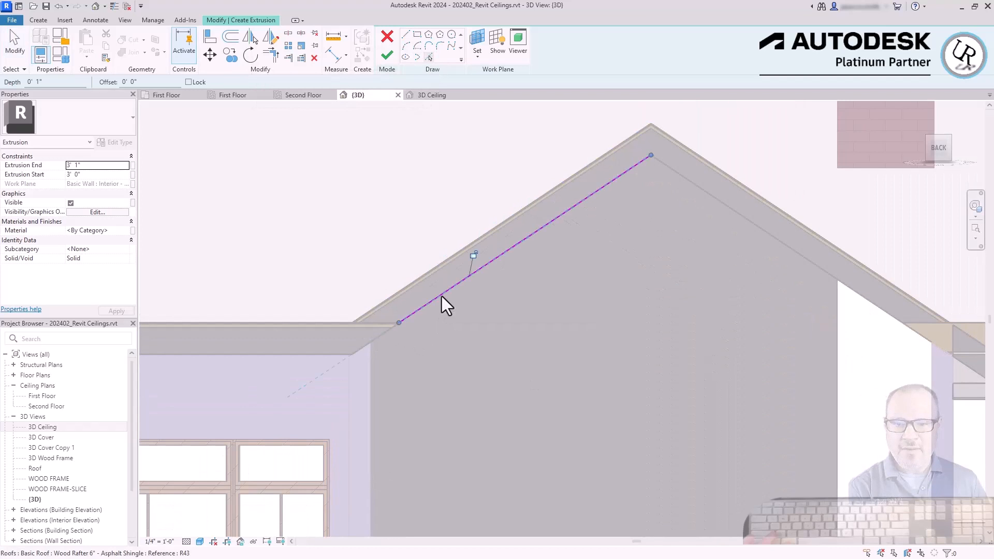
pyautogui.click(738, 217)
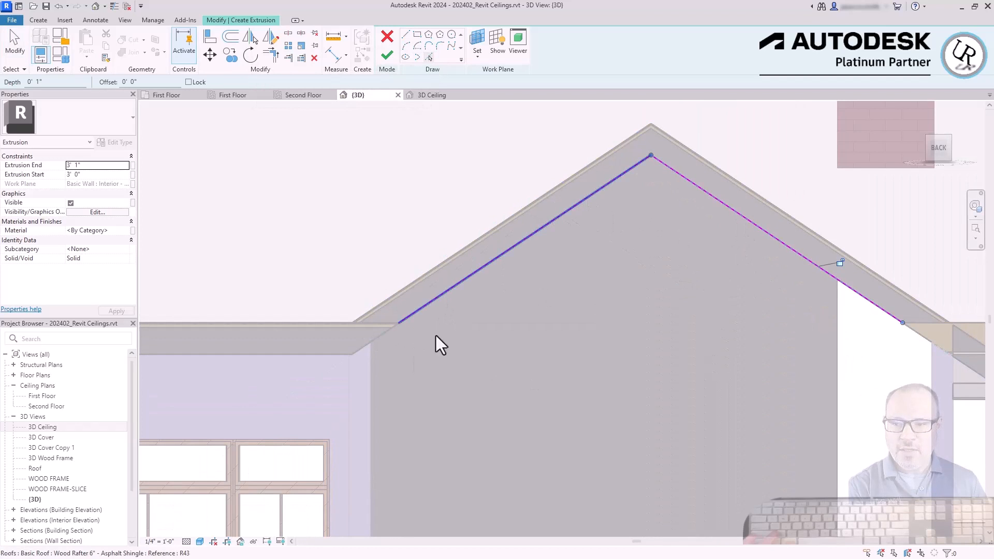
pyautogui.click(371, 435)
pyautogui.click(931, 400)
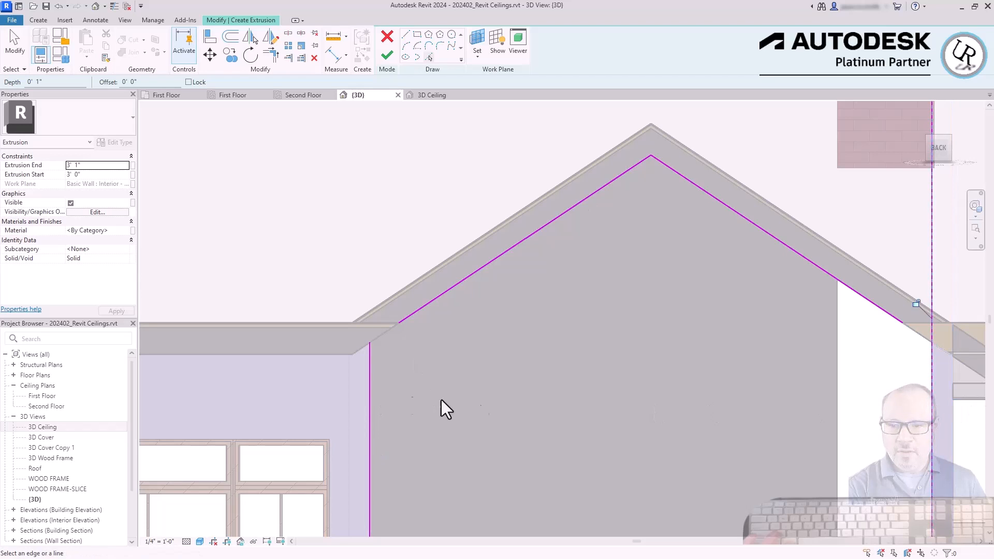
# Trim the sloped sketch lines to the vertical wall lines so they meet at both lower corners.
pyautogui.press('t')
pyautogui.press('r')
pyautogui.click(371, 388)
pyautogui.click(422, 309)
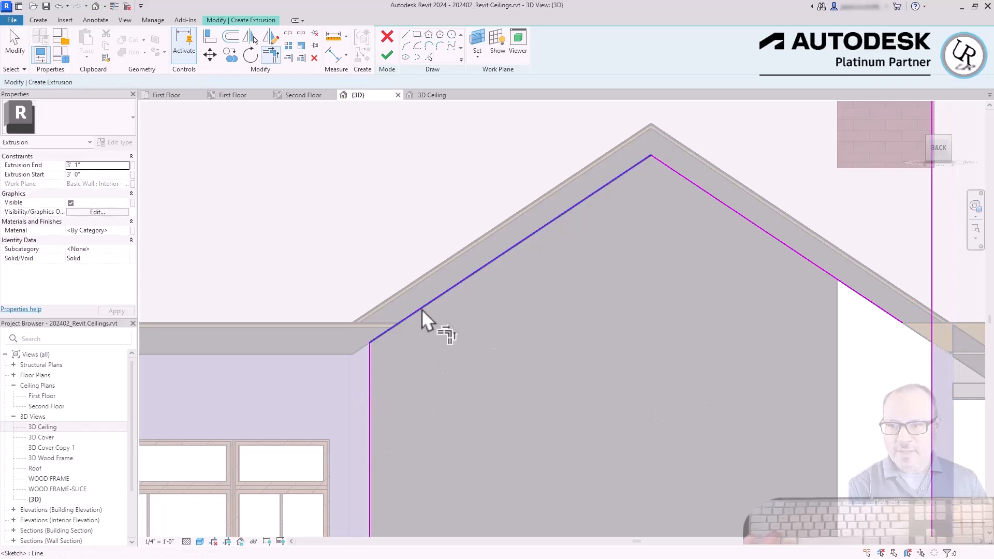
pyautogui.click(897, 319)
pyautogui.click(932, 360)
pyautogui.press('Escape')
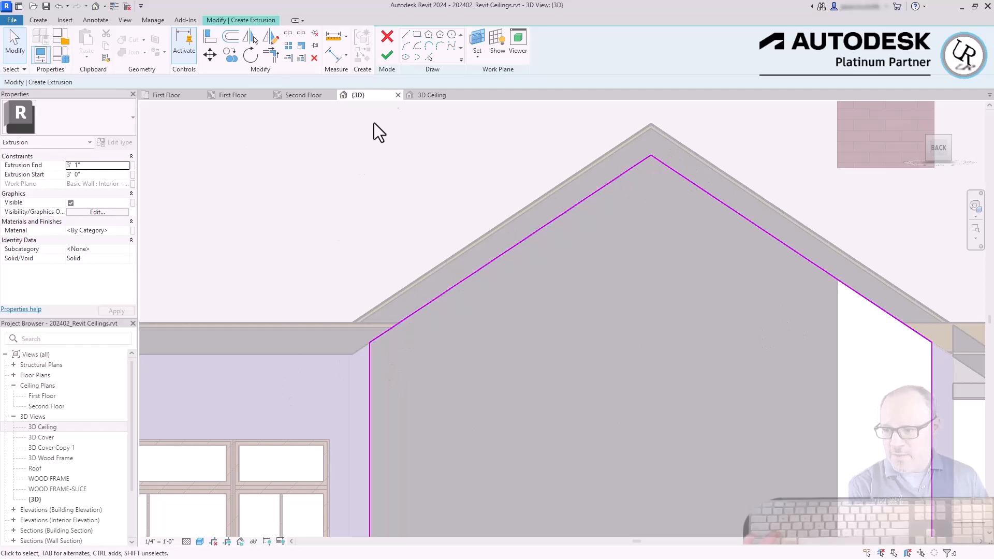
# Add sloped sketch lines offset 1" below the roof-underside lines and trim everything into a closed, thin gable-shaped profile.
pyautogui.click(431, 57)
pyautogui.click(62, 83)
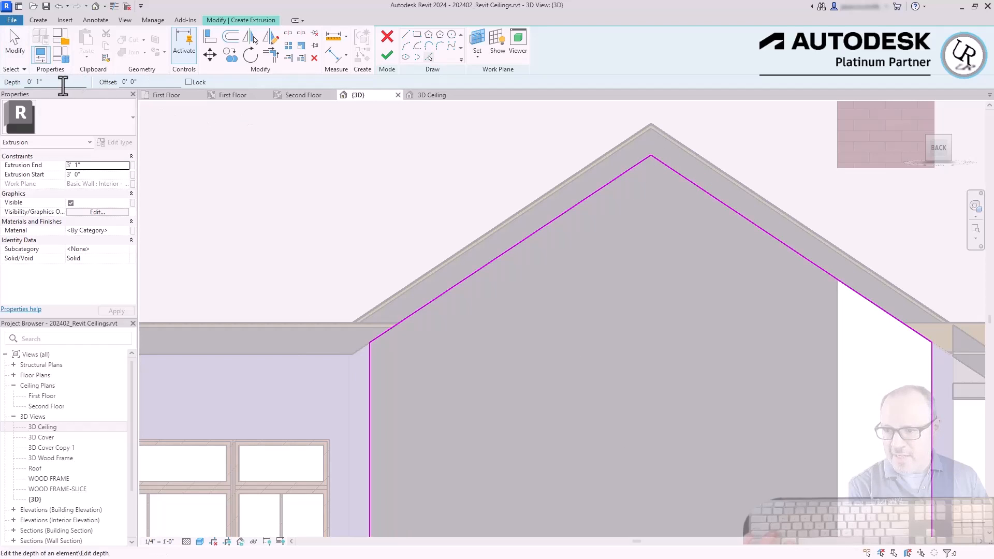
pyautogui.press('Tab')
pyautogui.write('0 1')
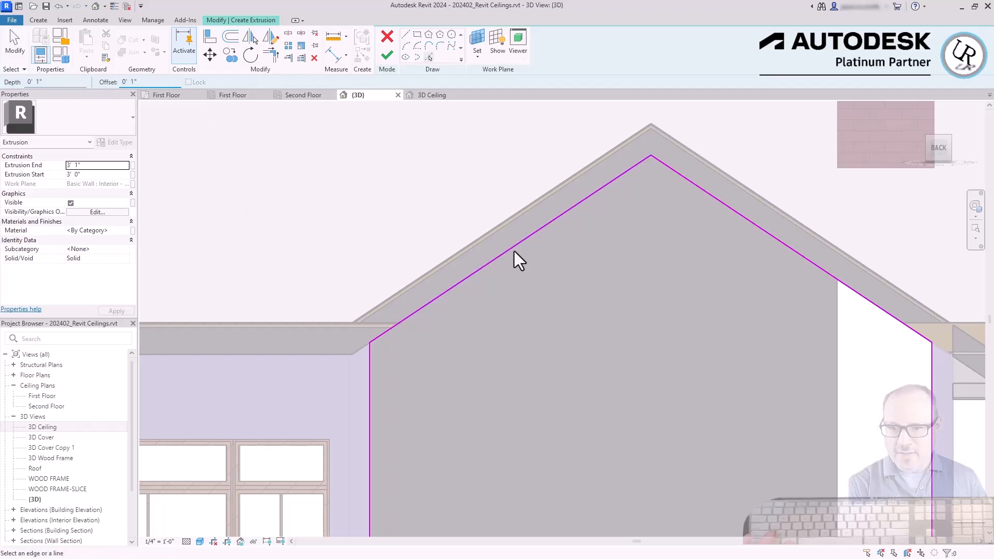
pyautogui.scroll(1, 470, 302)
pyautogui.scroll(-1, 644, 256)
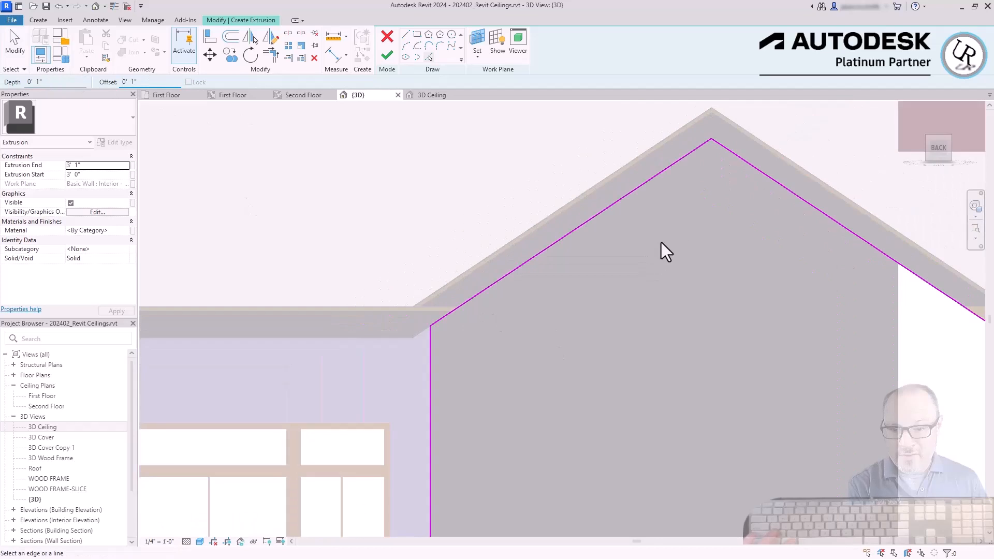
pyautogui.scroll(3, 732, 125)
pyautogui.scroll(2, 673, 197)
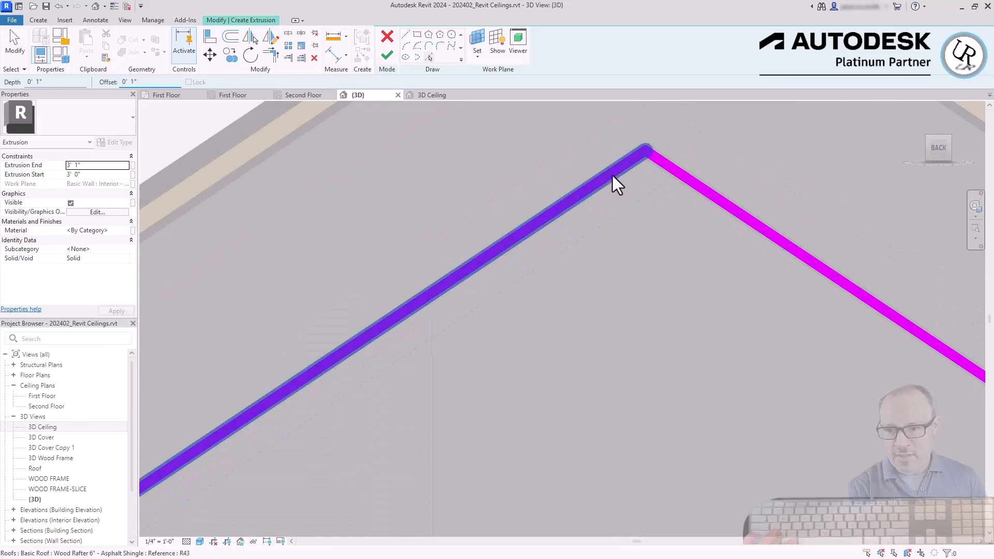
pyautogui.scroll(-6, 632, 395)
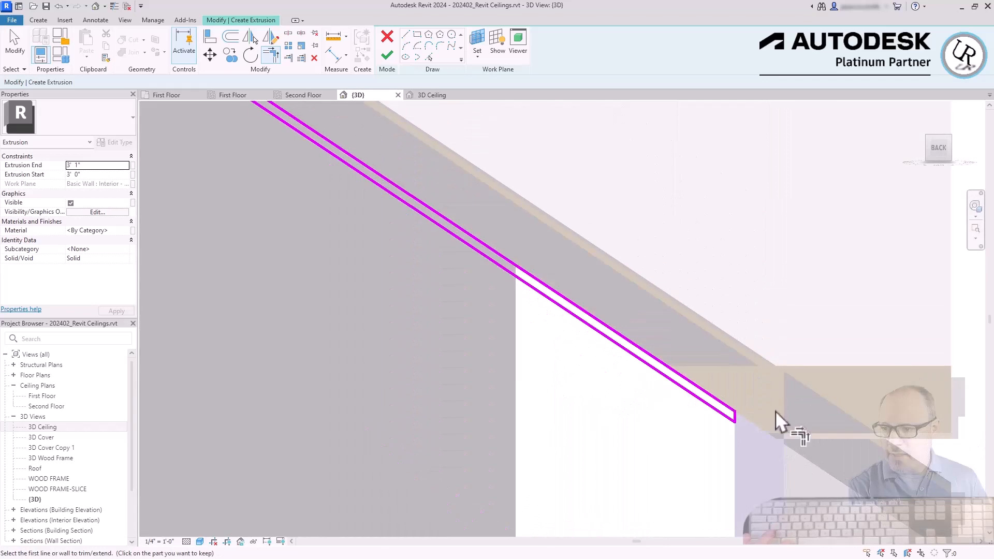
pyautogui.press('Escape')
pyautogui.scroll(3, 654, 399)
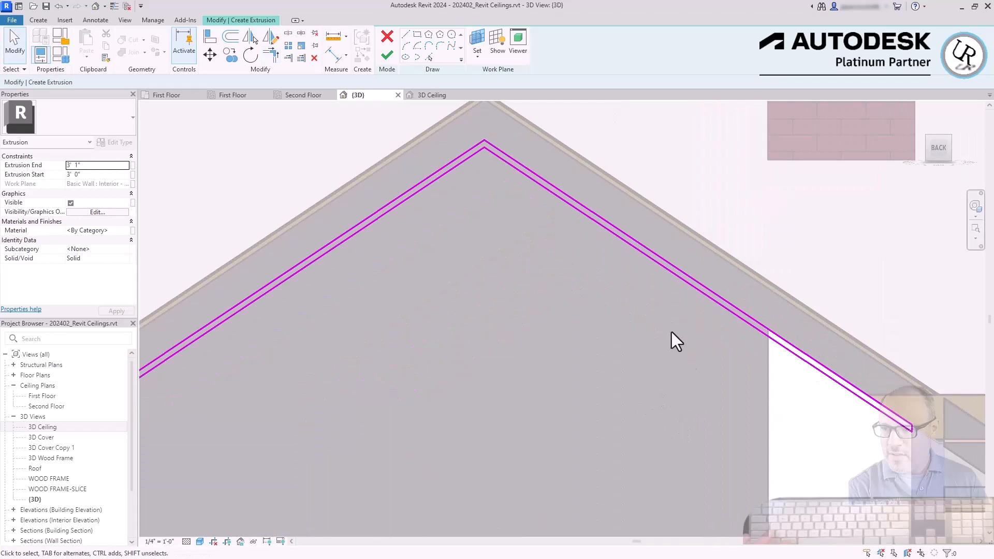
pyautogui.scroll(-2, 588, 288)
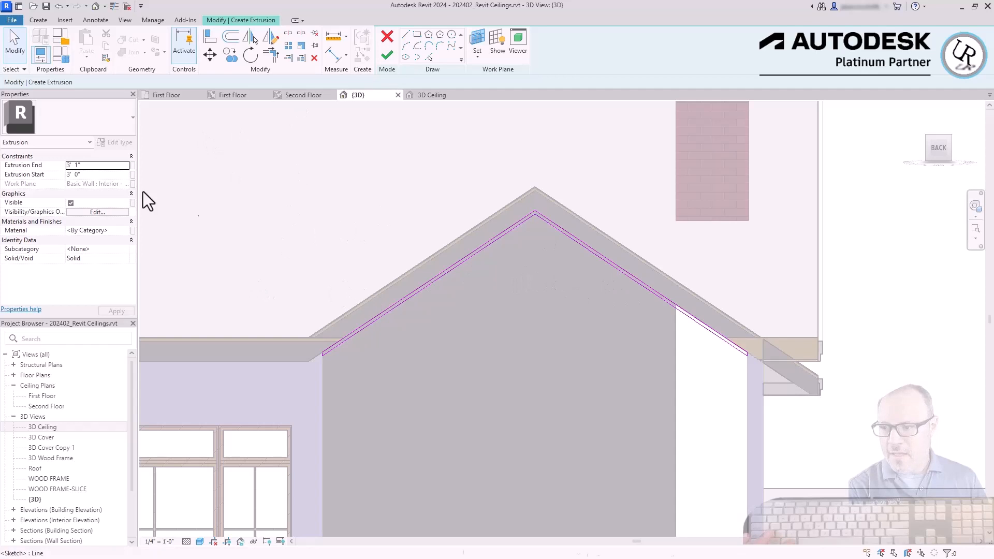
# Set the extrusion start to 0 and the extrusion end to 10', and finish the ceiling extrusion.
pyautogui.write('0')
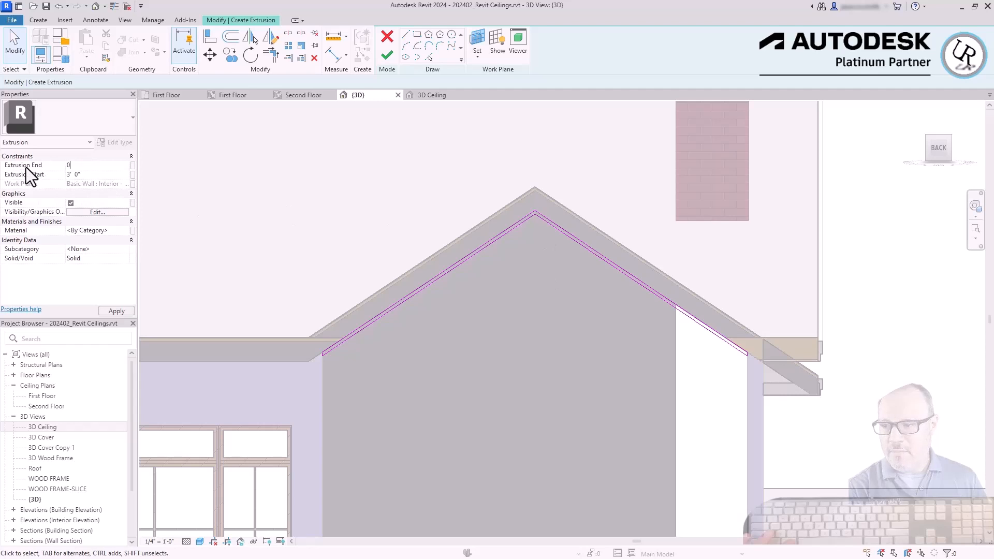
pyautogui.click(77, 165)
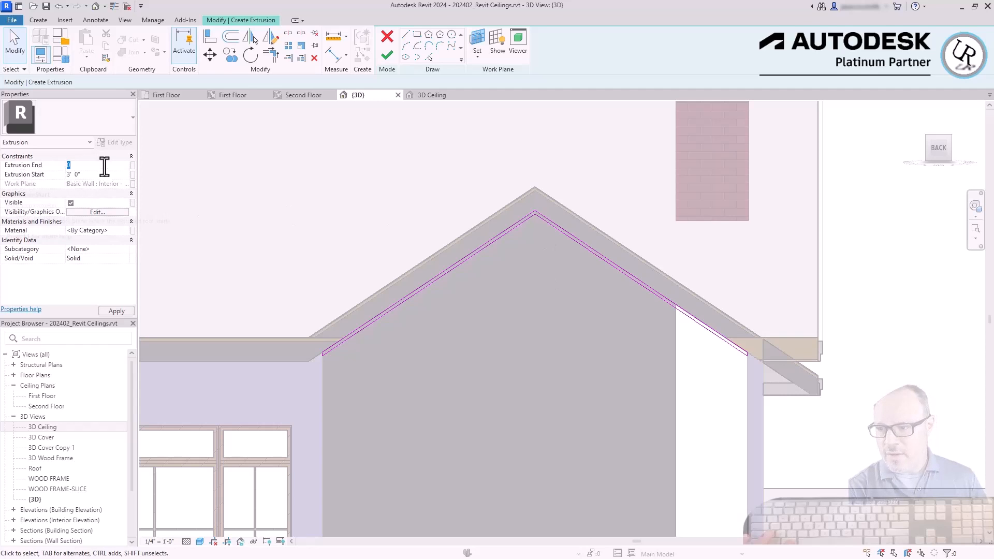
pyautogui.click(83, 174)
pyautogui.write('0')
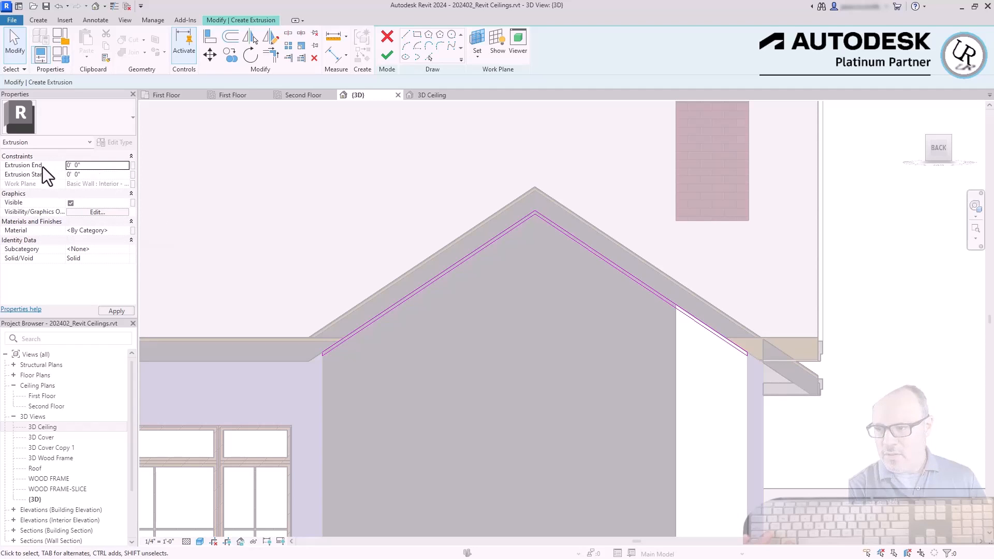
pyautogui.click(75, 165)
pyautogui.write('10')
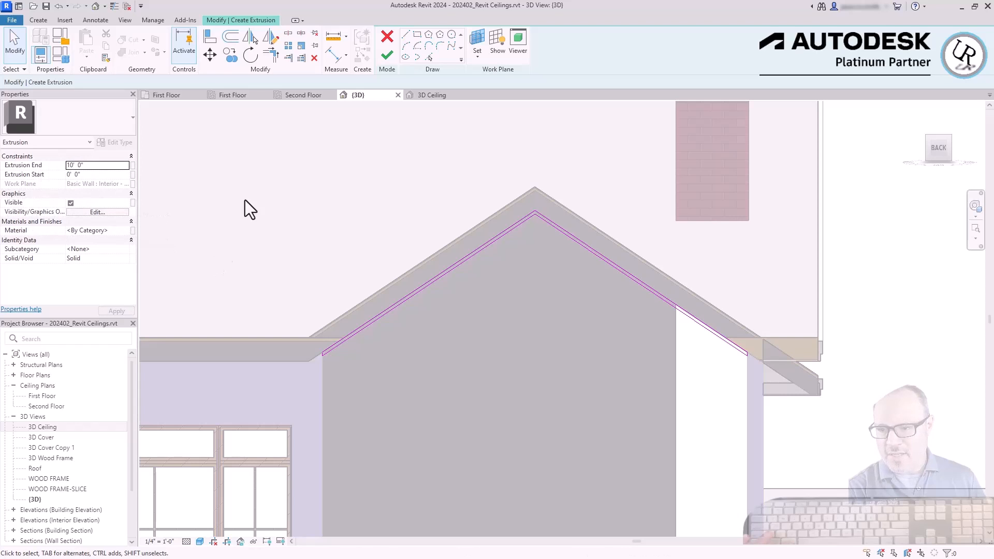
pyautogui.click(387, 57)
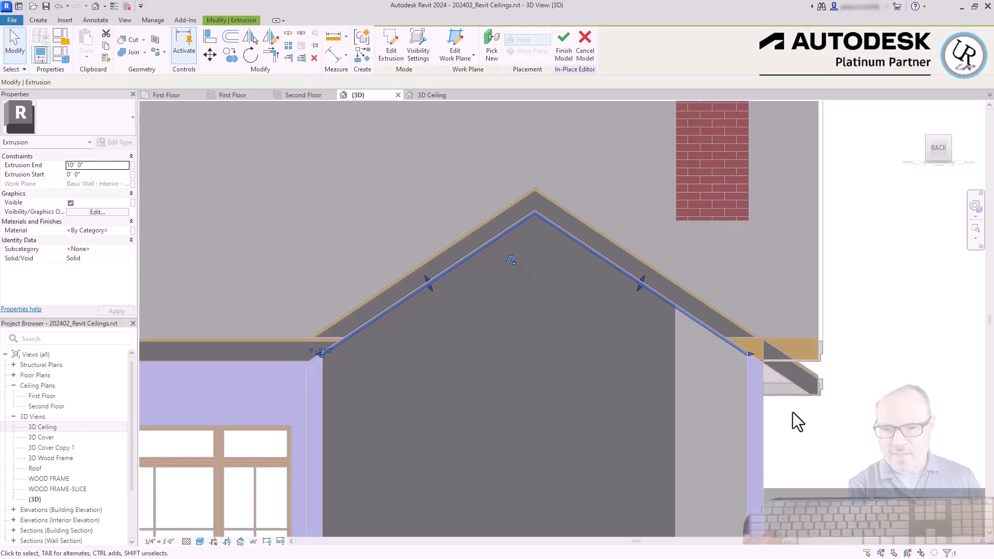
# Inspect the vaulted ceiling extrusion from below on both sides of the dormer and select it.
pyautogui.moveTo(670, 429)
pyautogui.keyDown('shift'); pyautogui.mouseDown(button='middle')
pyautogui.moveTo(704, 403)
pyautogui.moveTo(714, 371)
pyautogui.moveTo(686, 297)
pyautogui.mouseUp(button='middle'); pyautogui.keyUp('shift')
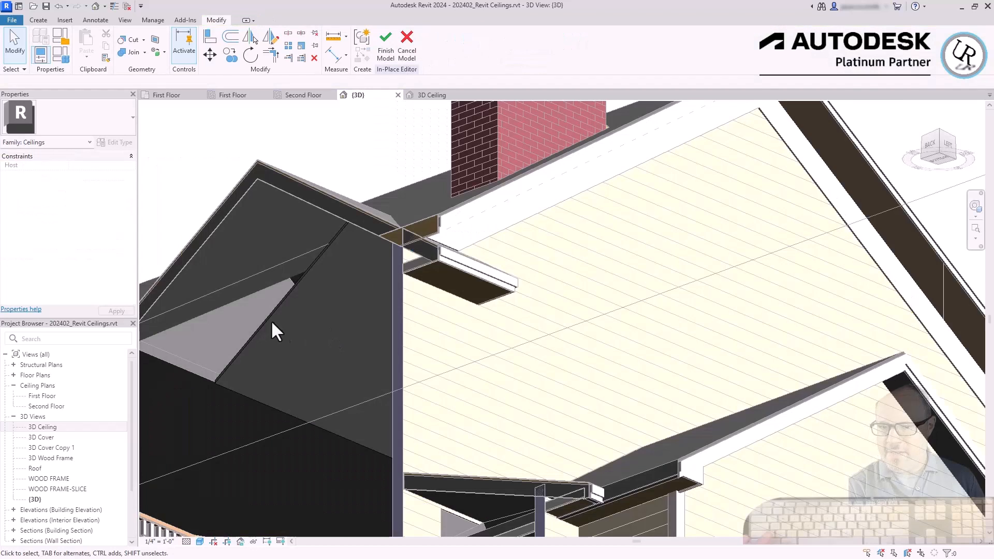
pyautogui.click(190, 261)
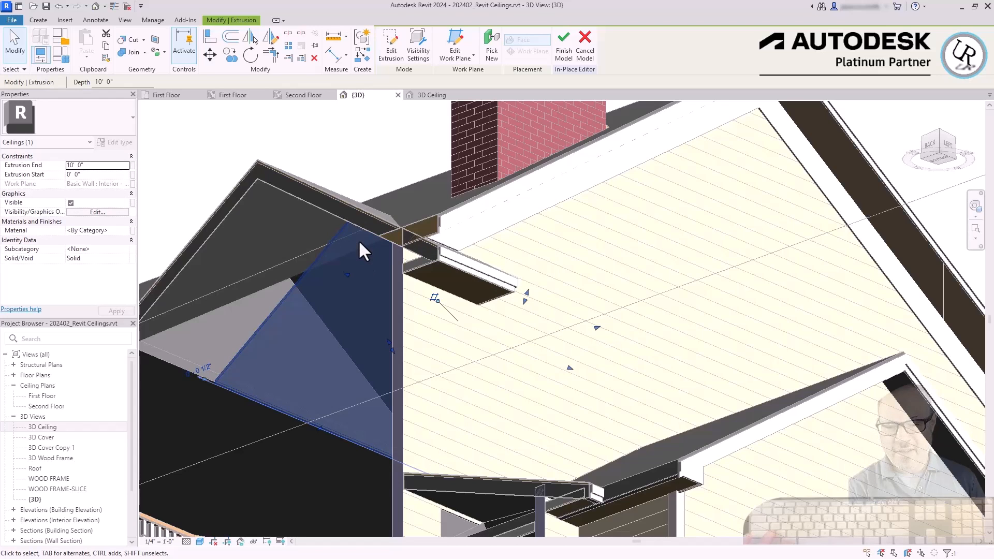
pyautogui.press('Escape')
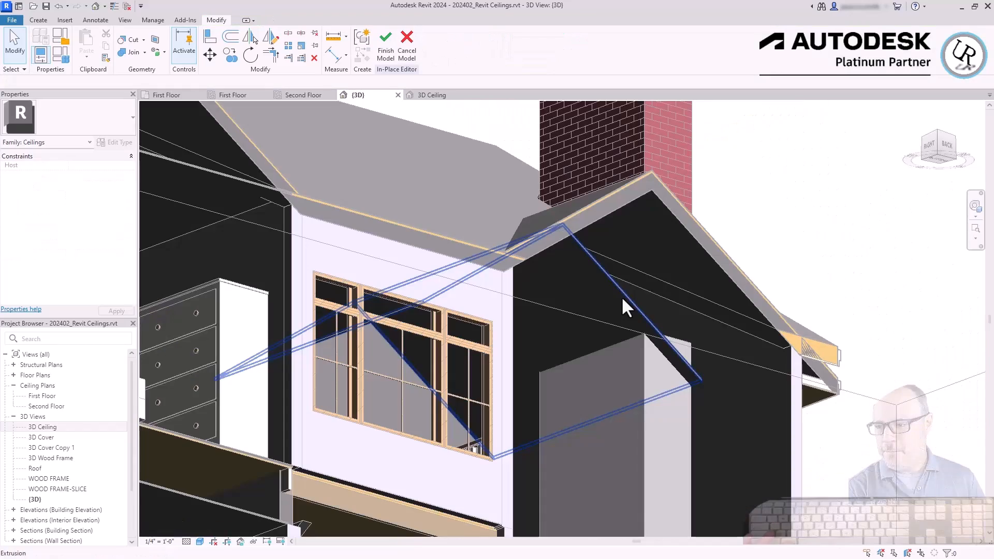
pyautogui.click(623, 300)
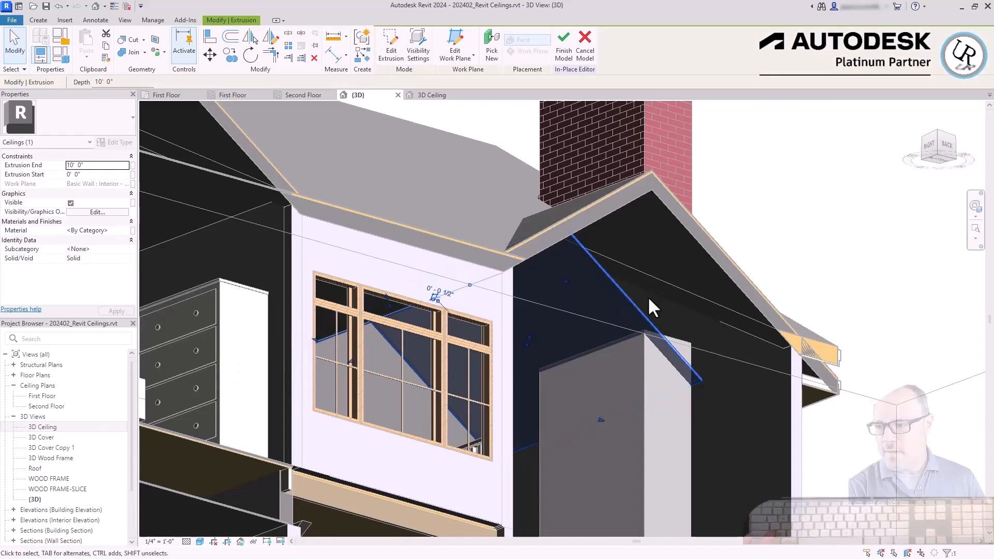
# Stretch the vaulted ceiling extrusion along its length and finish the in-place ceiling model.
pyautogui.keyDown('shift'); pyautogui.moveTo(648, 296); pyautogui.dragTo(799, 339, button='middle'); pyautogui.keyUp('shift')
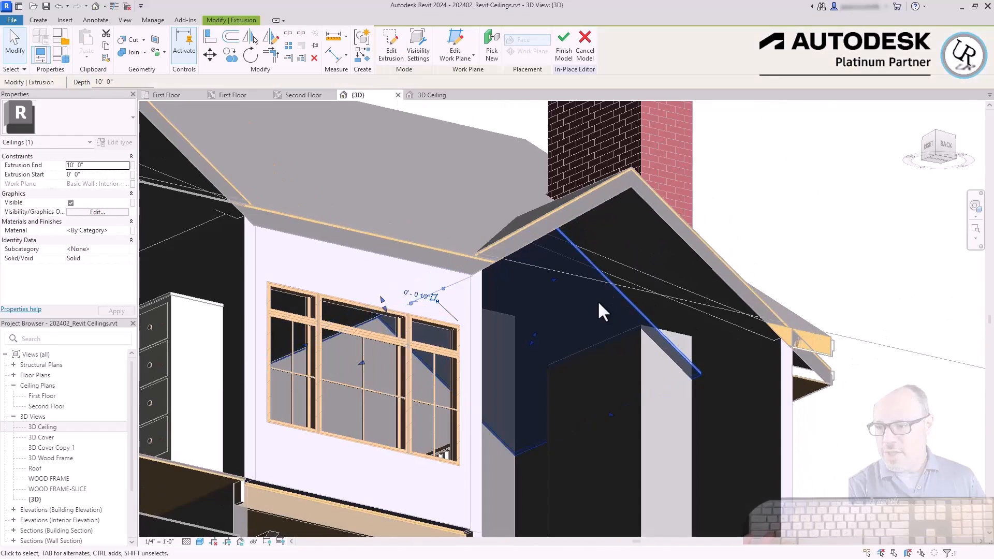
pyautogui.keyDown('shift'); pyautogui.moveTo(595, 310); pyautogui.dragTo(424, 312, button='middle'); pyautogui.keyUp('shift')
pyautogui.moveTo(371, 287); pyautogui.dragTo(317, 274)
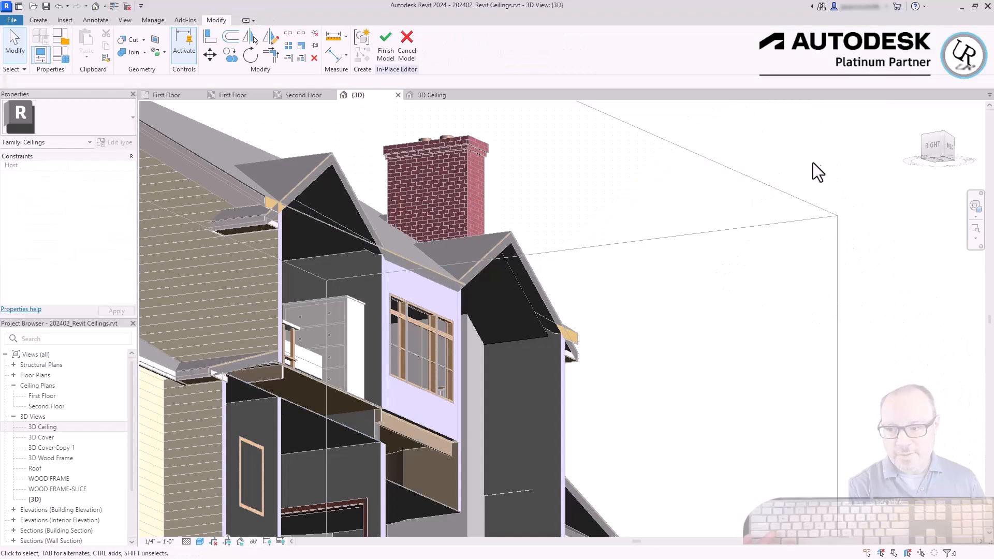
pyautogui.scroll(-4, 452, 207)
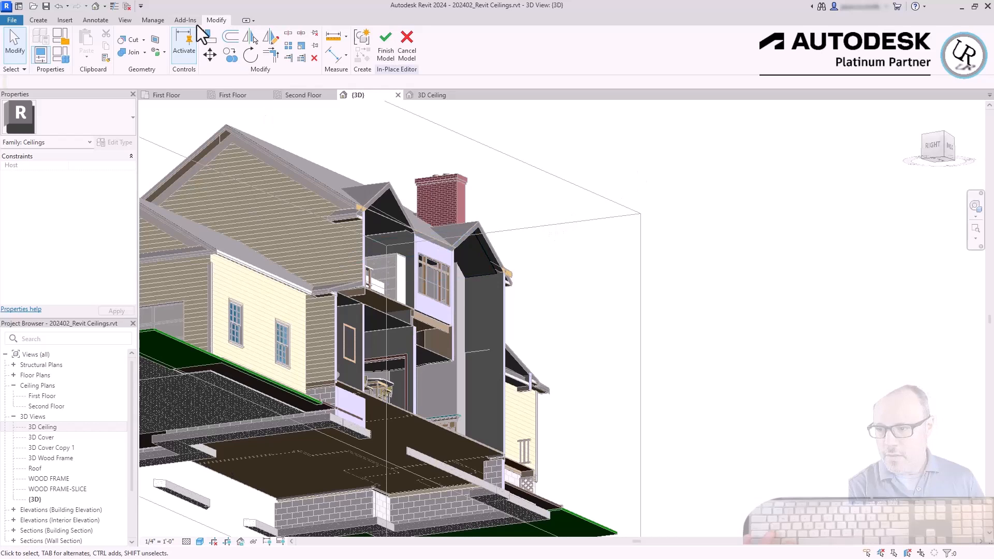
pyautogui.click(383, 48)
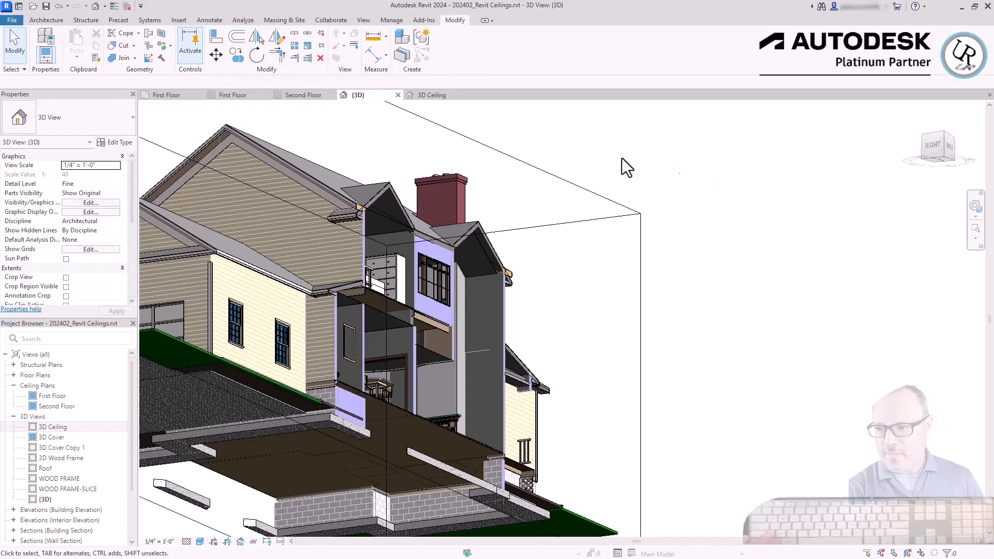
# Resize the section box to cut lengthwise through the house, exposing the second-floor rooms beneath the dormers.
pyautogui.click(574, 185)
pyautogui.keyDown('shift'); pyautogui.moveTo(684, 218); pyautogui.dragTo(222, 284, button='middle'); pyautogui.keyUp('shift')
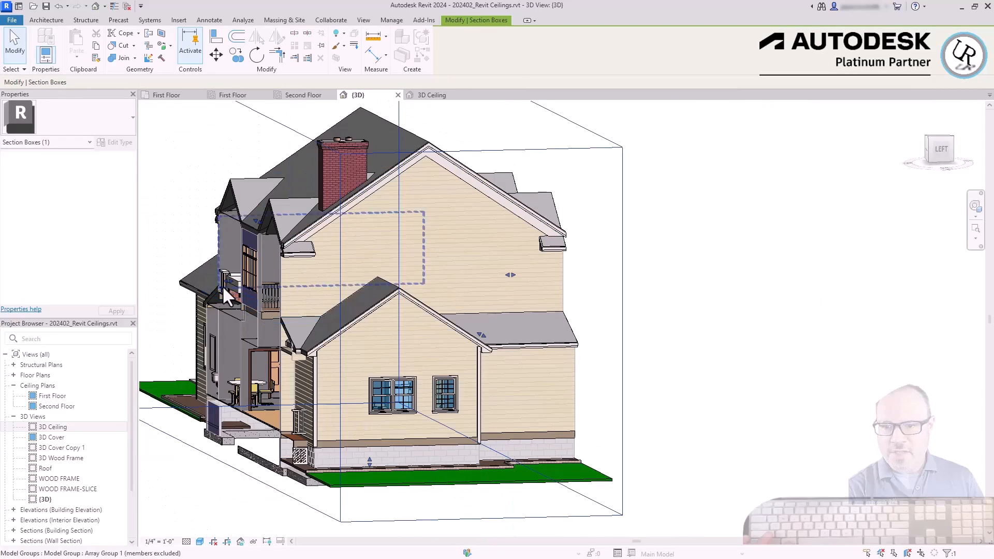
pyautogui.moveTo(226, 280); pyautogui.dragTo(155, 283)
pyautogui.moveTo(510, 275); pyautogui.dragTo(311, 280)
pyautogui.keyDown('shift'); pyautogui.moveTo(492, 352); pyautogui.dragTo(456, 357, button='middle'); pyautogui.keyUp('shift')
pyautogui.scroll(-3, 532, 296)
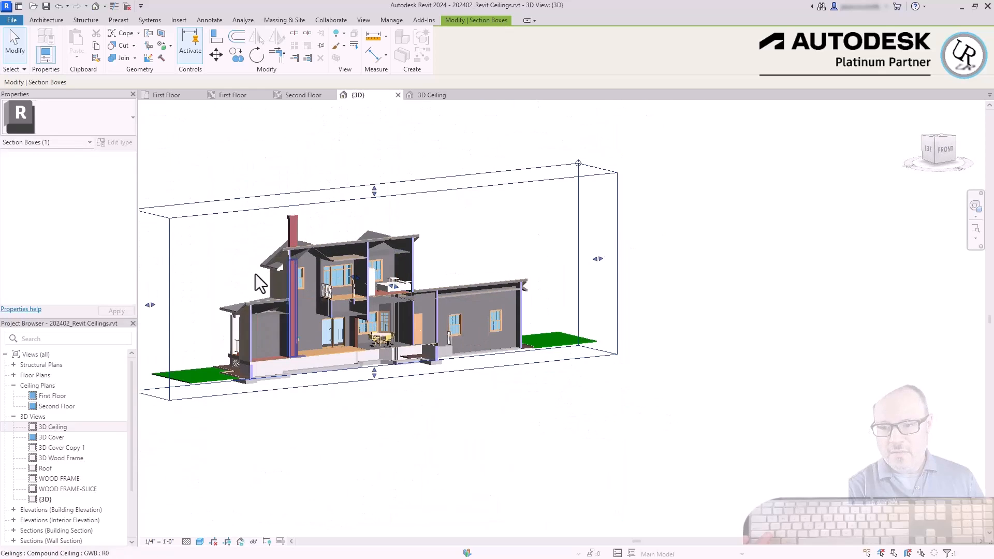
# Inspect the vaulted ceiling from inside the cut house, including where it meets the roof underside and walls.
pyautogui.scroll(8, 259, 282)
pyautogui.click(256, 257)
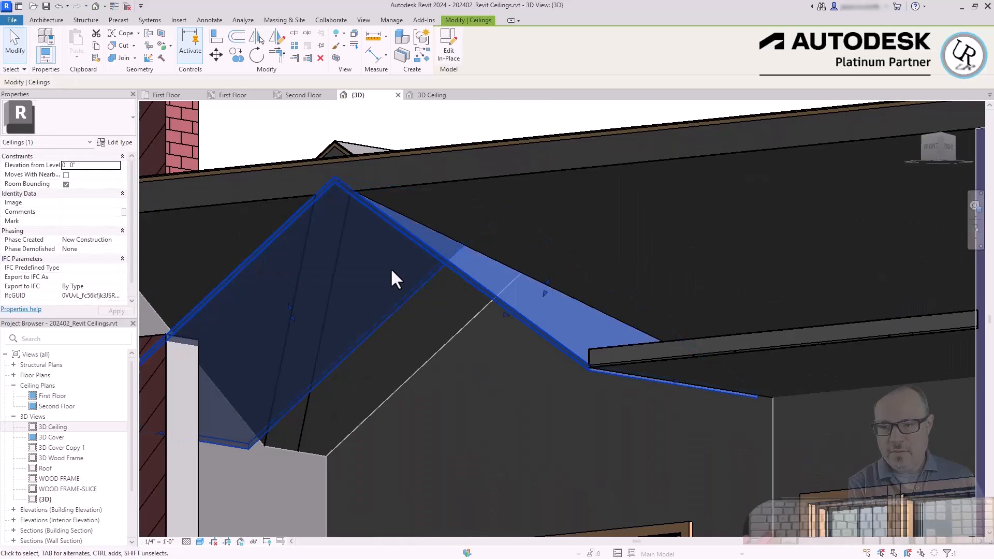
pyautogui.scroll(2, 332, 396)
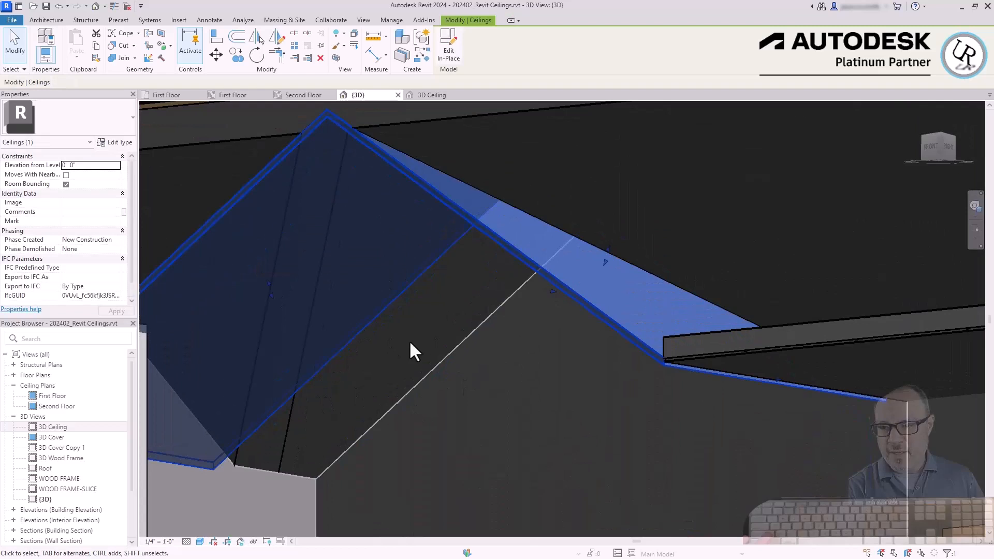
pyautogui.scroll(-2, 409, 337)
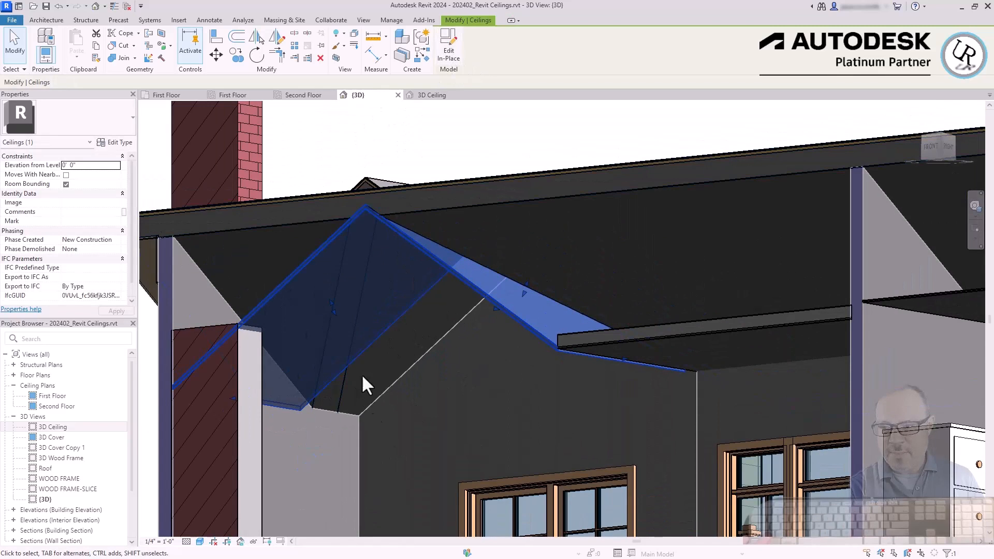
pyautogui.press('Escape')
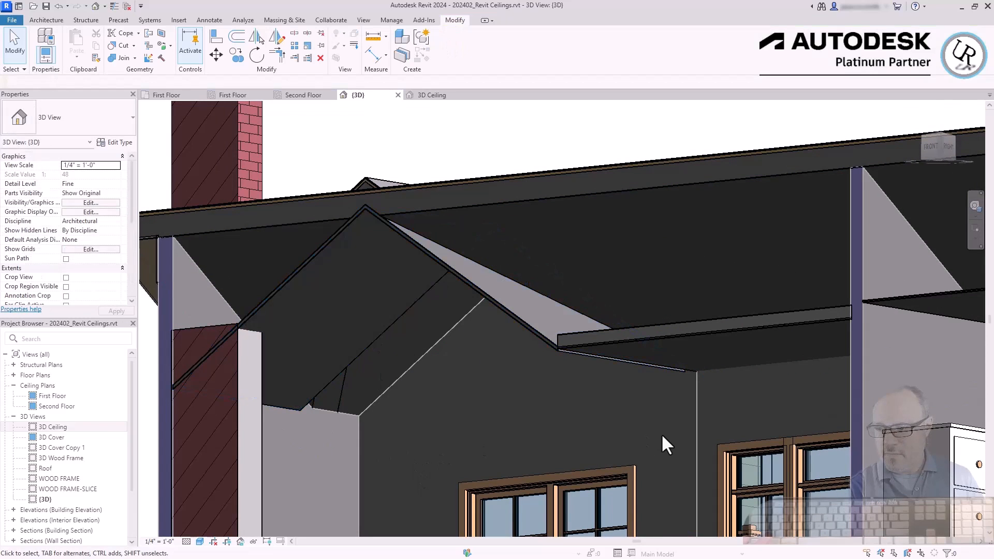
pyautogui.click(451, 421)
pyautogui.keyDown('shift'); pyautogui.moveTo(451, 422); pyautogui.dragTo(455, 331, button='middle'); pyautogui.keyUp('shift')
pyautogui.click(425, 331)
pyautogui.moveTo(495, 325); pyautogui.dragTo(526, 337)
pyautogui.press('a')
pyautogui.press('l')
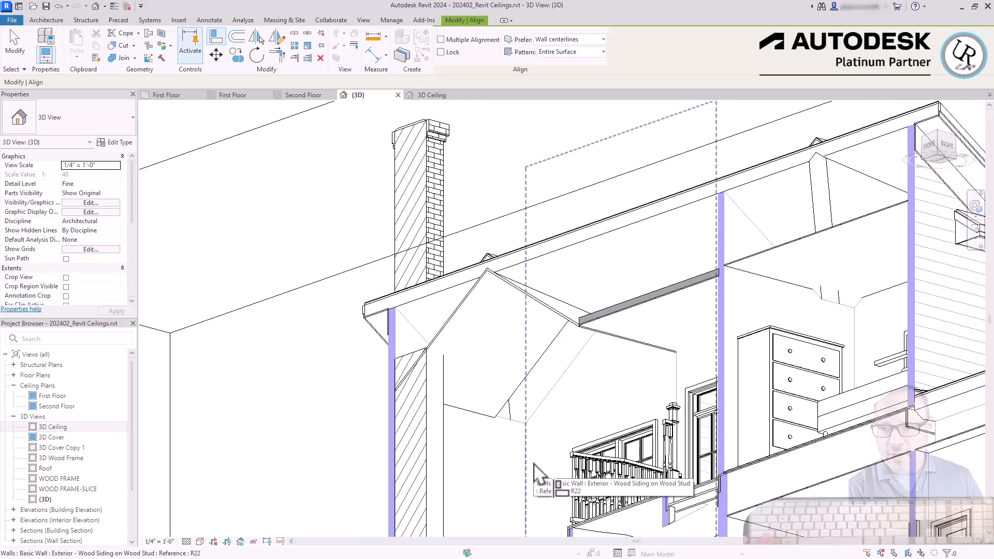
pyautogui.scroll(2, 537, 436)
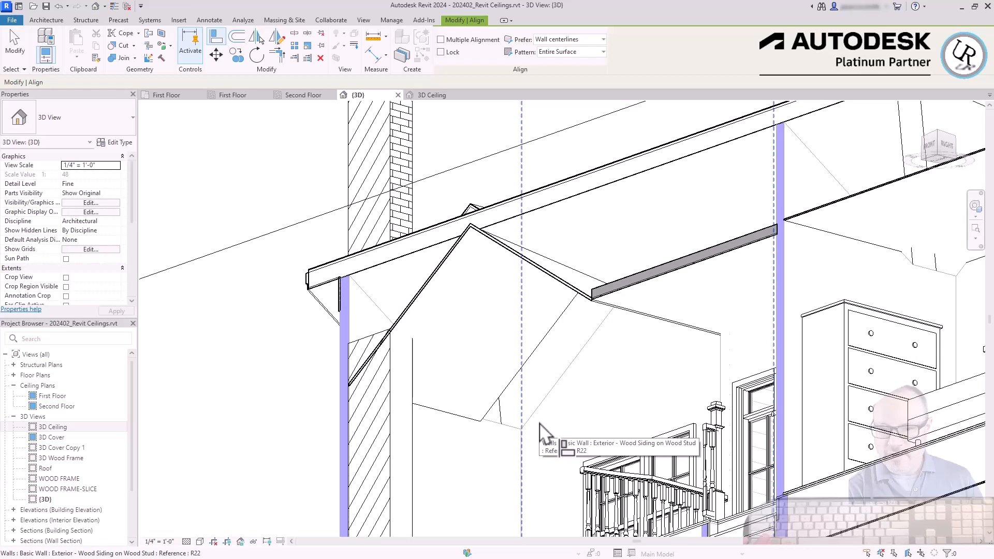
pyautogui.scroll(2, 542, 366)
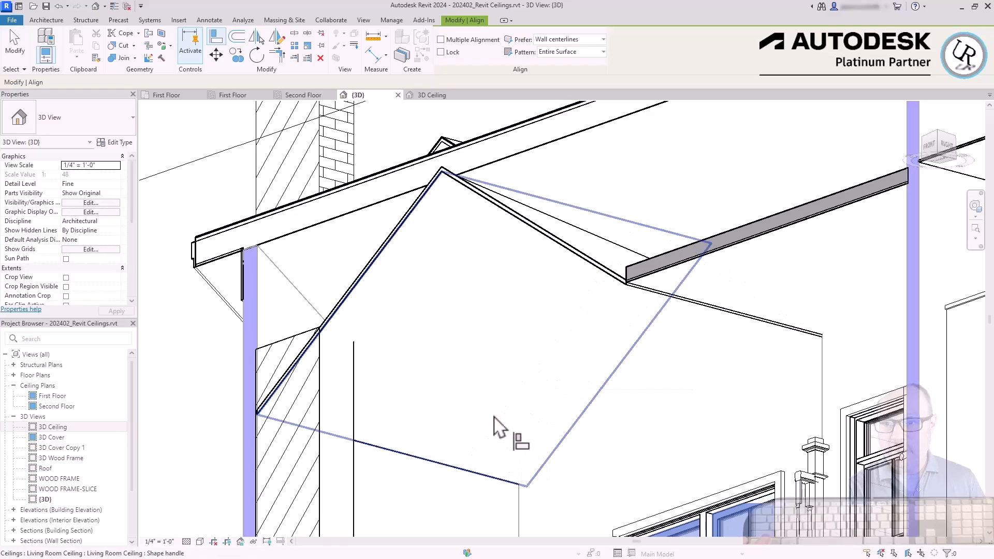
pyautogui.press('Escape')
pyautogui.keyDown('shift'); pyautogui.moveTo(494, 427); pyautogui.dragTo(588, 365, button='middle'); pyautogui.keyUp('shift')
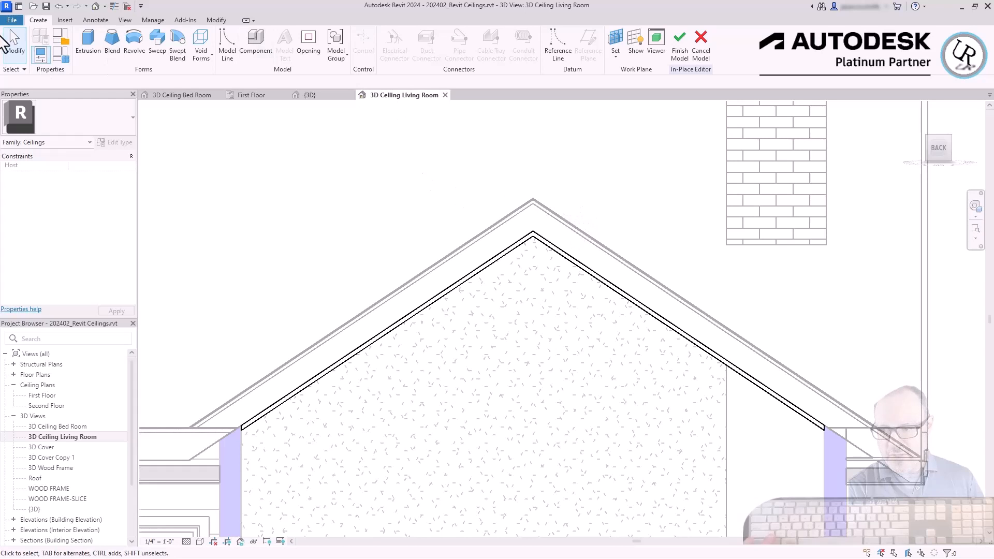
# Edit the living room ceiling extrusion's sketch, replacing its four sloped lines with an arc of about 73° spanning the two walls.
pyautogui.click(481, 266)
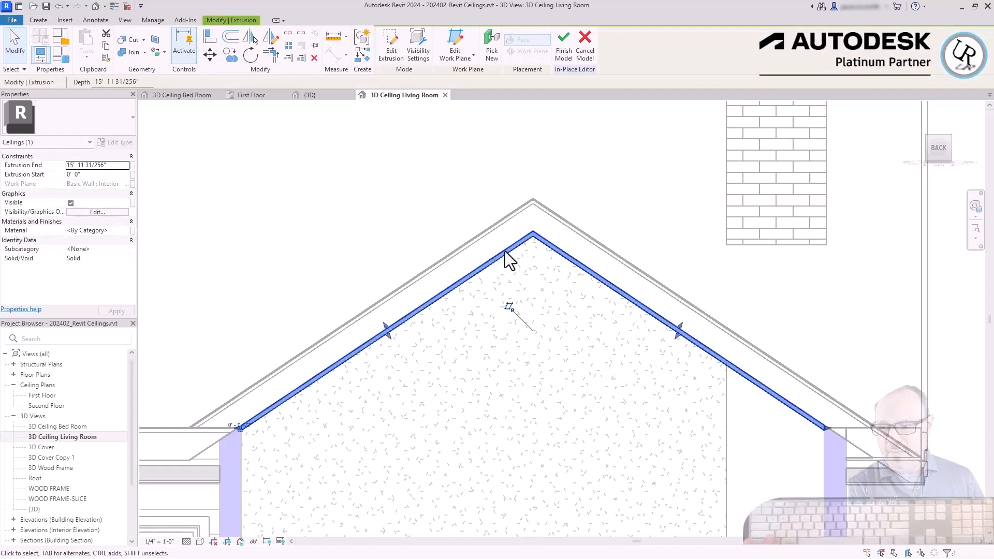
pyautogui.click(391, 49)
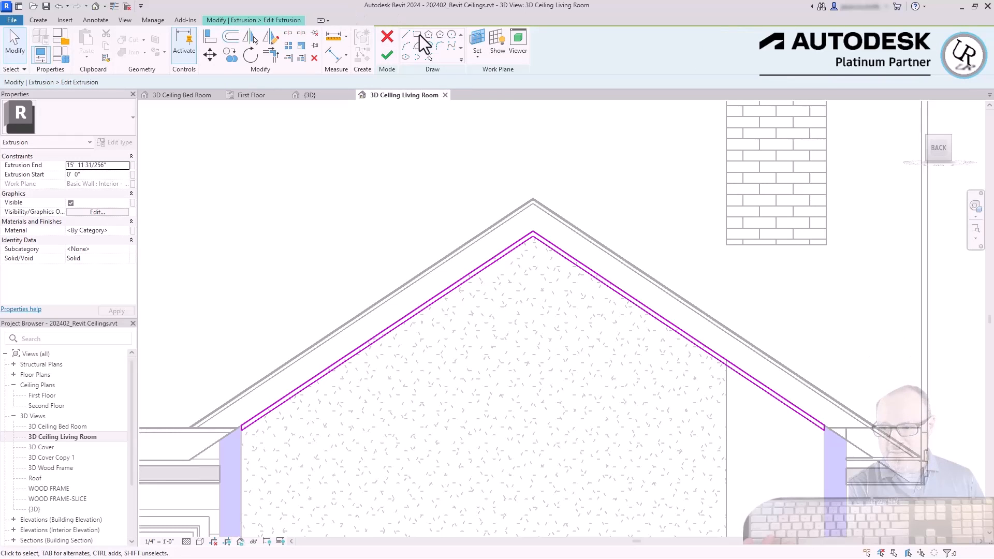
pyautogui.click(405, 46)
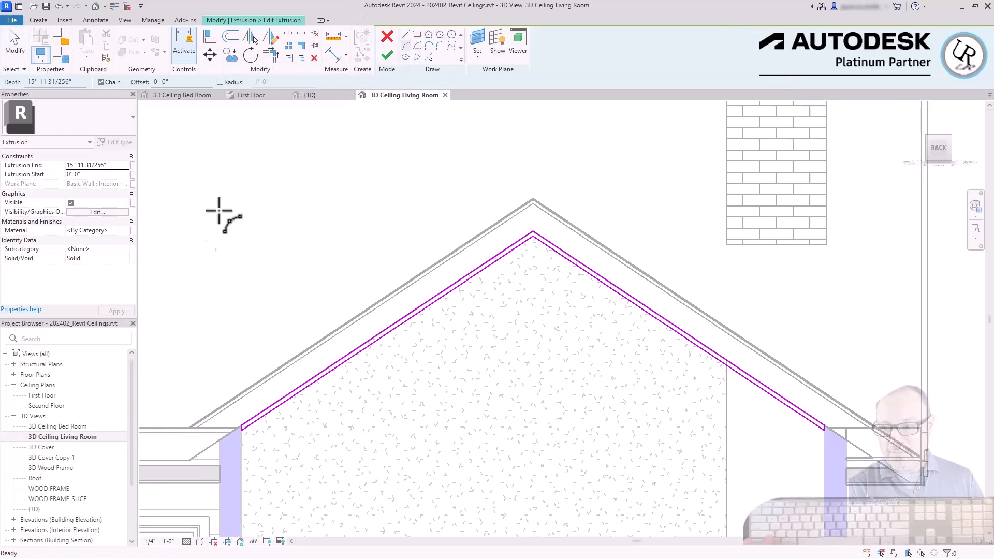
pyautogui.click(241, 426)
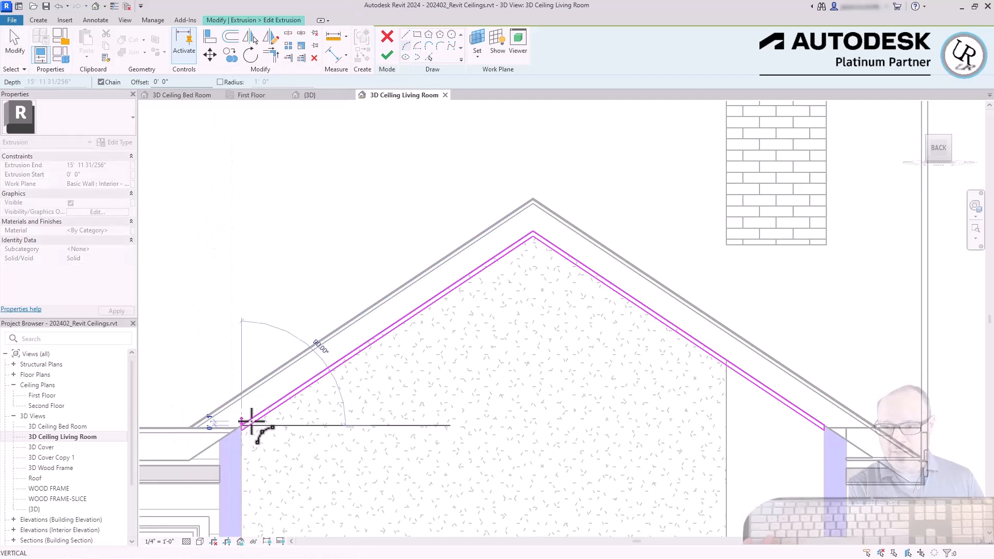
pyautogui.click(825, 426)
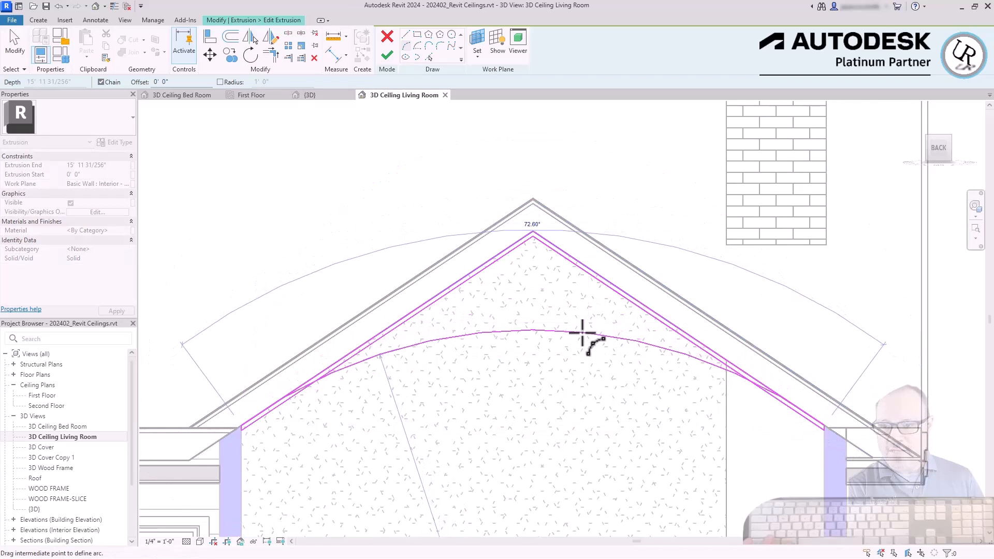
pyautogui.click(585, 274)
pyautogui.moveTo(572, 222); pyautogui.dragTo(479, 262)
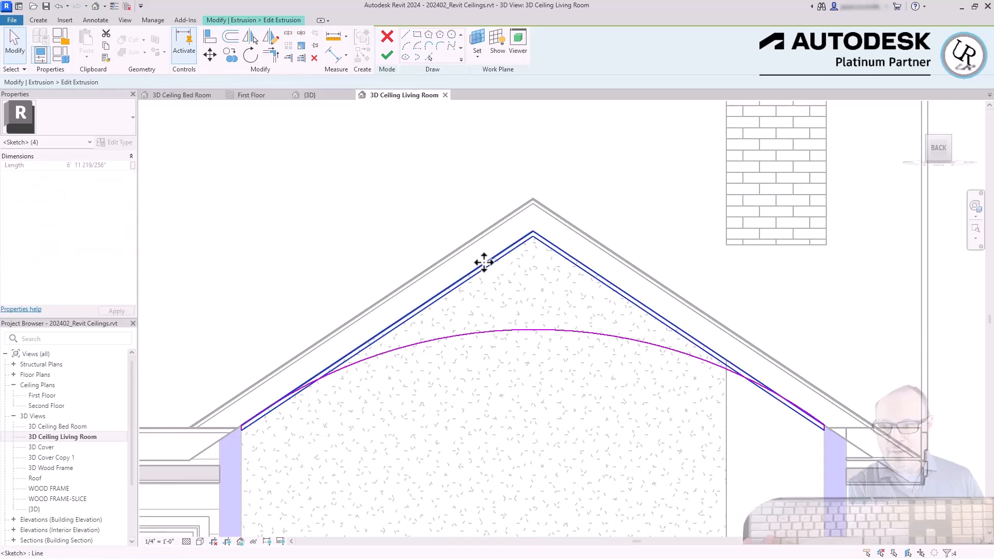
pyautogui.press('Delete')
# Copy the arc a short distance straight down to form the underside of the curved ceiling profile.
pyautogui.click(609, 335)
pyautogui.press('c')
pyautogui.press('o')
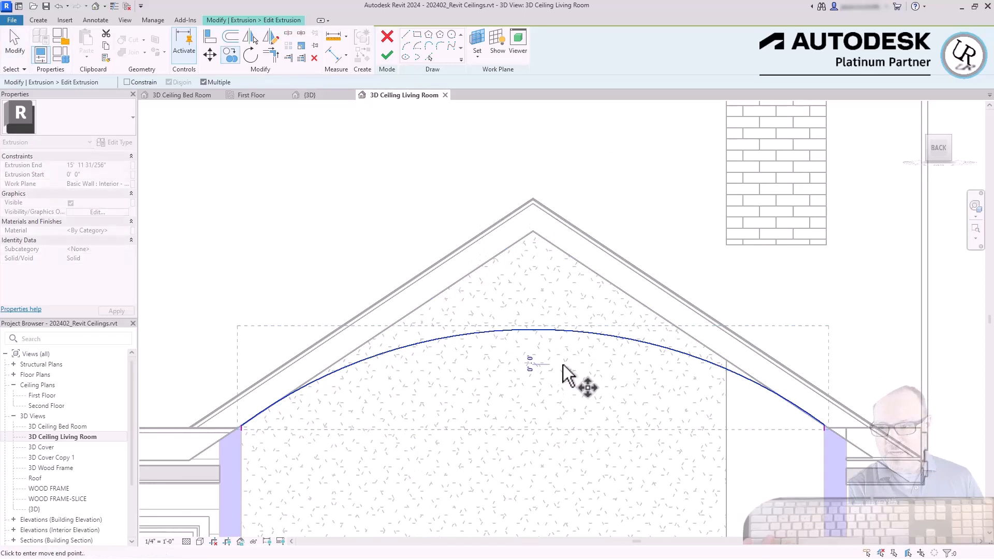
pyautogui.click(563, 364)
pyautogui.click(566, 382)
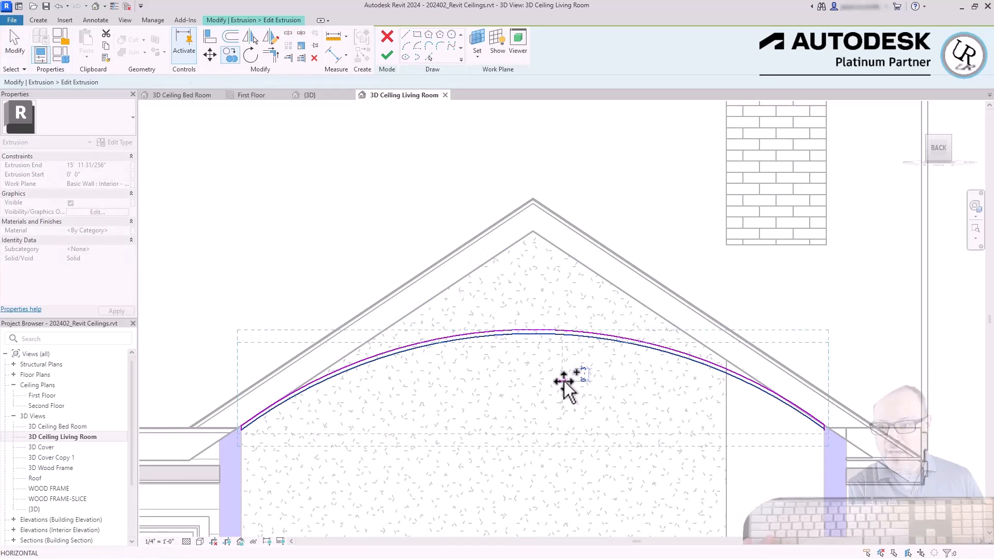
# Trim both arcs to the short vertical end lines as a closed profile, and finish the extrusion and the in-place model.
pyautogui.press('Escape')
pyautogui.press('t')
pyautogui.press('r')
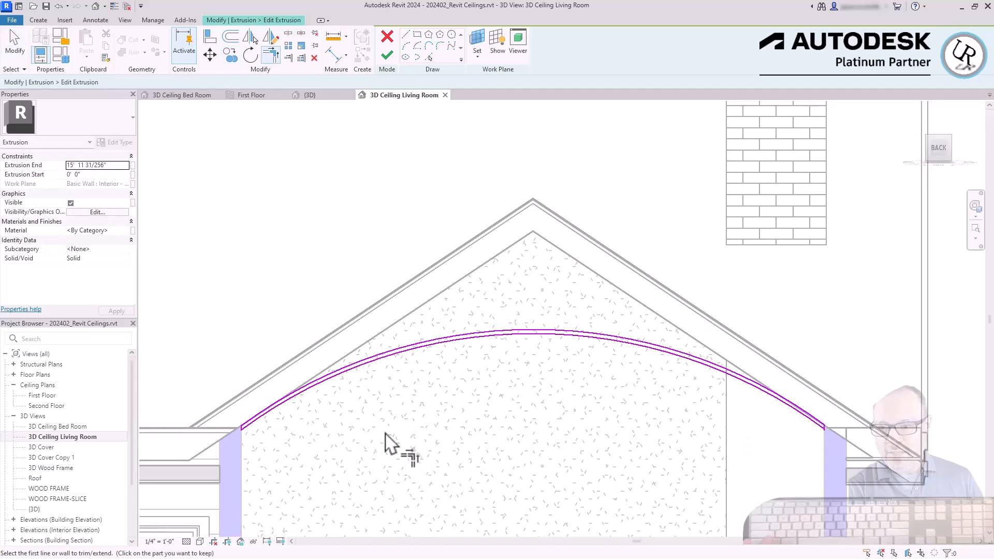
pyautogui.scroll(5, 251, 450)
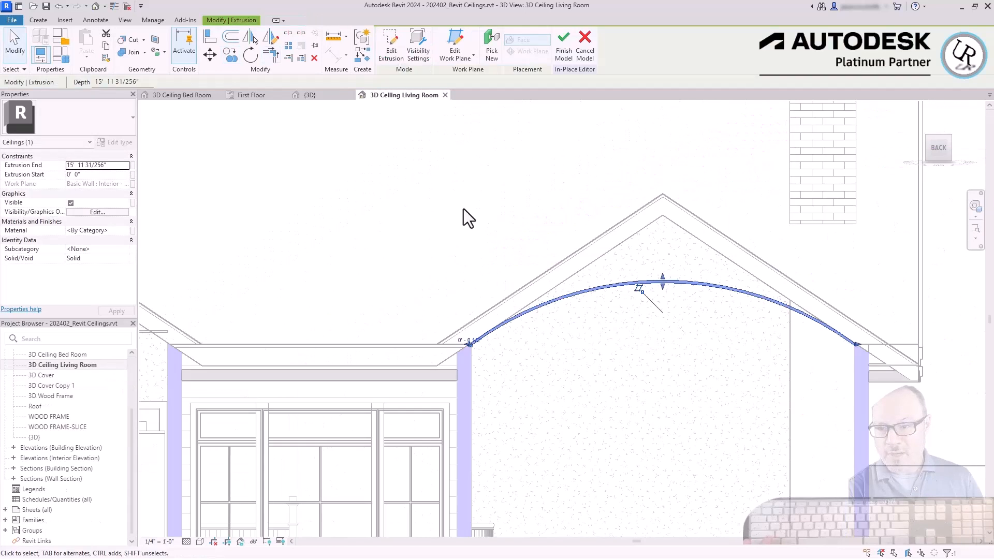
pyautogui.click(464, 209)
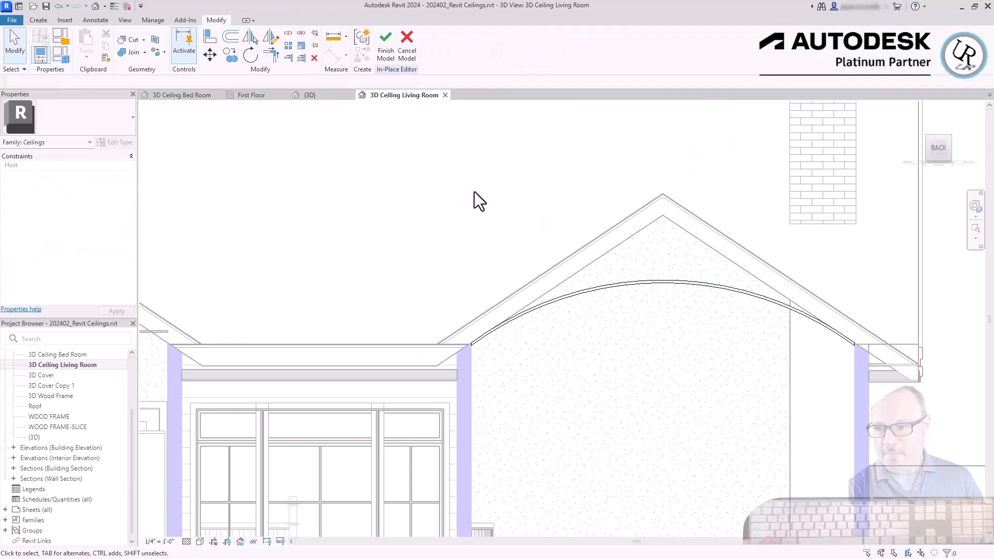
pyautogui.click(380, 54)
pyautogui.keyDown('shift'); pyautogui.moveTo(835, 392); pyautogui.dragTo(832, 415, button='middle'); pyautogui.keyUp('shift')
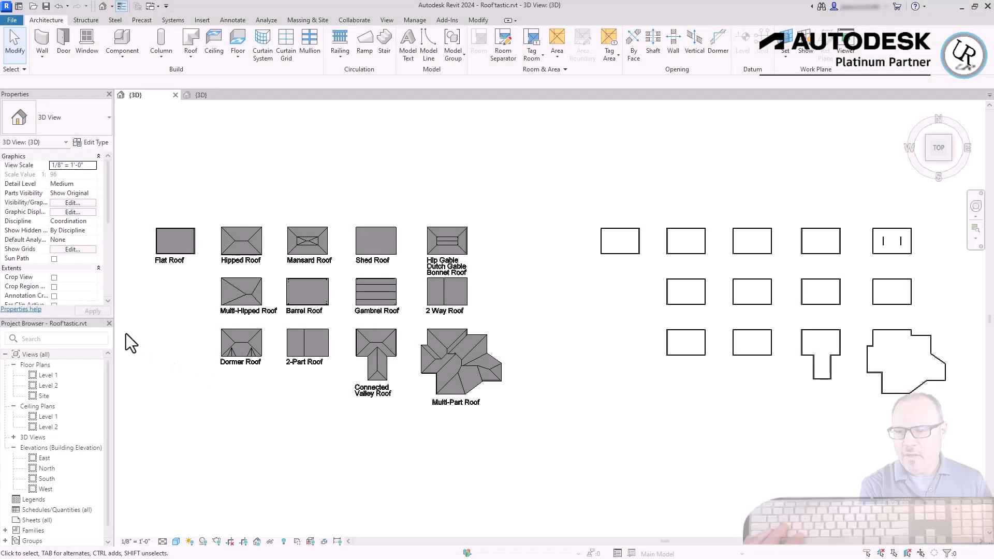
# Examine the labelled sample roof types and the roofless wall outlines beside them, from above and in 3D.
pyautogui.scroll(3, 134, 329)
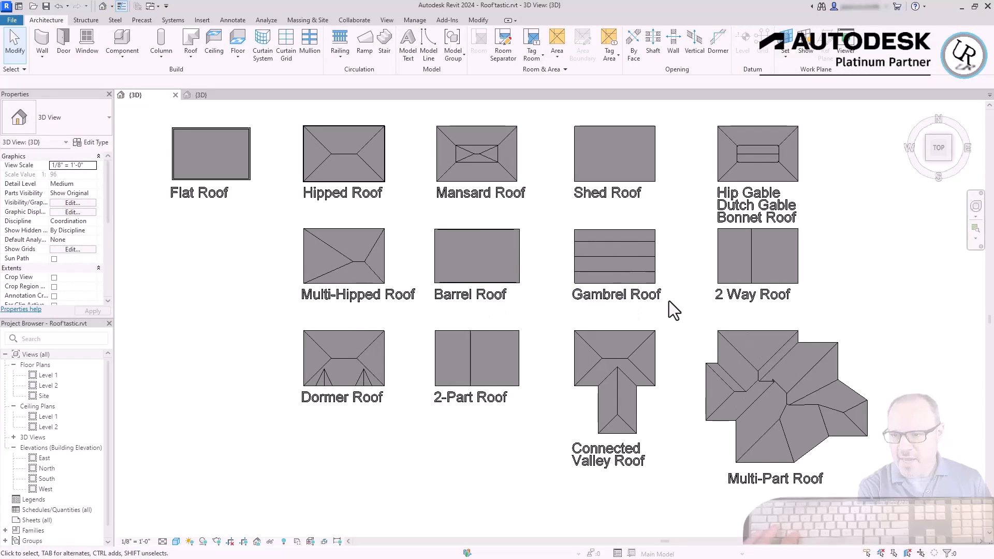
pyautogui.click(949, 162)
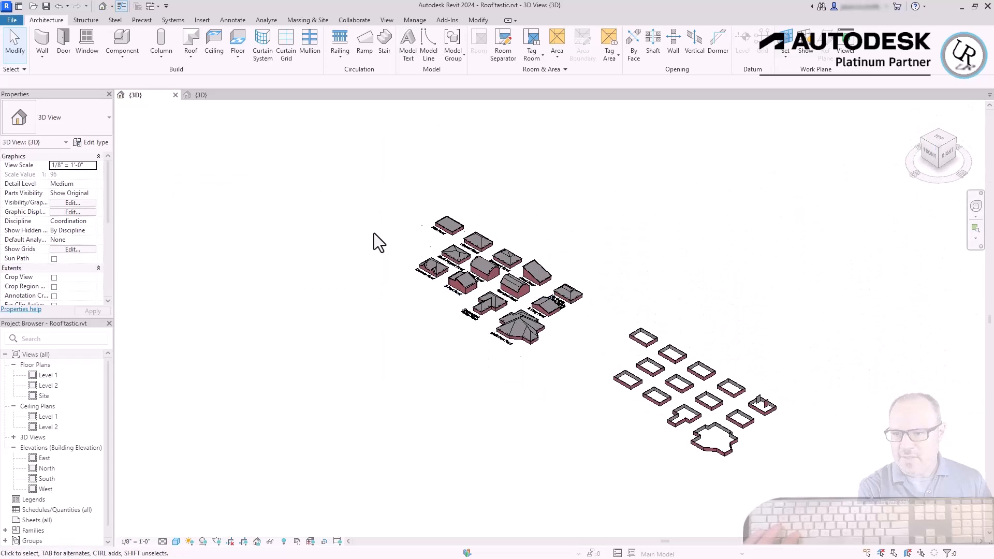
pyautogui.scroll(2, 445, 243)
pyautogui.scroll(2, 481, 290)
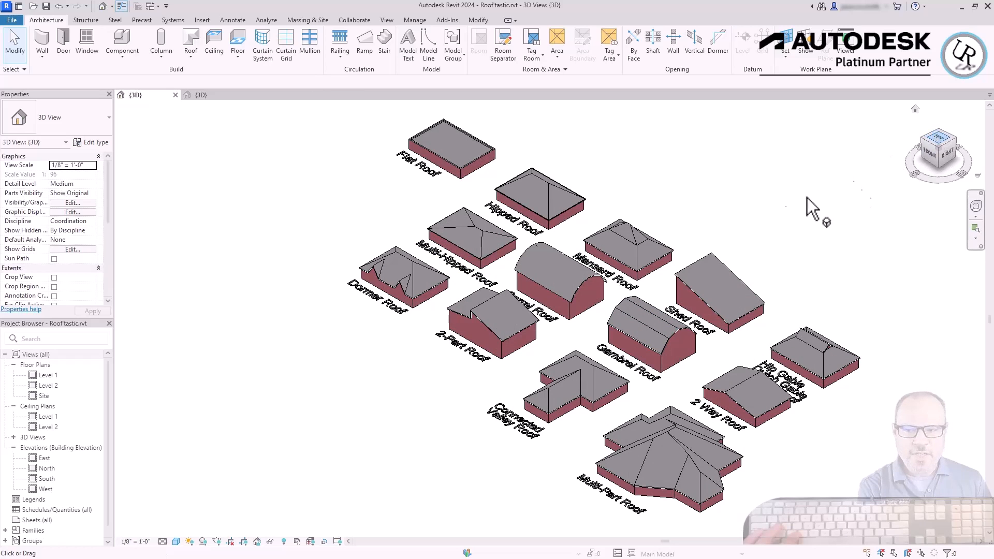
pyautogui.click(938, 137)
pyautogui.scroll(4, 787, 374)
pyautogui.click(792, 438)
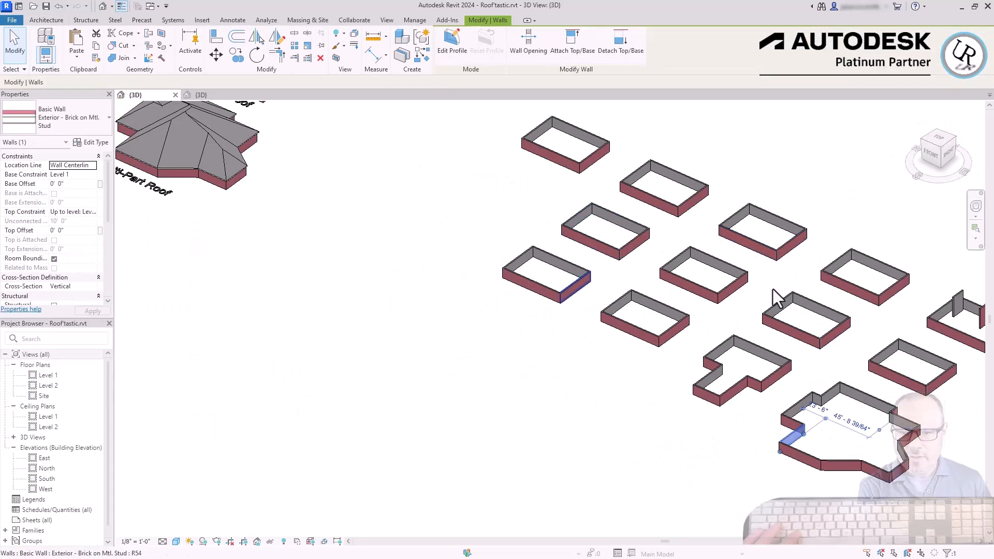
# Start a roof by footprint over the first rectangular wall outline in top view, placing it on Level 2.
pyautogui.click(934, 139)
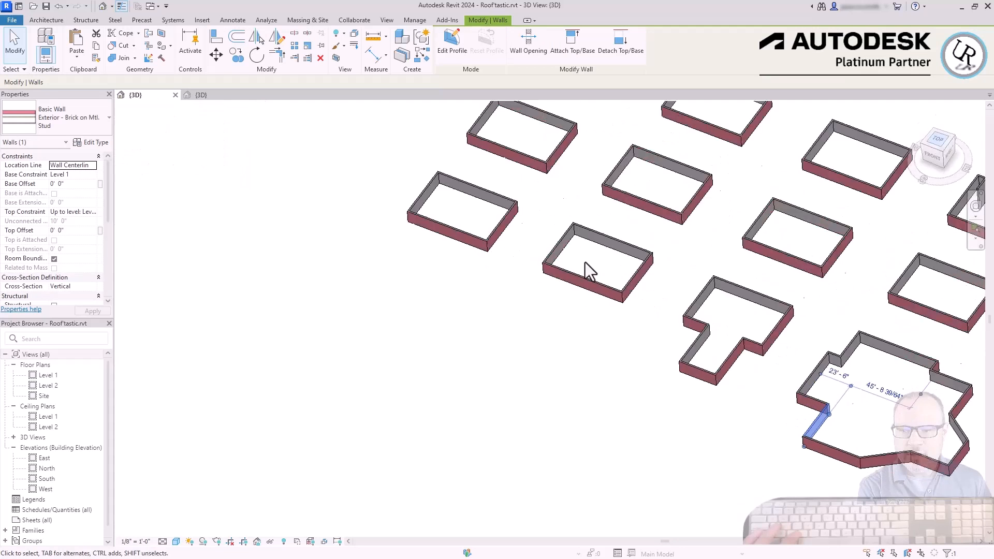
pyautogui.scroll(-4, 808, 420)
pyautogui.scroll(4, 386, 235)
pyautogui.click(386, 235)
pyautogui.click(54, 21)
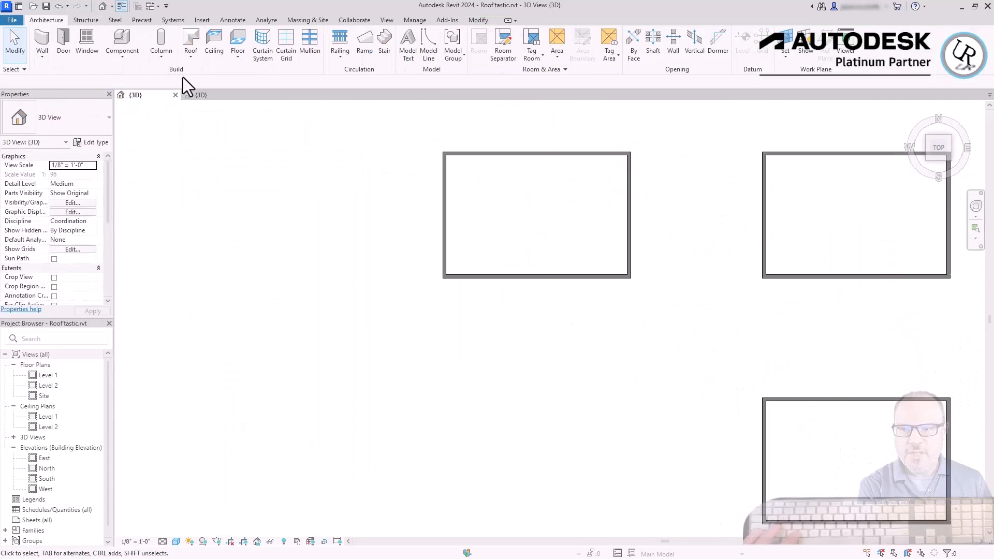
pyautogui.click(193, 54)
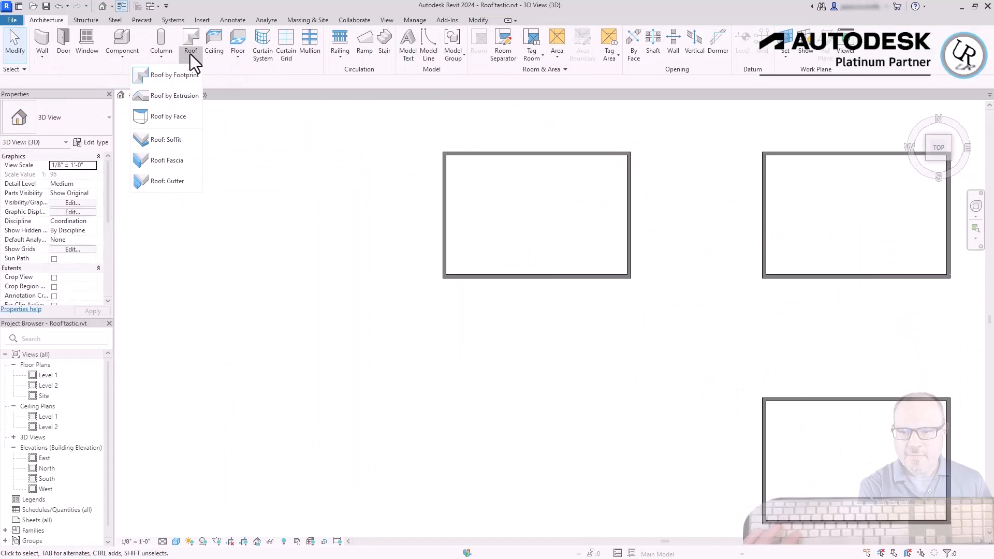
pyautogui.click(175, 79)
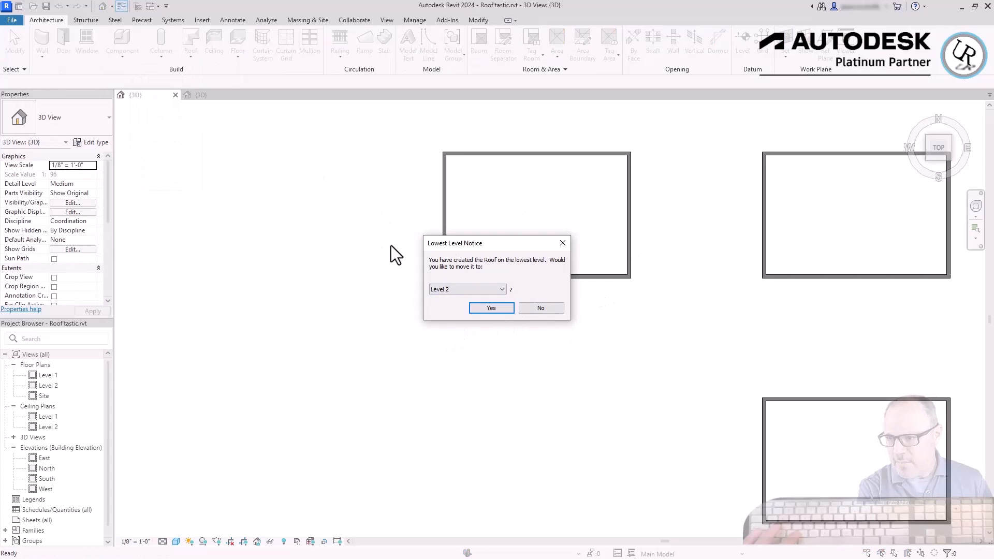
pyautogui.click(462, 287)
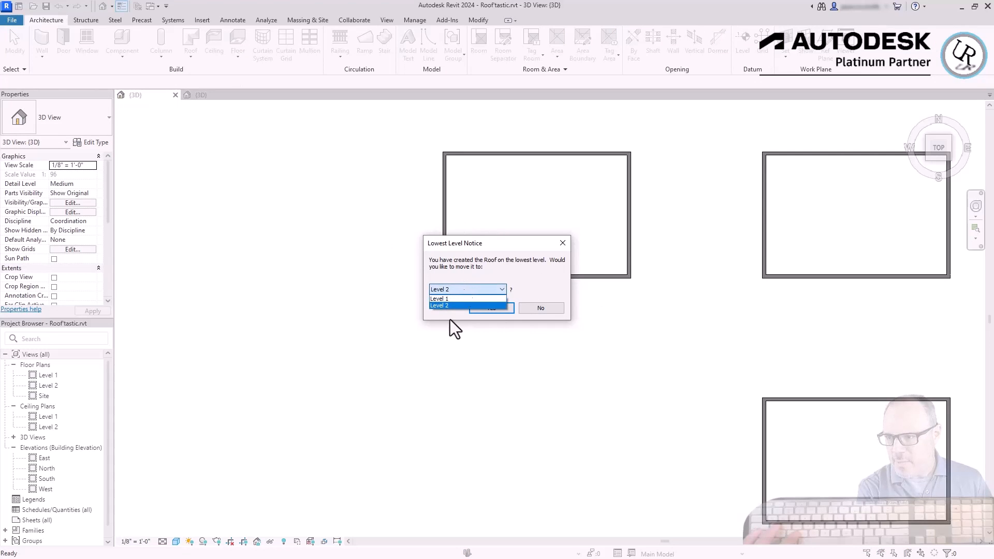
pyautogui.click(446, 306)
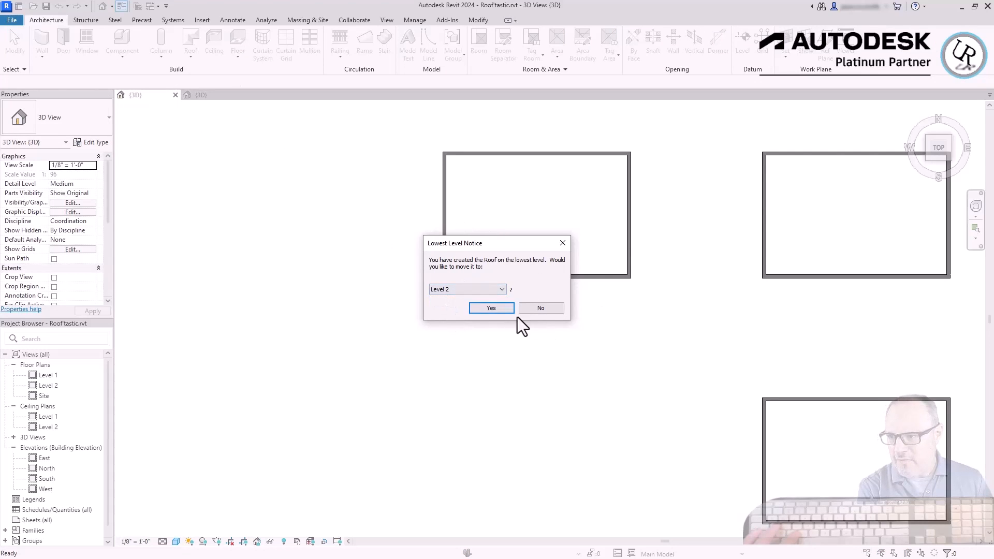
pyautogui.click(488, 310)
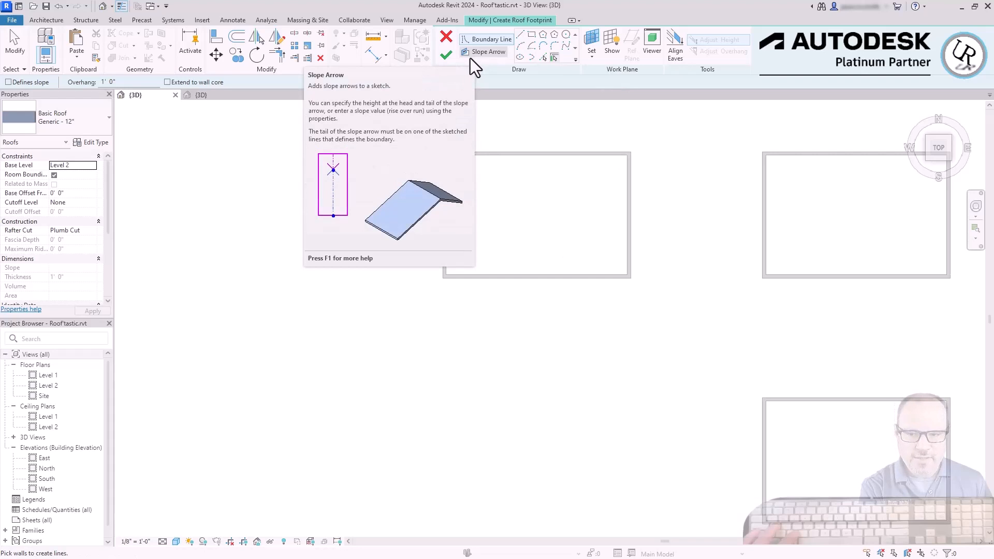
# Set up a rectangular roof boundary without defined slopes and set the base offset from level to -2'.
pyautogui.click(532, 35)
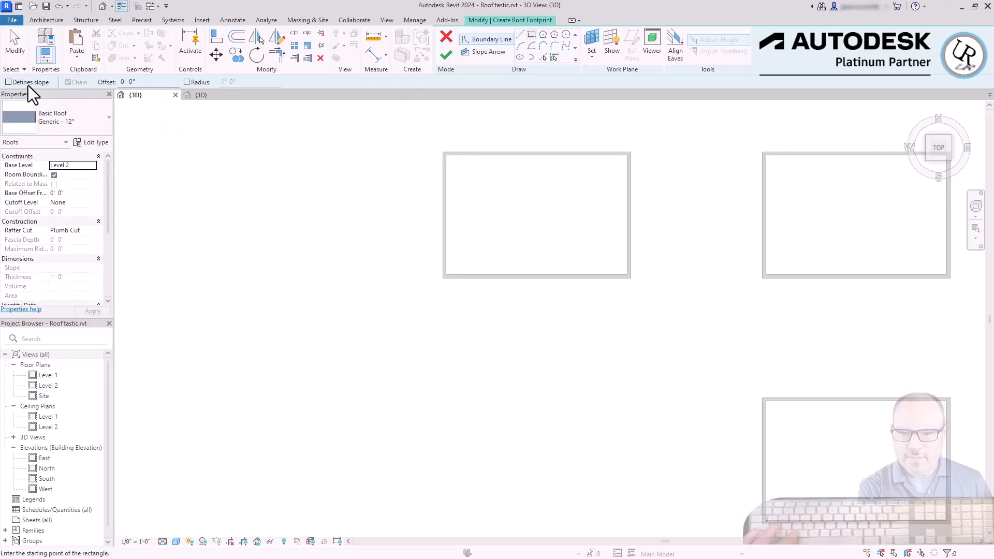
pyautogui.click(9, 82)
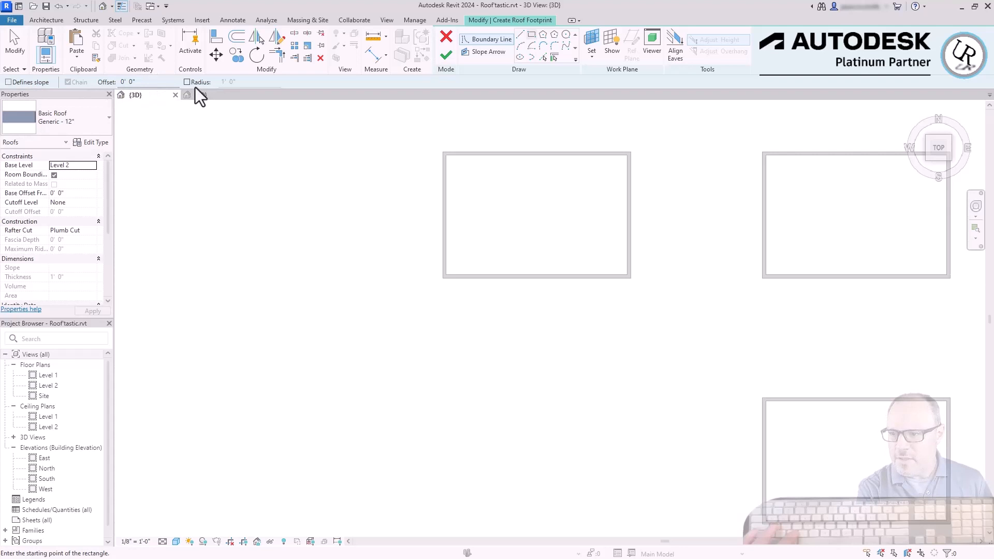
pyautogui.click(100, 120)
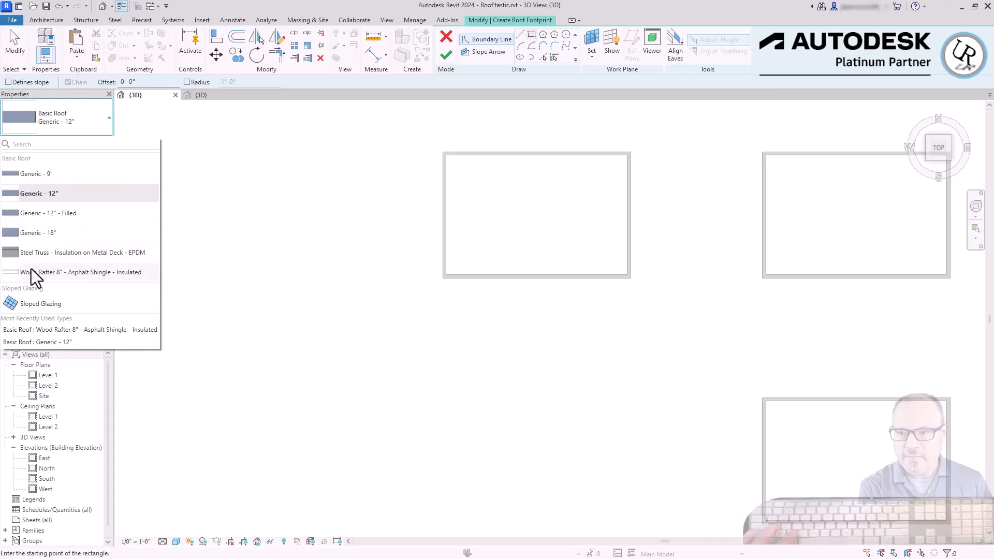
pyautogui.click(281, 94)
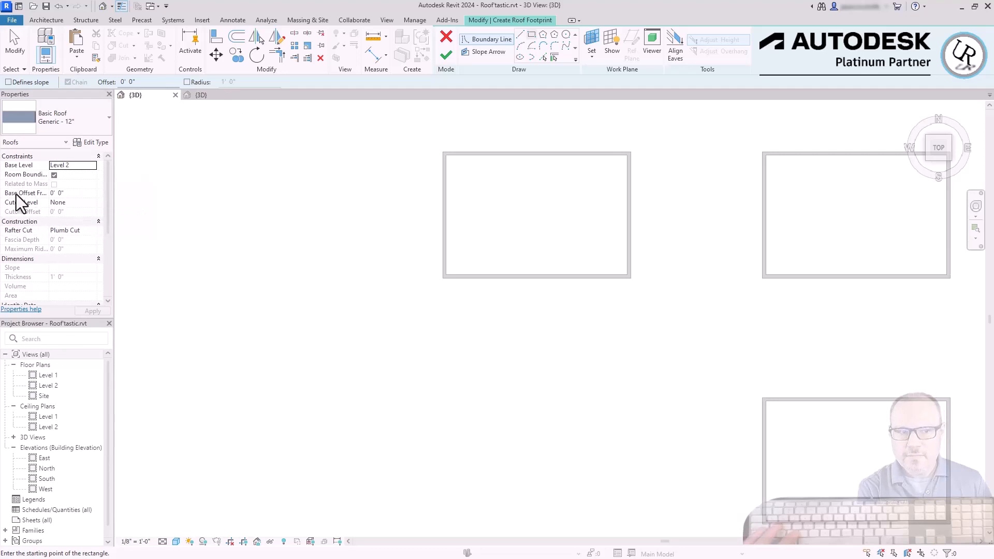
pyautogui.click(88, 193)
pyautogui.write('-')
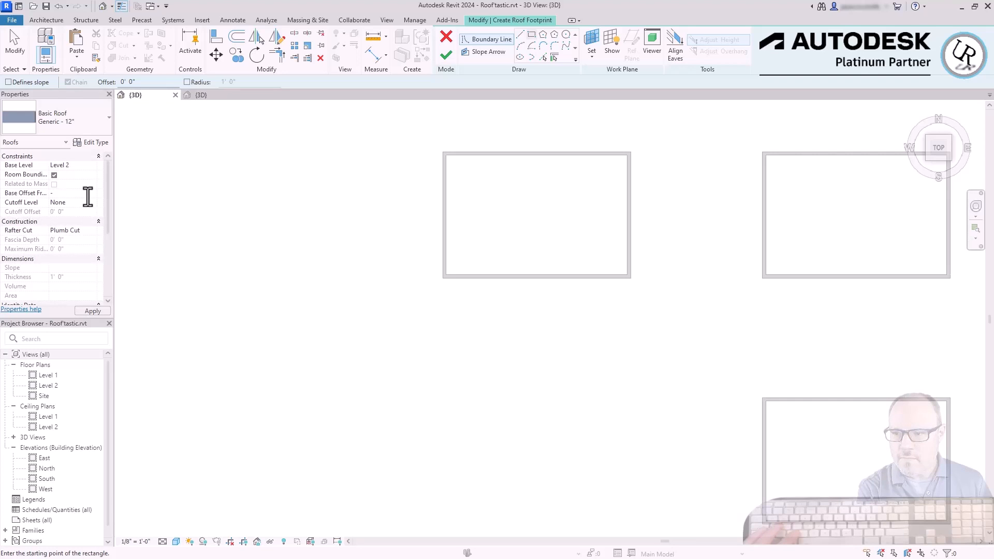
pyautogui.write('2')
pyautogui.press('Return')
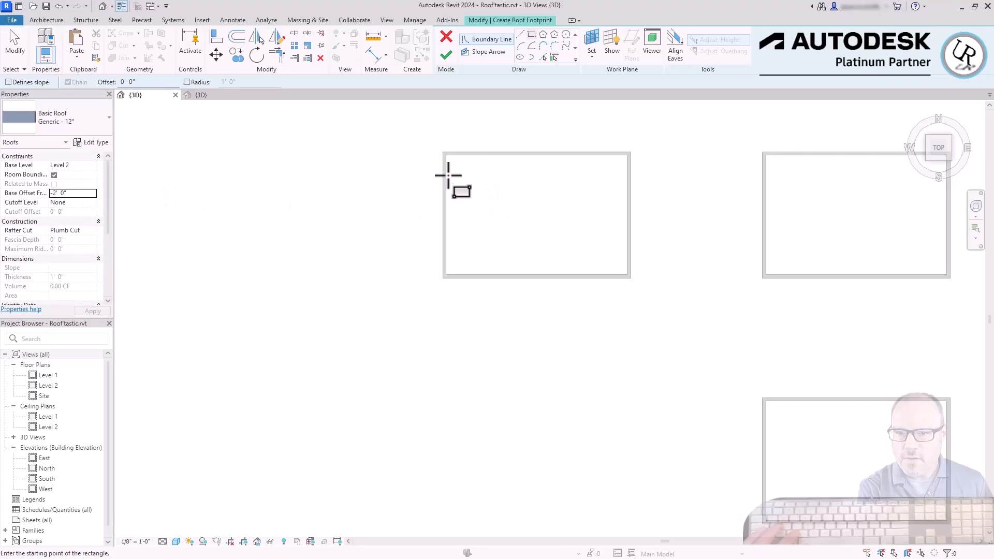
# Sketch the rectangular boundary along the inner wall faces, about 58' 10" by 38' 10", and finish the flat roof.
pyautogui.scroll(2, 475, 151)
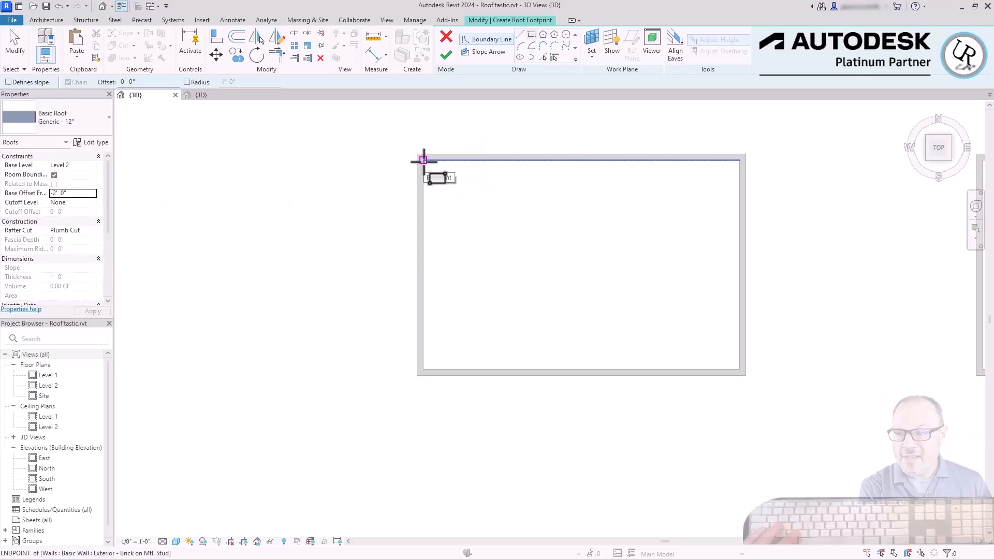
pyautogui.click(420, 158)
pyautogui.click(740, 369)
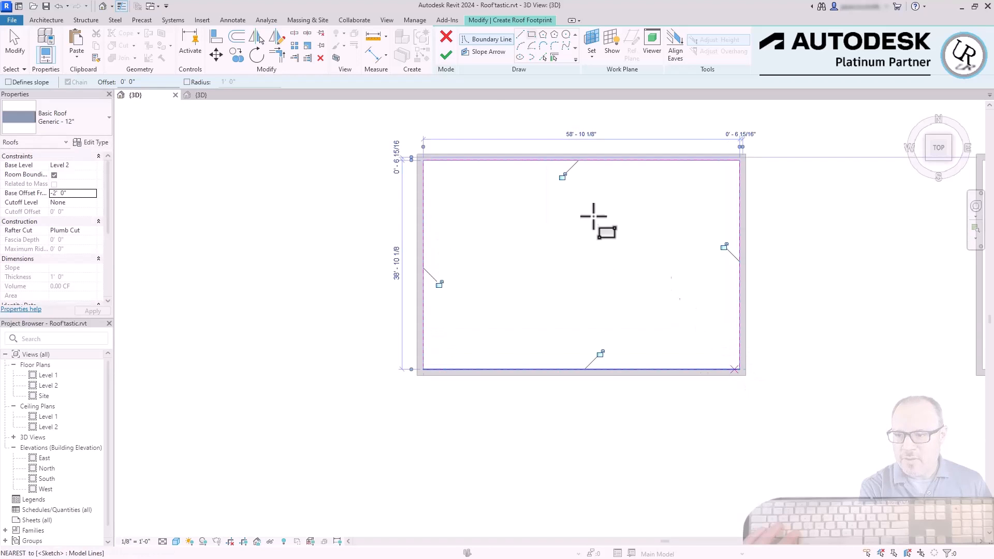
pyautogui.click(447, 55)
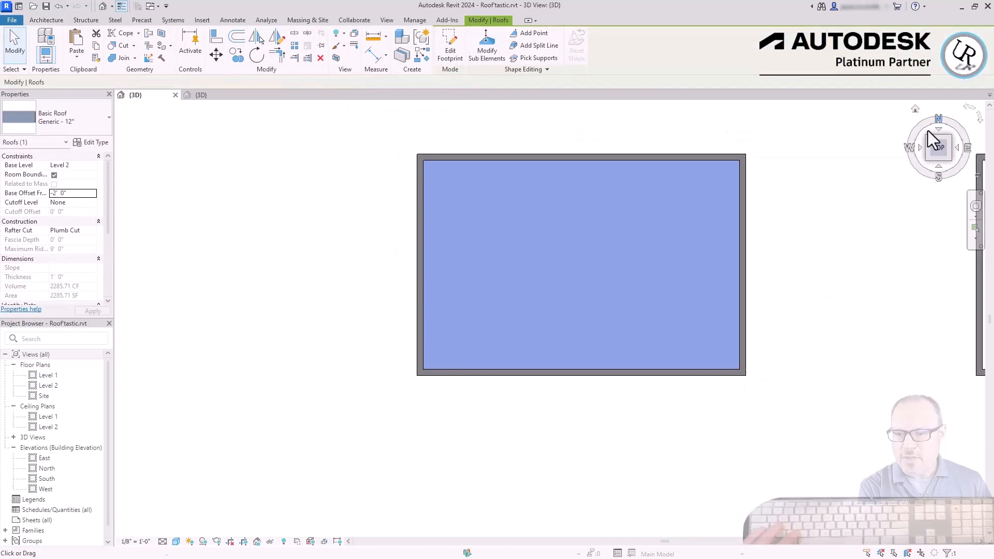
# Examine from several 3D angles how the flat roof sits between the surrounding parapet walls.
pyautogui.click(926, 160)
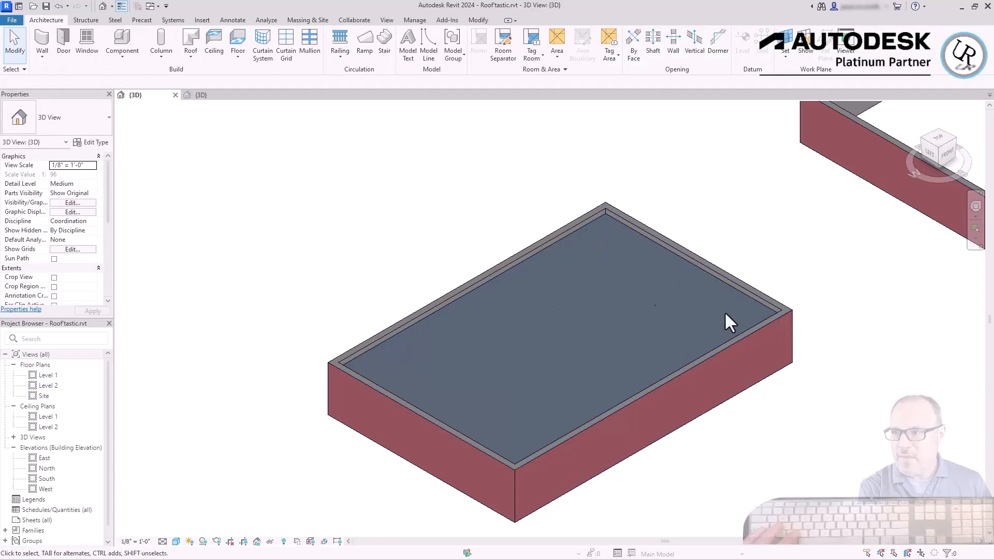
pyautogui.scroll(4, 625, 241)
pyautogui.click(682, 245)
pyautogui.scroll(-3, 682, 244)
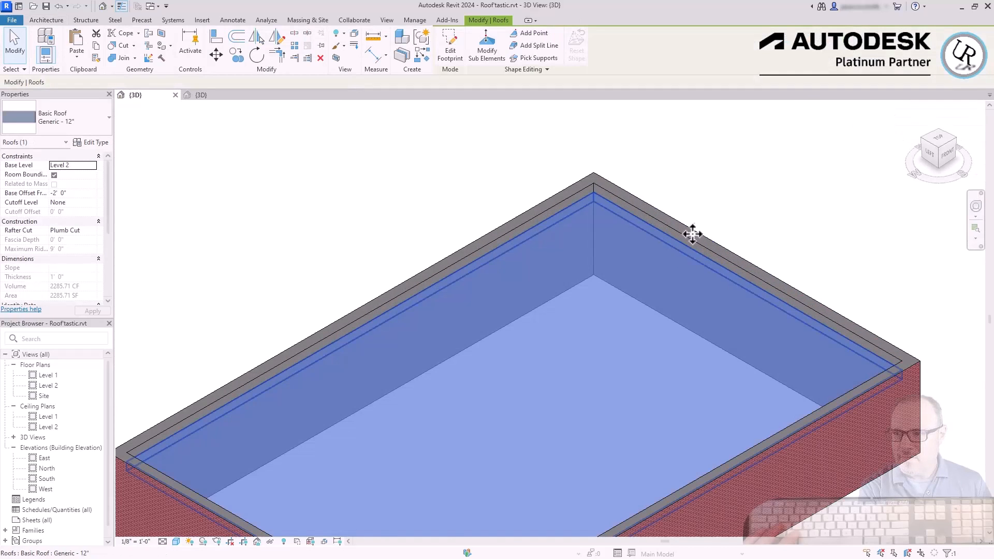
pyautogui.moveTo(713, 413); pyautogui.dragTo(724, 370, button='middle')
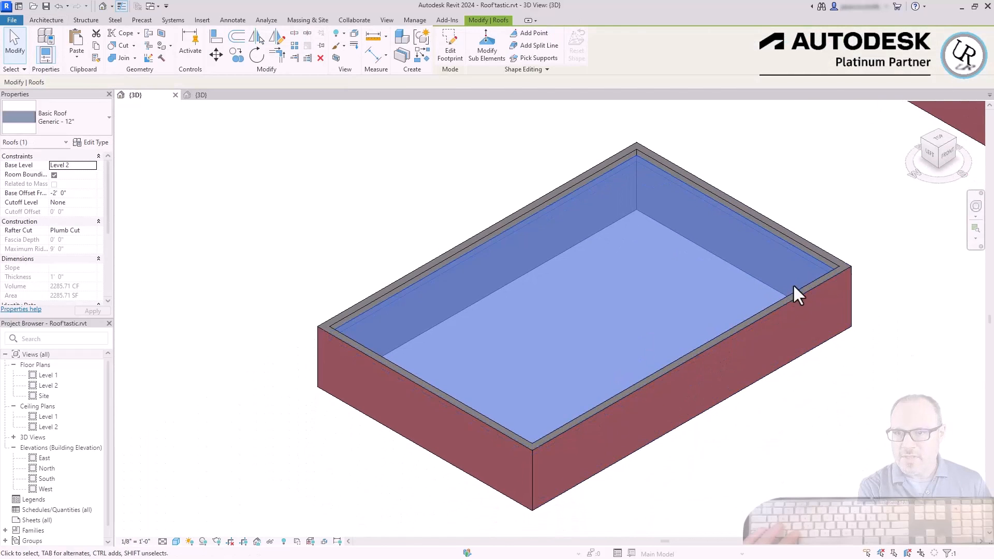
pyautogui.scroll(3, 781, 240)
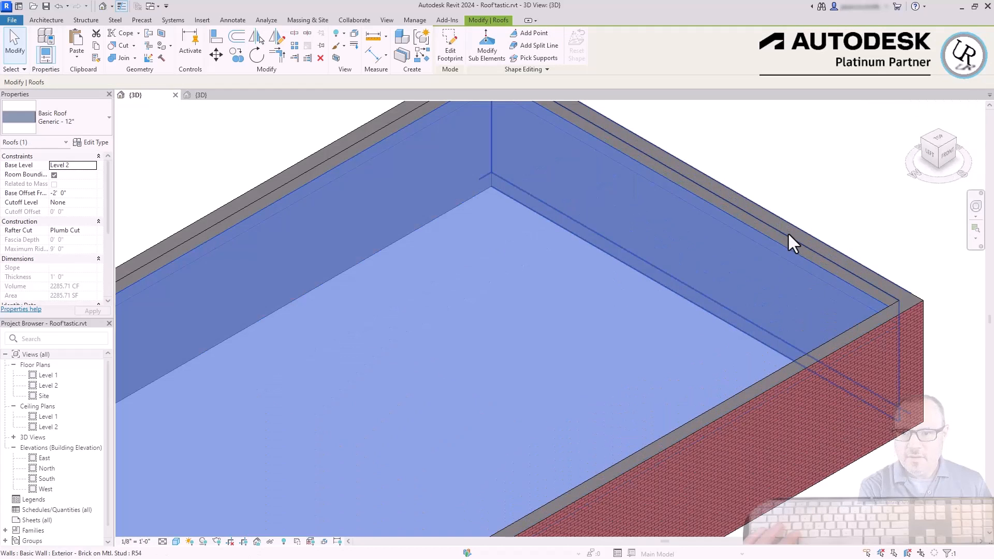
pyautogui.click(785, 240)
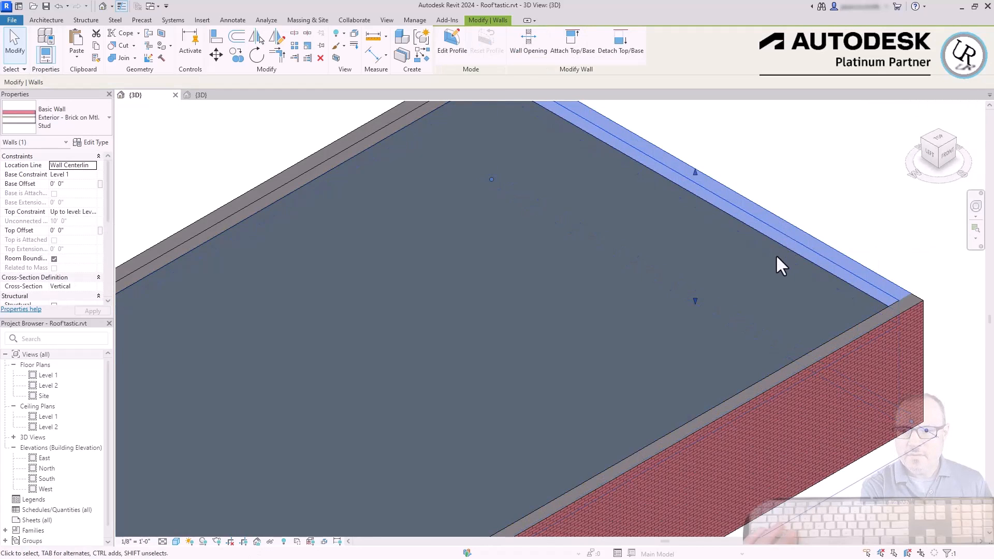
pyautogui.click(782, 247)
pyautogui.click(845, 266)
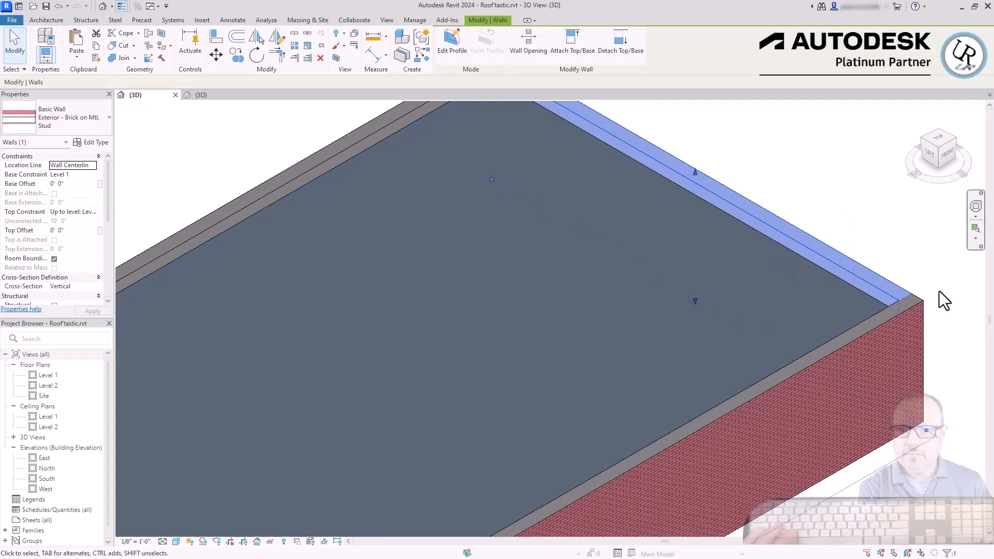
pyautogui.scroll(-3, 883, 238)
pyautogui.keyDown('shift'); pyautogui.moveTo(772, 326); pyautogui.dragTo(797, 310, button='middle'); pyautogui.keyUp('shift')
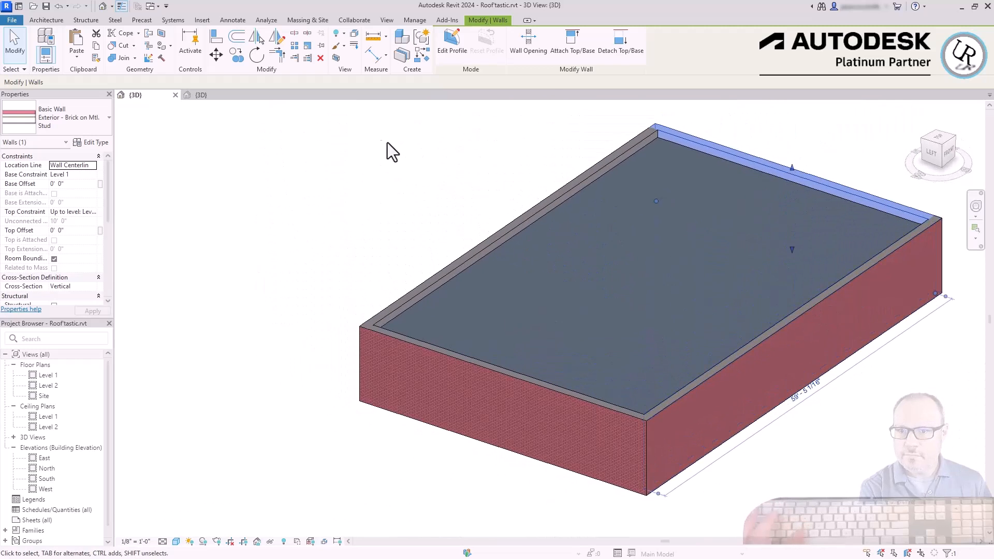
pyautogui.click(408, 225)
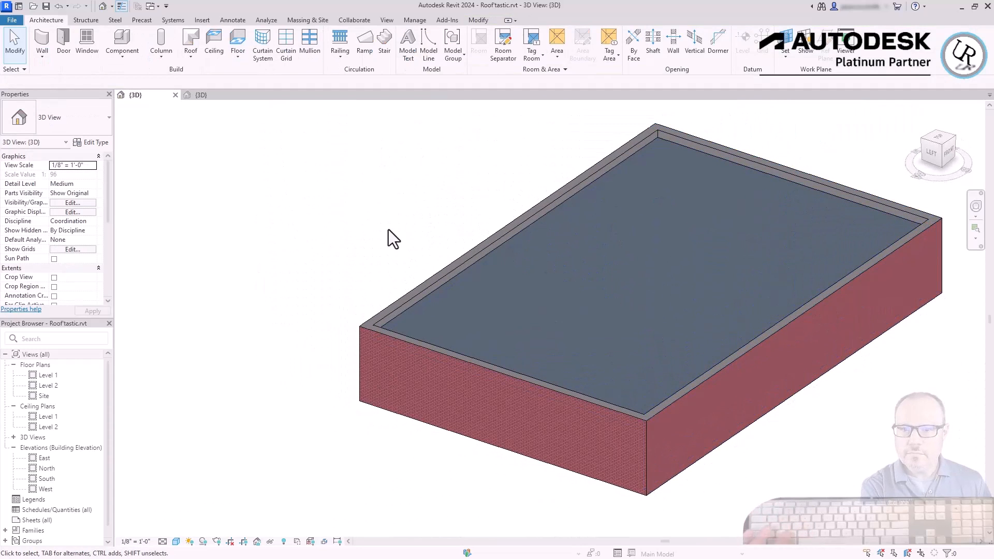
pyautogui.scroll(-3, 388, 230)
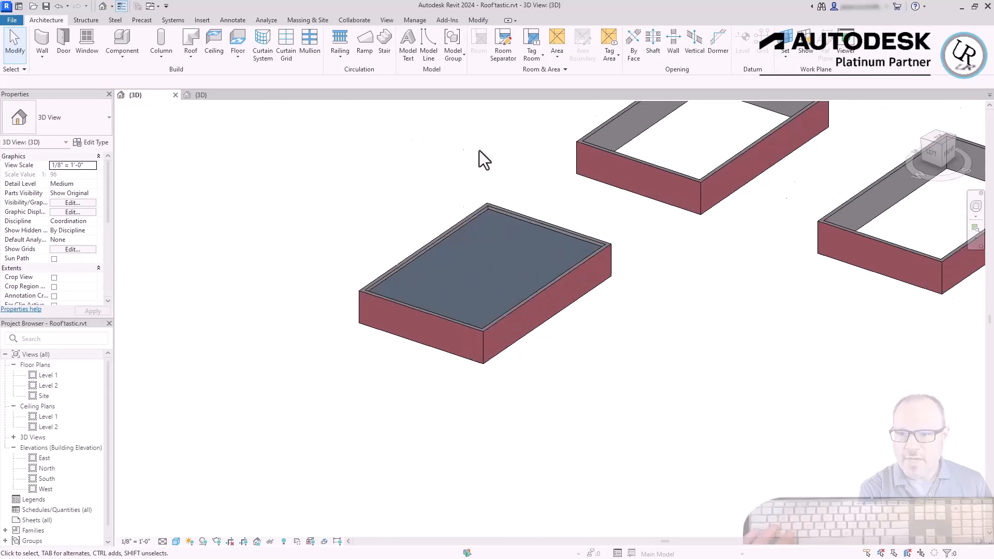
pyautogui.scroll(3, 663, 312)
pyautogui.click(663, 310)
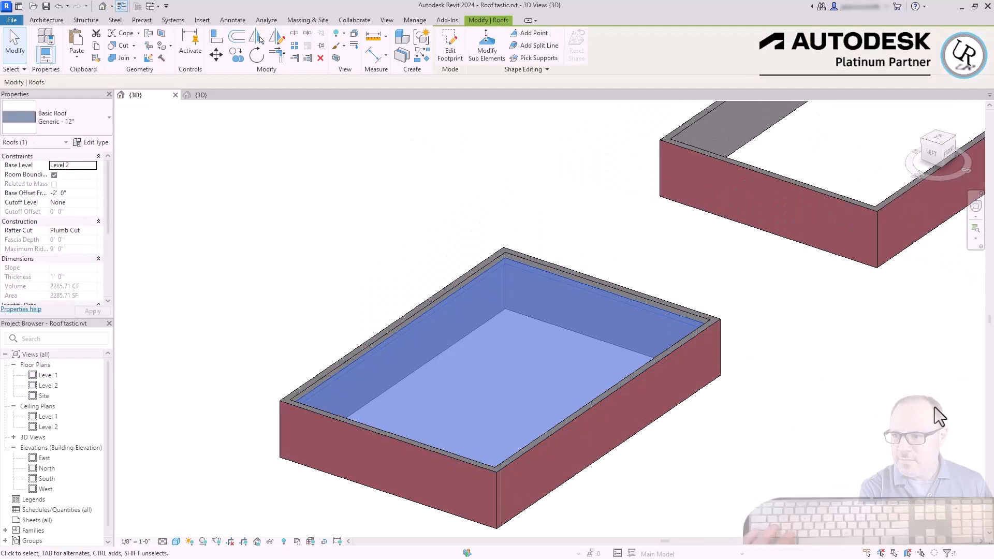
pyautogui.click(949, 151)
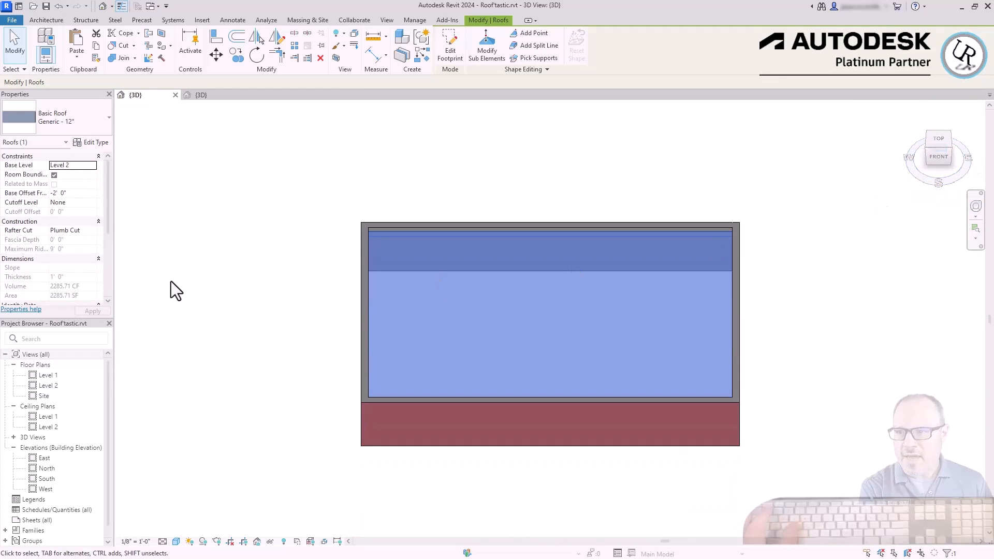
# Start a roof by footprint over the second rectangular wall outline in top view, placing it on Level 2.
pyautogui.scroll(-3, 173, 279)
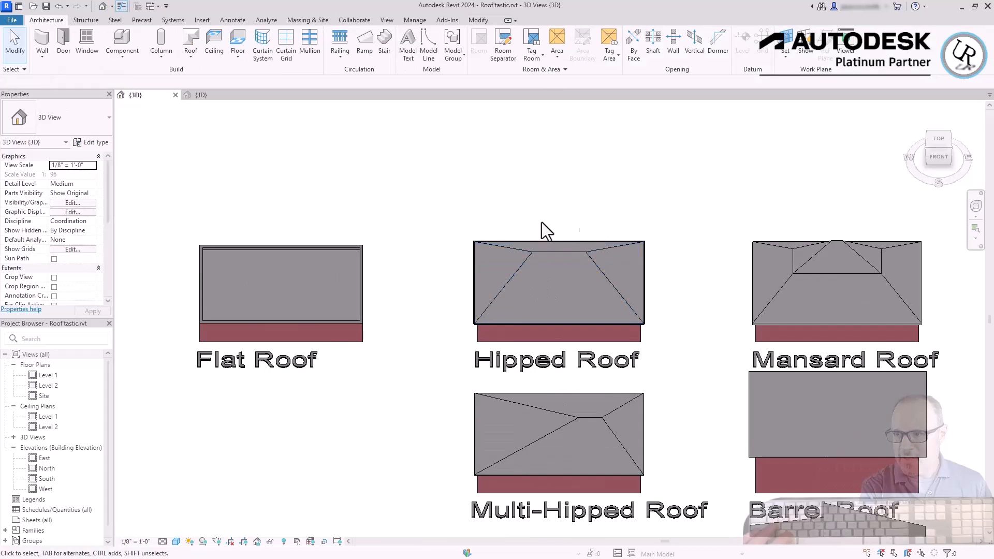
pyautogui.scroll(-4, 215, 266)
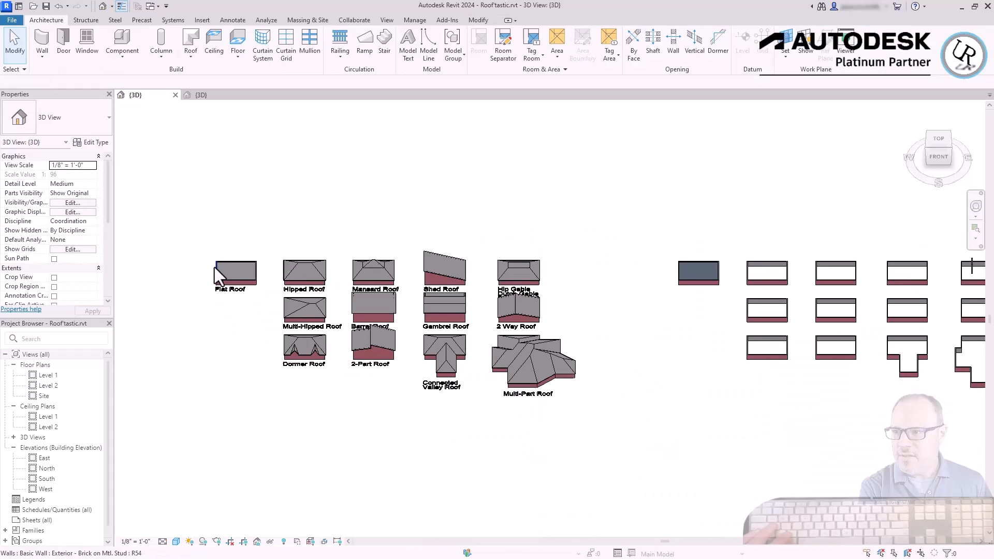
pyautogui.scroll(4, 845, 254)
pyautogui.scroll(3, 476, 342)
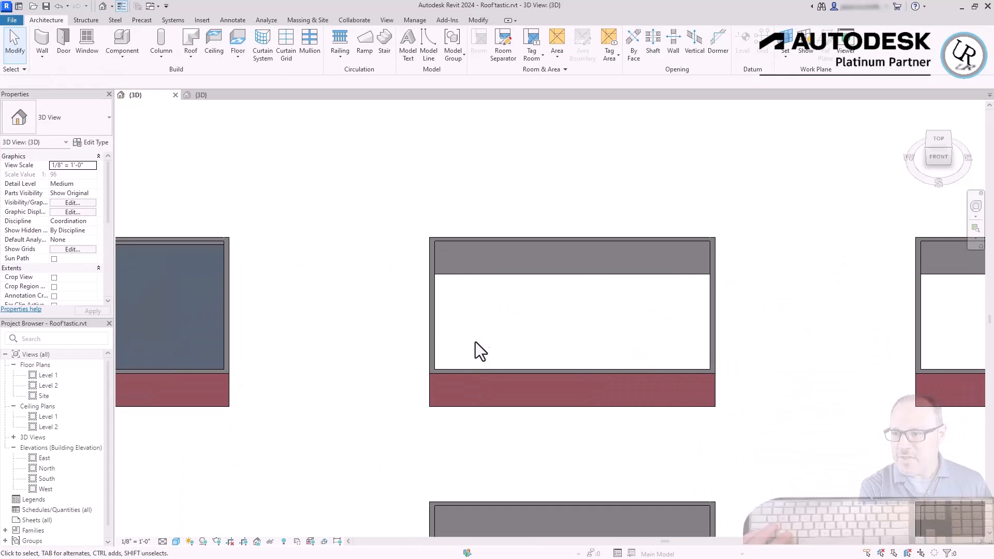
pyautogui.click(935, 140)
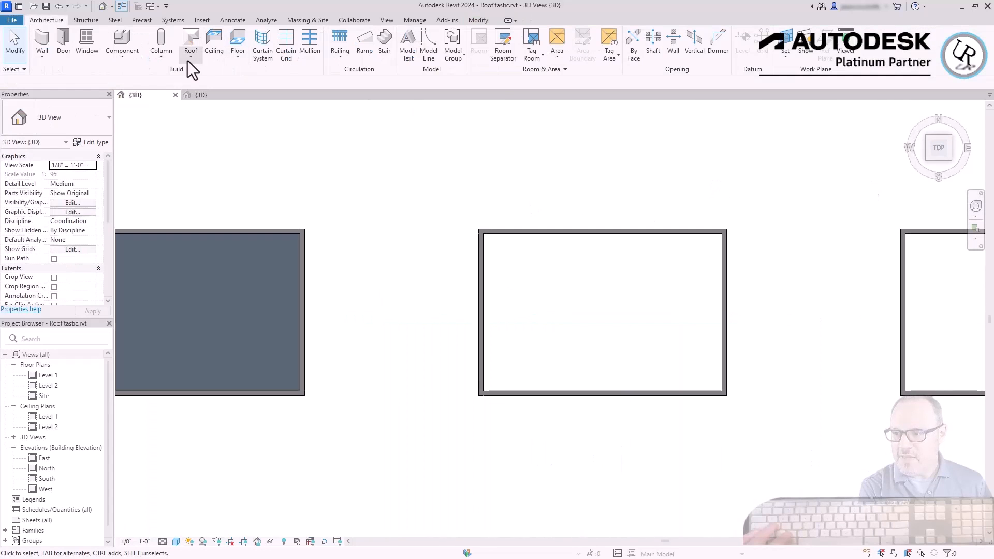
pyautogui.click(189, 60)
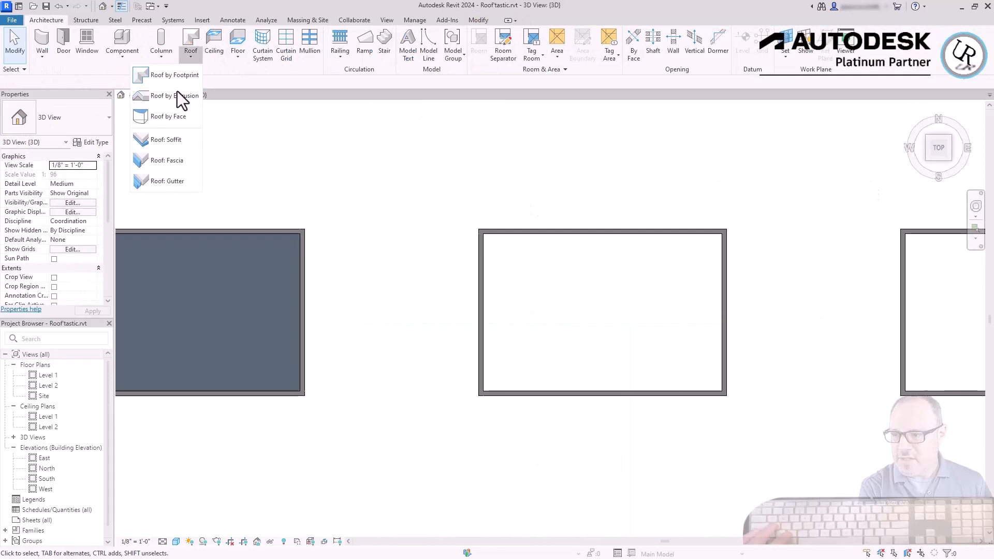
pyautogui.click(160, 75)
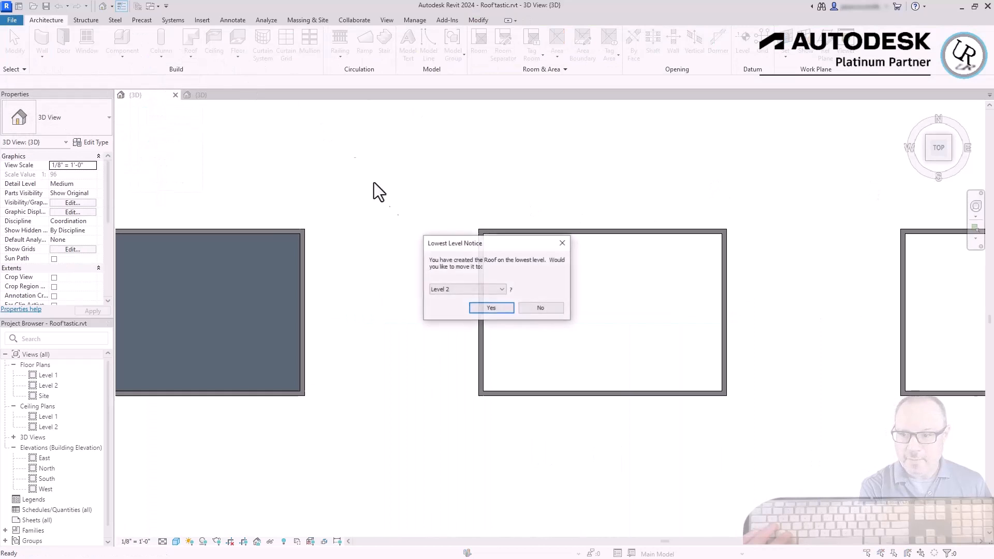
pyautogui.click(492, 308)
# Set the roof type to Wood Rafter 8" - Asphalt Shingle - Insulated and the base offset from level to 0.
pyautogui.click(66, 119)
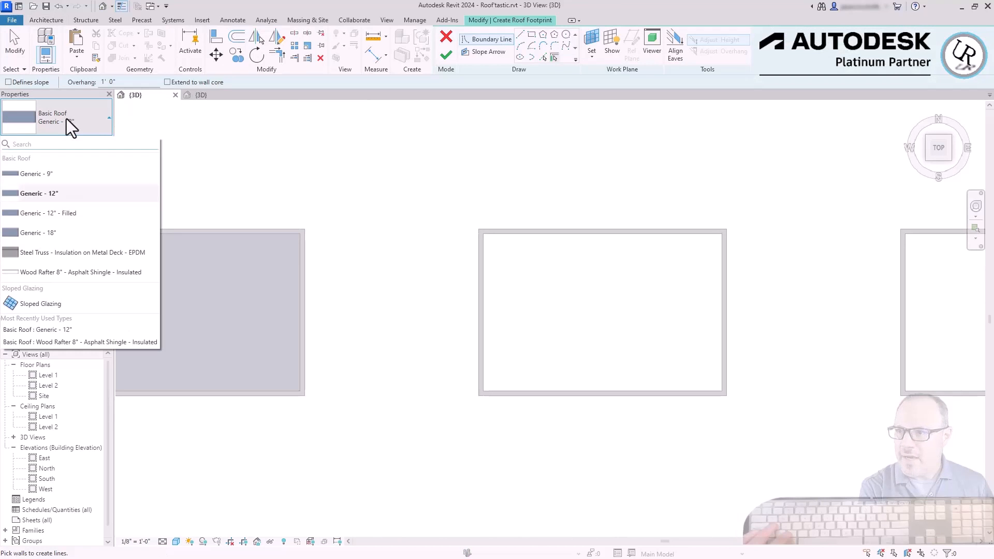
pyautogui.moveTo(54, 270)
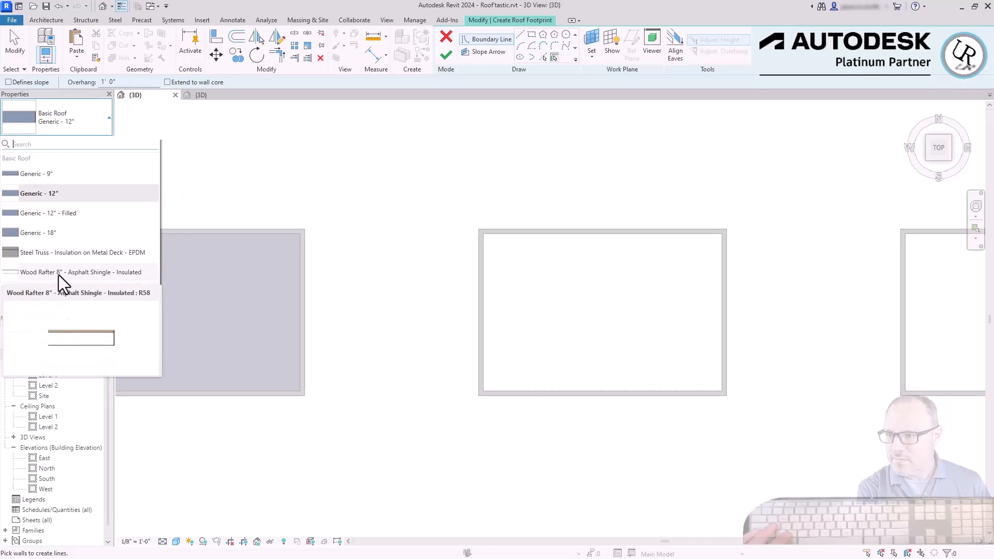
pyautogui.click(58, 272)
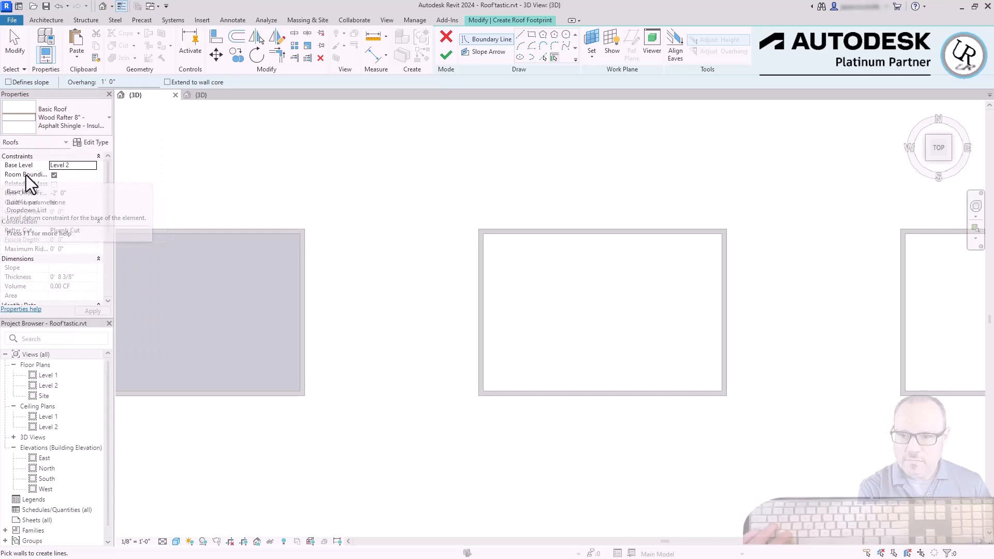
pyautogui.click(78, 193)
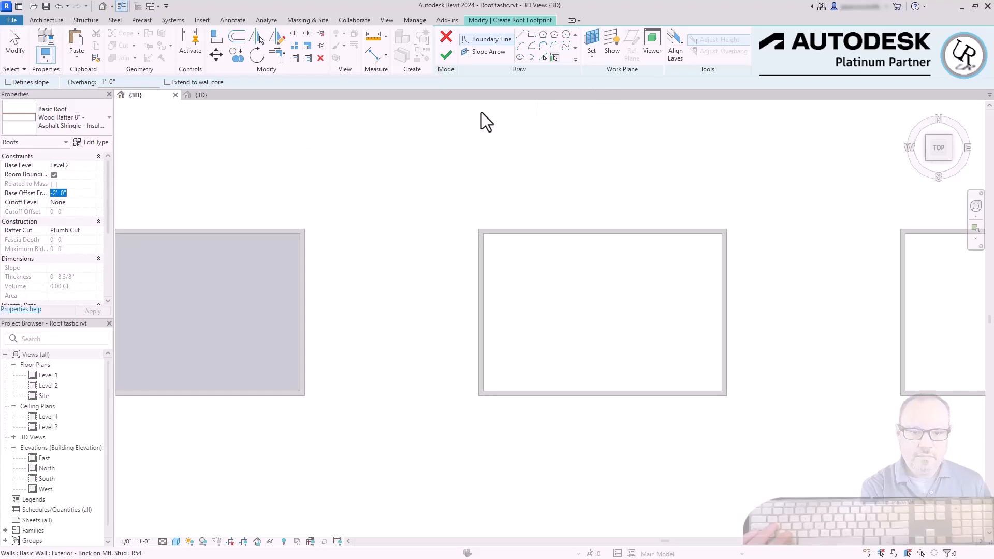
pyautogui.write('0')
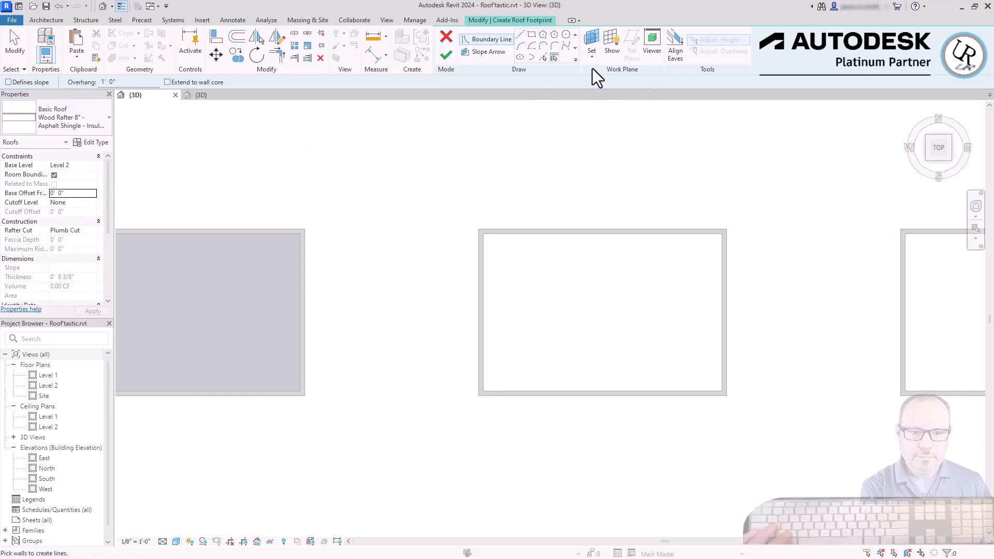
# Set up the roof boundary for picking walls, with defined slopes and a 1' 0" overhang.
pyautogui.click(552, 56)
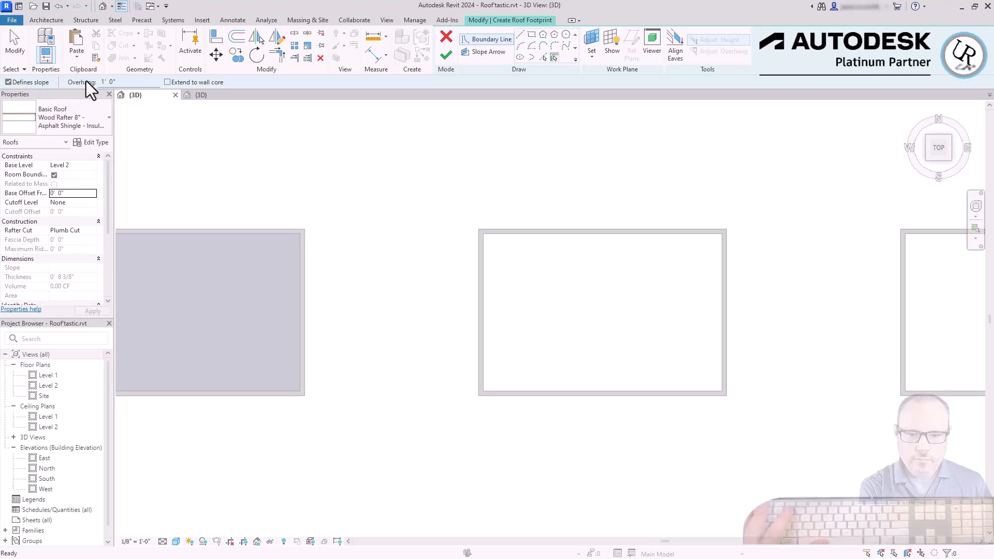
pyautogui.moveTo(118, 82); pyautogui.dragTo(32, 77)
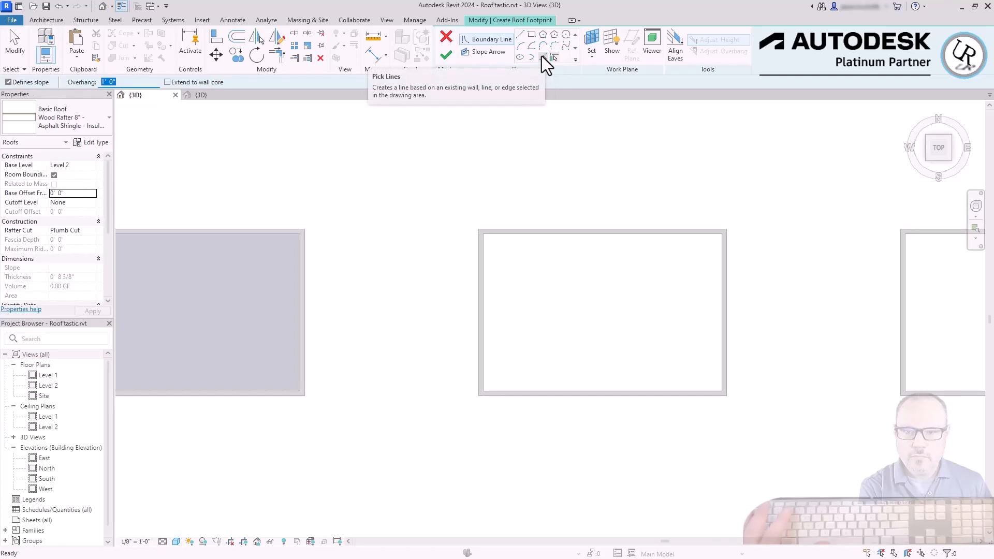
pyautogui.click(542, 55)
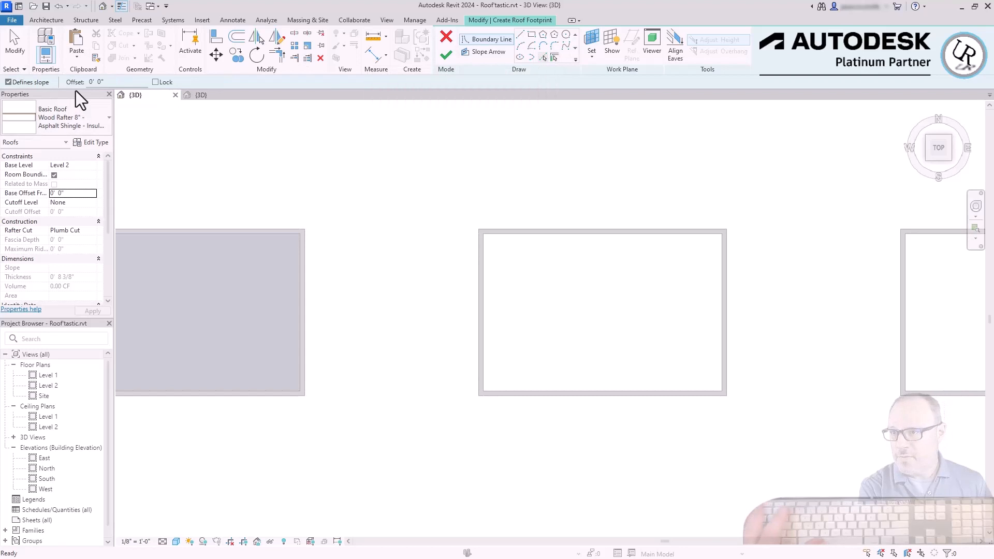
pyautogui.click(528, 59)
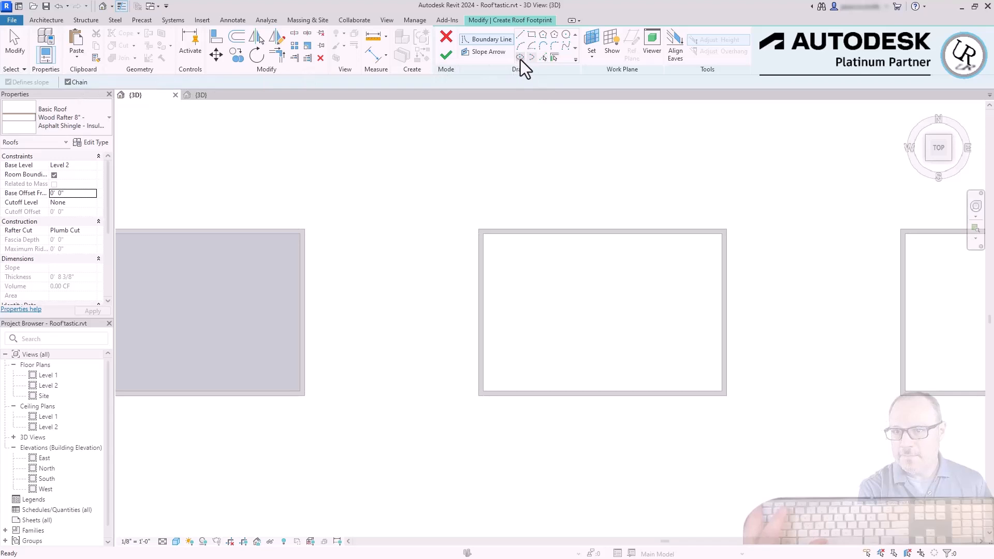
pyautogui.click(521, 47)
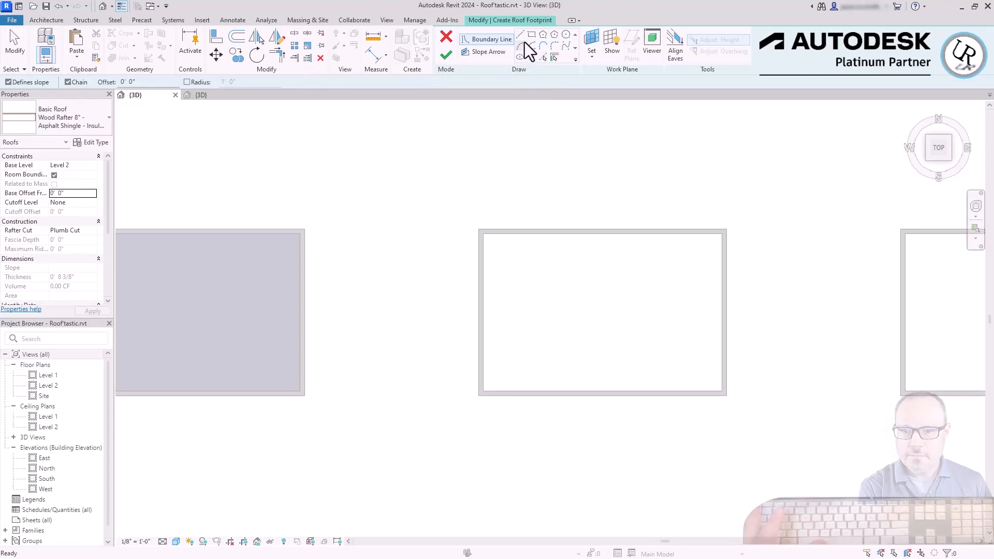
pyautogui.click(553, 57)
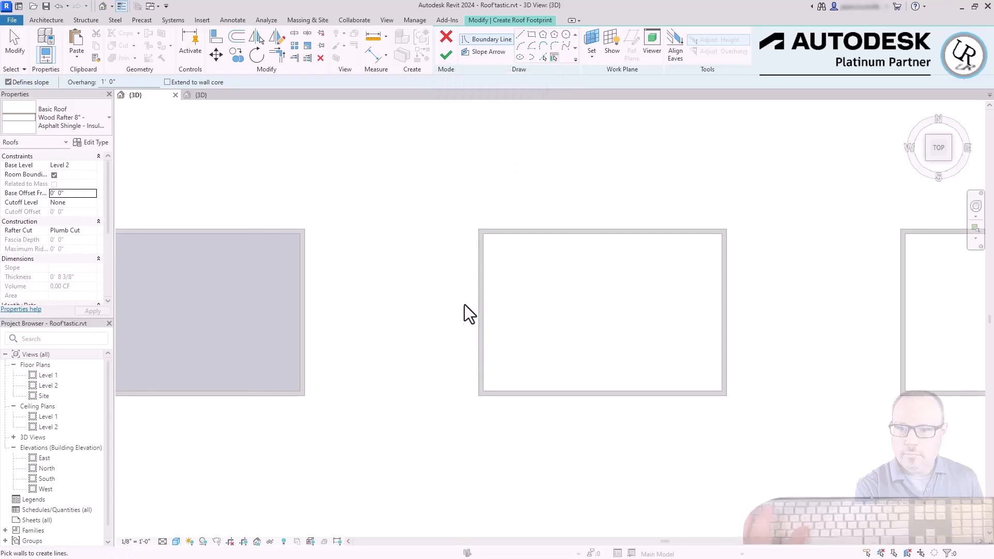
# Pick all four walls of the outline as sloped boundary lines, with the overhang on the outer side.
pyautogui.scroll(5, 466, 306)
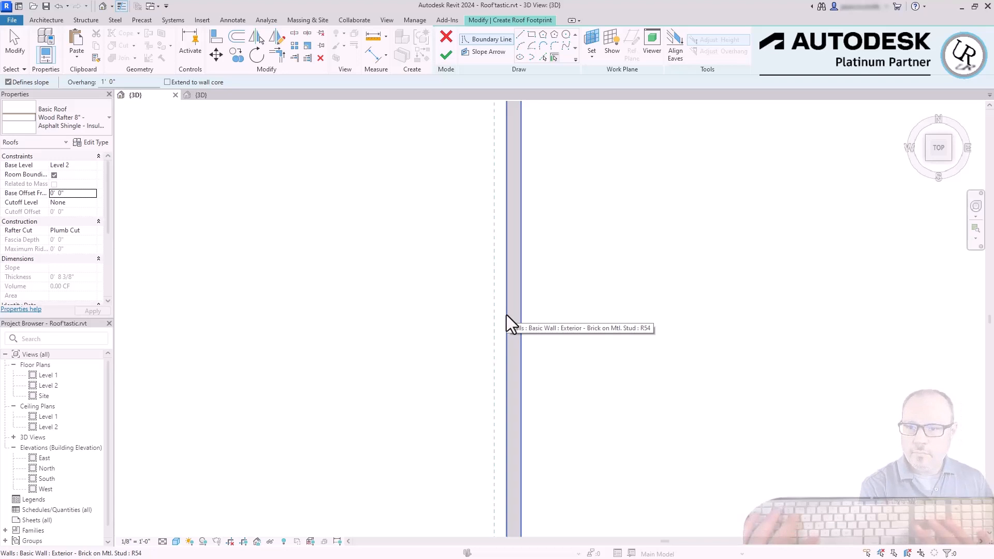
pyautogui.click(506, 315)
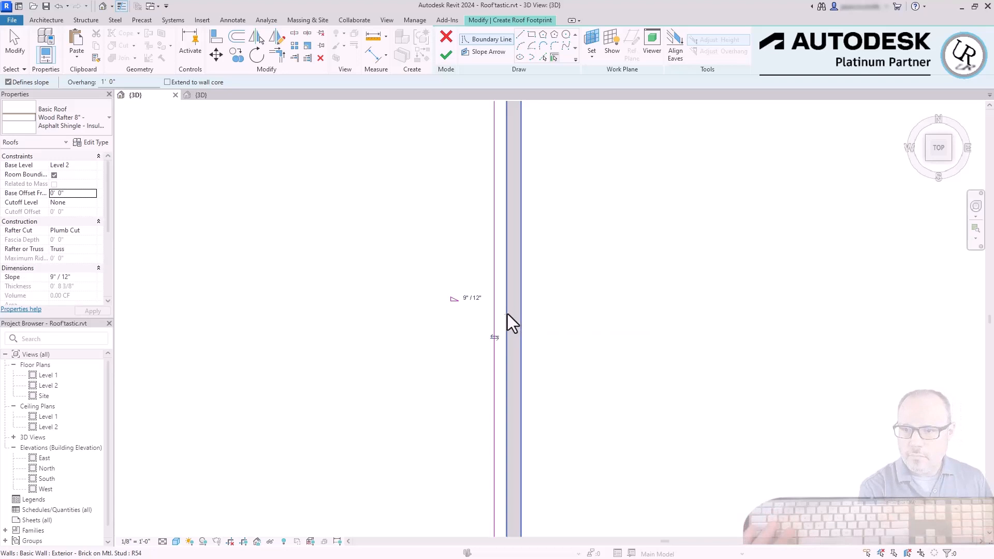
pyautogui.scroll(-3, 422, 318)
pyautogui.click(595, 233)
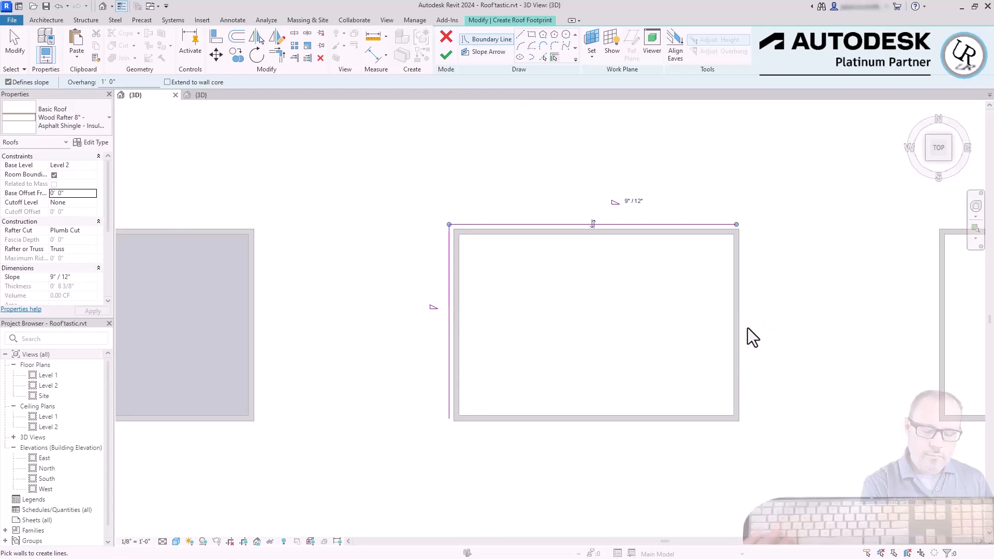
pyautogui.click(737, 339)
pyautogui.click(697, 419)
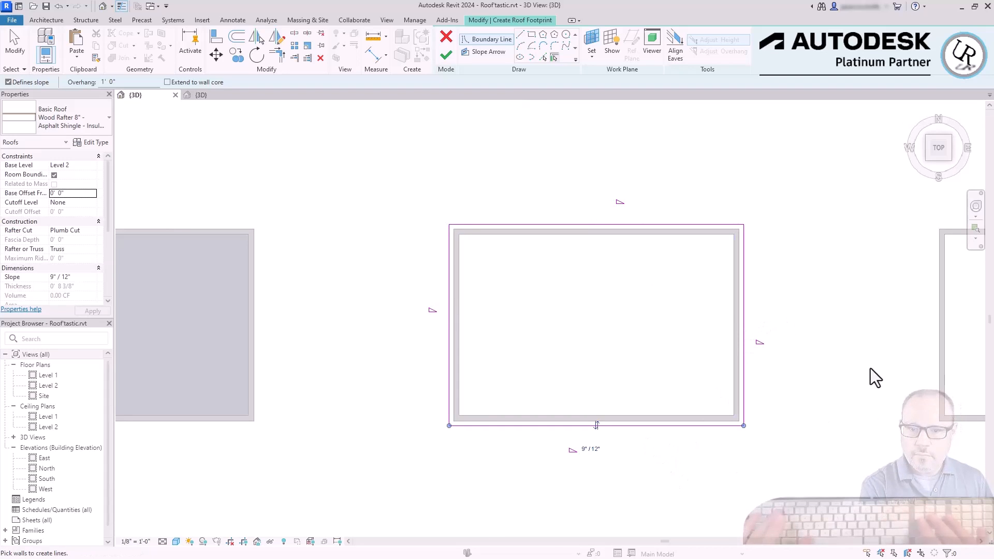
# Examine the overhang, plate offset and slope settings of the individual boundary lines in the roof sketch.
pyautogui.scroll(5, 766, 365)
pyautogui.click(679, 320)
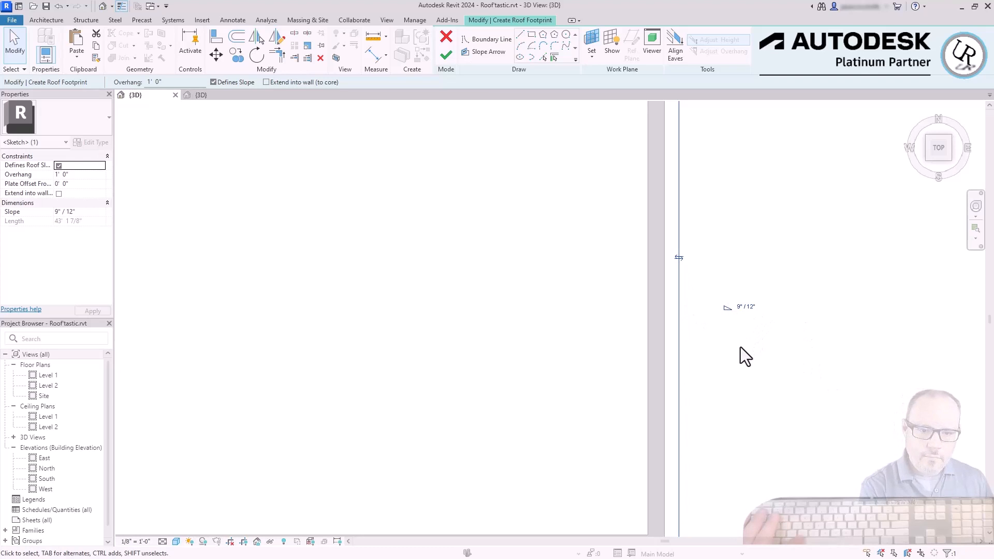
pyautogui.scroll(-4, 807, 375)
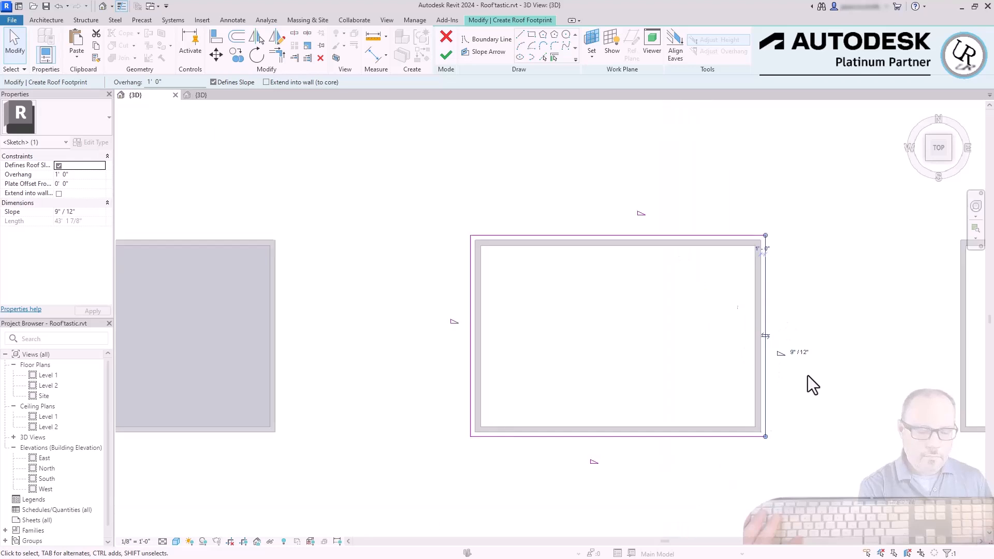
pyautogui.scroll(2, 664, 228)
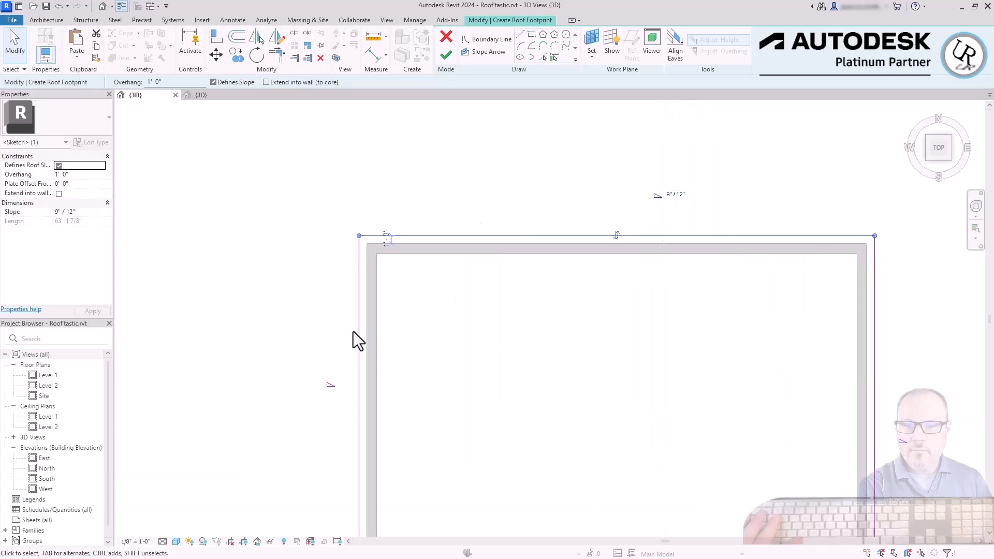
pyautogui.scroll(-2, 337, 229)
pyautogui.scroll(1, 471, 371)
pyautogui.click(470, 371)
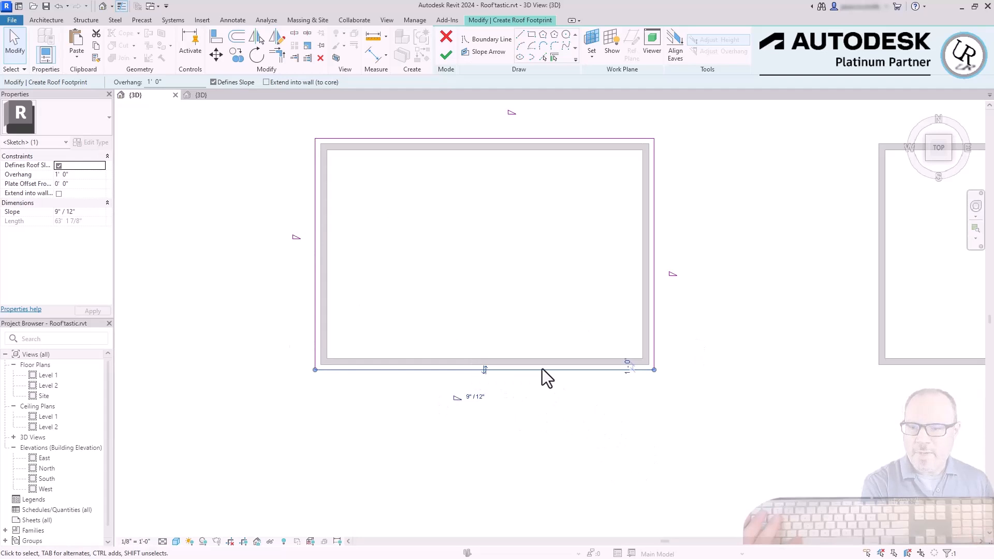
pyautogui.click(82, 211)
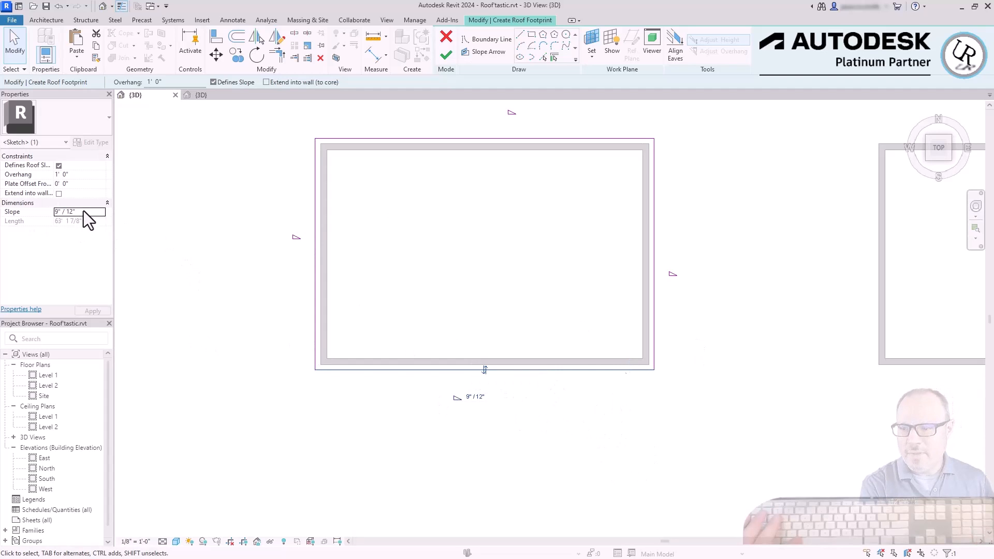
pyautogui.click(73, 174)
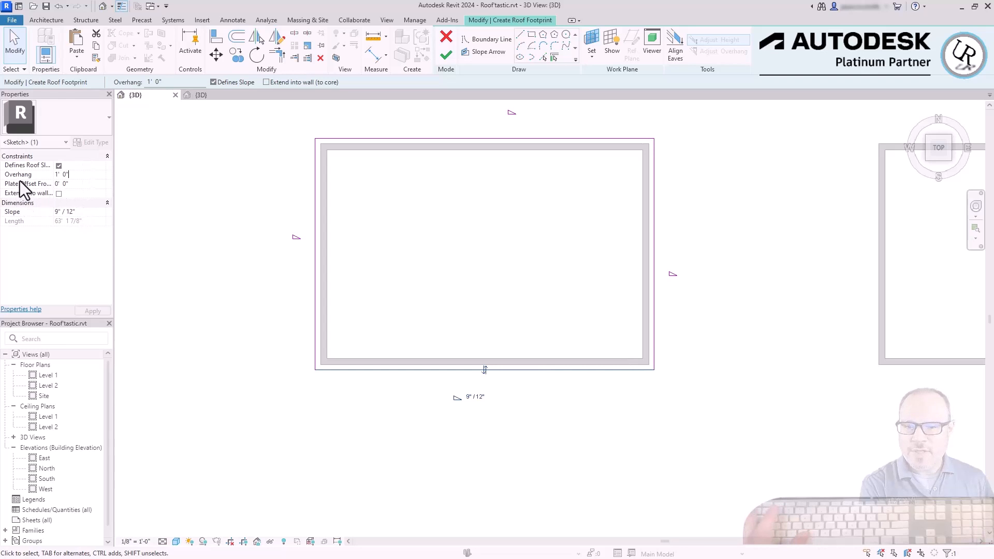
pyautogui.click(222, 192)
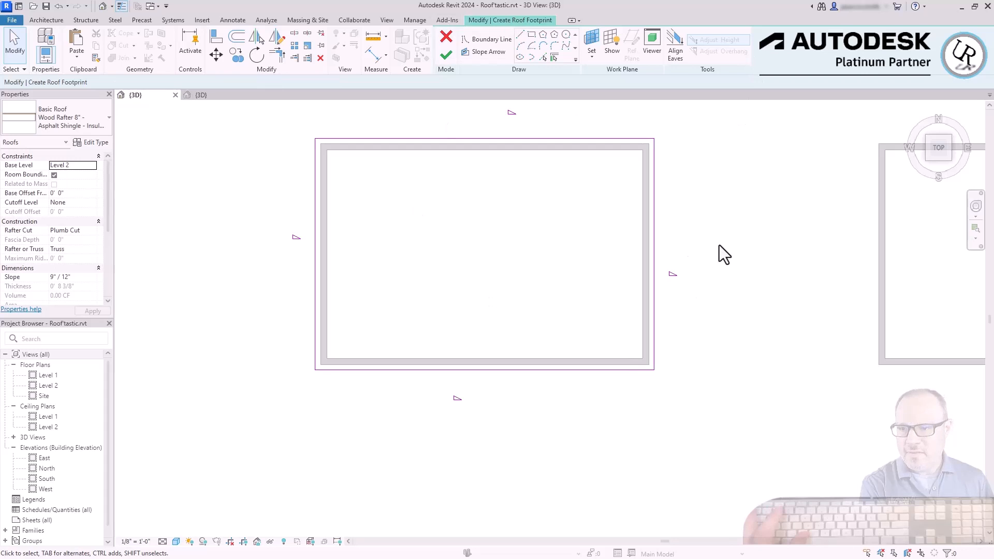
# Finish the hipped roof and examine its ridge, hips and overhang from several 3D angles.
pyautogui.click(445, 55)
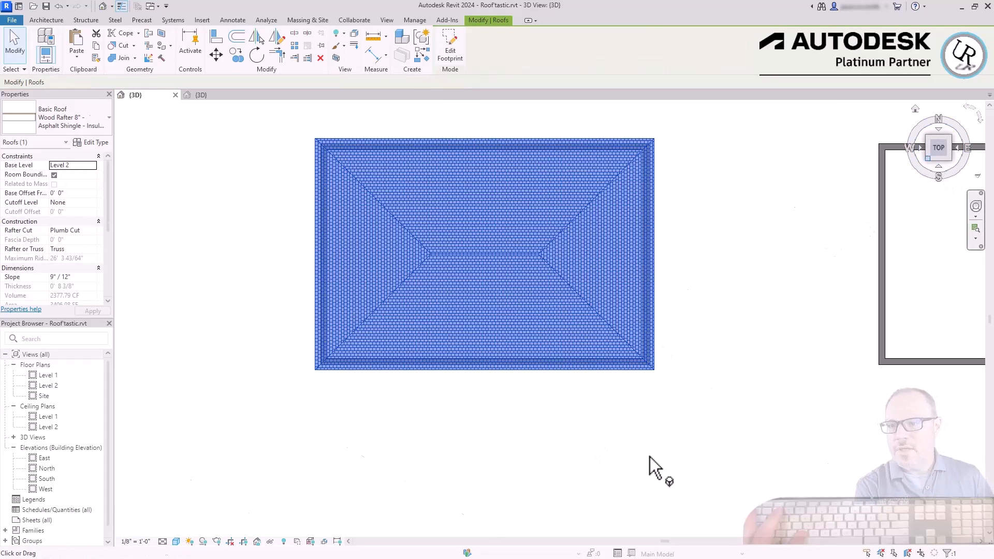
pyautogui.click(704, 468)
pyautogui.scroll(2, 740, 427)
pyautogui.click(668, 320)
pyautogui.keyDown('shift'); pyautogui.moveTo(653, 317); pyautogui.dragTo(675, 313, button='middle'); pyautogui.keyUp('shift')
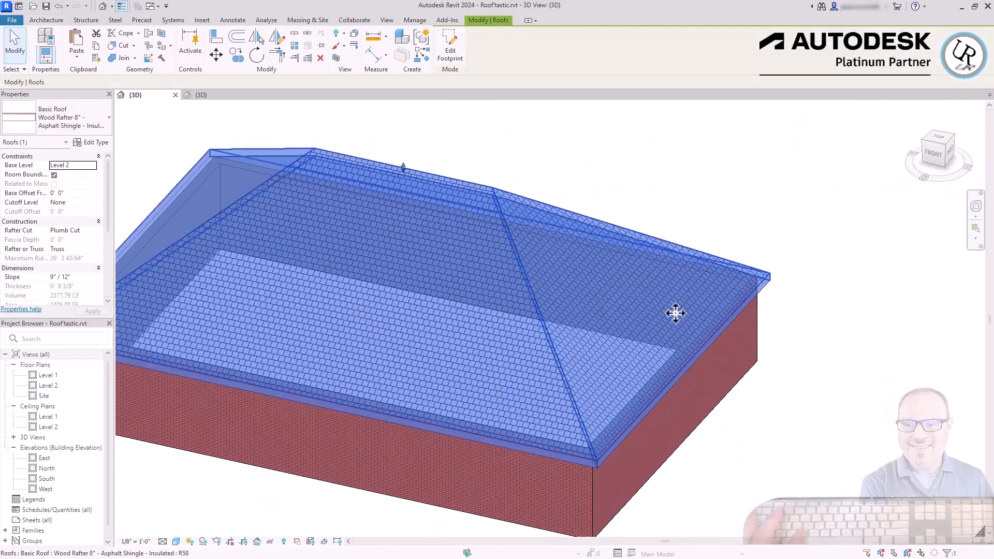
pyautogui.press('Escape')
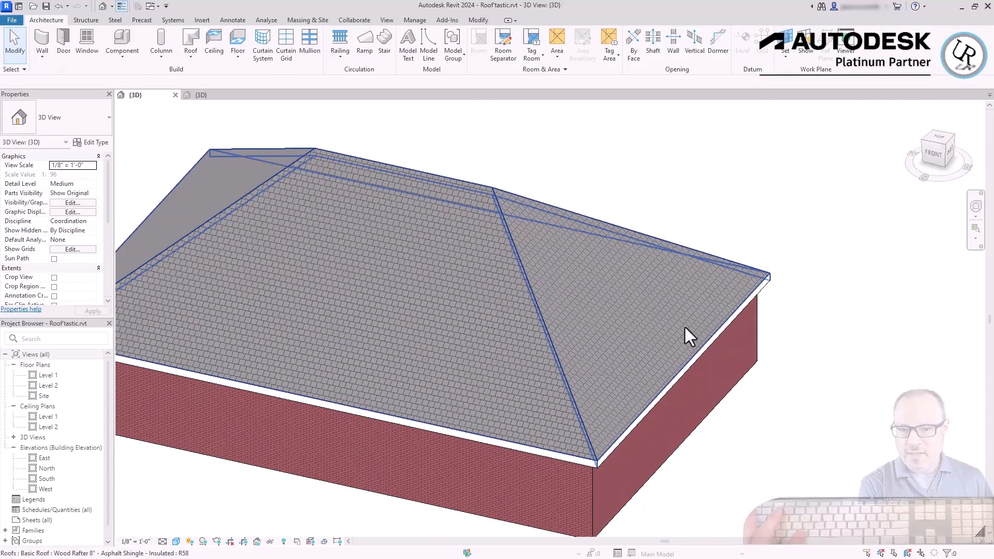
pyautogui.keyDown('shift'); pyautogui.moveTo(525, 303); pyautogui.dragTo(331, 193, button='middle'); pyautogui.keyUp('shift')
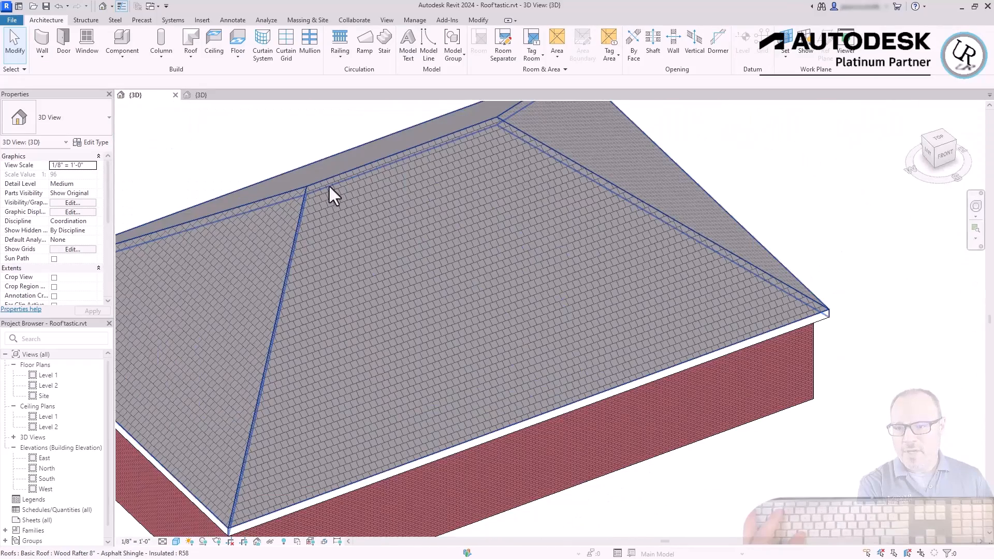
# Reshape the finished hipped roof with its ridge shape handle, lowering the maximum ridge height to about 19' 11".
pyautogui.click(296, 233)
pyautogui.scroll(-5, 513, 231)
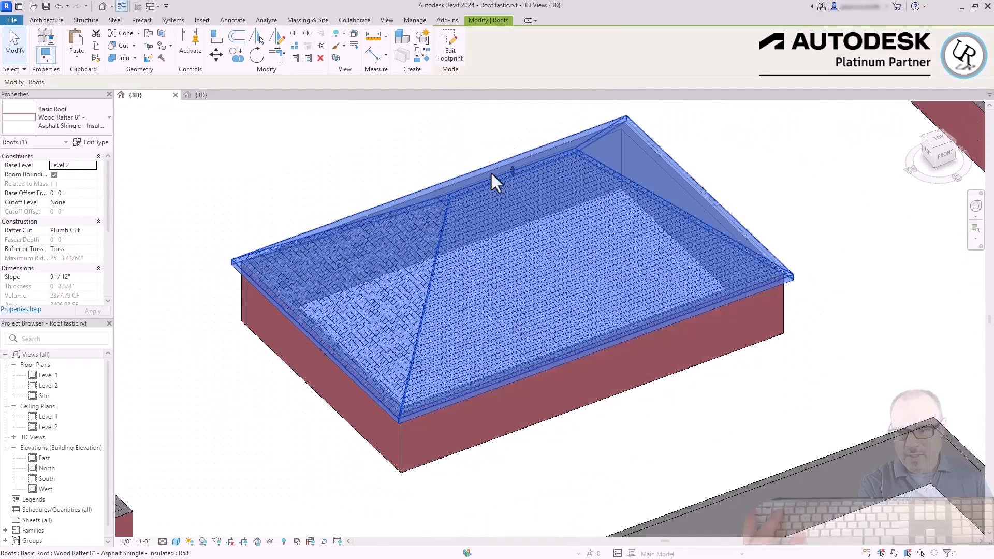
pyautogui.moveTo(510, 172)
pyautogui.mouseDown()
pyautogui.moveTo(506, 203)
pyautogui.moveTo(518, 162)
pyautogui.mouseUp()
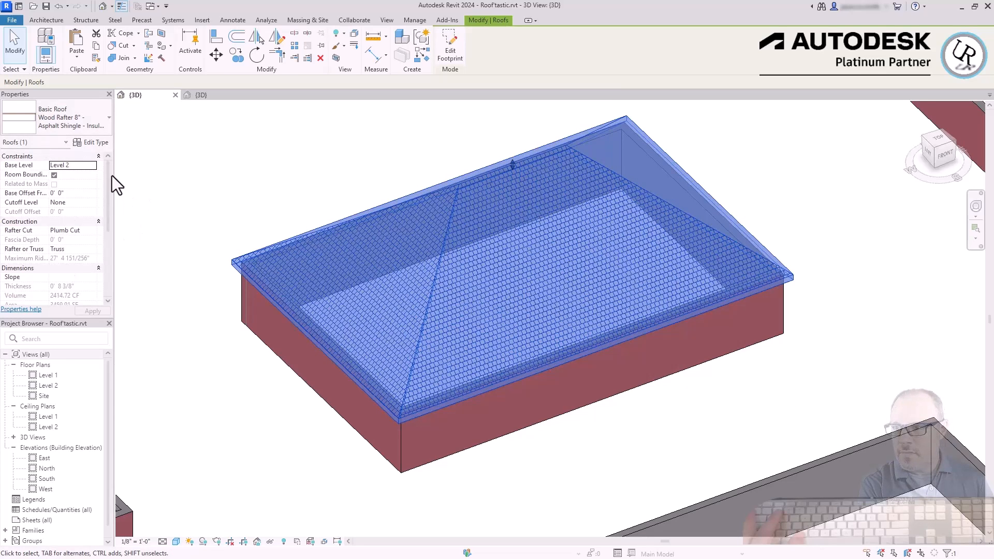
pyautogui.moveTo(108, 176); pyautogui.dragTo(105, 206)
pyautogui.click(67, 213)
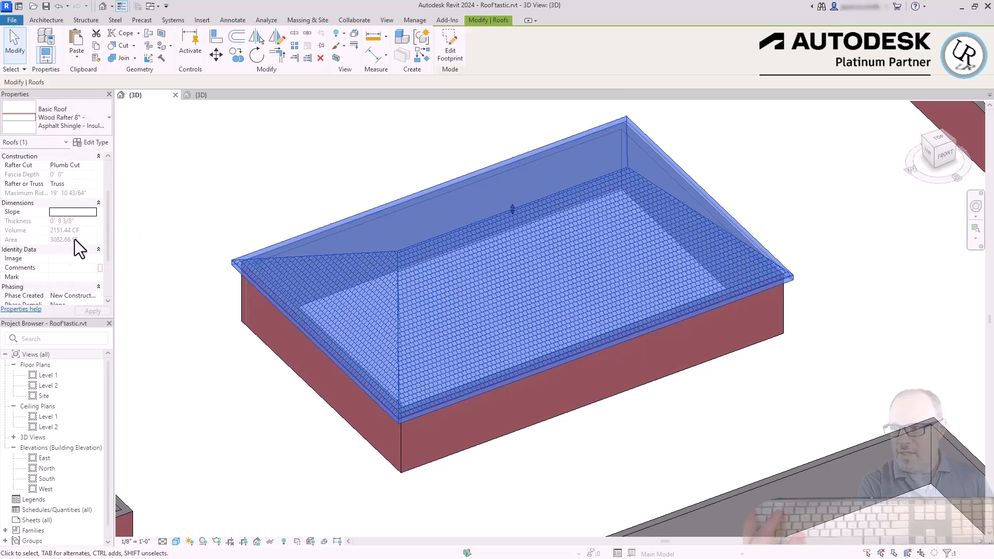
pyautogui.click(355, 145)
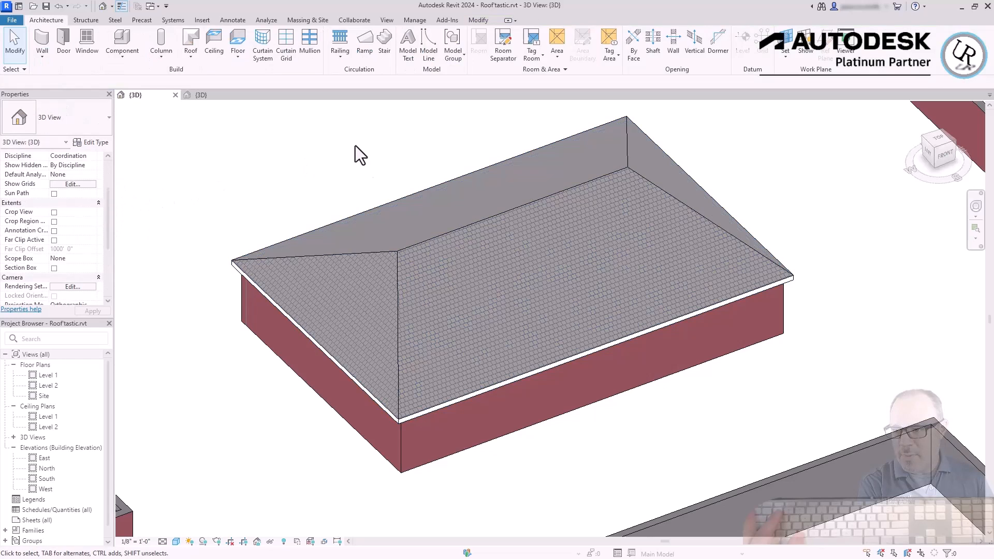
# Open the hipped roof's footprint sketch and compare the slope values of its individual boundary lines.
pyautogui.doubleClick(468, 224)
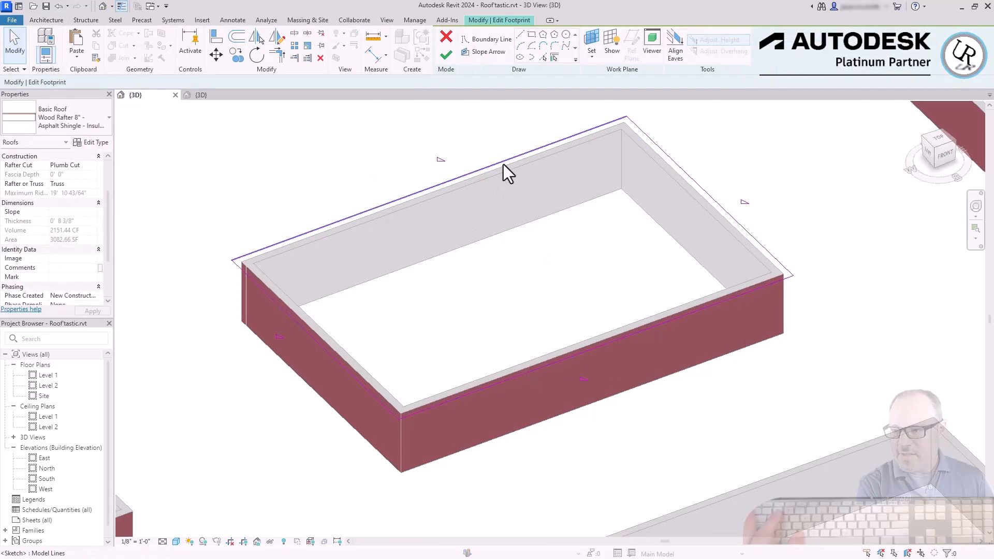
pyautogui.click(504, 162)
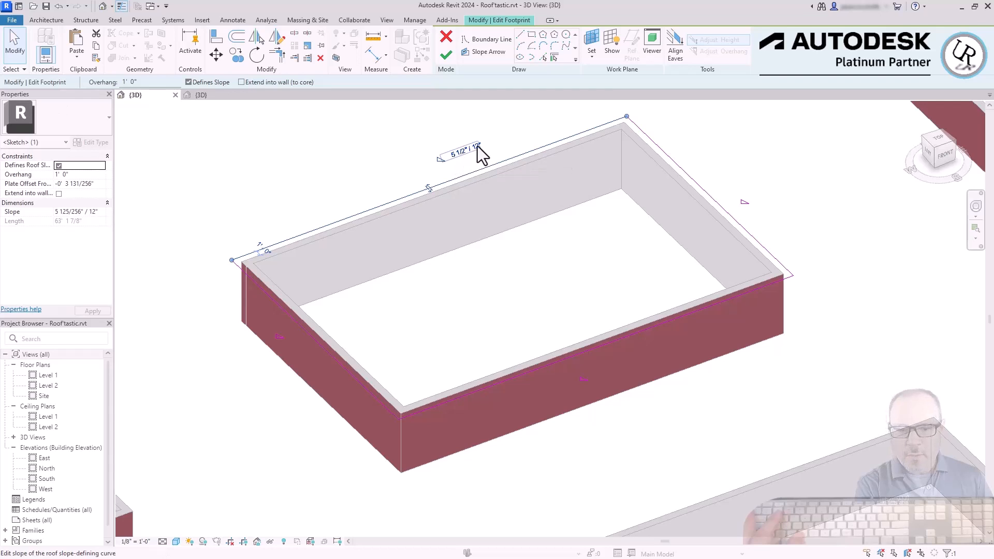
pyautogui.click(336, 360)
pyautogui.click(628, 336)
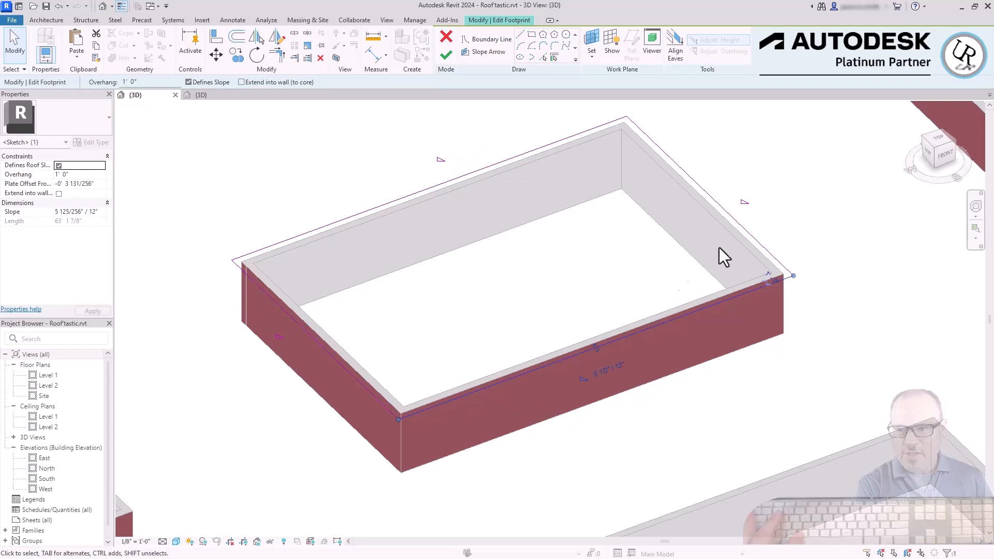
pyautogui.click(747, 232)
pyautogui.click(349, 191)
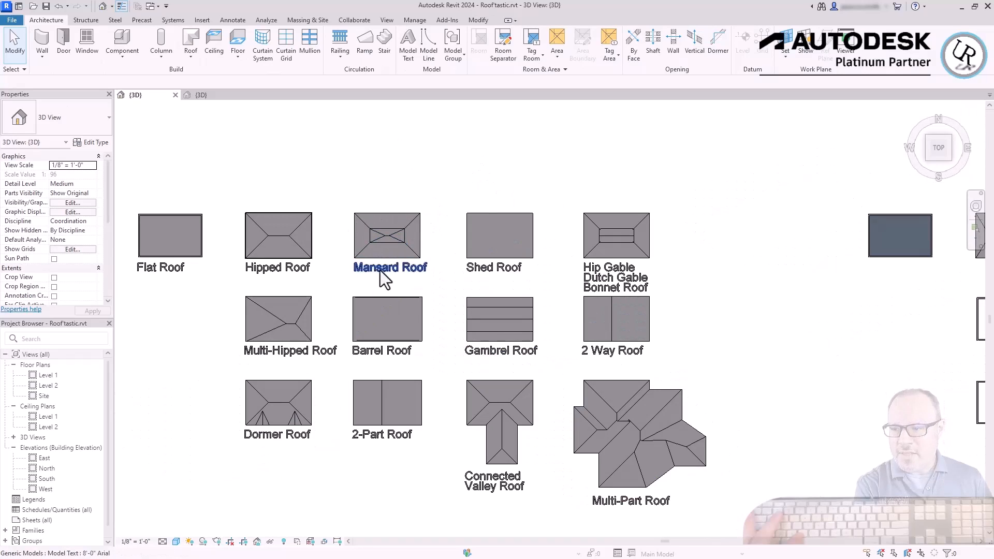
# Examine the sample mansard roof's separate upper roof and its base offset, viewed in 3D and from above.
pyautogui.click(362, 256)
pyautogui.keyDown('shift'); pyautogui.moveTo(347, 247); pyautogui.dragTo(486, 41, button='middle'); pyautogui.keyUp('shift')
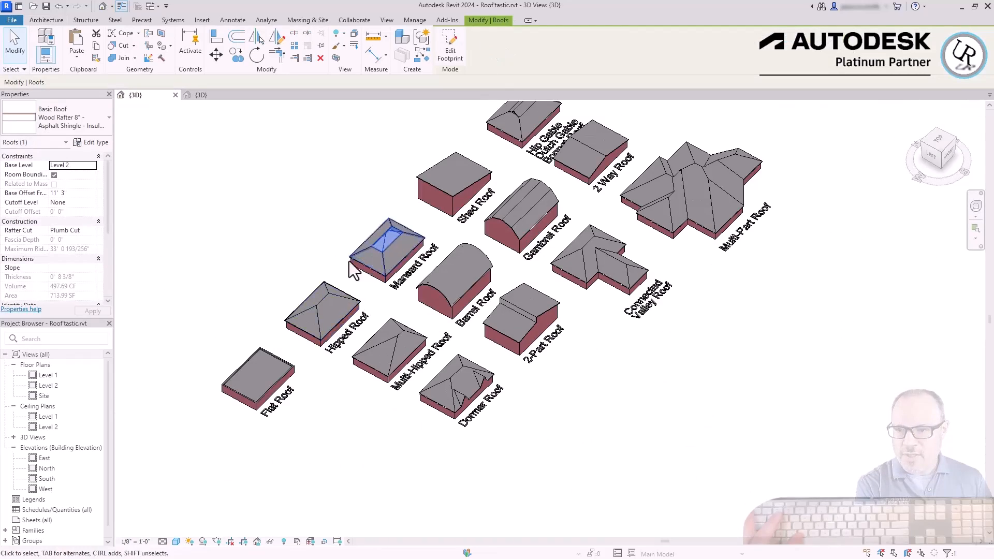
pyautogui.scroll(5, 353, 254)
pyautogui.keyDown('shift'); pyautogui.moveTo(409, 337); pyautogui.dragTo(413, 173, button='middle'); pyautogui.keyUp('shift')
pyautogui.scroll(5, 426, 188)
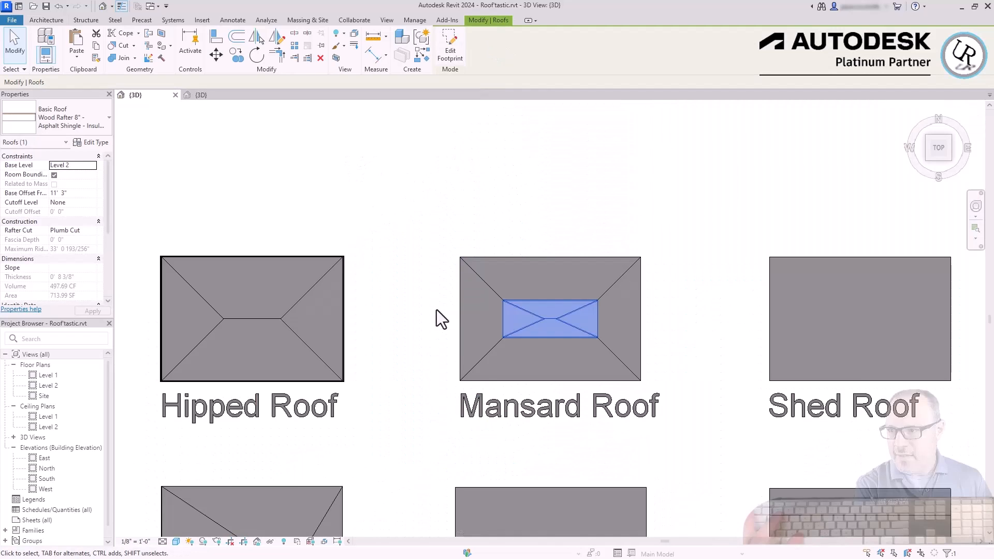
pyautogui.scroll(-5, 436, 318)
pyautogui.press('Escape')
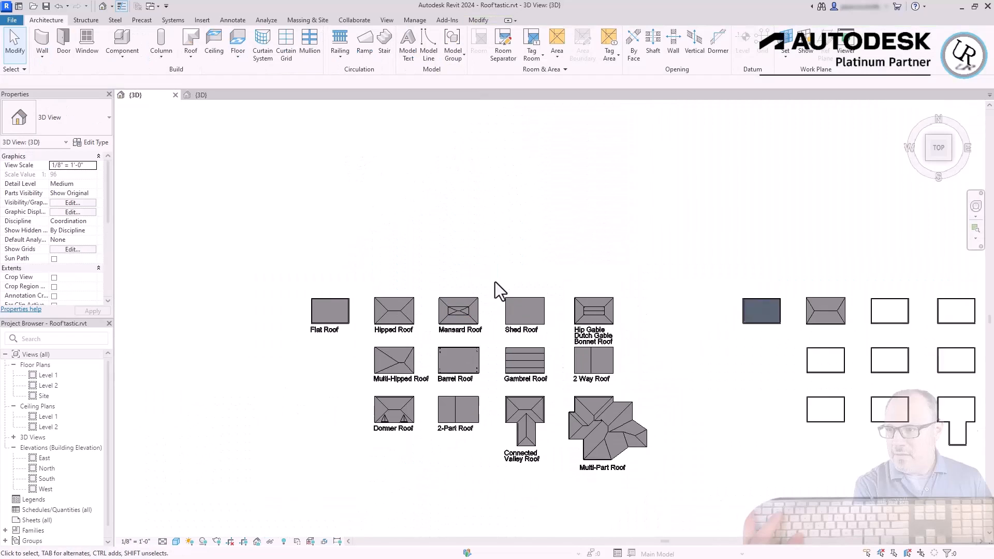
# Start a footprint roof on Level 2 and draw a slope-defining rectangular boundary offset 1' 0" outside the third wall outline.
pyautogui.scroll(-2, 495, 282)
pyautogui.scroll(8, 771, 307)
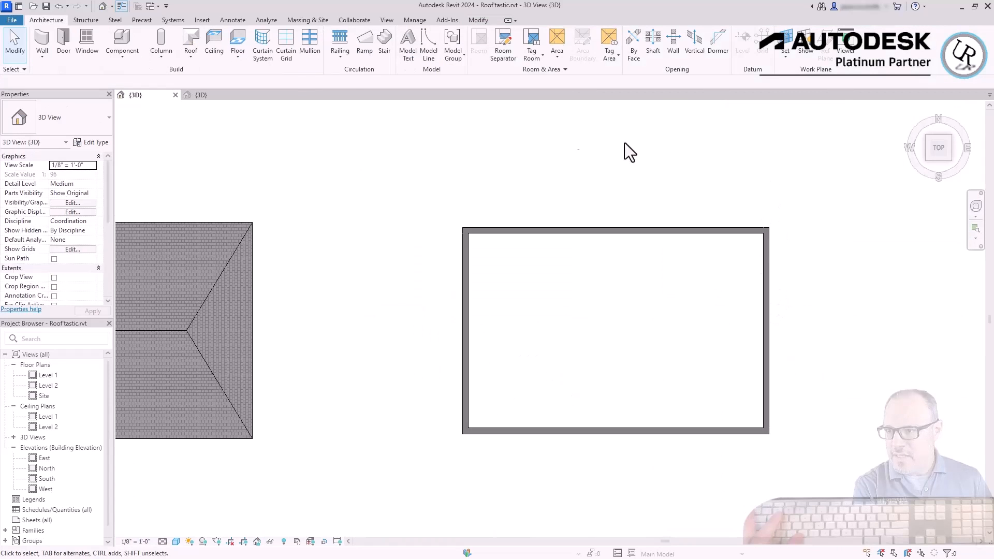
pyautogui.click(192, 52)
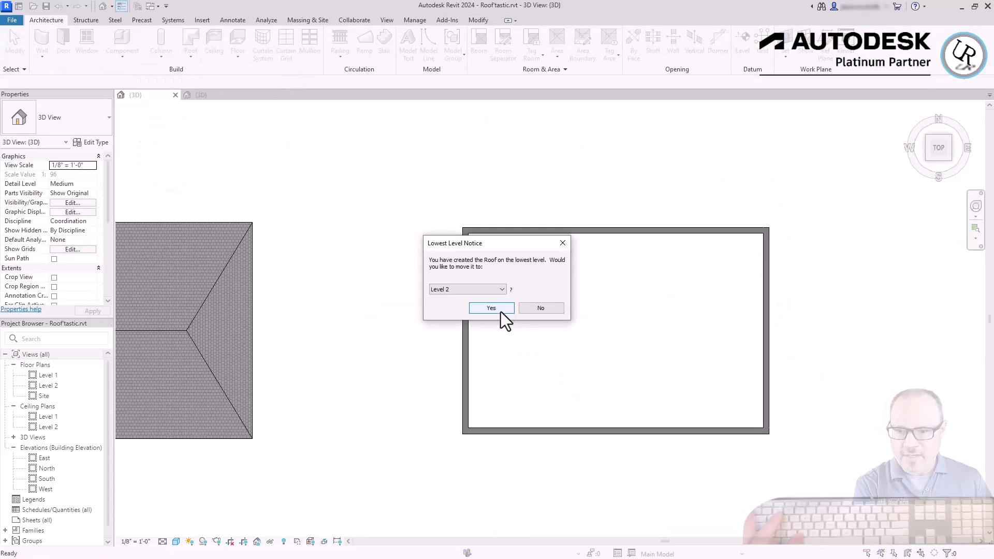
pyautogui.click(501, 311)
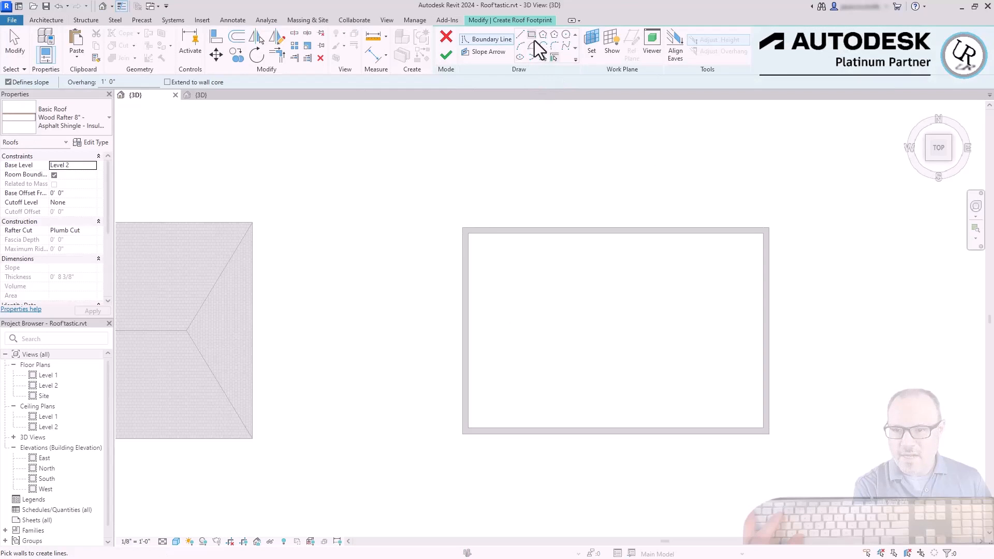
pyautogui.click(531, 35)
pyautogui.click(151, 84)
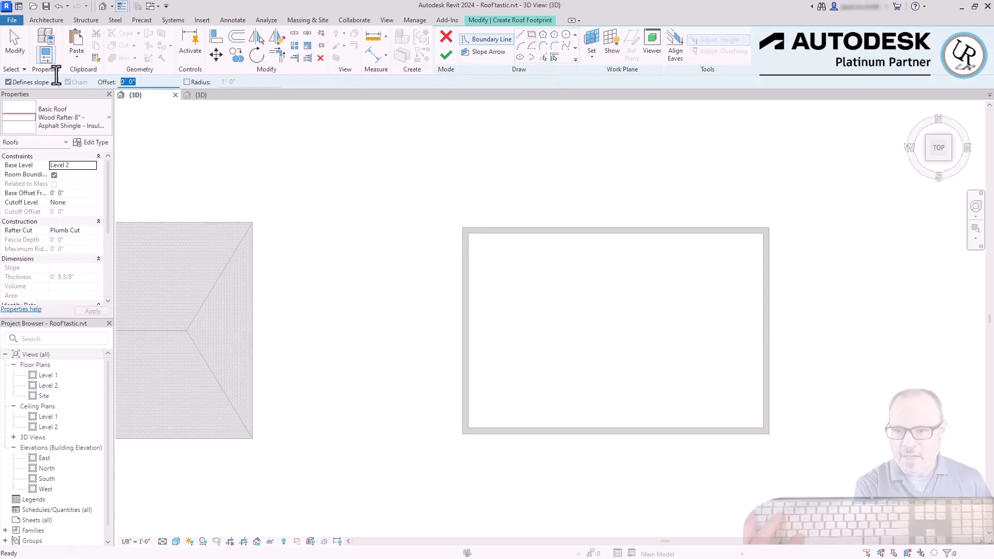
pyautogui.write('1')
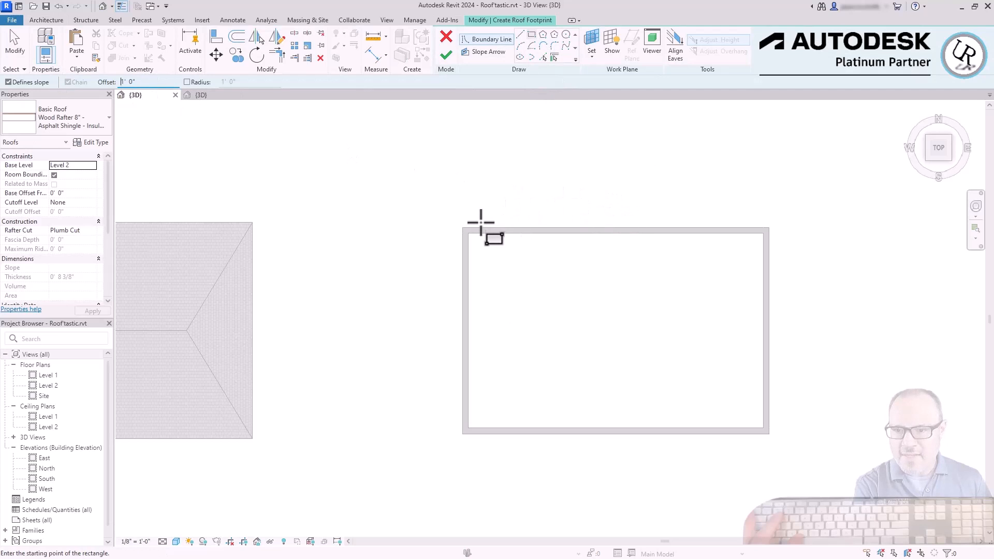
pyautogui.press('Return')
pyautogui.click(461, 224)
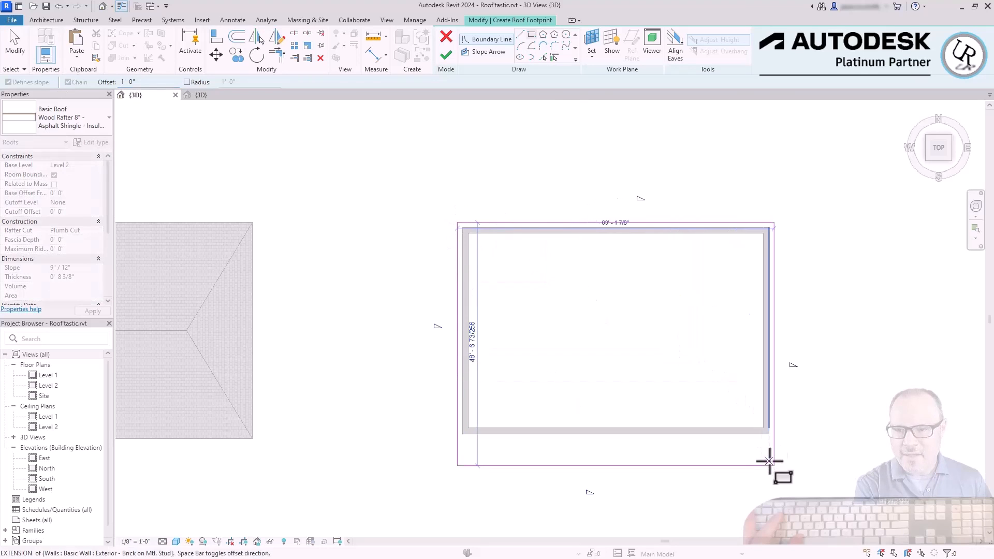
pyautogui.click(770, 439)
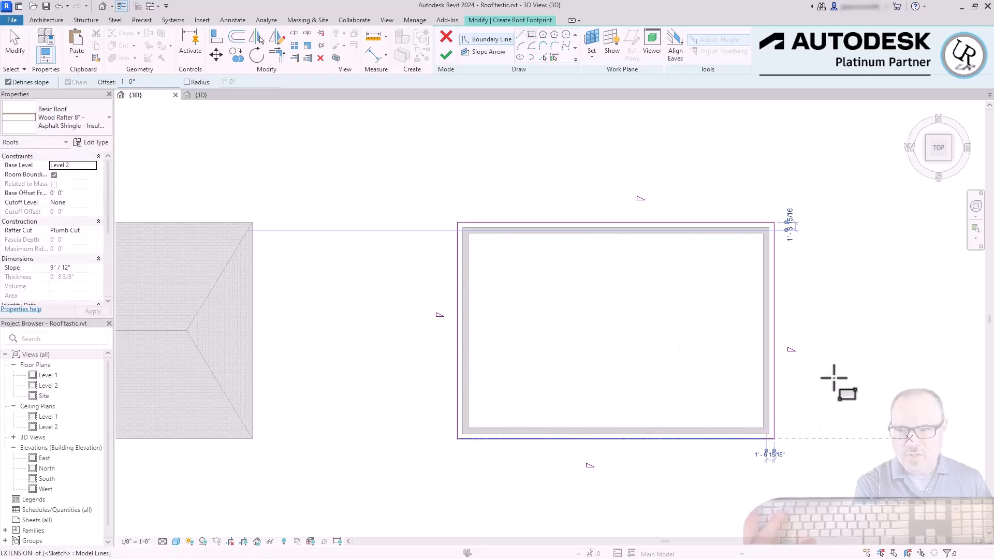
# Select the chain of four outer boundary lines and open their shared slope value for editing.
pyautogui.press('Escape')
pyautogui.press('Escape')
pyautogui.press('Tab')
pyautogui.click(683, 222)
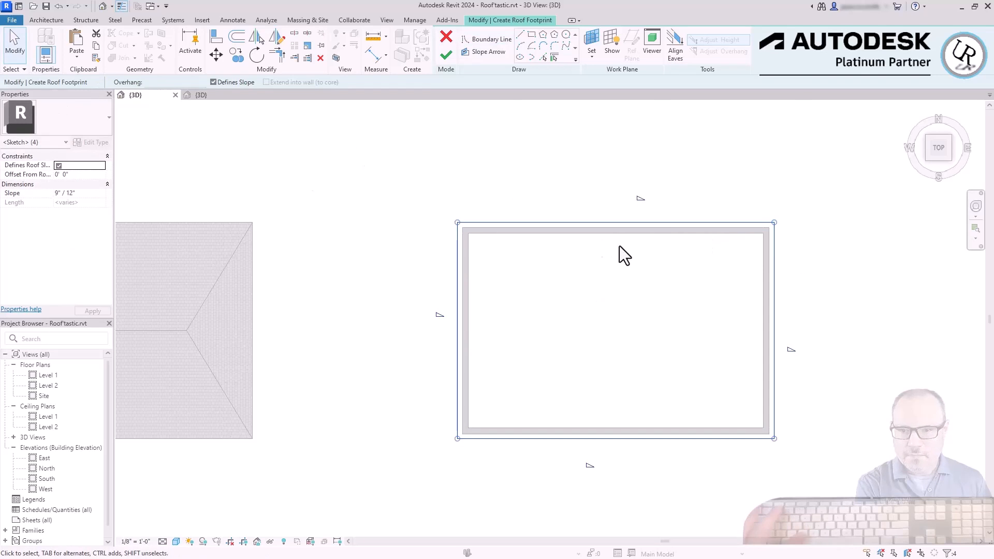
pyautogui.click(82, 193)
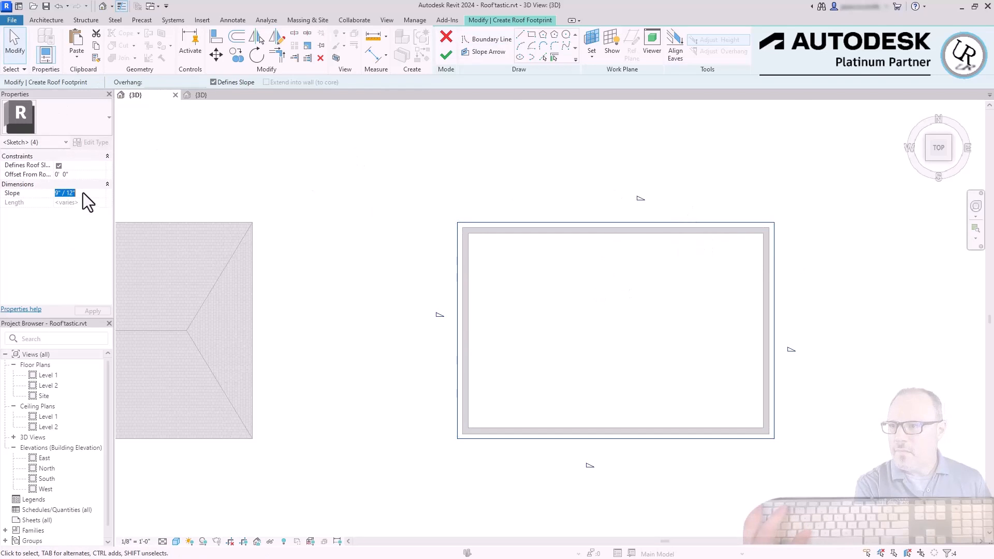
# Draw a second rectangle inside the roof boundary, offset 8' 0" inward from the outer boundary corners.
pyautogui.click(532, 35)
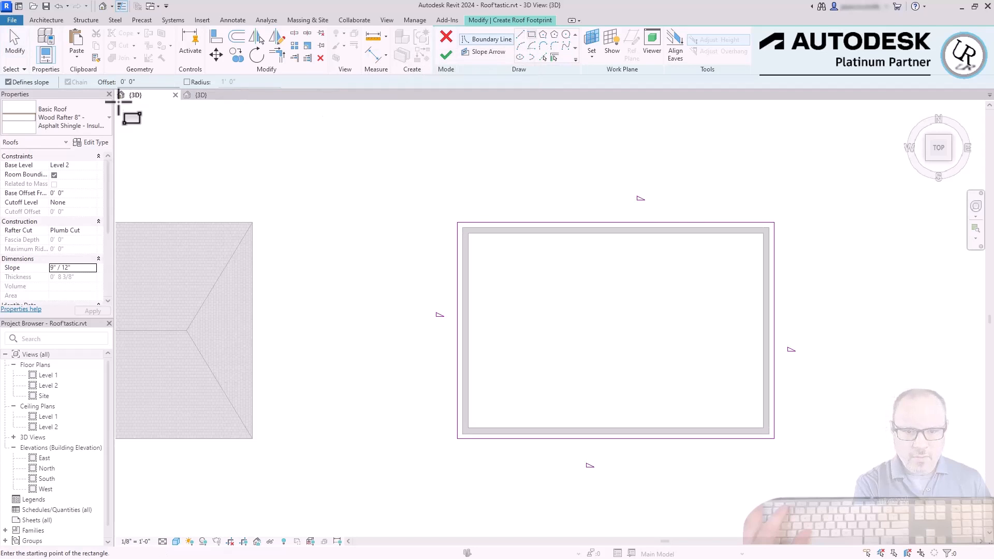
pyautogui.write('8')
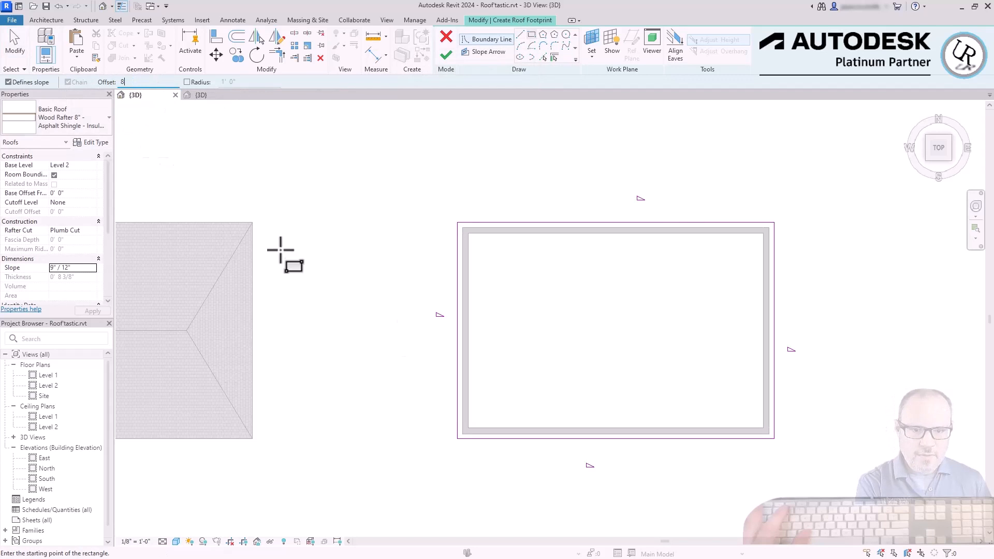
pyautogui.click(457, 222)
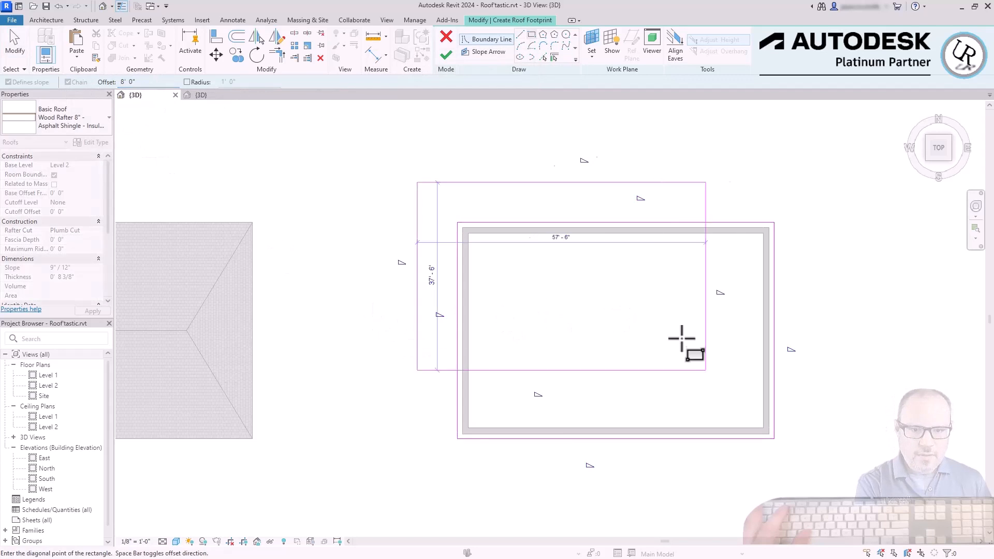
pyautogui.click(774, 439)
pyautogui.press('Escape')
pyautogui.press('Escape')
# Turn off slope definition for the four inner rectangle lines and check individual lines.
pyautogui.moveTo(747, 414); pyautogui.dragTo(484, 253)
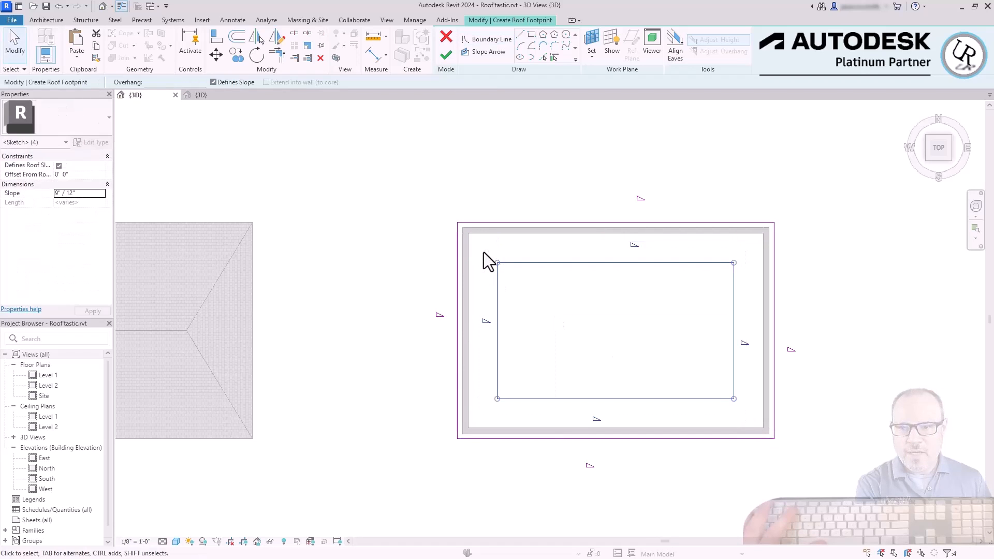
pyautogui.click(223, 84)
pyautogui.press('Escape')
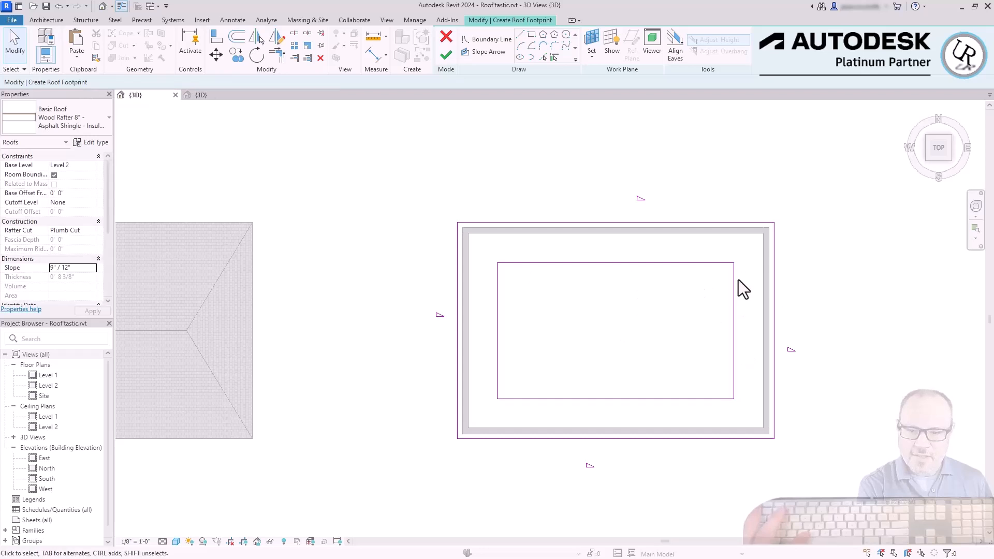
pyautogui.click(719, 265)
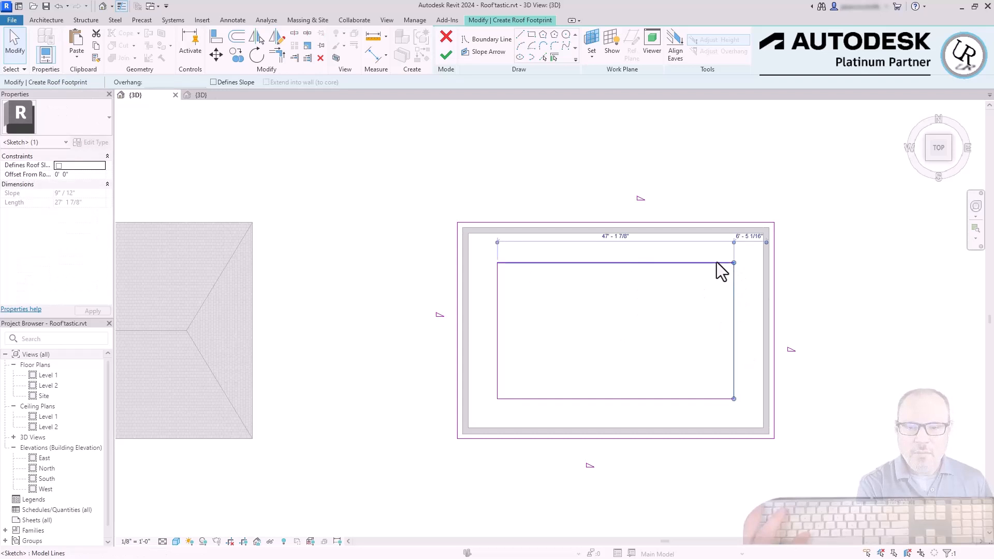
pyautogui.click(496, 342)
# Finish the lower mansard roof and examine its central opening from an isometric 3D angle.
pyautogui.click(447, 56)
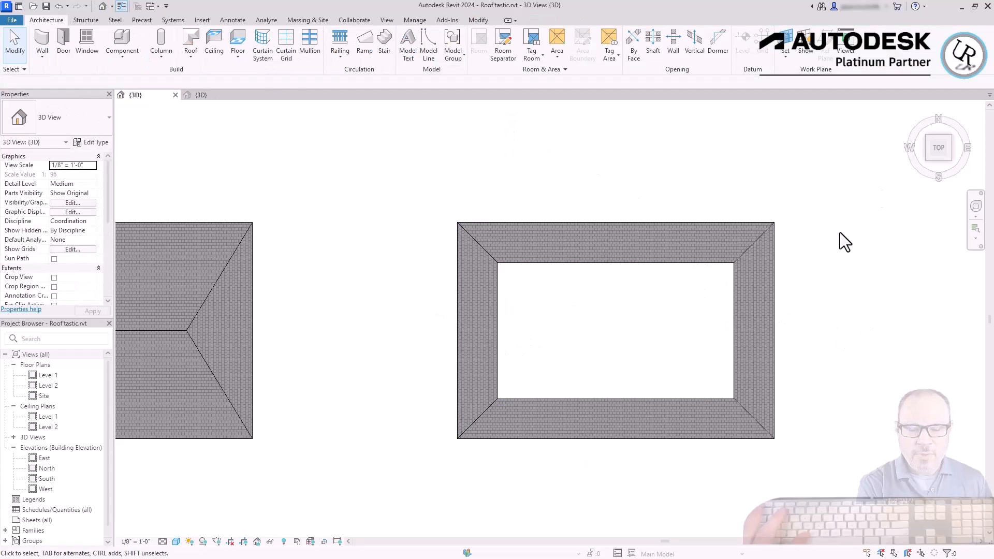
pyautogui.click(926, 160)
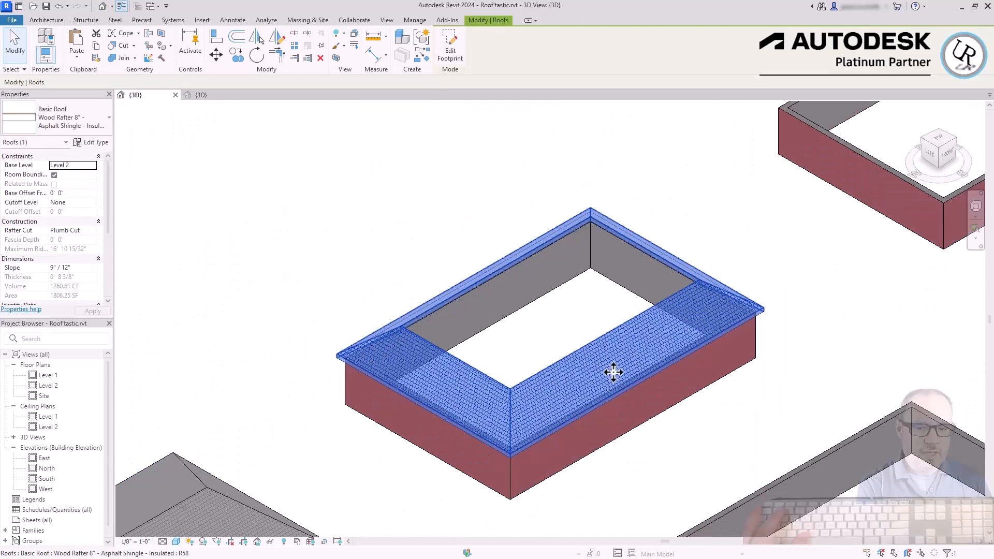
pyautogui.click(843, 270)
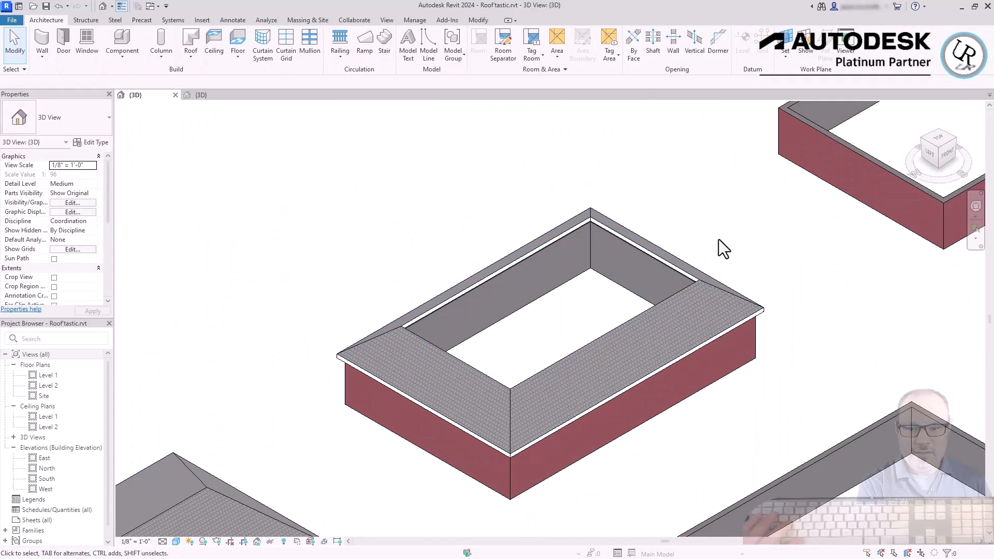
pyautogui.click(621, 328)
# Create a second footprint roof on Level 2 with a sloped rectangle, offset 0' 0", traced along the lower roof's opening.
pyautogui.click(946, 150)
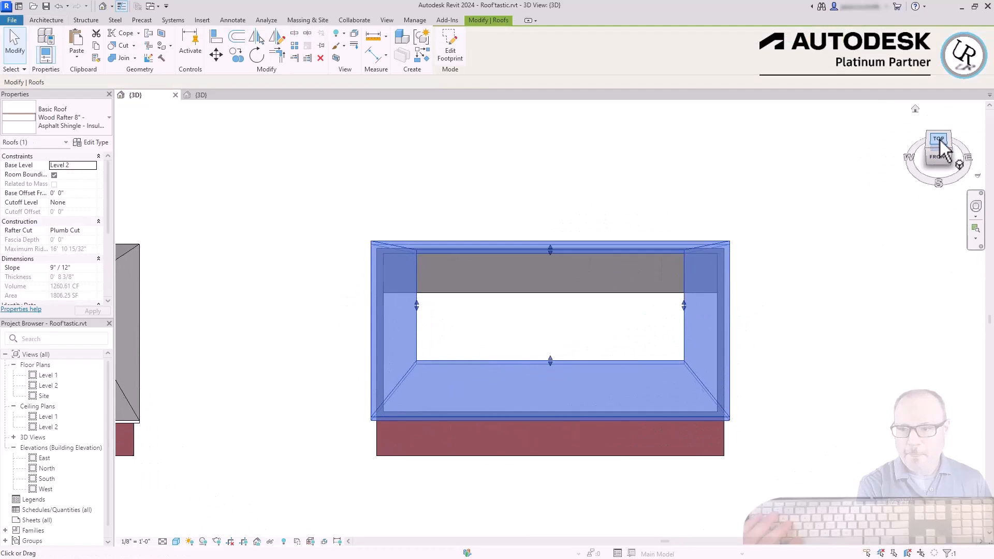
pyautogui.click(643, 156)
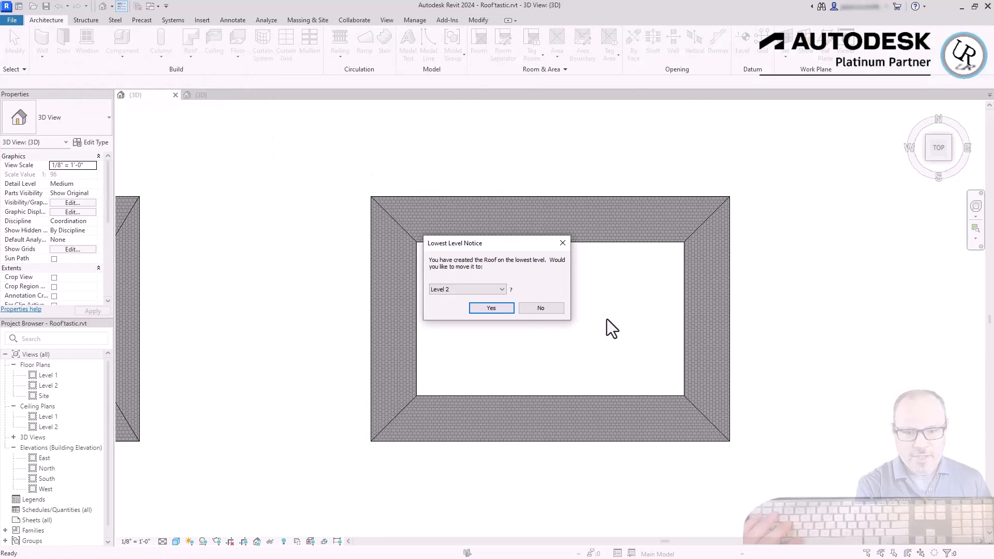
pyautogui.press('Return')
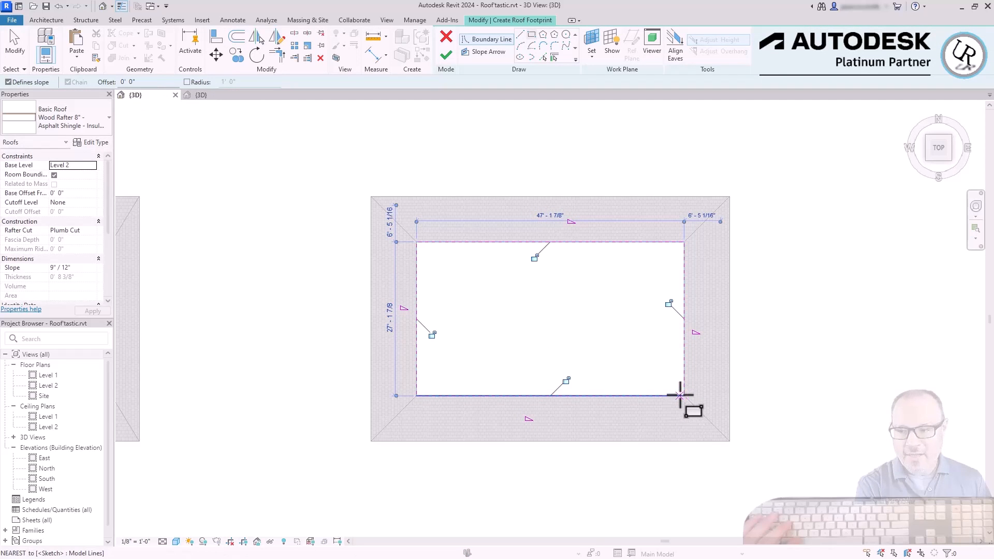
pyautogui.press('Escape')
pyautogui.press('Escape')
pyautogui.click(450, 55)
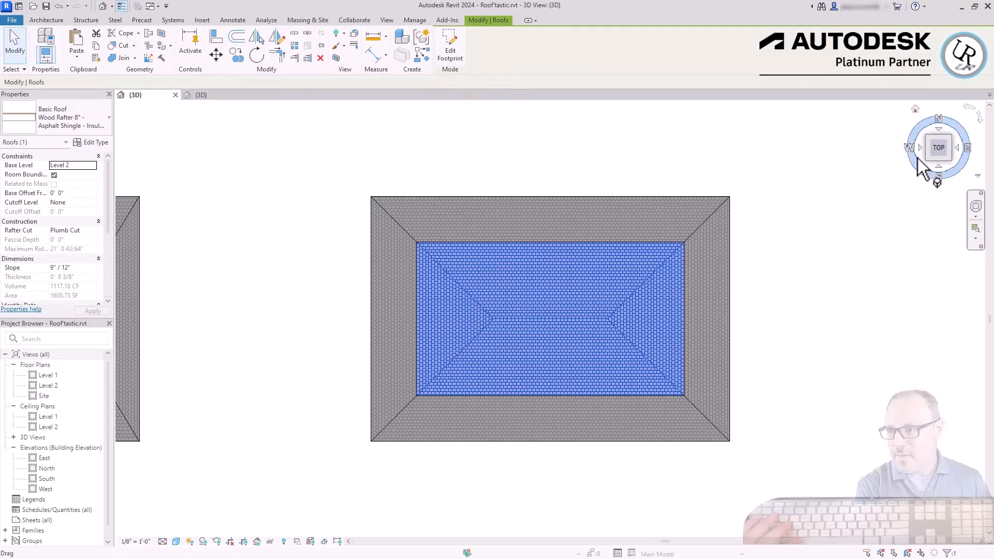
# Examine in 3D how the upper roof sits inside the opening of the lower mansard roof.
pyautogui.click(927, 161)
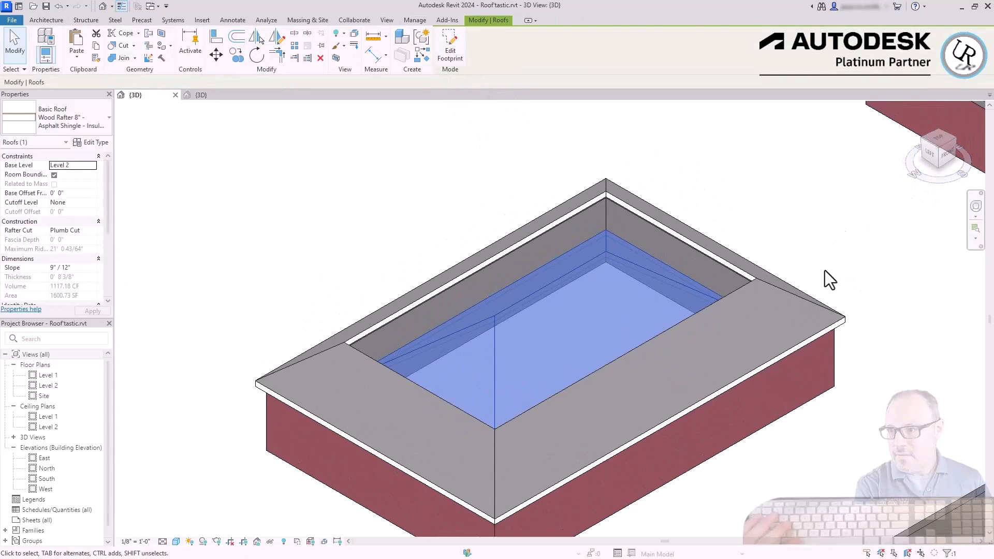
pyautogui.click(800, 254)
pyautogui.scroll(-1, 731, 248)
pyautogui.scroll(2, 731, 249)
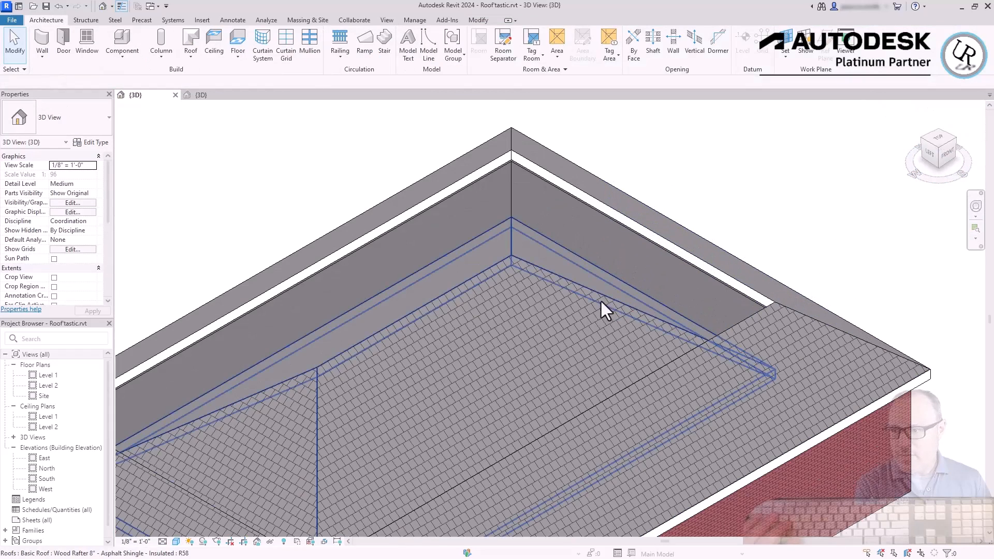
# Set the upper roof's base offset from Level 2 to 10' 0" and examine it raised above the lower roof.
pyautogui.click(600, 300)
pyautogui.scroll(-3, 735, 243)
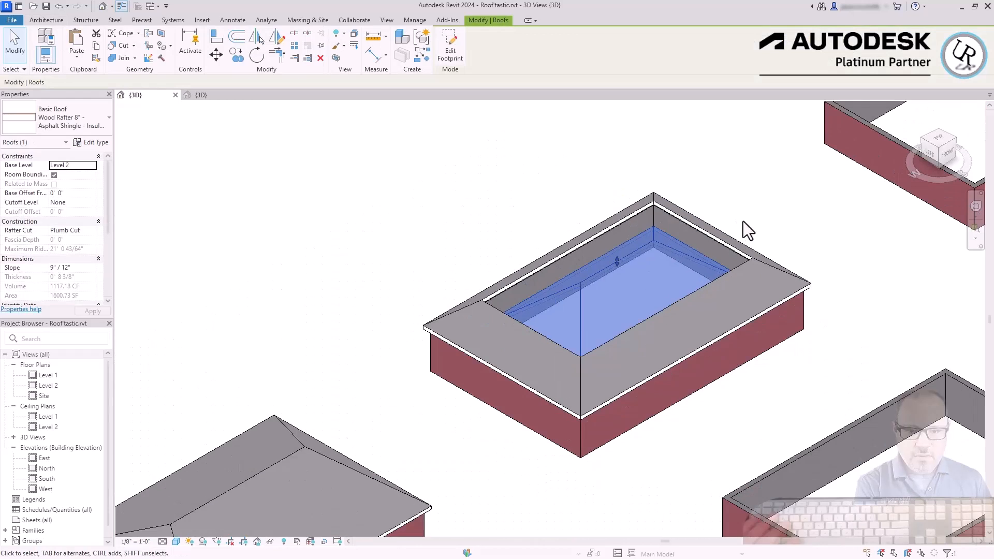
pyautogui.click(91, 194)
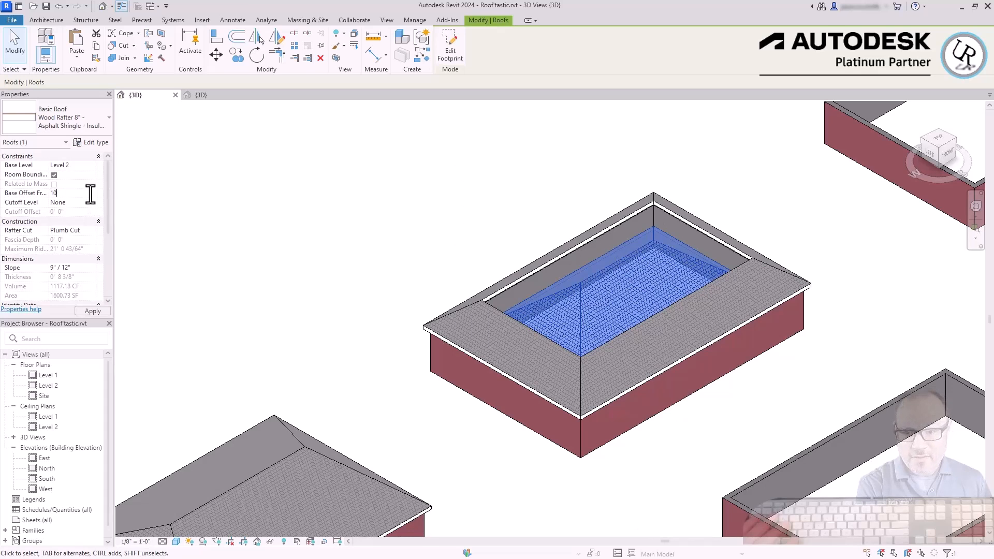
pyautogui.write('10')
pyautogui.press('Return')
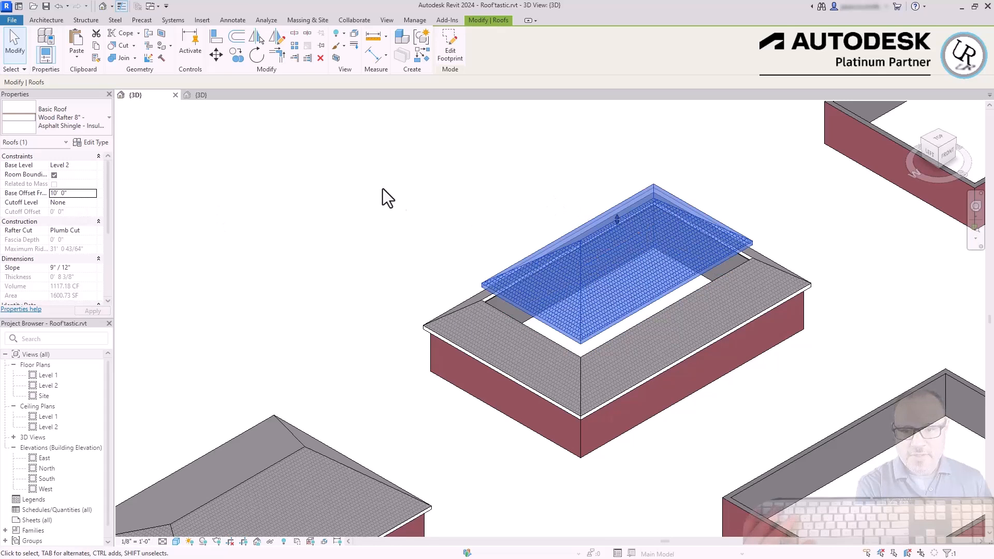
pyautogui.scroll(-2, 687, 324)
pyautogui.scroll(6, 690, 294)
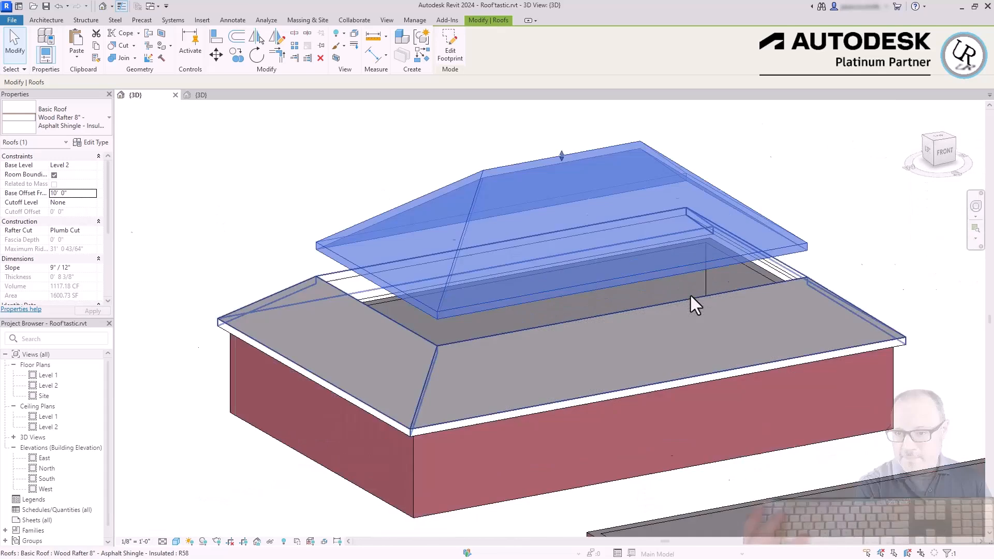
pyautogui.click(860, 120)
pyautogui.scroll(-5, 845, 254)
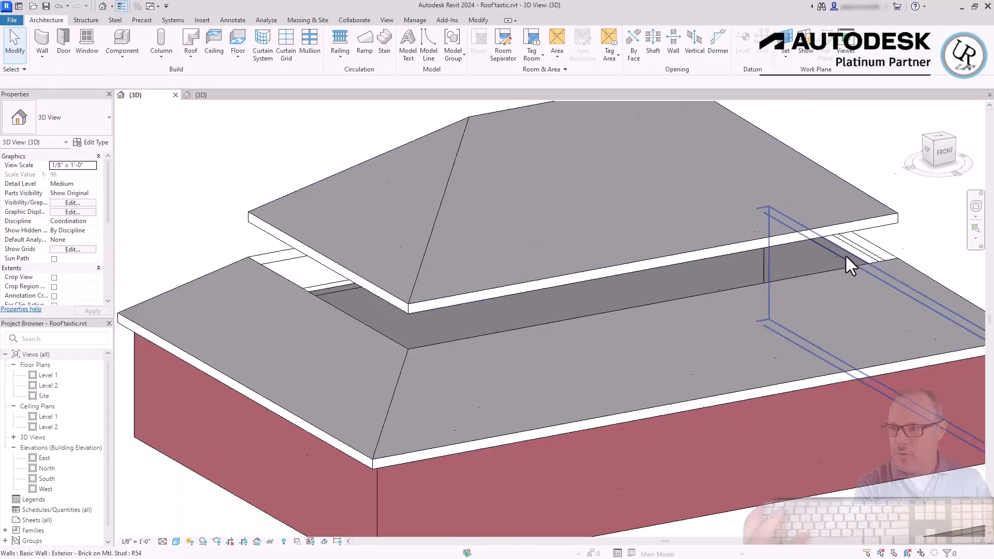
# Align the upper roof's long eave edge with the inner top edge of the lower mansard roof.
pyautogui.click(477, 20)
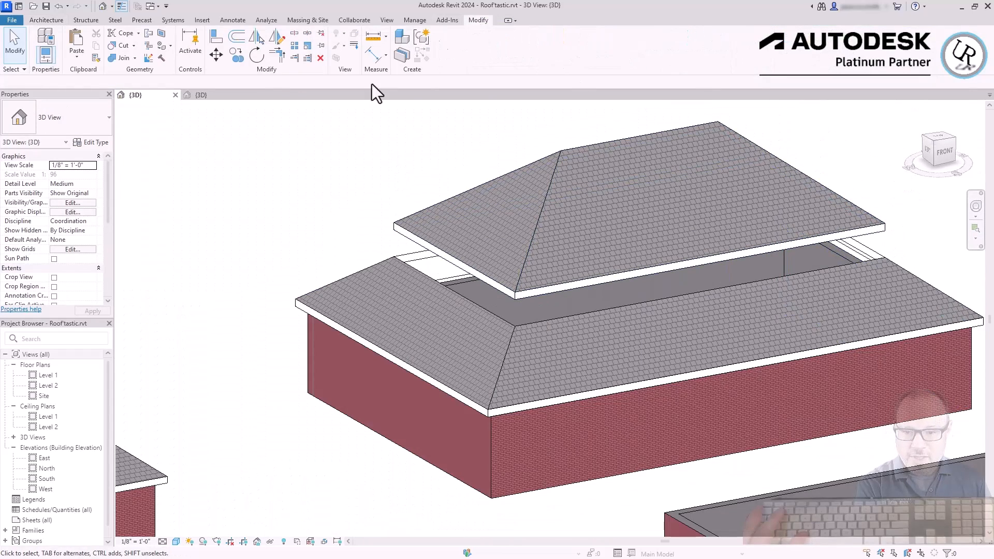
pyautogui.click(216, 38)
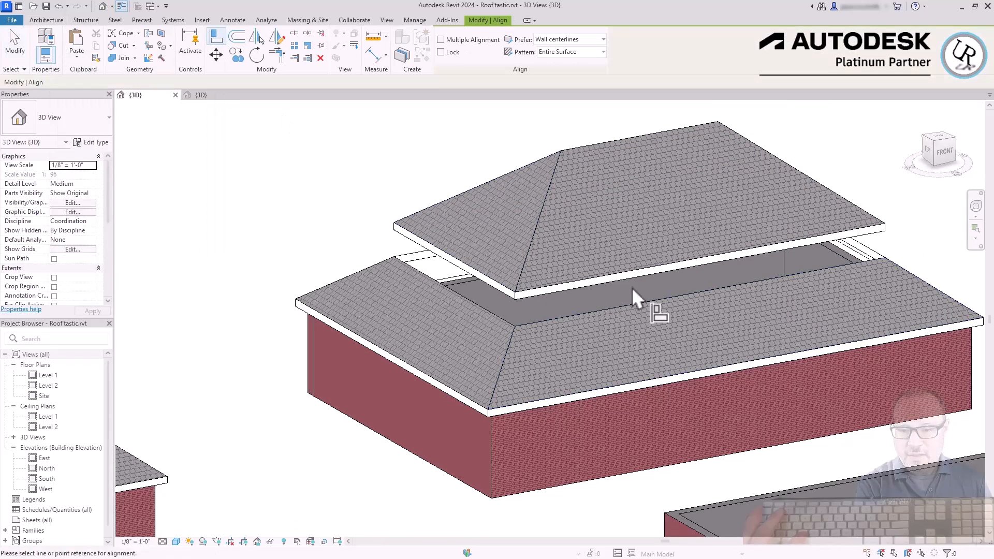
pyautogui.scroll(3, 631, 287)
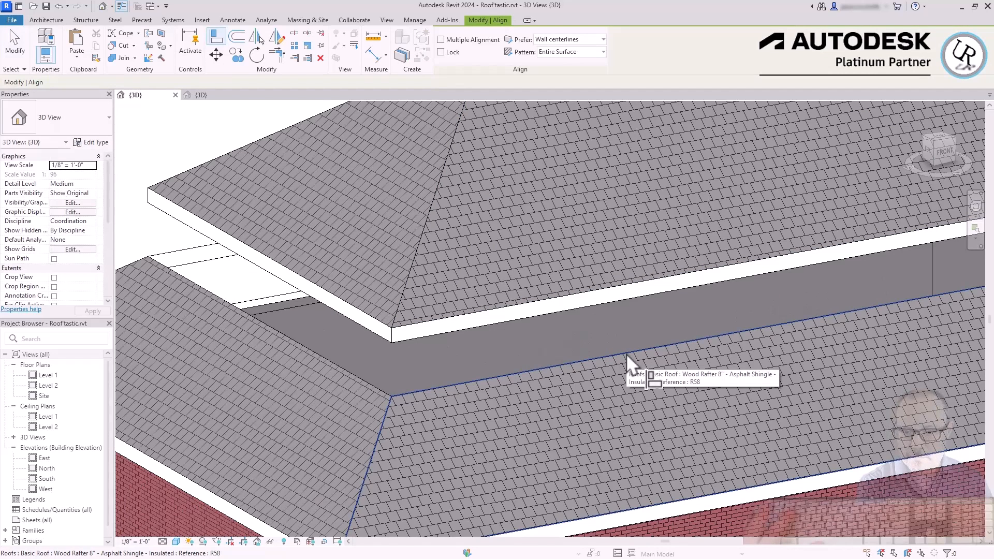
pyautogui.press('Tab')
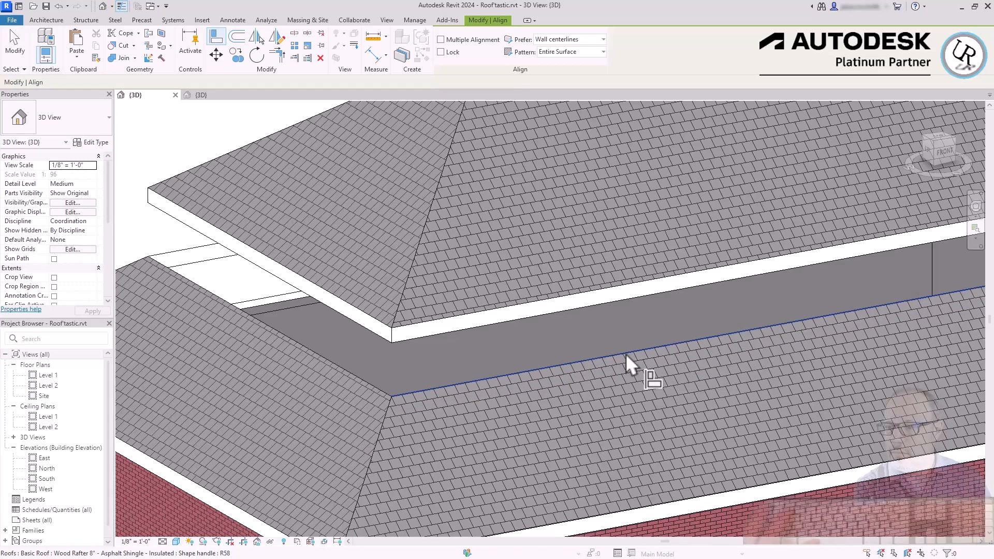
pyautogui.click(625, 353)
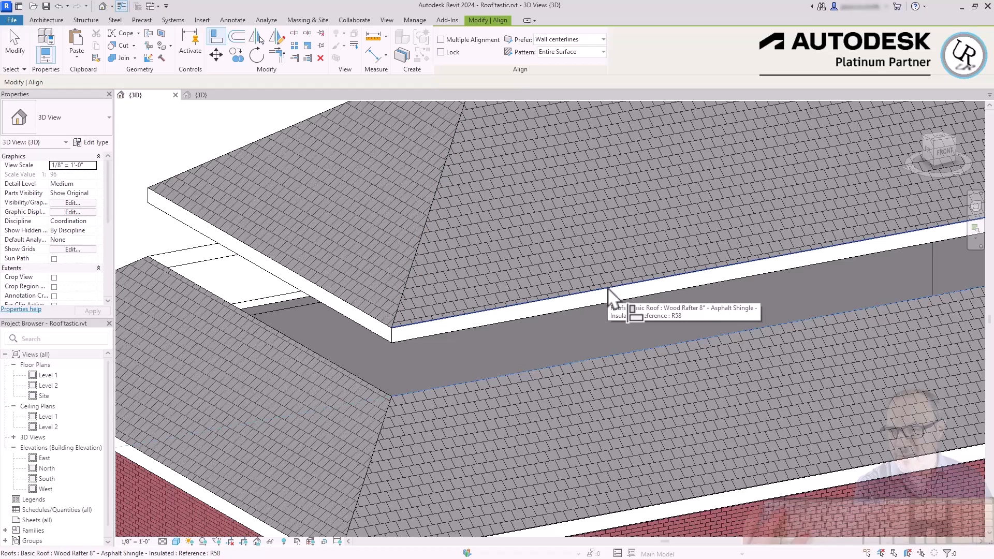
pyautogui.scroll(-5, 608, 287)
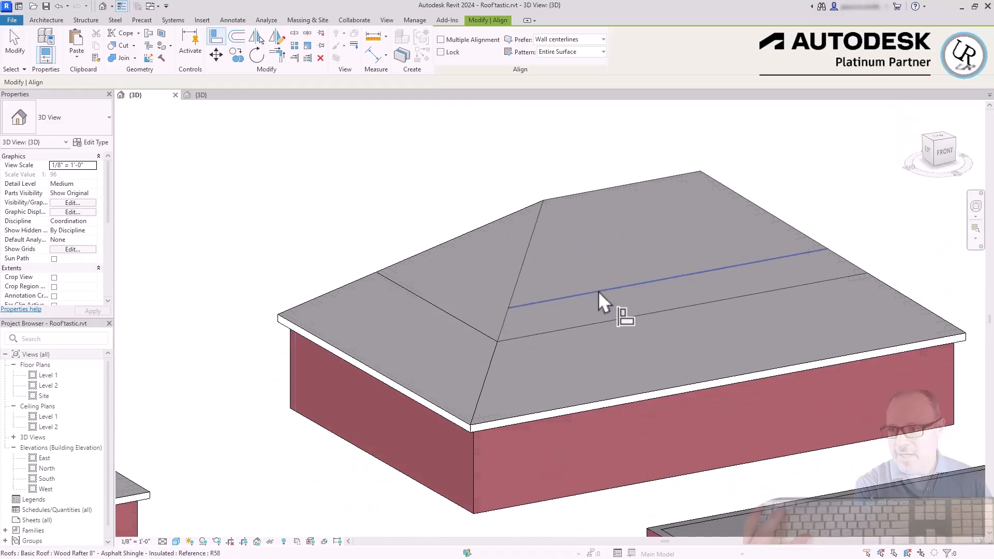
pyautogui.press('Escape')
pyautogui.press('Escape')
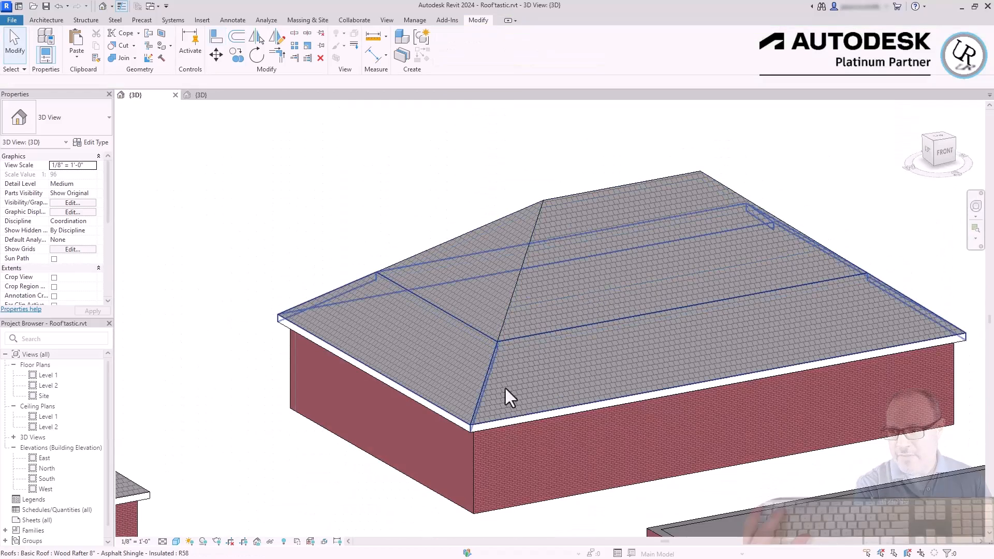
# Try steeper and flatter pitches for the upper mansard roof by moving its ridge up and down in 3D.
pyautogui.click(481, 390)
pyautogui.keyDown('shift'); pyautogui.moveTo(480, 389); pyautogui.dragTo(484, 280, button='middle'); pyautogui.keyUp('shift')
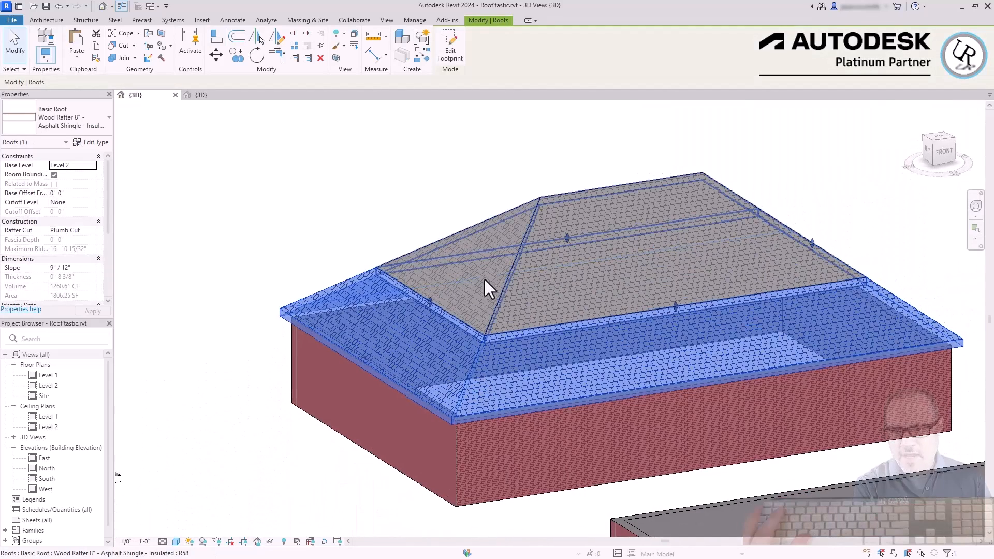
pyautogui.click(503, 291)
pyautogui.moveTo(594, 202); pyautogui.dragTo(610, 149)
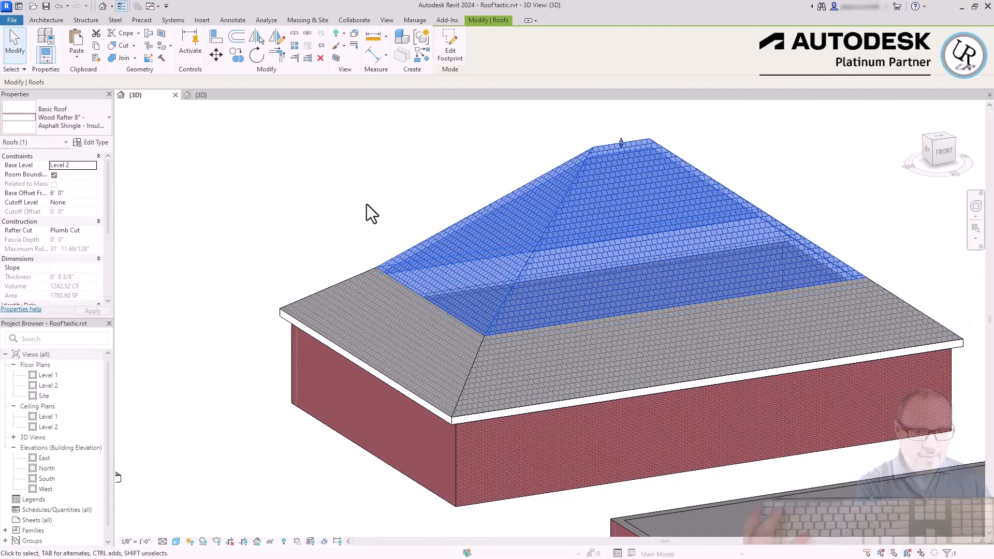
pyautogui.keyDown('shift'); pyautogui.moveTo(410, 315); pyautogui.dragTo(666, 311, button='middle'); pyautogui.keyUp('shift')
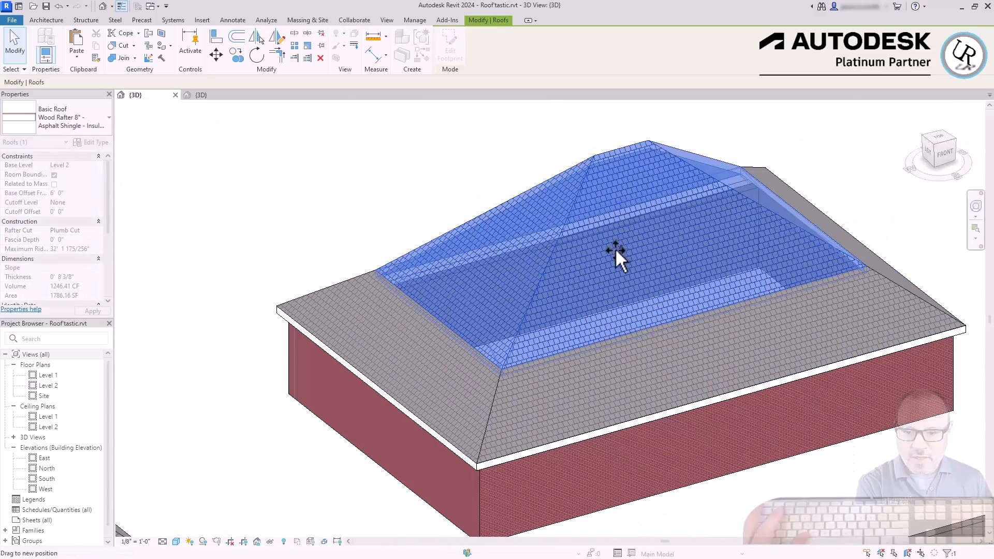
pyautogui.scroll(-3, 570, 310)
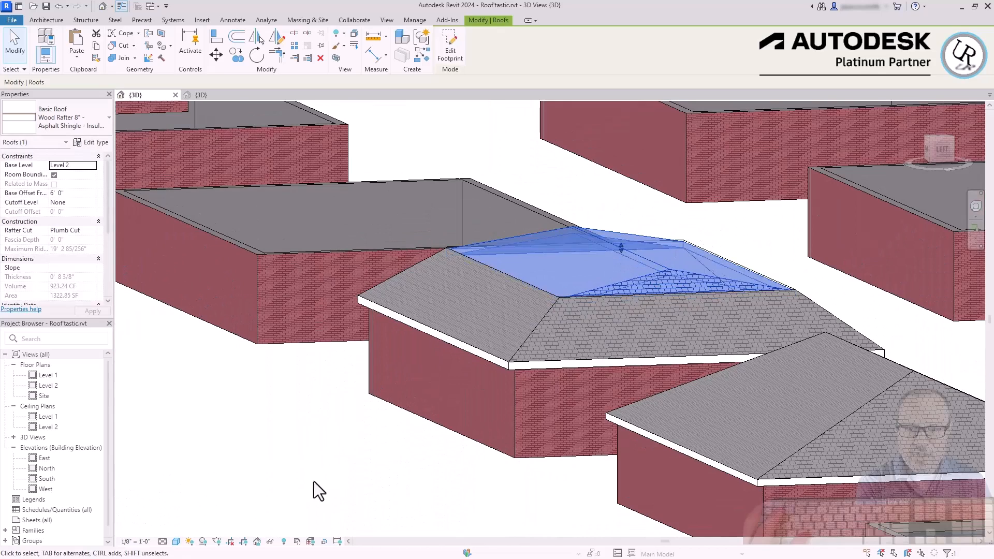
pyautogui.press('Escape')
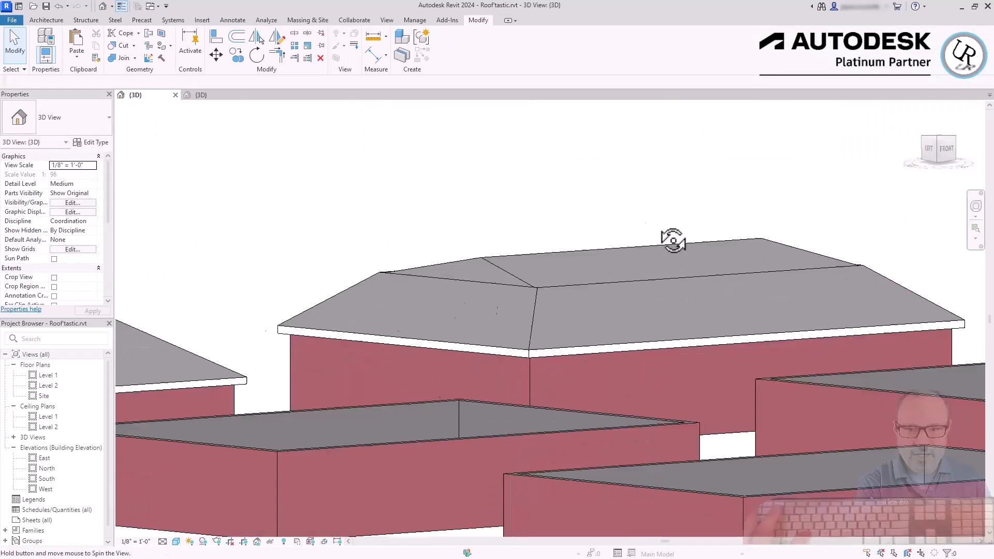
# Raise the upper roof's ridge to steepen its slope and inspect the profile from the front.
pyautogui.click(626, 253)
pyautogui.moveTo(615, 235); pyautogui.dragTo(621, 203)
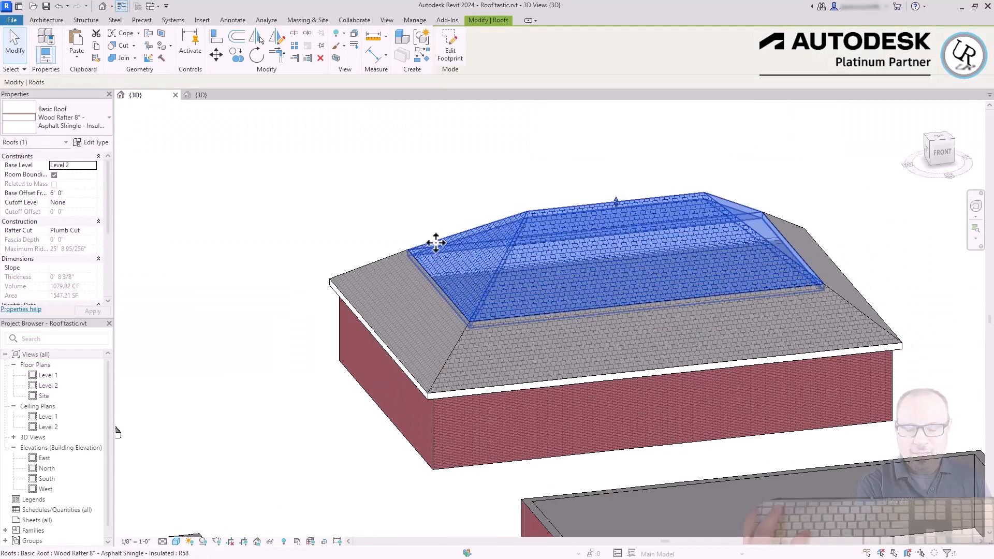
pyautogui.click(356, 197)
pyautogui.keyDown('shift'); pyautogui.moveTo(688, 221); pyautogui.dragTo(626, 338, button='middle'); pyautogui.keyUp('shift')
pyautogui.scroll(2, 626, 331)
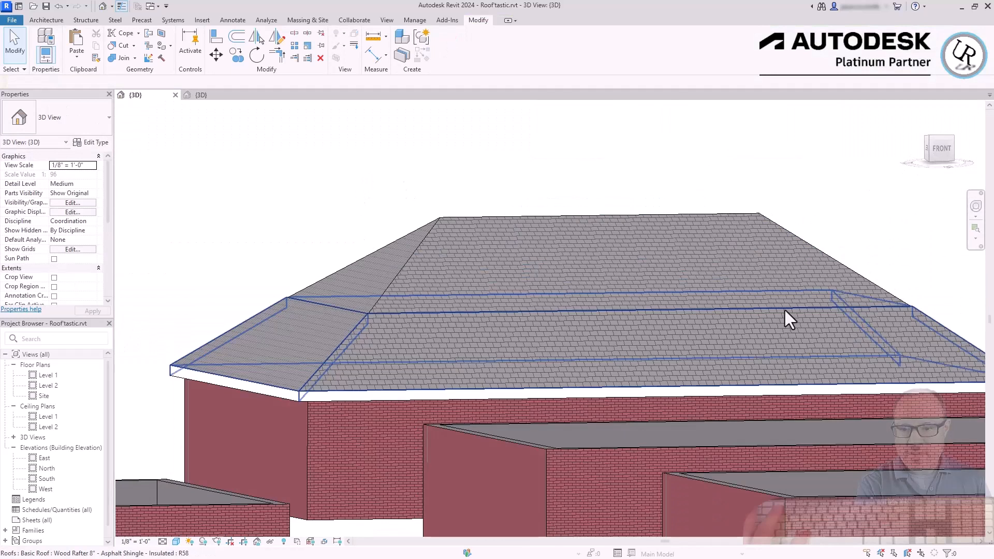
pyautogui.scroll(-3, 383, 252)
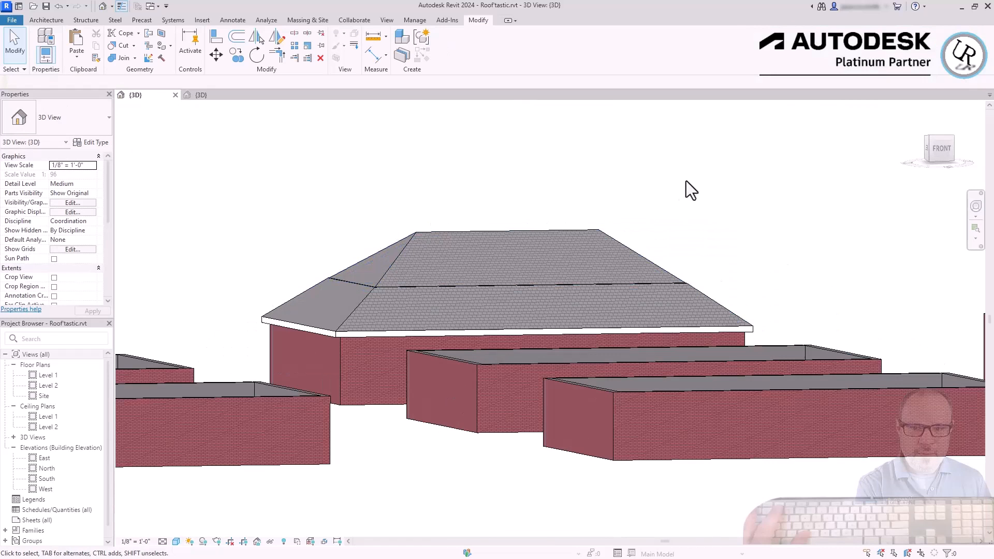
# Lower the upper roof's ridge for a shallower pitch than the lower roof and view the mansard roof from above.
pyautogui.click(665, 269)
pyautogui.scroll(-3, 668, 285)
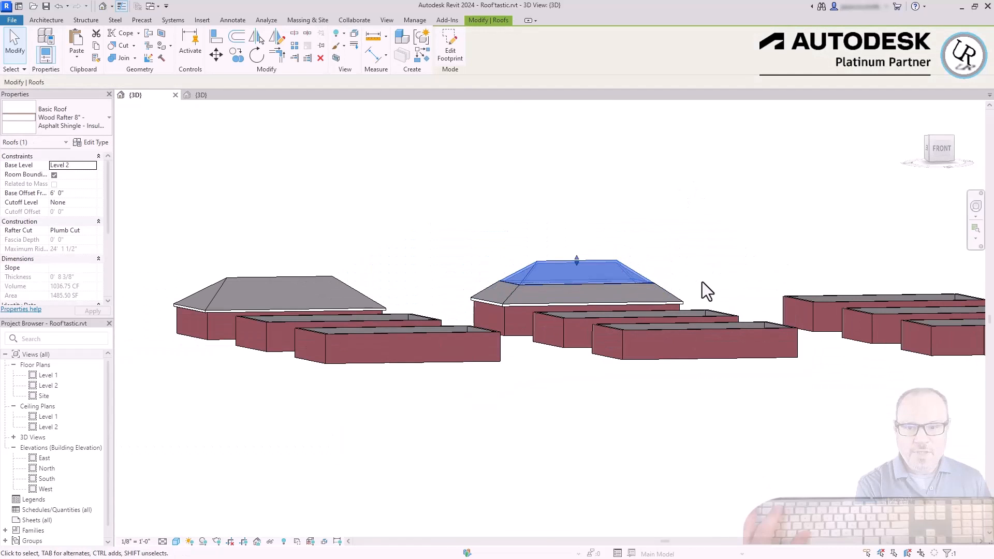
pyautogui.scroll(3, 577, 256)
pyautogui.moveTo(575, 277); pyautogui.dragTo(571, 294)
pyautogui.click(402, 263)
pyautogui.scroll(-3, 501, 290)
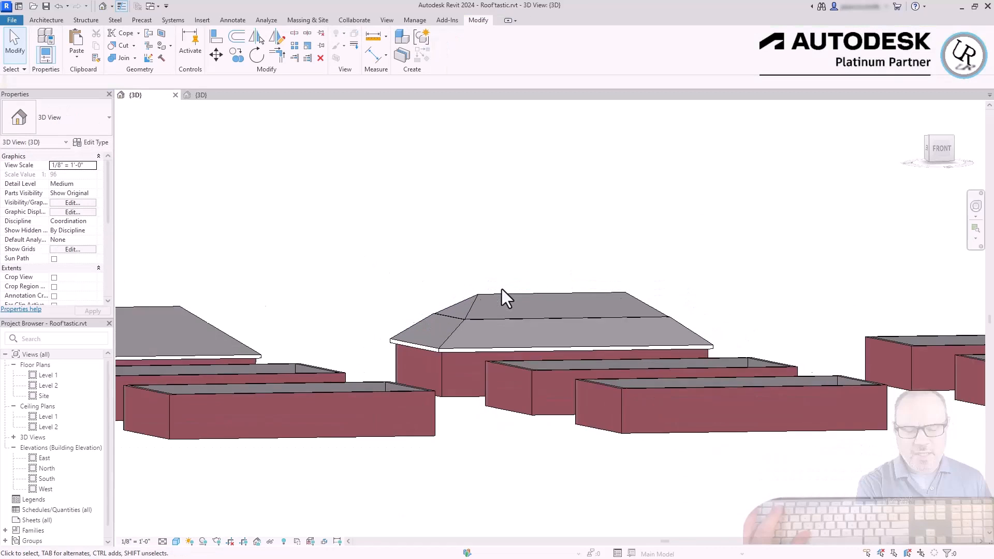
pyautogui.keyDown('shift'); pyautogui.moveTo(797, 298); pyautogui.dragTo(832, 466, button='middle'); pyautogui.keyUp('shift')
pyautogui.click(549, 287)
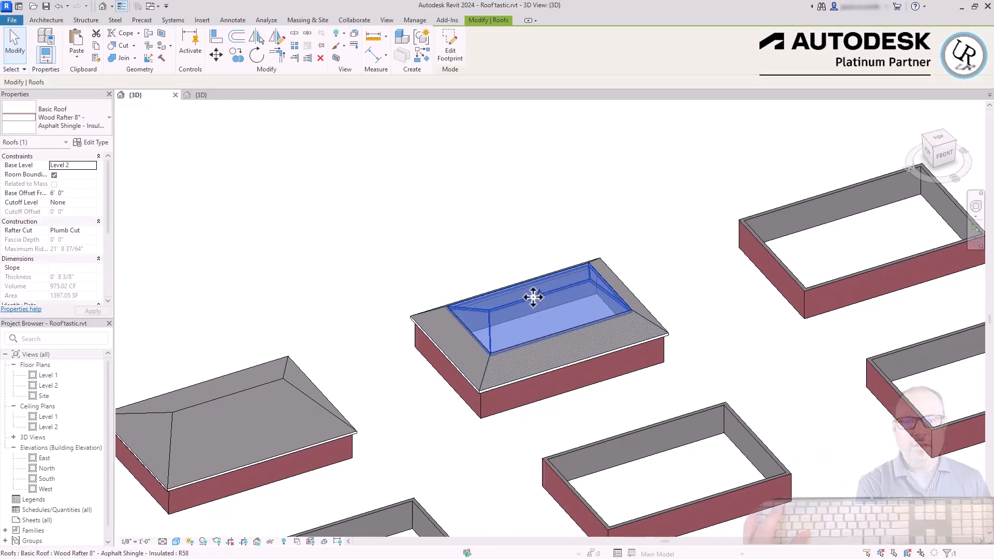
pyautogui.keyDown('shift'); pyautogui.moveTo(533, 289); pyautogui.dragTo(443, 289, button='middle'); pyautogui.keyUp('shift')
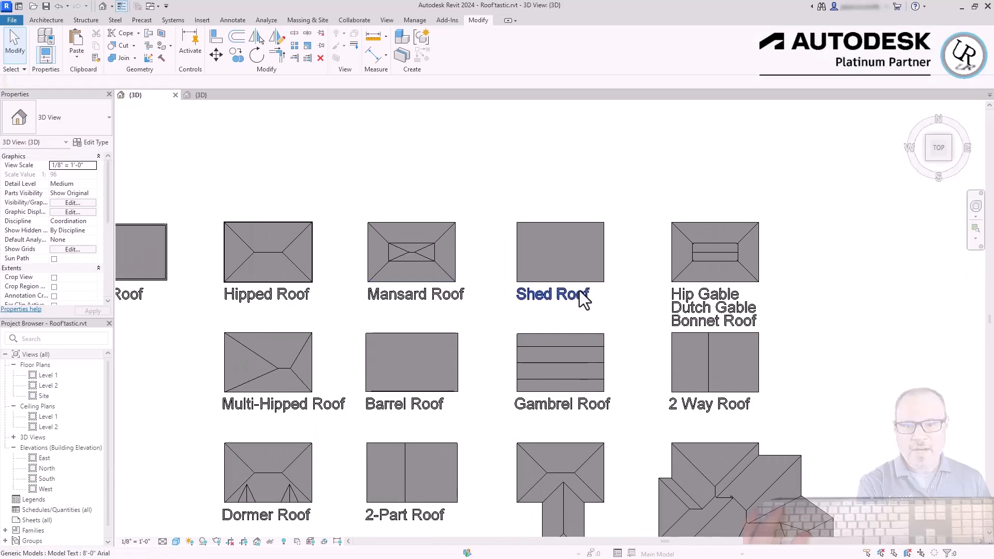
# Examine the finished Shed Roof example among the labelled roof samples in 3D and from above.
pyautogui.click(539, 283)
pyautogui.keyDown('shift'); pyautogui.moveTo(721, 451); pyautogui.dragTo(660, 171, button='middle'); pyautogui.keyUp('shift')
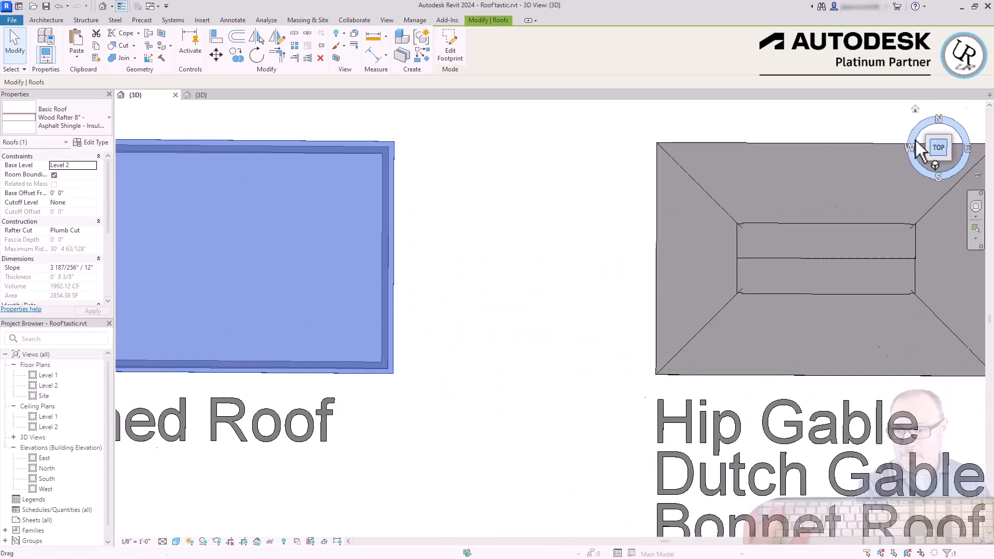
pyautogui.scroll(-3, 204, 378)
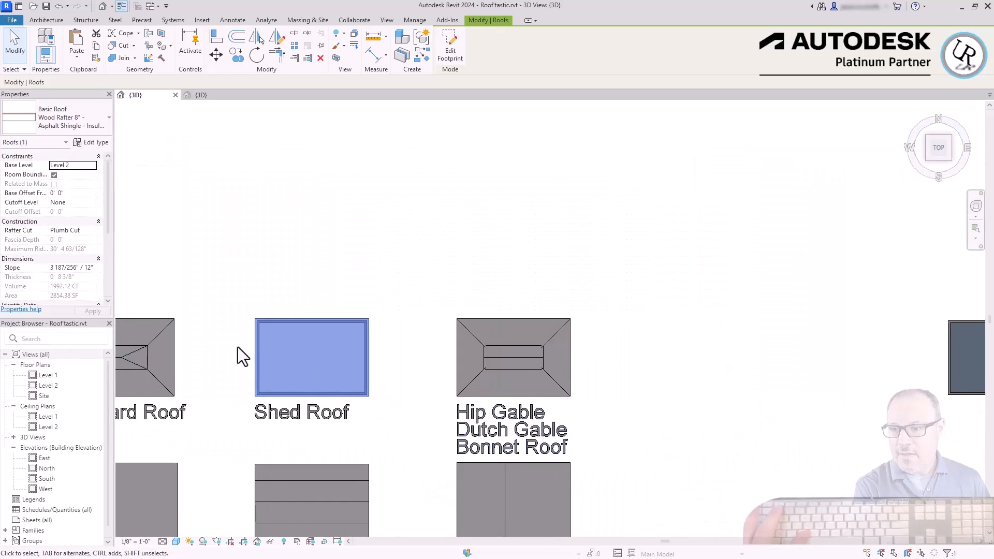
pyautogui.scroll(-3, 263, 292)
# Start a footprint roof on Level 2 and sketch a rectangle with 1' 0" offset around the empty wall outline beside the mansard roof.
pyautogui.scroll(5, 707, 328)
pyautogui.doubleClick(689, 311)
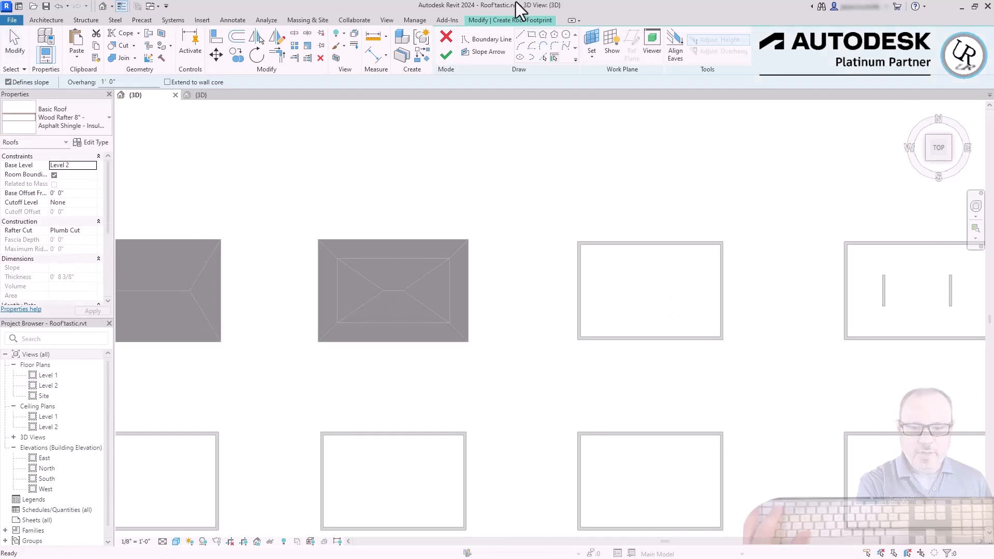
pyautogui.click(536, 37)
pyautogui.click(147, 81)
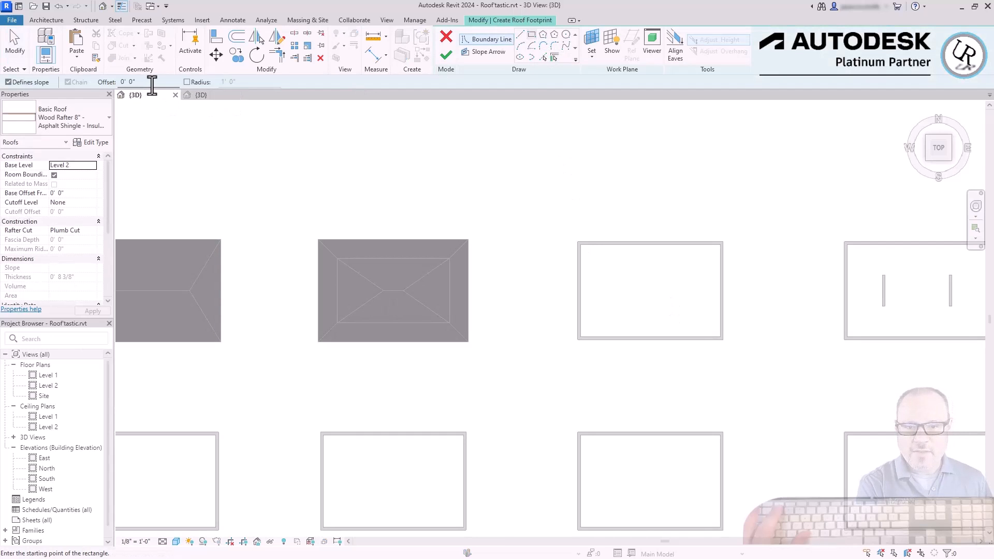
pyautogui.write('1')
pyautogui.scroll(4, 748, 300)
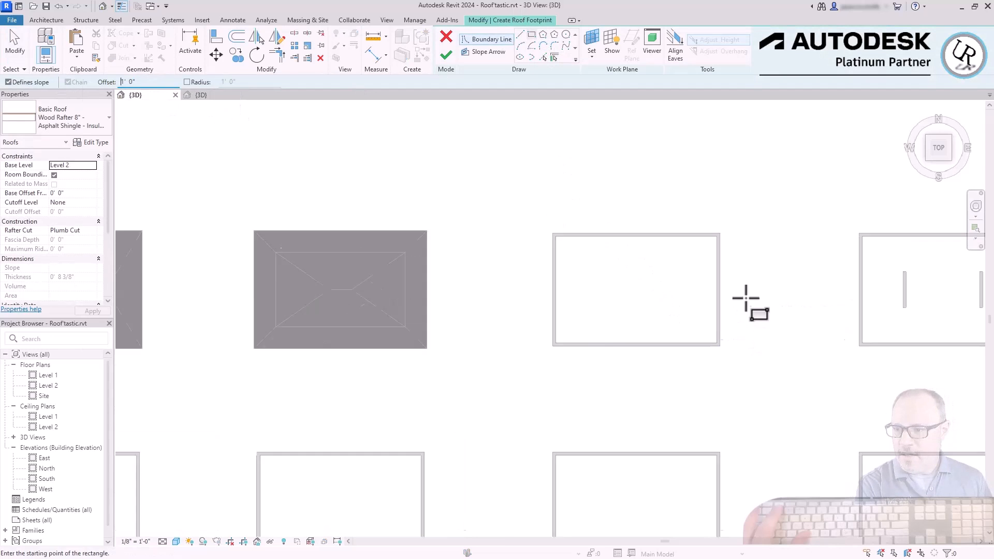
pyautogui.click(626, 358)
pyautogui.scroll(-4, 626, 358)
pyautogui.press('Escape')
pyautogui.press('Escape')
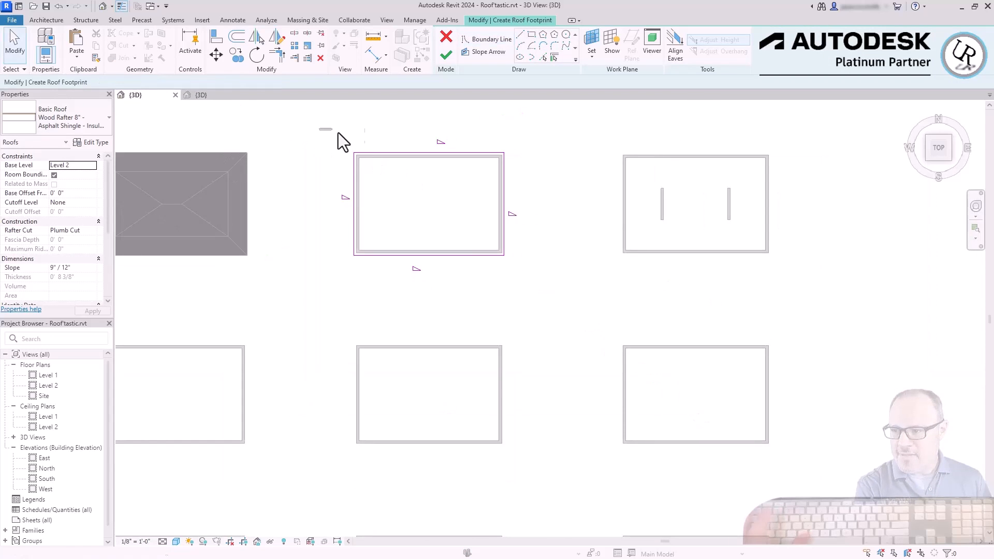
# Turn off slope definition for all four boundary lines of the new roof sketch.
pyautogui.moveTo(322, 129); pyautogui.dragTo(554, 297)
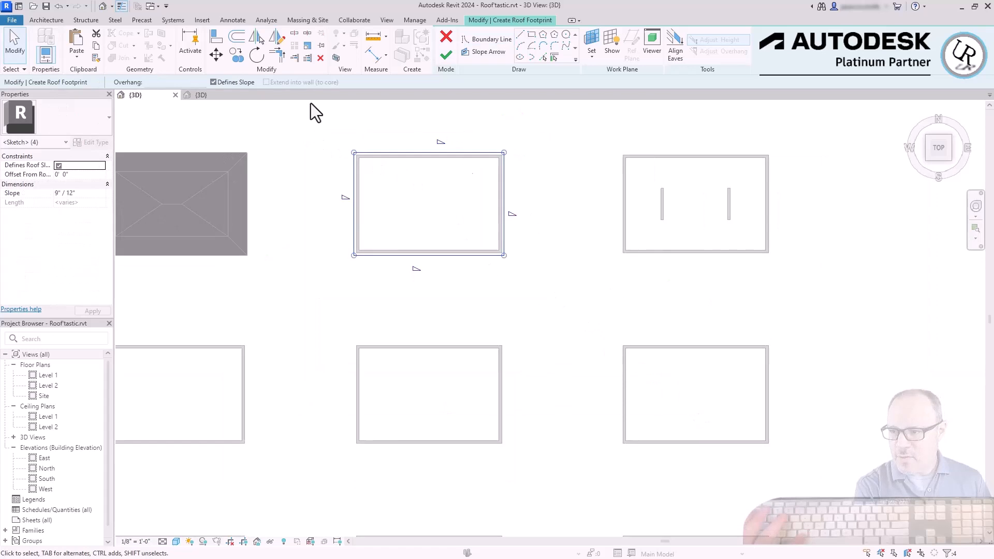
pyautogui.click(214, 82)
pyautogui.press('Escape')
# Make only the east boundary line of the roof sketch slope-defining, with a slope of 2" / 12".
pyautogui.scroll(3, 309, 178)
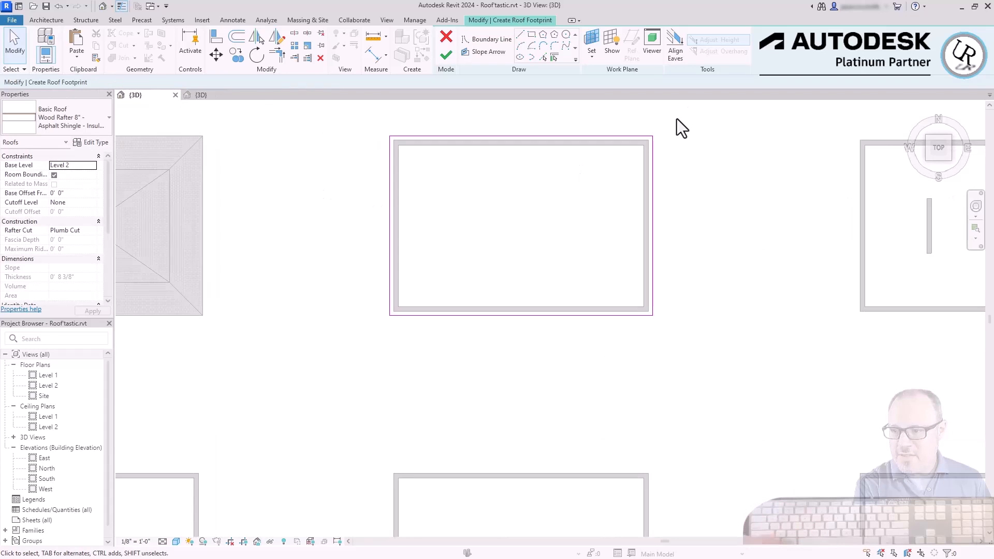
pyautogui.scroll(1, 676, 119)
pyautogui.click(650, 217)
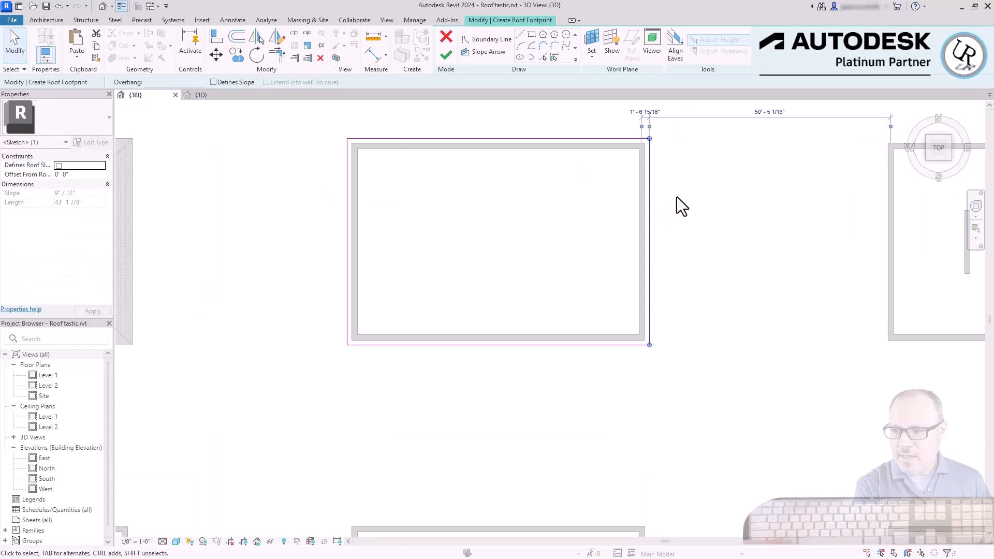
pyautogui.click(214, 82)
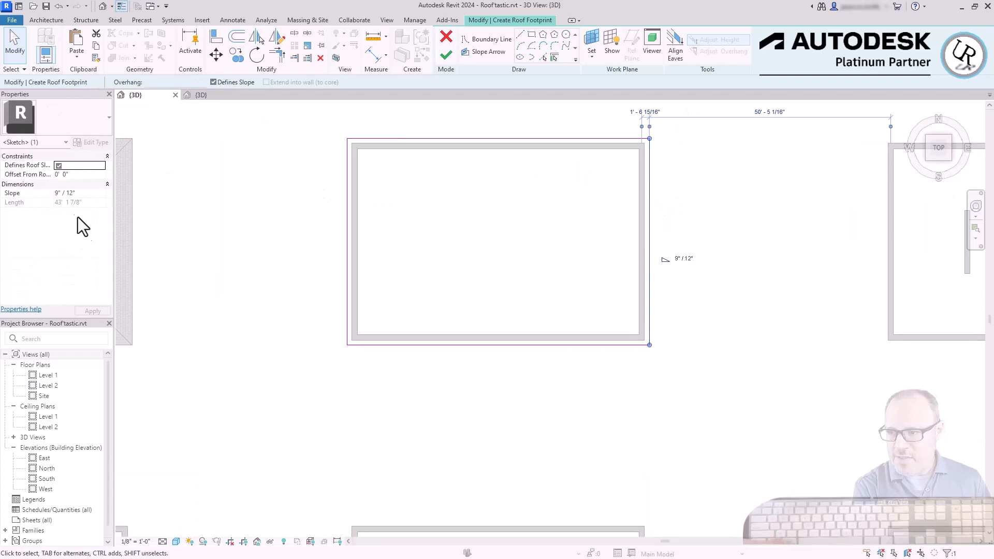
pyautogui.click(78, 193)
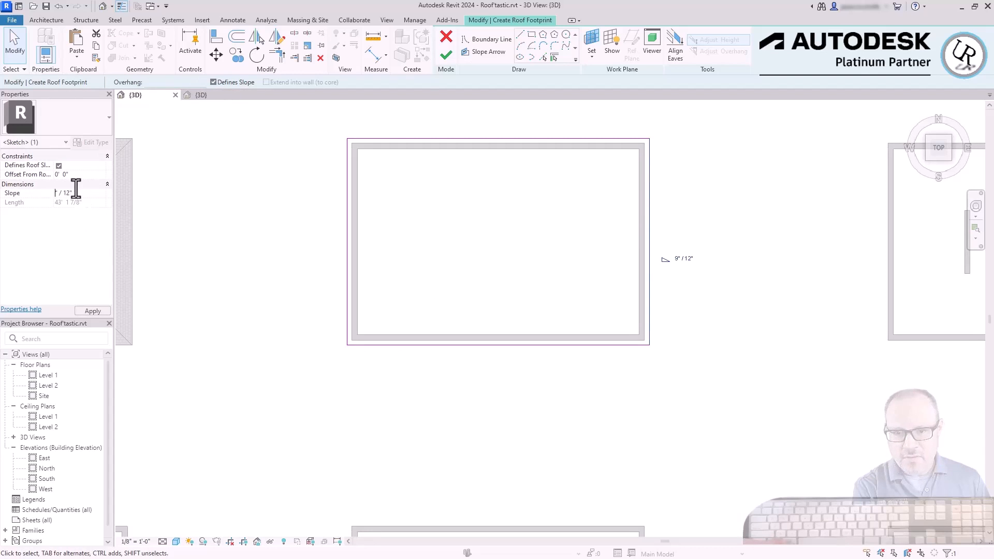
pyautogui.press('Return')
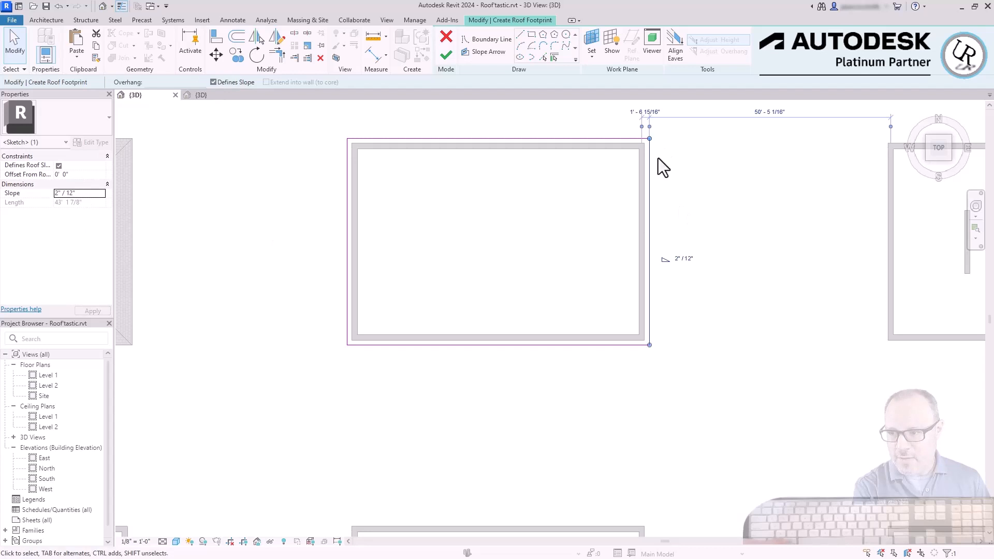
# Finish the footprint to generate the shed roof and view it in 3D from the back.
pyautogui.click(446, 54)
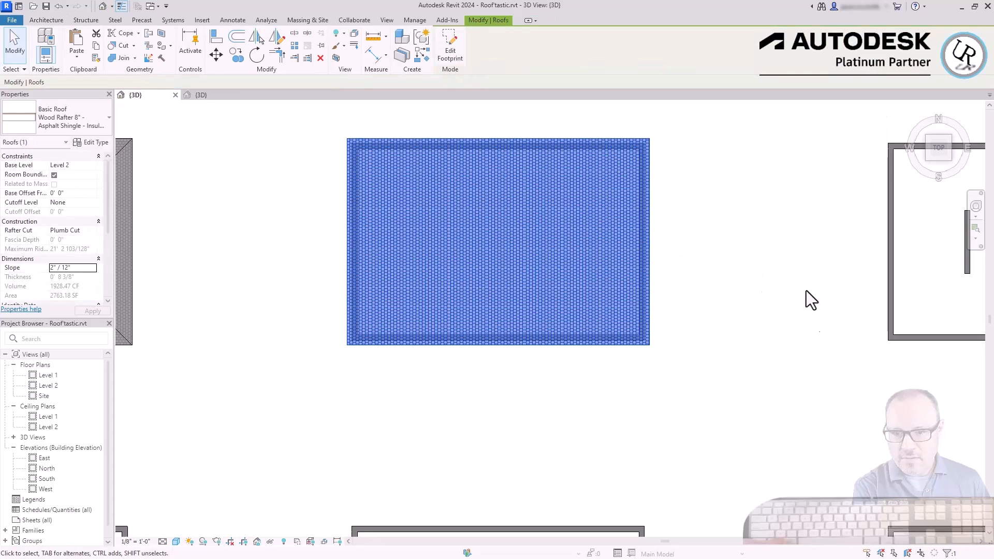
pyautogui.click(928, 162)
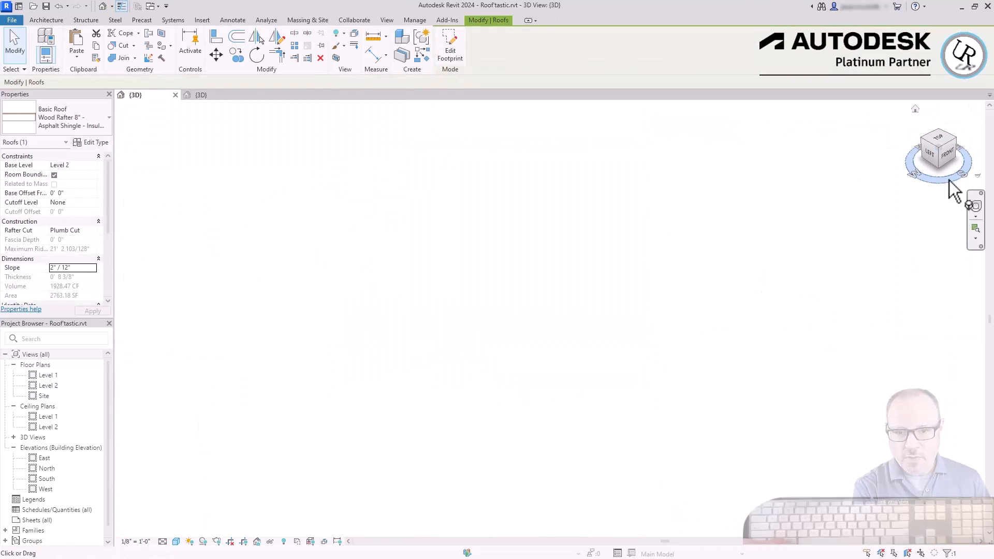
pyautogui.click(631, 454)
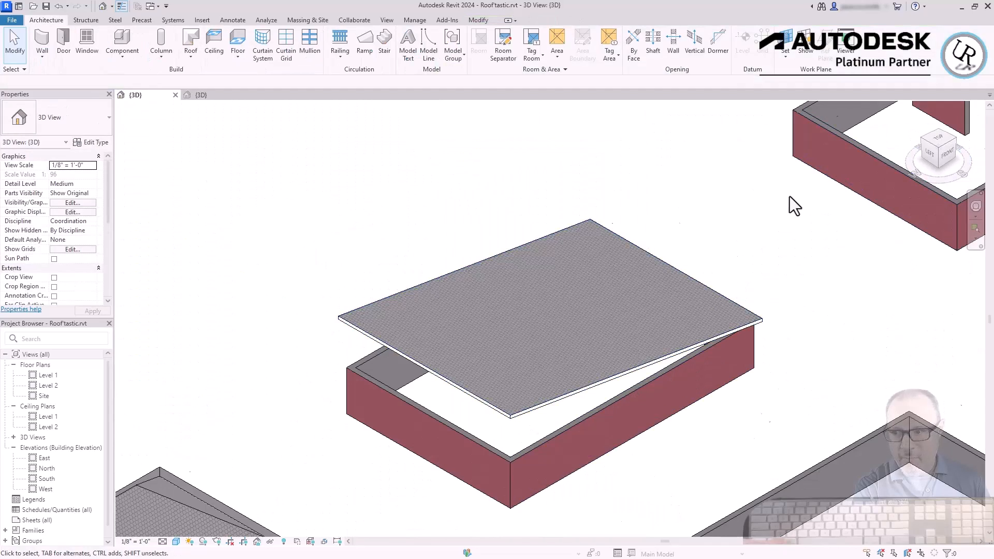
pyautogui.scroll(-3, 788, 204)
pyautogui.keyDown('shift'); pyautogui.moveTo(533, 300); pyautogui.dragTo(797, 305, button='middle'); pyautogui.keyUp('shift')
pyautogui.scroll(4, 700, 274)
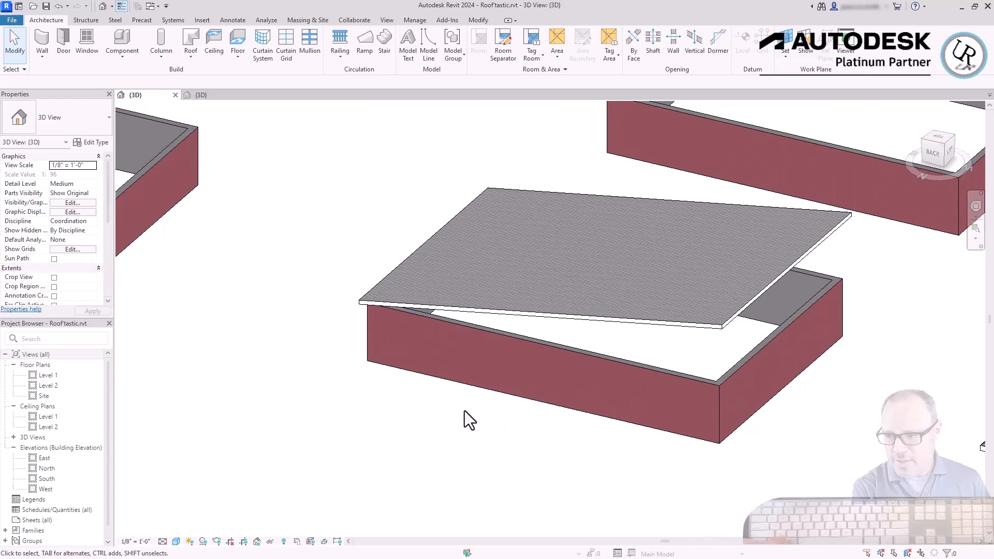
# Try stretching the back wall's top up through the shed roof, and undo the change.
pyautogui.click(662, 376)
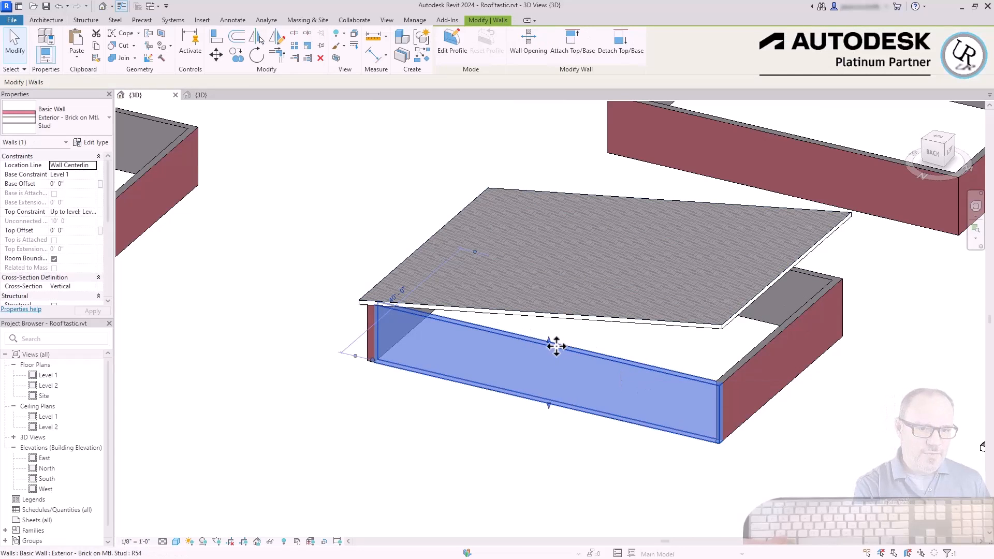
pyautogui.moveTo(550, 345); pyautogui.dragTo(548, 222)
pyautogui.click(297, 450)
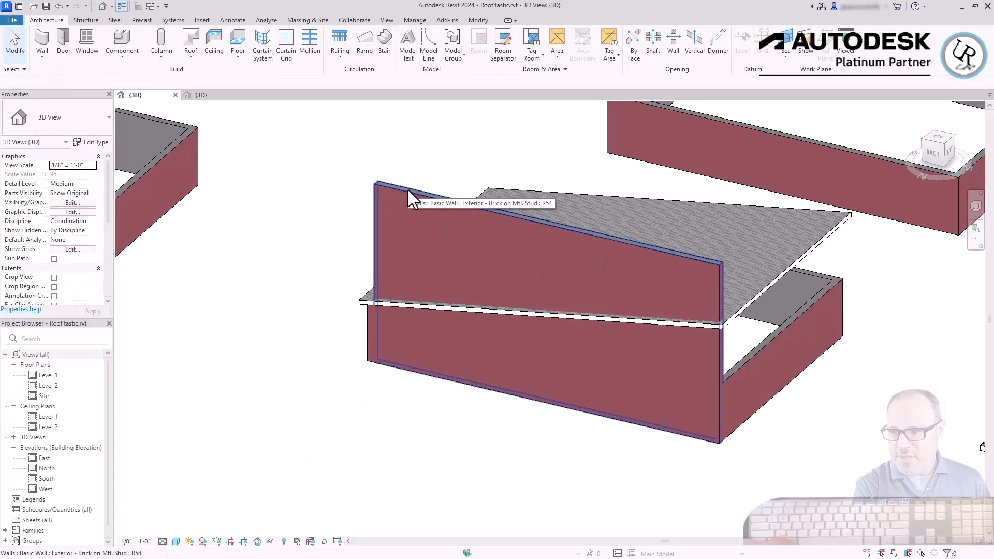
pyautogui.hotkey('ctrl', 'z')
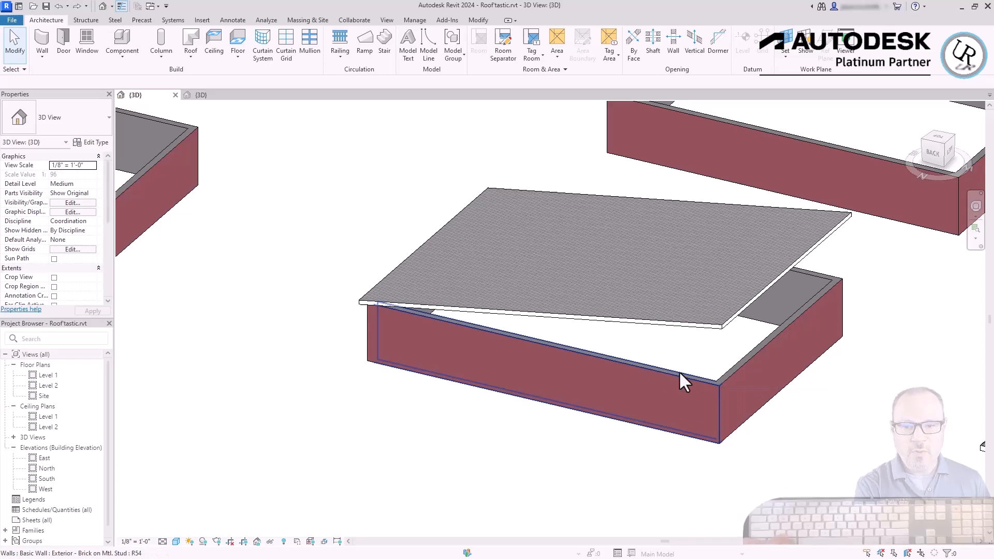
# Attach the top of the back wall to the underside of the shed roof.
pyautogui.click(679, 373)
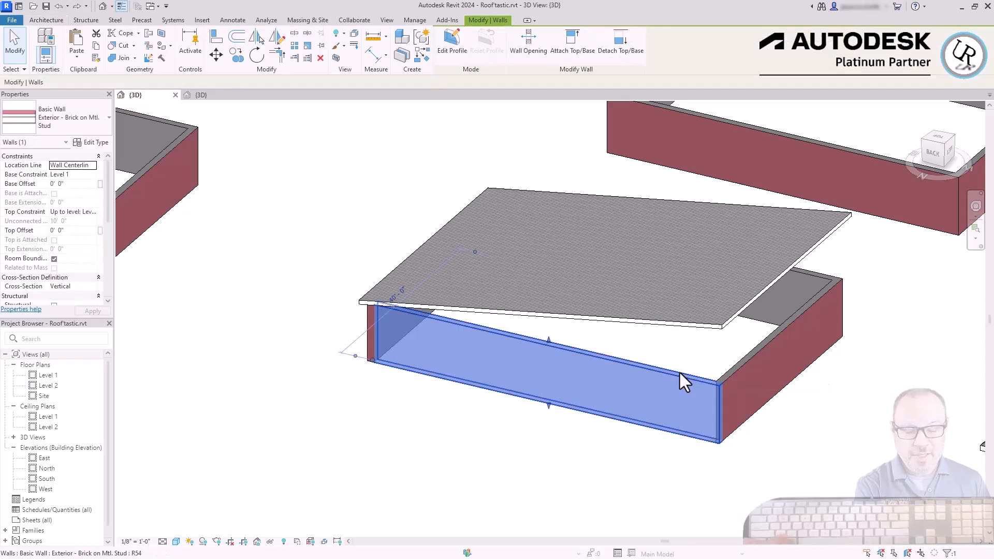
pyautogui.click(571, 48)
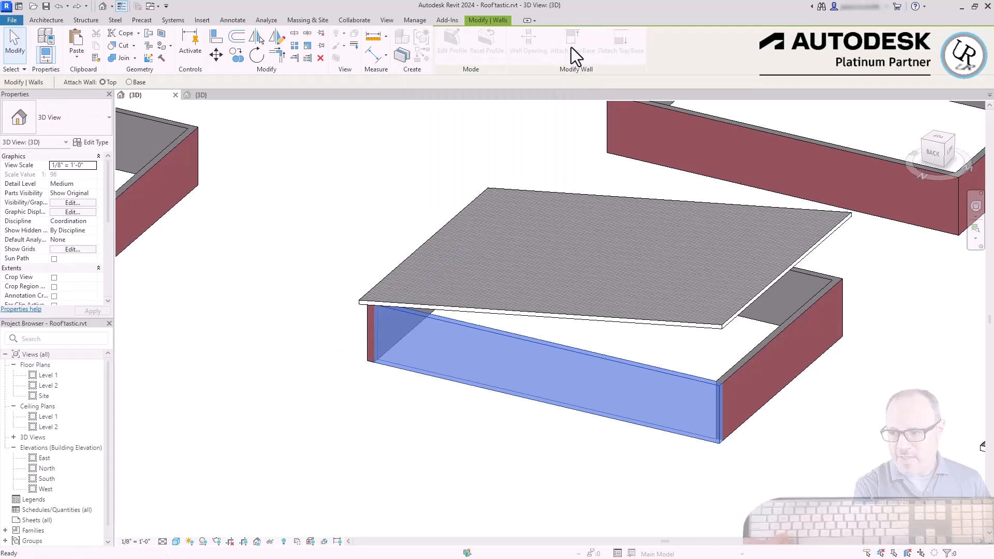
pyautogui.click(597, 324)
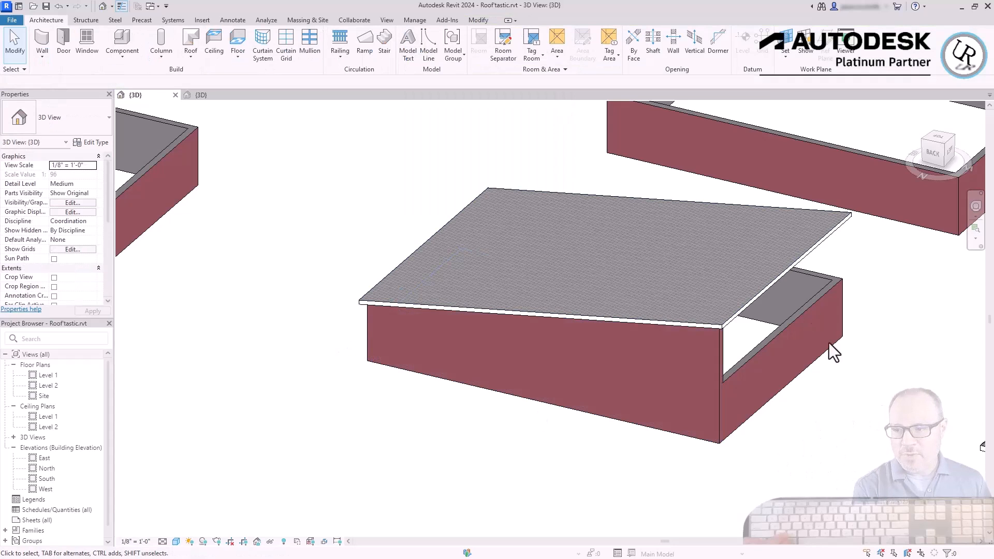
# Attach the tops of the front wall and the high-side end wall to the shed roof.
pyautogui.click(798, 277)
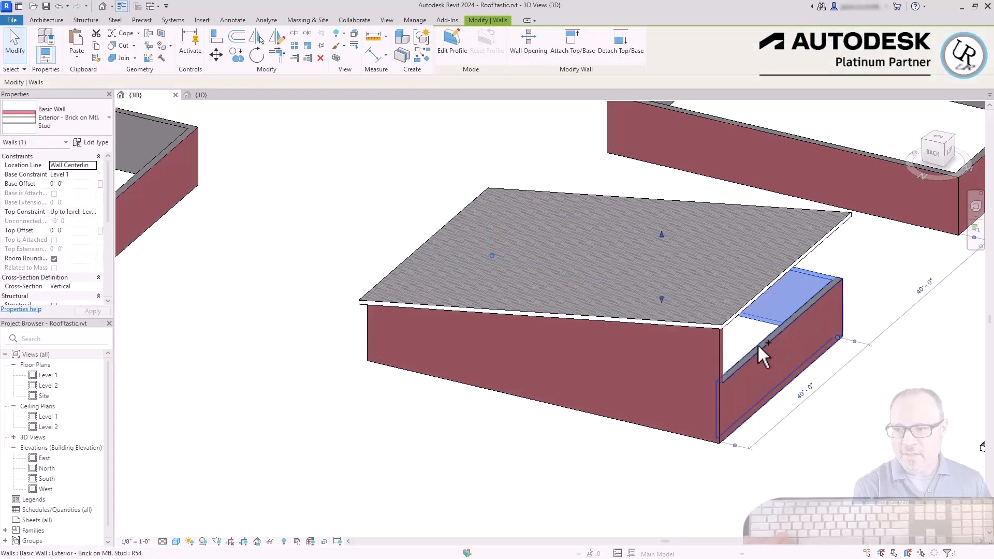
pyautogui.keyDown('ctrl'); pyautogui.click(757, 344); pyautogui.keyUp('ctrl')
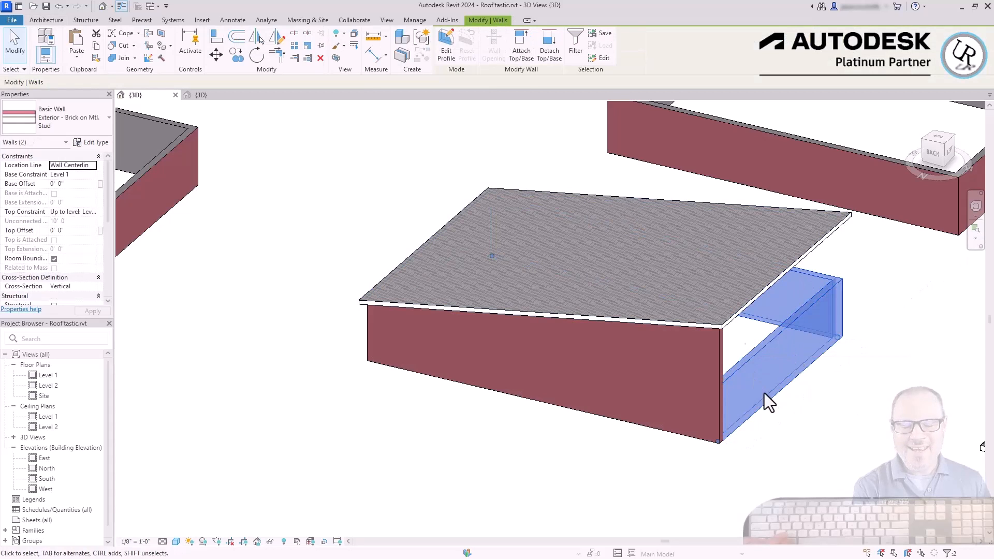
pyautogui.click(521, 49)
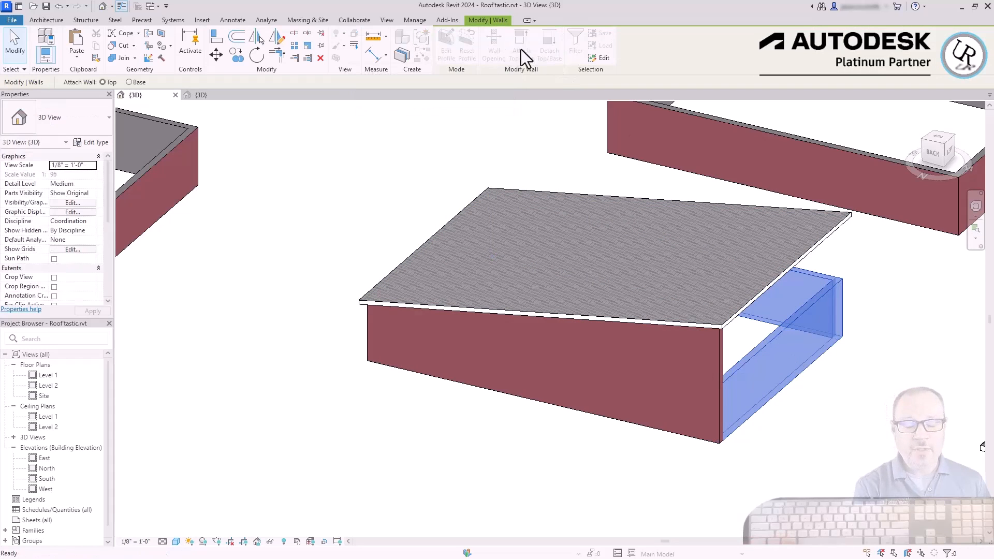
pyautogui.click(755, 300)
pyautogui.click(822, 450)
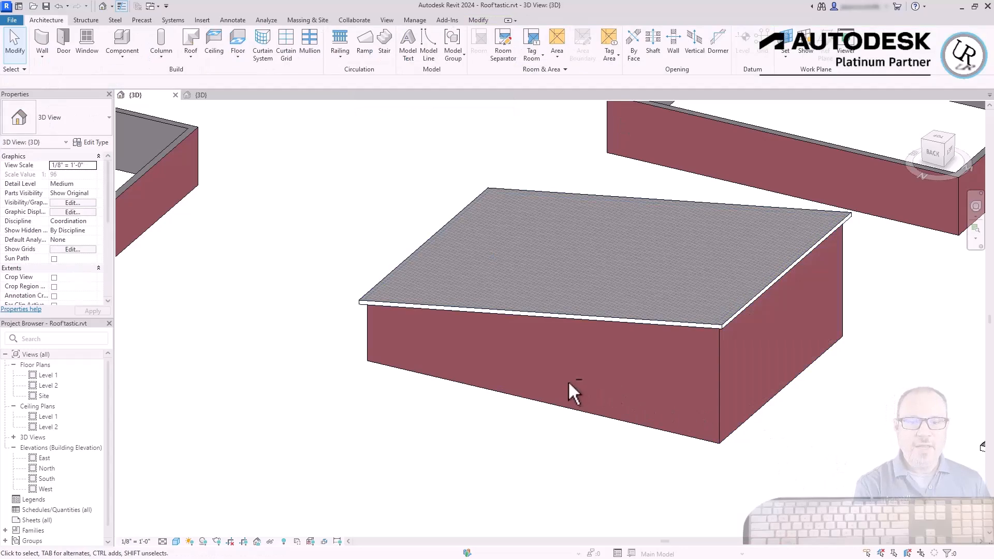
# Raise the shed roof's high edge with its shape handle to a slope of about 3 45/64" / 12".
pyautogui.keyDown('shift'); pyautogui.moveTo(570, 393); pyautogui.dragTo(828, 393, button='middle'); pyautogui.keyUp('shift')
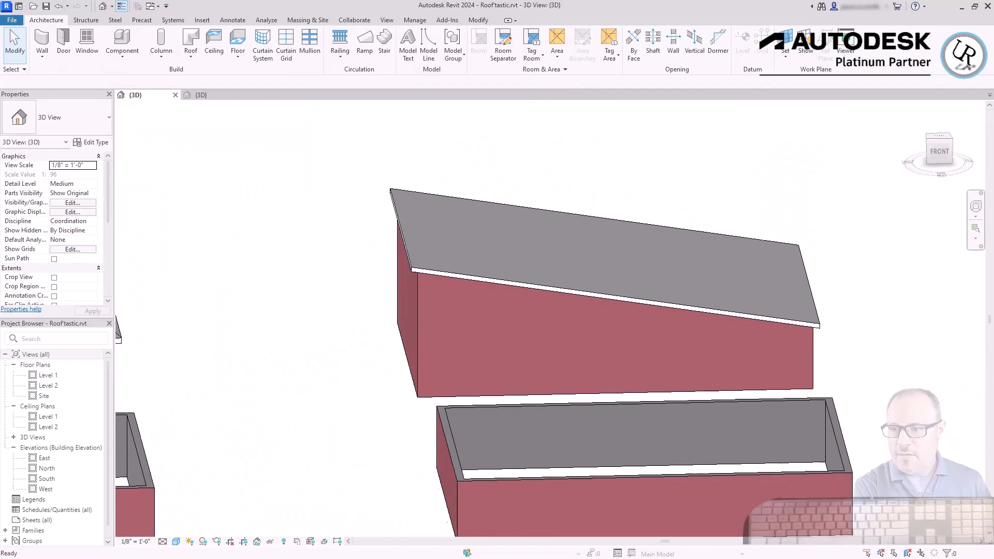
pyautogui.click(458, 270)
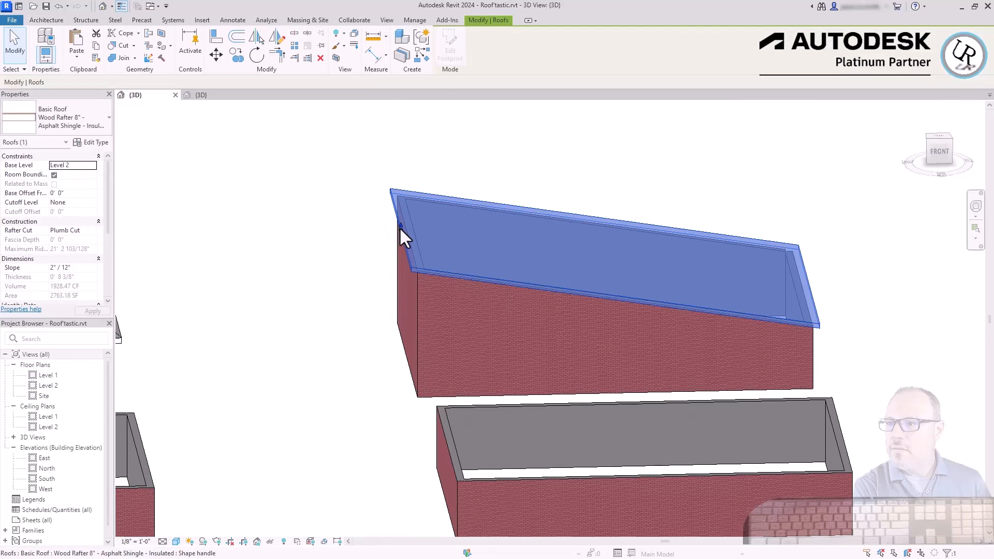
pyautogui.moveTo(399, 227); pyautogui.dragTo(395, 93)
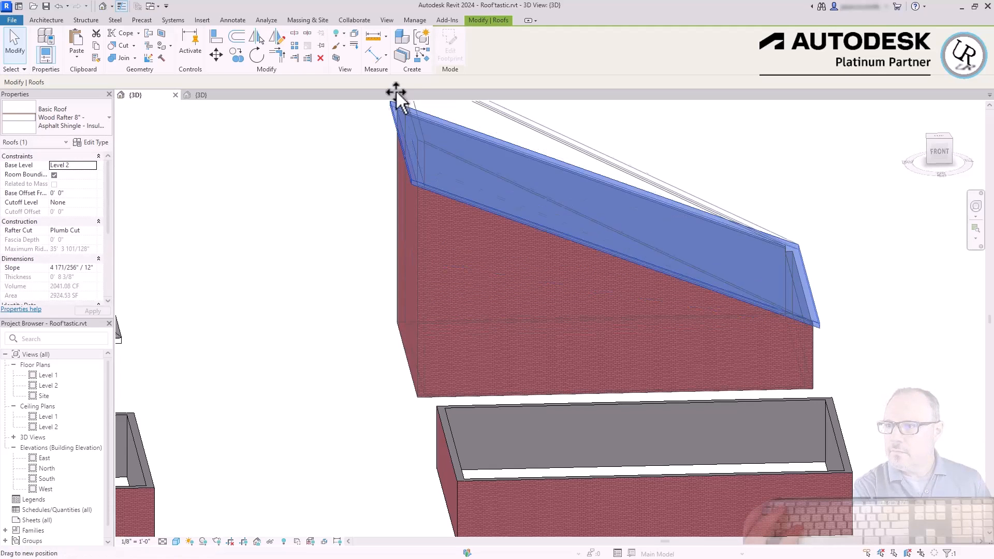
pyautogui.scroll(-2, 435, 266)
pyautogui.moveTo(417, 141); pyautogui.dragTo(407, 186)
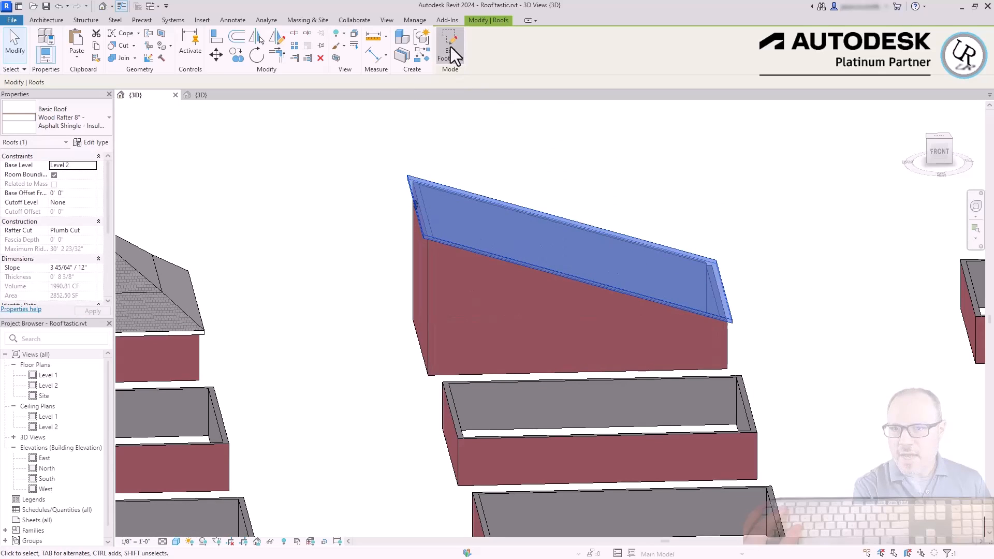
# Edit the roof footprint to remove slope definition from the east boundary line, and view the resulting flat roof in 3D.
pyautogui.click(450, 52)
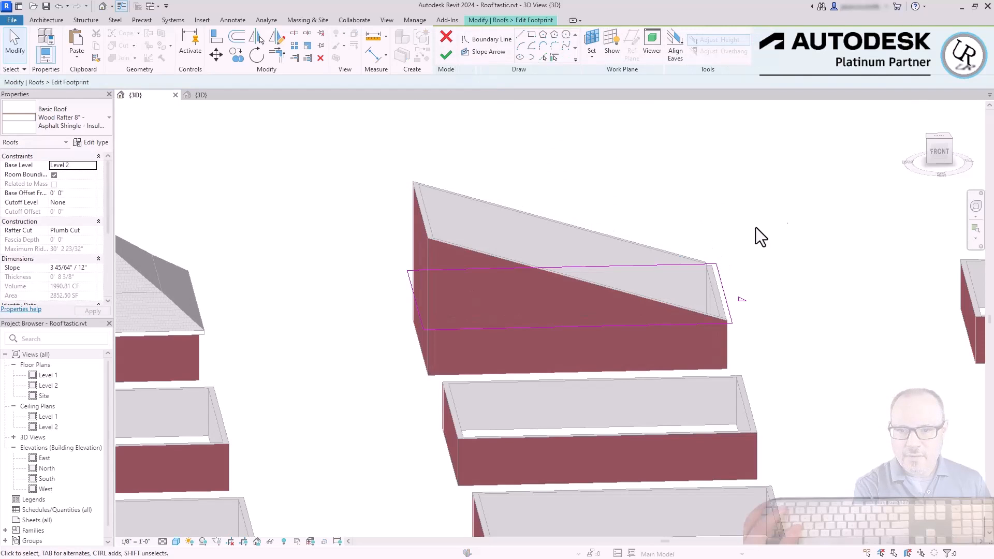
pyautogui.click(688, 324)
pyautogui.click(939, 137)
pyautogui.scroll(-2, 659, 331)
pyautogui.click(776, 234)
pyautogui.scroll(2, 668, 172)
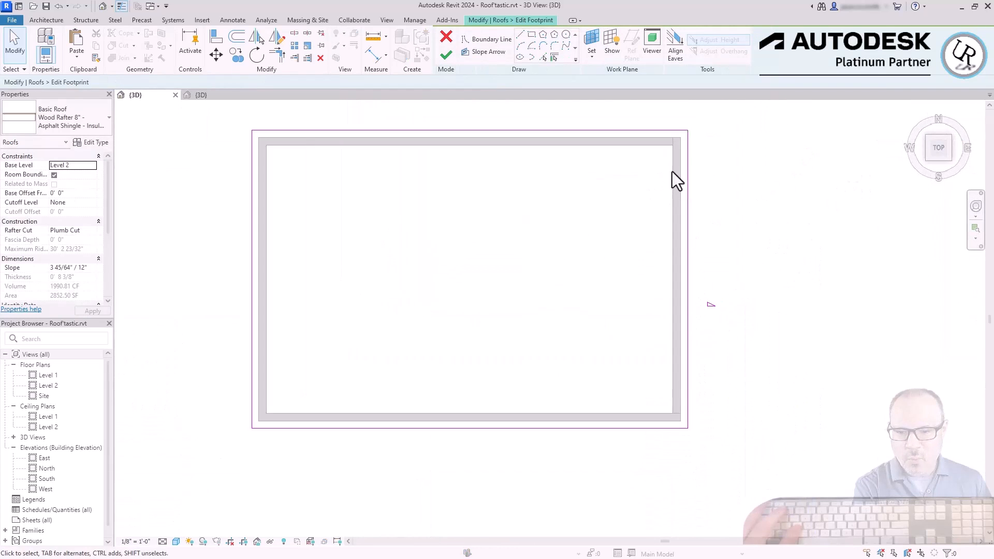
pyautogui.click(688, 209)
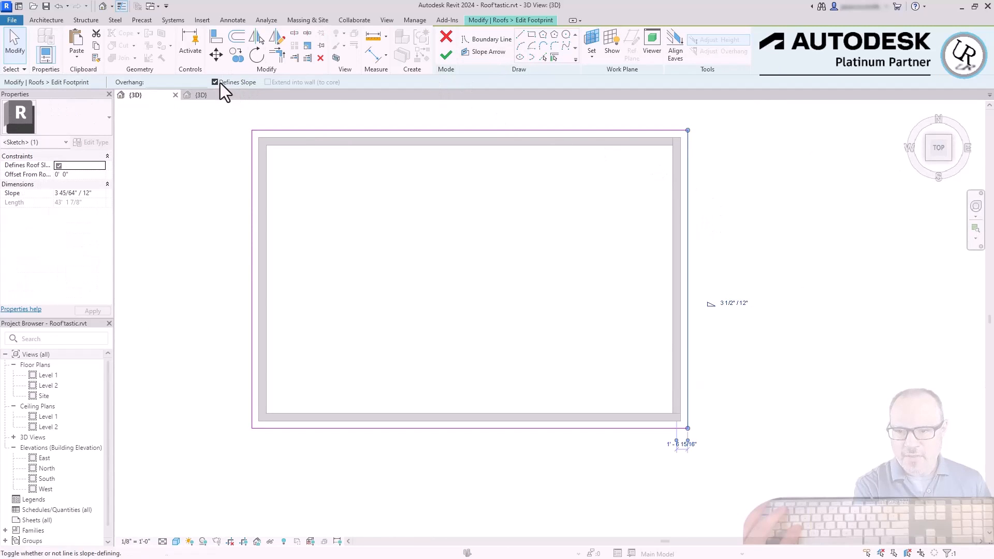
pyautogui.click(205, 244)
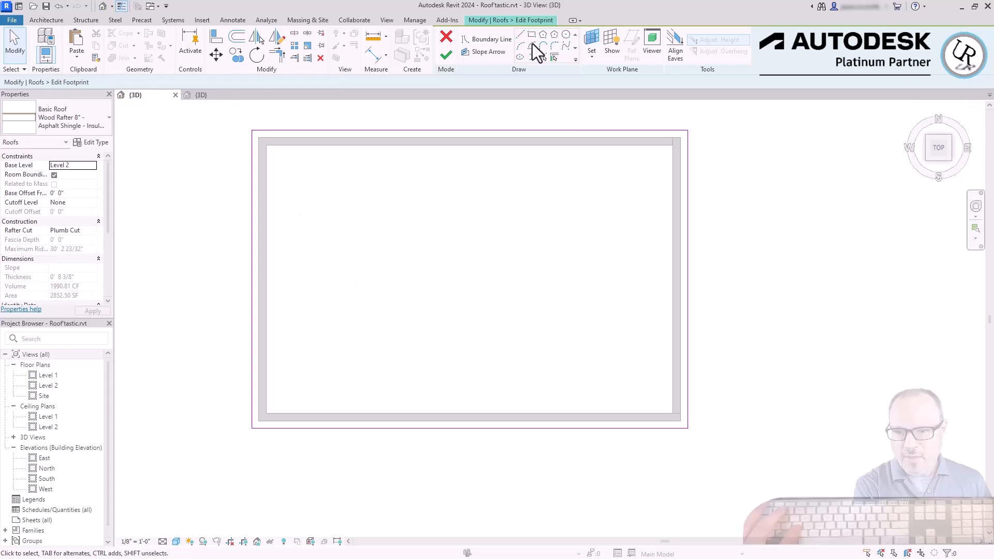
pyautogui.click(445, 54)
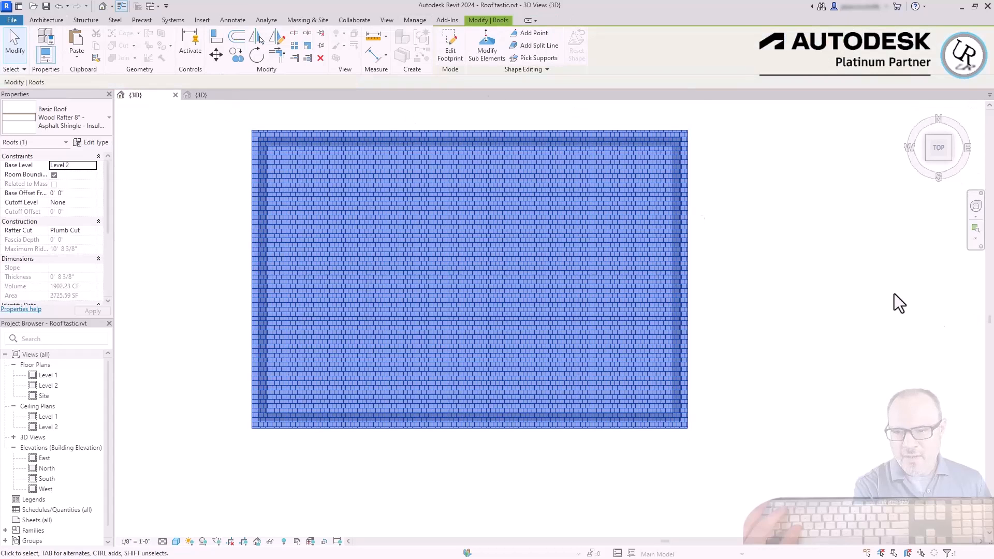
pyautogui.click(949, 159)
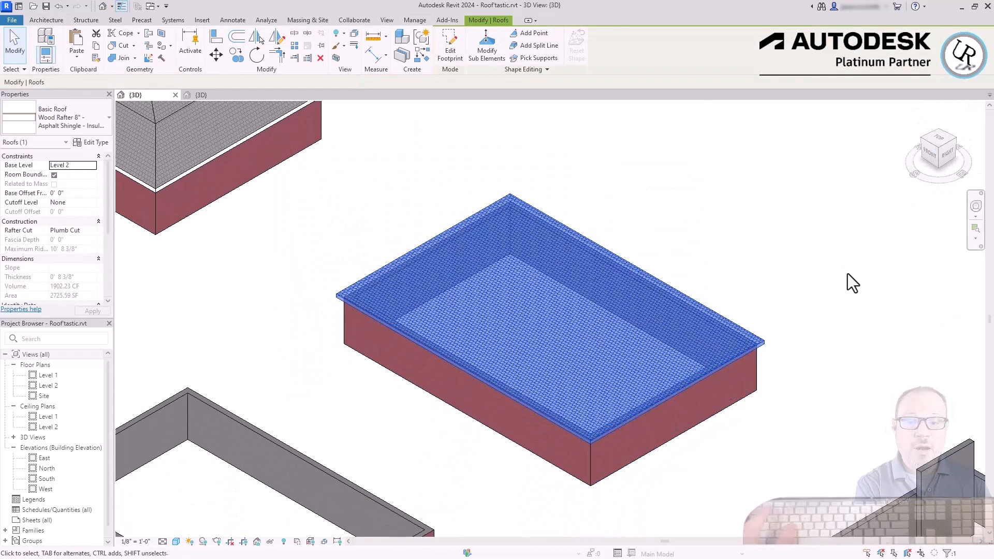
# Reopen the roof footprint and draw a slope arrow from the east boundary line's midpoint to the west boundary line's midpoint, and select it.
pyautogui.click(446, 55)
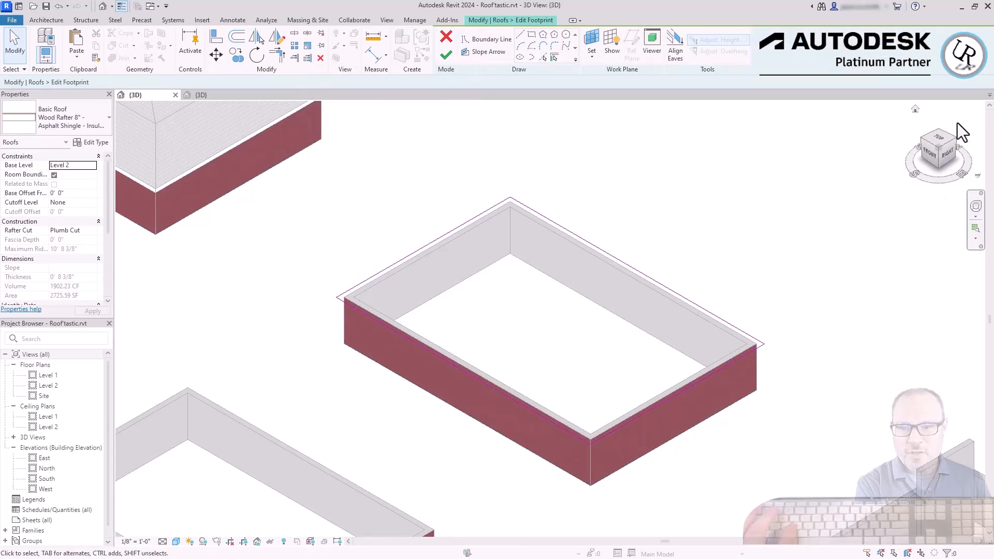
pyautogui.click(938, 139)
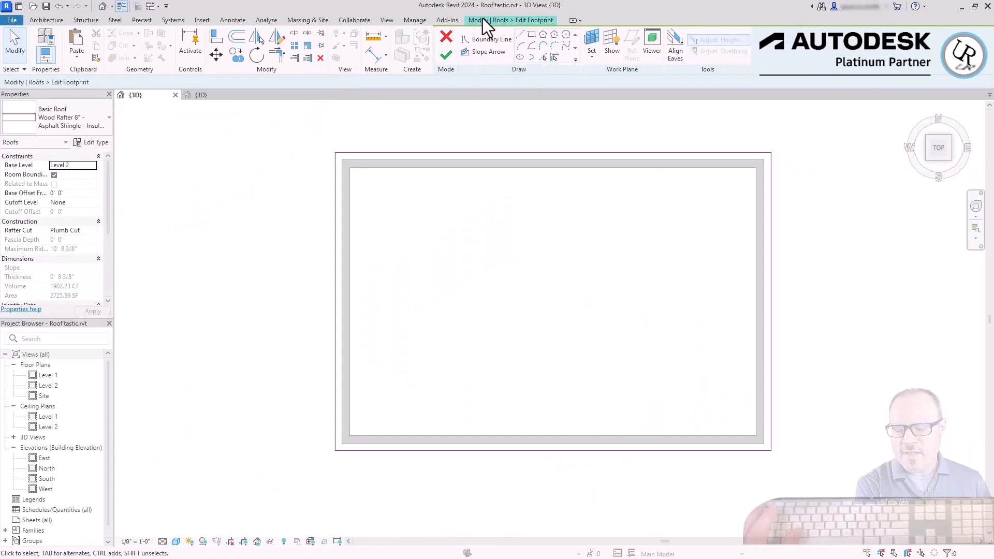
pyautogui.click(484, 54)
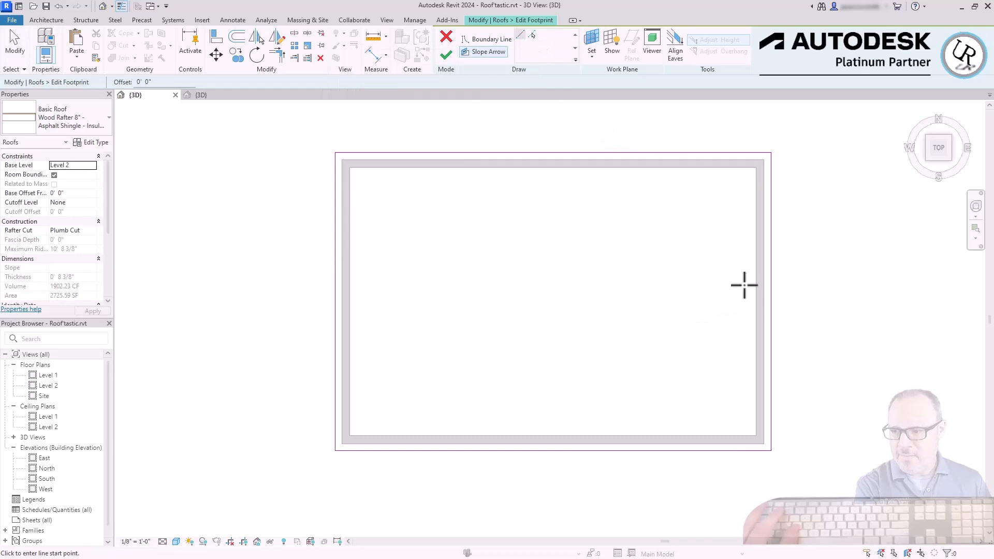
pyautogui.click(771, 301)
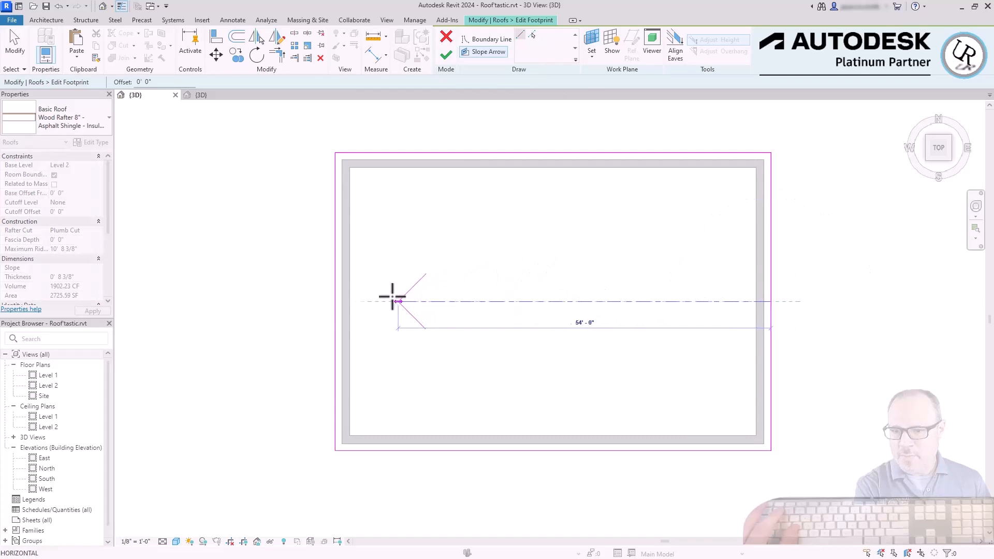
pyautogui.click(336, 301)
pyautogui.press('Escape')
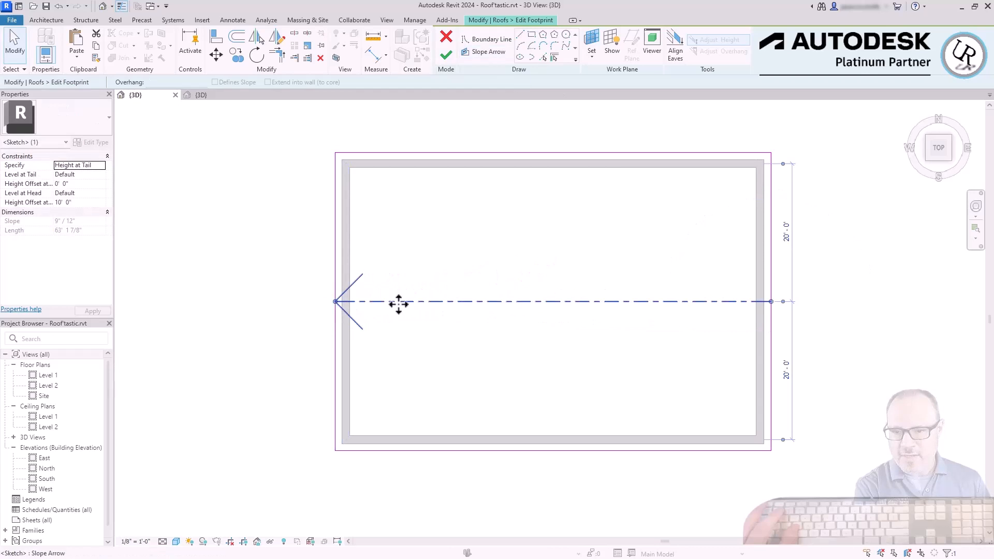
pyautogui.press('Escape')
pyautogui.click(521, 303)
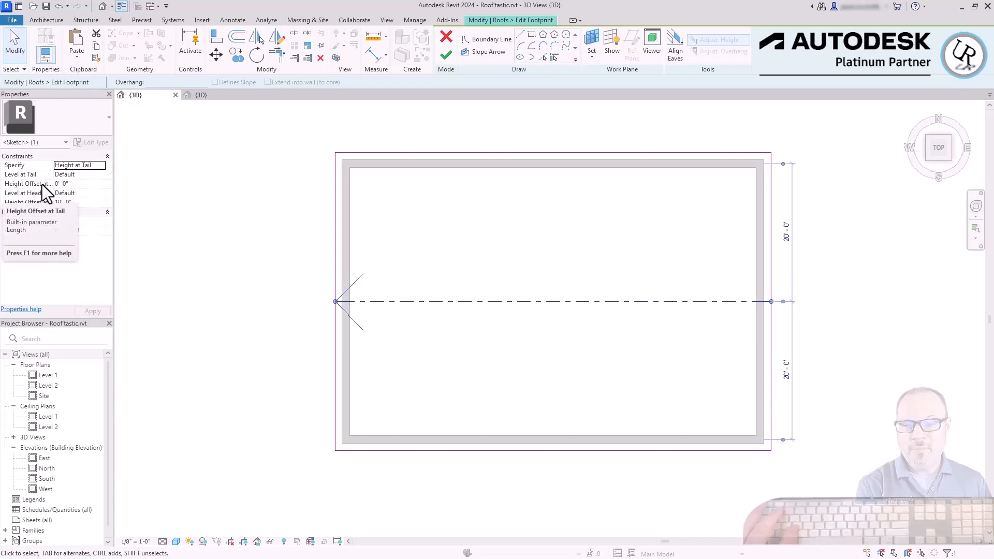
# Set the slope arrow's height offset at head to 4' 0" and finish the roof footprint.
pyautogui.moveTo(114, 151); pyautogui.dragTo(138, 150)
pyautogui.click(87, 184)
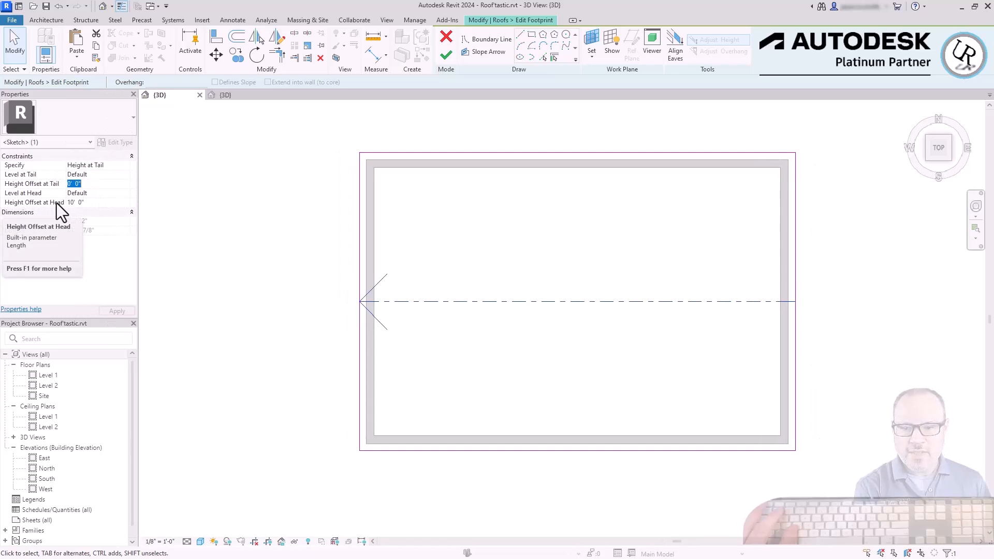
pyautogui.click(103, 205)
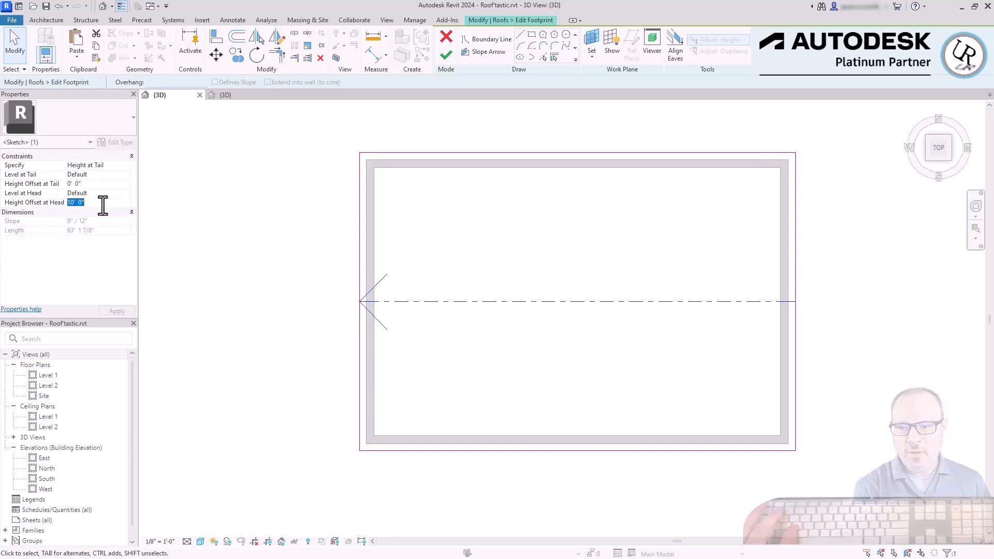
pyautogui.write('4')
pyautogui.press('Return')
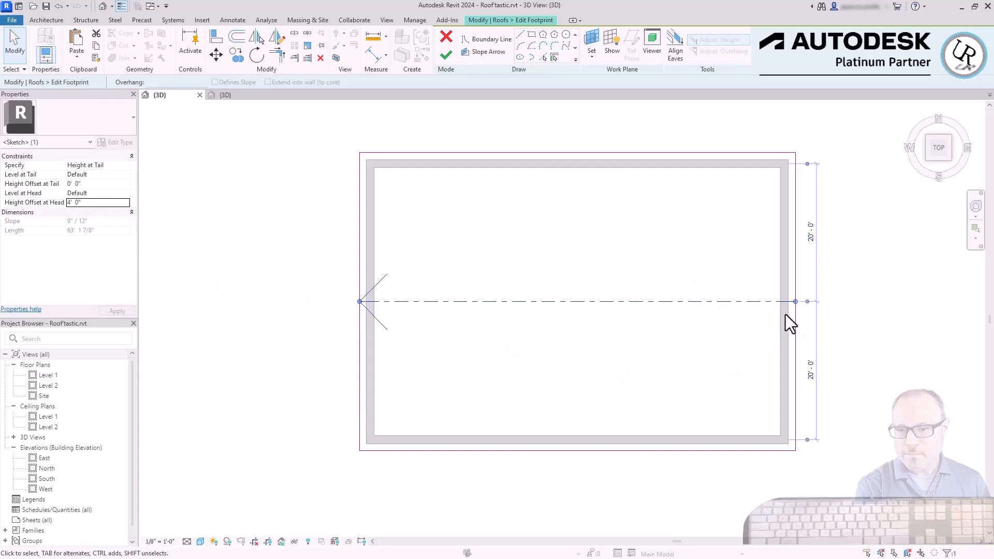
pyautogui.click(81, 184)
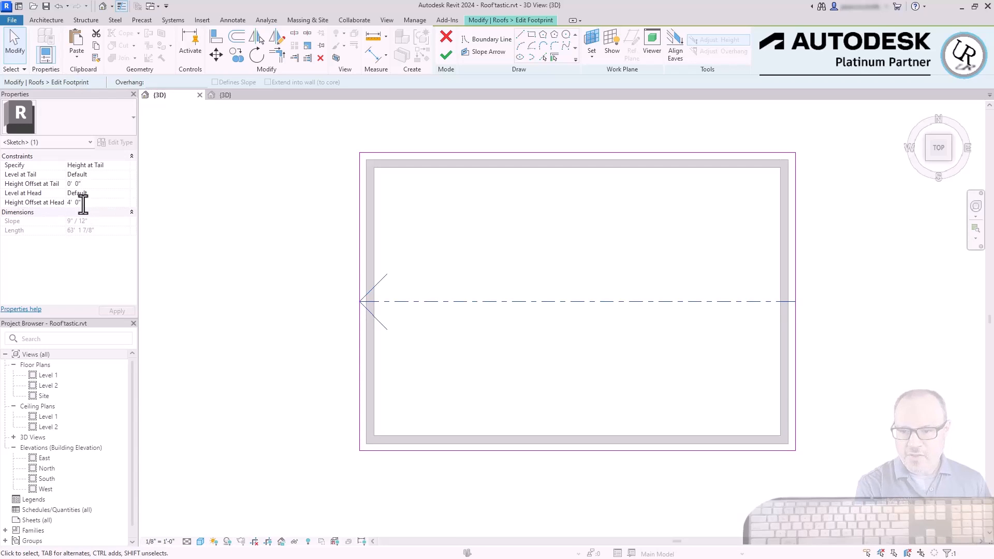
pyautogui.click(446, 54)
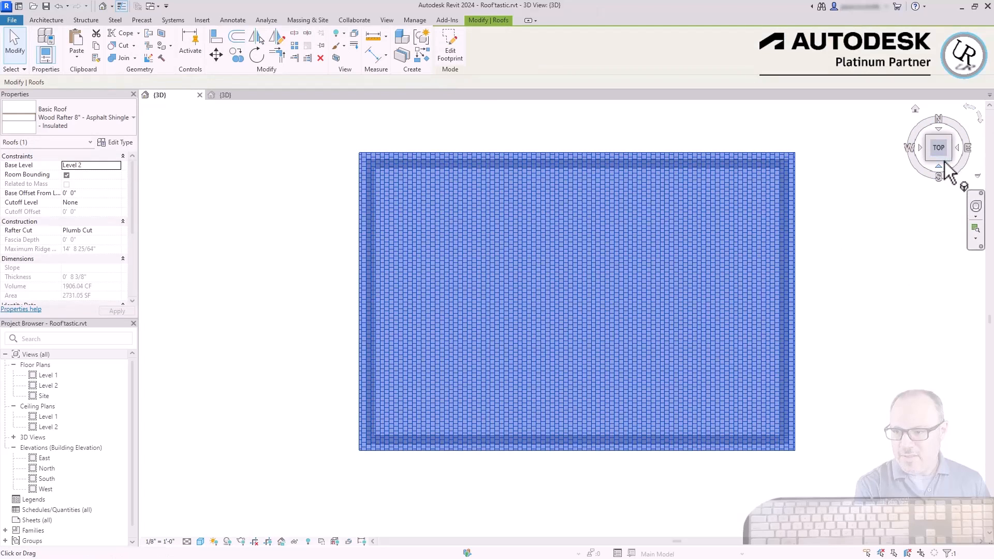
# Examine the slope-arrow shed roof in front view, checking its high and low eave ends against the walls.
pyautogui.click(939, 166)
pyautogui.scroll(5, 686, 409)
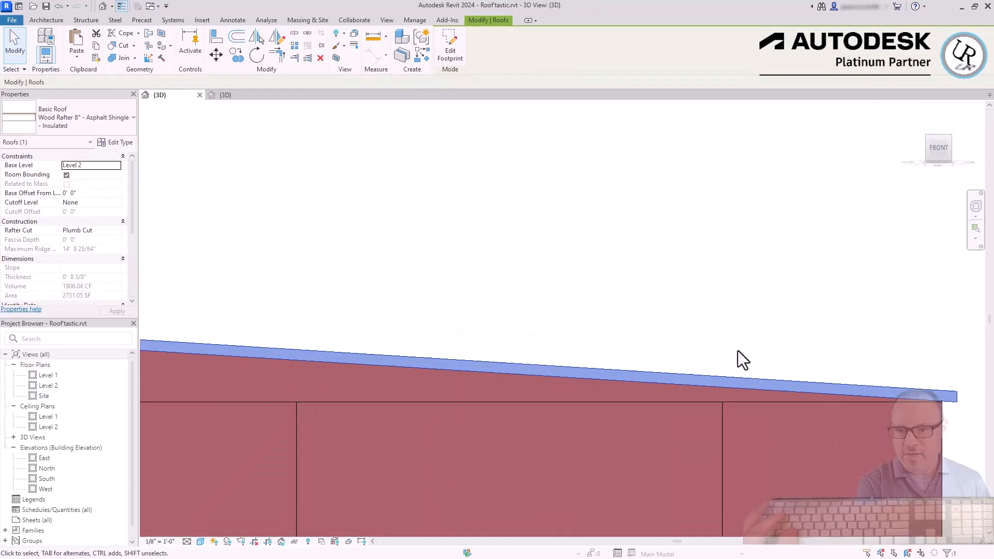
pyautogui.scroll(-2, 930, 410)
pyautogui.click(213, 346)
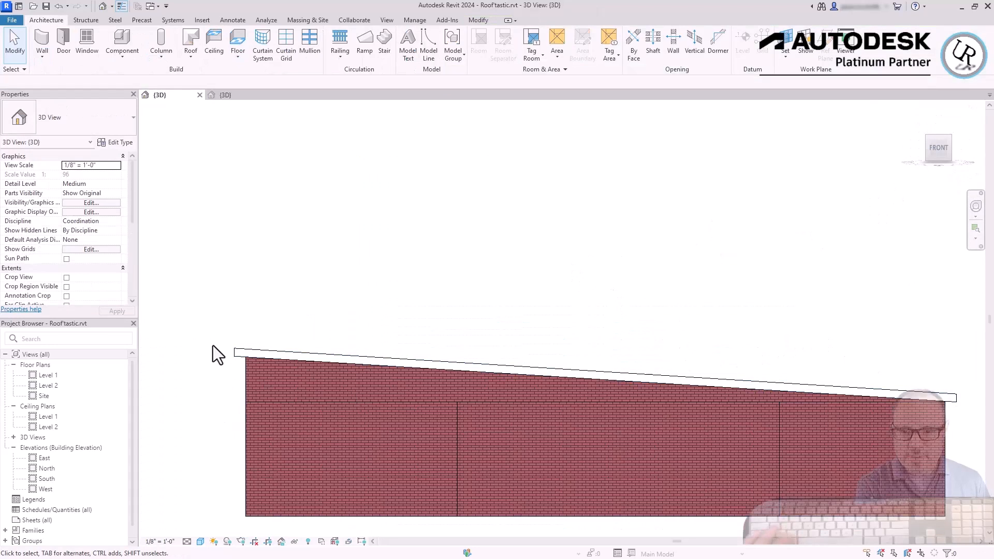
pyautogui.scroll(5, 212, 346)
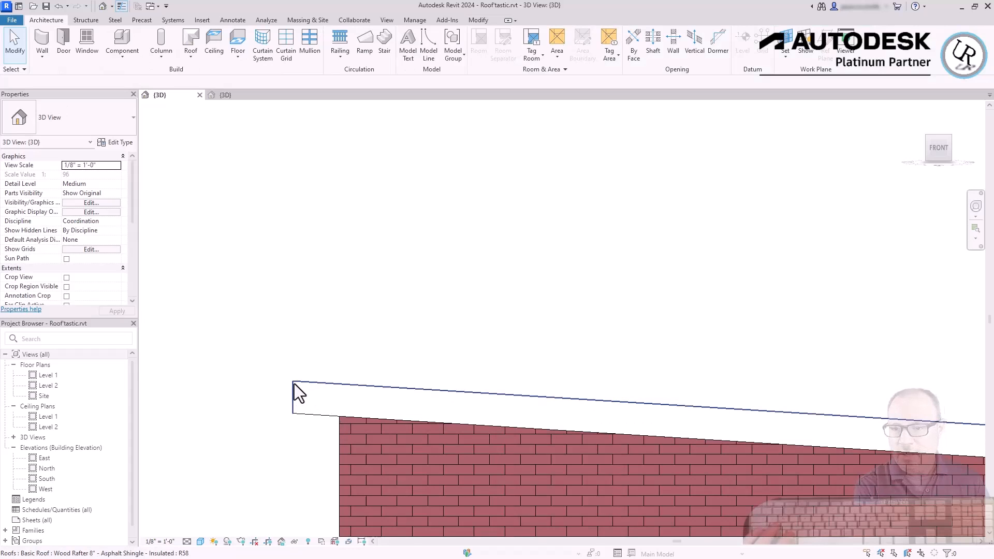
pyautogui.scroll(-5, 226, 317)
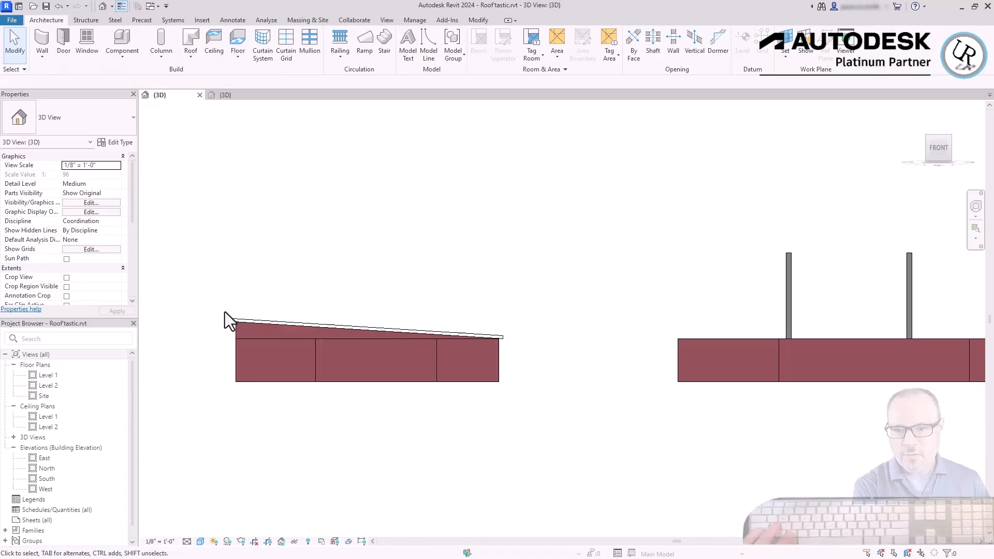
pyautogui.scroll(5, 503, 349)
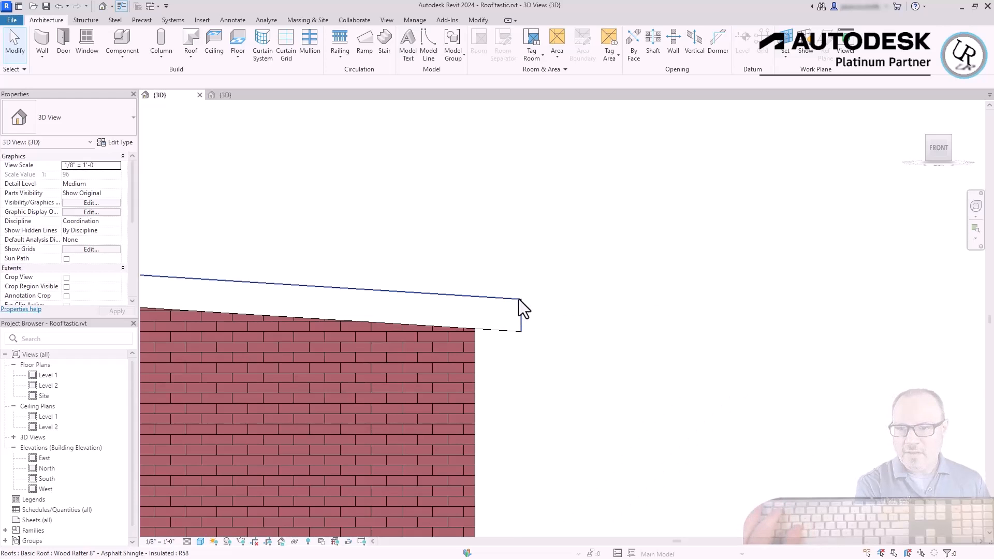
pyautogui.scroll(-3, 588, 334)
pyautogui.click(555, 321)
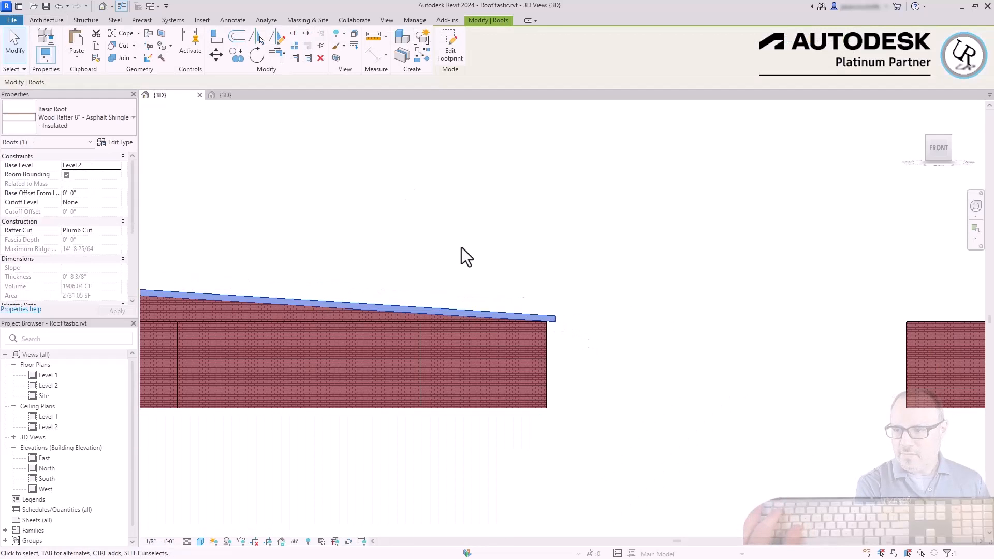
# Switch to the Hotel-RoofExtrd model's Floor 1 plan and start a reference plane at the south exterior wall near West Stairs.
pyautogui.hotkey('ctrl', 'Tab')
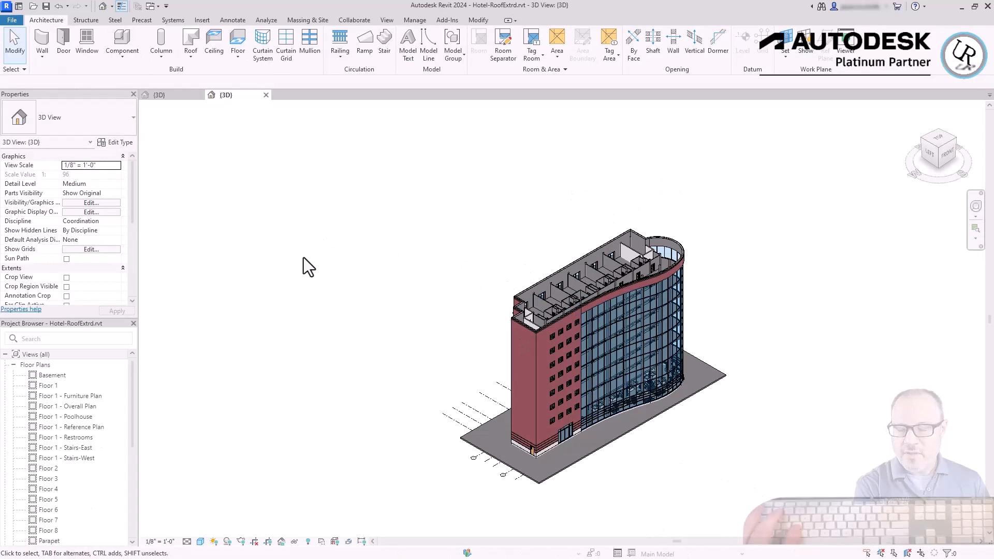
pyautogui.doubleClick(42, 387)
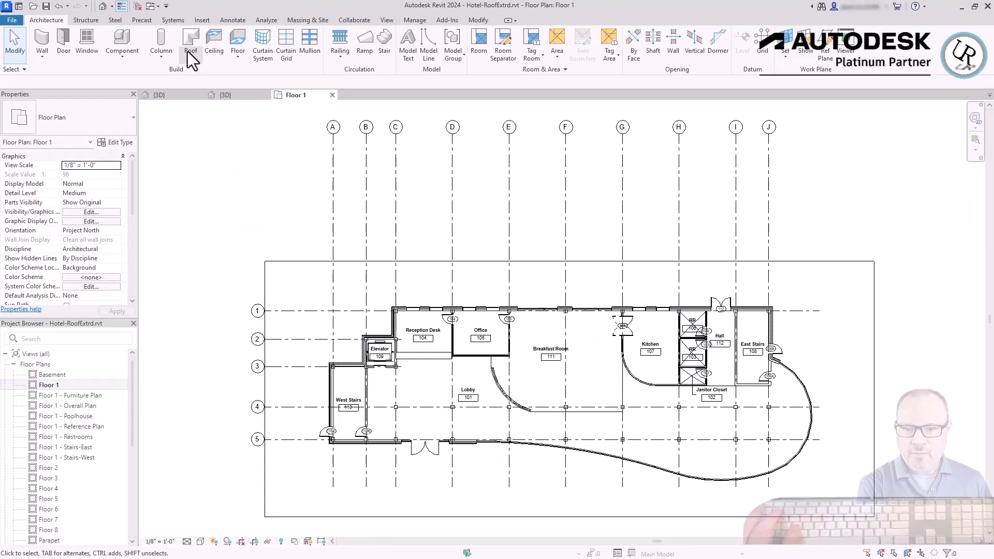
pyautogui.click(832, 55)
pyautogui.scroll(5, 366, 464)
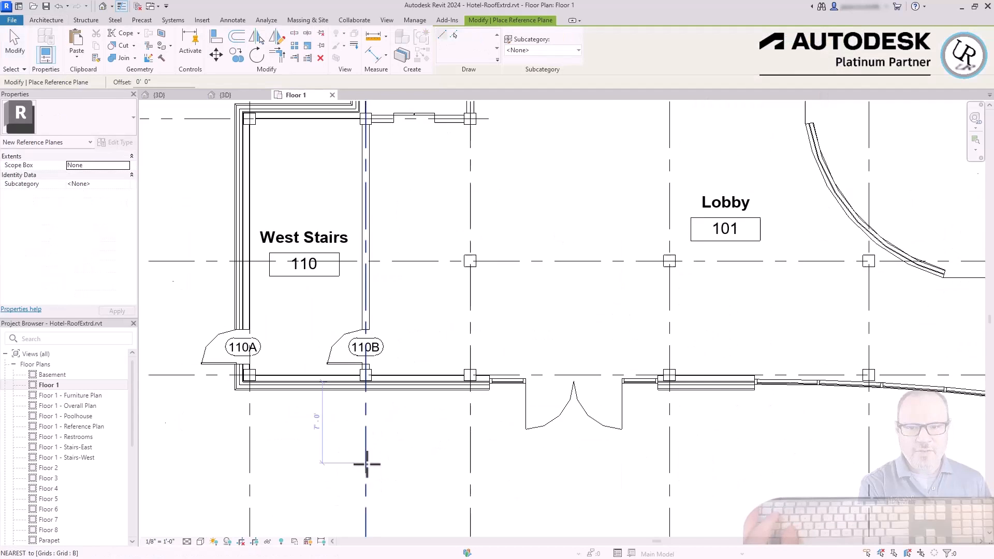
pyautogui.scroll(10, 403, 405)
pyautogui.click(789, 327)
pyautogui.scroll(-10, 912, 276)
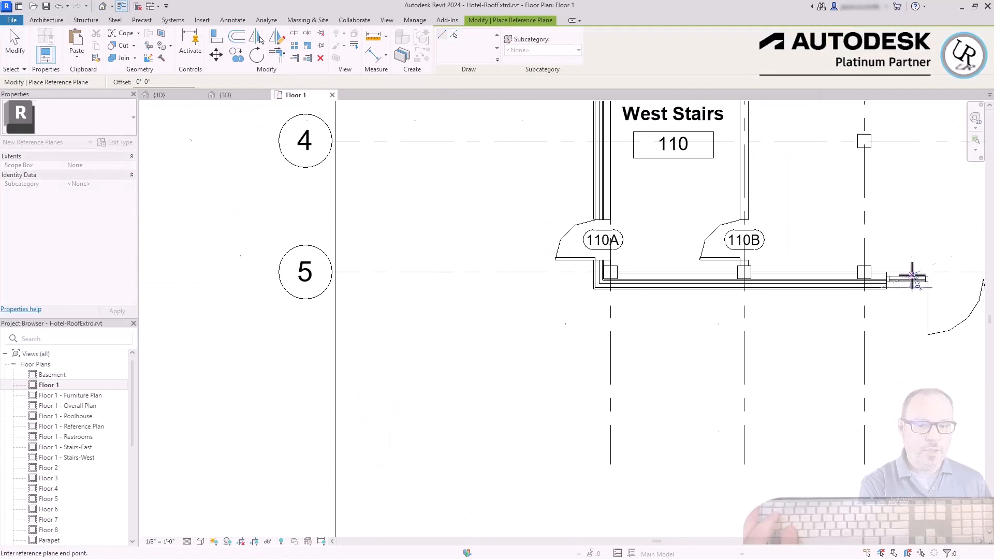
# Finish the reference plane along the exterior face of the wall at grid 5, extending it west past the grid bubble.
pyautogui.click(177, 284)
pyautogui.scroll(-5, 533, 266)
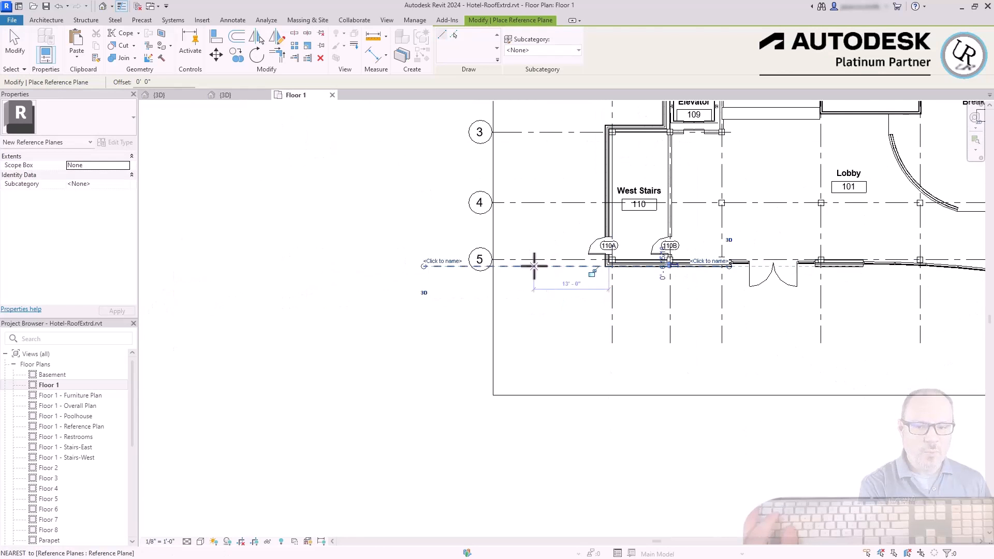
pyautogui.press('Escape')
pyautogui.press('Escape')
# Name the new reference plane Wall Face.
pyautogui.scroll(5, 436, 235)
pyautogui.click(437, 309)
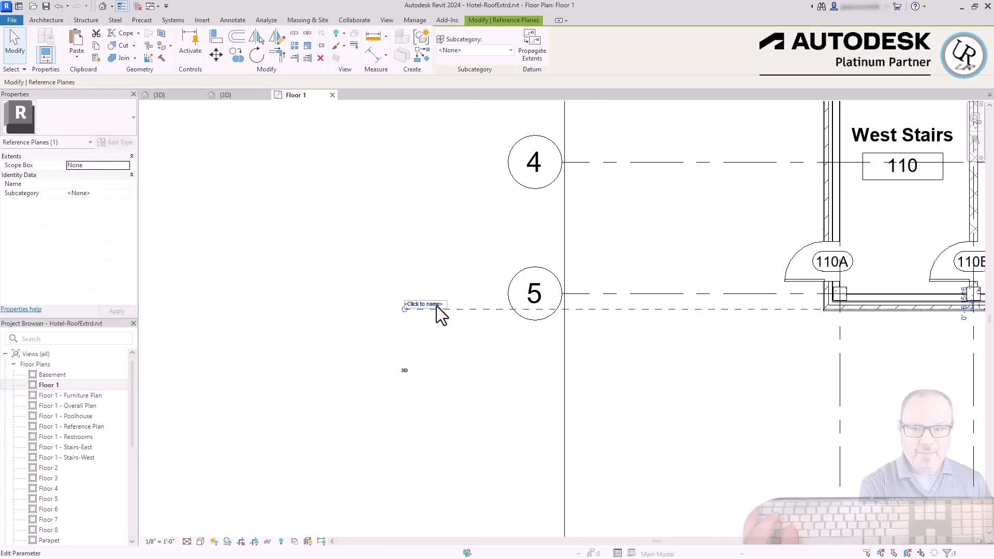
pyautogui.click(436, 305)
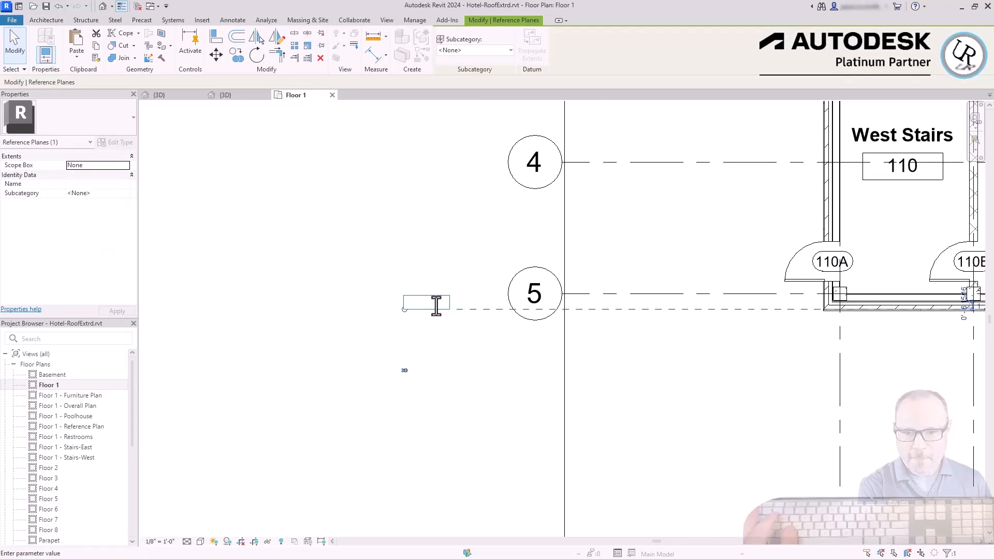
pyautogui.write('Wall')
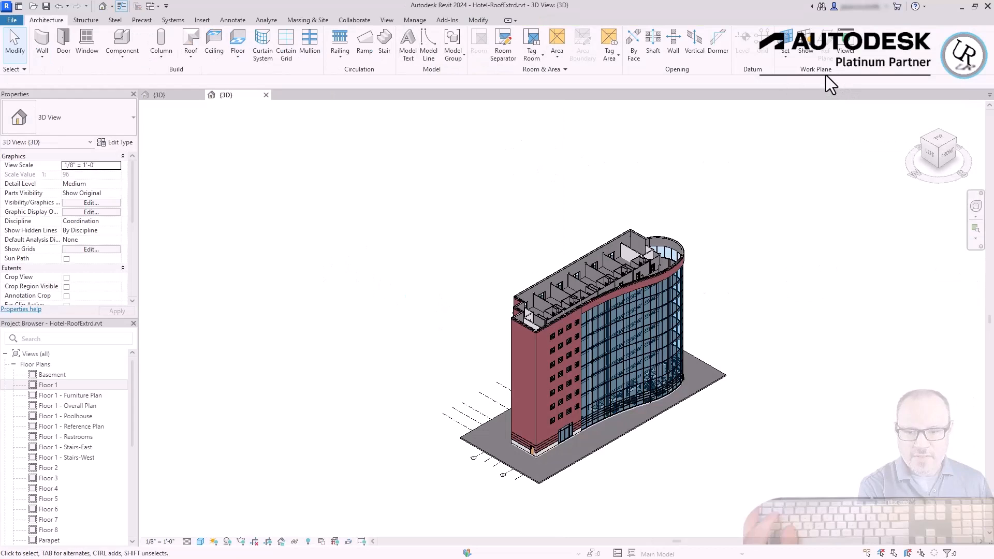
# Show the active work plane in the 3D view and examine where it lies relative to the building's base.
pyautogui.click(806, 51)
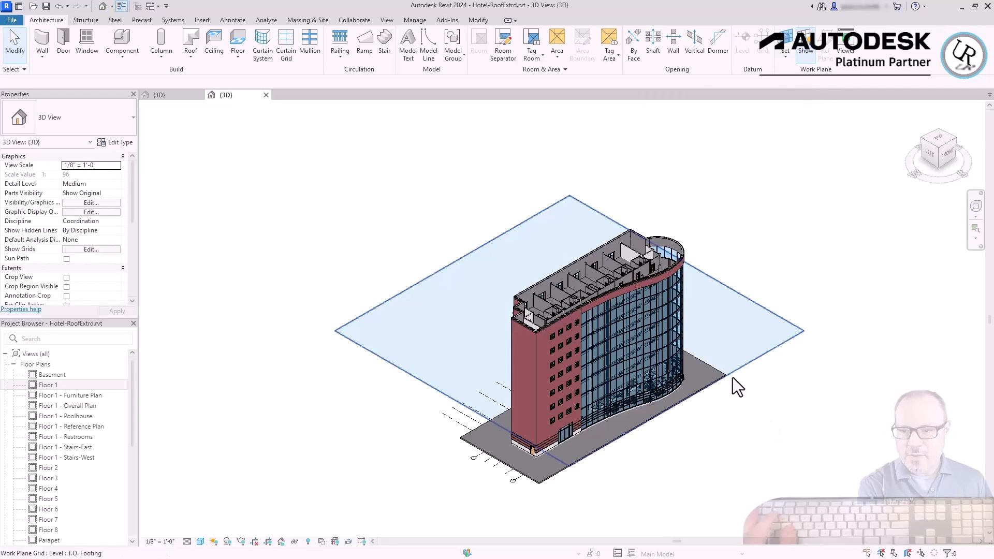
pyautogui.keyDown('shift'); pyautogui.moveTo(714, 466); pyautogui.dragTo(672, 316, button='middle'); pyautogui.keyUp('shift')
pyautogui.scroll(5, 557, 476)
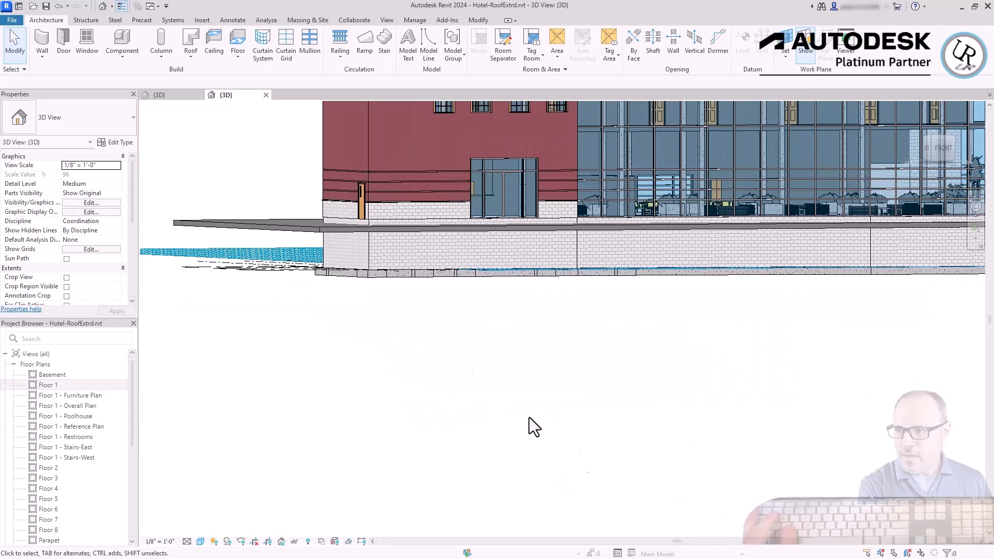
pyautogui.scroll(-3, 454, 382)
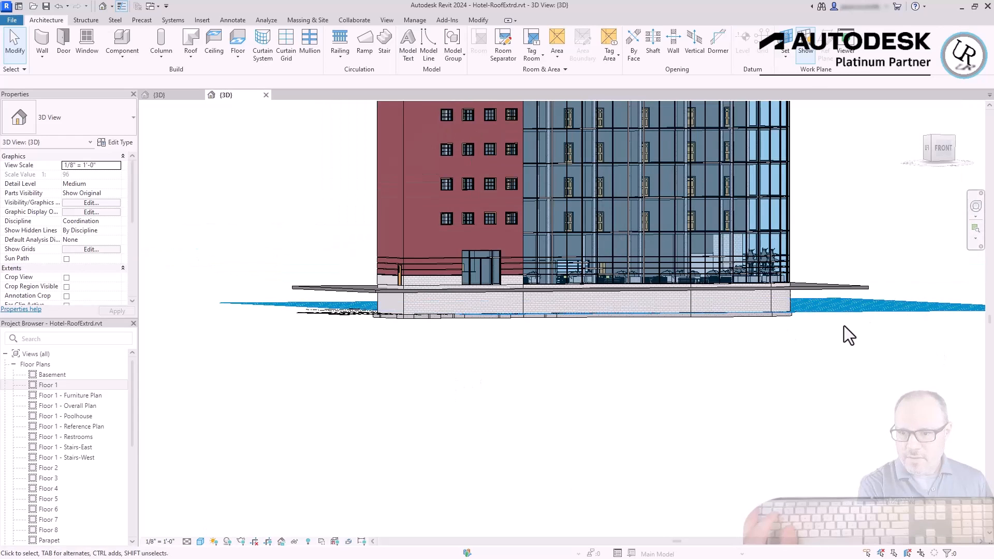
pyautogui.scroll(-3, 673, 357)
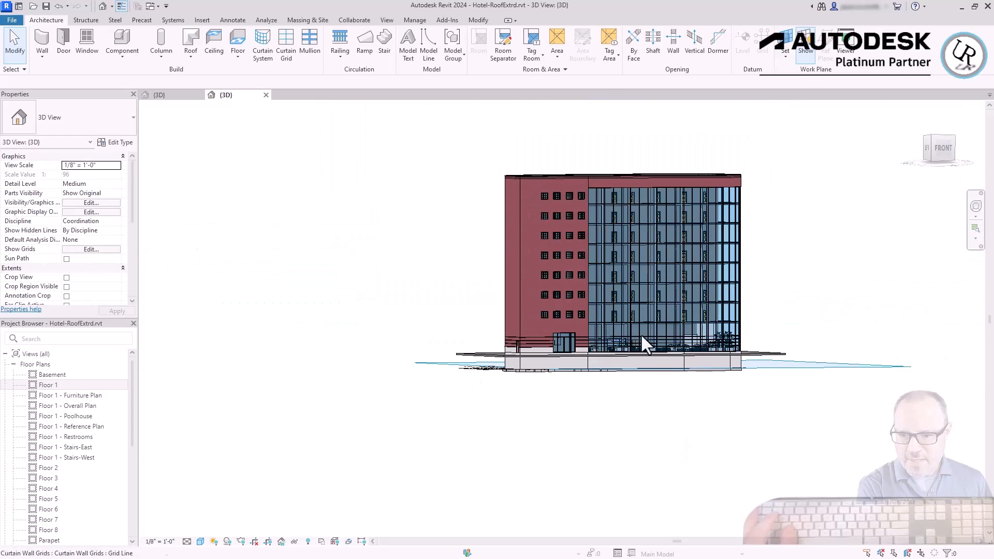
# Inspect the front brick wall beside the curtain wall, from its upper edge down its face.
pyautogui.scroll(2, 503, 159)
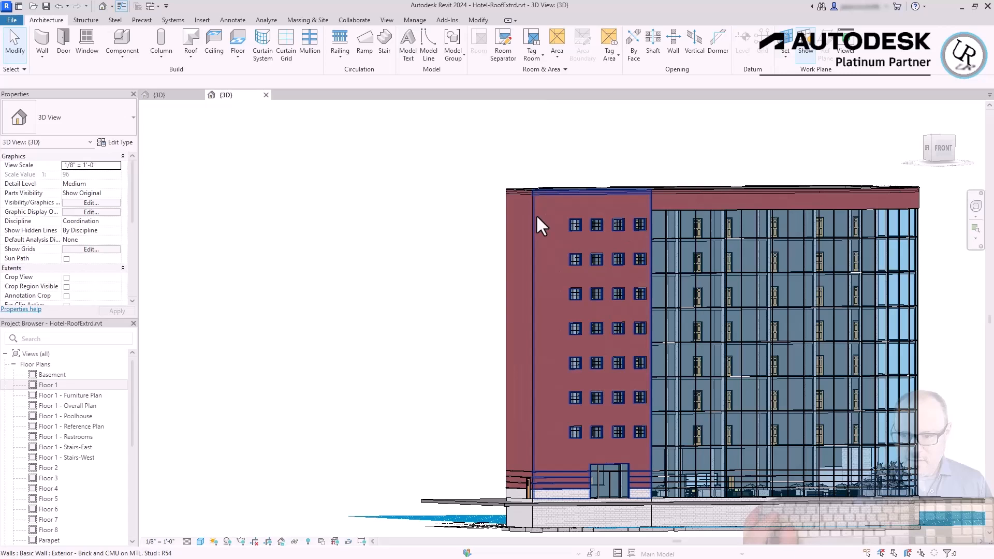
pyautogui.click(535, 214)
pyautogui.scroll(5, 580, 187)
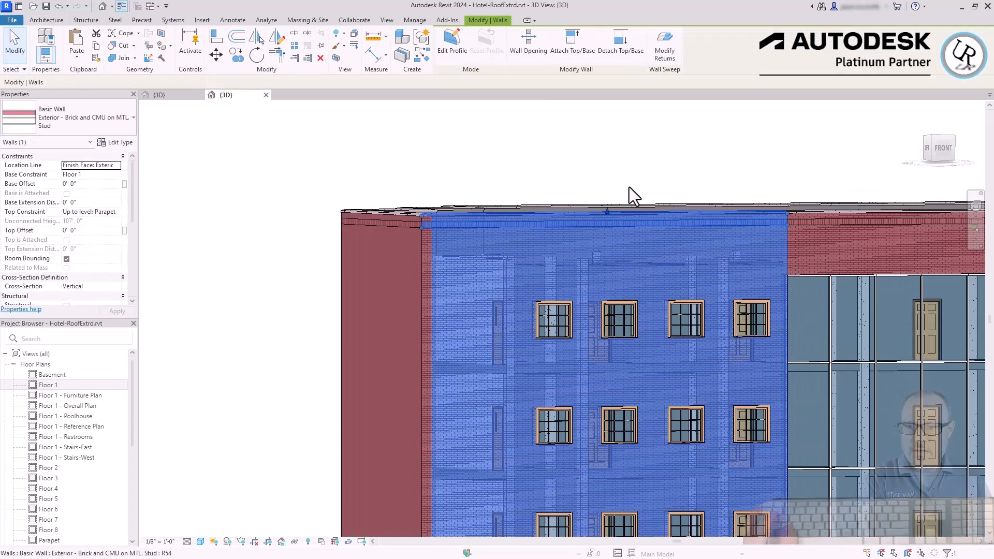
pyautogui.scroll(-8, 528, 218)
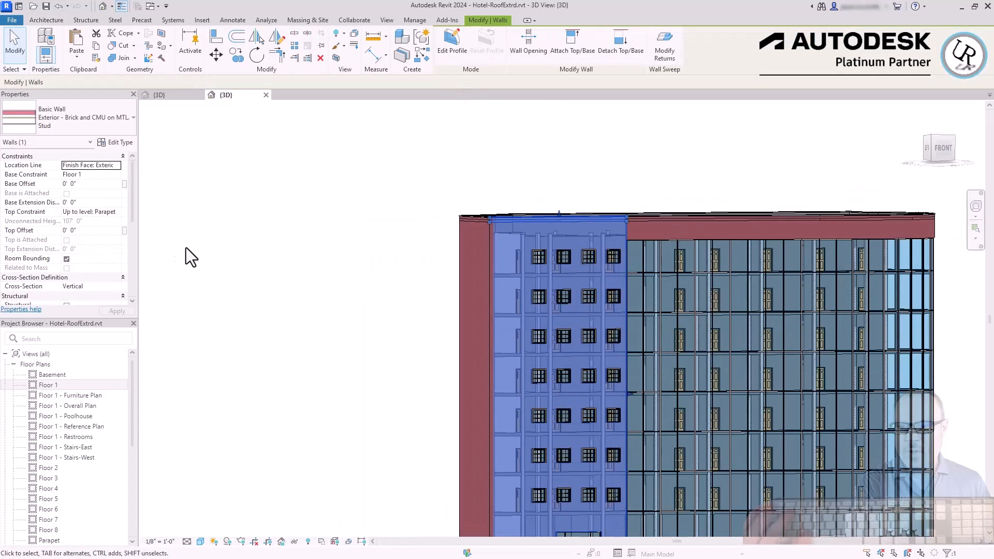
pyautogui.click(340, 270)
# Set the active work plane of the 3D view to Reference Plane : Wall Face.
pyautogui.keyDown('shift'); pyautogui.moveTo(678, 393); pyautogui.dragTo(698, 411, button='middle'); pyautogui.keyUp('shift')
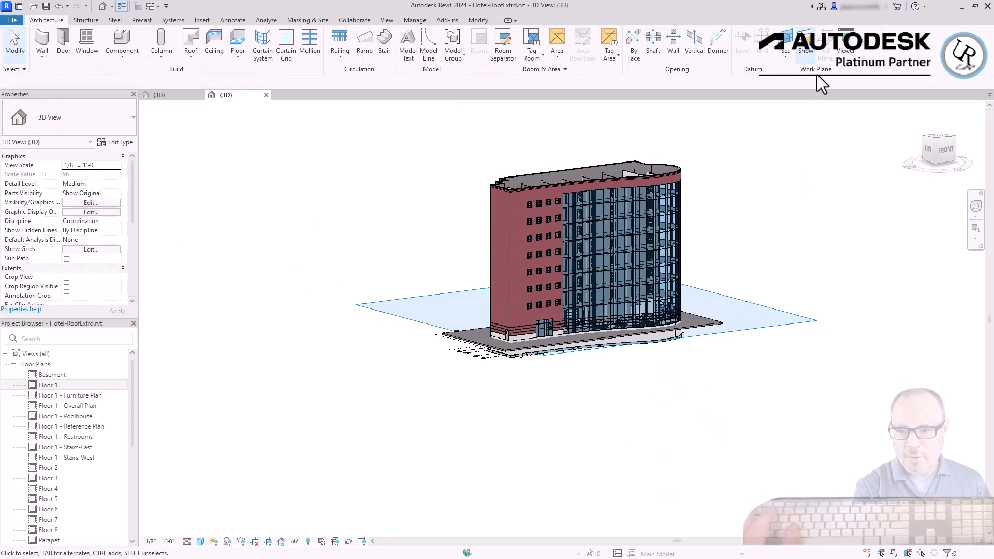
pyautogui.click(785, 42)
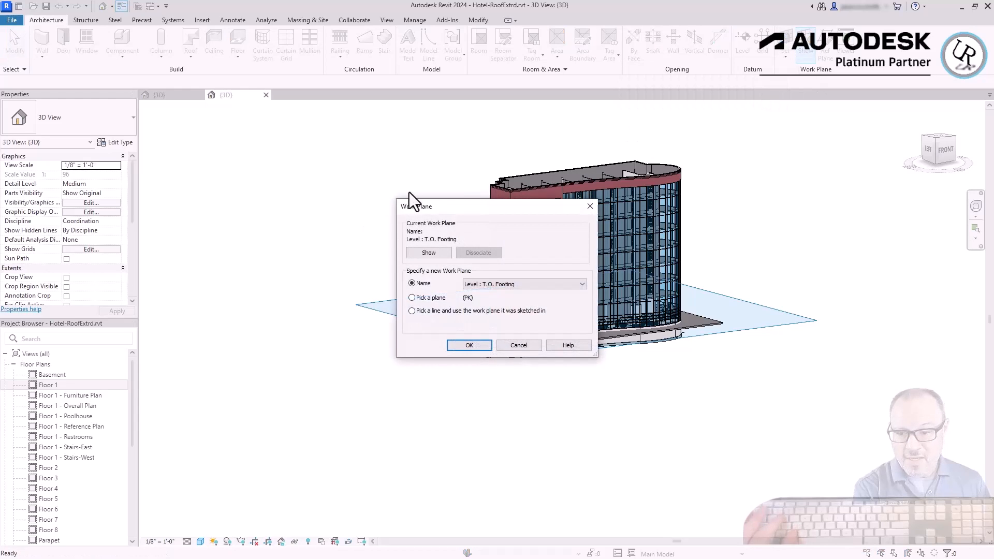
pyautogui.moveTo(470, 206); pyautogui.dragTo(683, 289)
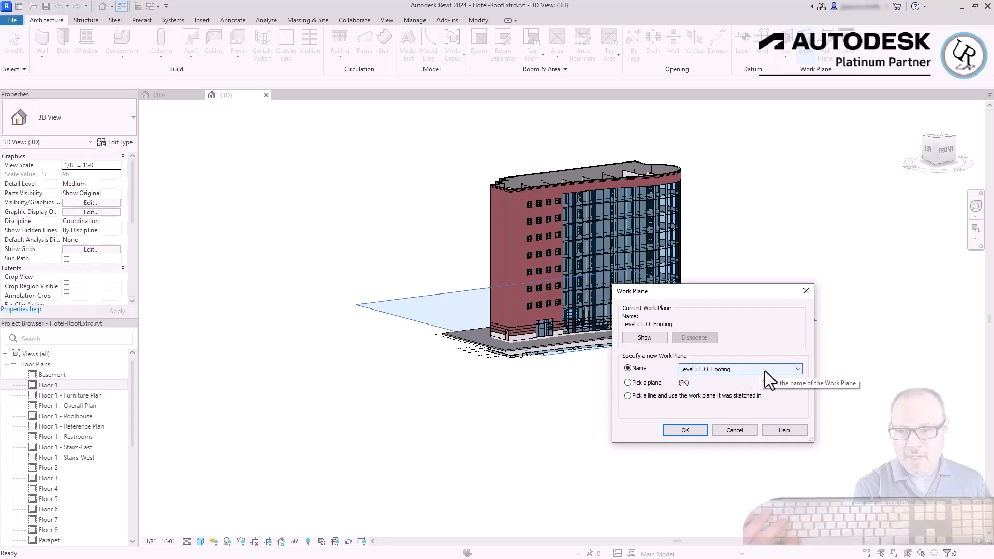
pyautogui.click(798, 369)
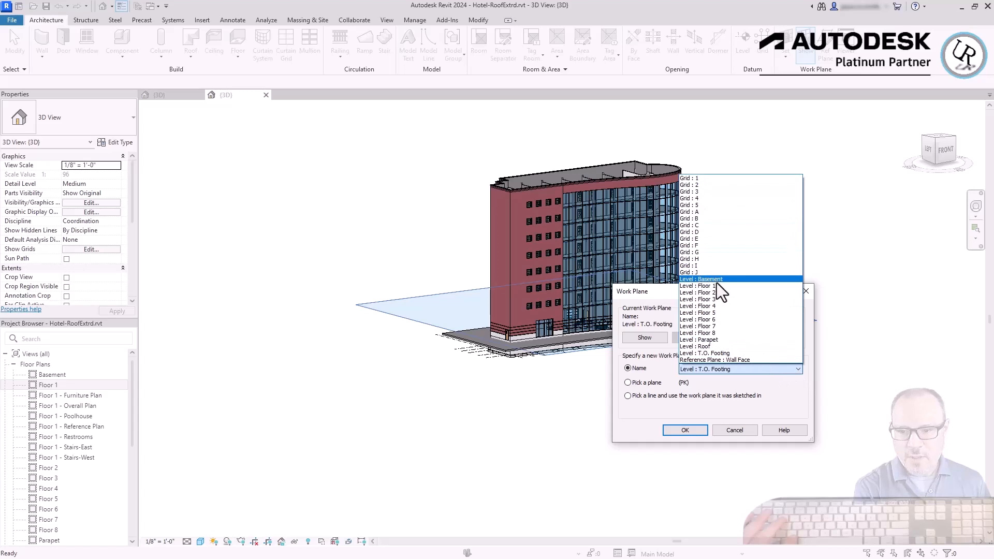
pyautogui.click(731, 359)
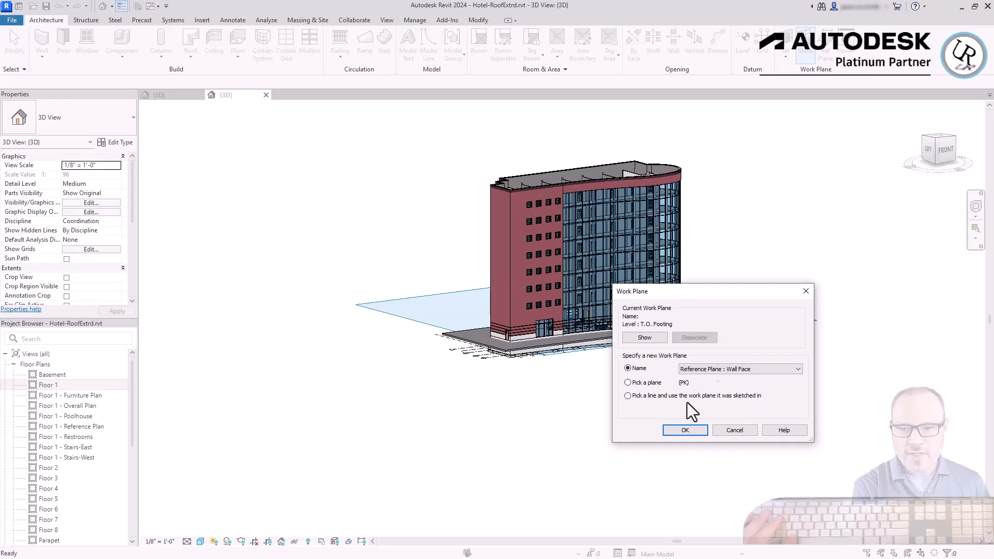
pyautogui.click(684, 429)
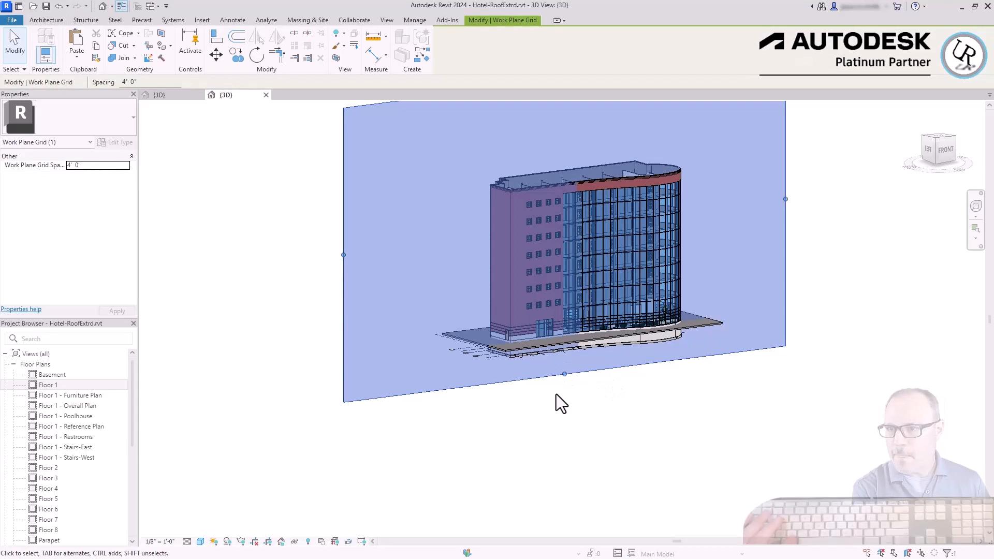
# Examine from the back and the front how the work plane aligns with the face of the brick wall.
pyautogui.keyDown('shift'); pyautogui.moveTo(436, 278); pyautogui.dragTo(666, 310, button='middle'); pyautogui.keyUp('shift')
pyautogui.scroll(5, 604, 206)
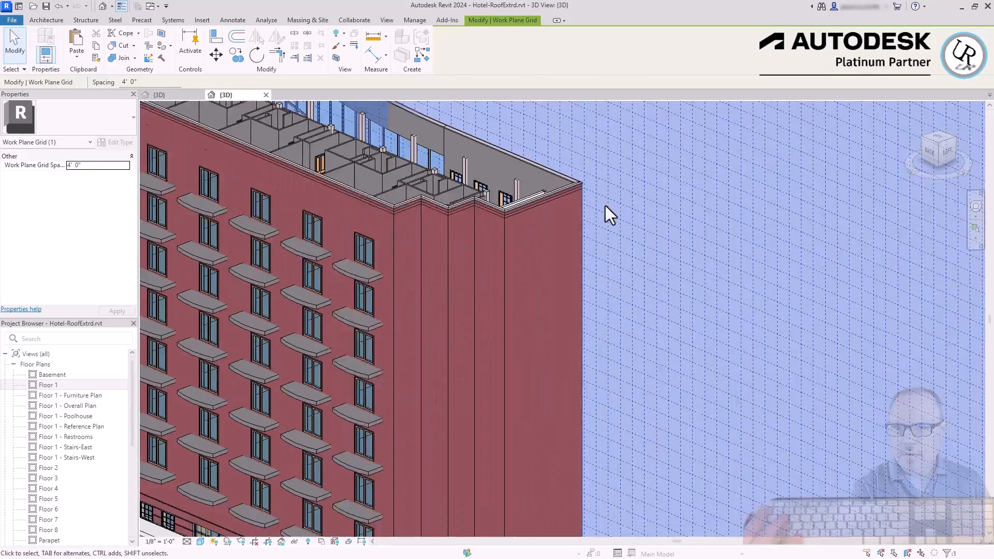
pyautogui.scroll(-5, 601, 213)
pyautogui.keyDown('shift'); pyautogui.moveTo(710, 228); pyautogui.dragTo(688, 228, button='middle'); pyautogui.keyUp('shift')
pyautogui.scroll(-3, 673, 259)
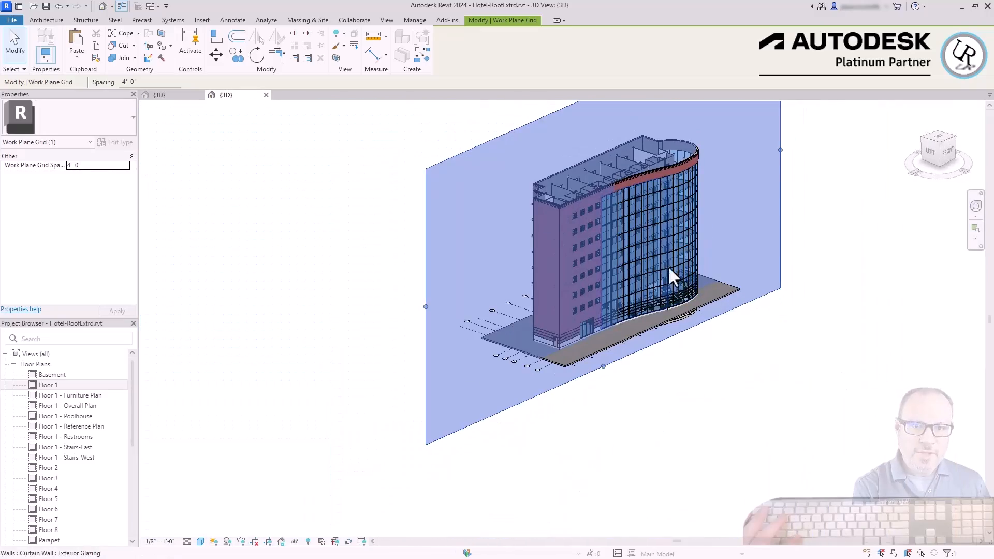
pyautogui.scroll(5, 442, 299)
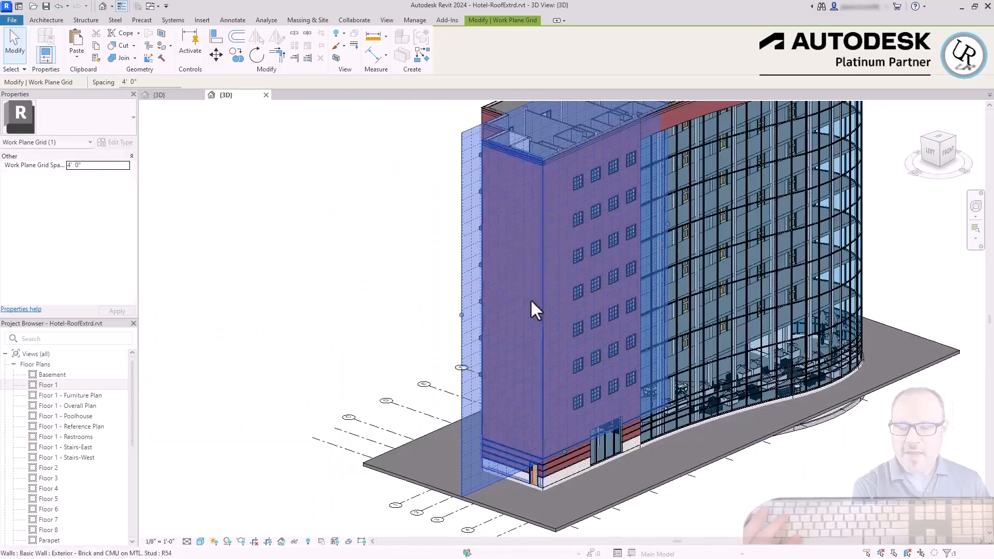
pyautogui.keyDown('shift'); pyautogui.moveTo(520, 293); pyautogui.dragTo(466, 304, button='middle'); pyautogui.keyUp('shift')
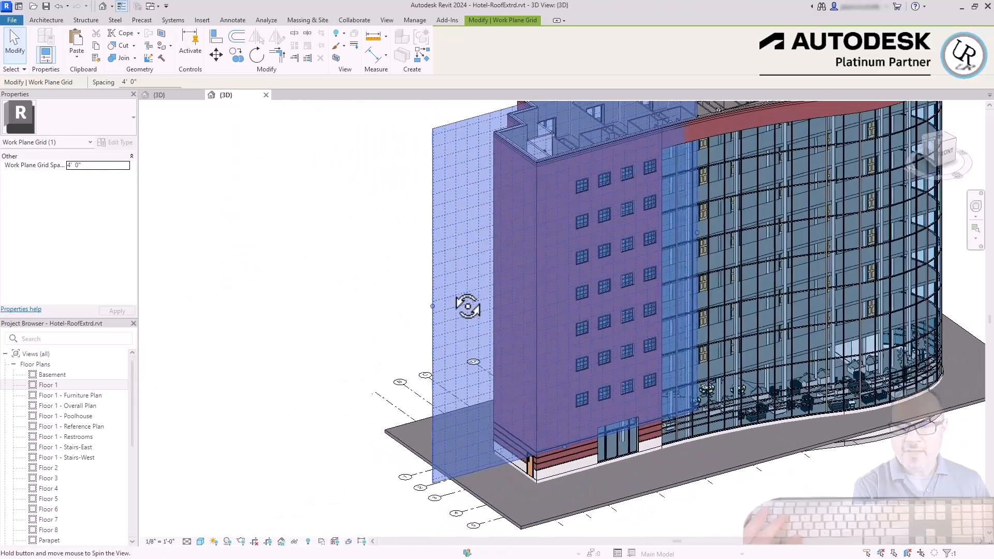
pyautogui.press('Escape')
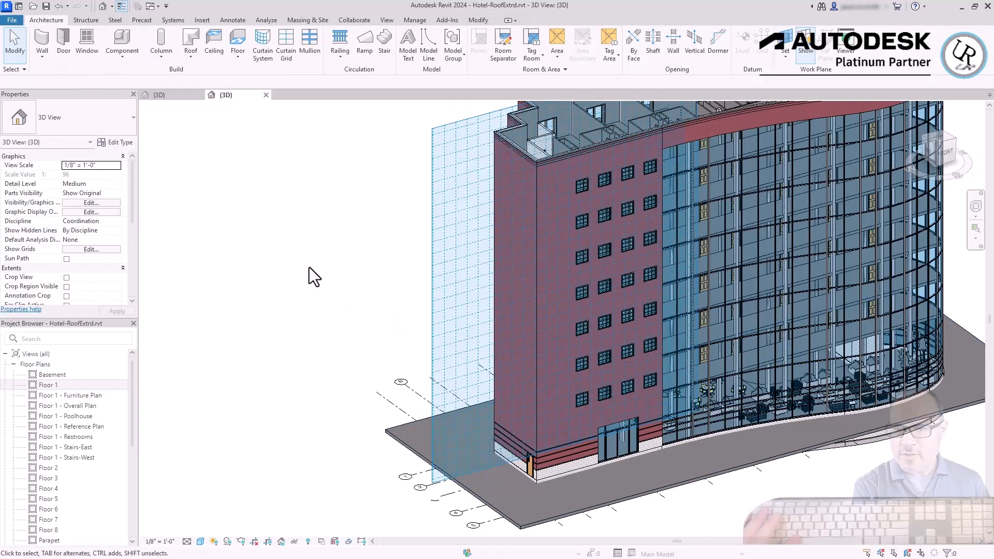
# Pull the work plane grid's outer edge in to just beyond the building's west corner.
pyautogui.click(429, 268)
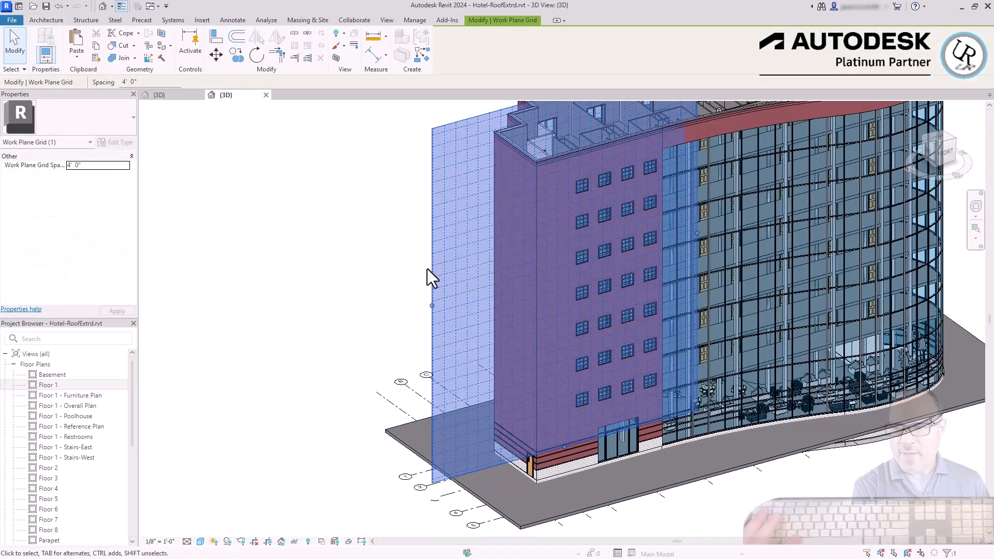
pyautogui.moveTo(430, 307); pyautogui.dragTo(543, 280)
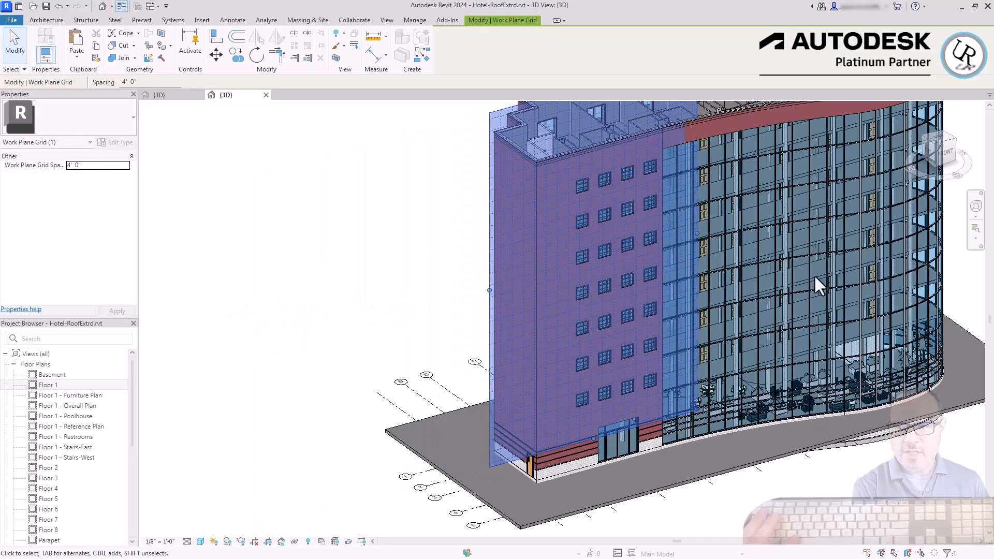
pyautogui.click(334, 266)
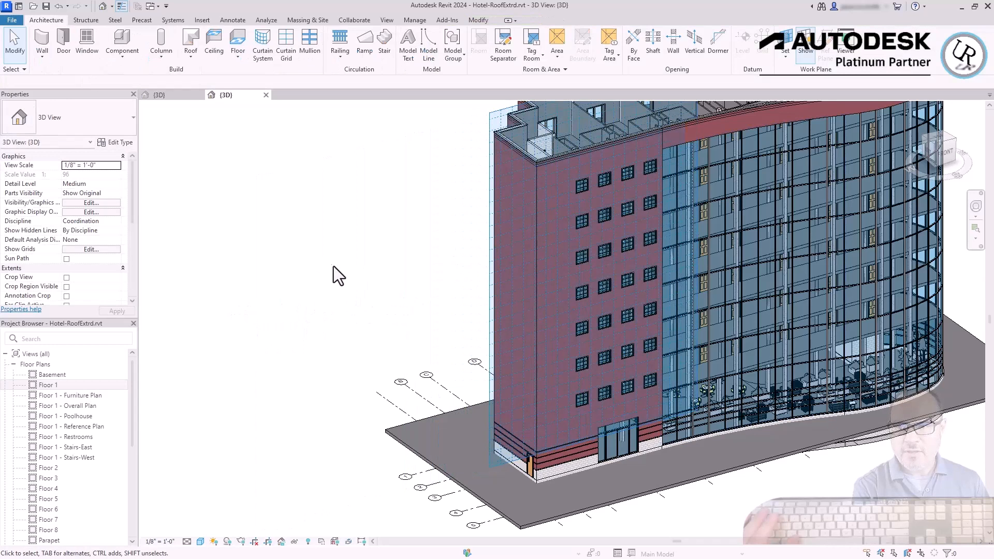
pyautogui.click(488, 265)
pyautogui.click(472, 248)
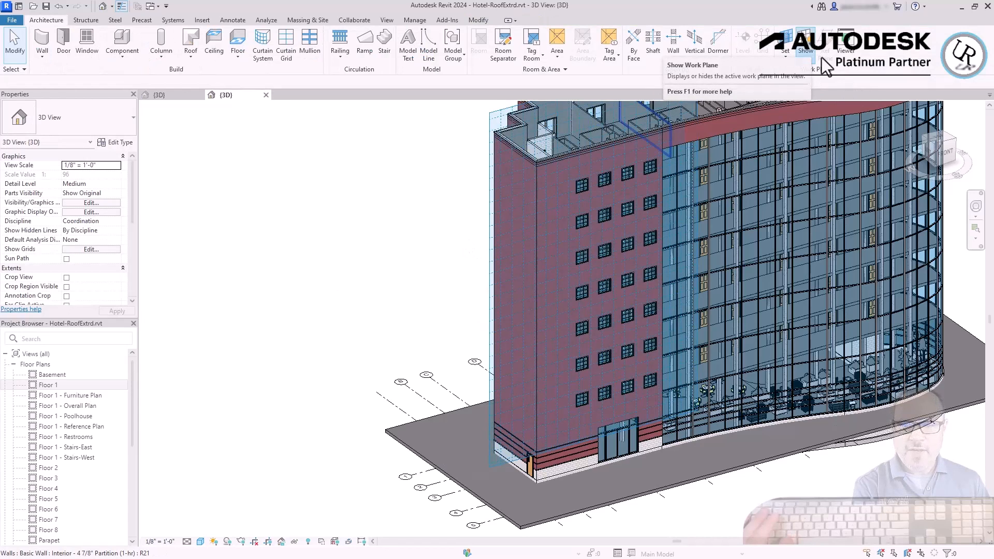
# Start a Roof by Extrusion in the front view, with Parapet as reference level and a 0' 0" offset.
pyautogui.click(946, 150)
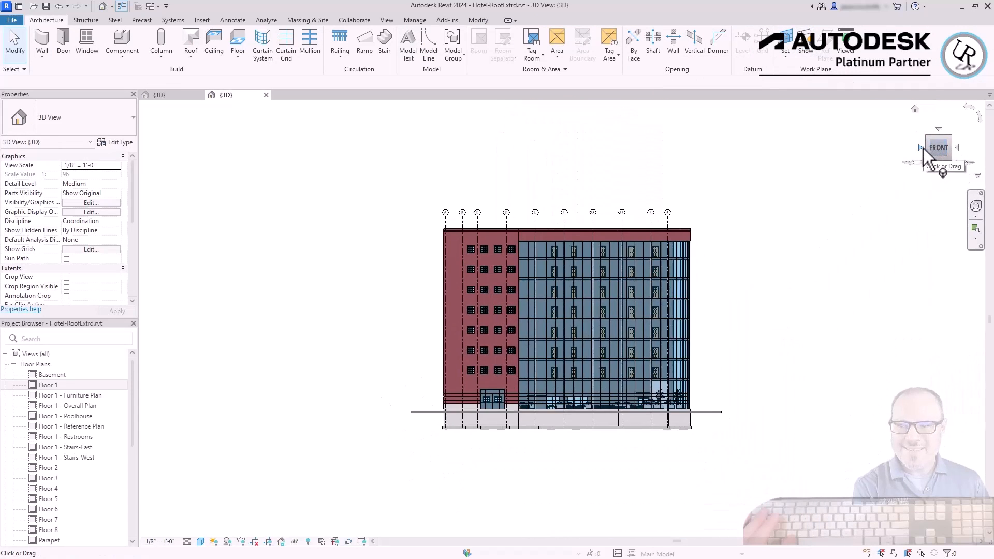
pyautogui.scroll(6, 397, 244)
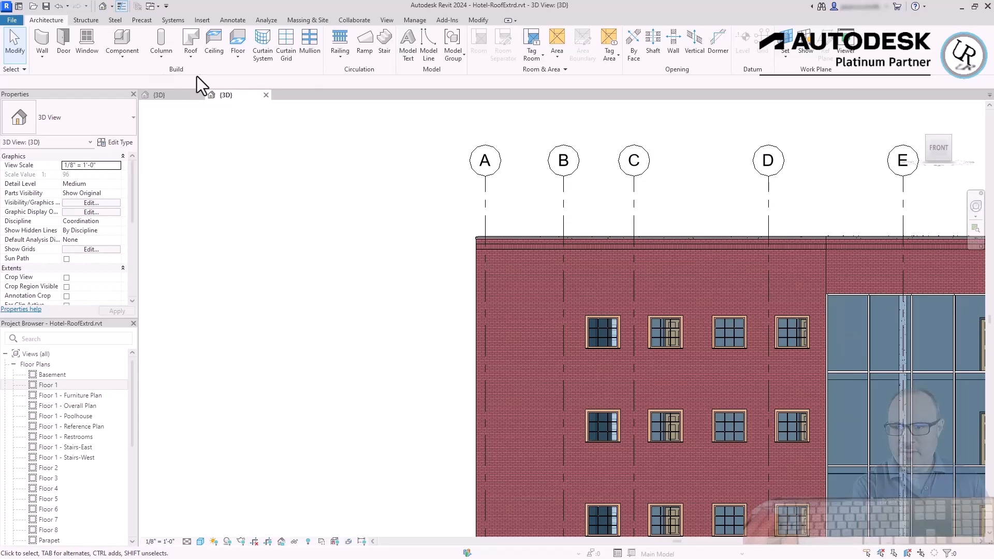
pyautogui.click(188, 59)
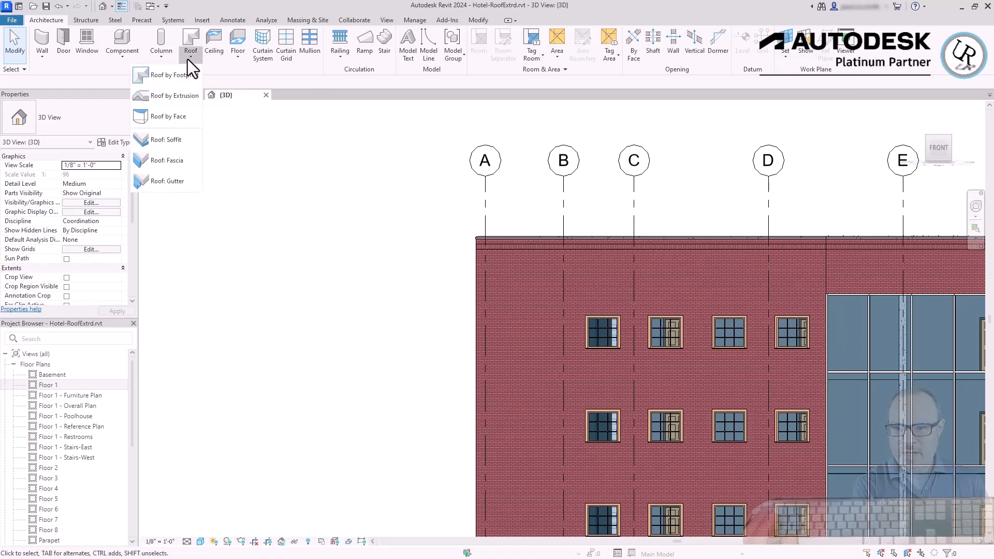
pyautogui.click(148, 94)
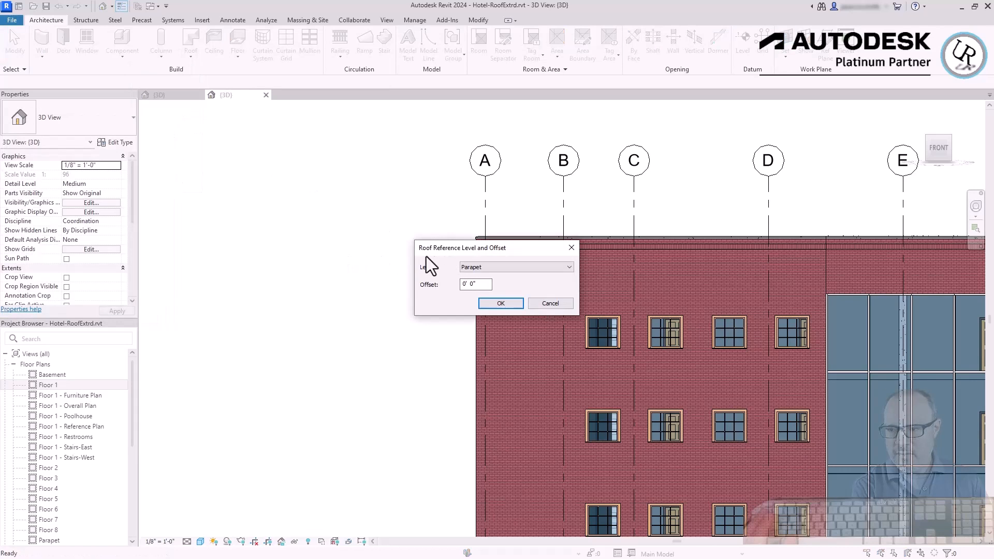
pyautogui.click(483, 268)
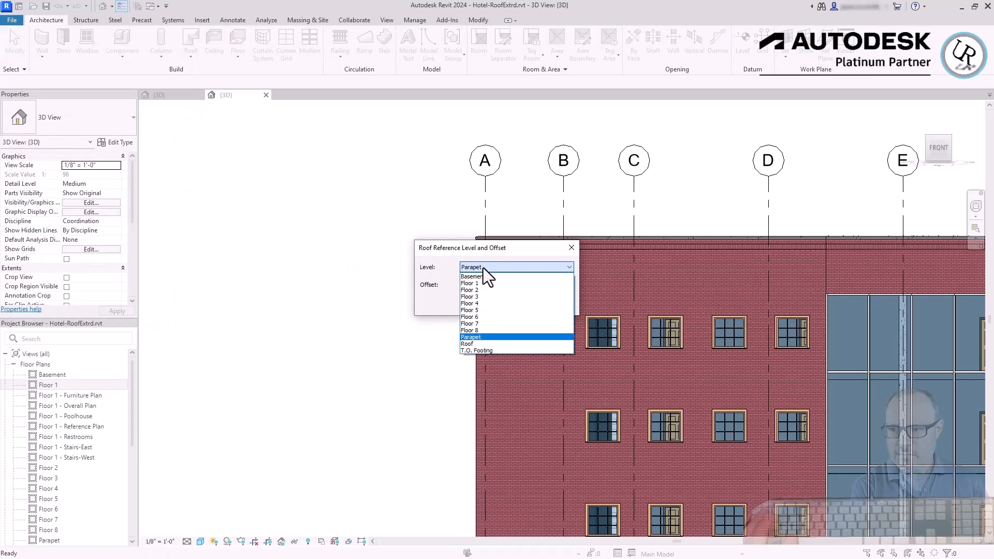
pyautogui.click(468, 336)
pyautogui.click(499, 306)
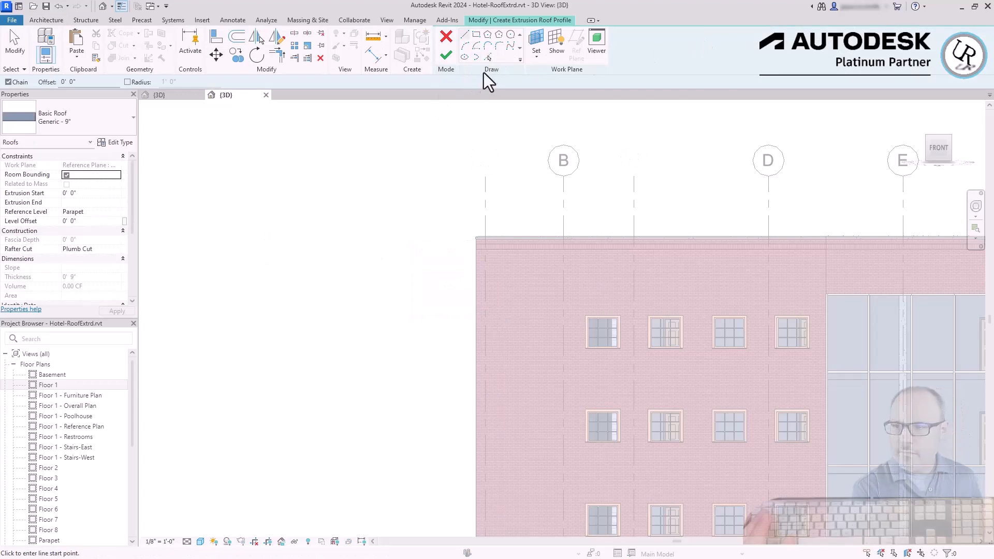
# Sketch an open curved roof profile with arcs, from outside the west corner over the parapet to between grids D and E.
pyautogui.click(465, 46)
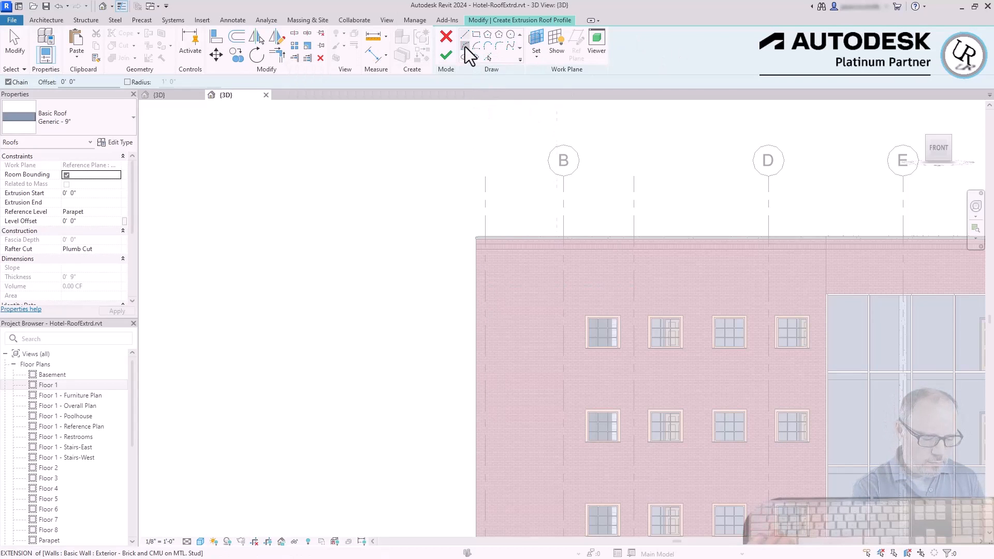
pyautogui.click(436, 300)
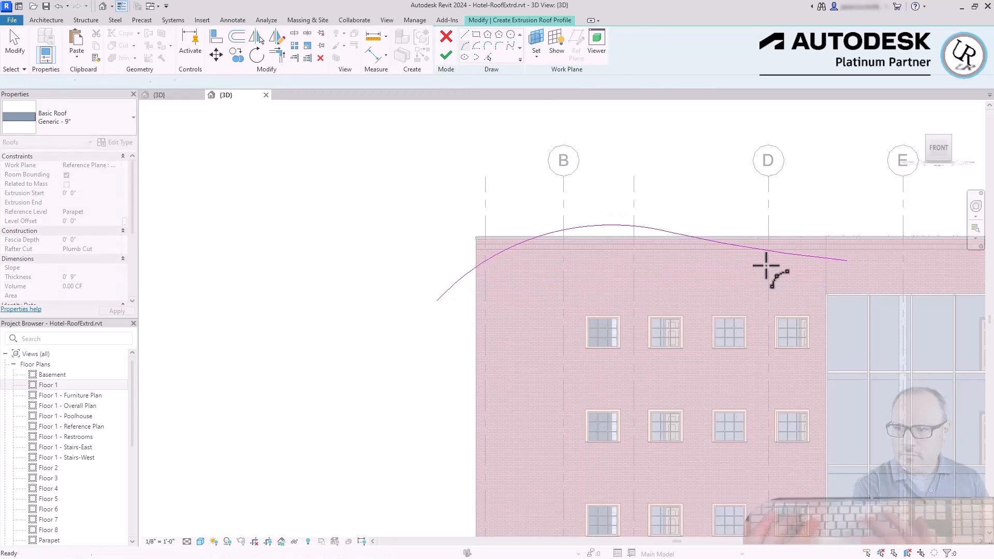
pyautogui.press('Escape')
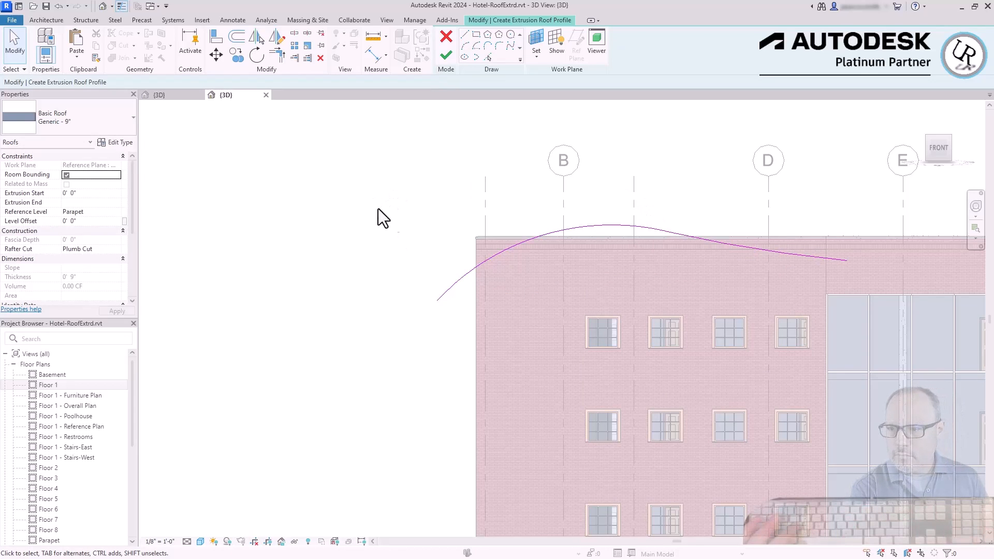
# Set the roof's extrusion start to 5' 0" and extrusion end to -5' 0", and finish the curved profile.
pyautogui.click(446, 293)
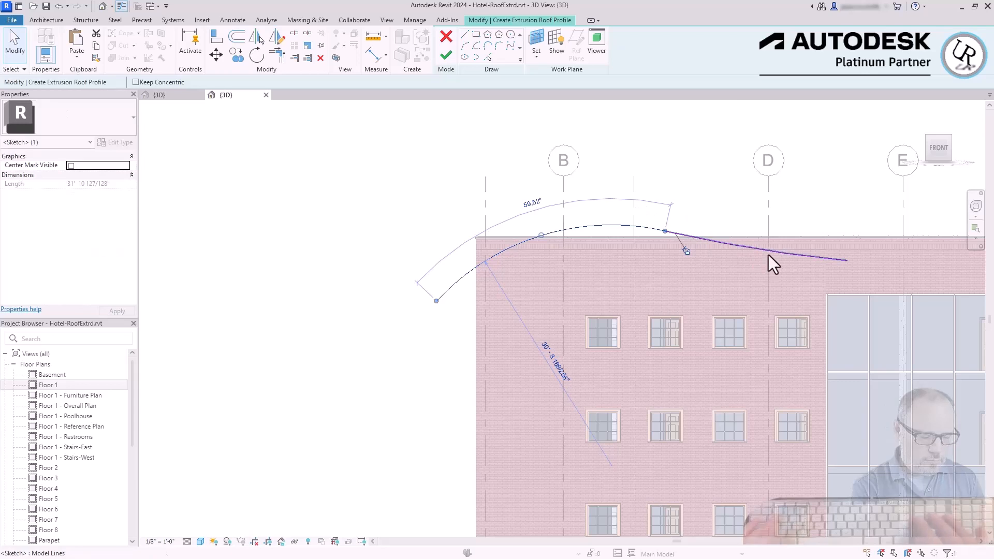
pyautogui.click(806, 259)
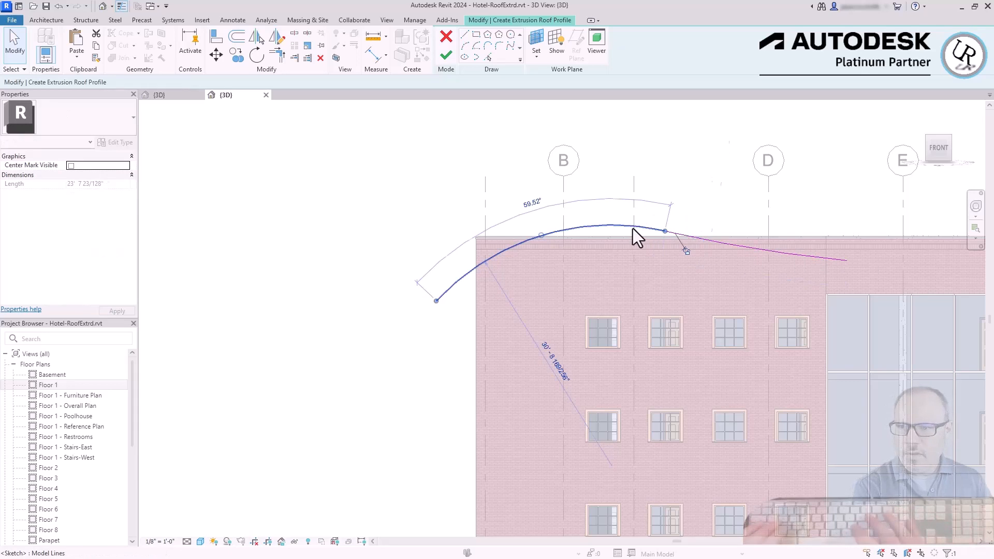
pyautogui.click(313, 412)
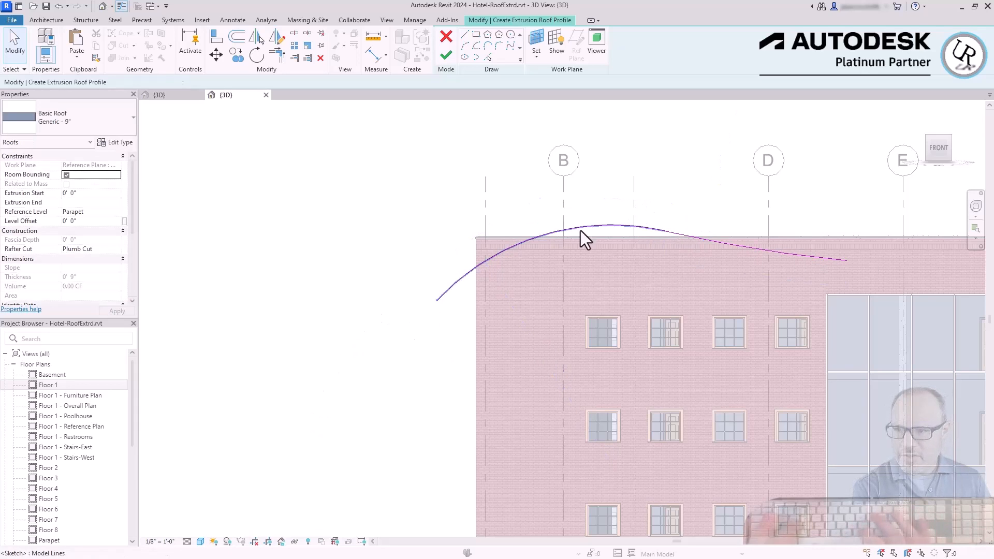
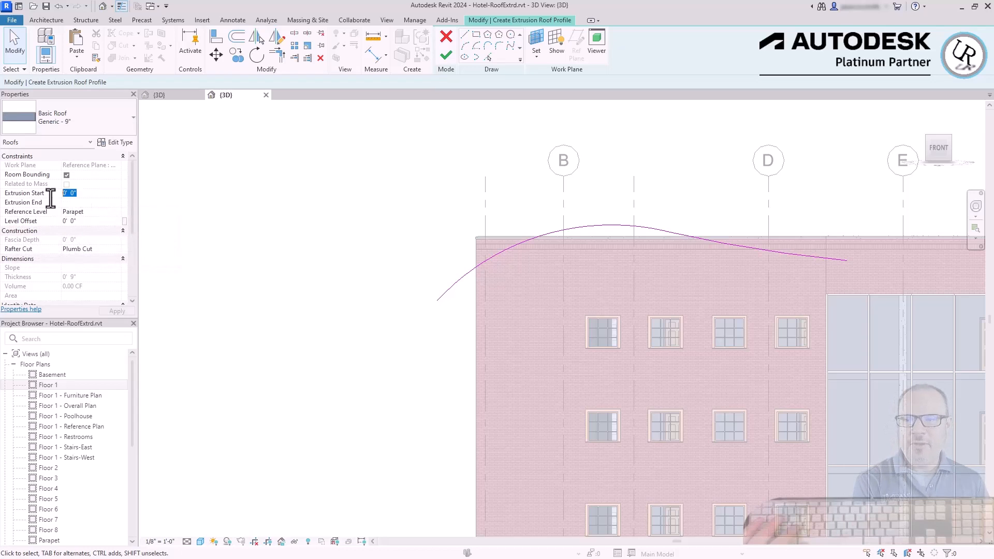
pyautogui.moveTo(50, 199); pyautogui.dragTo(1, 192)
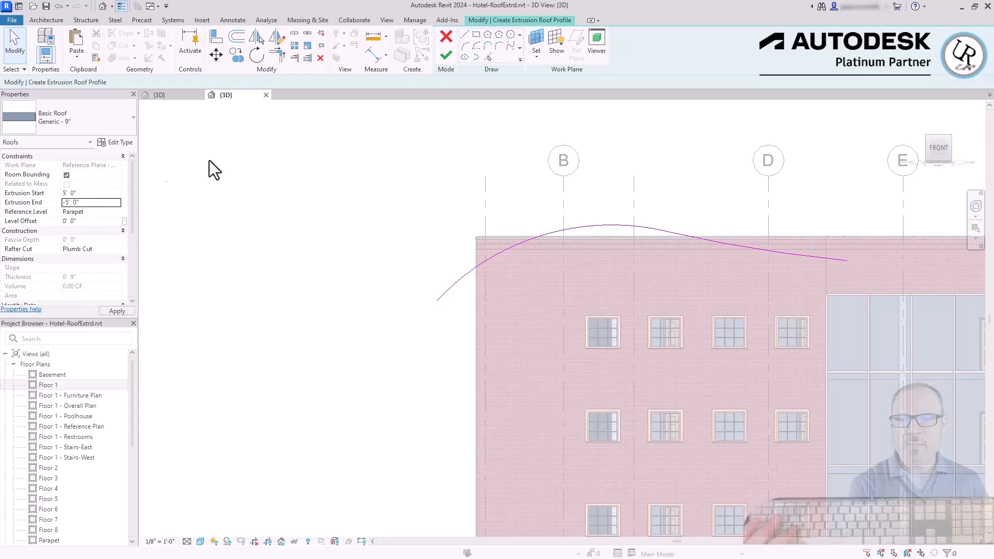
pyautogui.click(447, 54)
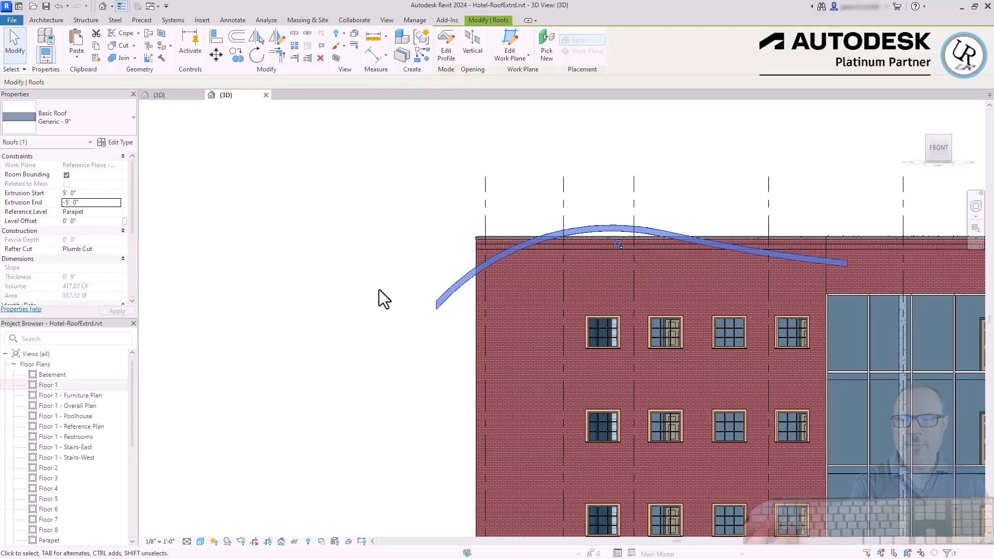
pyautogui.click(355, 286)
# Examine from the west side how the curved roof overhangs and intersects the brick wall at the building's corner.
pyautogui.click(525, 240)
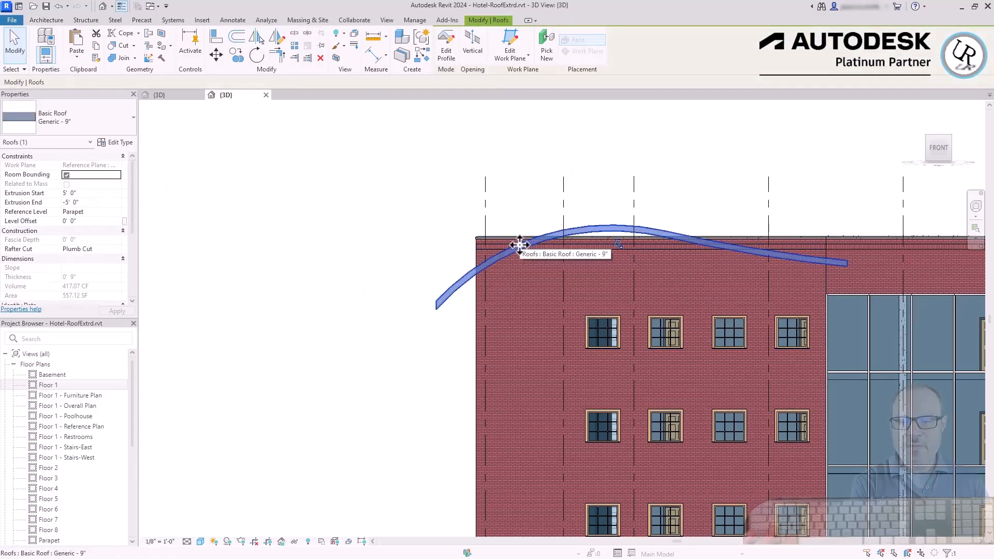
pyautogui.keyDown('shift'); pyautogui.moveTo(517, 249); pyautogui.dragTo(637, 376, button='middle'); pyautogui.keyUp('shift')
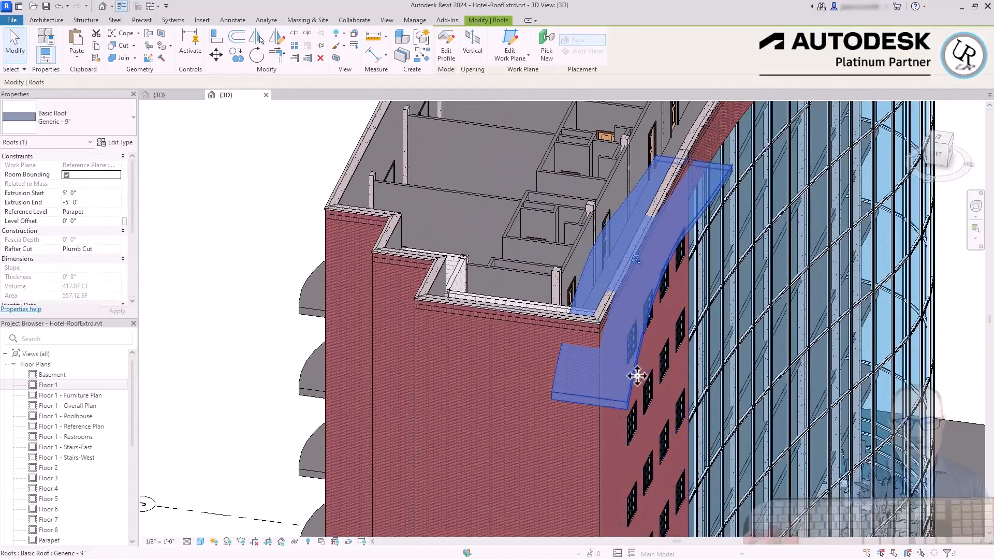
pyautogui.scroll(2, 627, 332)
pyautogui.press('Escape')
pyautogui.click(645, 394)
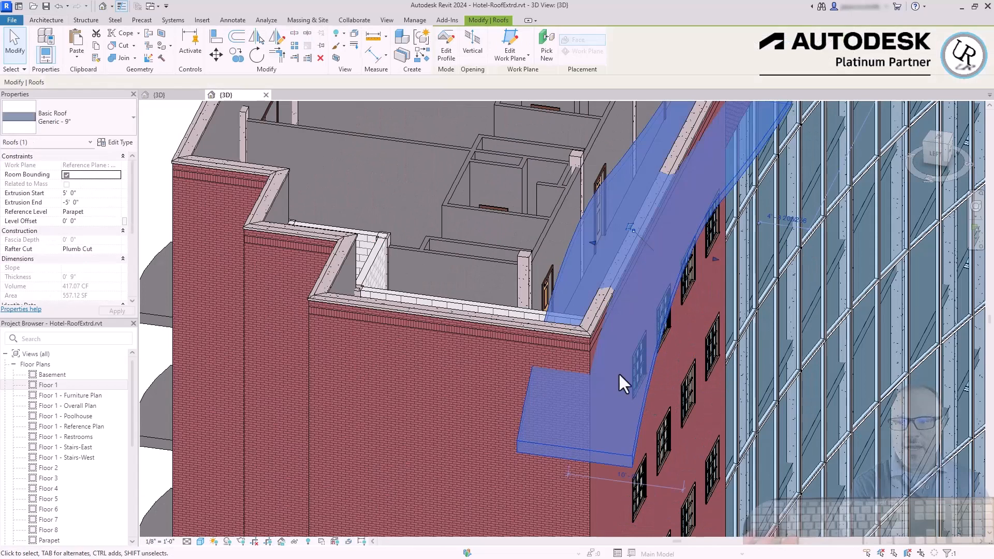
pyautogui.press('Escape')
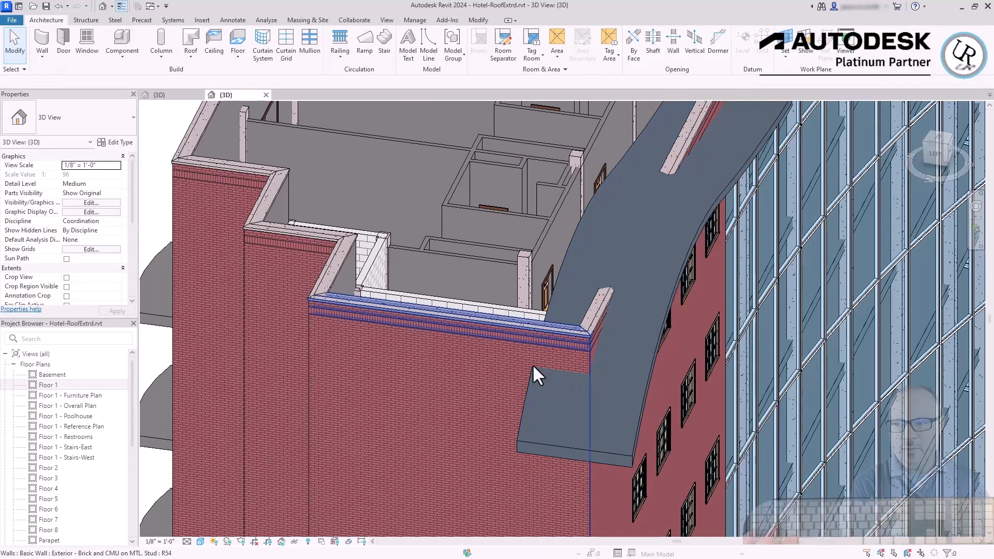
pyautogui.click(600, 332)
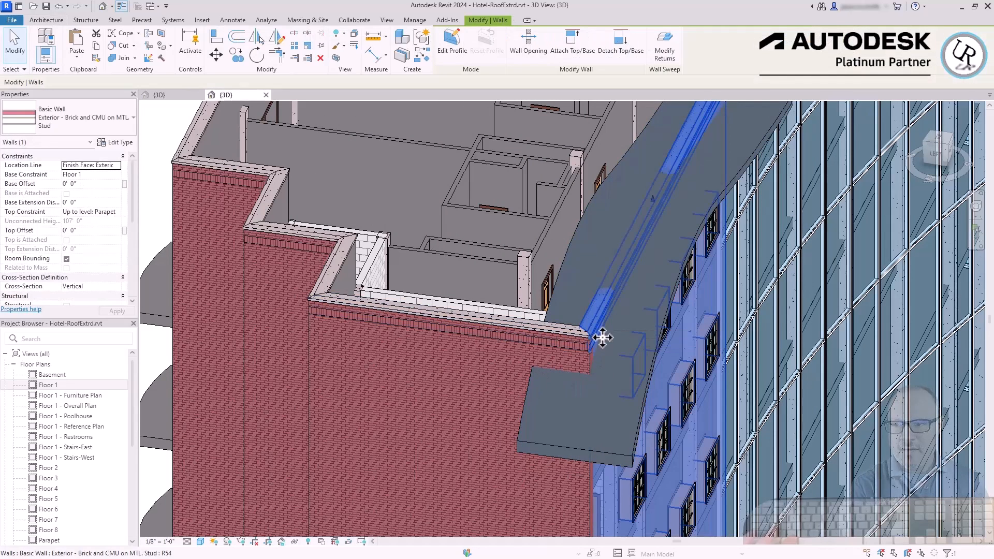
pyautogui.press('Escape')
pyautogui.scroll(-3, 582, 339)
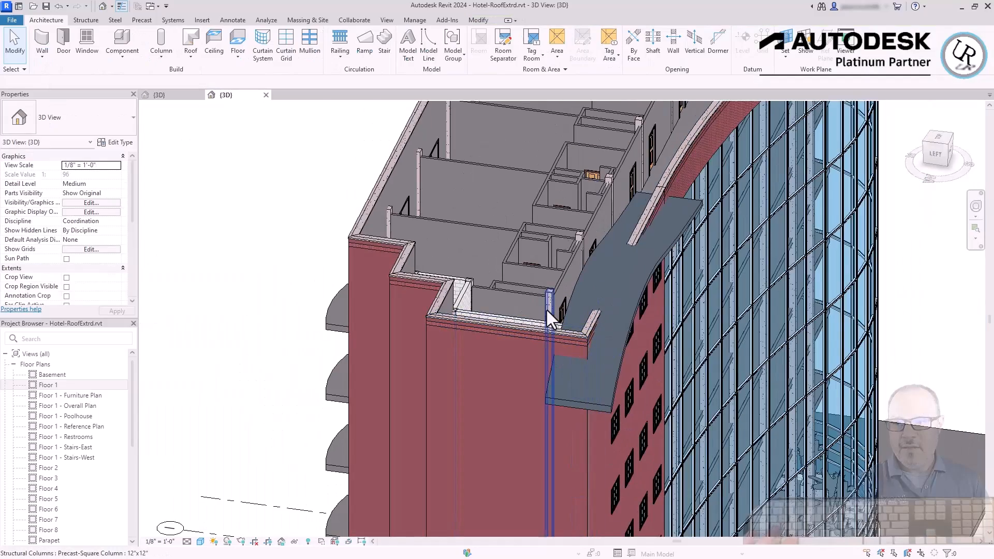
# Examine from the back and from the front corner how far the curved roof extends inside the parapet walls.
pyautogui.keyDown('shift'); pyautogui.moveTo(489, 306); pyautogui.dragTo(712, 275, button='middle'); pyautogui.keyUp('shift')
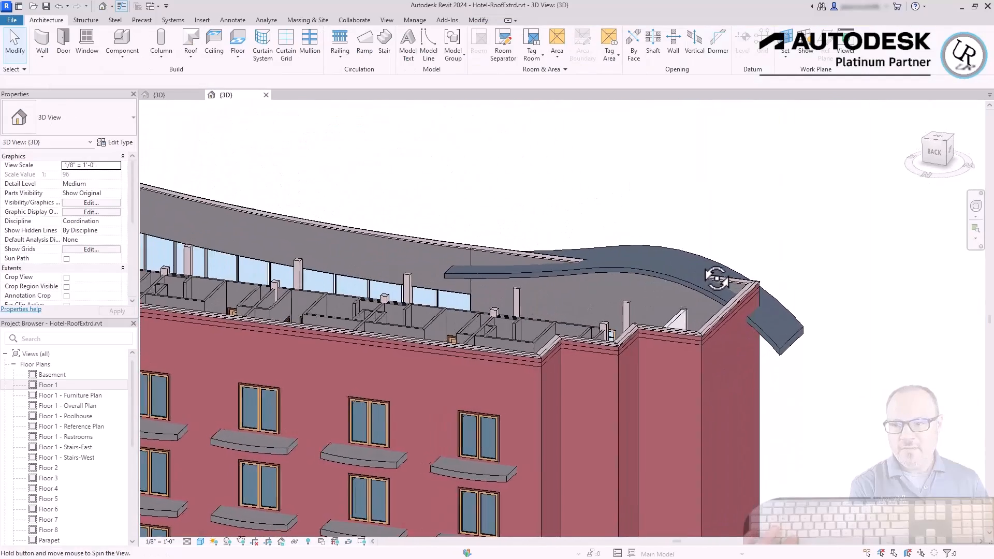
pyautogui.scroll(5, 607, 284)
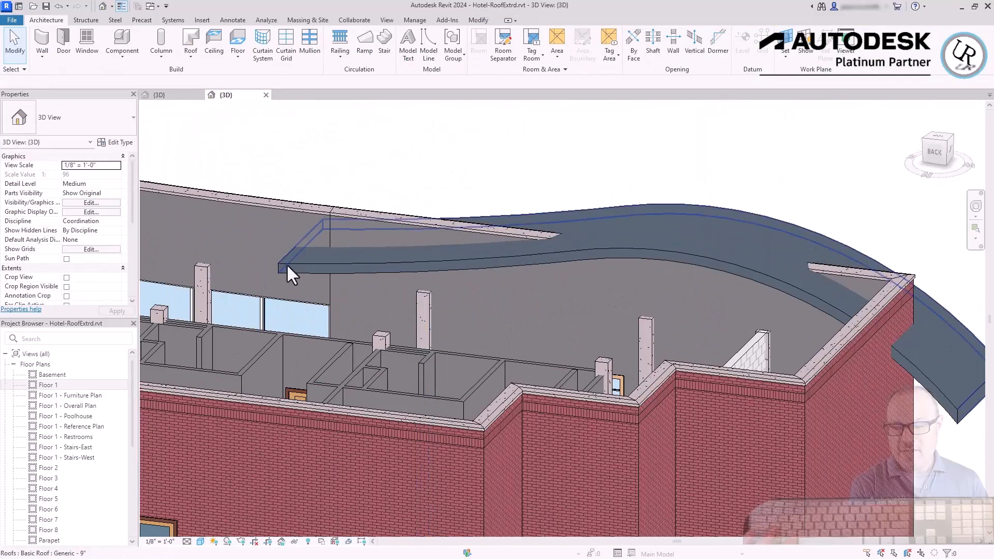
pyautogui.click(286, 267)
pyautogui.scroll(3, 277, 279)
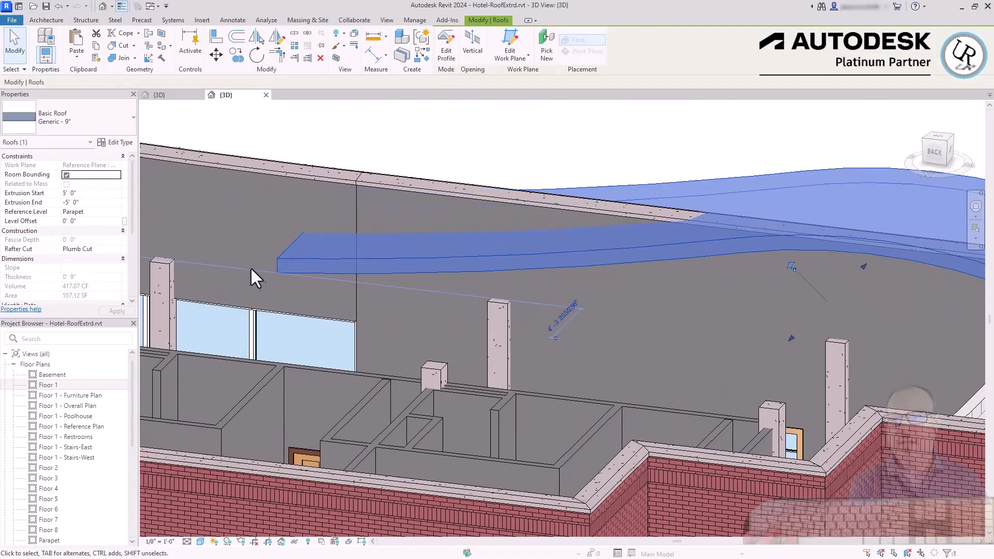
pyautogui.scroll(-2, 251, 266)
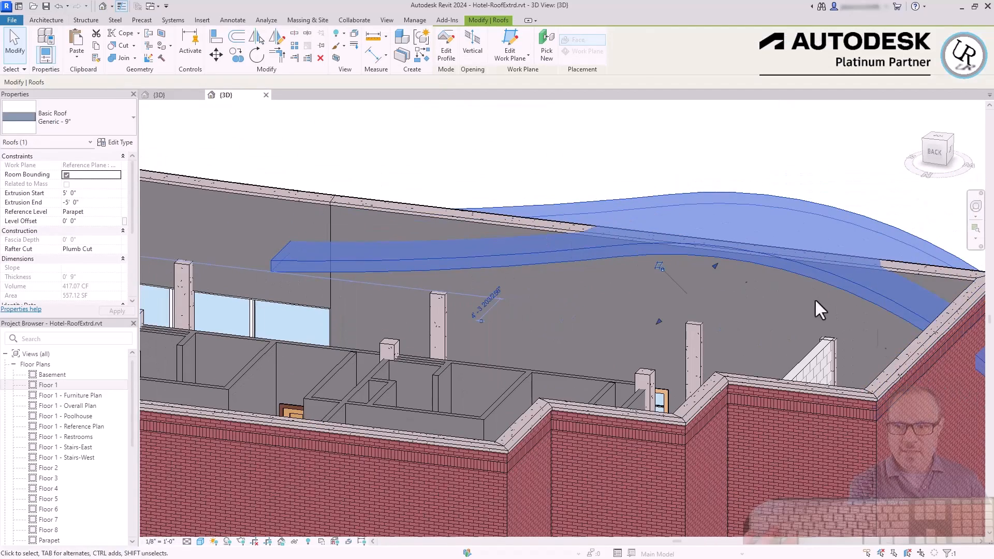
pyautogui.scroll(-2, 555, 282)
pyautogui.keyDown('shift'); pyautogui.moveTo(551, 275); pyautogui.dragTo(455, 399, button='middle'); pyautogui.keyUp('shift')
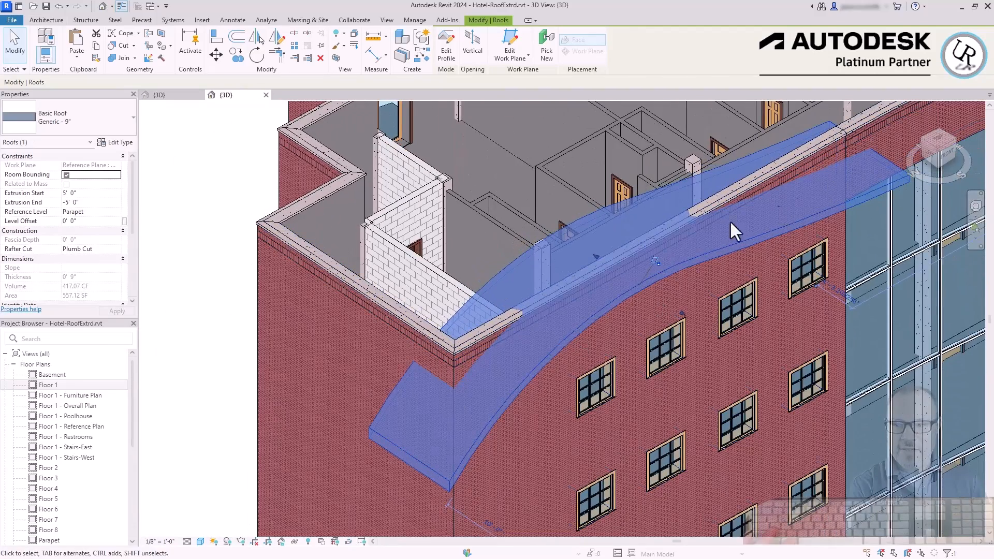
pyautogui.scroll(-3, 435, 396)
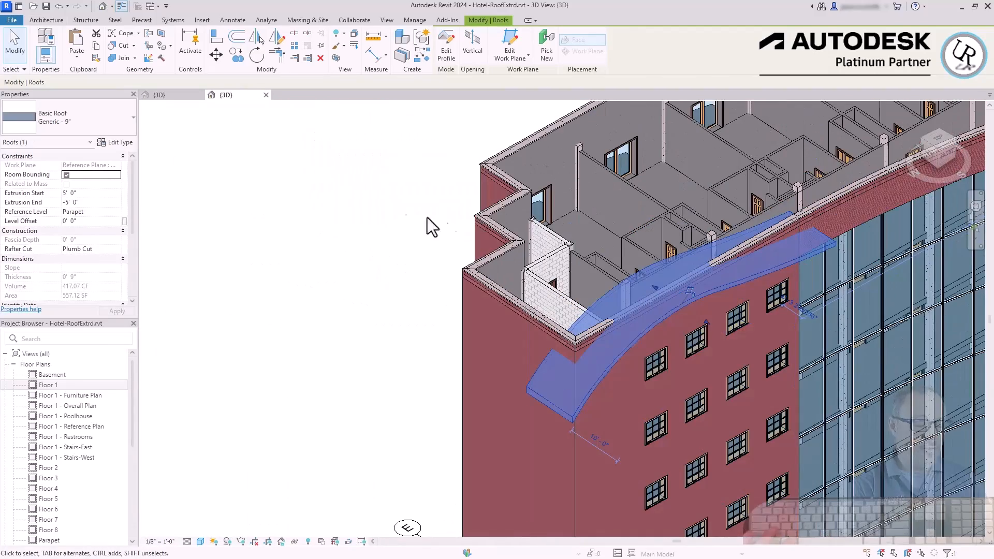
pyautogui.click(331, 201)
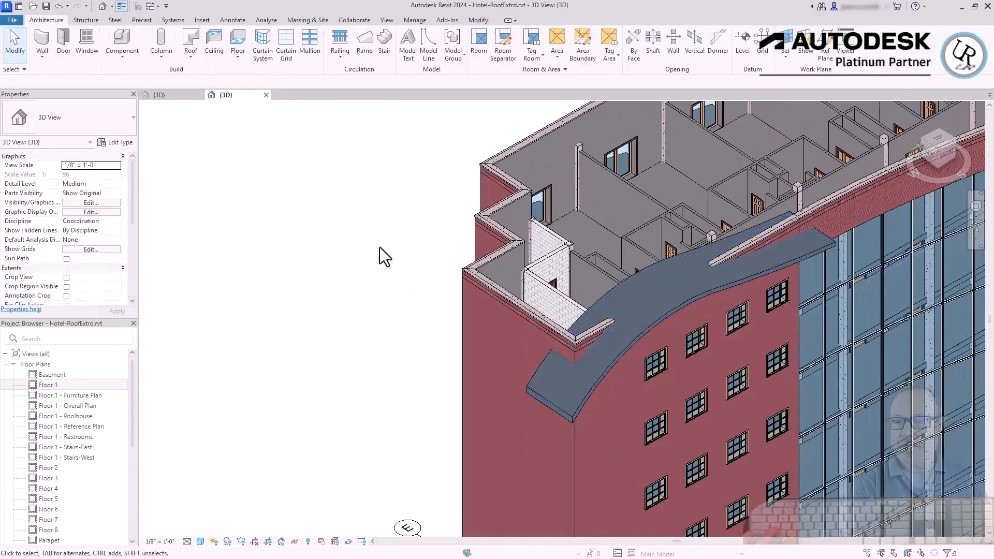
# Try to start a Vertical opening in the curved roof with the Wall Face reference plane as work plane.
pyautogui.click(569, 417)
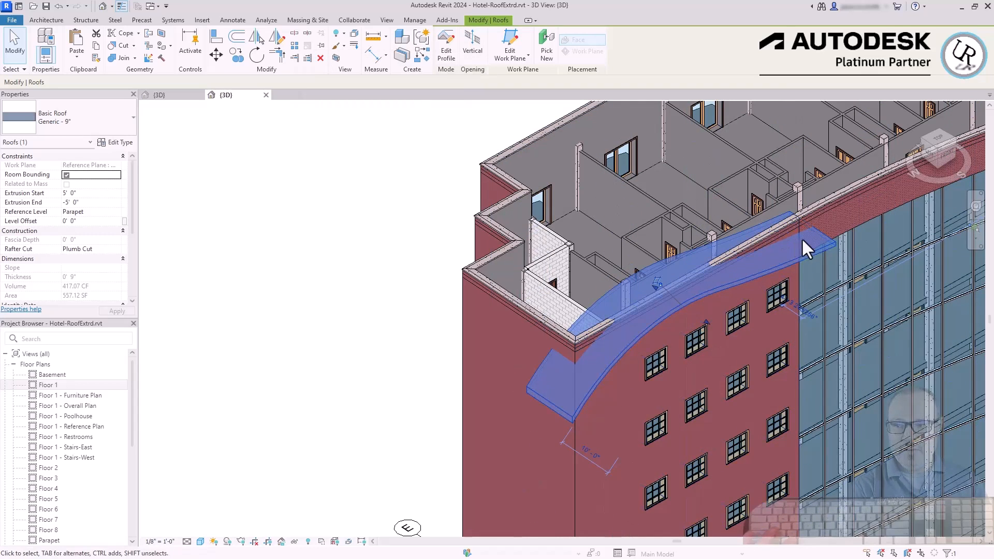
pyautogui.click(247, 348)
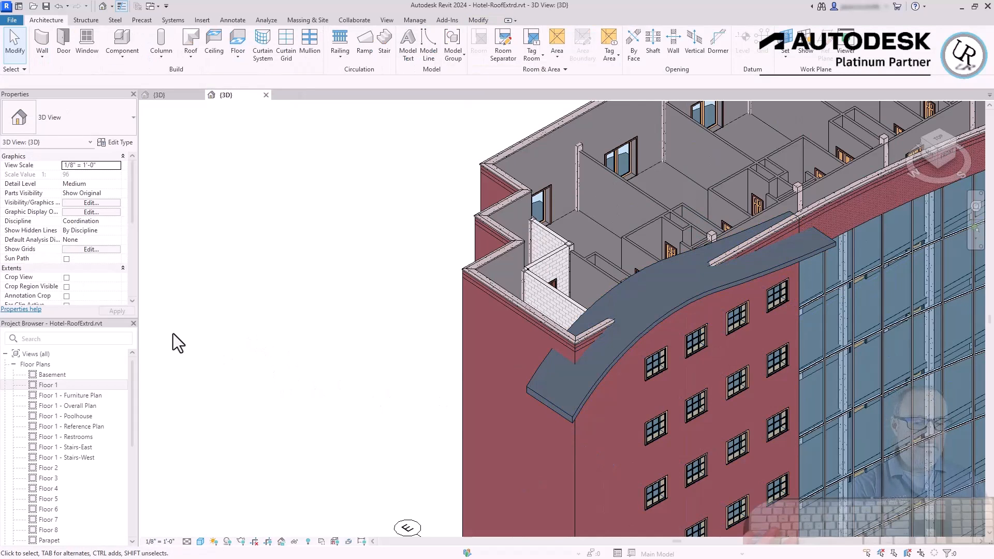
pyautogui.scroll(-5, 308, 290)
pyautogui.click(400, 334)
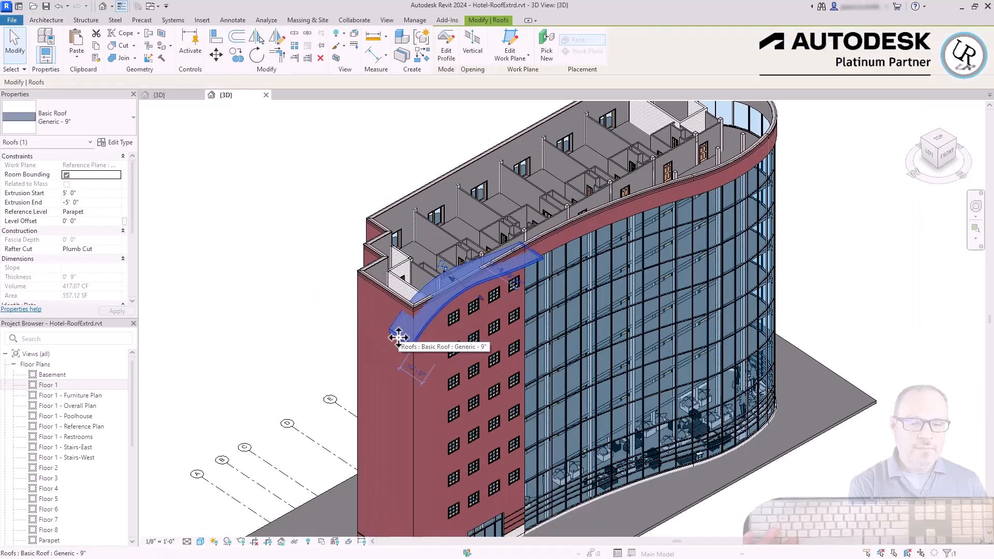
pyautogui.click(471, 51)
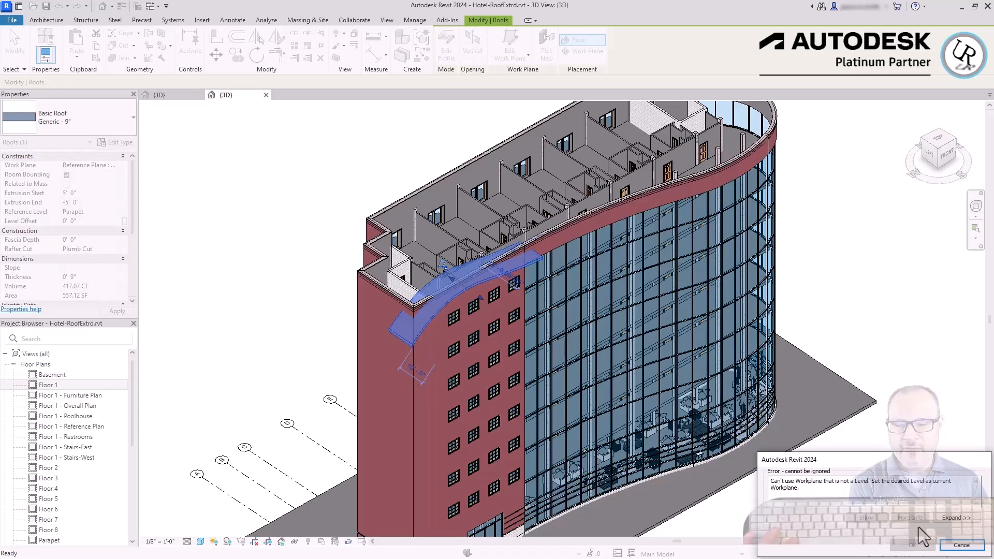
pyautogui.press('Escape')
pyautogui.press('Escape')
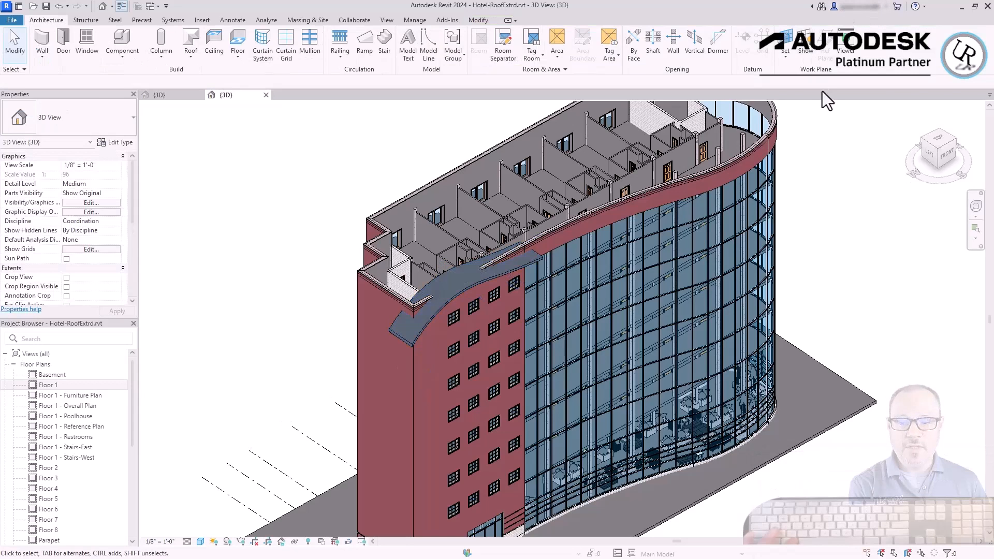
# Set the work plane to Level : Floor 1 and briefly display it to check its position.
pyautogui.click(787, 49)
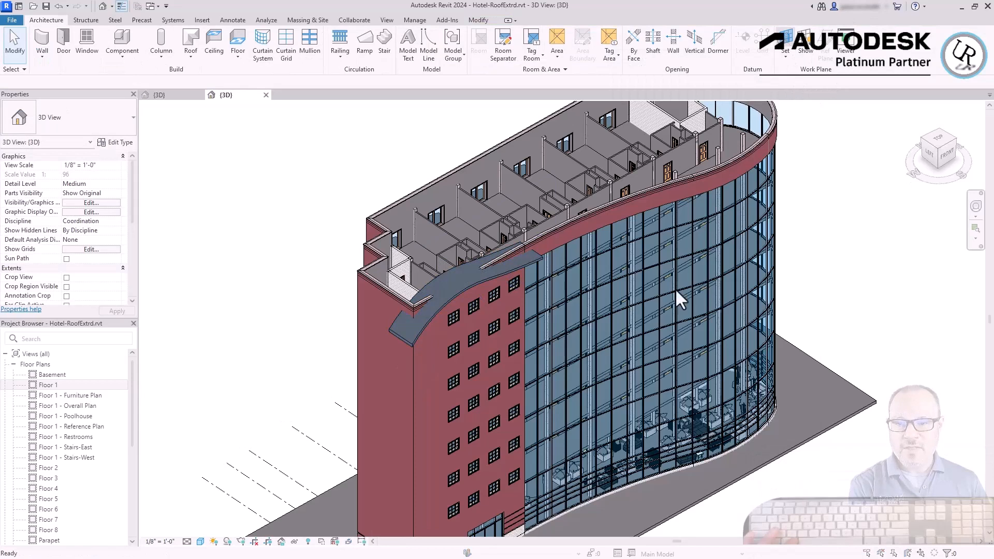
pyautogui.click(703, 369)
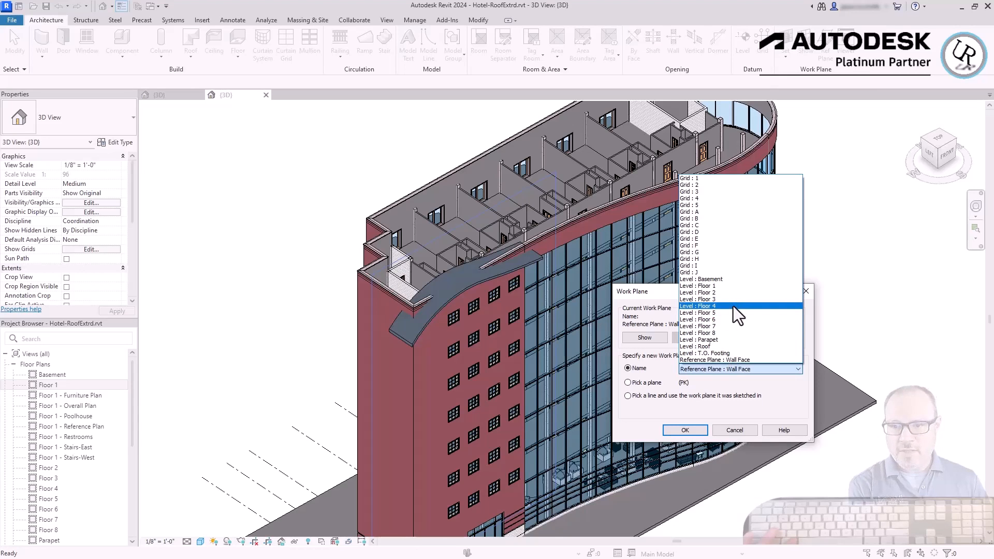
pyautogui.click(734, 285)
pyautogui.press('Return')
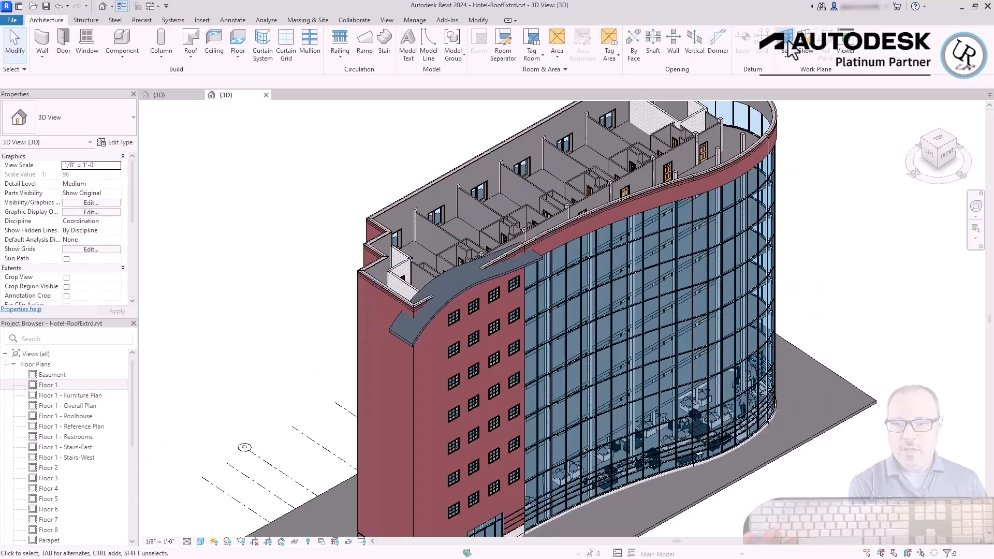
pyautogui.click(805, 51)
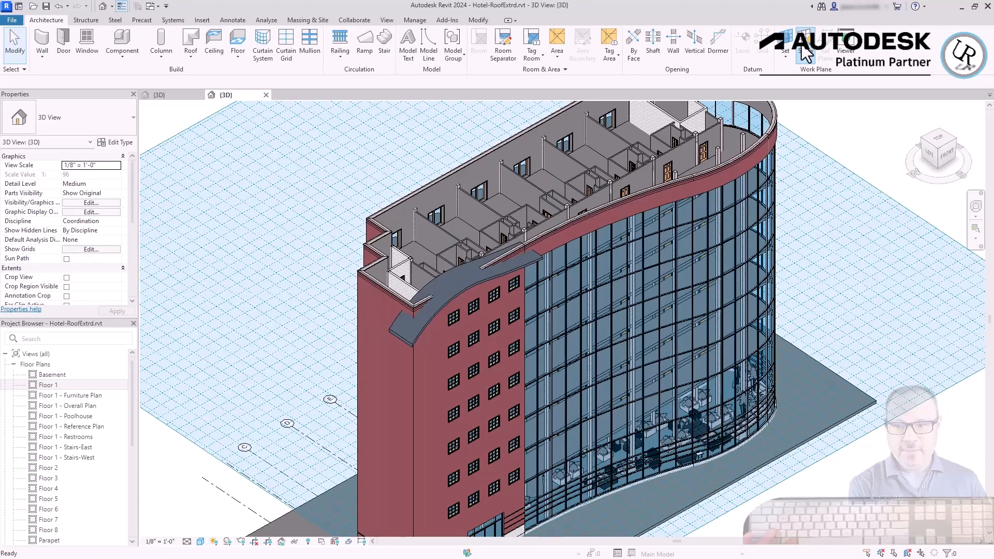
pyautogui.click(801, 47)
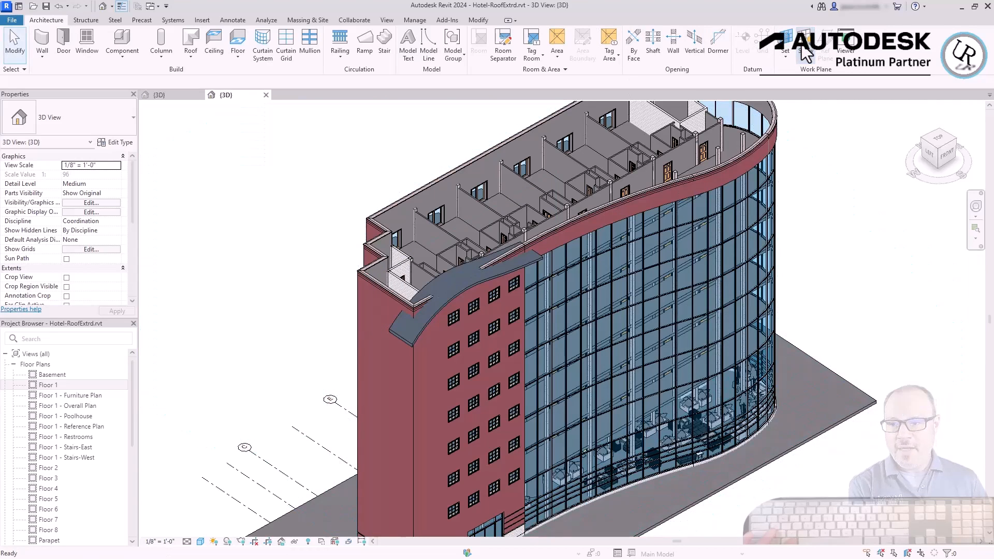
# Cut a rectangular Vertical opening in the curved roof in top view, from the brick wall's outer southwest corner to beyond the roof's inner edge and east end.
pyautogui.click(940, 139)
pyautogui.scroll(5, 598, 343)
pyautogui.click(600, 344)
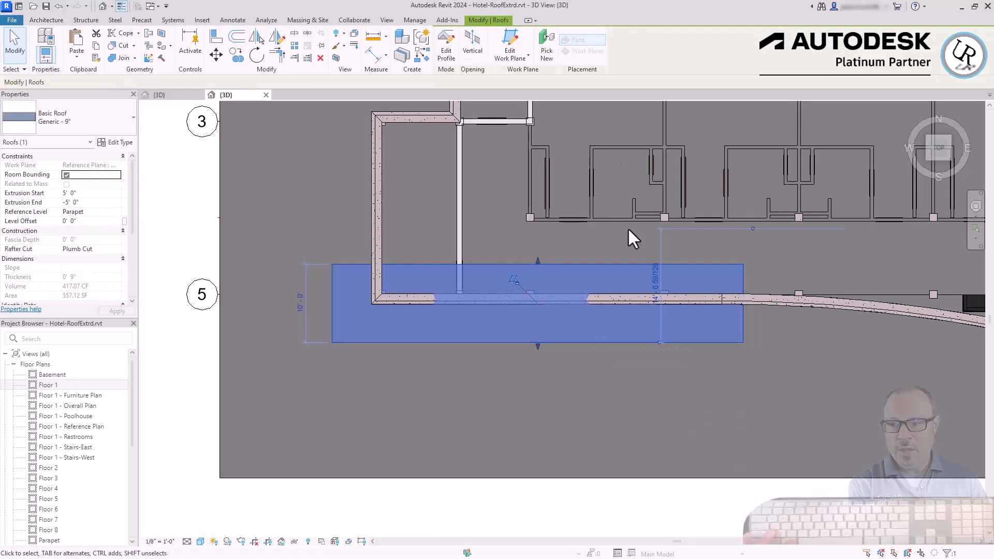
pyautogui.click(474, 45)
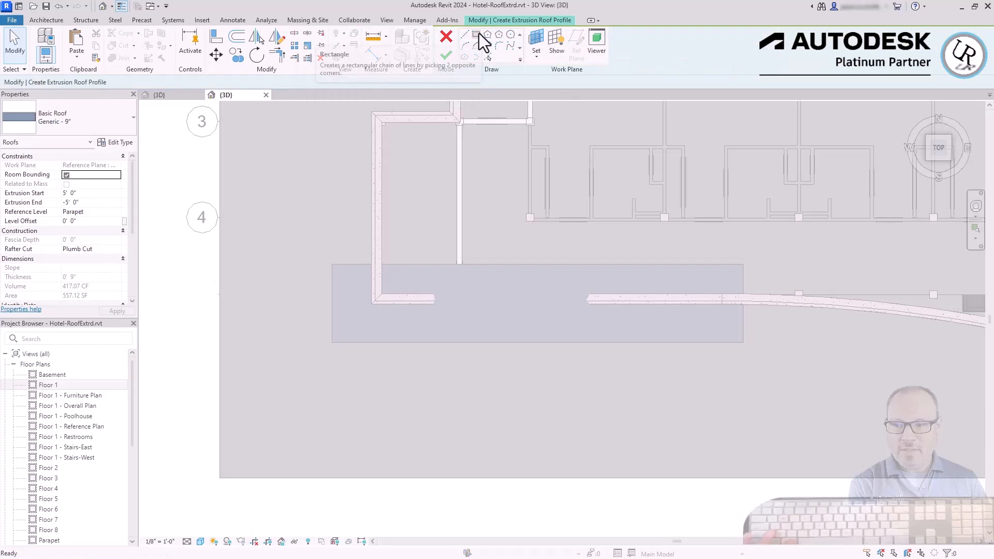
pyautogui.click(477, 34)
pyautogui.scroll(4, 375, 298)
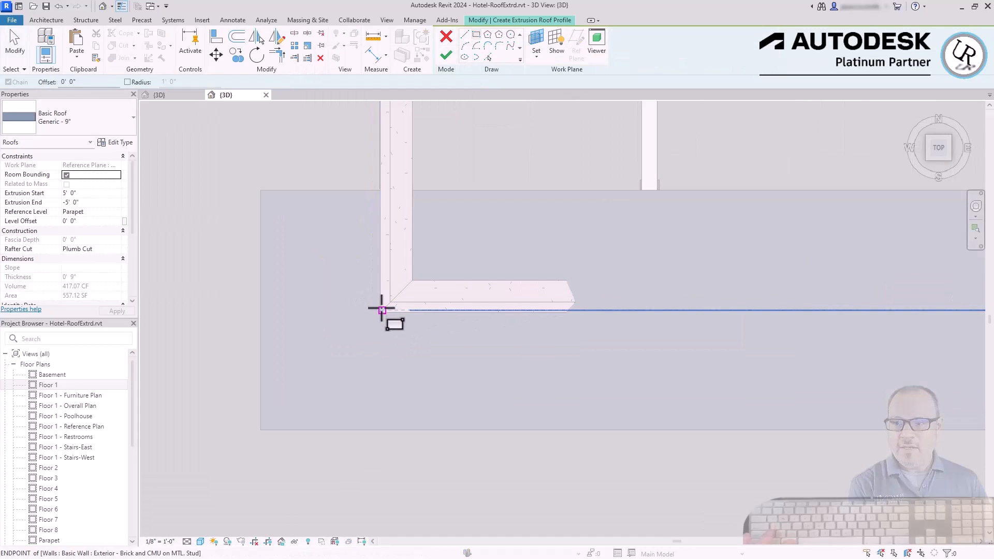
pyautogui.click(381, 310)
pyautogui.scroll(-4, 378, 309)
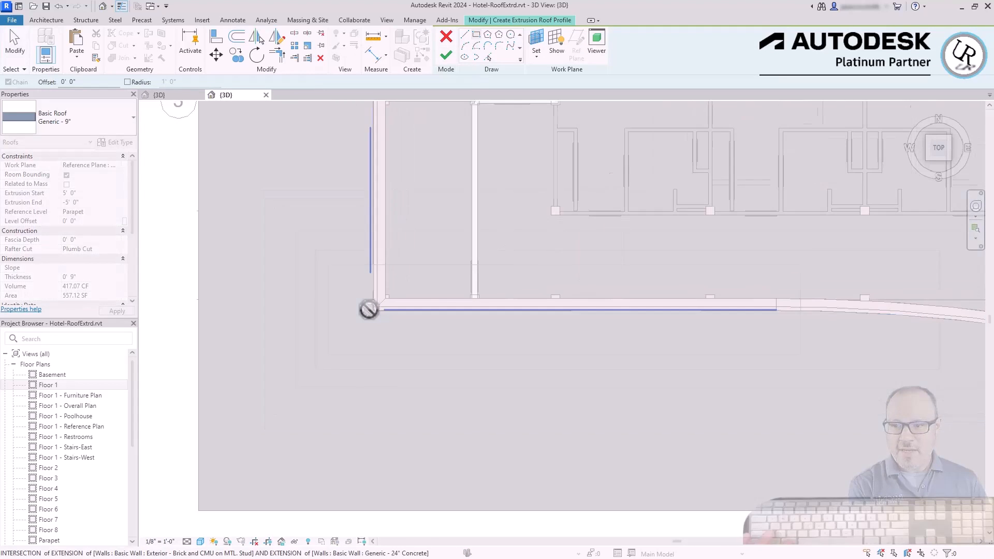
pyautogui.click(852, 215)
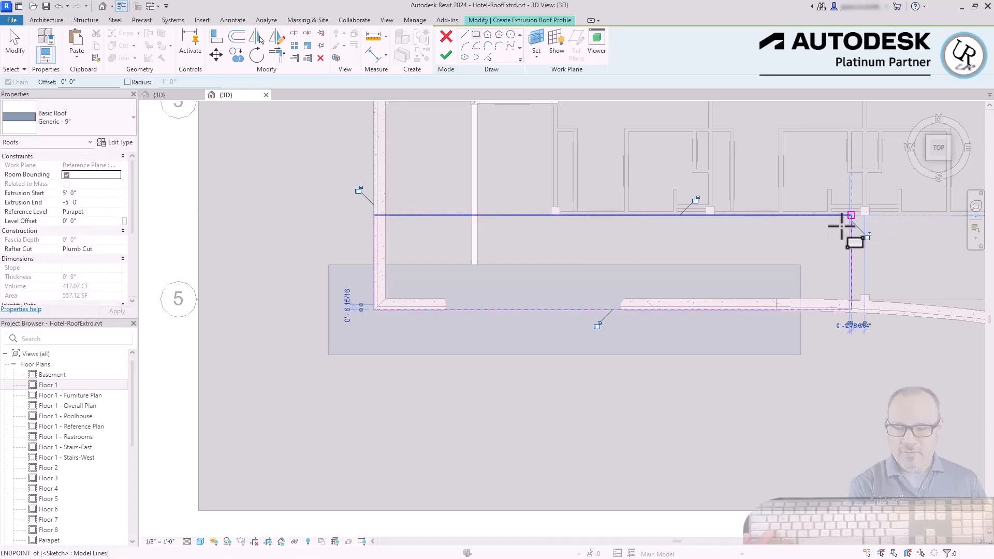
pyautogui.click(451, 57)
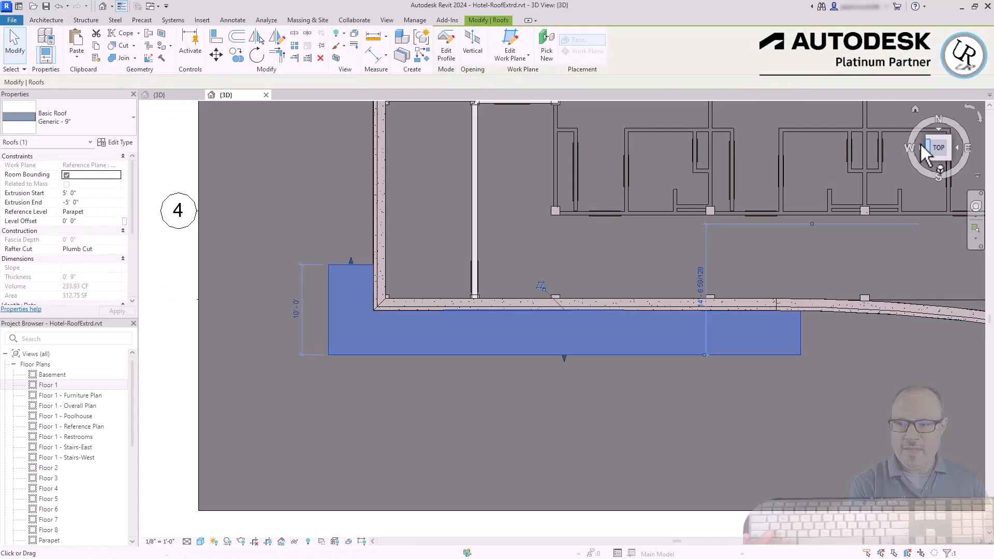
# Examine the cut curved roof from the front corner, the back and the left side along the parapet walls.
pyautogui.click(926, 161)
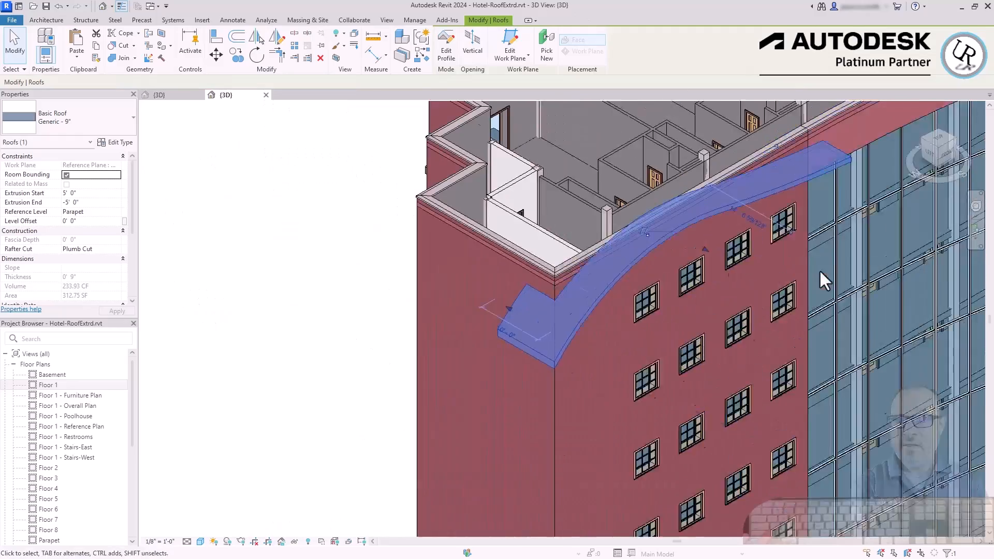
pyautogui.press('Escape')
pyautogui.scroll(5, 539, 337)
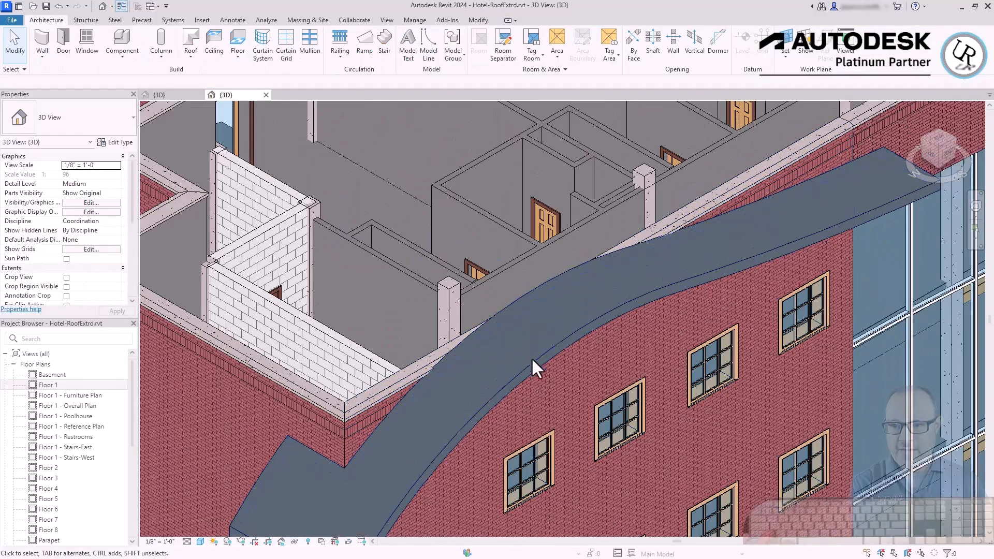
pyautogui.click(541, 364)
pyautogui.keyDown('shift'); pyautogui.moveTo(547, 382); pyautogui.dragTo(894, 350, button='middle'); pyautogui.keyUp('shift')
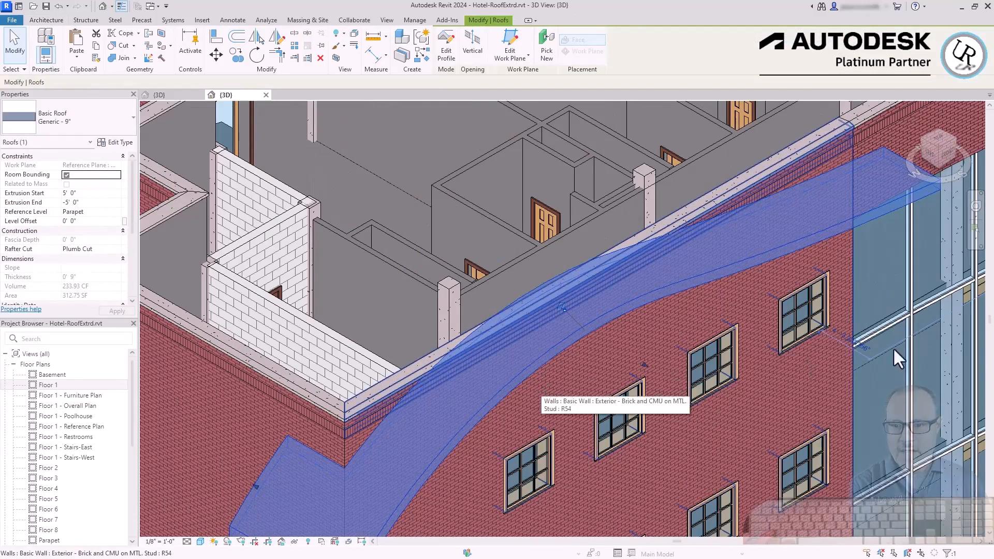
pyautogui.scroll(-2, 703, 201)
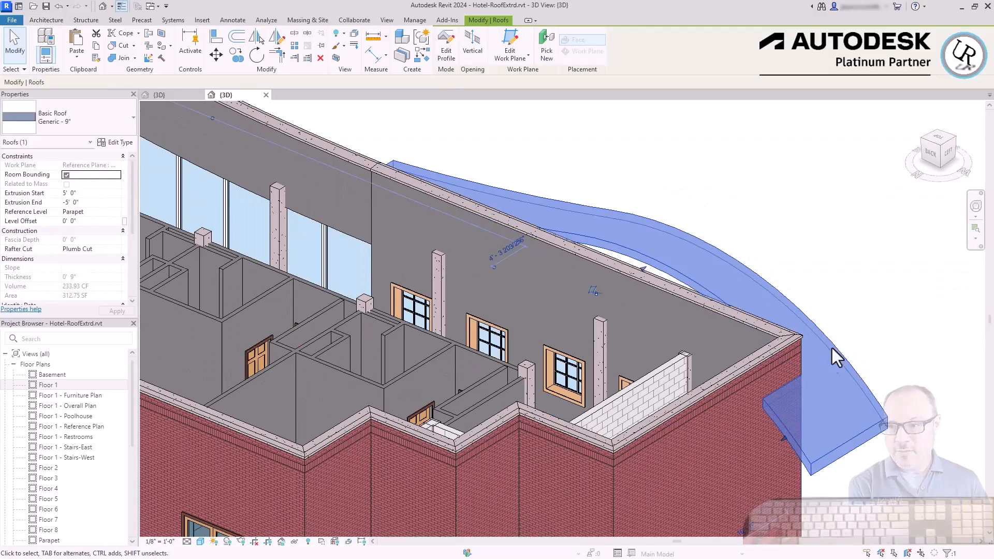
pyautogui.scroll(3, 804, 388)
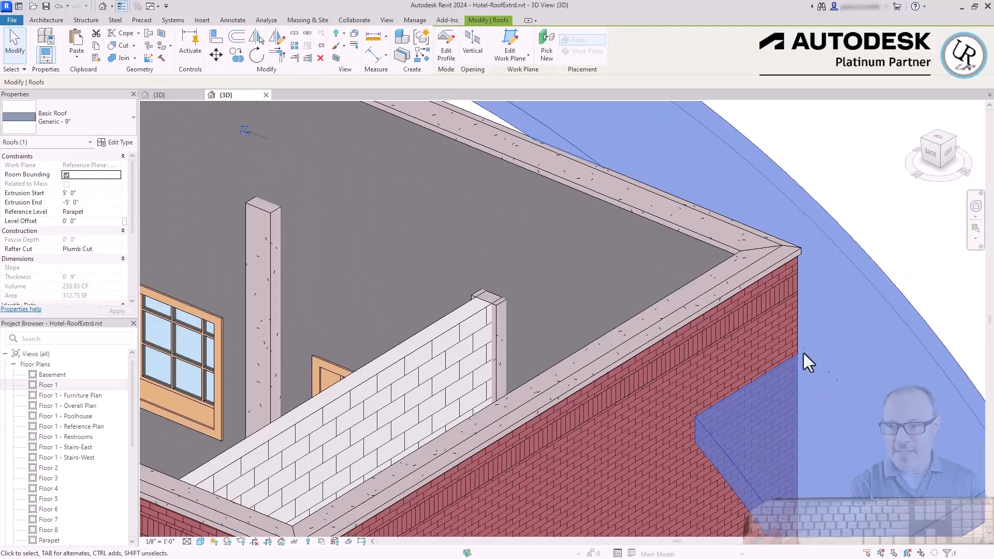
pyautogui.scroll(-3, 803, 354)
pyautogui.moveTo(784, 328)
pyautogui.keyDown('shift'); pyautogui.mouseDown(button='middle')
pyautogui.moveTo(887, 328)
pyautogui.moveTo(730, 373)
pyautogui.moveTo(728, 362)
pyautogui.moveTo(732, 373)
pyautogui.moveTo(763, 366)
pyautogui.moveTo(771, 340)
pyautogui.mouseUp(button='middle'); pyautogui.keyUp('shift')
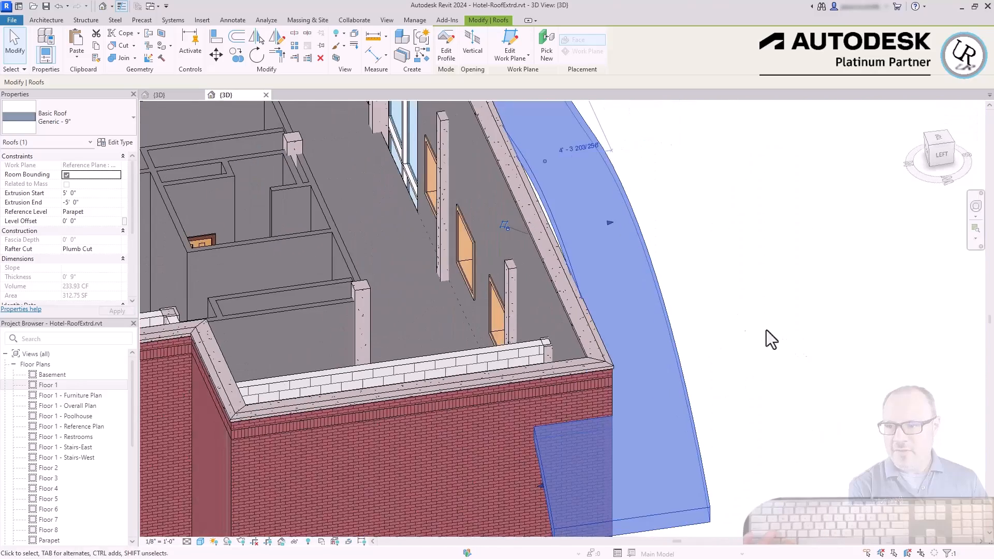
pyautogui.scroll(-3, 583, 259)
pyautogui.keyDown('shift'); pyautogui.moveTo(583, 259); pyautogui.dragTo(645, 274, button='middle'); pyautogui.keyUp('shift')
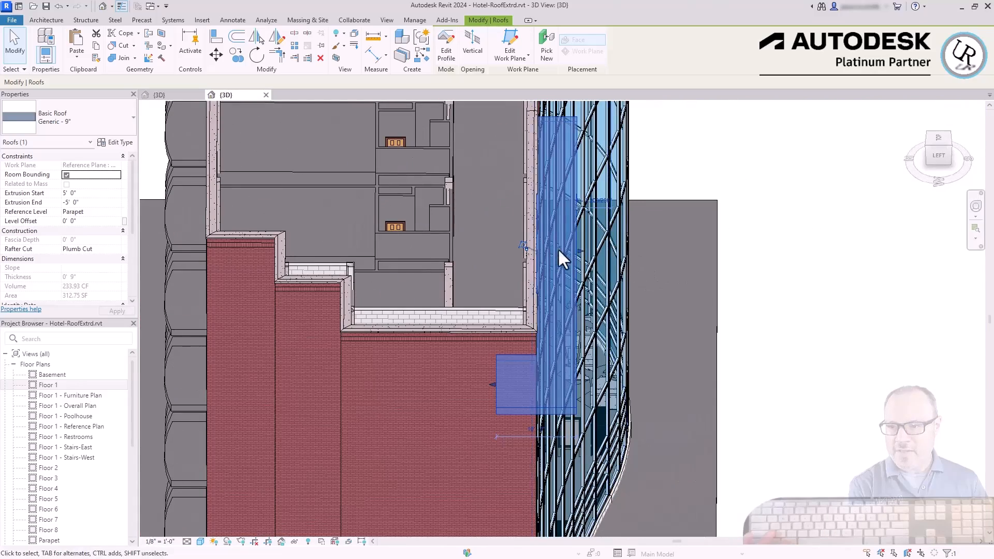
# Stretch the curved roof's outer end away from the front wall to an extrusion start of about 41' 4".
pyautogui.moveTo(580, 249); pyautogui.dragTo(868, 260)
pyautogui.scroll(-2, 808, 292)
pyautogui.keyDown('shift'); pyautogui.moveTo(808, 292); pyautogui.dragTo(772, 171, button='middle'); pyautogui.keyUp('shift')
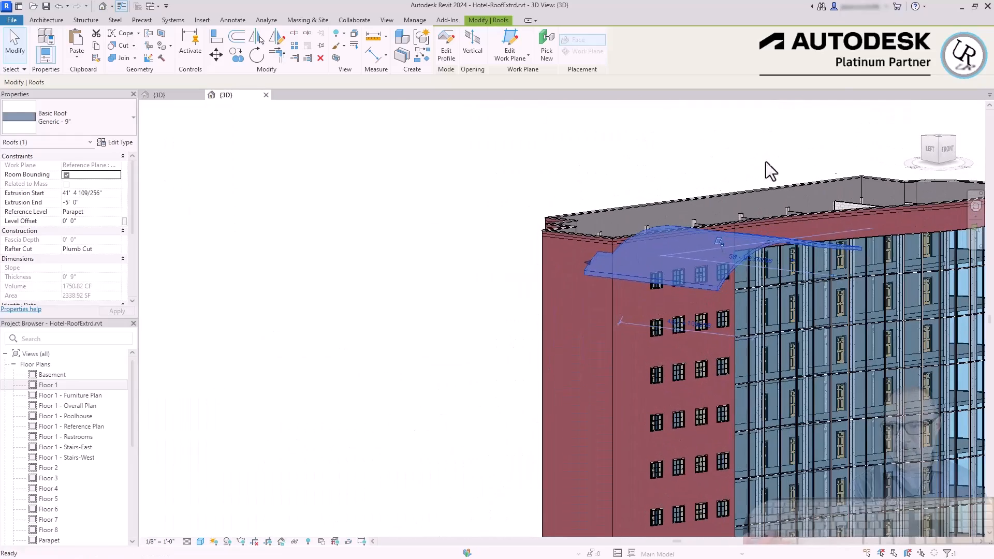
pyautogui.click(382, 242)
pyautogui.click(674, 306)
pyautogui.keyDown('shift'); pyautogui.moveTo(674, 306); pyautogui.dragTo(666, 299, button='middle'); pyautogui.keyUp('shift')
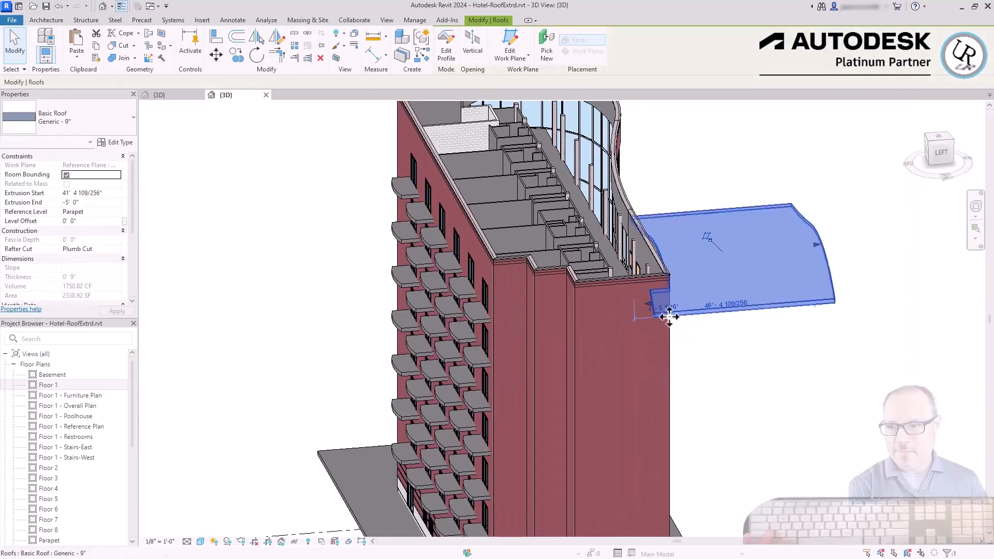
# Stretch the curved roof's inner end past the opening into the building to an extrusion end of about -18' 2".
pyautogui.scroll(2, 666, 300)
pyautogui.moveTo(635, 310); pyautogui.dragTo(557, 318)
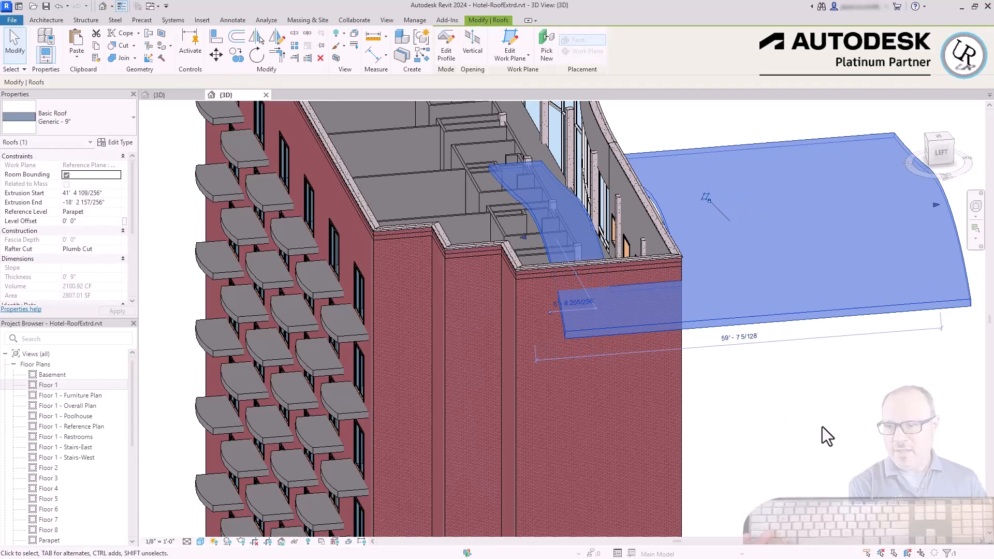
pyautogui.scroll(-4, 791, 438)
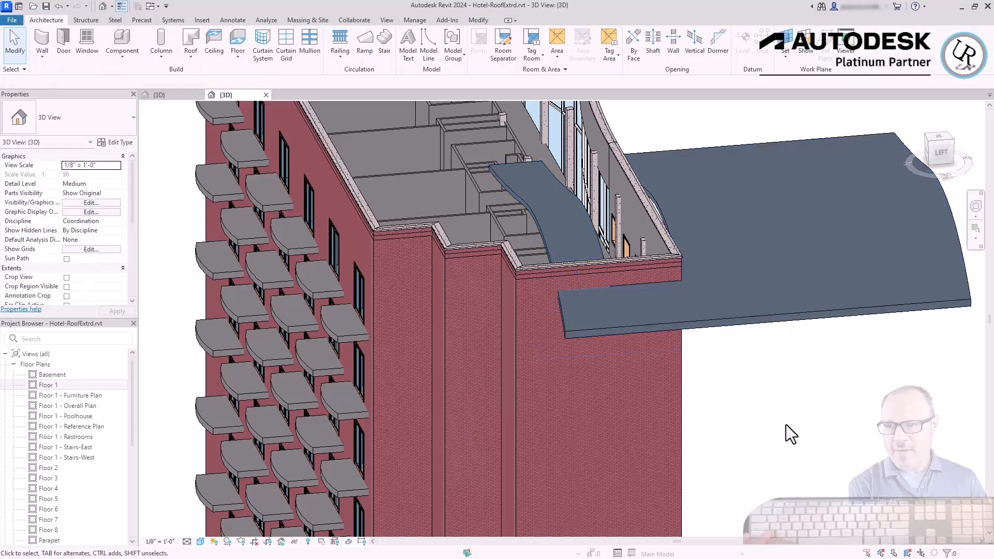
pyautogui.scroll(5, 807, 352)
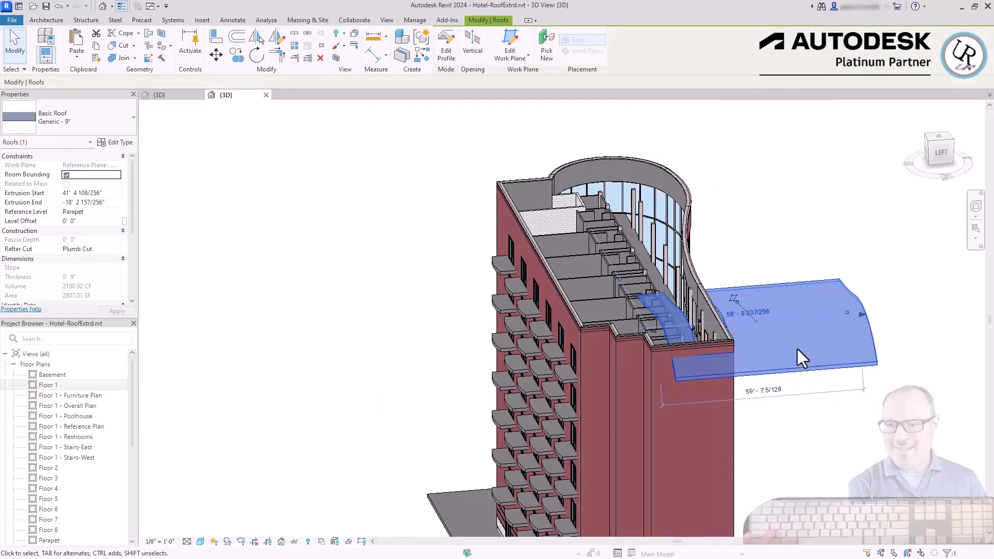
pyautogui.keyDown('shift'); pyautogui.moveTo(809, 354); pyautogui.dragTo(661, 399, button='middle'); pyautogui.keyUp('shift')
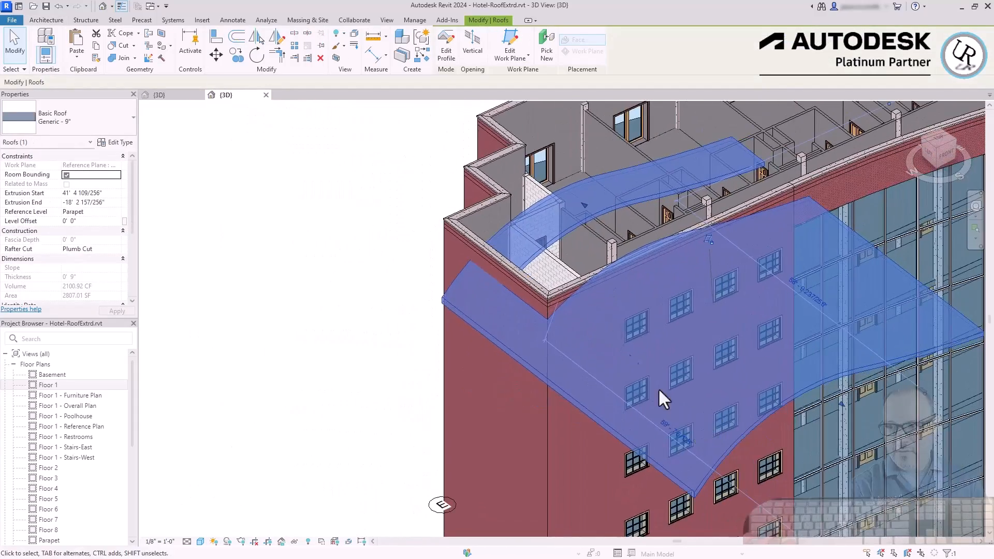
pyautogui.scroll(3, 567, 235)
pyautogui.press('Escape')
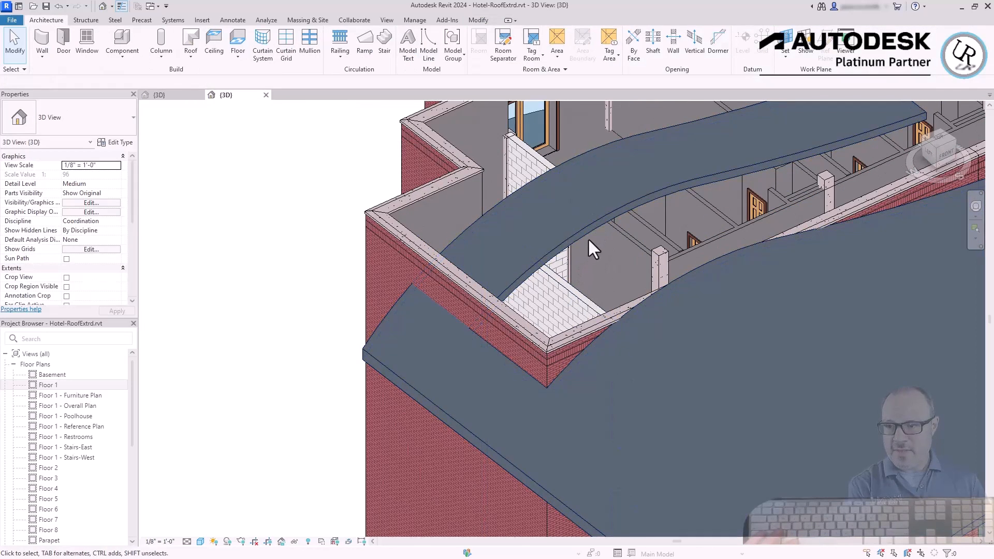
# Pull the curved roof's inner end back to an extrusion end of about -8' 6" and its outer end to an extrusion start of about 12' 9".
pyautogui.click(717, 310)
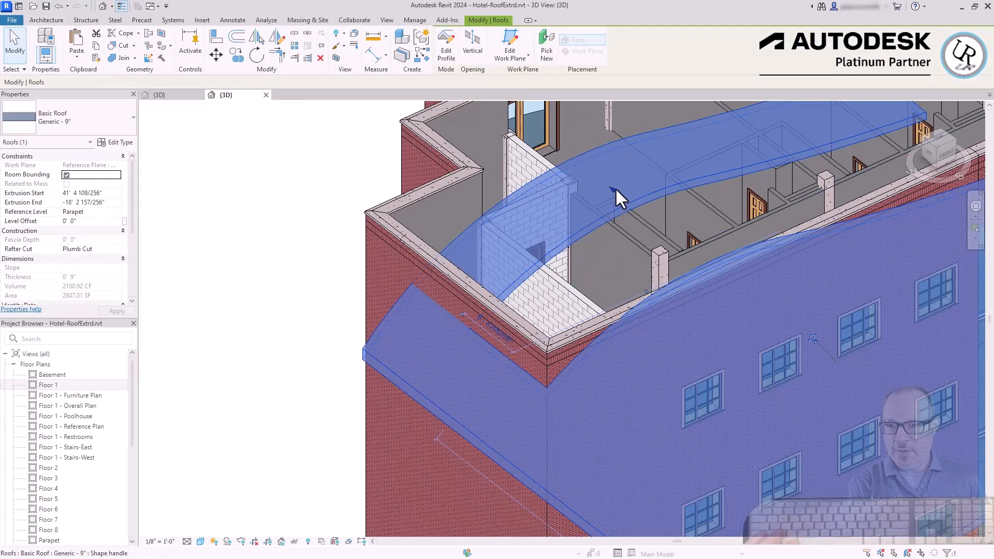
pyautogui.moveTo(615, 187); pyautogui.dragTo(729, 294)
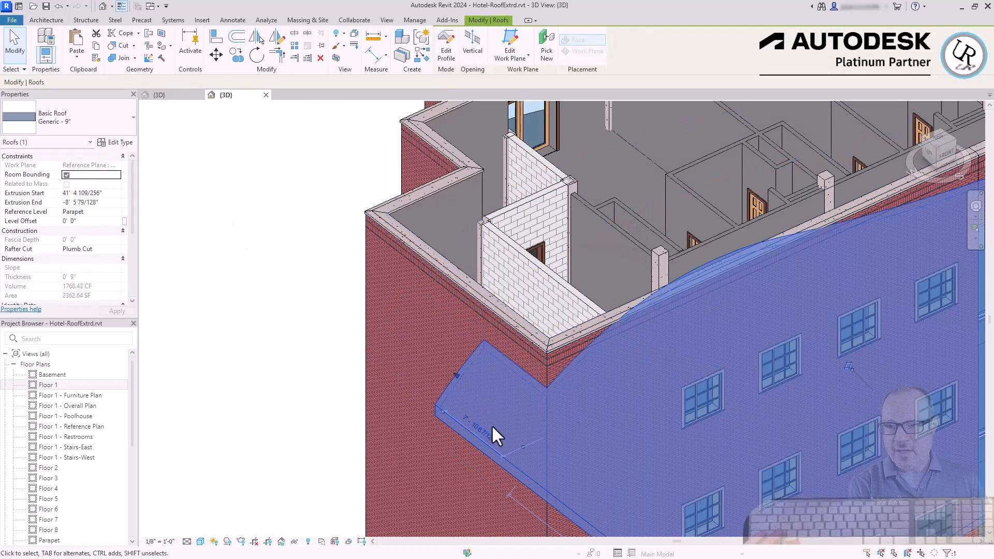
pyautogui.scroll(-4, 494, 400)
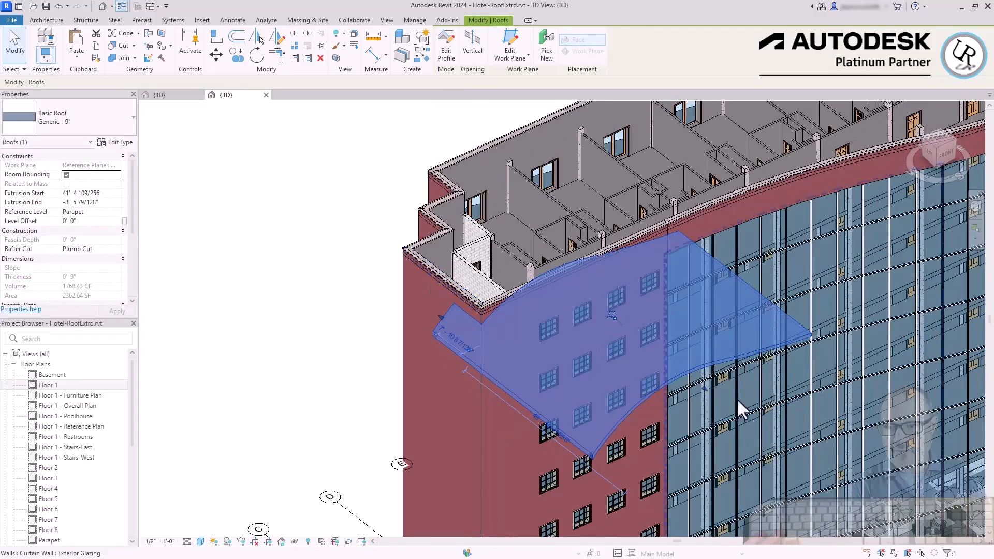
pyautogui.press('Escape')
# Edit the roof profile in front view, pulling its west end about two floors down beside the wall and its east end slightly inward.
pyautogui.click(946, 154)
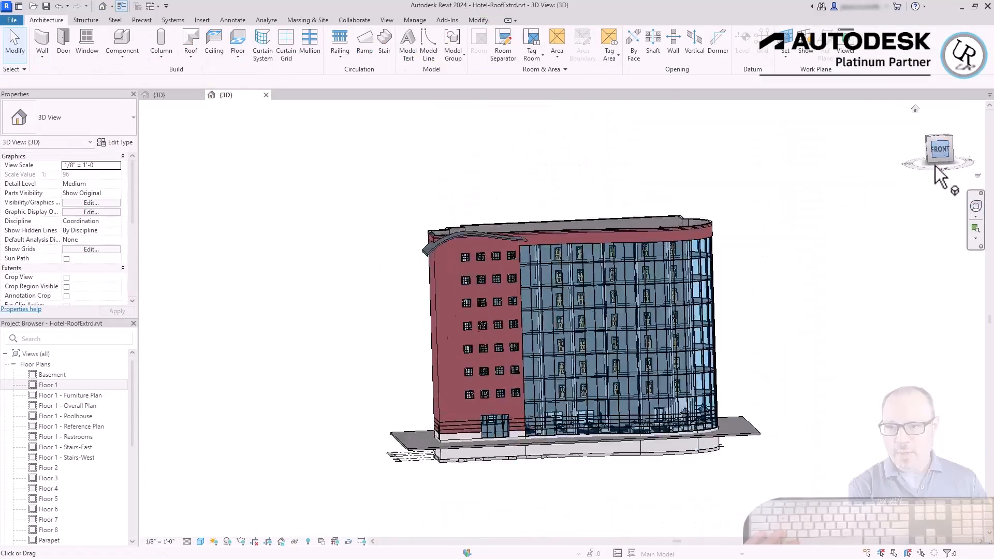
pyautogui.scroll(4, 439, 264)
pyautogui.click(434, 185)
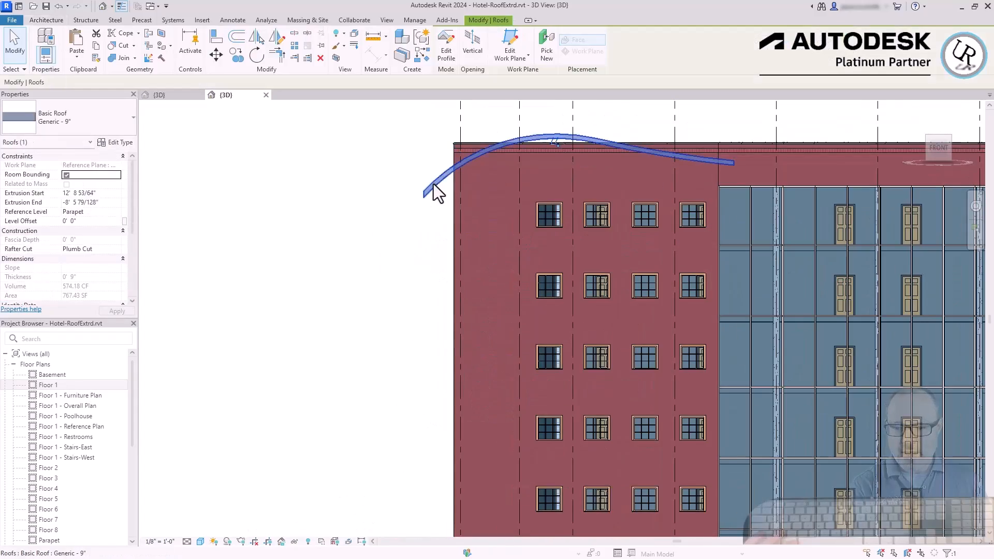
pyautogui.click(445, 50)
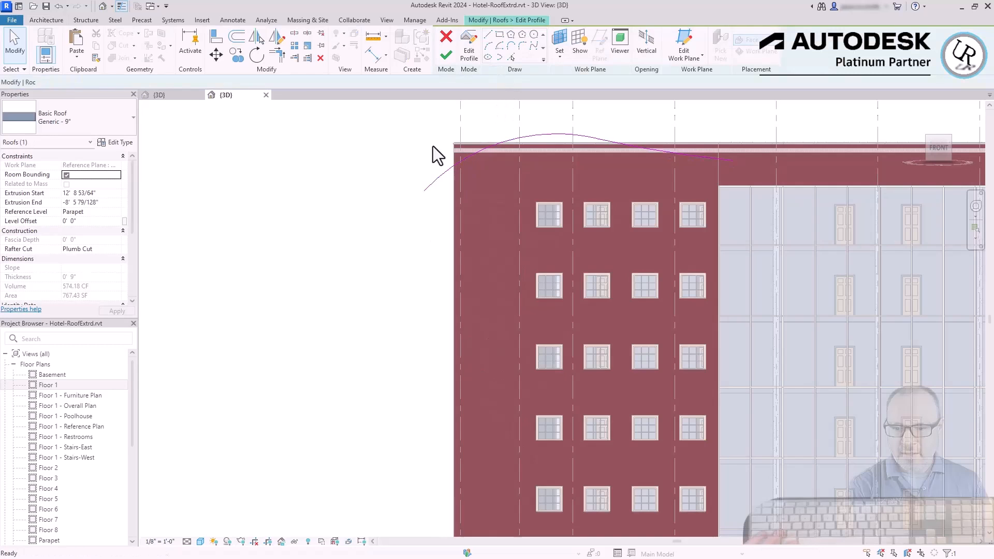
pyautogui.click(425, 197)
pyautogui.moveTo(424, 197); pyautogui.dragTo(422, 352)
pyautogui.click(734, 162)
pyautogui.moveTo(735, 161); pyautogui.dragTo(672, 168)
pyautogui.click(446, 57)
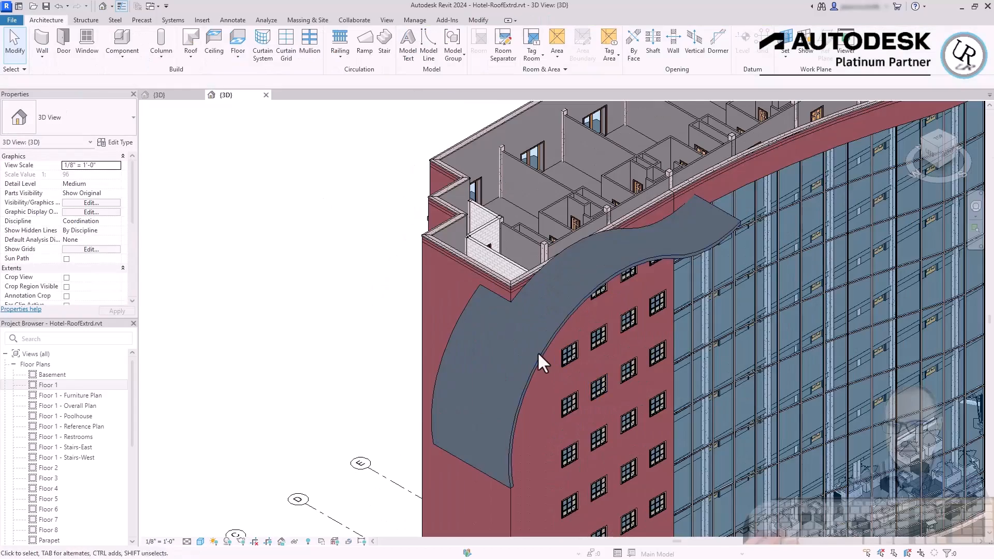
pyautogui.keyDown('shift'); pyautogui.moveTo(539, 348); pyautogui.dragTo(436, 278, button='middle'); pyautogui.keyUp('shift')
# Switch to the 3D view of Rooftastic.rvt and inspect the Barrel Roof and Gambrel Roof examples.
pyautogui.click(436, 279)
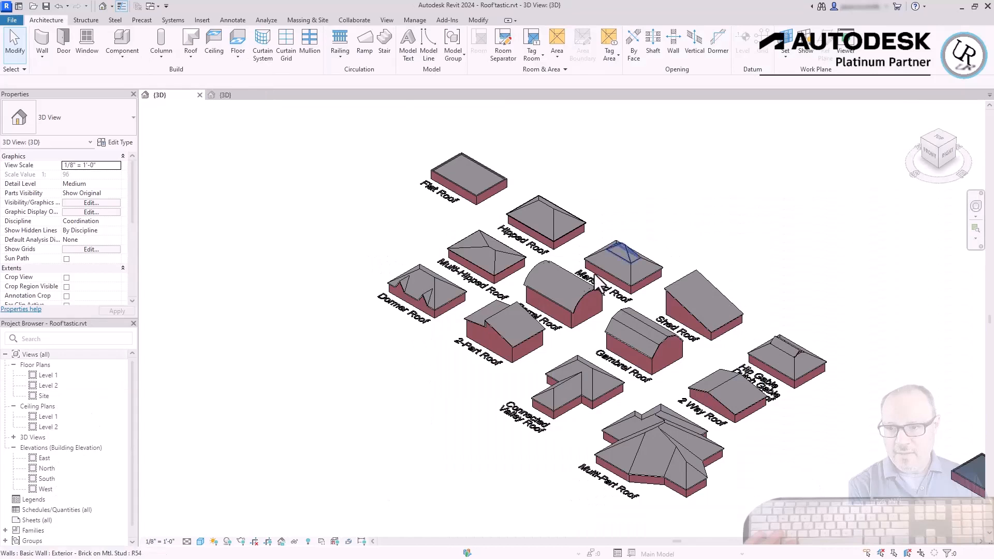
pyautogui.scroll(3, 589, 308)
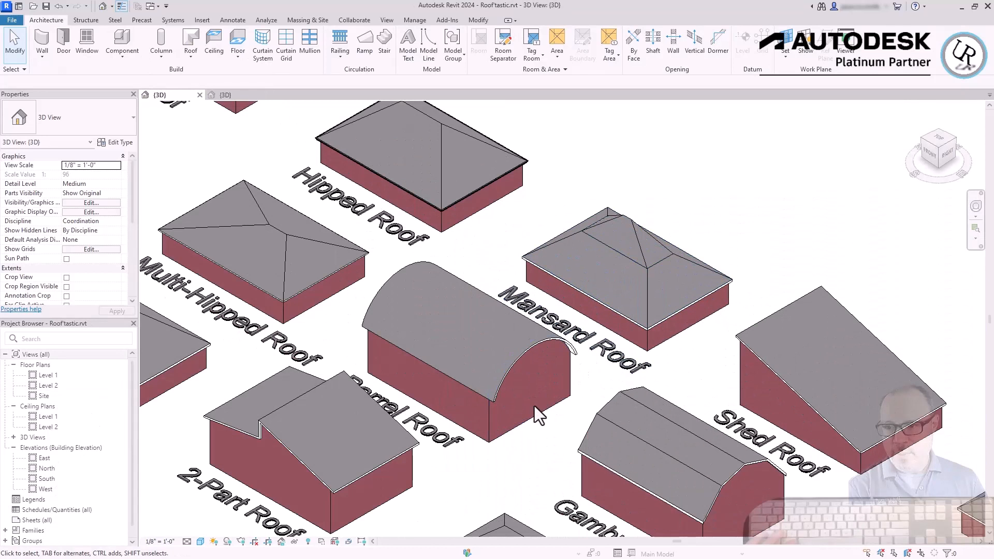
pyautogui.click(504, 386)
pyautogui.click(502, 383)
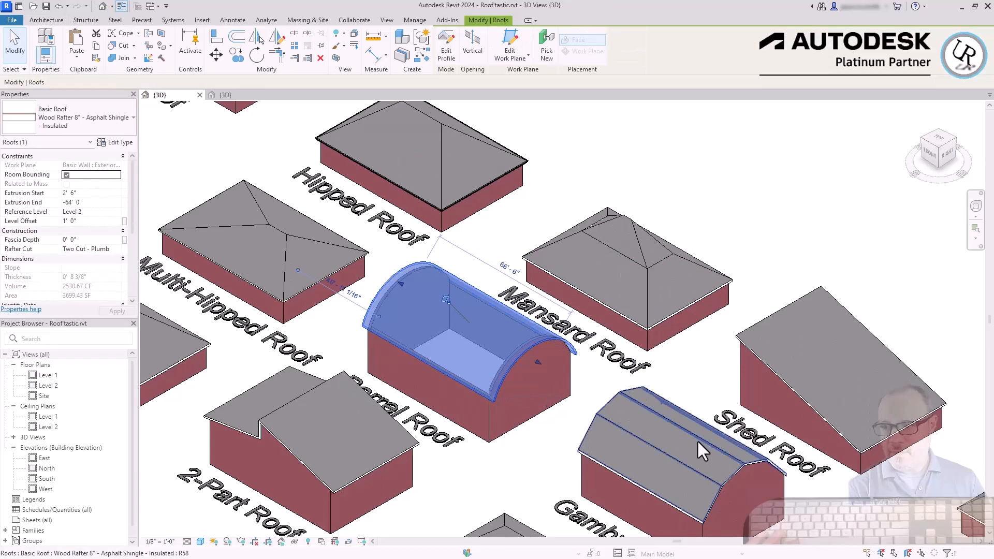
pyautogui.click(684, 430)
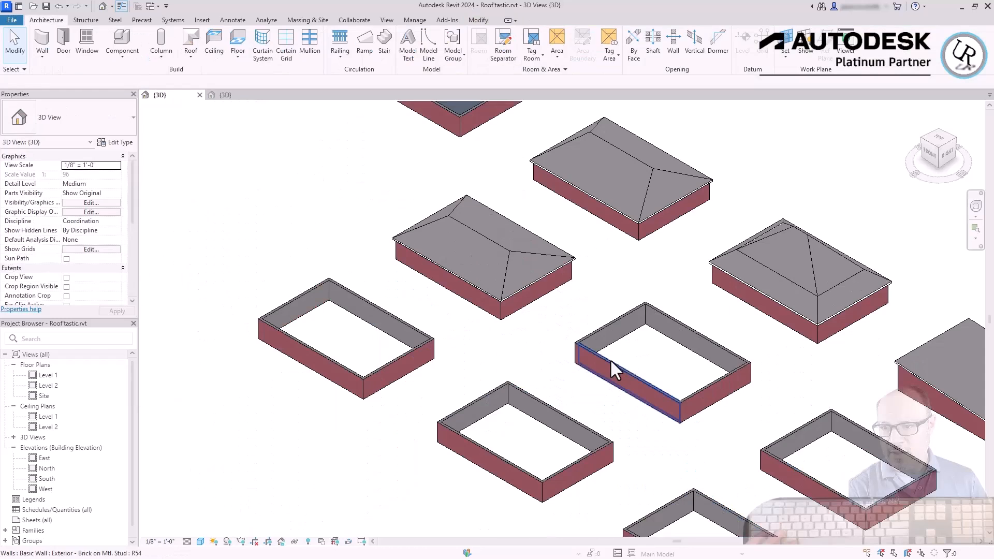
# Temporarily isolate the four connected walls of the roofless building beside the mansard roof with Isolate Element.
pyautogui.press('Tab')
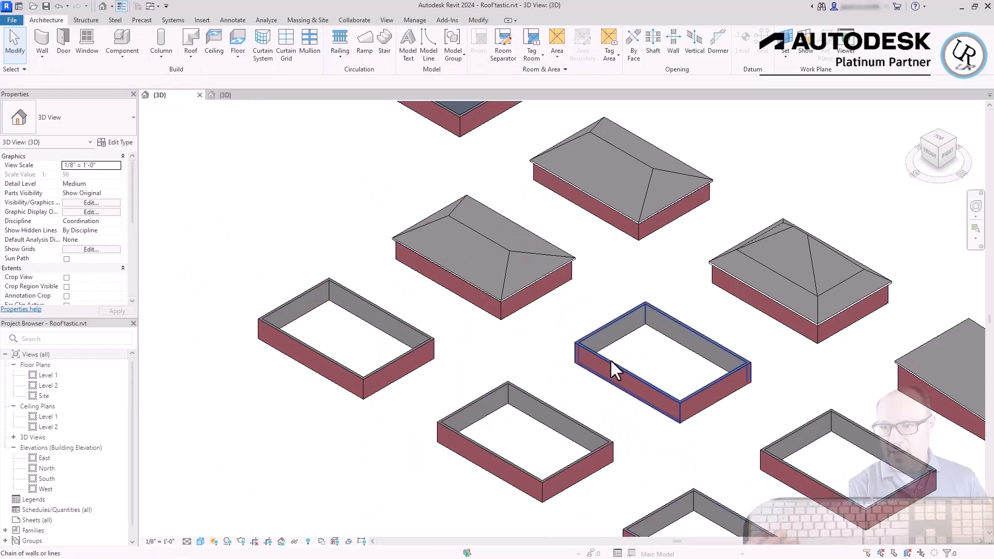
pyautogui.click(610, 365)
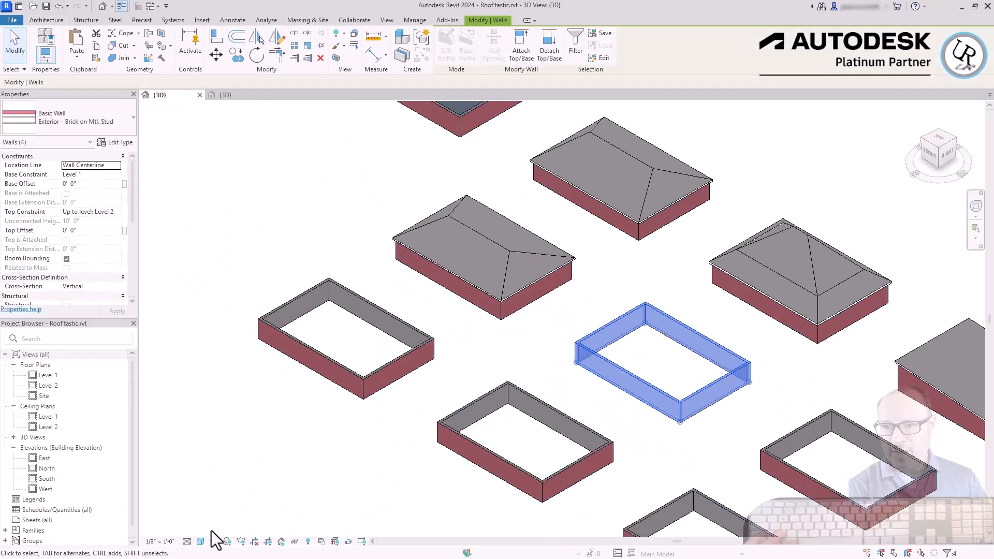
pyautogui.click(294, 541)
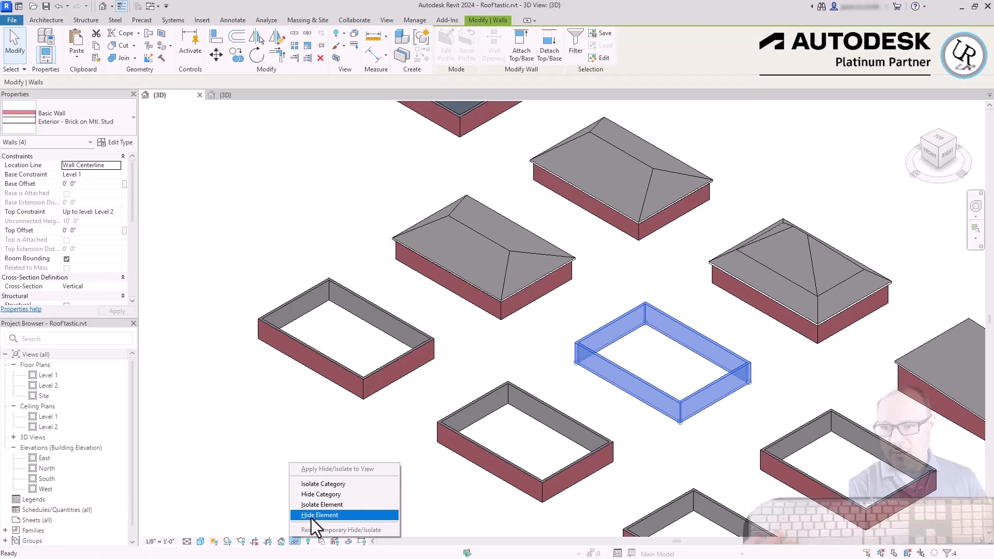
pyautogui.click(317, 506)
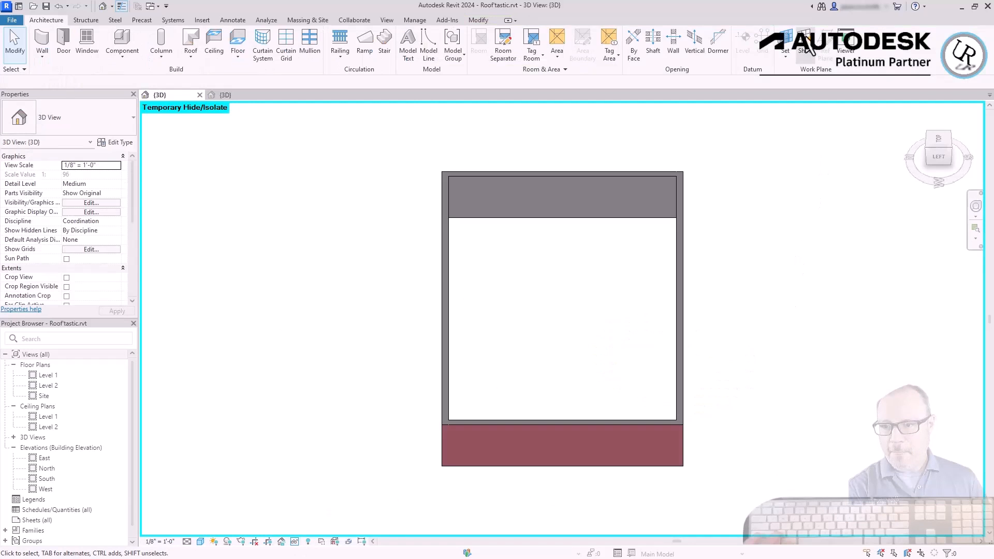
# Set the work plane by picking the outer brick face of the isolated building's left-side wall.
pyautogui.click(785, 43)
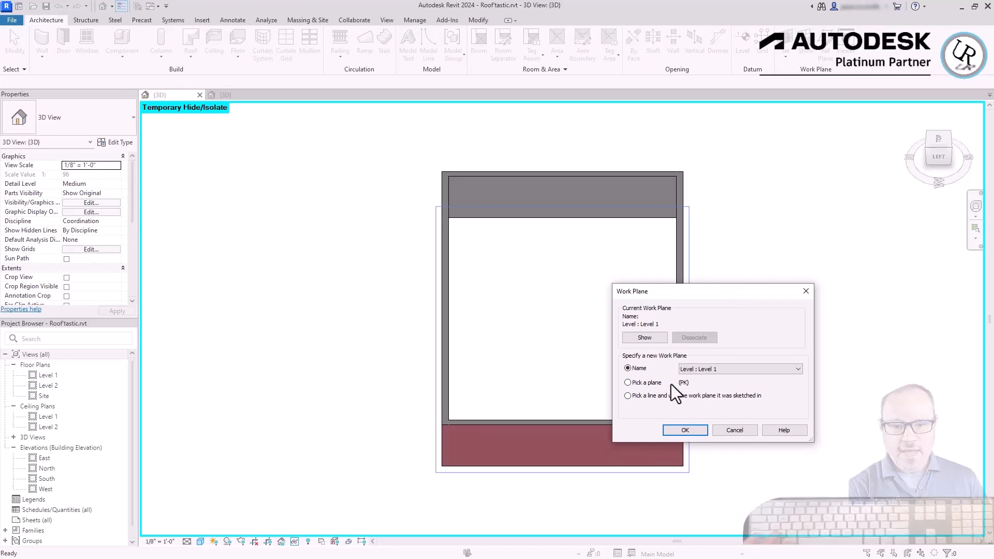
pyautogui.click(641, 383)
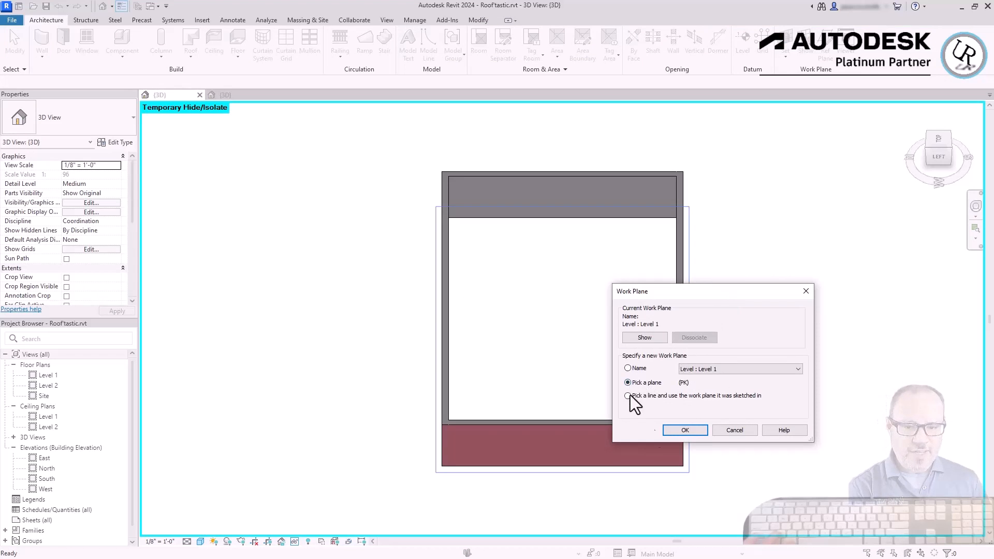
pyautogui.click(676, 433)
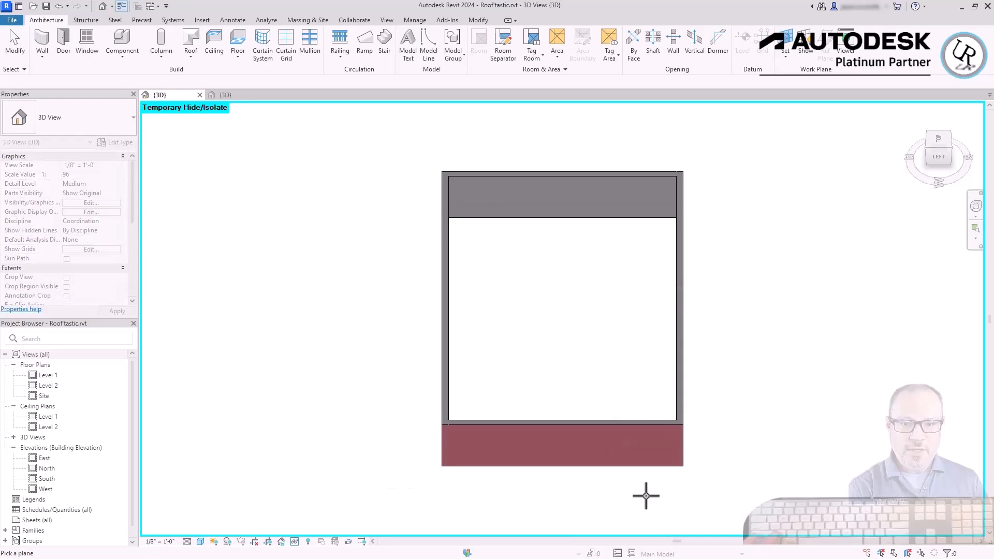
pyautogui.scroll(4, 647, 496)
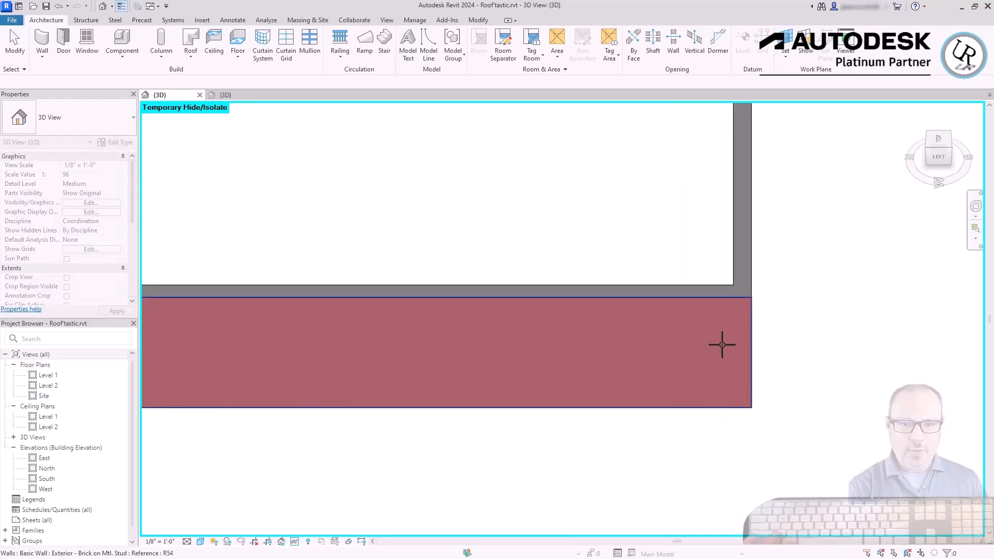
pyautogui.click(726, 300)
pyautogui.scroll(-3, 735, 293)
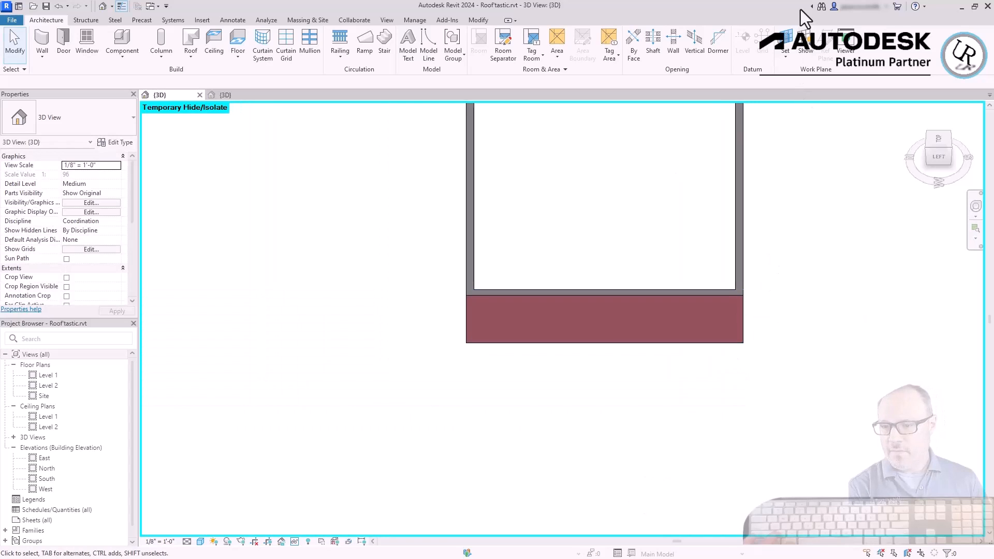
# Create a roof by extrusion on Level 2 with 0' 0" offset, using an arched profile about 41 feet wide between the left wall's top corners.
pyautogui.click(808, 55)
pyautogui.scroll(-2, 592, 333)
pyautogui.keyDown('shift'); pyautogui.moveTo(594, 338); pyautogui.dragTo(907, 198, button='middle'); pyautogui.keyUp('shift')
pyautogui.click(945, 152)
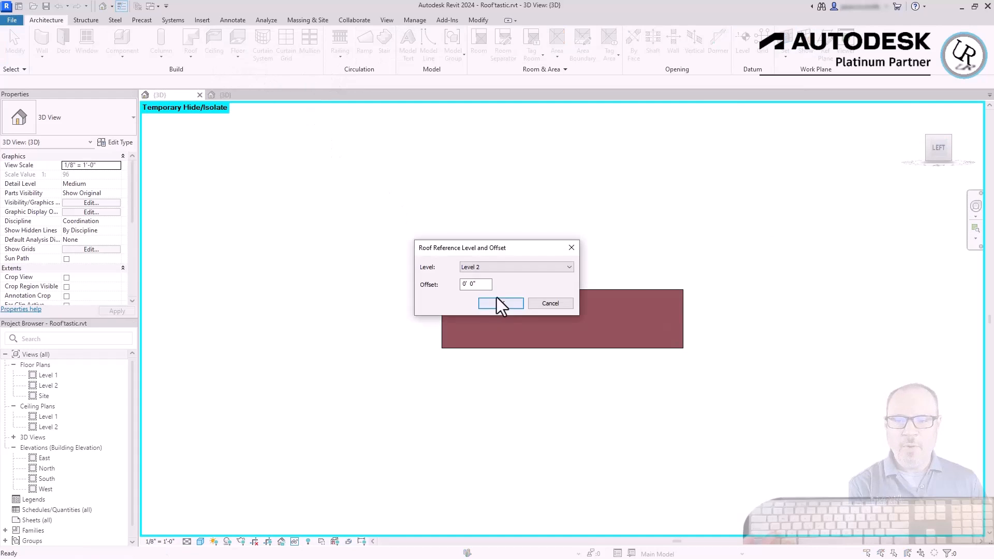
pyautogui.click(501, 303)
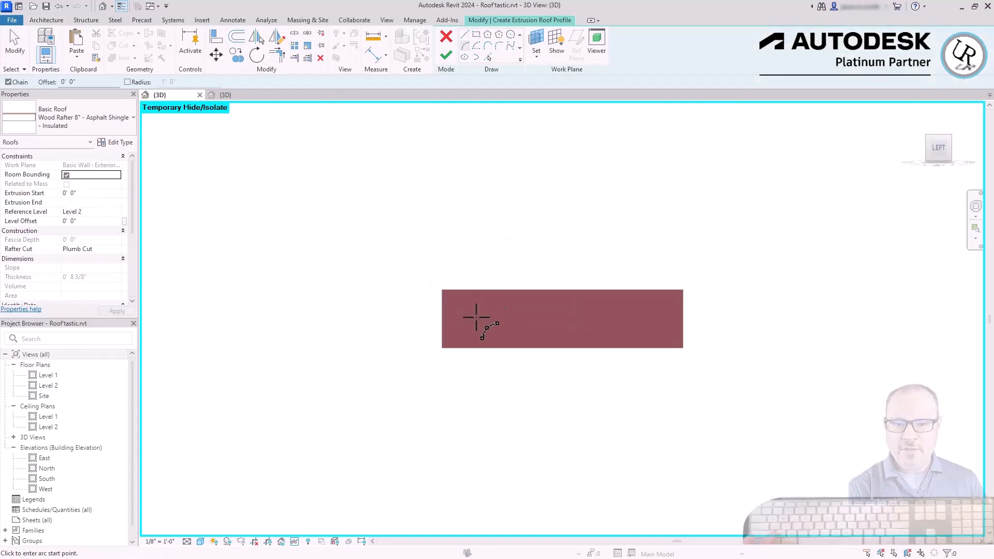
pyautogui.click(442, 288)
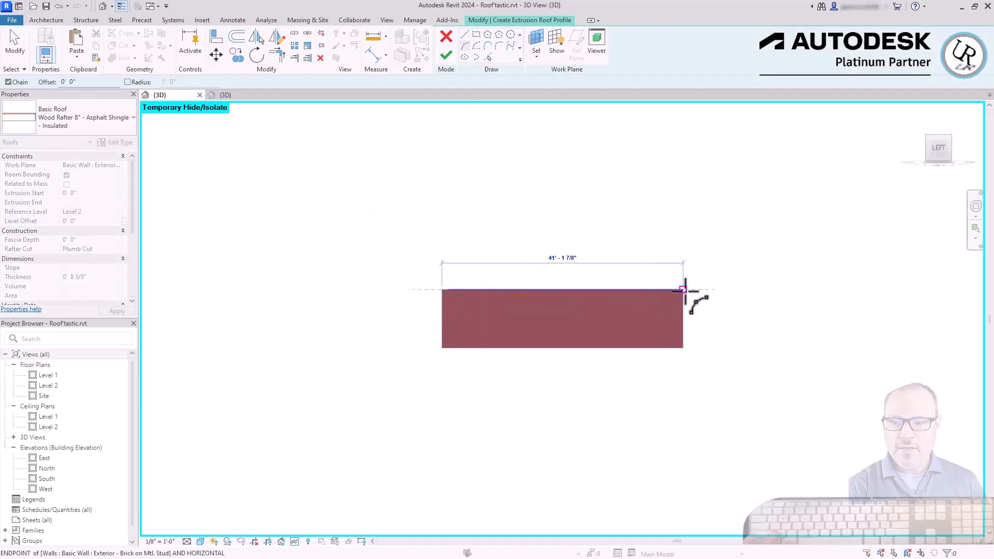
pyautogui.click(684, 289)
pyautogui.click(573, 222)
pyautogui.click(446, 54)
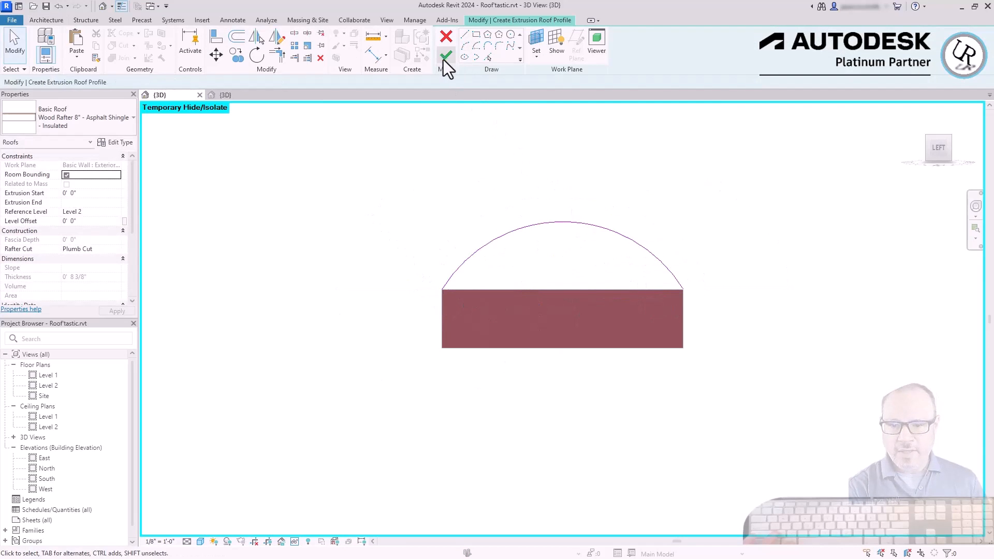
# Check both ends of the arched roof against the wall tops and open the roof's profile for editing.
pyautogui.scroll(5, 771, 302)
pyautogui.click(747, 268)
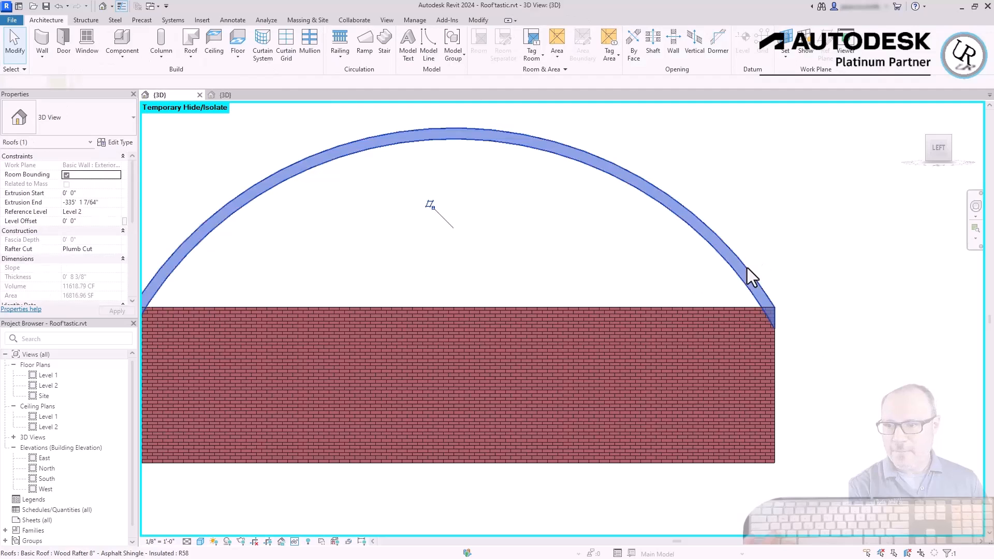
pyautogui.scroll(-3, 789, 284)
pyautogui.scroll(2, 561, 299)
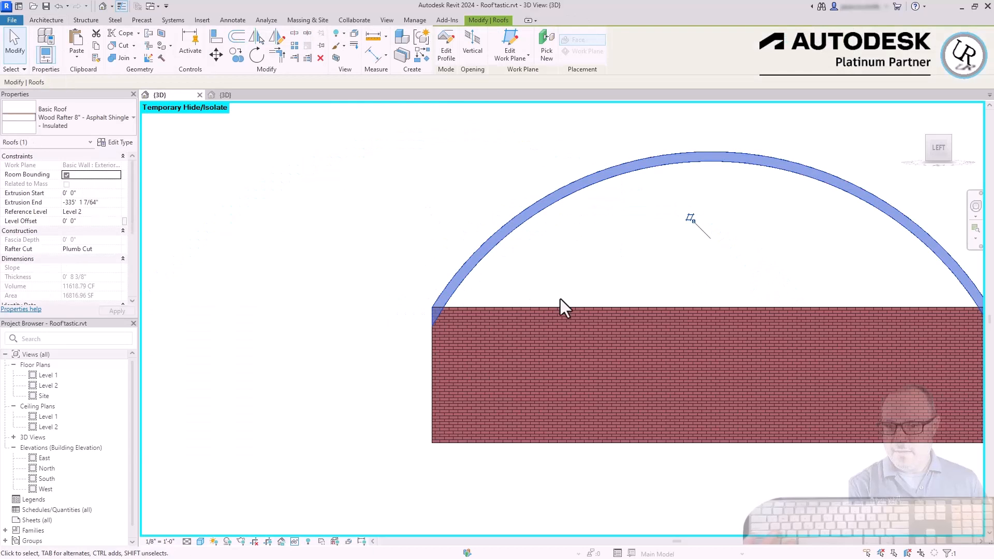
pyautogui.scroll(-3, 442, 254)
pyautogui.scroll(3, 775, 255)
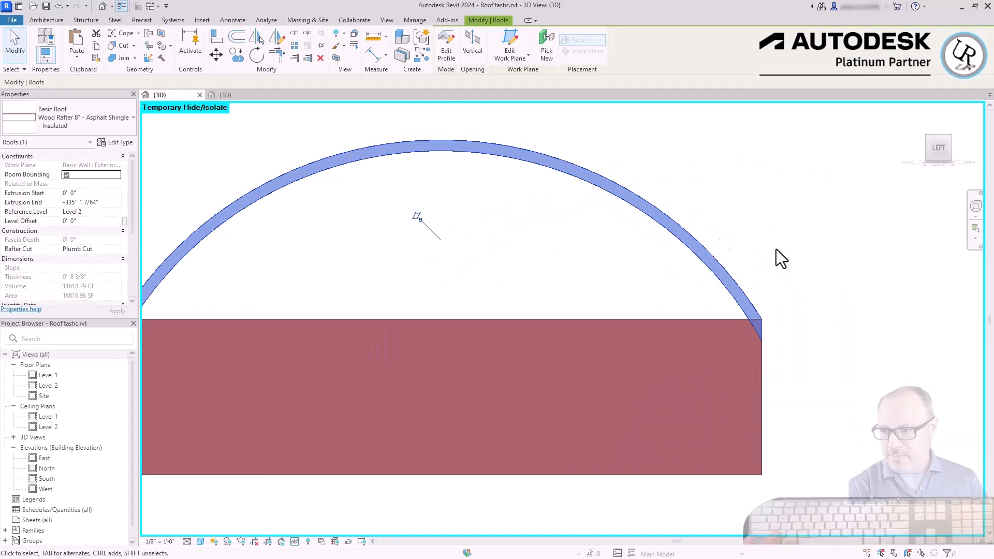
pyautogui.click(753, 269)
pyautogui.doubleClick(728, 269)
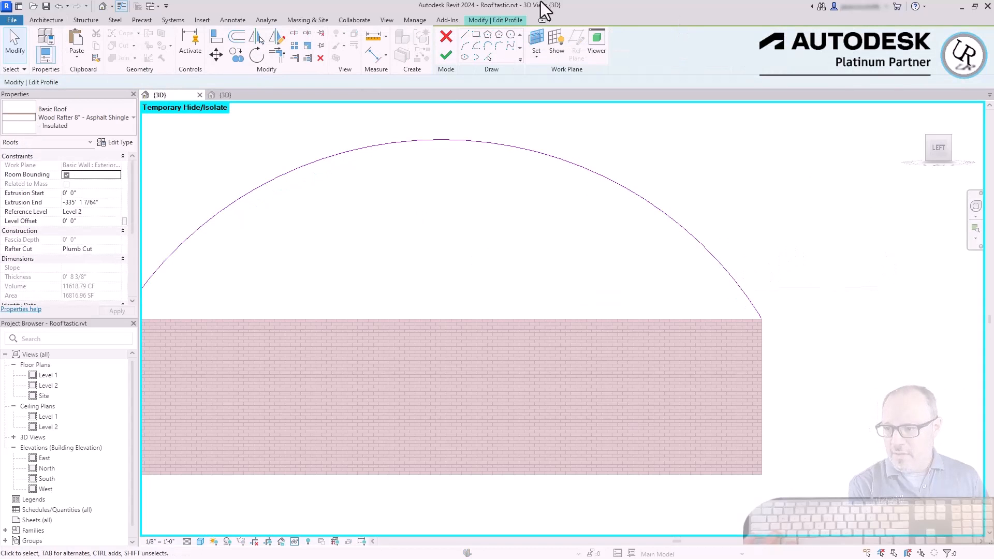
# Try extending the arc profile's end down and outward past the wall's top corner, and undo the change.
pyautogui.click(761, 320)
pyautogui.moveTo(762, 320)
pyautogui.mouseDown()
pyautogui.moveTo(781, 370)
pyautogui.moveTo(785, 364)
pyautogui.mouseUp()
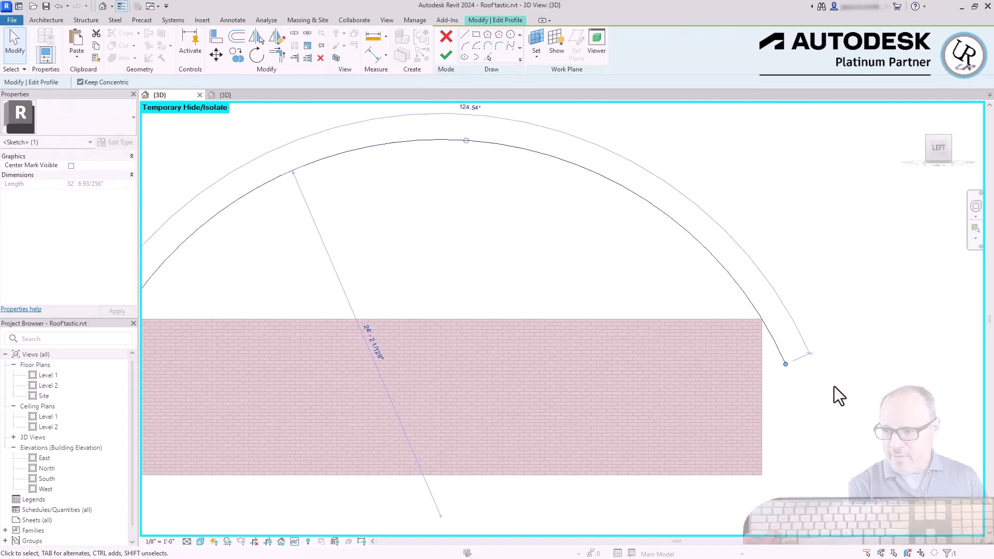
pyautogui.click(834, 386)
pyautogui.hotkey('ctrl', 'z')
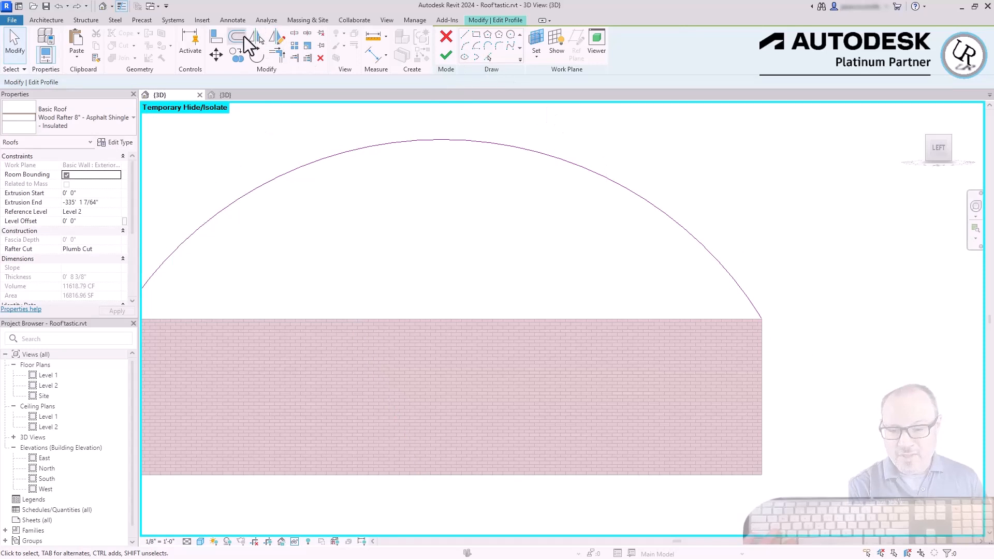
# Finish the roof profile with the arc offset slightly outside the walls, and set the roof's Extrusion End to 5' 0".
pyautogui.click(445, 55)
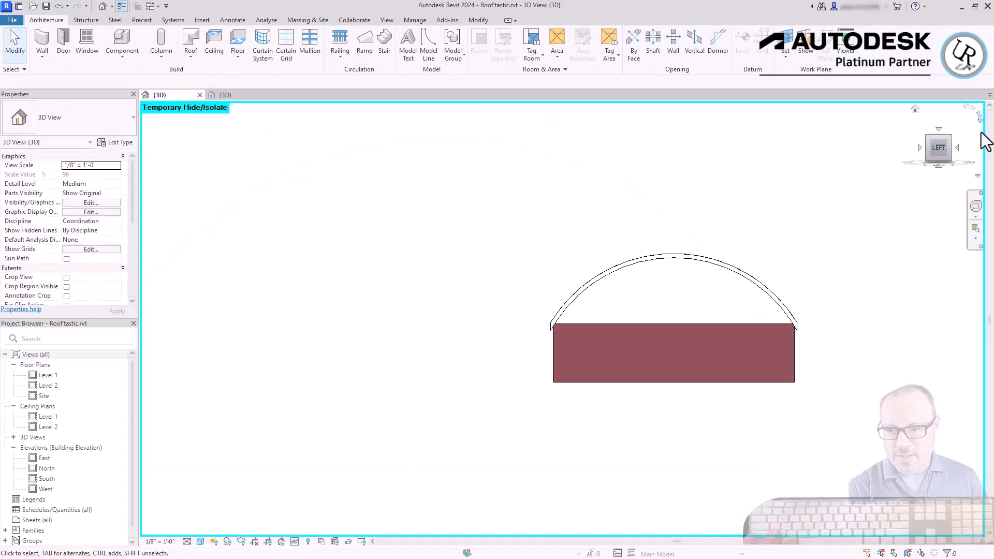
pyautogui.click(950, 136)
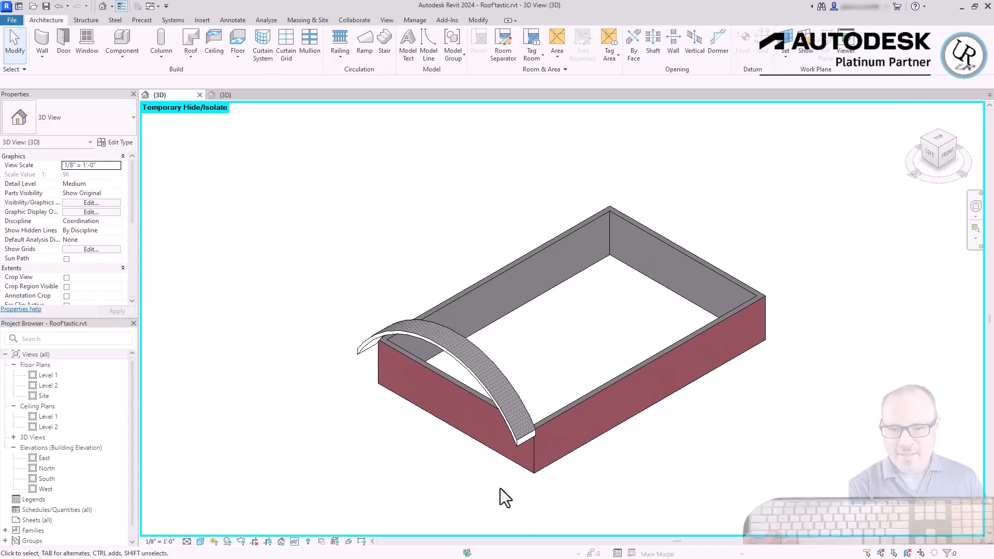
pyautogui.click(519, 436)
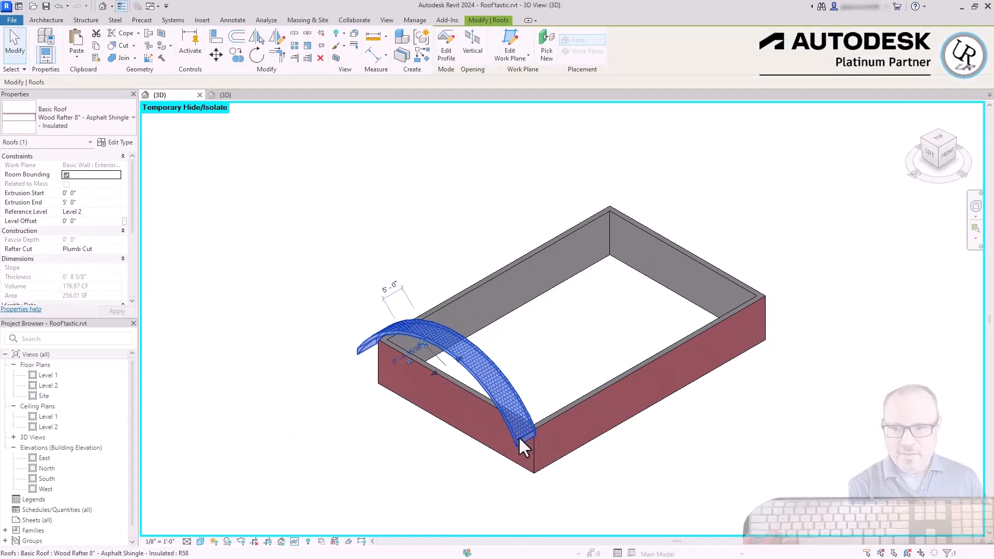
# In a top view, stretch the roof's far end past the opposite wall to an Extrusion Start of about -62' 9".
pyautogui.click(940, 139)
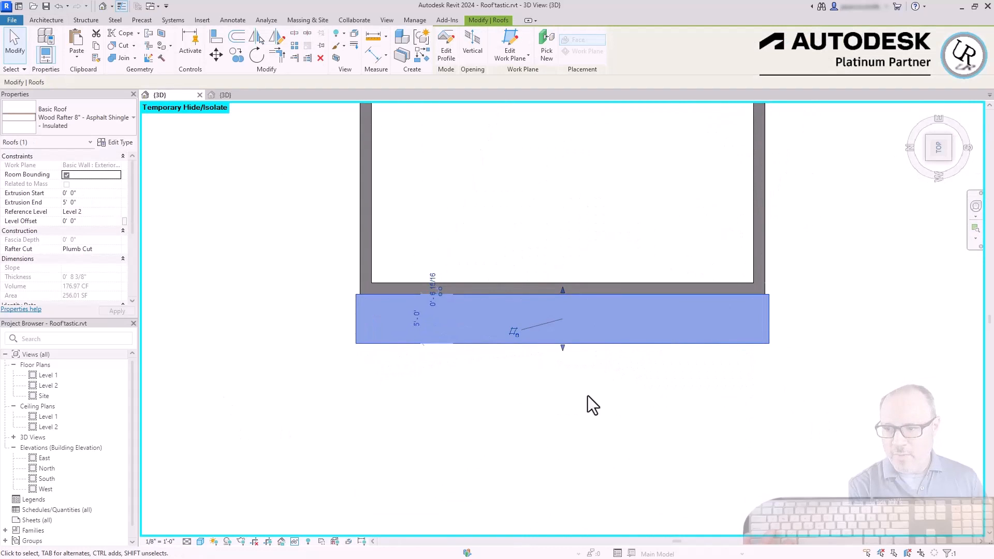
pyautogui.scroll(-4, 588, 396)
pyautogui.scroll(2, 618, 456)
pyautogui.scroll(3, 599, 521)
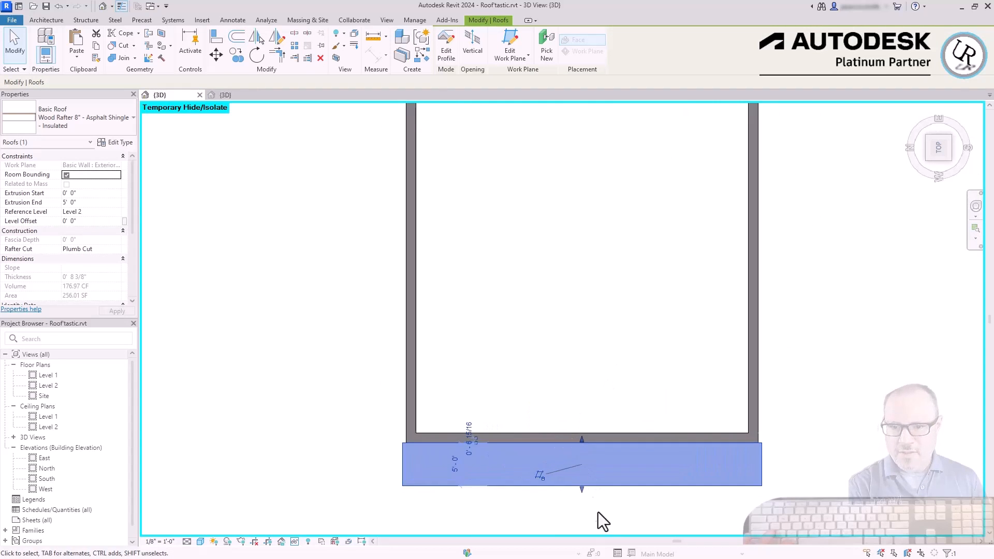
pyautogui.scroll(-2, 599, 492)
pyautogui.moveTo(588, 467); pyautogui.dragTo(596, 117)
pyautogui.scroll(5, 595, 116)
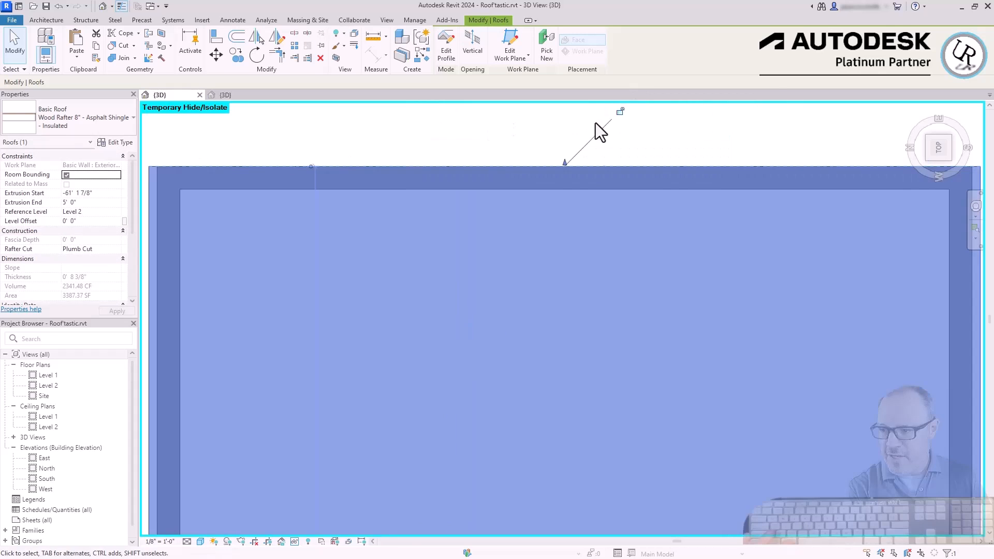
pyautogui.moveTo(567, 151); pyautogui.dragTo(572, 137)
pyautogui.scroll(-5, 566, 114)
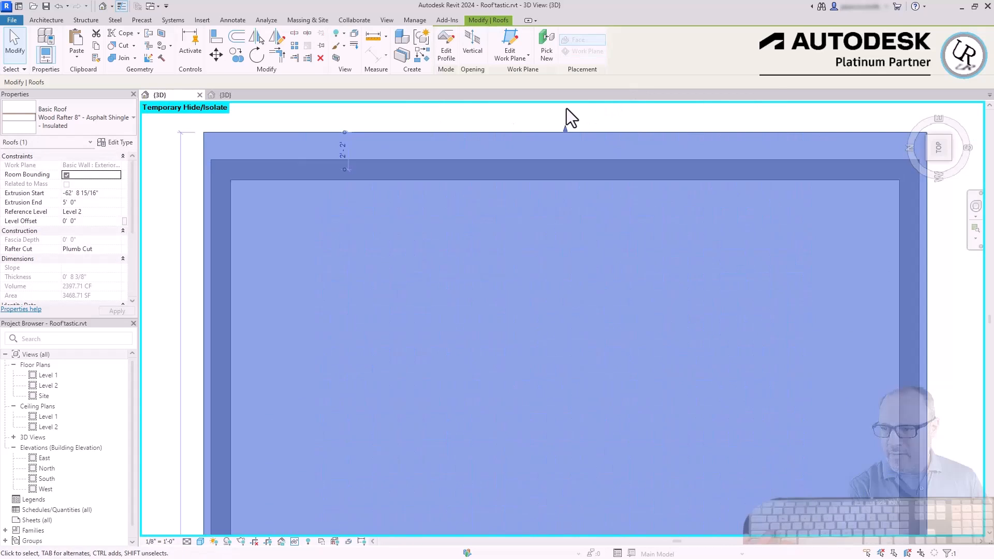
# Shorten the roof's near end to an Extrusion End of about 1' 3", leaving a small overhang beyond the wall.
pyautogui.scroll(-4, 537, 285)
pyautogui.scroll(5, 562, 371)
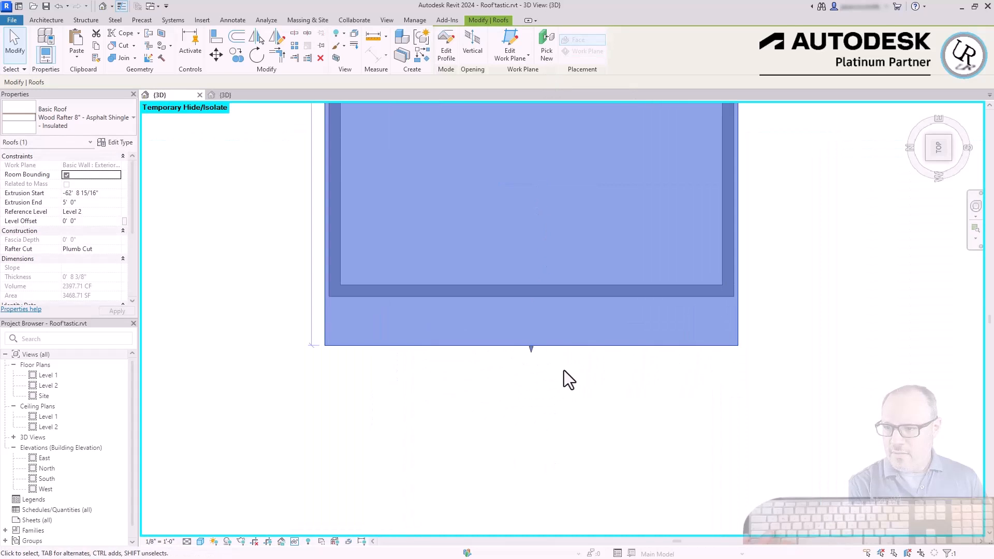
pyautogui.scroll(2, 535, 275)
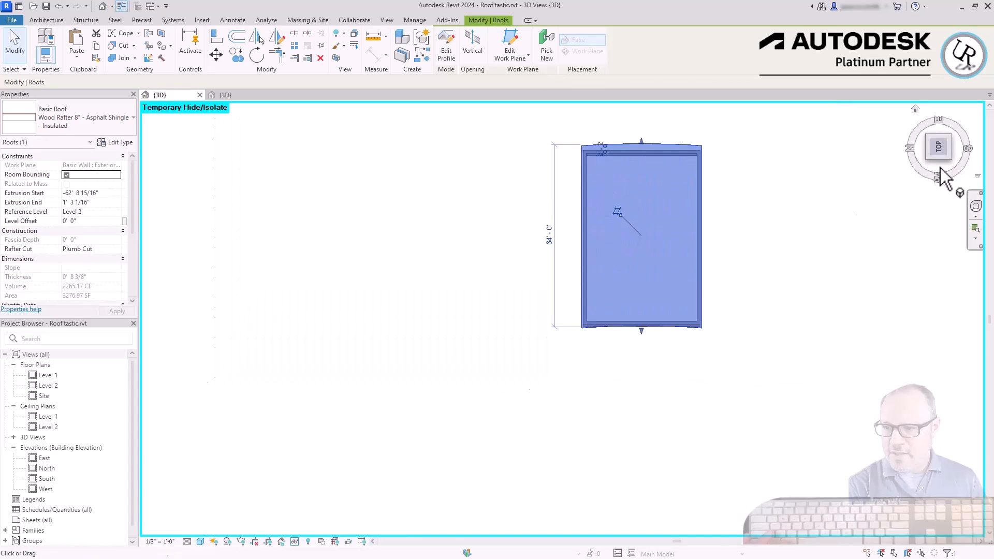
pyautogui.click(945, 178)
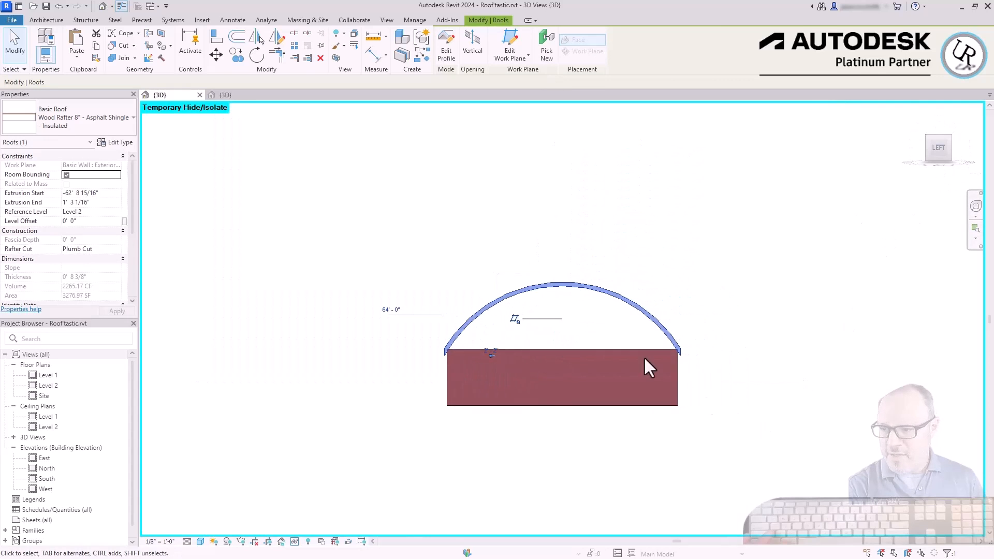
pyautogui.keyDown('shift'); pyautogui.moveTo(645, 366); pyautogui.dragTo(591, 260, button='middle'); pyautogui.keyUp('shift')
pyautogui.press('Escape')
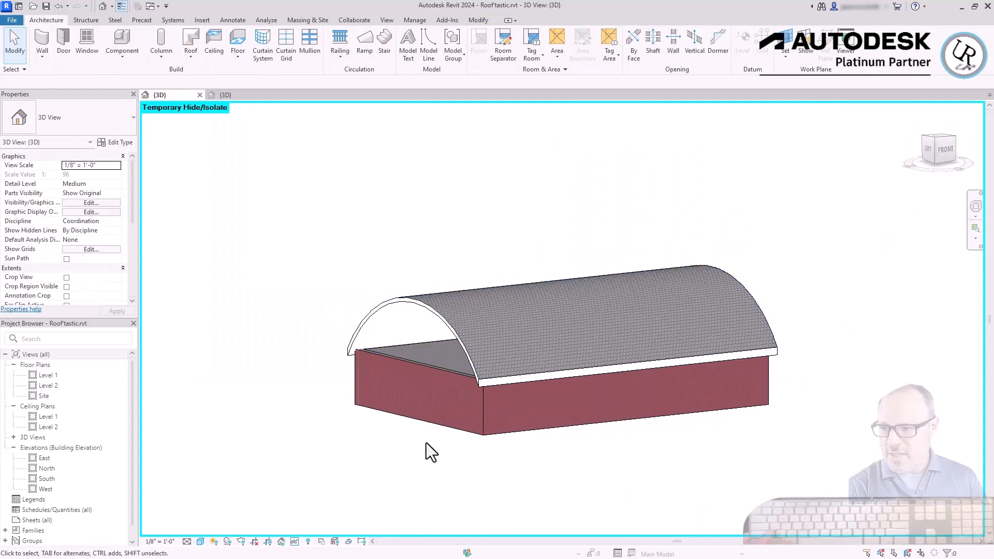
# Attach the tops of the four connected brick walls to the underside of the barrel roof.
pyautogui.keyDown('shift'); pyautogui.moveTo(428, 449); pyautogui.dragTo(452, 390, button='middle'); pyautogui.keyUp('shift')
pyautogui.scroll(3, 678, 436)
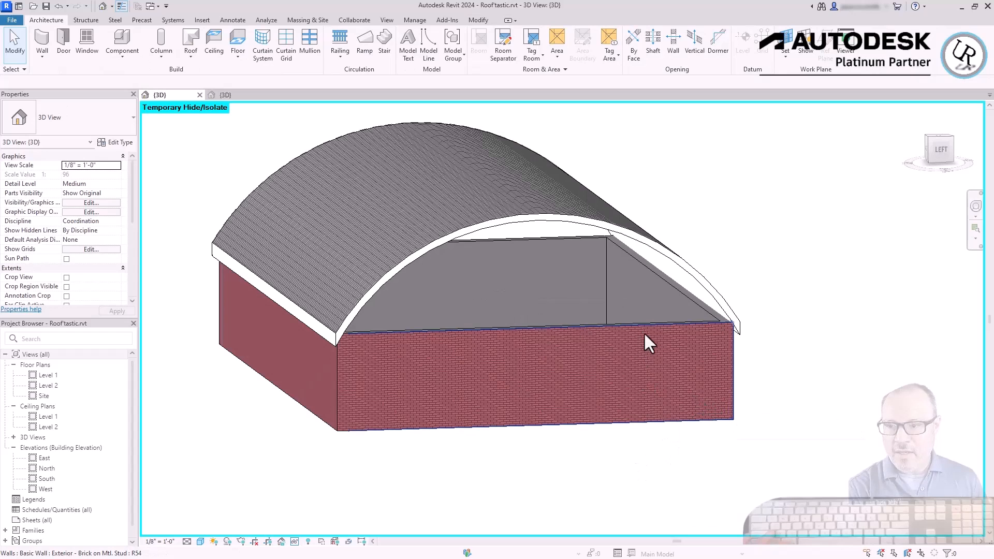
pyautogui.press('Tab')
pyautogui.click(653, 321)
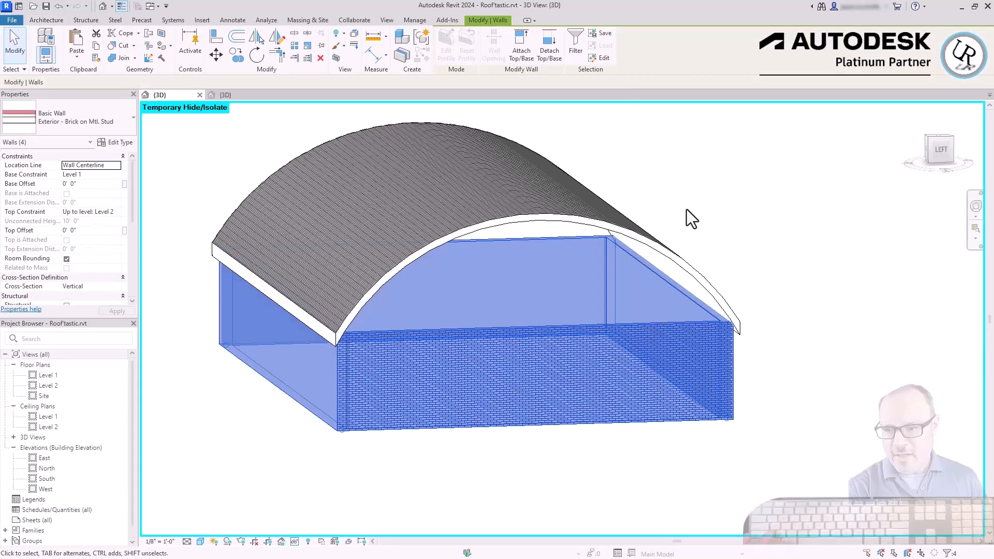
pyautogui.click(521, 57)
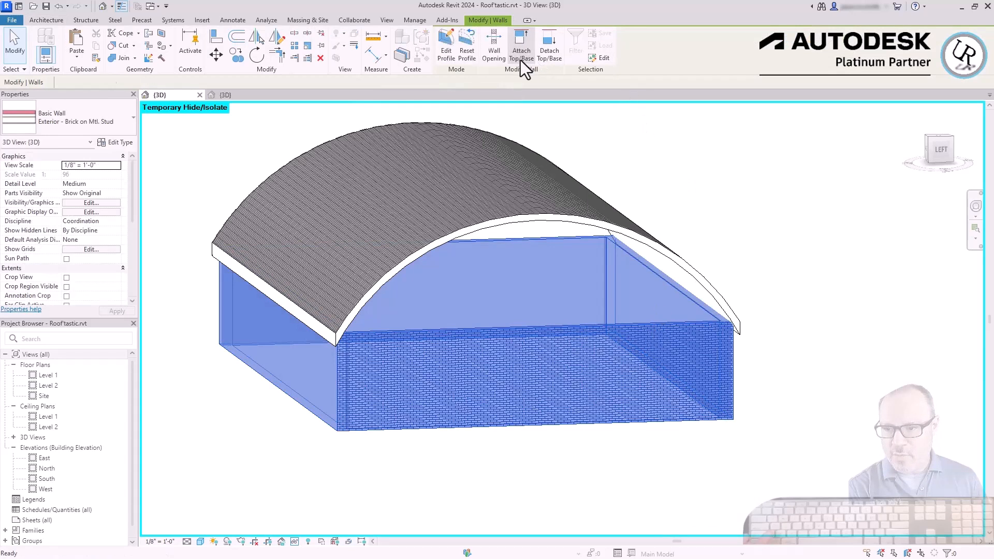
pyautogui.click(593, 235)
pyautogui.keyDown('shift'); pyautogui.moveTo(730, 361); pyautogui.dragTo(739, 524, button='middle'); pyautogui.keyUp('shift')
pyautogui.press('Escape')
# Stretch the barrel roof's pulled-back end past the end wall to restore its overhang.
pyautogui.scroll(-3, 572, 376)
pyautogui.keyDown('shift'); pyautogui.moveTo(567, 277); pyautogui.dragTo(597, 305, button='middle'); pyautogui.keyUp('shift')
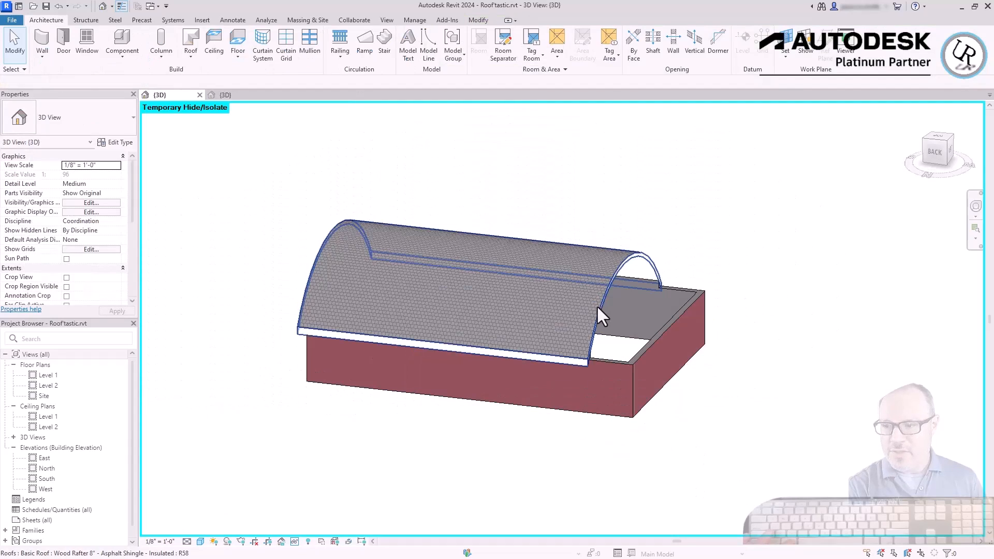
pyautogui.click(596, 305)
pyautogui.moveTo(651, 305); pyautogui.dragTo(689, 308)
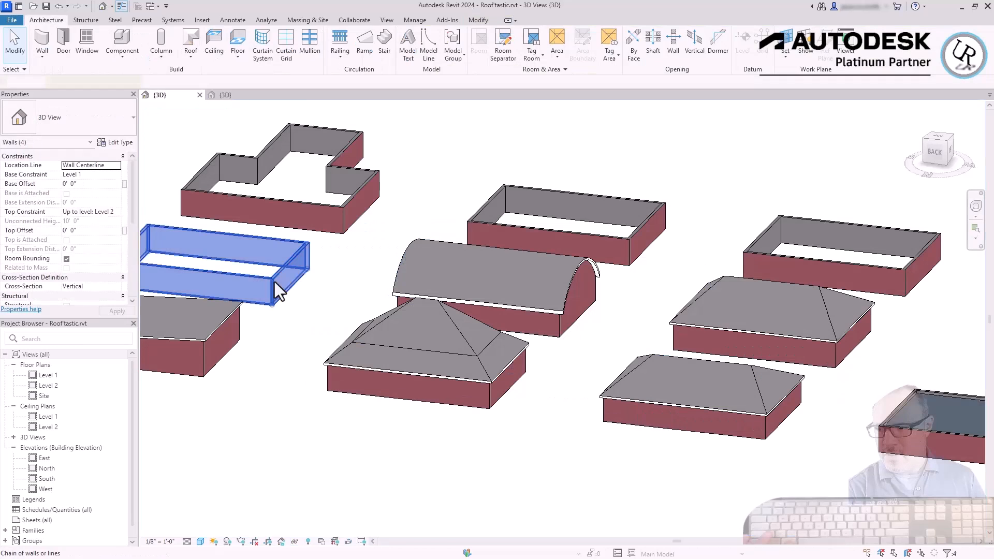
# Temporarily isolate the four connected walls of the rectangular roofless building behind the single-slope roof building with Isolate Element.
pyautogui.click(275, 282)
pyautogui.scroll(-3, 800, 347)
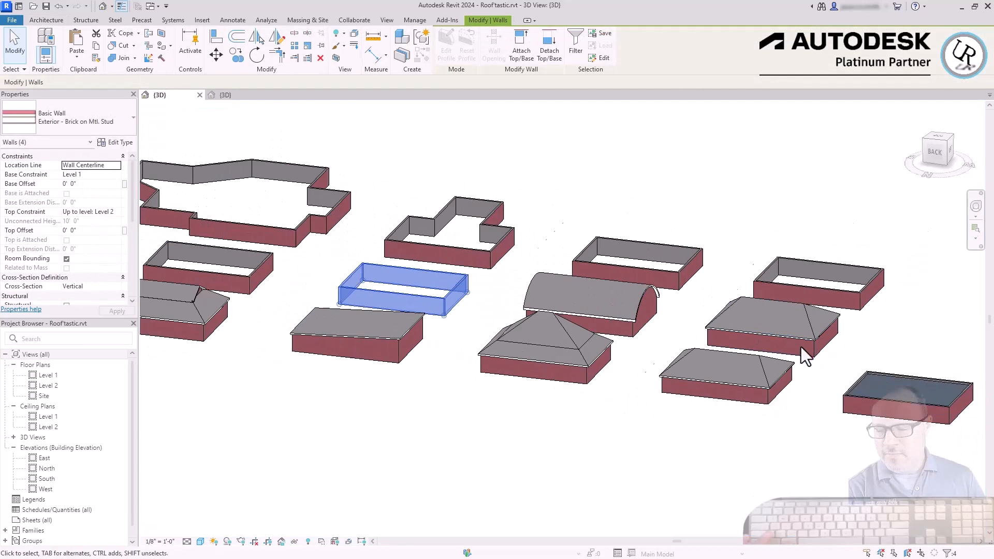
pyautogui.scroll(2, 340, 267)
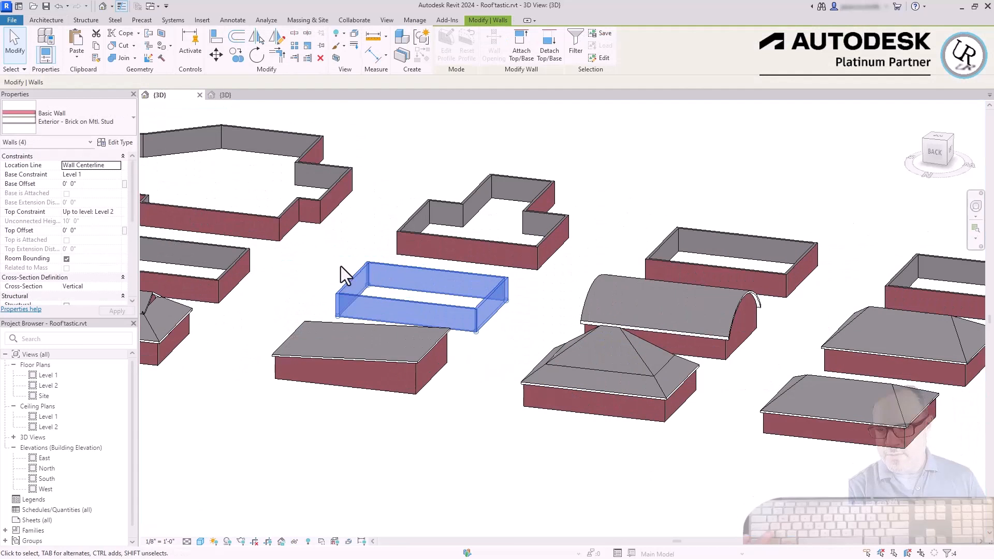
pyautogui.click(295, 542)
pyautogui.click(336, 505)
# Set the work plane on the isolated building's left-side wall face and start a roof by extrusion on Level 2 with 0' 0" offset.
pyautogui.click(786, 43)
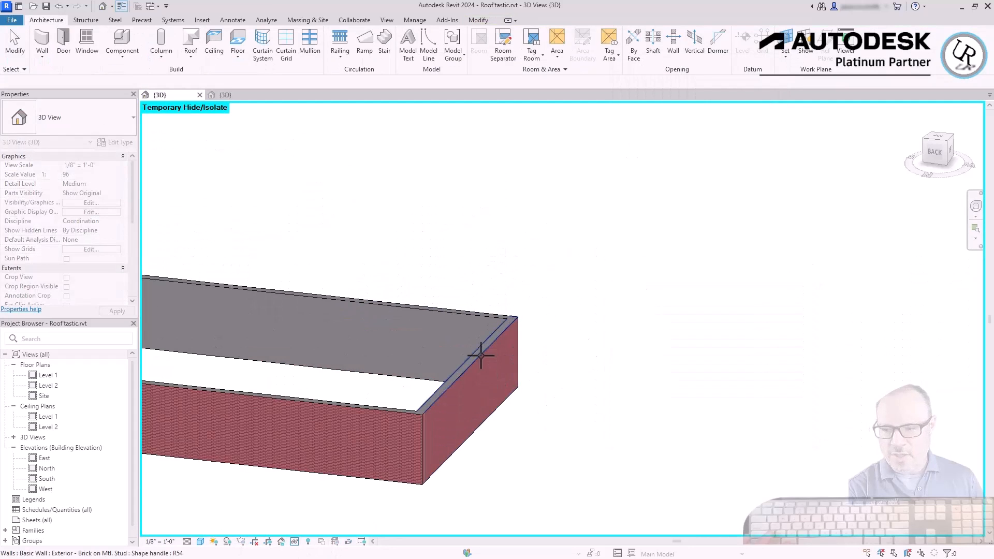
pyautogui.click(482, 355)
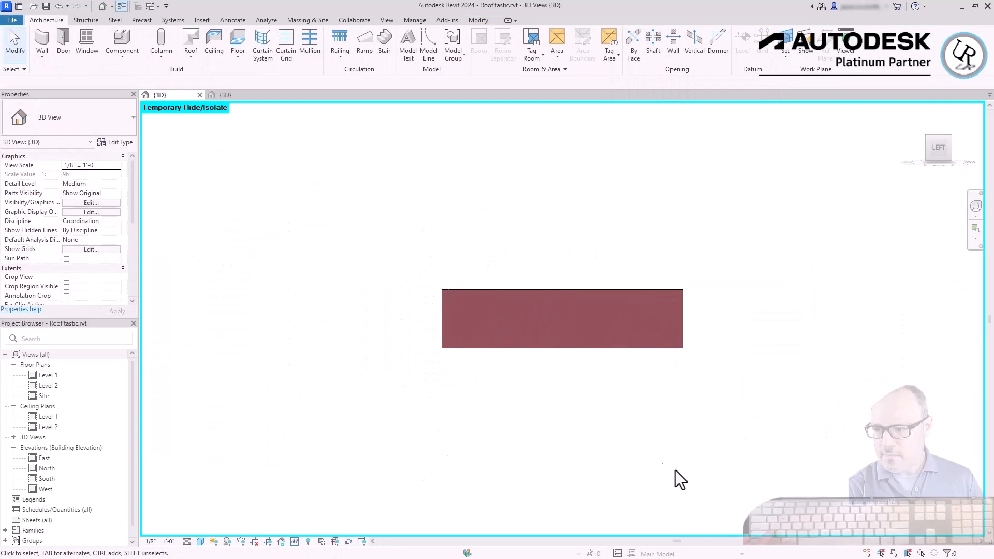
pyautogui.click(190, 56)
pyautogui.click(184, 112)
pyautogui.click(528, 313)
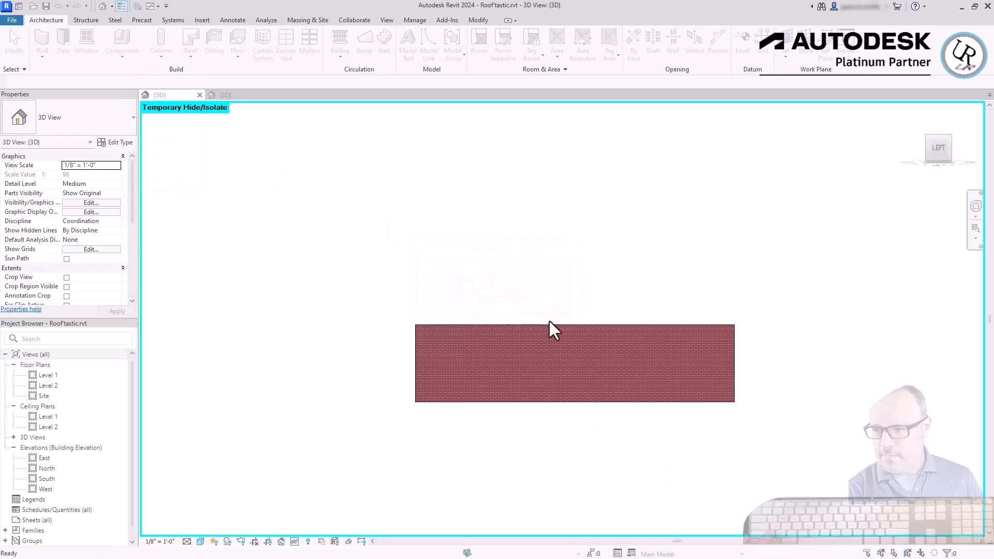
# Sketch a 10' 0" vertical centre line from the wall top's midpoint and two sloped gambrel profile lines down past the wall's right corner.
pyautogui.click(464, 37)
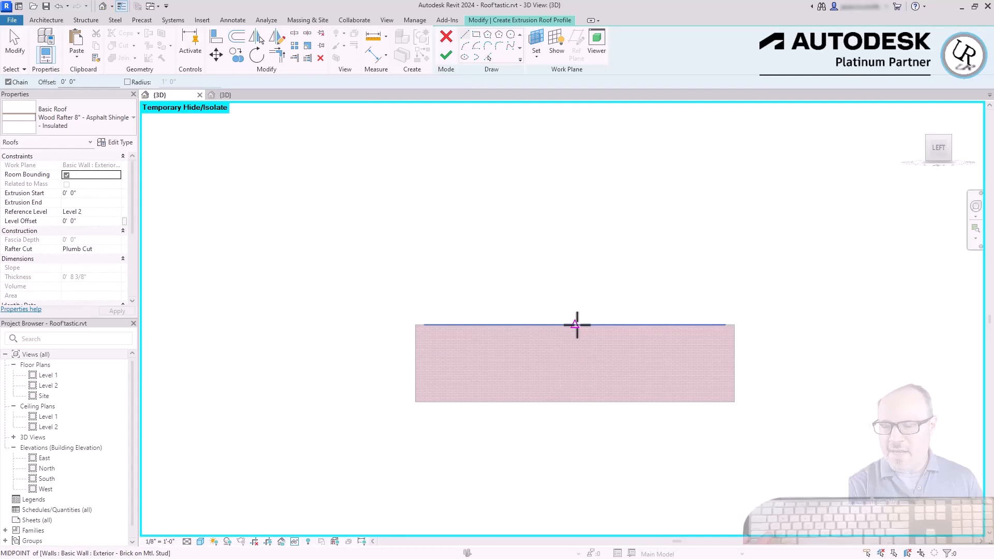
pyautogui.scroll(2, 577, 324)
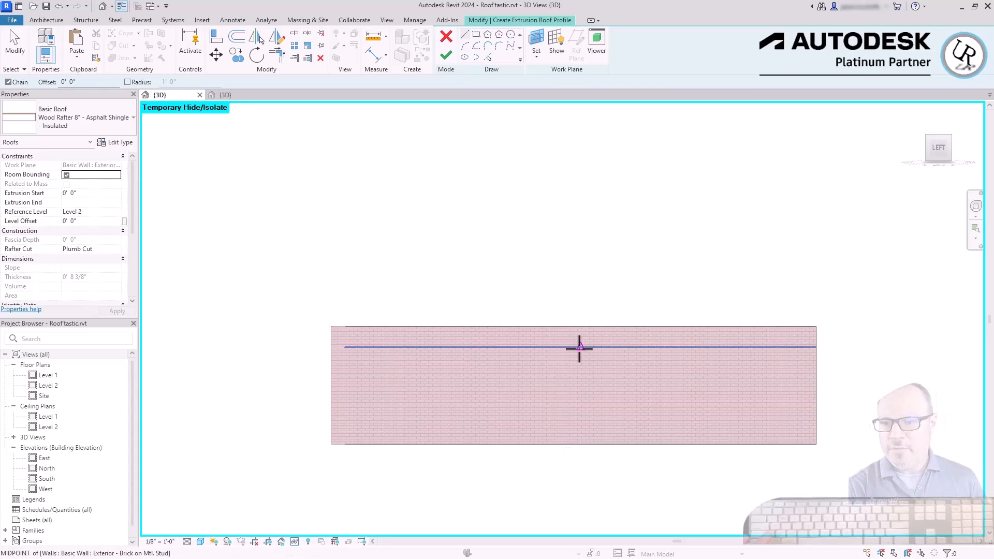
pyautogui.click(574, 325)
pyautogui.click(574, 209)
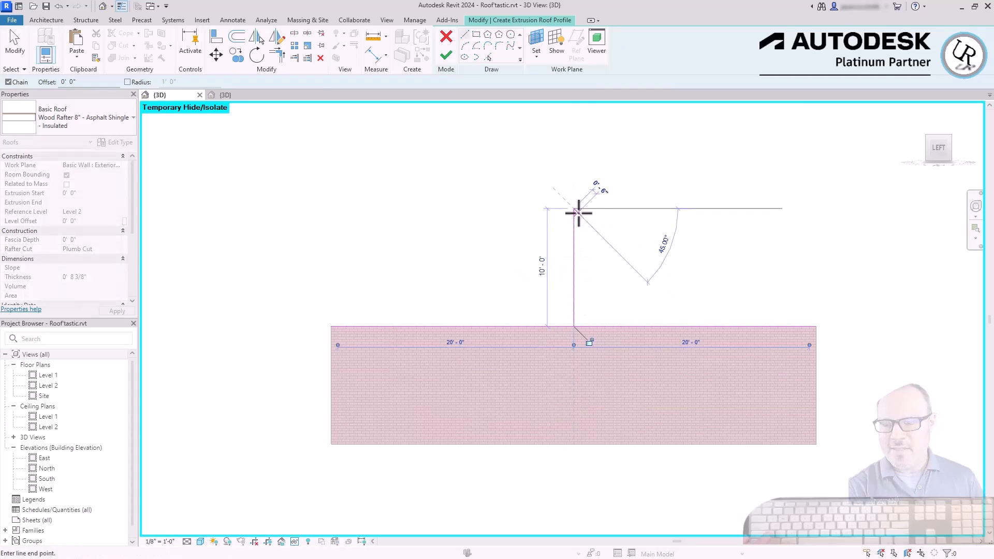
pyautogui.click(704, 249)
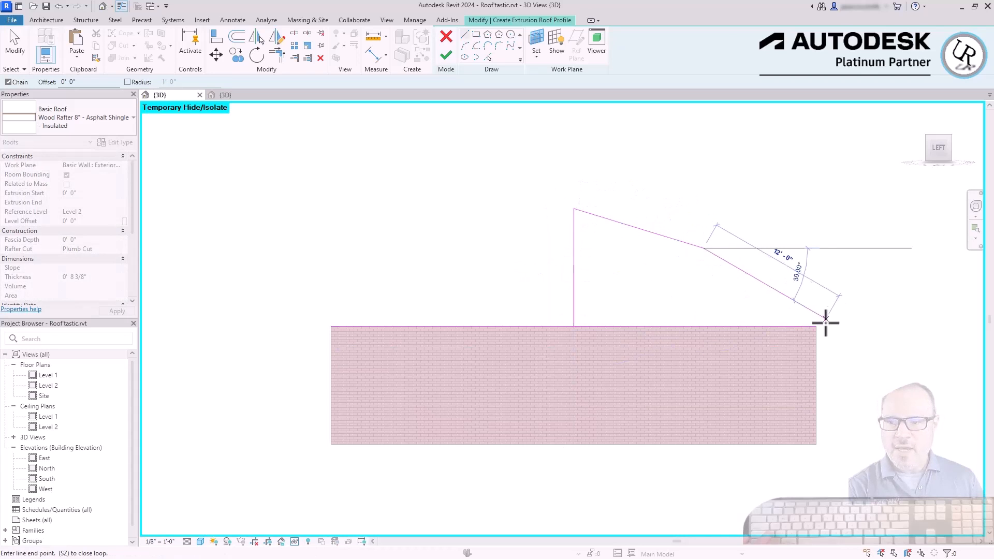
pyautogui.click(811, 325)
pyautogui.press('Escape')
pyautogui.scroll(3, 809, 326)
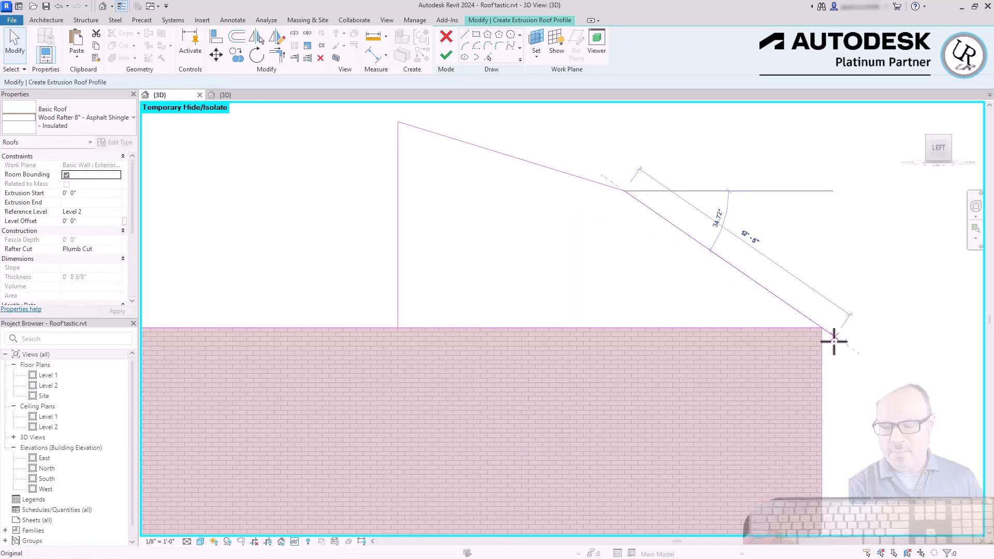
pyautogui.press('Escape')
pyautogui.scroll(-3, 932, 344)
# Mirror the two sloped gambrel lines about the vertical centre line to complete the other half of the profile.
pyautogui.moveTo(814, 216); pyautogui.dragTo(761, 256)
pyautogui.press('m')
pyautogui.press('m')
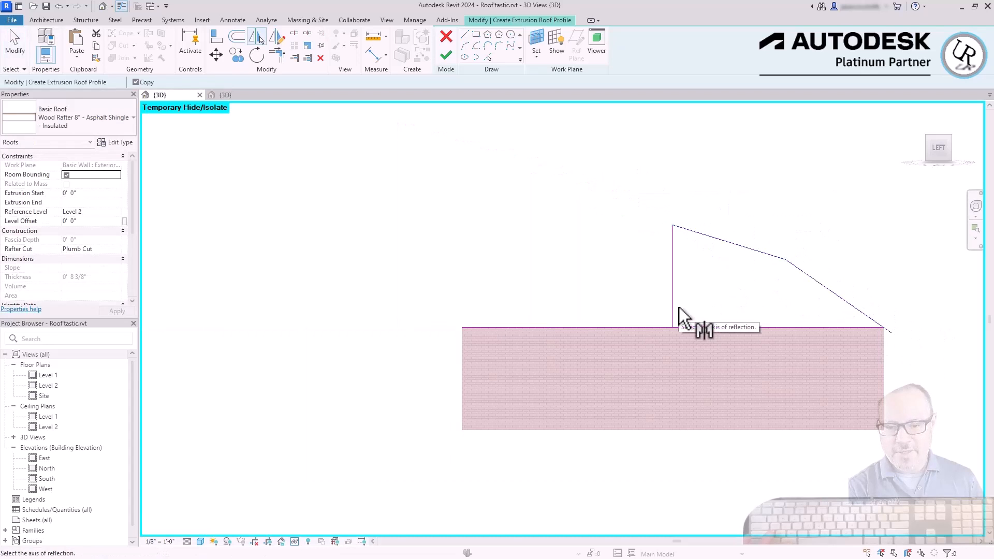
pyautogui.click(673, 309)
pyautogui.click(682, 307)
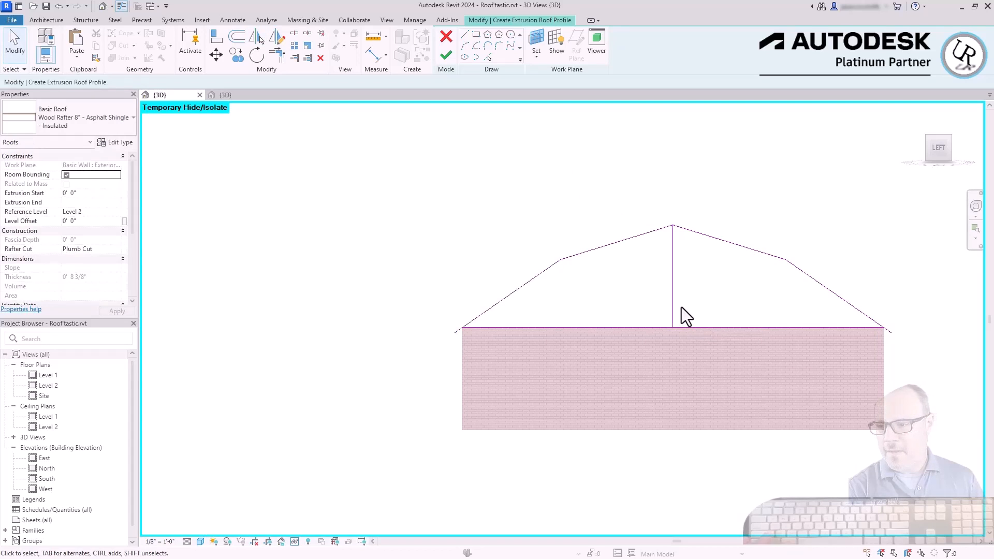
# Delete the horizontal line along the wall top and the vertical centre line, and finish the extruded gambrel roof.
pyautogui.click(768, 327)
pyautogui.press('Delete')
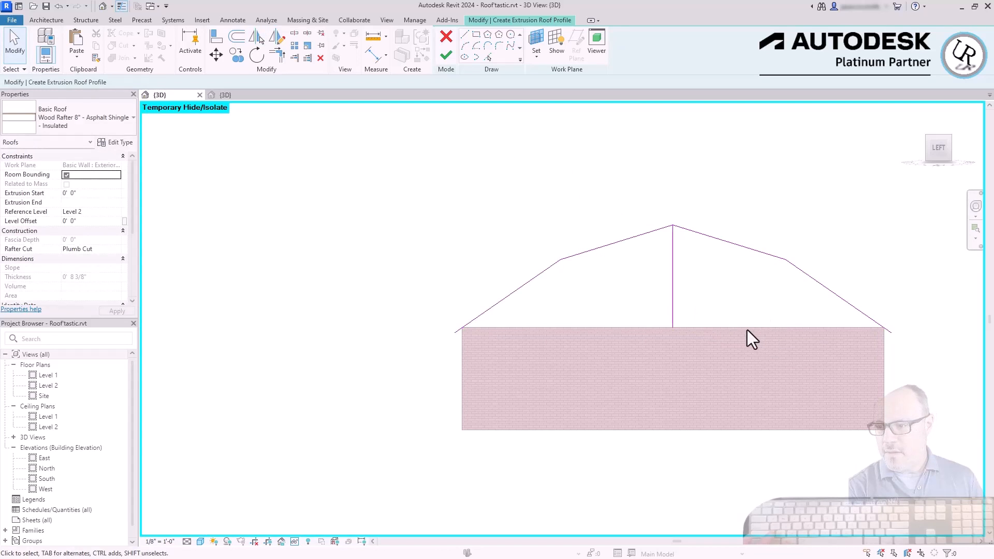
pyautogui.click(674, 283)
pyautogui.press('Delete')
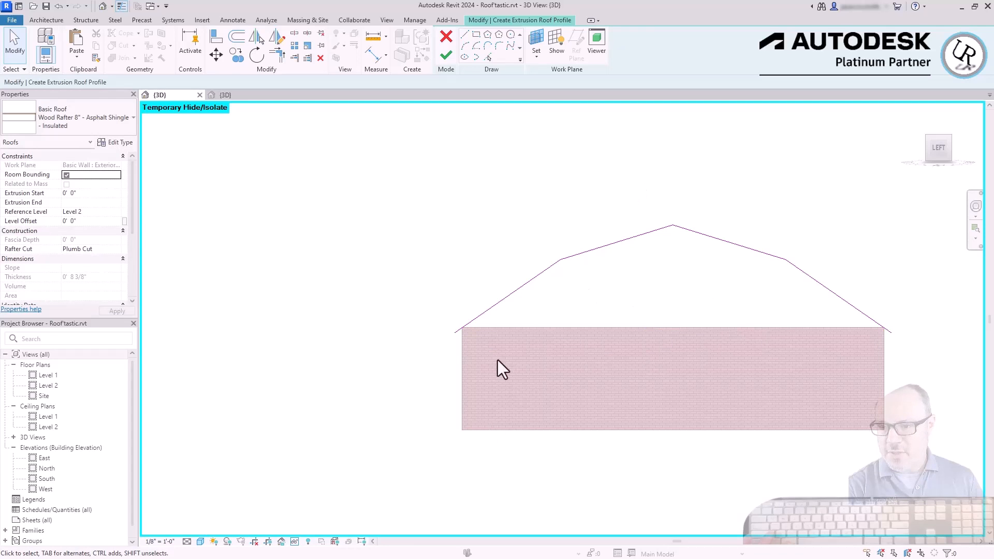
pyautogui.press('Tab')
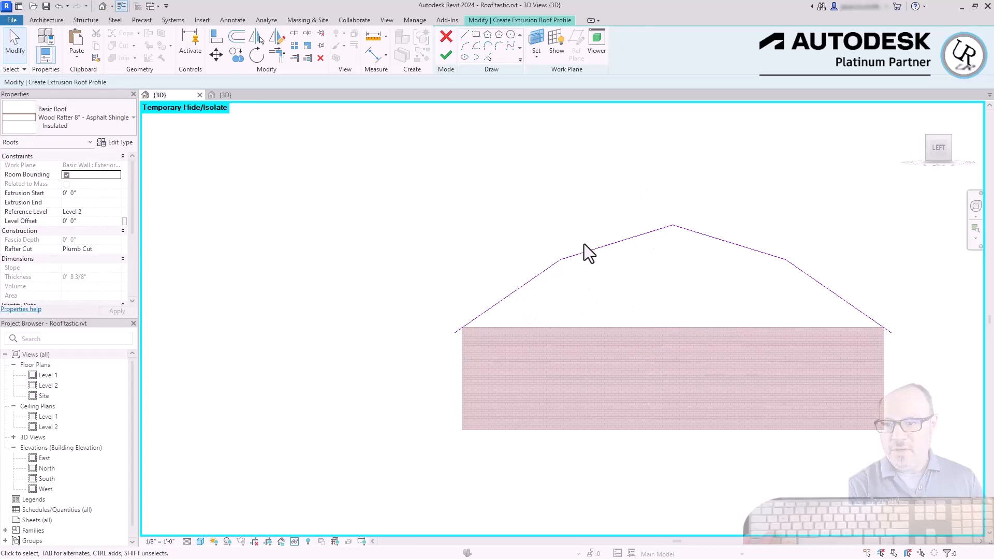
pyautogui.click(446, 55)
# Stretch the gambrel roof over the whole building to an extrusion start of -63' 0" and pull its other end to 1' 6".
pyautogui.click(919, 146)
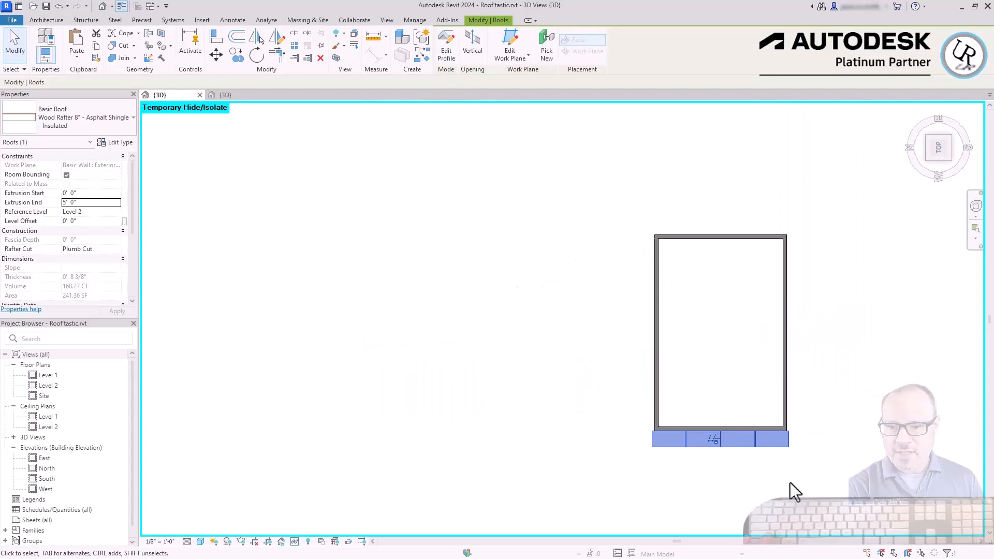
pyautogui.moveTo(721, 430); pyautogui.dragTo(732, 229)
pyautogui.scroll(3, 731, 448)
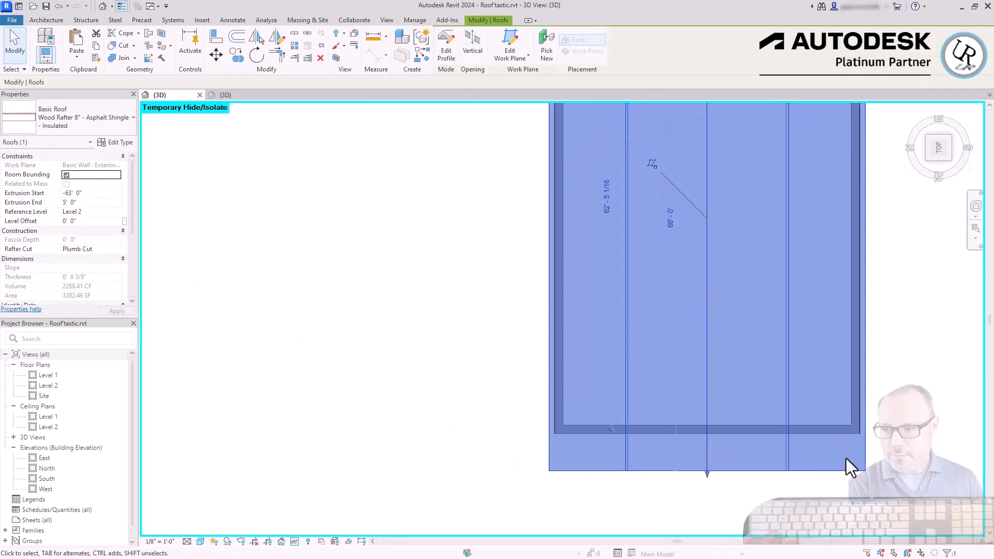
pyautogui.keyDown('shift'); pyautogui.moveTo(846, 460); pyautogui.dragTo(815, 312, button='middle'); pyautogui.keyUp('shift')
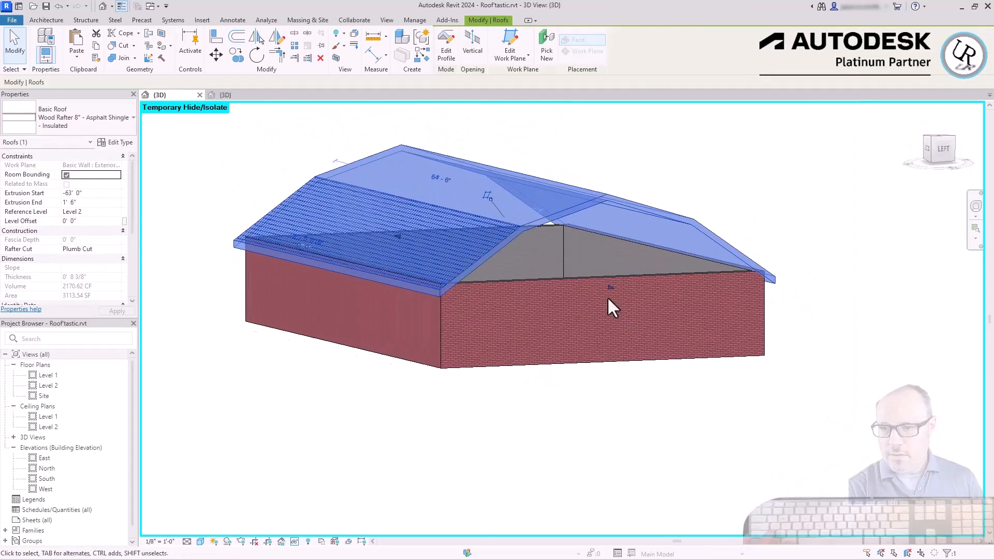
# Attach the tops of the isolated building's four connected walls to the gambrel roof.
pyautogui.click(590, 281)
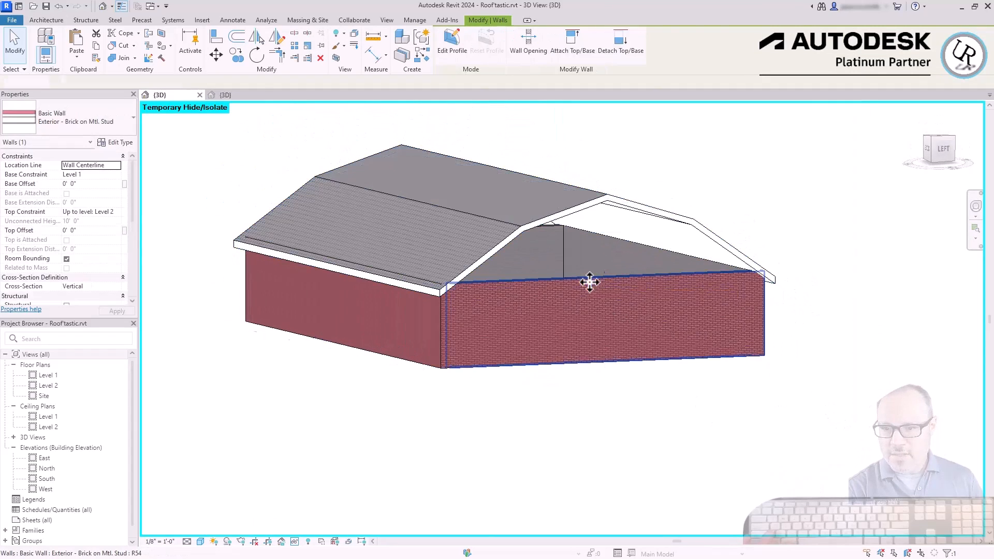
pyautogui.press('Escape')
pyautogui.press('Escape')
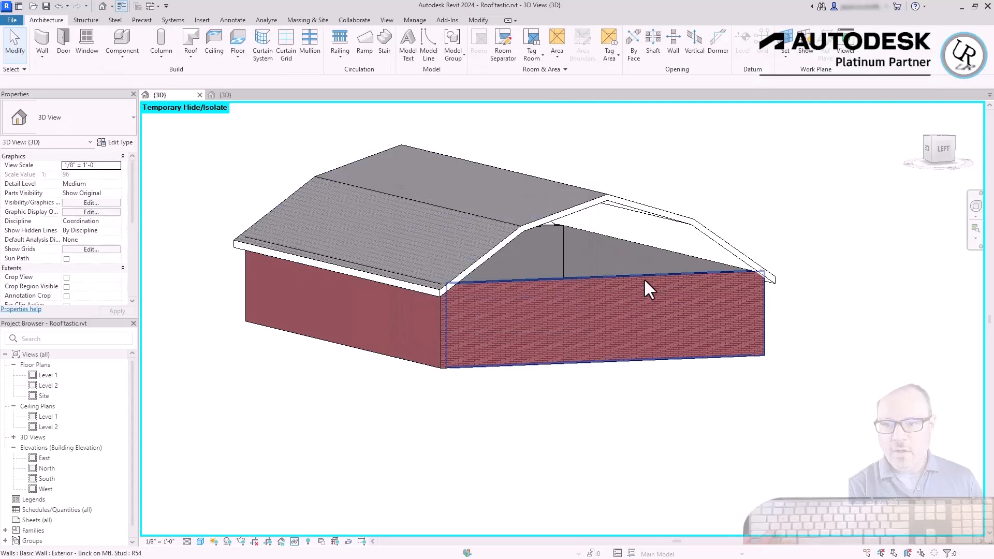
pyautogui.press('Tab')
pyautogui.click(644, 280)
pyautogui.keyDown('shift'); pyautogui.moveTo(528, 310); pyautogui.dragTo(482, 331, button='middle'); pyautogui.keyUp('shift')
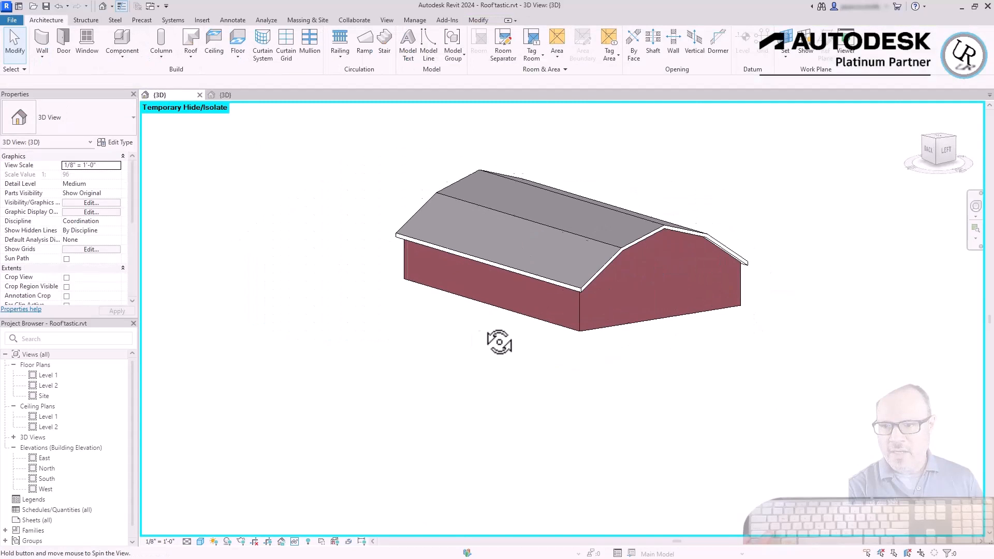
pyautogui.scroll(2, 703, 227)
# Edit the gambrel roof's profile, raising the ridge point to form a steep central peak.
pyautogui.click(682, 247)
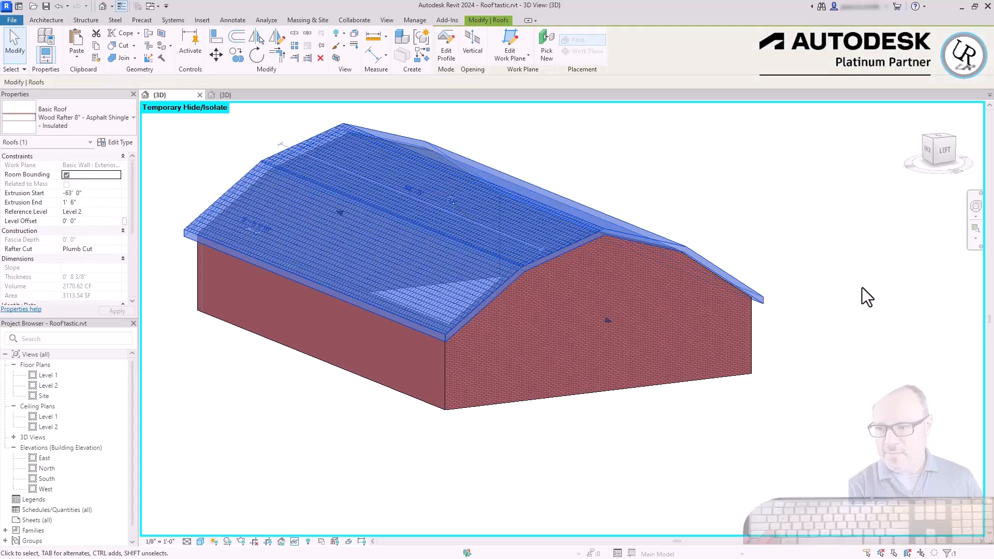
pyautogui.click(447, 55)
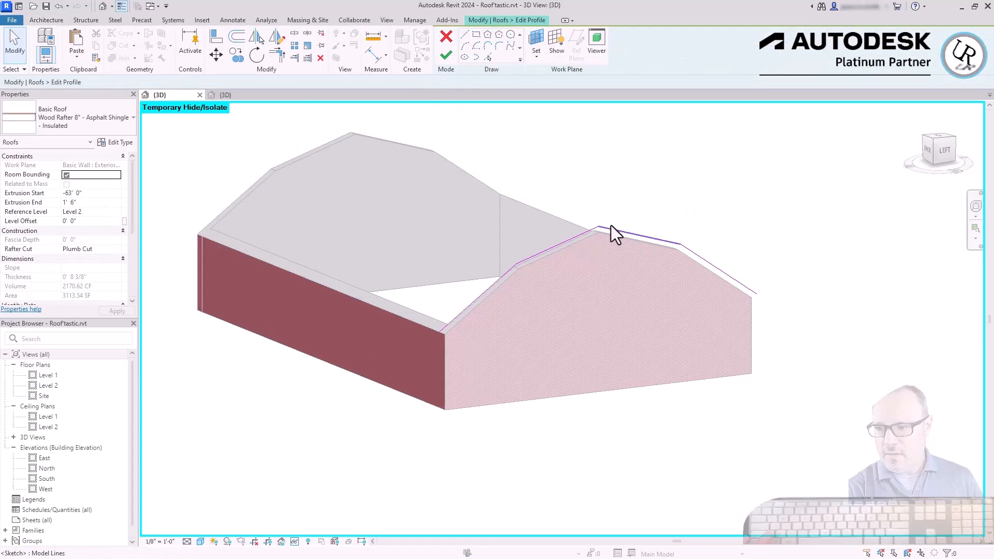
pyautogui.moveTo(570, 257); pyautogui.dragTo(570, 257)
pyautogui.moveTo(597, 227); pyautogui.dragTo(607, 167)
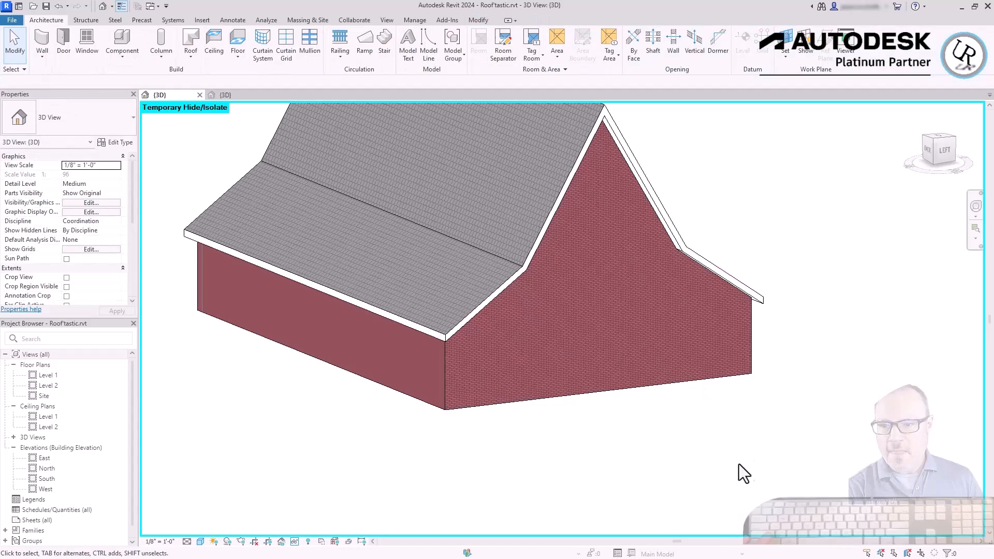
# Edit the roof profile again, lowering the ridge point into a central valley between two side peaks.
pyautogui.scroll(-3, 544, 322)
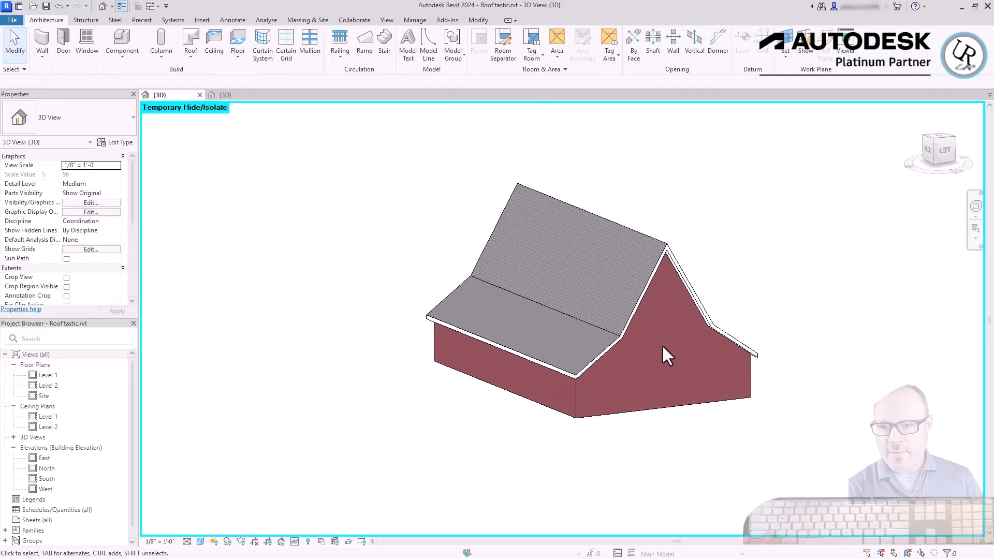
pyautogui.keyDown('shift'); pyautogui.moveTo(599, 293); pyautogui.dragTo(593, 273, button='middle'); pyautogui.keyUp('shift')
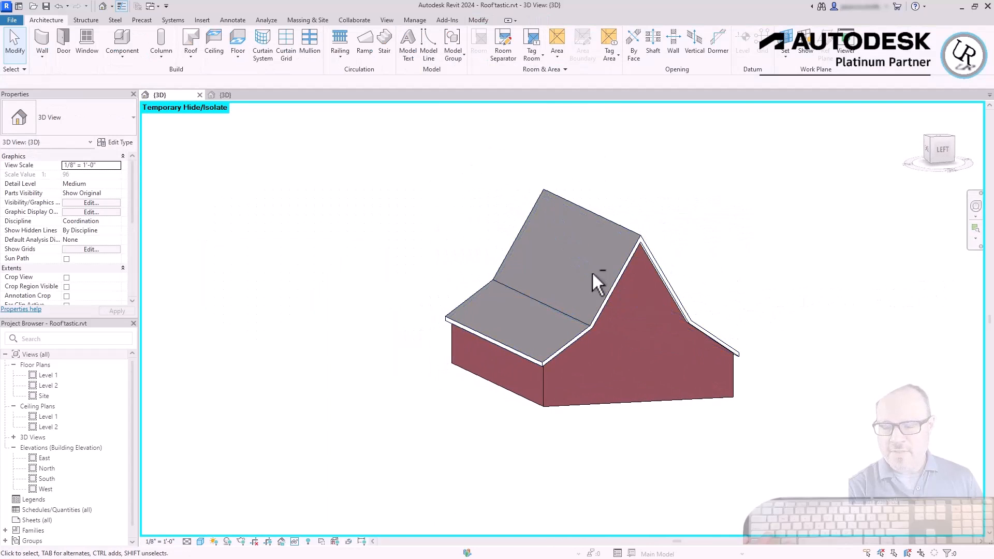
pyautogui.doubleClick(678, 291)
pyautogui.click(446, 54)
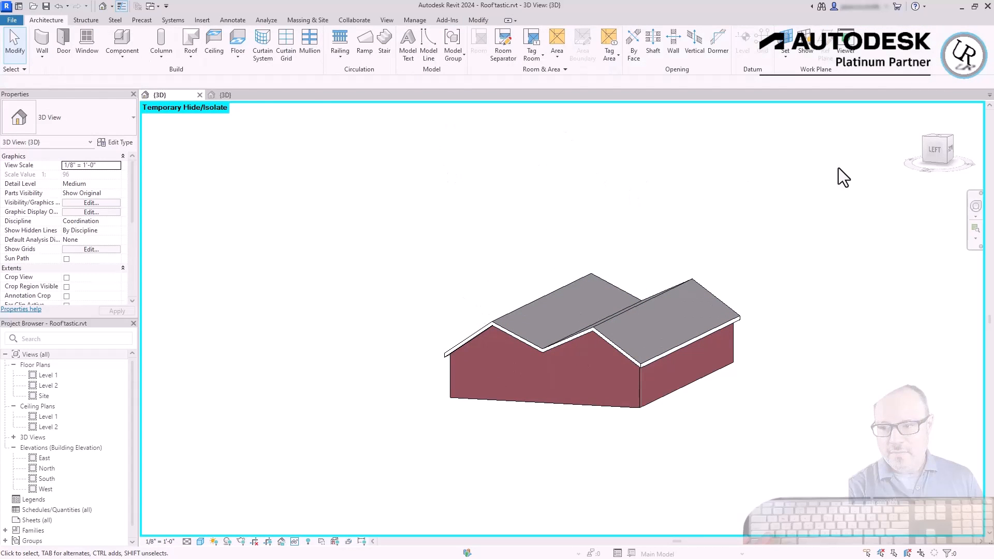
# Reset the temporary isolation and set the work plane to Level 2 in the top view.
pyautogui.press('h')
pyautogui.press('r')
pyautogui.click(936, 137)
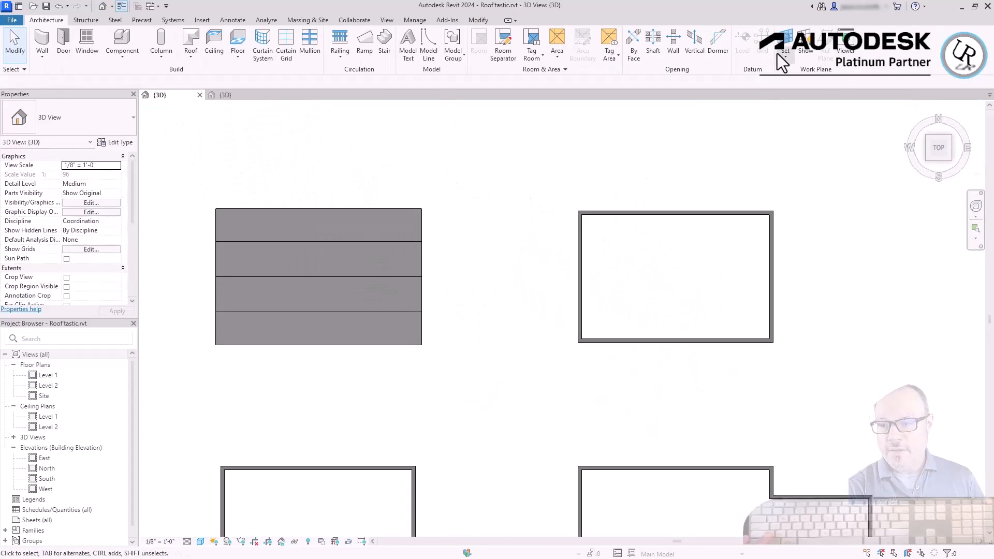
pyautogui.click(784, 48)
pyautogui.click(719, 370)
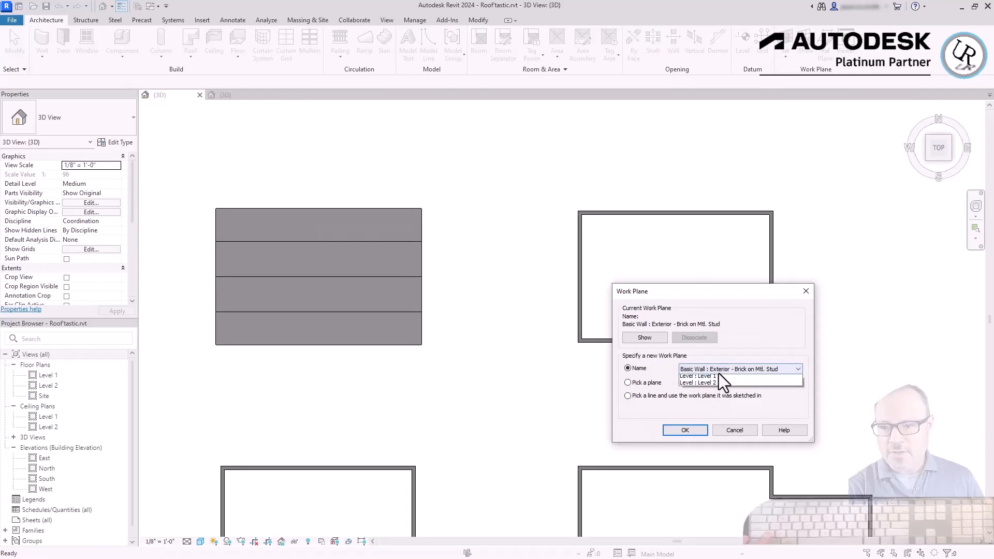
pyautogui.click(706, 393)
pyautogui.click(685, 430)
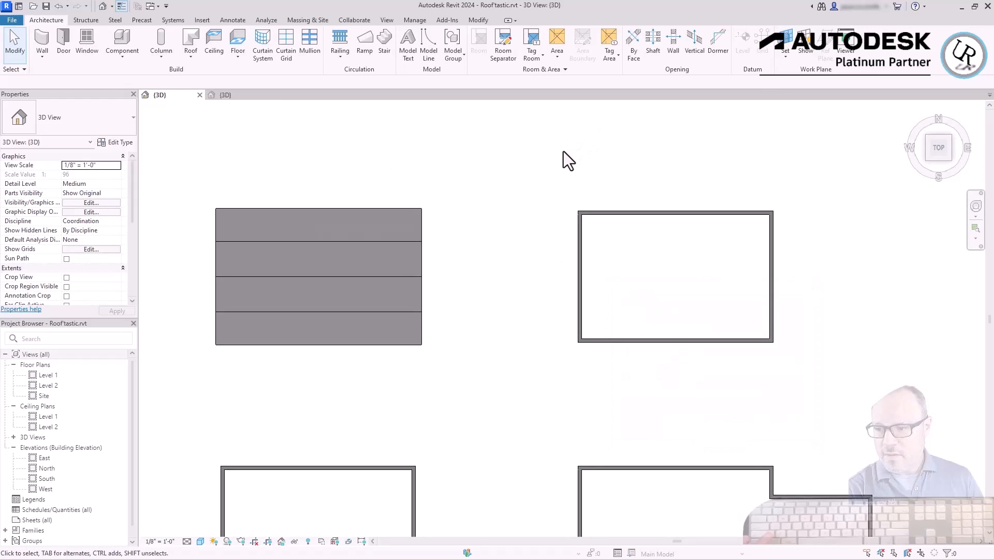
# Start a footprint roof with overhanging boundaries around the neighbouring rectangular building, and remove the slope from its two long edges.
pyautogui.press('r')
pyautogui.press('f')
pyautogui.click(484, 312)
pyautogui.moveTo(746, 391); pyautogui.dragTo(722, 208)
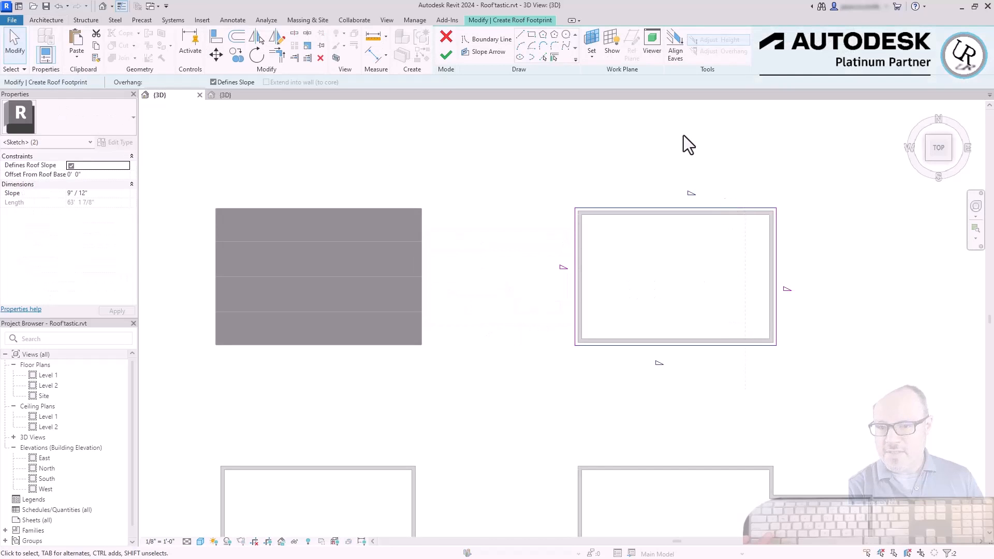
pyautogui.click(230, 83)
pyautogui.click(788, 370)
# Set the slope of the footprint's right edge to 6" / 12" and finish the roof.
pyautogui.click(776, 312)
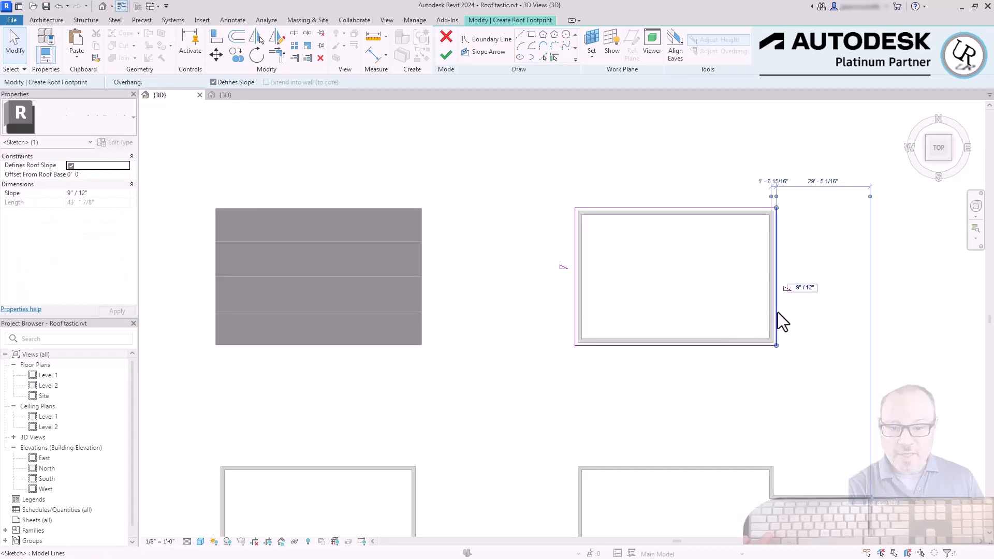
pyautogui.click(802, 288)
pyautogui.write('6')
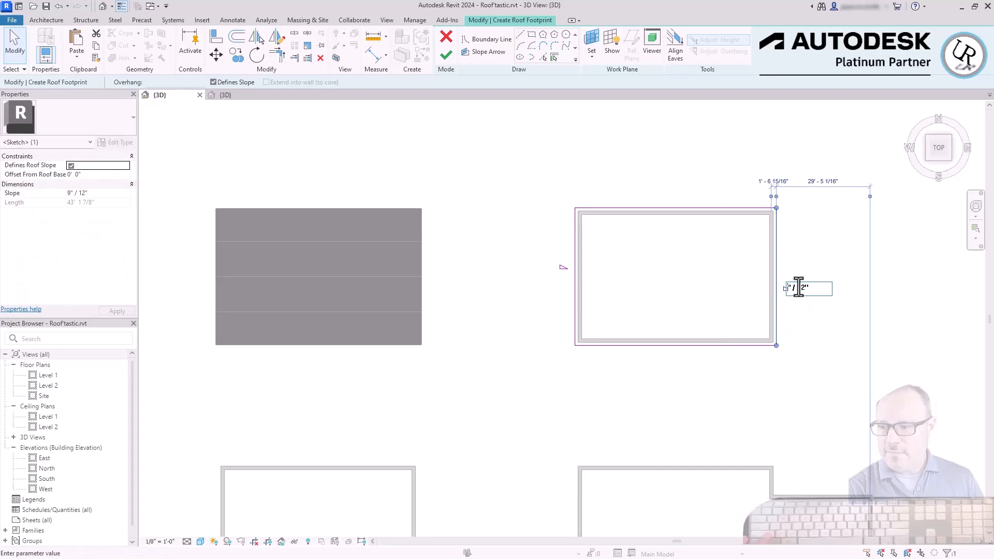
pyautogui.press('Return')
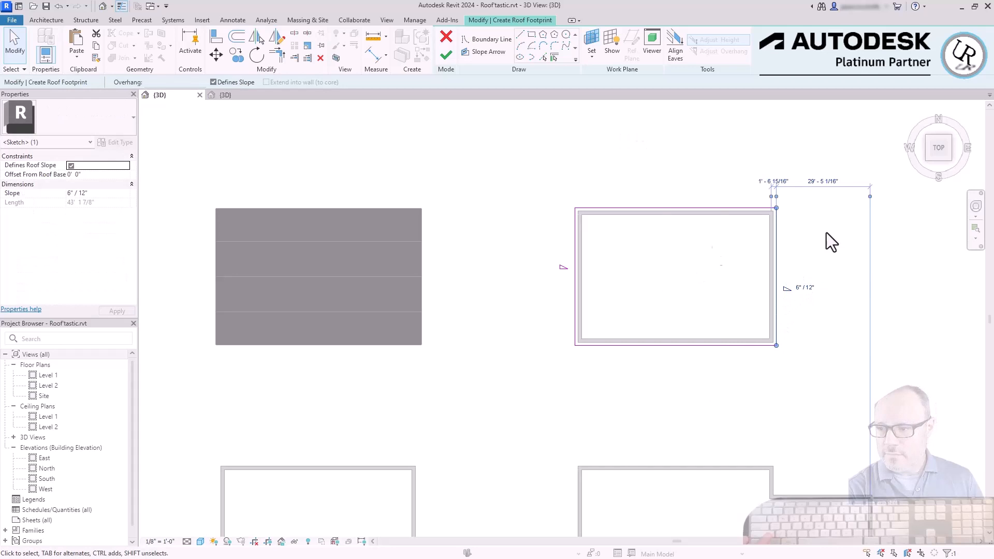
pyautogui.click(875, 334)
pyautogui.click(575, 315)
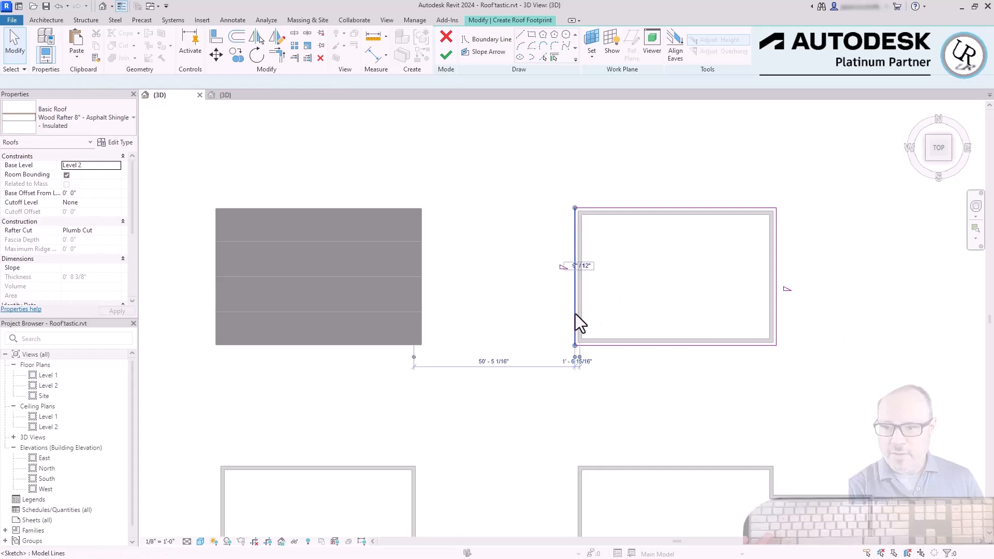
pyautogui.click(498, 183)
pyautogui.click(446, 55)
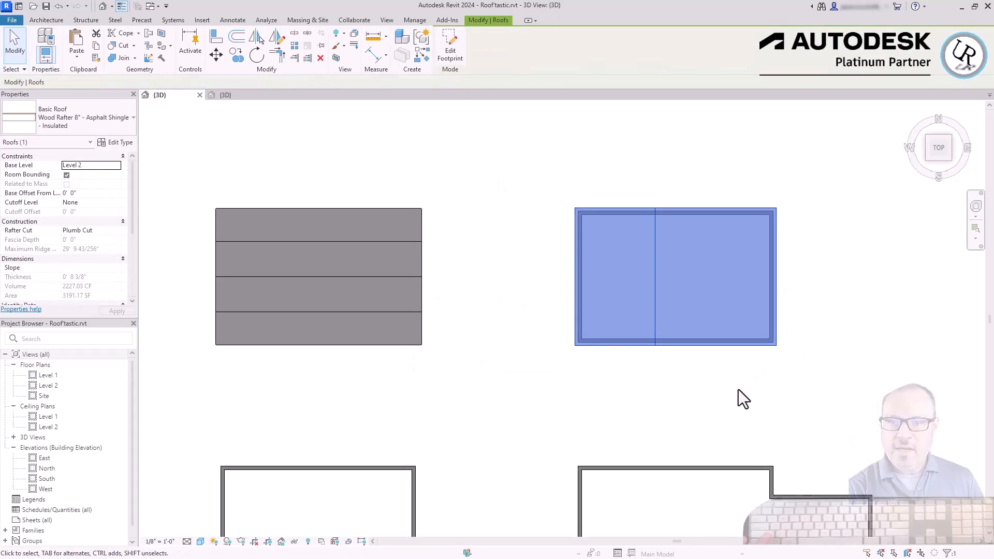
# Attach the tops of the building's four walls to the uneven-slope gable roof.
pyautogui.keyDown('shift'); pyautogui.moveTo(768, 466); pyautogui.dragTo(722, 136, button='middle'); pyautogui.keyUp('shift')
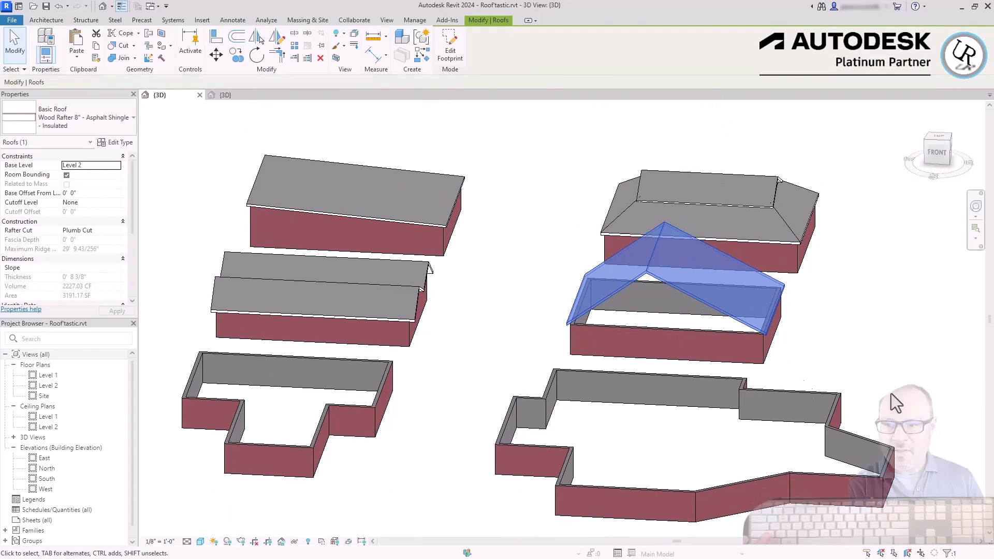
pyautogui.keyDown('shift'); pyautogui.moveTo(615, 358); pyautogui.dragTo(753, 300, button='middle'); pyautogui.keyUp('shift')
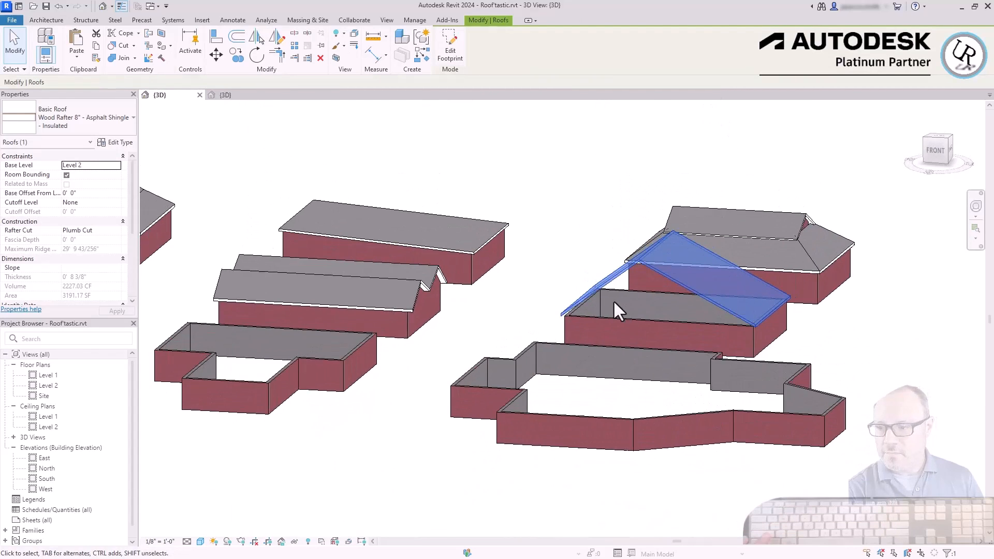
pyautogui.scroll(5, 457, 210)
pyautogui.click(456, 210)
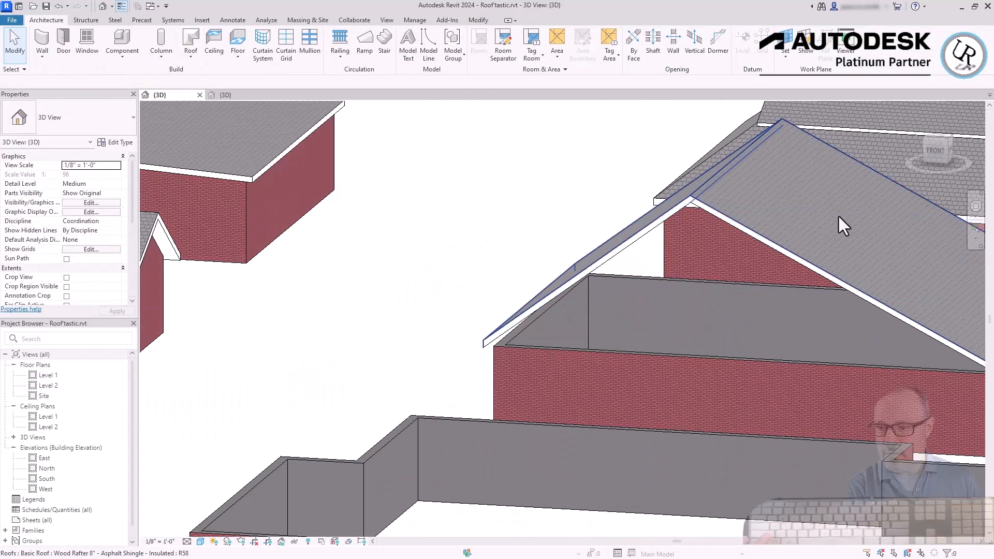
pyautogui.press('Tab')
pyautogui.click(743, 357)
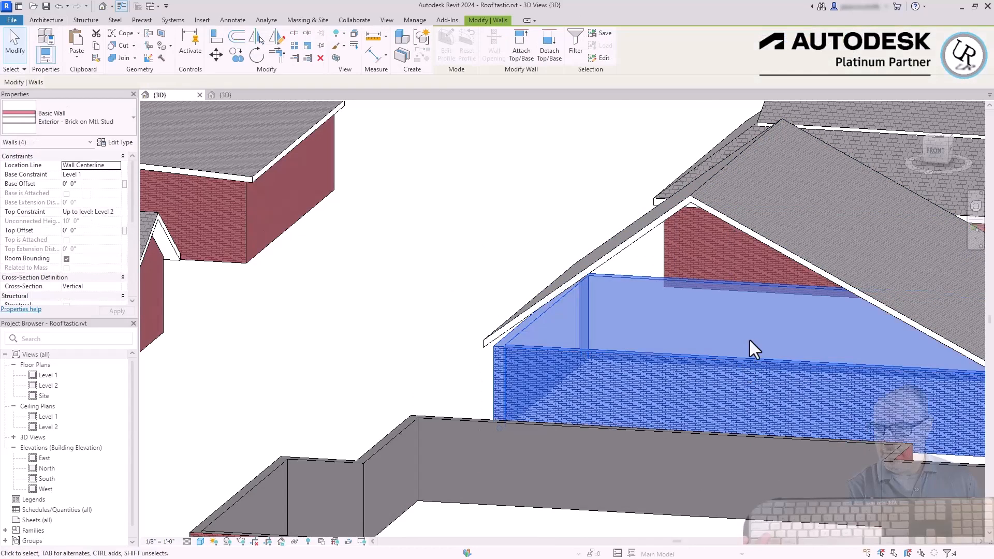
pyautogui.click(524, 56)
pyautogui.click(648, 234)
pyautogui.press('Escape')
pyautogui.scroll(-5, 675, 355)
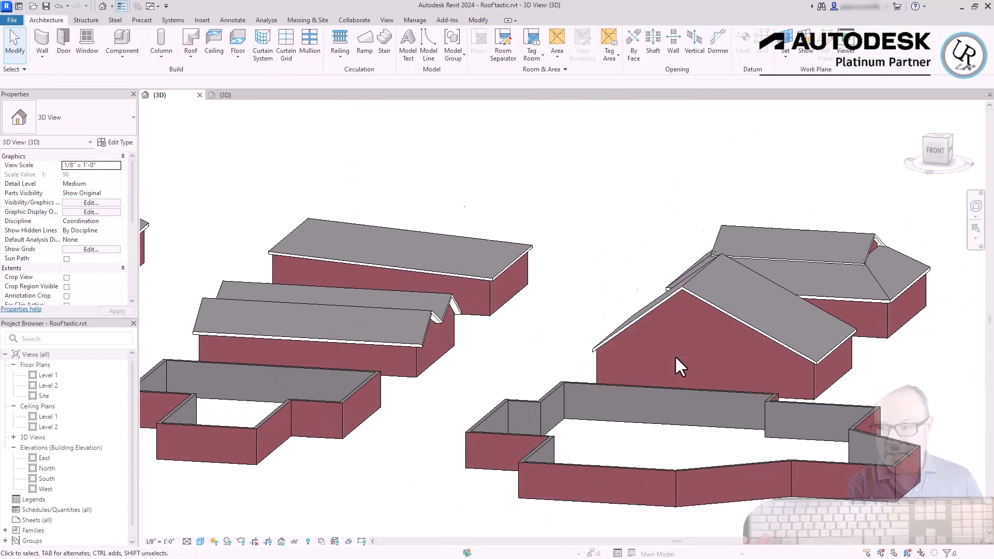
# Edit the uneven-slope gable roof's footprint in the top view and remove the slope from its two short side edges.
pyautogui.click(713, 307)
pyautogui.press('Escape')
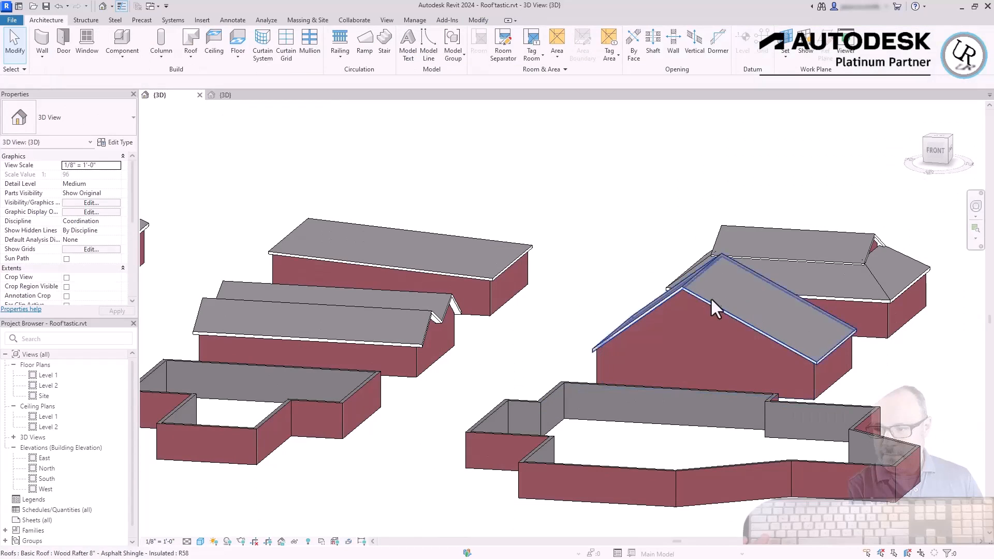
pyautogui.click(722, 269)
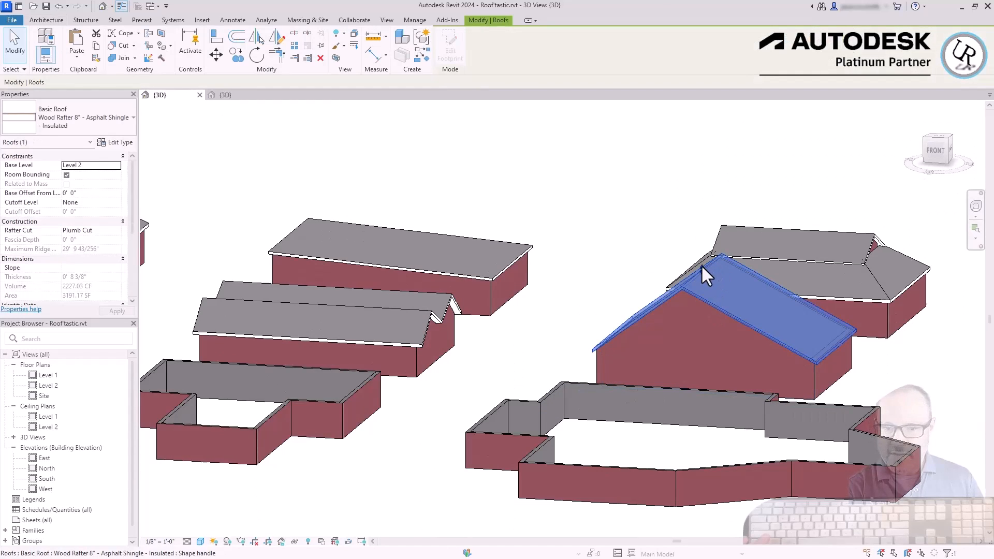
pyautogui.press('Escape')
pyautogui.scroll(5, 672, 294)
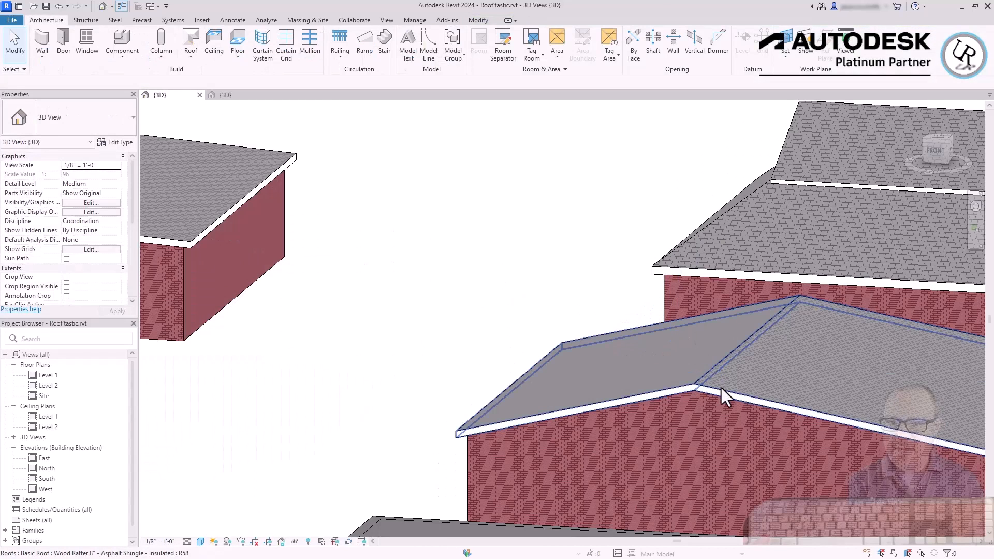
pyautogui.doubleClick(722, 387)
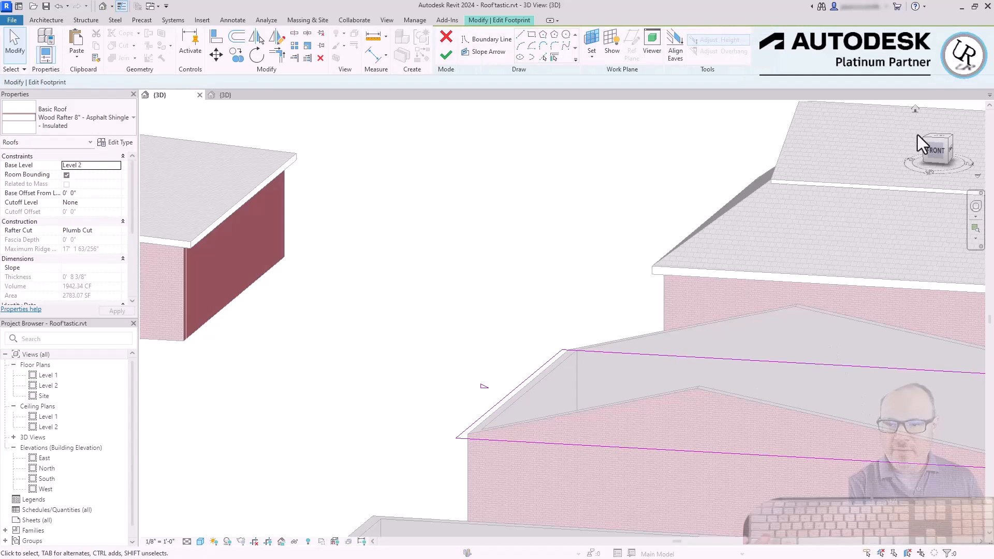
pyautogui.click(937, 137)
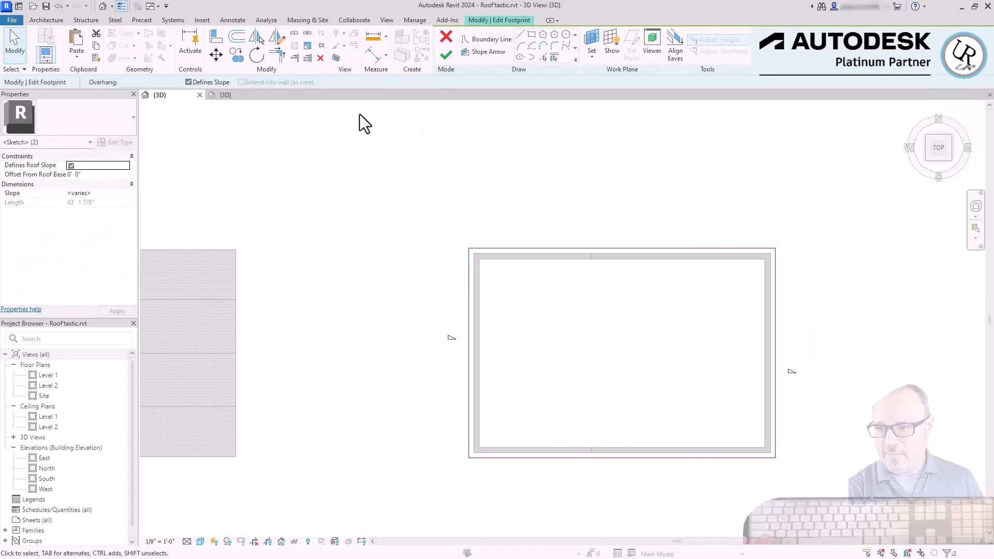
# Draw two slope arrows meeting head to head, about 38' 6" long from the right edge and about 24' 8" from the left edge.
pyautogui.click(487, 51)
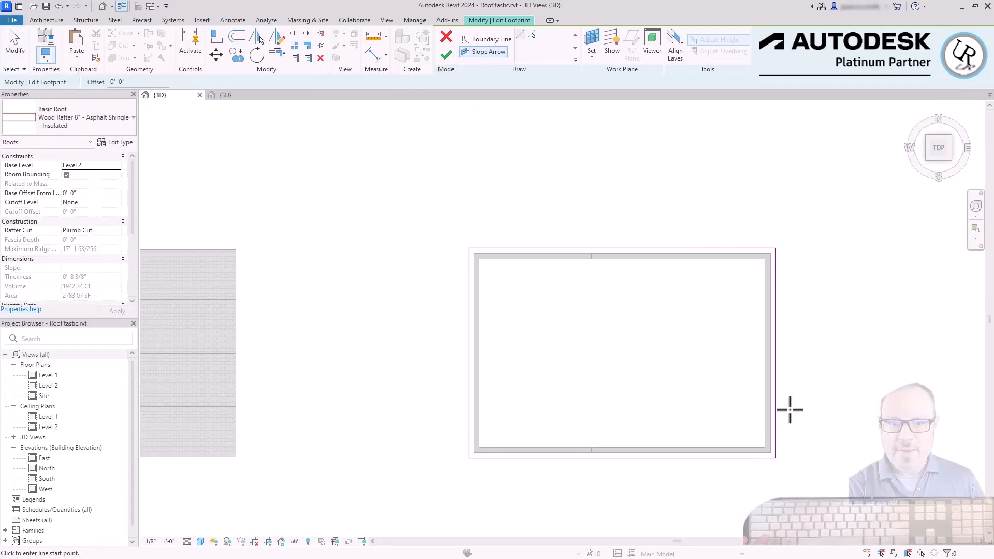
pyautogui.click(773, 415)
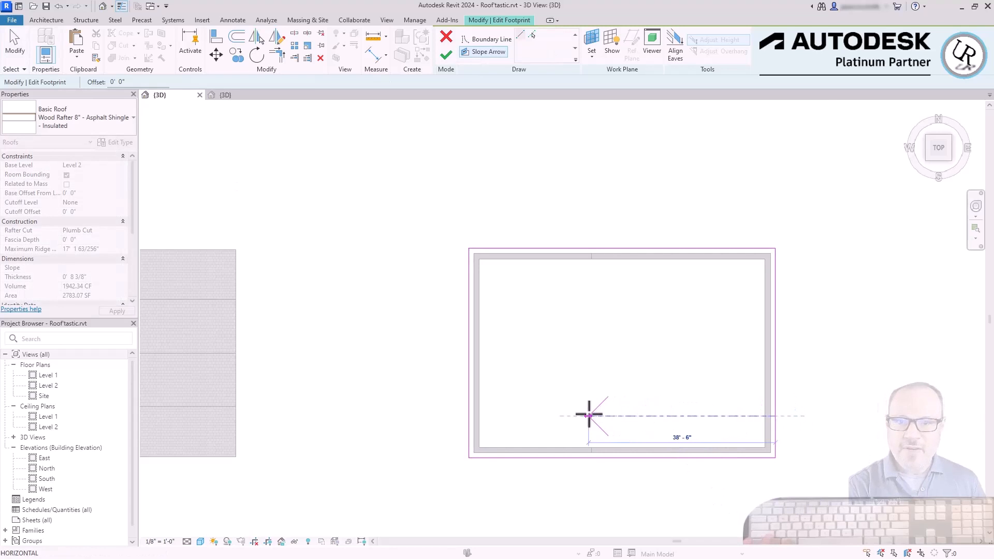
pyautogui.click(589, 415)
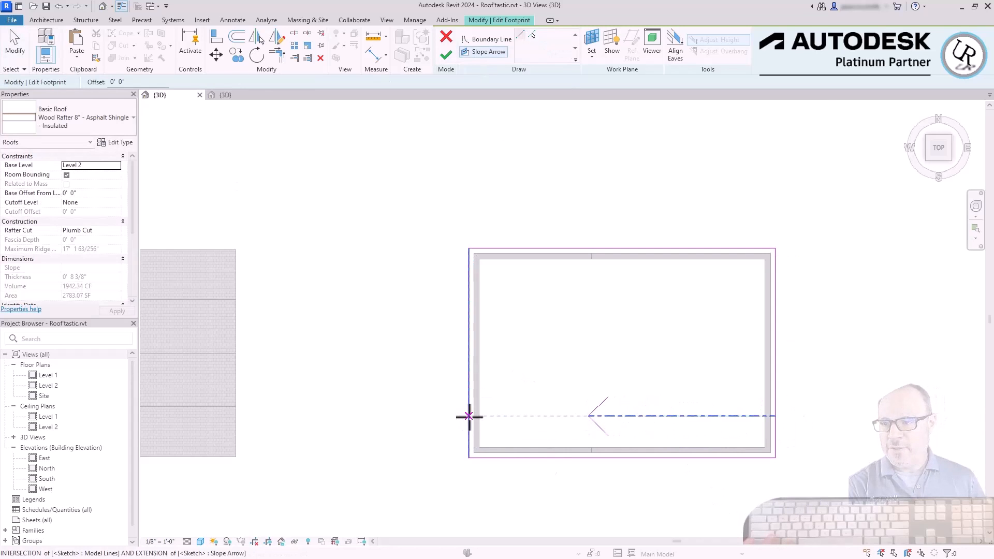
pyautogui.click(468, 415)
pyautogui.click(588, 415)
pyautogui.press('Escape')
# Set the height offset at head to 4' for the left slope arrow and 8' for the right one, and finish the roof.
pyautogui.click(553, 419)
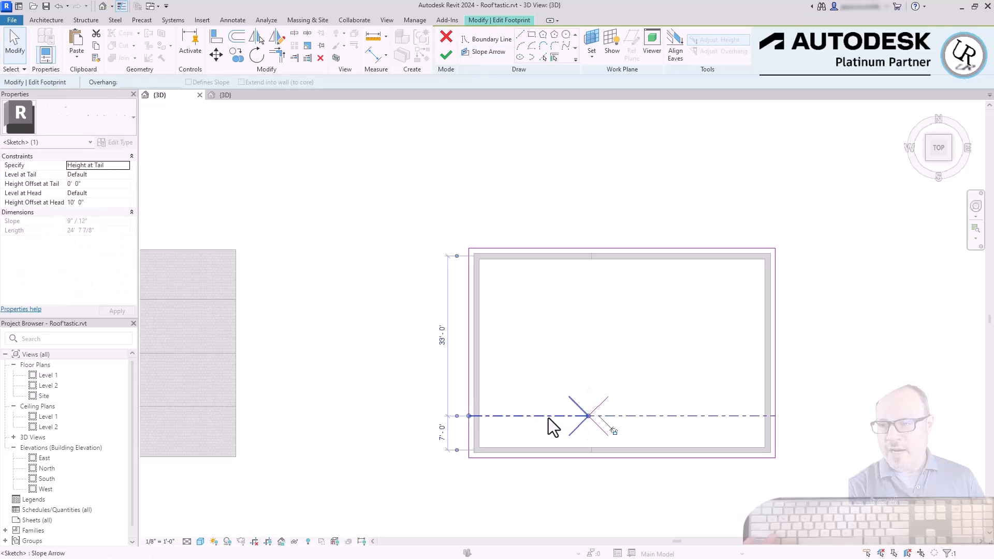
pyautogui.click(91, 202)
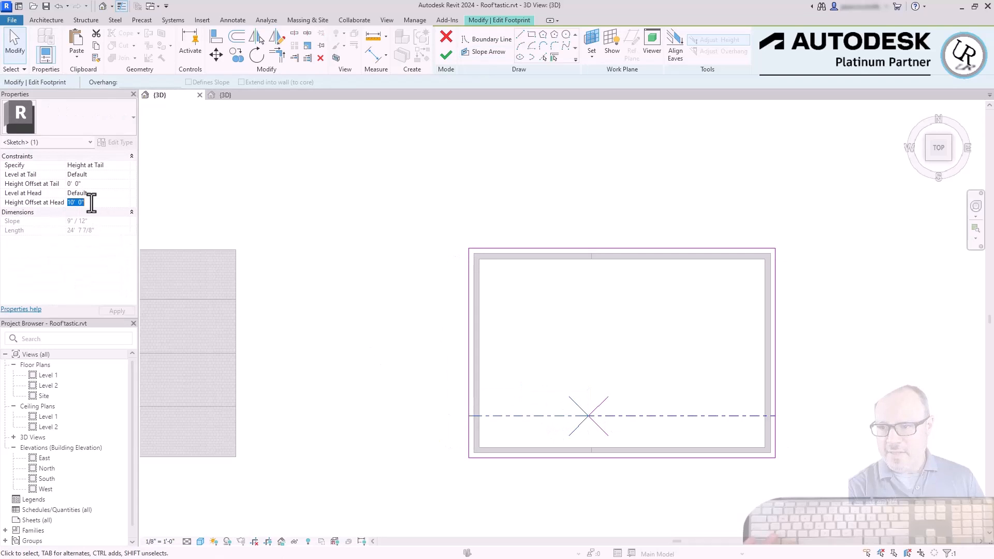
pyautogui.write('4')
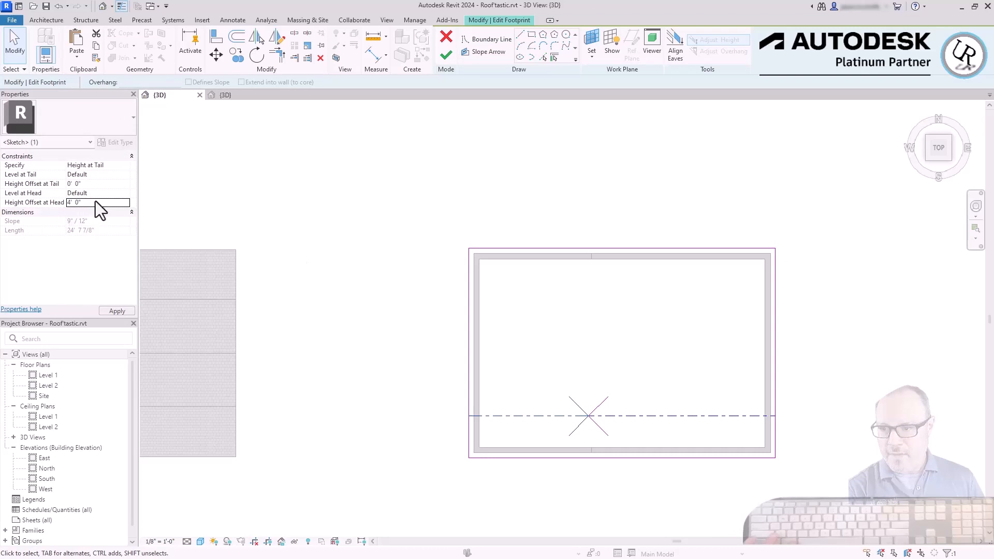
pyautogui.click(628, 415)
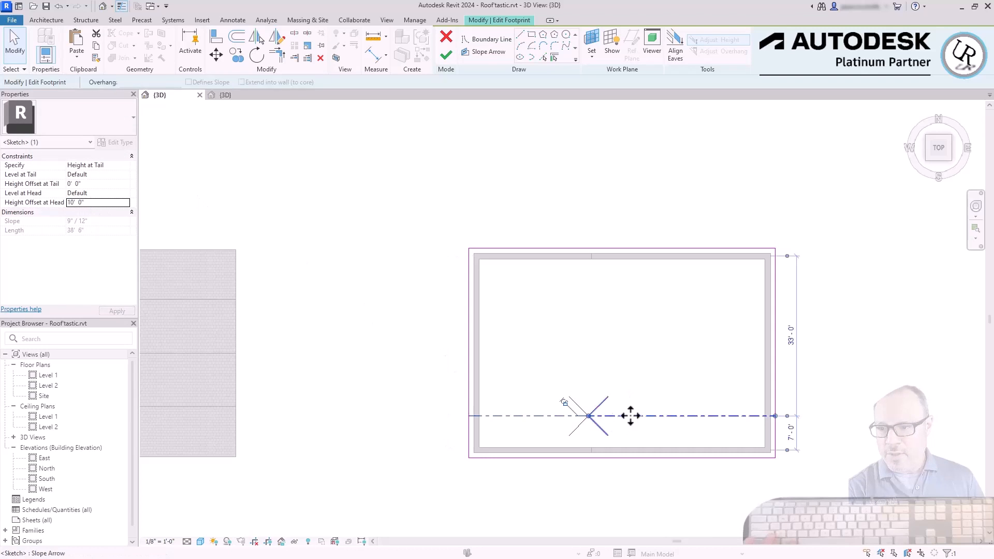
pyautogui.click(121, 202)
pyautogui.write('8')
pyautogui.click(310, 147)
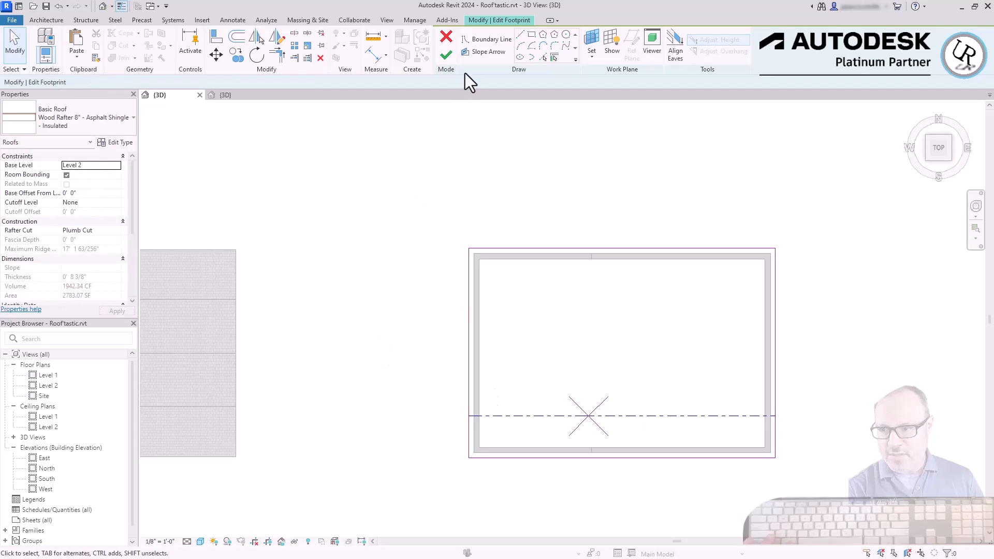
pyautogui.click(445, 56)
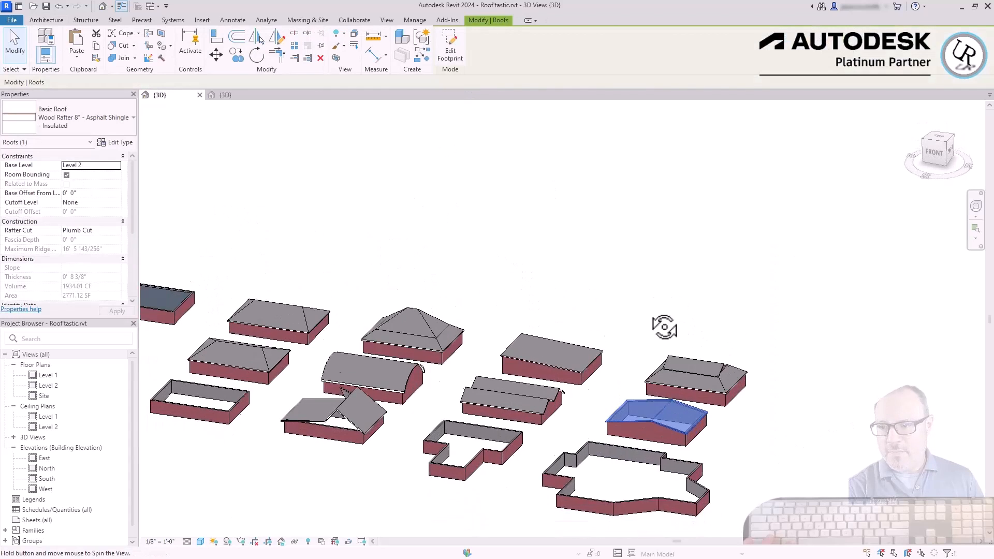
pyautogui.keyDown('shift'); pyautogui.moveTo(662, 327); pyautogui.dragTo(643, 484, button='middle'); pyautogui.keyUp('shift')
pyautogui.scroll(5, 450, 280)
pyautogui.click(554, 234)
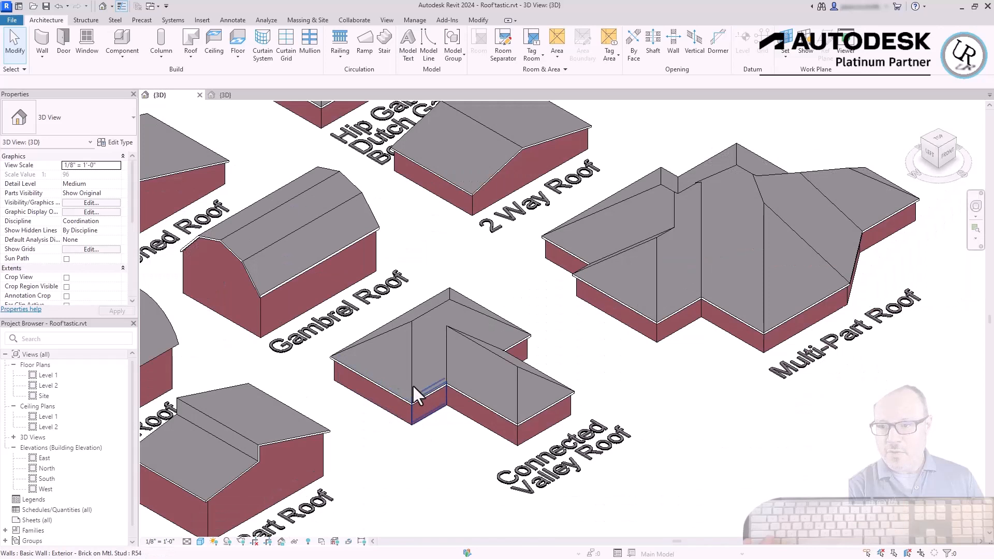
# Examine how the two separate roof parts of the Connected Valley Roof sample building fit together.
pyautogui.click(414, 387)
pyautogui.click(387, 485)
pyautogui.scroll(5, 454, 325)
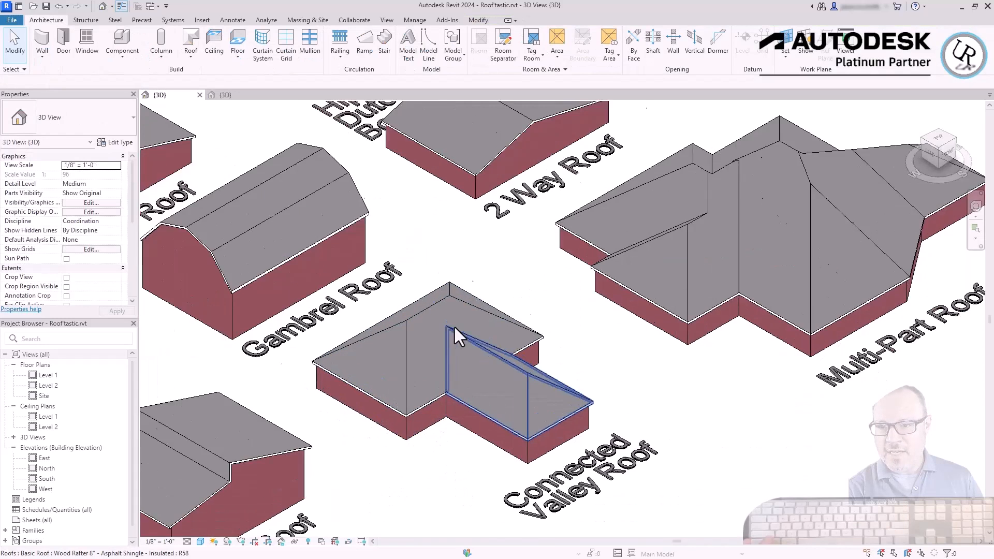
pyautogui.click(542, 384)
pyautogui.scroll(-4, 625, 228)
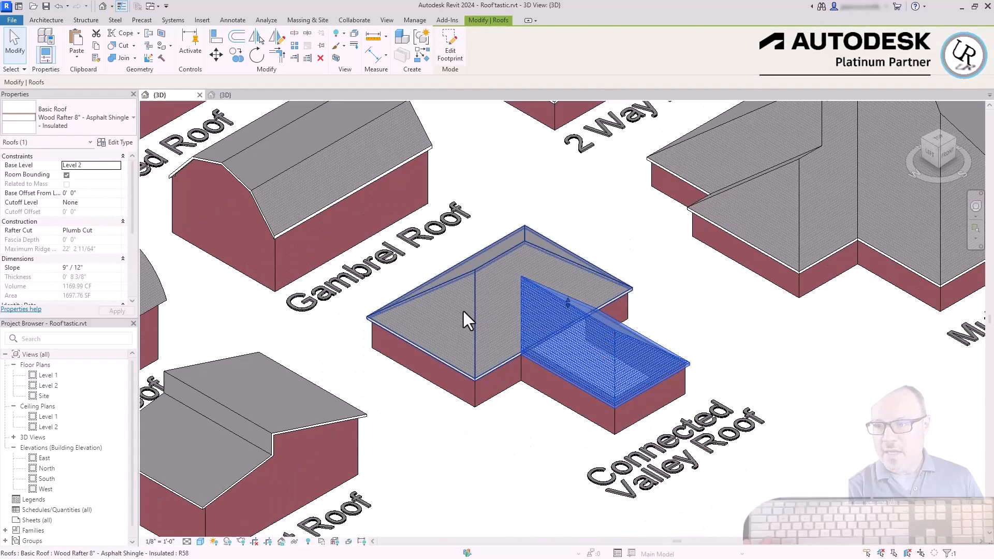
pyautogui.click(477, 304)
pyautogui.click(508, 424)
pyautogui.scroll(-7, 596, 352)
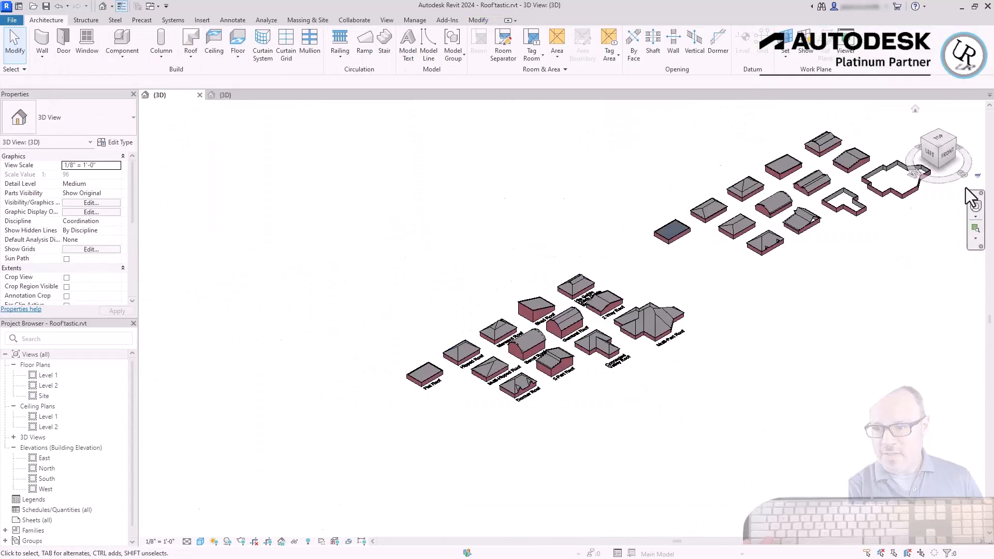
# Temporarily isolate the T-shaped building's walls in the top view.
pyautogui.click(938, 138)
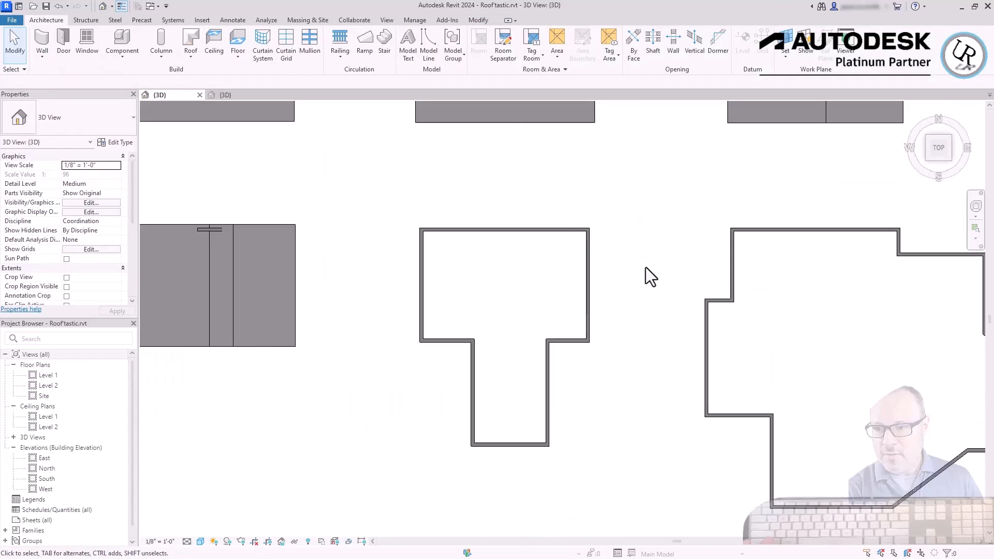
pyautogui.click(590, 277)
pyautogui.click(308, 541)
pyautogui.click(326, 518)
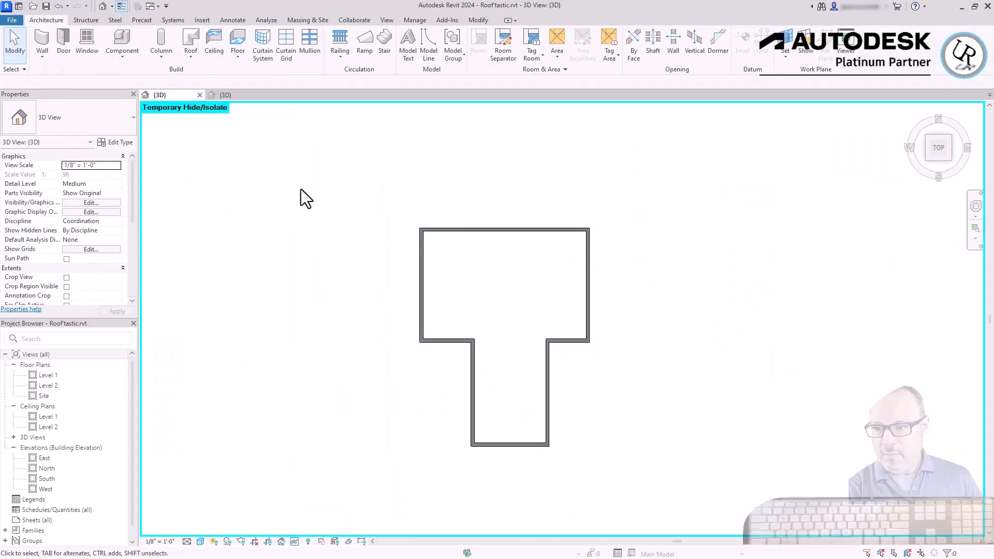
# Create an overhanging hip roof by footprint over the main rectangle of the T-shaped building, with a 9" / 12" slope.
pyautogui.click(190, 41)
pyautogui.click(491, 308)
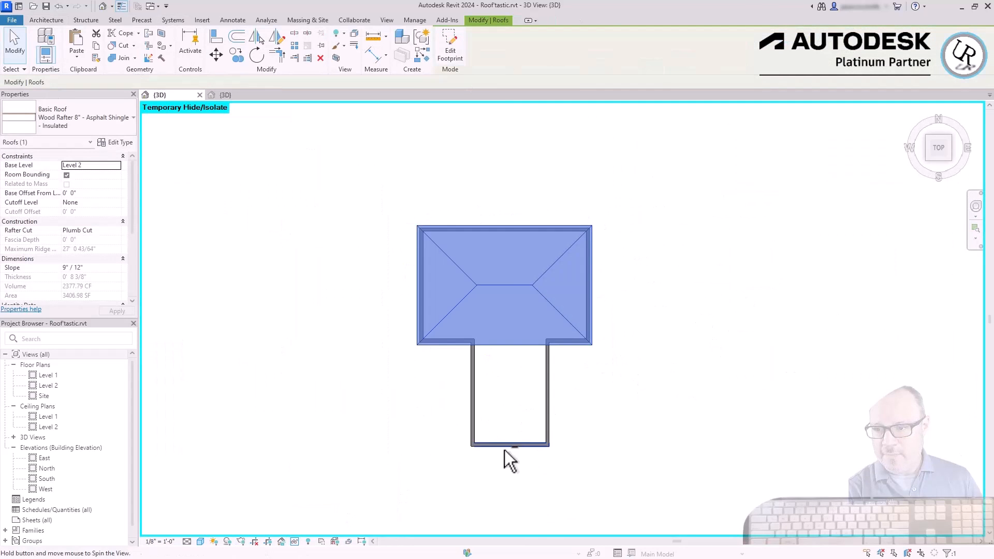
pyautogui.keyDown('shift'); pyautogui.moveTo(510, 461); pyautogui.dragTo(727, 323, button='middle'); pyautogui.keyUp('shift')
pyautogui.click(727, 323)
pyautogui.scroll(5, 473, 433)
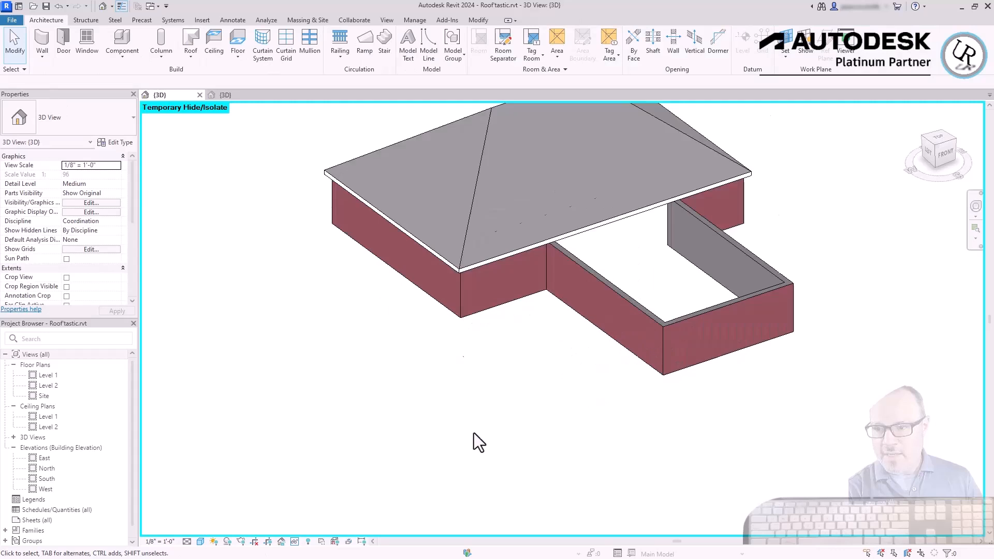
pyautogui.scroll(-3, 470, 447)
# Start a second footprint roof in the top view with an overhanging rectangle about 30' by 21' around the wing's outer end.
pyautogui.click(939, 141)
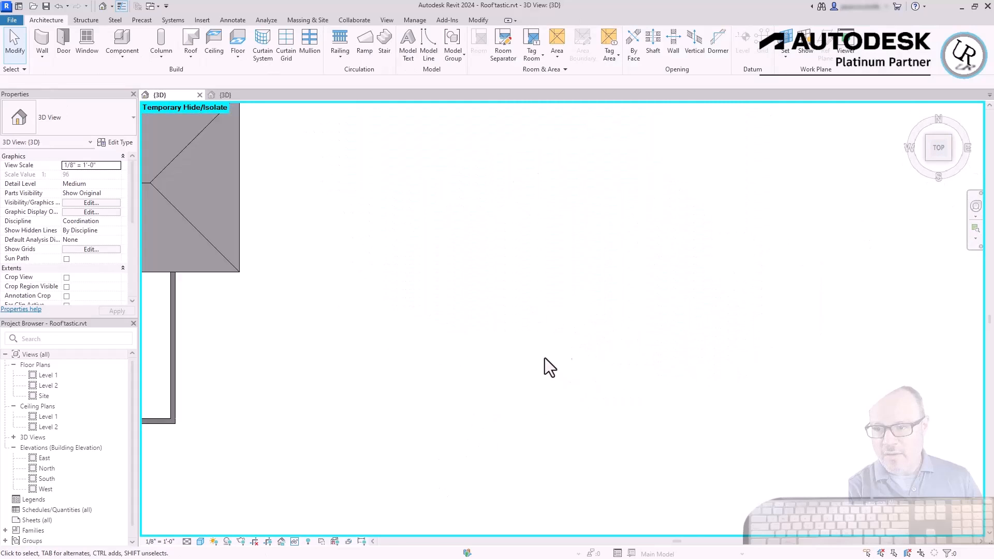
pyautogui.click(191, 41)
pyautogui.click(489, 307)
pyautogui.click(532, 34)
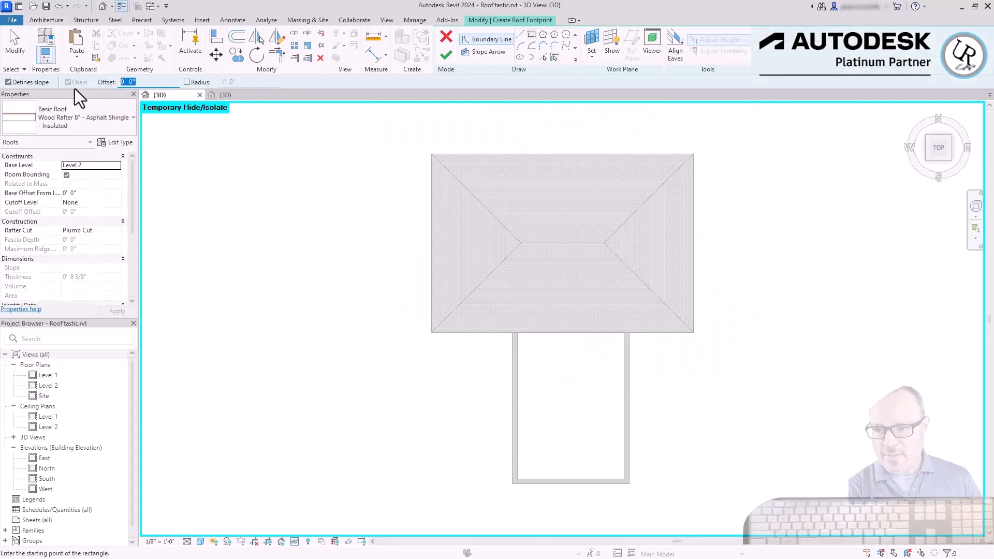
pyautogui.click(512, 485)
pyautogui.click(630, 401)
pyautogui.press('Escape')
# Remove the slope from the wing footprint's inner edge, set the other three edges to 6" / 12", and finish the roof.
pyautogui.moveTo(590, 365)
pyautogui.mouseDown()
pyautogui.moveTo(547, 498)
pyautogui.moveTo(556, 445)
pyautogui.mouseUp()
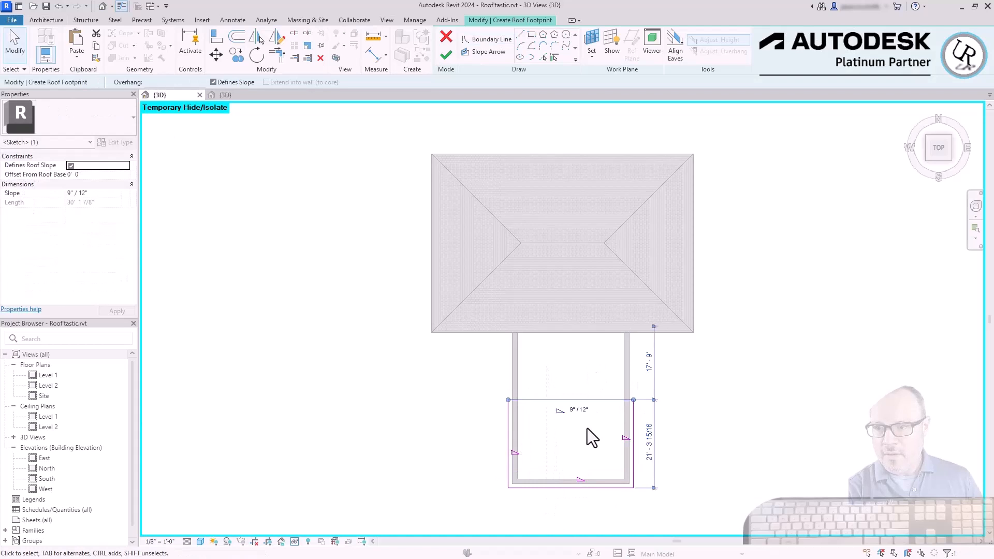
pyautogui.click(218, 82)
pyautogui.click(320, 350)
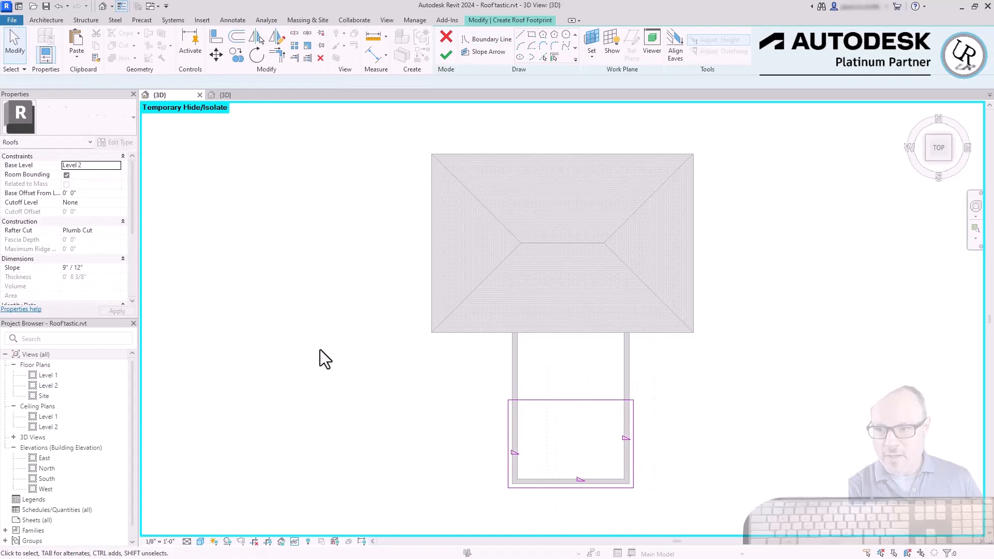
pyautogui.click(552, 402)
pyautogui.moveTo(643, 453); pyautogui.dragTo(464, 510)
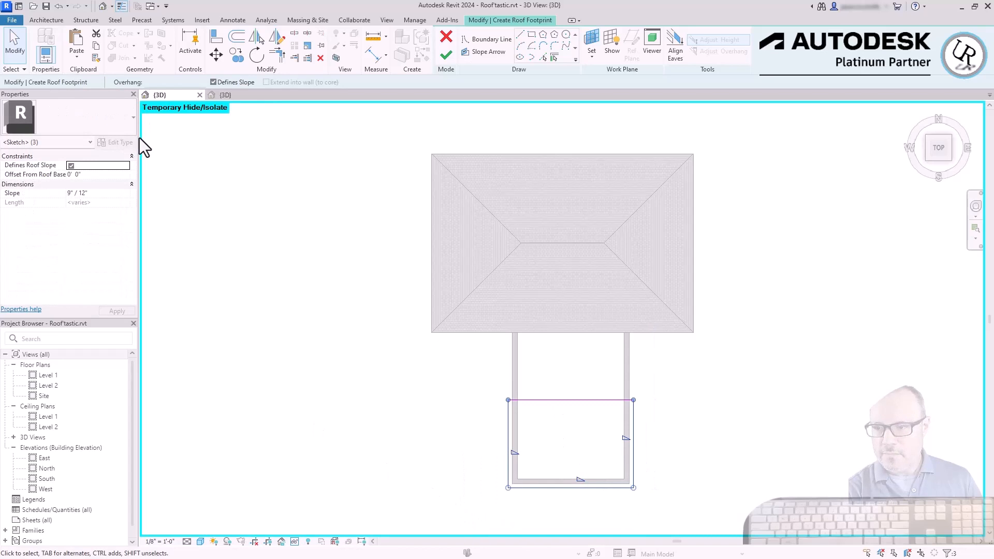
pyautogui.click(95, 193)
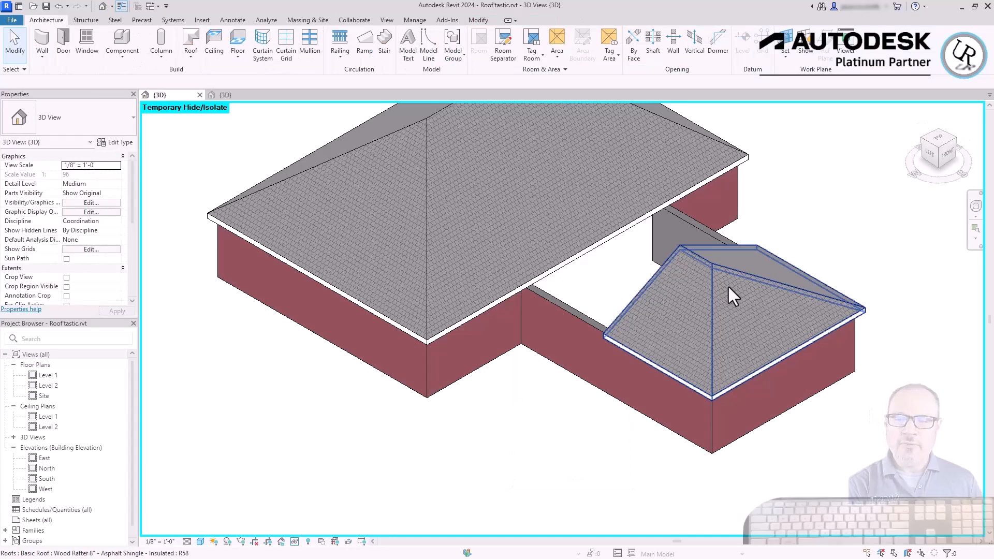
# Inspect the gap between the wing roof and the main hip roof from the left side, and select the wing roof.
pyautogui.click(714, 294)
pyautogui.keyDown('shift'); pyautogui.moveTo(714, 294); pyautogui.dragTo(364, 358, button='middle'); pyautogui.keyUp('shift')
pyautogui.press('Escape')
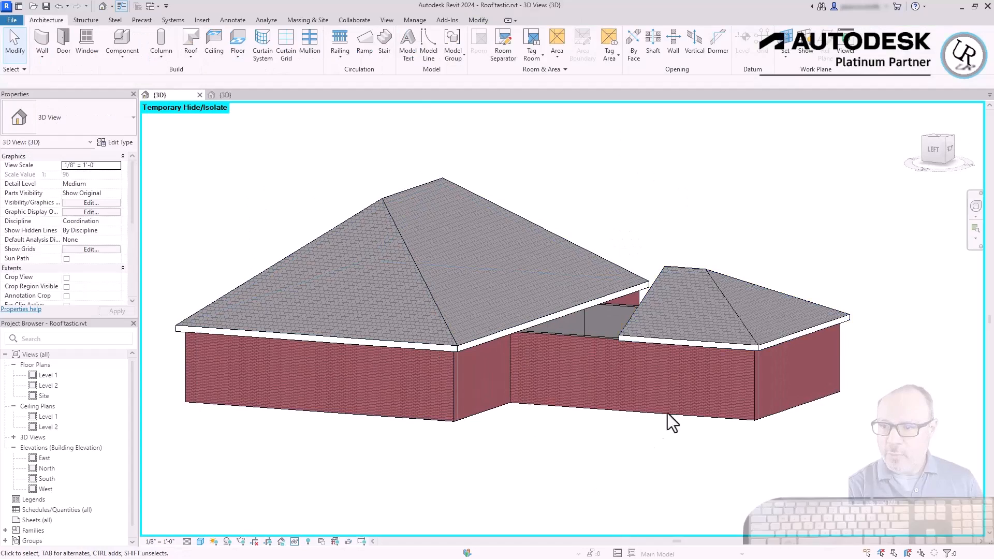
pyautogui.scroll(5, 595, 311)
pyautogui.click(654, 373)
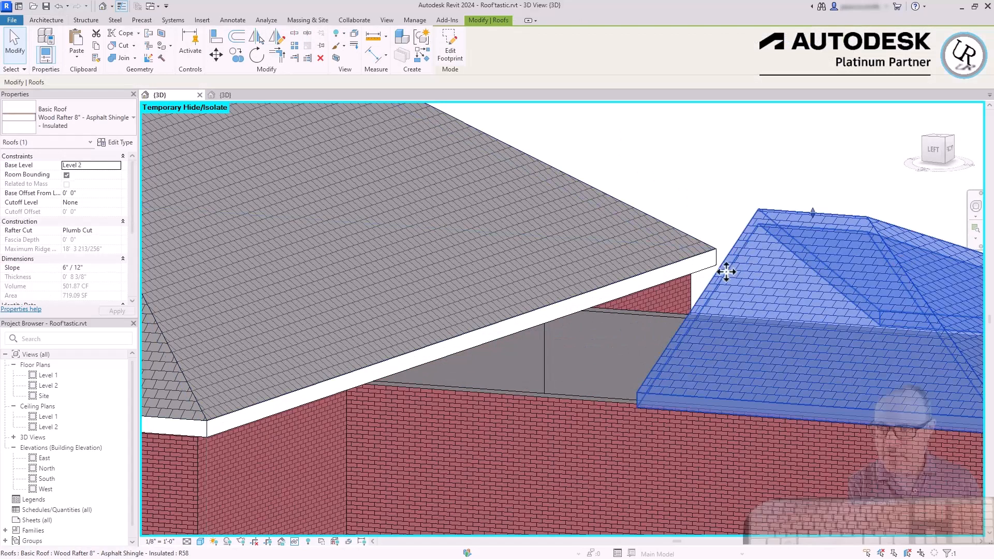
# Join the wing roof's inner edge to the facing slope of the main hip roof with Join/Unjoin Roof.
pyautogui.scroll(-6, 726, 272)
pyautogui.press('Escape')
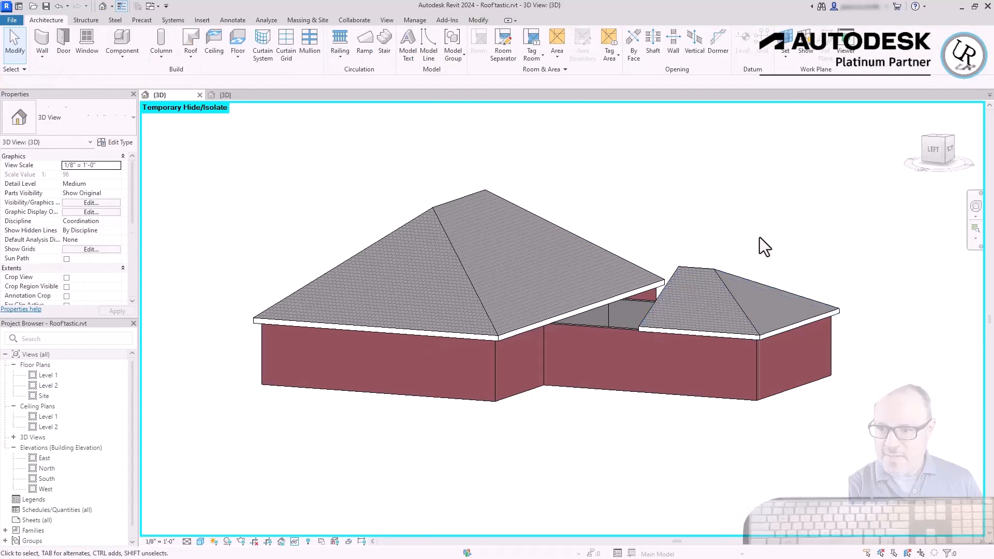
pyautogui.click(478, 22)
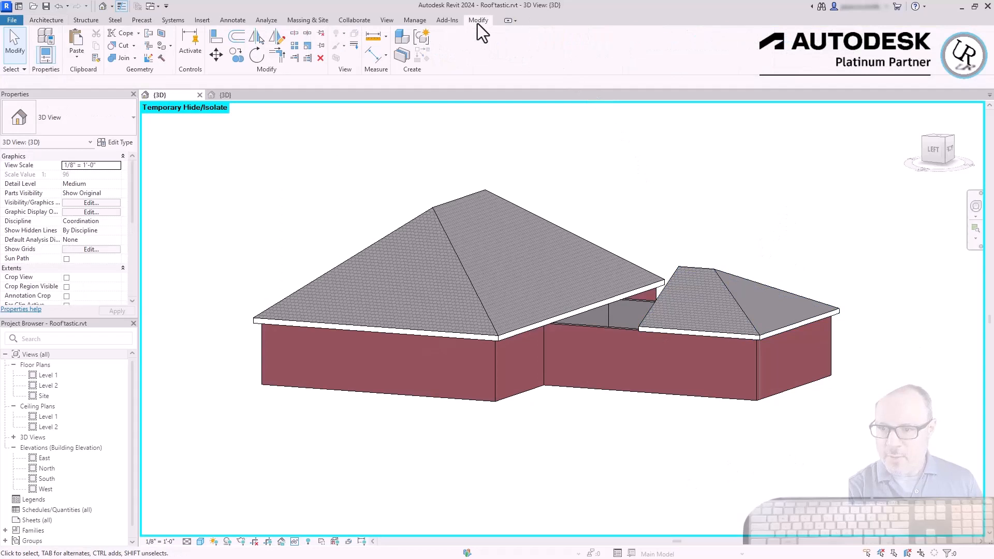
pyautogui.click(149, 33)
pyautogui.scroll(4, 673, 309)
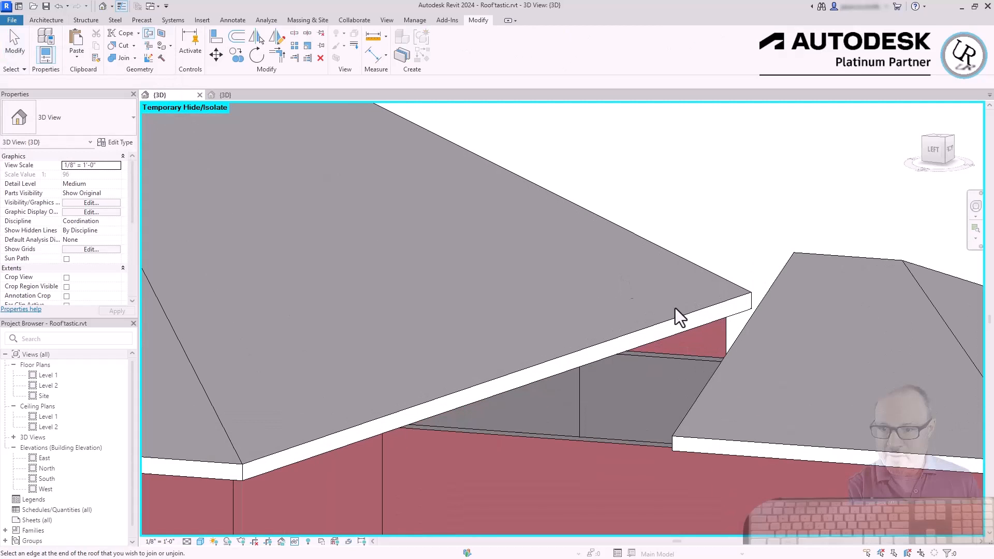
pyautogui.click(714, 364)
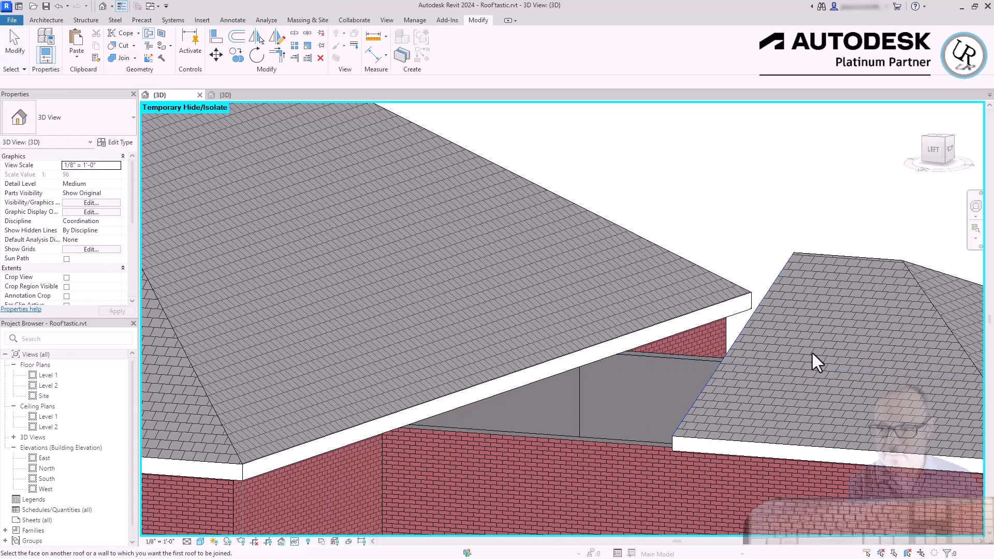
pyautogui.scroll(-3, 811, 351)
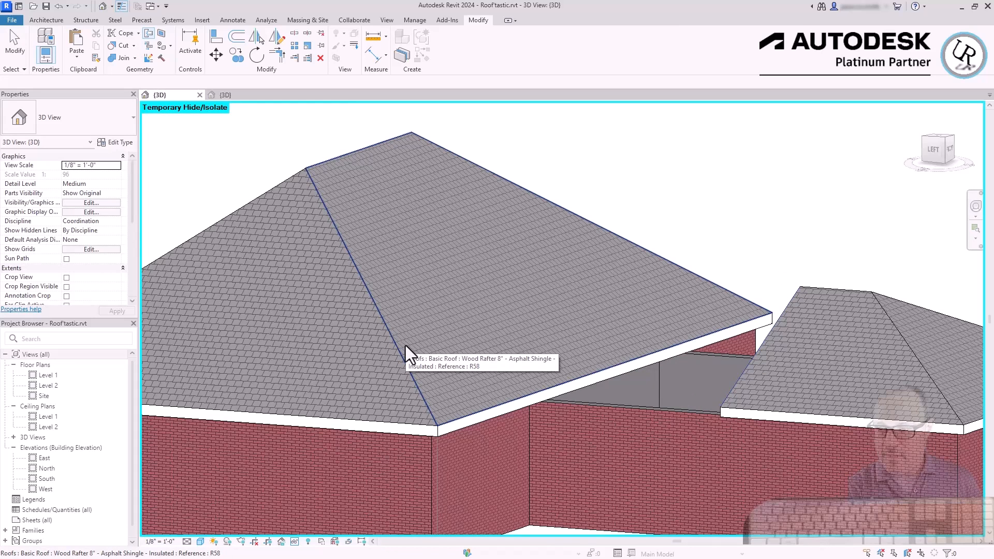
pyautogui.click(405, 346)
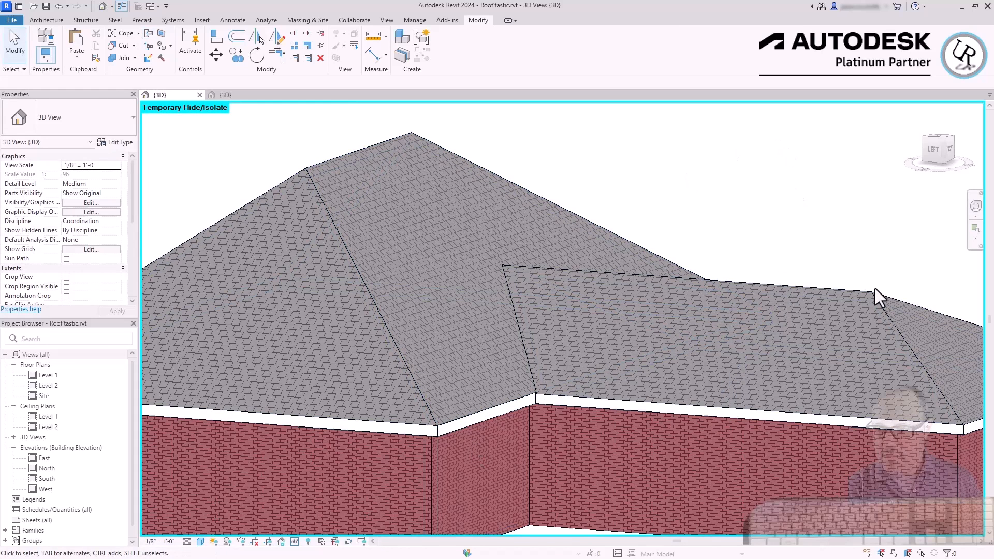
# Examine the valleys, ridge and eaves where the wing roof meets the main hip roof, from the front and close up.
pyautogui.scroll(5, 524, 390)
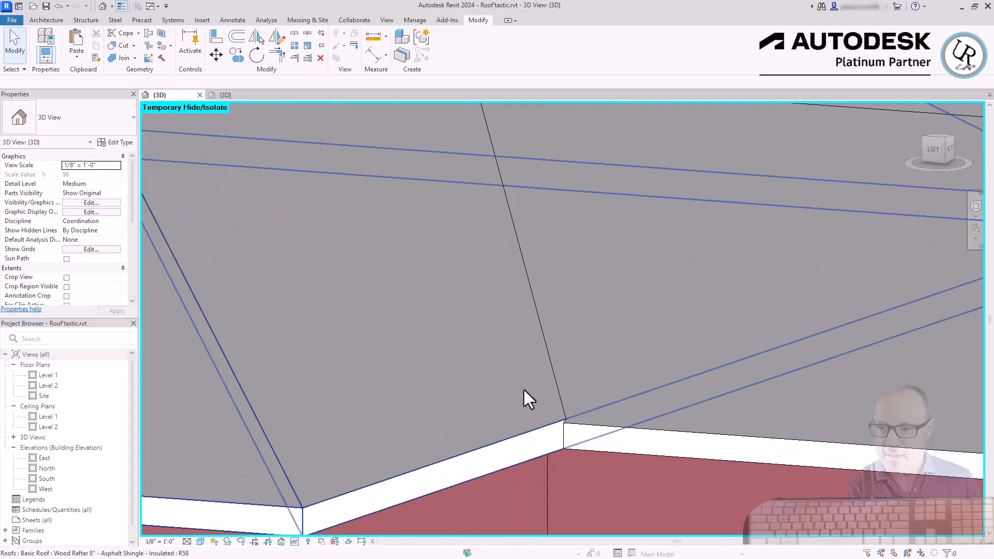
pyautogui.scroll(-4, 519, 420)
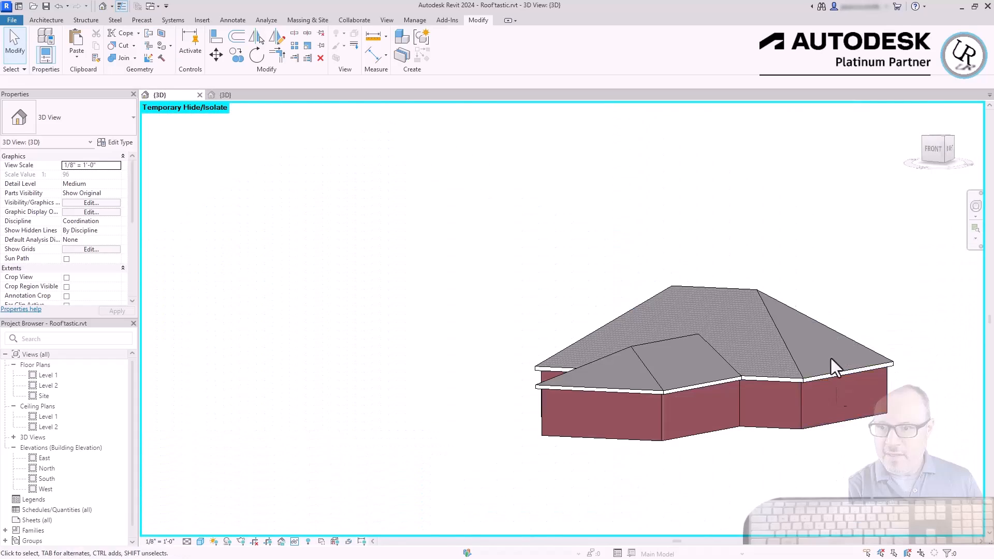
pyautogui.scroll(2, 831, 359)
pyautogui.scroll(2, 673, 399)
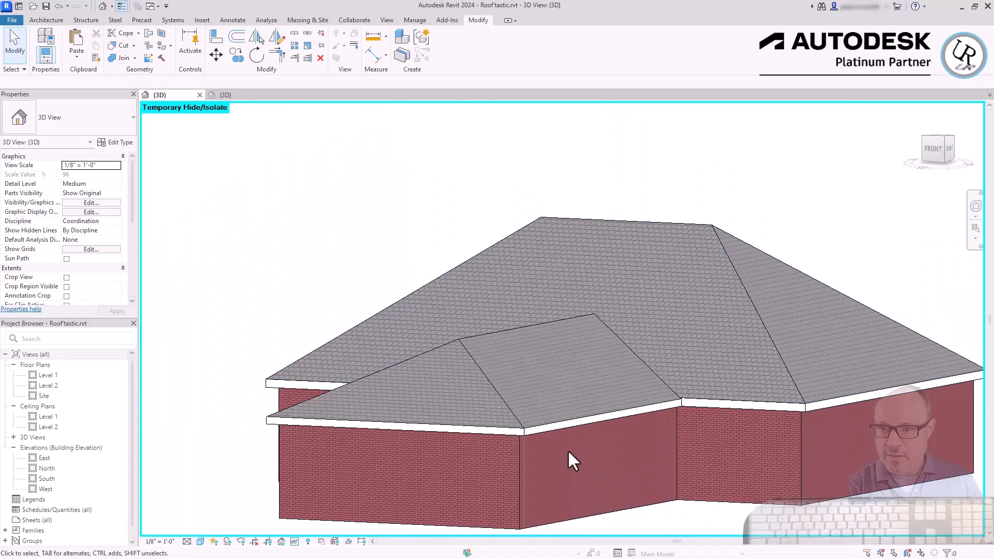
pyautogui.click(570, 418)
pyautogui.scroll(3, 593, 381)
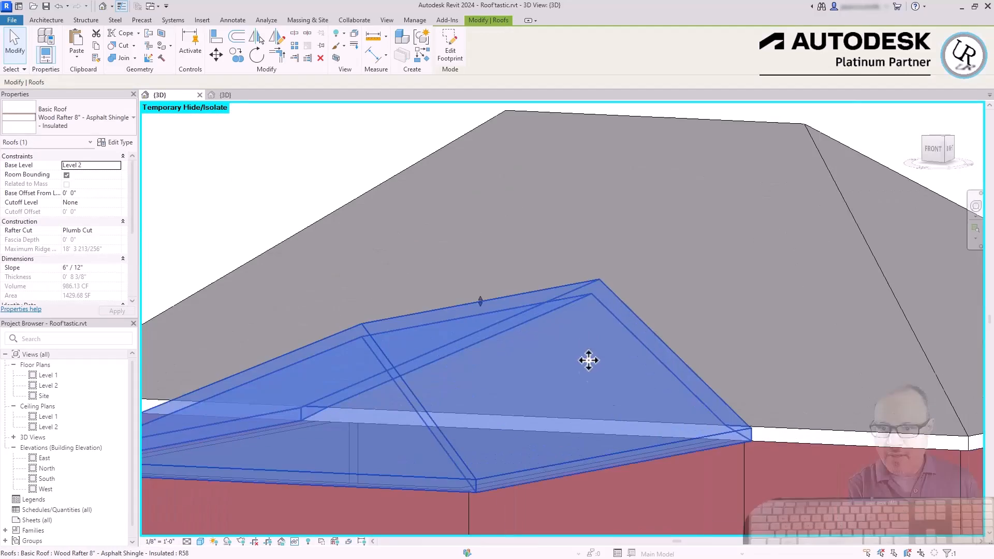
pyautogui.scroll(4, 654, 404)
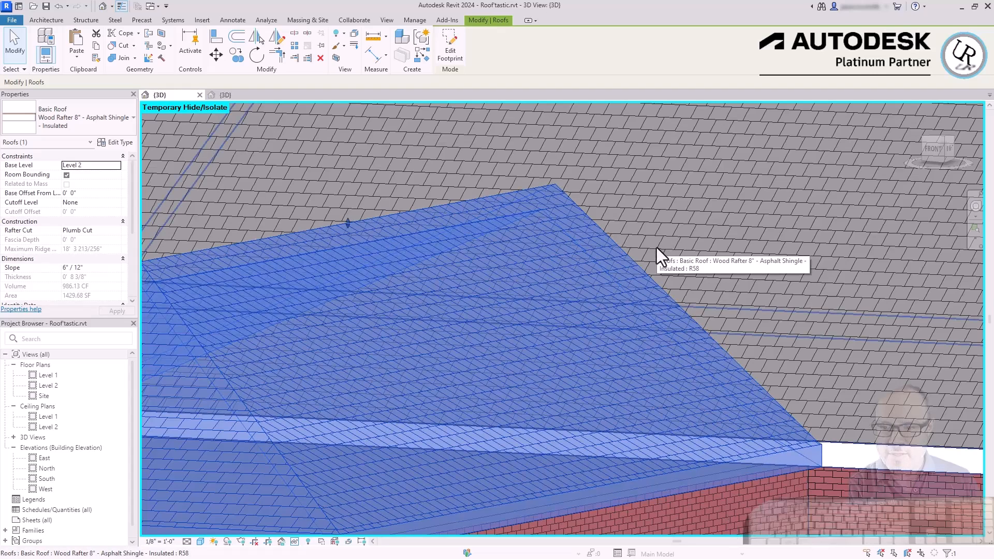
pyautogui.scroll(-5, 515, 362)
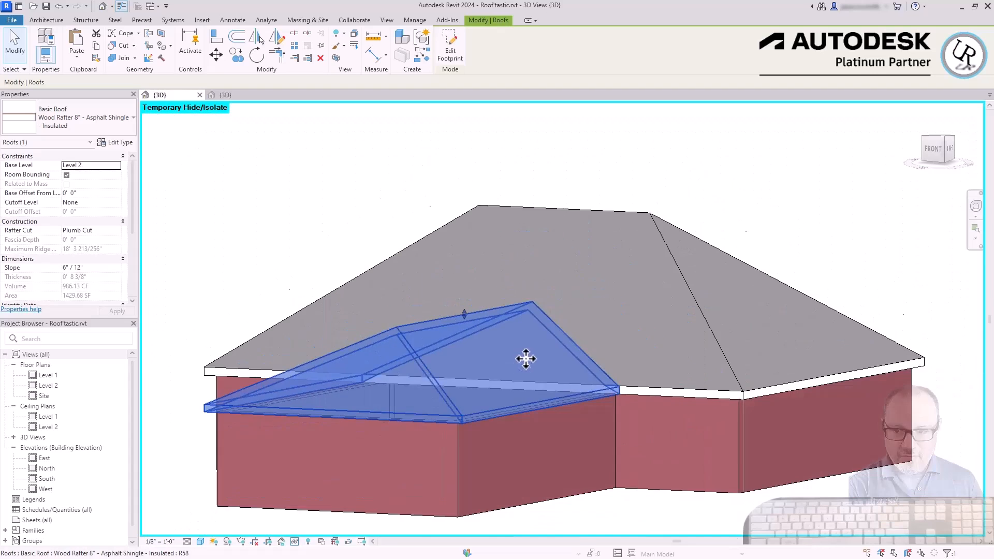
pyautogui.keyDown('shift'); pyautogui.moveTo(297, 349); pyautogui.dragTo(177, 359, button='middle'); pyautogui.keyUp('shift')
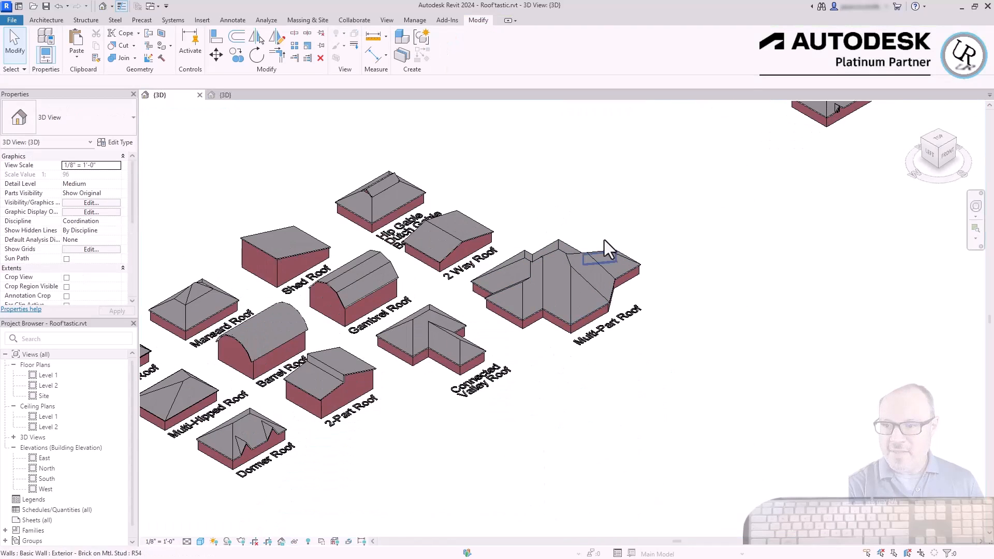
# Examine the finished Multi-Part Roof example from several sides as a reference for the irregular building.
pyautogui.scroll(3, 604, 240)
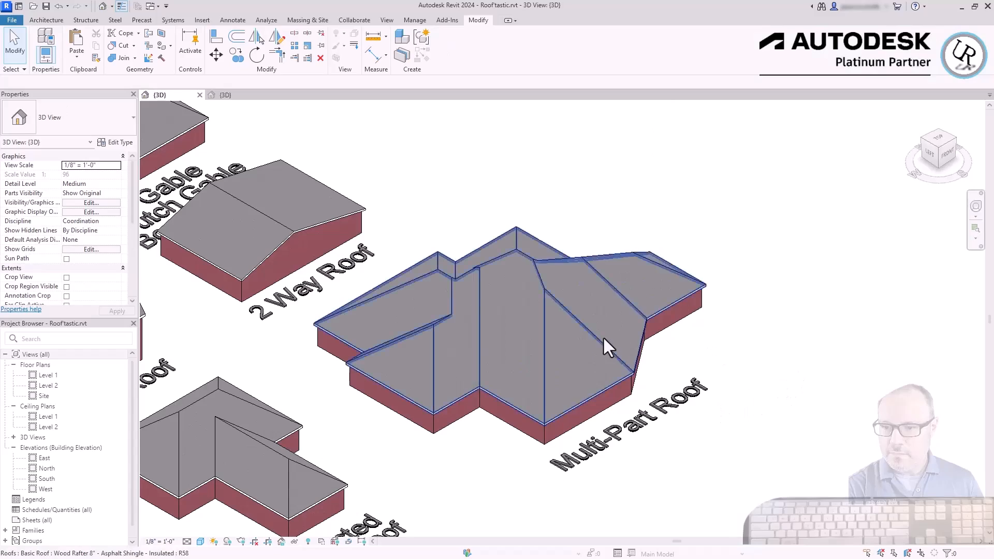
pyautogui.click(617, 329)
pyautogui.keyDown('shift'); pyautogui.moveTo(617, 329); pyautogui.dragTo(786, 318, button='middle'); pyautogui.keyUp('shift')
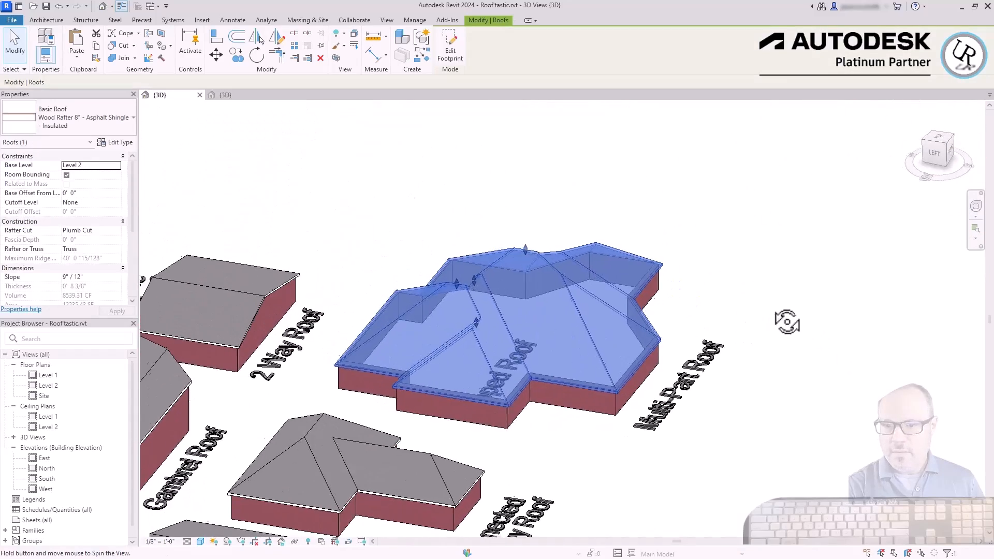
pyautogui.click(690, 344)
pyautogui.scroll(5, 496, 322)
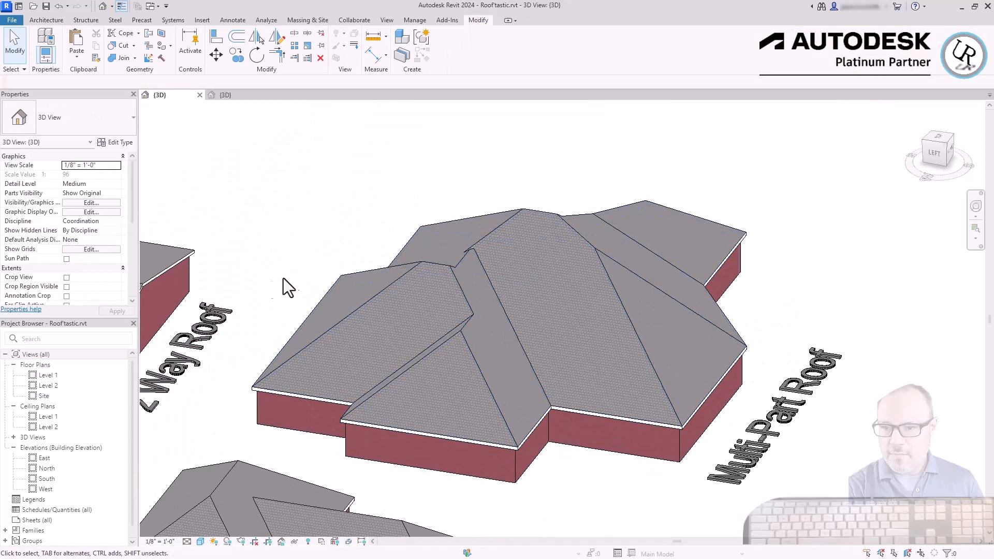
pyautogui.scroll(-5, 218, 331)
pyautogui.keyDown('shift'); pyautogui.moveTo(793, 352); pyautogui.dragTo(623, 398, button='middle'); pyautogui.keyUp('shift')
pyautogui.scroll(-5, 352, 272)
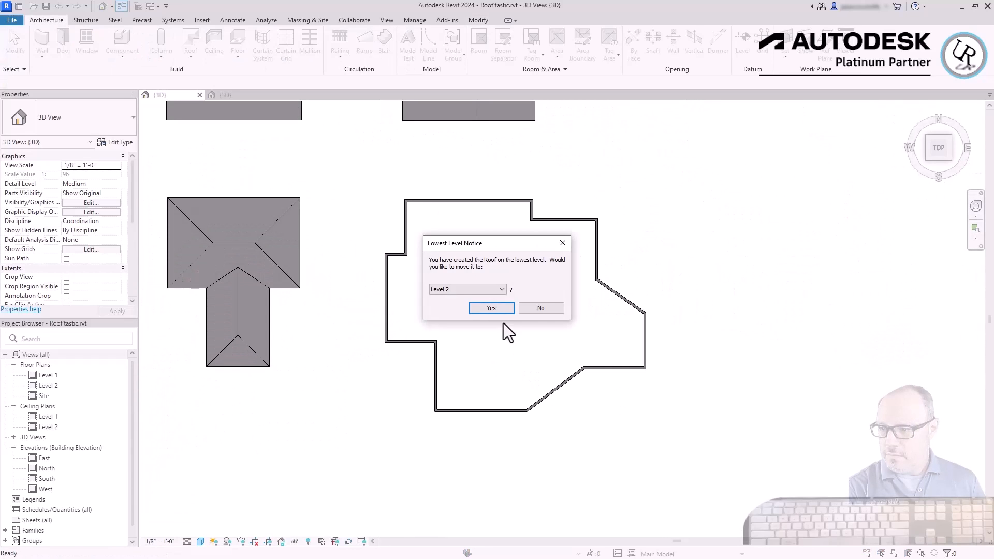
# Start a footprint roof on Level 2 and trace the irregular building's western walls with a sloped boundary and 1' 0" overhang.
pyautogui.click(507, 308)
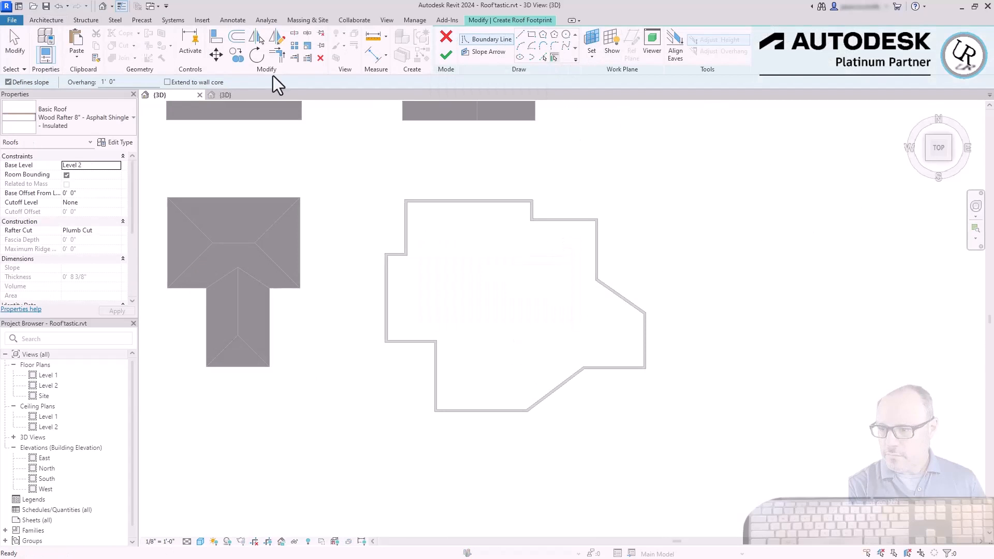
pyautogui.scroll(4, 402, 232)
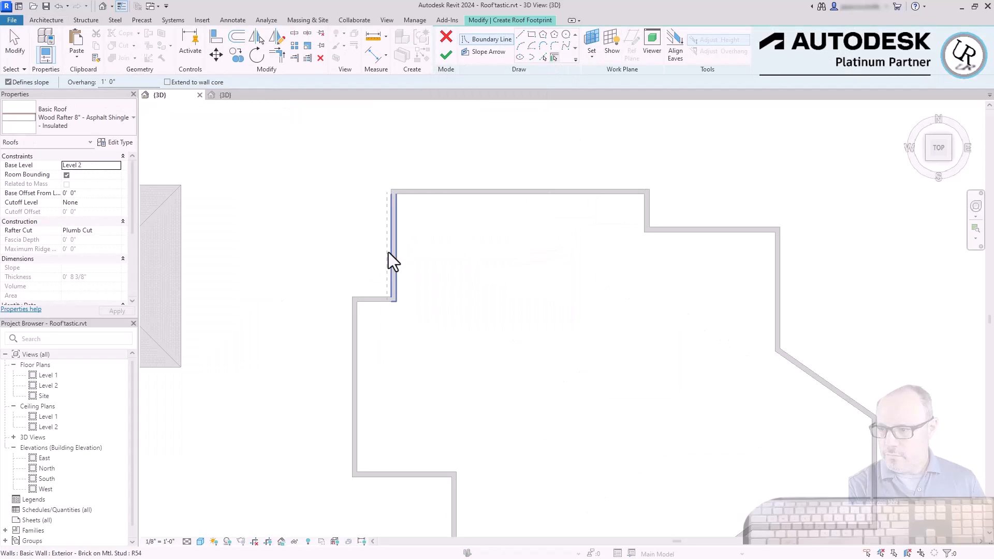
pyautogui.click(388, 252)
pyautogui.click(368, 297)
pyautogui.click(352, 342)
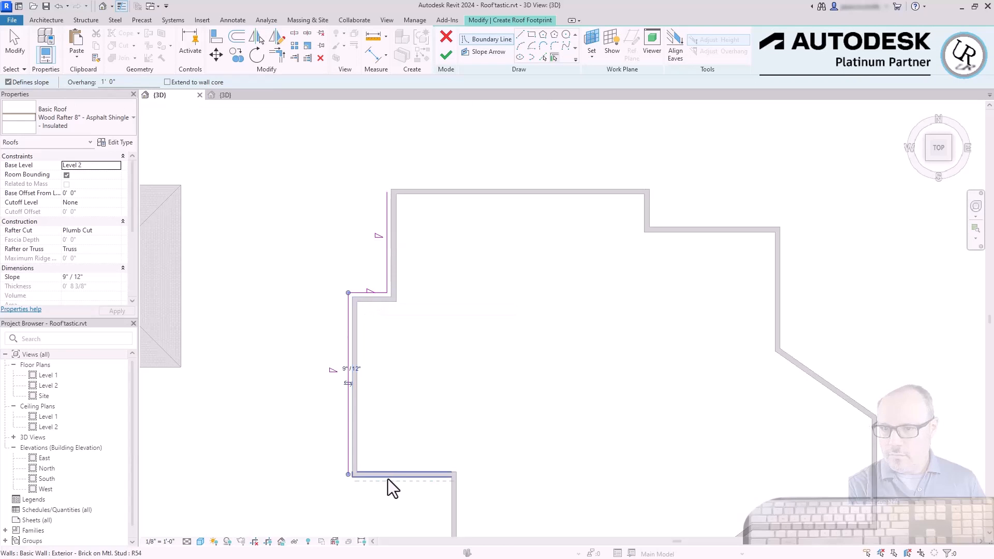
pyautogui.click(389, 477)
# Continue the sloped roof boundary along the northern and eastern walls, including the angled northeast wall, with 1' 0" overhang.
pyautogui.click(523, 190)
pyautogui.click(649, 209)
pyautogui.click(719, 229)
pyautogui.click(784, 278)
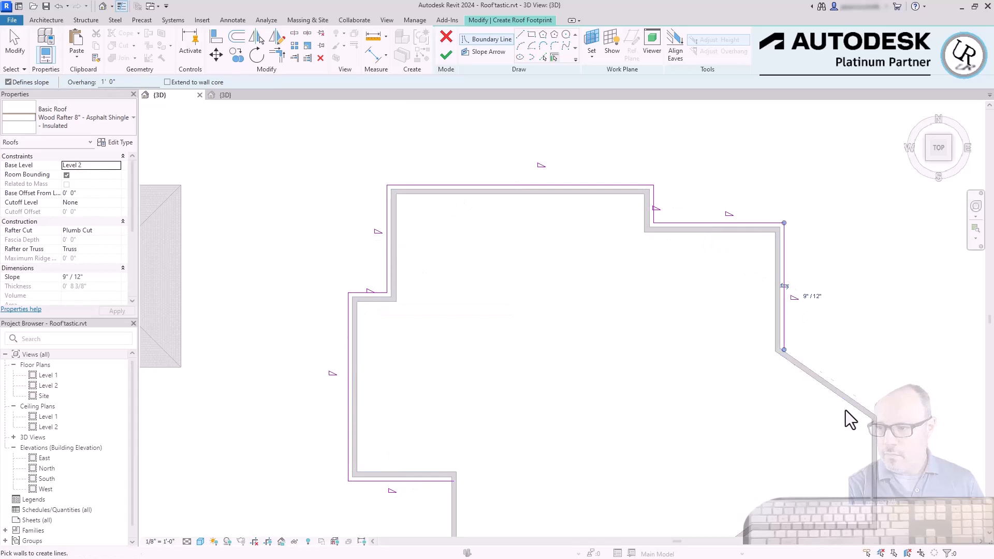
pyautogui.click(846, 398)
pyautogui.click(874, 459)
# Close the roof boundary along the southern, angled southeast and remaining southwest walls, then finish the 9" / 12" hip roof.
pyautogui.scroll(-2, 714, 435)
pyautogui.scroll(2, 715, 352)
pyautogui.click(766, 315)
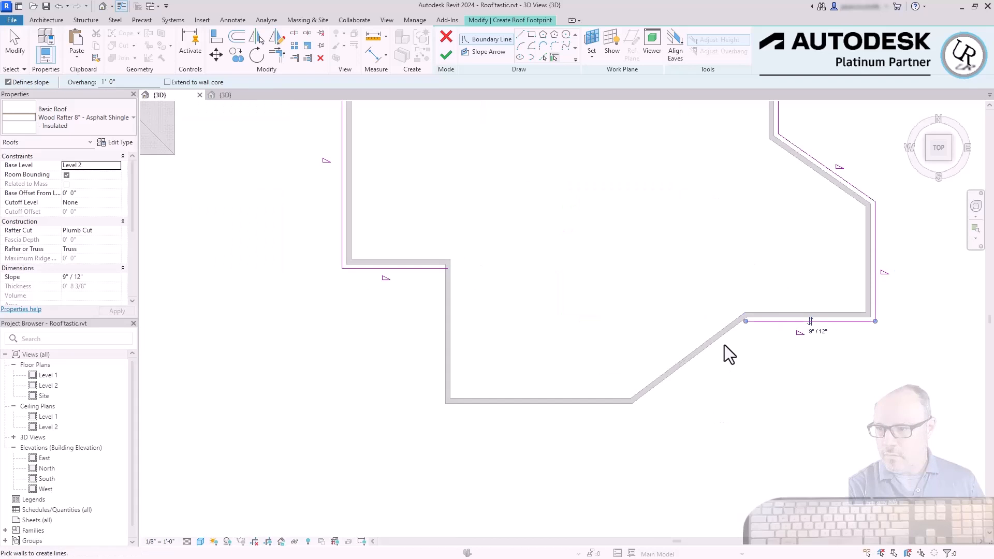
pyautogui.click(705, 347)
pyautogui.click(560, 401)
pyautogui.click(449, 342)
pyautogui.scroll(-1, 530, 96)
pyautogui.press('Escape')
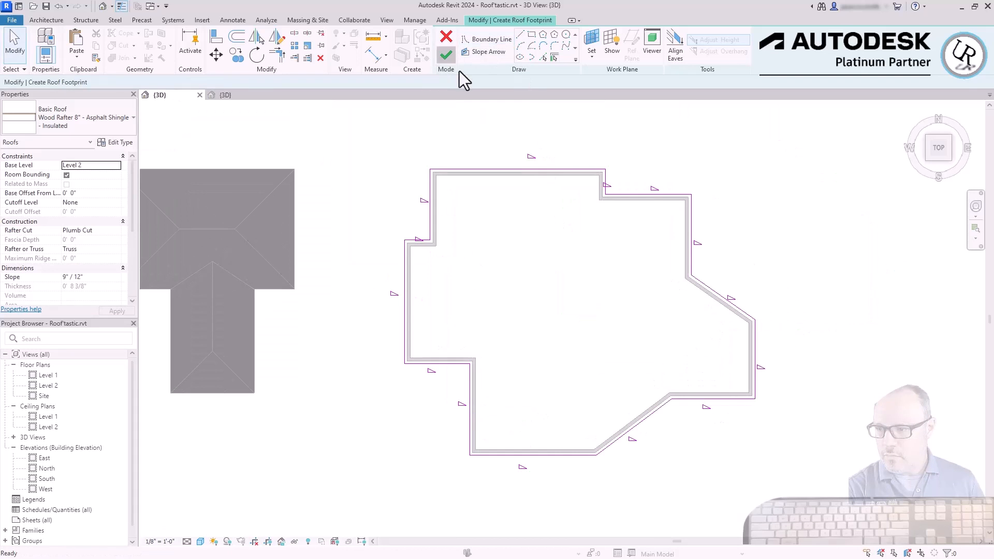
pyautogui.click(458, 71)
pyautogui.click(816, 254)
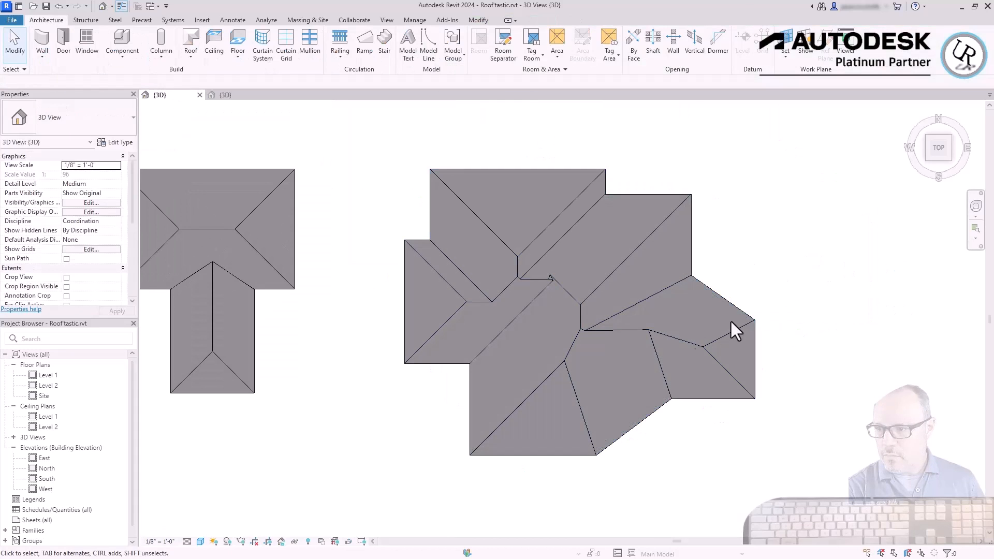
# Examine the new multi-part roof's ridges and slopes from the front and in an angled 3D view.
pyautogui.click(604, 324)
pyautogui.keyDown('shift'); pyautogui.moveTo(621, 392); pyautogui.dragTo(576, 260, button='middle'); pyautogui.keyUp('shift')
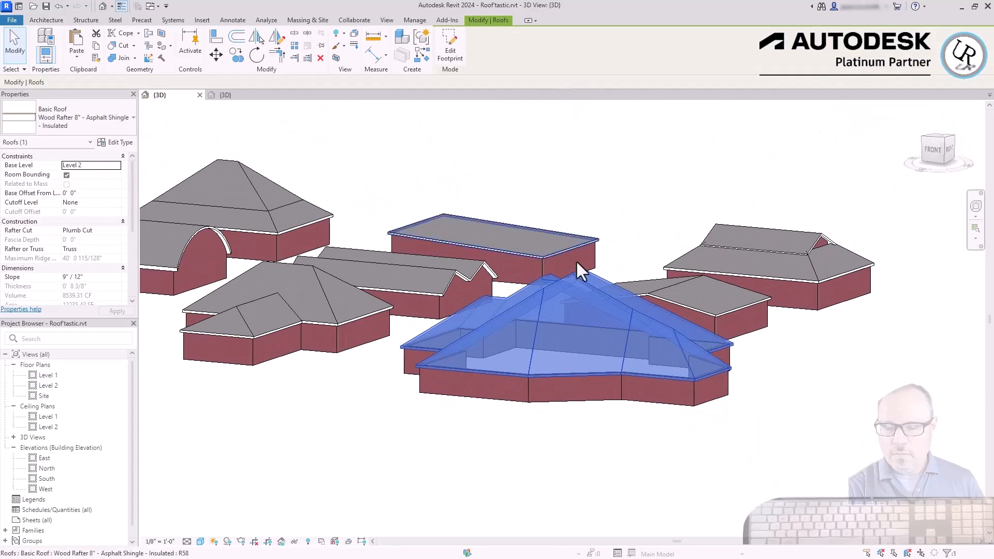
pyautogui.keyDown('shift'); pyautogui.moveTo(481, 334); pyautogui.dragTo(600, 285, button='middle'); pyautogui.keyUp('shift')
pyautogui.click(702, 396)
pyautogui.scroll(2, 620, 273)
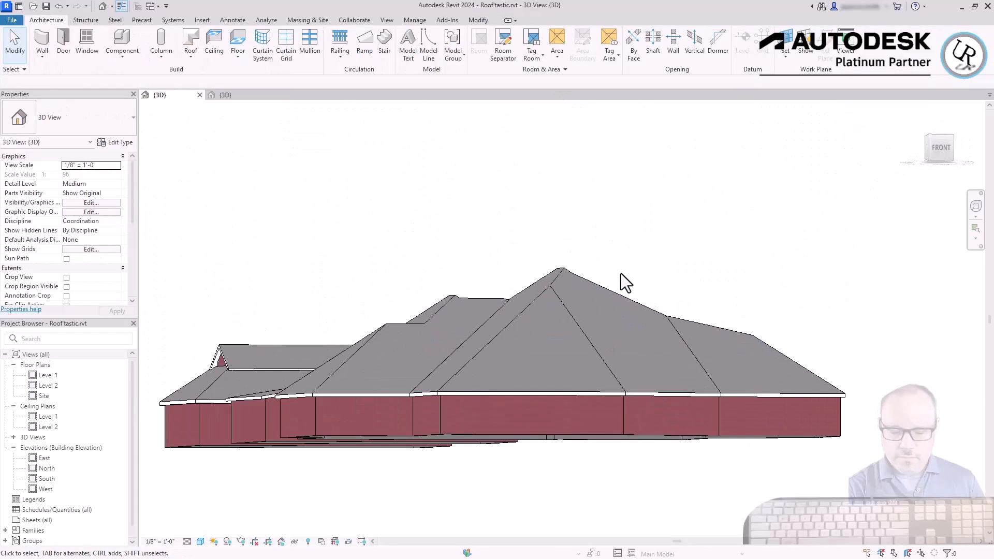
pyautogui.keyDown('shift'); pyautogui.moveTo(661, 275); pyautogui.dragTo(784, 334, button='middle'); pyautogui.keyUp('shift')
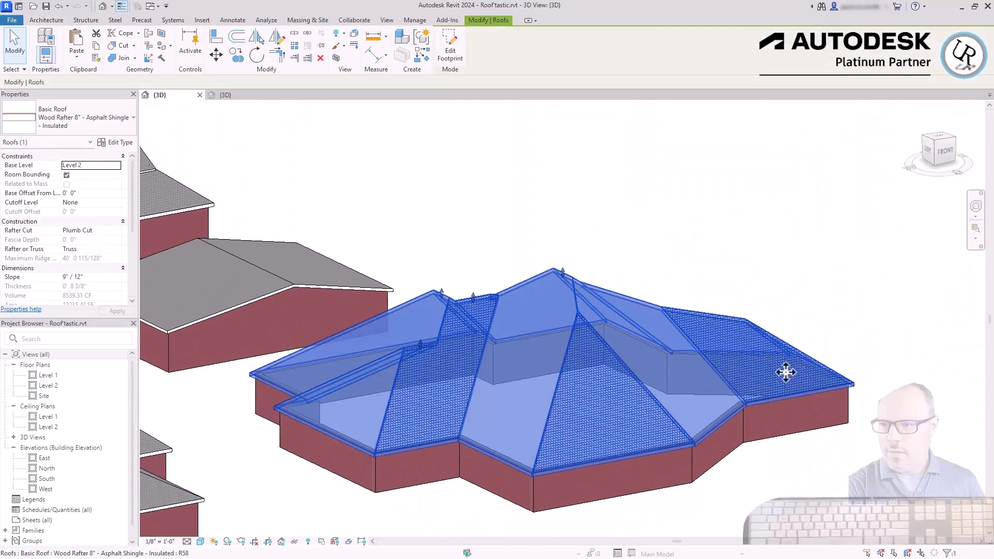
# Lower the secondary ridge of the multi-part roof with its shape grip, adjusting it again from the back.
pyautogui.scroll(3, 399, 304)
pyautogui.moveTo(443, 382)
pyautogui.mouseDown()
pyautogui.moveTo(465, 356)
pyautogui.moveTo(459, 295)
pyautogui.moveTo(448, 335)
pyautogui.mouseUp()
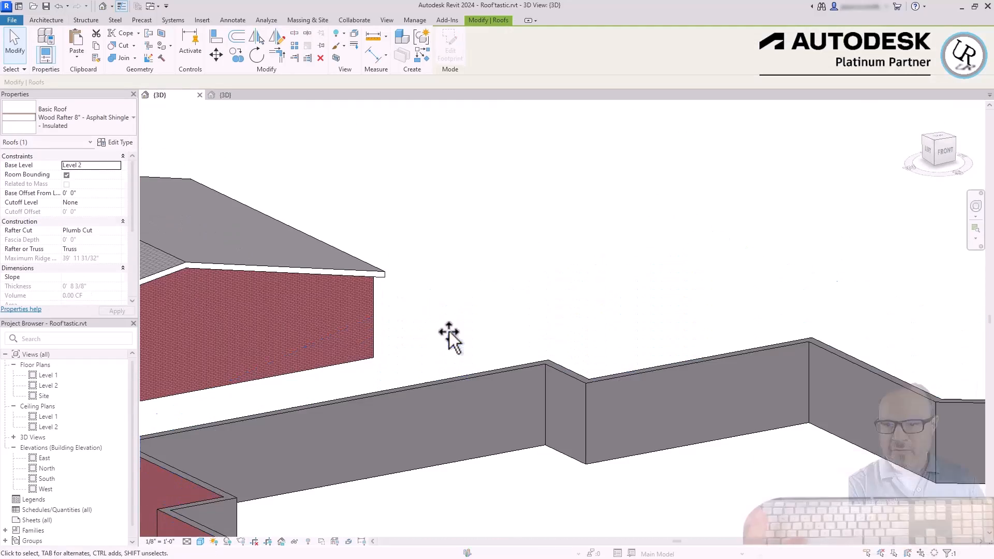
pyautogui.press('Escape')
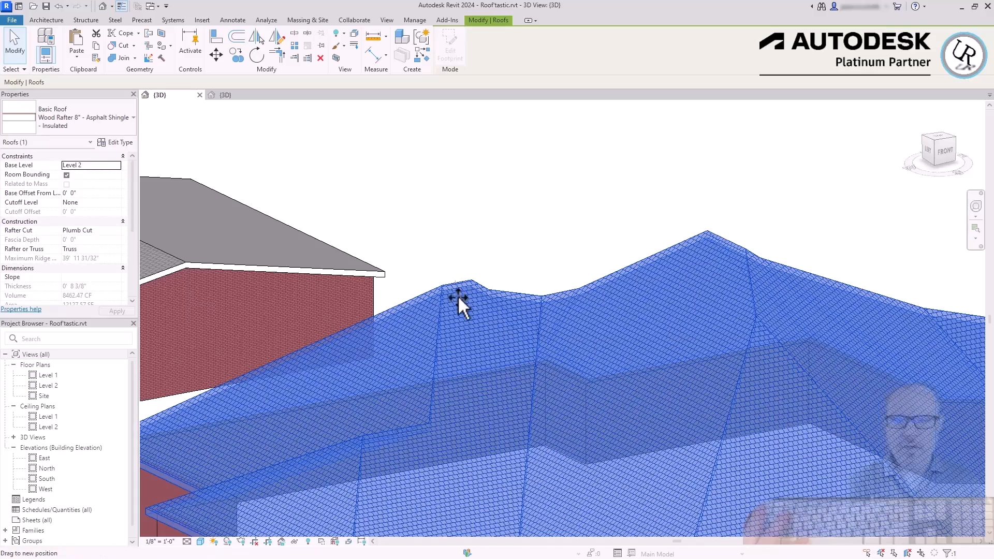
pyautogui.moveTo(458, 297); pyautogui.dragTo(533, 317)
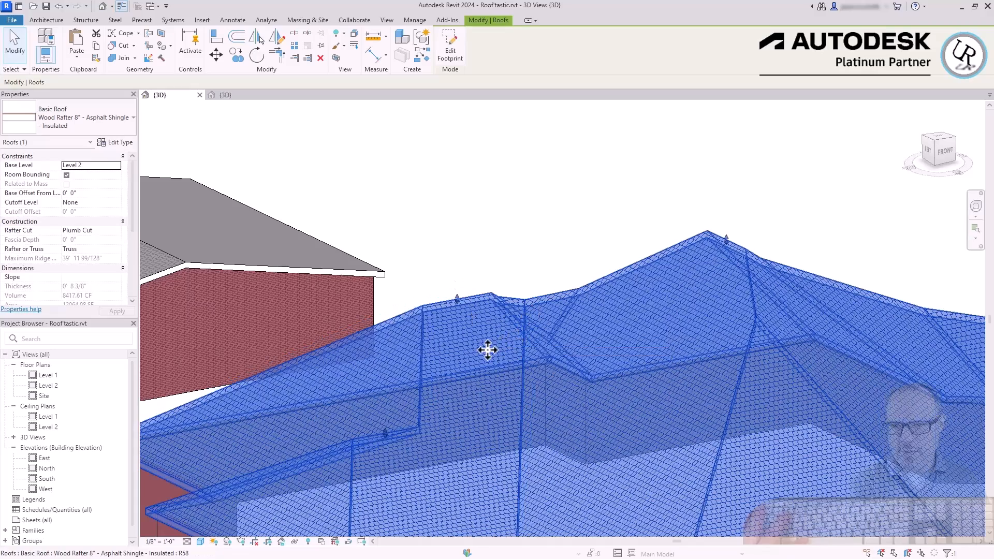
pyautogui.keyDown('shift'); pyautogui.moveTo(487, 350); pyautogui.dragTo(823, 279, button='middle'); pyautogui.keyUp('shift')
pyautogui.scroll(5, 823, 280)
pyautogui.moveTo(822, 281); pyautogui.dragTo(821, 285)
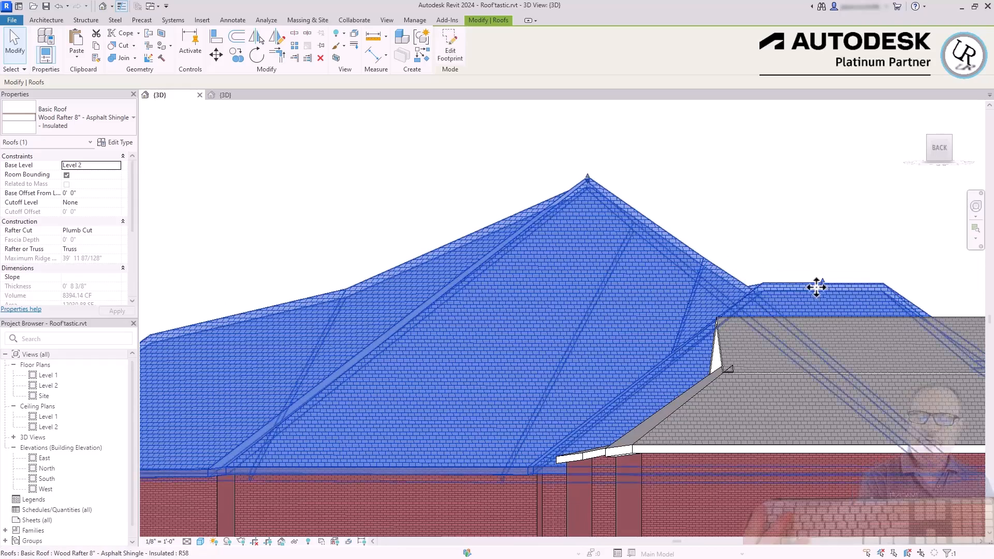
# Lower the main peak of the multi-part roof with its ridge grip to a maximum ridge height of about 36' 4".
pyautogui.moveTo(588, 179); pyautogui.dragTo(588, 192)
pyautogui.keyDown('shift'); pyautogui.moveTo(588, 192); pyautogui.dragTo(705, 262, button='middle'); pyautogui.keyUp('shift')
pyautogui.moveTo(598, 209); pyautogui.dragTo(598, 227)
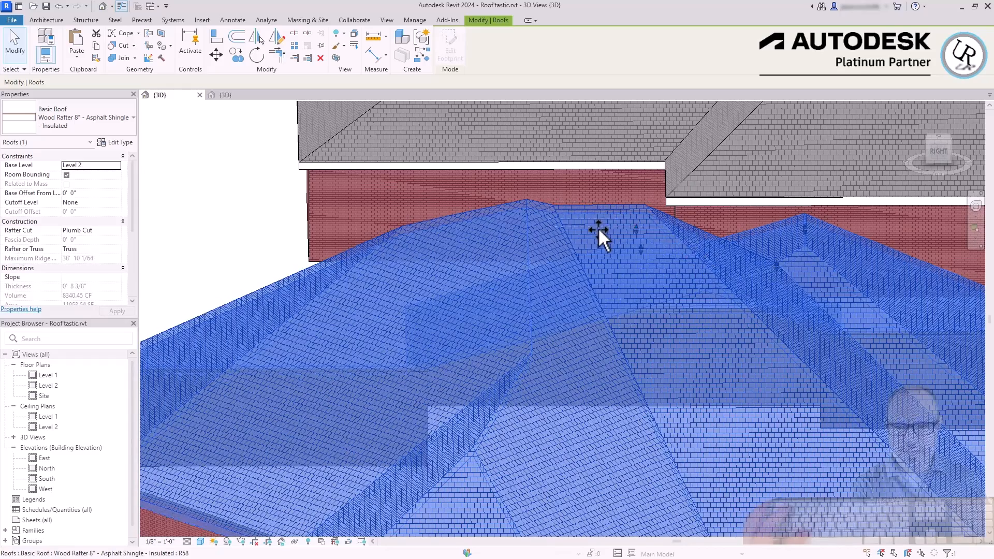
pyautogui.scroll(-6, 636, 229)
pyautogui.keyDown('shift'); pyautogui.moveTo(686, 316); pyautogui.dragTo(697, 282, button='middle'); pyautogui.keyUp('shift')
pyautogui.click(775, 465)
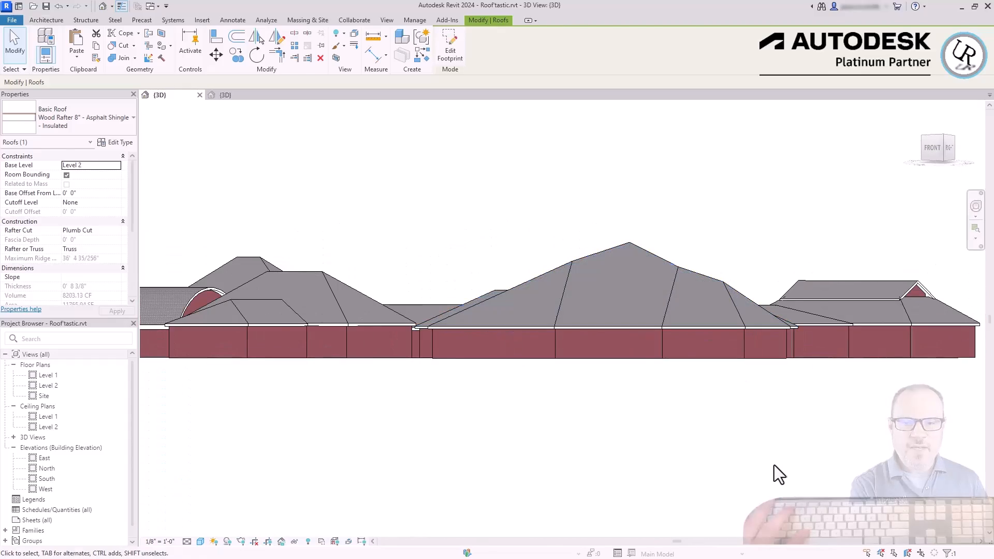
# Select the multi-part roof and open its footprint for editing.
pyautogui.keyDown('shift'); pyautogui.moveTo(760, 239); pyautogui.dragTo(377, 470, button='middle'); pyautogui.keyUp('shift')
pyautogui.click(647, 156)
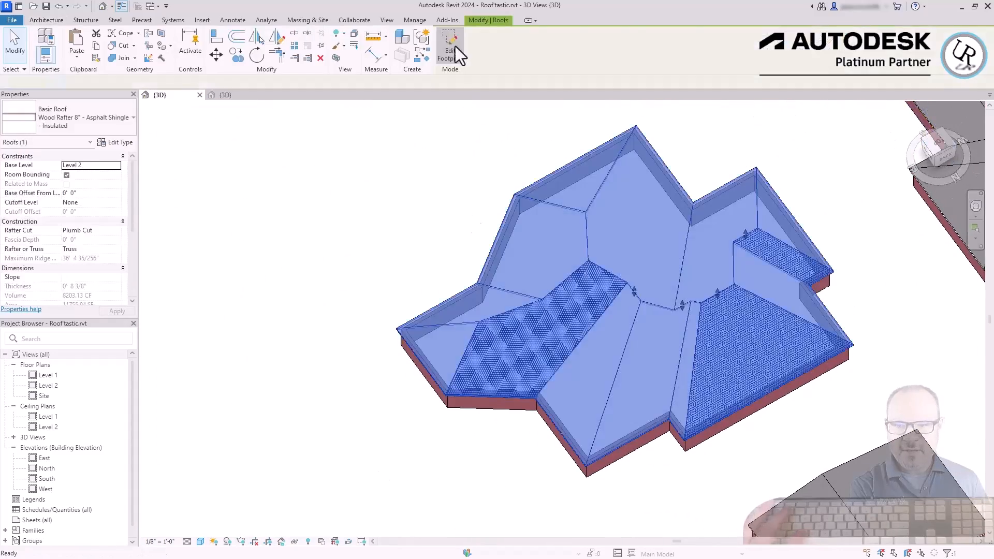
pyautogui.click(455, 46)
pyautogui.scroll(1, 384, 322)
pyautogui.scroll(-3, 531, 440)
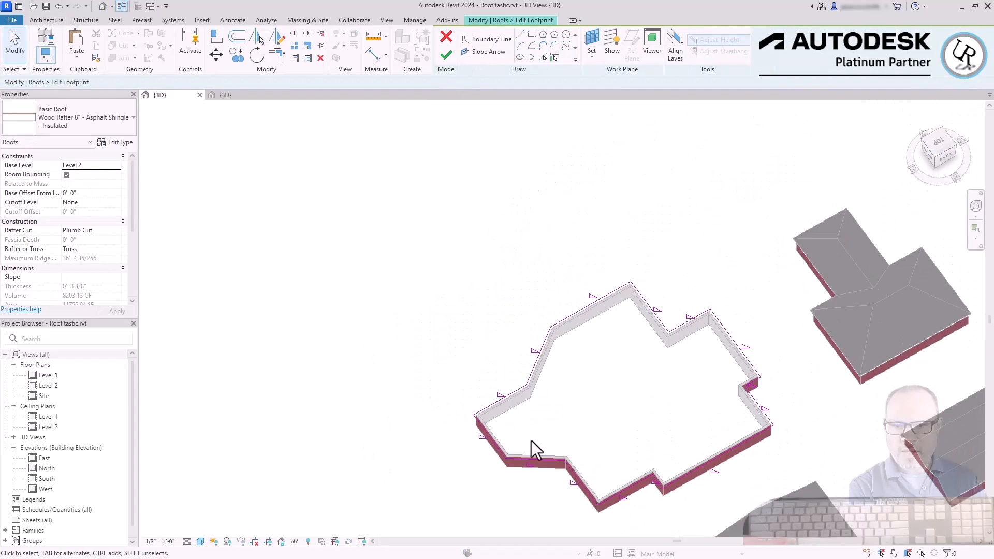
# Replace the straight boundary line at the multi-part footprint's projecting end wall with an outward arc between its endpoints, and try to finish the sketch.
pyautogui.scroll(4, 751, 376)
pyautogui.click(726, 322)
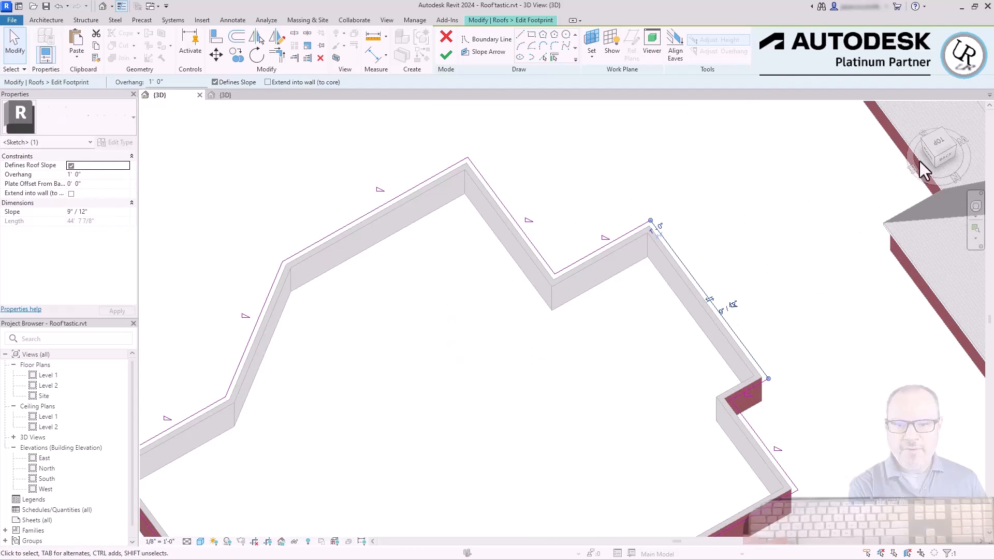
pyautogui.click(931, 150)
pyautogui.scroll(-3, 744, 252)
pyautogui.click(521, 46)
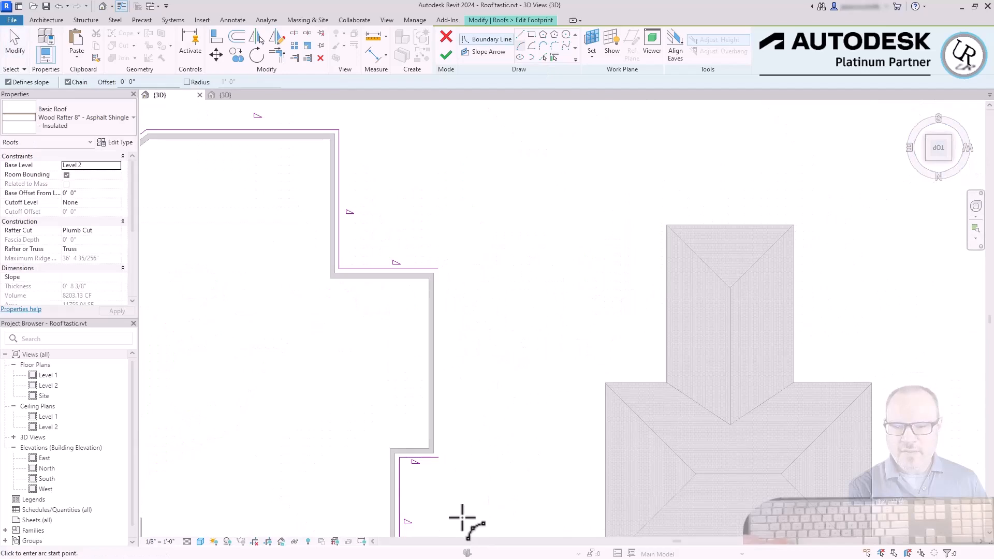
pyautogui.click(438, 457)
pyautogui.click(437, 269)
pyautogui.click(479, 282)
pyautogui.click(446, 55)
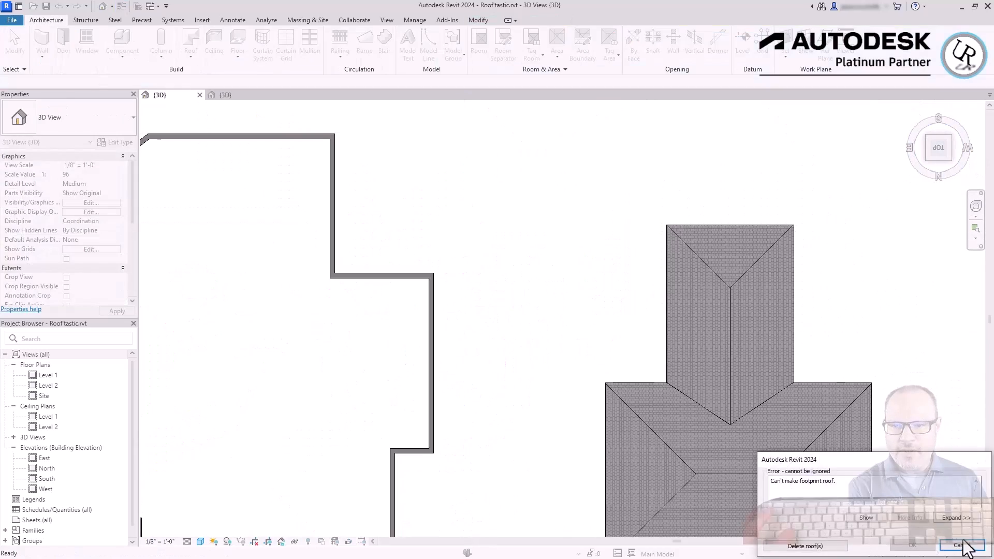
# Return to the sketch, turn off Defines Slope for the arc boundary and finish the roof footprint.
pyautogui.click(963, 541)
pyautogui.click(466, 273)
pyautogui.click(188, 83)
pyautogui.click(446, 54)
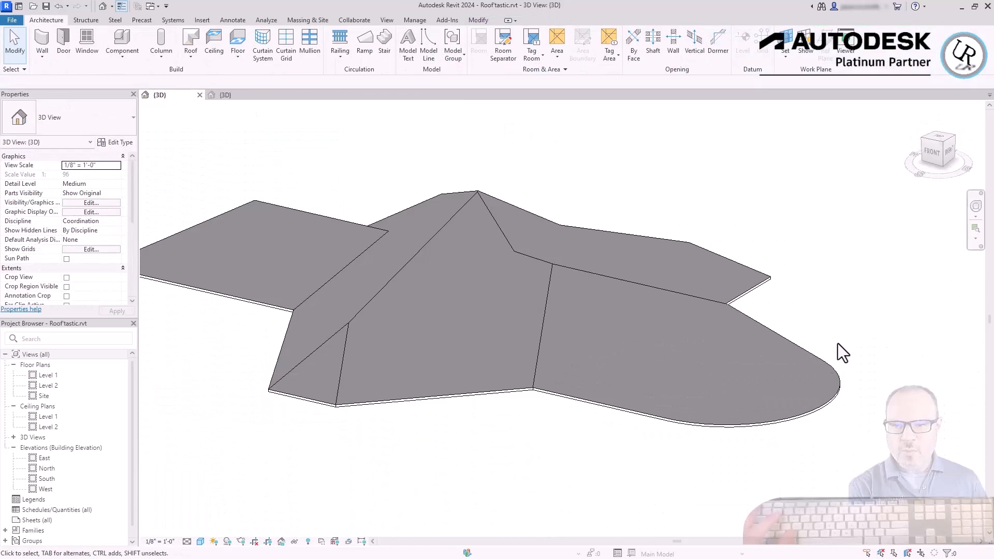
# Examine the rounded end of the multi-part roof and its ridges from several 3D angles.
pyautogui.click(715, 422)
pyautogui.keyDown('shift'); pyautogui.moveTo(715, 422); pyautogui.dragTo(756, 547, button='middle'); pyautogui.keyUp('shift')
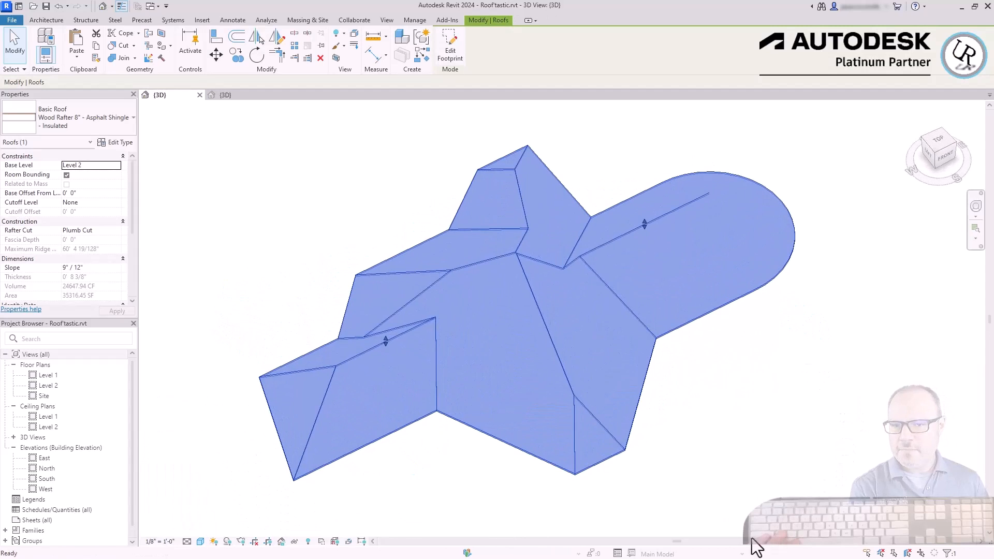
pyautogui.click(761, 305)
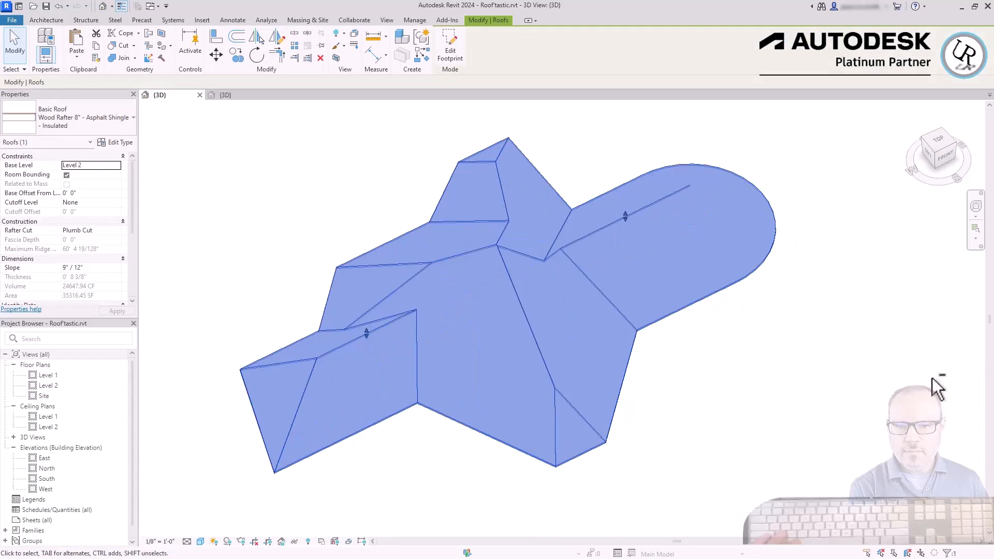
pyautogui.keyDown('shift'); pyautogui.moveTo(932, 378); pyautogui.dragTo(951, 309, button='middle'); pyautogui.keyUp('shift')
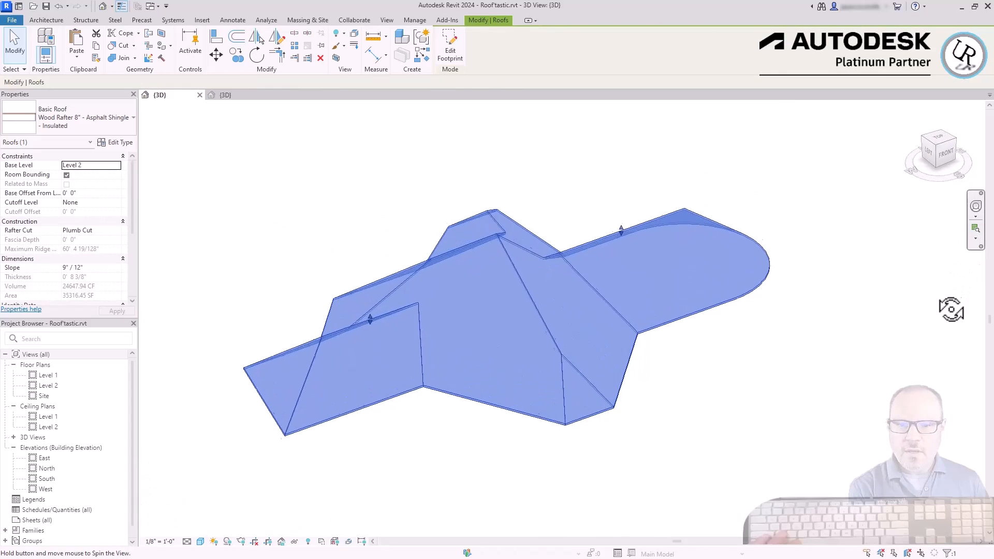
pyautogui.click(835, 369)
pyautogui.keyDown('shift'); pyautogui.moveTo(761, 377); pyautogui.dragTo(769, 262, button='middle'); pyautogui.keyUp('shift')
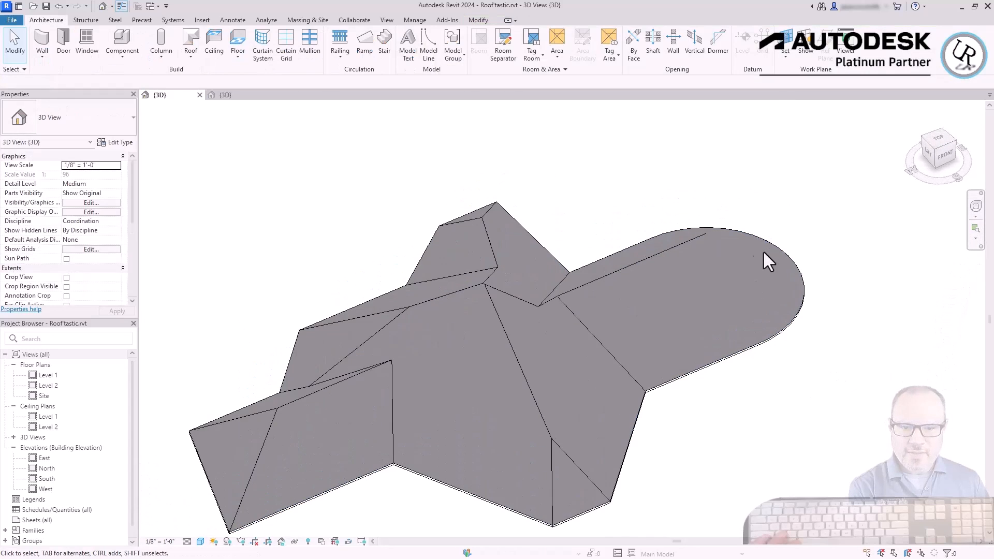
pyautogui.click(683, 249)
pyautogui.keyDown('shift'); pyautogui.moveTo(357, 275); pyautogui.dragTo(526, 302, button='middle'); pyautogui.keyUp('shift')
# Switch to the Hotel-RoofExtrd.rvt 3D view and start a roof by footprint on the Roof level with Defines slope off.
pyautogui.hotkey('ctrl', 'Tab')
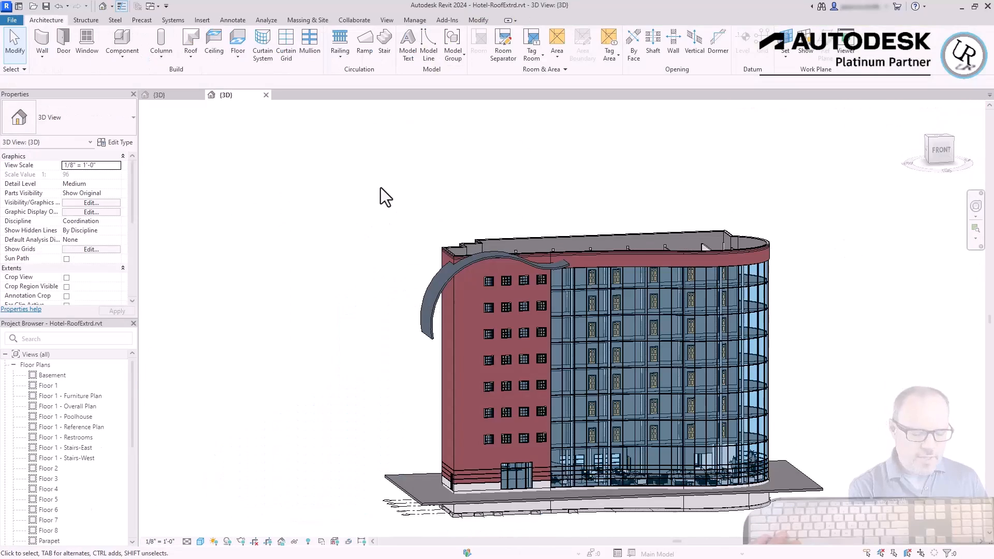
pyautogui.keyDown('shift'); pyautogui.moveTo(496, 185); pyautogui.dragTo(473, 174, button='middle'); pyautogui.keyUp('shift')
pyautogui.scroll(3, 473, 173)
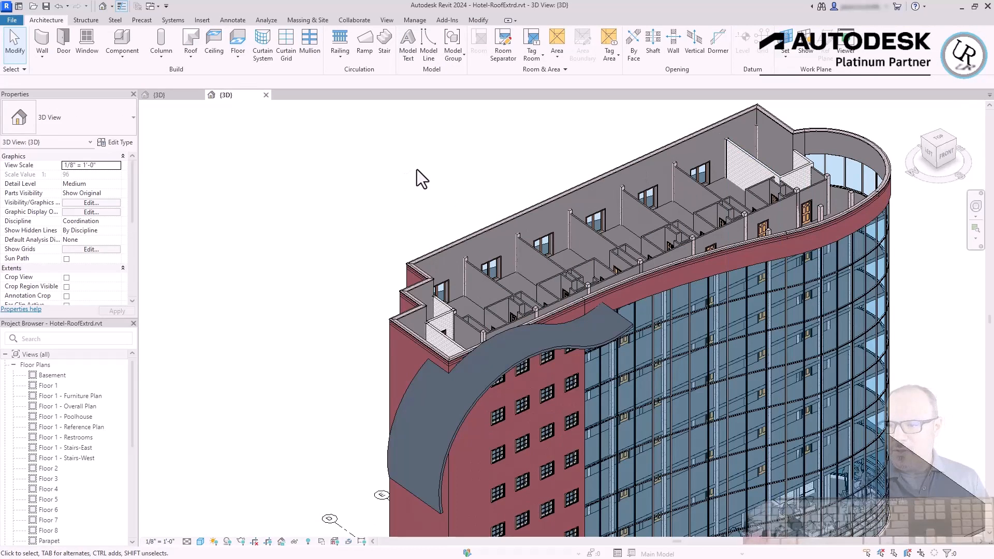
pyautogui.click(937, 139)
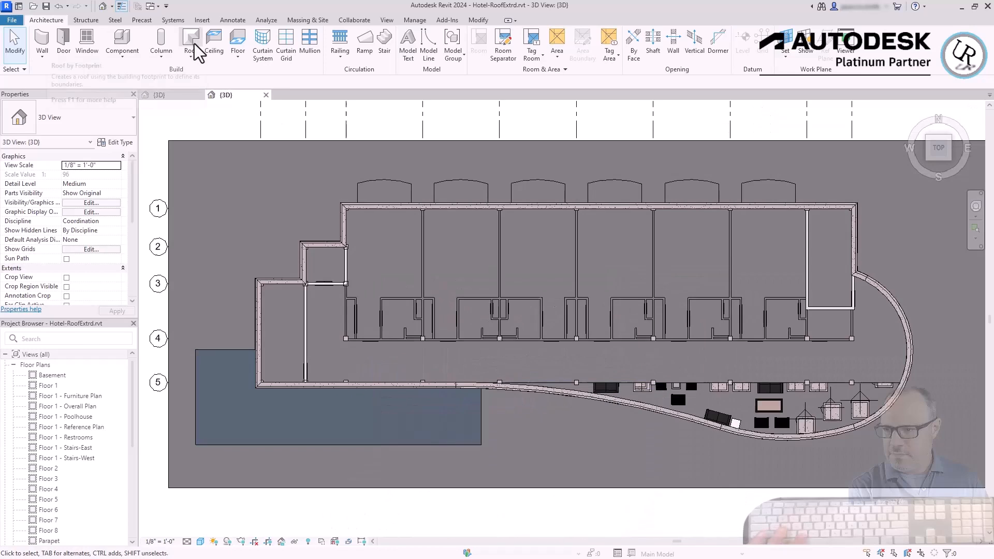
pyautogui.click(195, 43)
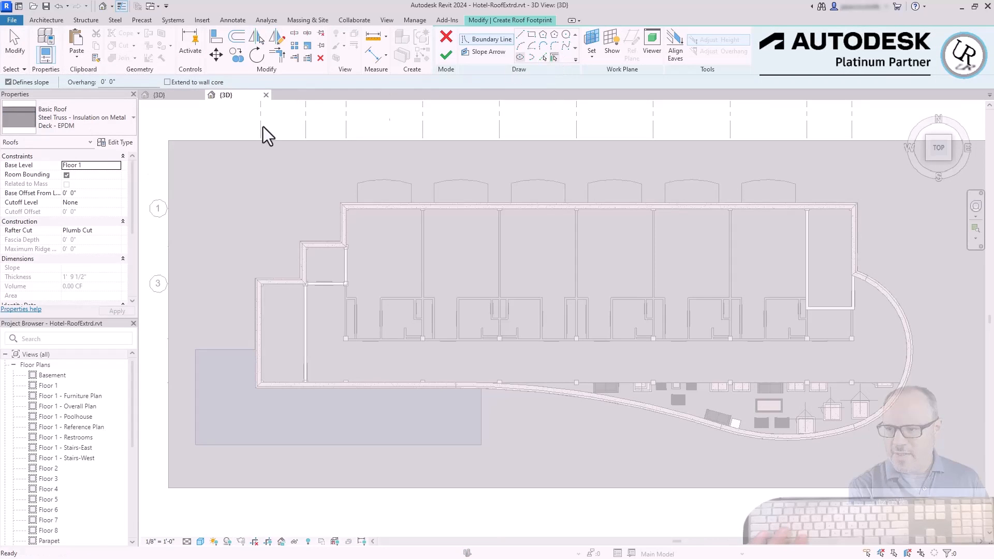
pyautogui.click(93, 165)
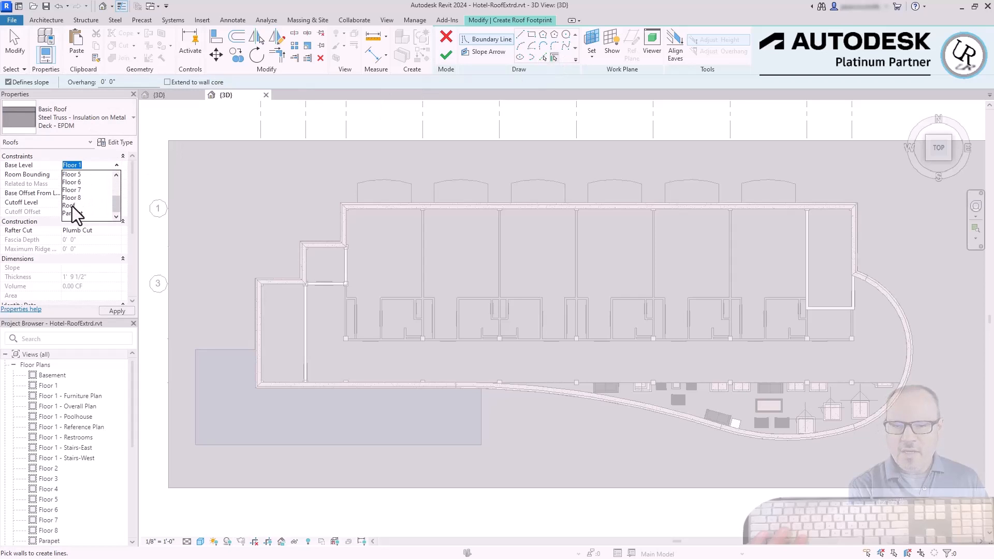
pyautogui.click(37, 84)
# Pick the hotel's west exterior wall as a roof boundary on its inner face, flipping the line outward and back inward.
pyautogui.scroll(3, 262, 328)
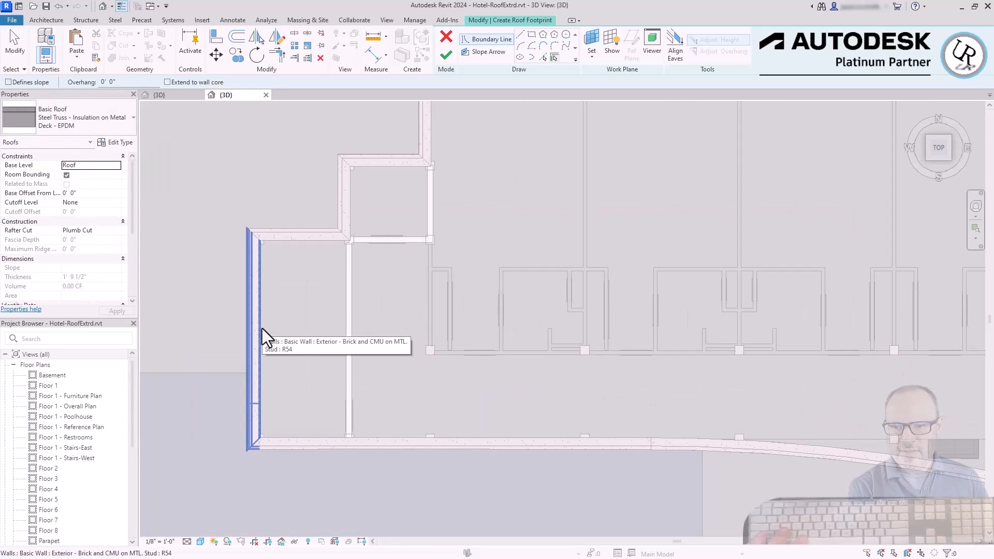
pyautogui.click(262, 328)
pyautogui.scroll(3, 255, 313)
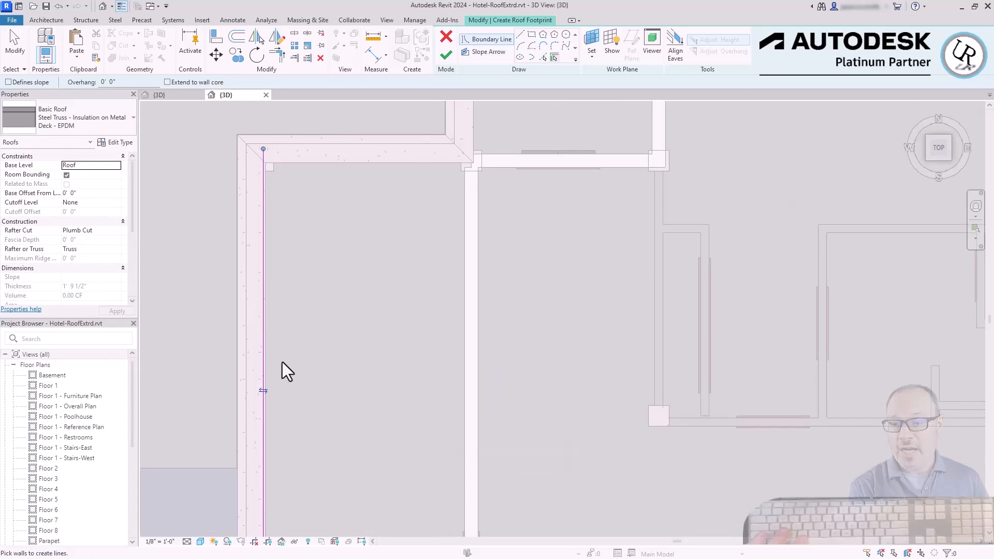
pyautogui.scroll(-1, 282, 363)
pyautogui.scroll(2, 216, 439)
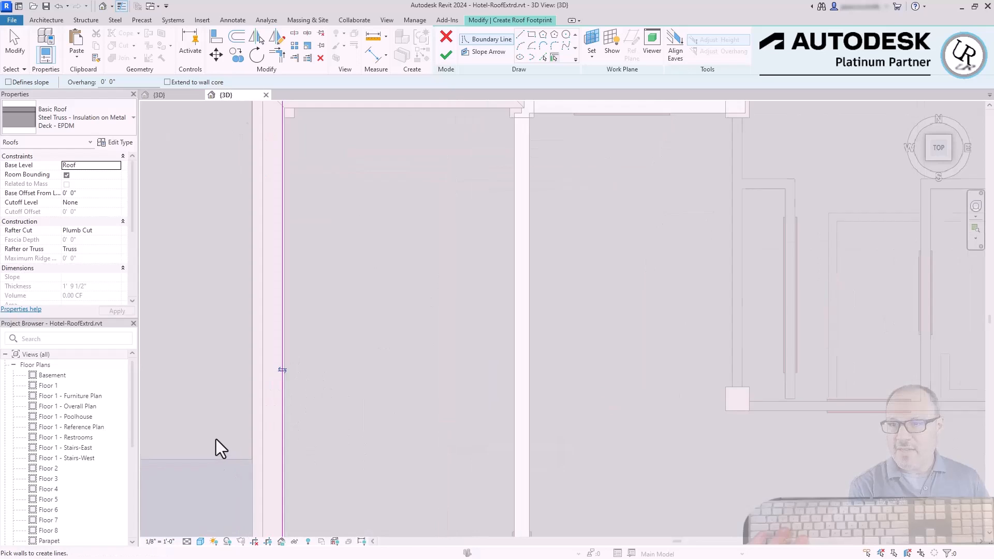
pyautogui.click(282, 371)
pyautogui.click(253, 370)
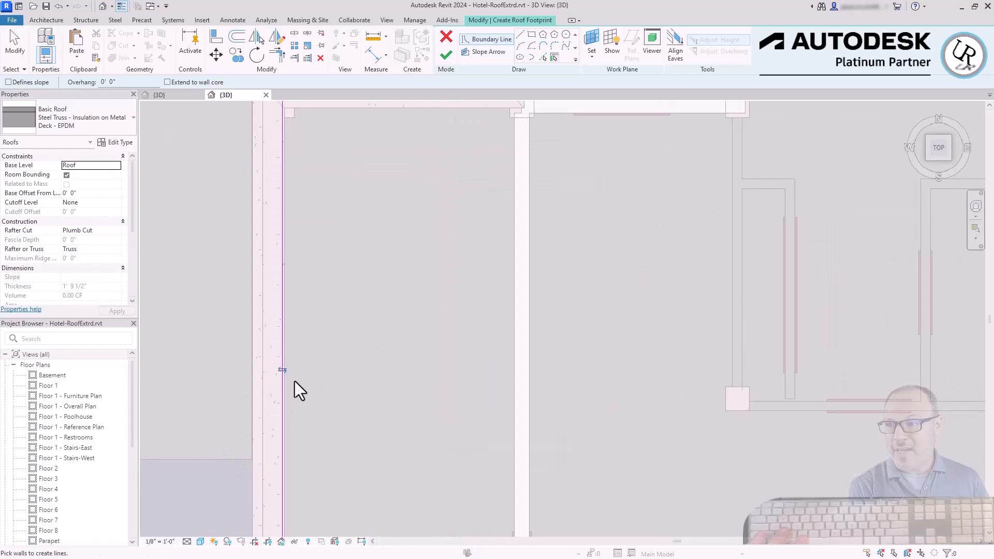
# Pick the inner faces of the stepped northwest walls and the north and east walls as roof boundary lines.
pyautogui.scroll(-3, 267, 447)
pyautogui.click(359, 268)
pyautogui.scroll(3, 375, 247)
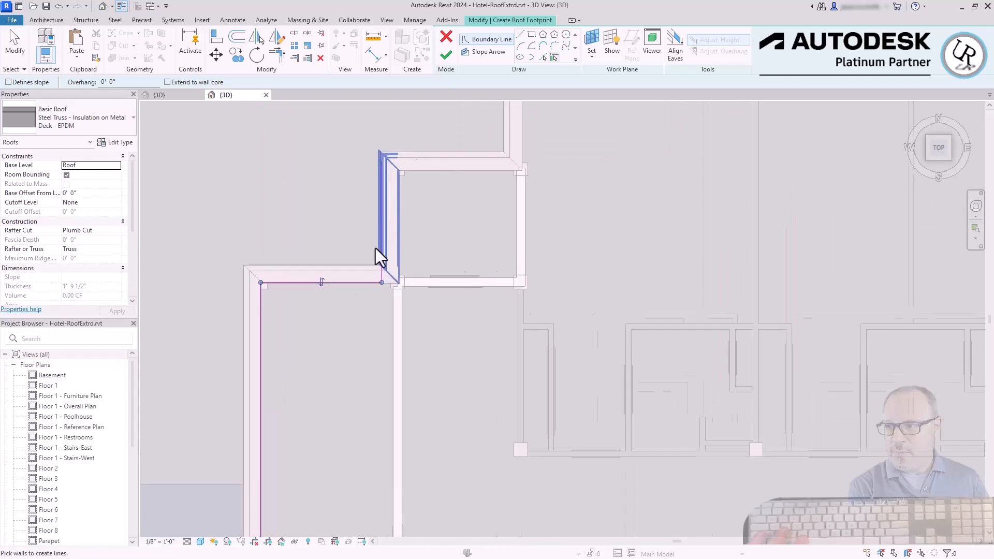
pyautogui.click(395, 207)
pyautogui.press('Escape')
pyautogui.click(554, 58)
pyautogui.scroll(-3, 482, 288)
pyautogui.click(500, 208)
pyautogui.click(547, 166)
pyautogui.click(711, 179)
pyautogui.click(731, 244)
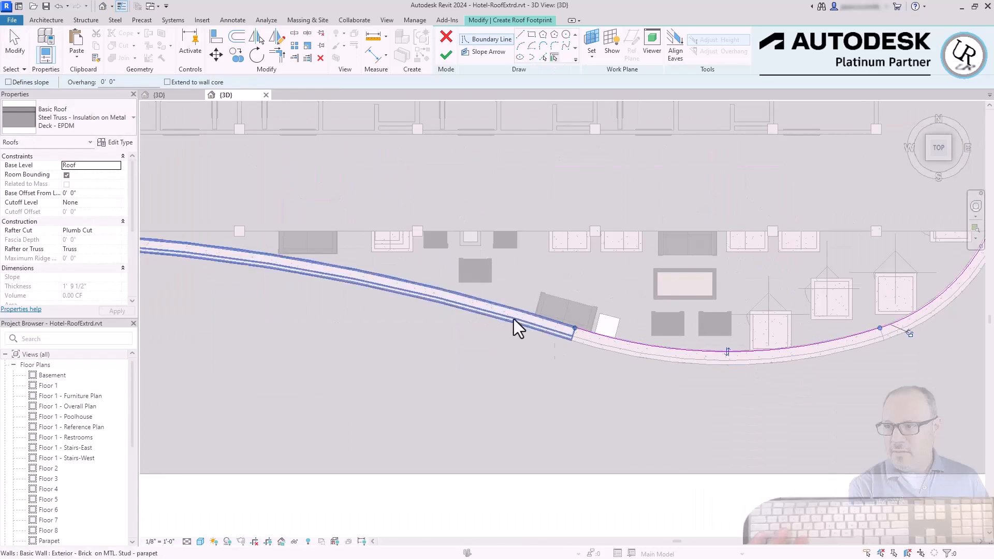
# Pick the remaining curved and straight south walls along their inner faces to close the boundary, and finish the flat roof.
pyautogui.click(514, 319)
pyautogui.moveTo(259, 254); pyautogui.dragTo(750, 298, button='middle')
pyautogui.click(246, 288)
pyautogui.scroll(-4, 398, 342)
pyautogui.scroll(1, 711, 166)
pyautogui.click(446, 56)
pyautogui.click(949, 328)
# Select the new flat roof inside the hotel's parapet and start modifying its sub-elements.
pyautogui.click(926, 159)
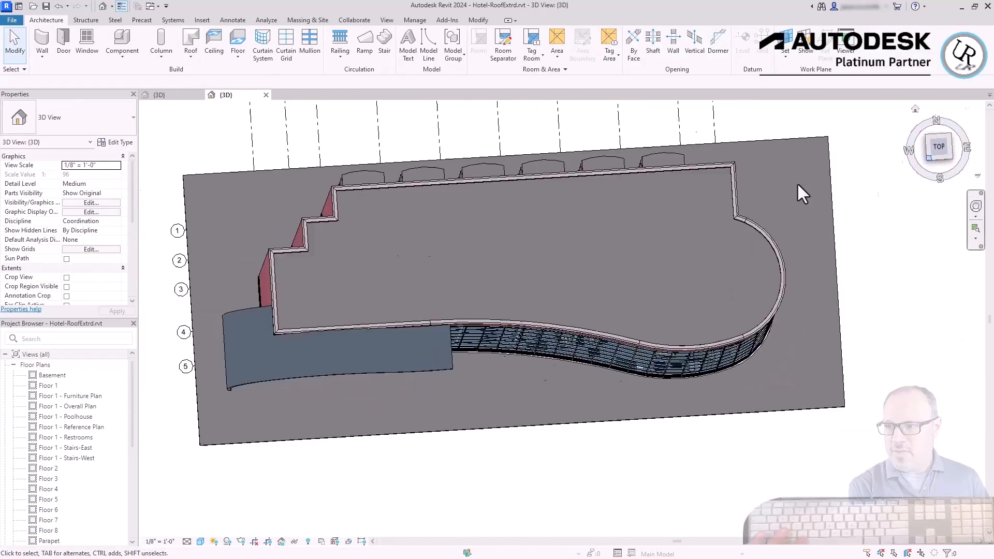
pyautogui.scroll(3, 685, 255)
pyautogui.scroll(3, 585, 213)
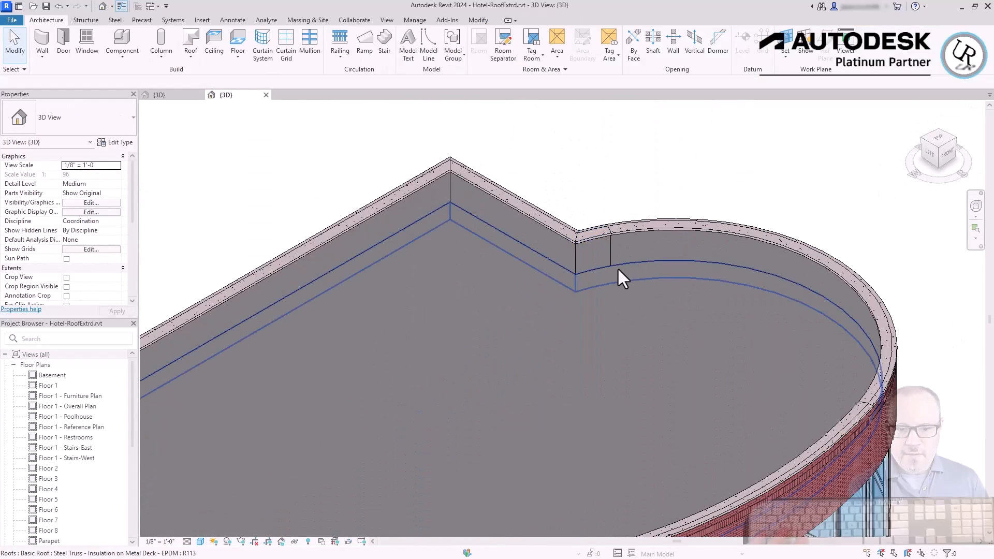
pyautogui.click(607, 268)
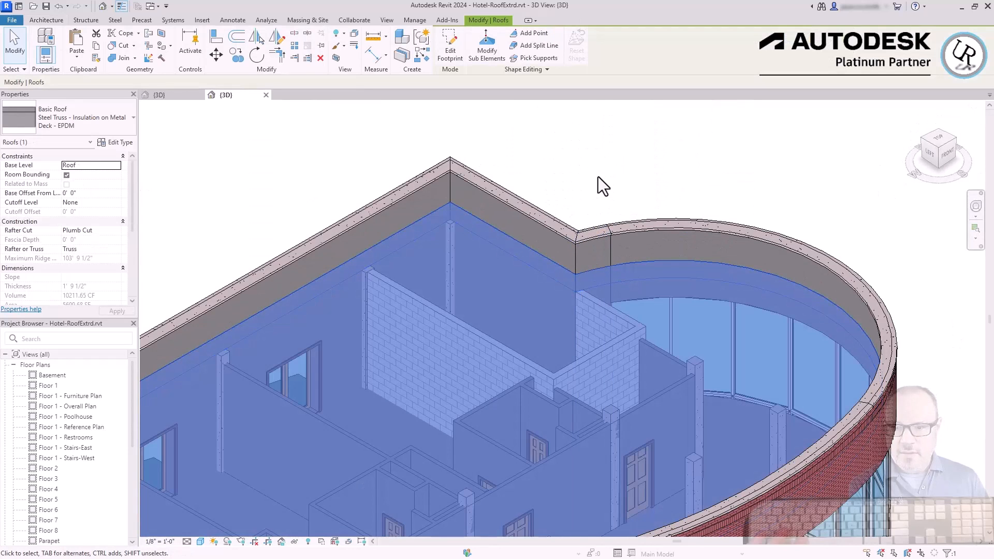
pyautogui.scroll(-3, 599, 178)
pyautogui.click(647, 191)
pyautogui.click(641, 216)
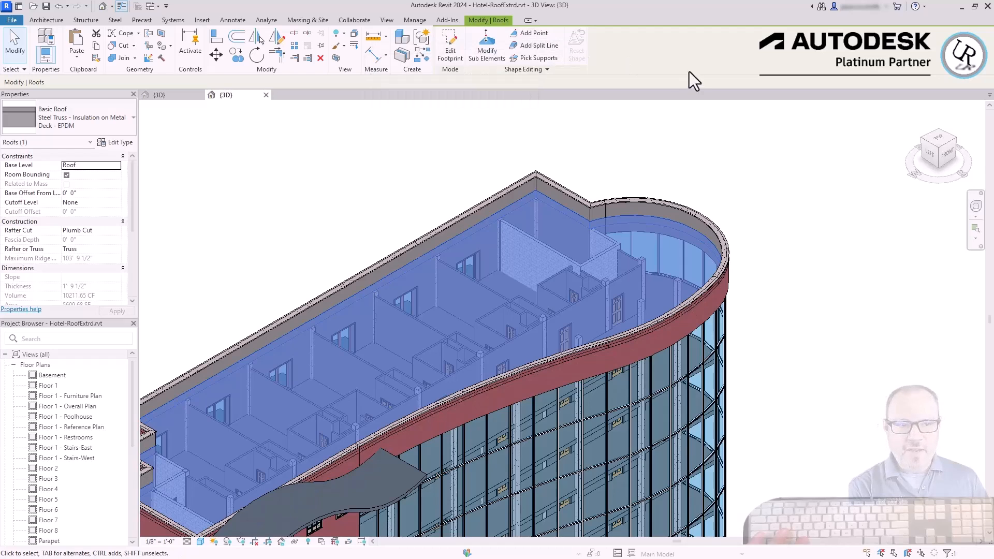
pyautogui.click(486, 46)
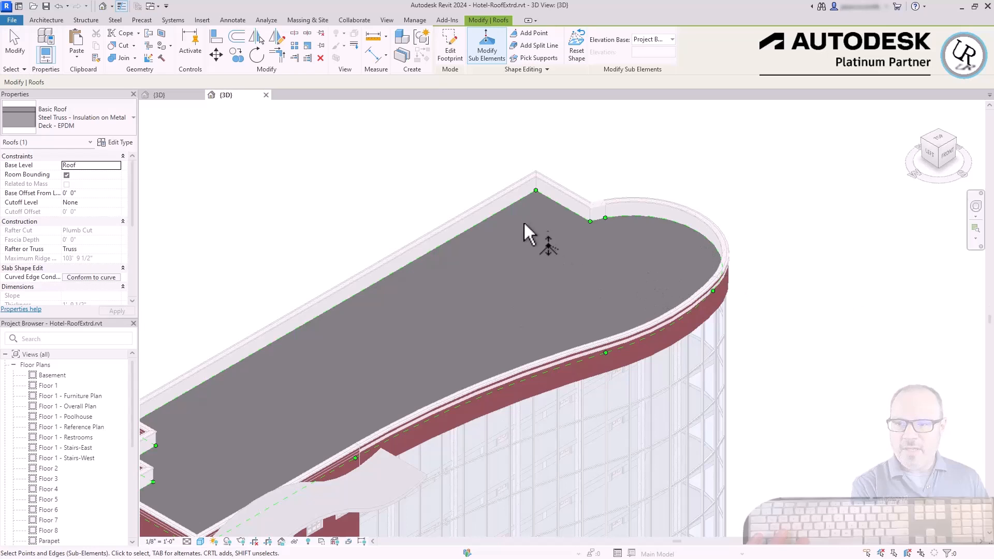
# Add four zigzag split lines between the north and south edges to divide the hotel roof into five areas.
pyautogui.scroll(5, 645, 411)
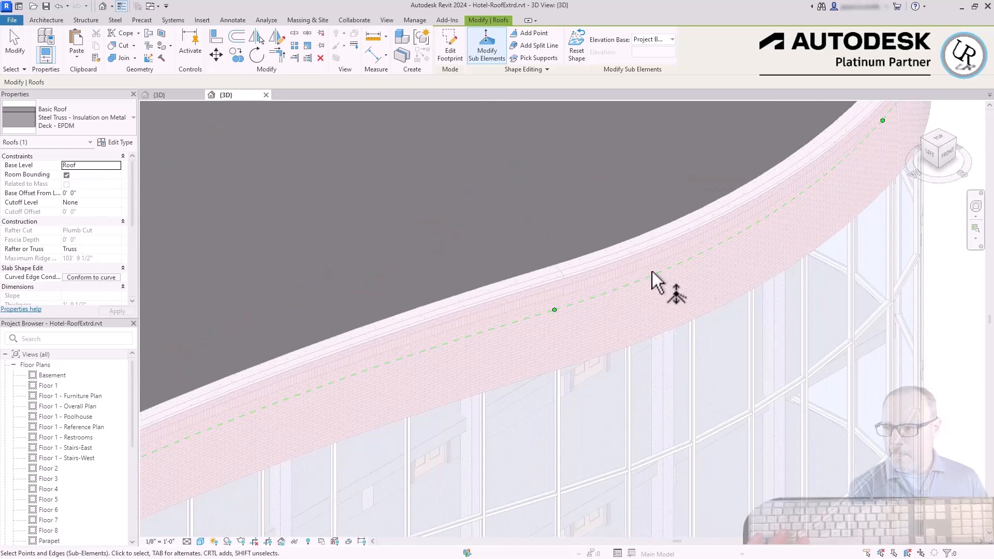
pyautogui.scroll(-5, 651, 271)
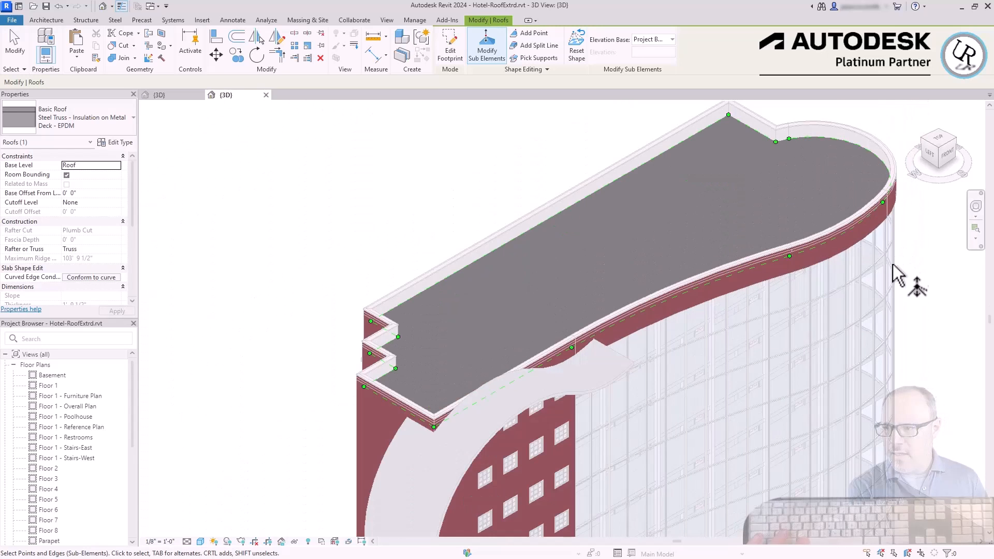
pyautogui.click(939, 139)
pyautogui.scroll(3, 638, 347)
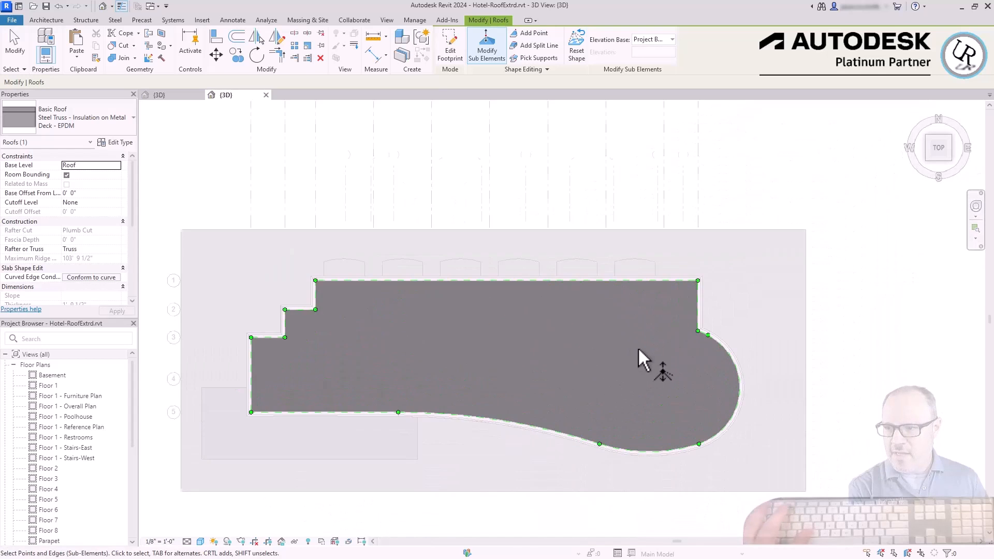
pyautogui.scroll(2, 453, 337)
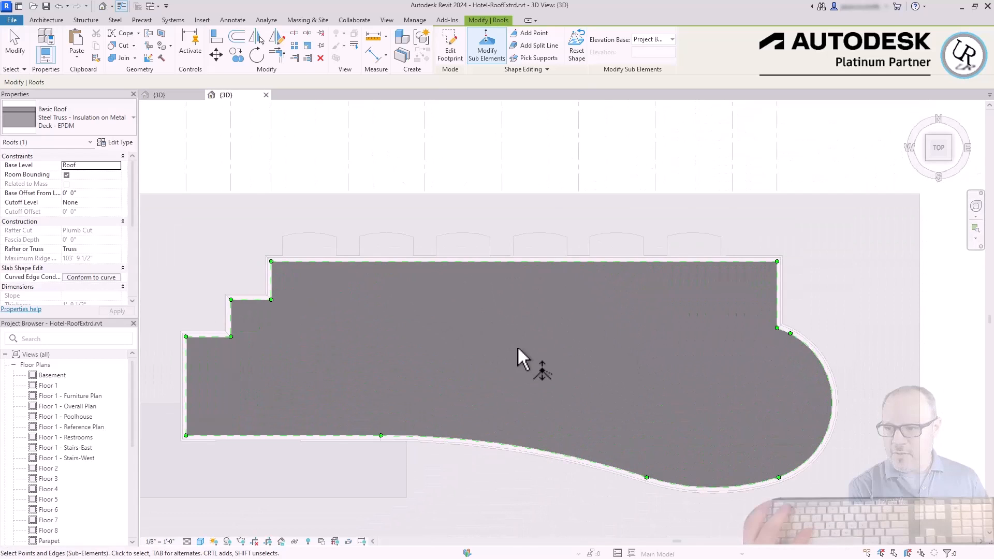
pyautogui.click(542, 45)
pyautogui.click(270, 261)
pyautogui.click(381, 435)
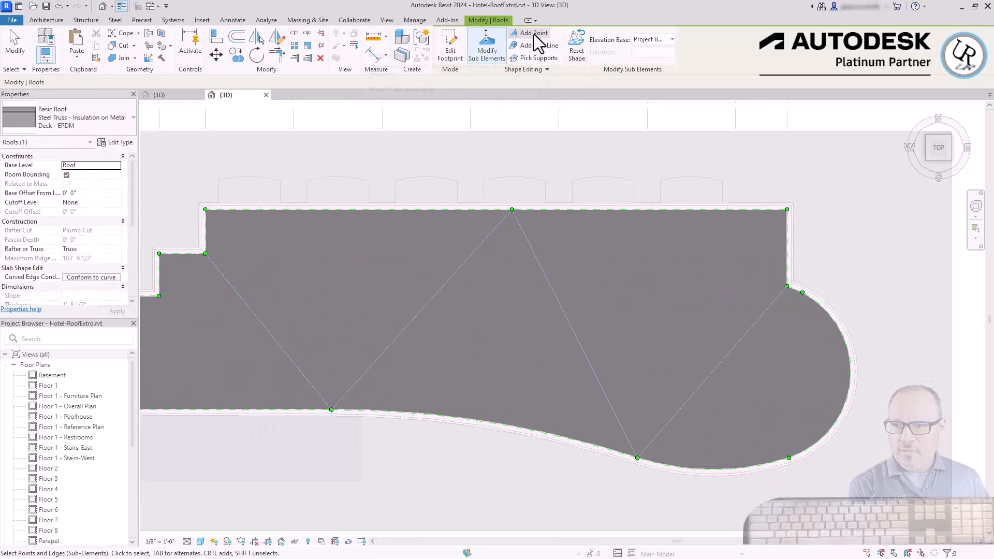
# Add one shape point near the middle of each of the five roof areas.
pyautogui.click(533, 35)
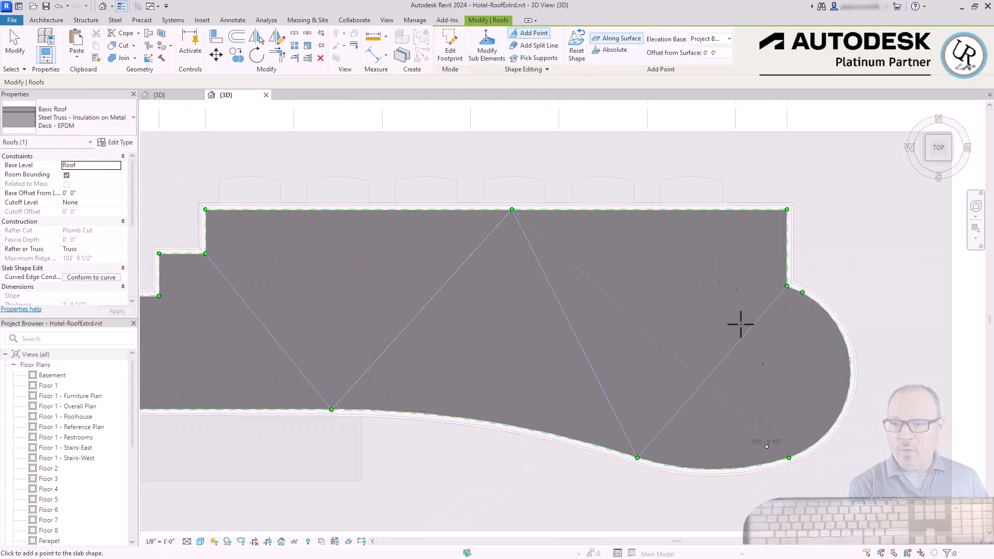
pyautogui.scroll(-3, 739, 321)
pyautogui.scroll(2, 388, 297)
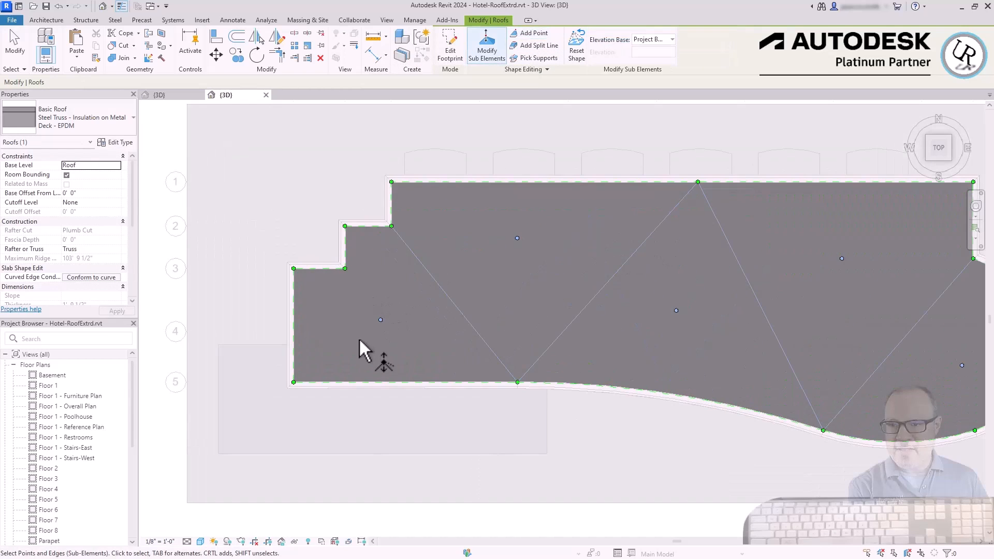
# Lower the shape points in the middle of the hotel roof areas by setting their elevation to 1' 5 1/2".
pyautogui.click(380, 319)
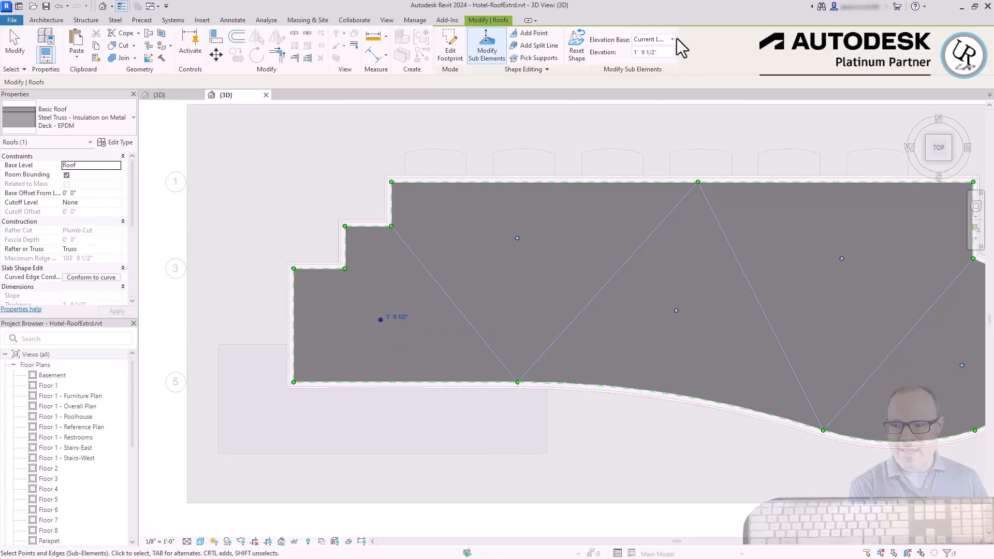
pyautogui.click(670, 39)
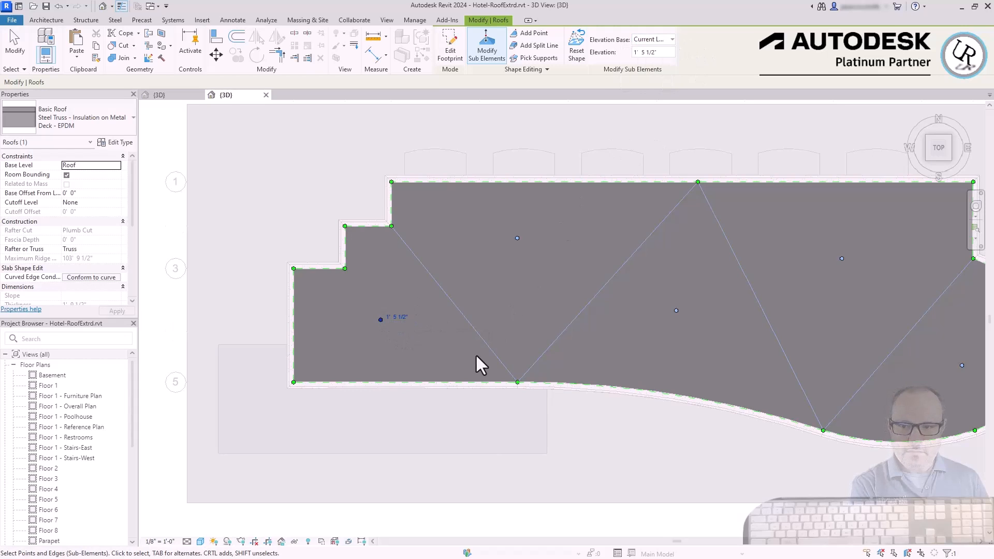
pyautogui.click(517, 238)
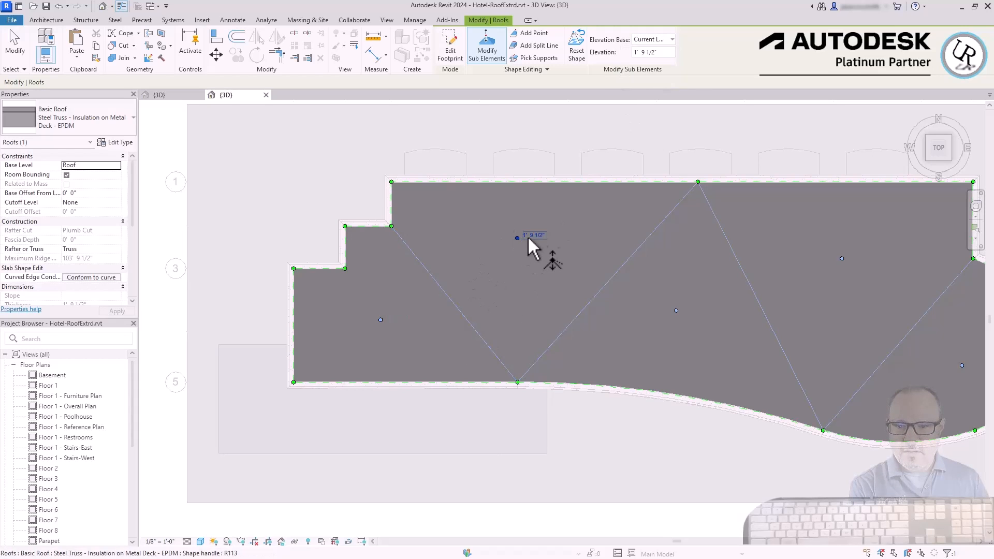
pyautogui.click(676, 309)
pyautogui.click(694, 308)
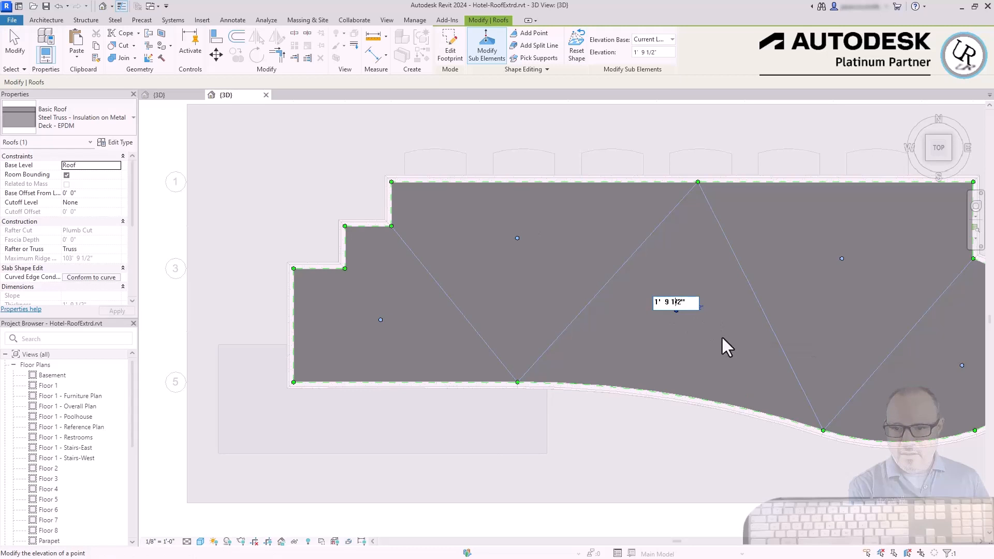
pyautogui.click(758, 136)
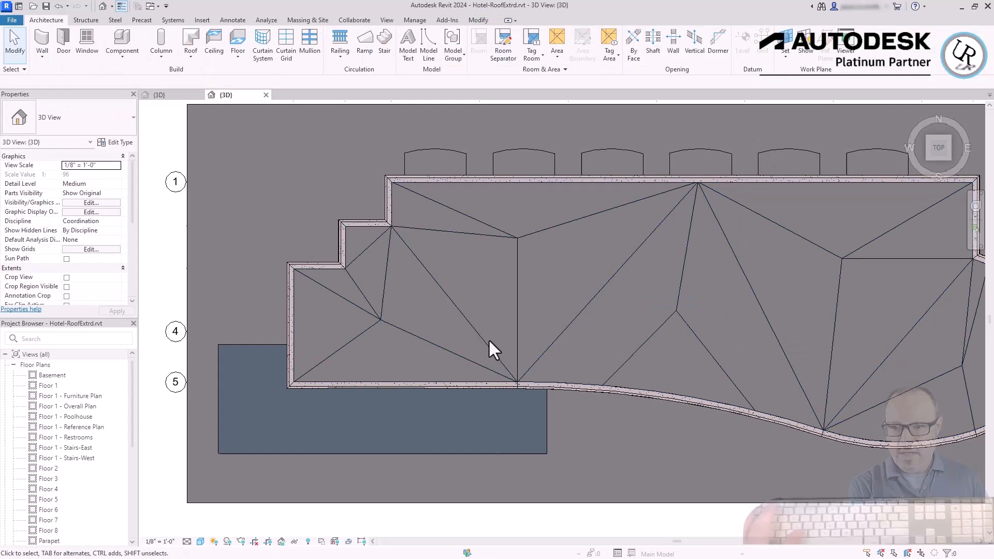
# Inspect the shaped hotel roof in 3D from above and along the parapet, checking the slopes toward the lowered points.
pyautogui.click(538, 342)
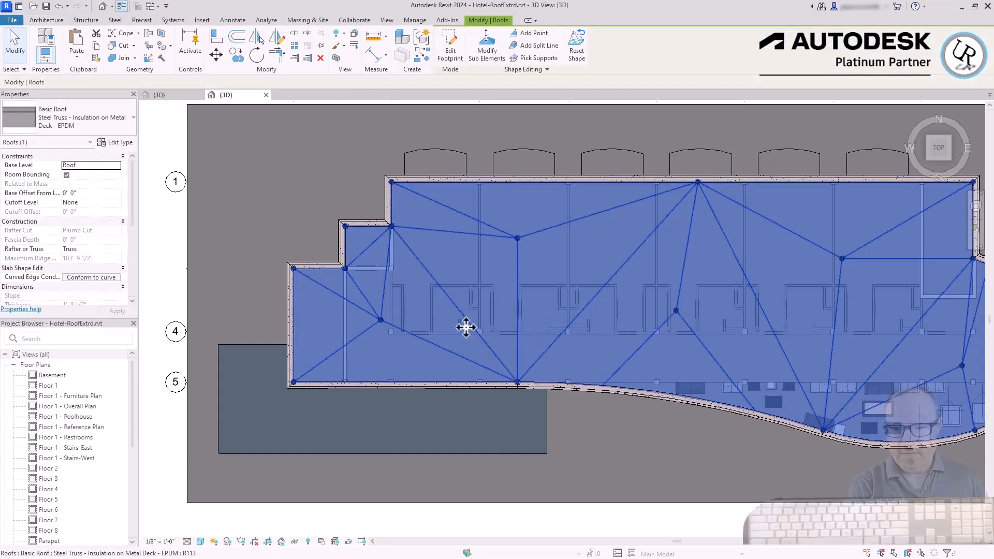
pyautogui.keyDown('shift'); pyautogui.moveTo(466, 328); pyautogui.dragTo(381, 312, button='middle'); pyautogui.keyUp('shift')
pyautogui.click(382, 313)
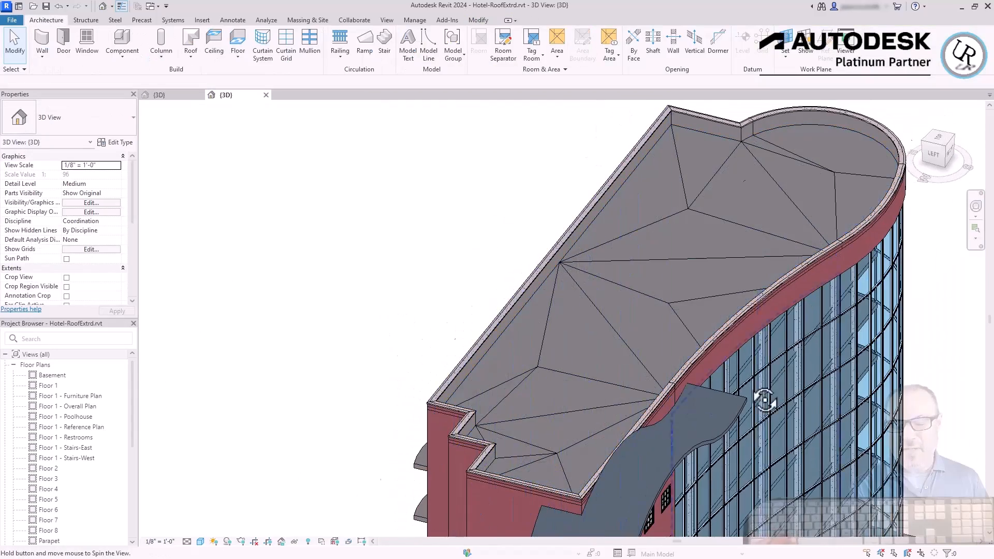
pyautogui.keyDown('shift'); pyautogui.moveTo(773, 357); pyautogui.dragTo(705, 221, button='middle'); pyautogui.keyUp('shift')
pyautogui.scroll(3, 714, 210)
pyautogui.keyDown('shift'); pyautogui.moveTo(862, 223); pyautogui.dragTo(772, 254, button='middle'); pyautogui.keyUp('shift')
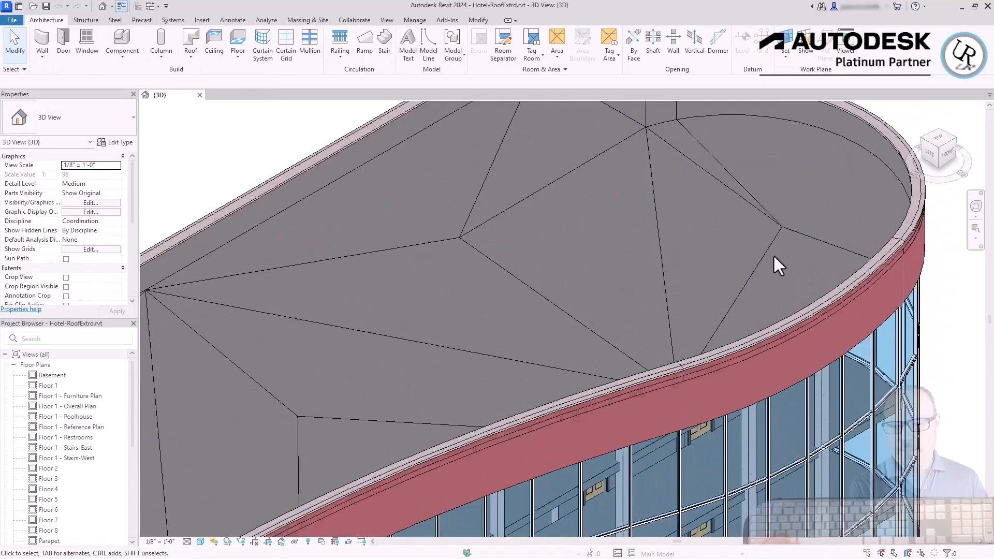
pyautogui.click(772, 241)
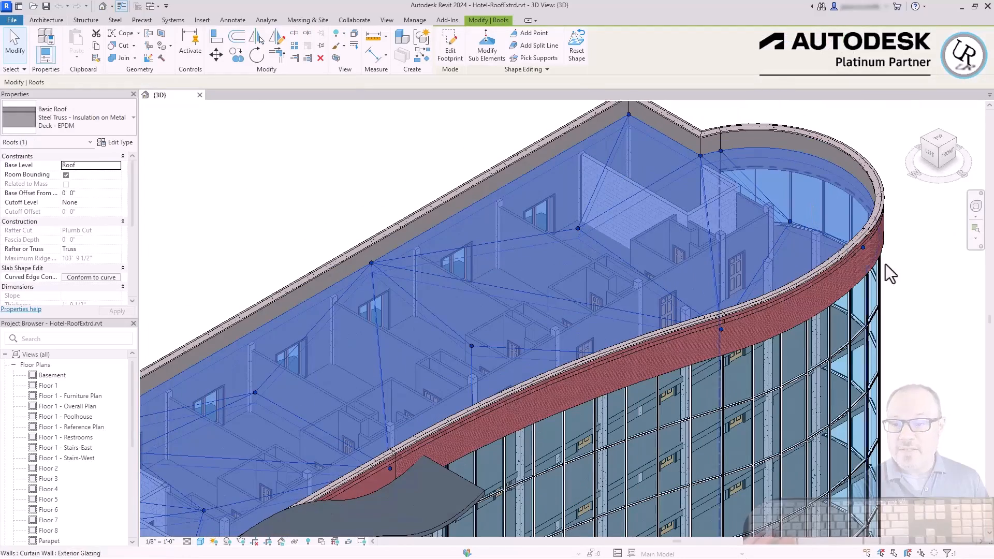
pyautogui.keyDown('shift'); pyautogui.moveTo(825, 273); pyautogui.dragTo(397, 358, button='middle'); pyautogui.keyUp('shift')
pyautogui.scroll(-5, 722, 235)
pyautogui.scroll(1, 421, 209)
pyautogui.click(474, 224)
pyautogui.scroll(2, 474, 224)
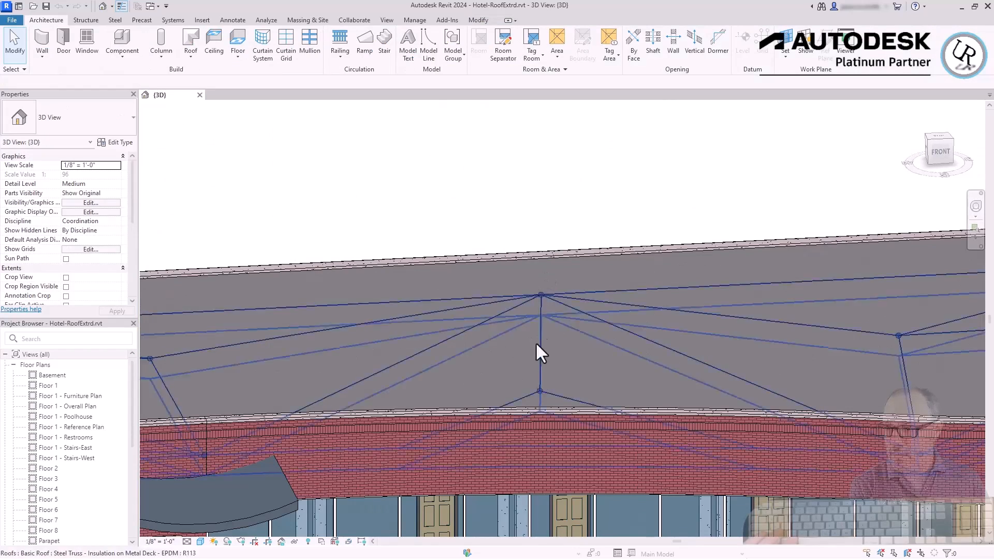
pyautogui.keyDown('shift'); pyautogui.moveTo(709, 390); pyautogui.dragTo(782, 424, button='middle'); pyautogui.keyUp('shift')
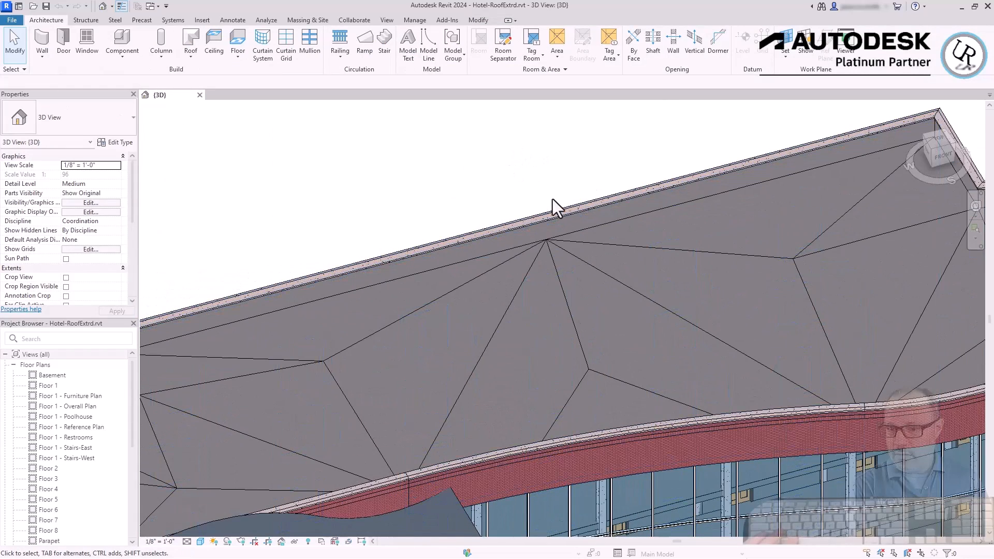
# Switch to the Rooftastic.rvt 3D view, select the asphalt shingle hip roof, and display its type properties in an enlarged dialog.
pyautogui.click(222, 96)
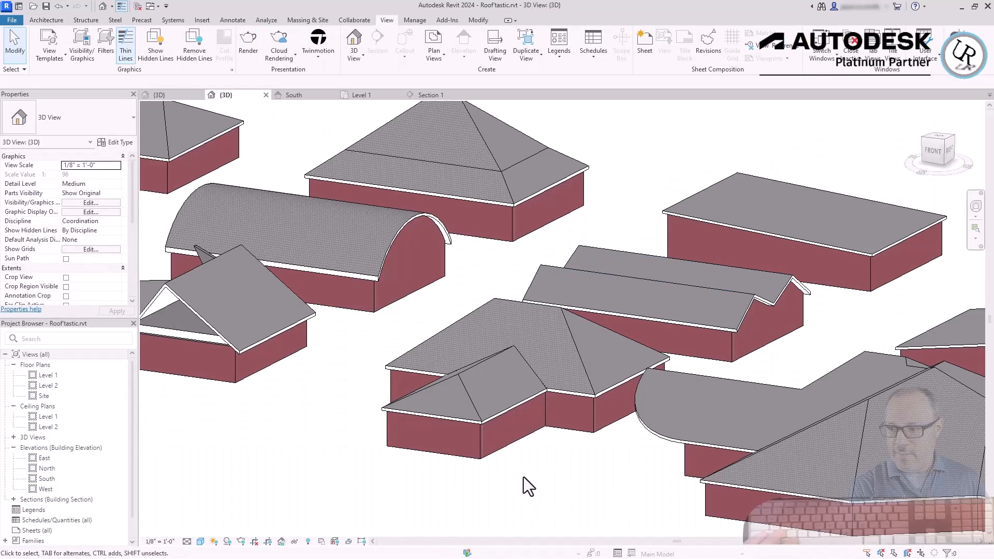
pyautogui.scroll(6, 492, 430)
pyautogui.click(428, 302)
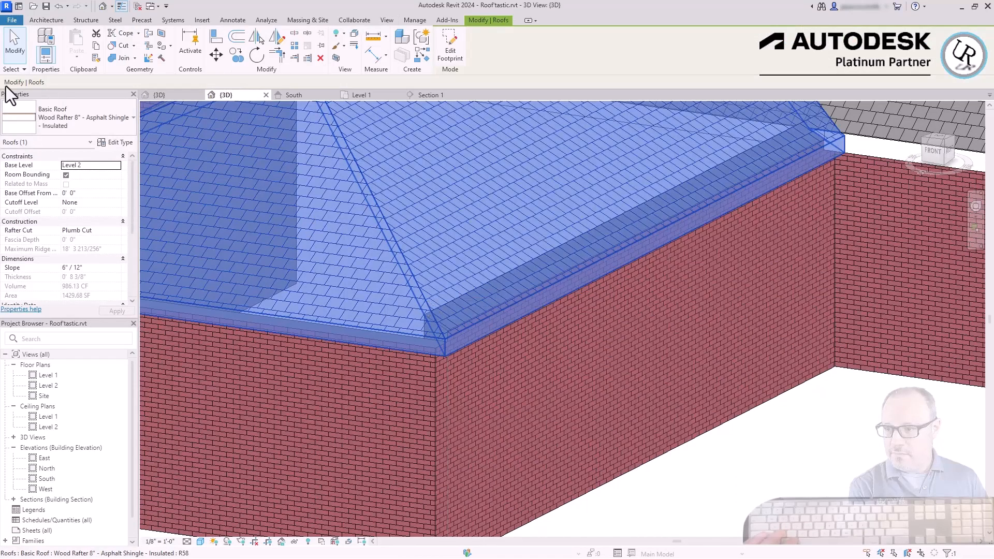
pyautogui.click(92, 120)
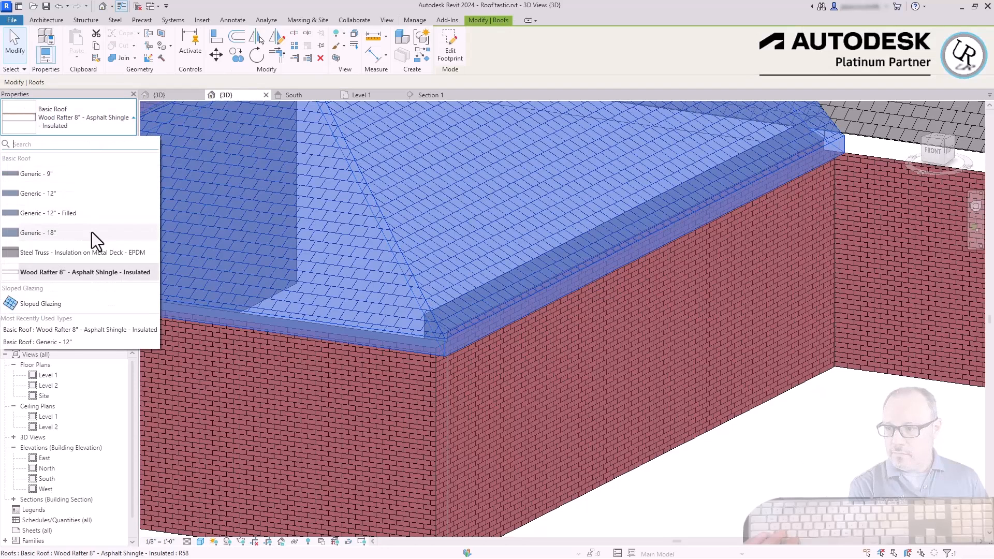
pyautogui.click(81, 114)
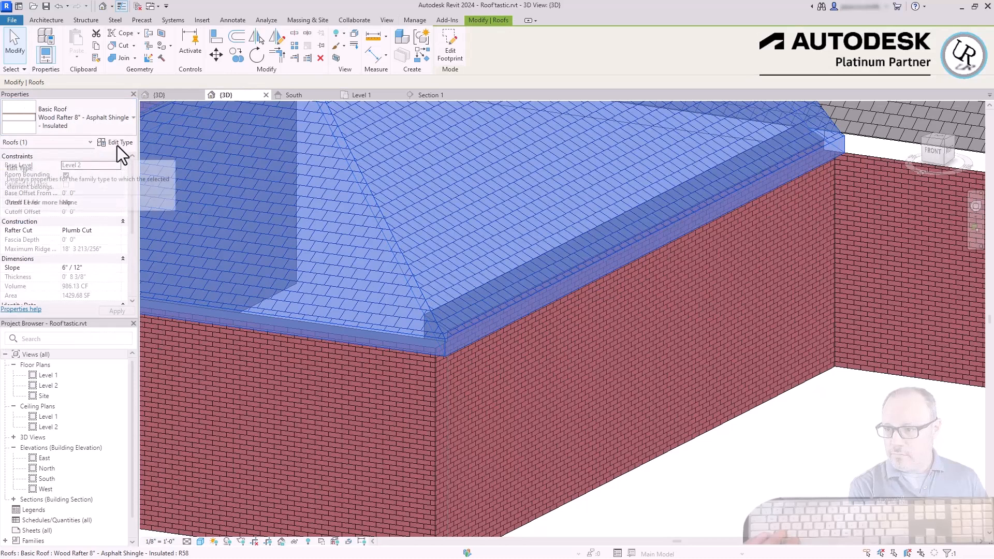
pyautogui.click(117, 145)
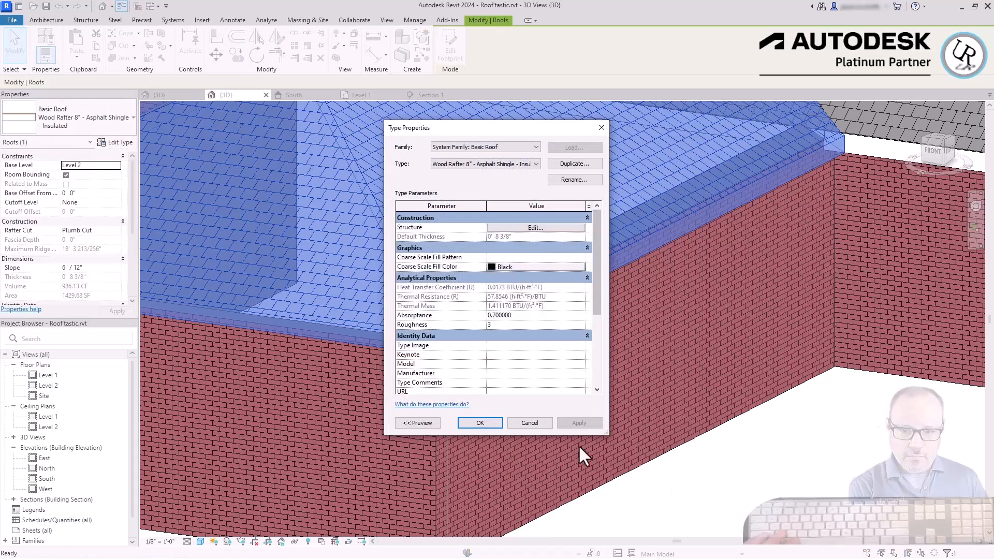
pyautogui.moveTo(604, 434); pyautogui.dragTo(725, 495)
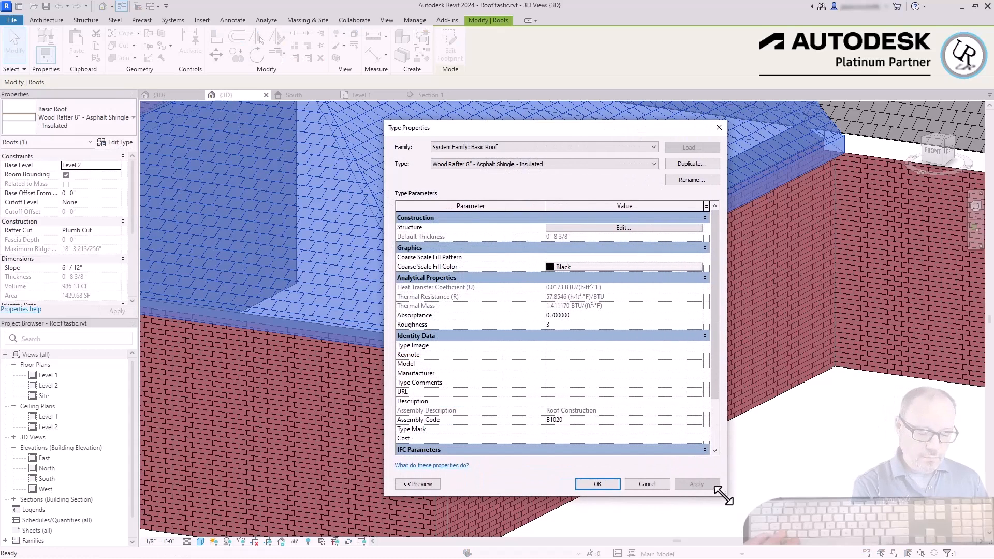
# Open the roof type's layer structure and show its section preview, focused on the end of the roof assembly.
pyautogui.click(580, 229)
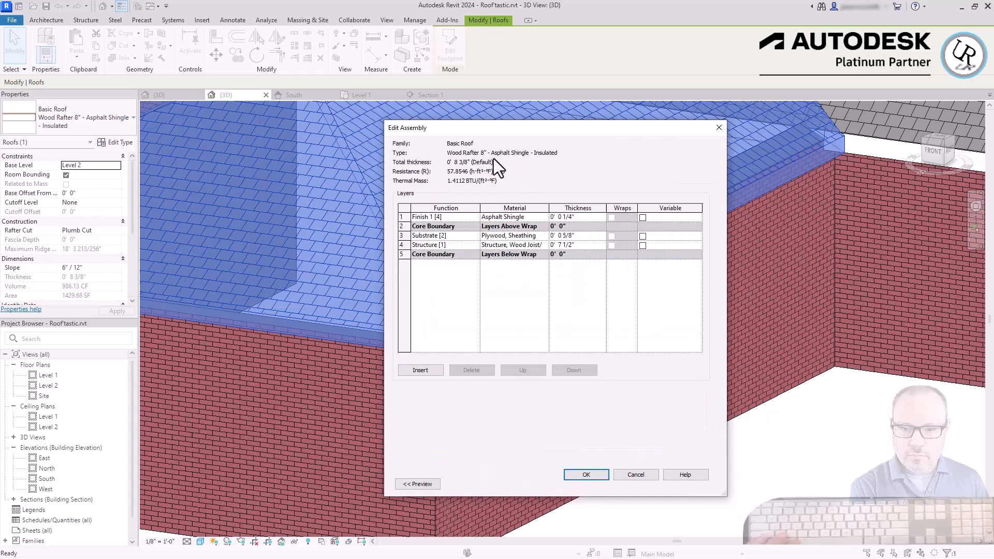
pyautogui.moveTo(498, 131); pyautogui.dragTo(660, 122)
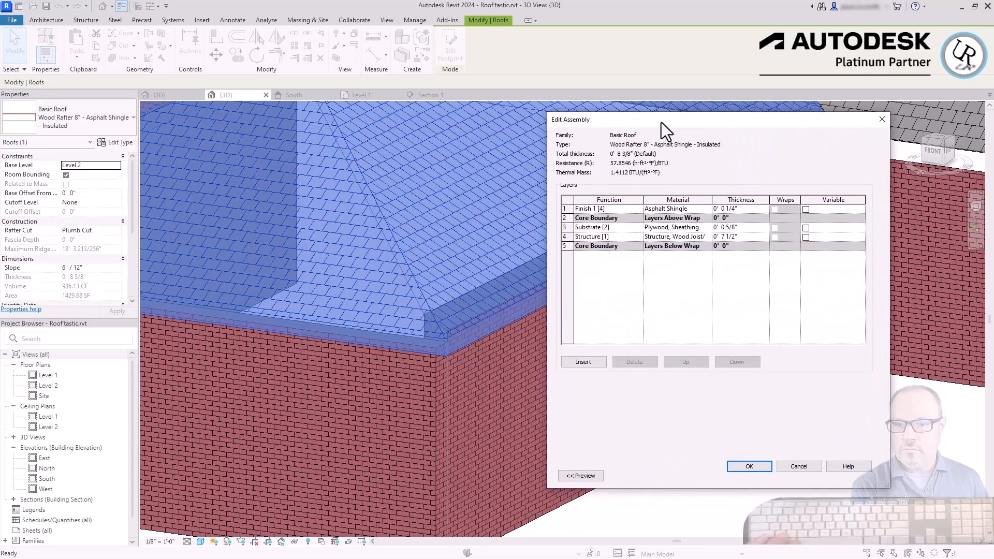
pyautogui.click(580, 474)
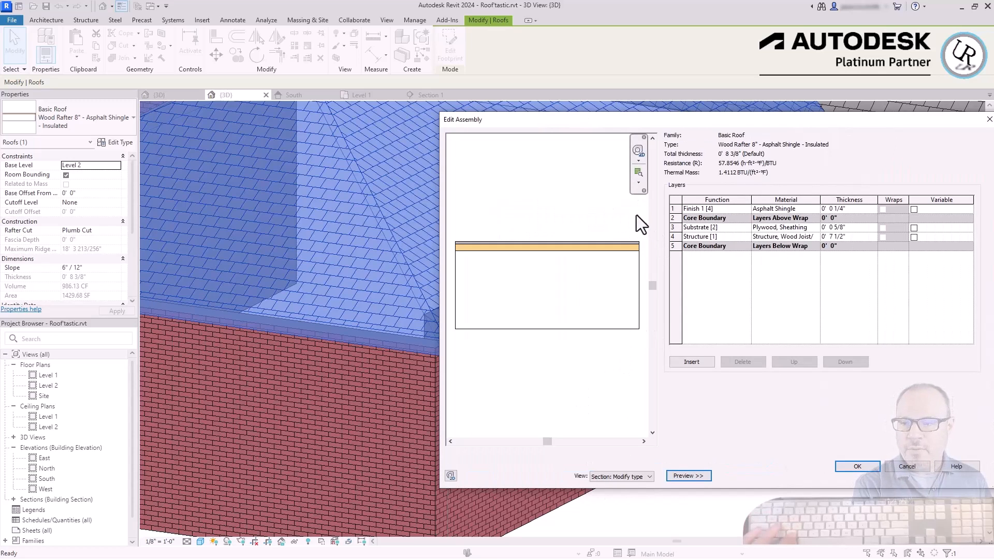
pyautogui.scroll(2, 638, 228)
pyautogui.moveTo(641, 307); pyautogui.dragTo(578, 284, button='middle')
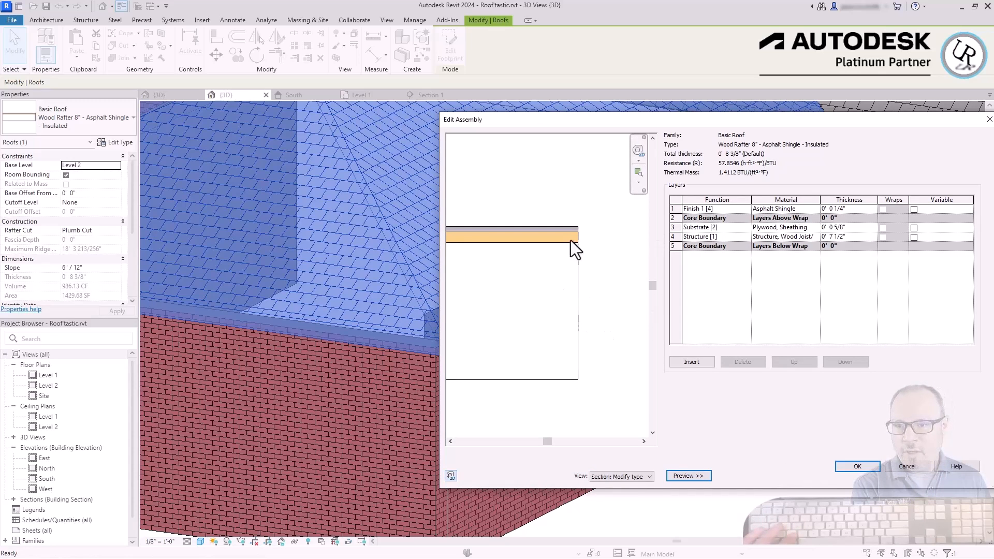
# Review the material and thickness of the finish, substrate and structure layers in the roof assembly.
pyautogui.click(675, 210)
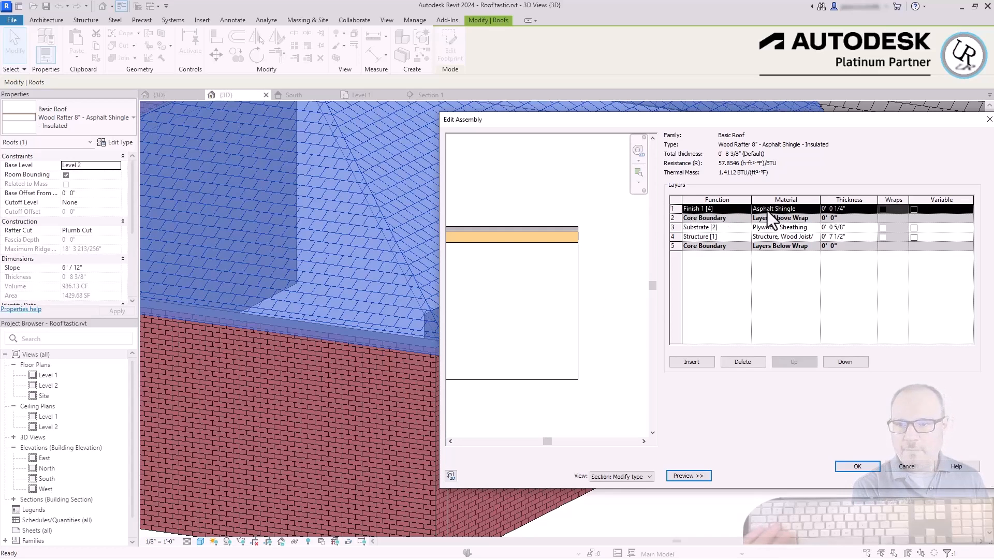
pyautogui.click(852, 209)
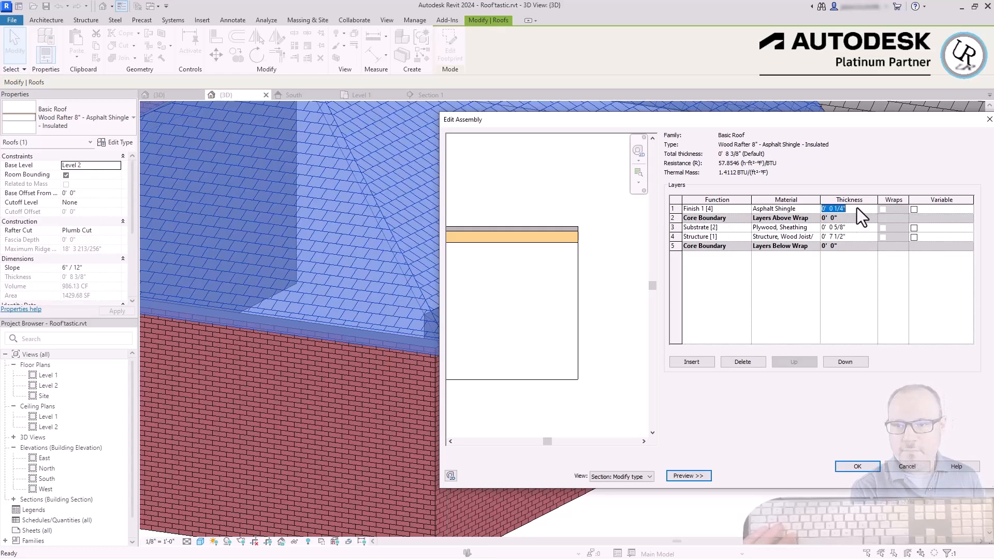
pyautogui.click(673, 227)
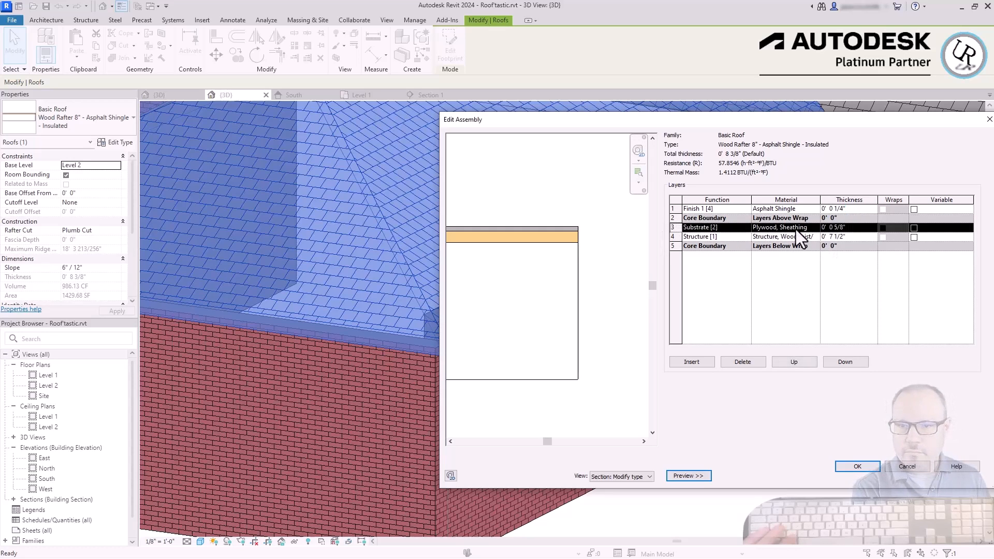
pyautogui.click(858, 229)
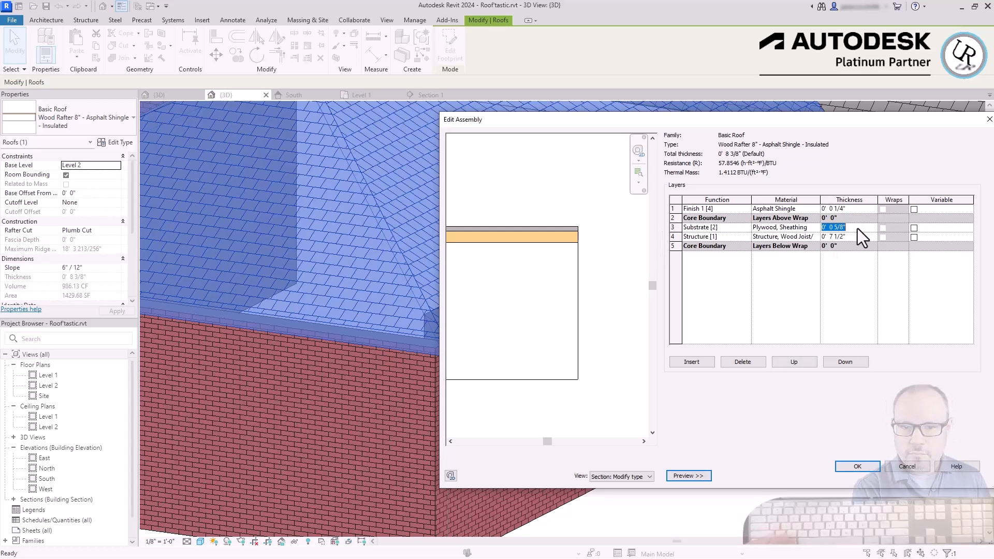
pyautogui.click(673, 236)
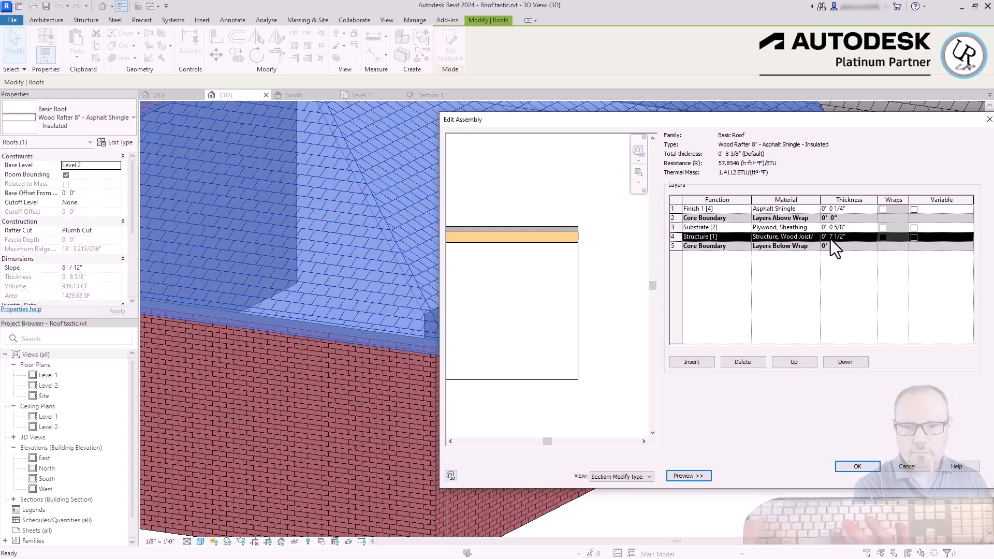
pyautogui.click(851, 237)
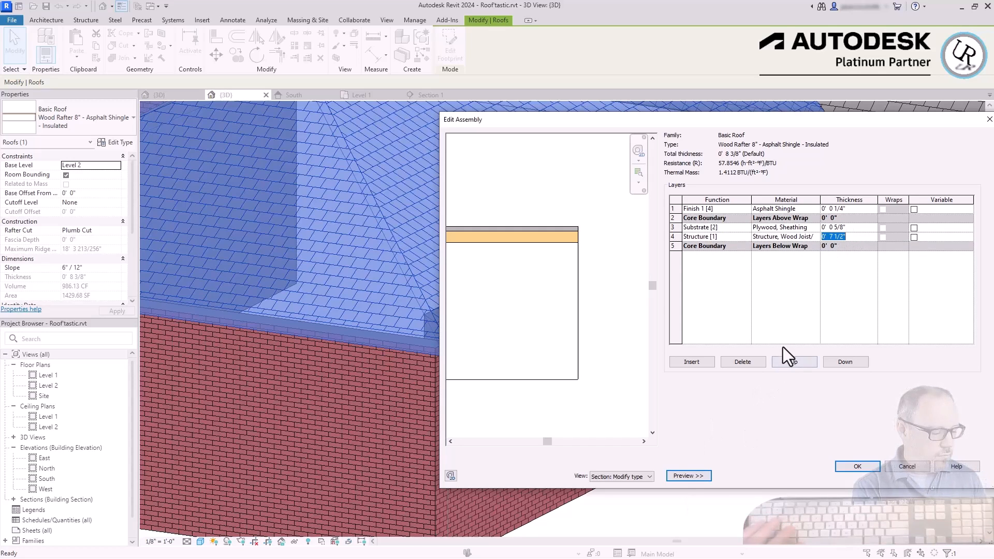
# Move the structure layer below the lower core boundary and back up into the core.
pyautogui.click(846, 363)
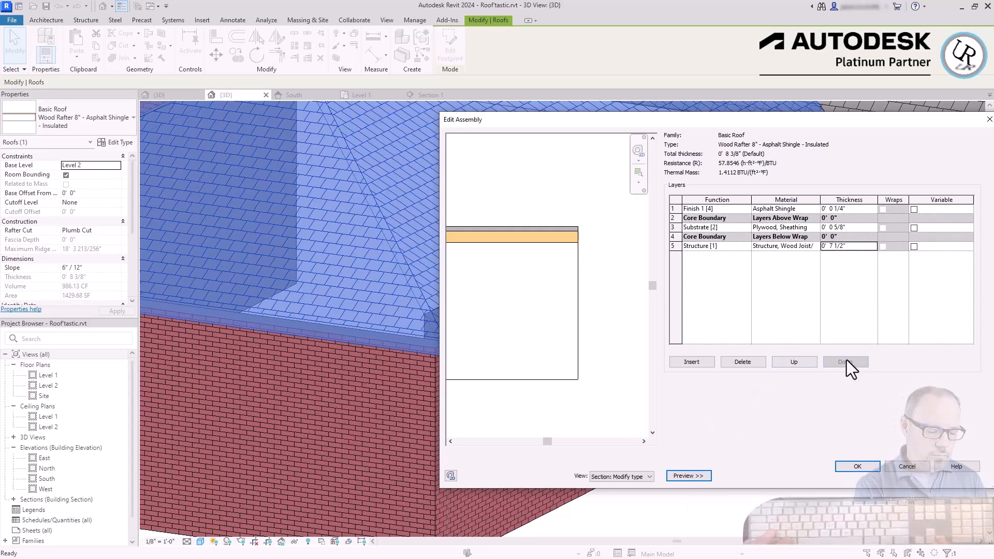
pyautogui.doubleClick(803, 361)
pyautogui.doubleClick(800, 361)
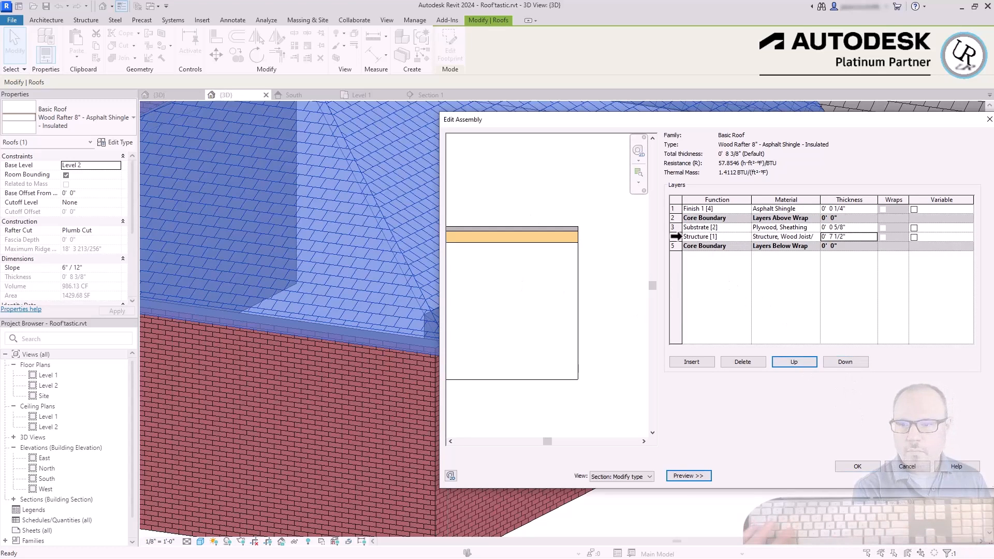
# Examine the structure layer and the two core boundary rows above and below the core of the assembly.
pyautogui.click(677, 236)
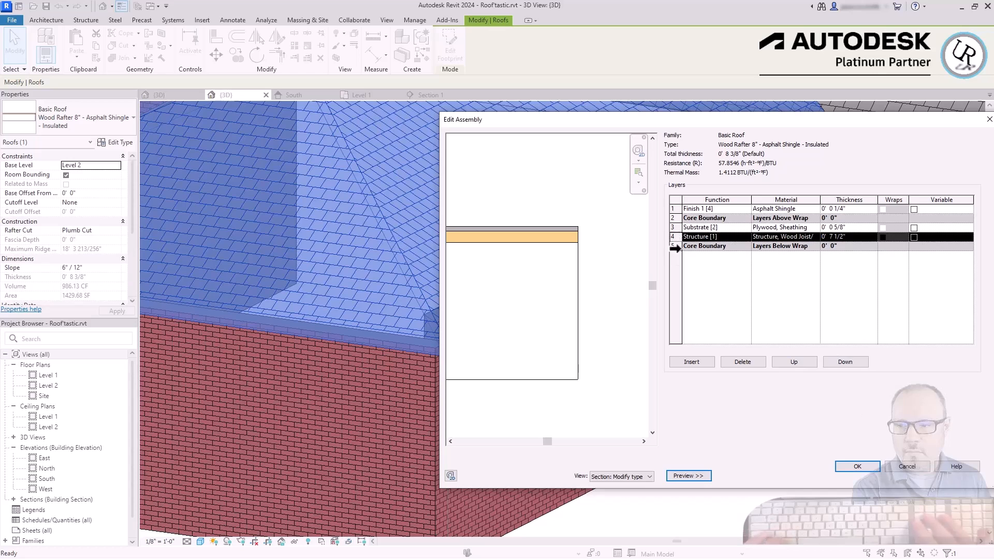
pyautogui.click(677, 246)
pyautogui.click(678, 218)
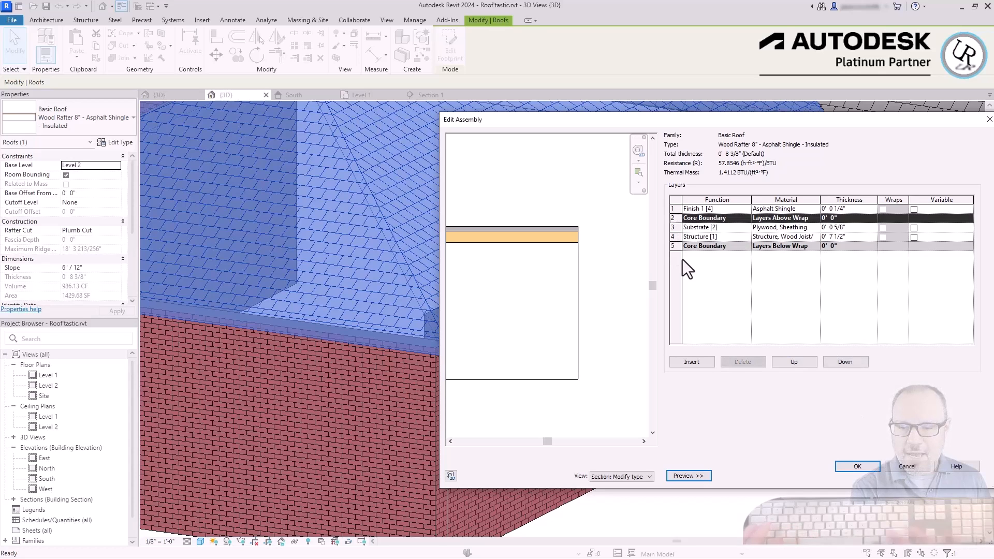
pyautogui.click(677, 246)
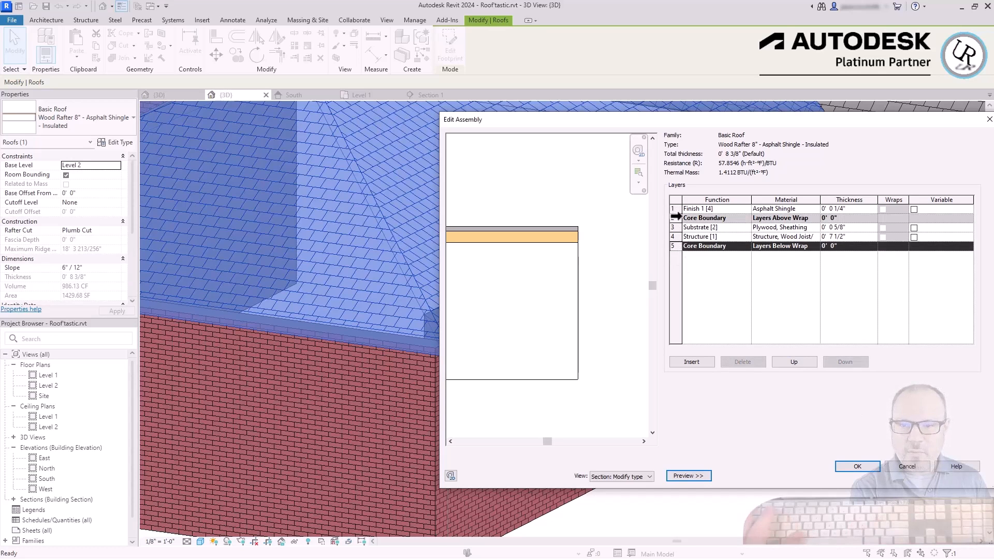
pyautogui.click(674, 218)
pyautogui.click(677, 247)
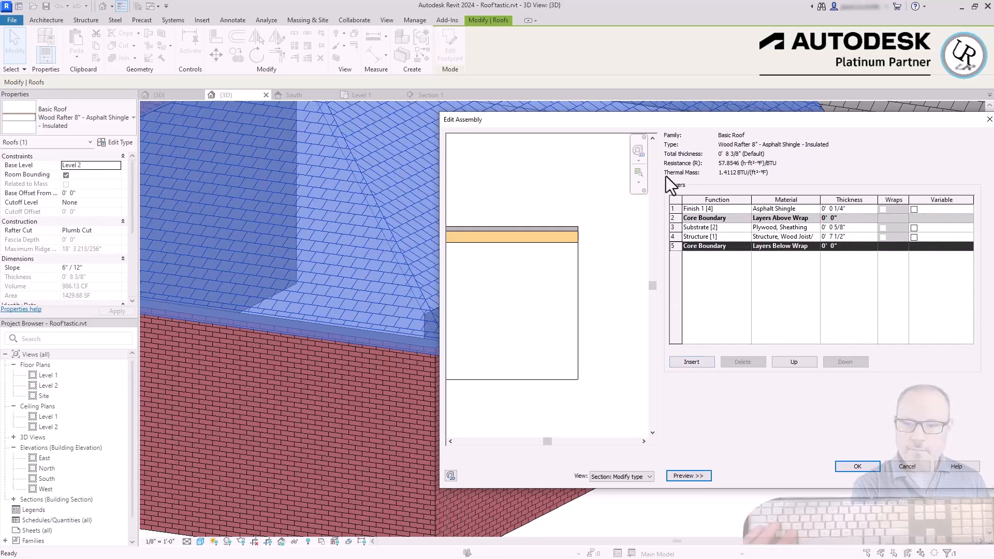
# Review the function options offered for the asphalt shingle finish layer and check its thickness.
pyautogui.click(676, 237)
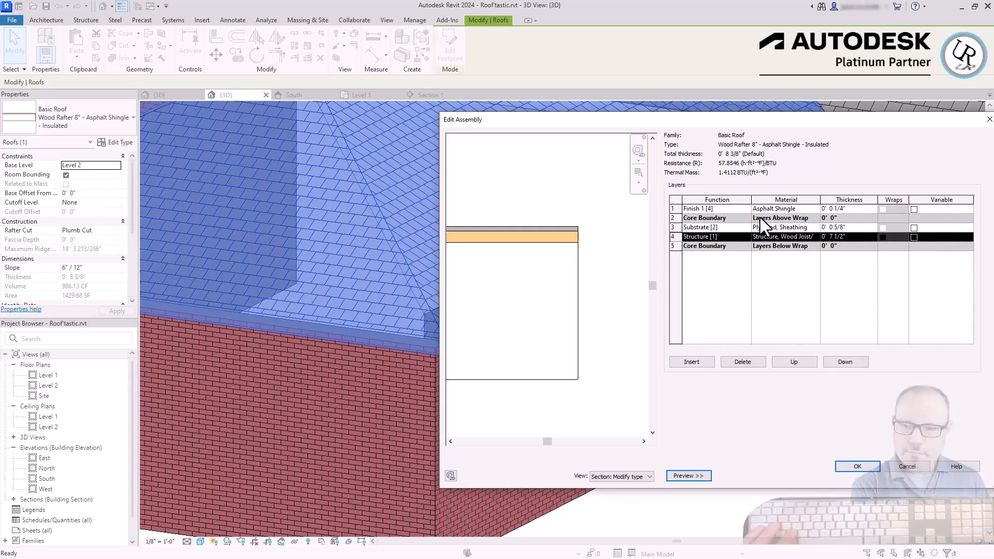
pyautogui.click(746, 208)
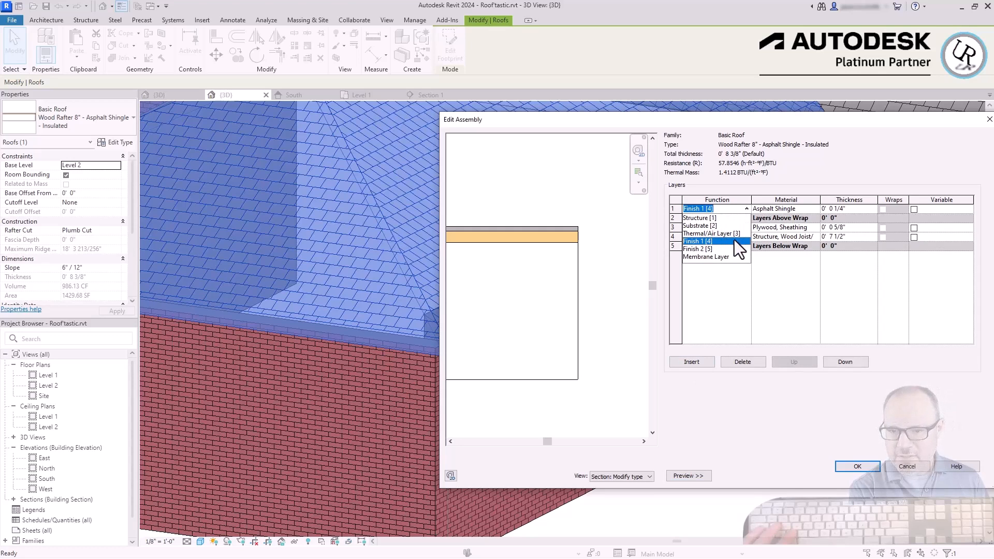
pyautogui.click(762, 289)
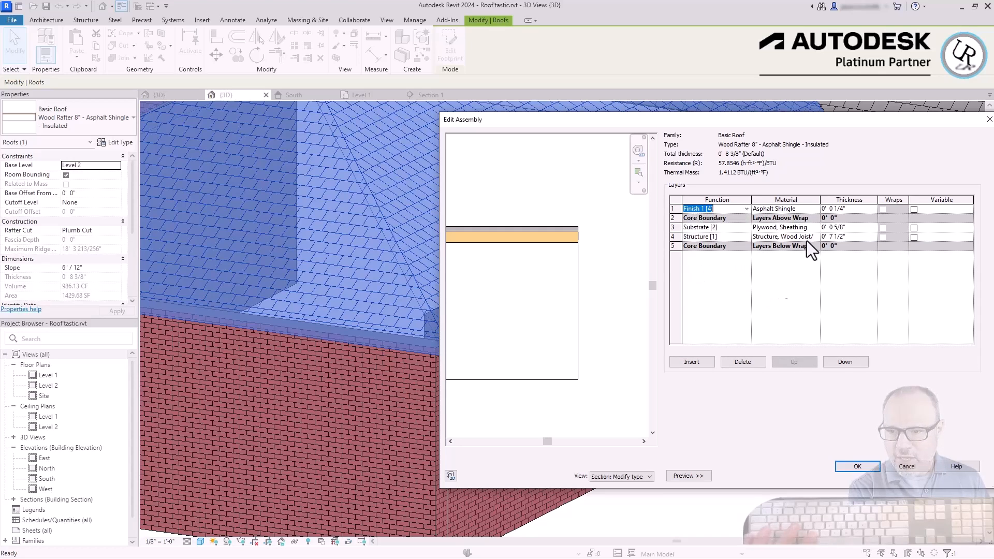
pyautogui.click(843, 209)
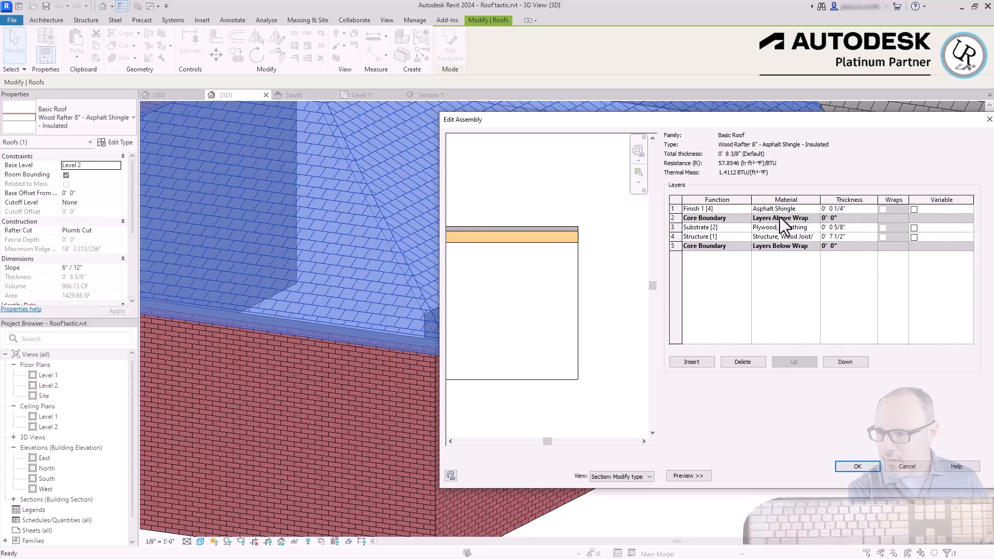
# Open the material choices for the asphalt shingle finish layer and search them for "conc".
pyautogui.click(765, 209)
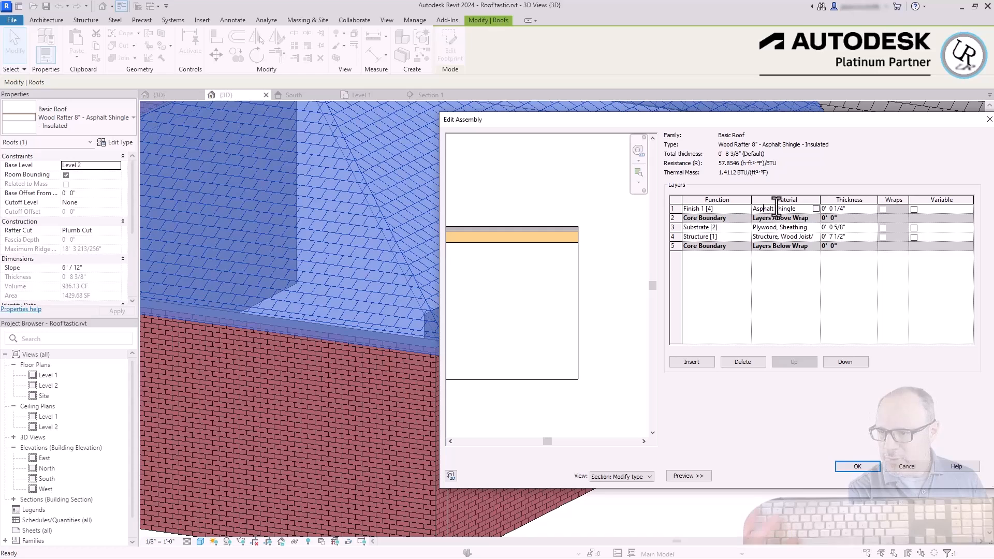
pyautogui.click(816, 209)
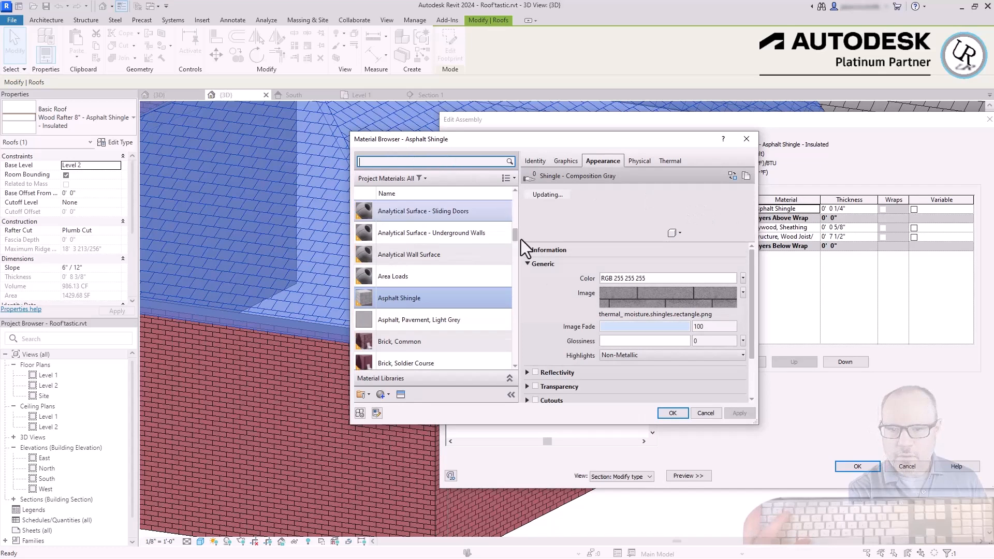
pyautogui.moveTo(515, 237); pyautogui.dragTo(503, 356)
pyautogui.click(452, 163)
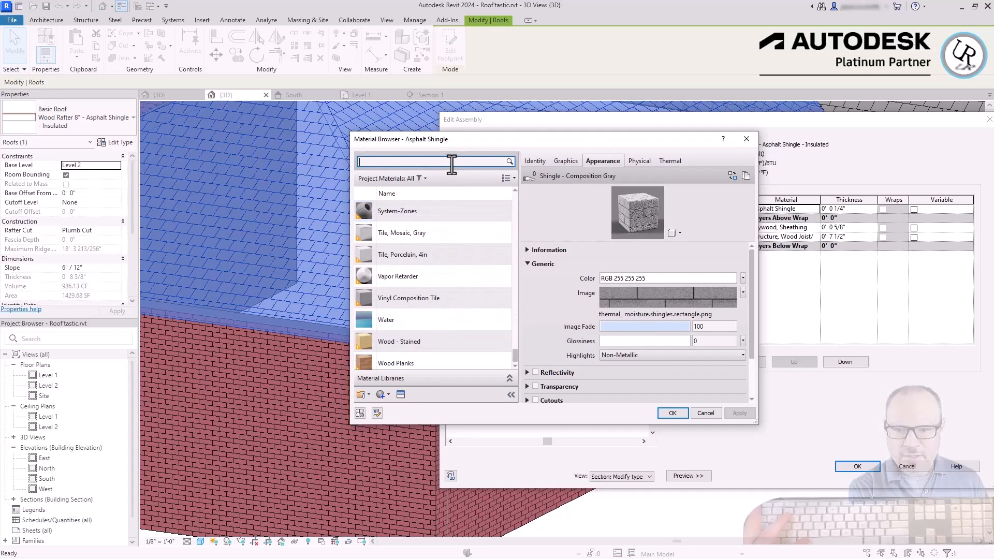
pyautogui.write('conc')
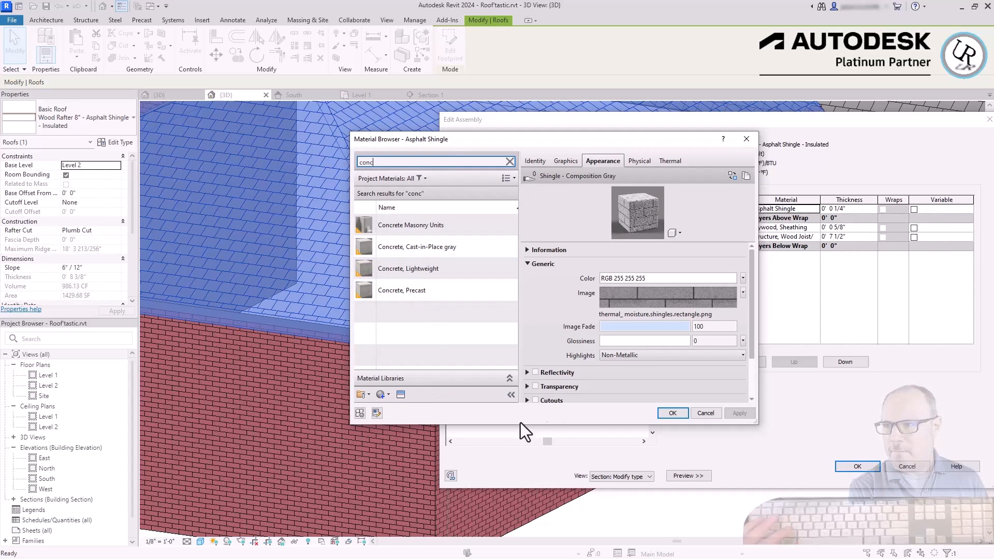
# Enlarge the material browser and show the material library's search results beneath the project materials.
pyautogui.moveTo(586, 424); pyautogui.dragTo(573, 532)
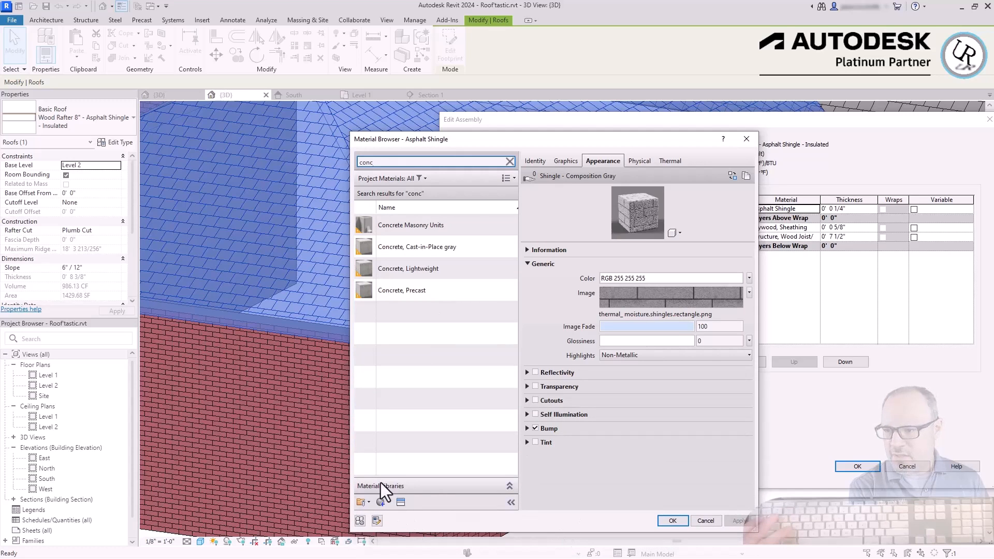
pyautogui.click(509, 486)
pyautogui.moveTo(496, 432); pyautogui.dragTo(475, 330)
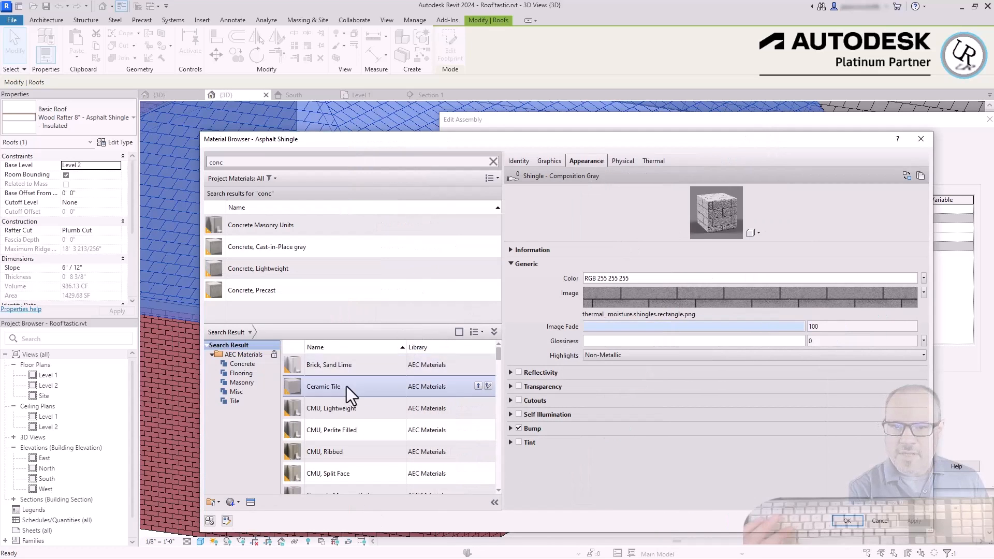
# Add Terrazzo from the AEC Materials library to the project, assign it to the finish layer and apply the roof type changes.
pyautogui.click(356, 371)
pyautogui.click(366, 408)
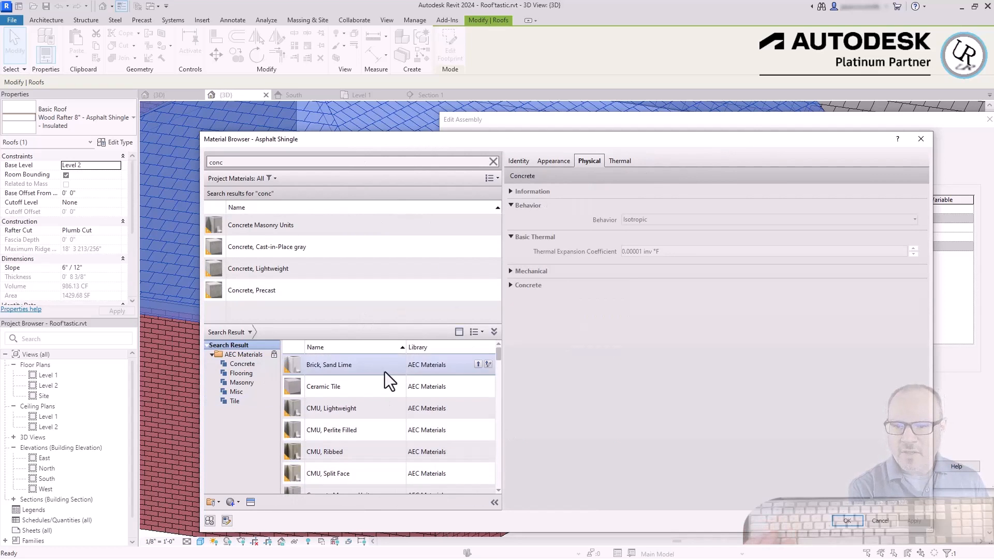
pyautogui.scroll(-1, 367, 469)
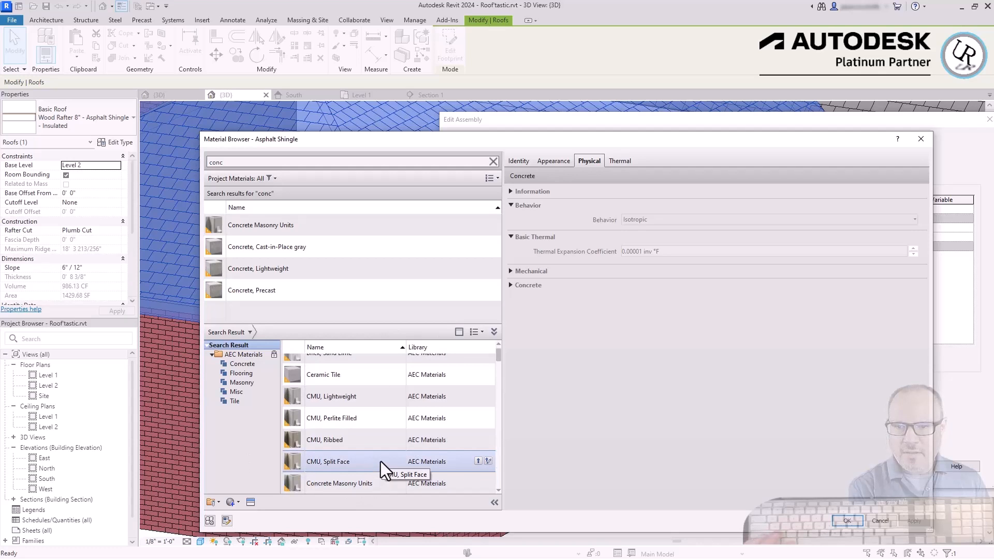
pyautogui.scroll(-5, 377, 410)
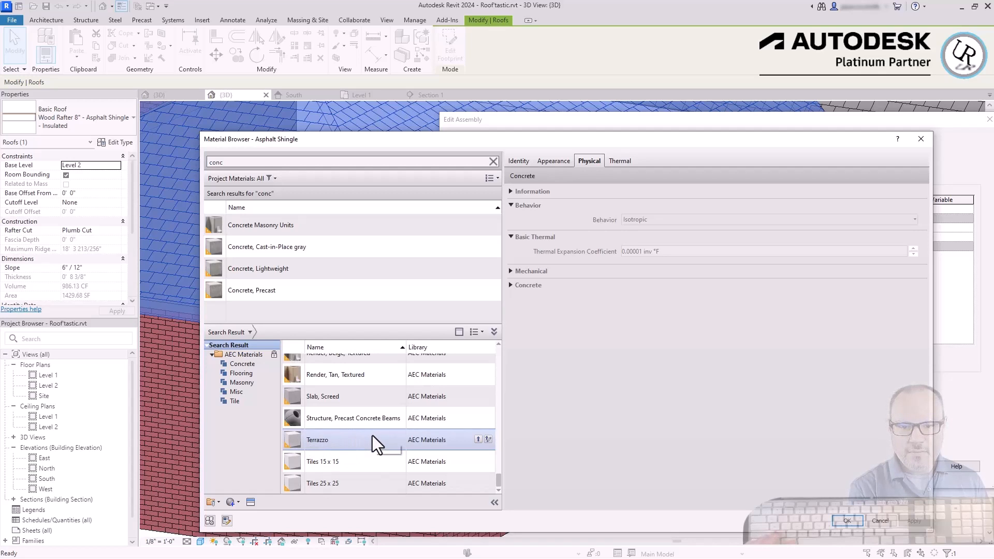
pyautogui.click(478, 439)
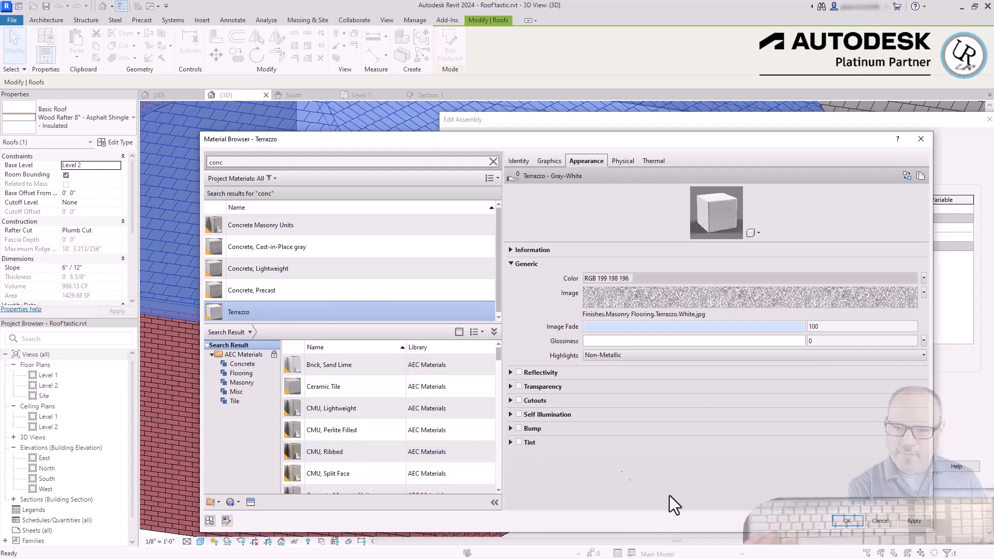
pyautogui.click(860, 520)
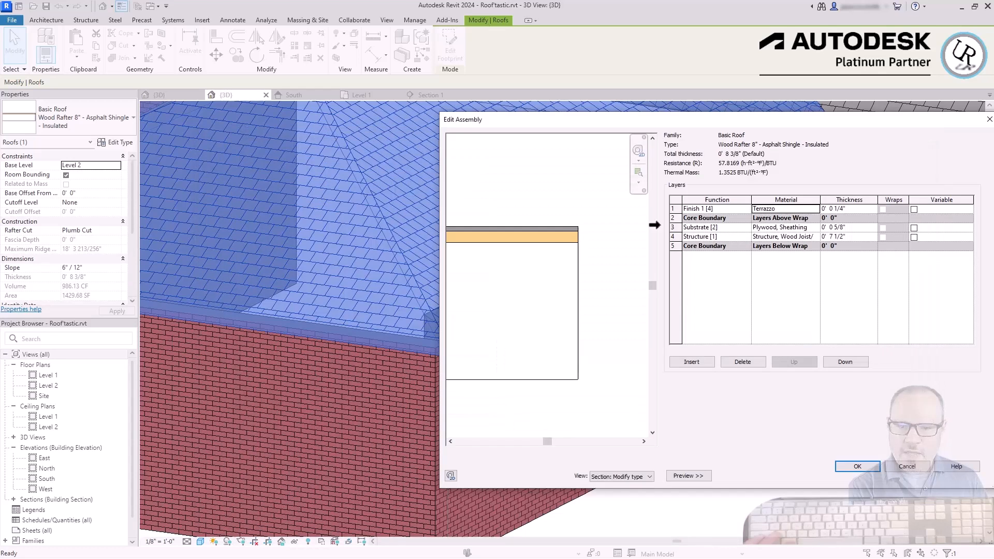
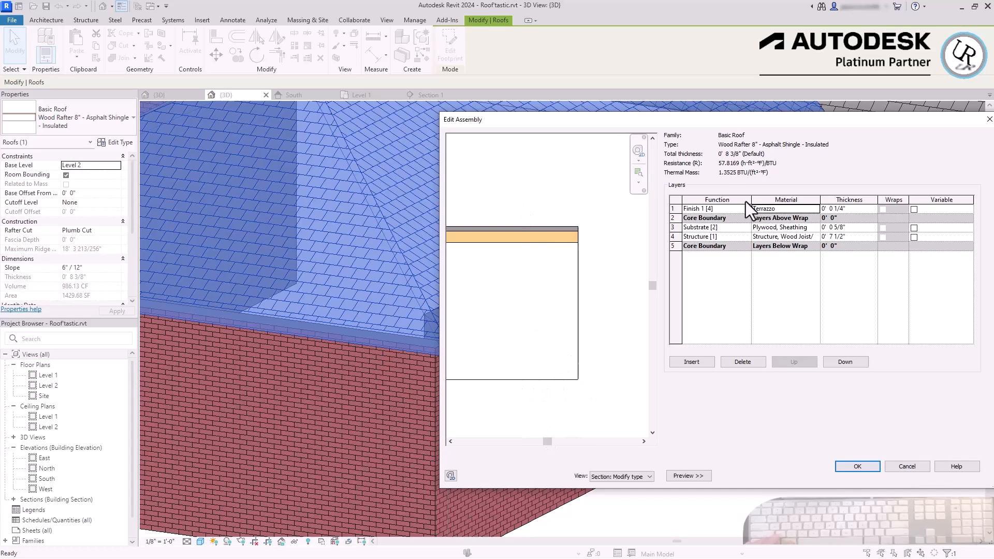
pyautogui.click(867, 467)
pyautogui.click(868, 476)
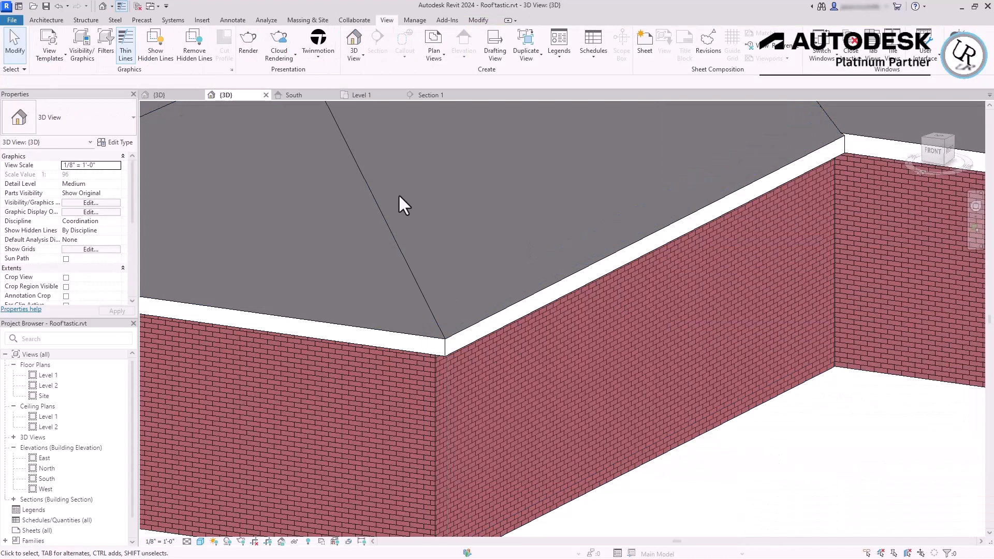
# Examine the roof layers at the gable peak in the South elevation.
pyautogui.click(312, 96)
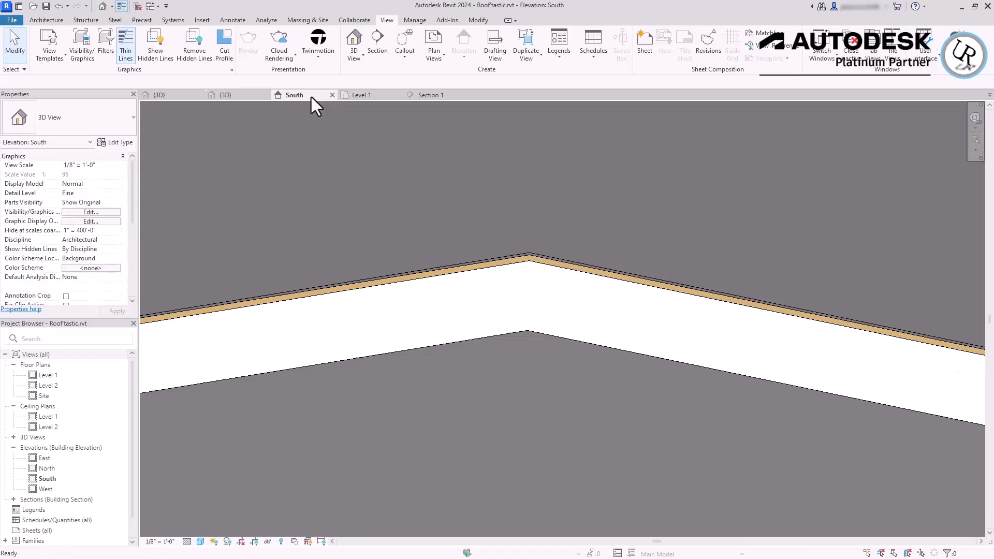
pyautogui.scroll(-6, 595, 223)
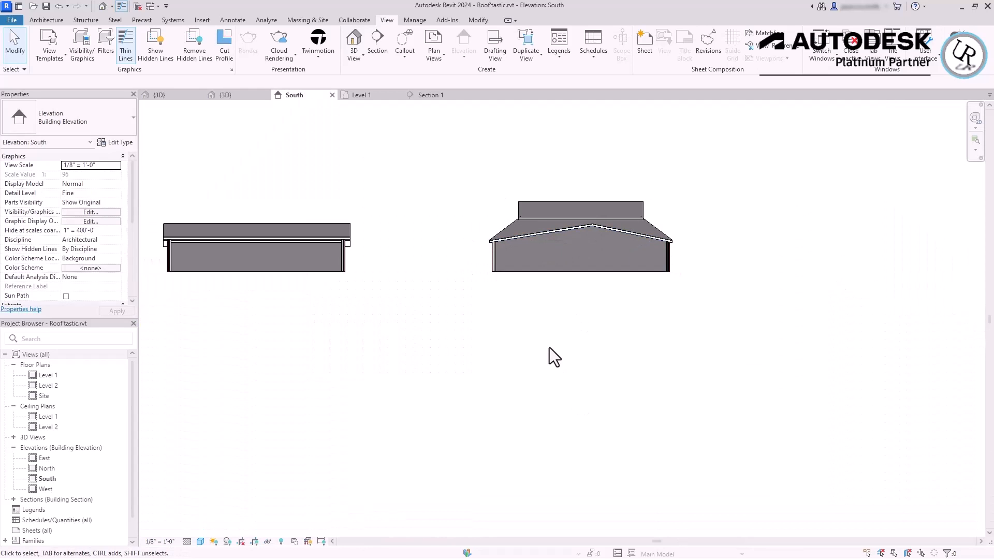
pyautogui.scroll(3, 583, 195)
pyautogui.scroll(5, 616, 309)
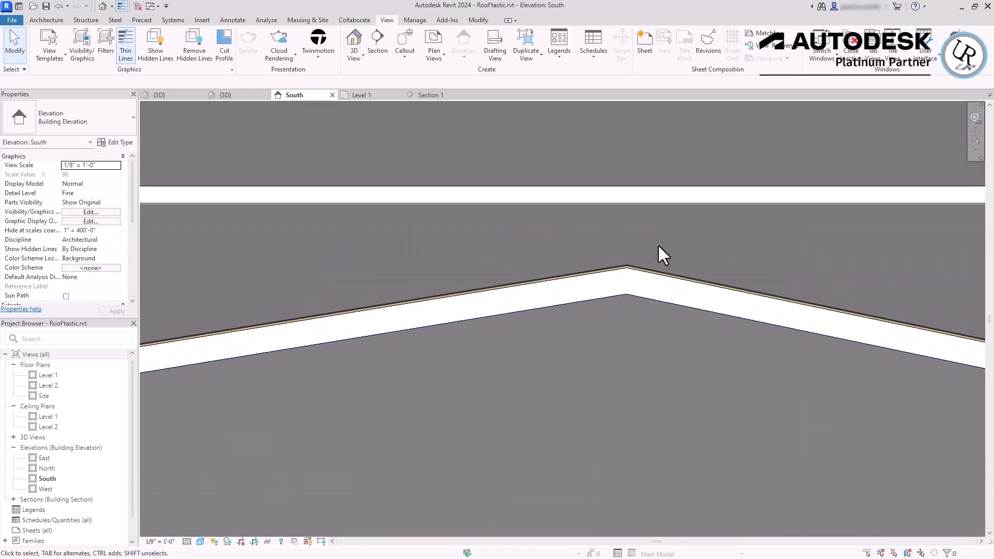
pyautogui.click(564, 350)
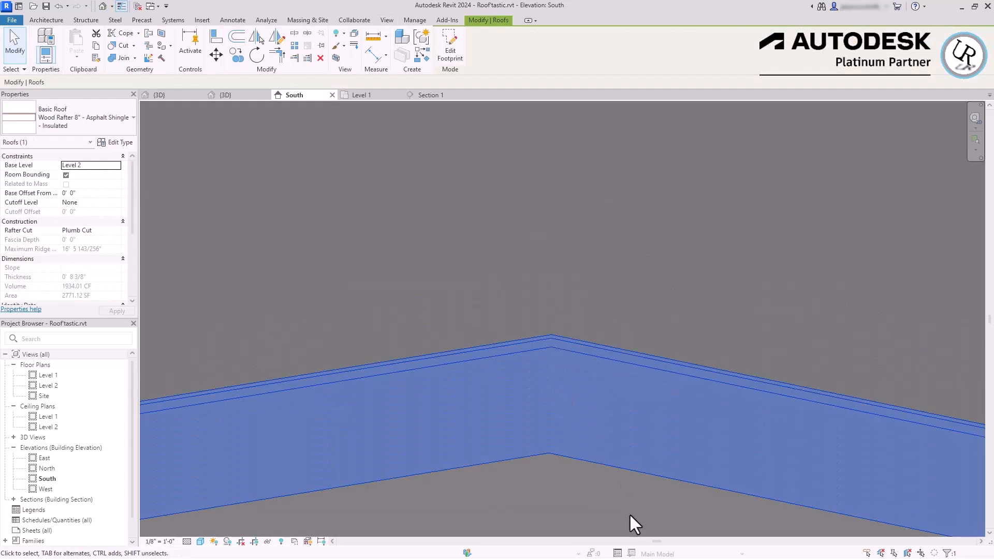
pyautogui.click(710, 172)
pyautogui.scroll(3, 529, 435)
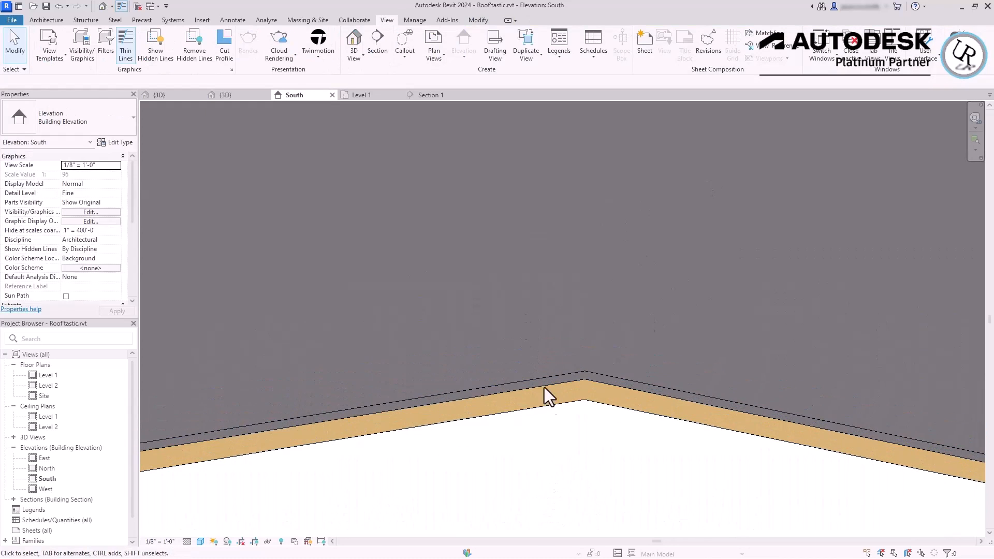
pyautogui.click(573, 377)
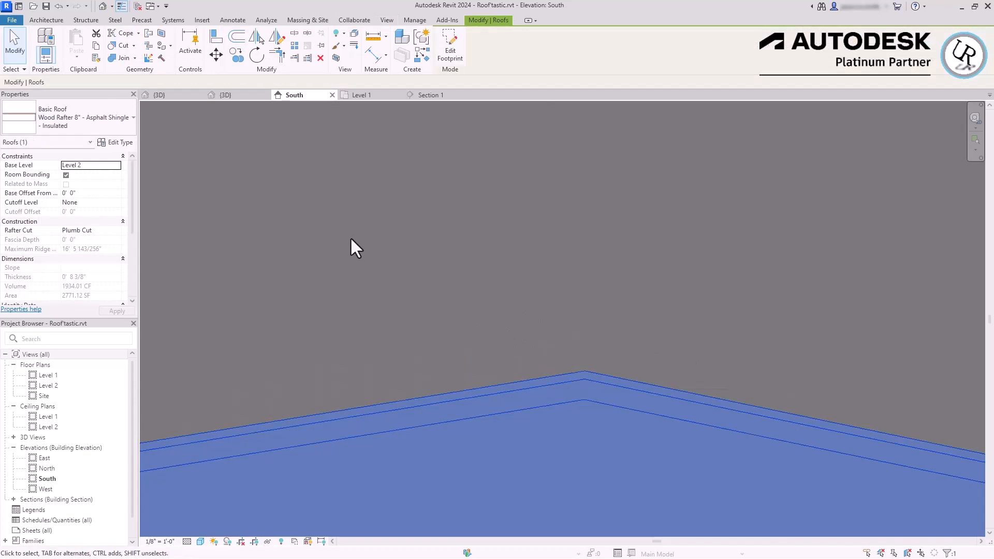
pyautogui.scroll(-4, 347, 239)
pyautogui.press('Escape')
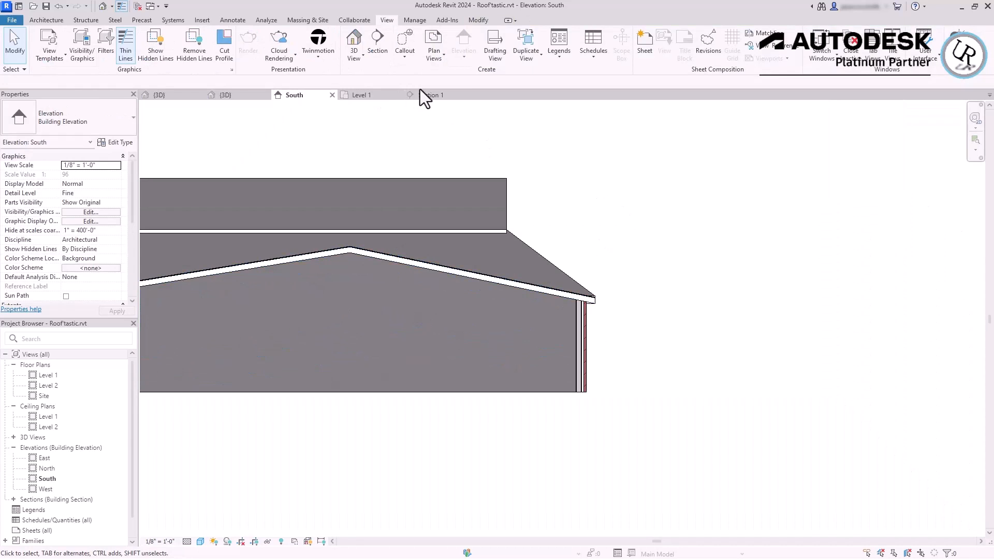
# Examine the roof layers at the upper slope break and at the eave in Section 1.
pyautogui.click(426, 94)
pyautogui.scroll(5, 387, 273)
pyautogui.scroll(5, 878, 309)
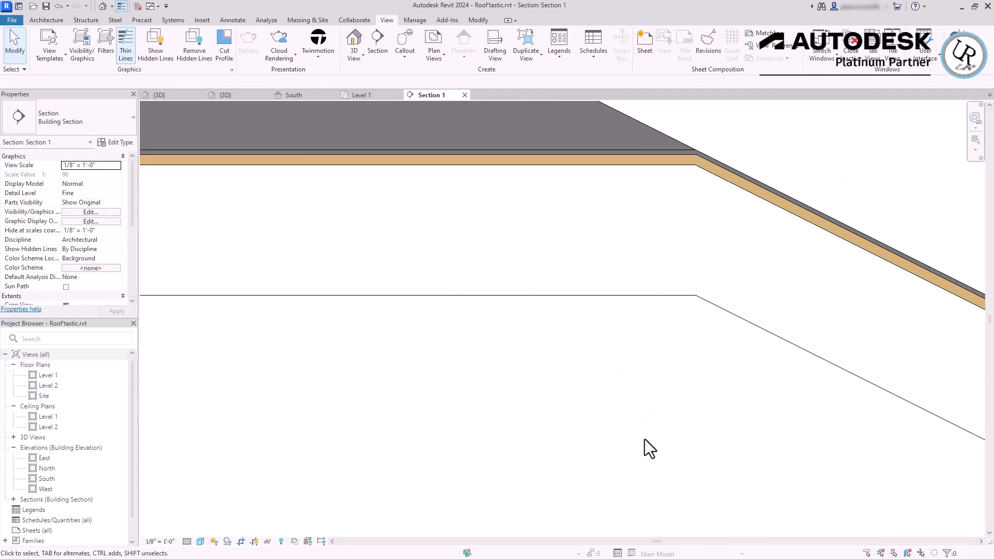
pyautogui.scroll(-3, 468, 311)
pyautogui.scroll(-3, 512, 235)
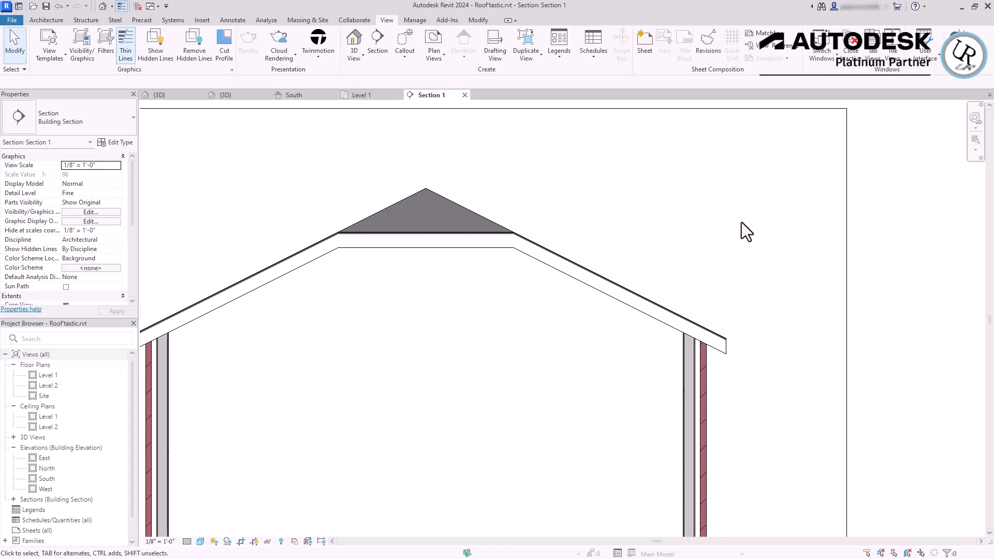
pyautogui.scroll(3, 674, 352)
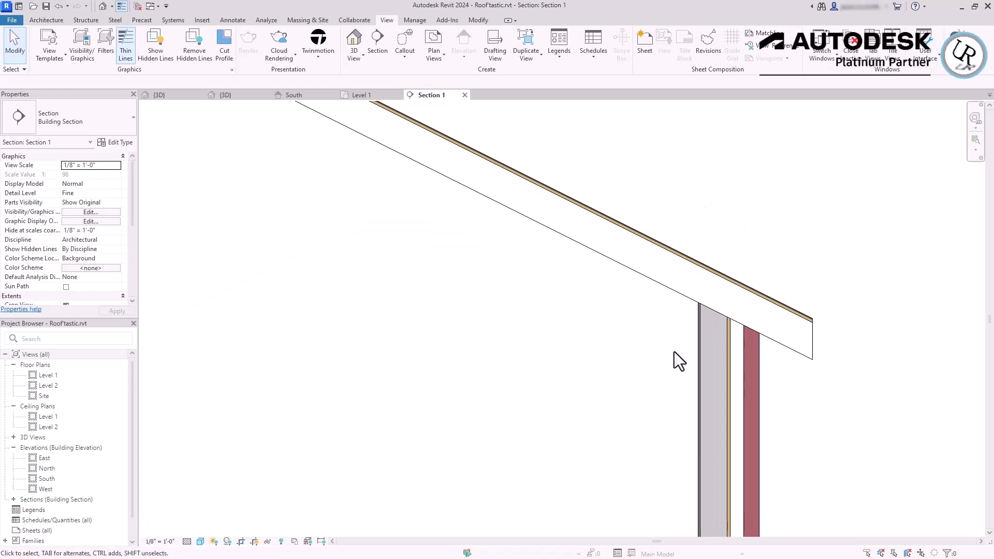
pyautogui.scroll(3, 689, 357)
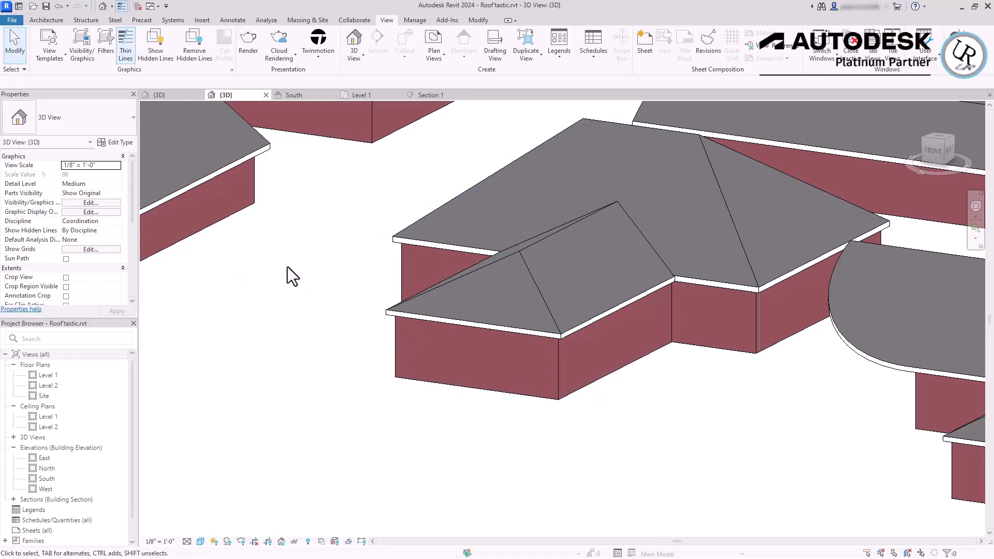
# Place Fascia-Flat 1x6 along the two upper roof edges that meet at the front hip corner in the 3D view.
pyautogui.click(39, 21)
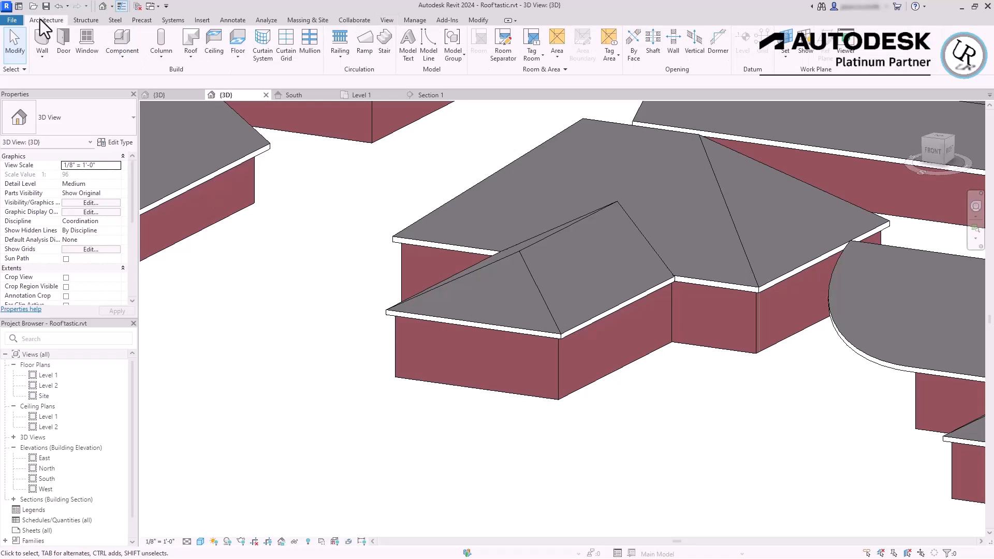
pyautogui.click(195, 54)
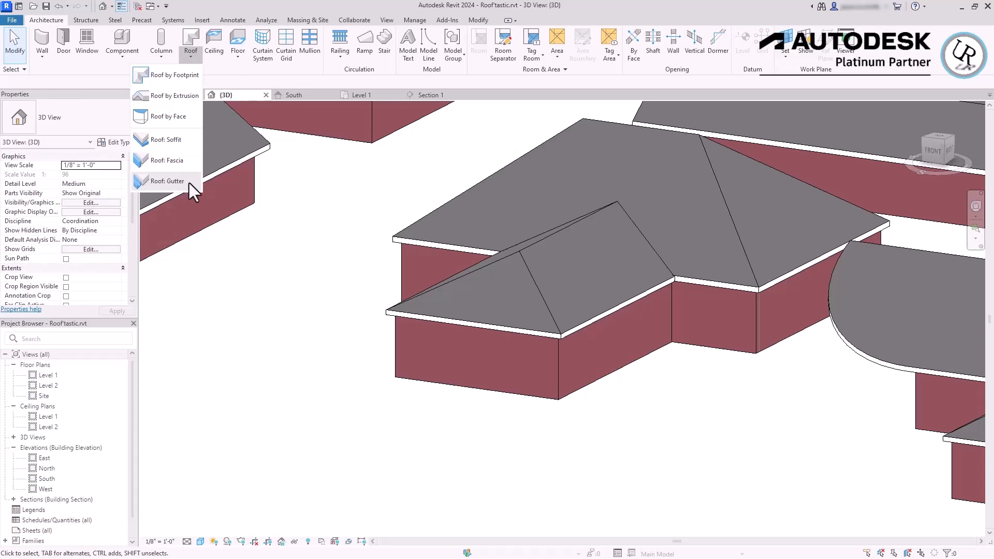
pyautogui.click(146, 160)
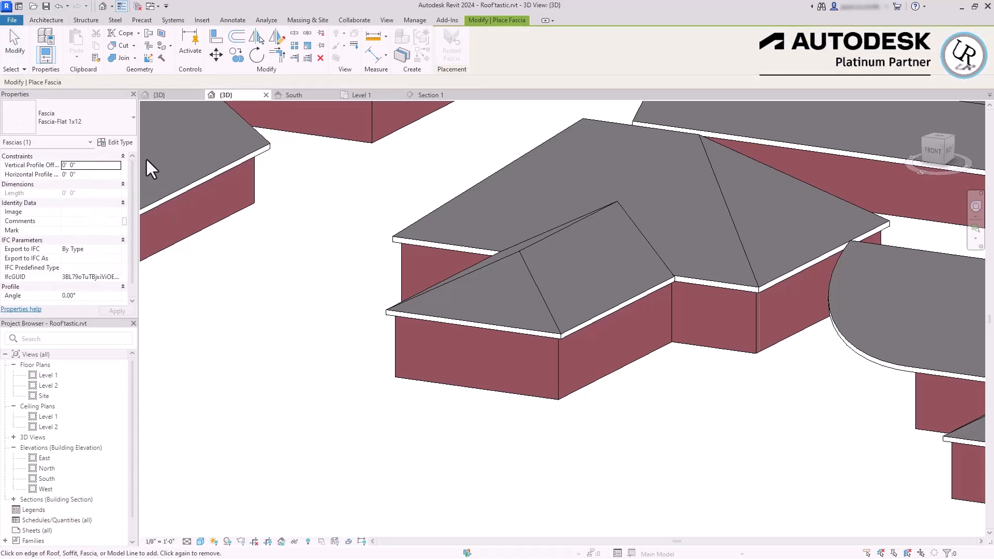
pyautogui.click(103, 117)
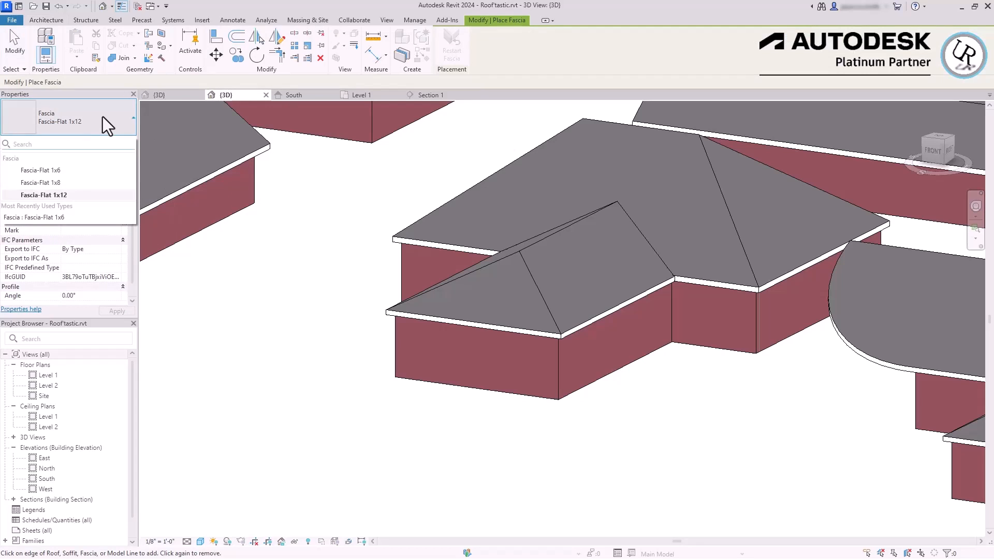
pyautogui.click(91, 167)
pyautogui.scroll(5, 462, 378)
pyautogui.scroll(3, 462, 378)
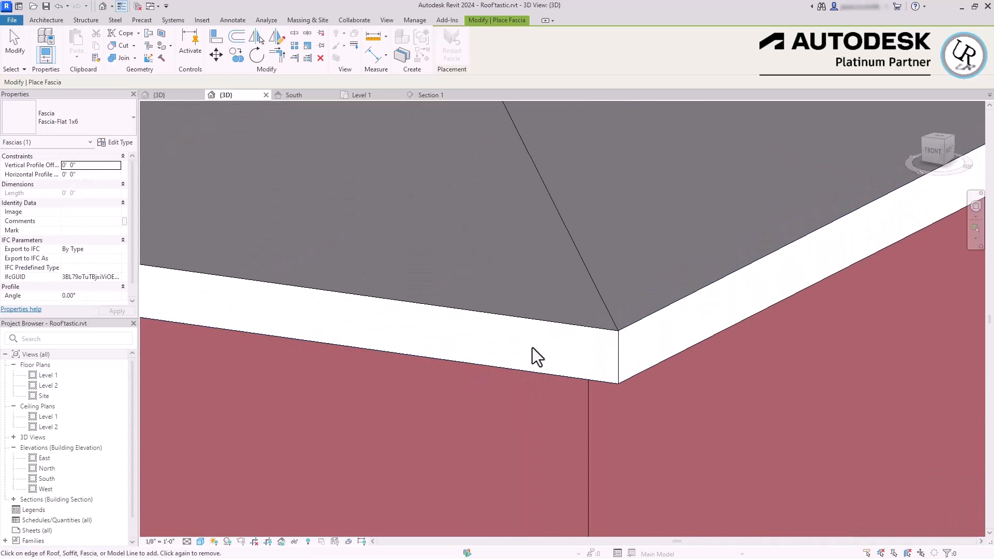
pyautogui.click(570, 327)
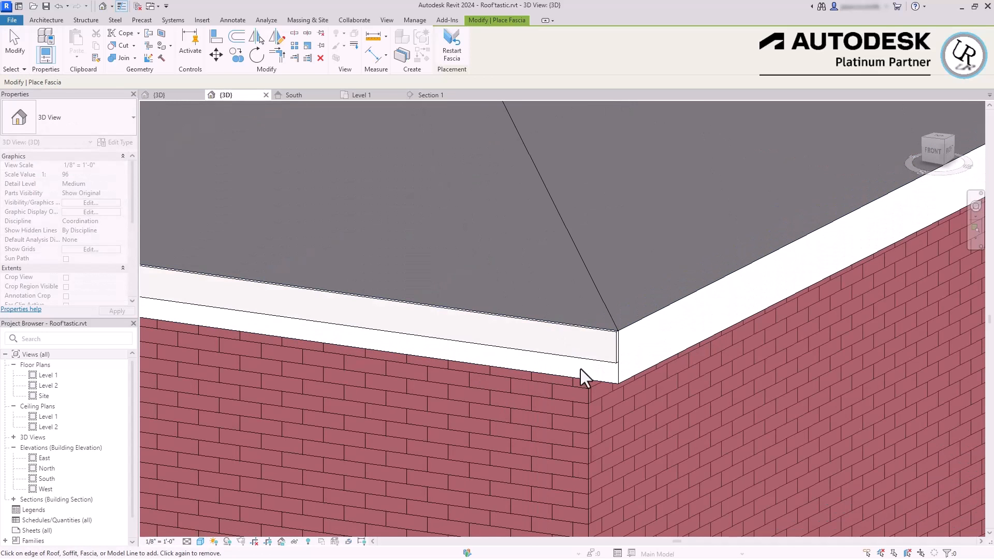
pyautogui.click(654, 318)
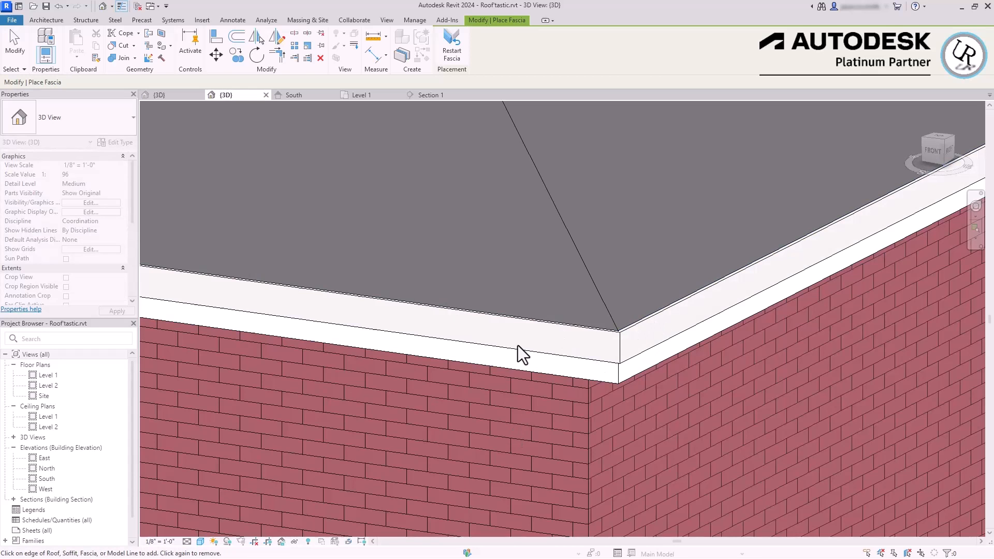
# Continue the Fascia-Flat 1x6 from the inner corner along the adjoining upper edges of the larger hip roof and finish placement.
pyautogui.scroll(-2, 496, 366)
pyautogui.scroll(-5, 532, 339)
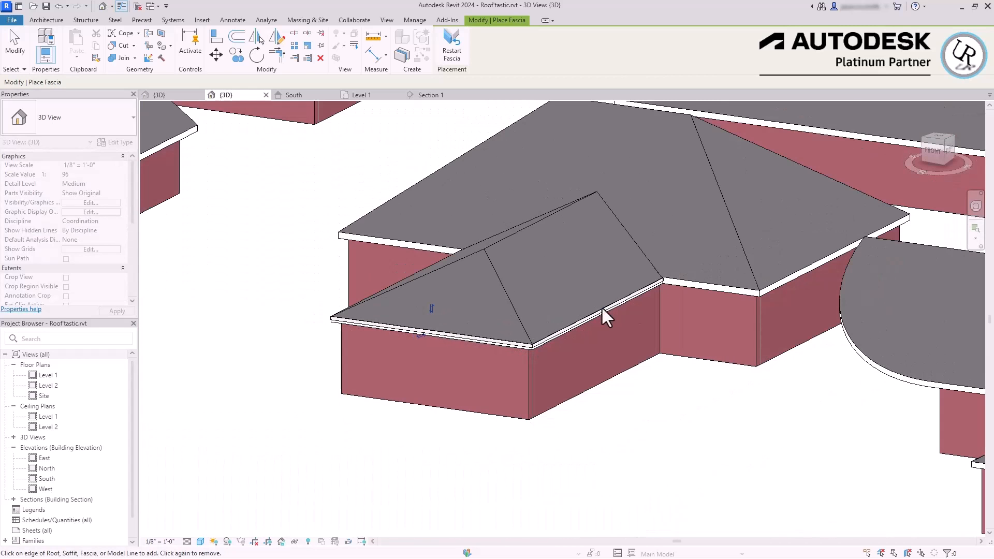
pyautogui.scroll(5, 695, 300)
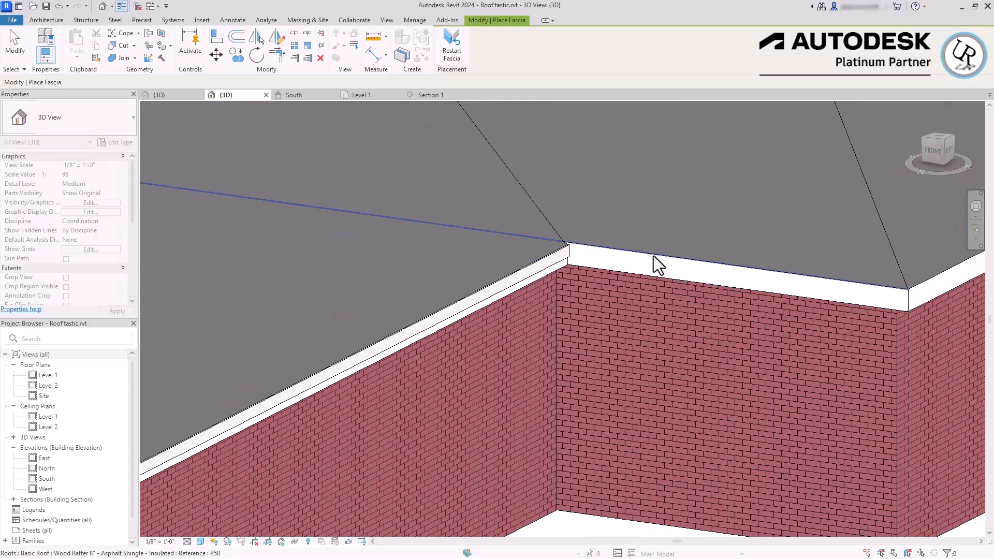
pyautogui.click(653, 255)
pyautogui.scroll(-3, 473, 257)
pyautogui.scroll(3, 638, 271)
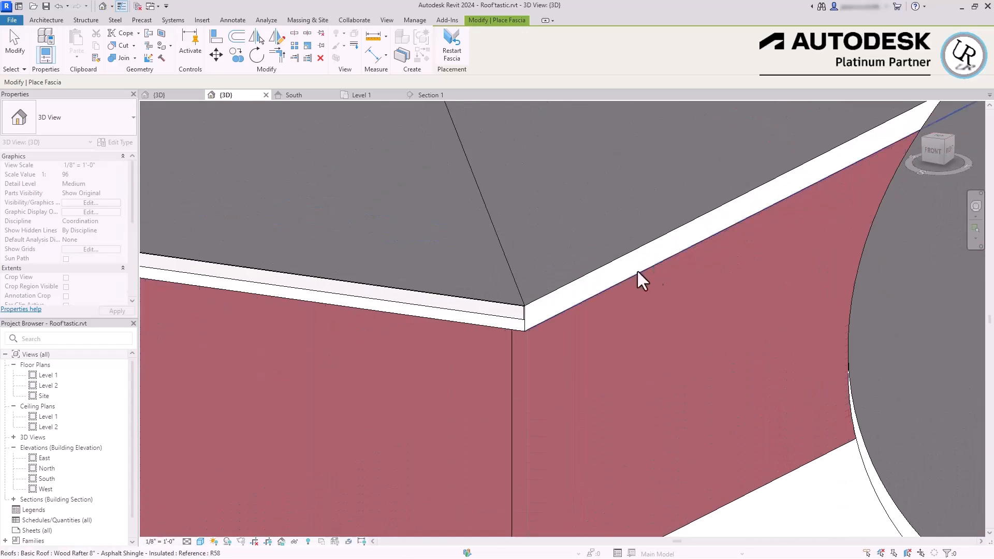
pyautogui.scroll(-5, 639, 277)
pyautogui.scroll(-3, 459, 243)
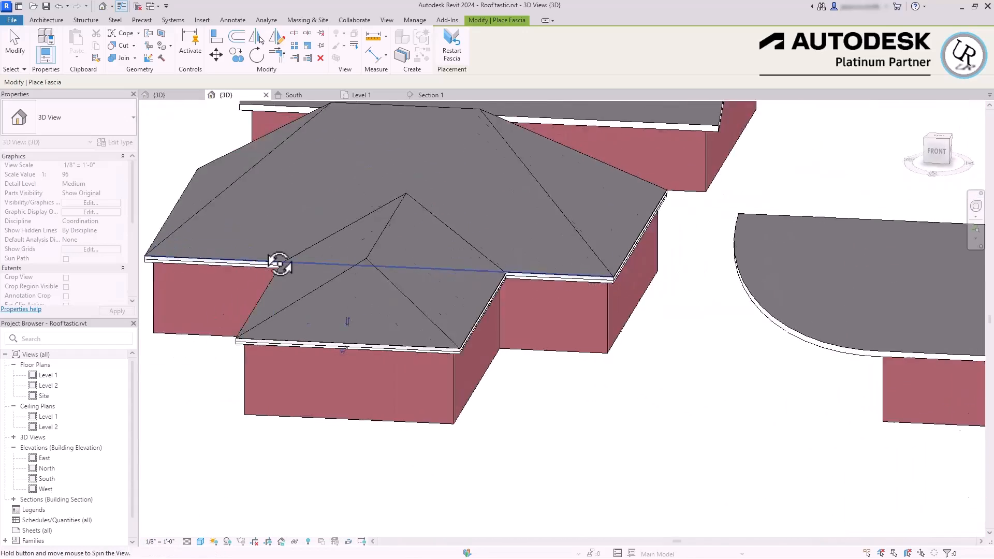
pyautogui.keyDown('shift'); pyautogui.moveTo(278, 262); pyautogui.dragTo(479, 310, button='middle'); pyautogui.keyUp('shift')
pyautogui.scroll(5, 384, 372)
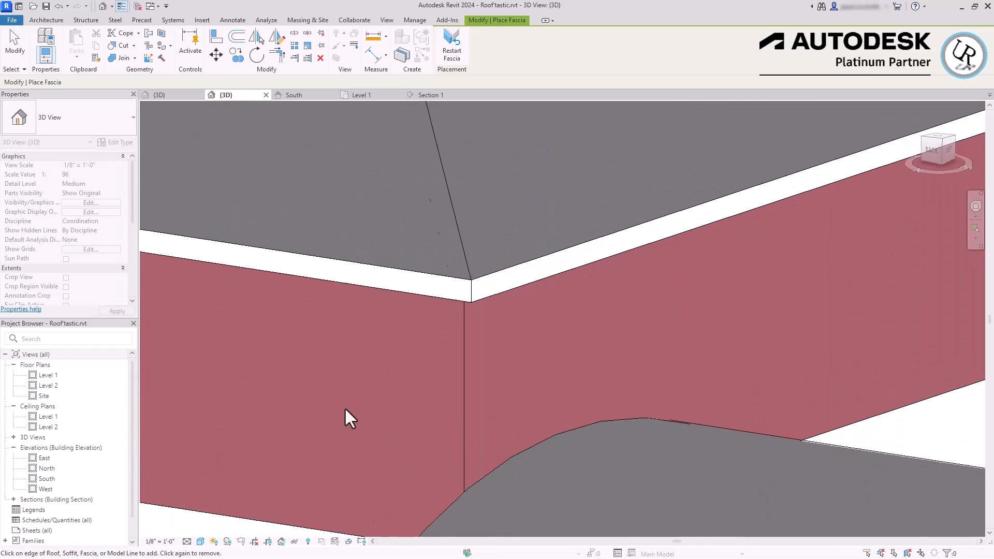
pyautogui.press('Escape')
pyautogui.press('Escape')
# Change the type of the fascia placed along the hip roof edges to Fascia-Flat 1x8.
pyautogui.keyDown('shift'); pyautogui.moveTo(415, 293); pyautogui.dragTo(460, 358, button='middle'); pyautogui.keyUp('shift')
pyautogui.click(471, 372)
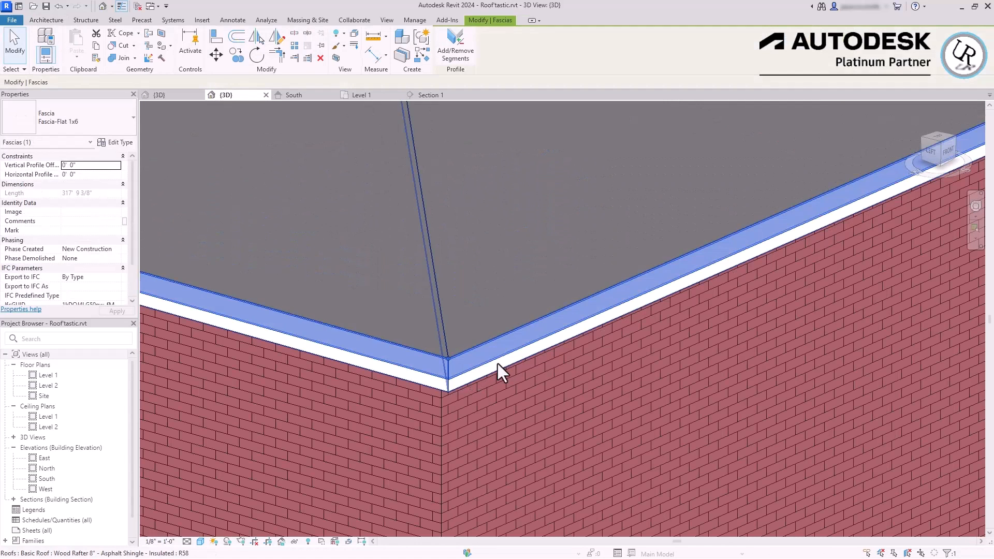
pyautogui.click(111, 114)
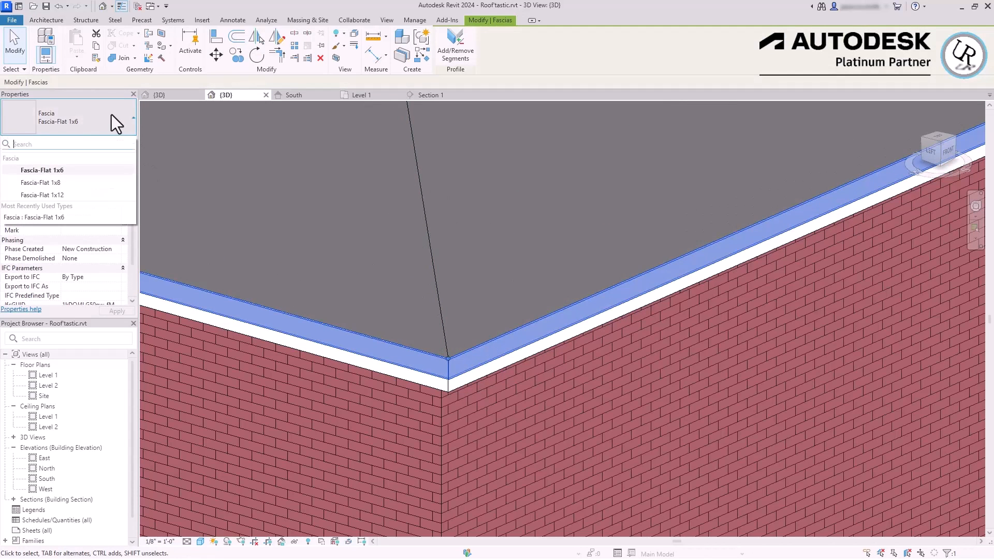
pyautogui.click(58, 181)
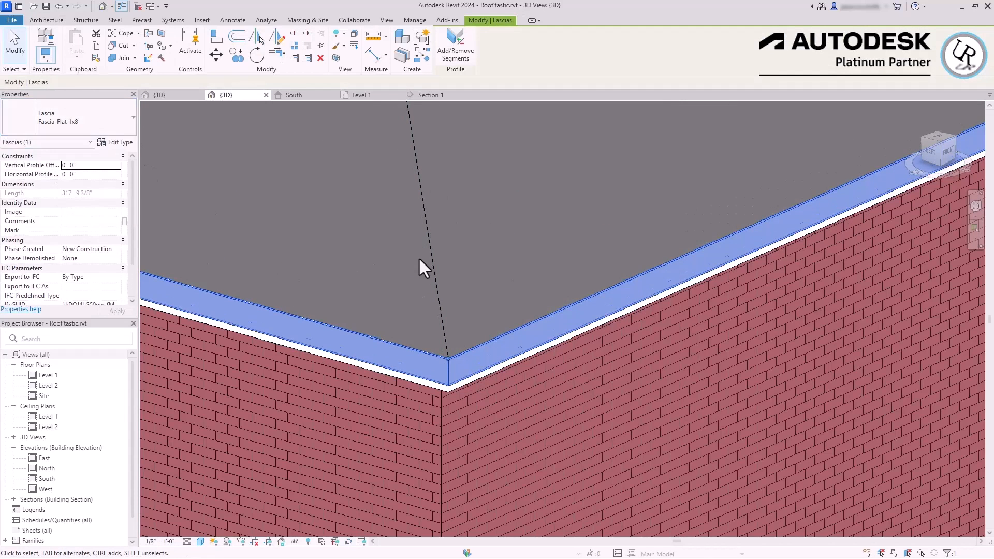
# Try a deeper flat fascia type on the selected roof fascia, and undo the type change.
pyautogui.click(109, 122)
pyautogui.click(57, 197)
pyautogui.press('Escape')
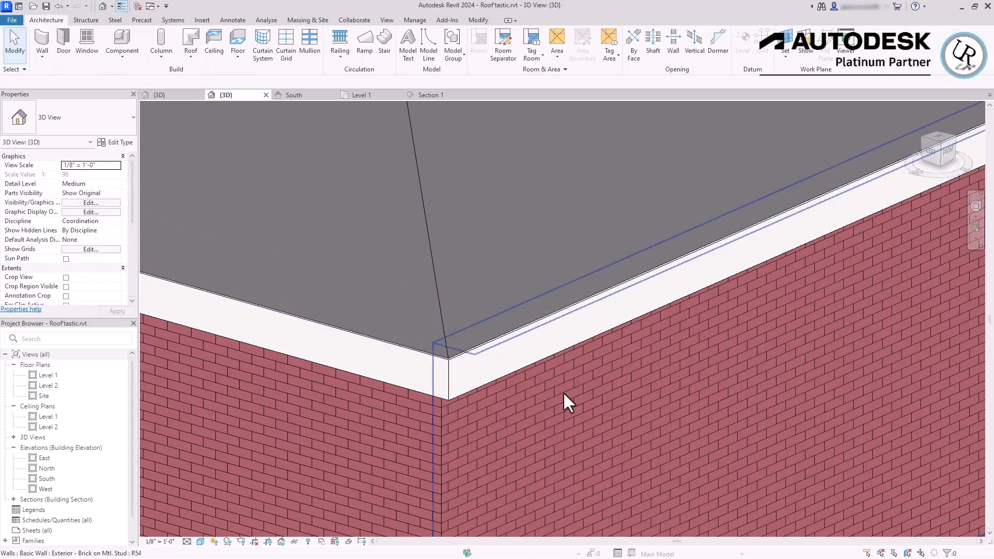
pyautogui.click(61, 120)
pyautogui.hotkey('ctrl', 'z')
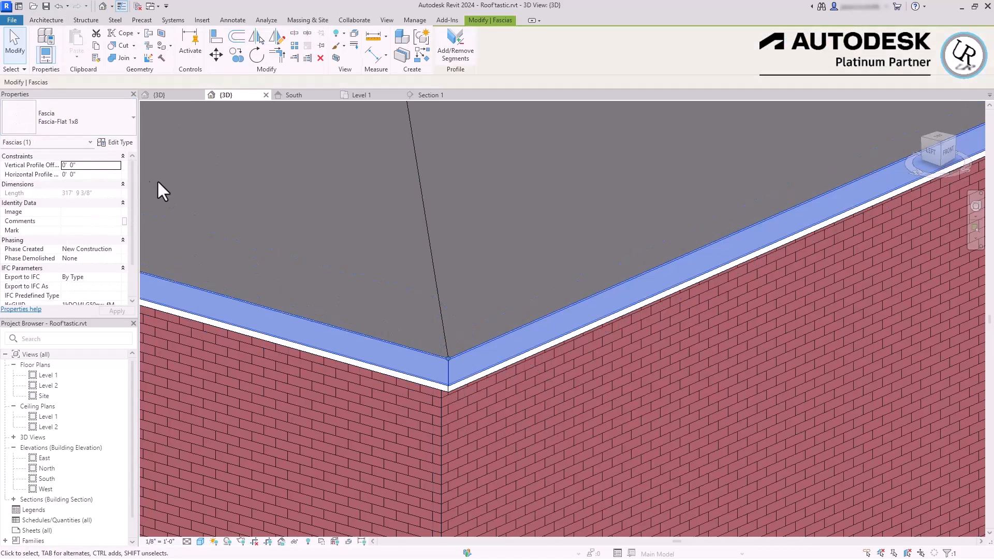
# Browse the materials available for the Fascia-Flat 1x8 type, previewing Carpet (1) and Concrete Masonry Units, and cancel the material selection.
pyautogui.click(112, 144)
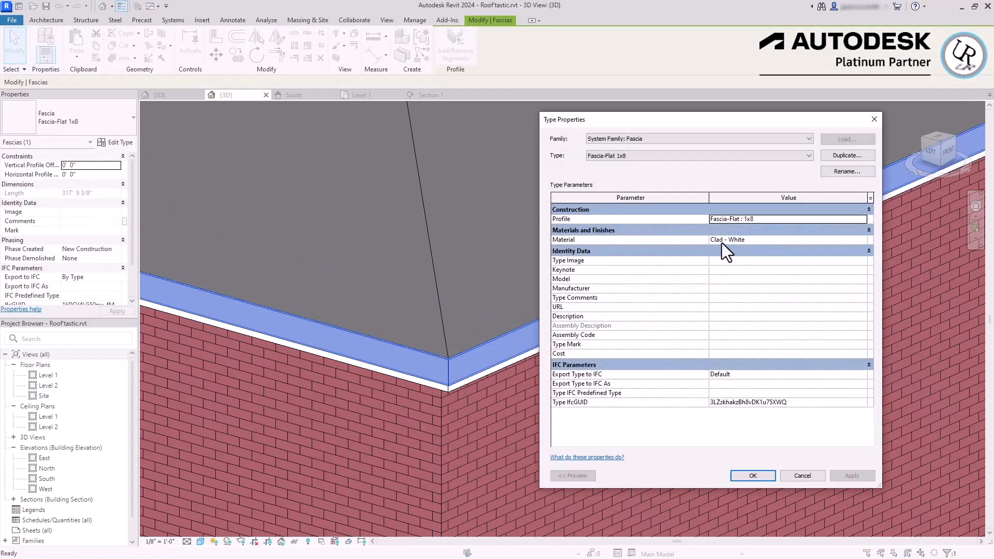
pyautogui.click(723, 240)
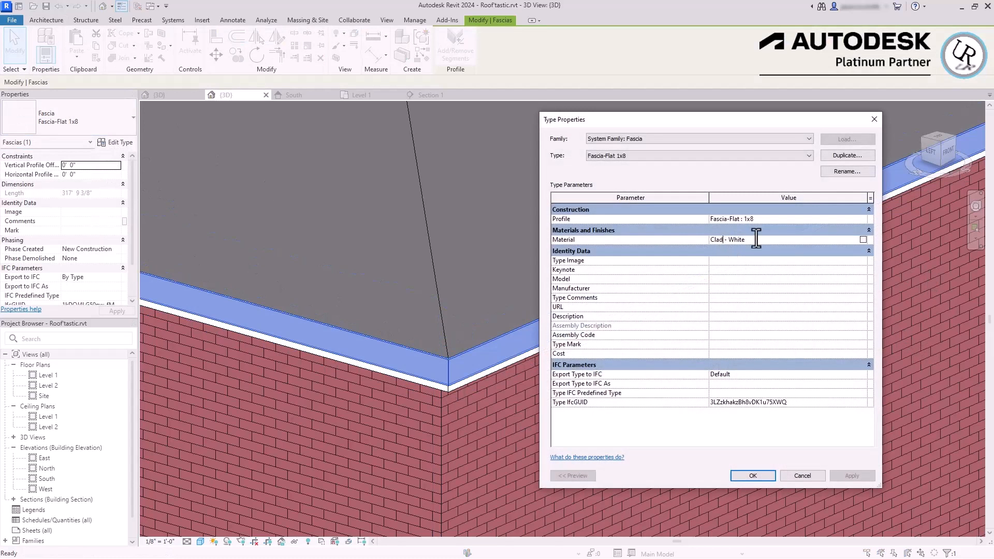
pyautogui.click(863, 239)
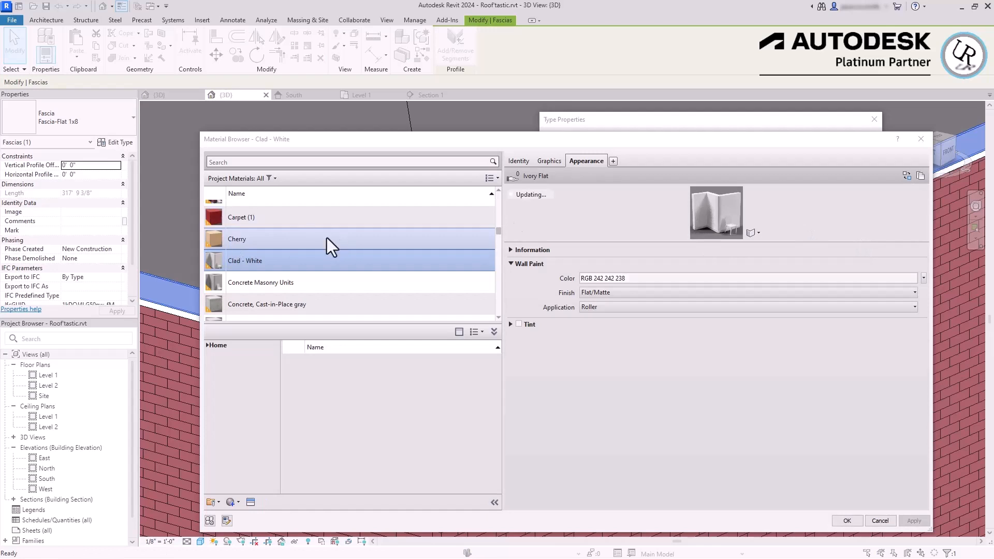
pyautogui.click(280, 221)
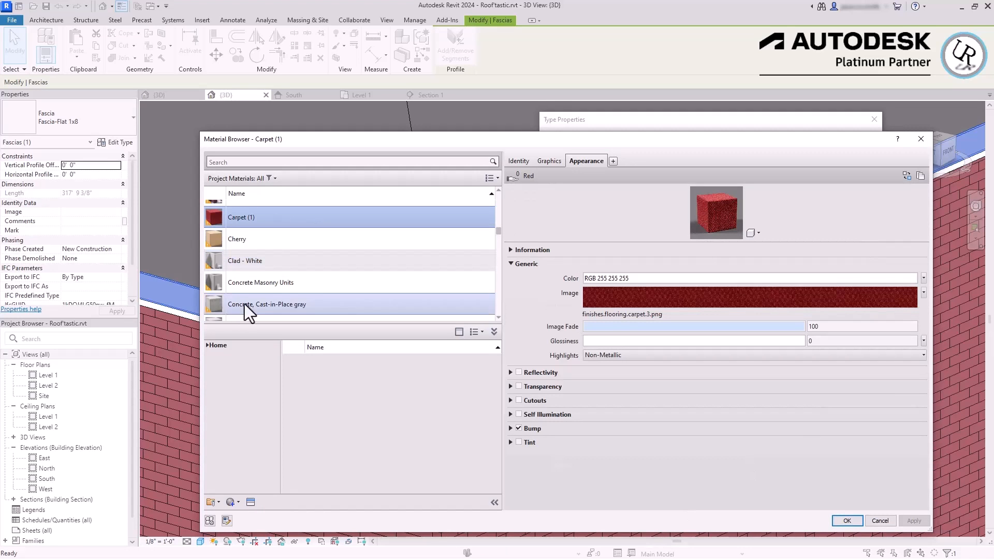
pyautogui.click(265, 284)
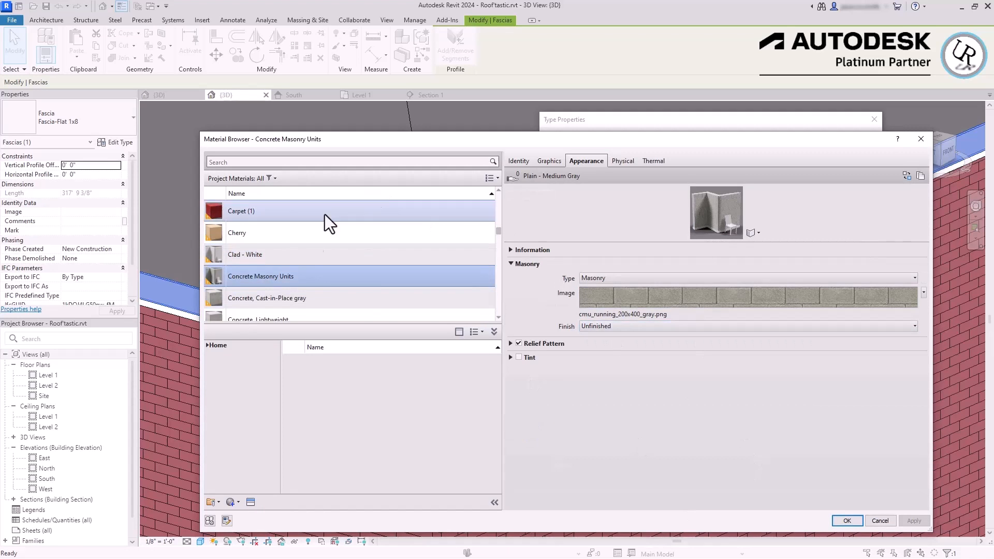
pyautogui.scroll(-5, 352, 243)
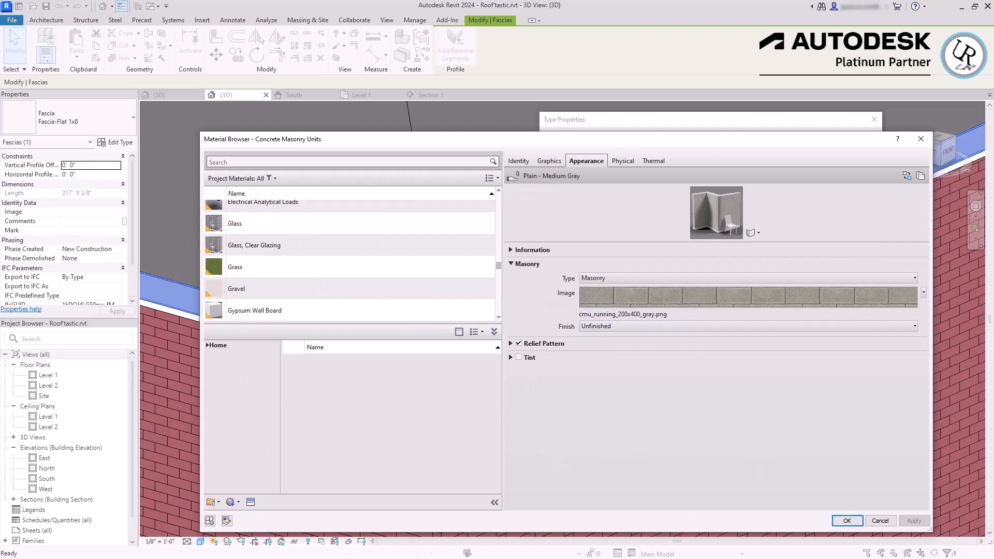
pyautogui.press('Escape')
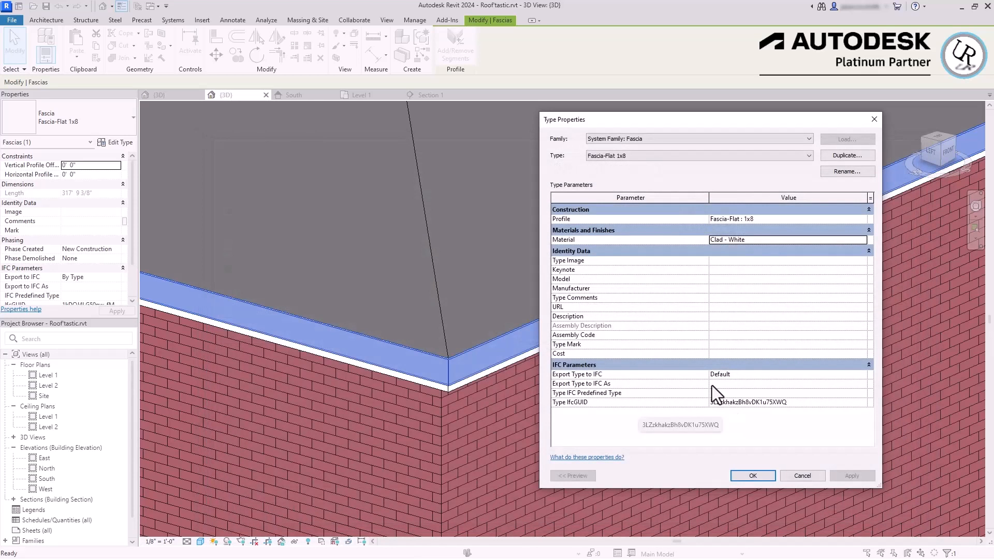
# Try the Fascia-Flat : 1x6 profile for the fascia type, look through the other profiles, and discard the change.
pyautogui.click(759, 219)
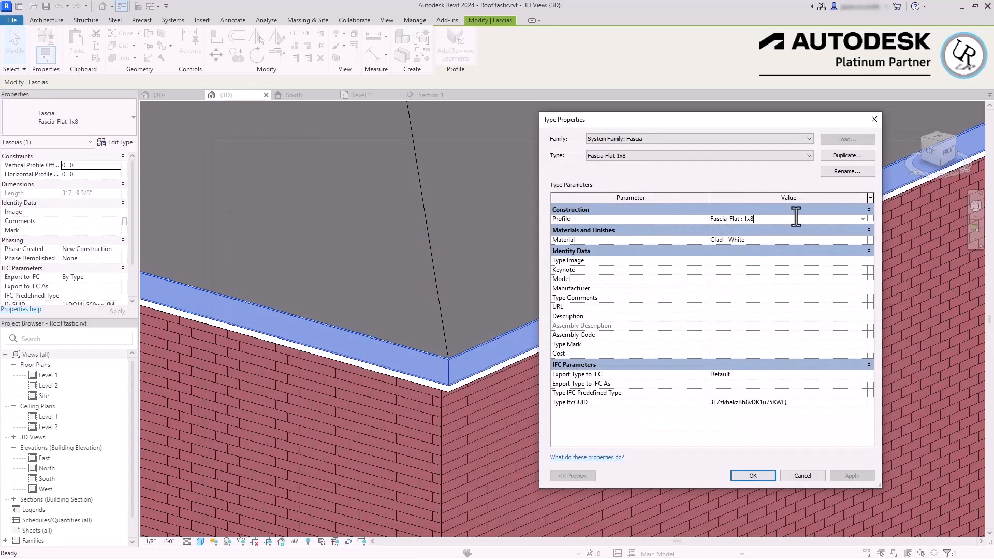
pyautogui.click(864, 218)
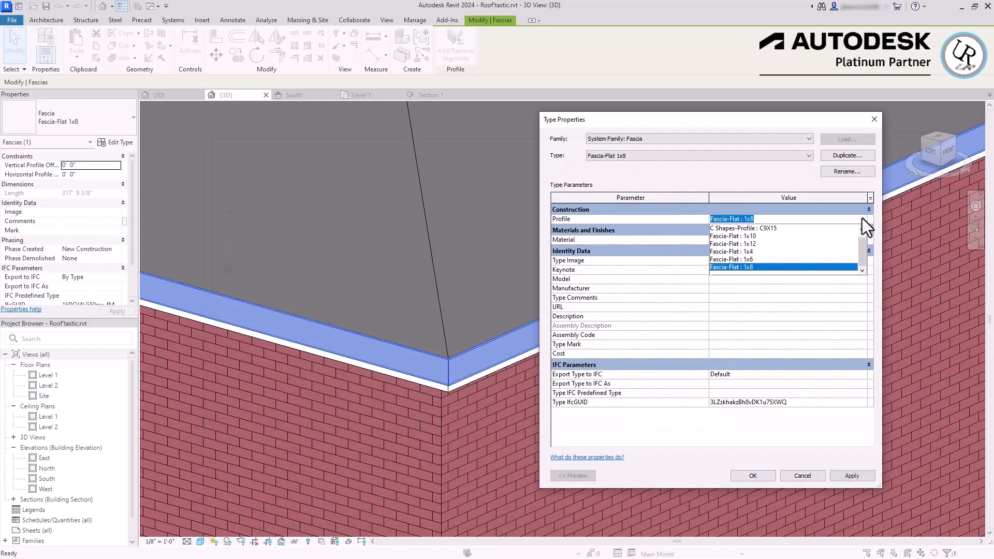
pyautogui.click(856, 257)
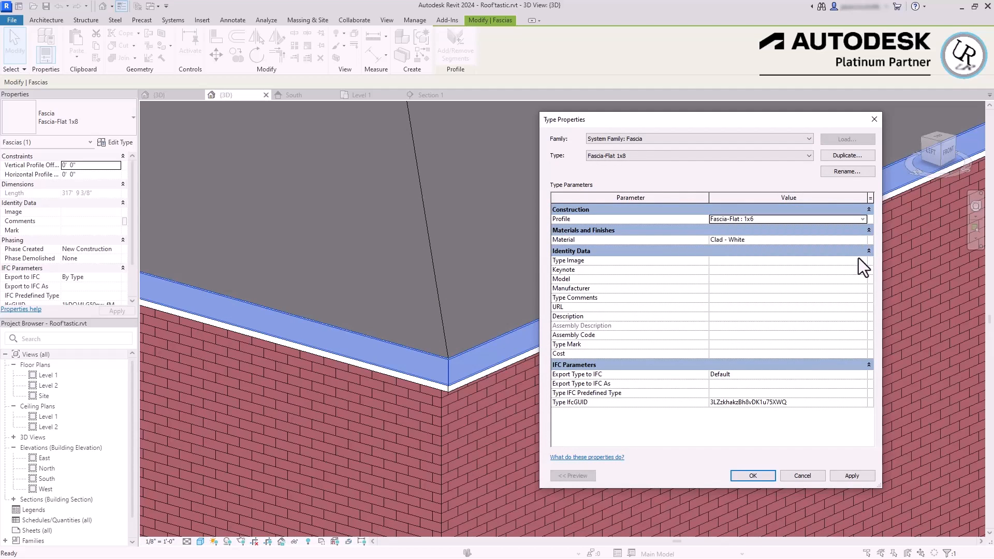
pyautogui.click(862, 219)
pyautogui.moveTo(863, 258); pyautogui.dragTo(862, 263)
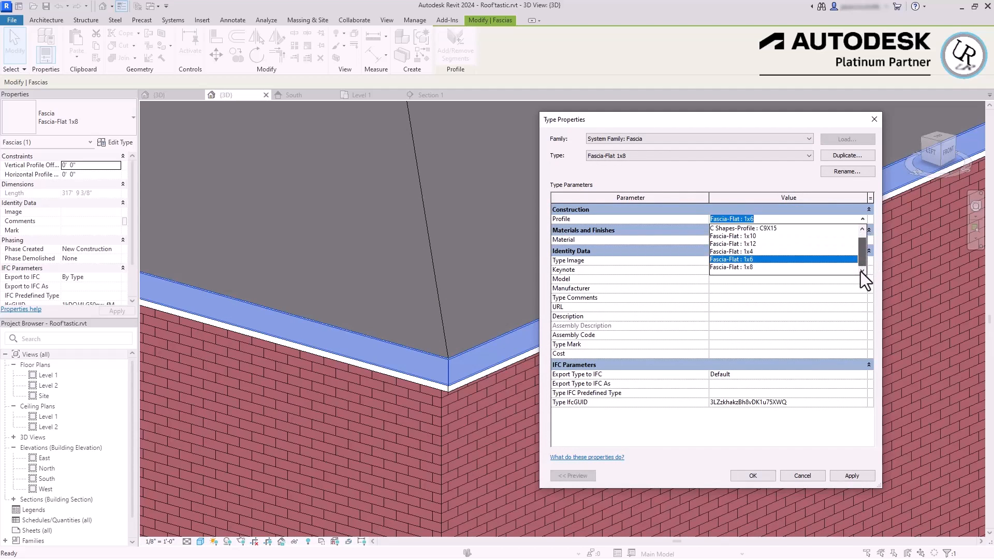
# Start a roof gutter with the Gutter - Bevel 5" x 5" type and review the profile choices in its type properties.
pyautogui.click(189, 56)
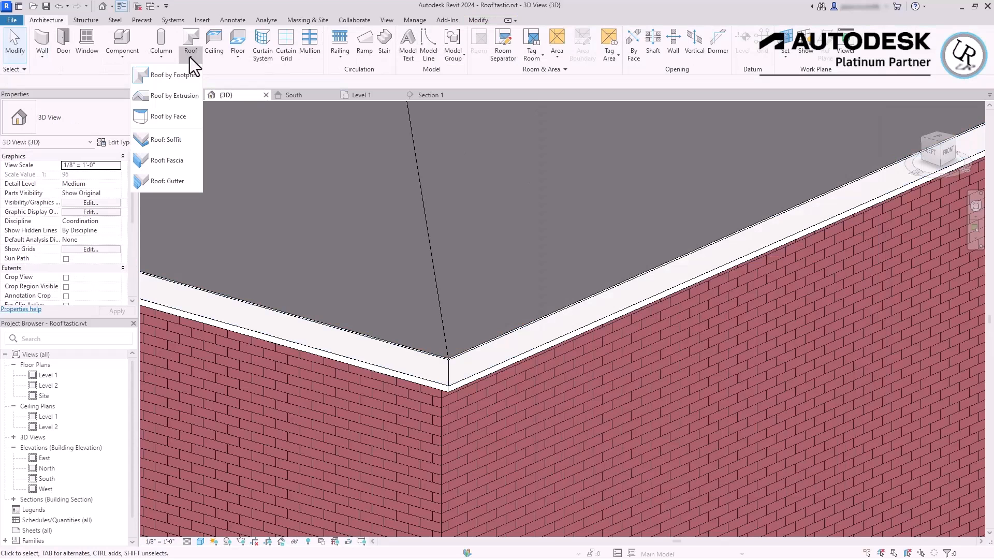
pyautogui.click(170, 182)
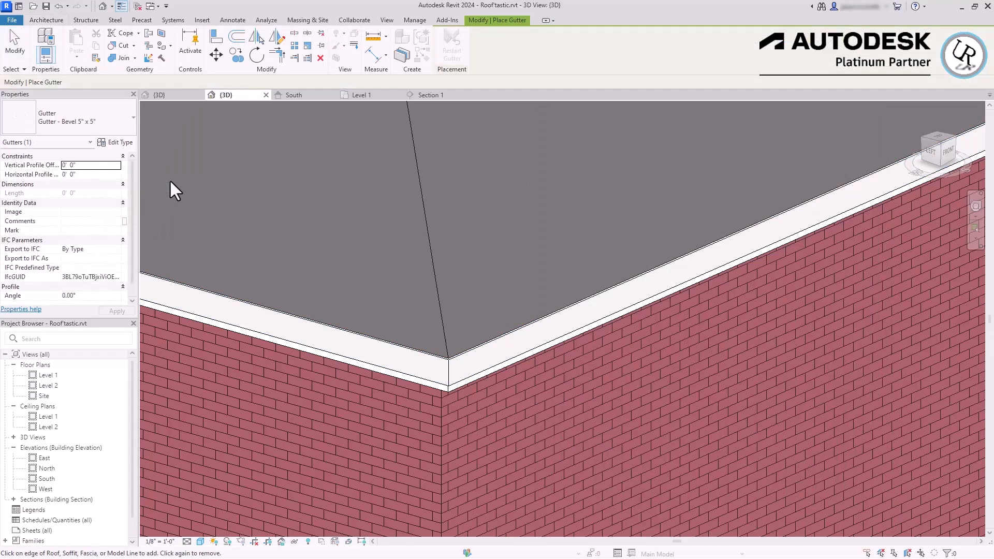
pyautogui.click(65, 118)
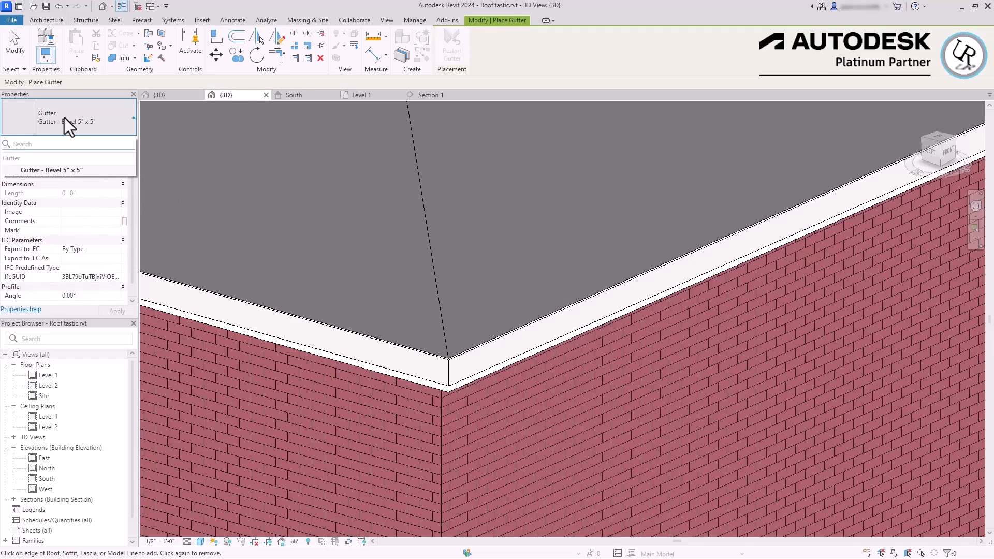
pyautogui.click(64, 117)
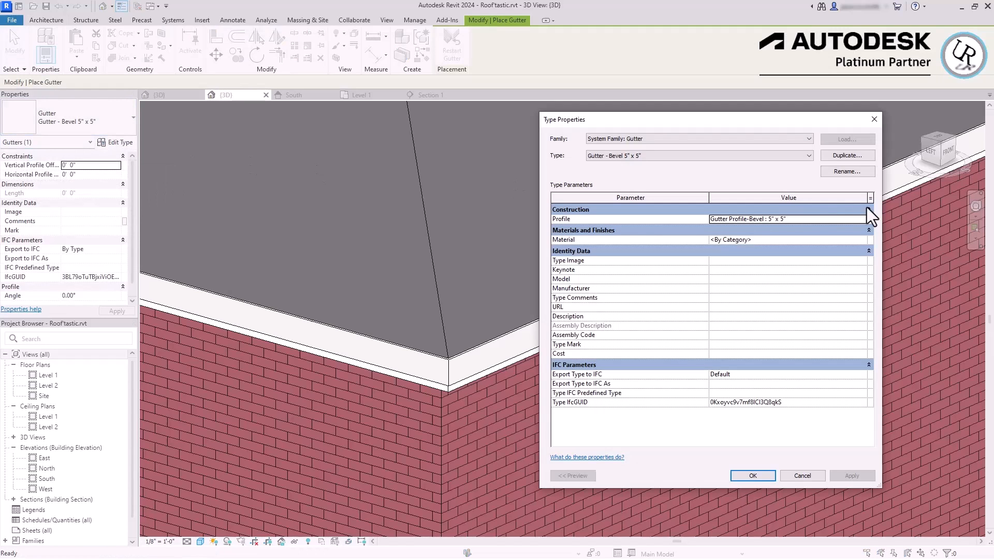
pyautogui.click(831, 219)
pyautogui.click(863, 219)
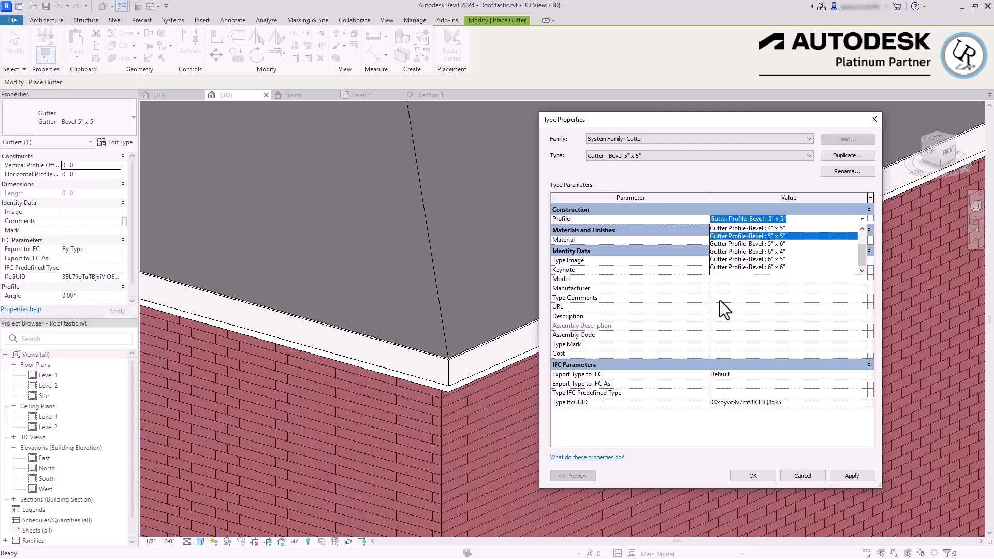
# Set the gutter type's material to Aluminum.
pyautogui.click(718, 242)
pyautogui.click(720, 241)
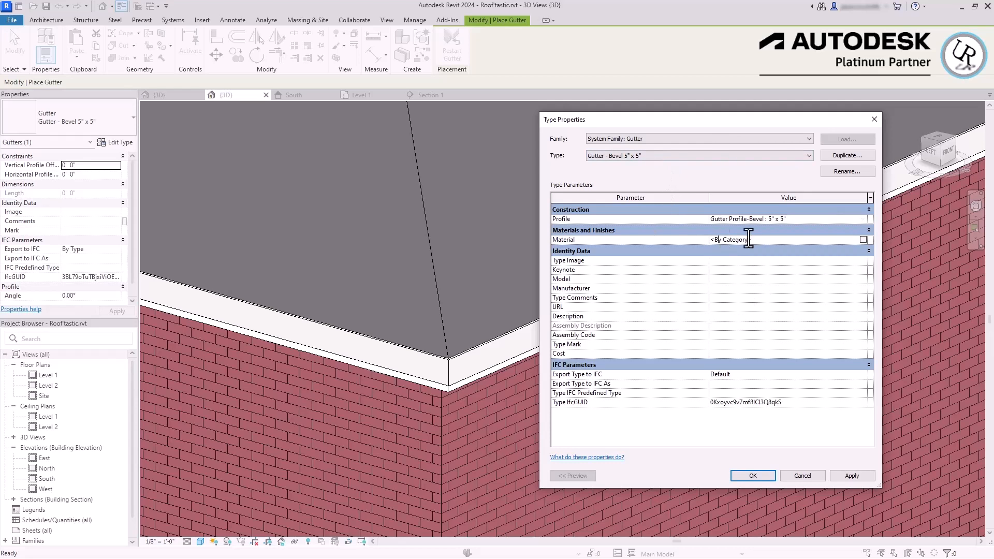
pyautogui.click(863, 241)
pyautogui.write('alum')
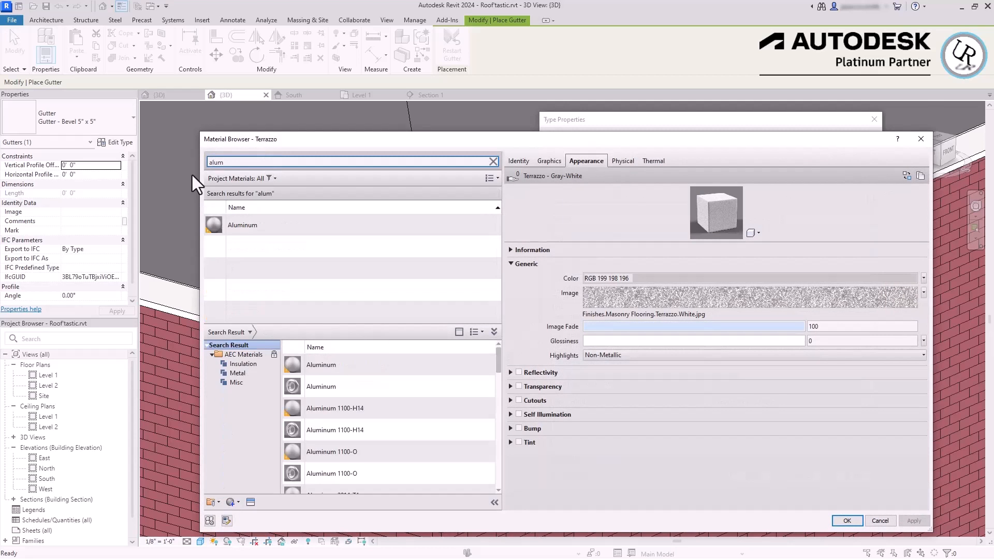
pyautogui.click(243, 225)
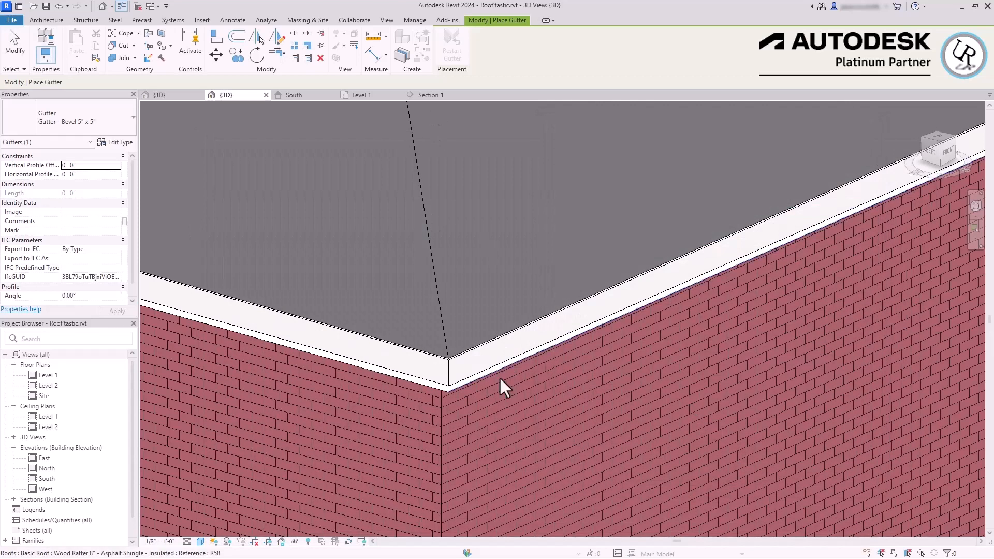
# Place the gutter along the fascia's upper edge and inspect its corners around the hip roof.
pyautogui.scroll(3, 456, 381)
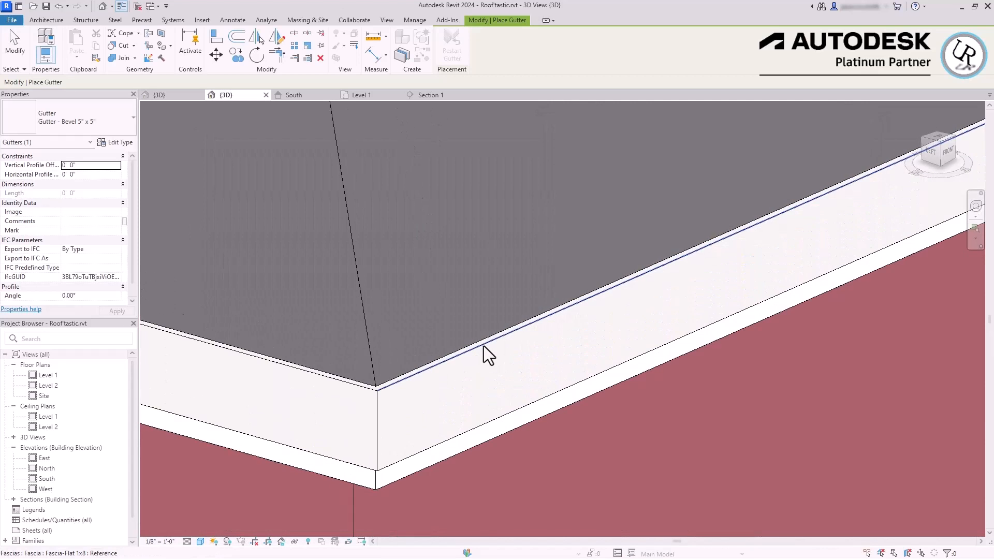
pyautogui.click(449, 361)
pyautogui.scroll(-6, 411, 384)
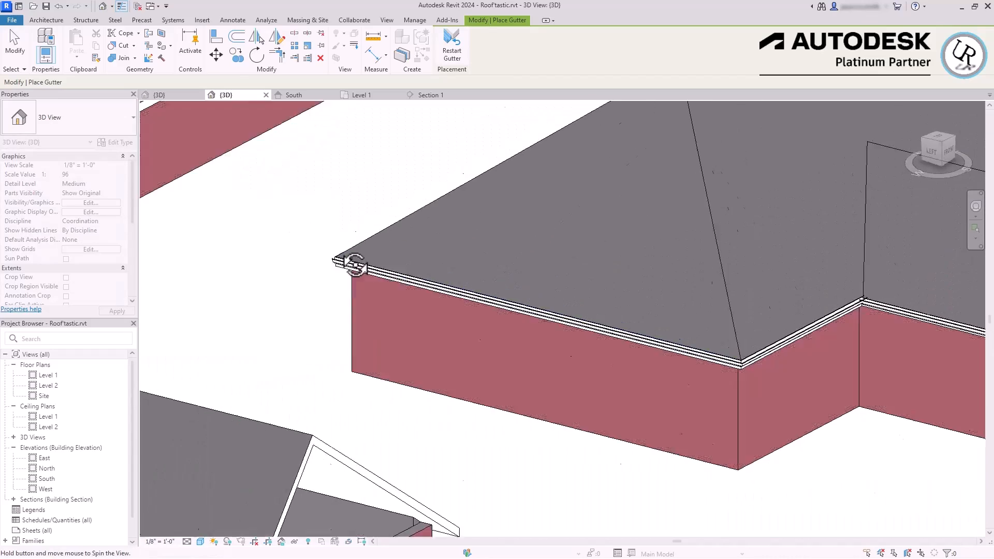
pyautogui.keyDown('shift'); pyautogui.moveTo(348, 262); pyautogui.dragTo(561, 281, button='middle'); pyautogui.keyUp('shift')
pyautogui.scroll(3, 389, 417)
pyautogui.keyDown('shift'); pyautogui.moveTo(564, 375); pyautogui.dragTo(545, 393, button='middle'); pyautogui.keyUp('shift')
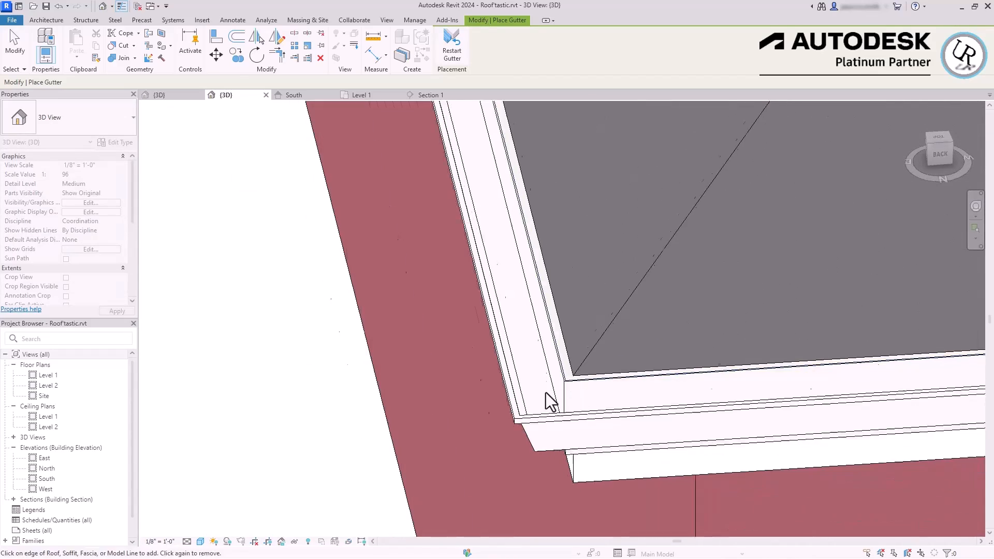
pyautogui.scroll(-5, 542, 402)
pyautogui.scroll(-4, 430, 350)
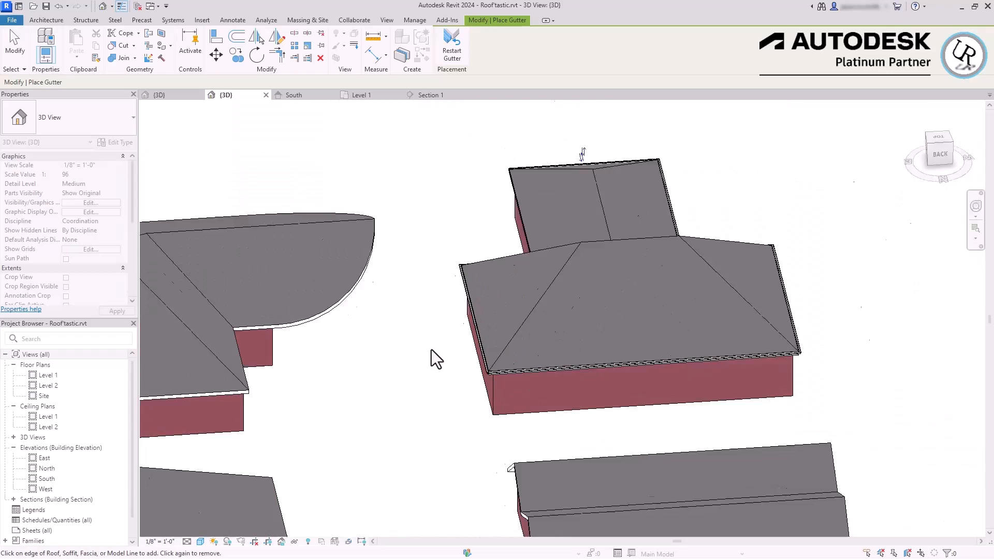
# Show the hip roof from the top in Wireframe style and select the gutter to check its run around the roof.
pyautogui.keyDown('shift'); pyautogui.moveTo(812, 382); pyautogui.dragTo(644, 367, button='middle'); pyautogui.keyUp('shift')
pyautogui.scroll(4, 638, 355)
pyautogui.click(200, 541)
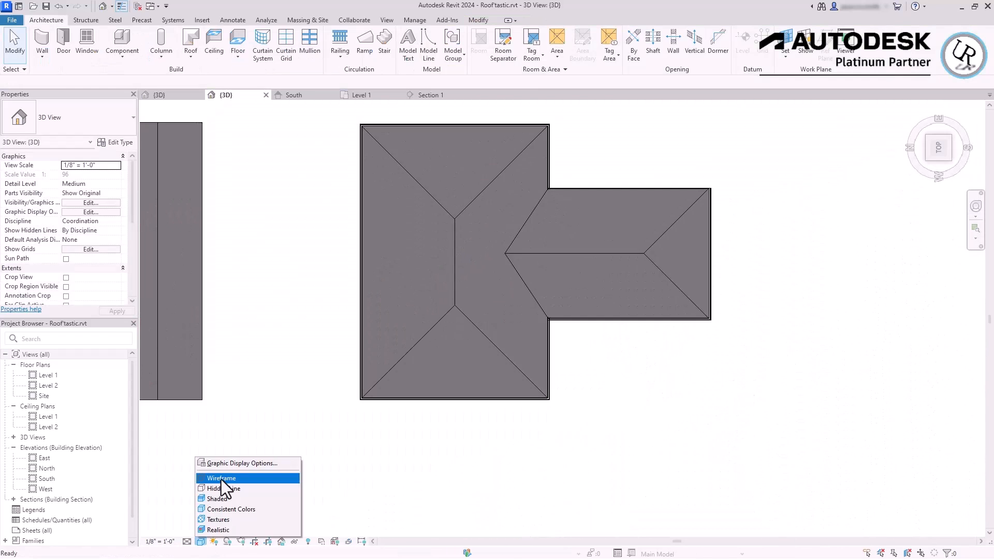
pyautogui.click(222, 487)
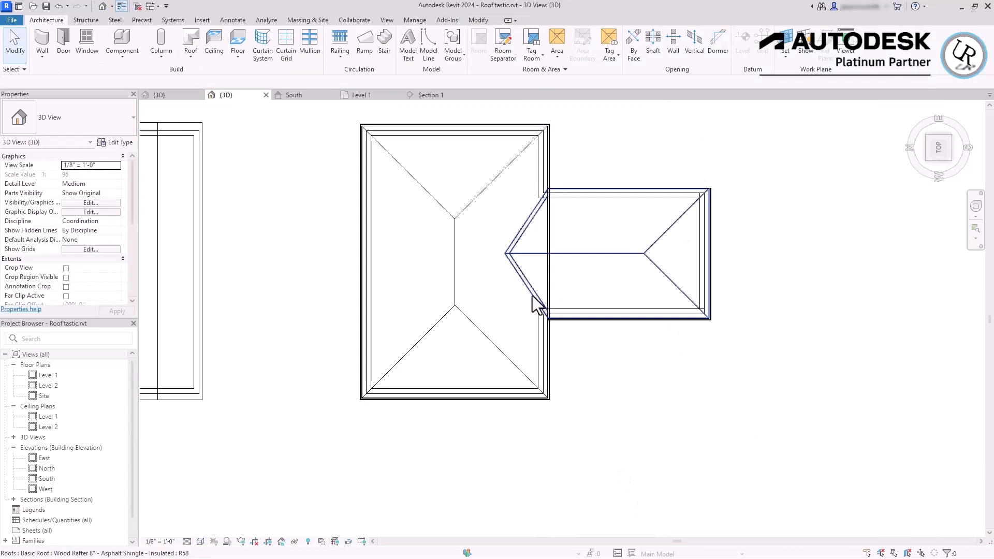
pyautogui.click(546, 292)
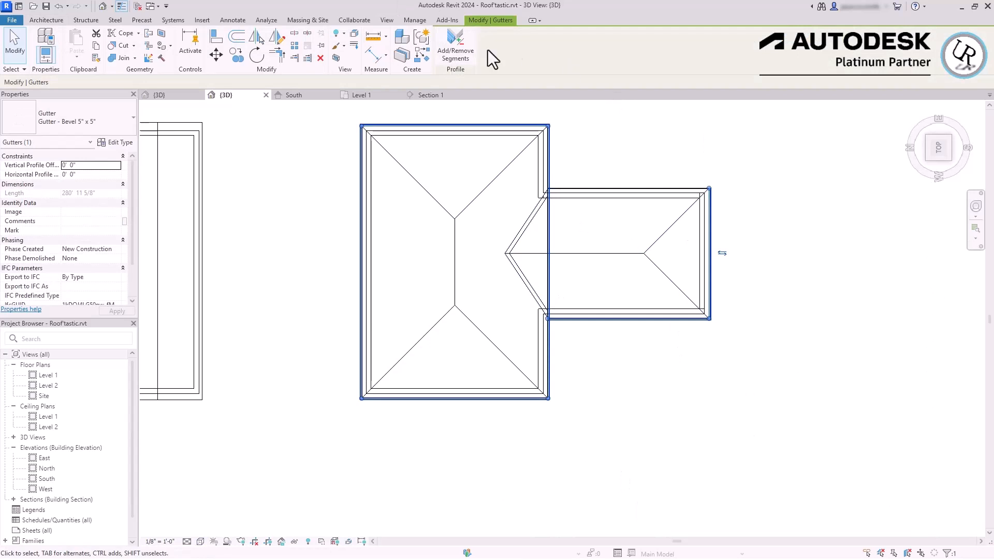
pyautogui.click(668, 129)
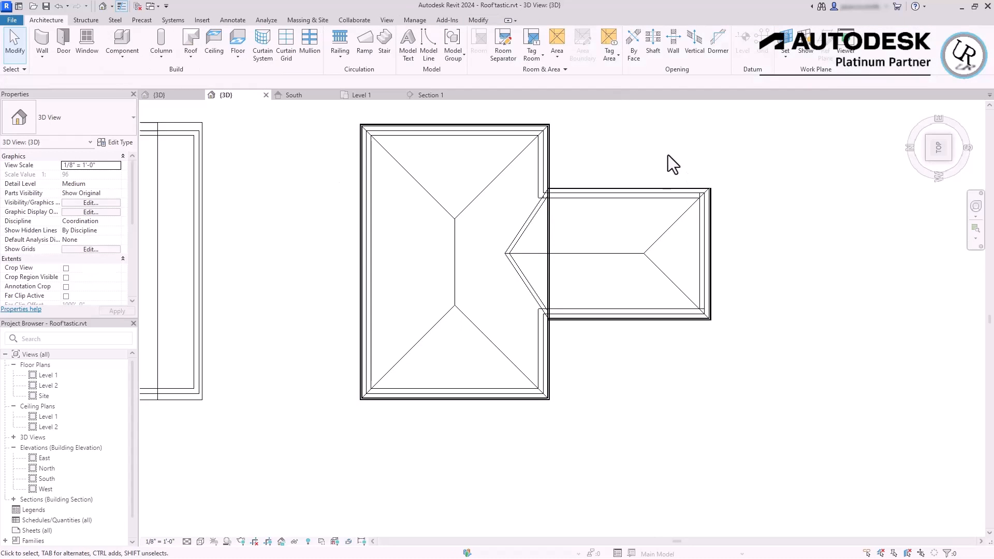
# Start a roof soffit for the hip-roofed building and move it to Level 2.
pyautogui.scroll(5, 687, 219)
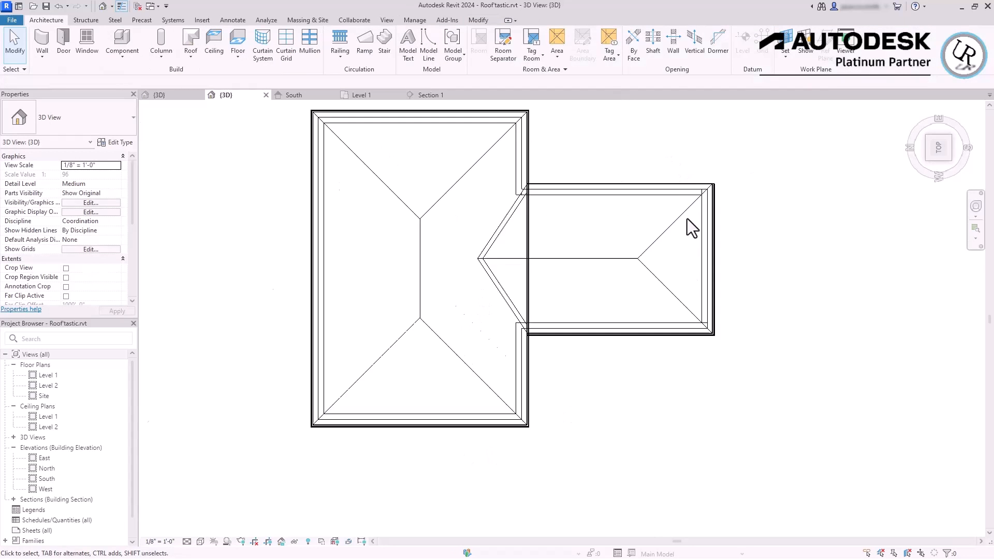
pyautogui.click(740, 175)
pyautogui.click(414, 179)
pyautogui.scroll(-3, 413, 179)
pyautogui.moveTo(414, 179); pyautogui.dragTo(434, 262, button='middle')
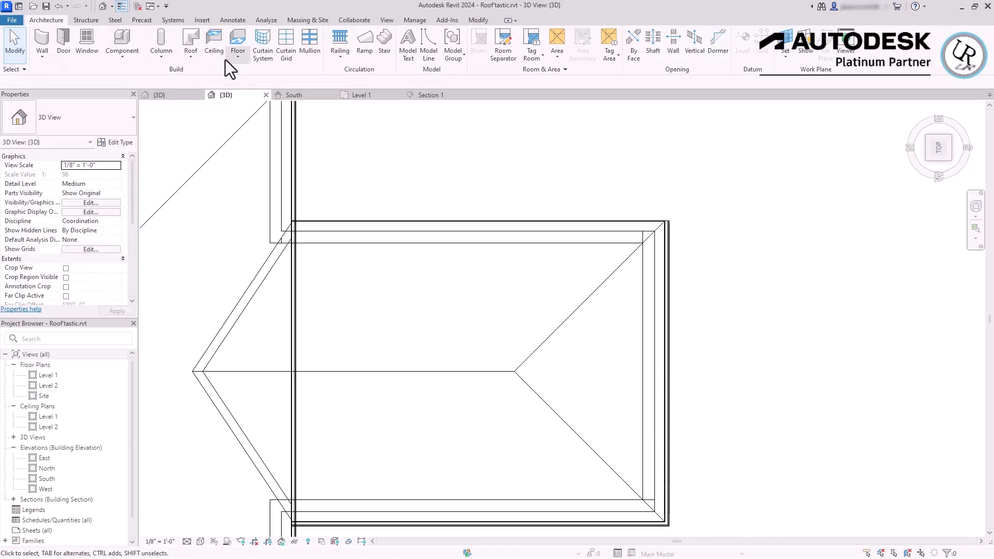
pyautogui.click(192, 57)
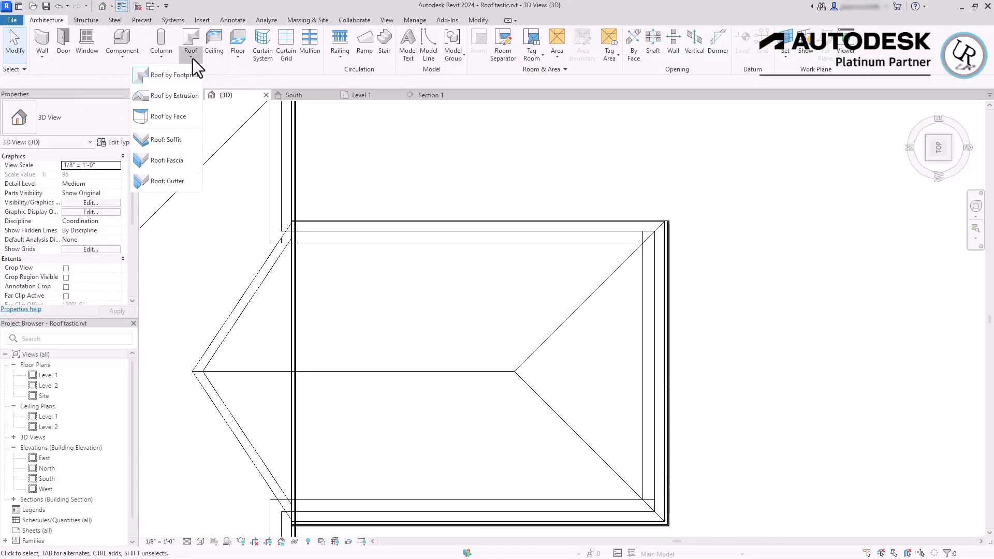
pyautogui.click(167, 141)
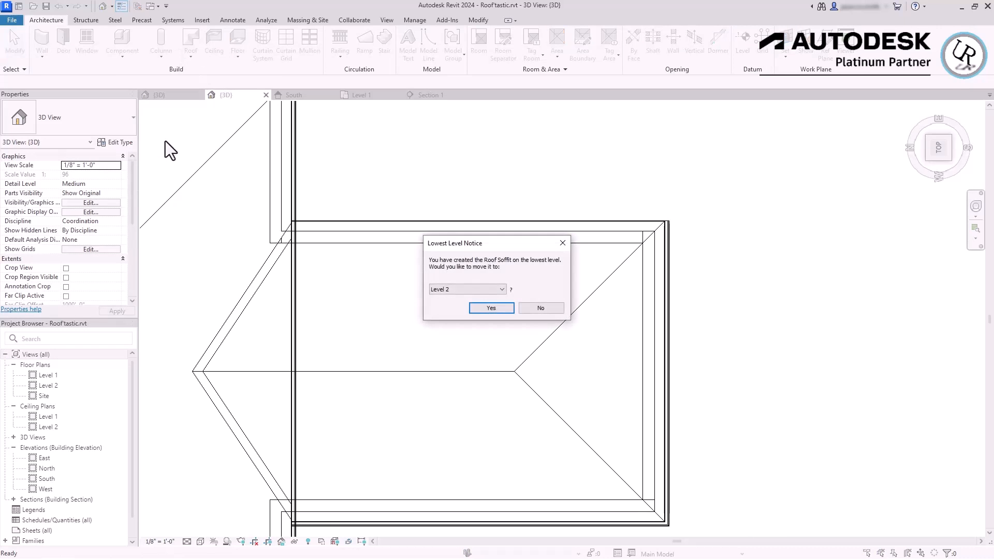
pyautogui.click(477, 310)
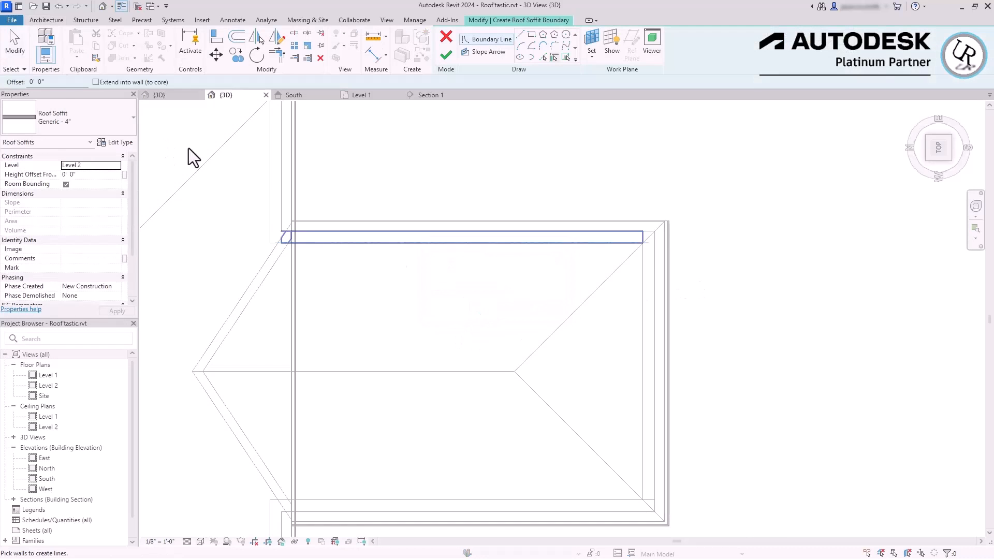
# Set the structure layer material of the Generic - 4" roof soffit type to Clad - White.
pyautogui.click(73, 117)
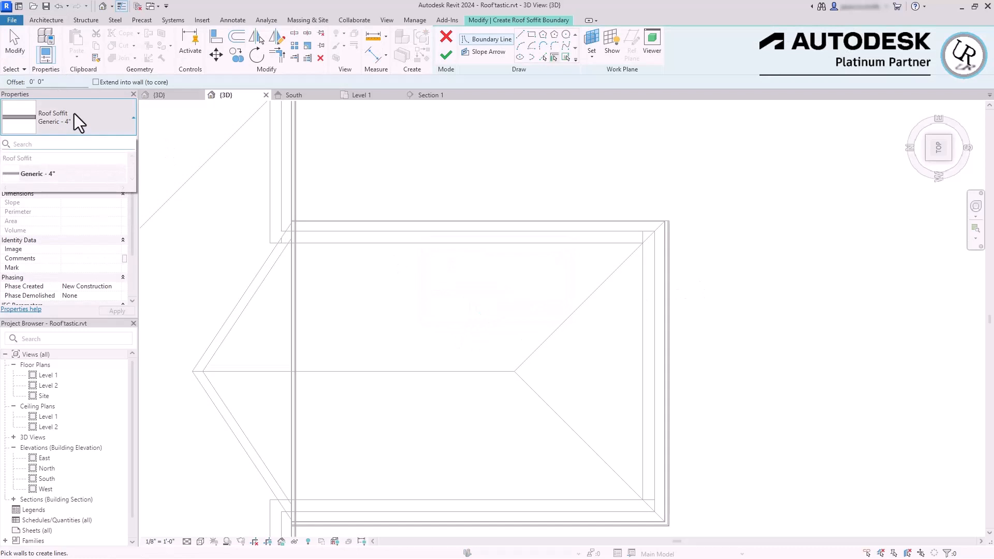
pyautogui.click(73, 113)
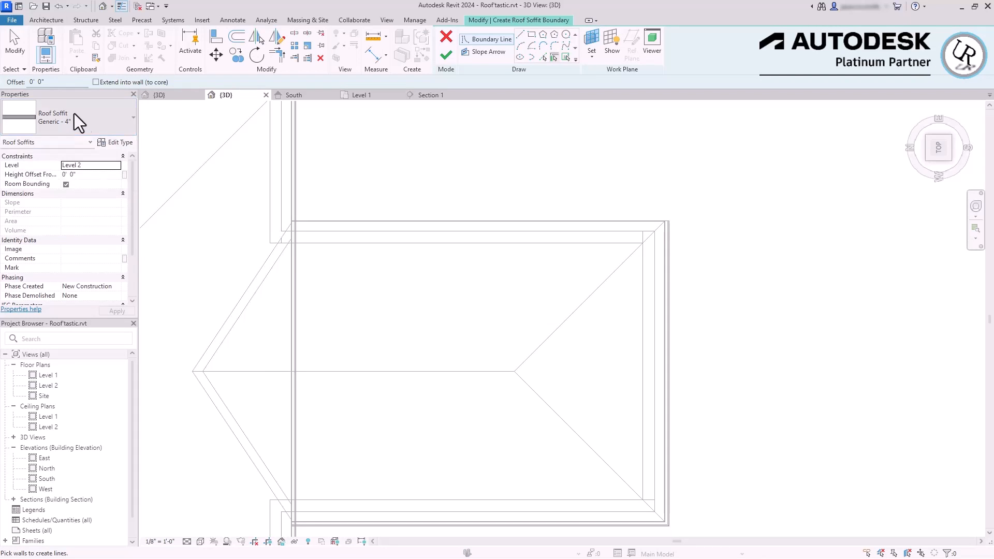
pyautogui.click(116, 142)
pyautogui.click(714, 222)
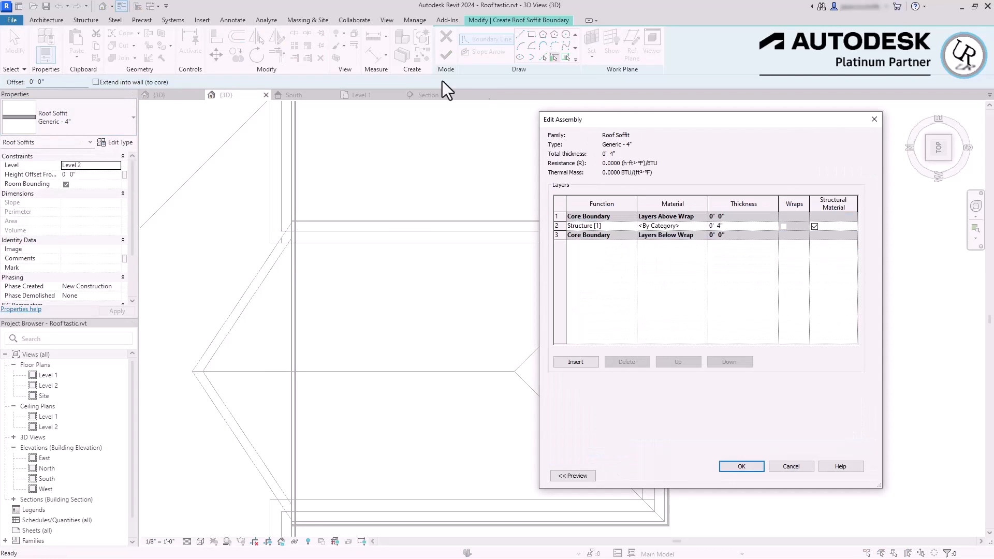
pyautogui.click(656, 226)
pyautogui.click(702, 226)
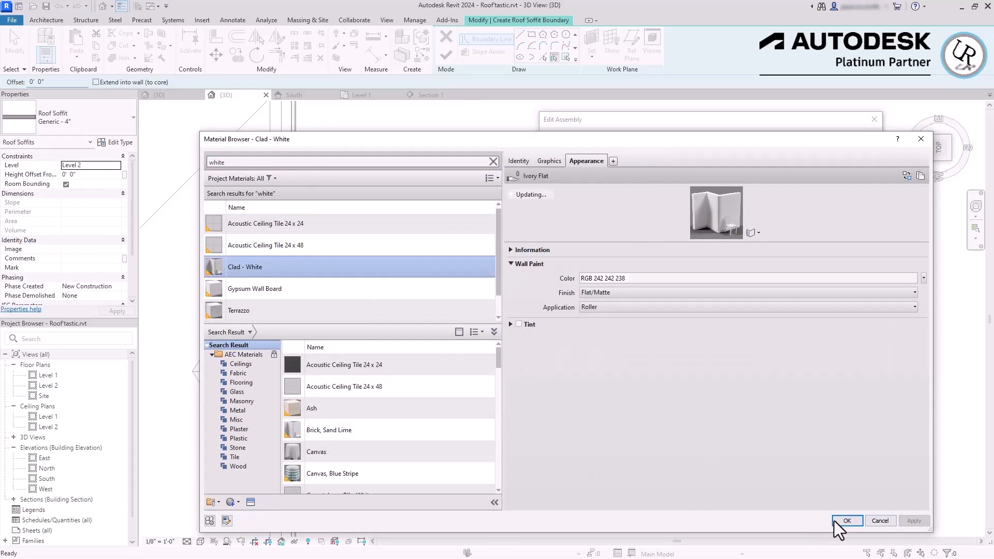
pyautogui.click(846, 521)
pyautogui.click(742, 467)
pyautogui.press('Return')
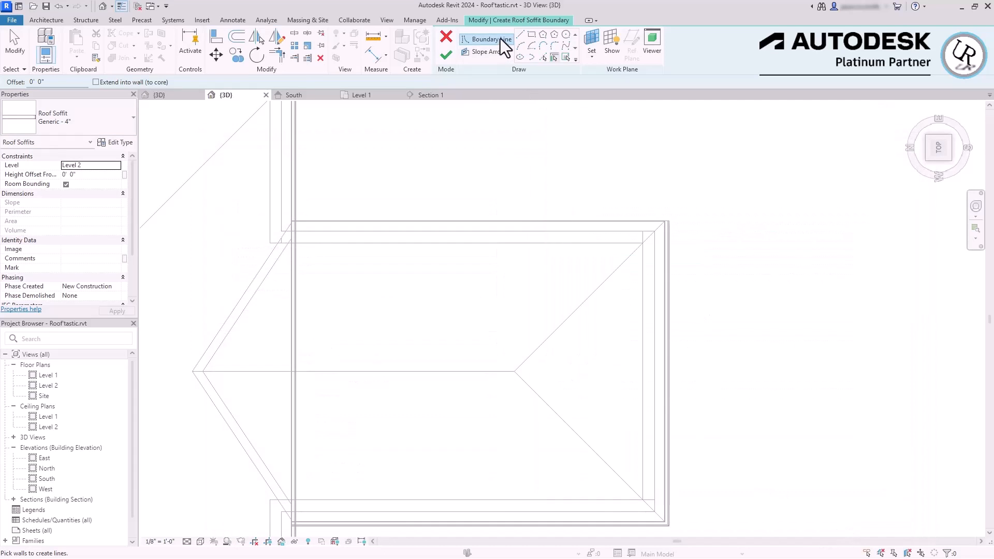
# Sketch soffit boundary lines offset 1' 0" outside the walls along the wing's north side and the main block's northeast, north and west sides.
pyautogui.click(498, 39)
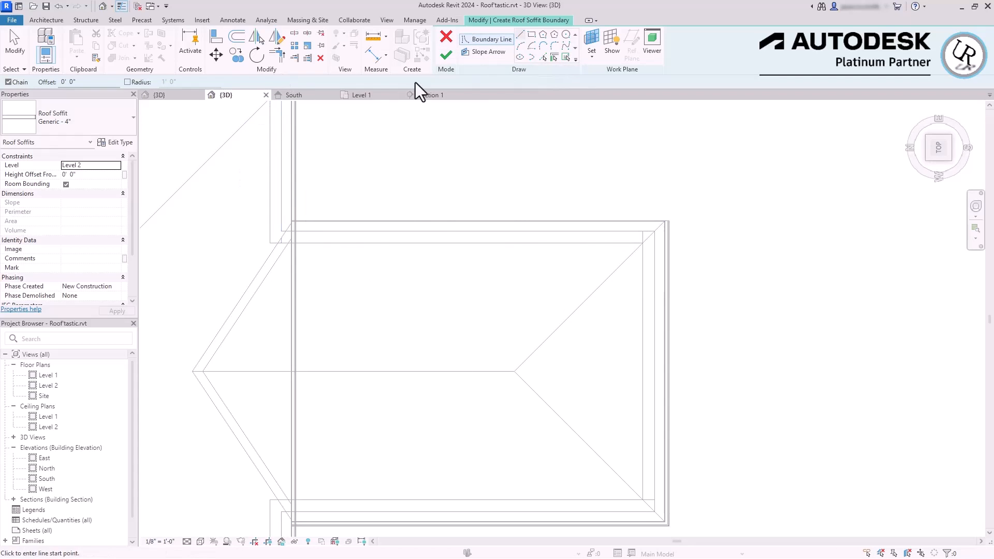
pyautogui.click(554, 57)
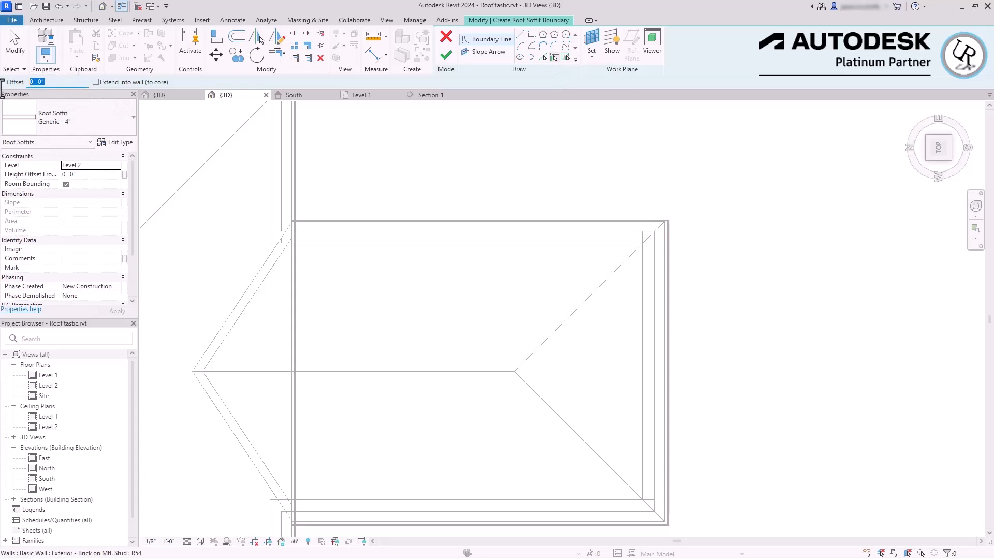
pyautogui.write('1')
pyautogui.scroll(3, 291, 227)
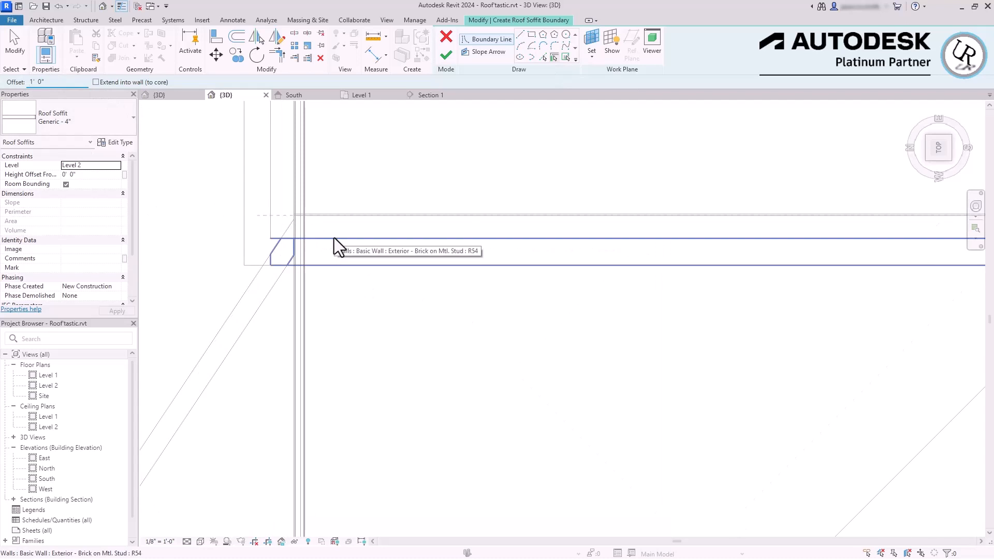
pyautogui.click(334, 238)
pyautogui.click(273, 156)
pyautogui.scroll(-4, 797, 426)
pyautogui.click(575, 249)
pyautogui.moveTo(654, 238); pyautogui.dragTo(943, 211, button='middle')
pyautogui.scroll(3, 602, 287)
pyautogui.click(595, 251)
pyautogui.scroll(-6, 487, 253)
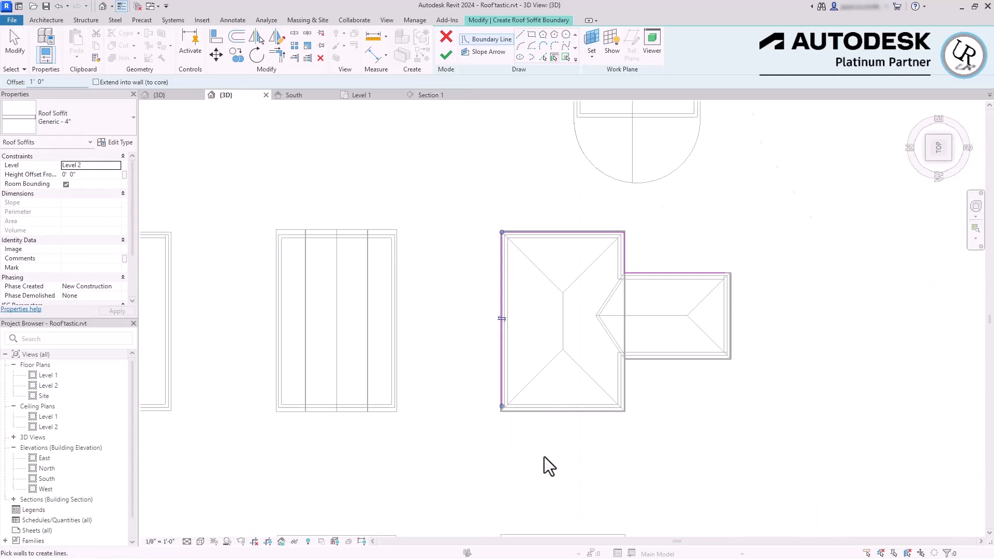
# Complete the outer soffit boundary along the remaining south and east walls, flipping the wing's south line to the outside of its wall.
pyautogui.scroll(4, 521, 408)
pyautogui.click(549, 394)
pyautogui.click(874, 356)
pyautogui.scroll(-4, 875, 354)
pyautogui.scroll(4, 921, 326)
pyautogui.click(871, 264)
pyautogui.scroll(-4, 871, 264)
pyautogui.click(722, 290)
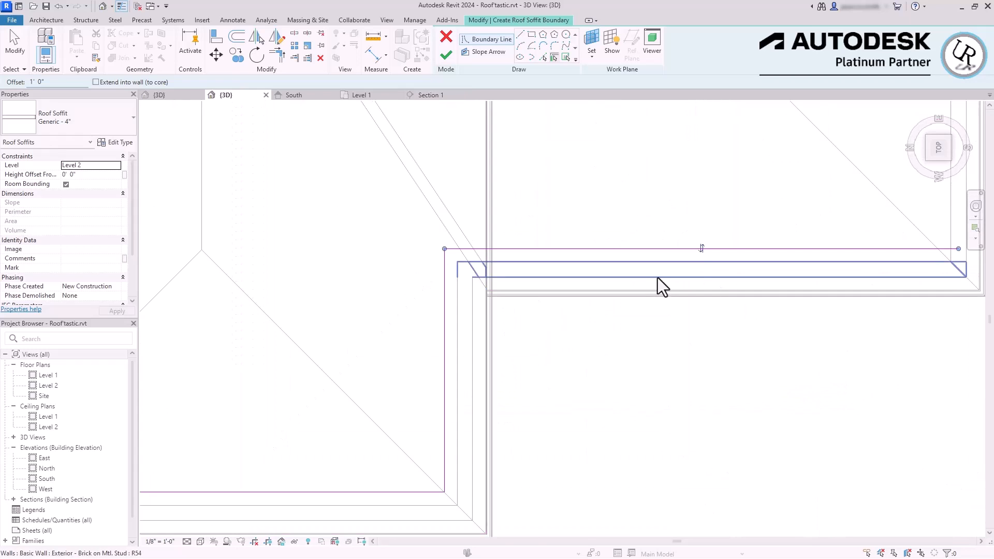
pyautogui.click(701, 248)
pyautogui.scroll(-3, 455, 306)
pyautogui.moveTo(824, 276); pyautogui.dragTo(823, 391, button='middle')
pyautogui.click(780, 362)
pyautogui.scroll(1, 825, 458)
pyautogui.scroll(-1, 824, 457)
pyautogui.moveTo(801, 170)
pyautogui.mouseDown(button='middle')
pyautogui.moveTo(942, 279)
pyautogui.moveTo(792, 179)
pyautogui.mouseUp(button='middle')
pyautogui.scroll(1, 791, 179)
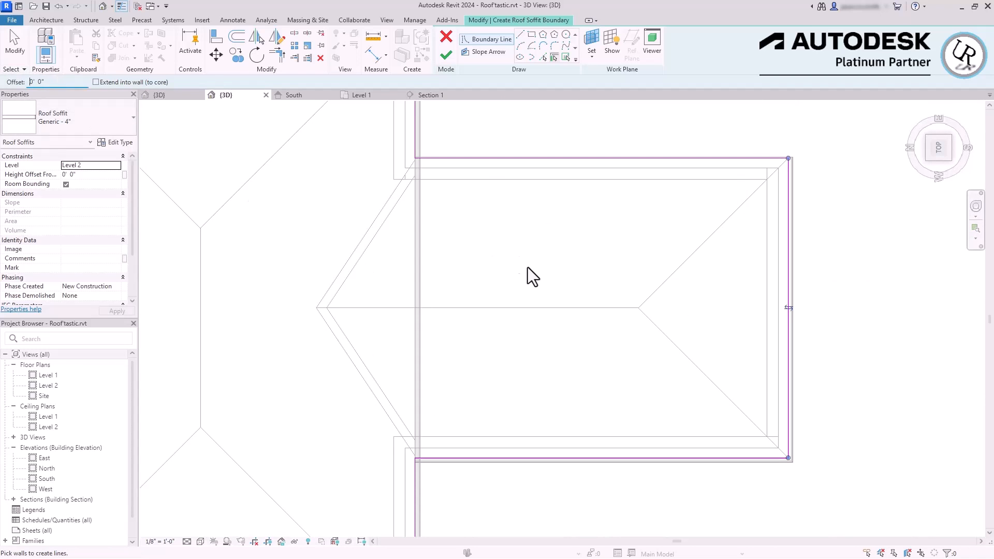
# Add an inner loop to the soffit boundary by picking the exterior wall edges with a 0' 0" offset, and finish the sketch.
pyautogui.scroll(2, 464, 176)
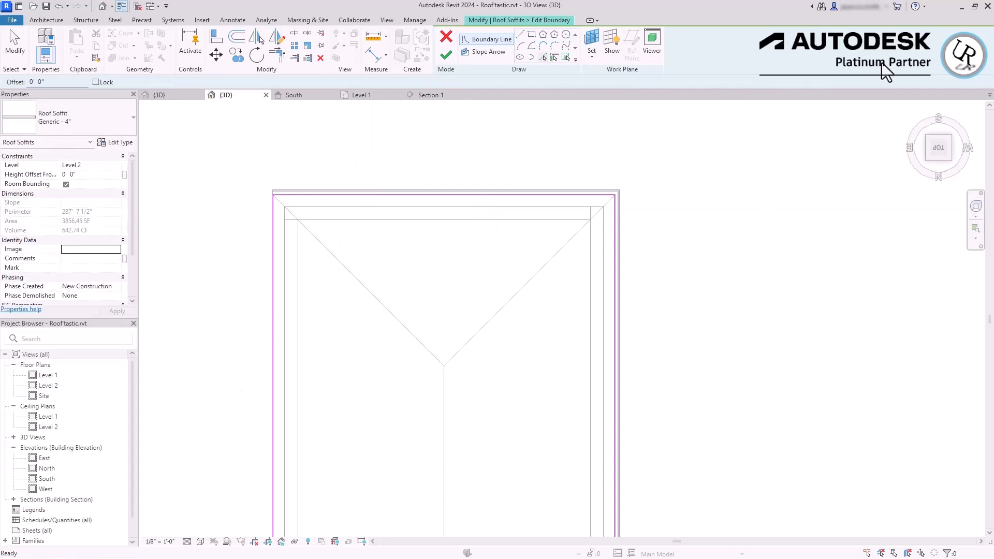
pyautogui.scroll(2, 588, 222)
pyautogui.scroll(-4, 588, 311)
pyautogui.scroll(3, 601, 445)
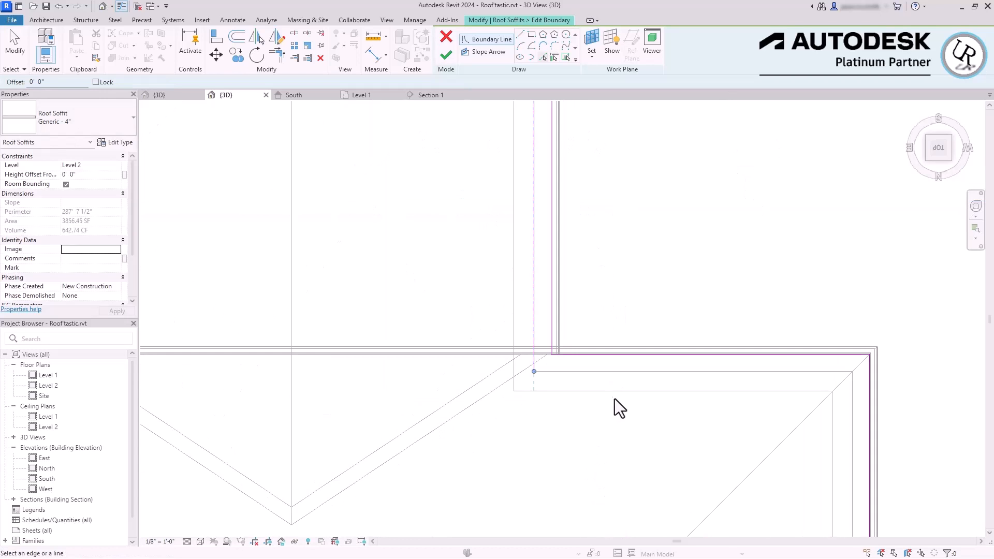
pyautogui.click(855, 424)
pyautogui.scroll(-3, 753, 176)
pyautogui.scroll(3, 750, 510)
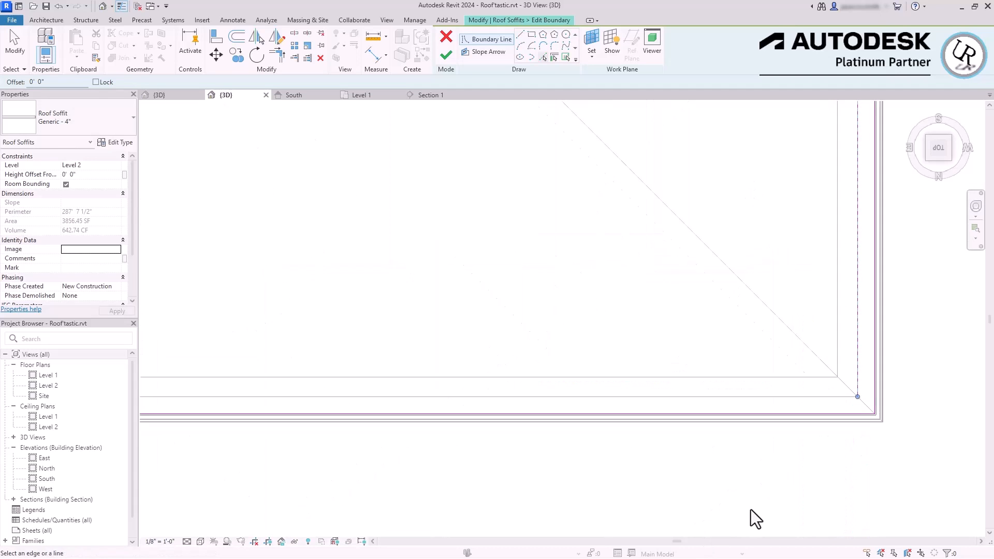
pyautogui.click(791, 397)
pyautogui.scroll(-4, 823, 414)
pyautogui.scroll(3, 533, 377)
pyautogui.click(568, 424)
pyautogui.scroll(3, 615, 331)
pyautogui.click(616, 327)
pyautogui.click(692, 295)
pyautogui.scroll(-3, 673, 383)
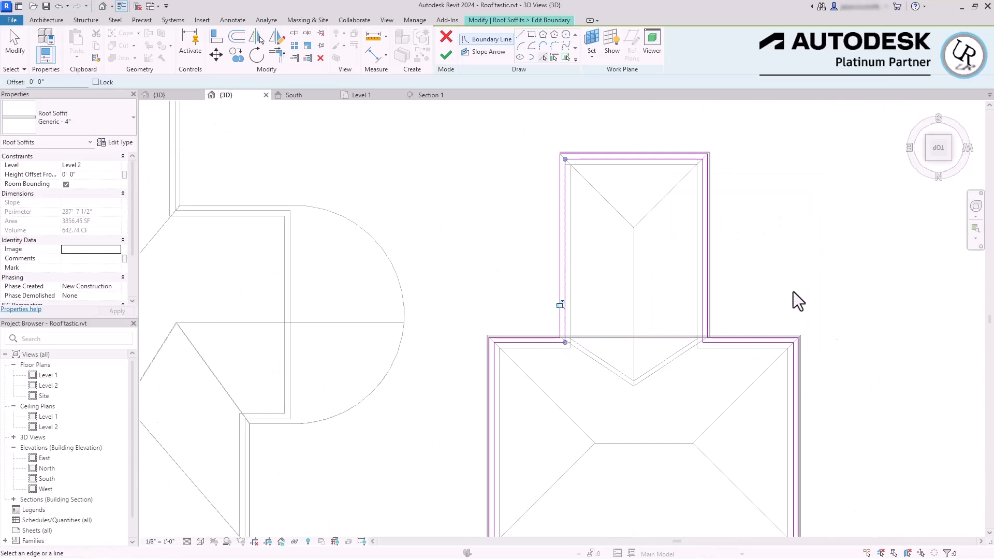
pyautogui.press('Escape')
pyautogui.click(445, 55)
# Switch the 3D view from Wireframe to a colored surface style and select the soffit beneath the eaves.
pyautogui.click(700, 321)
pyautogui.click(200, 541)
pyautogui.click(218, 498)
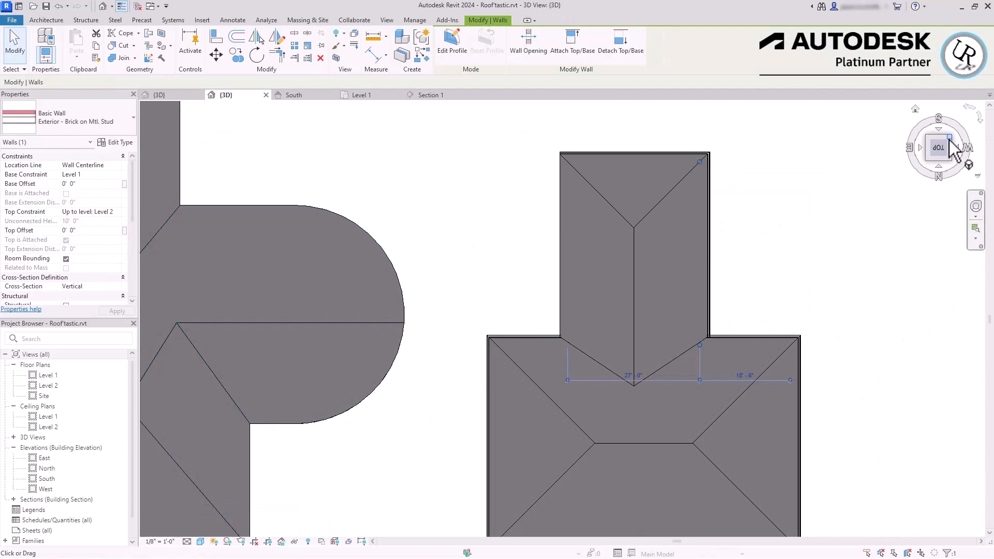
pyautogui.click(949, 137)
pyautogui.keyDown('shift'); pyautogui.moveTo(777, 311); pyautogui.dragTo(777, 243, button='middle'); pyautogui.keyUp('shift')
pyautogui.click(787, 329)
pyautogui.scroll(4, 787, 329)
pyautogui.scroll(-2, 815, 253)
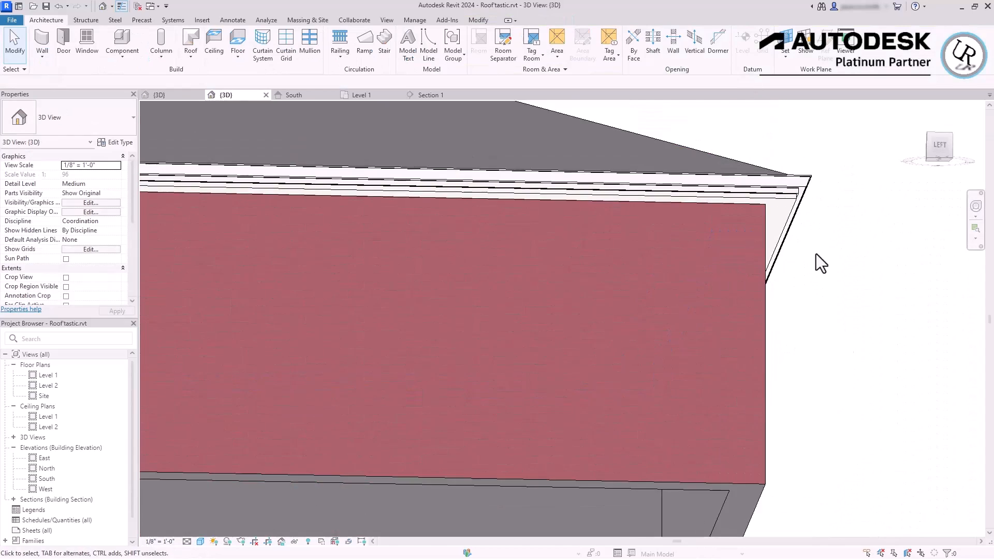
pyautogui.click(772, 191)
pyautogui.scroll(-1, 696, 283)
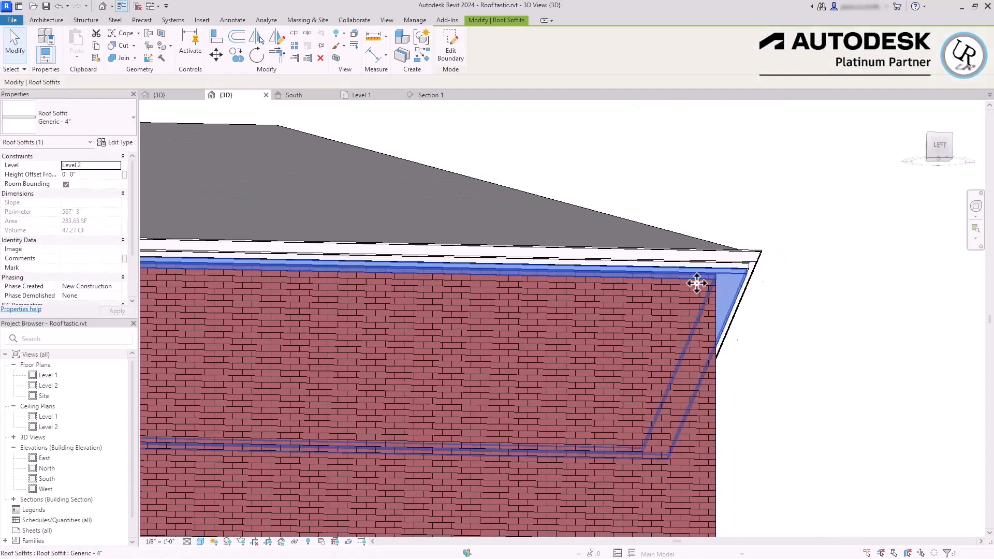
# Inspect how the soffit, fascia and gutter meet at the roof corner from below, selecting the fascia.
pyautogui.moveTo(696, 284)
pyautogui.keyDown('shift'); pyautogui.mouseDown(button='middle')
pyautogui.moveTo(739, 343)
pyautogui.moveTo(761, 318)
pyautogui.moveTo(814, 381)
pyautogui.moveTo(700, 368)
pyautogui.moveTo(783, 342)
pyautogui.mouseUp(button='middle'); pyautogui.keyUp('shift')
pyautogui.click(783, 342)
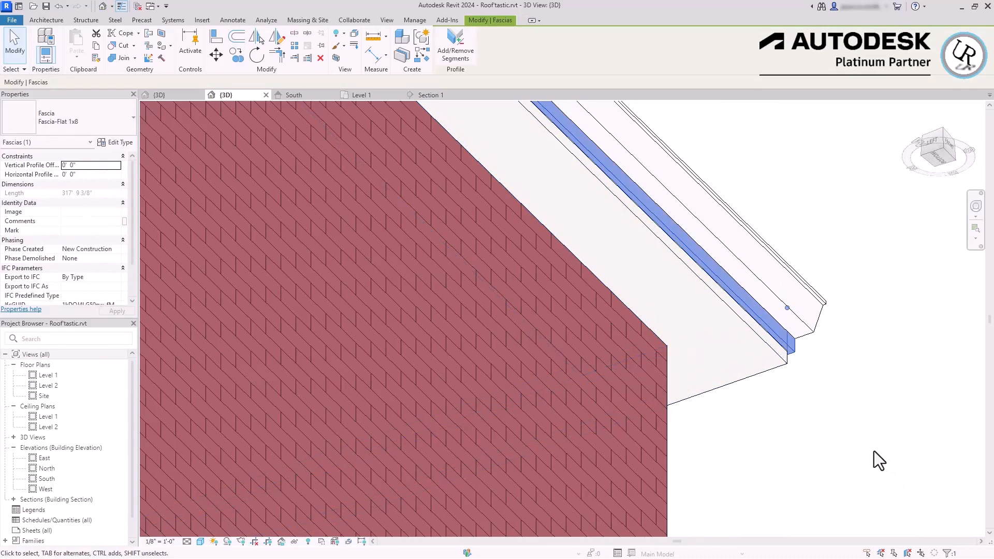
pyautogui.keyDown('shift'); pyautogui.moveTo(874, 451); pyautogui.dragTo(854, 453, button='middle'); pyautogui.keyUp('shift')
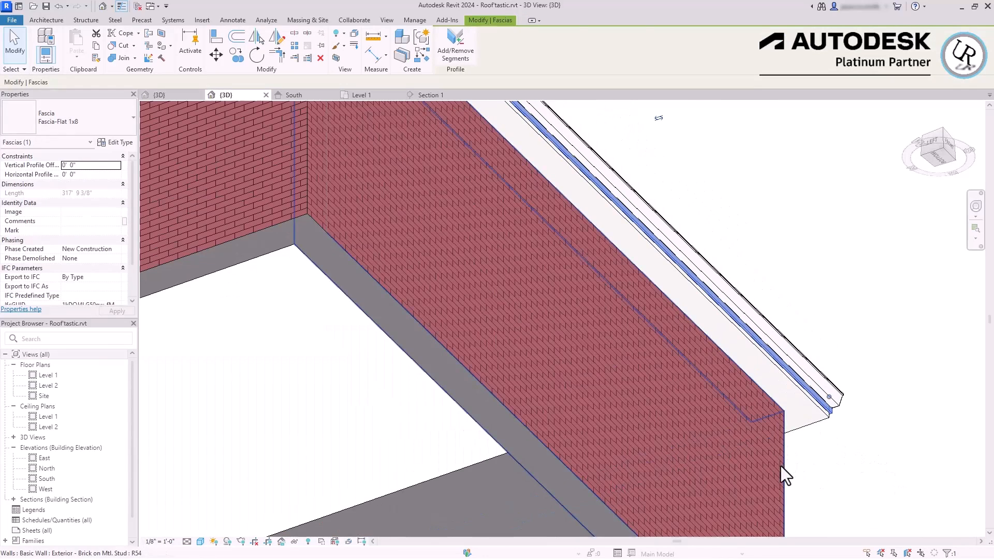
pyautogui.click(781, 466)
pyautogui.keyDown('shift'); pyautogui.moveTo(761, 451); pyautogui.dragTo(515, 248, button='middle'); pyautogui.keyUp('shift')
pyautogui.press('Escape')
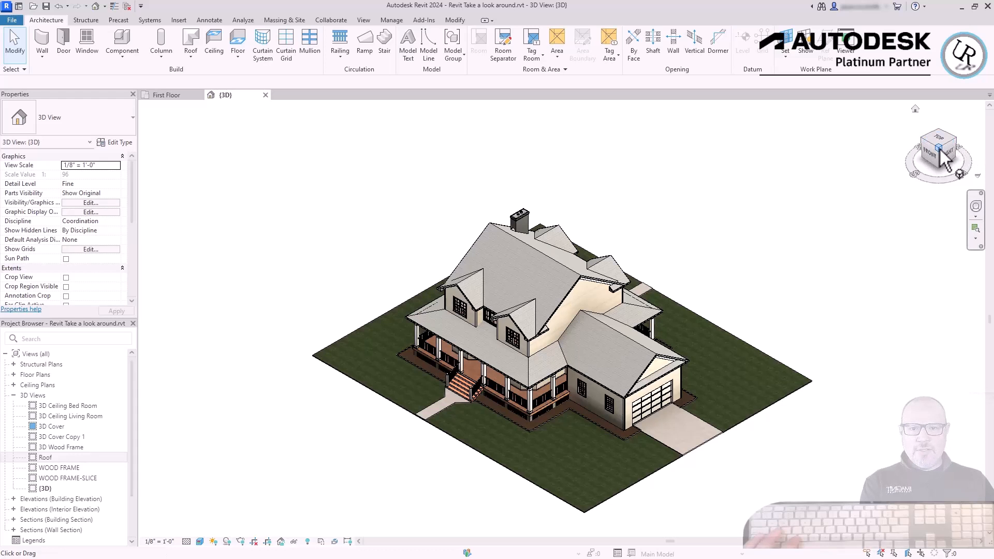
# View the house model from several corners, from below, and from the left and back with the ViewCube, ending at the Home view.
pyautogui.click(956, 146)
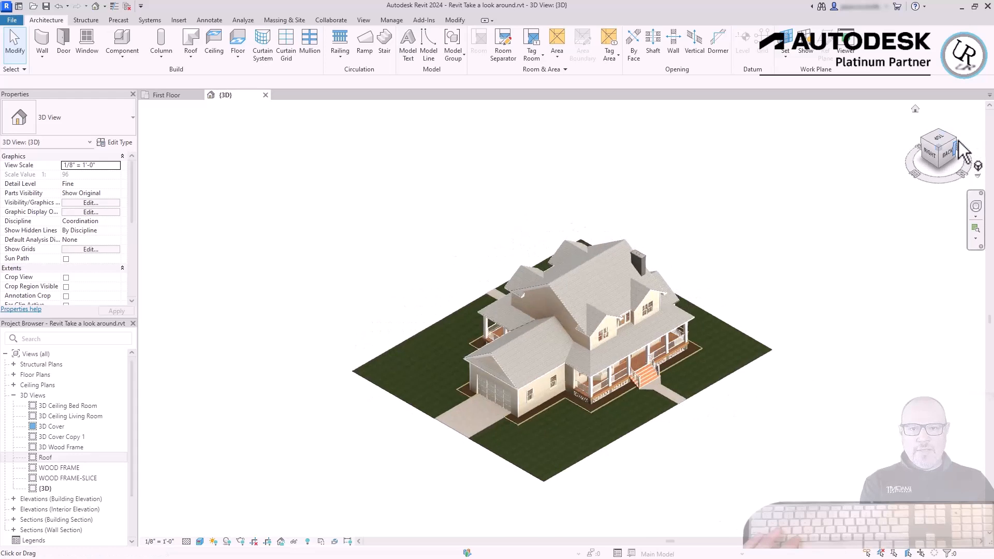
pyautogui.click(957, 141)
pyautogui.click(956, 140)
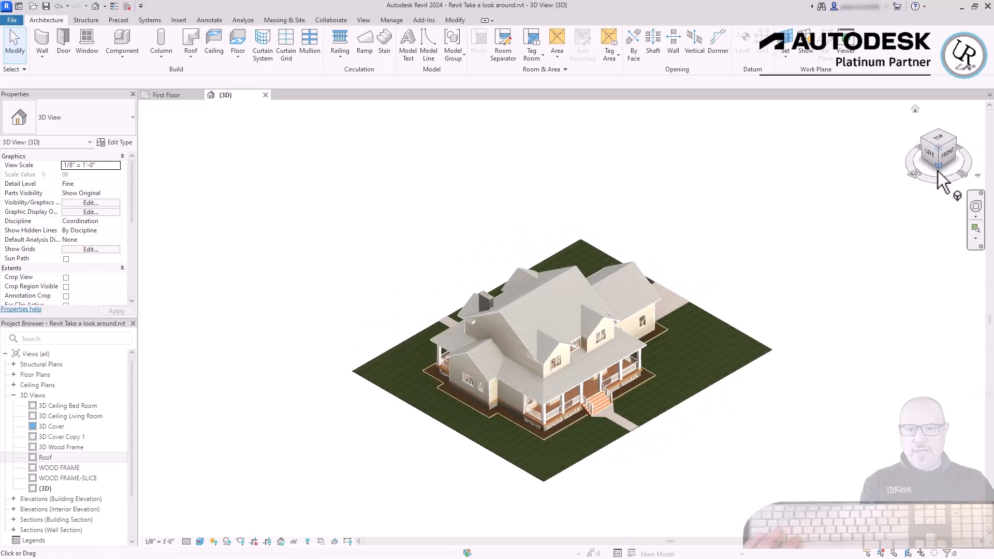
pyautogui.click(938, 171)
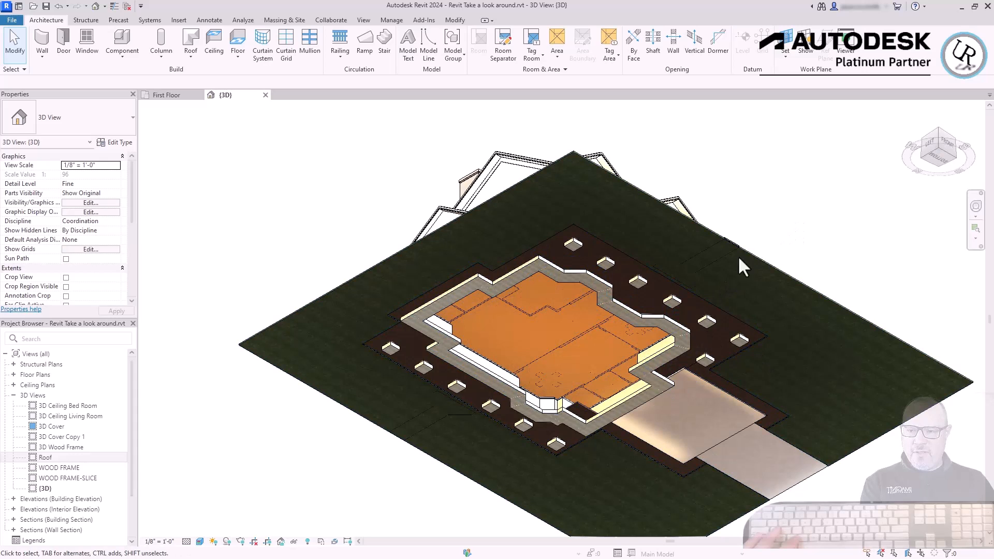
pyautogui.click(921, 153)
pyautogui.click(931, 161)
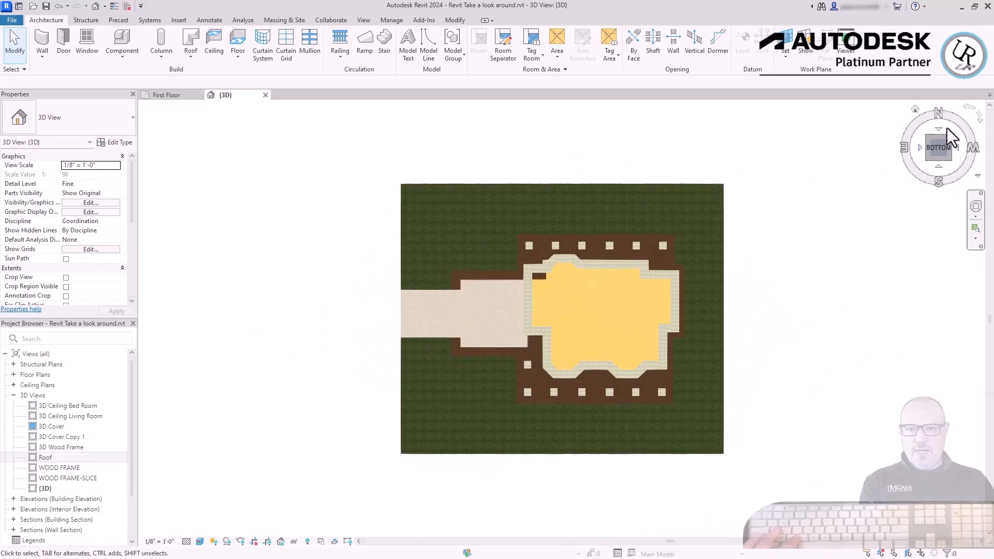
pyautogui.click(929, 138)
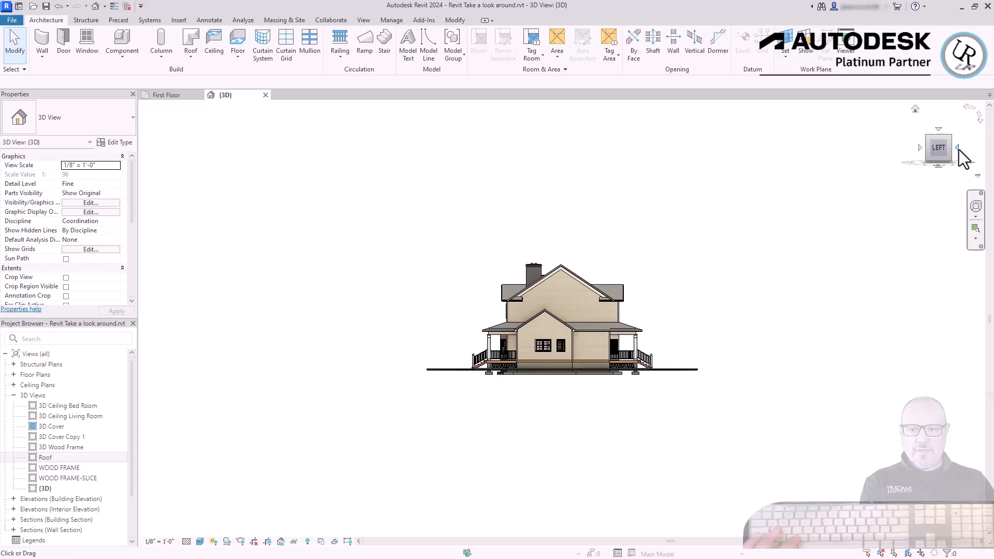
pyautogui.click(934, 150)
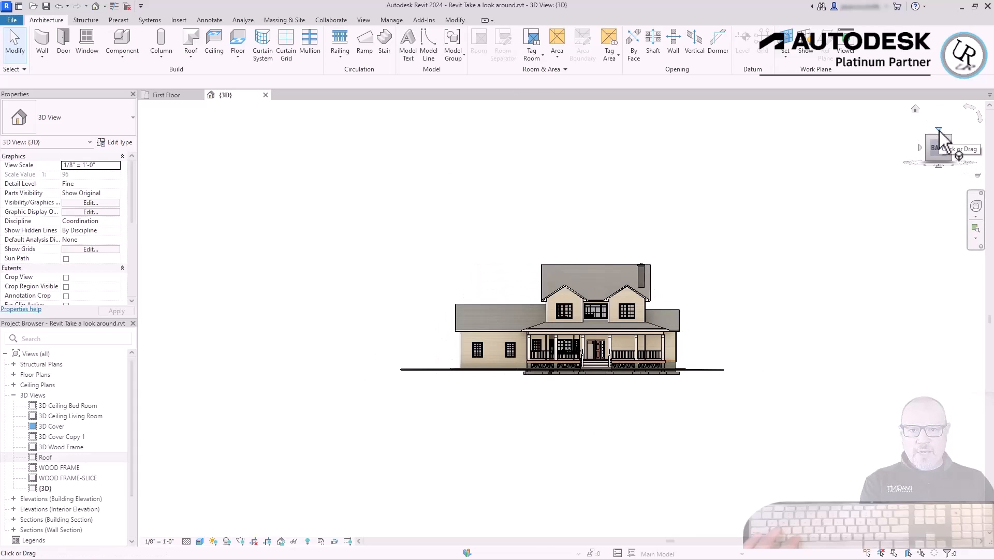
pyautogui.click(916, 110)
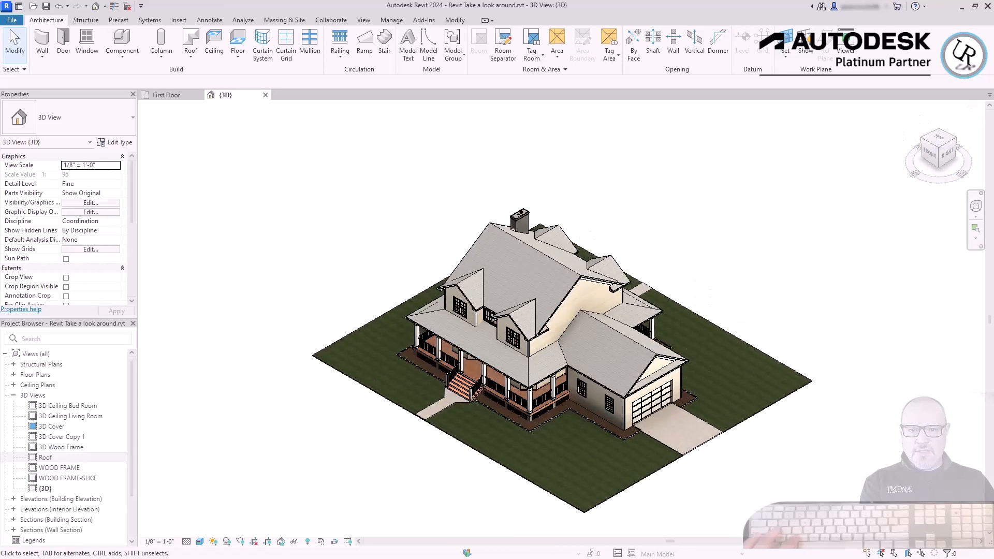
# Show the Full Navigation Wheel in the 3D view of the house.
pyautogui.click(976, 218)
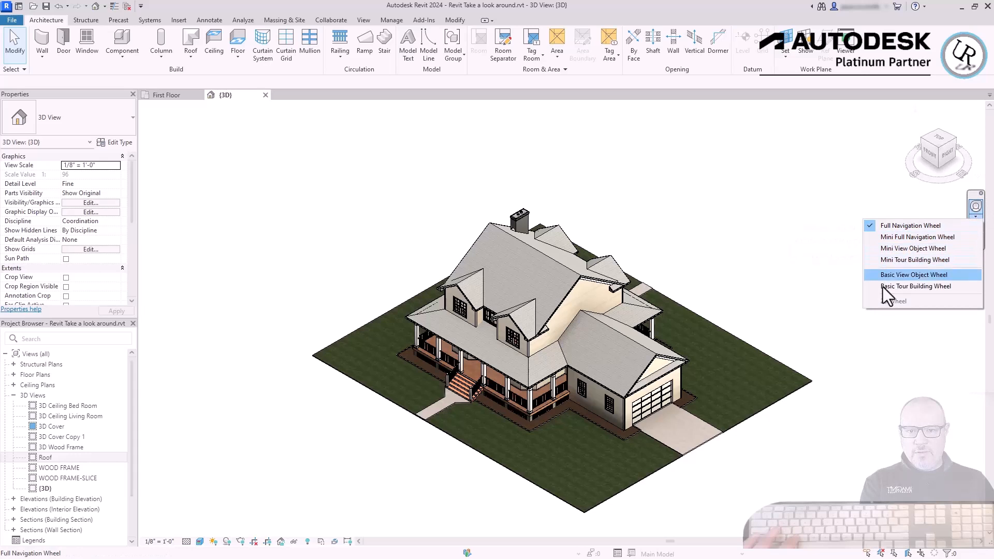
pyautogui.click(900, 228)
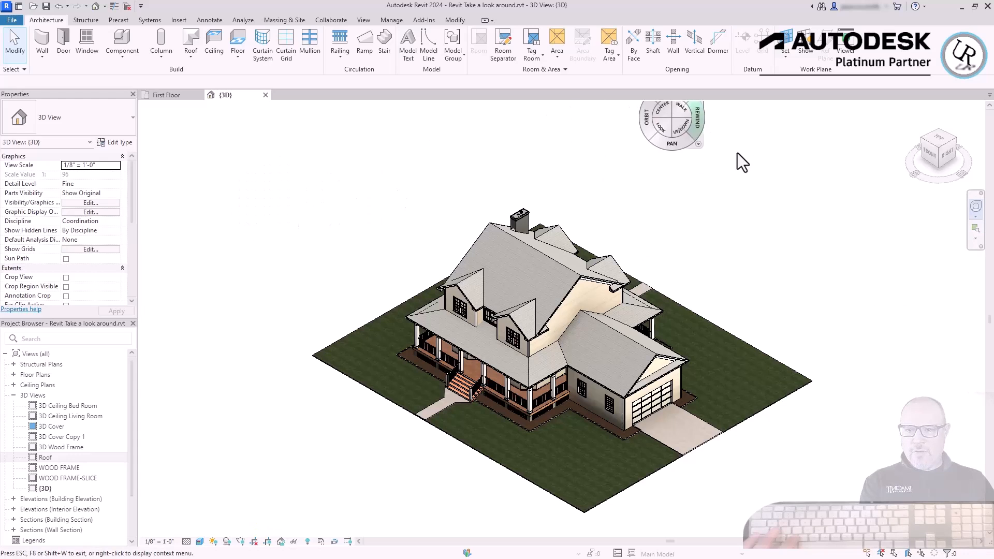
# Zoom and pan the 3D view of the house with the Full Navigation Wheel, and close the wheel.
pyautogui.moveTo(790, 253); pyautogui.dragTo(424, 273)
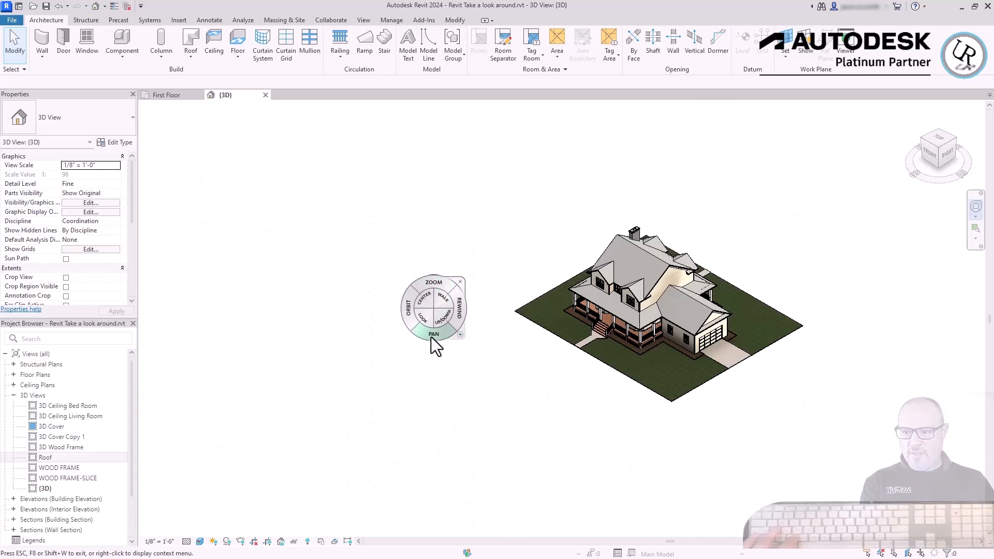
pyautogui.moveTo(431, 336)
pyautogui.mouseDown()
pyautogui.moveTo(586, 331)
pyautogui.moveTo(488, 335)
pyautogui.moveTo(570, 288)
pyautogui.moveTo(548, 286)
pyautogui.moveTo(536, 301)
pyautogui.moveTo(232, 297)
pyautogui.moveTo(144, 308)
pyautogui.moveTo(945, 317)
pyautogui.moveTo(872, 343)
pyautogui.moveTo(744, 353)
pyautogui.moveTo(680, 341)
pyautogui.mouseUp()
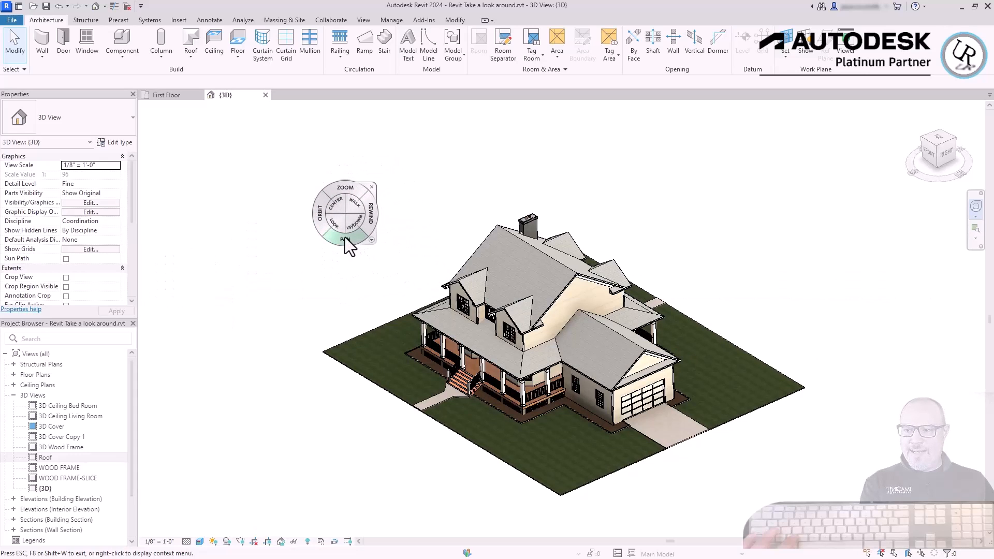
pyautogui.press('Escape')
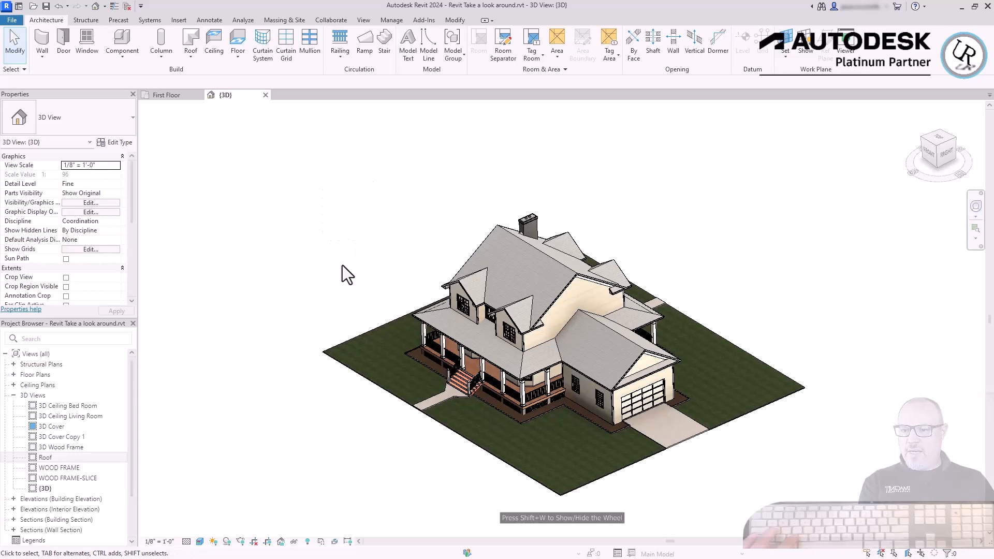
# In the First Floor - Dimension Plan, place a perspective camera outside the house's lower-left corner, aimed diagonally across to the upper right.
pyautogui.doubleClick(46, 375)
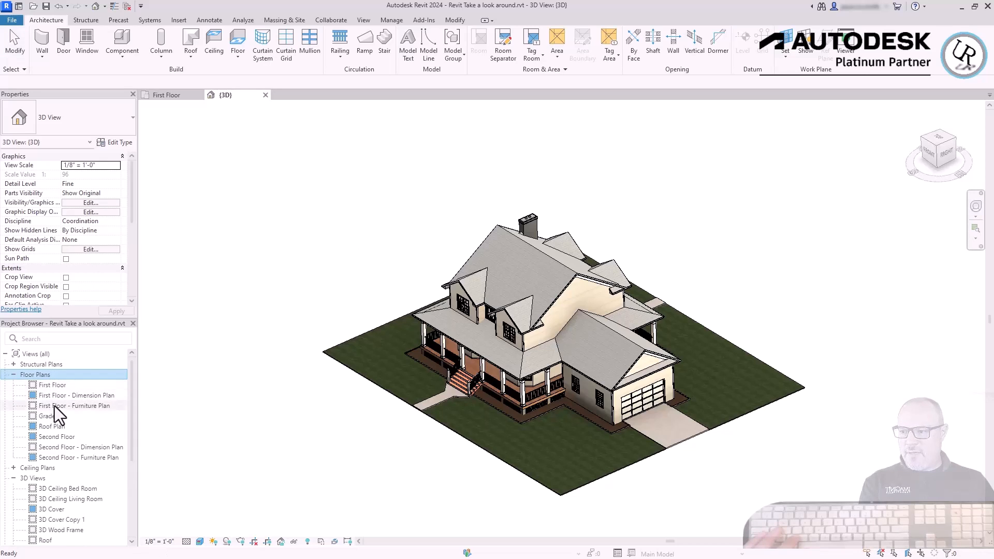
pyautogui.doubleClick(56, 397)
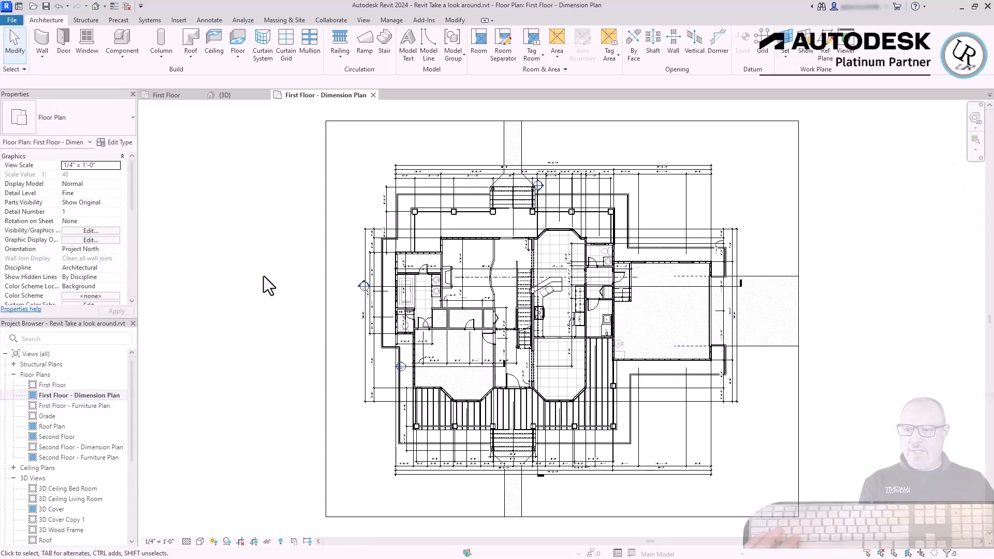
pyautogui.click(364, 23)
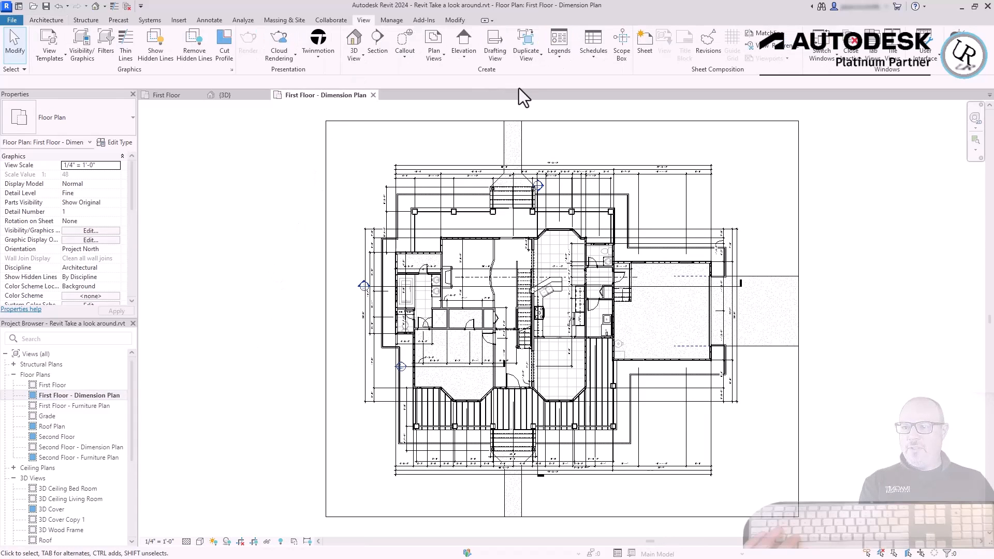
pyautogui.click(359, 58)
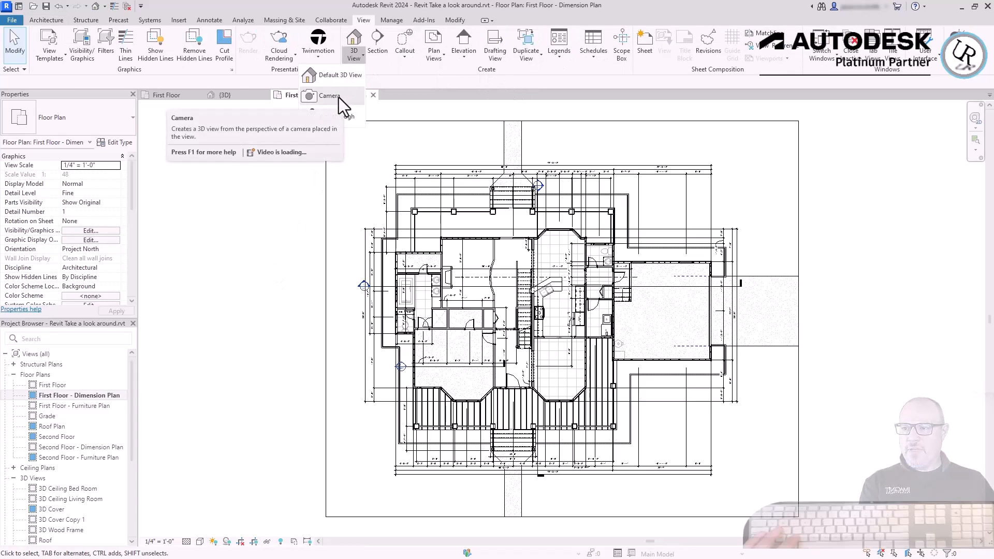
pyautogui.click(334, 96)
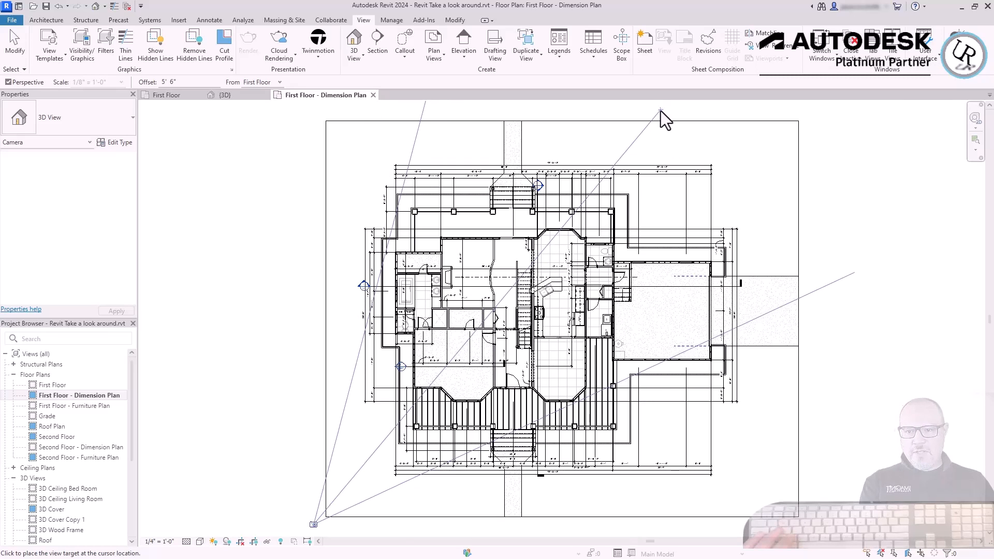
pyautogui.click(683, 140)
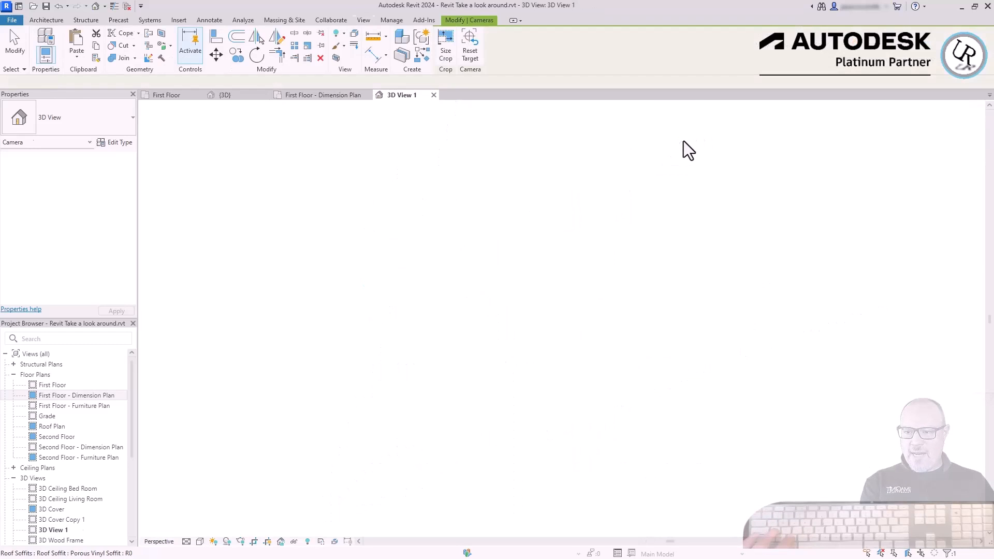
# Widen the crop region of the new camera view on both sides to take in the garage and the whole front porch.
pyautogui.click(878, 306)
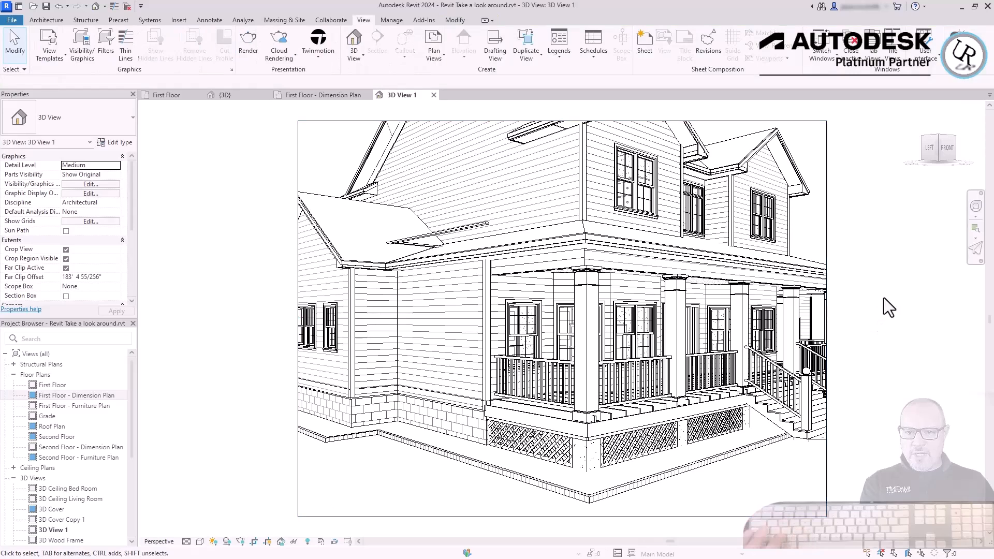
pyautogui.click(826, 213)
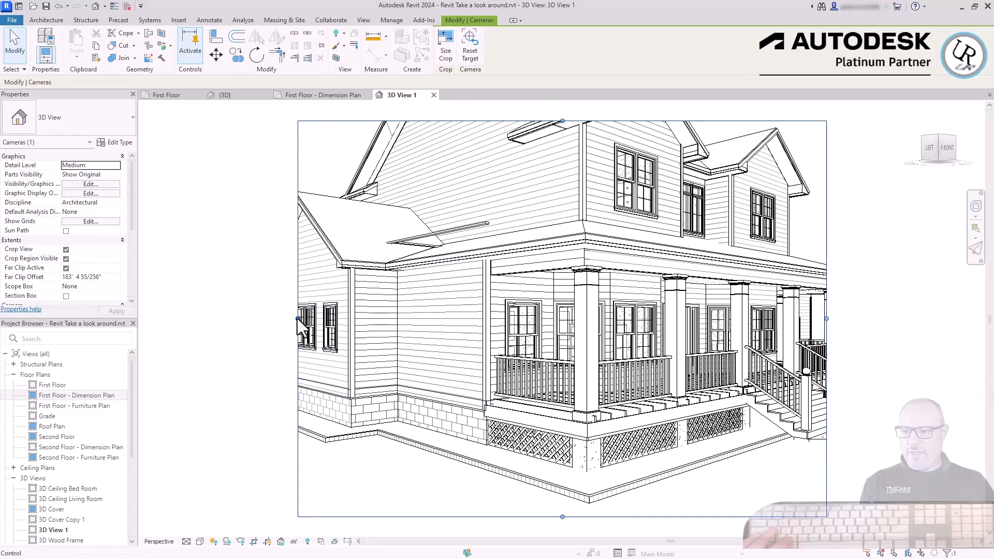
pyautogui.moveTo(238, 322); pyautogui.dragTo(151, 322)
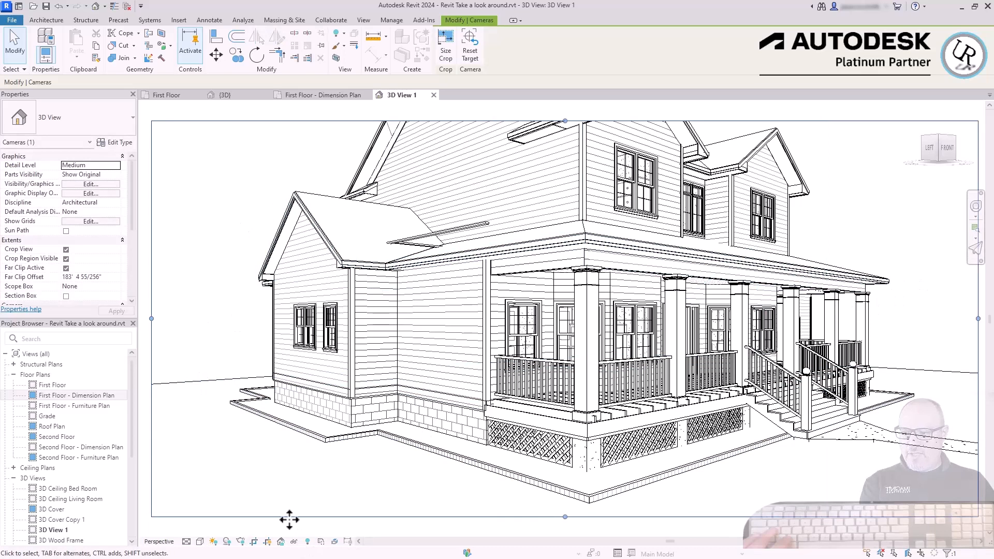
# Compare the camera view in the Wireframe, Hidden Line, Shaded and Consistent Colors visual styles.
pyautogui.click(198, 541)
pyautogui.click(197, 484)
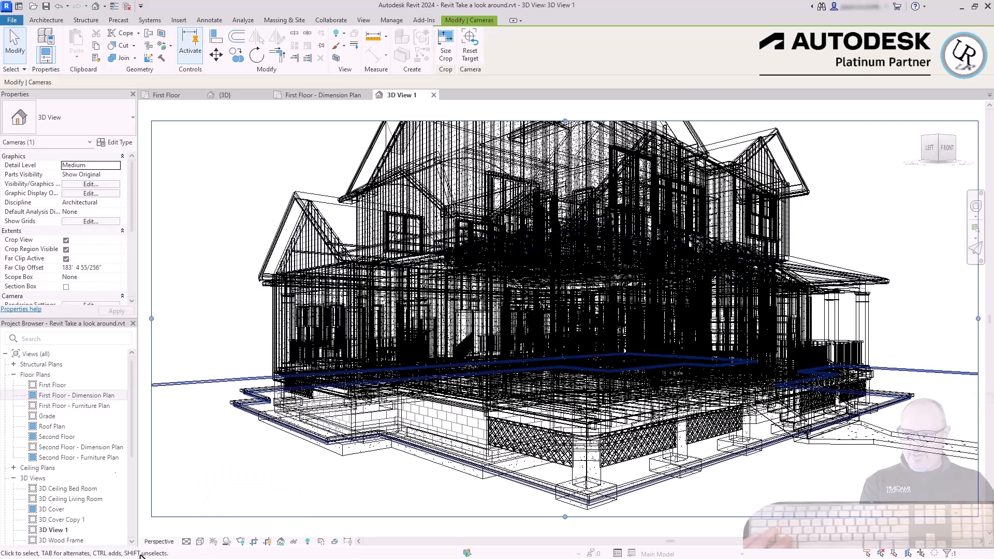
pyautogui.click(199, 542)
pyautogui.click(217, 489)
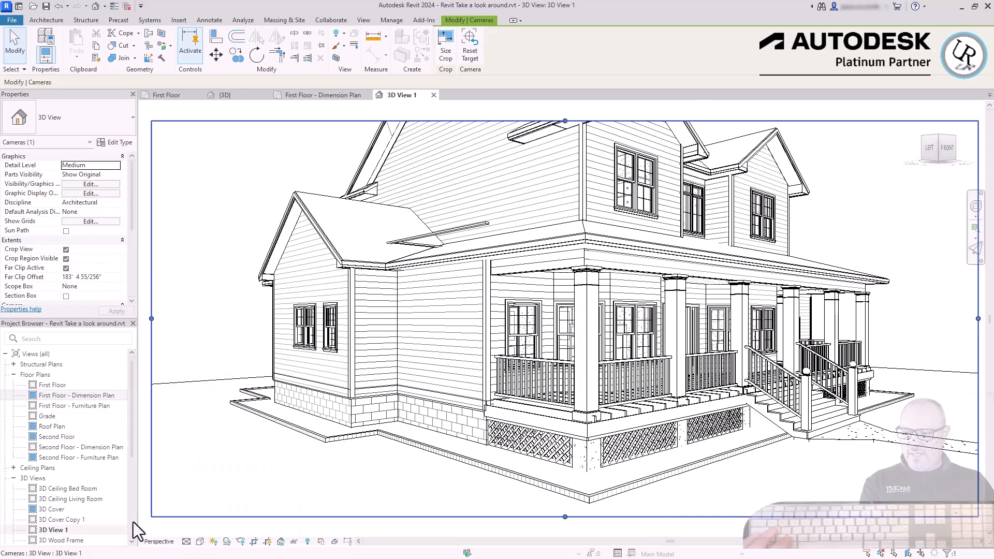
pyautogui.click(200, 541)
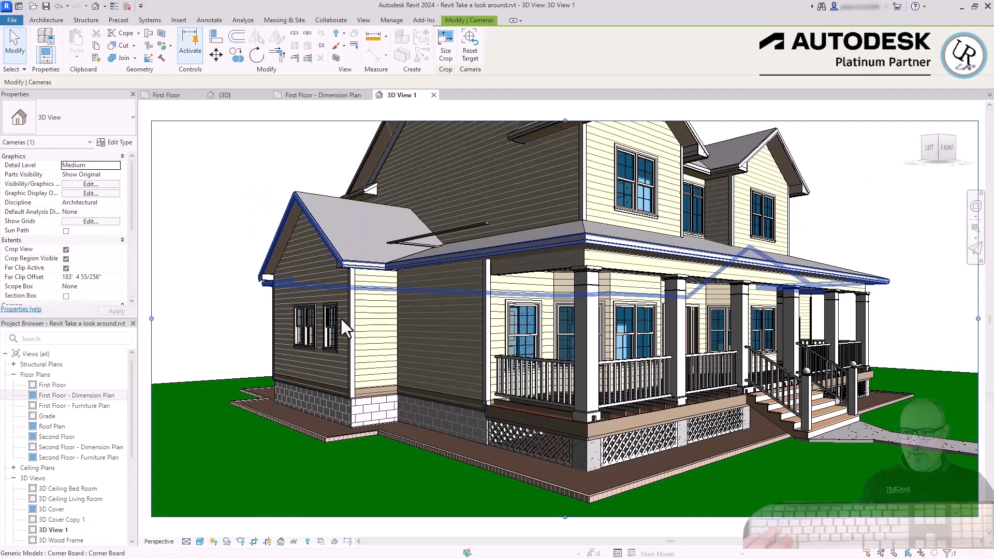
pyautogui.click(200, 542)
pyautogui.click(227, 508)
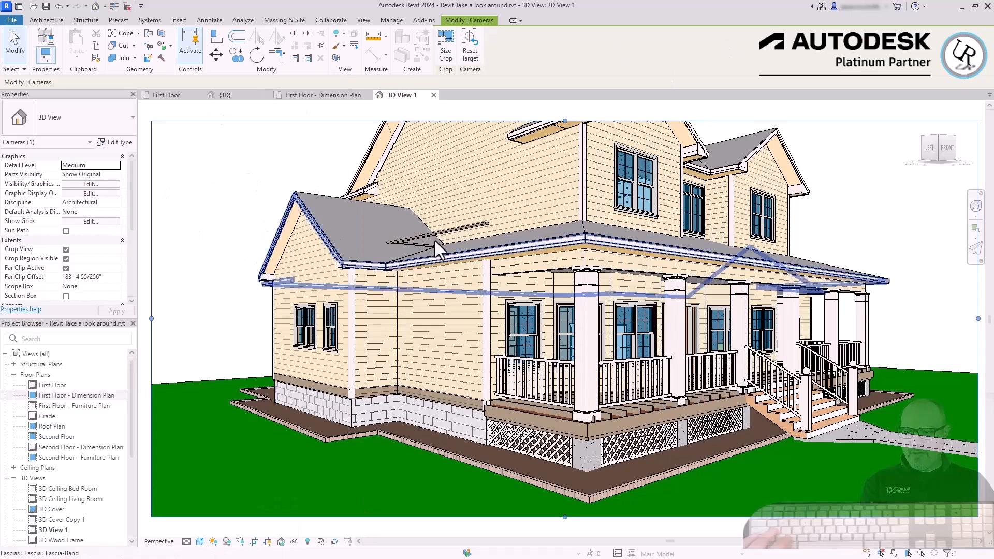
# Deselect the crop region and switch the camera view to Textures, ending on the Realistic visual style.
pyautogui.press('Escape')
pyautogui.click(201, 541)
pyautogui.click(218, 520)
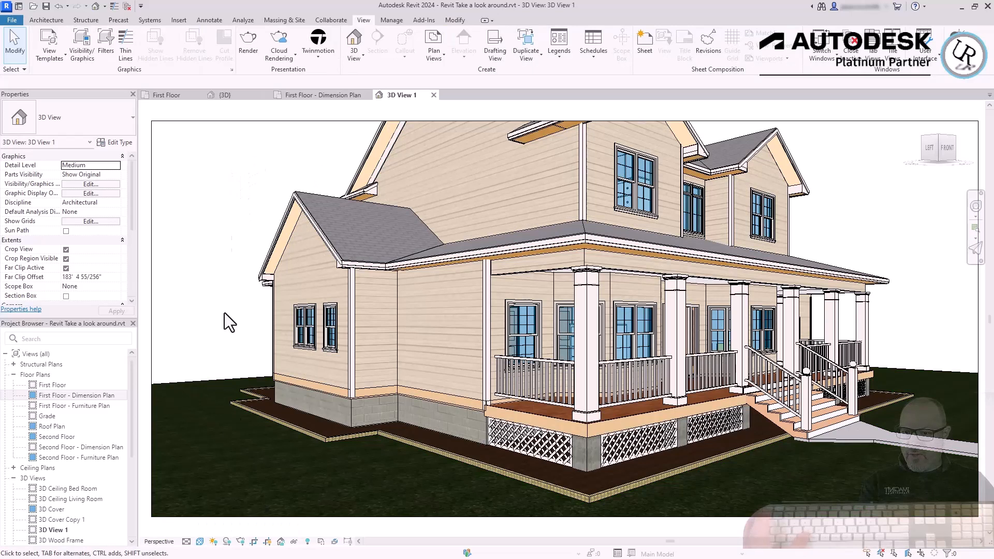
pyautogui.click(200, 542)
pyautogui.click(216, 530)
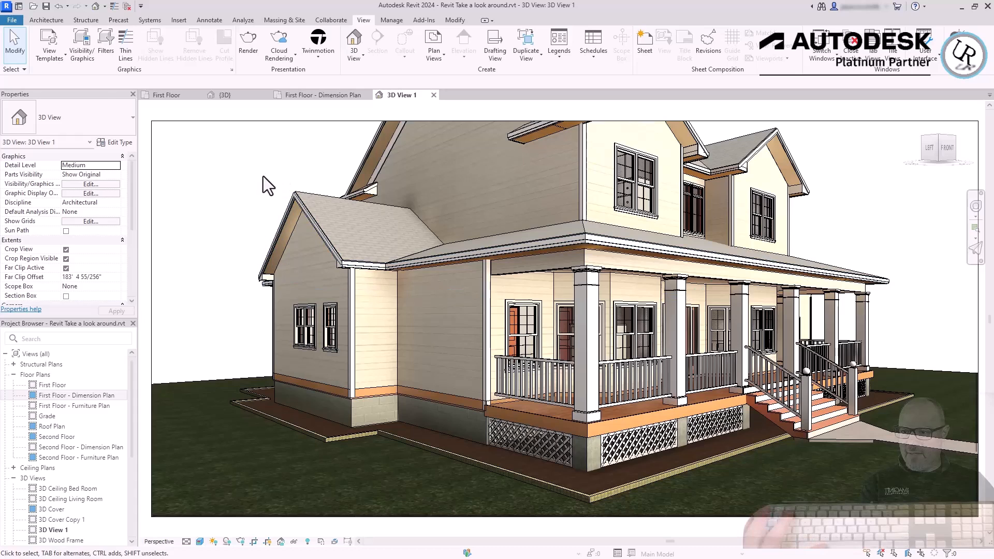
# Move the camera into the house with the Full Navigation Wheel, walking to the entrance staircase and turning towards the dining area and kitchen.
pyautogui.click(976, 208)
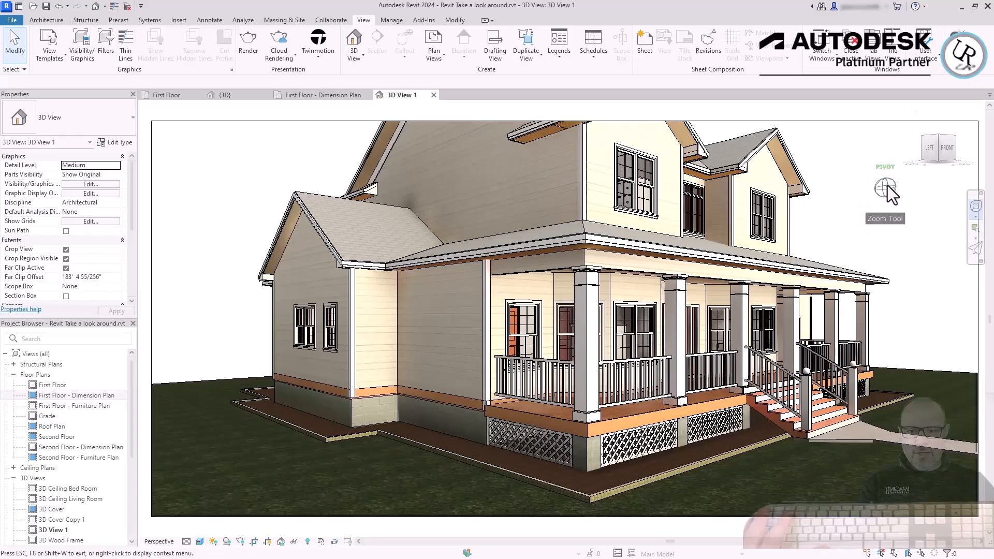
pyautogui.moveTo(888, 191)
pyautogui.mouseDown()
pyautogui.moveTo(905, 222)
pyautogui.moveTo(862, 207)
pyautogui.moveTo(767, 271)
pyautogui.moveTo(864, 255)
pyautogui.moveTo(898, 228)
pyautogui.moveTo(825, 161)
pyautogui.moveTo(720, 143)
pyautogui.moveTo(307, 250)
pyautogui.moveTo(269, 372)
pyautogui.moveTo(784, 336)
pyautogui.mouseUp()
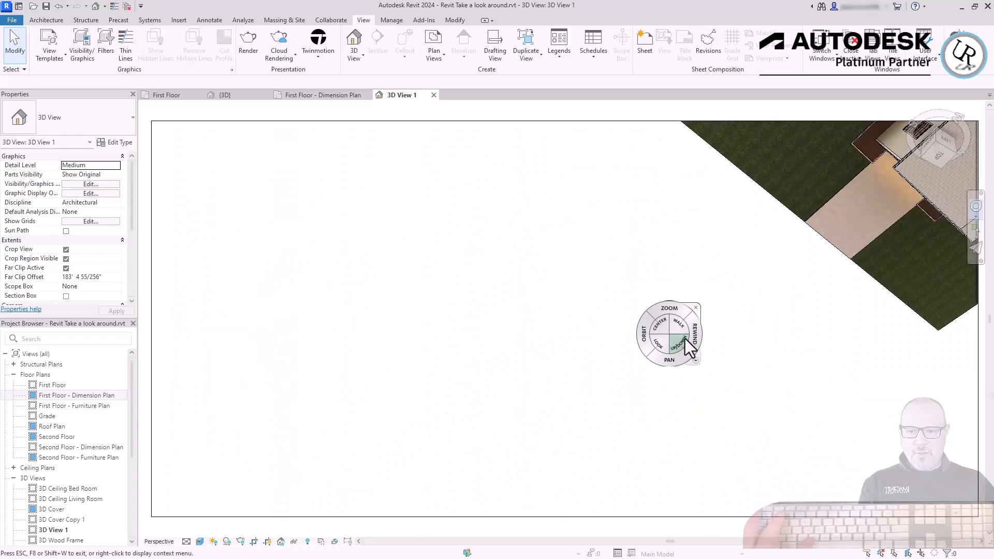
pyautogui.moveTo(699, 328); pyautogui.dragTo(601, 449)
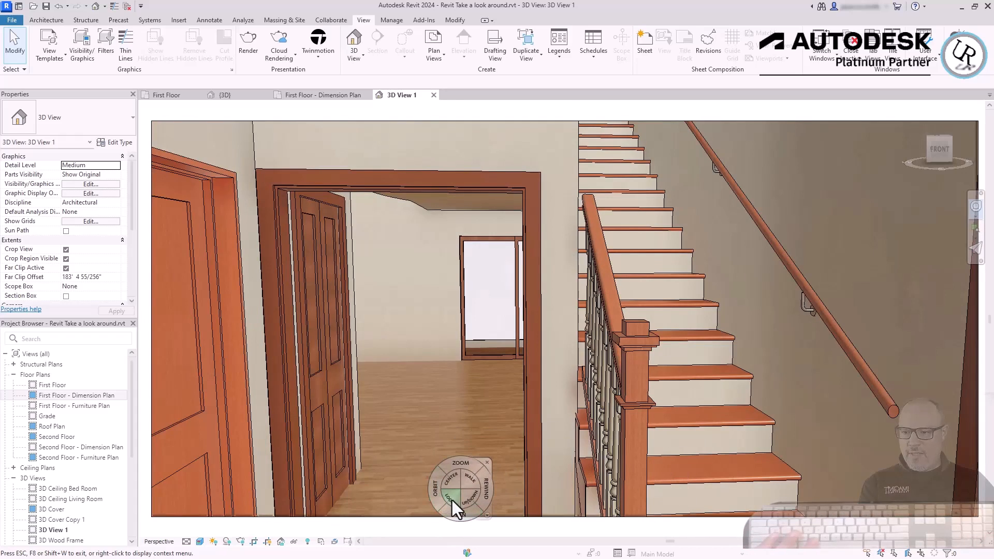
pyautogui.moveTo(451, 499); pyautogui.dragTo(465, 399)
pyautogui.moveTo(465, 399); pyautogui.dragTo(494, 421)
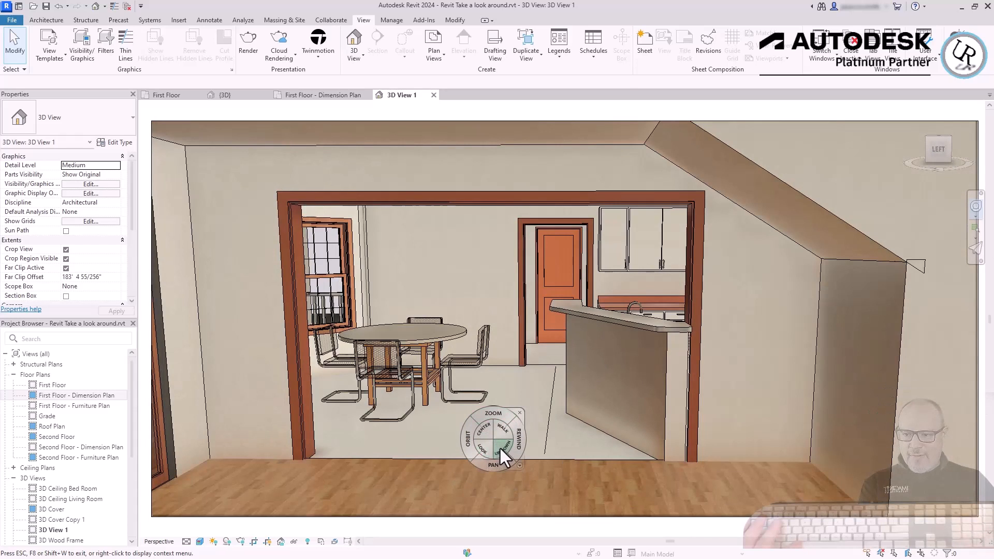
# Raise the camera to the upper floor, walk past the stair railing and look around until it faces the paneled closet doors.
pyautogui.moveTo(500, 448); pyautogui.dragTo(573, 299)
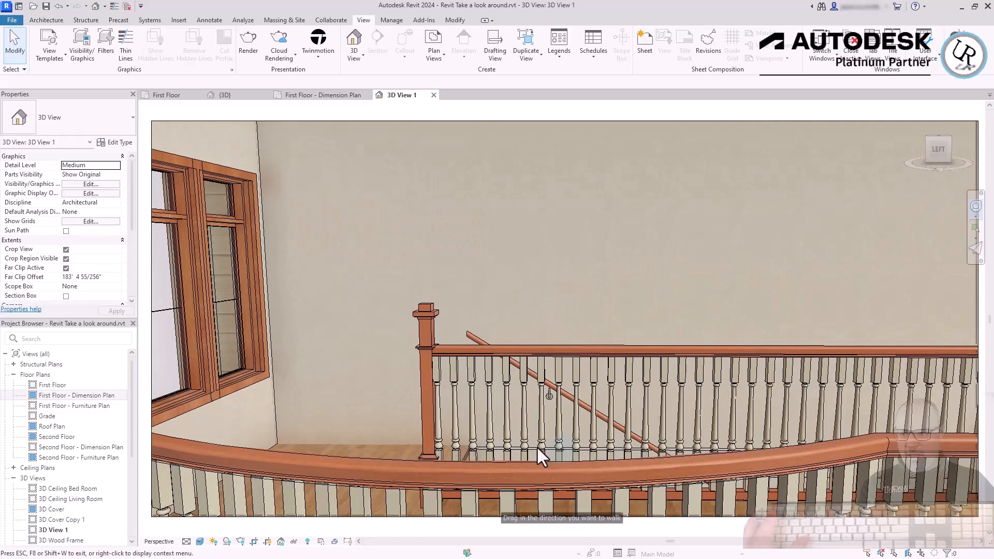
pyautogui.moveTo(536, 446); pyautogui.dragTo(455, 420)
pyautogui.moveTo(500, 415); pyautogui.dragTo(805, 439)
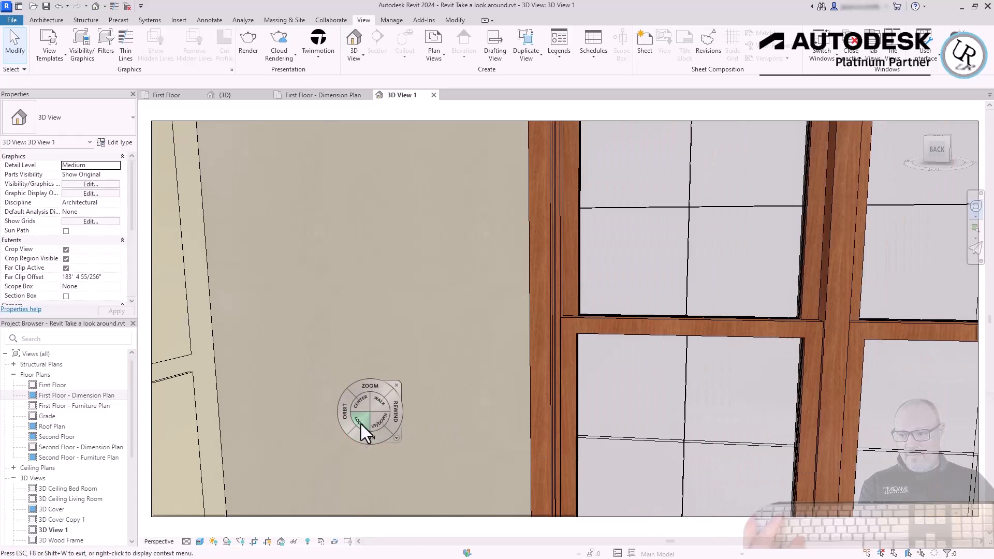
pyautogui.moveTo(362, 424); pyautogui.dragTo(650, 406)
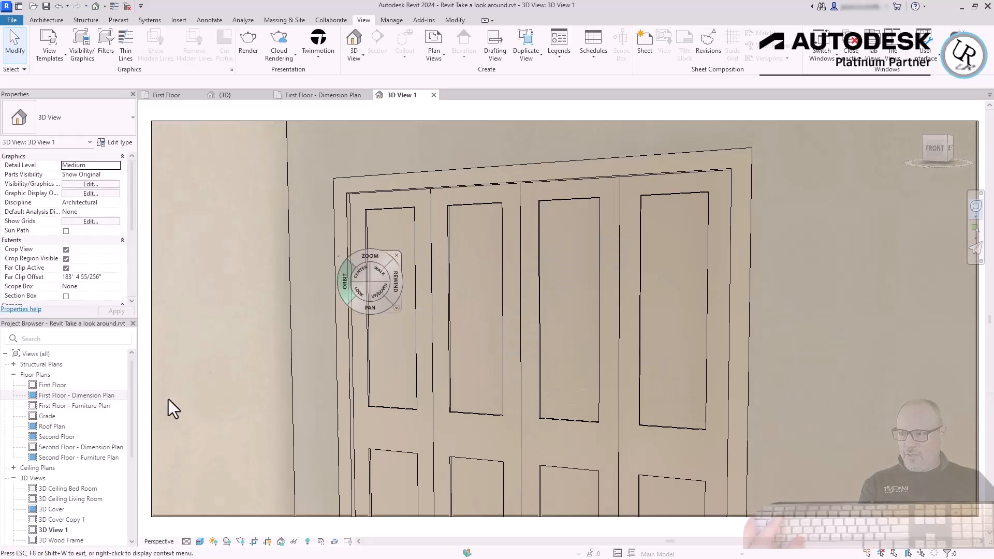
# Close the navigation wheel and duplicate the camera view 3D View 1.
pyautogui.click(48, 529)
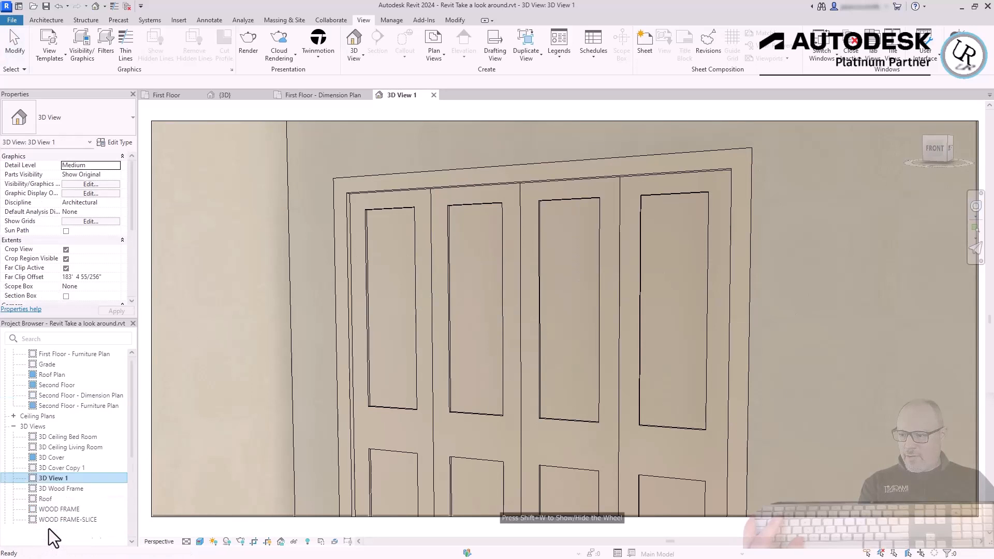
pyautogui.scroll(-3, 49, 530)
pyautogui.click(34, 377)
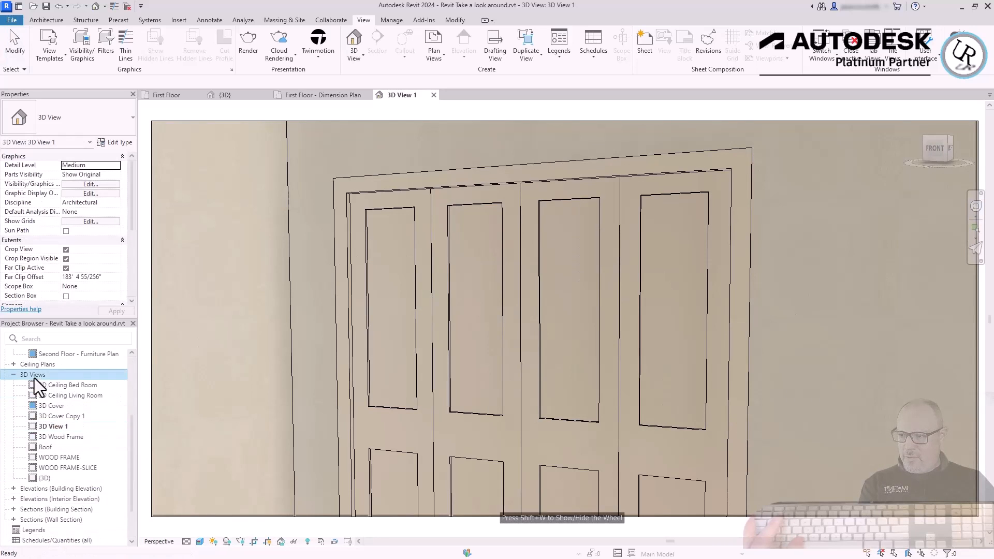
pyautogui.rightClick(57, 427)
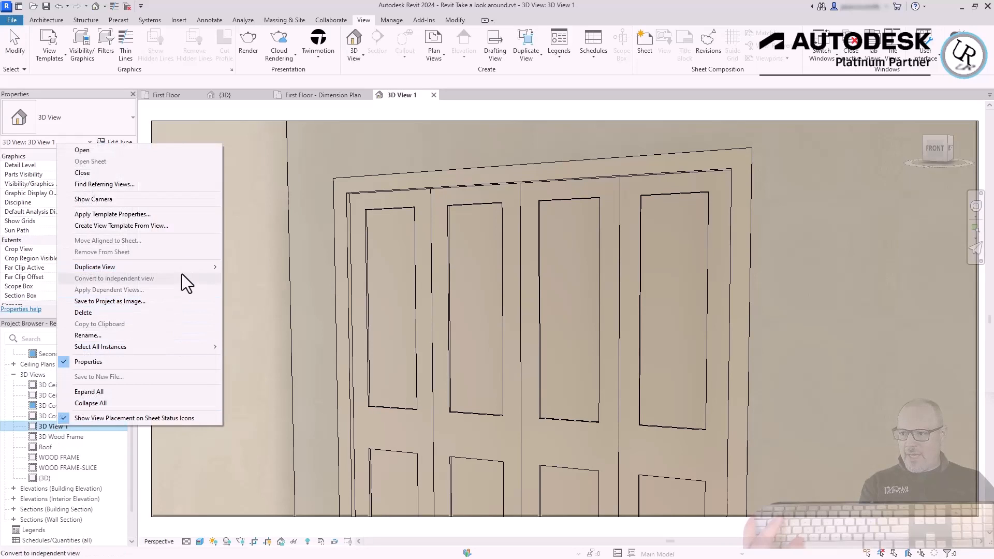
pyautogui.click(238, 266)
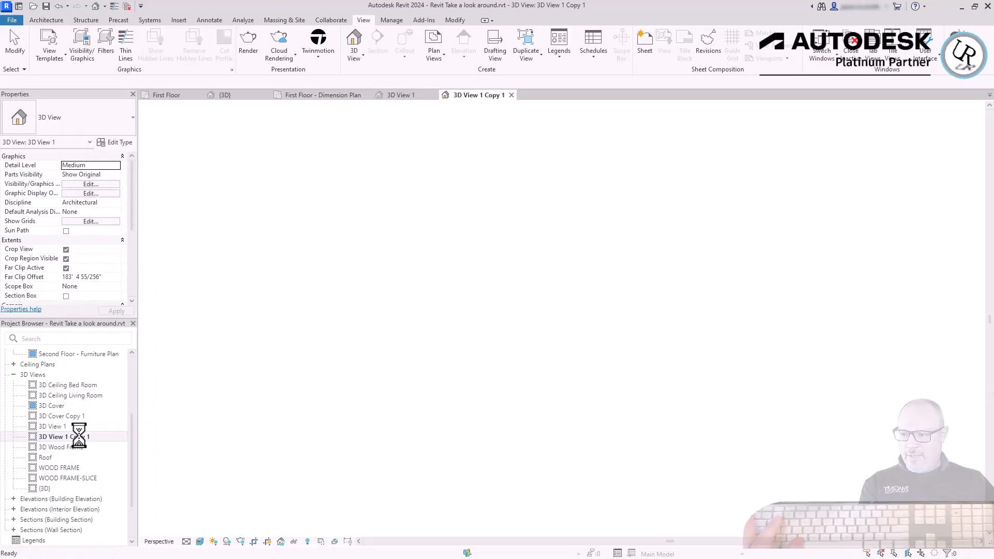
# Rename the duplicated camera view as 3D Closet Door.
pyautogui.rightClick(75, 437)
pyautogui.click(137, 347)
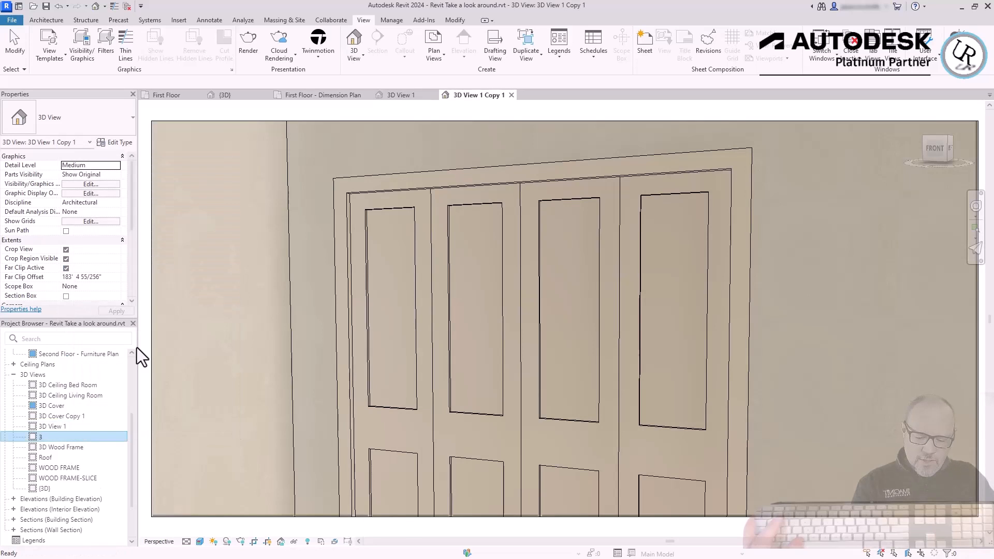
pyautogui.write('3D Closet')
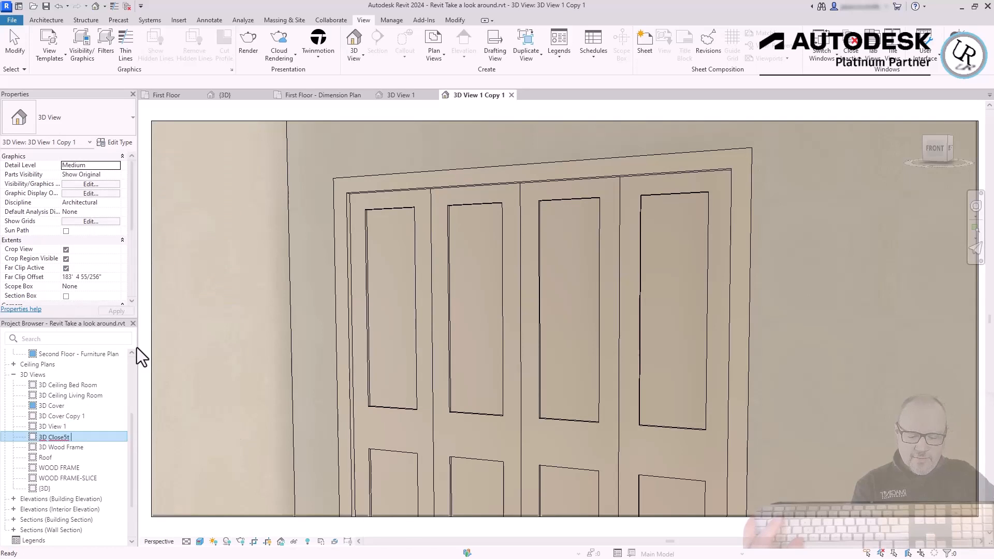
pyautogui.write(' Door')
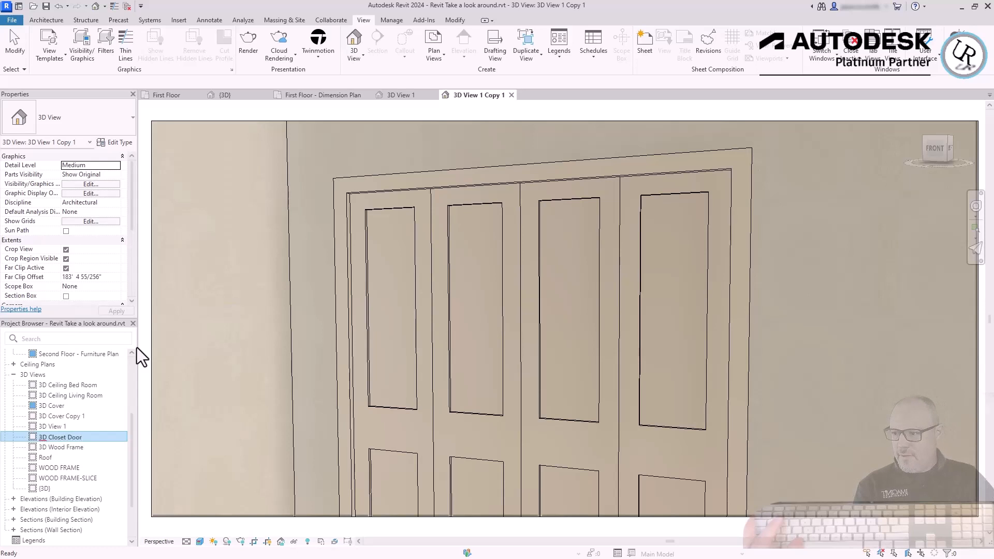
pyautogui.press('Return')
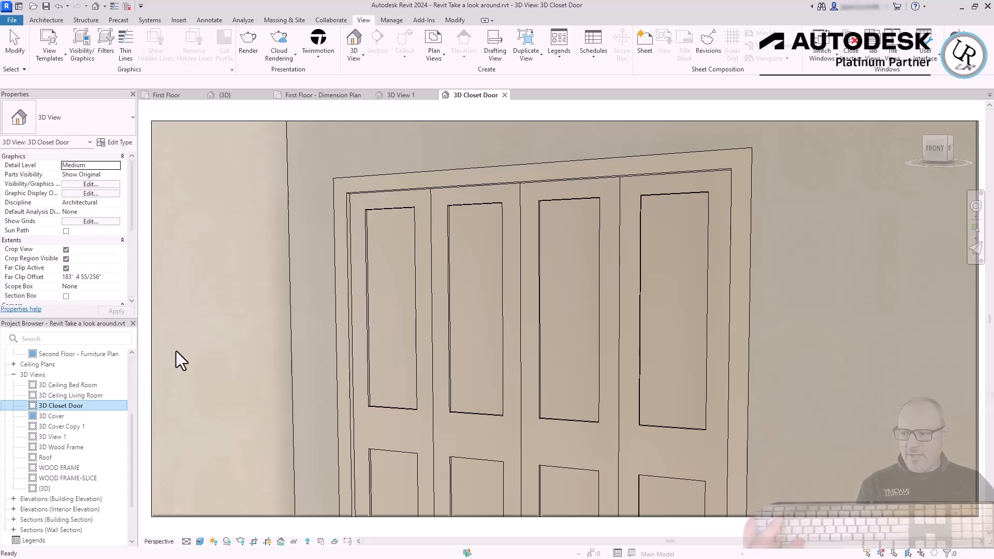
# Open the First Floor - Furniture Plan view.
pyautogui.scroll(4, 133, 411)
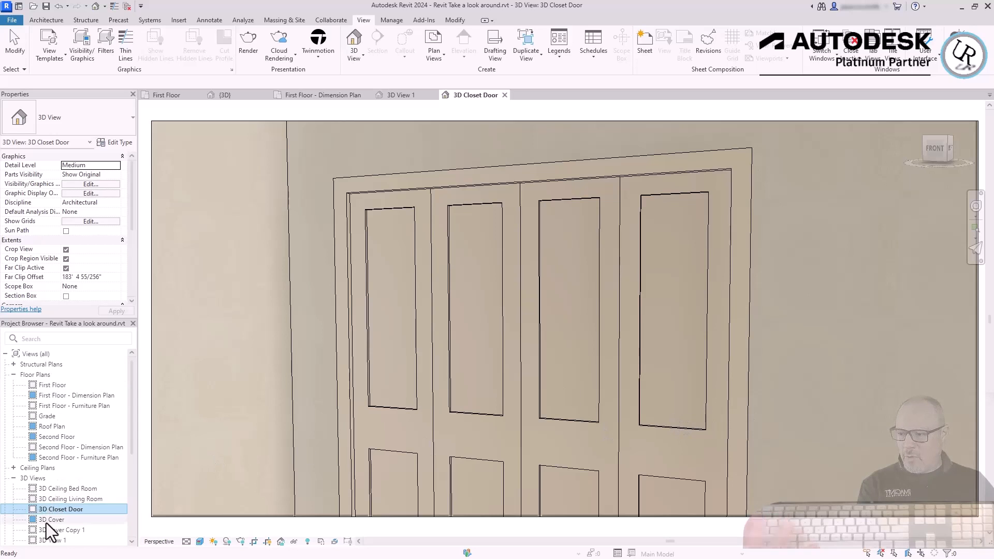
pyautogui.doubleClick(55, 407)
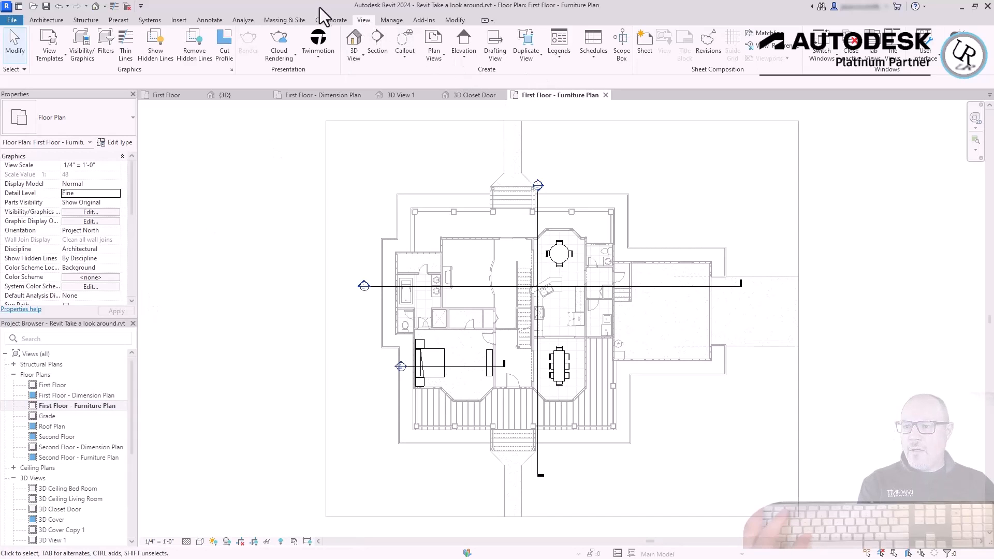
# Start a walkthrough in the furniture plan, placing key frames from the front yard over the porch, through the entrance and around the bedroom.
pyautogui.click(353, 56)
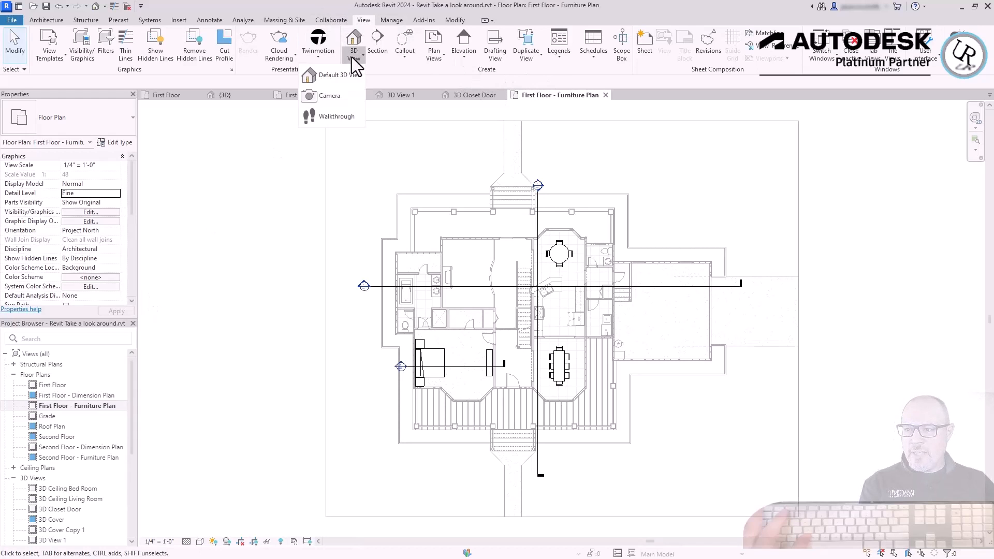
pyautogui.click(325, 117)
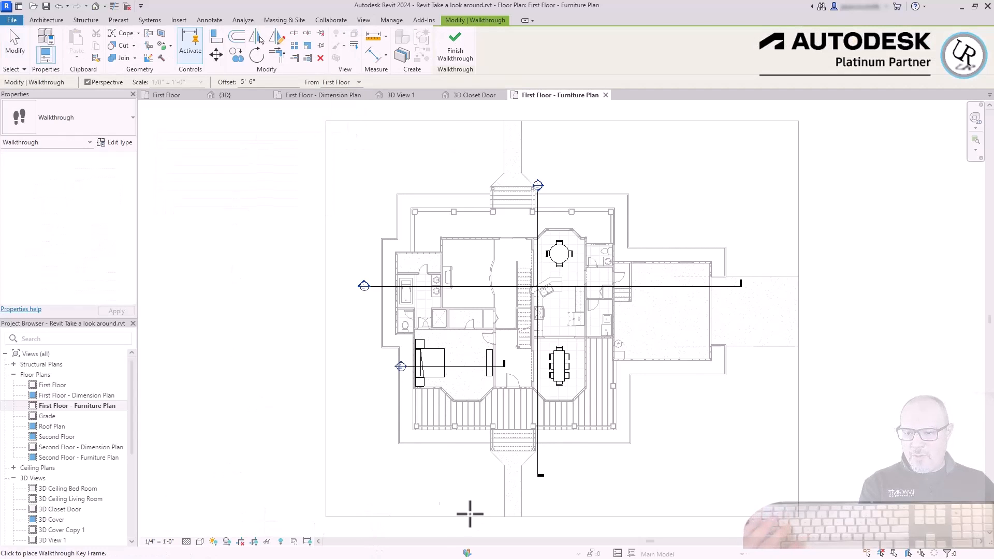
pyautogui.click(334, 511)
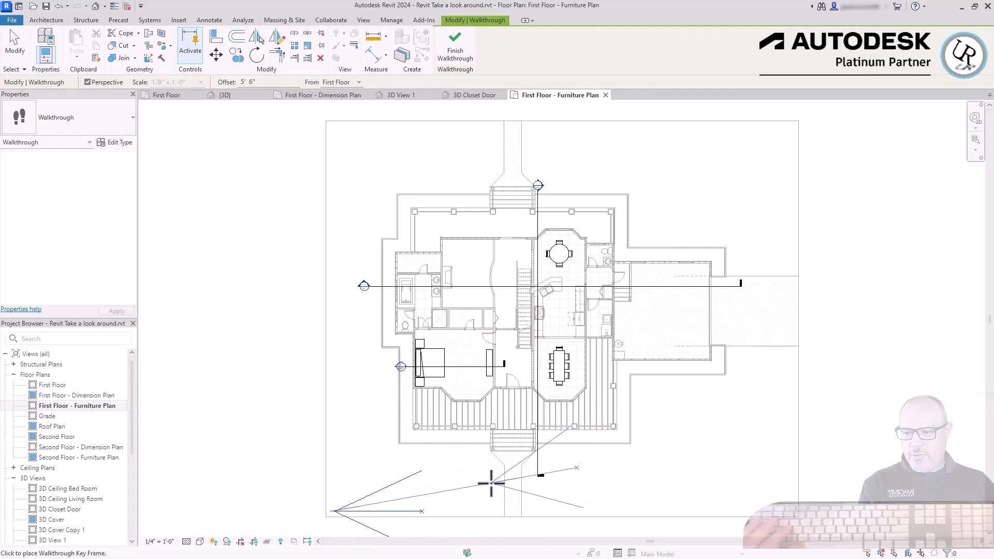
pyautogui.click(491, 482)
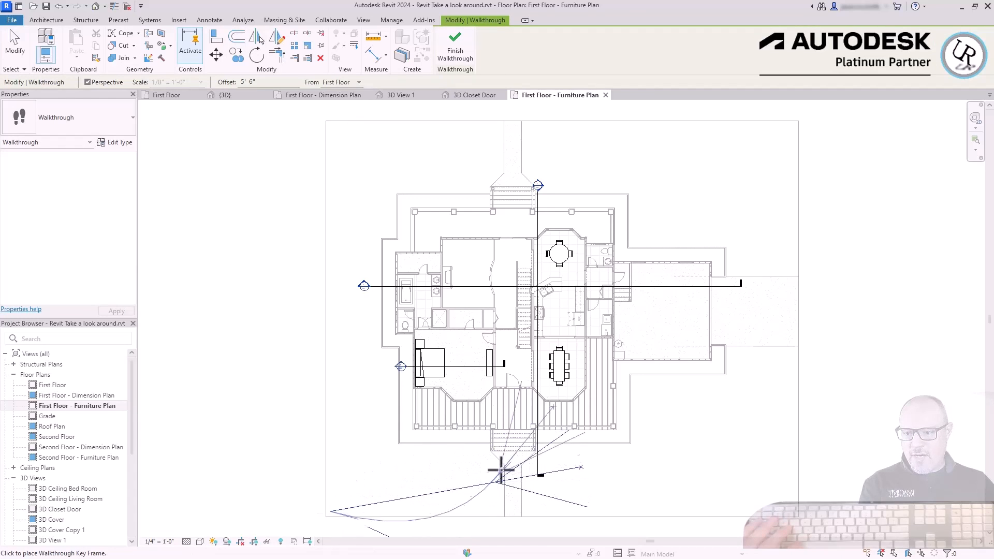
pyautogui.click(512, 412)
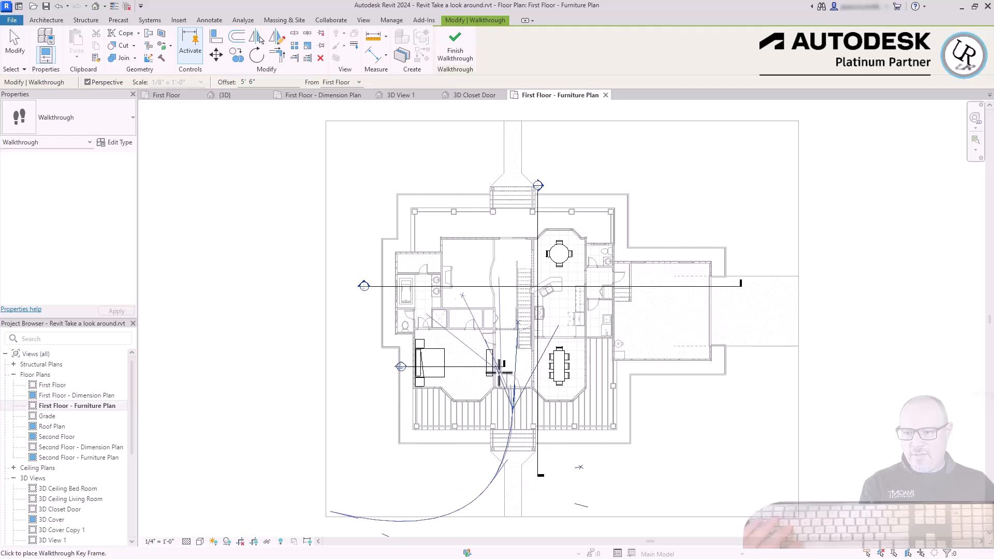
pyautogui.click(496, 371)
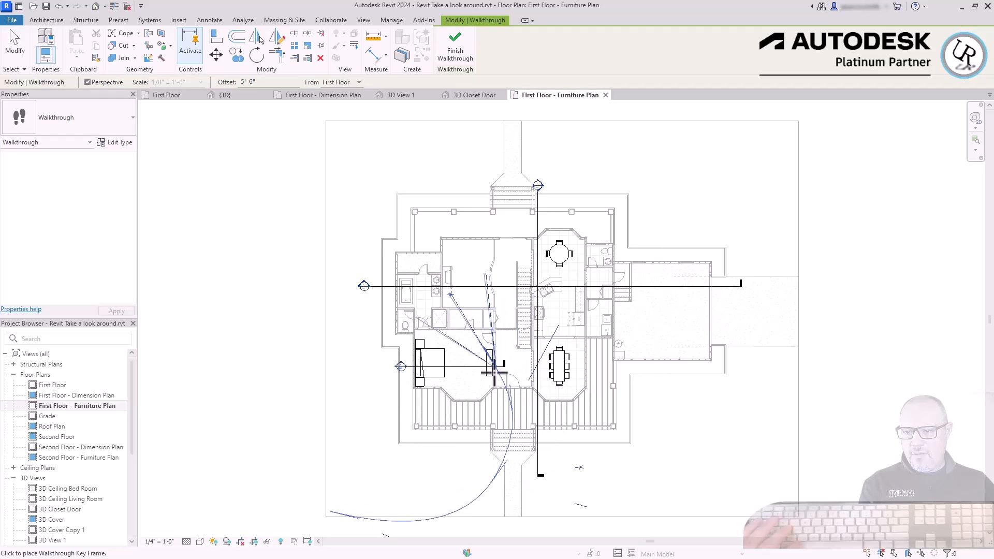
pyautogui.click(456, 380)
pyautogui.click(455, 358)
pyautogui.click(482, 346)
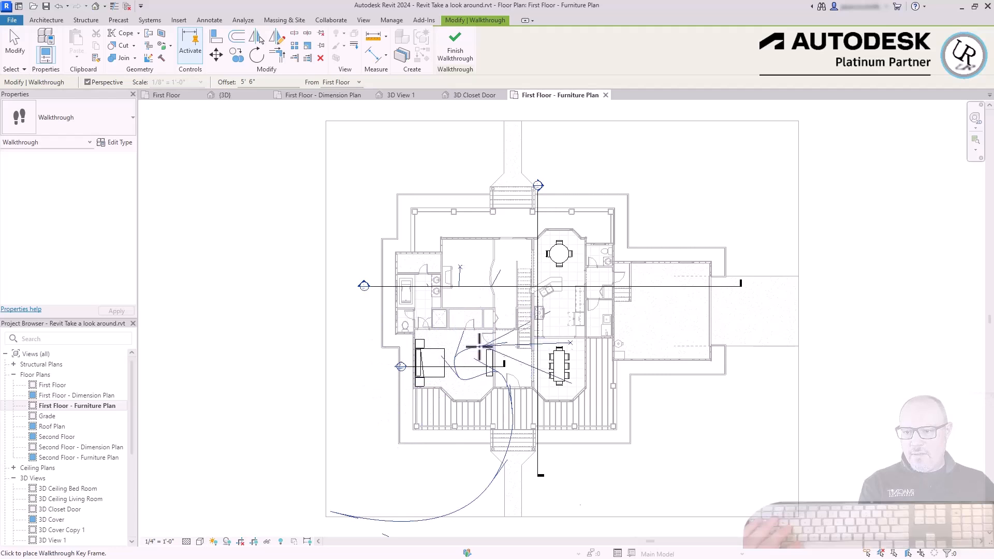
# Continue the walkthrough path across the hall through the dining room, kitchen and living room, and finish the walkthrough.
pyautogui.click(510, 355)
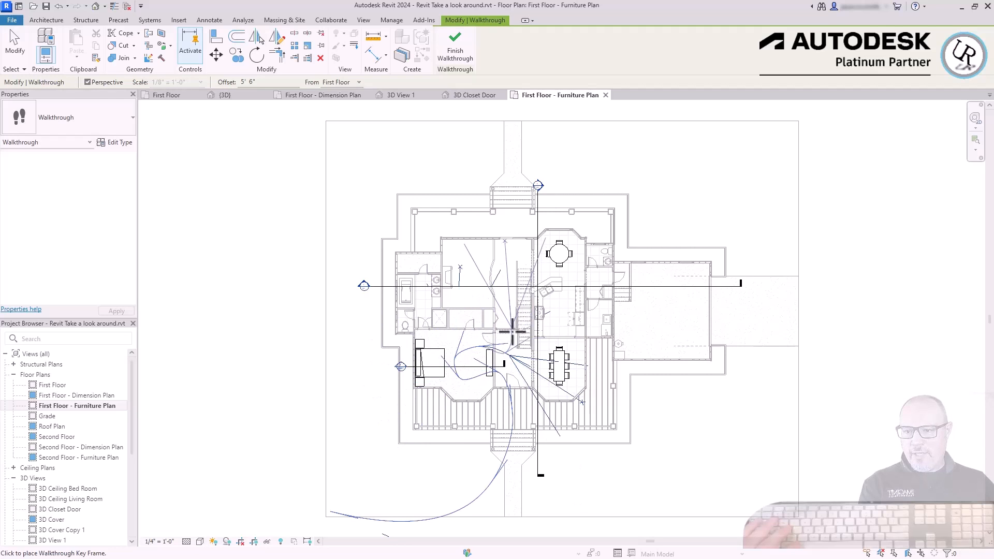
pyautogui.click(549, 362)
pyautogui.click(556, 361)
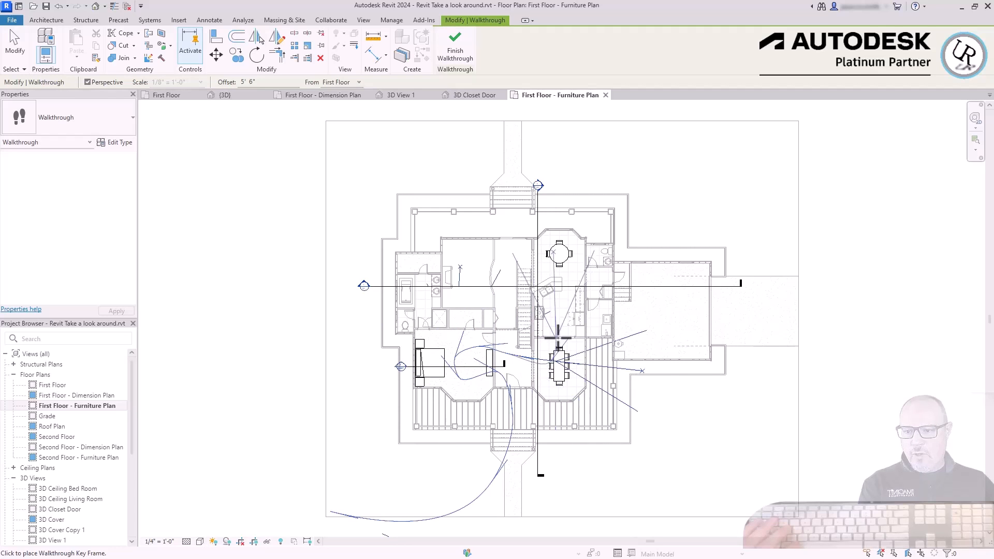
pyautogui.click(561, 328)
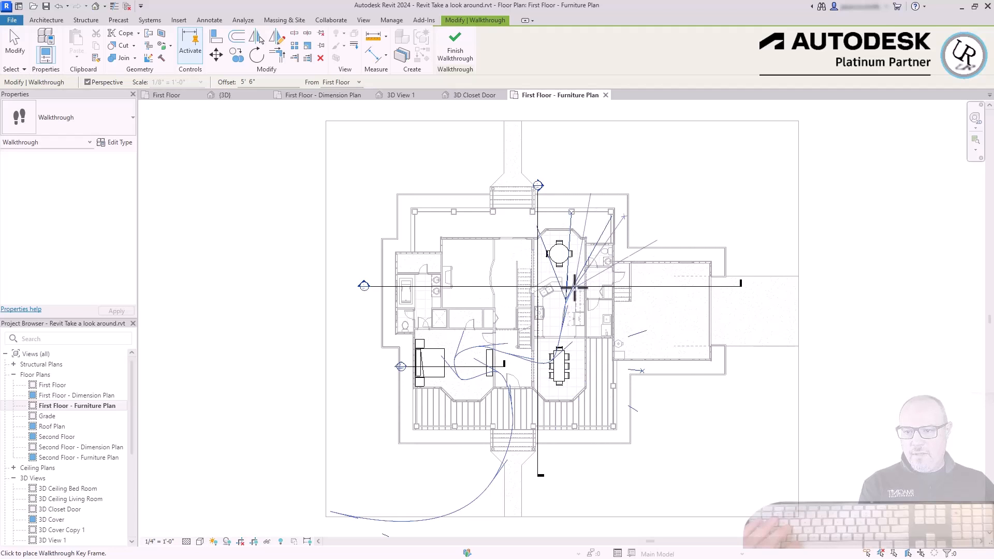
pyautogui.click(573, 284)
pyautogui.click(515, 261)
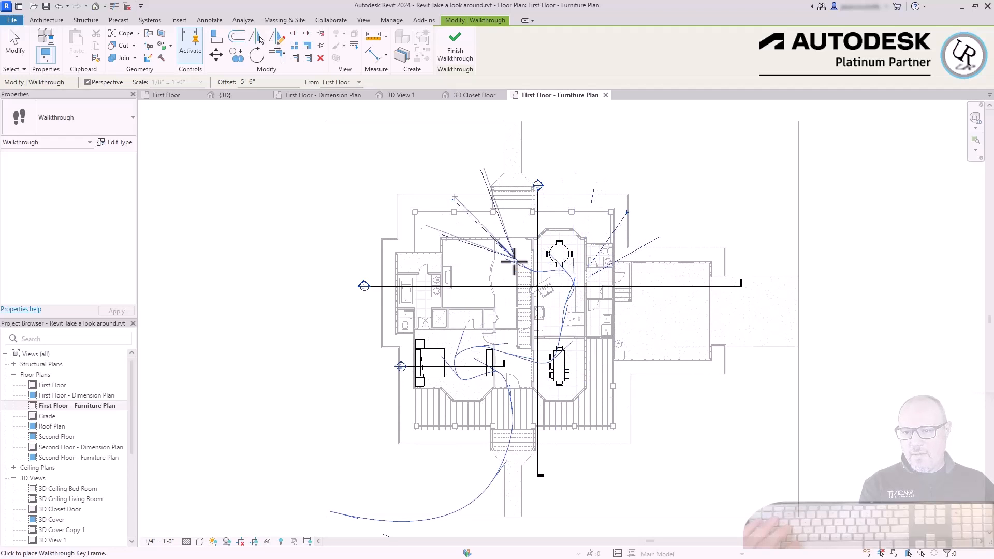
pyautogui.click(461, 289)
pyautogui.click(489, 288)
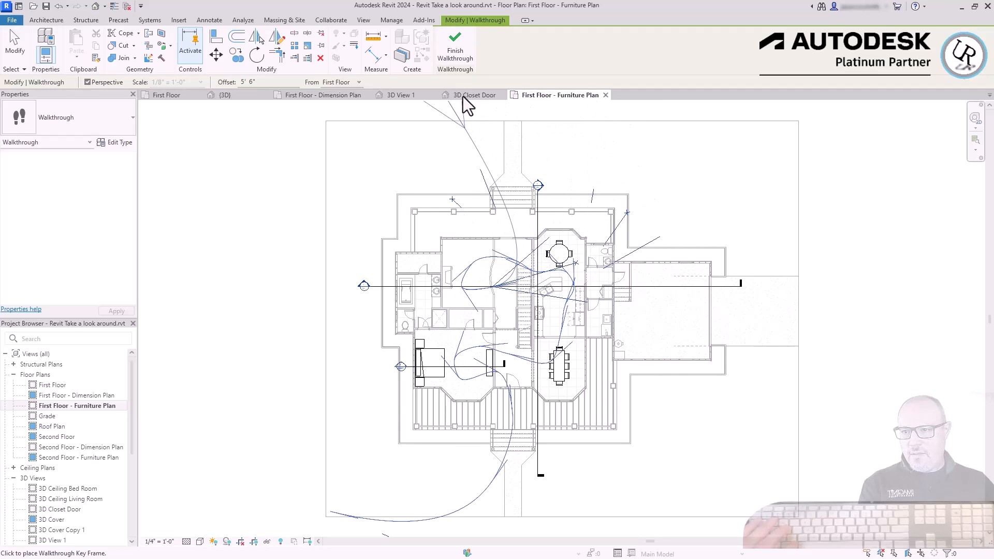
pyautogui.click(456, 47)
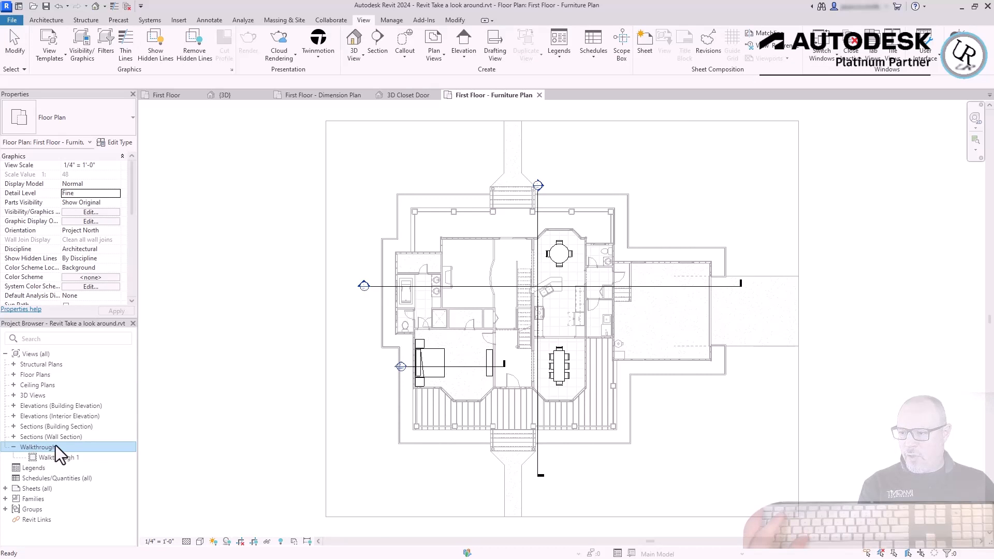
# Open the Walkthrough 1 view and widen its crop region on both sides.
pyautogui.doubleClick(54, 459)
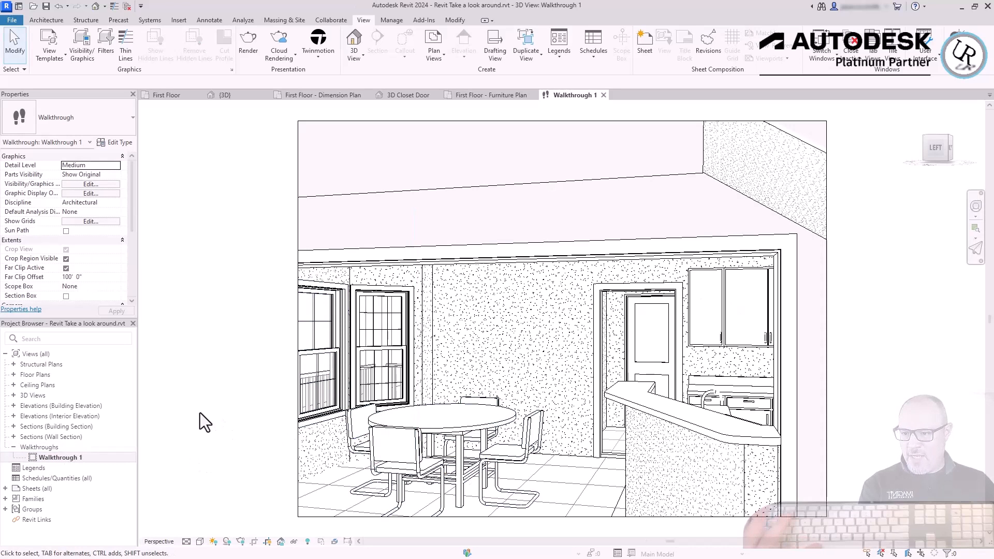
pyautogui.click(296, 468)
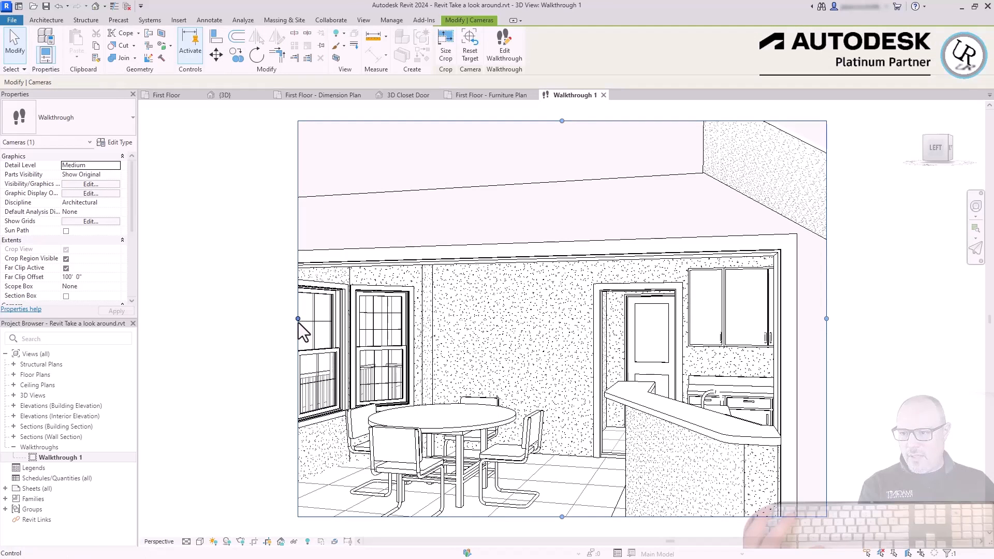
pyautogui.moveTo(303, 332); pyautogui.dragTo(173, 333)
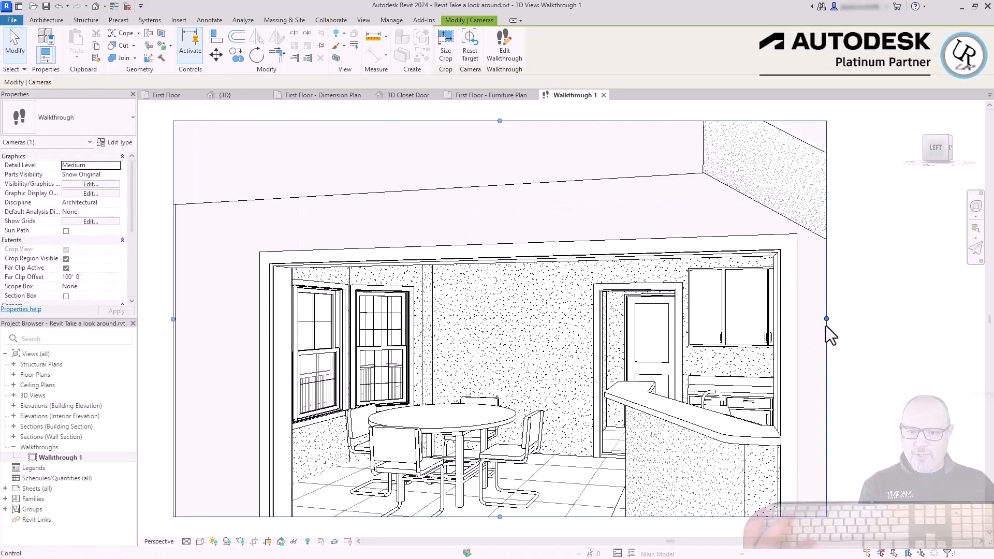
pyautogui.moveTo(832, 328); pyautogui.dragTo(957, 320)
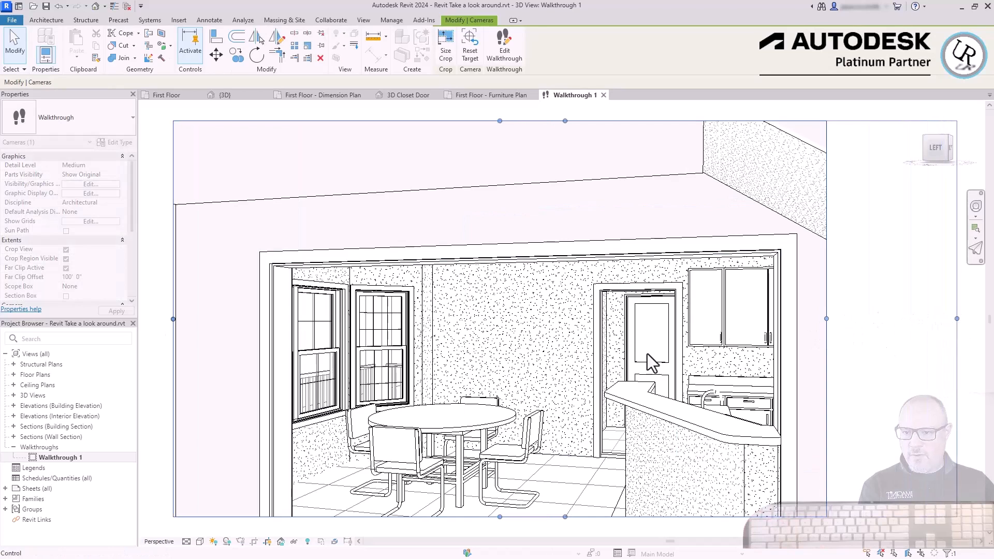
# Set the walkthrough view's visual style to Realistic and clear the selection.
pyautogui.click(200, 541)
pyautogui.click(210, 530)
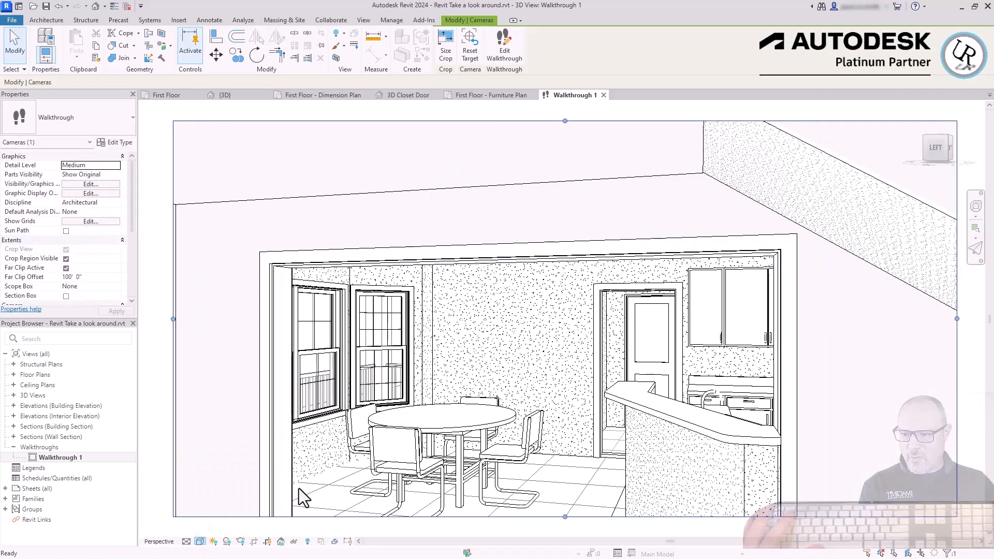
pyautogui.press('Escape')
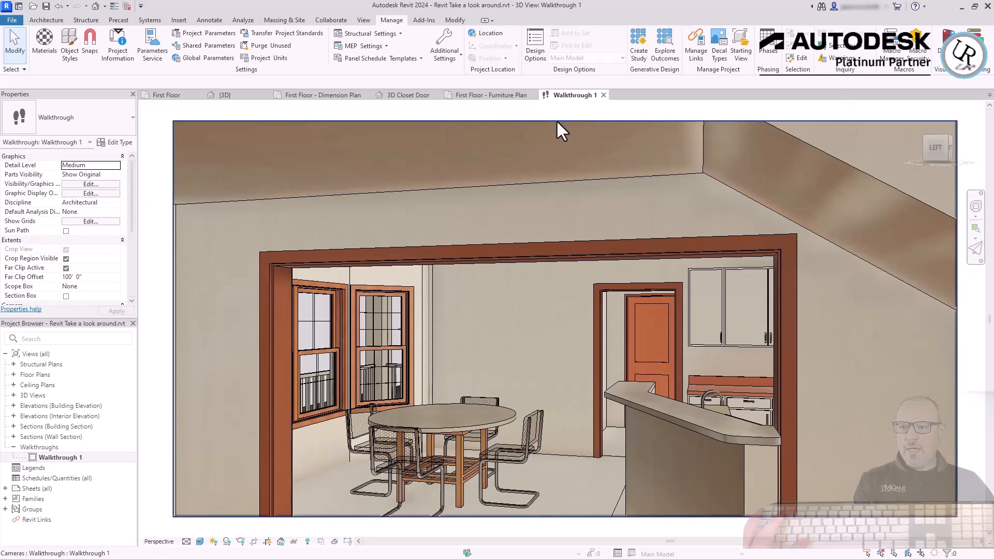
pyautogui.click(45, 447)
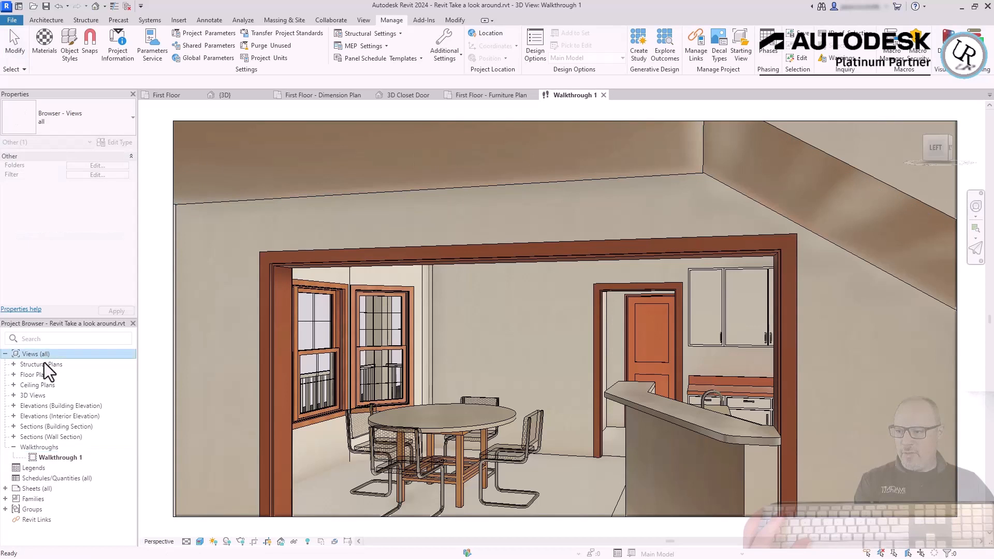
pyautogui.click(61, 458)
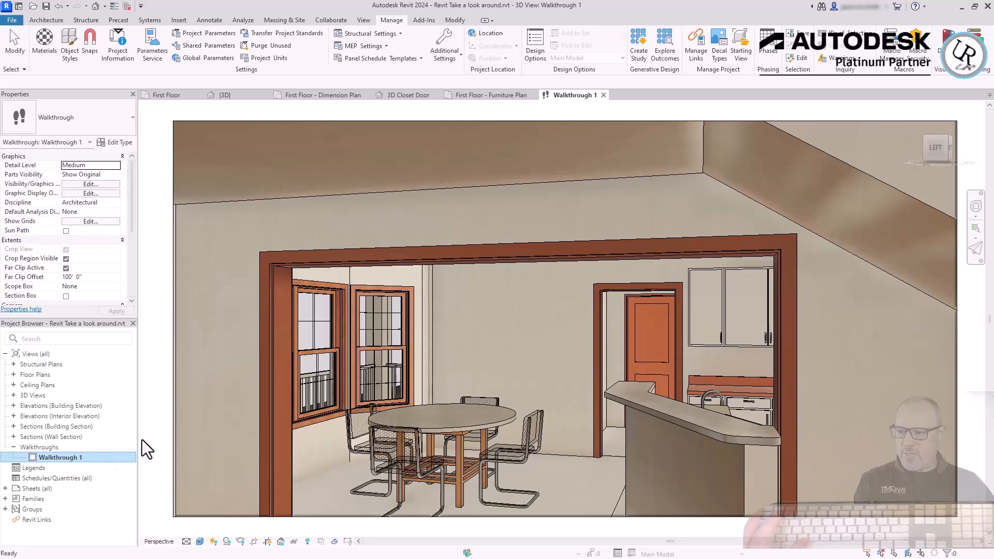
pyautogui.click(154, 427)
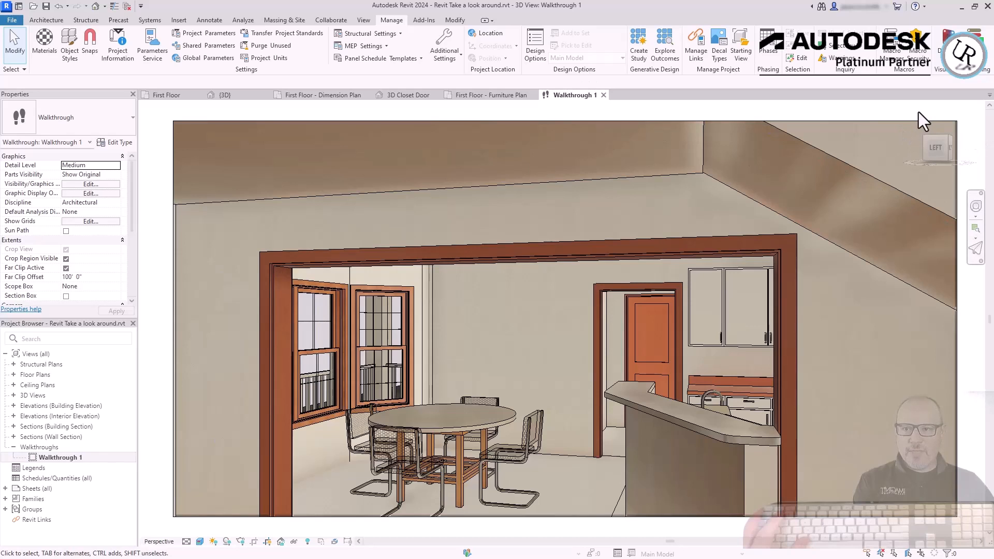
# Edit the walkthrough from its crop region, set the active frame to 1 and quit editing.
pyautogui.click(173, 165)
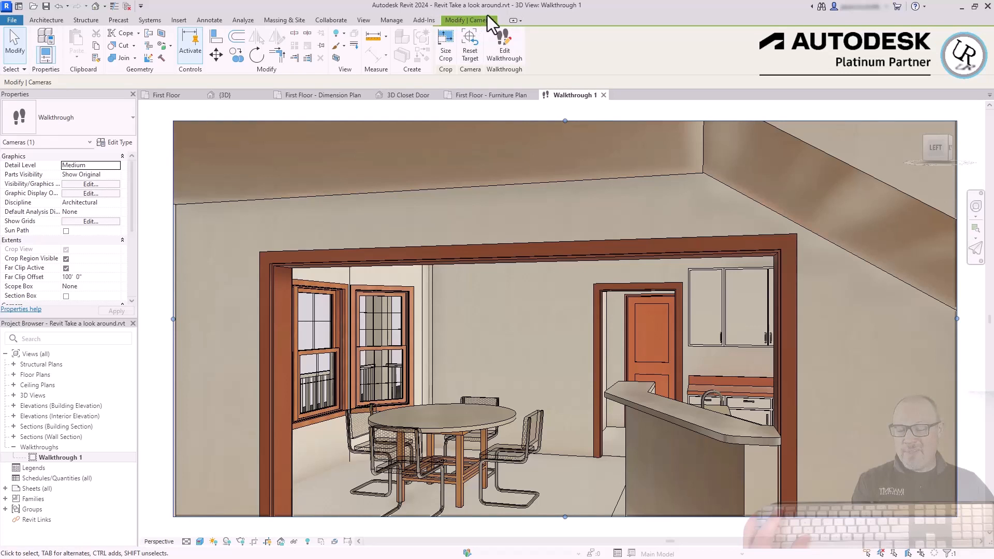
pyautogui.click(504, 48)
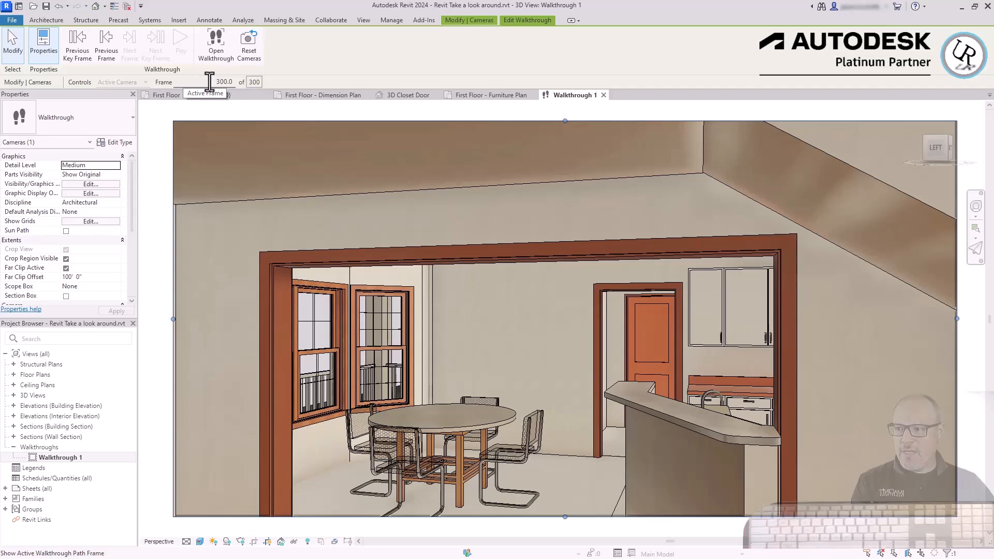
pyautogui.click(200, 82)
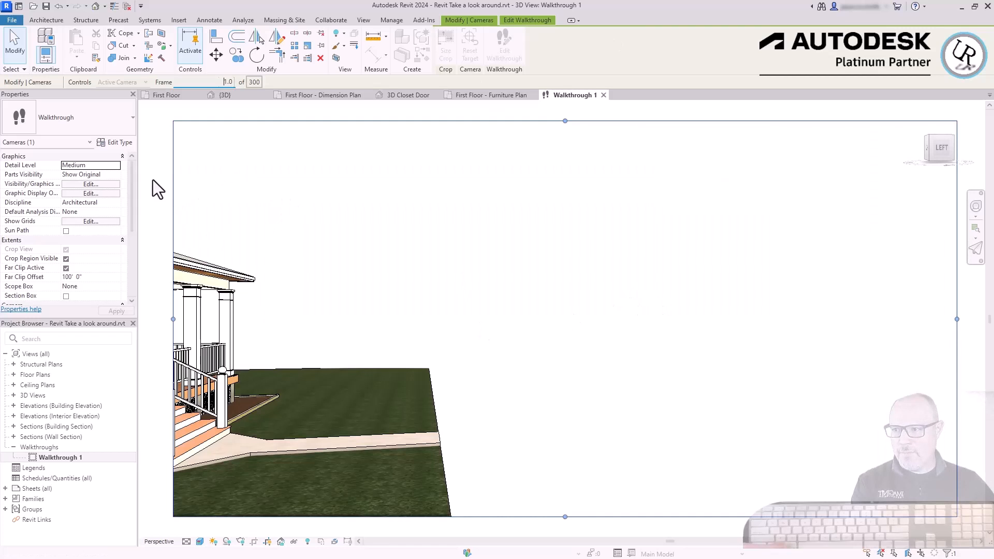
pyautogui.press('Escape')
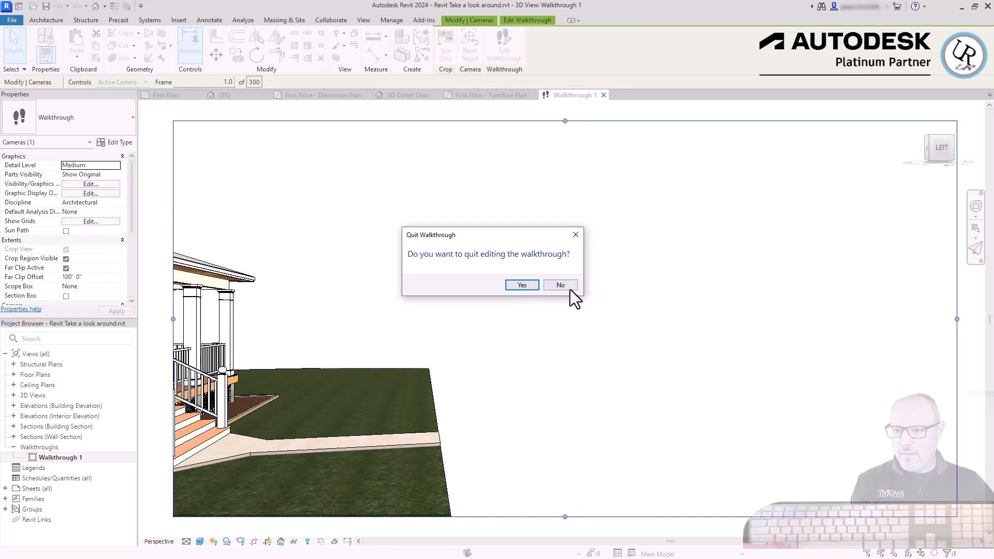
pyautogui.click(568, 287)
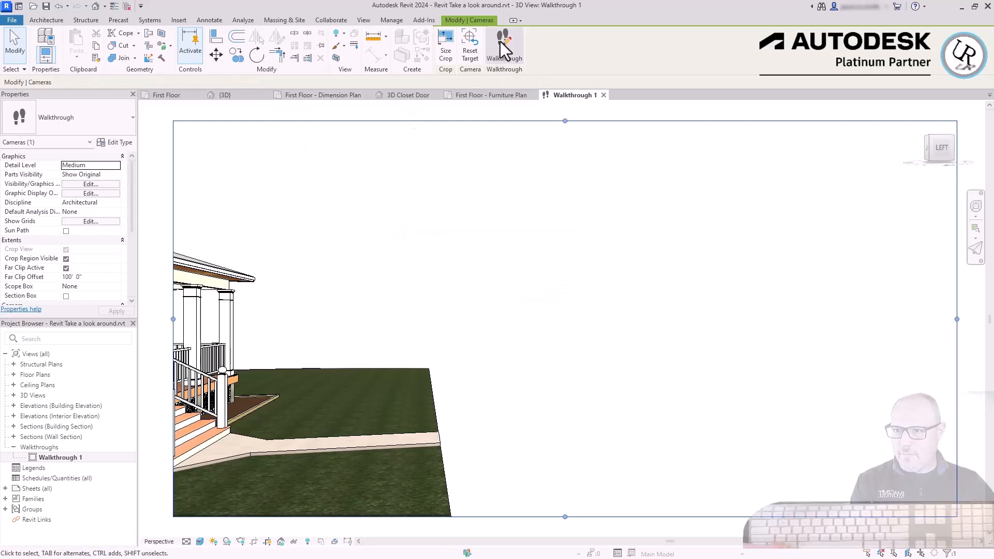
pyautogui.click(516, 111)
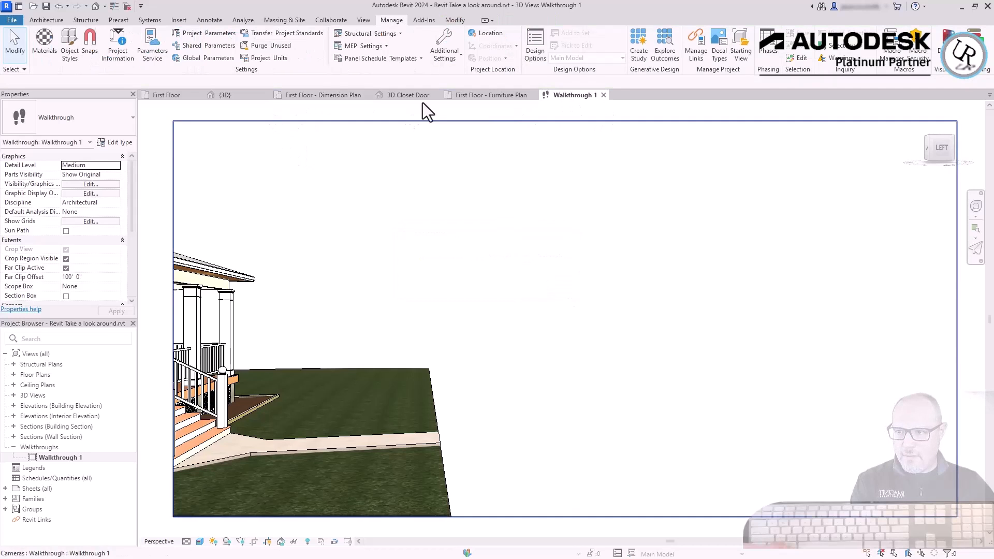
# Reopen Walkthrough 1 for editing and play it from frame 1.
pyautogui.click(172, 140)
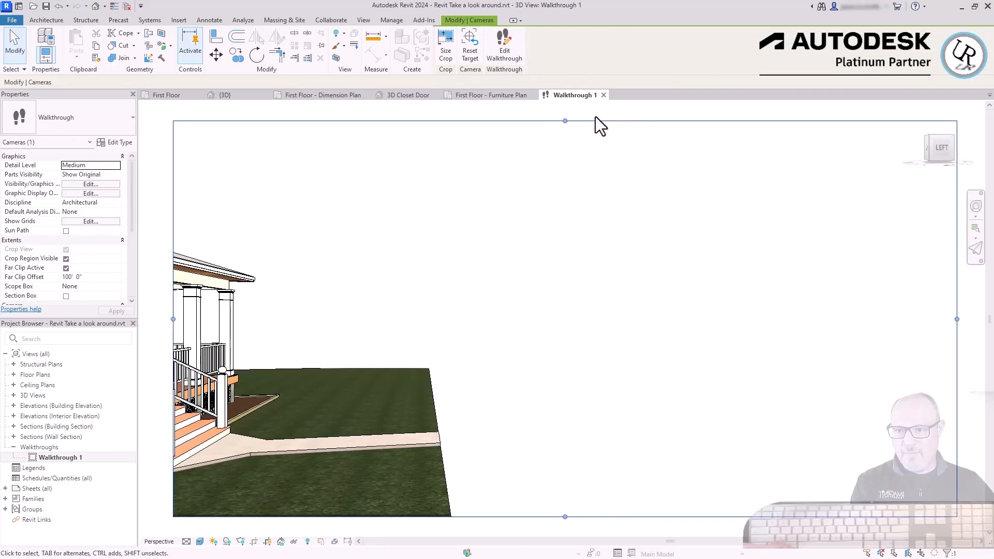
pyautogui.click(512, 46)
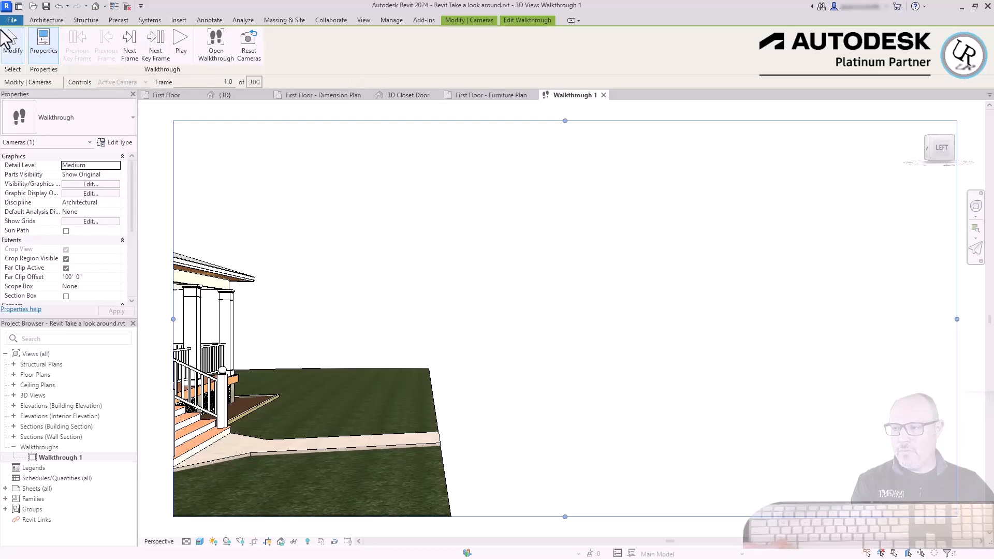
pyautogui.click(182, 48)
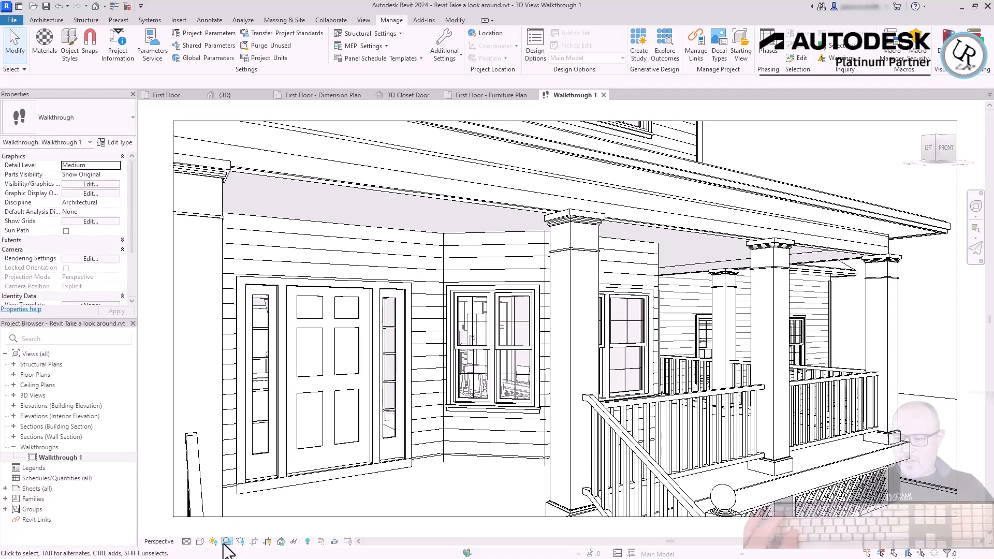
# Try the Realistic visual style on the porch frame and return the view to Hidden Line.
pyautogui.click(200, 541)
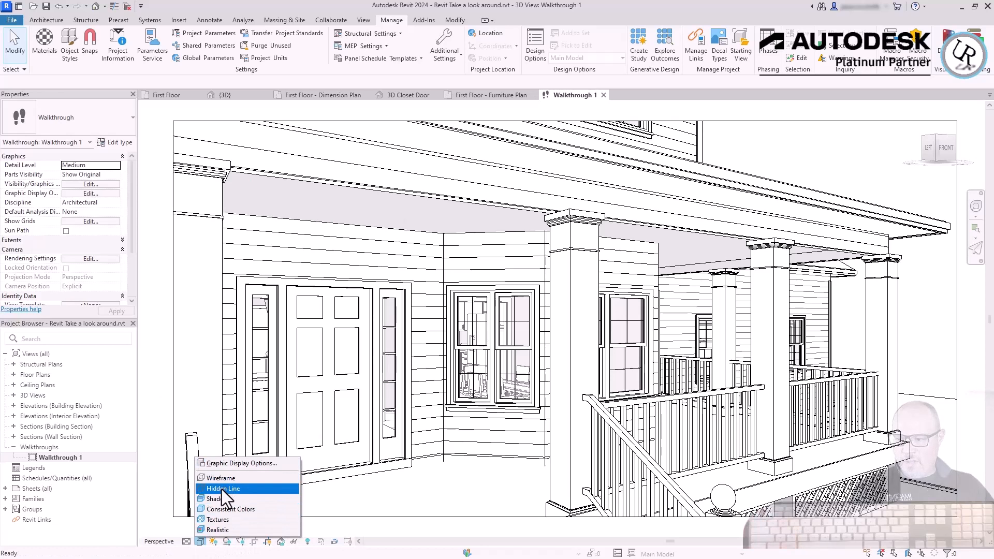
pyautogui.click(216, 531)
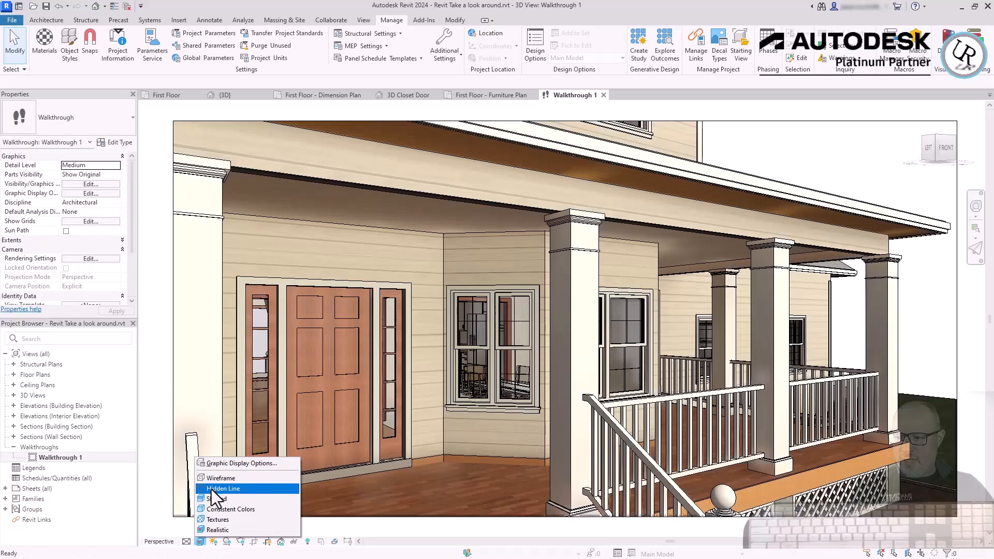
pyautogui.click(211, 490)
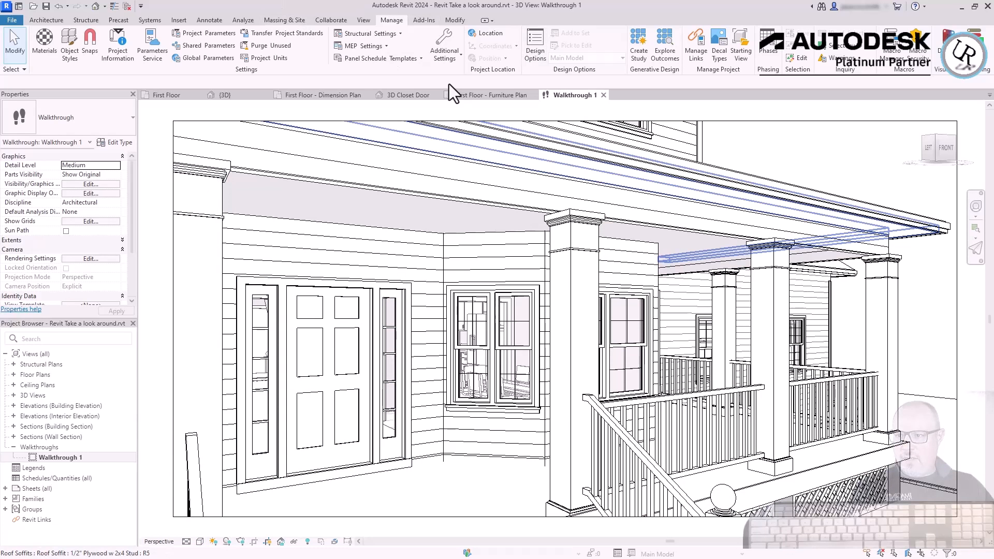
# Reopen Walkthrough 1 for editing from the porch frame and advance by key frames to the interior view at frame 149.5.
pyautogui.click(441, 121)
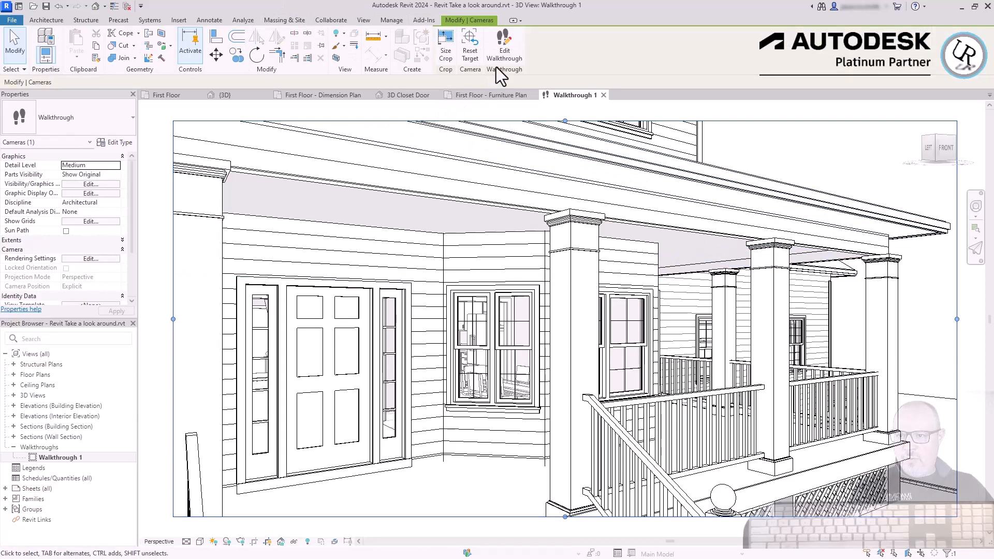
pyautogui.click(501, 48)
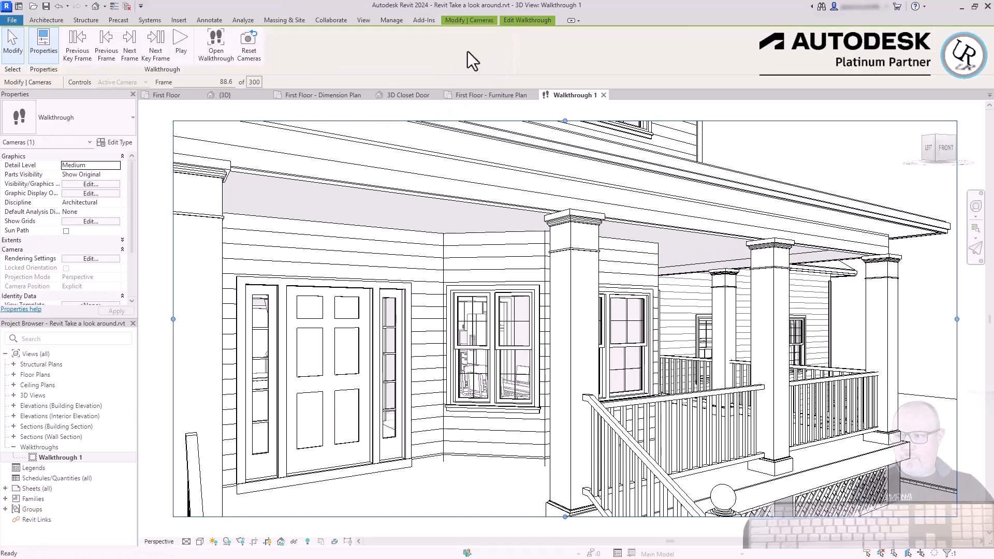
pyautogui.click(180, 44)
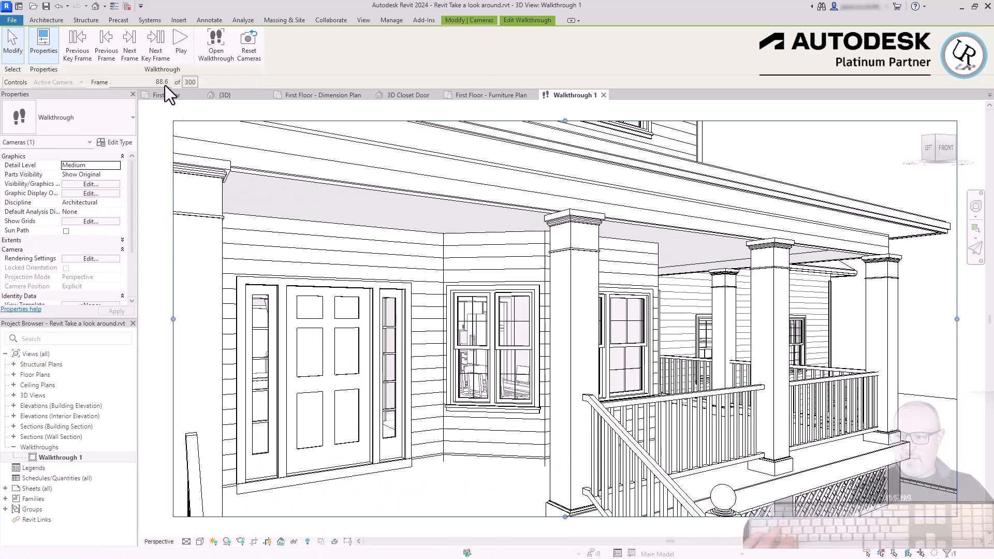
pyautogui.click(155, 43)
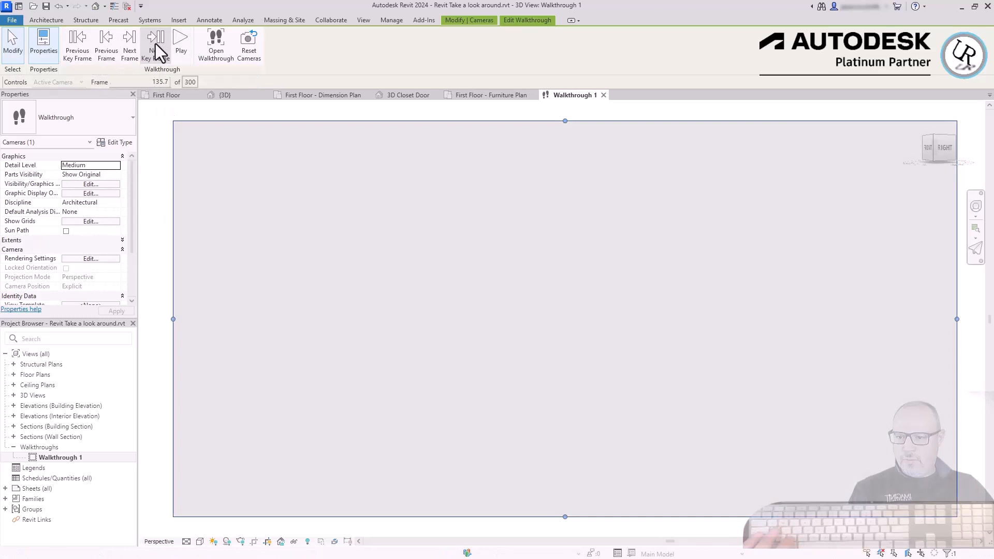
pyautogui.click(155, 43)
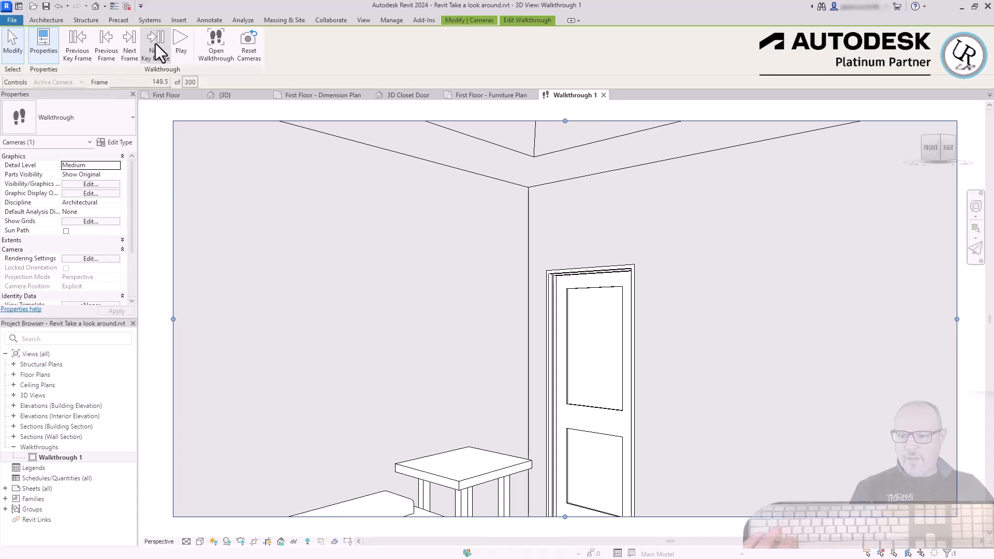
# Re-aim the camera at frame 149.5 with the SteeringWheel Look tool to frame the door, side table and bed.
pyautogui.click(976, 205)
pyautogui.moveTo(485, 332); pyautogui.dragTo(529, 406)
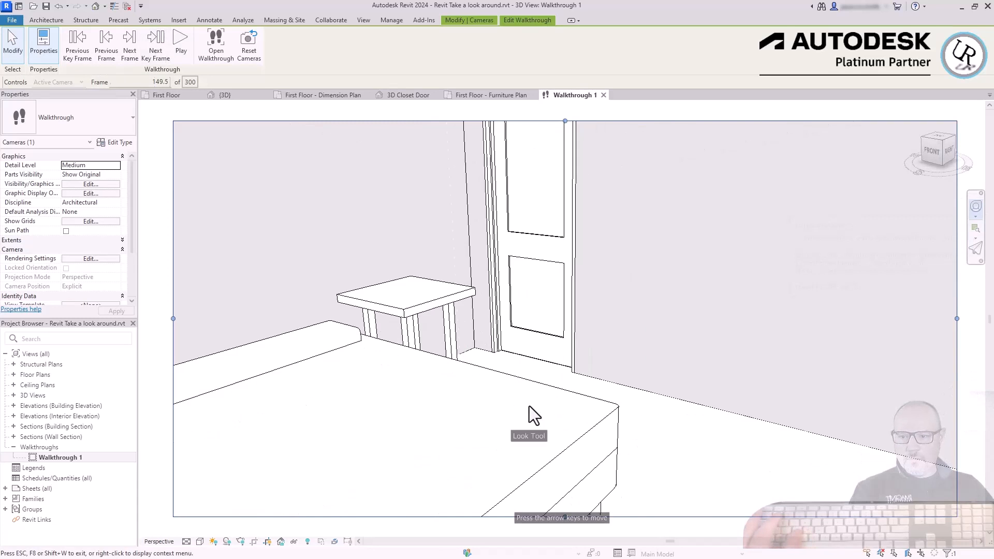
pyautogui.click(104, 50)
pyautogui.click(156, 48)
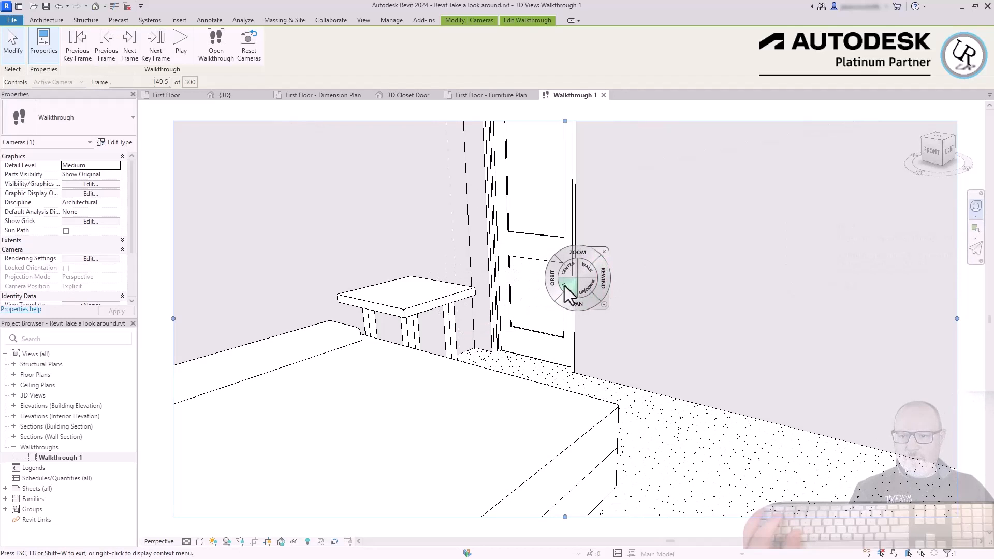
pyautogui.moveTo(564, 286); pyautogui.dragTo(588, 256)
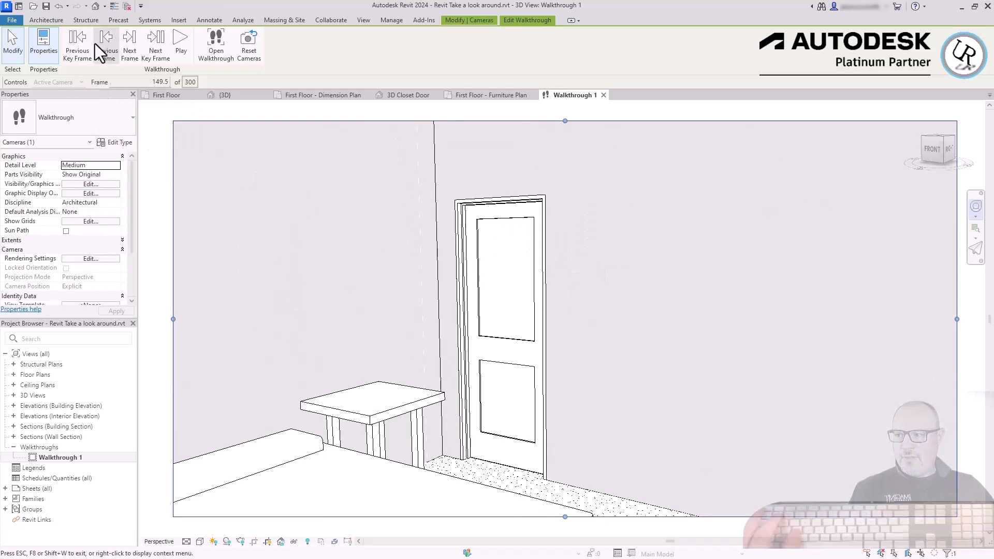
# Step through the walkthrough's key frames up to frame 230.8, tilting the interior camera views down with the Look tool.
pyautogui.click(79, 48)
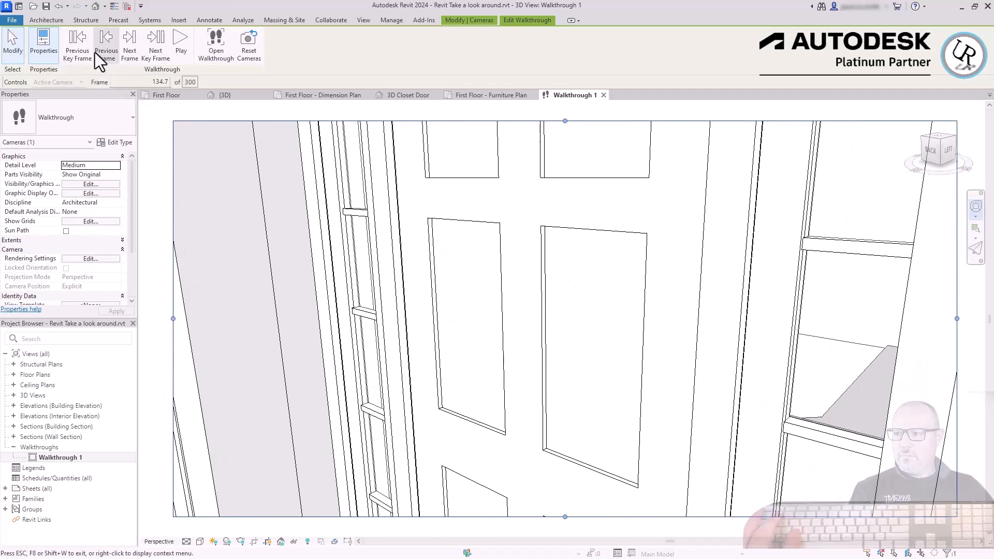
pyautogui.click(163, 52)
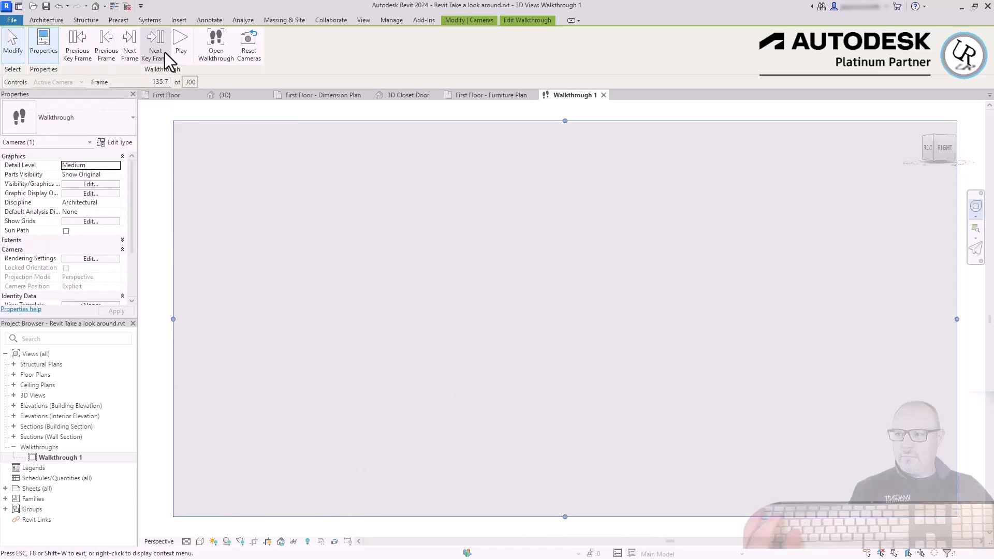
pyautogui.click(151, 56)
pyautogui.moveTo(736, 298); pyautogui.dragTo(634, 357)
pyautogui.click(151, 51)
pyautogui.moveTo(579, 320); pyautogui.dragTo(526, 387)
pyautogui.click(155, 52)
pyautogui.click(156, 54)
pyautogui.moveTo(540, 326); pyautogui.dragTo(535, 368)
pyautogui.click(155, 52)
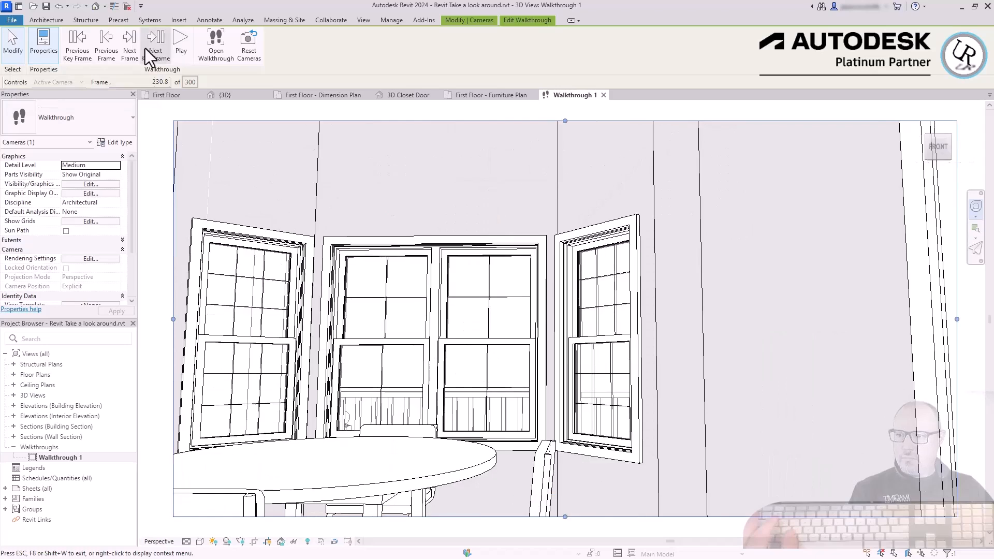
# Adjust the camera direction at the remaining key frames with the Look tool, ending at frame 300.
pyautogui.click(151, 54)
pyautogui.moveTo(492, 303); pyautogui.dragTo(522, 369)
pyautogui.click(159, 52)
pyautogui.click(156, 52)
pyautogui.moveTo(436, 237); pyautogui.dragTo(273, 181)
pyautogui.click(154, 54)
pyautogui.click(155, 52)
pyautogui.moveTo(559, 363); pyautogui.dragTo(556, 395)
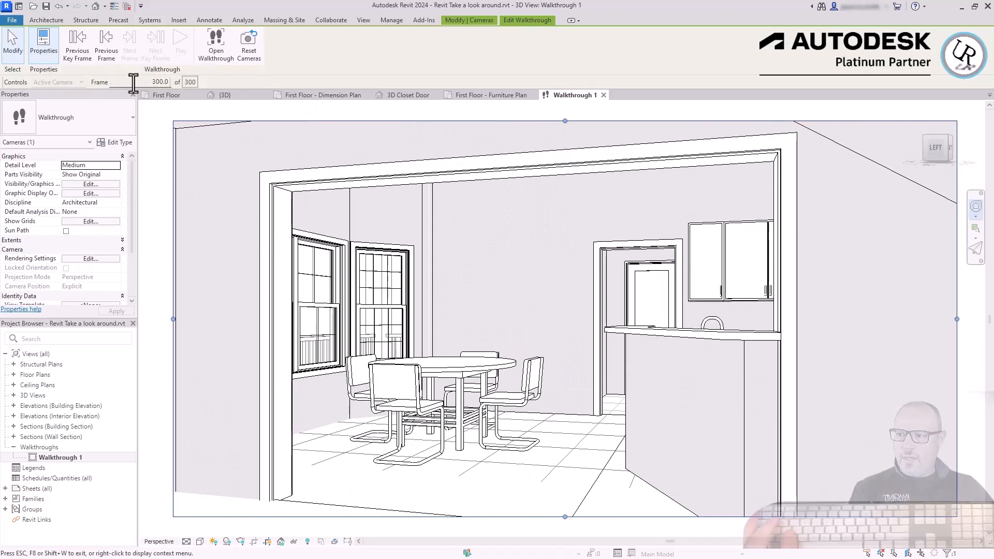
# Set the active frame to 1, play the adjusted walkthrough and quit editing.
pyautogui.doubleClick(158, 82)
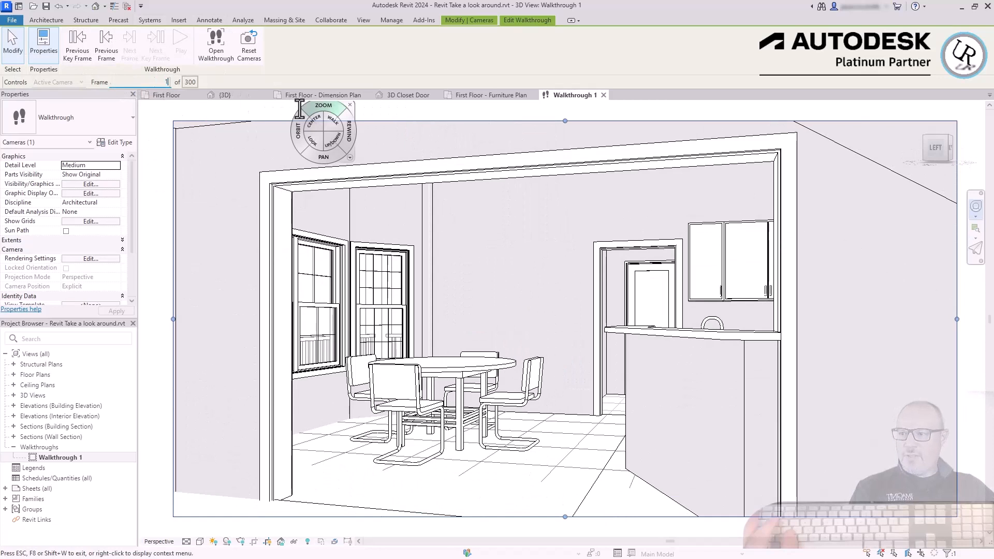
pyautogui.write('1')
pyautogui.press('Return')
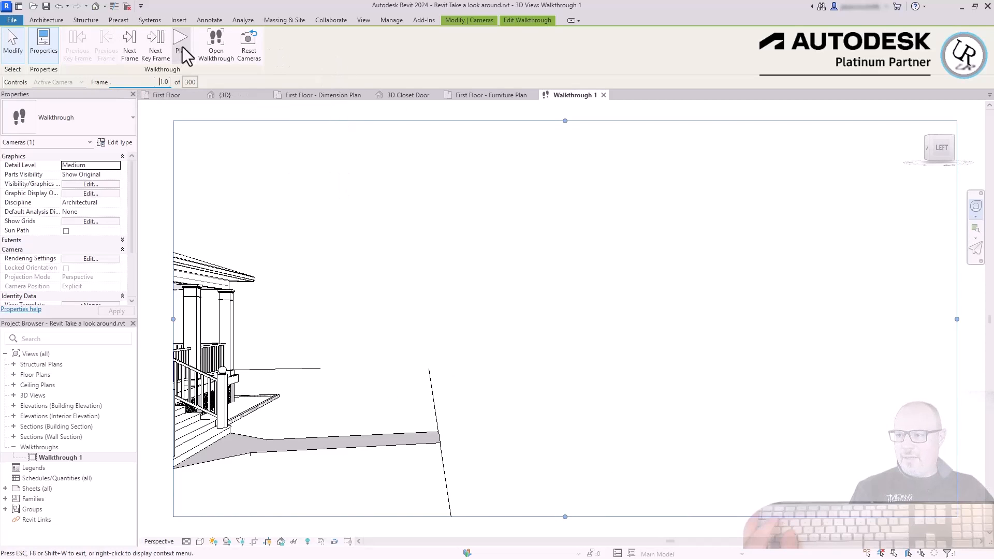
pyautogui.click(182, 47)
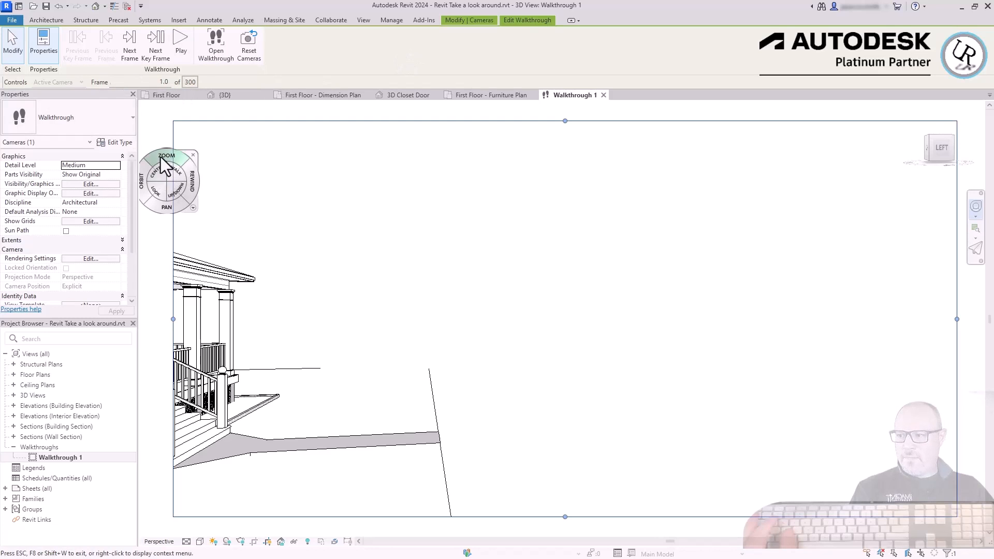
pyautogui.press('Escape')
pyautogui.press('Escape')
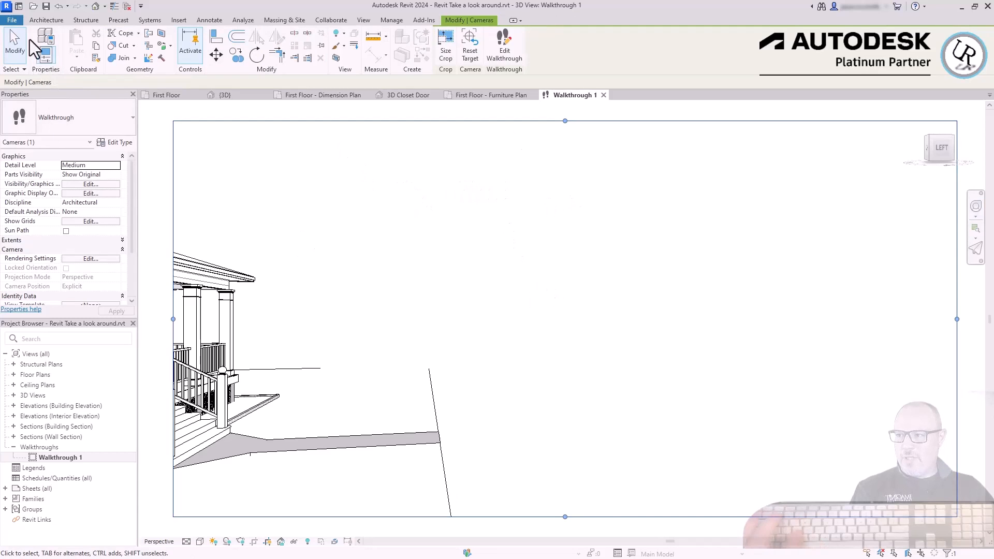
# Start exporting the walkthrough as an animation and set its output visual style to Realistic.
pyautogui.click(5, 21)
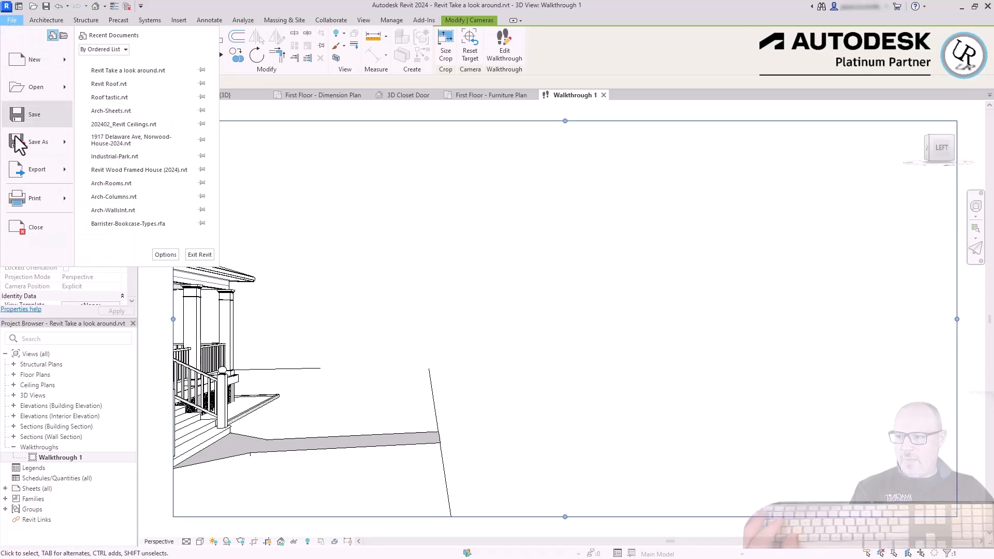
pyautogui.moveTo(32, 170)
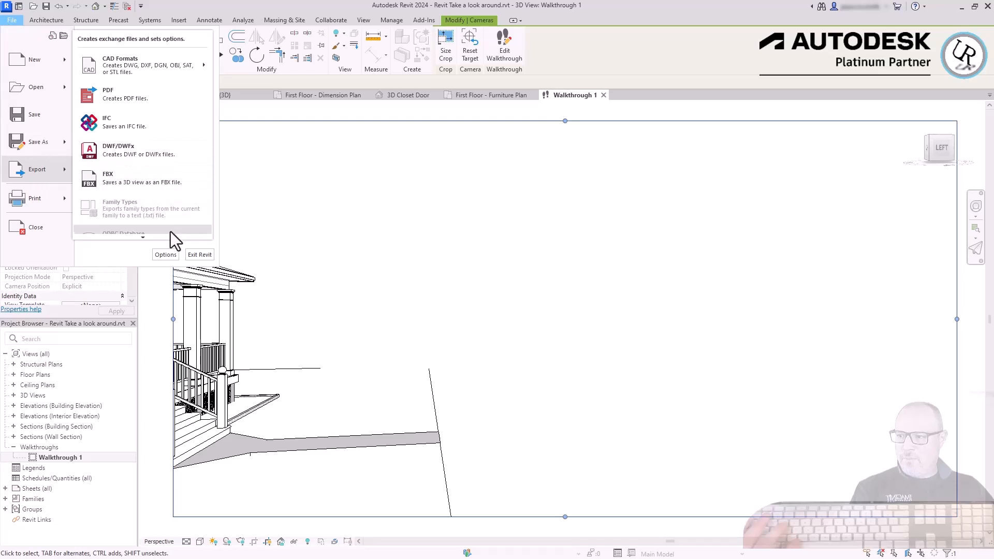
pyautogui.scroll(-4, 155, 237)
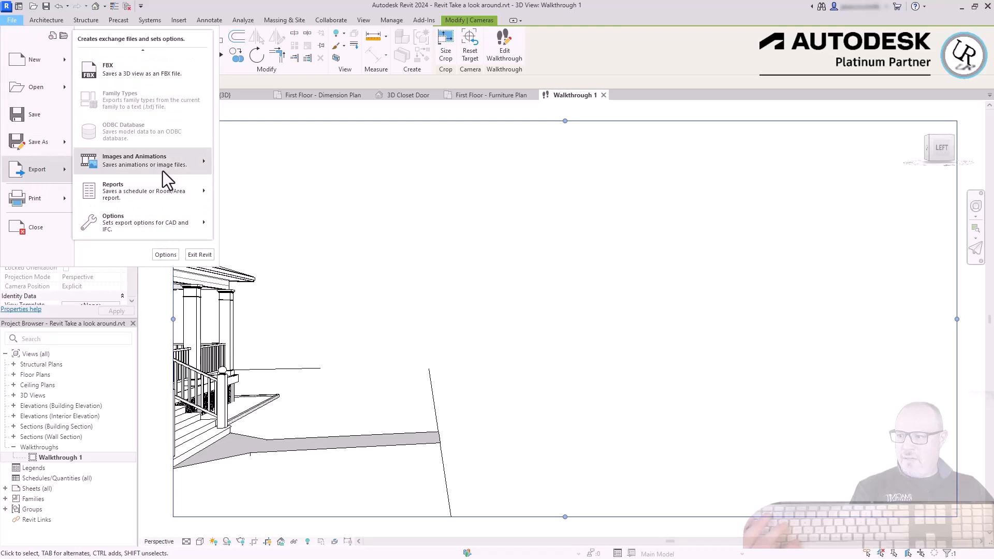
pyautogui.moveTo(150, 167)
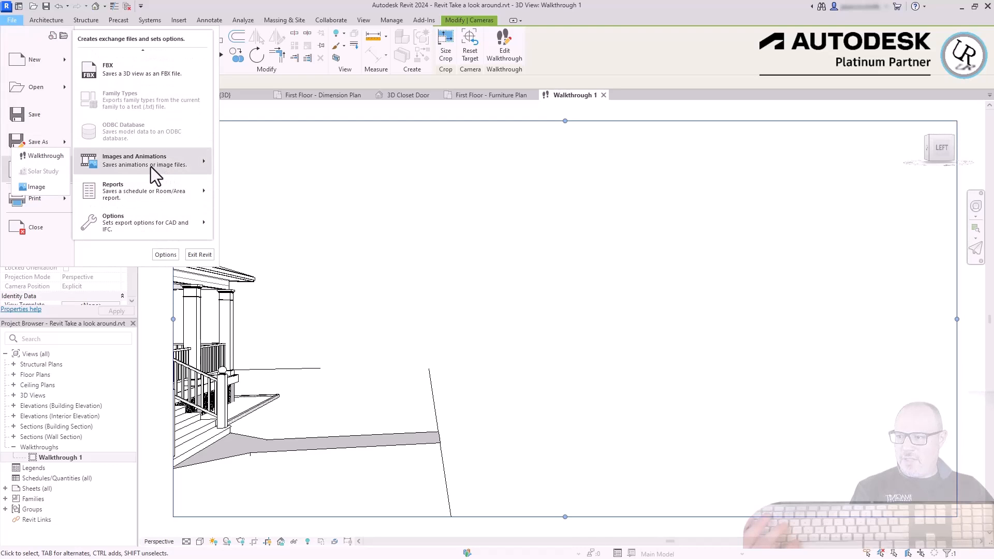
pyautogui.click(42, 156)
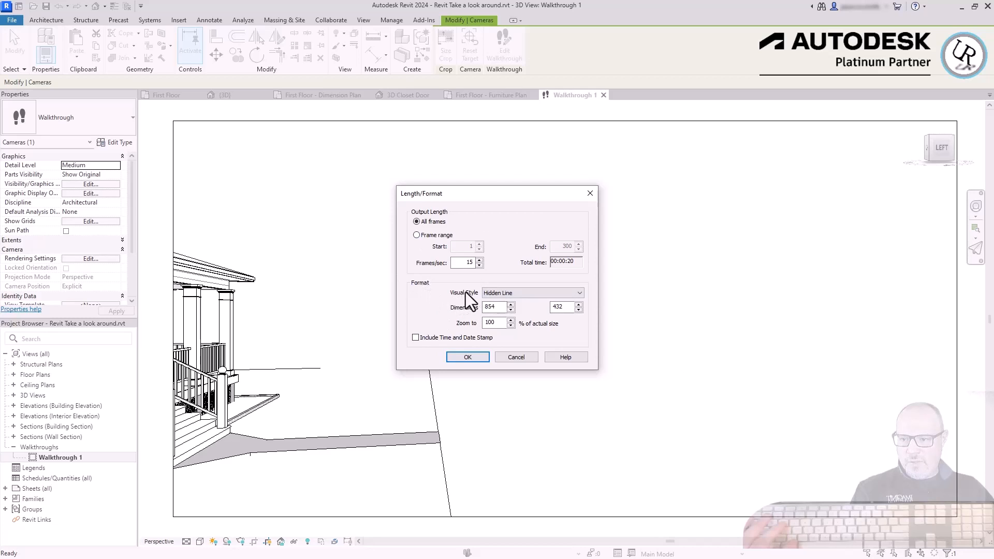
pyautogui.click(508, 293)
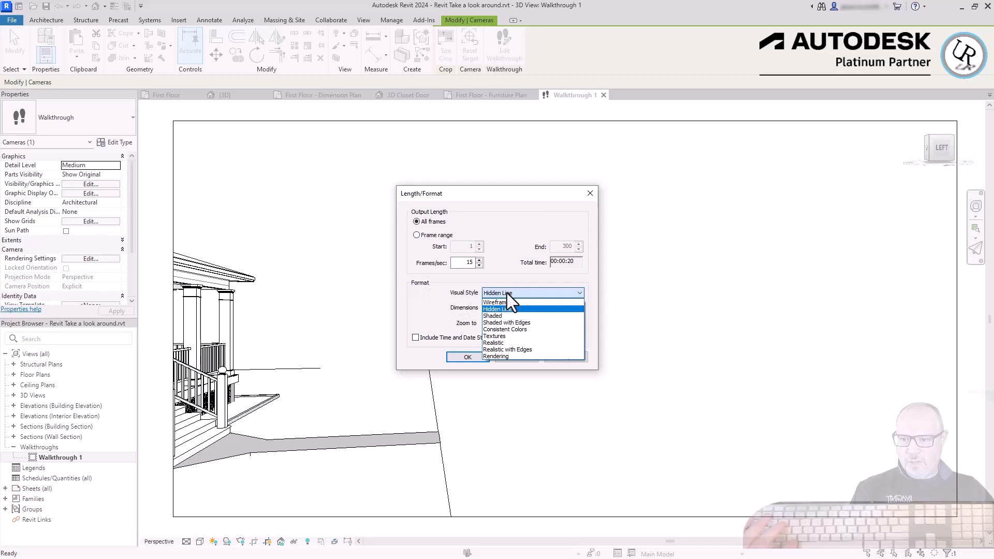
pyautogui.click(505, 343)
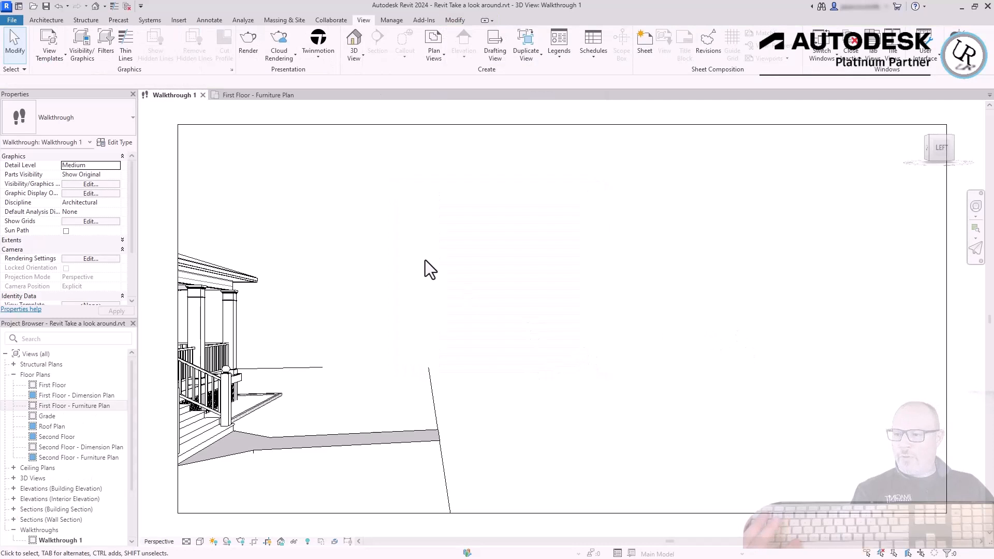
# Tile the Walkthrough 1 and First Floor - Furniture Plan views side by side.
pyautogui.click(243, 96)
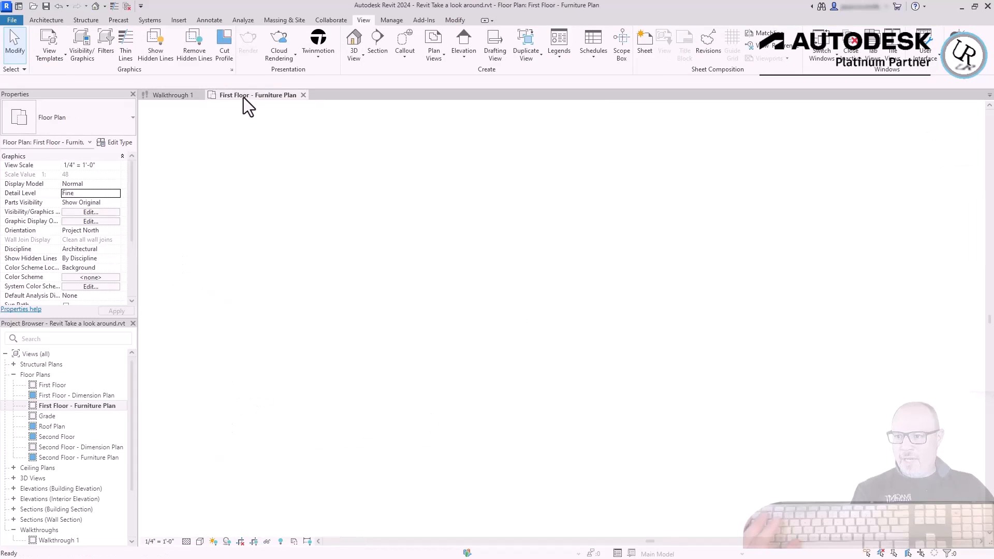
pyautogui.click(171, 95)
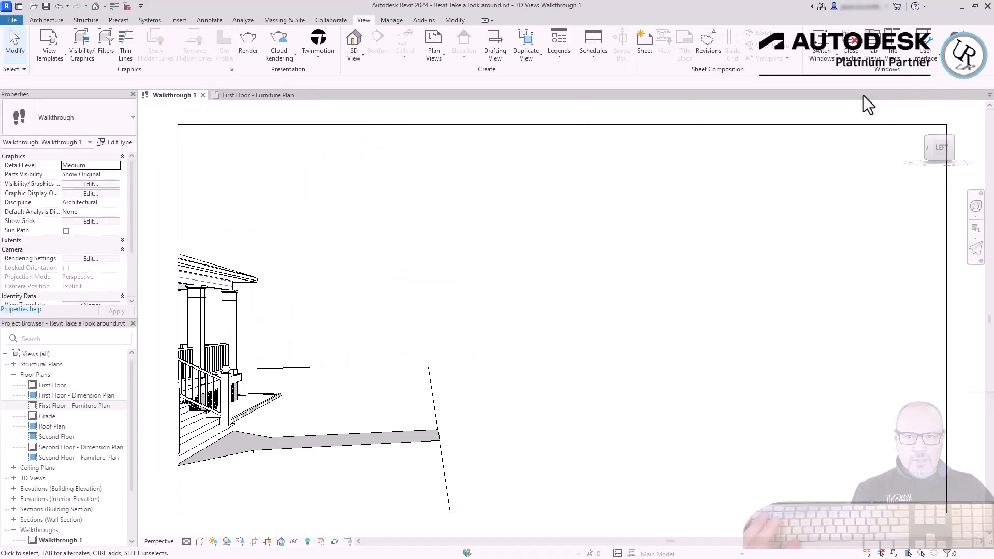
pyautogui.click(892, 52)
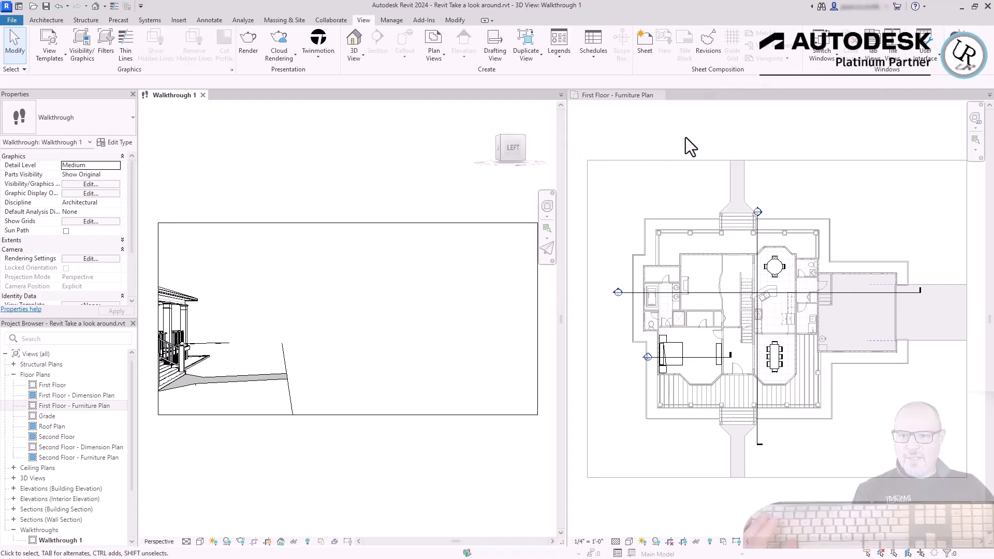
# Edit the walkthrough from its crop region and play it beside the furniture plan.
pyautogui.click(751, 160)
pyautogui.click(373, 173)
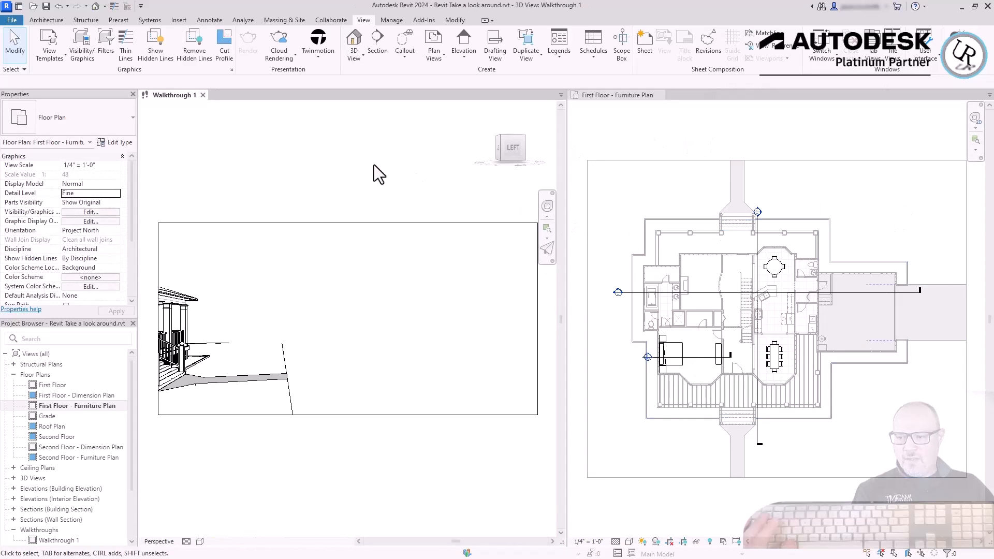
pyautogui.click(373, 224)
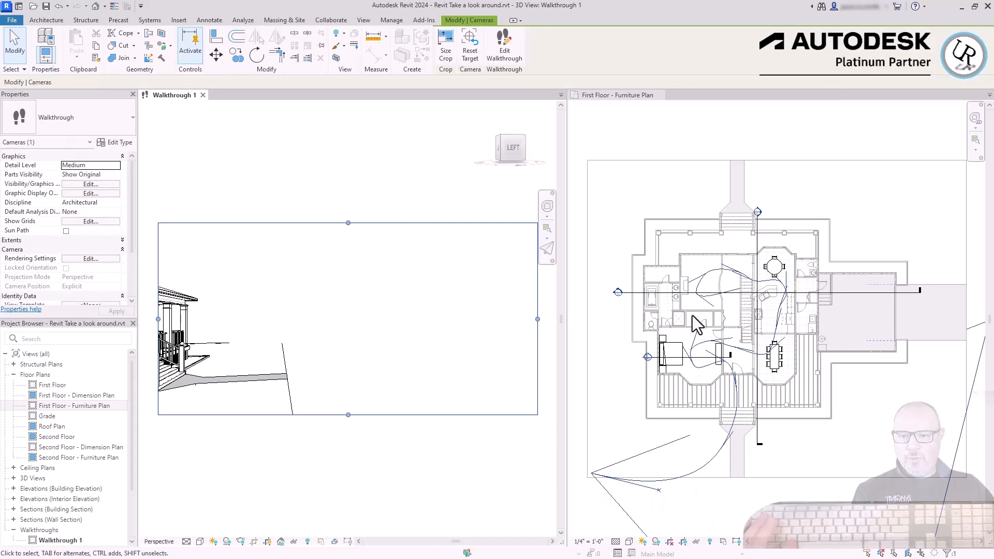
pyautogui.click(508, 49)
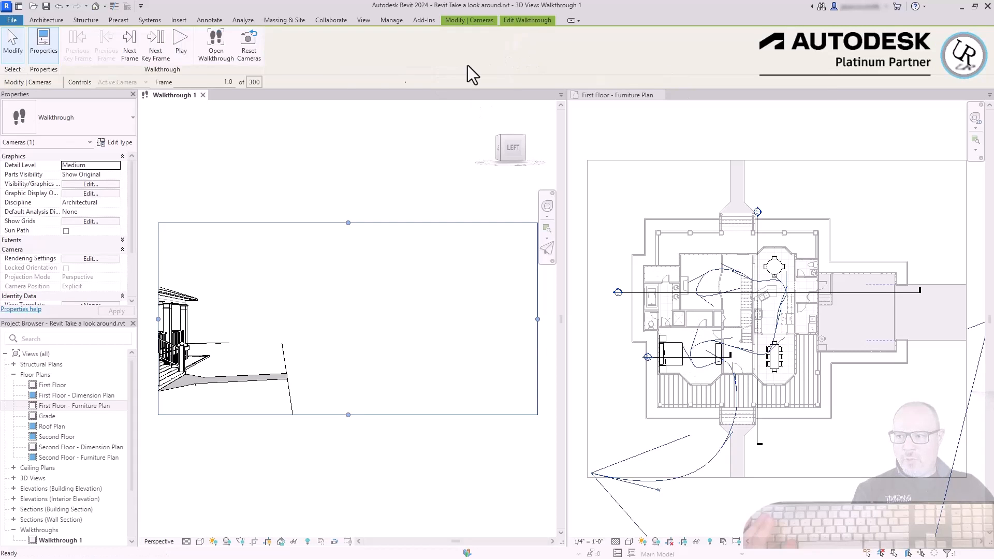
pyautogui.click(181, 48)
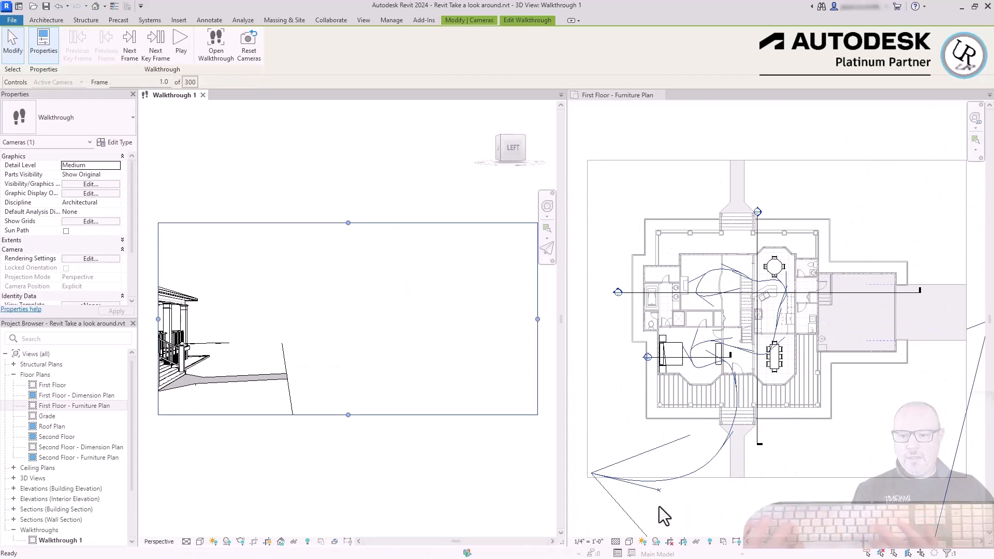
# Activate the furniture plan to show the walkthrough's key frames on its path, and remain in walkthrough editing.
pyautogui.click(703, 468)
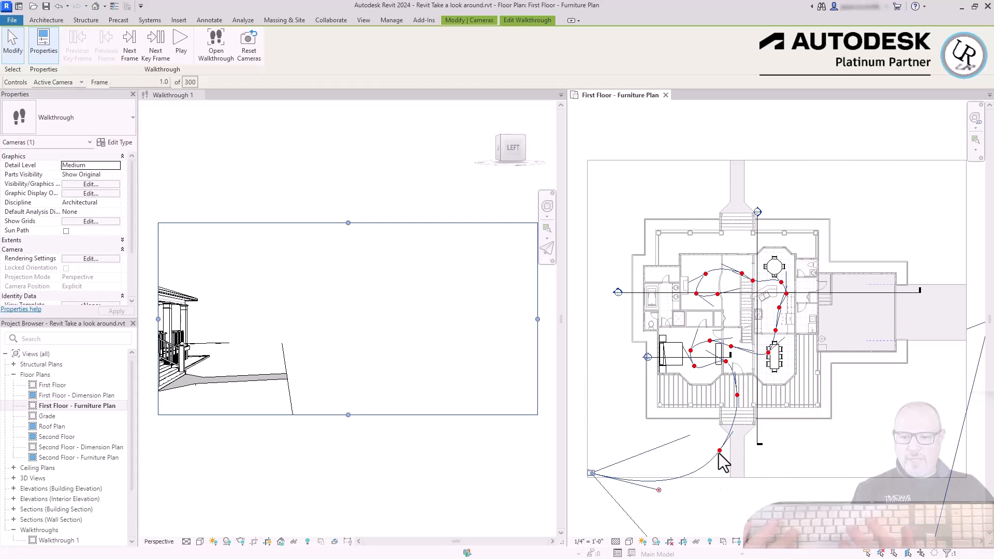
pyautogui.press('Escape')
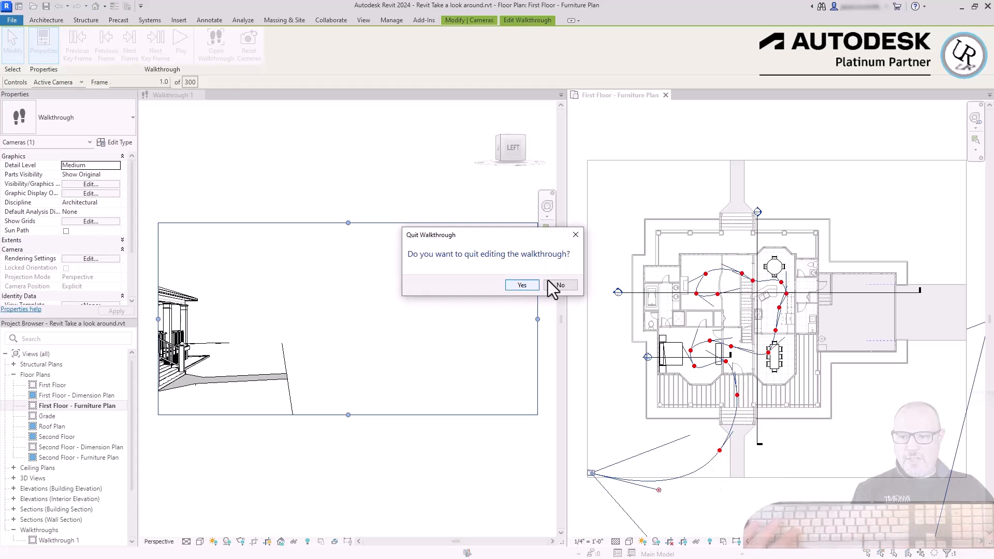
pyautogui.click(575, 234)
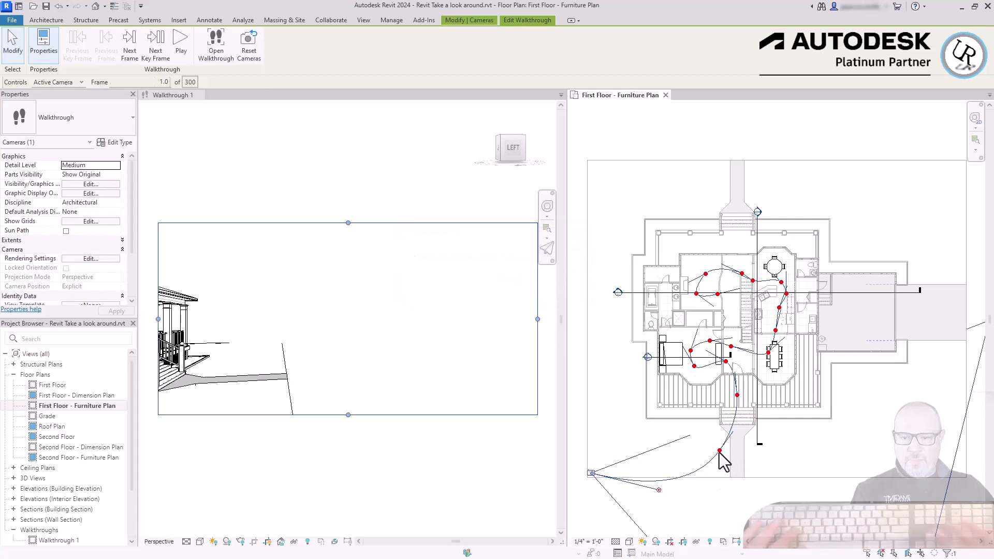
pyautogui.press('Escape')
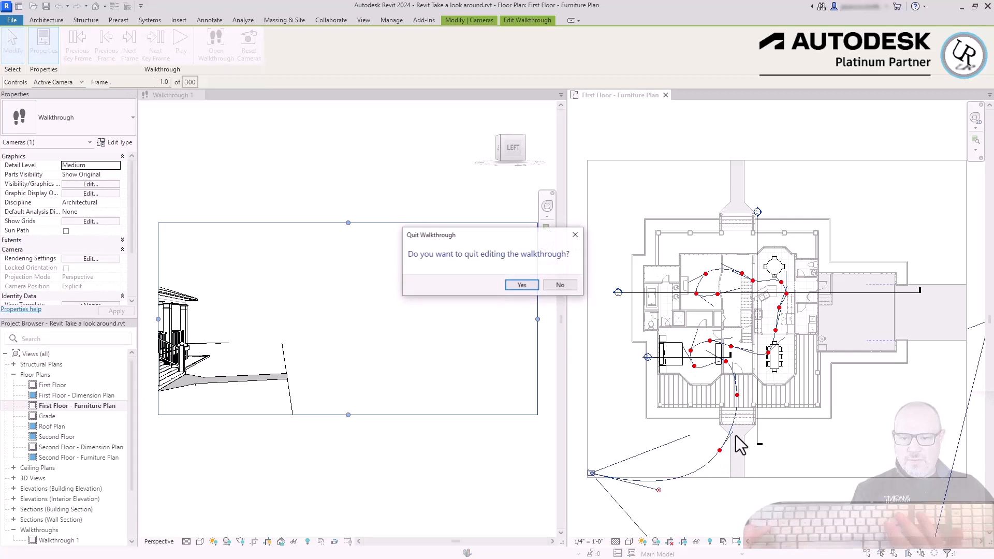
pyautogui.click(575, 235)
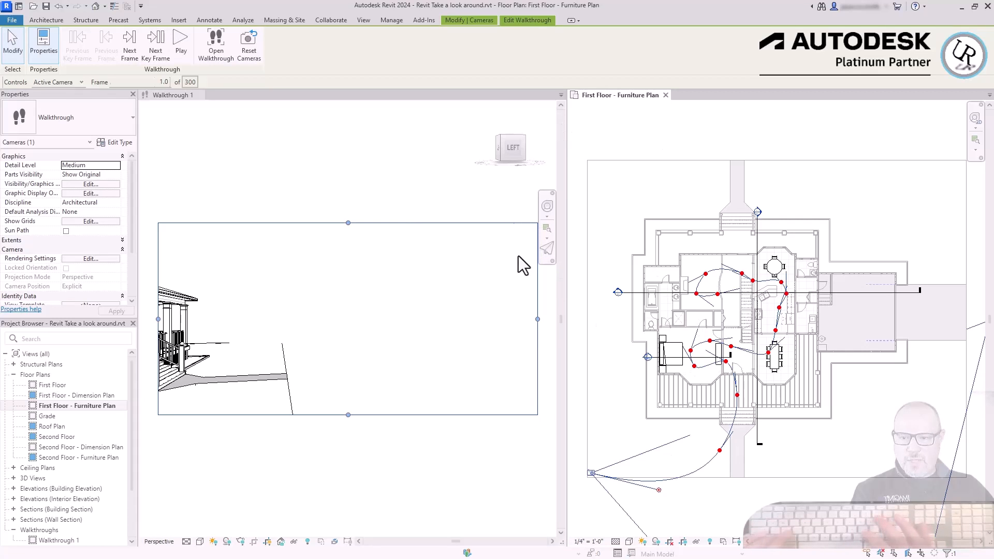
# Restart walkthrough editing in the furniture plan and advance the camera to the key frame at the front porch steps.
pyautogui.press('Escape')
pyautogui.click(527, 285)
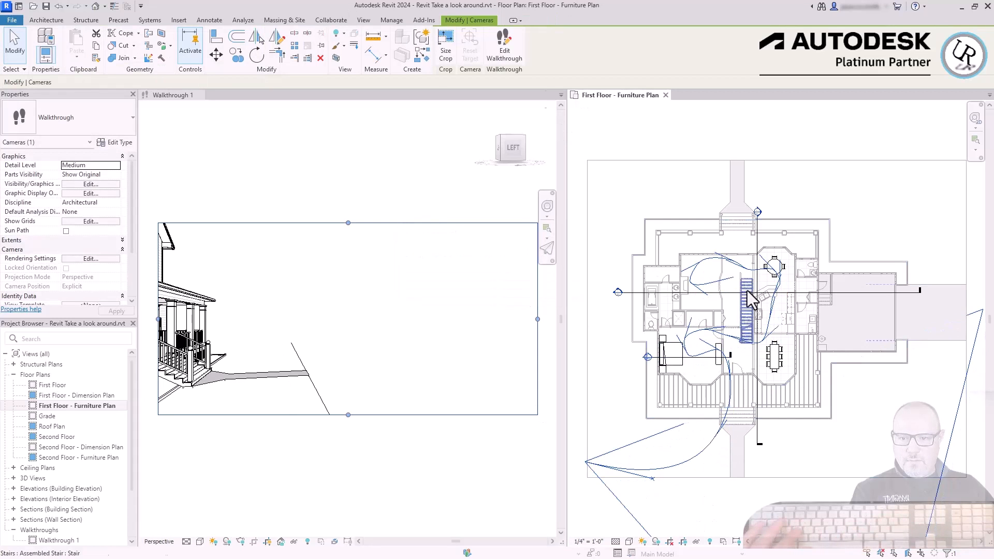
pyautogui.click(504, 47)
pyautogui.moveTo(701, 452); pyautogui.dragTo(706, 455)
pyautogui.click(155, 47)
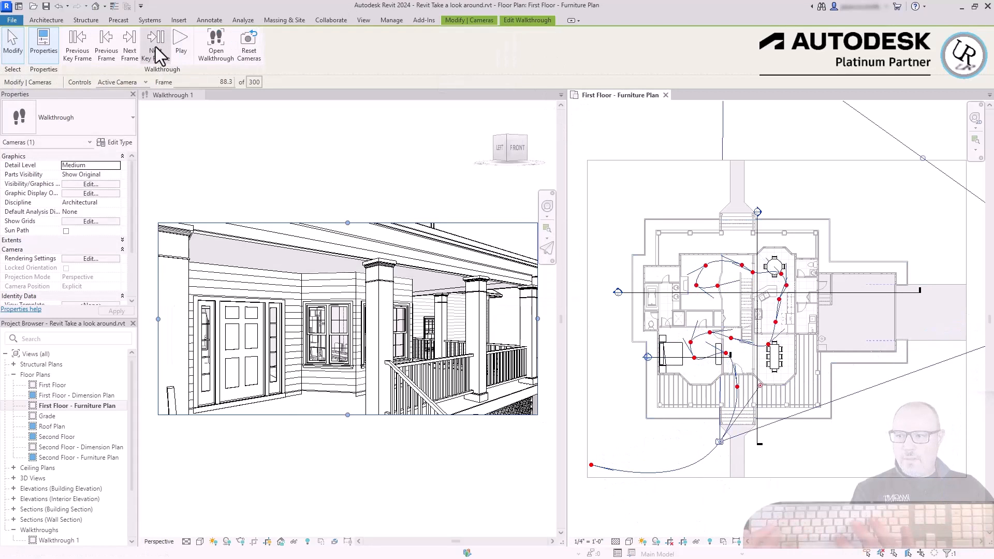
# Resume editing the walkthrough from its crop region and activate the furniture plan to show the key frames on the path.
pyautogui.click(447, 192)
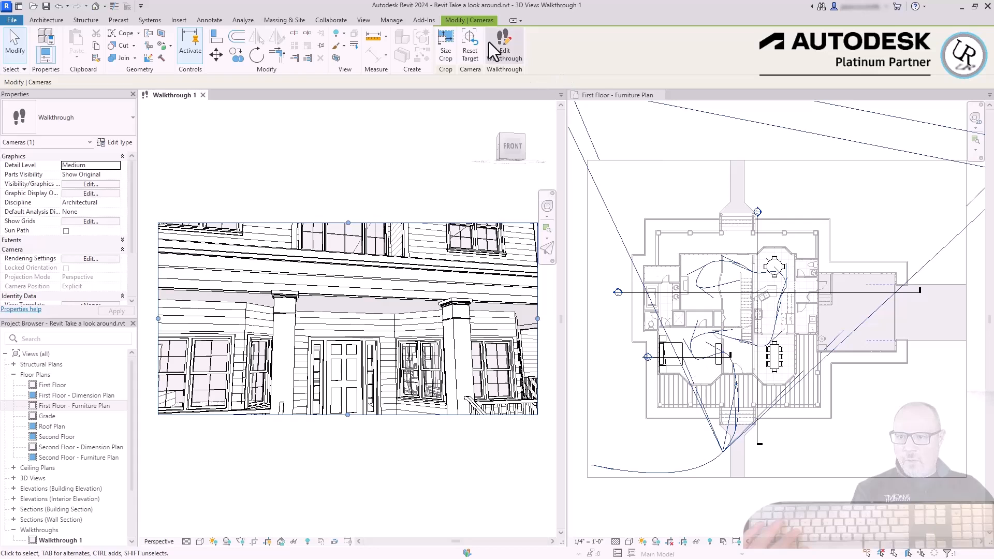
pyautogui.click(511, 48)
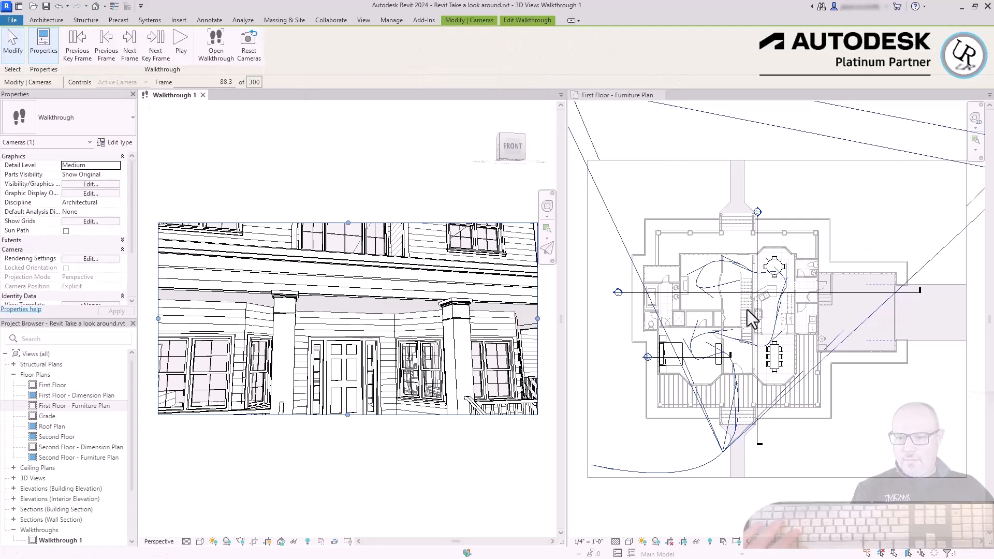
pyautogui.click(668, 459)
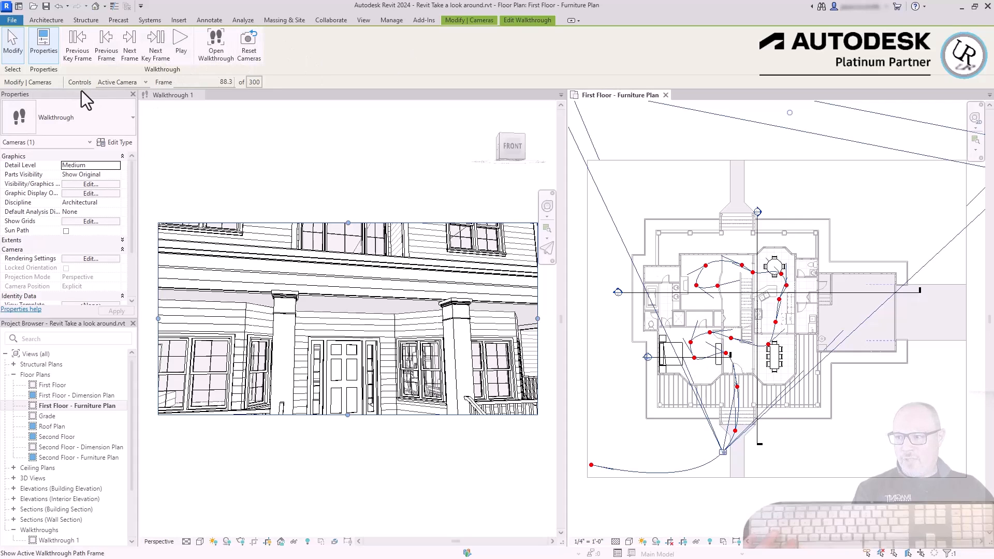
# Set the walkthrough controls to Path and move the key frames at the porch steps, front entrance and bedroom.
pyautogui.click(147, 84)
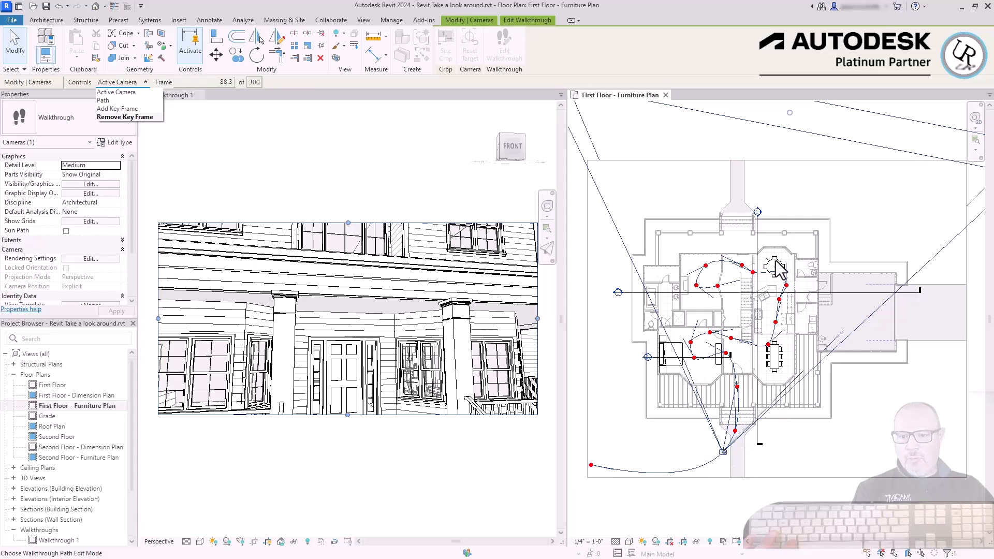
pyautogui.click(109, 101)
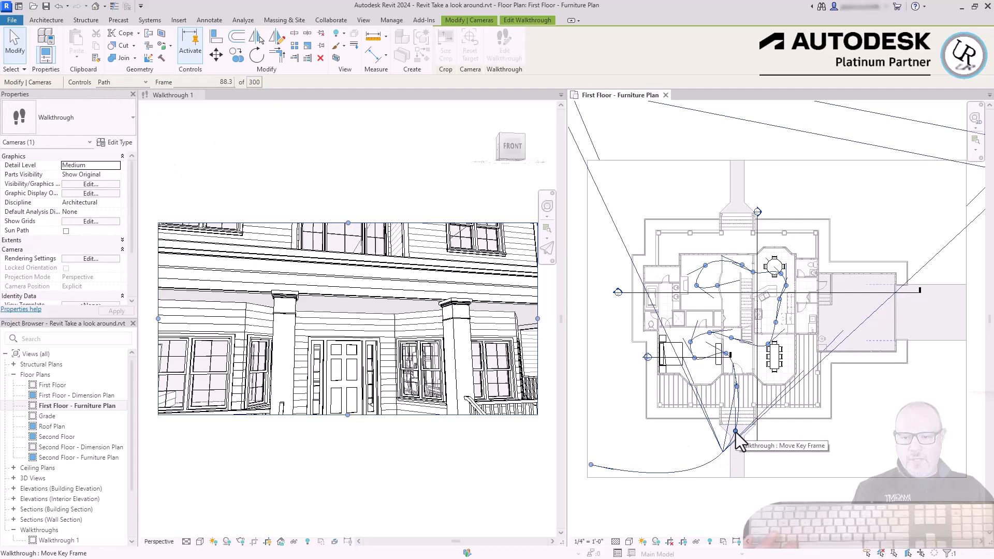
pyautogui.moveTo(736, 432); pyautogui.dragTo(741, 438)
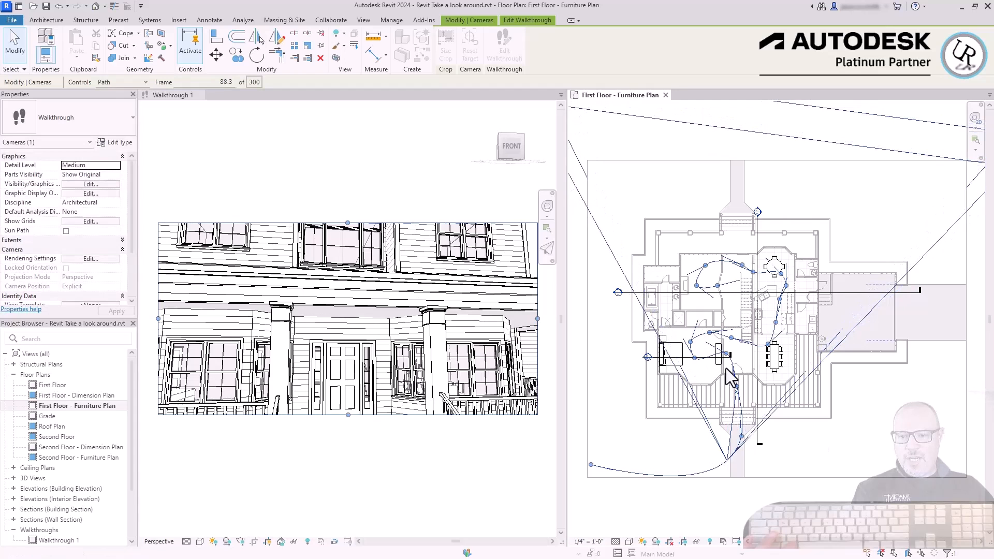
pyautogui.moveTo(735, 387); pyautogui.dragTo(717, 342)
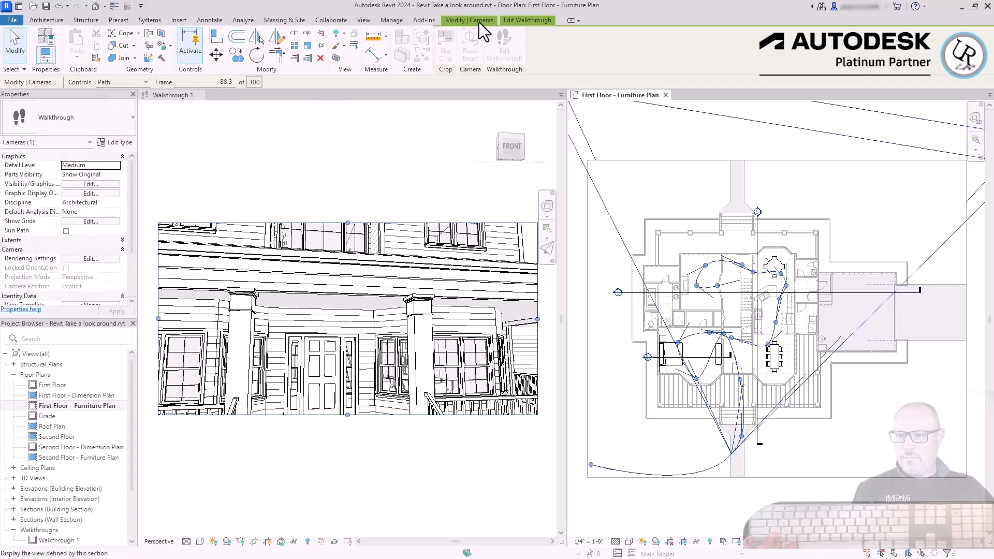
# Advance through the key frames to frame 155.4 and shift the key frame at the bedroom's bay window toward the bed.
pyautogui.click(527, 19)
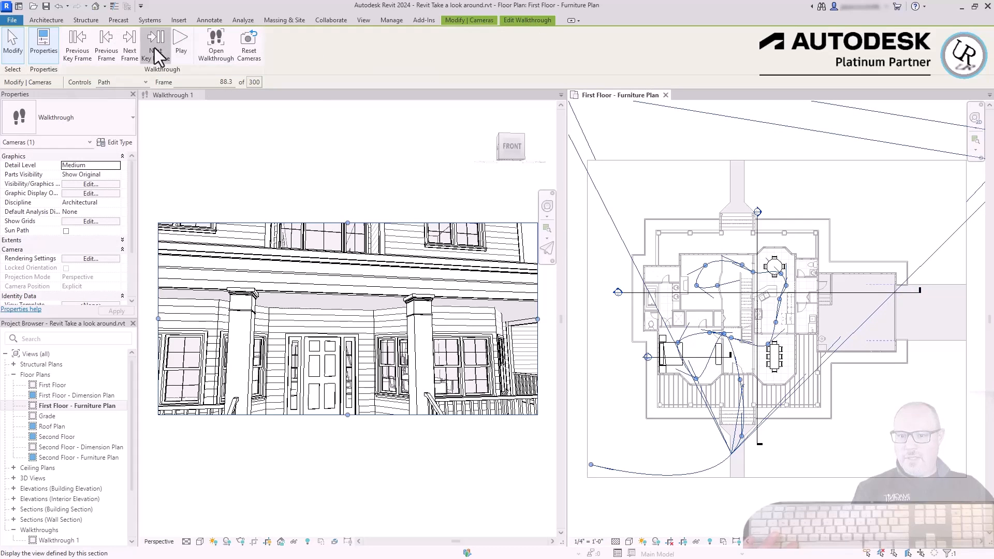
pyautogui.click(154, 48)
pyautogui.click(155, 48)
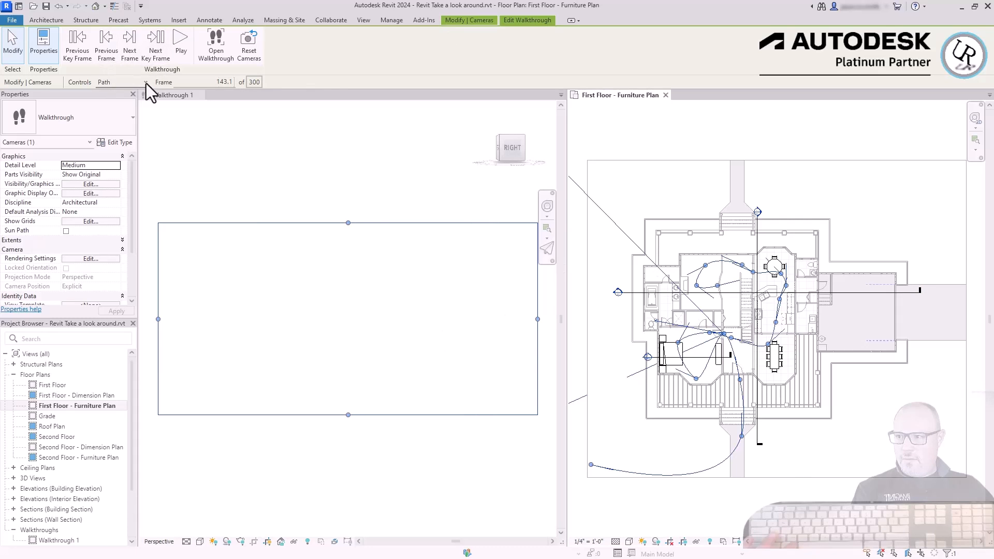
pyautogui.click(147, 42)
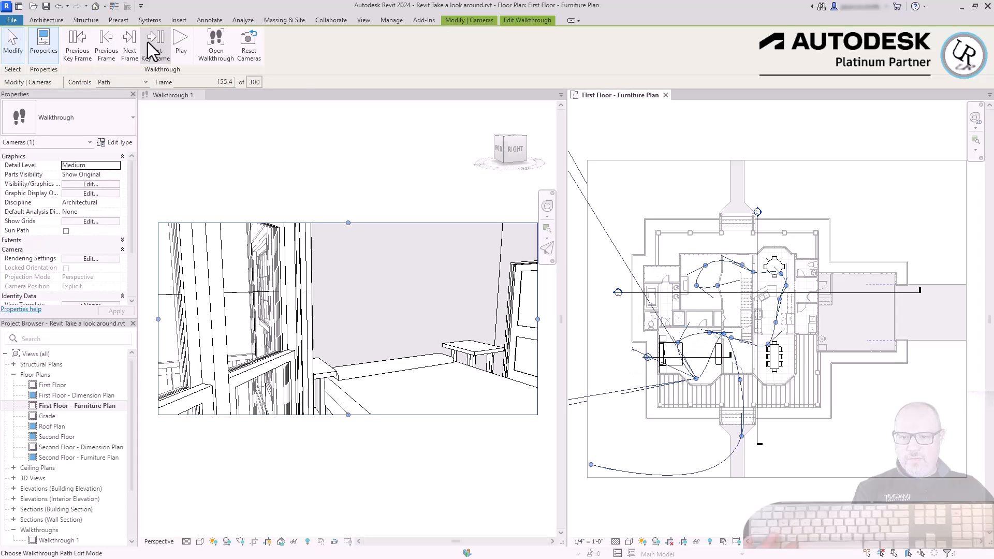
pyautogui.click(694, 380)
pyautogui.click(575, 236)
pyautogui.moveTo(696, 379); pyautogui.dragTo(684, 378)
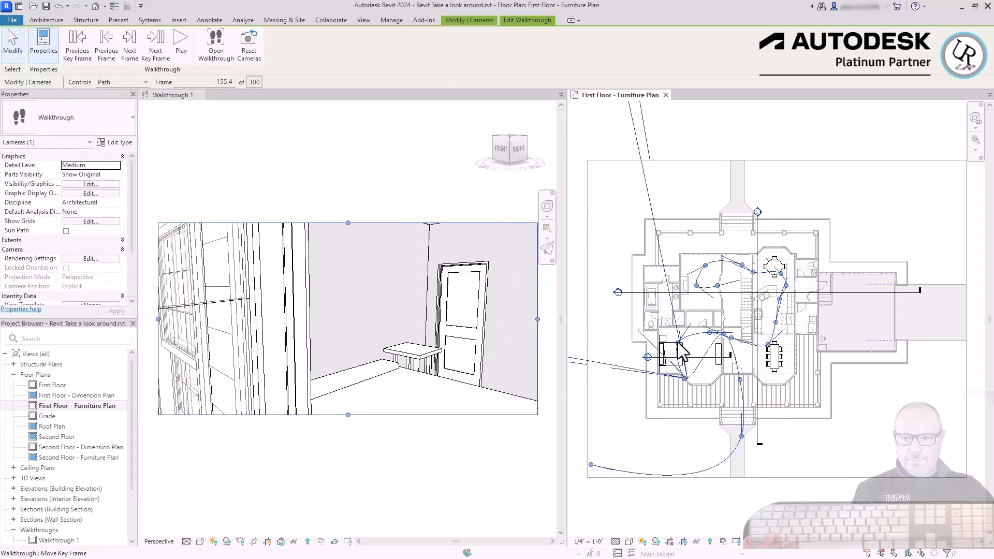
# Advance through the following key frames and reposition the ones in the entry hall and the dining room.
pyautogui.click(155, 45)
pyautogui.click(155, 47)
pyautogui.click(158, 52)
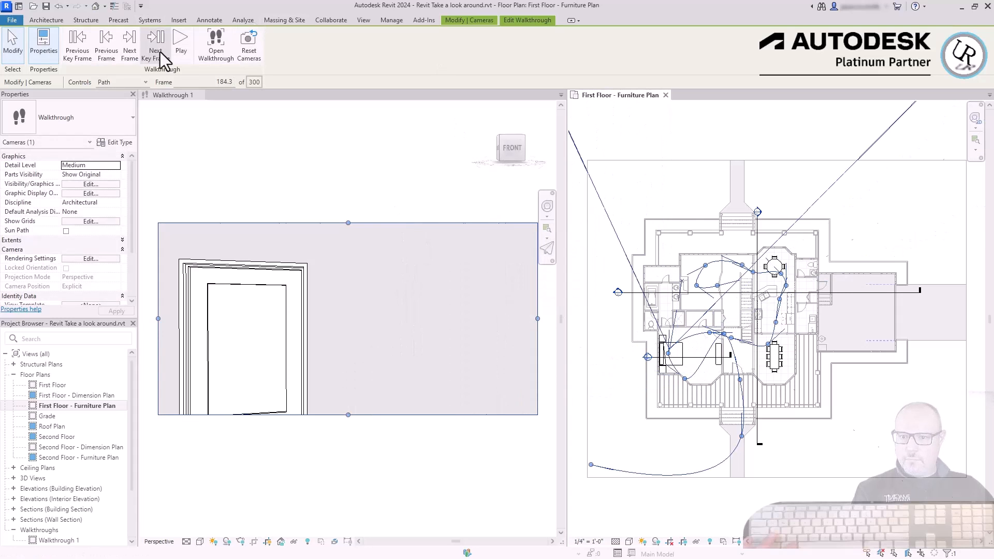
pyautogui.moveTo(731, 338); pyautogui.dragTo(741, 351)
pyautogui.moveTo(809, 366); pyautogui.dragTo(842, 358)
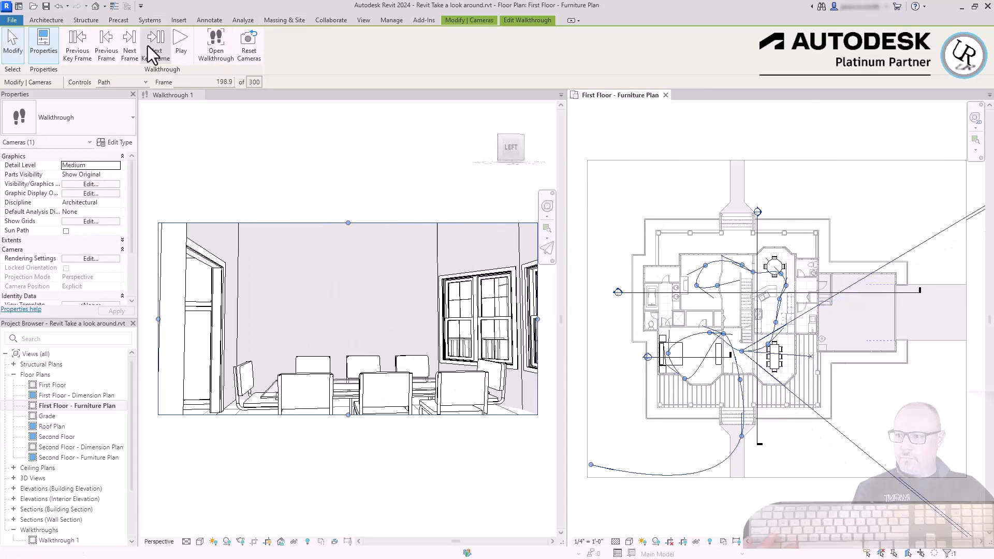
pyautogui.click(150, 47)
pyautogui.moveTo(768, 344); pyautogui.dragTo(764, 372)
# Add a key frame on the path at the dining table and move it beside the table using the Path control.
pyautogui.click(125, 83)
pyautogui.click(122, 108)
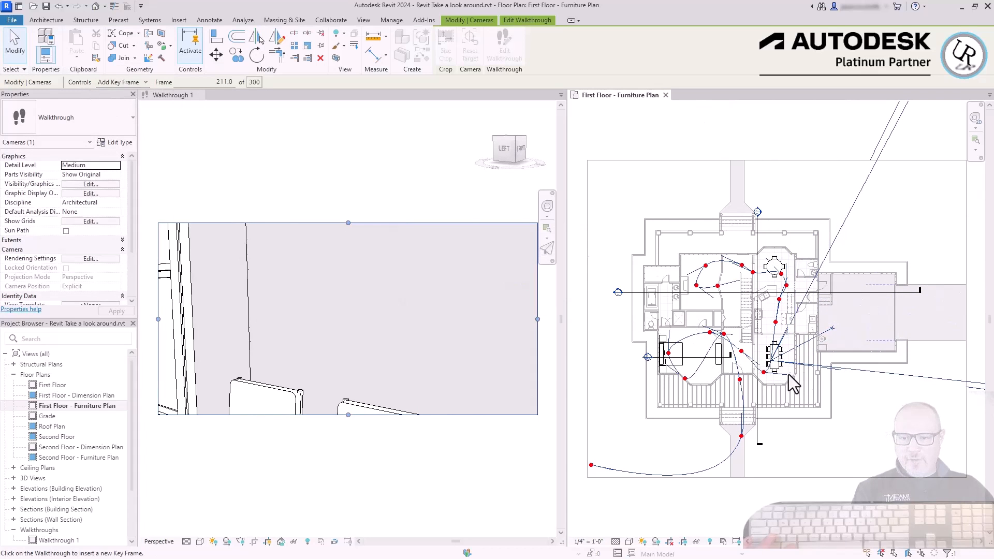
pyautogui.click(769, 354)
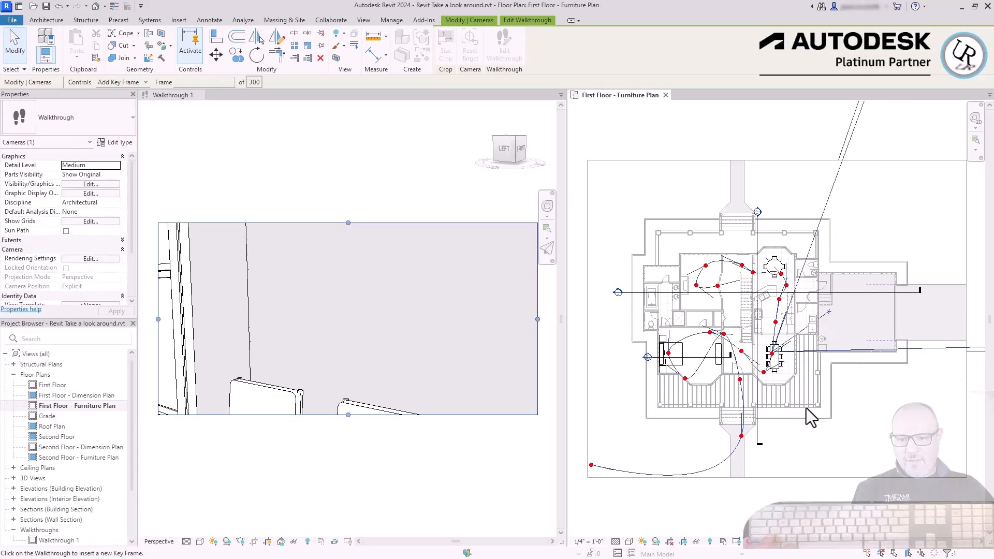
pyautogui.click(131, 83)
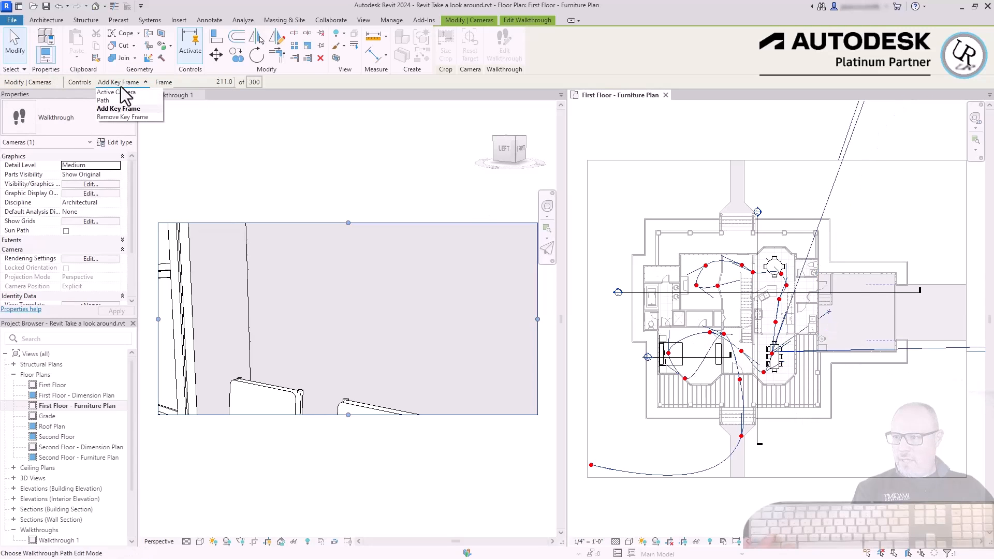
pyautogui.click(106, 101)
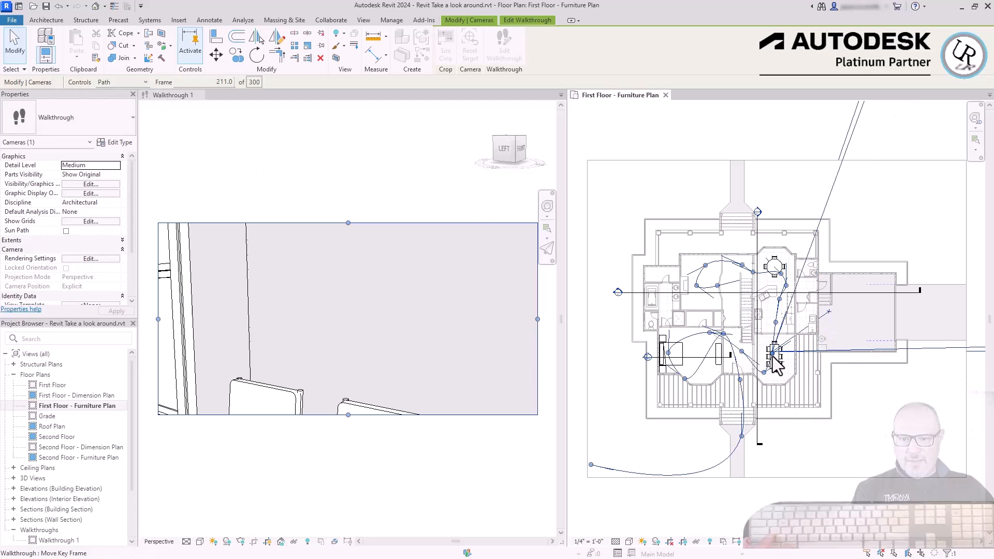
pyautogui.moveTo(775, 361)
pyautogui.mouseDown()
pyautogui.moveTo(767, 383)
pyautogui.moveTo(777, 355)
pyautogui.moveTo(762, 363)
pyautogui.mouseUp()
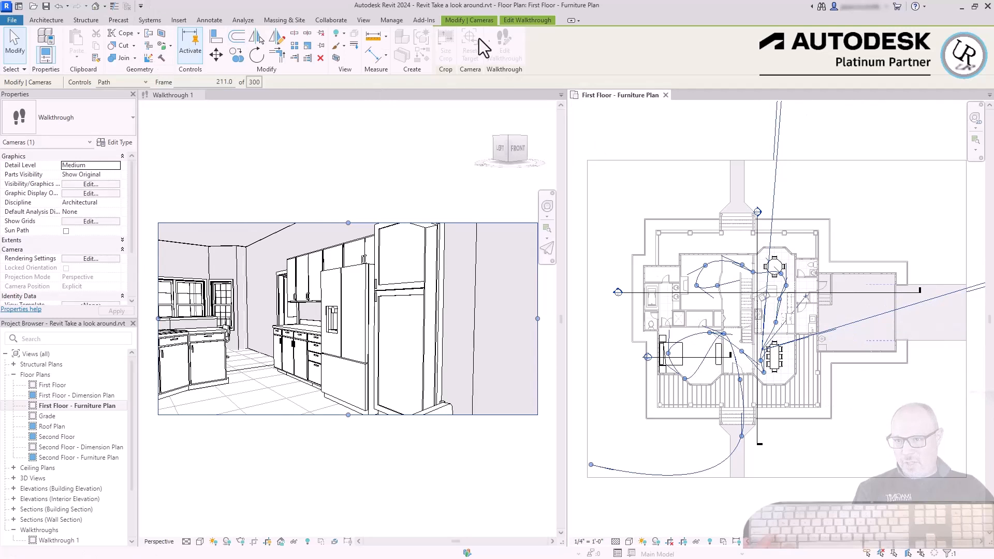
# Step the walkthrough back to frame 206.1 and remove the key frame just inside the bedroom near its doorway.
pyautogui.click(517, 22)
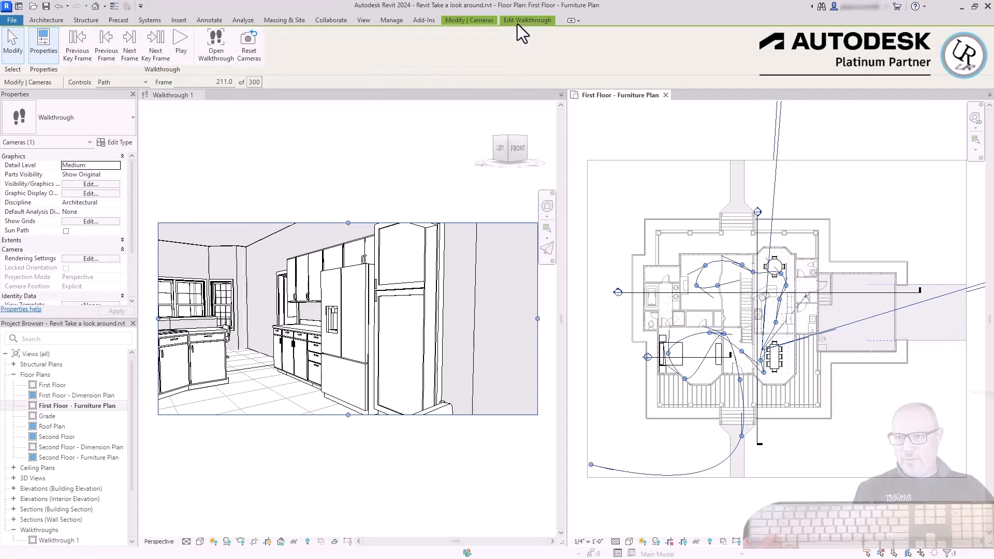
pyautogui.click(108, 44)
pyautogui.click(108, 45)
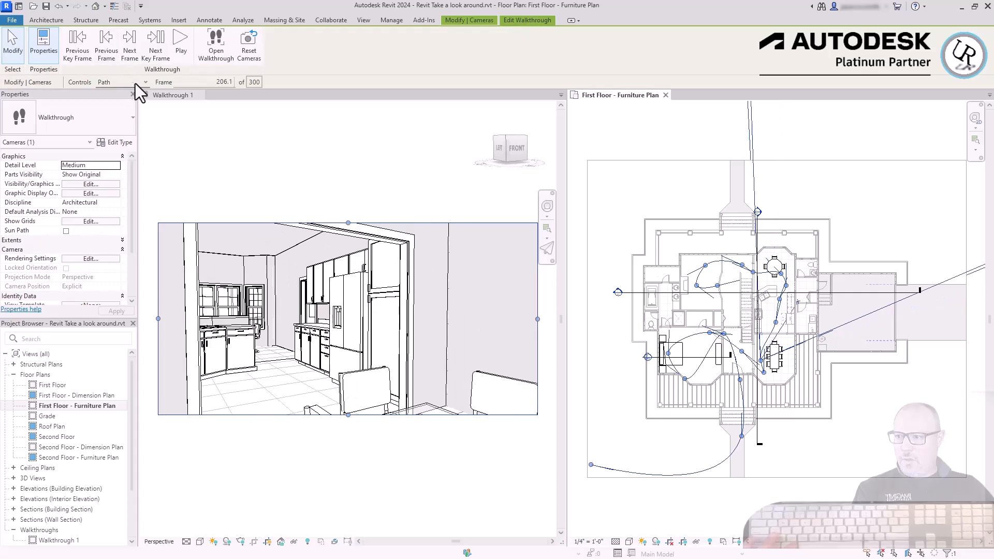
pyautogui.click(143, 82)
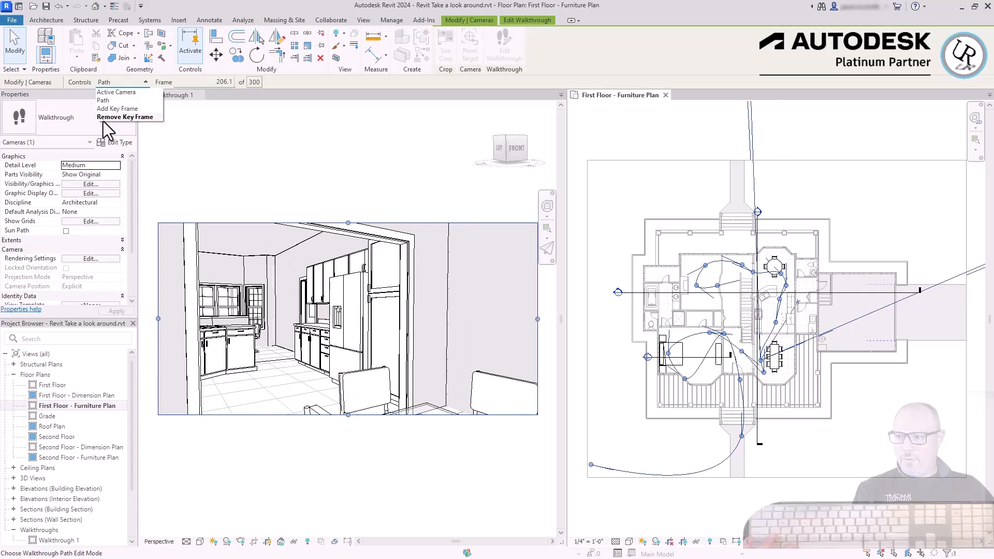
pyautogui.click(124, 117)
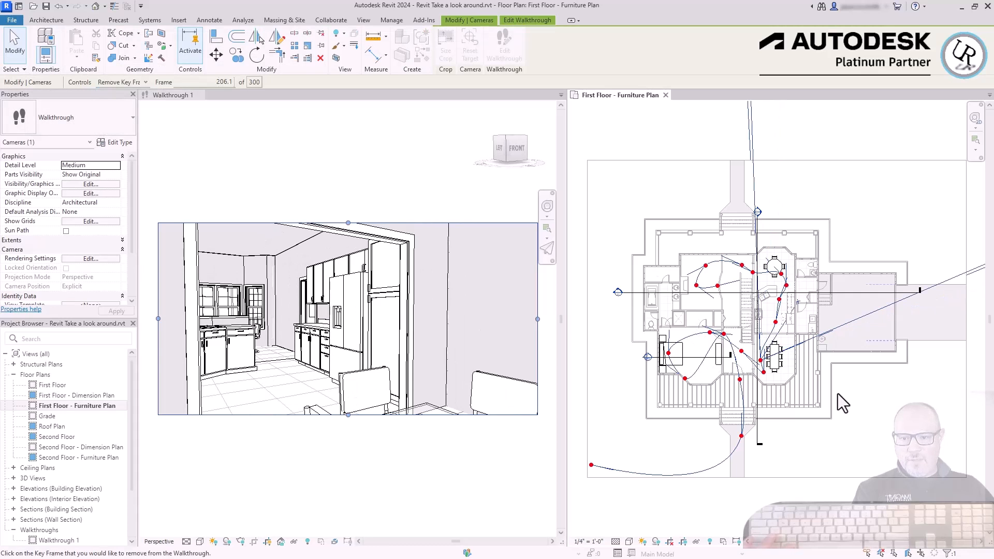
pyautogui.click(709, 333)
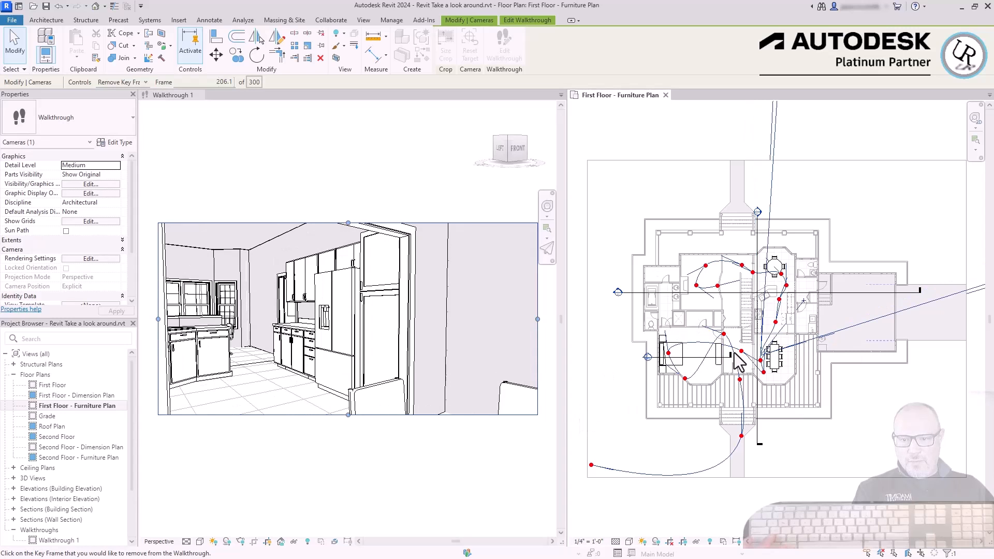
# Return the walkthrough controls to Path and move the entry hall key frame slightly toward the stairs.
pyautogui.click(145, 82)
pyautogui.click(106, 101)
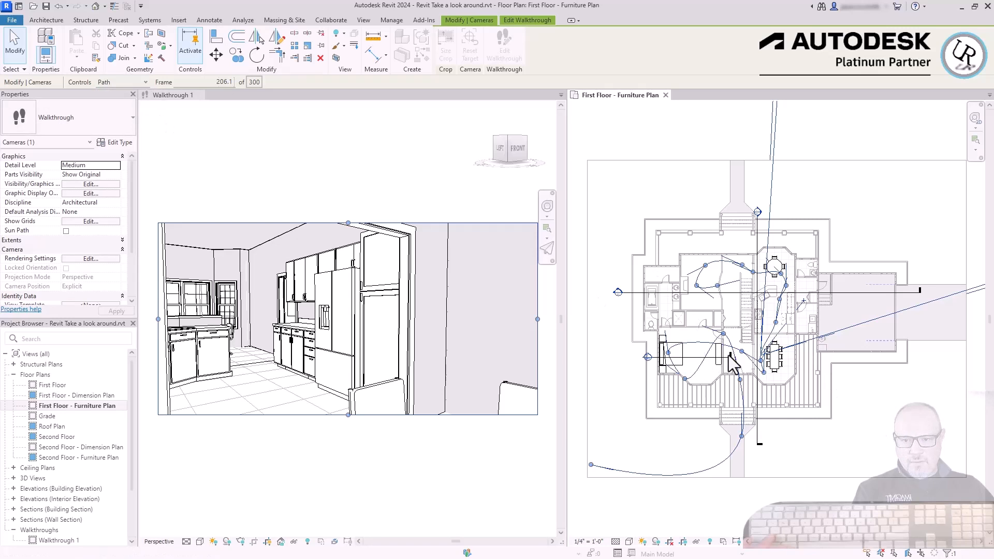
pyautogui.moveTo(742, 352); pyautogui.dragTo(739, 341)
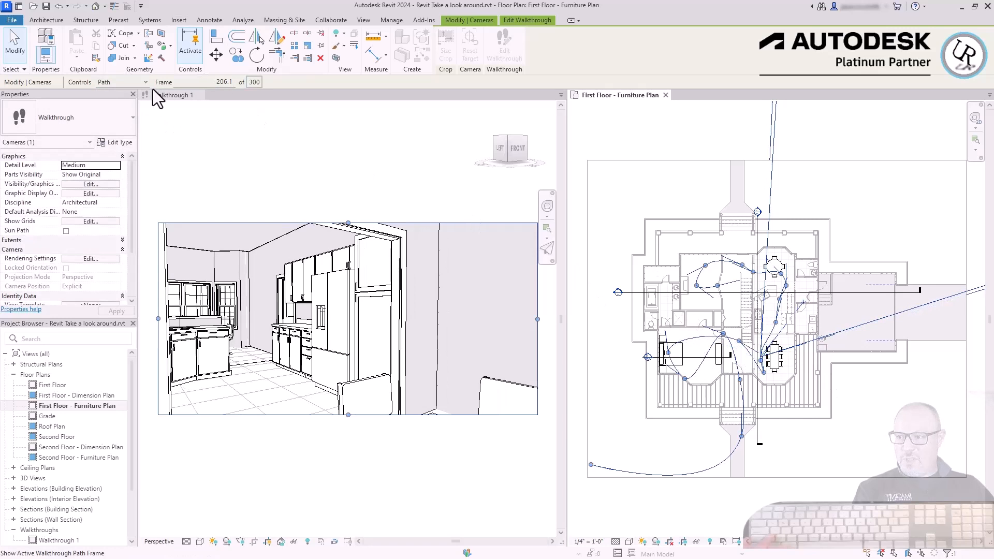
# Open the walkthrough view, reset the cameras to follow the path, and check the path in the furniture plan.
pyautogui.doubleClick(208, 82)
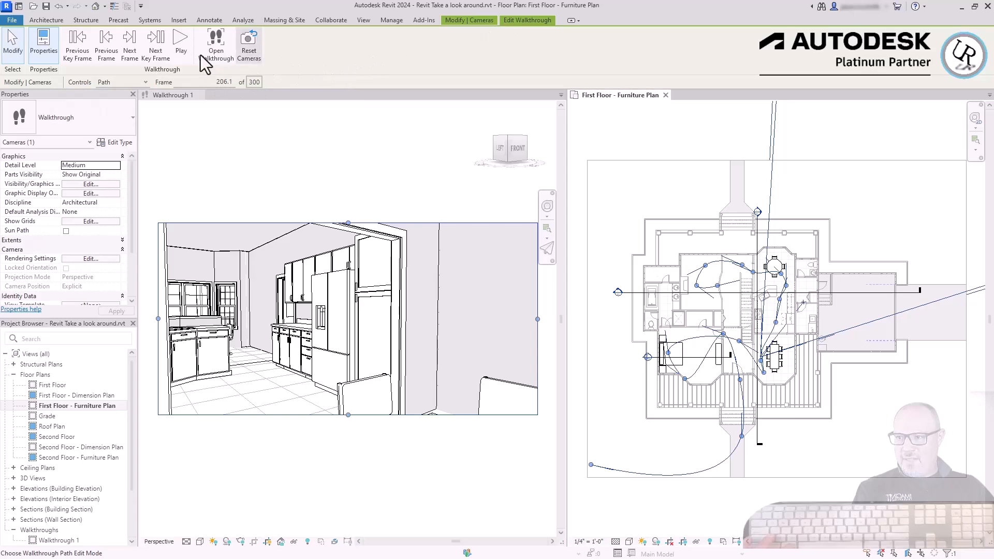
pyautogui.click(233, 51)
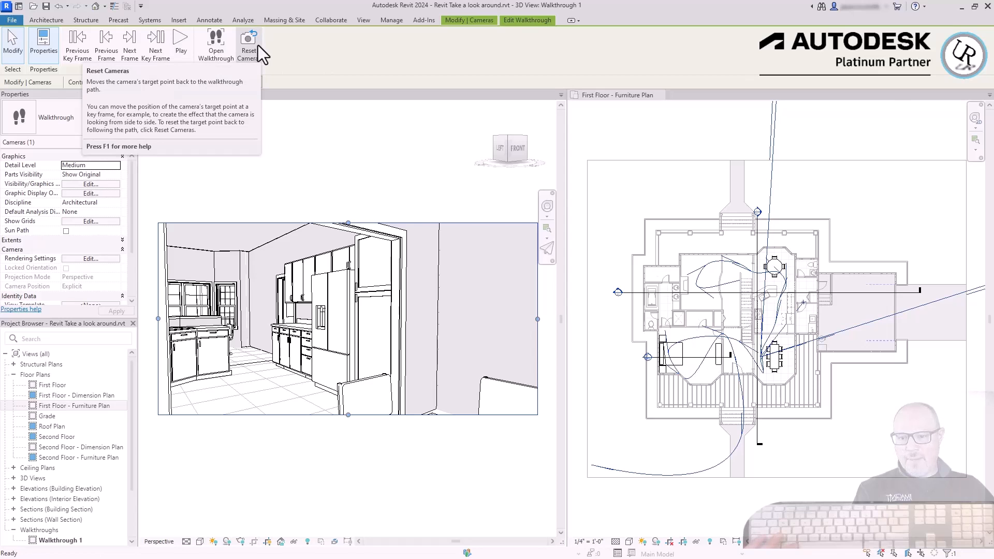
pyautogui.click(258, 45)
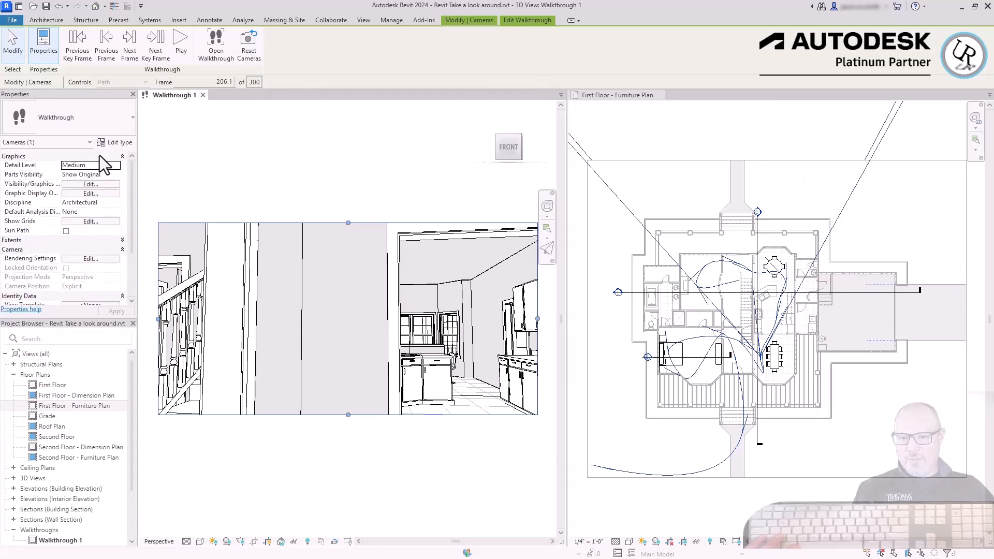
pyautogui.click(685, 133)
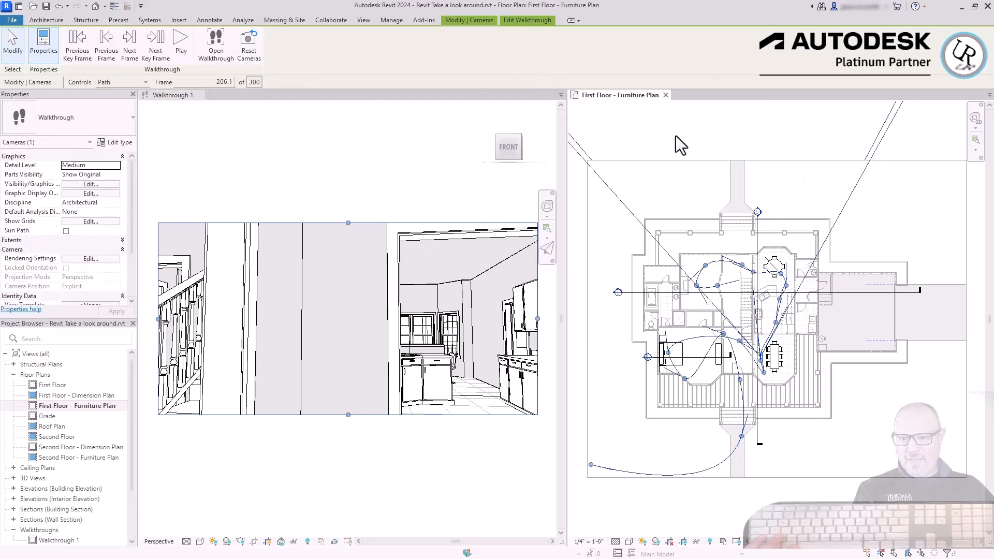
# Return to the Walkthrough 1 view and quit editing the walkthrough.
pyautogui.click(374, 171)
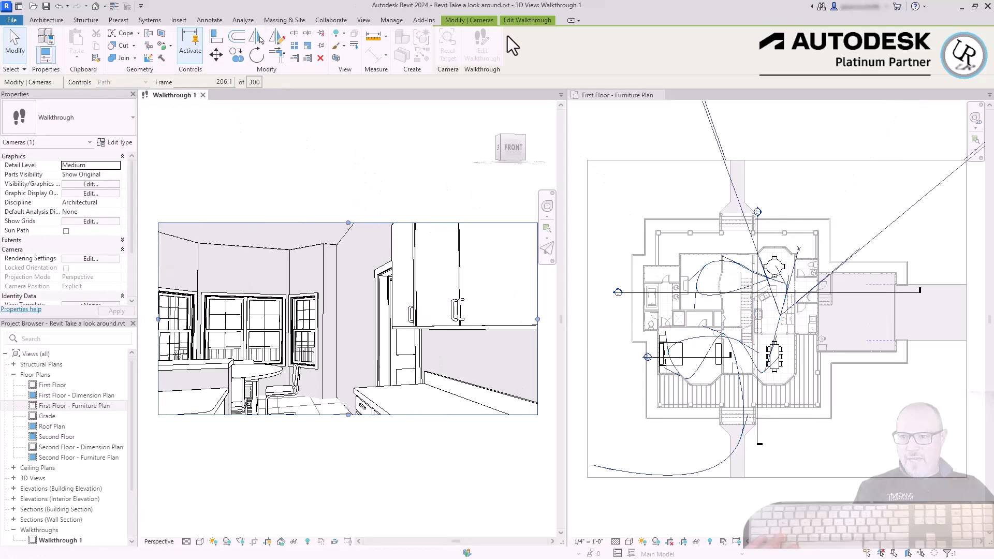
pyautogui.click(444, 260)
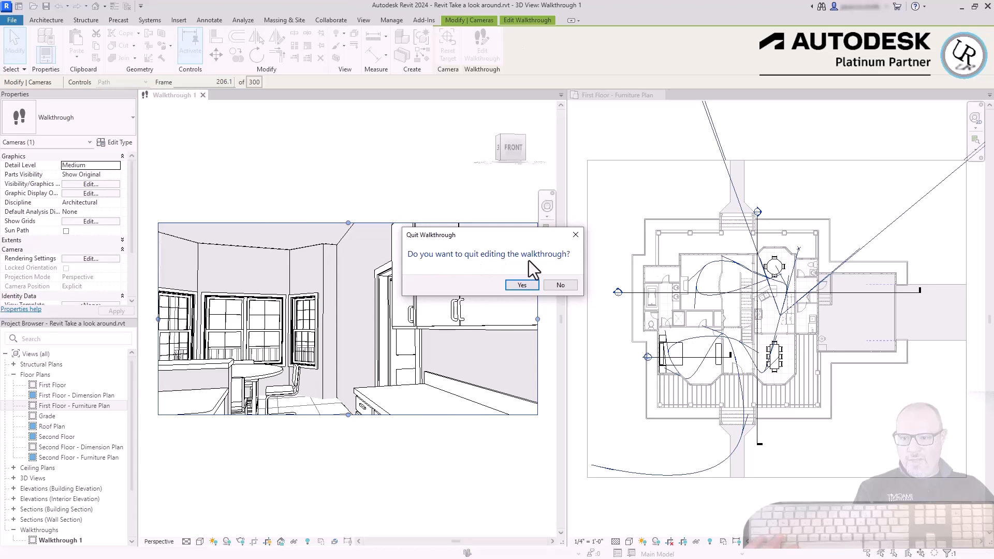
pyautogui.click(522, 285)
# Combine the tiled views into tabs and select the crop region of Walkthrough 1.
pyautogui.click(382, 170)
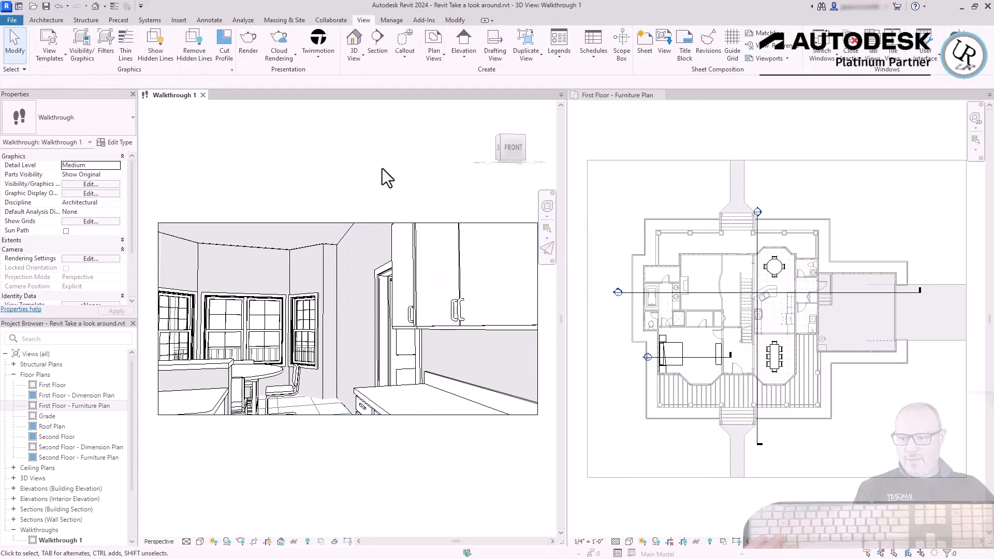
pyautogui.press('t')
pyautogui.press('w')
pyautogui.click(195, 127)
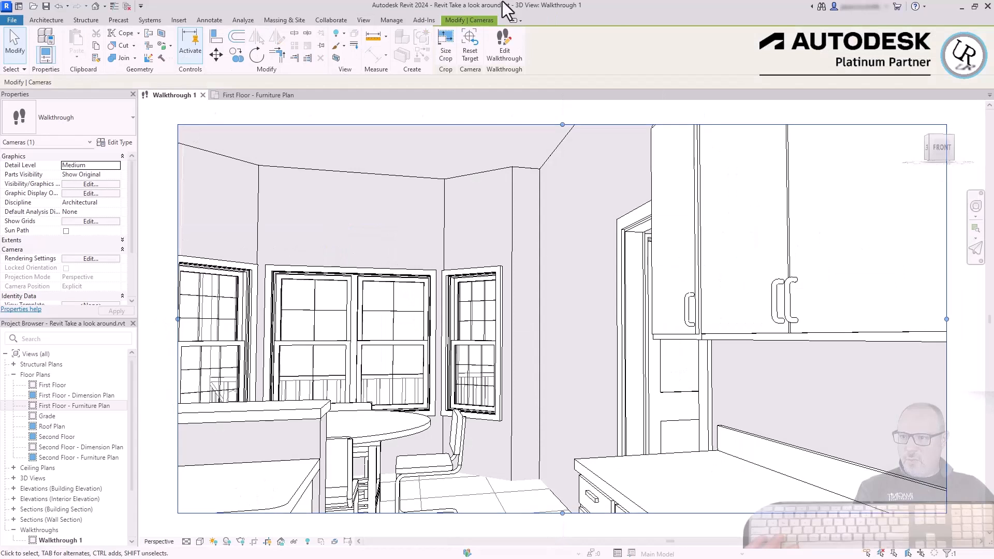
# Edit Walkthrough 1, set the current frame to 1, and play the walkthrough from its start.
pyautogui.click(509, 45)
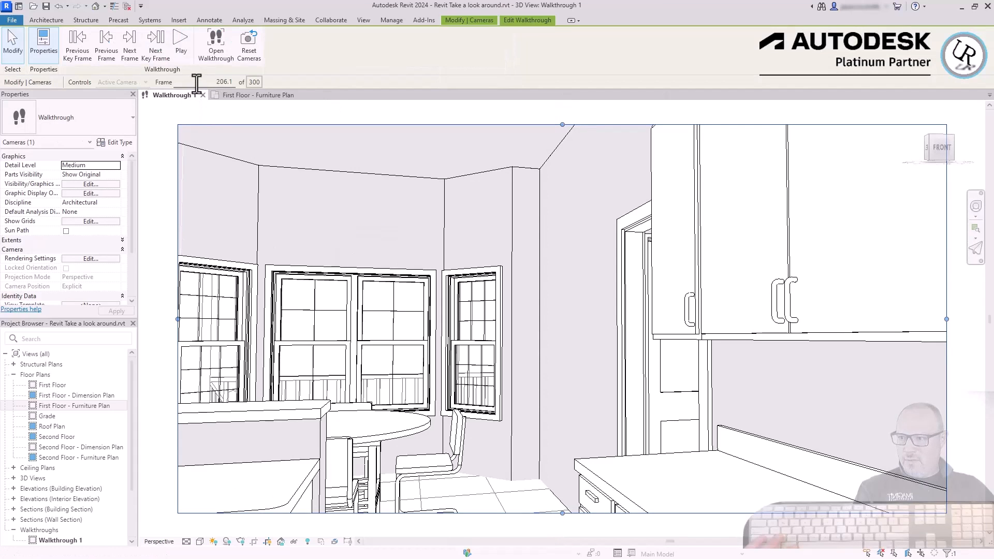
pyautogui.moveTo(196, 84); pyautogui.dragTo(334, 86)
pyautogui.write('1')
pyautogui.press('Return')
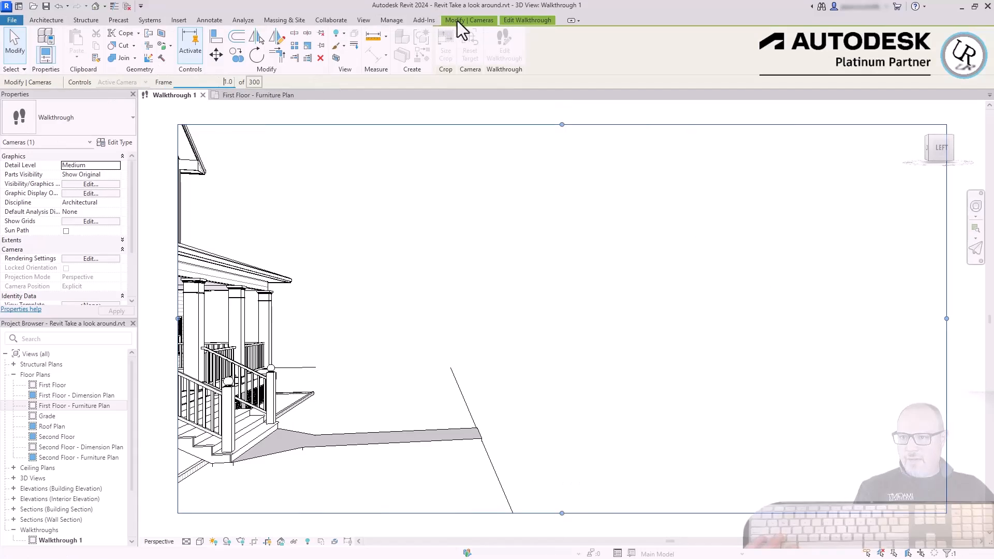
pyautogui.click(533, 21)
pyautogui.click(181, 44)
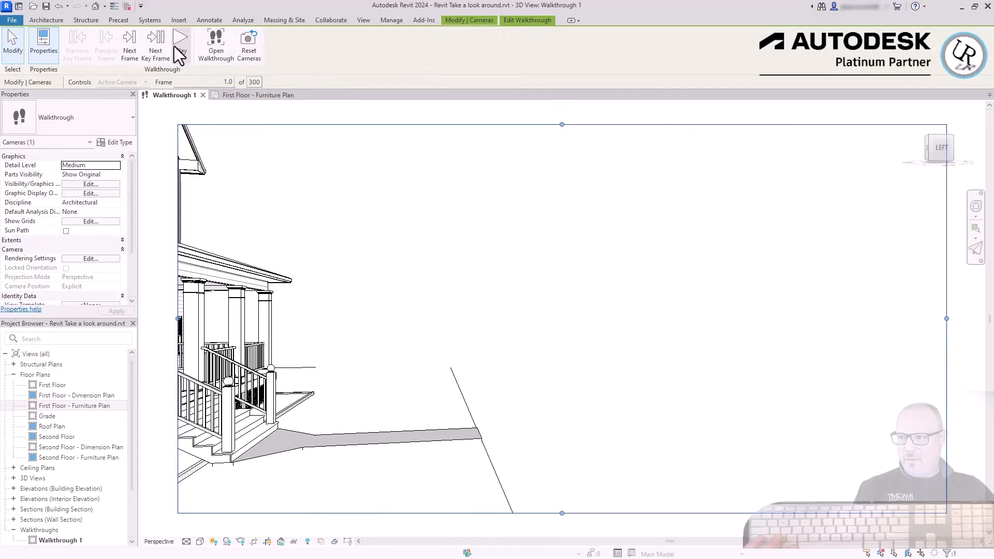
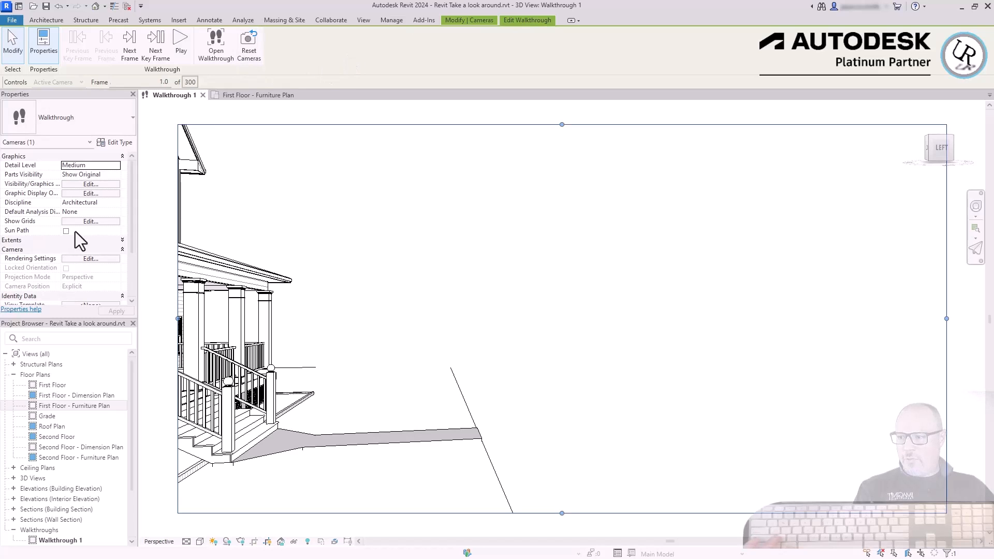
# Quit editing the walkthrough while keeping its crop region selected.
pyautogui.moveTo(131, 210); pyautogui.dragTo(113, 155)
pyautogui.click(154, 204)
pyautogui.click(522, 285)
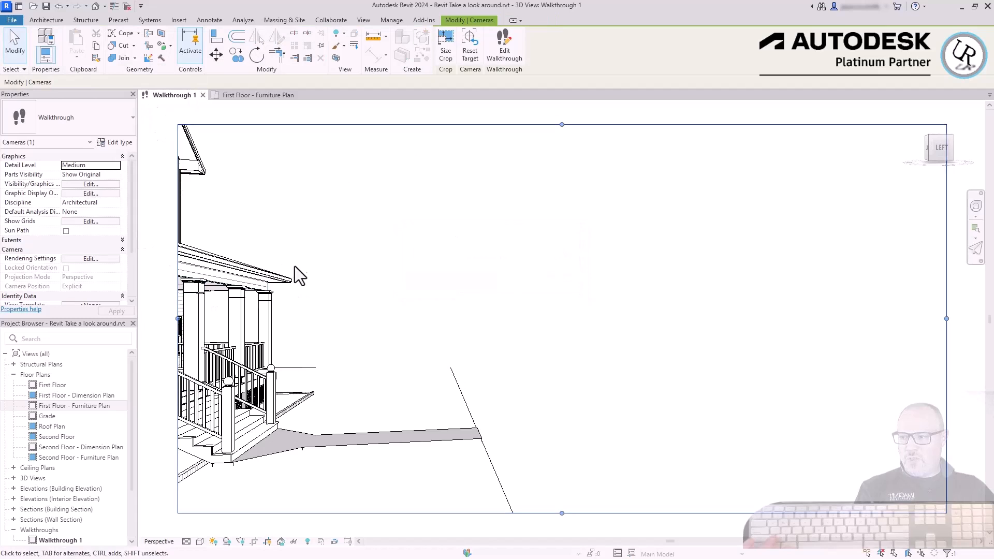
# Review the walkthrough view's properties, including Extents, and inspect its rendering settings without changing them.
pyautogui.scroll(-3, 132, 272)
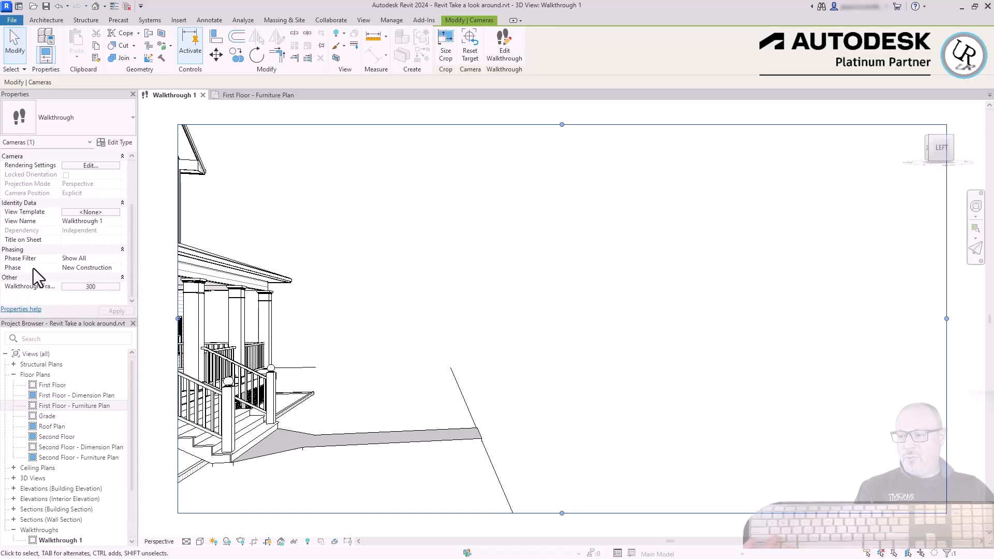
pyautogui.scroll(2, 33, 266)
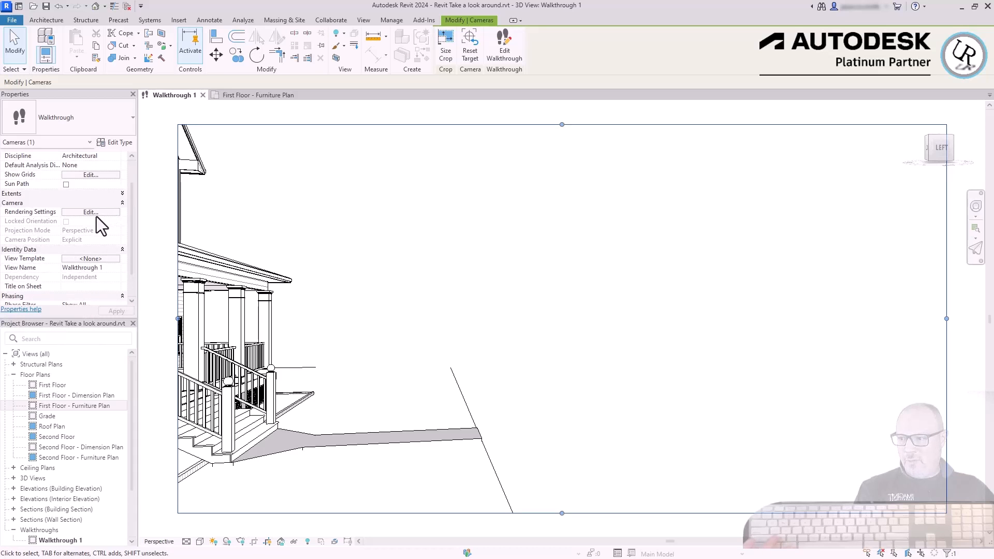
pyautogui.click(123, 193)
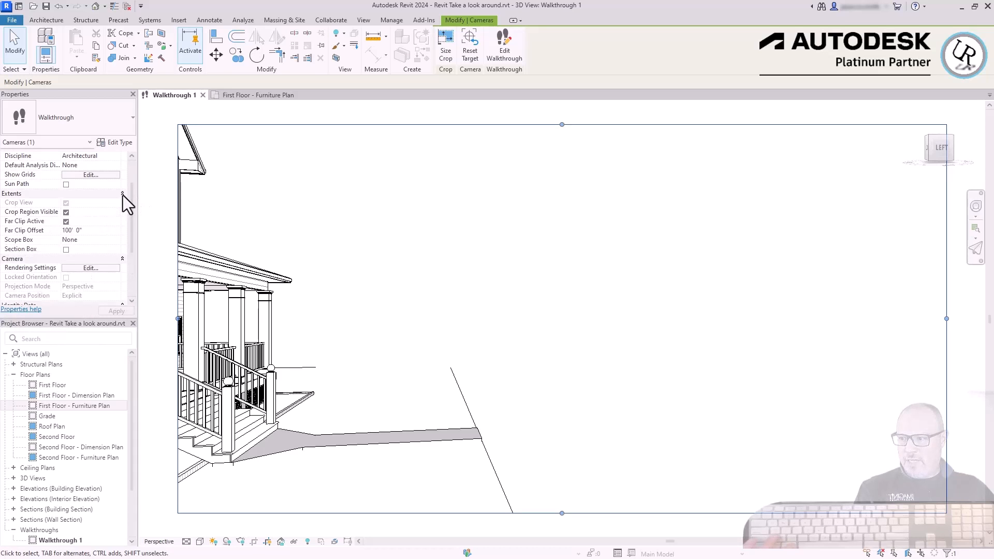
pyautogui.click(88, 268)
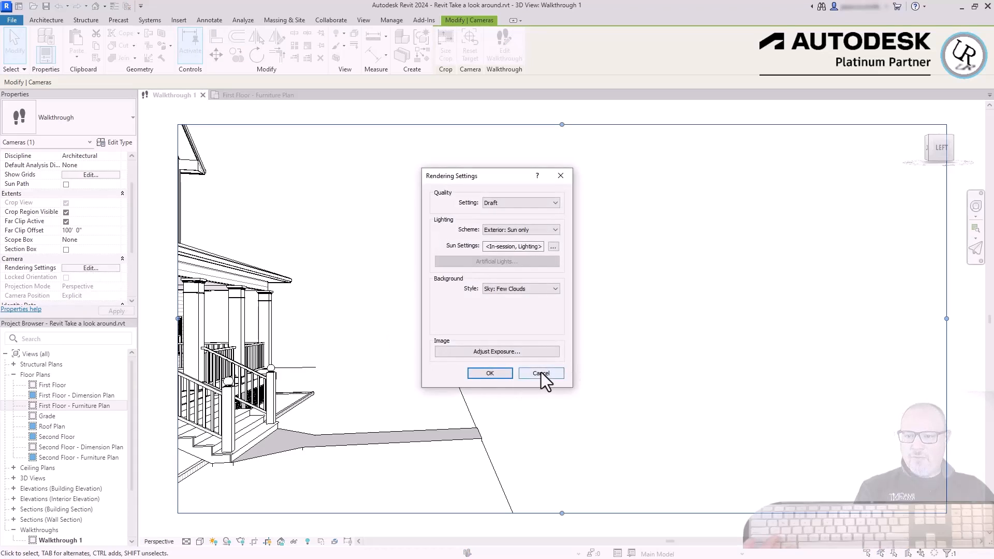
pyautogui.click(541, 373)
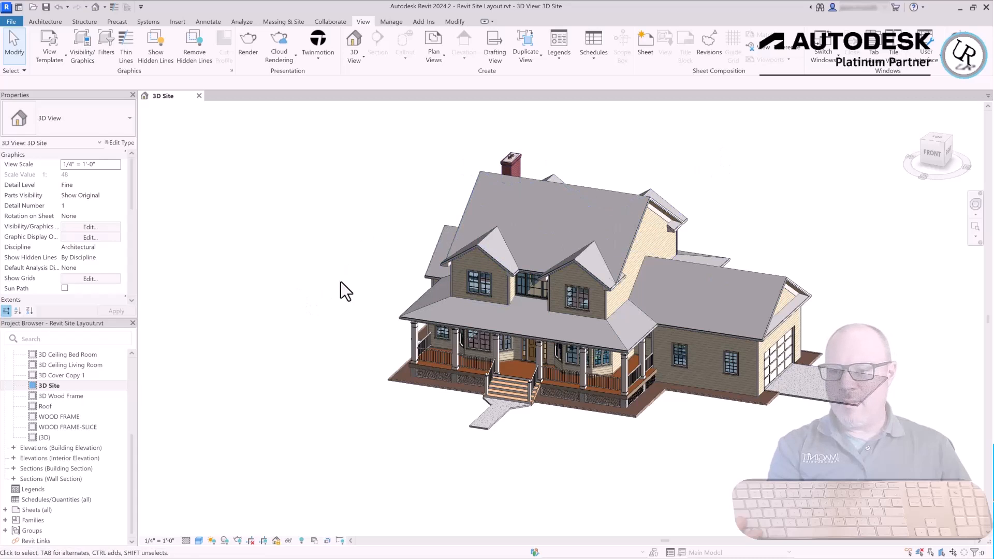
# Open the Site floor plan of the Revit Site Layout project and inspect the reference planes surrounding the house.
pyautogui.scroll(5, 31, 414)
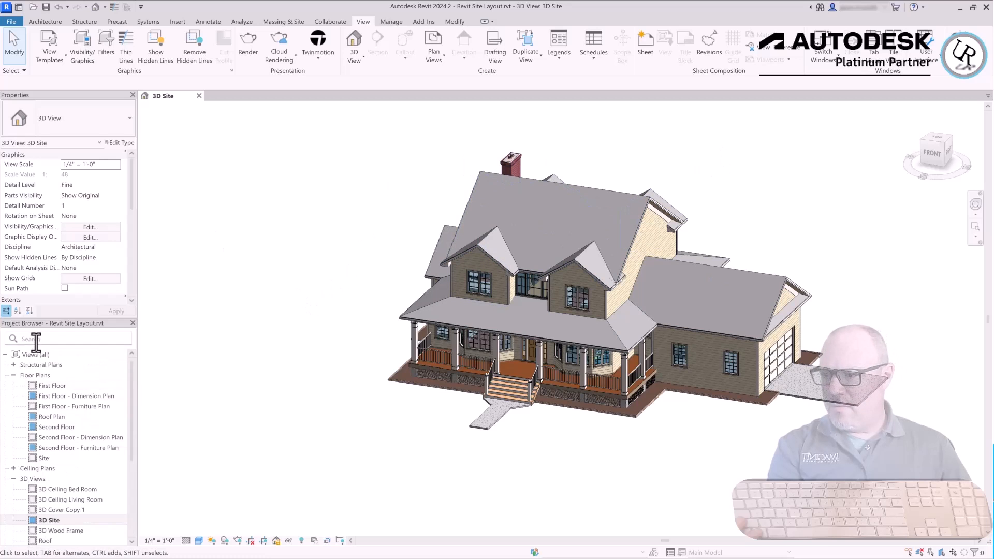
pyautogui.click(13, 375)
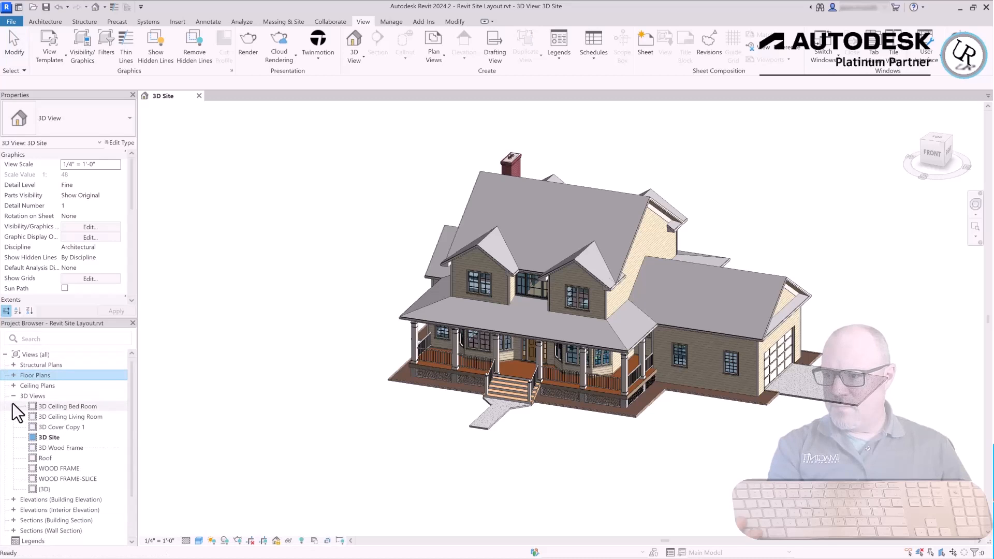
pyautogui.click(13, 376)
pyautogui.click(43, 459)
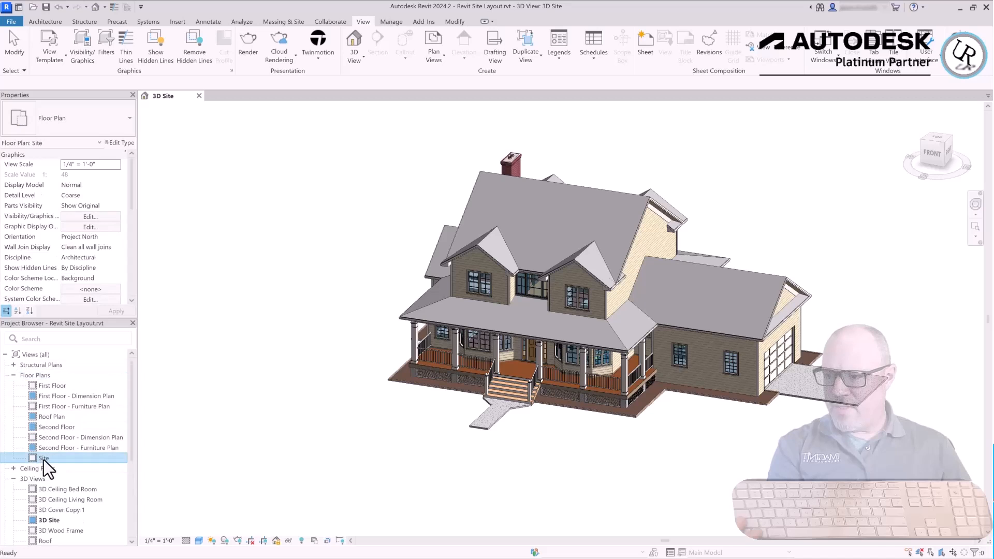
pyautogui.doubleClick(45, 458)
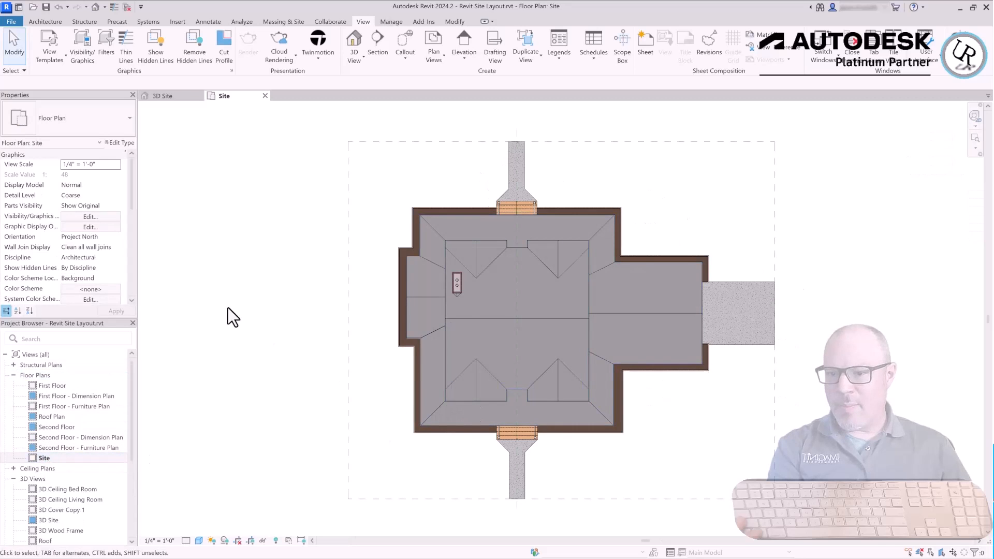
pyautogui.click(682, 140)
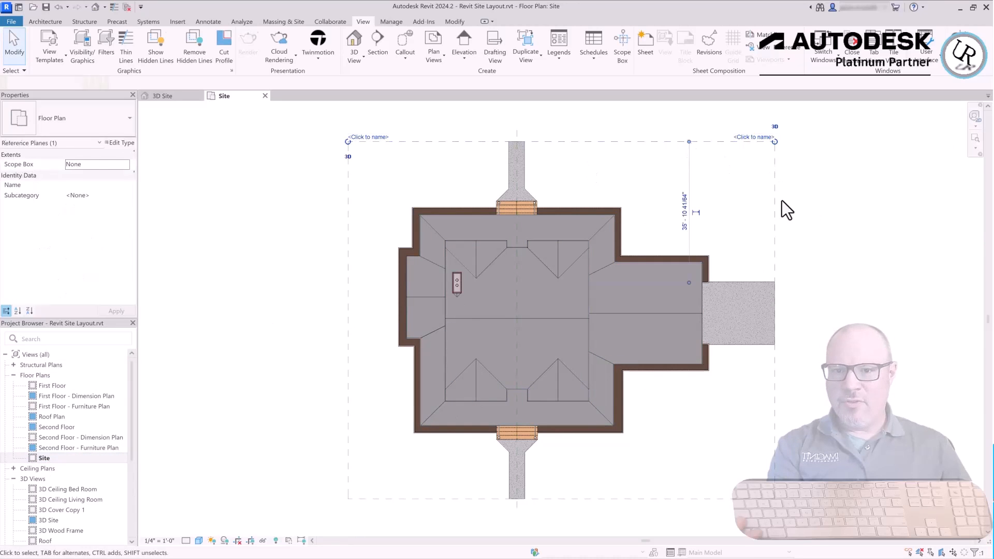
pyautogui.click(779, 202)
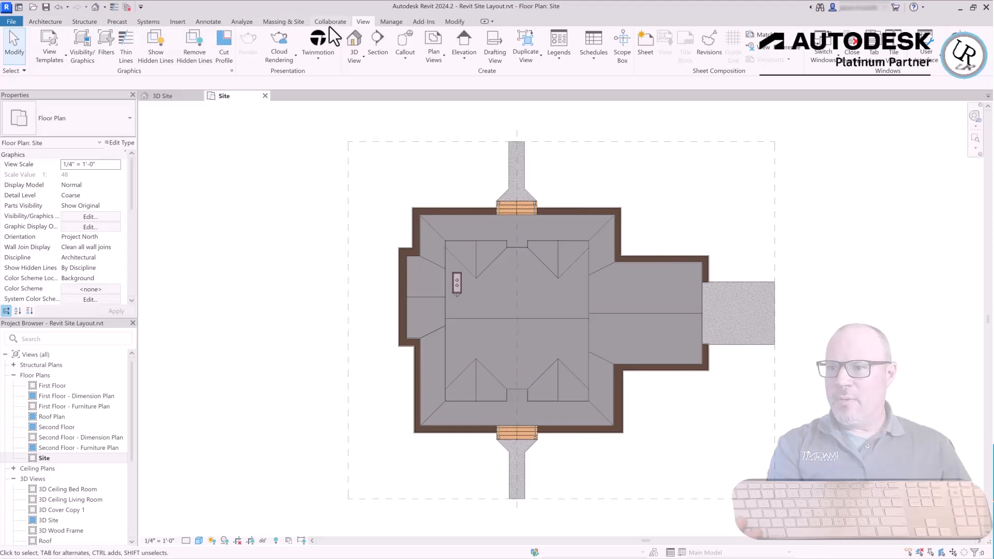
# Start a toposolid from sketch and draw a rectangular boundary between opposite corners of the surrounding reference planes.
pyautogui.click(278, 21)
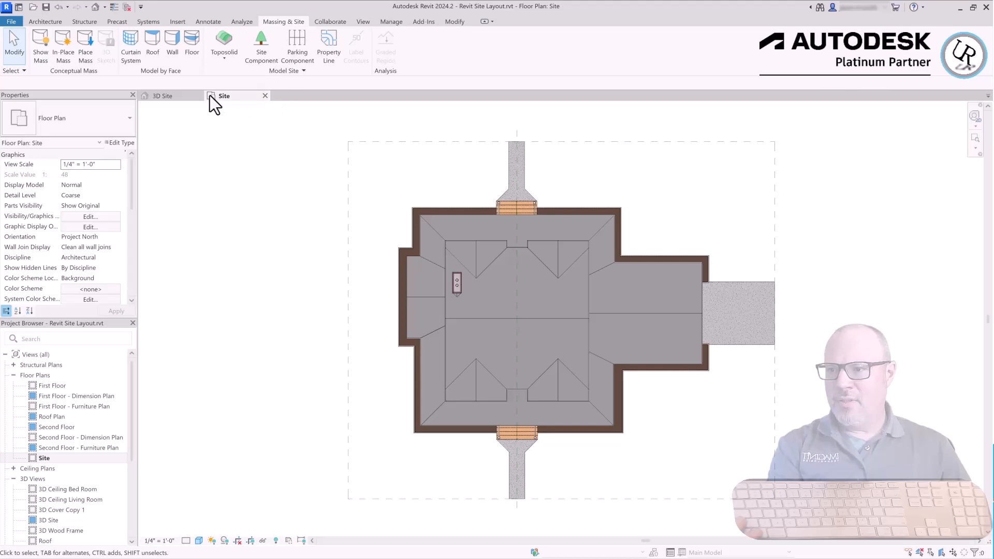
pyautogui.click(228, 62)
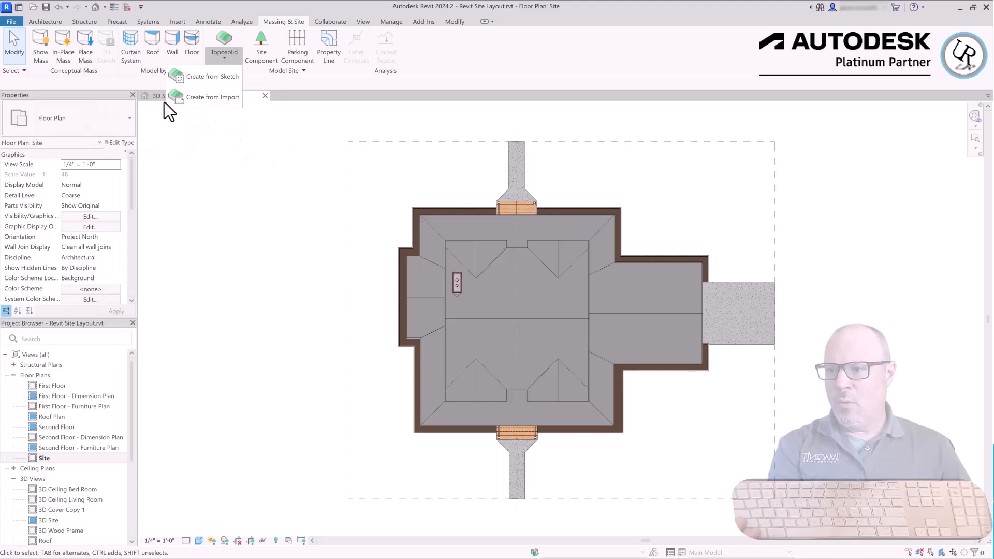
pyautogui.click(197, 77)
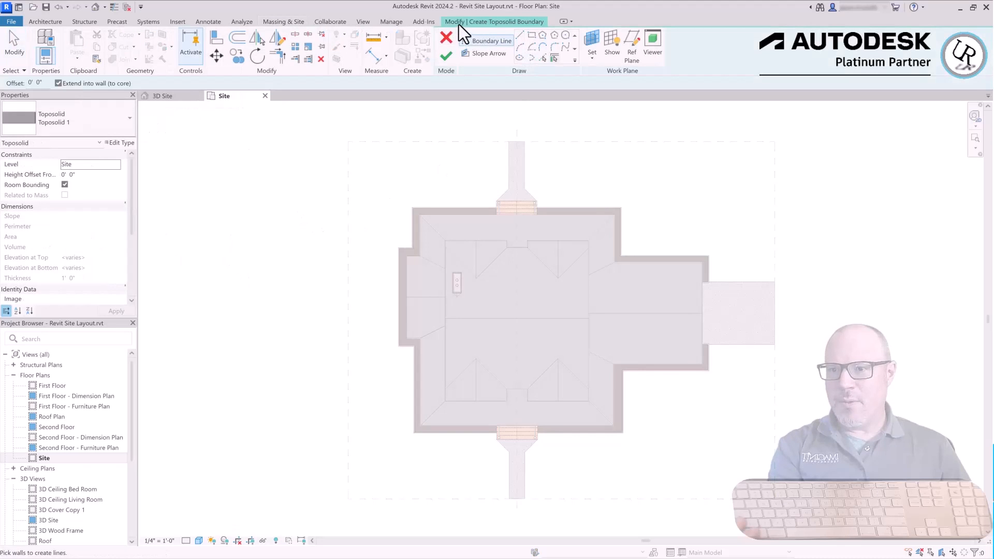
pyautogui.click(533, 36)
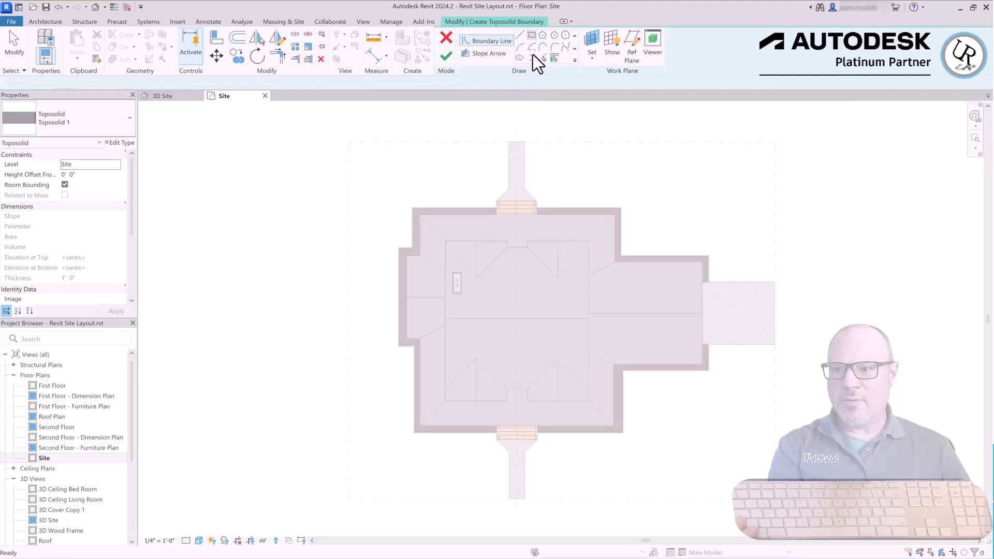
pyautogui.click(348, 141)
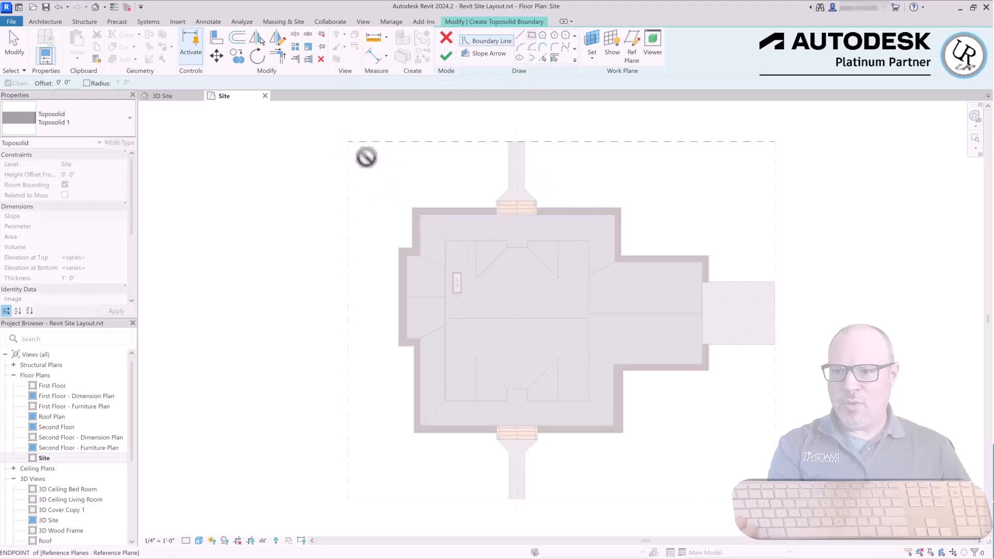
pyautogui.click(775, 498)
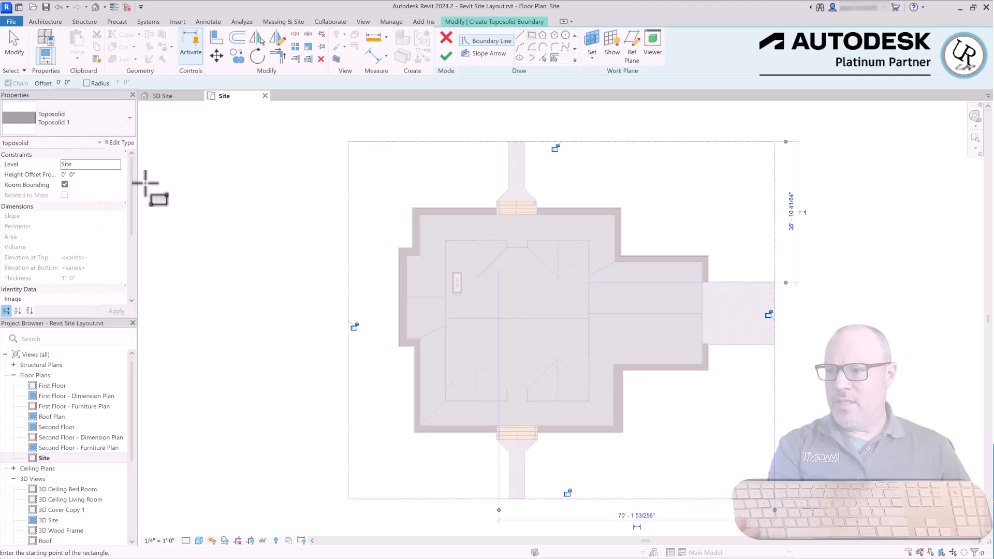
# Keep the toposolid on the Site level, finish its boundary sketch, and dismiss the overlap warning.
pyautogui.click(117, 165)
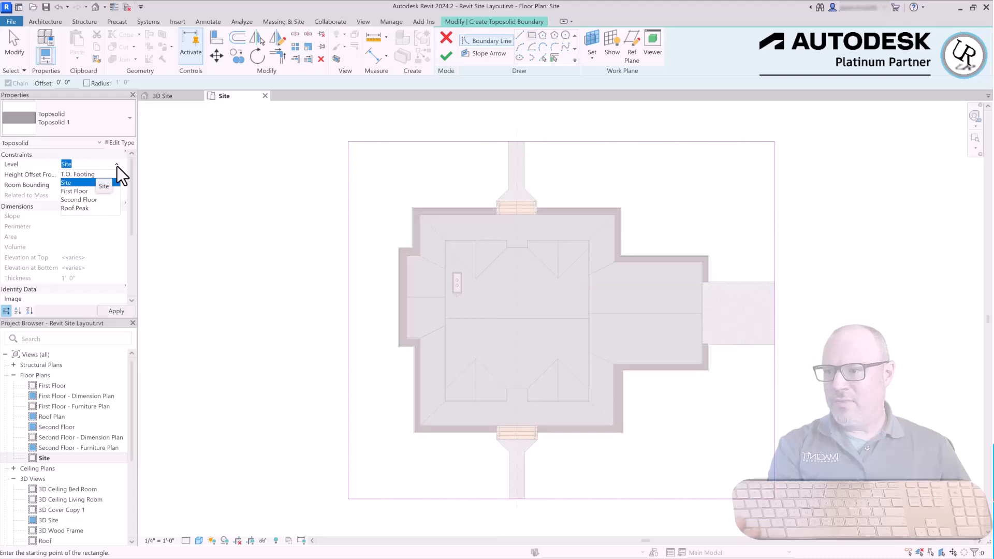
pyautogui.click(117, 167)
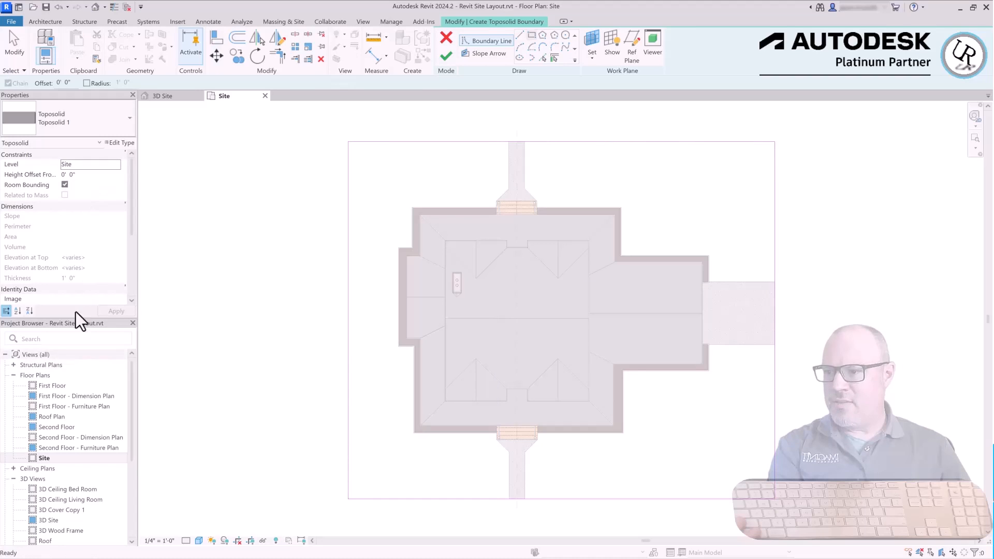
pyautogui.scroll(-4, 87, 279)
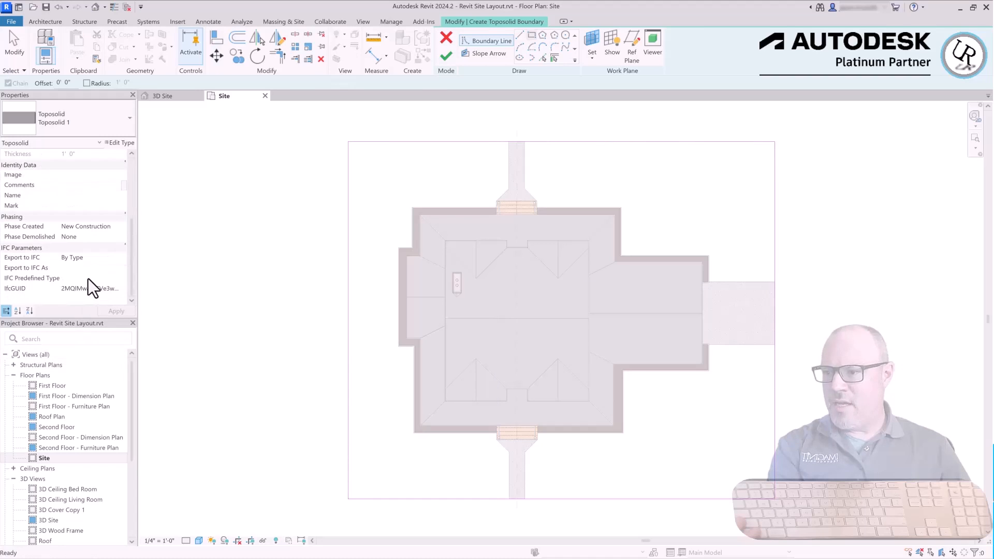
pyautogui.click(443, 57)
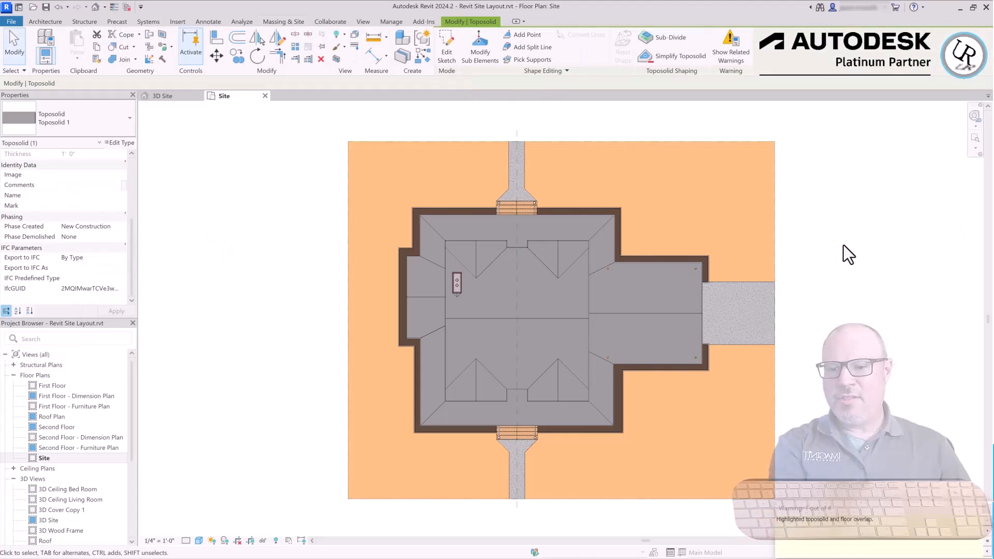
pyautogui.click(913, 374)
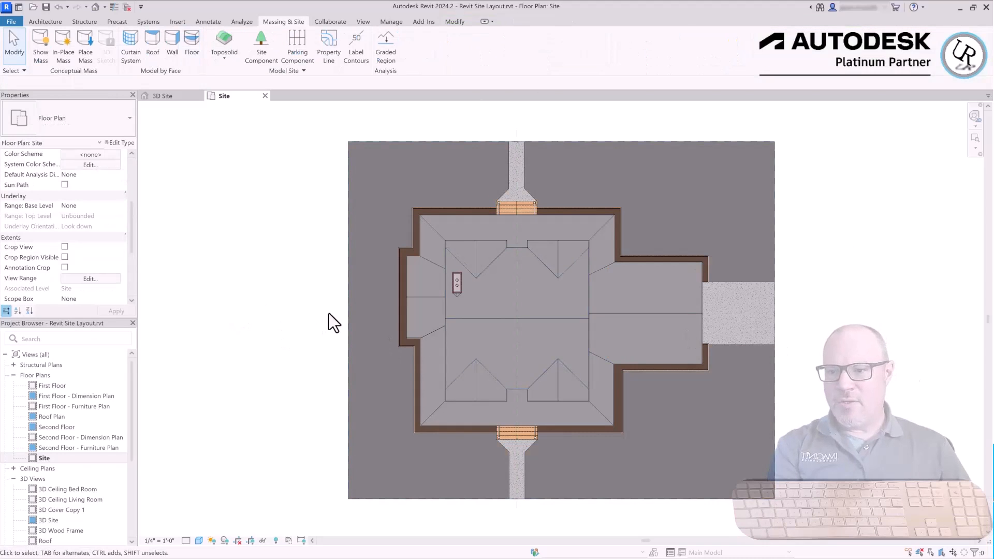
# Select the toposolid and duplicate its type under the name Green Field Site.
pyautogui.click(348, 300)
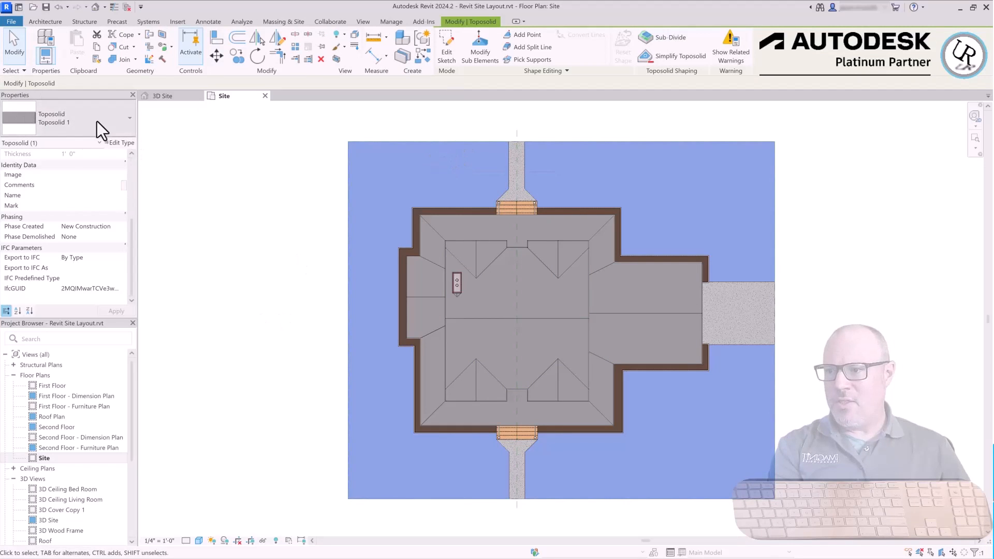
pyautogui.click(115, 144)
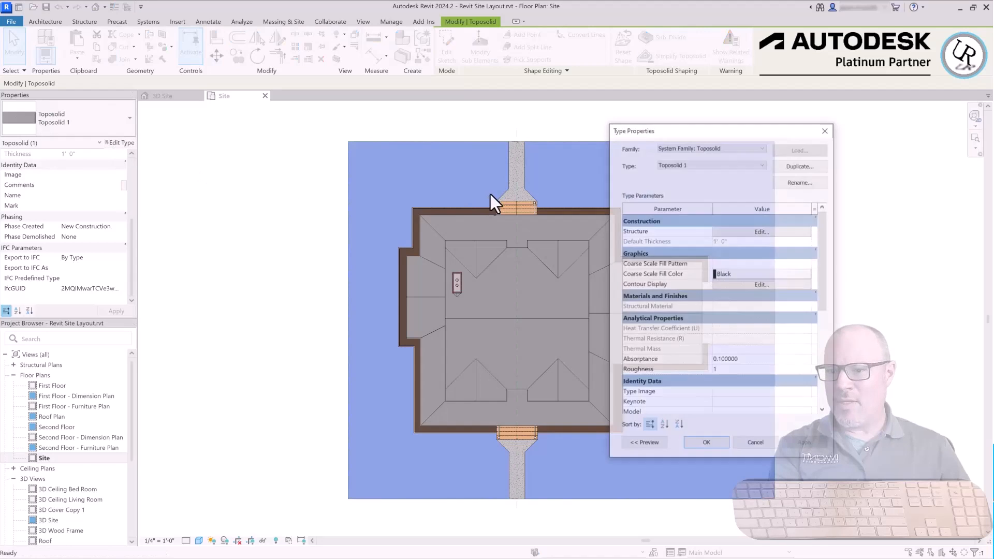
pyautogui.moveTo(719, 132); pyautogui.dragTo(786, 127)
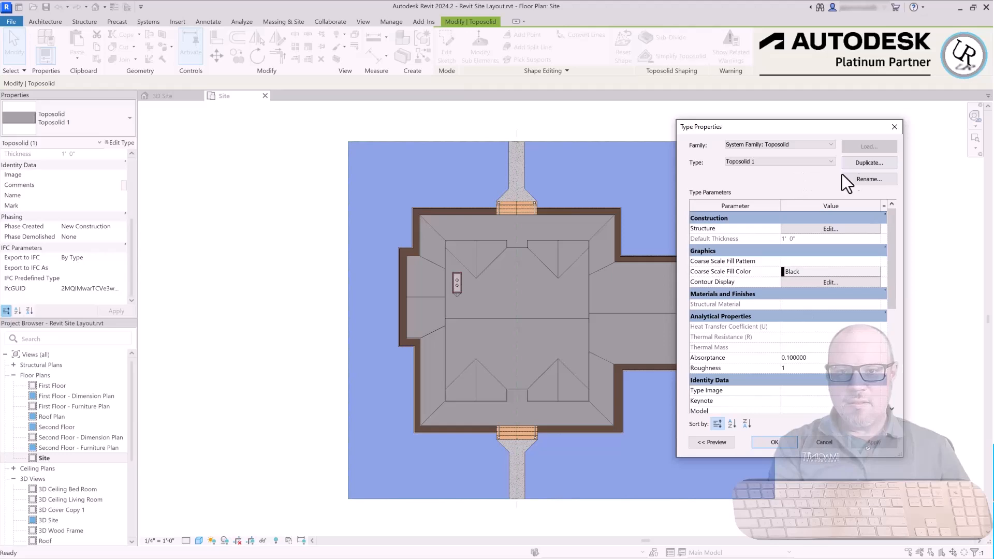
pyautogui.click(862, 164)
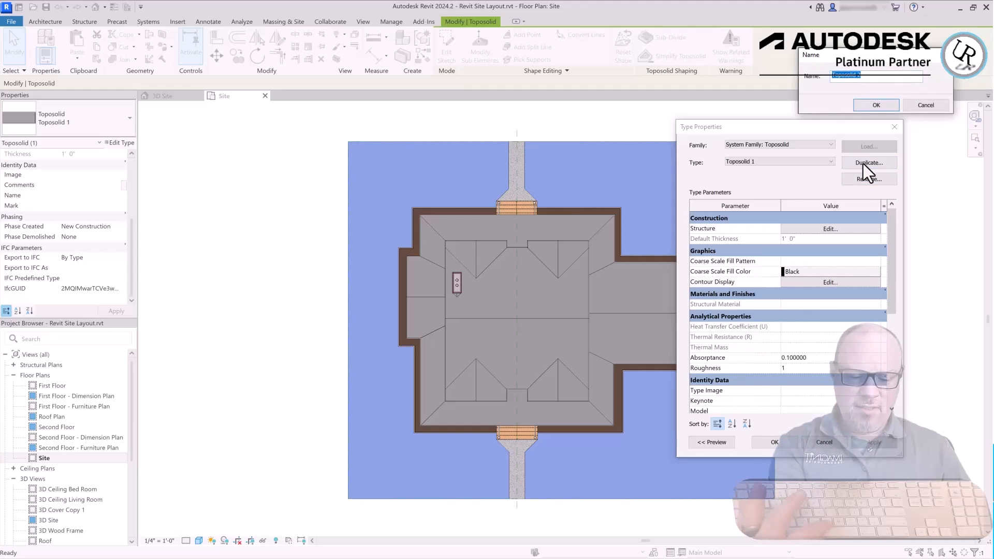
pyautogui.write('Green')
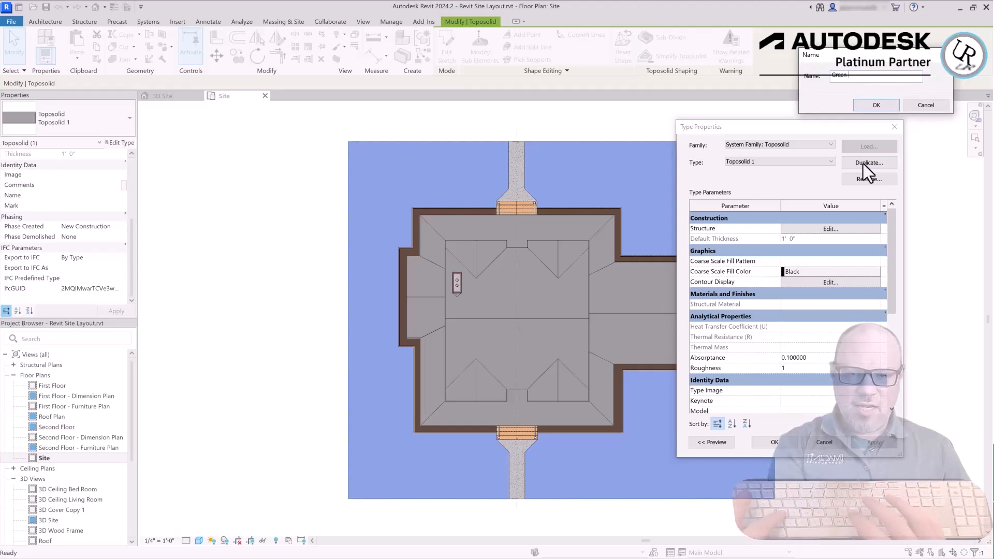
pyautogui.write(' Field S')
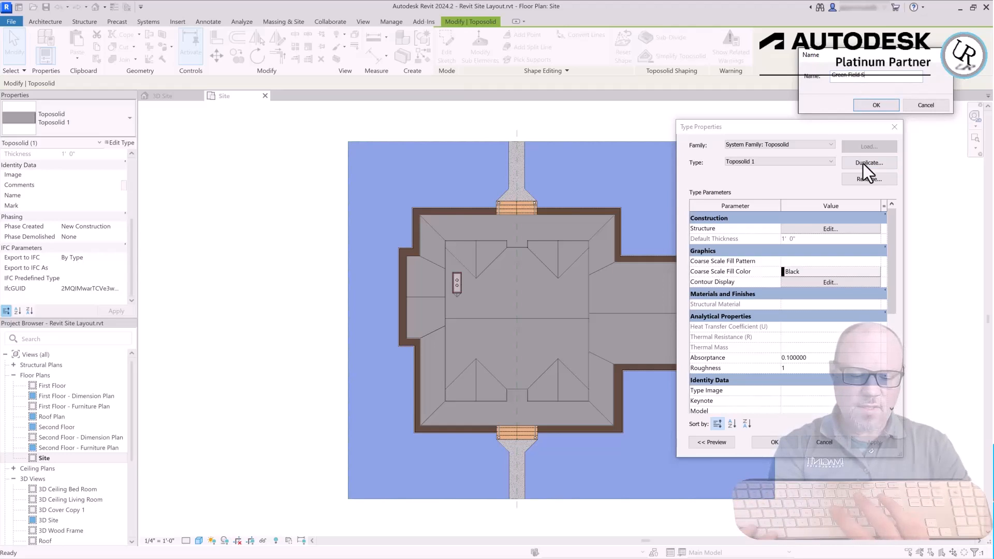
pyautogui.write('ite')
pyautogui.press('Return')
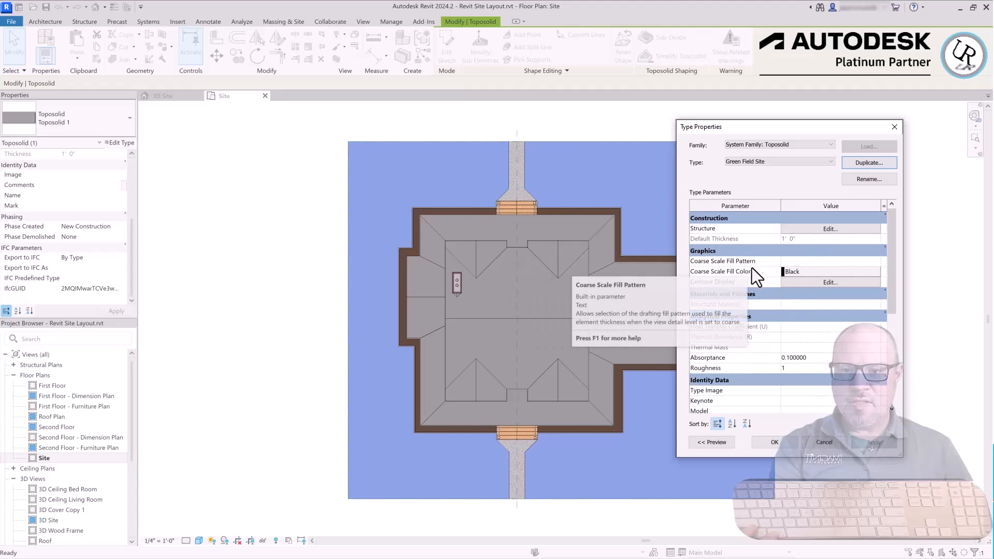
# Set the Green Field Site type's coarse scale fill color to Green and accept its contour display settings as they are.
pyautogui.click(803, 271)
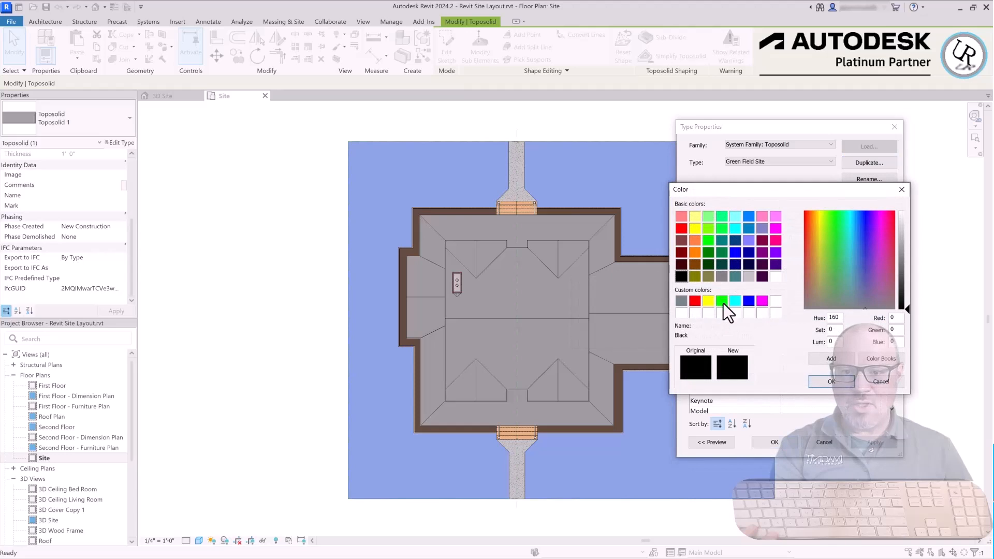
pyautogui.click(707, 241)
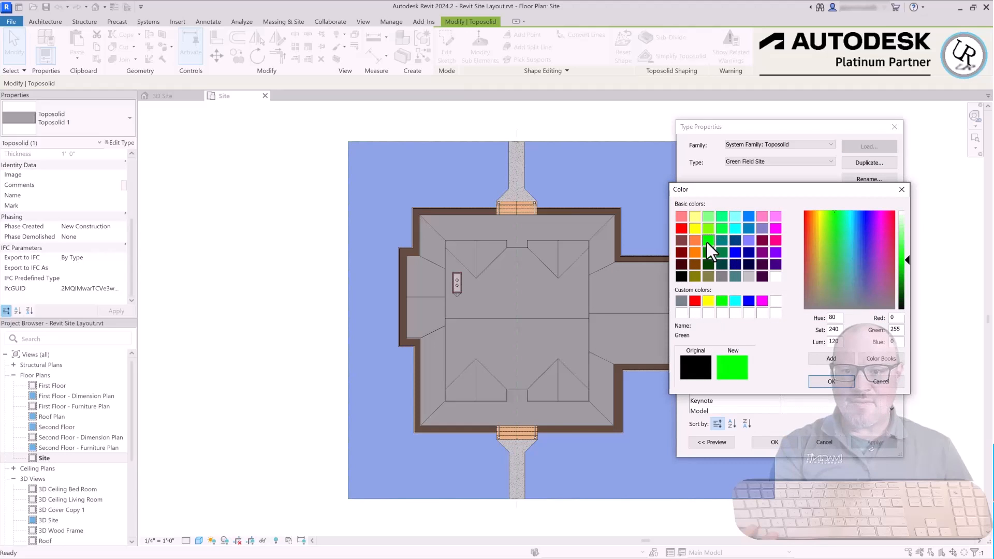
pyautogui.click(832, 381)
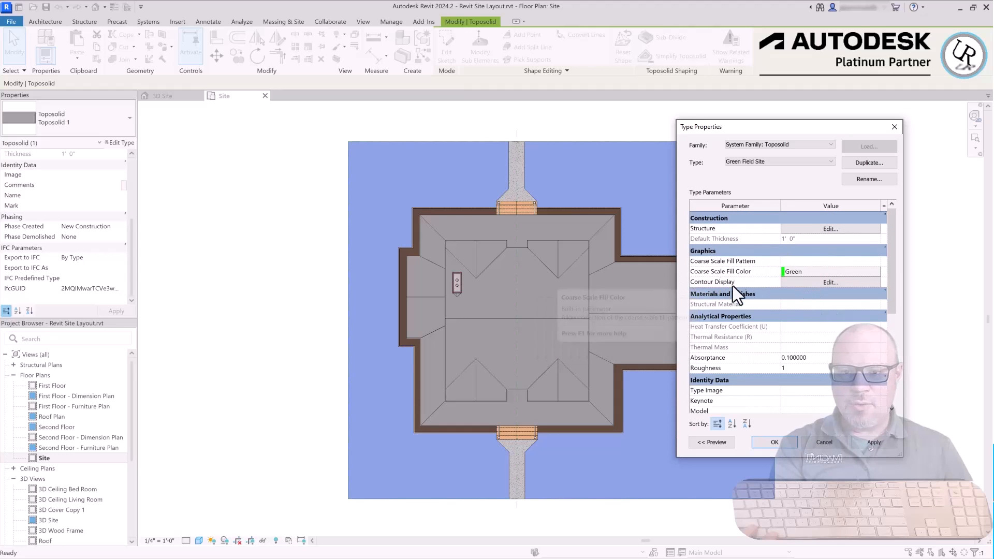
pyautogui.click(806, 282)
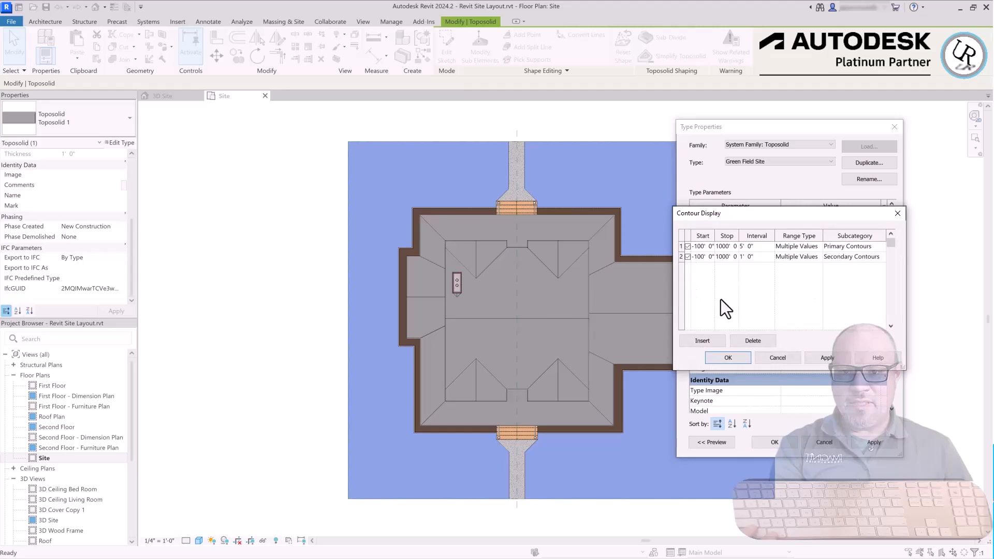
pyautogui.click(730, 360)
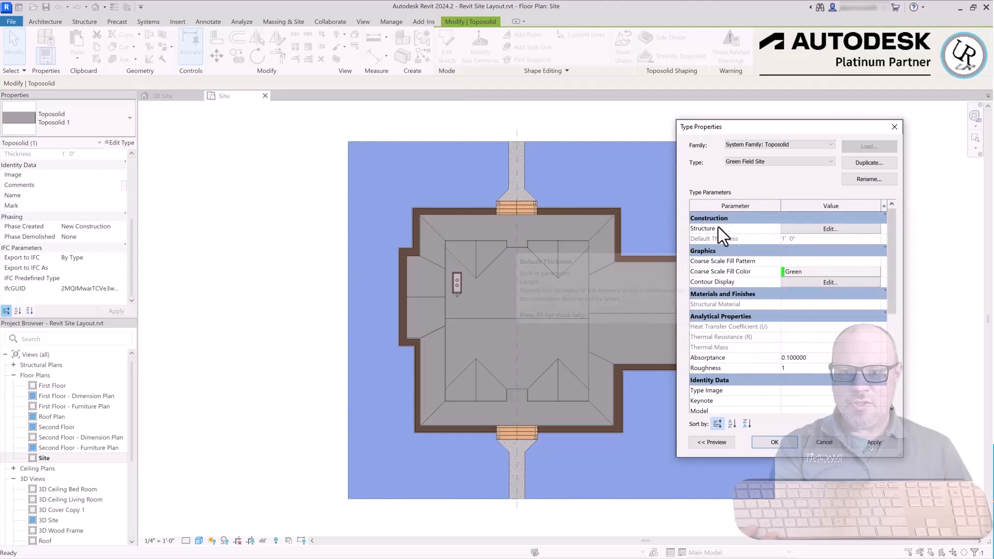
# Insert a structure layer 0' 1" thick above the existing variable layer in the Green Field Site assembly.
pyautogui.click(804, 231)
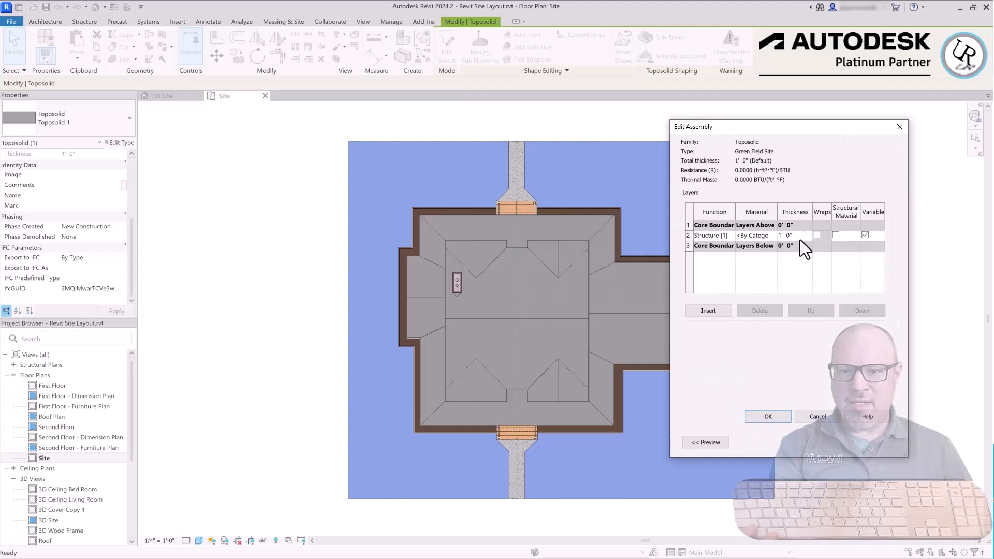
pyautogui.click(757, 236)
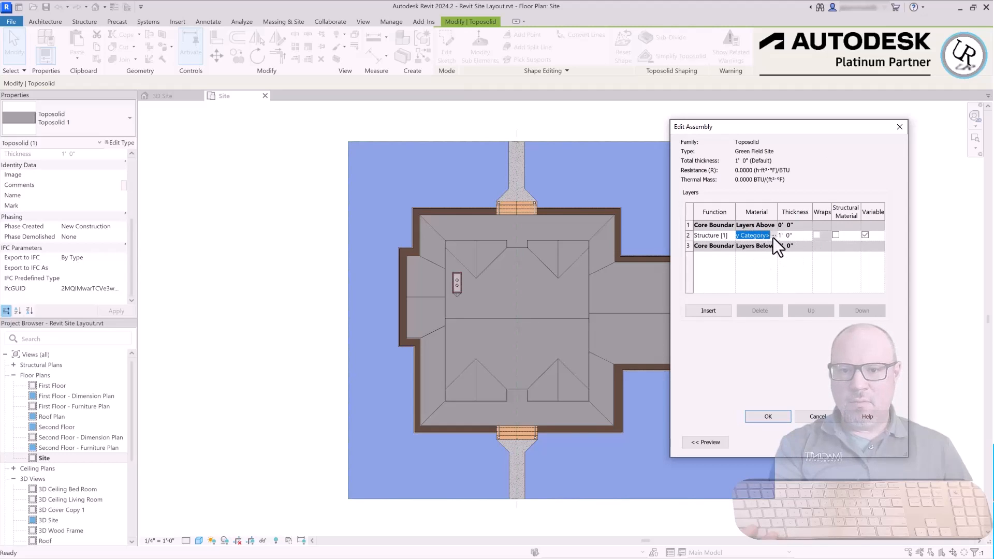
pyautogui.click(709, 310)
pyautogui.click(805, 237)
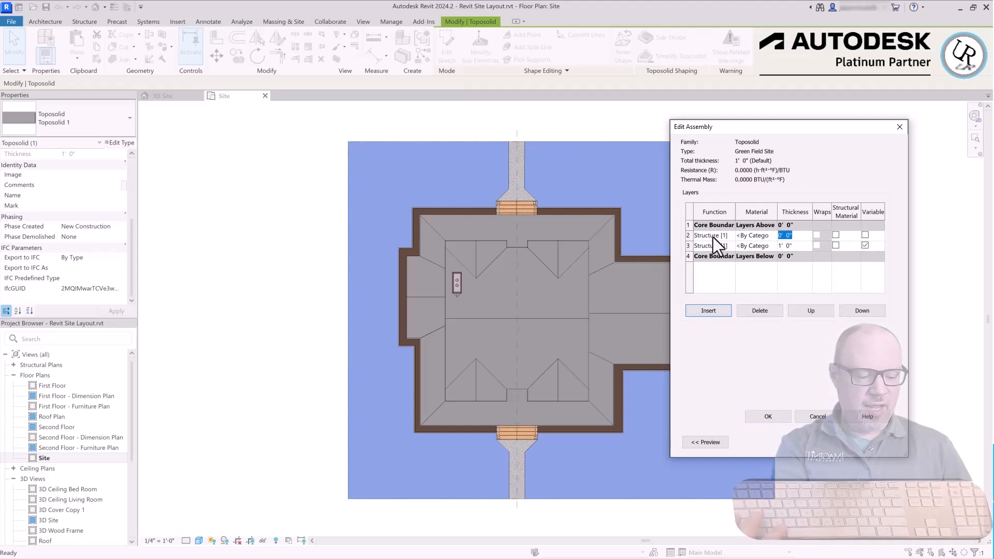
pyautogui.write('0 1')
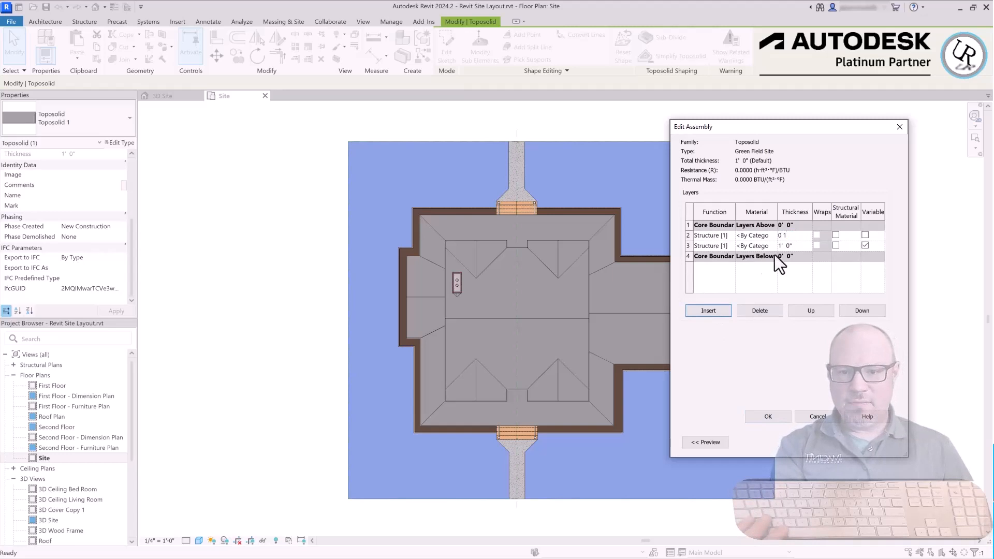
pyautogui.click(803, 247)
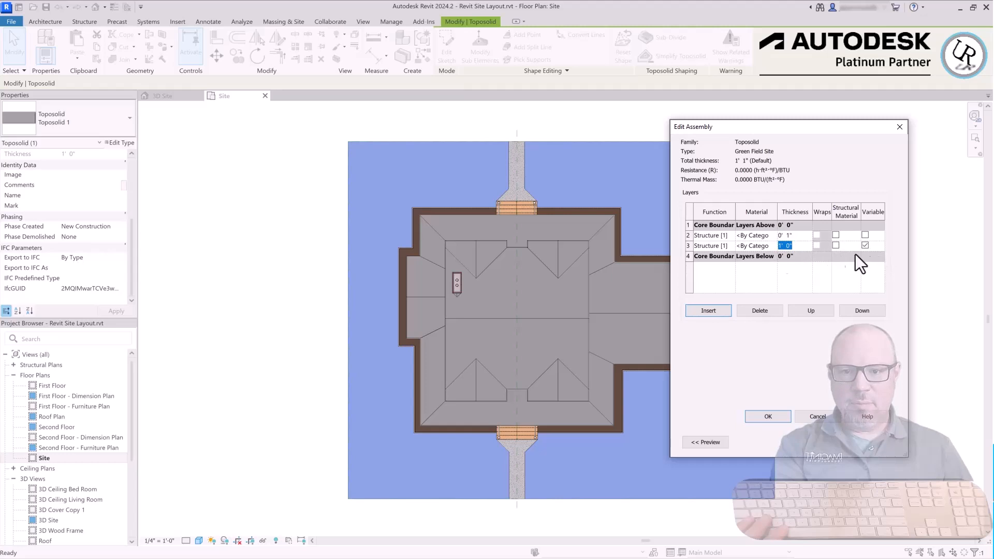
# Find the Grass material, review its graphics and appearance, and assign it to the 1" upper layer.
pyautogui.click(774, 236)
pyautogui.click(773, 235)
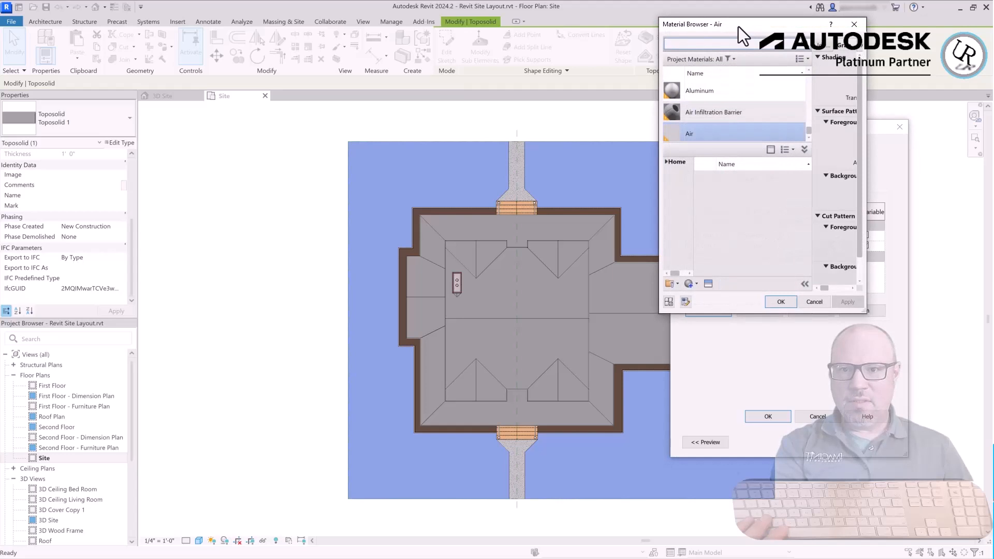
pyautogui.moveTo(739, 29); pyautogui.dragTo(341, 51)
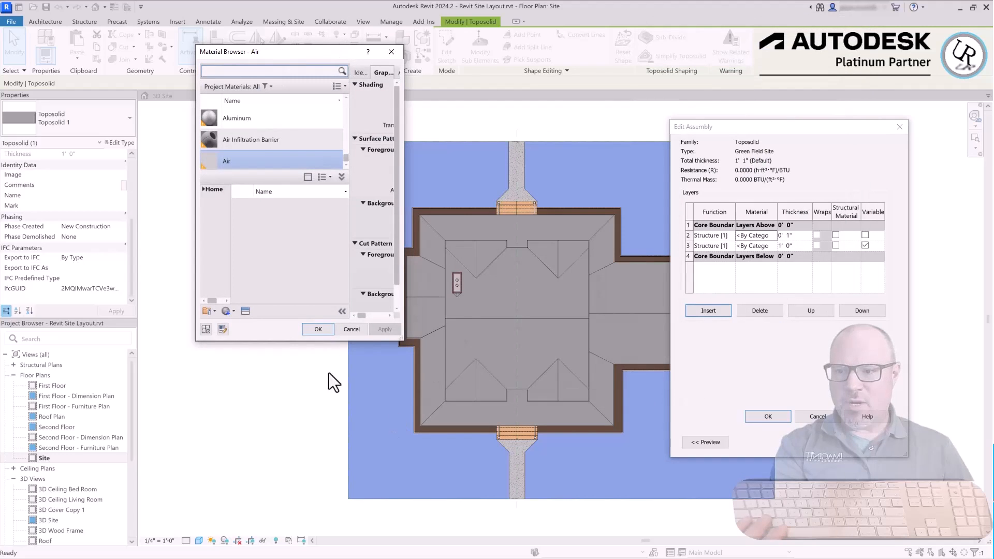
pyautogui.moveTo(454, 336); pyautogui.dragTo(627, 363)
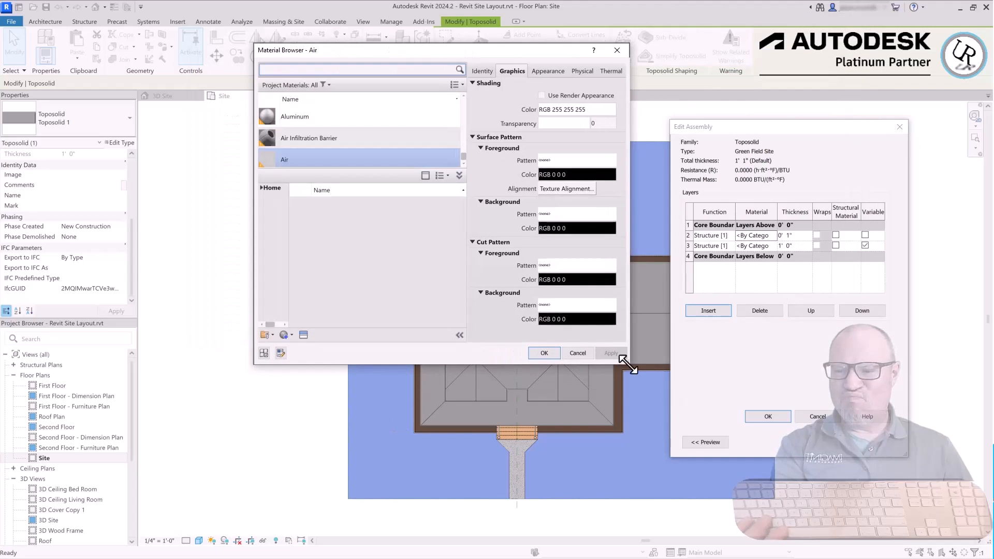
pyautogui.click(307, 69)
pyautogui.write('g')
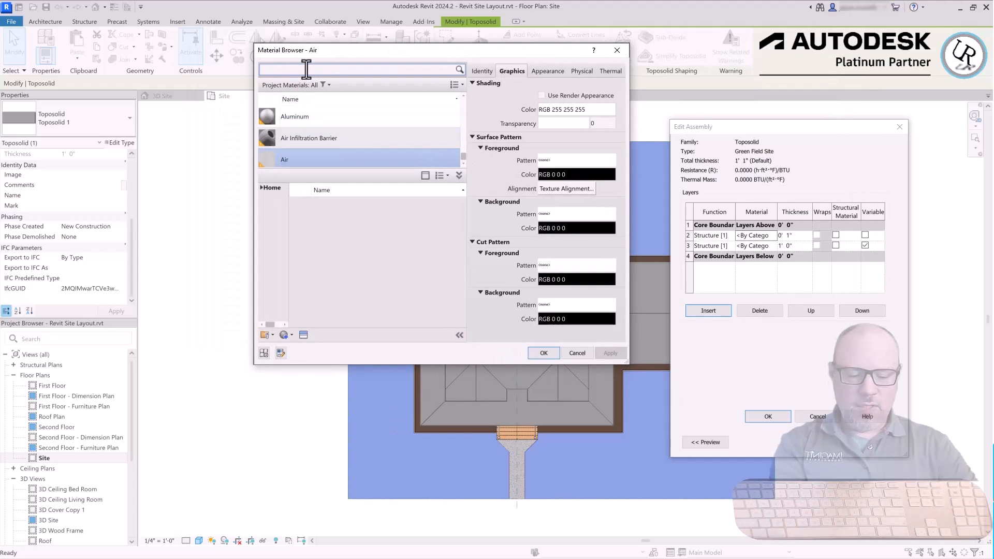
pyautogui.write('rass')
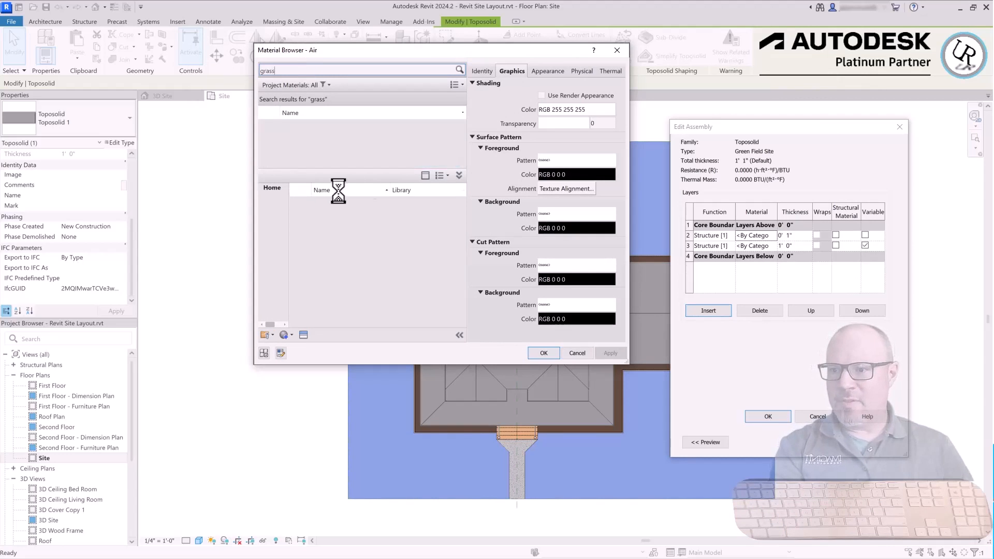
pyautogui.click(313, 133)
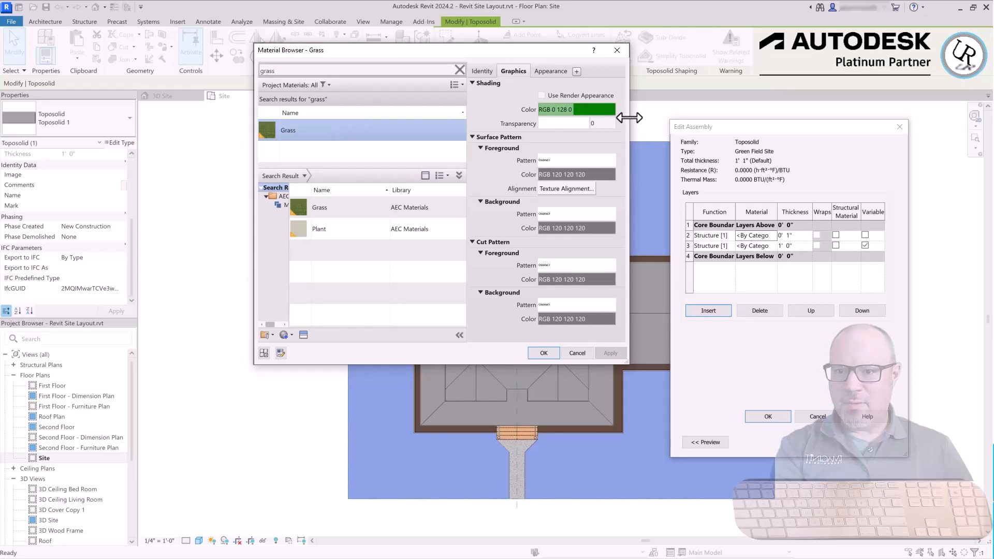
pyautogui.moveTo(629, 118); pyautogui.dragTo(787, 118)
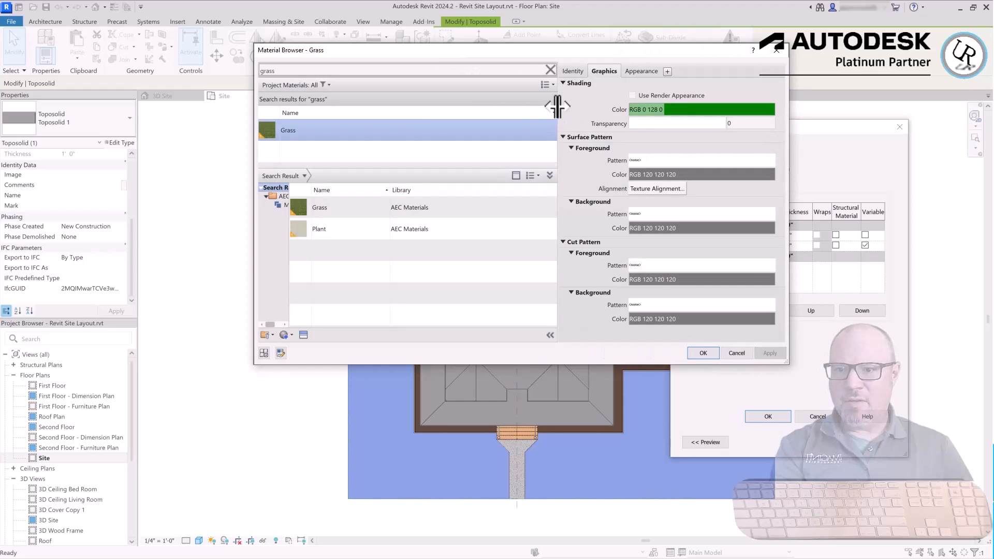
pyautogui.moveTo(557, 106); pyautogui.dragTo(448, 109)
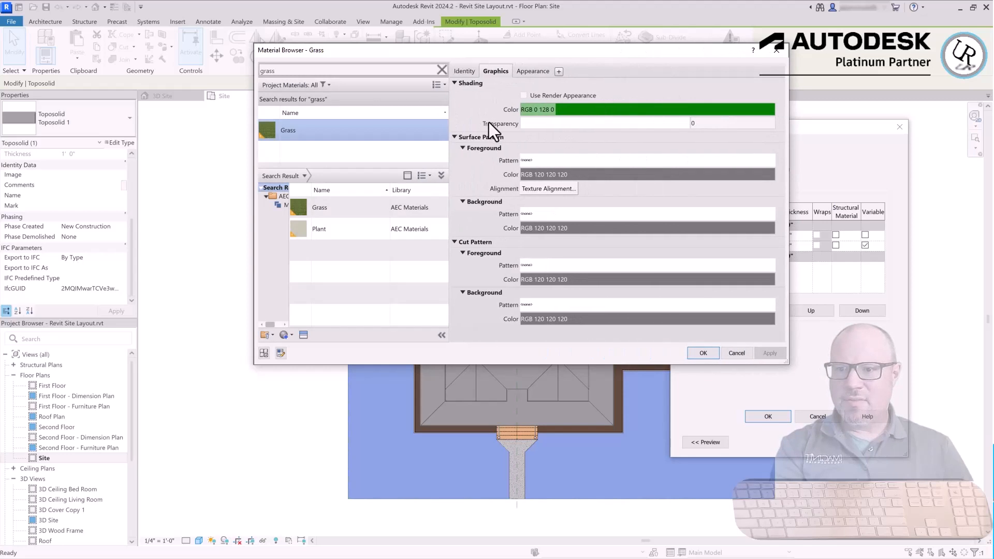
pyautogui.click(531, 73)
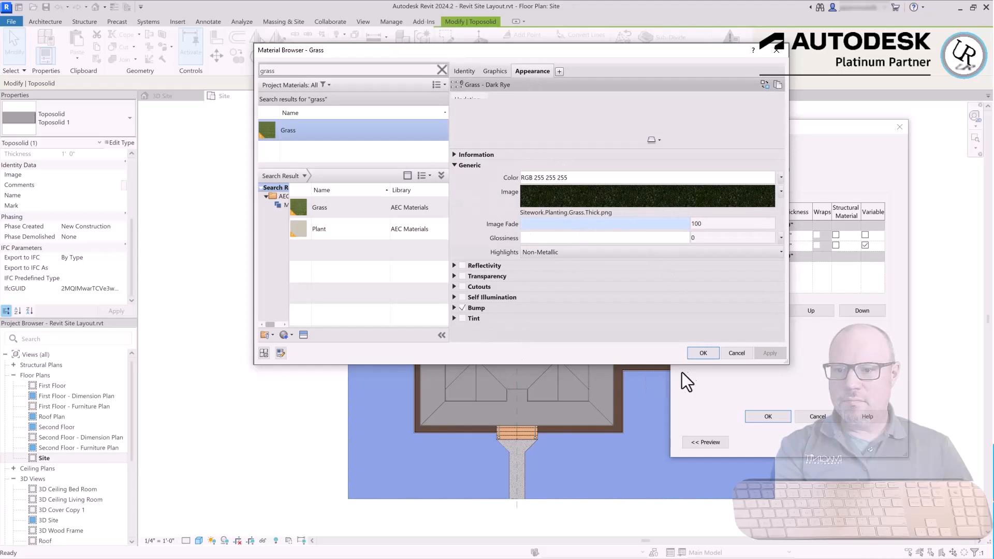
pyautogui.click(702, 353)
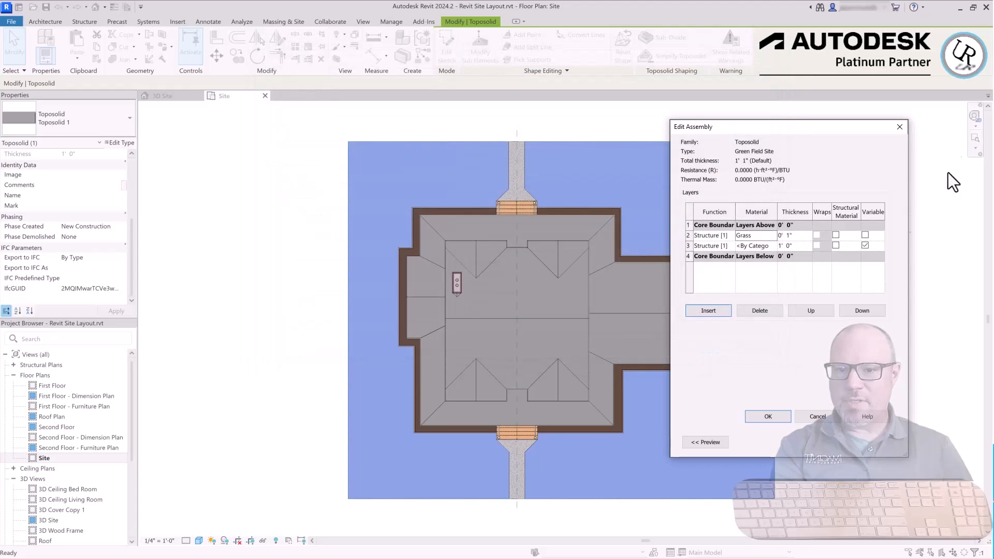
# Assign the Site - Earth material to the variable layer beneath the grass, keeping its Earth cut pattern.
pyautogui.click(772, 246)
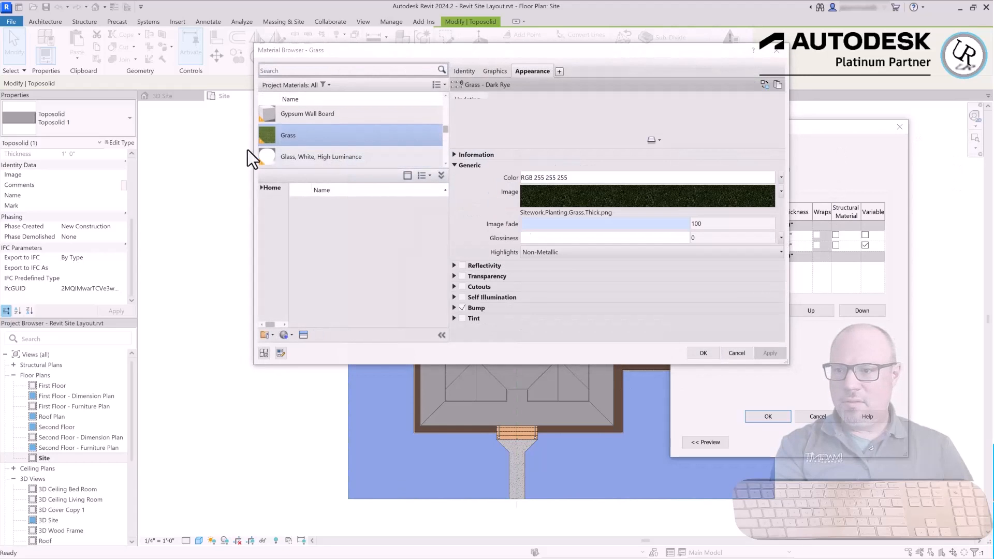
pyautogui.click(286, 71)
pyautogui.write('eacr')
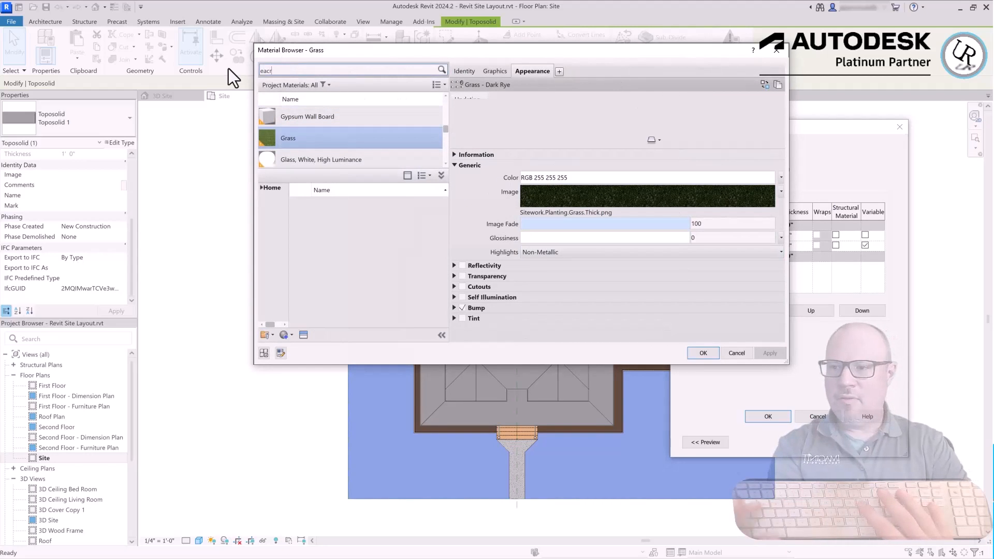
pyautogui.press('BackSpace')
pyautogui.press('BackSpace')
pyautogui.write('r')
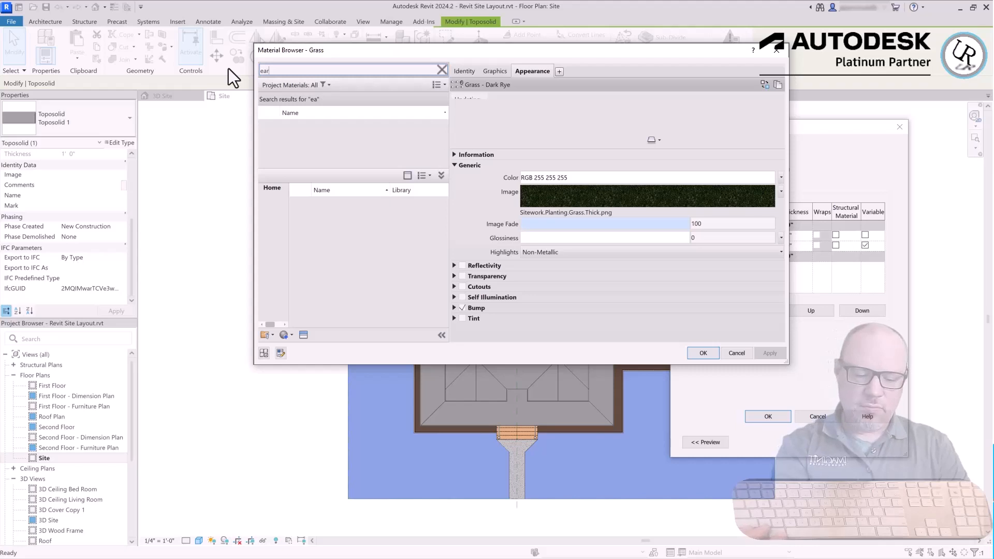
pyautogui.write('th')
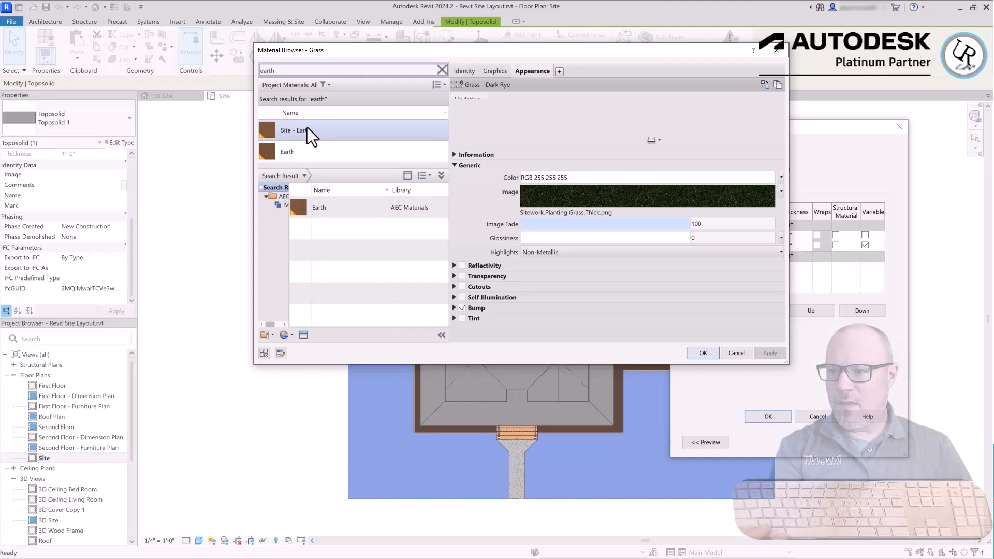
pyautogui.click(306, 130)
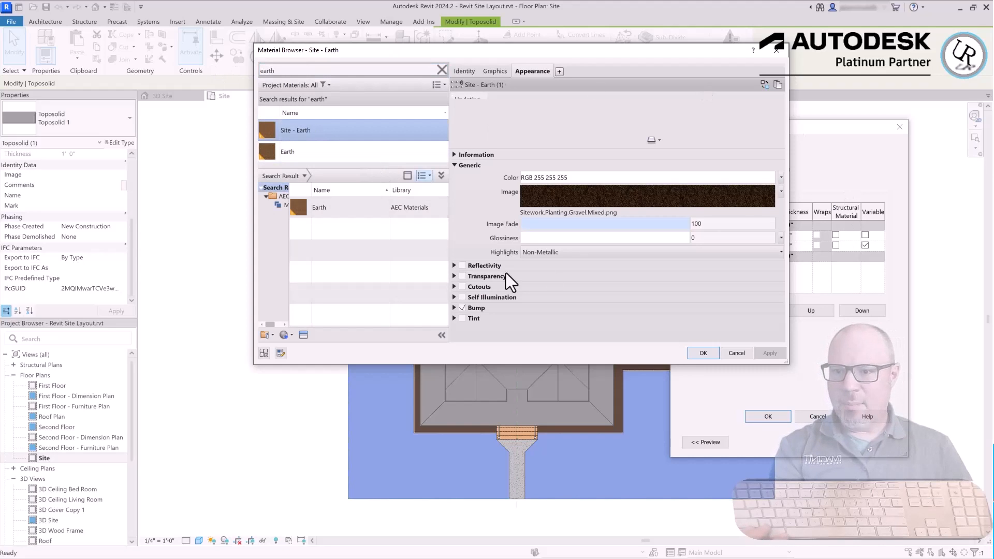
pyautogui.click(493, 72)
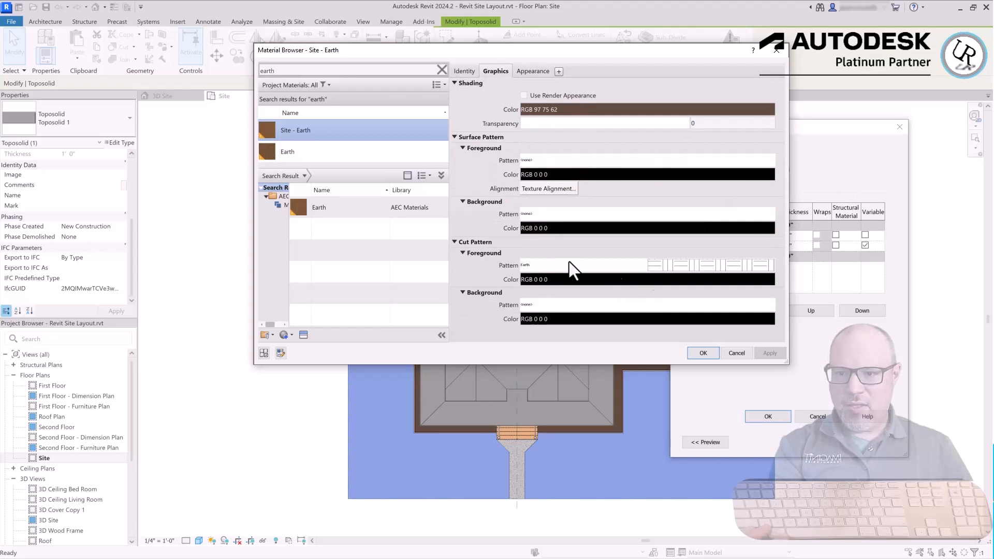
pyautogui.click(683, 267)
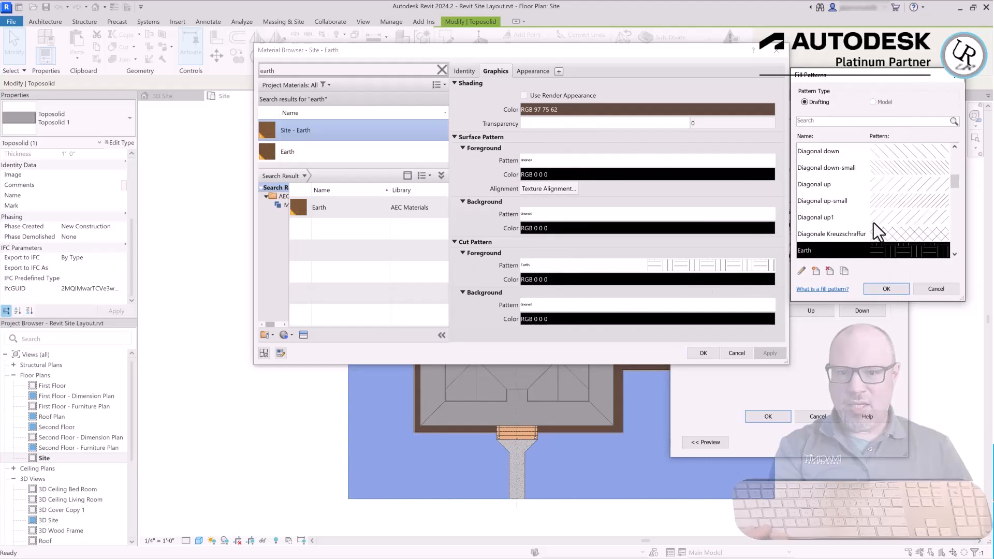
pyautogui.click(888, 290)
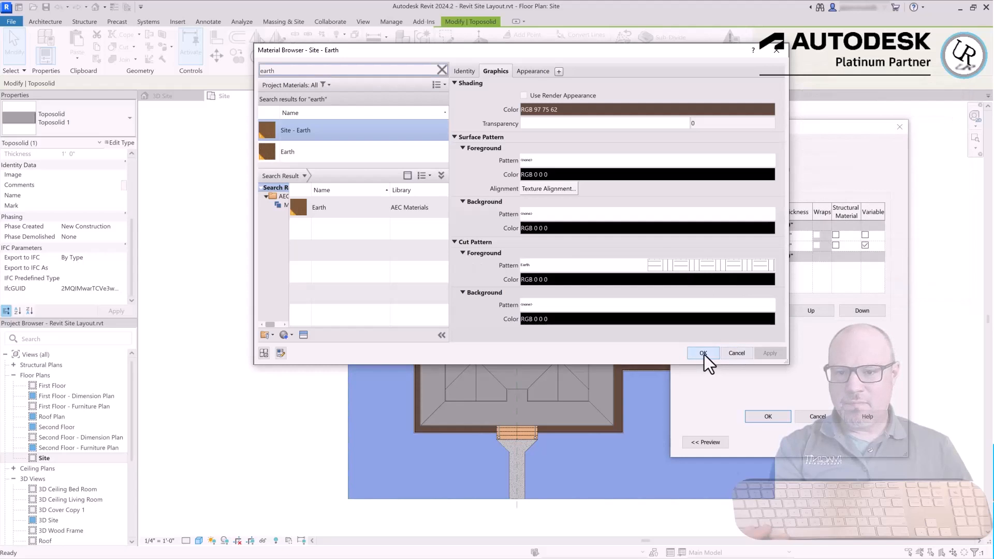
pyautogui.click(703, 353)
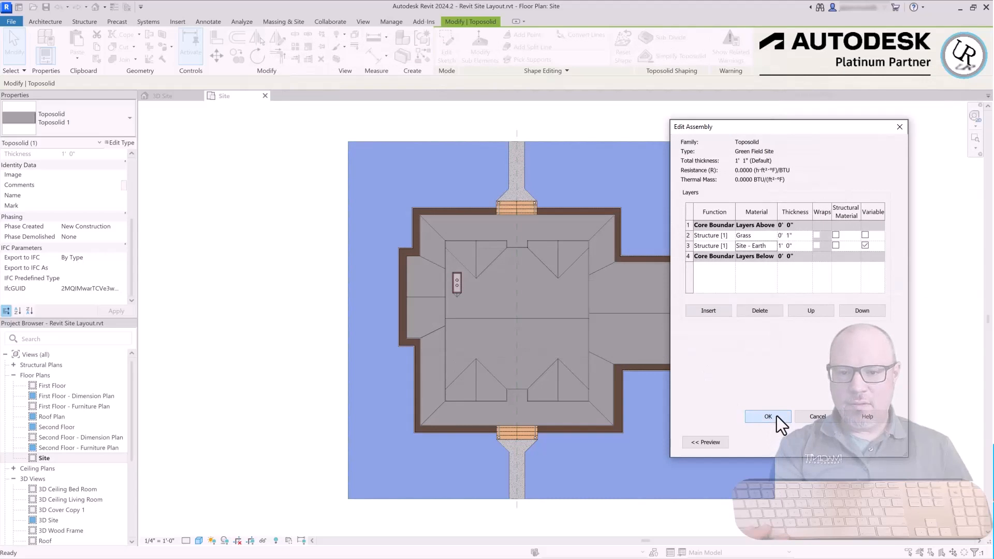
# Accept the layer assembly, apply the Green Field Site type to the toposolid, and deselect it.
pyautogui.click(768, 416)
pyautogui.press('Return')
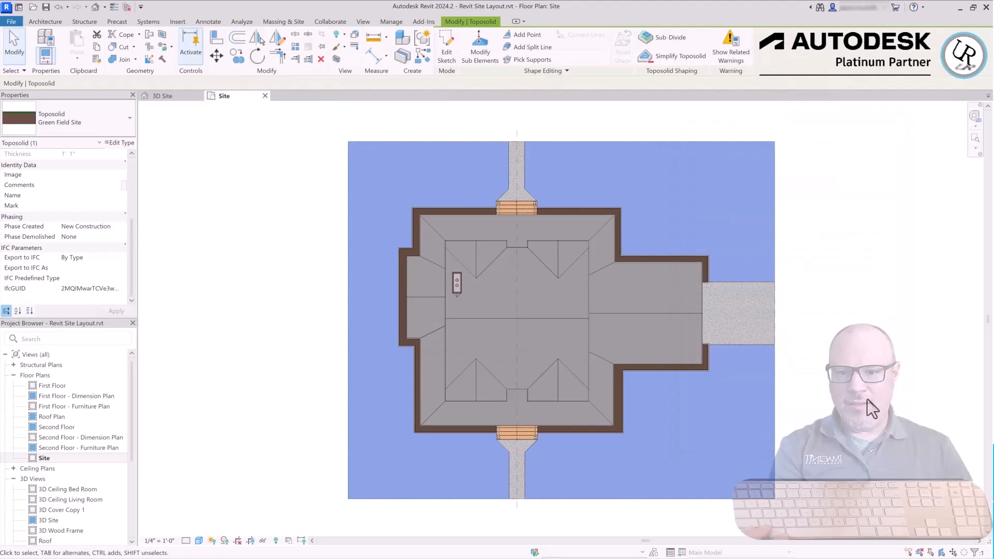
pyautogui.click(868, 399)
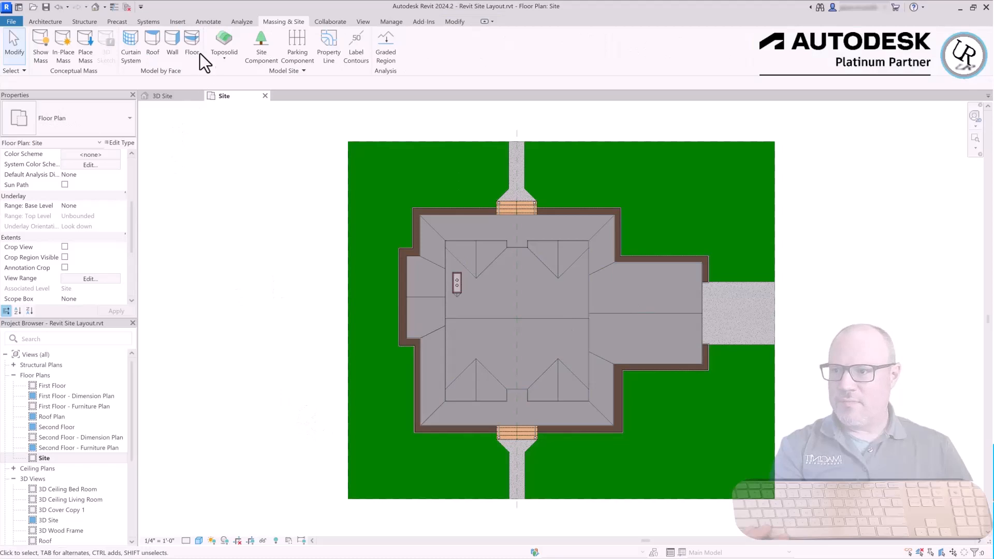
# Switch to the 3D Site view and unlock its orientation so it can be orbited freely.
pyautogui.click(162, 95)
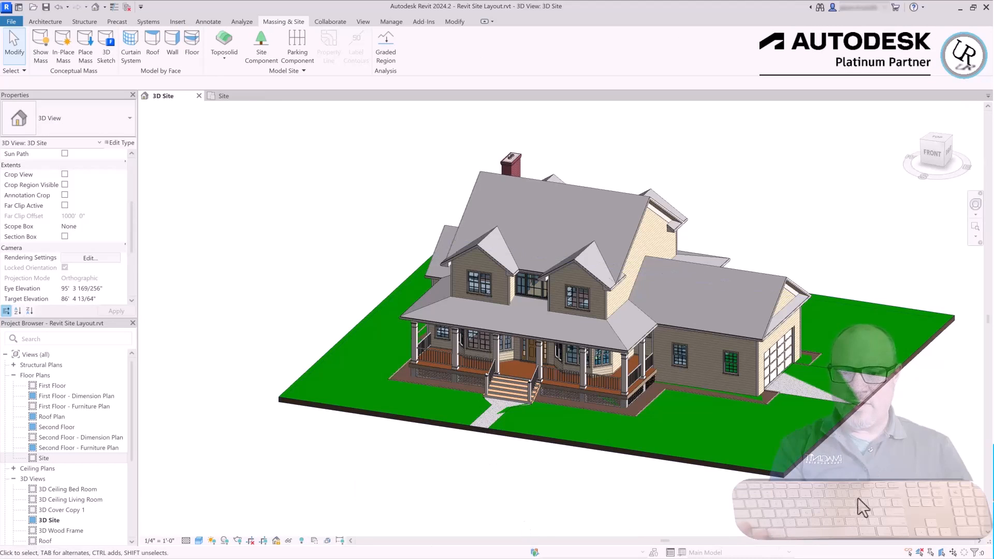
pyautogui.click(776, 476)
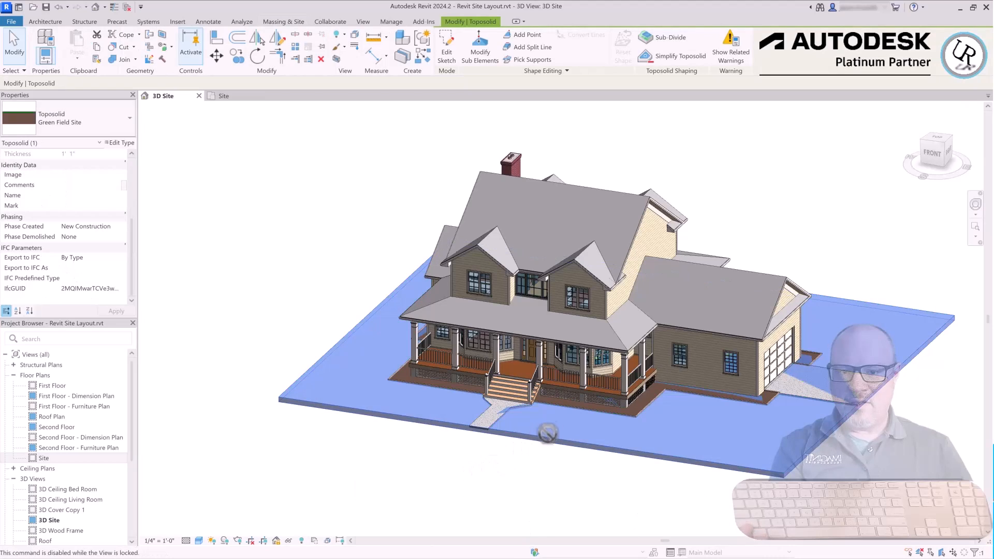
pyautogui.click(535, 477)
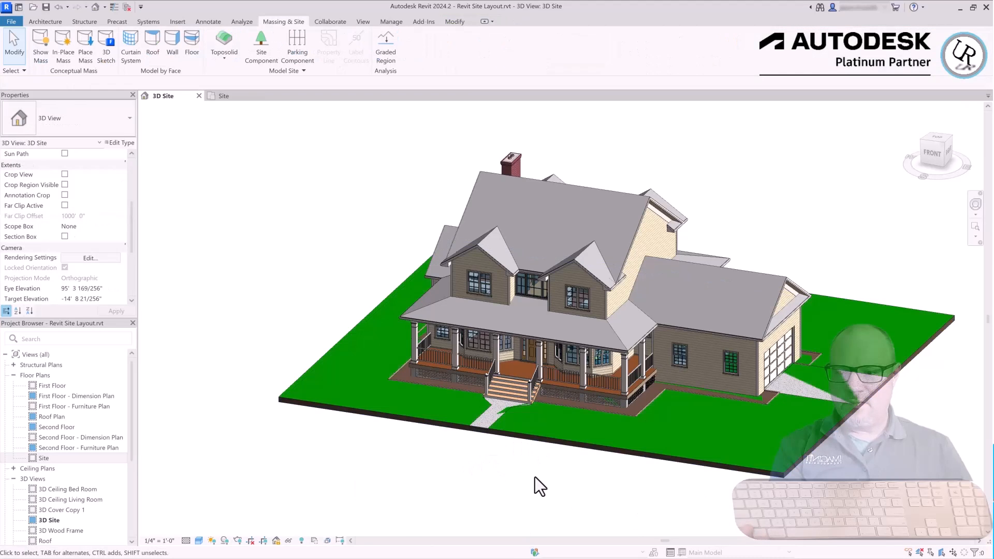
pyautogui.click(279, 541)
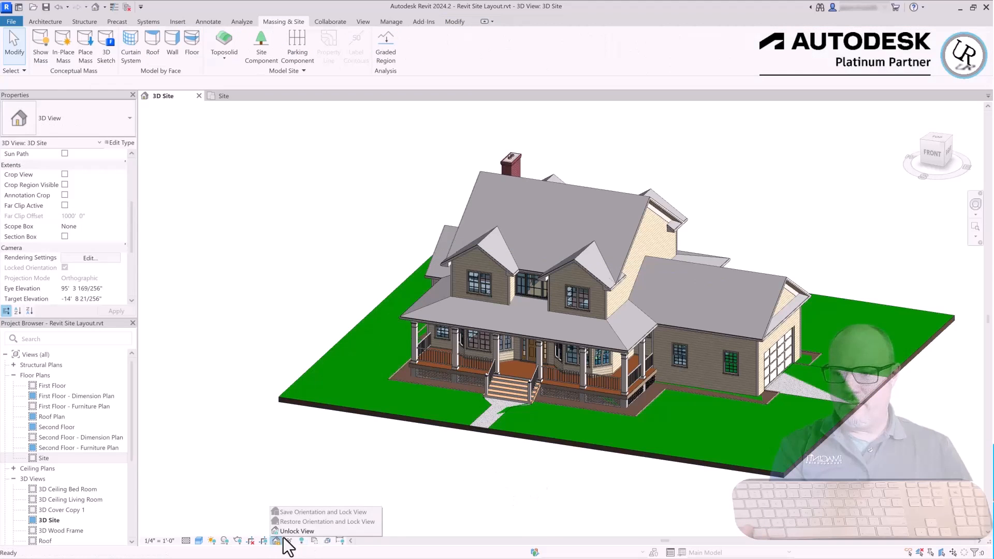
pyautogui.click(296, 531)
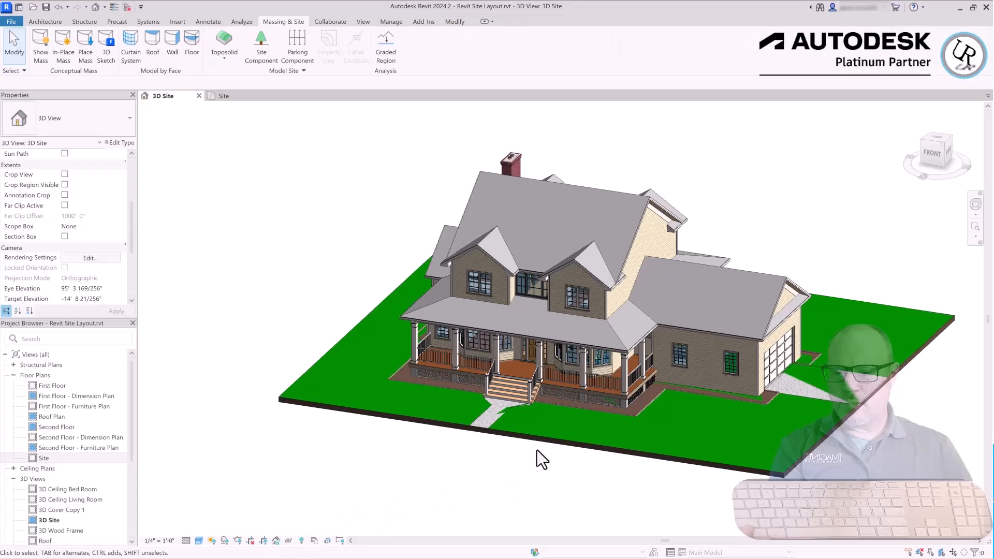
# Examine the toposolid's constraints and how its surface meets the front walkway and garage driveway slabs at the site edges.
pyautogui.click(549, 440)
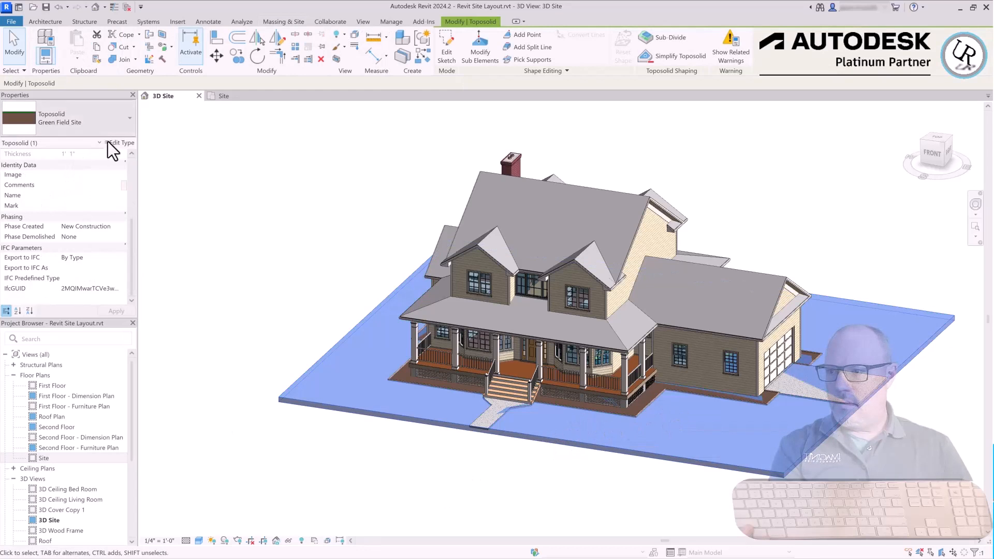
pyautogui.scroll(5, 35, 198)
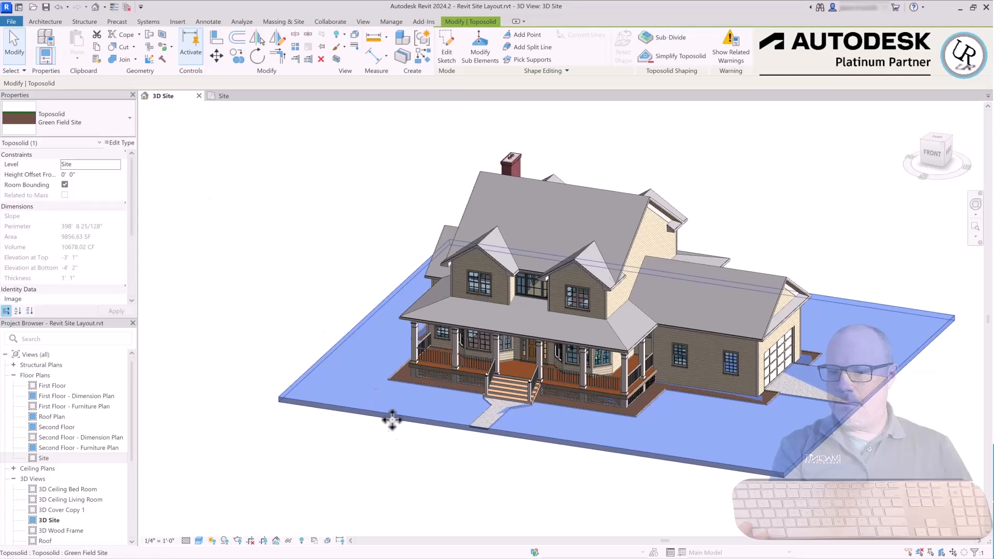
pyautogui.click(481, 475)
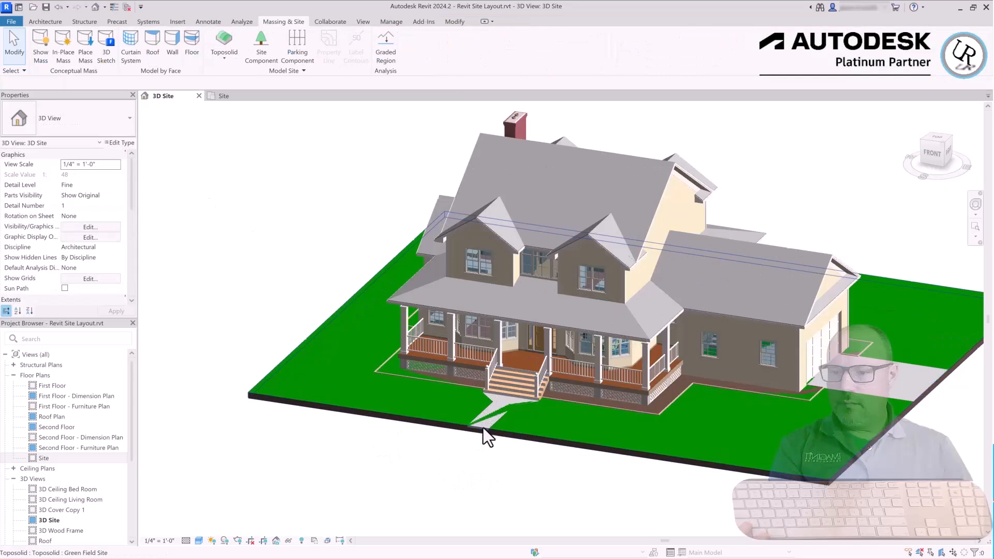
pyautogui.scroll(6, 483, 427)
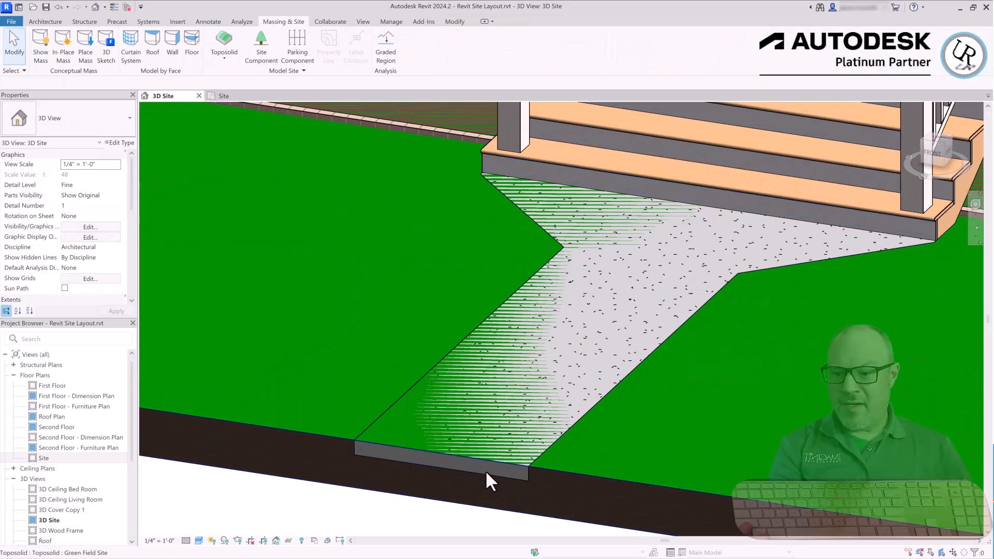
pyautogui.click(488, 474)
pyautogui.scroll(-8, 349, 384)
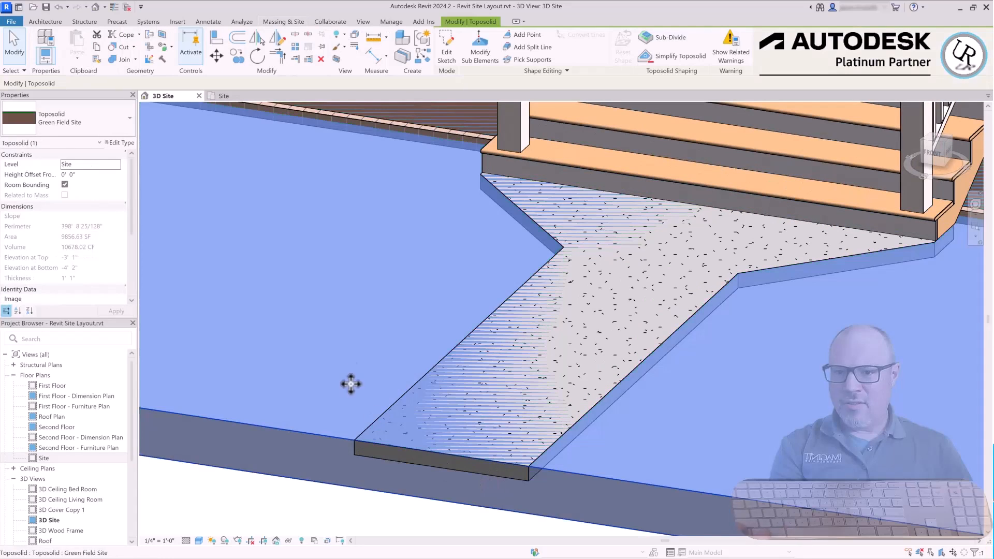
pyautogui.click(796, 376)
pyautogui.scroll(6, 677, 390)
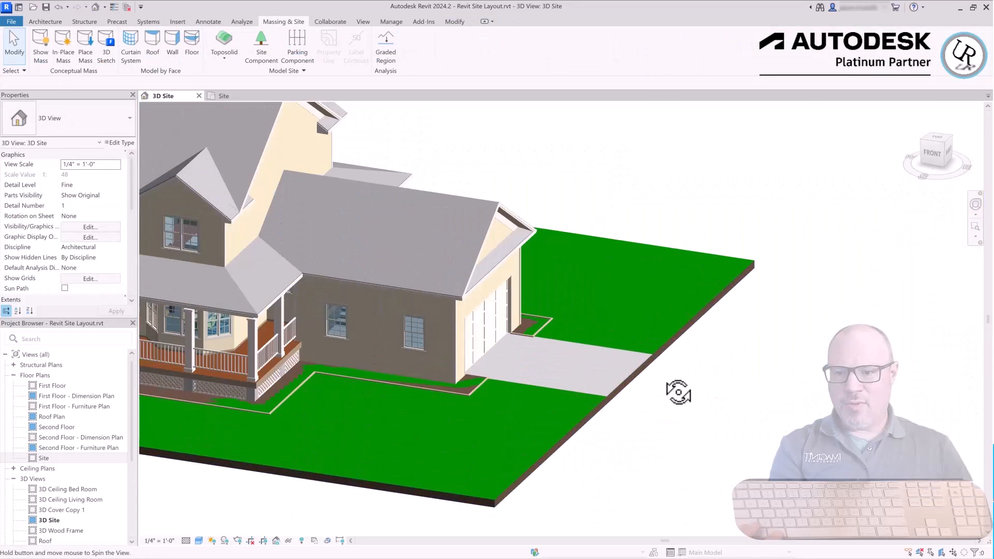
pyautogui.scroll(3, 486, 434)
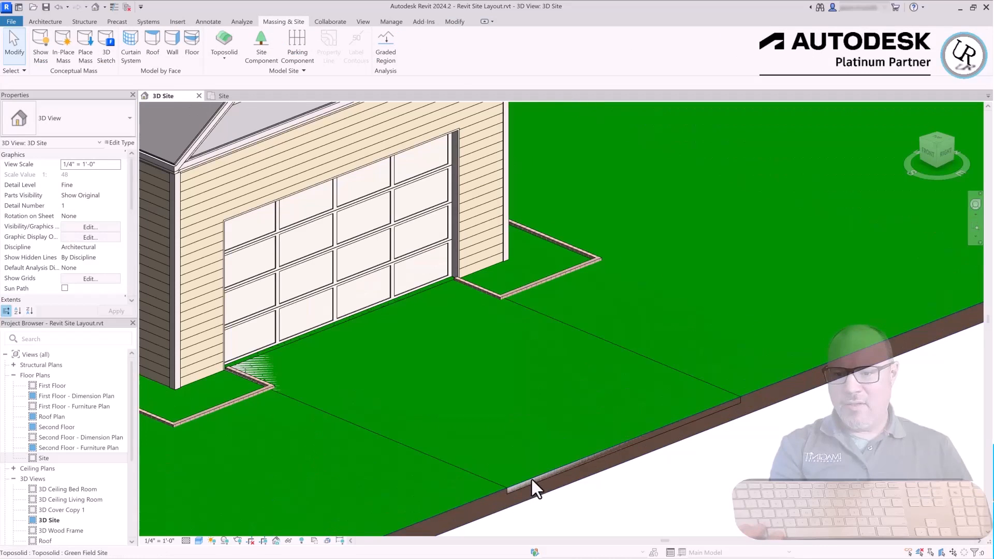
pyautogui.click(530, 477)
pyautogui.click(795, 451)
pyautogui.scroll(-6, 793, 432)
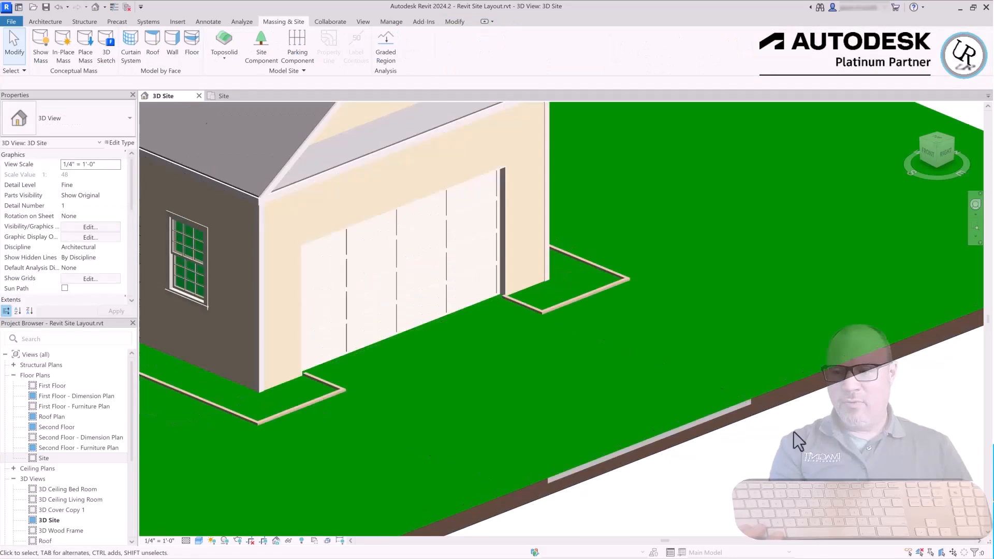
# Select the toposolid and try a height offset from its level of -0.5.
pyautogui.click(577, 468)
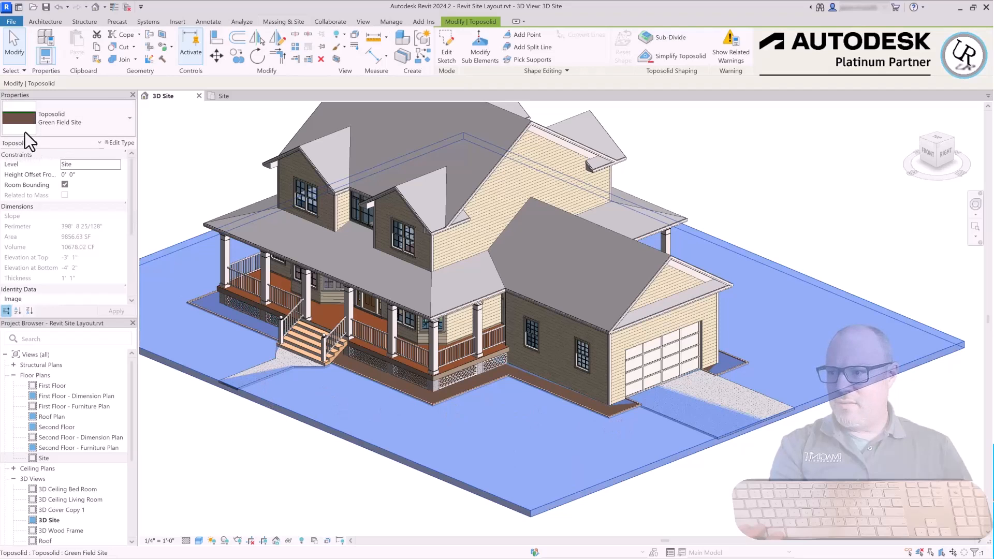
pyautogui.press('Tab')
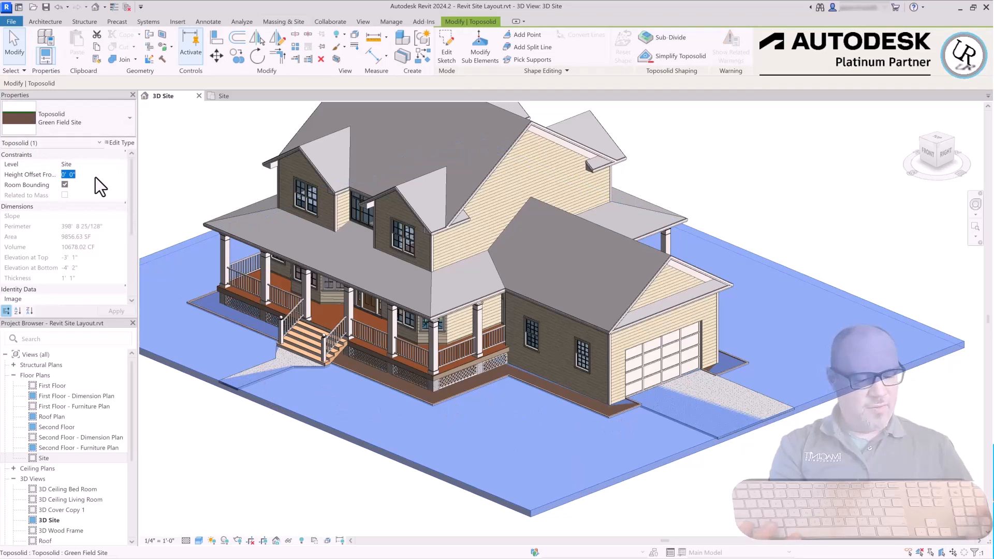
pyautogui.write('-0.')
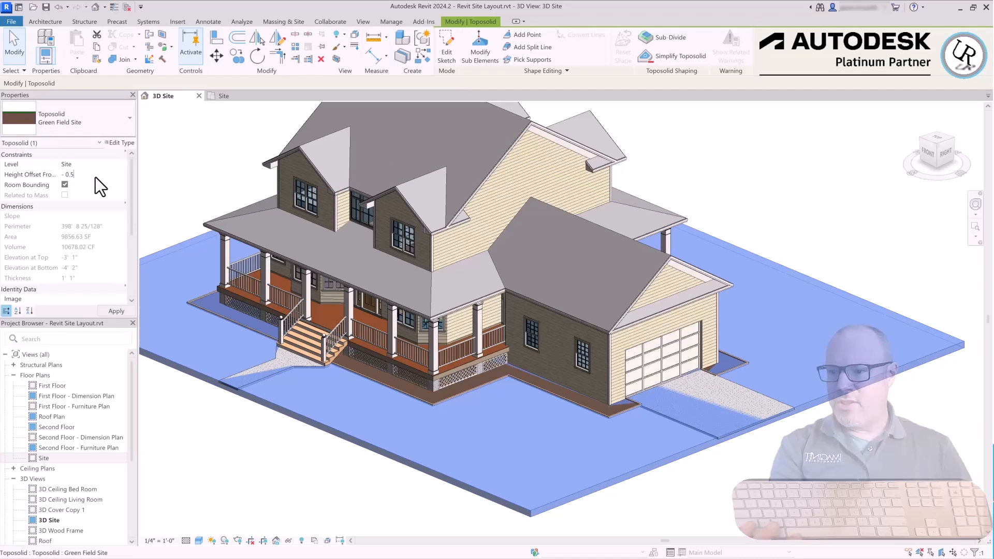
pyautogui.write('5')
pyautogui.press('Return')
# Set the toposolid's height offset from its level to -0' 0 1/2" and deselect it.
pyautogui.click(84, 176)
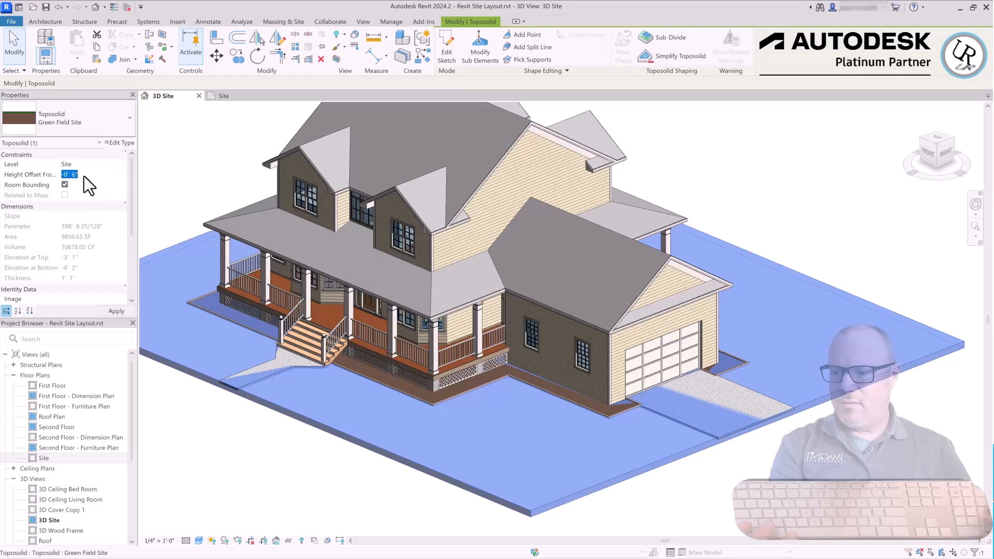
pyautogui.write('-0 0.5')
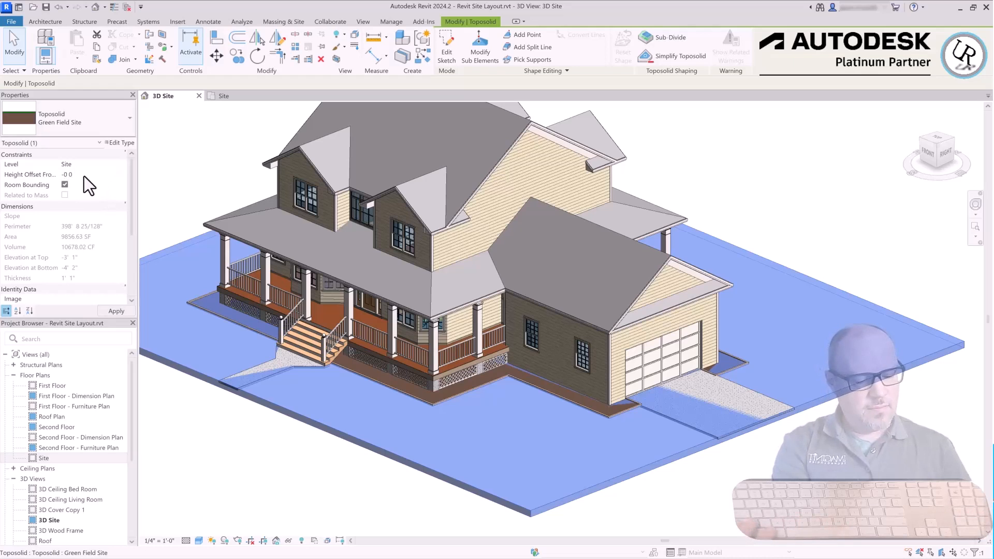
pyautogui.press('Return')
pyautogui.click(775, 472)
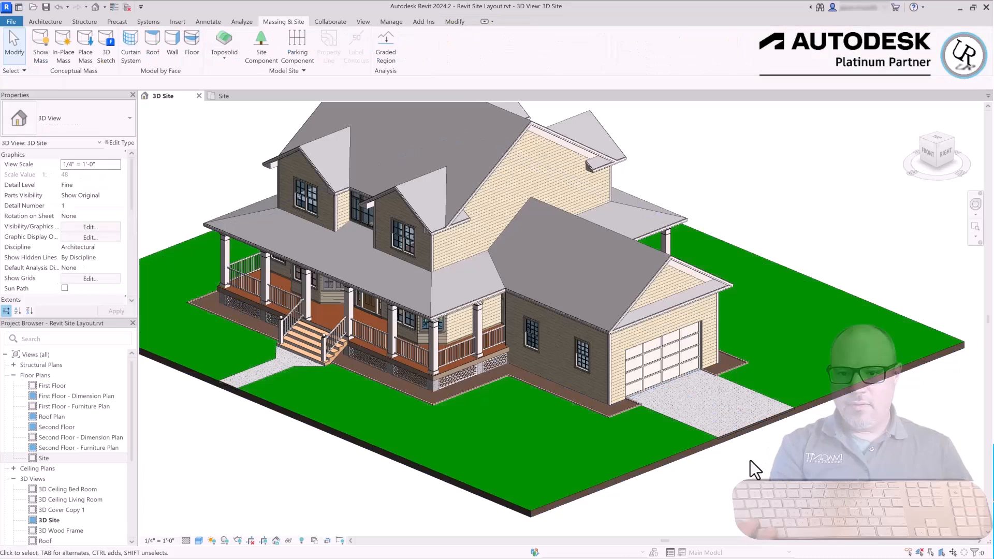
# Examine the driveway slab's corner and the front walkway to compare the slab tops with the lowered grass surface.
pyautogui.scroll(8, 757, 431)
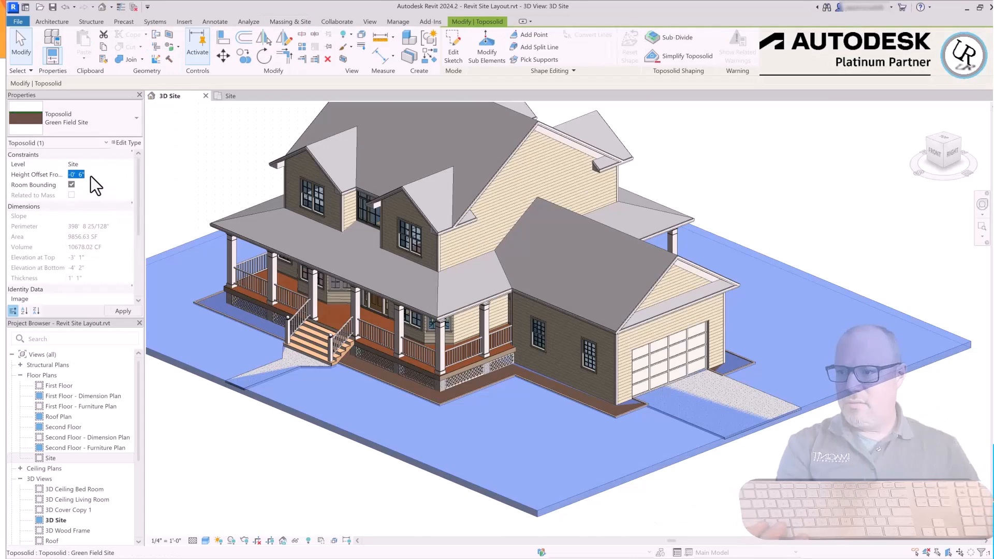
pyautogui.click(757, 462)
pyautogui.scroll(8, 757, 462)
pyautogui.scroll(2, 583, 490)
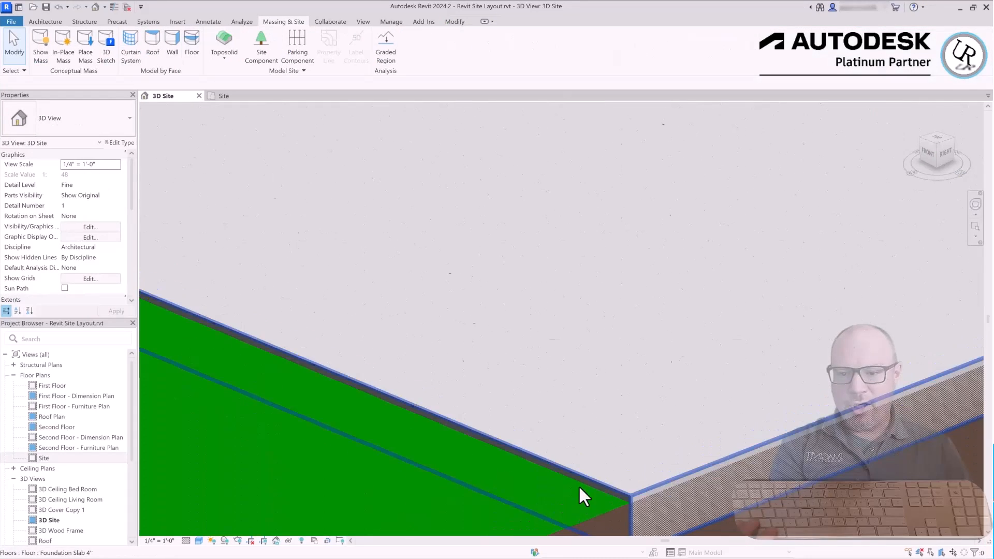
pyautogui.click(586, 476)
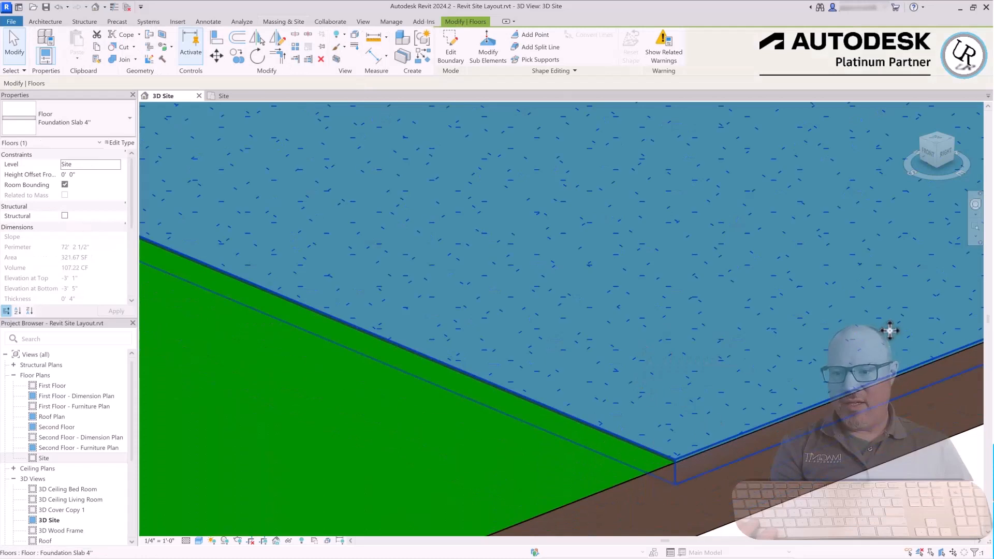
pyautogui.scroll(-5, 517, 443)
pyautogui.click(844, 486)
pyautogui.scroll(-4, 916, 391)
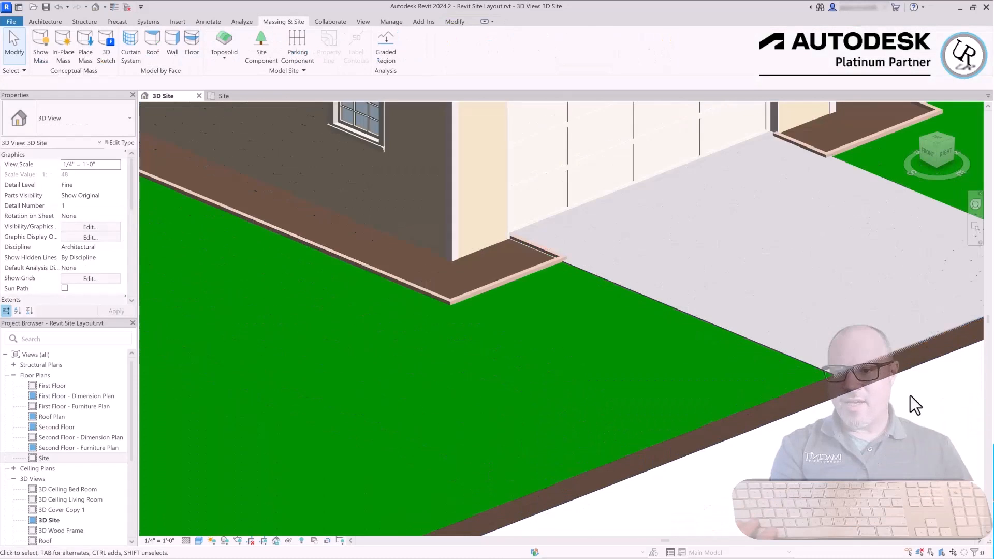
pyautogui.scroll(-3, 648, 430)
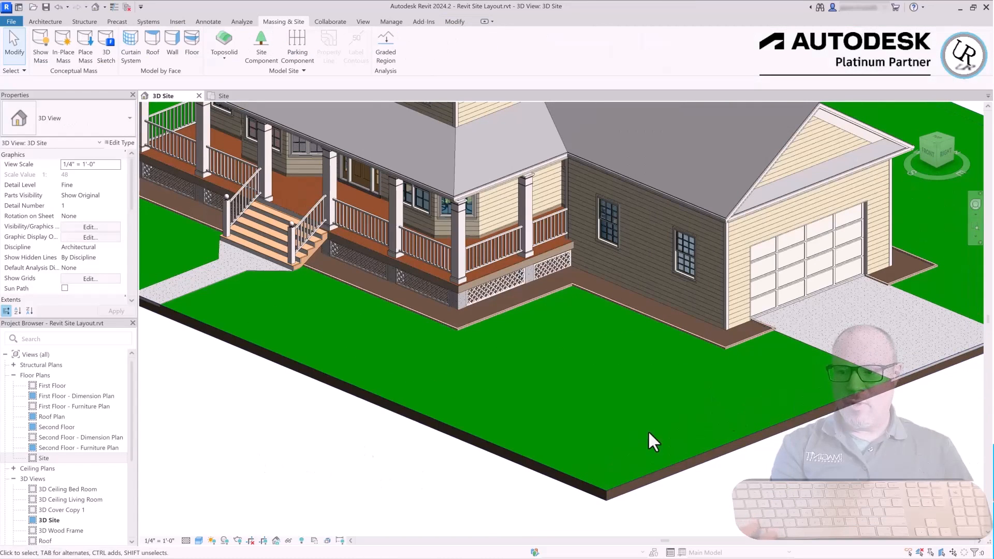
pyautogui.scroll(5, 471, 447)
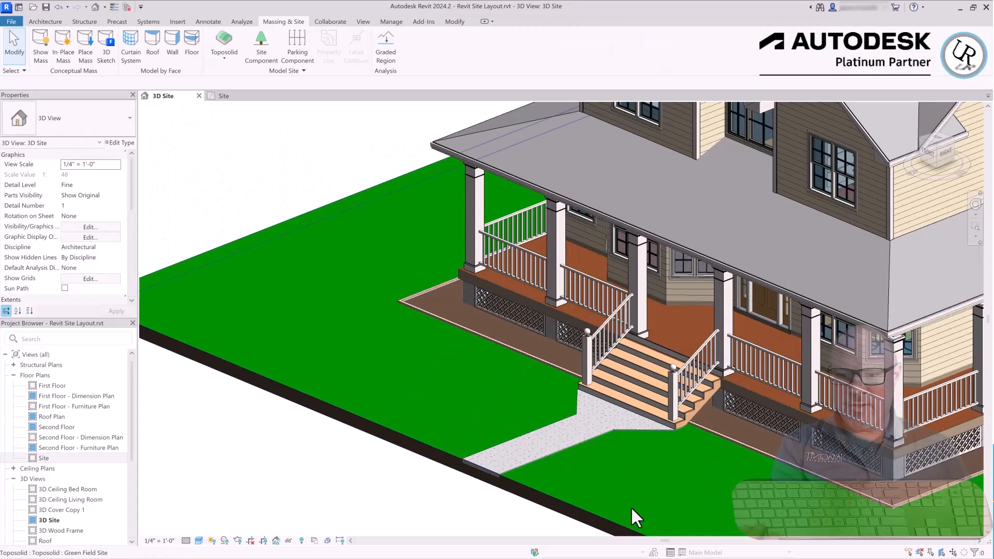
# Orient the view to the top and edit the toposolid's sub-elements, checking the elevation at its northwest corner point.
pyautogui.click(567, 510)
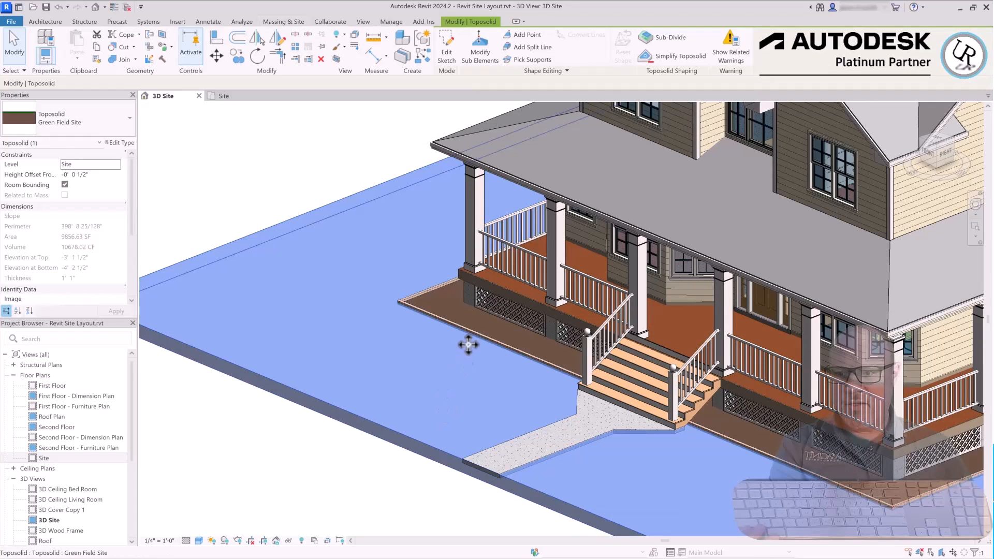
pyautogui.click(937, 141)
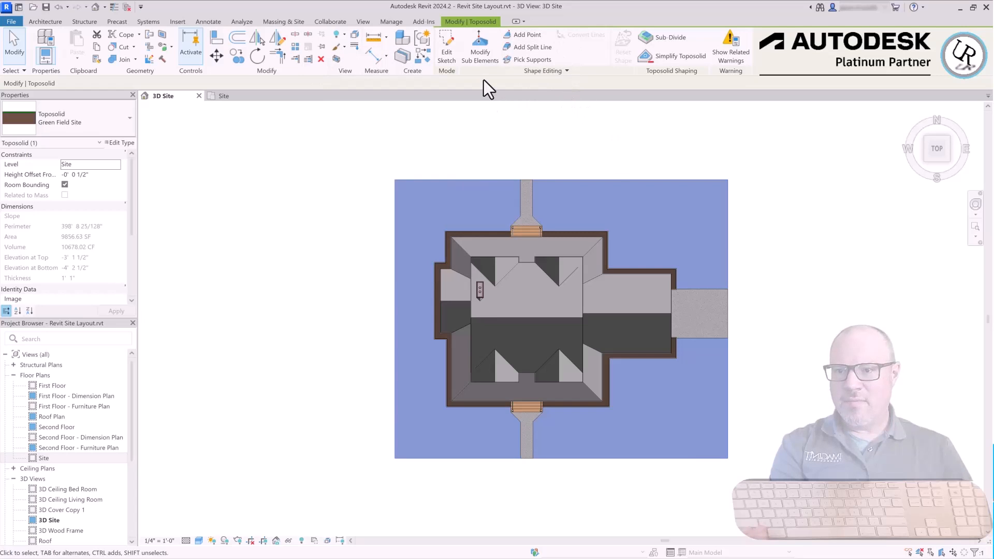
pyautogui.click(480, 51)
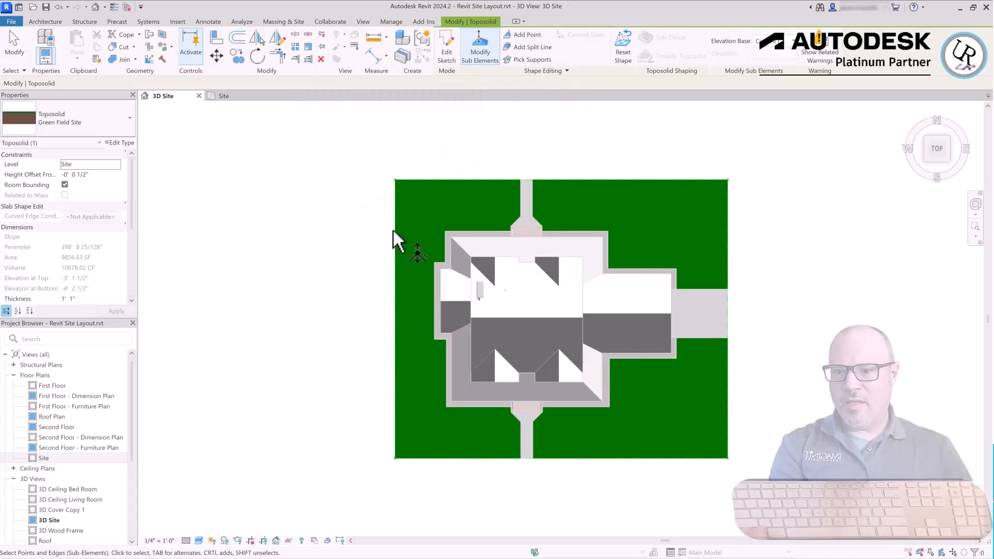
pyautogui.scroll(5, 439, 188)
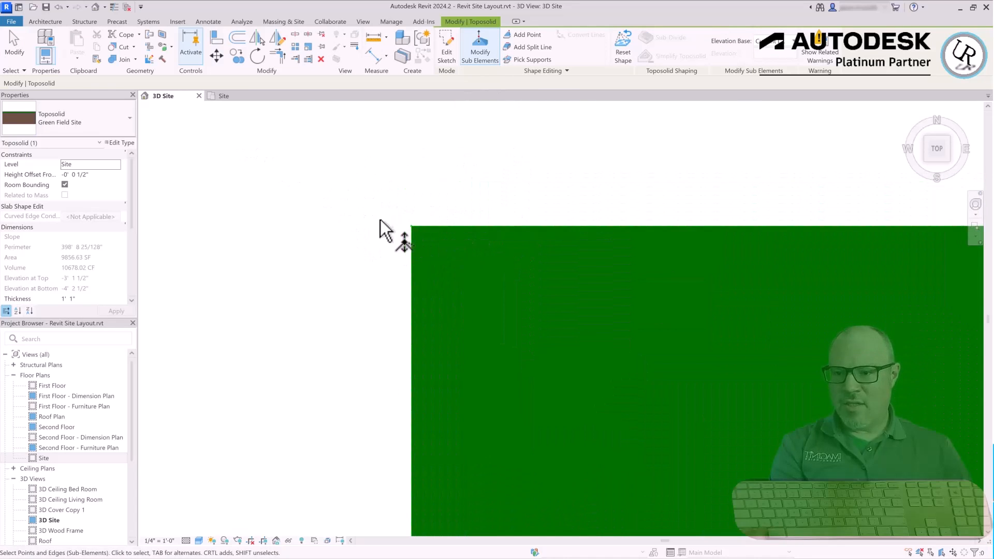
pyautogui.moveTo(352, 187); pyautogui.dragTo(488, 302)
pyautogui.scroll(-3, 336, 184)
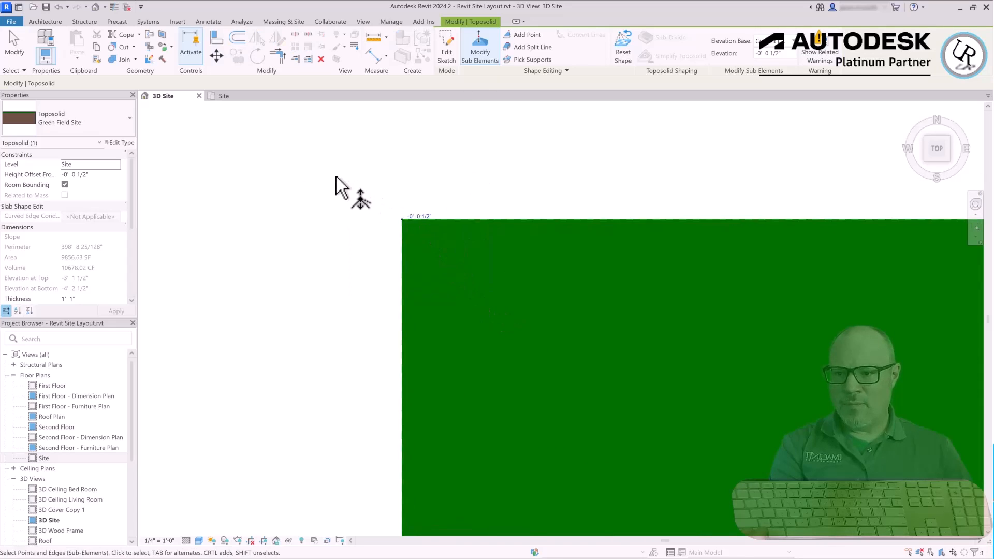
pyautogui.click(265, 243)
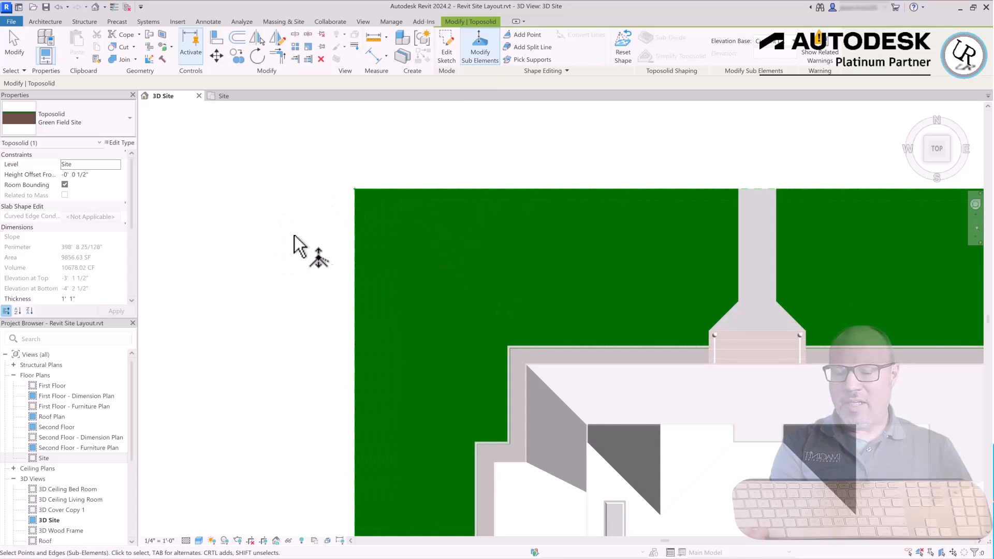
# Draw a split line on the toposolid across the driveway's house end, from its north corner to its south corner.
pyautogui.scroll(-3, 452, 130)
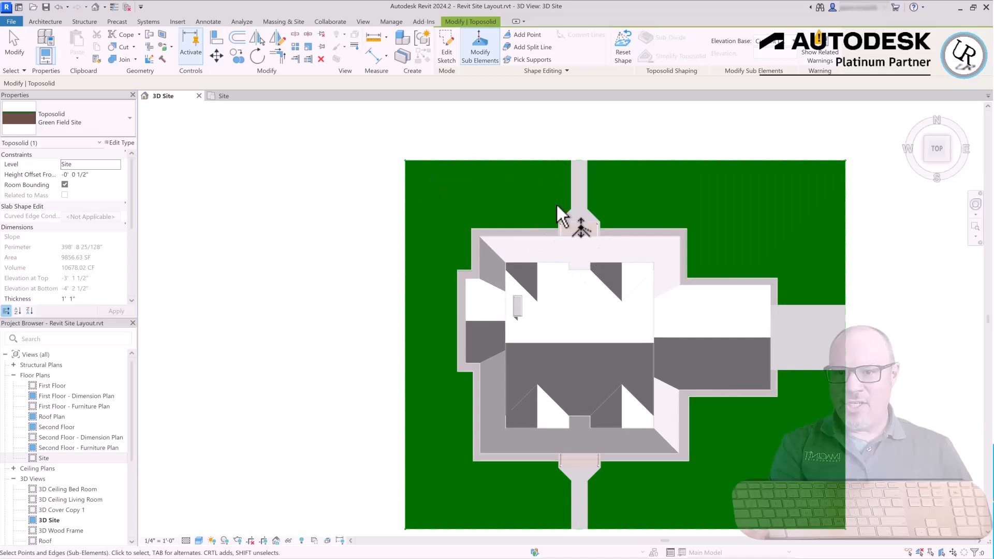
pyautogui.scroll(-2, 765, 322)
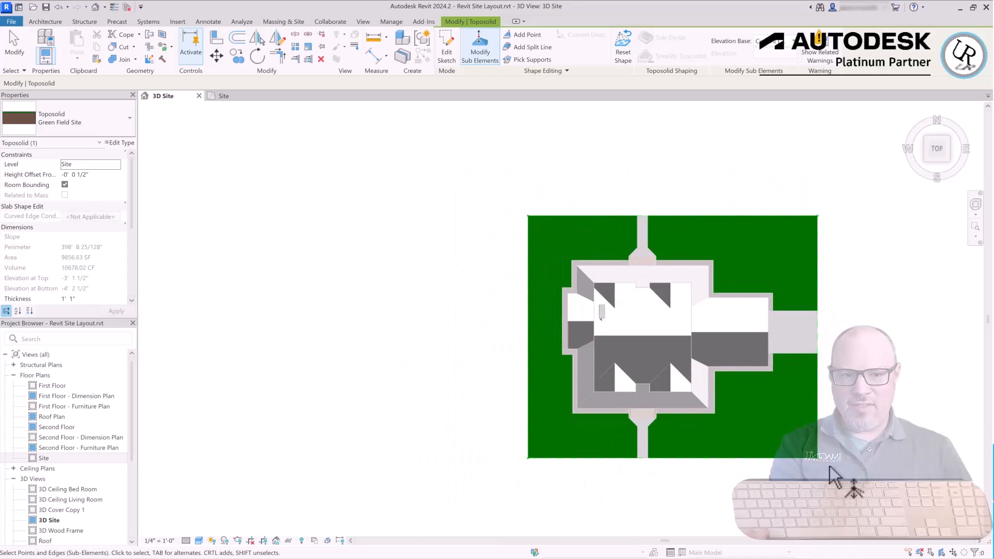
pyautogui.scroll(3, 833, 474)
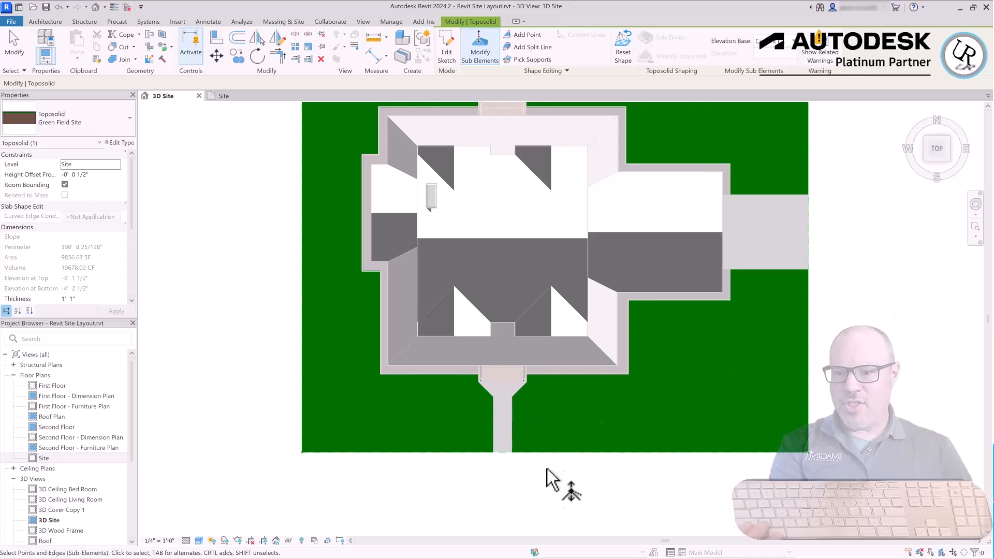
pyautogui.click(521, 46)
pyautogui.scroll(5, 777, 213)
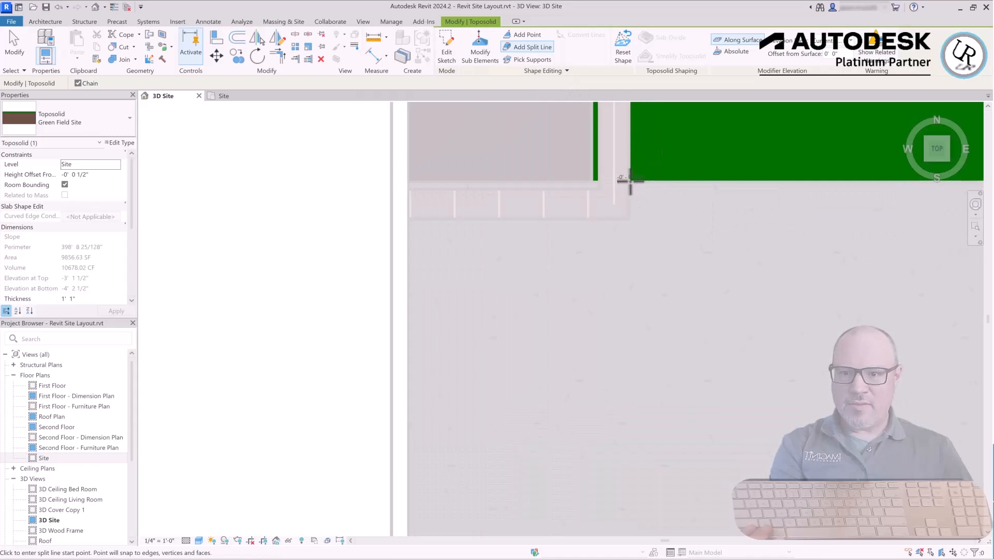
pyautogui.click(631, 181)
pyautogui.scroll(-6, 632, 180)
pyautogui.scroll(5, 650, 314)
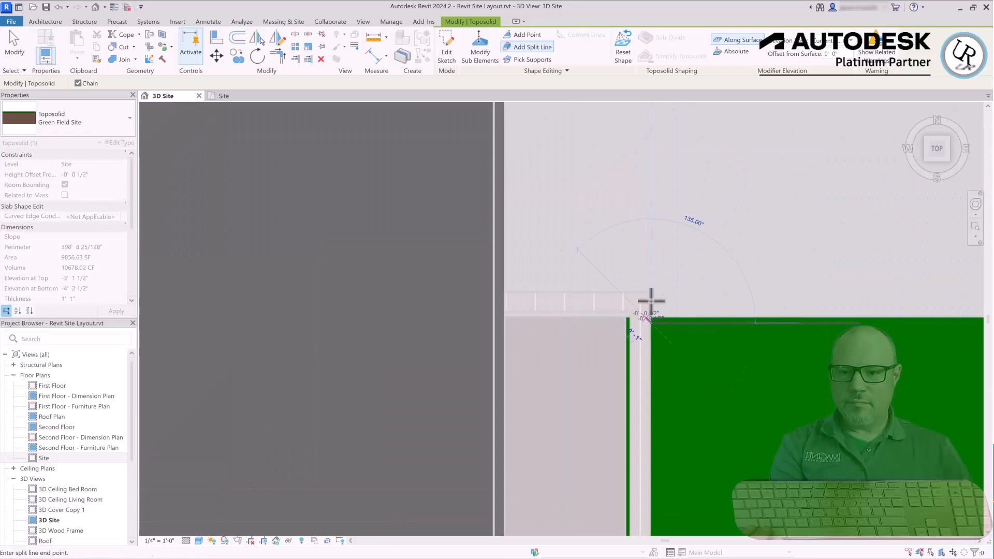
pyautogui.scroll(-6, 650, 290)
pyautogui.press('Escape')
pyautogui.press('Escape')
# Draw chained split lines on the toposolid along the front walkway's east side, from the stairs past the flare to the site edge.
pyautogui.scroll(5, 310, 435)
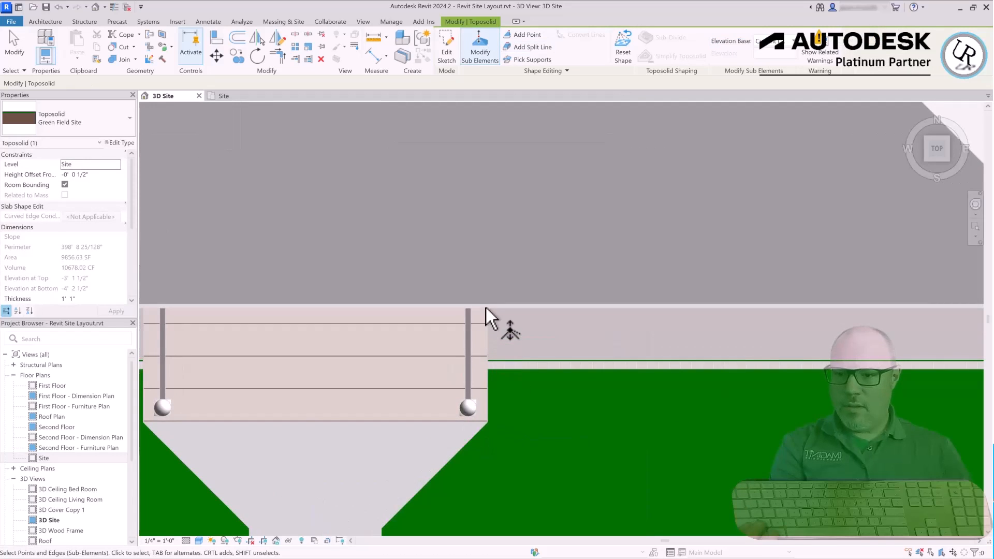
pyautogui.click(533, 46)
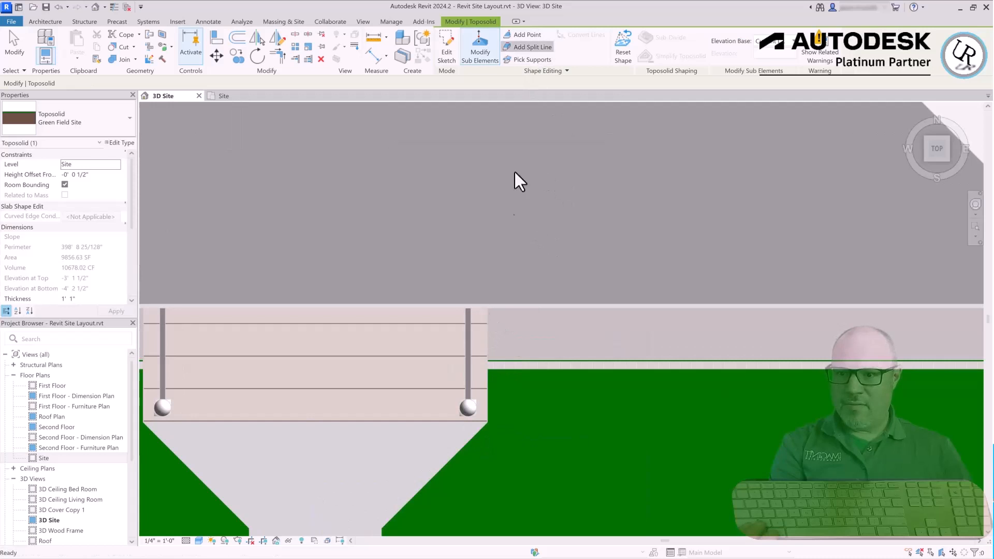
pyautogui.click(381, 533)
pyautogui.scroll(-6, 518, 274)
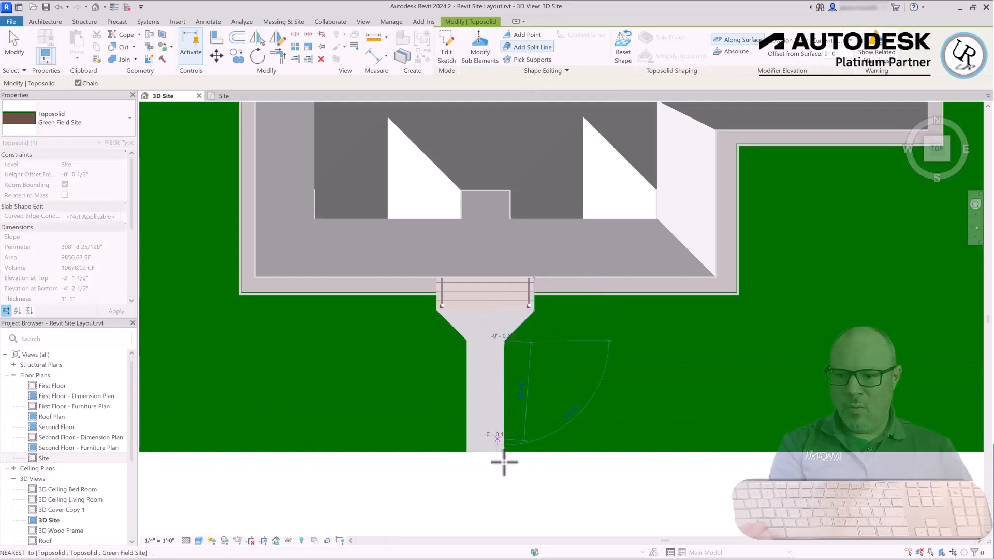
pyautogui.scroll(3, 503, 458)
pyautogui.click(509, 449)
pyautogui.press('Escape')
pyautogui.press('Escape')
# Draw chained split lines on the toposolid along the front walkway's west side, from the stairs past the flare to the site edge.
pyautogui.scroll(-4, 502, 378)
pyautogui.scroll(6, 452, 254)
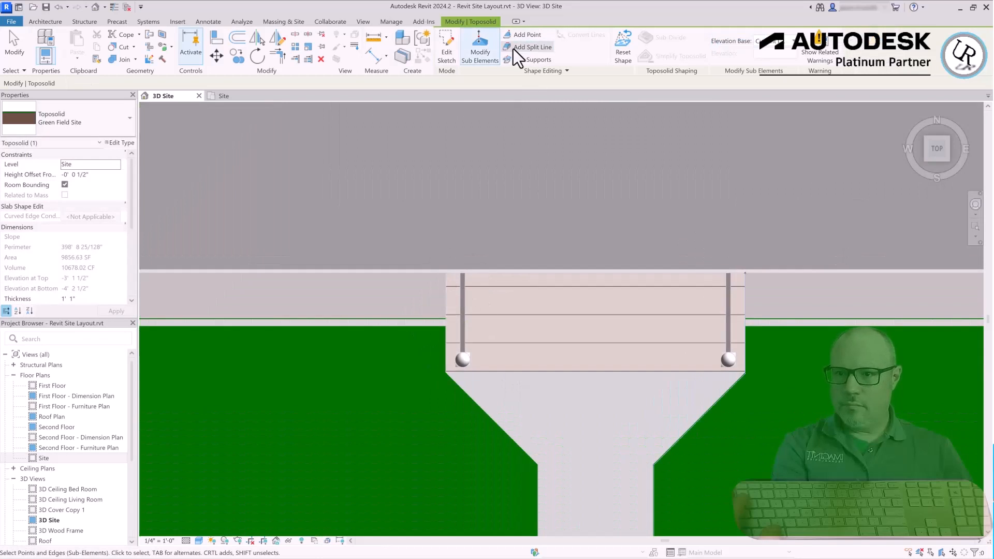
pyautogui.click(513, 49)
pyautogui.click(446, 272)
pyautogui.click(446, 372)
pyautogui.click(538, 464)
pyautogui.scroll(-4, 579, 244)
pyautogui.scroll(4, 568, 385)
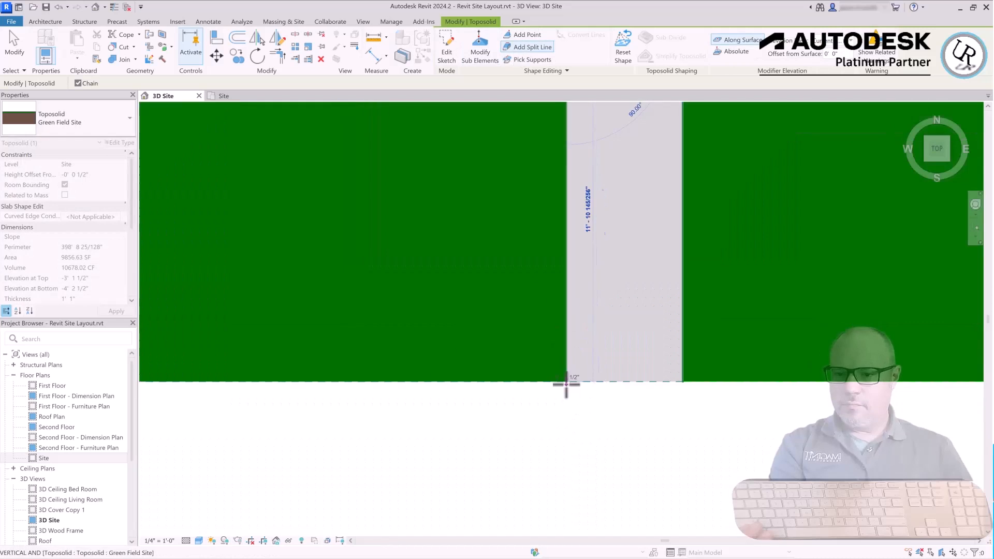
pyautogui.click(567, 384)
pyautogui.scroll(-5, 621, 440)
# Add shape points to the toposolid at the corners of the paved border around the house.
pyautogui.click(522, 35)
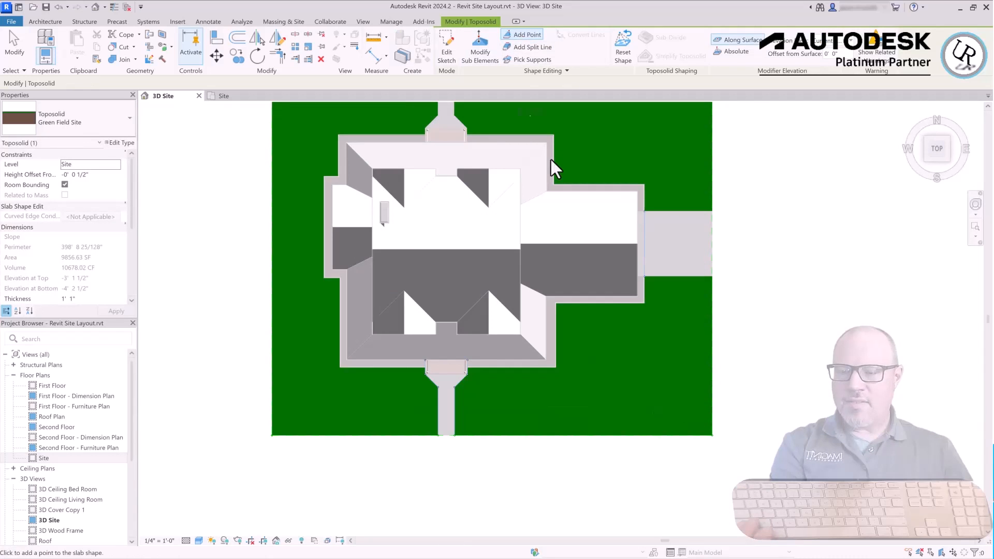
pyautogui.scroll(3, 658, 171)
pyautogui.scroll(2, 590, 244)
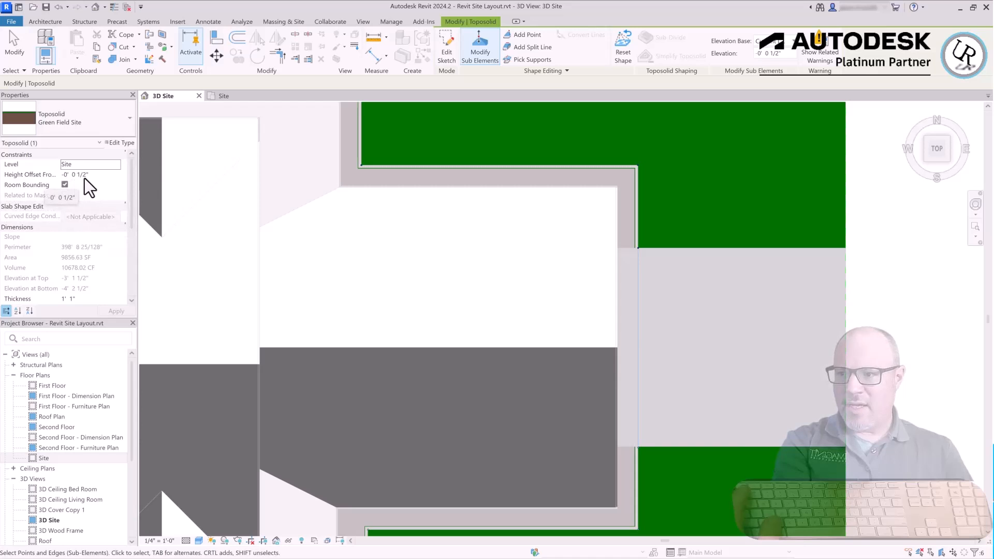
pyautogui.scroll(-1, 888, 305)
pyautogui.scroll(-5, 902, 203)
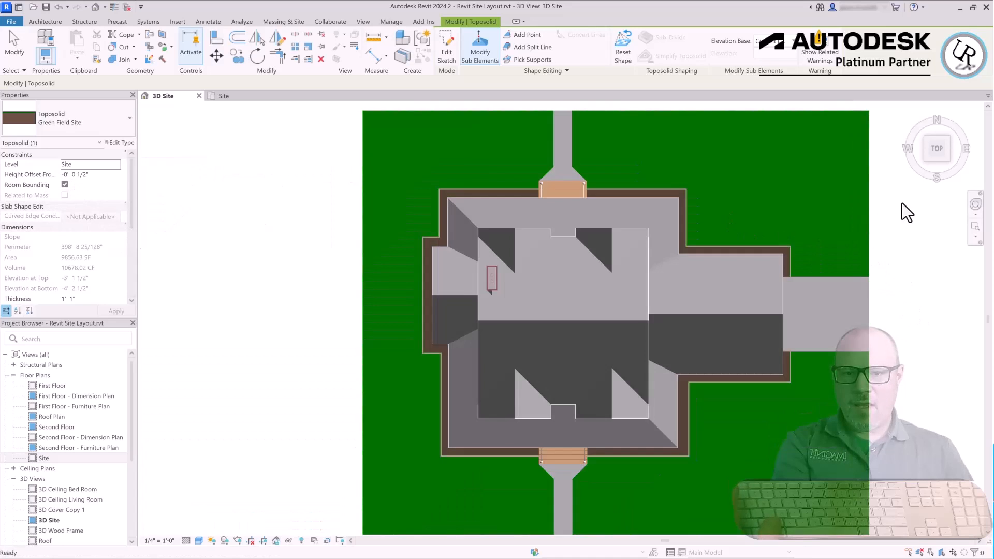
pyautogui.press('Escape')
# Set the elevation of the toposolid's outer boundary edges to -0' 4".
pyautogui.moveTo(884, 346); pyautogui.dragTo(872, 421)
pyautogui.scroll(1, 889, 254)
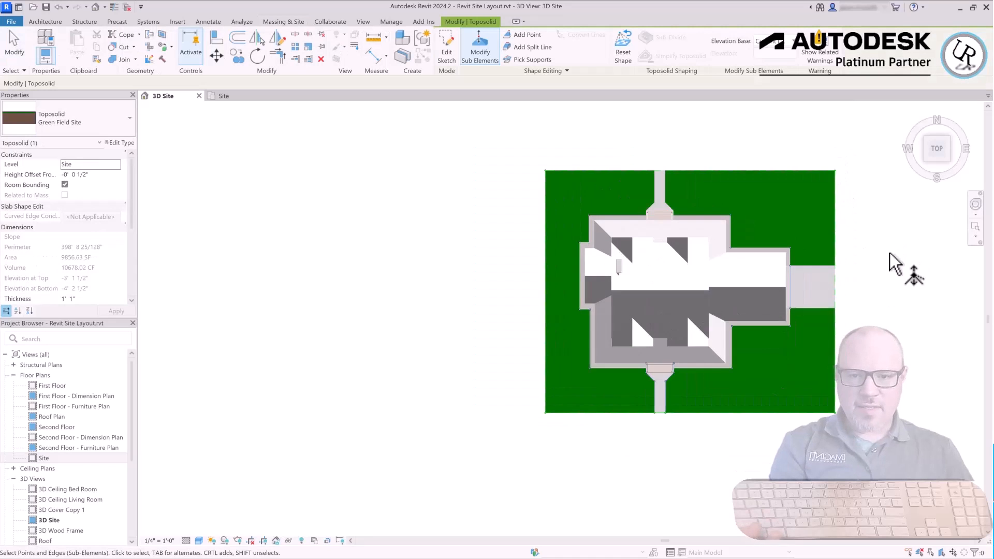
pyautogui.scroll(1, 893, 257)
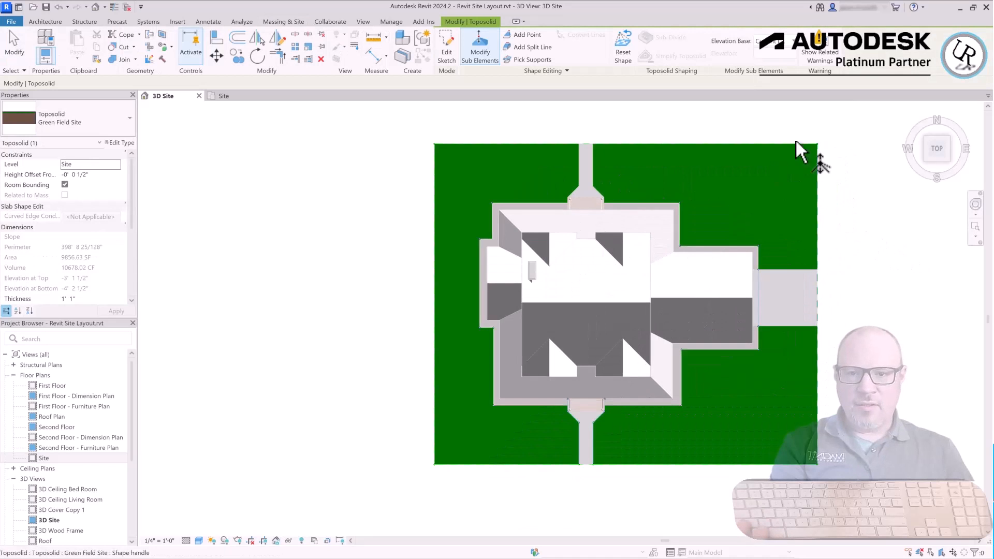
pyautogui.moveTo(789, 113)
pyautogui.mouseDown()
pyautogui.moveTo(880, 531)
pyautogui.moveTo(876, 523)
pyautogui.mouseUp()
pyautogui.moveTo(902, 449); pyautogui.dragTo(386, 497)
pyautogui.click(818, 294)
pyautogui.click(844, 299)
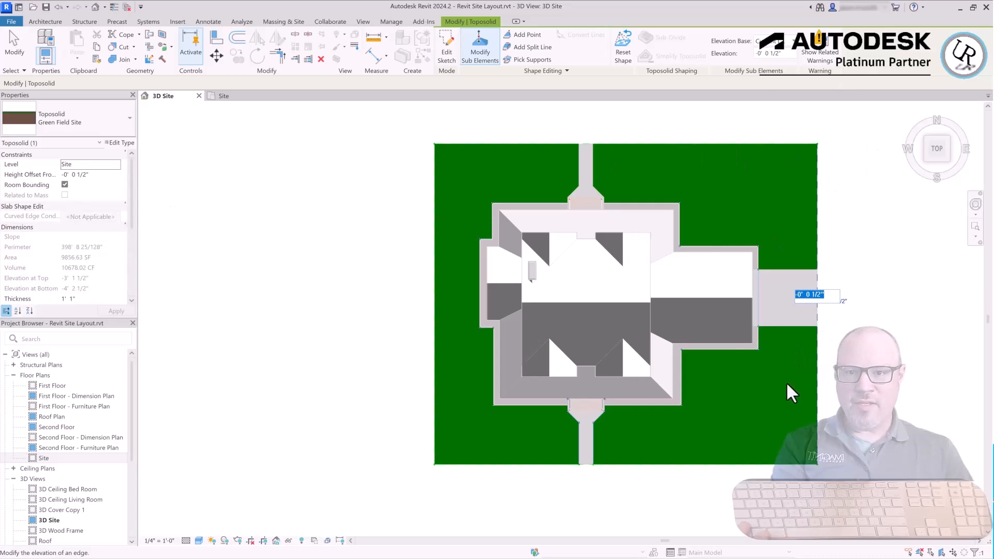
pyautogui.write('-04')
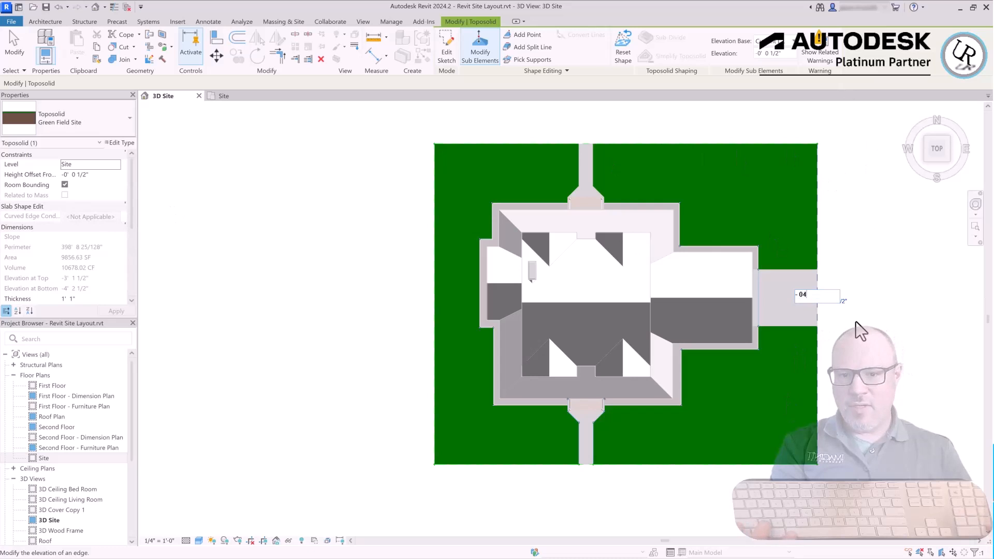
pyautogui.press('Return')
pyautogui.scroll(-1, 295, 489)
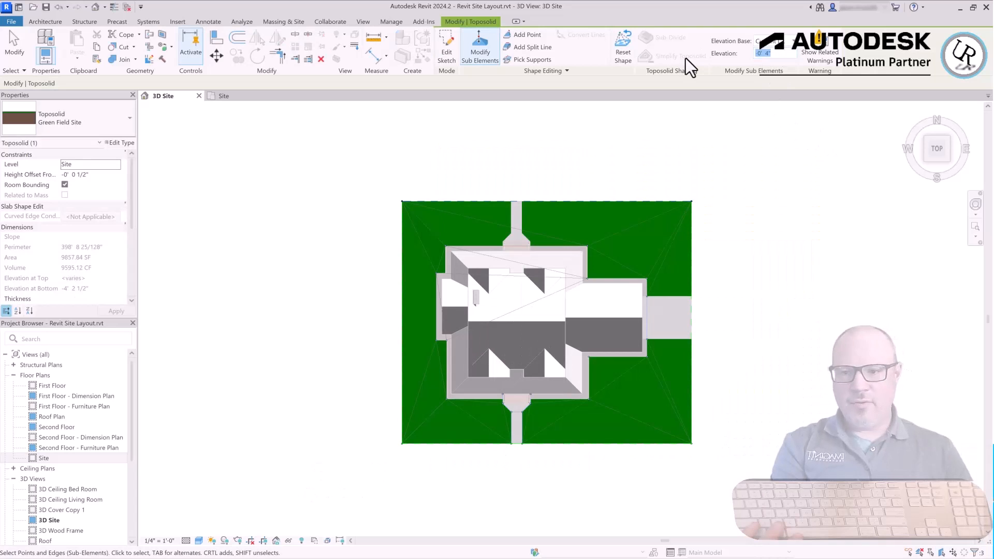
pyautogui.click(749, 217)
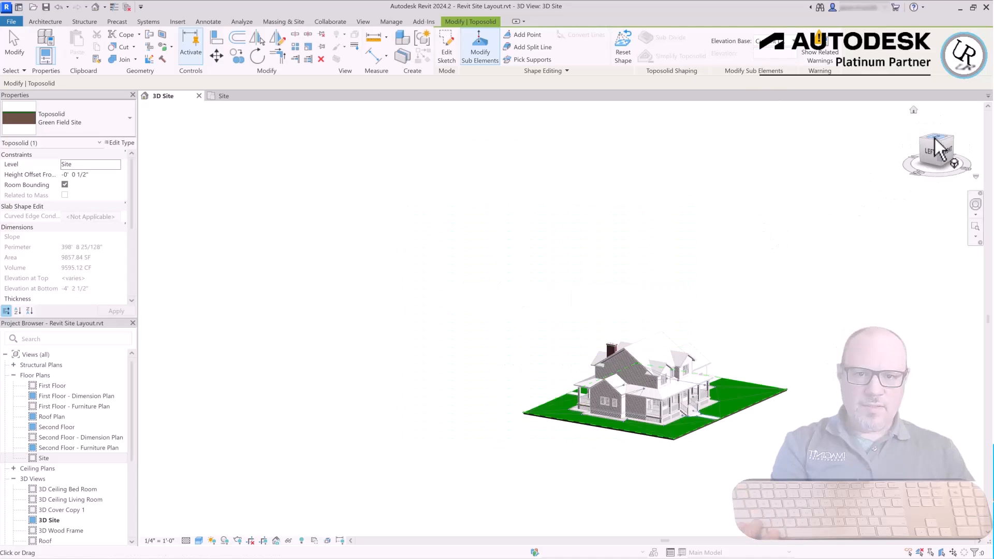
# Select the toposolid's outer boundary points and edges in the top view and set their elevation to -1'.
pyautogui.click(934, 139)
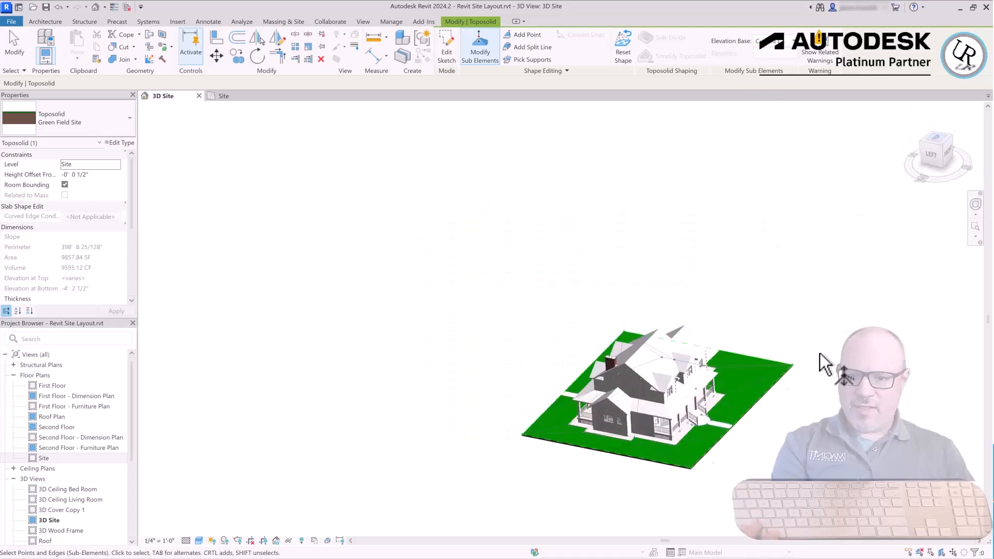
pyautogui.moveTo(789, 318); pyautogui.dragTo(644, 292, button='middle')
pyautogui.scroll(-3, 644, 292)
pyautogui.moveTo(633, 405); pyautogui.dragTo(699, 214)
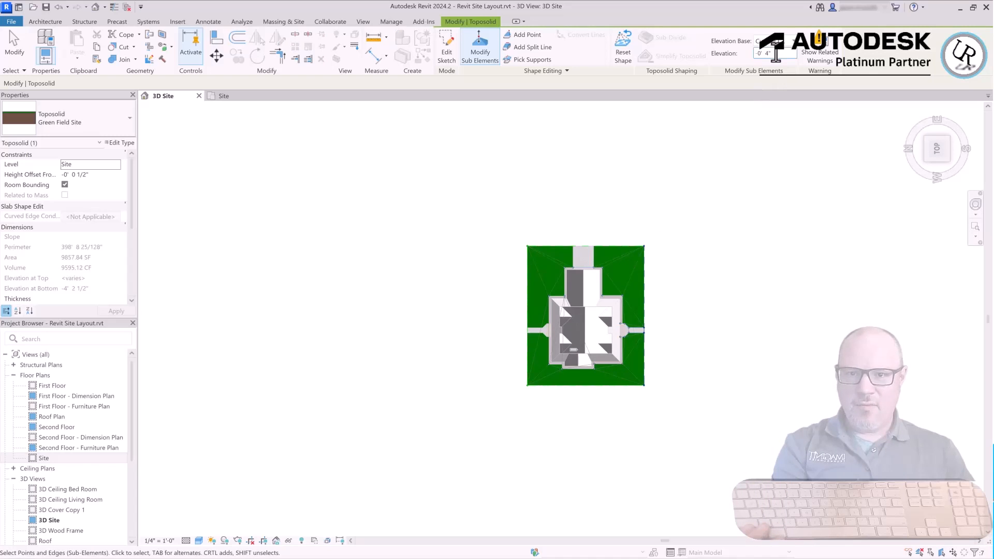
pyautogui.moveTo(688, 61); pyautogui.dragTo(648, 64)
pyautogui.write('-1')
pyautogui.press('Return')
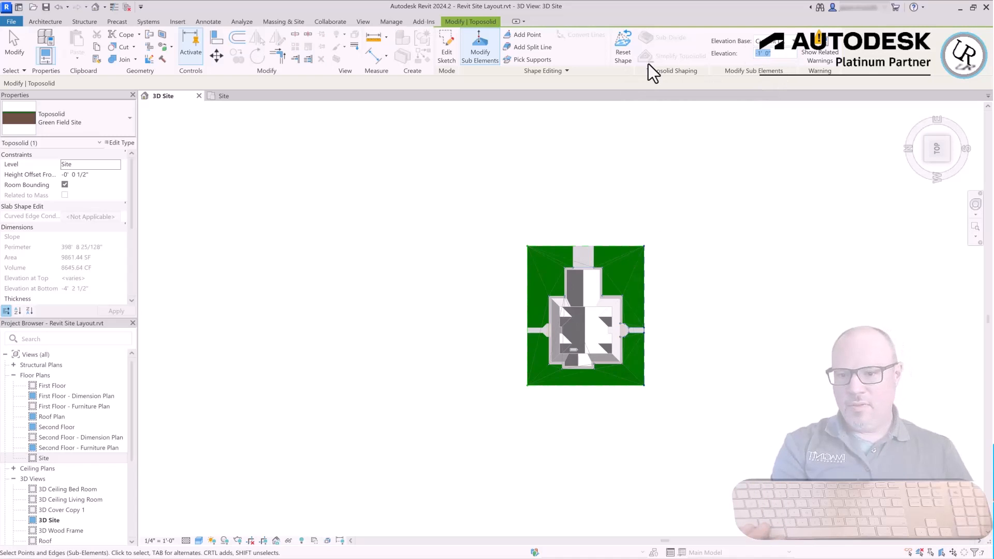
# Examine the driveway and front walkway slabs from the side against the sloped grass surface.
pyautogui.moveTo(577, 399)
pyautogui.keyDown('shift'); pyautogui.mouseDown(button='middle')
pyautogui.moveTo(588, 406)
pyautogui.moveTo(587, 388)
pyautogui.mouseUp(button='middle'); pyautogui.keyUp('shift')
pyautogui.click(510, 437)
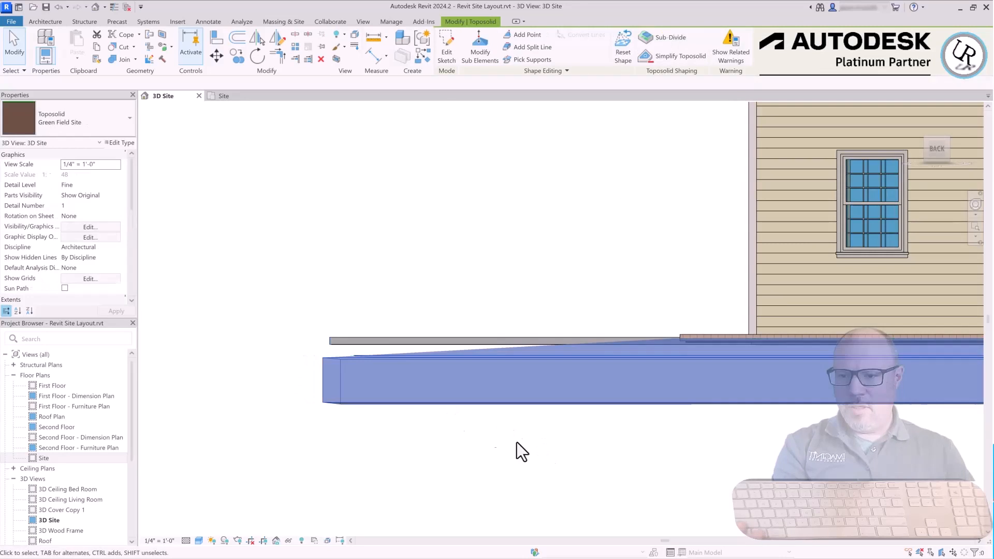
pyautogui.scroll(3, 349, 331)
pyautogui.click(352, 361)
pyautogui.scroll(-5, 256, 357)
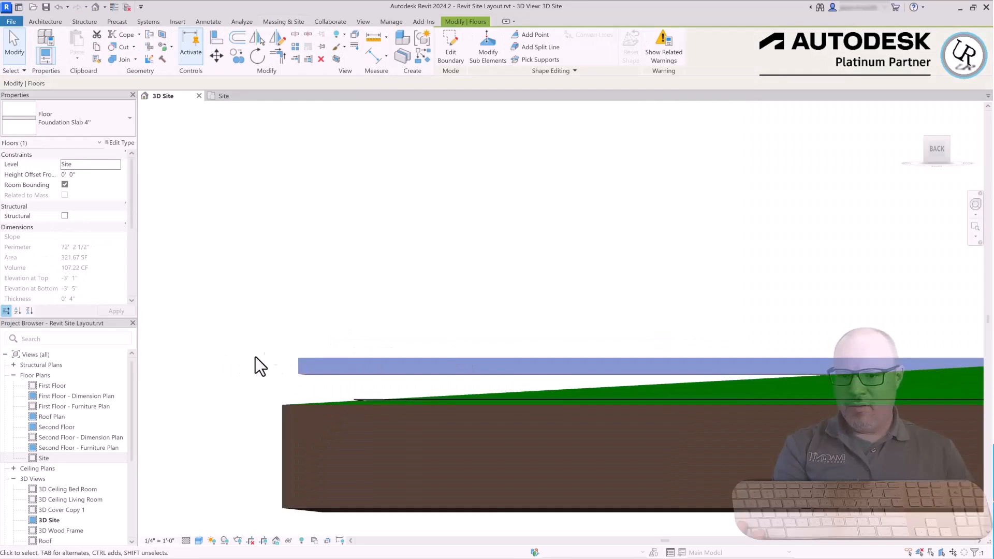
pyautogui.scroll(-4, 293, 383)
pyautogui.scroll(3, 766, 366)
pyautogui.keyDown('shift'); pyautogui.moveTo(771, 373); pyautogui.dragTo(637, 377, button='middle'); pyautogui.keyUp('shift')
pyautogui.scroll(-4, 405, 433)
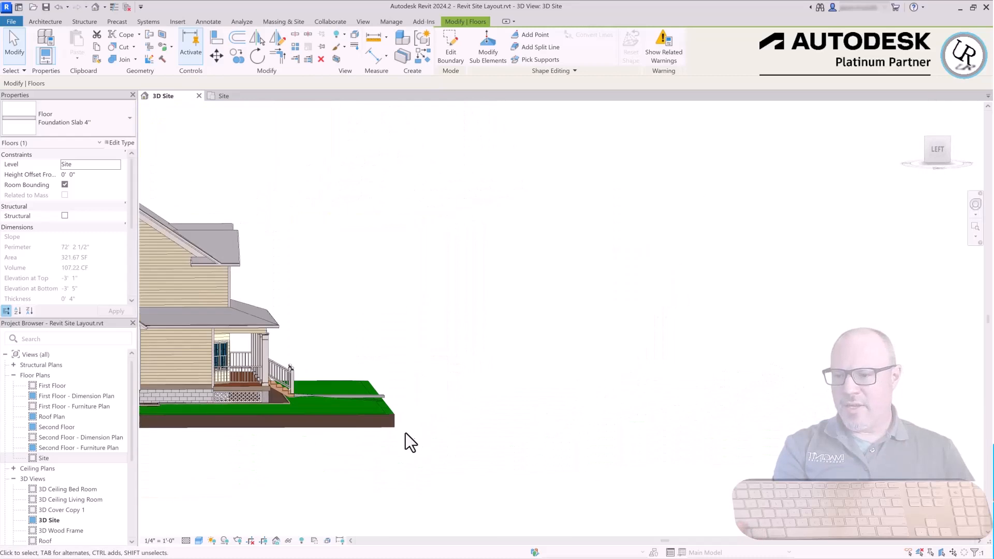
pyautogui.scroll(3, 365, 412)
pyautogui.keyDown('shift'); pyautogui.moveTo(365, 412); pyautogui.dragTo(637, 290, button='middle'); pyautogui.keyUp('shift')
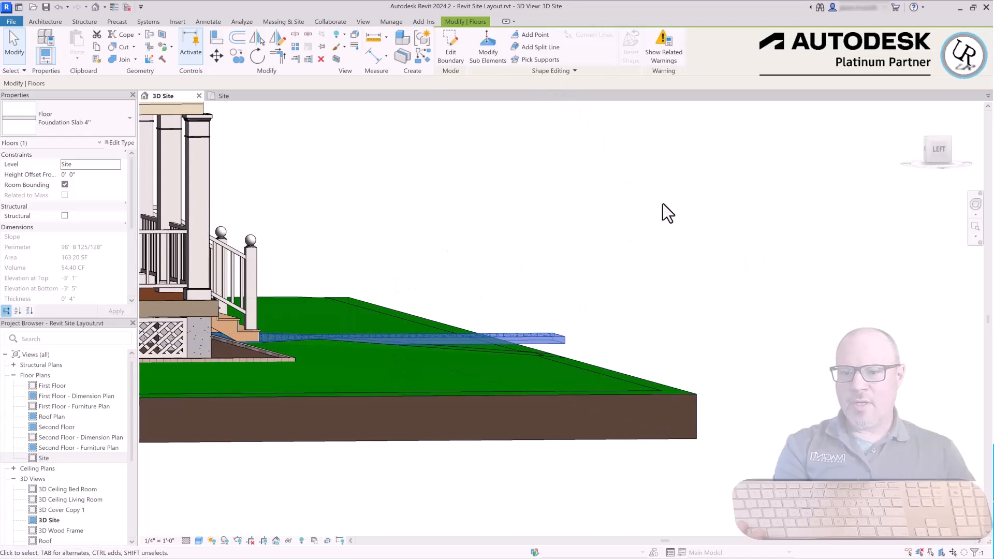
pyautogui.keyDown('shift'); pyautogui.moveTo(663, 203); pyautogui.dragTo(464, 366, button='middle'); pyautogui.keyUp('shift')
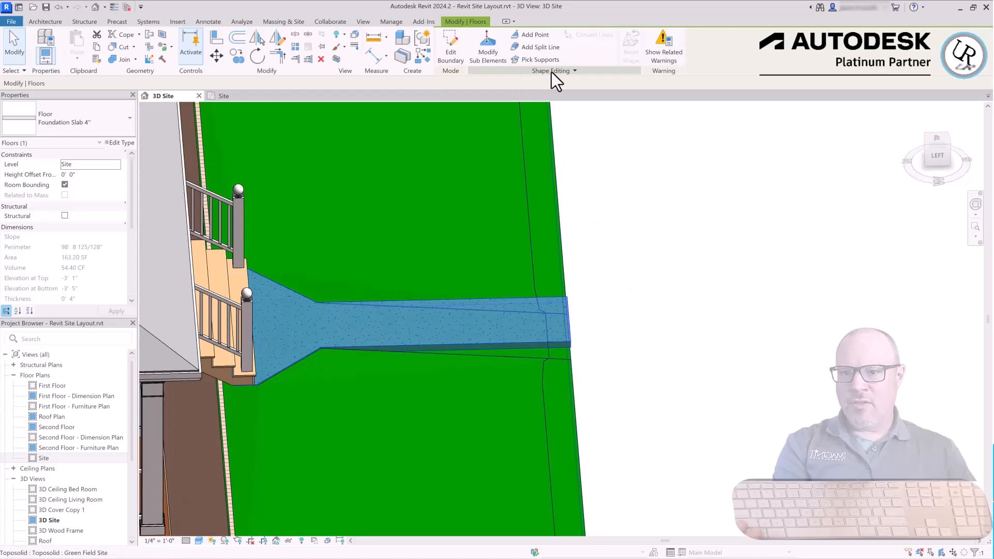
pyautogui.click(488, 55)
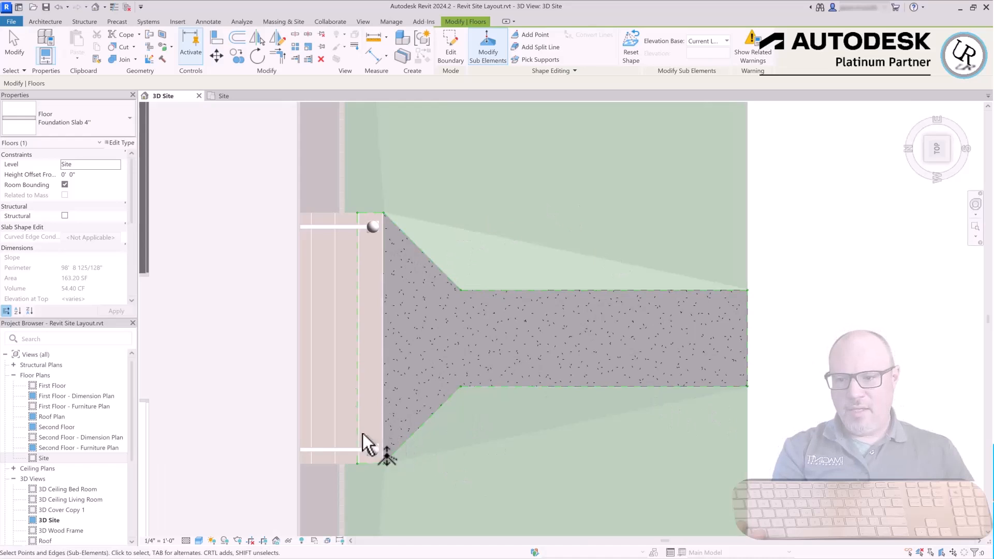
pyautogui.click(373, 212)
pyautogui.press('Escape')
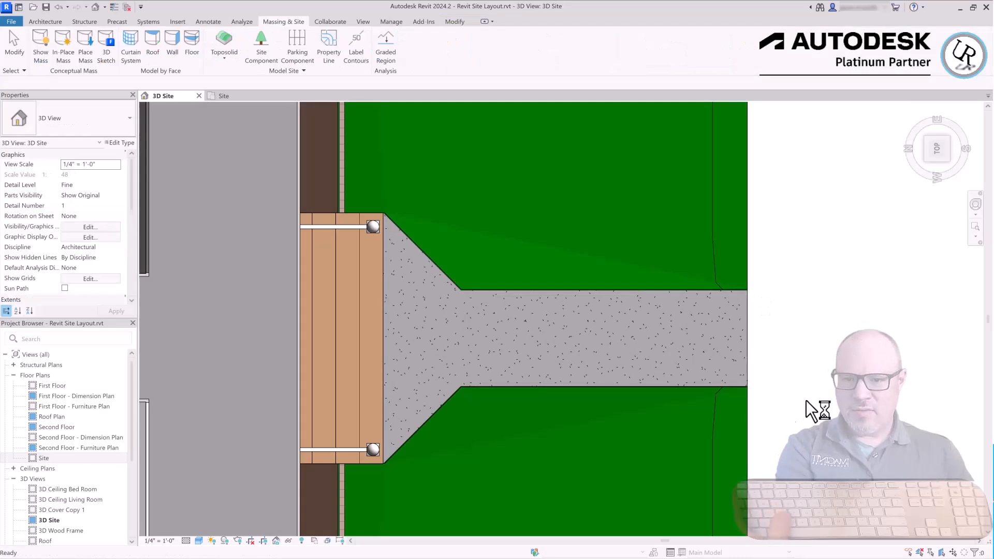
pyautogui.click(532, 48)
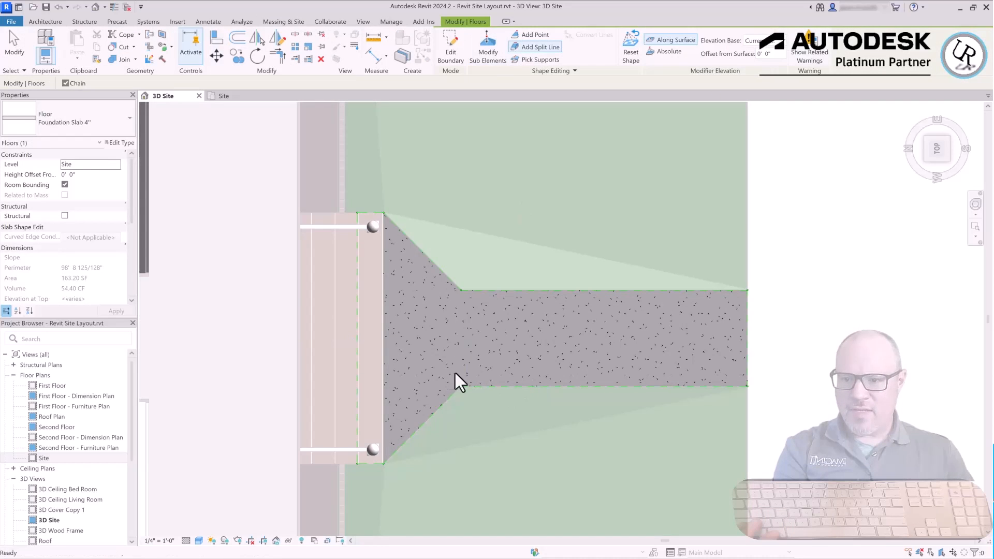
pyautogui.press('Escape')
pyautogui.press('Escape')
# Add a split line across the front walkway slab where its flared end meets the straight path.
pyautogui.click(542, 347)
pyautogui.click(535, 47)
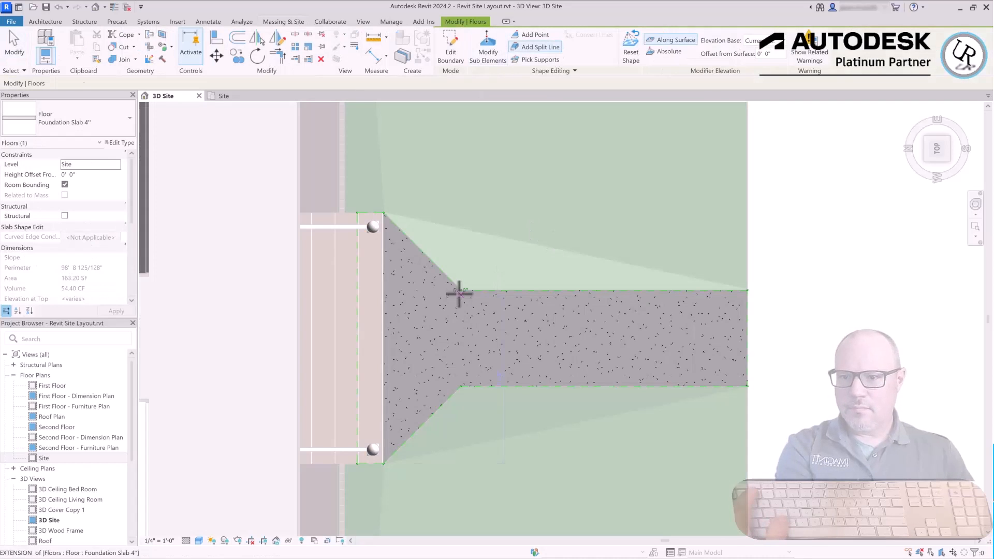
pyautogui.click(462, 379)
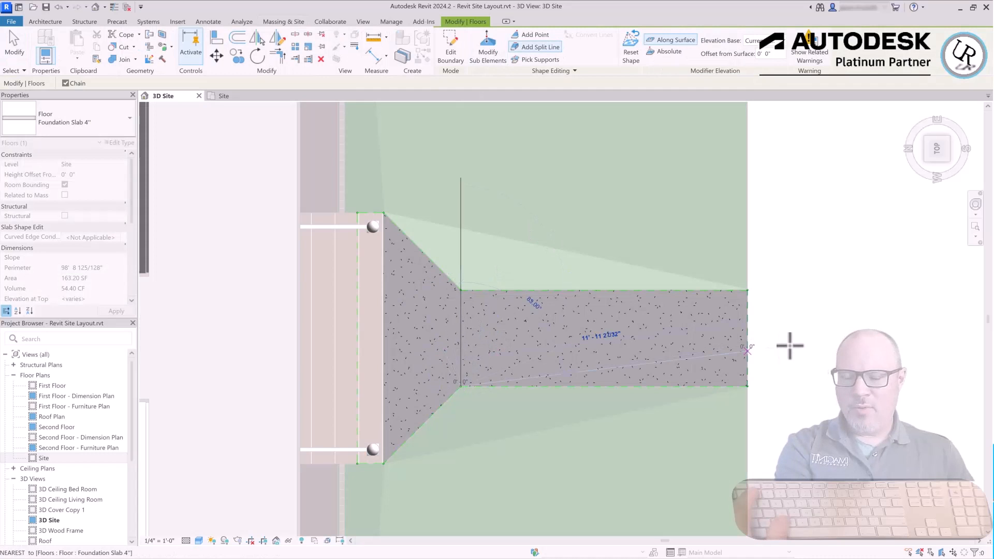
pyautogui.press('Escape')
pyautogui.press('Escape')
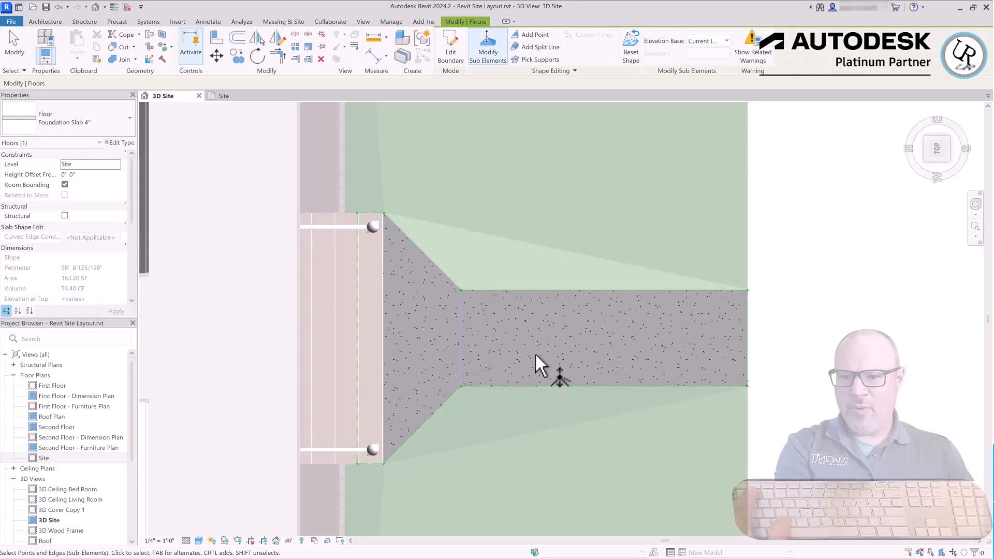
# Set the elevation of the front walkway slab's outer end edge to -0' 11".
pyautogui.moveTo(707, 432); pyautogui.dragTo(816, 251)
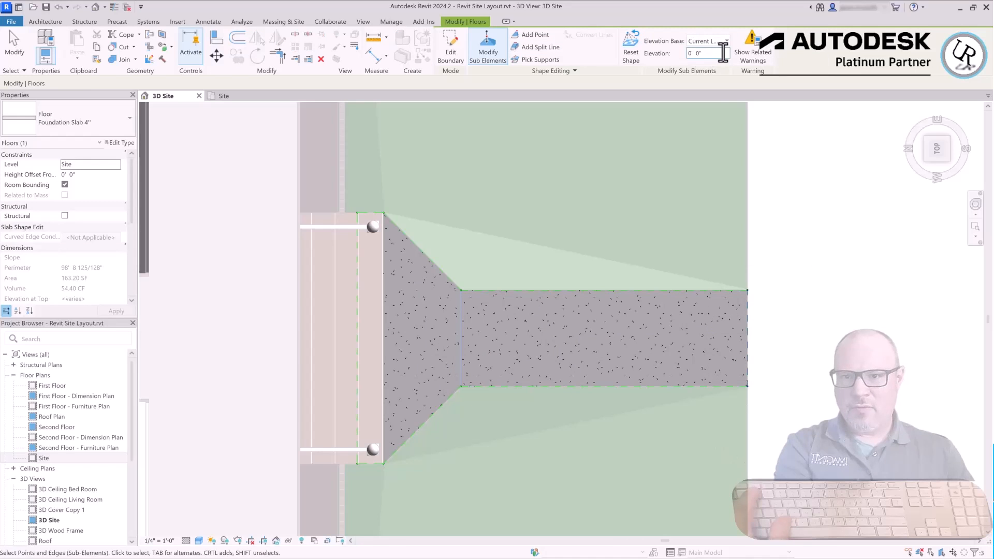
pyautogui.moveTo(578, 46); pyautogui.dragTo(577, 46)
pyautogui.write("-0'")
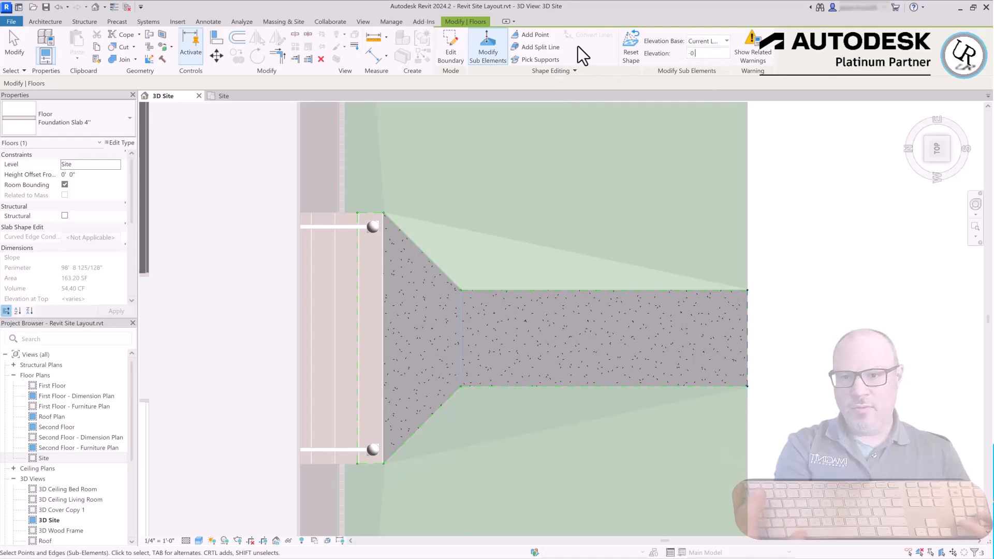
pyautogui.write(' 11')
pyautogui.press('Return')
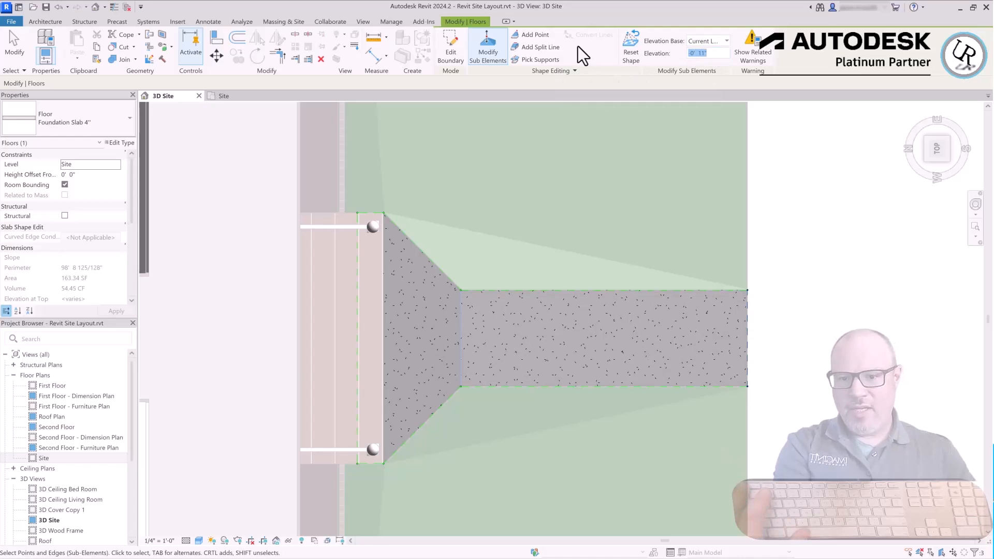
pyautogui.click(797, 350)
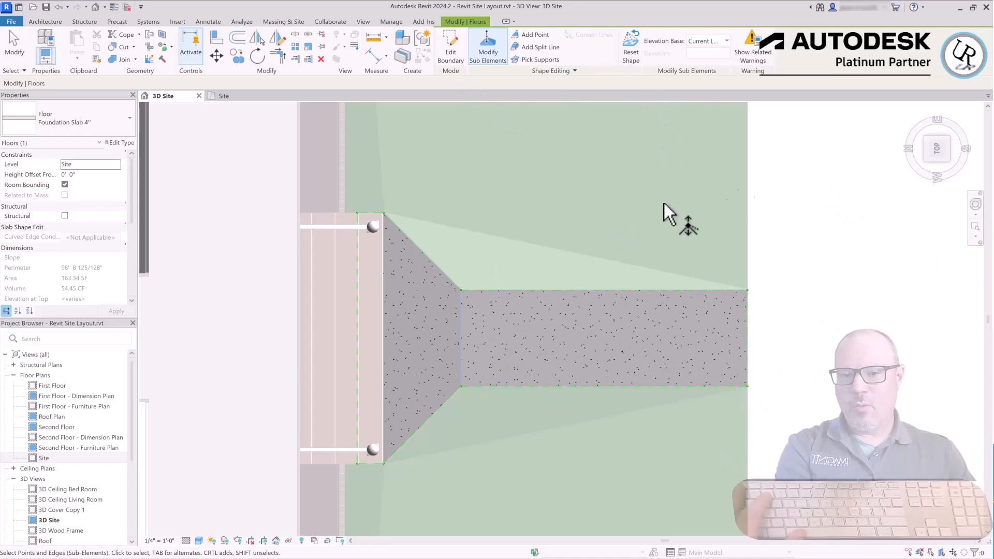
pyautogui.press('Escape')
pyautogui.press('Escape')
# Examine the front walkway slab's slope against the grass surface and porch steps from the side and in 3D.
pyautogui.keyDown('shift'); pyautogui.moveTo(749, 365); pyautogui.dragTo(764, 290, button='middle'); pyautogui.keyUp('shift')
pyautogui.click(936, 159)
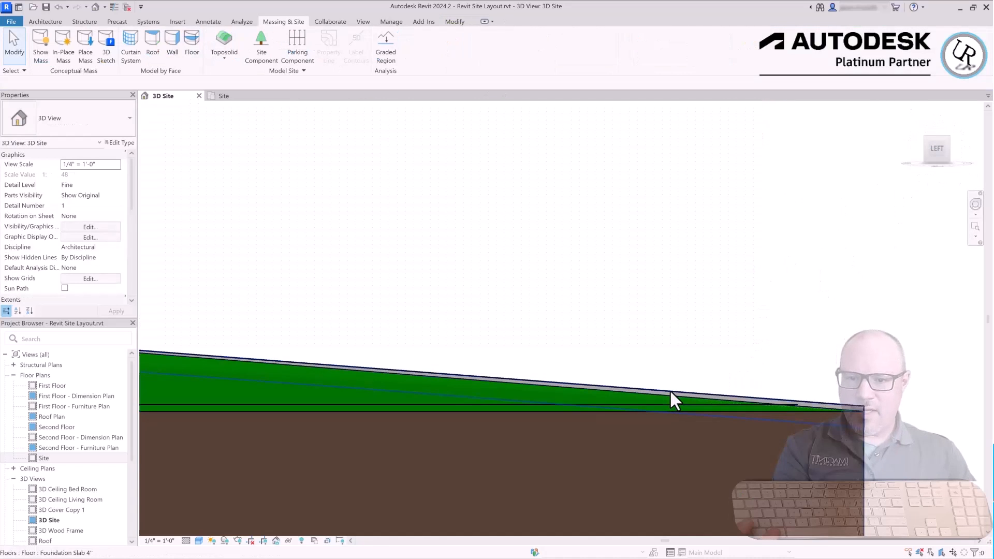
pyautogui.click(670, 389)
pyautogui.keyDown('shift'); pyautogui.moveTo(673, 399); pyautogui.dragTo(647, 407, button='middle'); pyautogui.keyUp('shift')
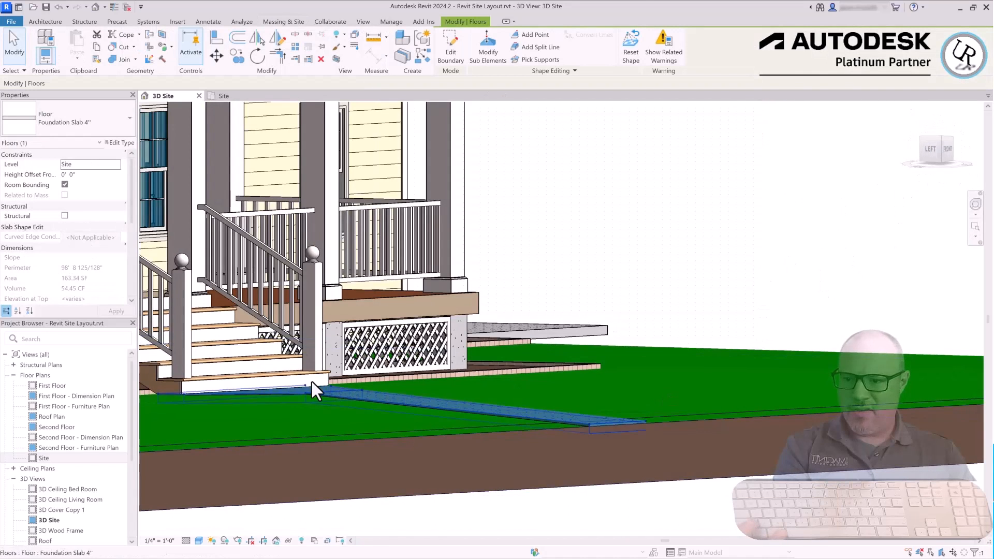
pyautogui.keyDown('shift'); pyautogui.moveTo(583, 437); pyautogui.dragTo(704, 468, button='middle'); pyautogui.keyUp('shift')
pyautogui.click(901, 373)
pyautogui.click(811, 410)
pyautogui.scroll(-4, 811, 410)
pyautogui.keyDown('shift'); pyautogui.moveTo(810, 410); pyautogui.dragTo(617, 490, button='middle'); pyautogui.keyUp('shift')
pyautogui.scroll(-3, 796, 417)
pyautogui.click(619, 489)
pyautogui.keyDown('shift'); pyautogui.moveTo(686, 403); pyautogui.dragTo(678, 466, button='middle'); pyautogui.keyUp('shift')
pyautogui.scroll(5, 613, 462)
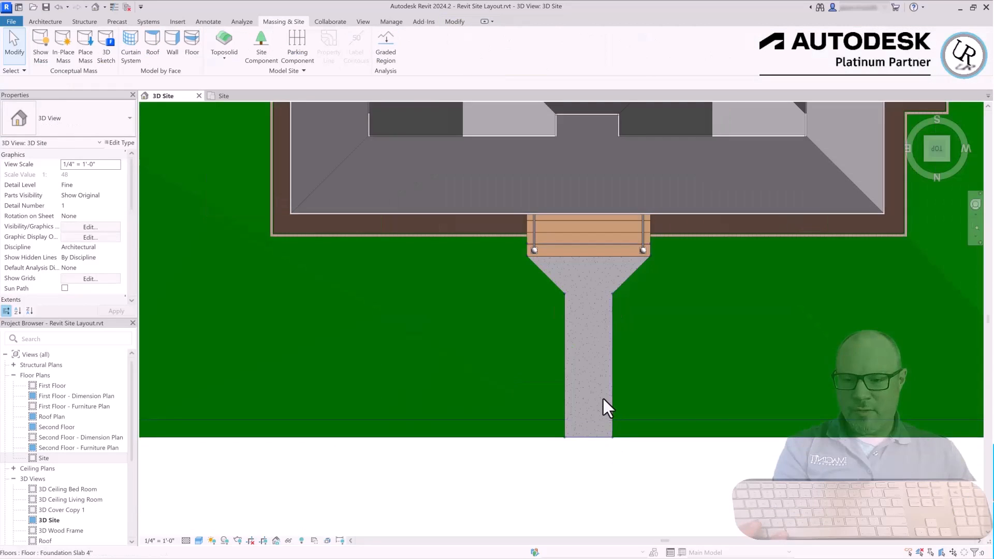
pyautogui.click(601, 405)
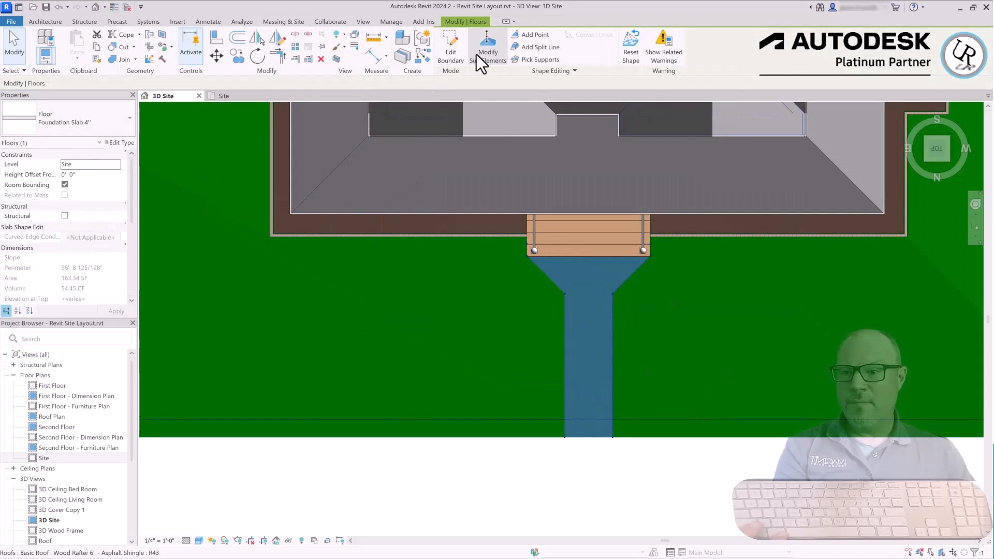
pyautogui.click(489, 50)
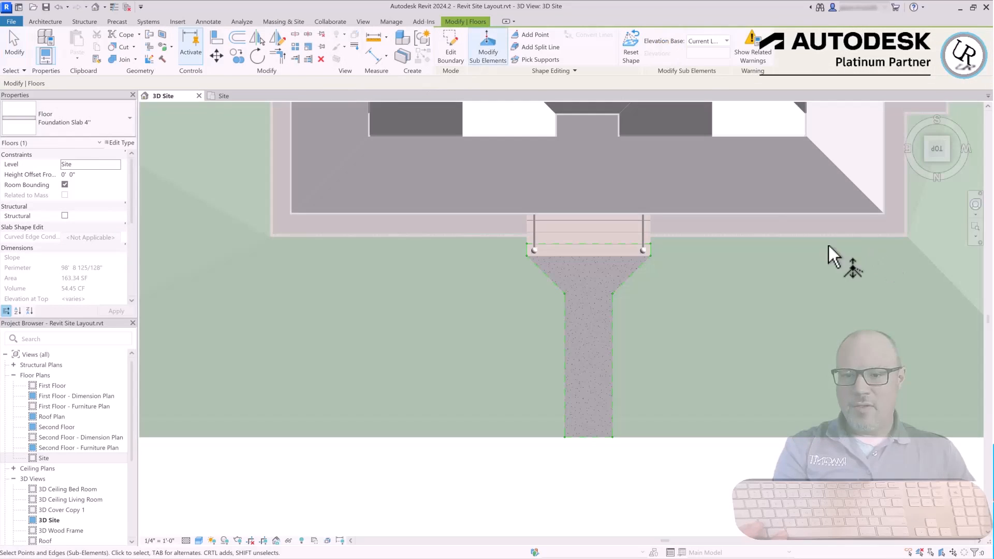
pyautogui.click(542, 47)
pyautogui.scroll(5, 586, 297)
pyautogui.scroll(-5, 679, 220)
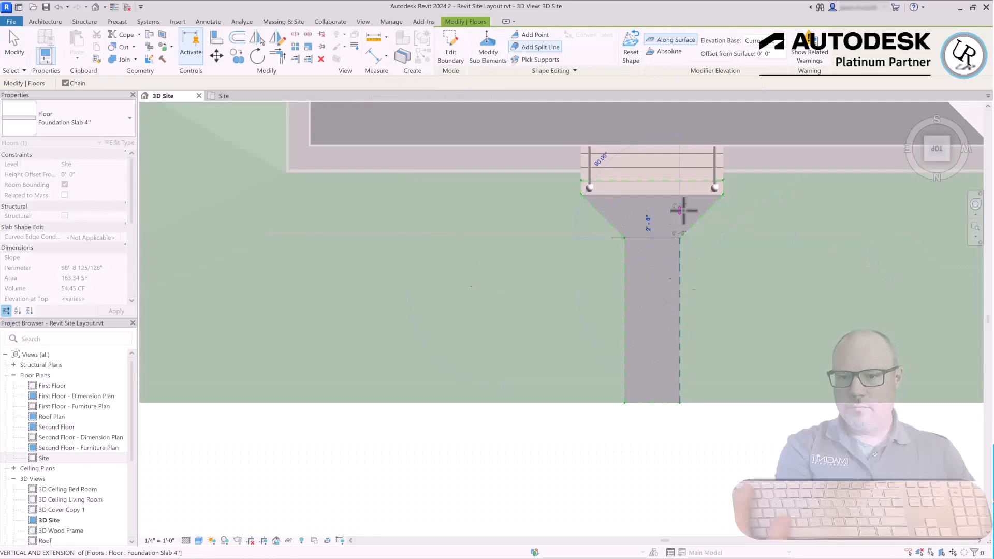
pyautogui.press('Escape')
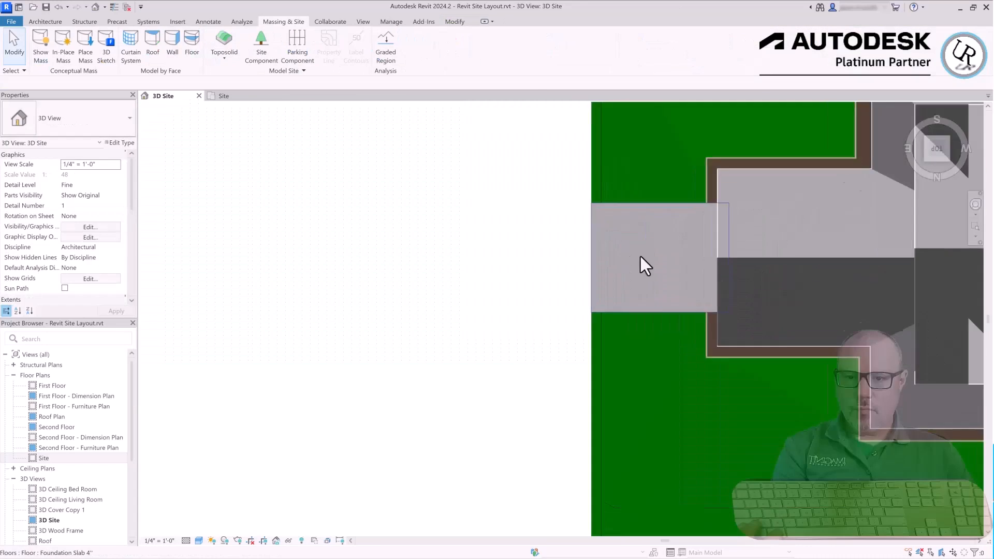
# Add a split line across the driveway slab, in line with the outer edge of the planting bed beside the garage.
pyautogui.click(641, 264)
pyautogui.click(490, 51)
pyautogui.click(541, 46)
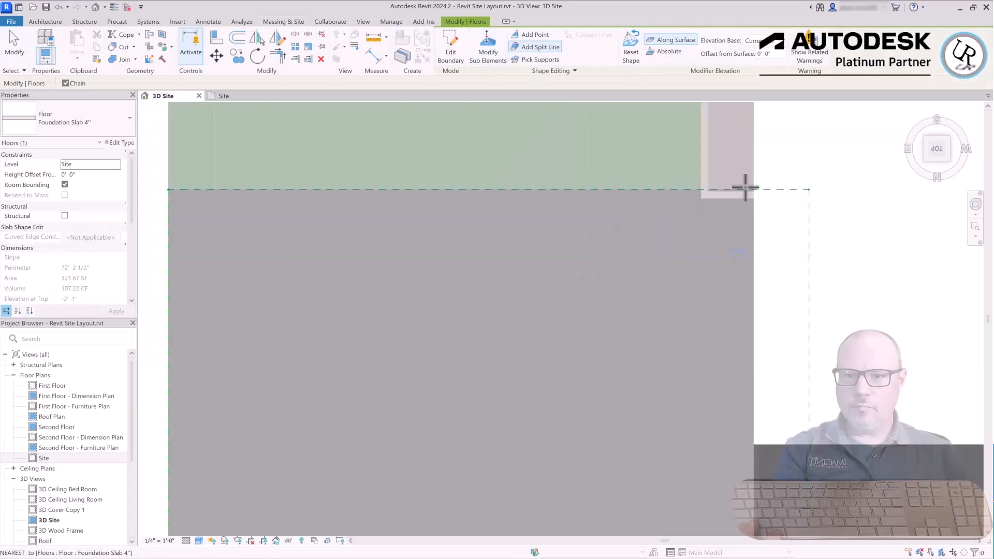
pyautogui.click(701, 190)
pyautogui.scroll(-5, 706, 140)
pyautogui.scroll(6, 719, 345)
pyautogui.click(650, 324)
pyautogui.scroll(-6, 813, 337)
pyautogui.press('Escape')
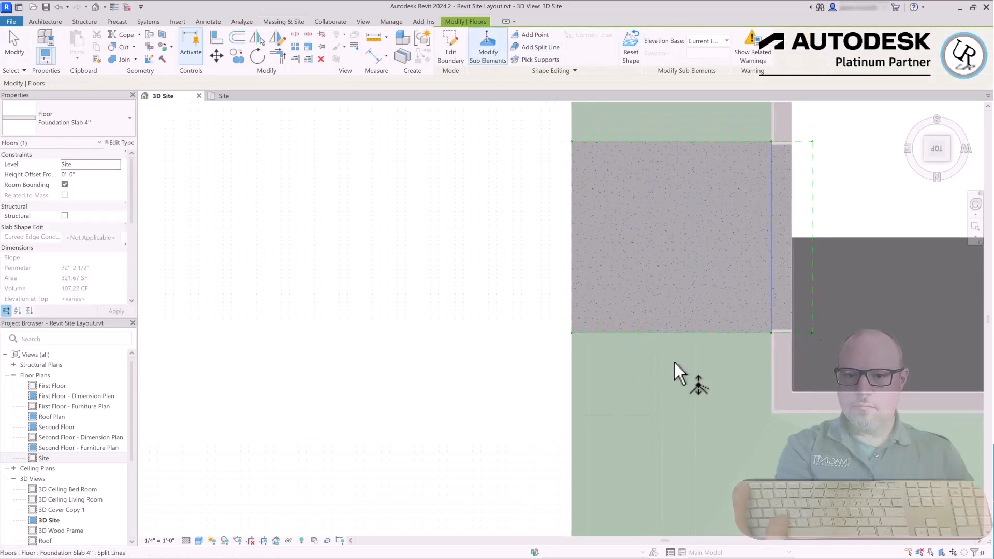
pyautogui.press('Escape')
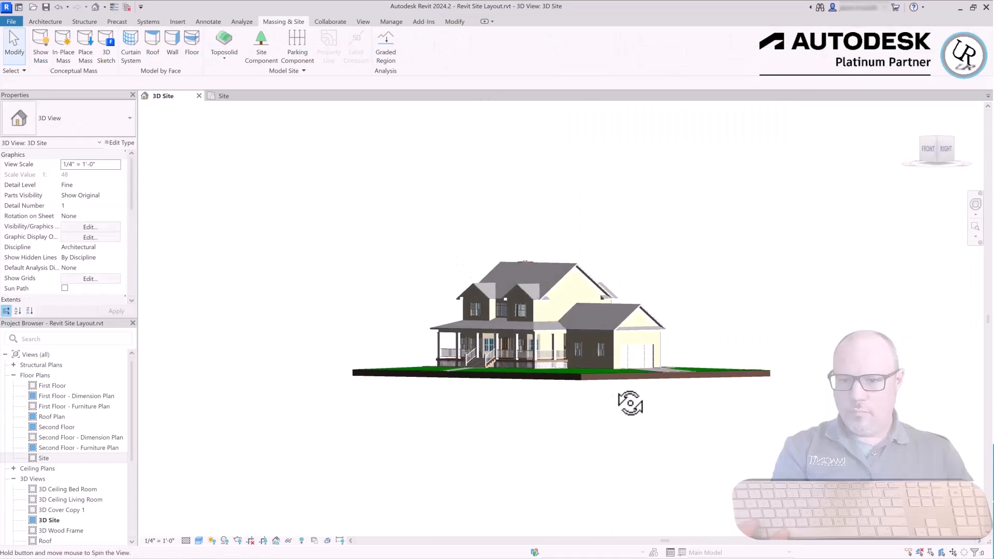
# Examine the split driveway slab from ground level and from above, between the garage door and the lot edge.
pyautogui.keyDown('shift'); pyautogui.moveTo(630, 403); pyautogui.dragTo(719, 372, button='middle'); pyautogui.keyUp('shift')
pyautogui.scroll(5, 679, 380)
pyautogui.click(681, 382)
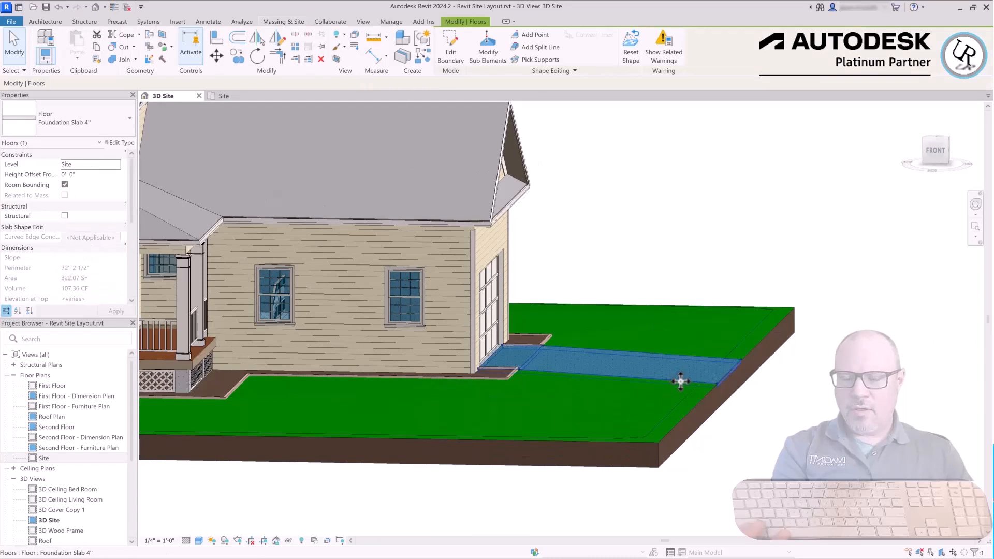
pyautogui.scroll(-5, 397, 399)
pyautogui.keyDown('shift'); pyautogui.moveTo(397, 399); pyautogui.dragTo(518, 500, button='middle'); pyautogui.keyUp('shift')
pyautogui.press('Escape')
pyautogui.scroll(5, 619, 415)
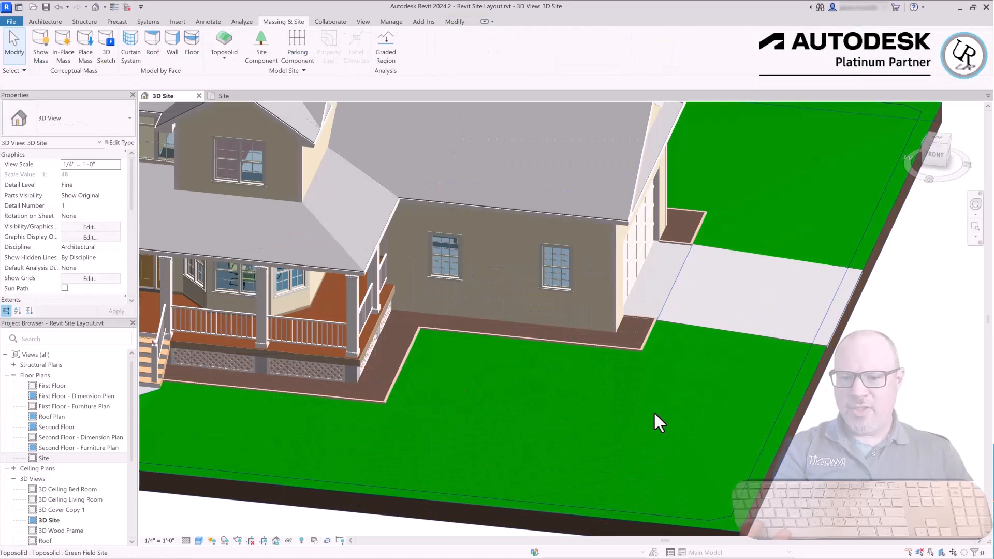
# Draw split lines on the Green Field Site toposolid forming a closed rectangle in the front lawn beside the garage.
pyautogui.click(670, 390)
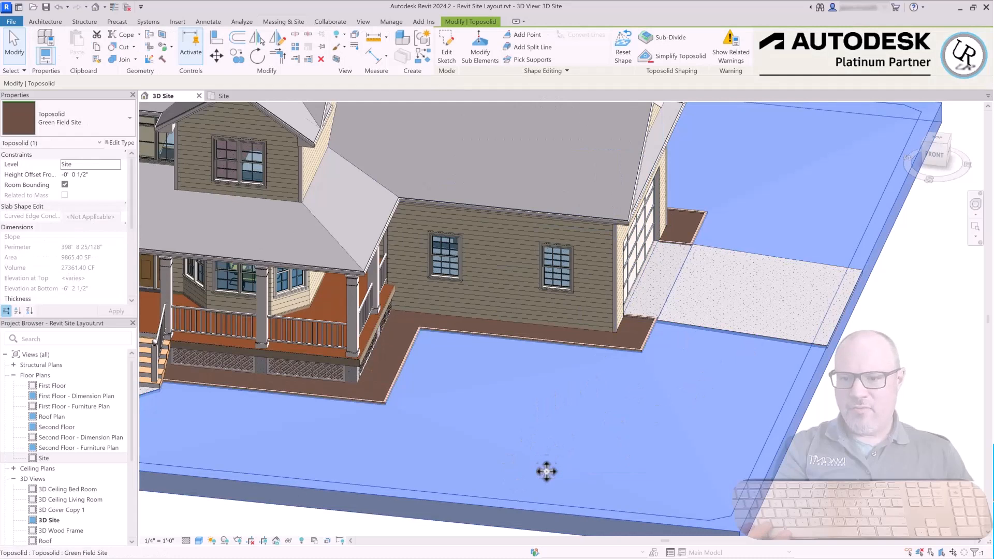
pyautogui.scroll(2, 539, 452)
pyautogui.scroll(-3, 643, 393)
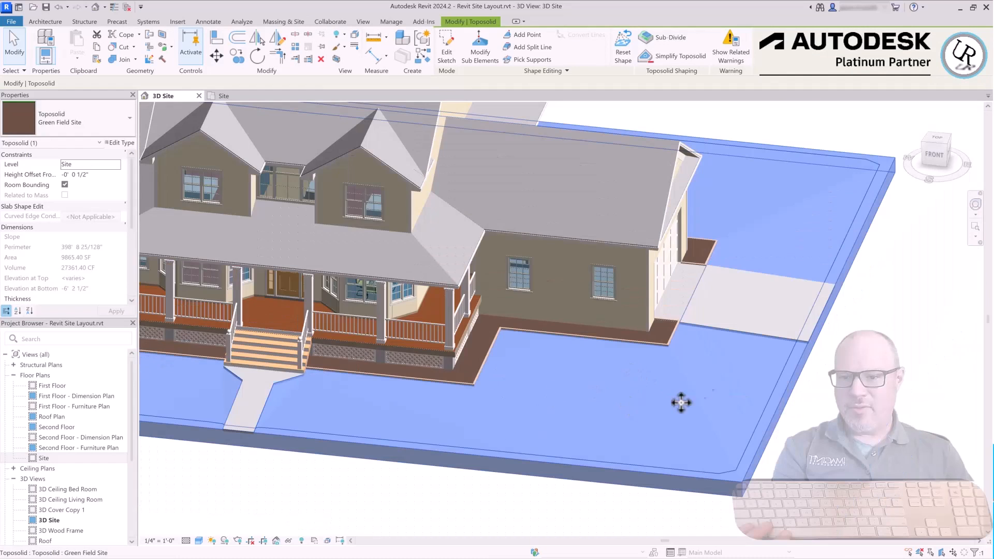
pyautogui.scroll(1, 682, 402)
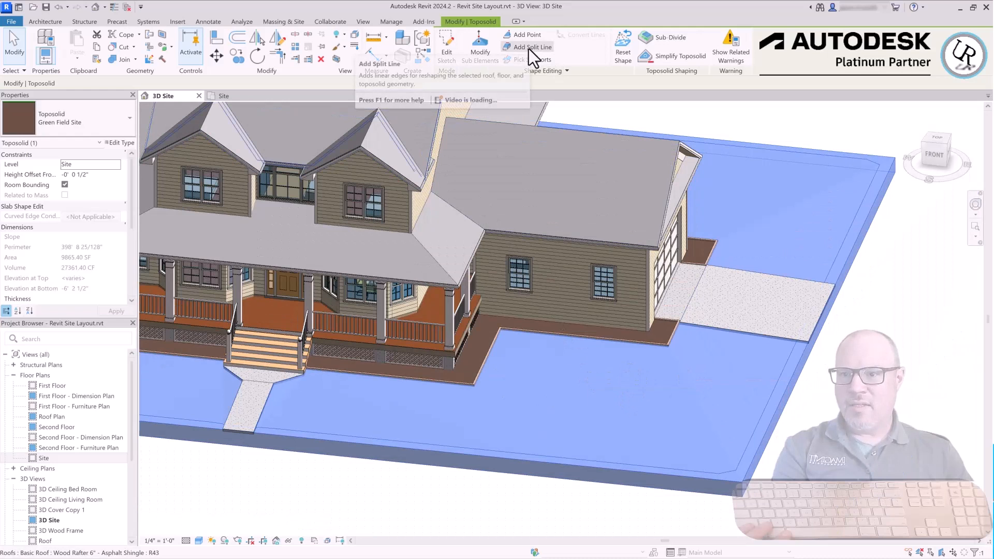
pyautogui.click(476, 51)
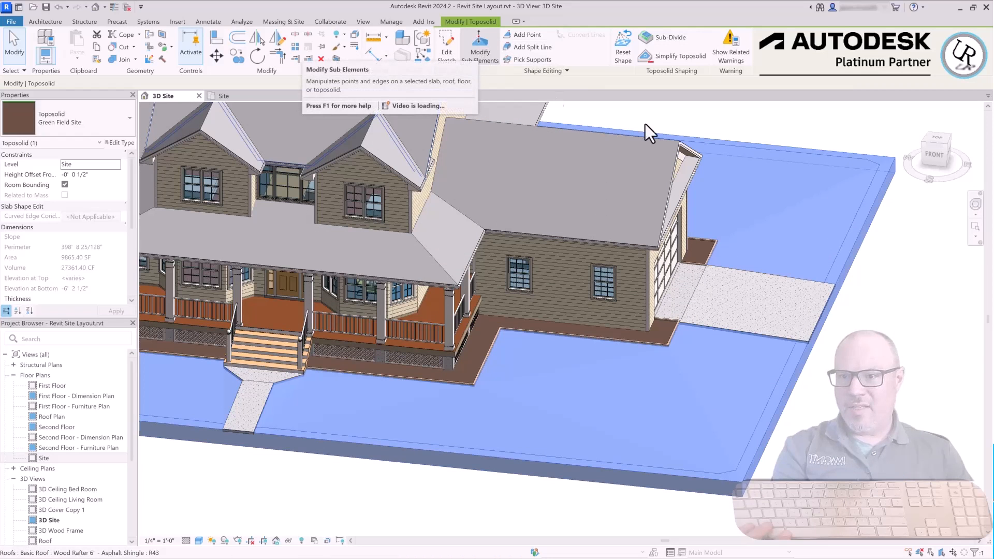
pyautogui.keyDown('shift'); pyautogui.moveTo(504, 277); pyautogui.dragTo(708, 443, button='middle'); pyautogui.keyUp('shift')
pyautogui.click(935, 142)
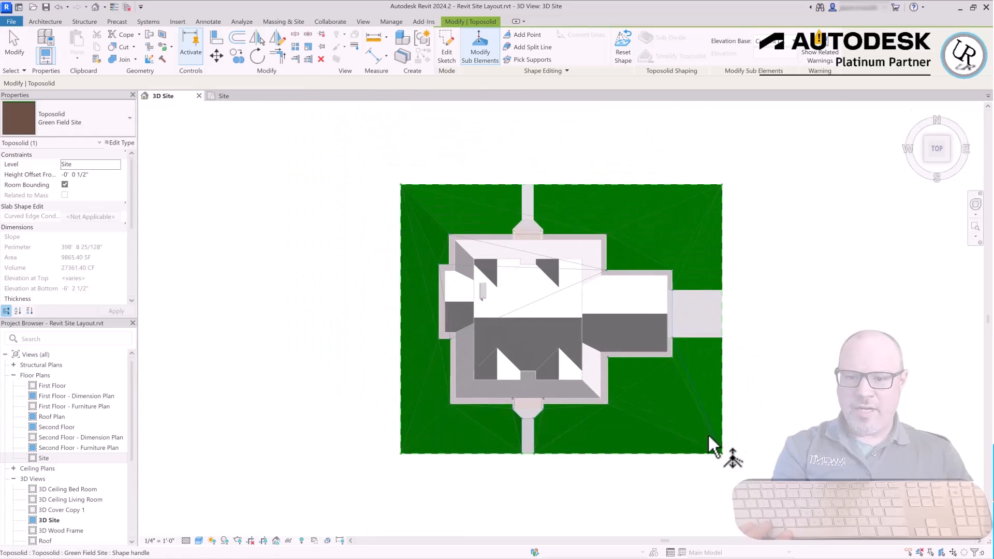
pyautogui.scroll(3, 708, 448)
pyautogui.click(532, 47)
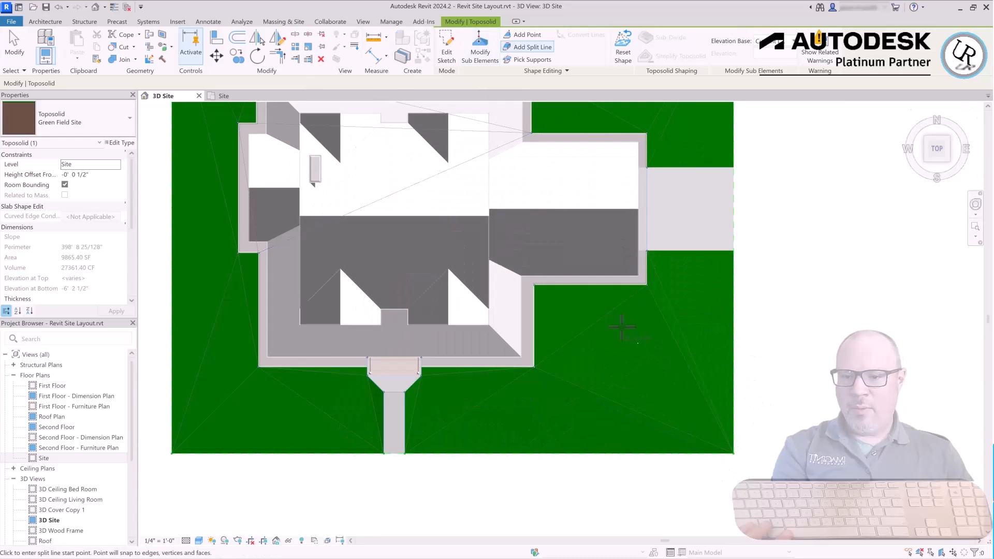
pyautogui.click(583, 332)
pyautogui.click(584, 406)
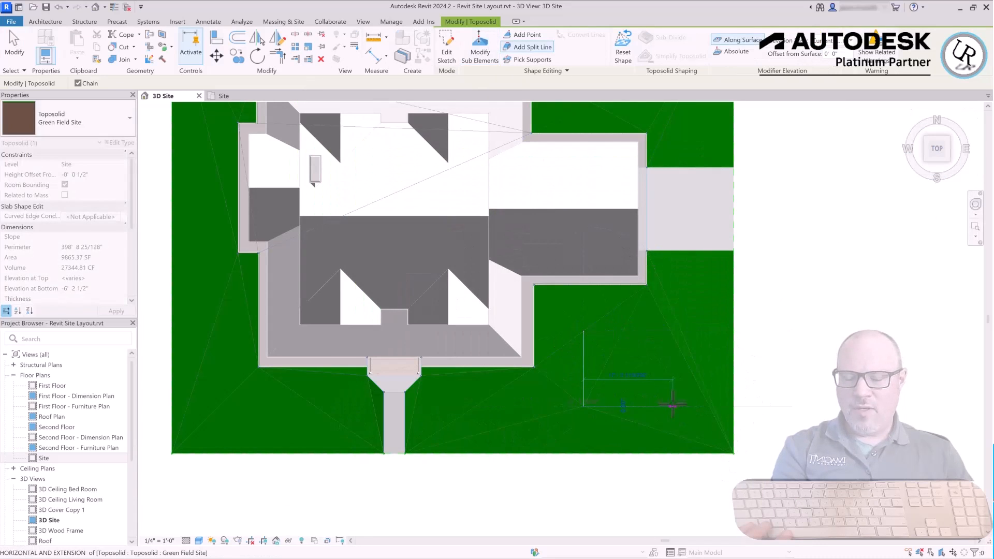
pyautogui.click(673, 406)
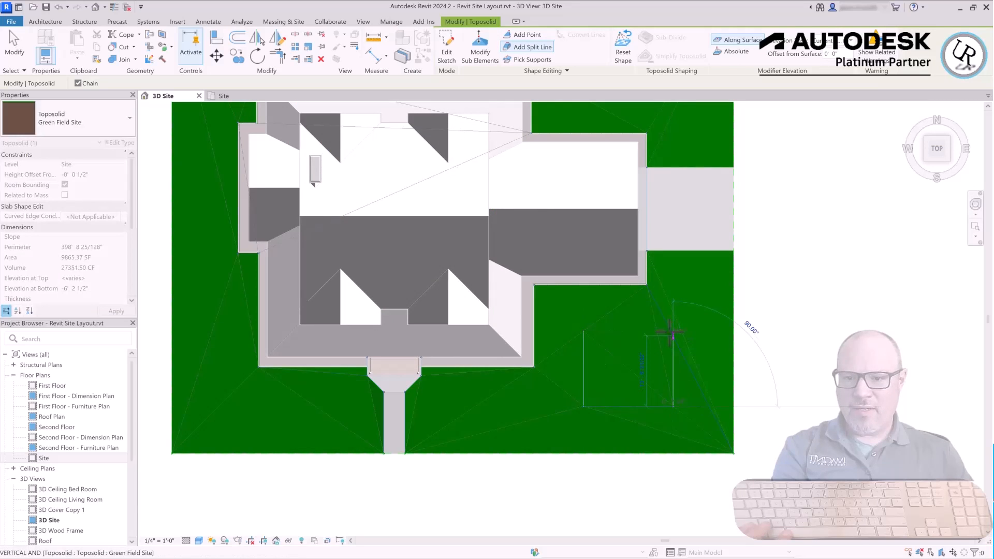
pyautogui.click(672, 335)
pyautogui.click(584, 336)
pyautogui.press('Escape')
pyautogui.press('Escape')
# Add a point at the centre of the toposolid's split-line rectangle and set its elevation to 2'.
pyautogui.doubleClick(615, 364)
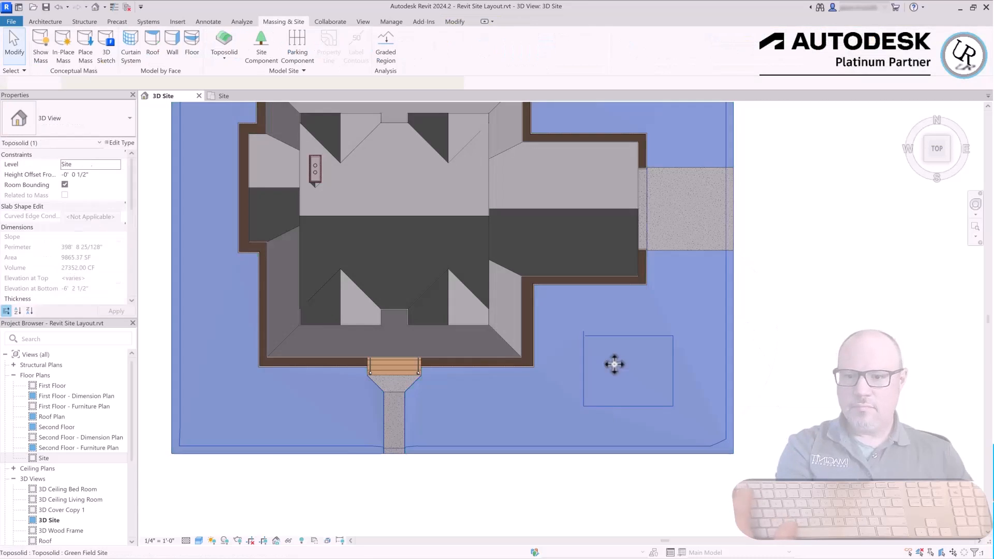
pyautogui.press('t')
pyautogui.press('r')
pyautogui.click(585, 353)
pyautogui.click(483, 61)
pyautogui.scroll(3, 616, 300)
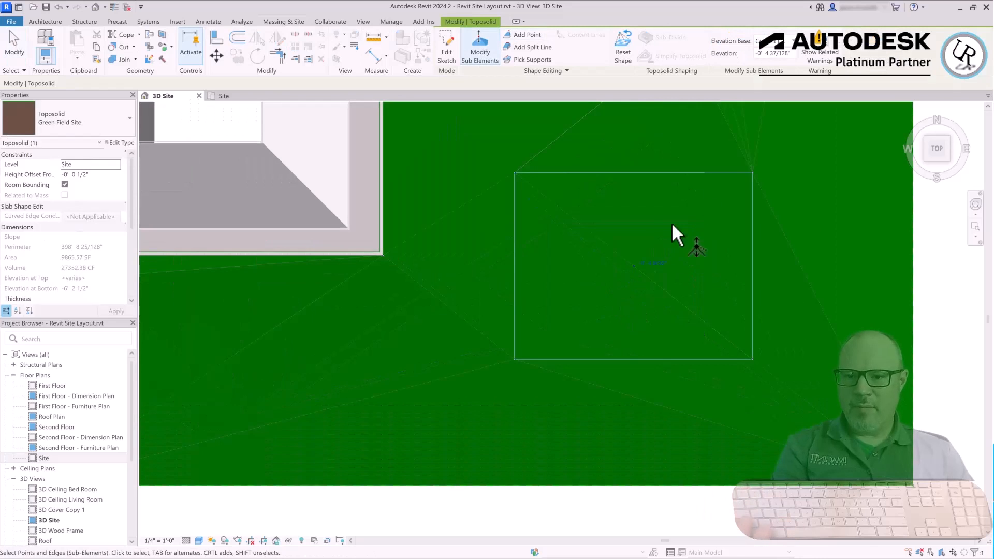
pyautogui.click(634, 266)
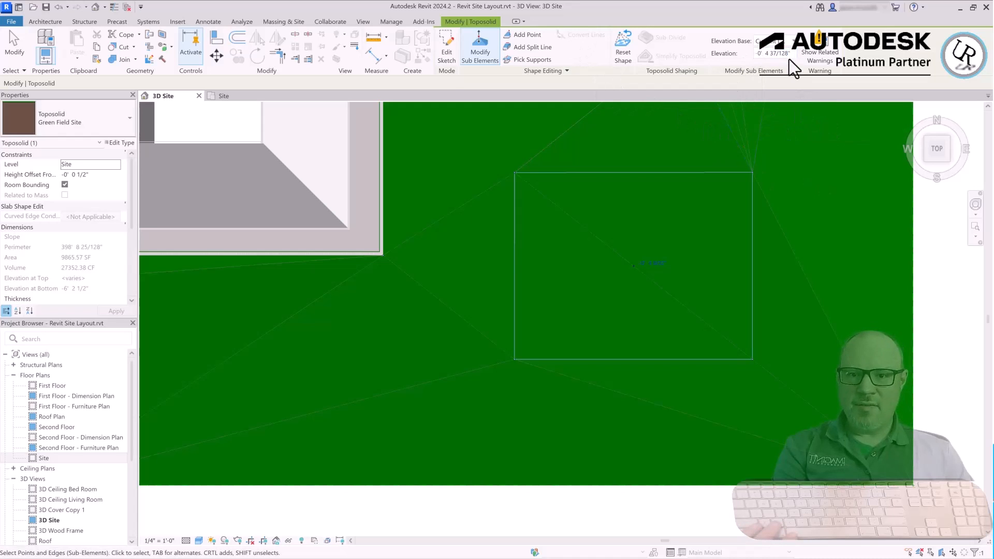
pyautogui.write('2')
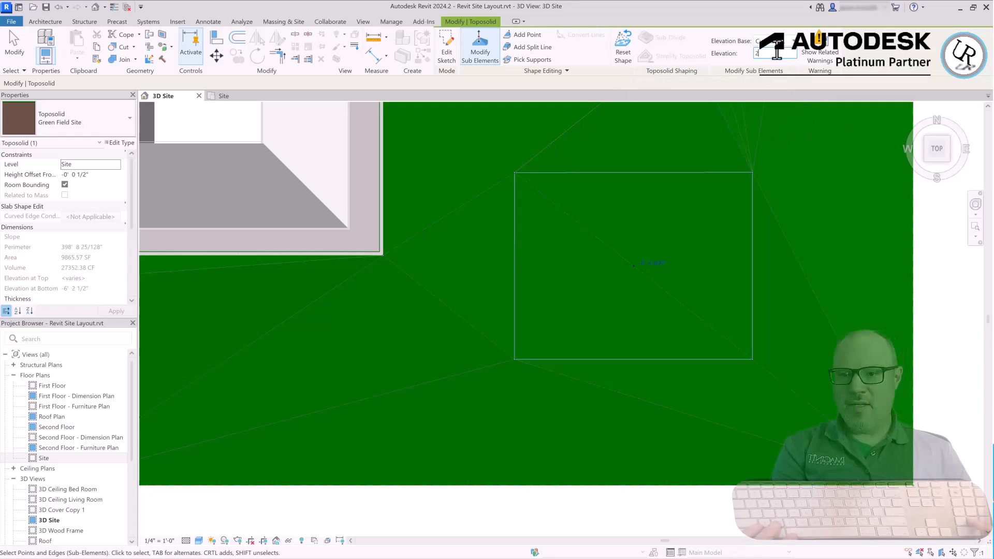
pyautogui.press('Return')
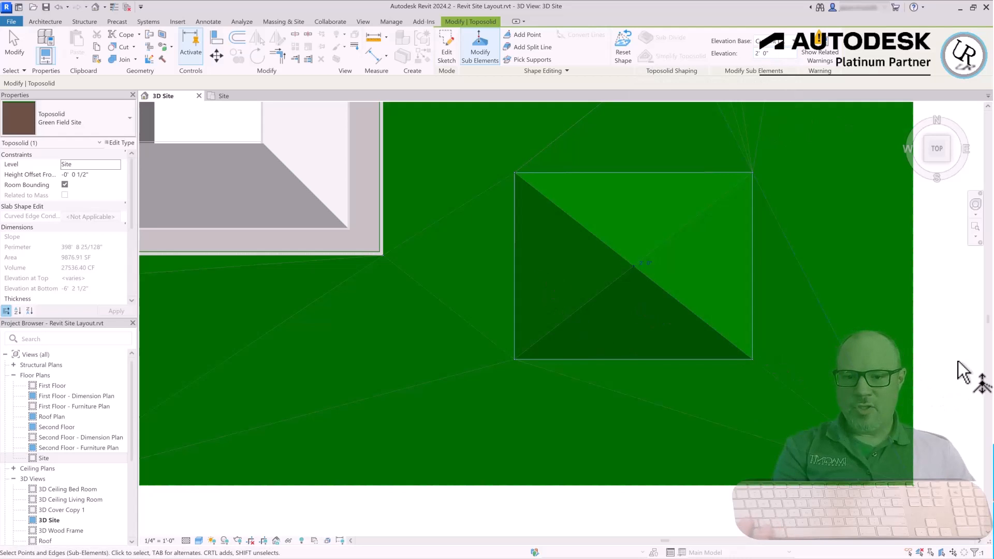
# Examine the raised mound in the front lawn from a low angle and from above.
pyautogui.keyDown('shift'); pyautogui.moveTo(575, 455); pyautogui.dragTo(666, 235, button='middle'); pyautogui.keyUp('shift')
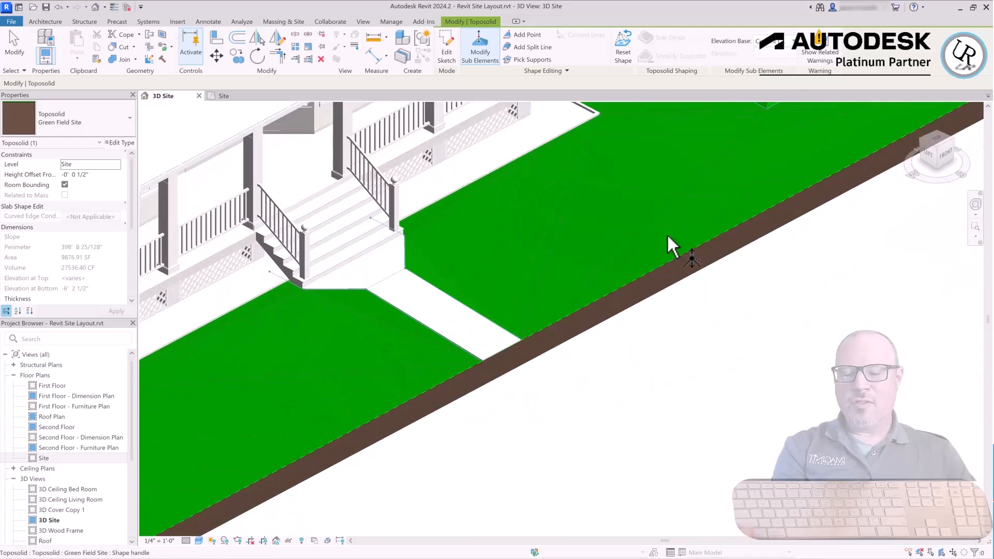
pyautogui.scroll(-5, 686, 277)
pyautogui.keyDown('shift'); pyautogui.moveTo(687, 277); pyautogui.dragTo(741, 409, button='middle'); pyautogui.keyUp('shift')
pyautogui.scroll(4, 678, 252)
pyautogui.press('Escape')
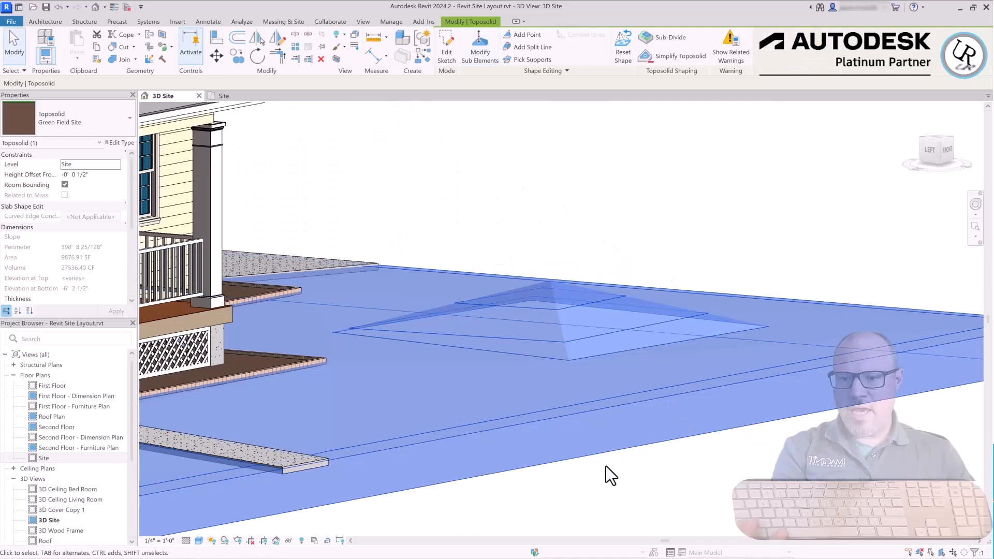
pyautogui.keyDown('shift'); pyautogui.moveTo(605, 468); pyautogui.dragTo(609, 503, button='middle'); pyautogui.keyUp('shift')
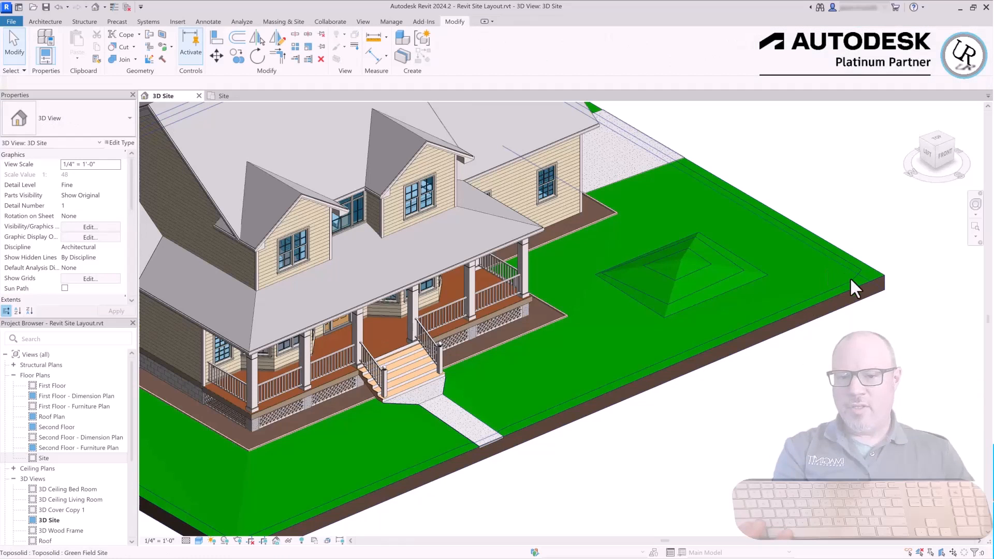
# Reset the shape of the Green Field Site toposolid to clear its point and split-line edits.
pyautogui.click(862, 297)
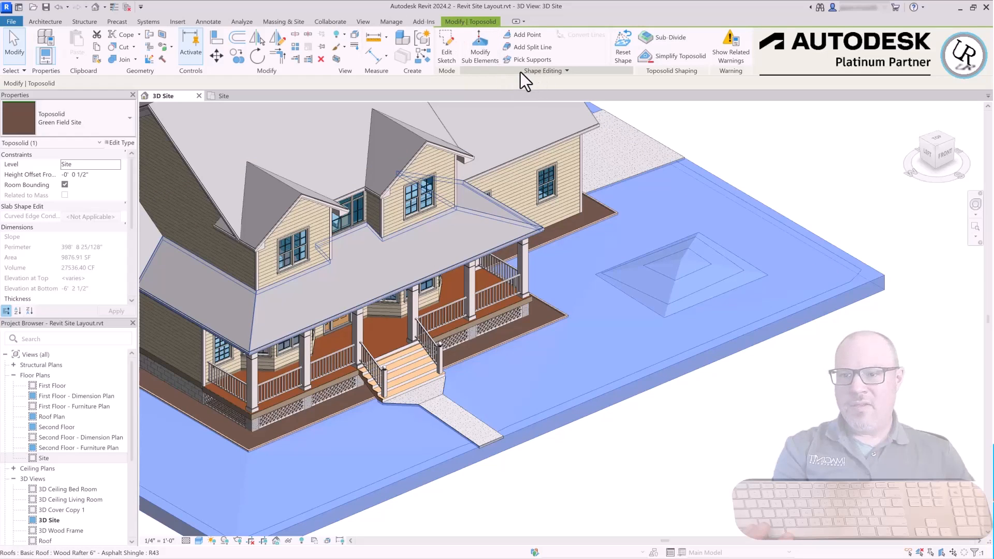
pyautogui.click(624, 51)
pyautogui.click(837, 435)
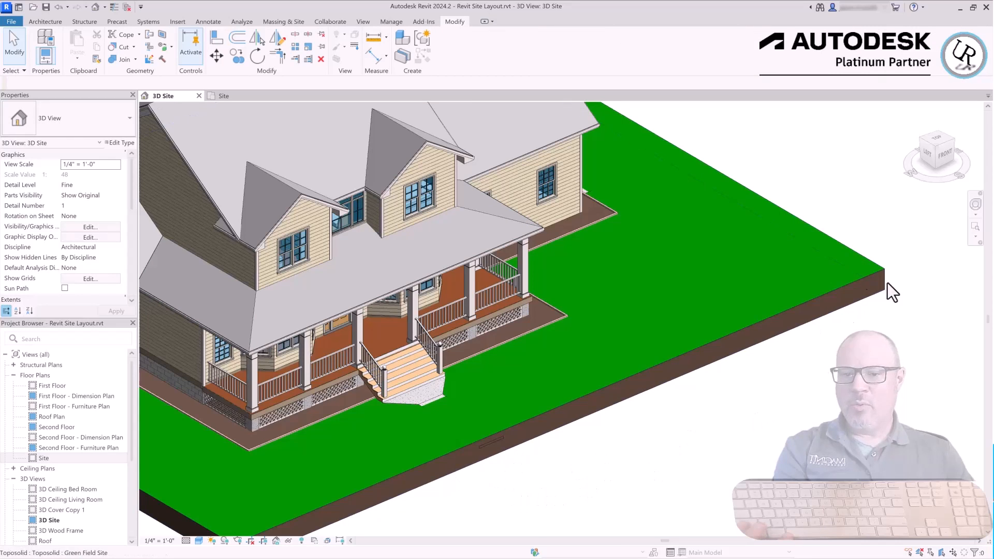
# Examine how the front walkway slab meets the flattened toposolid between the porch steps and the lot edge.
pyautogui.keyDown('shift'); pyautogui.moveTo(537, 489); pyautogui.dragTo(787, 391, button='middle'); pyautogui.keyUp('shift')
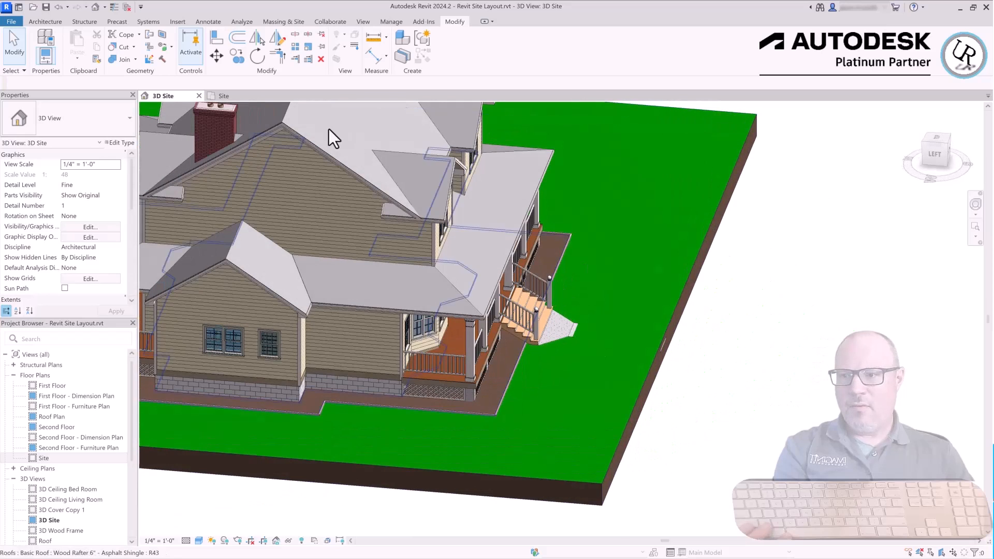
pyautogui.scroll(5, 696, 373)
pyautogui.click(582, 282)
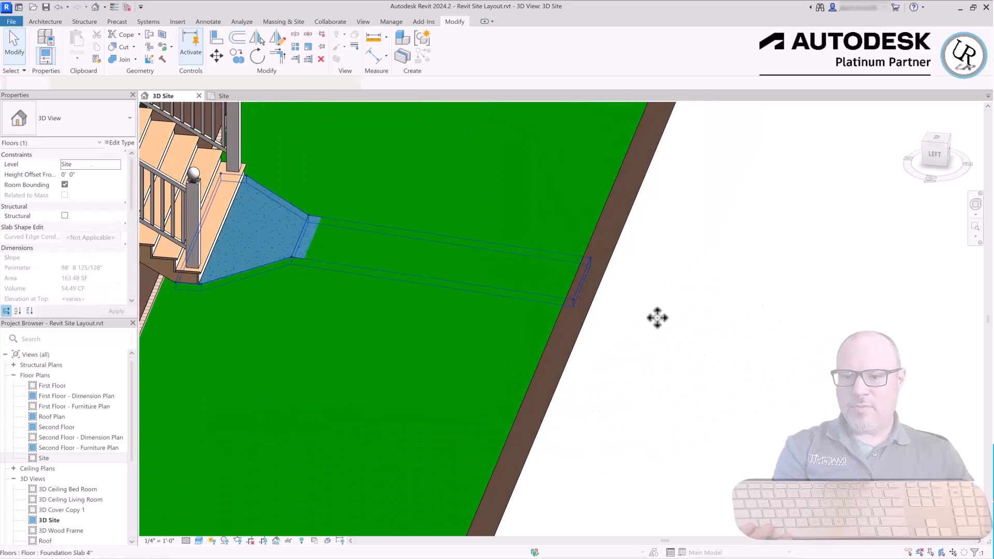
pyautogui.click(727, 337)
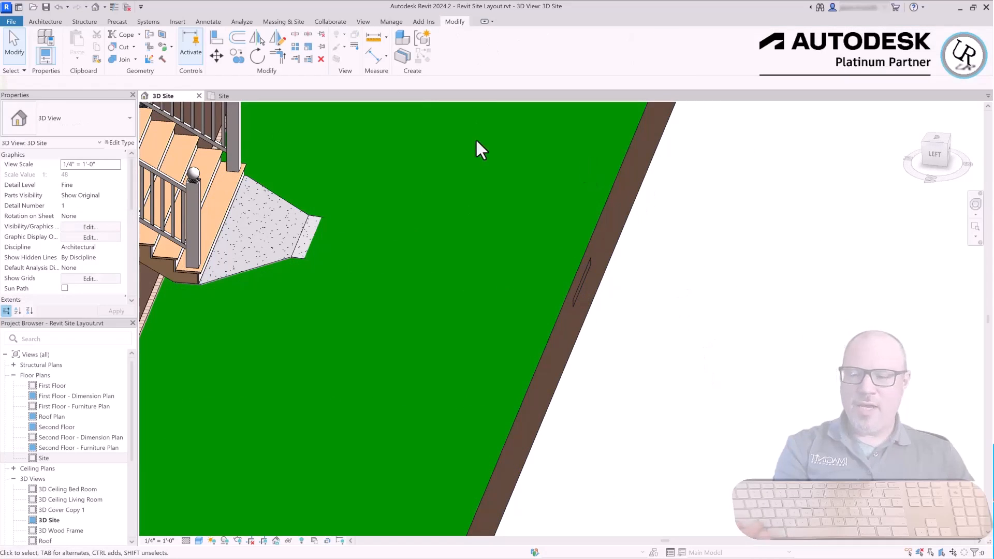
pyautogui.scroll(-5, 829, 330)
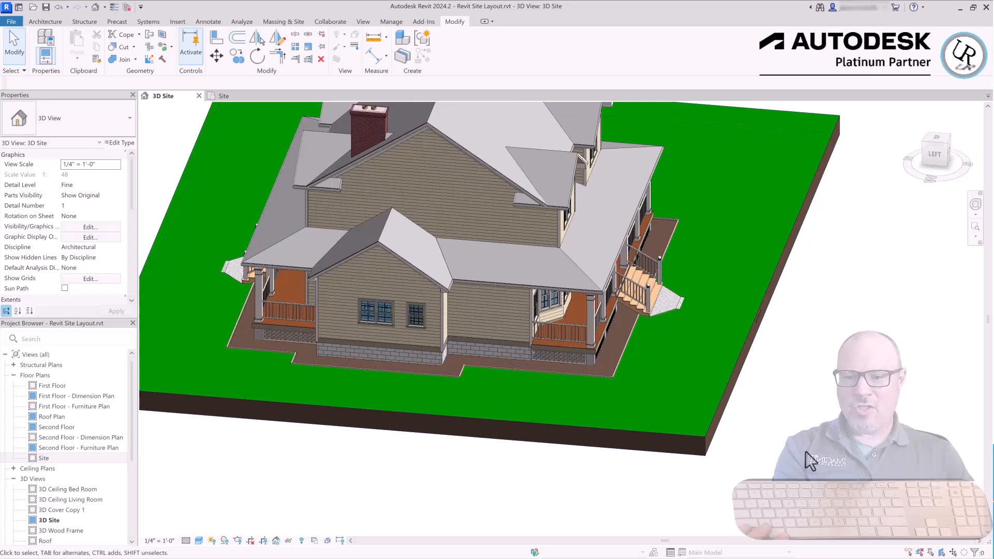
pyautogui.scroll(-1, 811, 455)
pyautogui.scroll(-1, 810, 456)
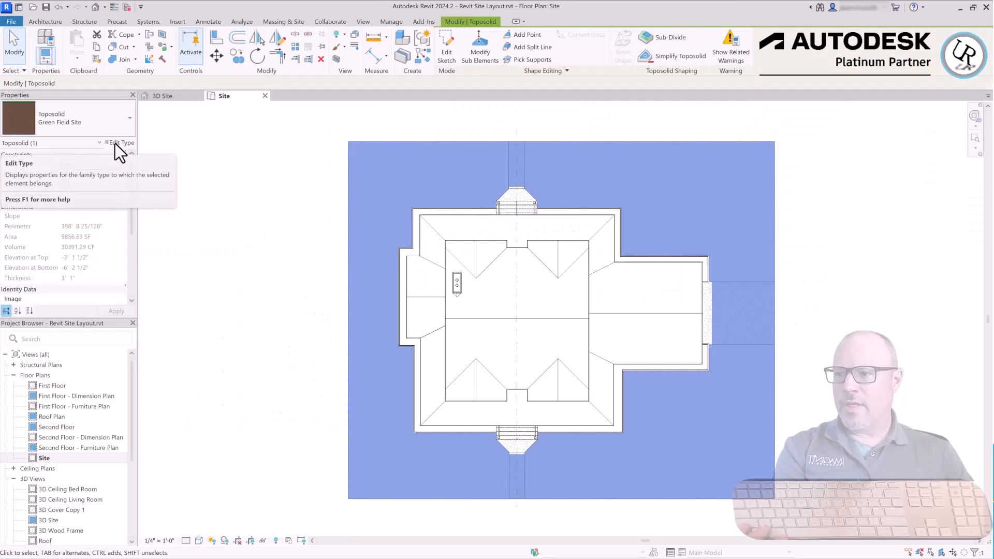
# Set the Secondary Contours interval of the Green Field Site toposolid type to 0' 4".
pyautogui.click(116, 143)
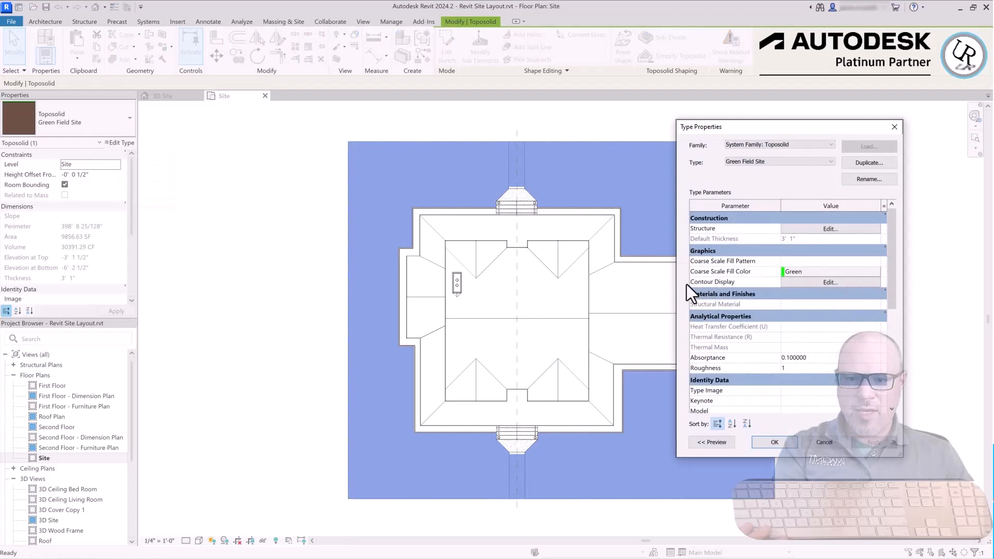
pyautogui.click(806, 284)
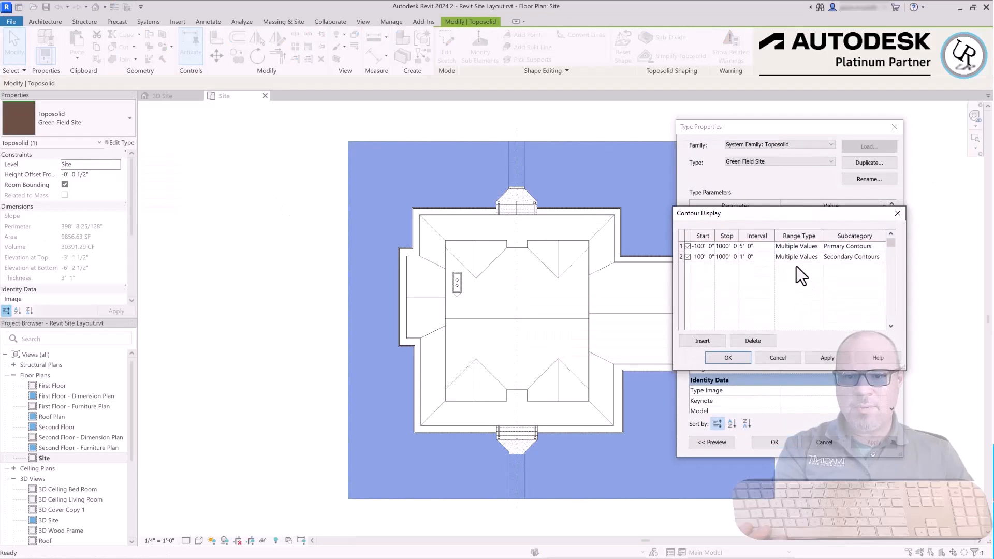
pyautogui.moveTo(803, 216); pyautogui.dragTo(847, 219)
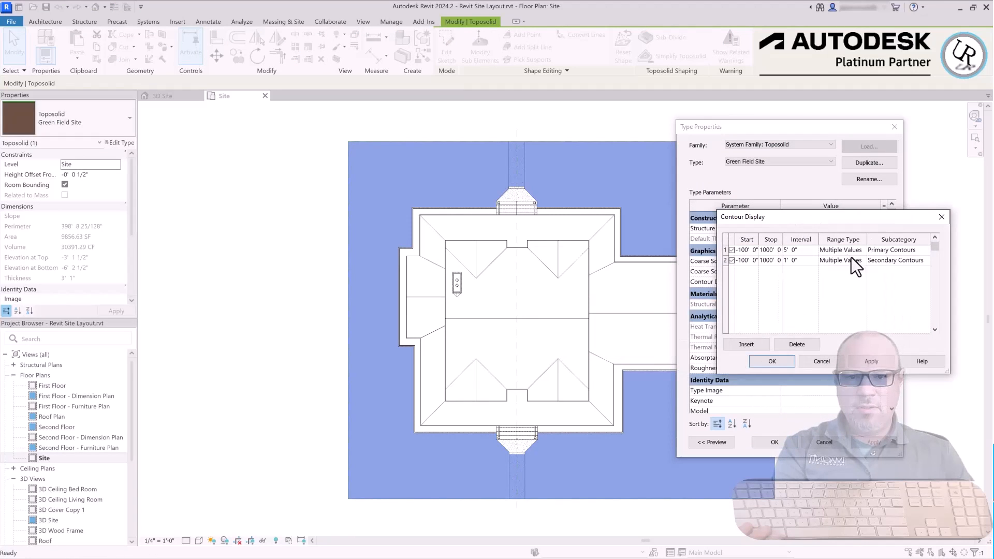
pyautogui.doubleClick(808, 260)
pyautogui.write('0 4')
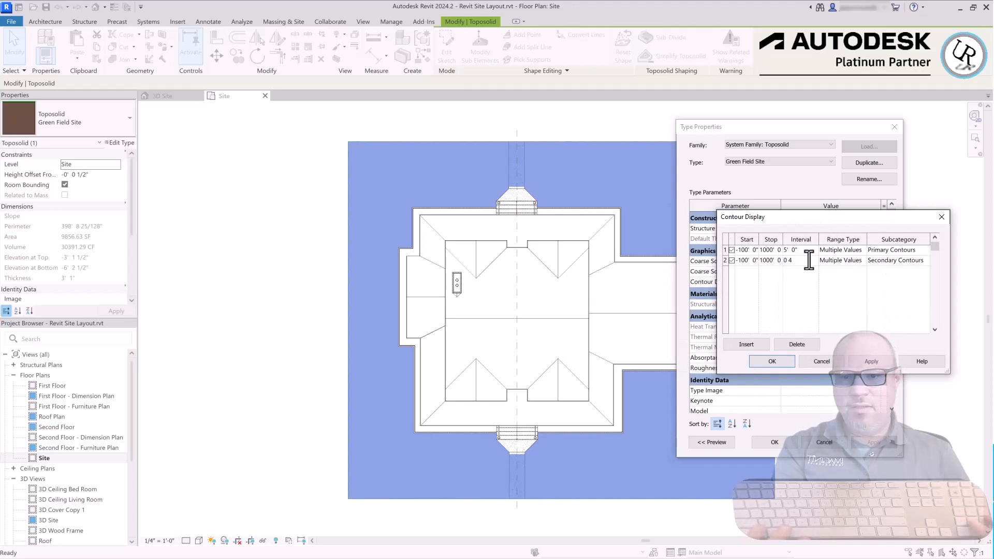
pyautogui.click(871, 361)
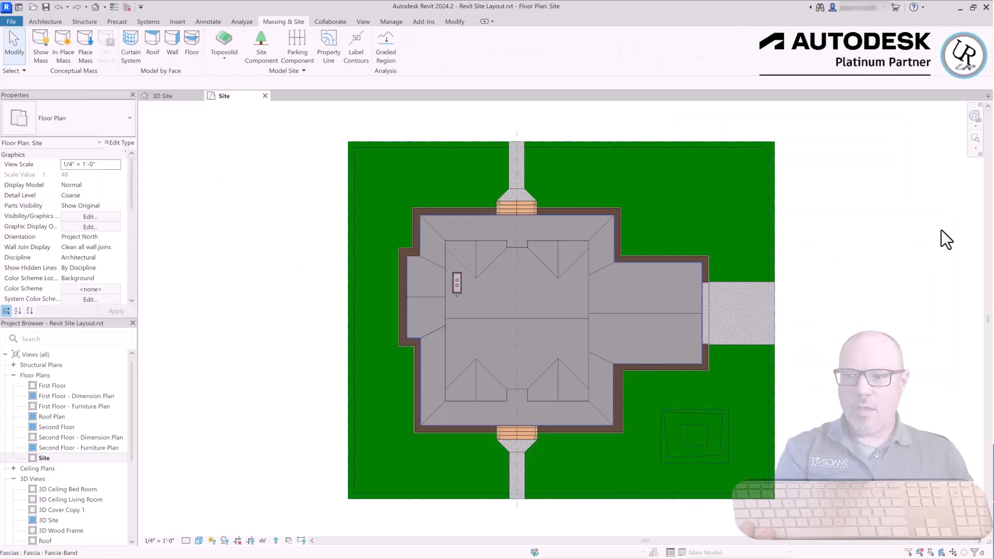
# Show the Site floor plan in the Hidden Line visual style and inspect the toposolid's contour lines.
pyautogui.click(227, 485)
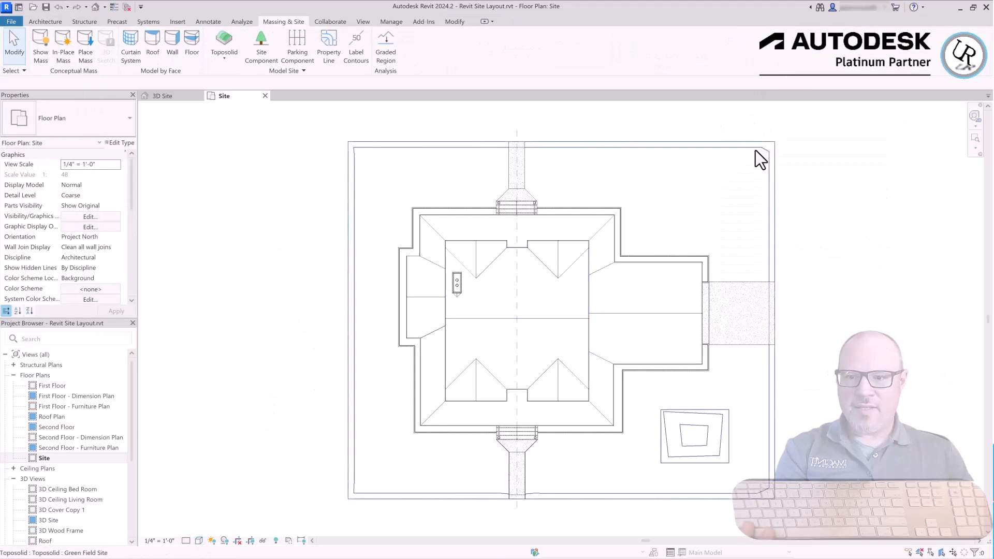
pyautogui.scroll(4, 756, 150)
pyautogui.scroll(-4, 779, 148)
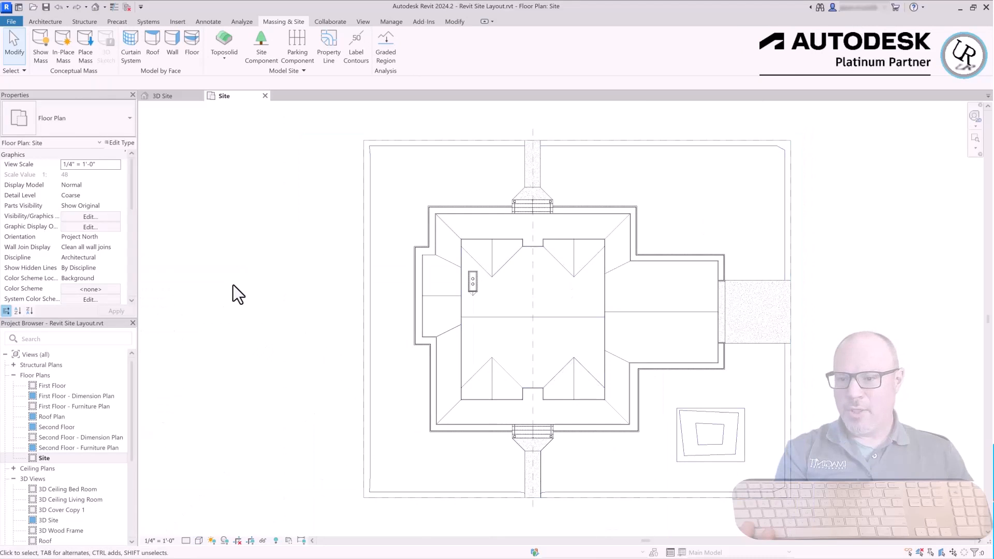
# Set the Secondary Contours interval of the Green Field Site toposolid type to 0' 2".
pyautogui.click(506, 203)
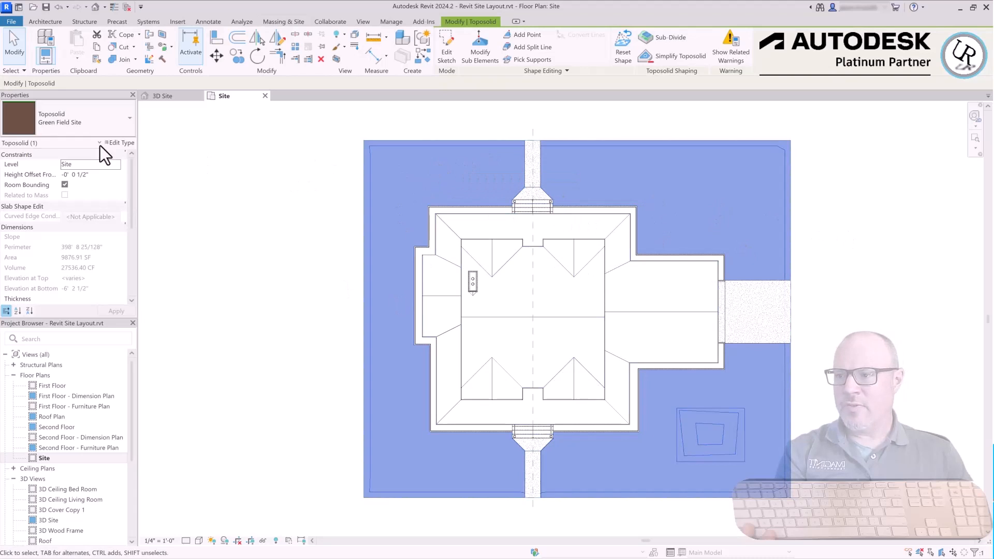
pyautogui.click(122, 138)
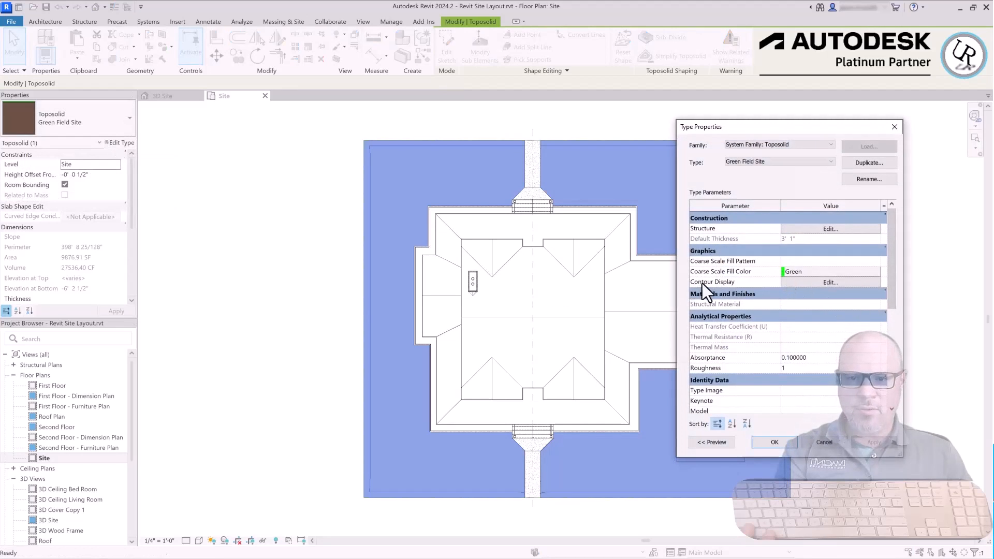
pyautogui.click(834, 283)
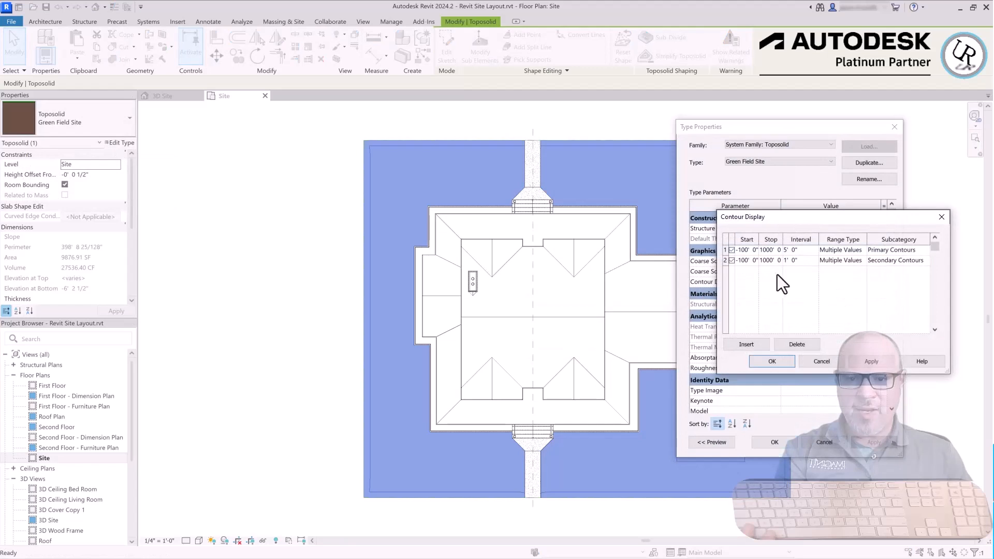
pyautogui.click(807, 260)
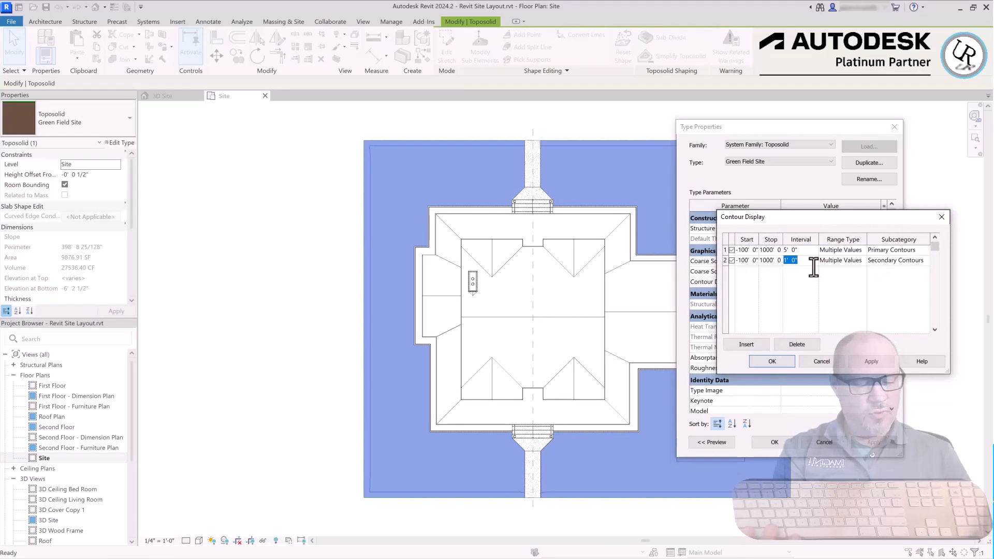
pyautogui.write('.2')
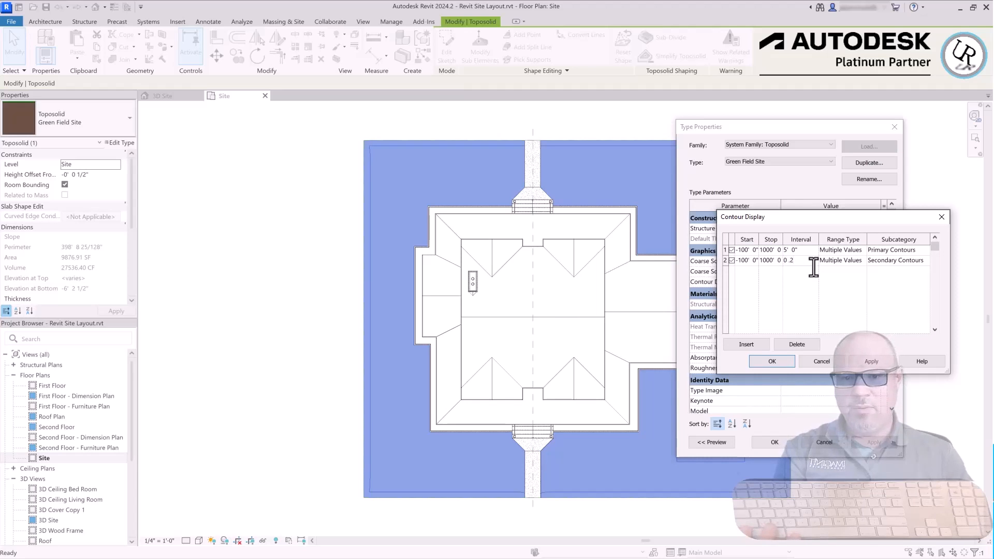
pyautogui.press('Return')
pyautogui.moveTo(766, 131); pyautogui.dragTo(186, 141)
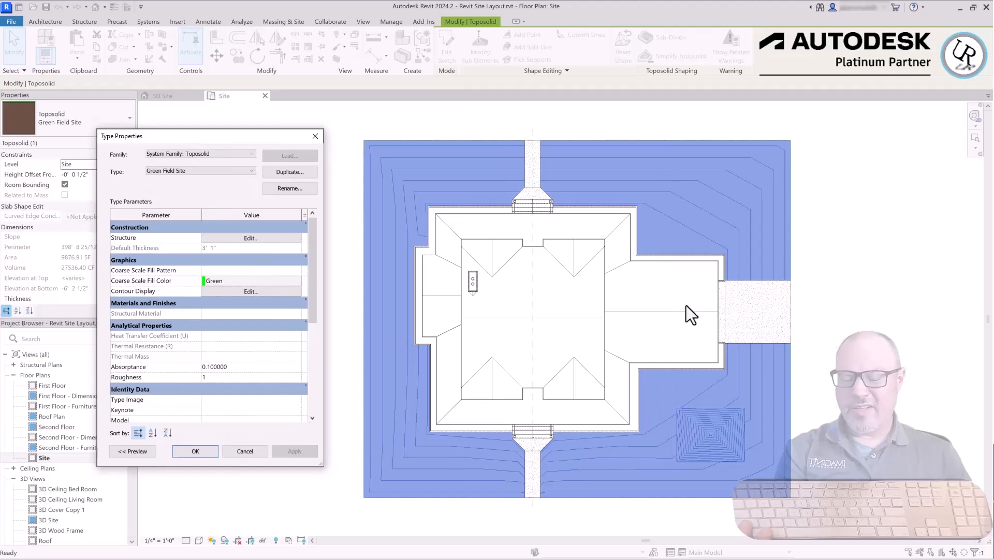
# Set the Primary Contours interval of the Green Field Site toposolid type to 0' 6" and inspect the contours around the mound.
pyautogui.click(251, 292)
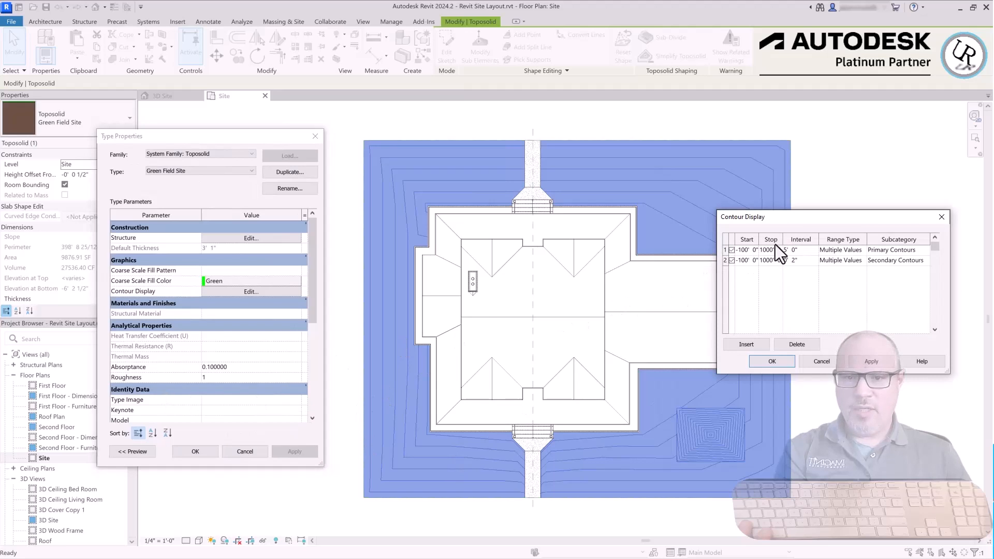
pyautogui.click(809, 248)
pyautogui.write('0 6')
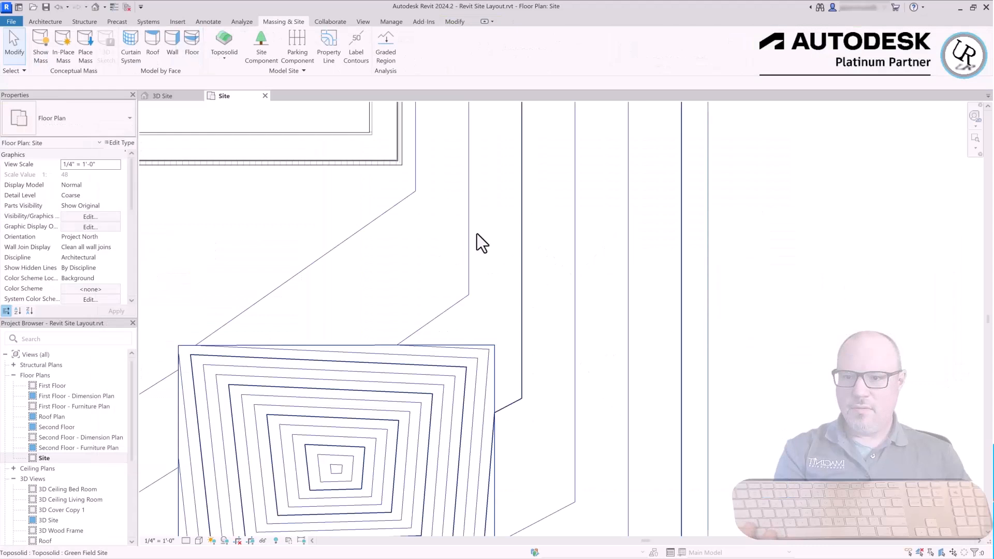
pyautogui.scroll(5, 477, 234)
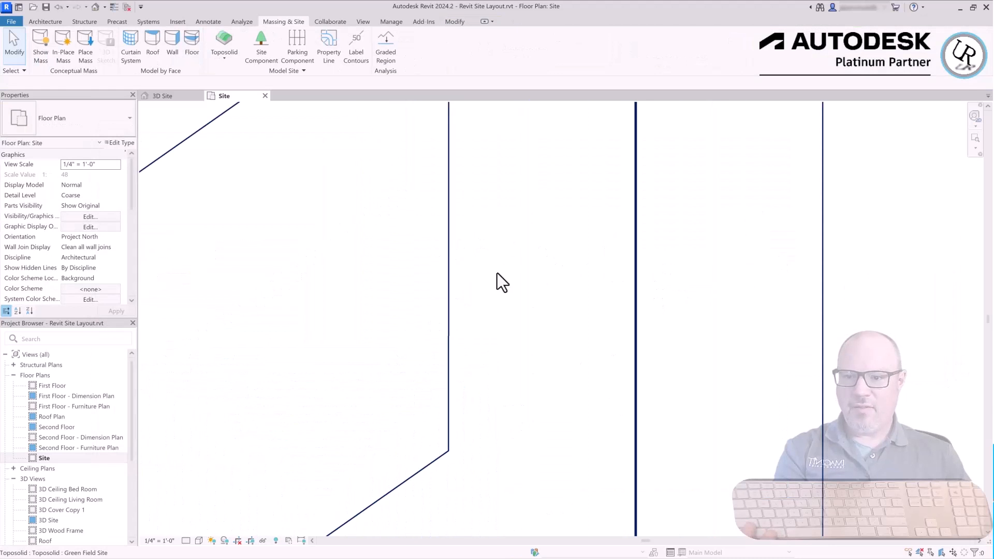
pyautogui.scroll(-6, 534, 283)
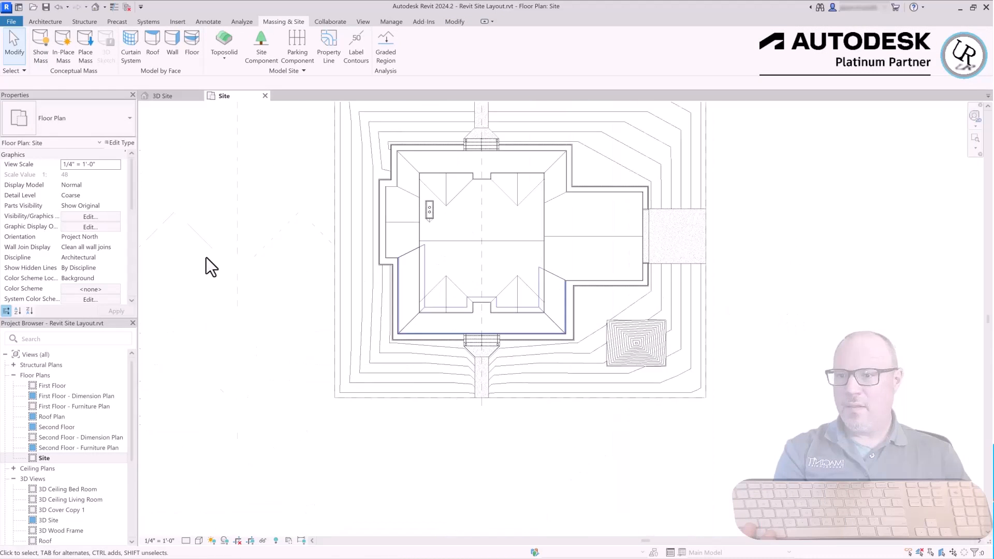
# Label the contours along a diagonal line from the lot corner across the contour lines toward the house.
pyautogui.moveTo(326, 196); pyautogui.dragTo(339, 258, button='middle')
pyautogui.scroll(1, 390, 150)
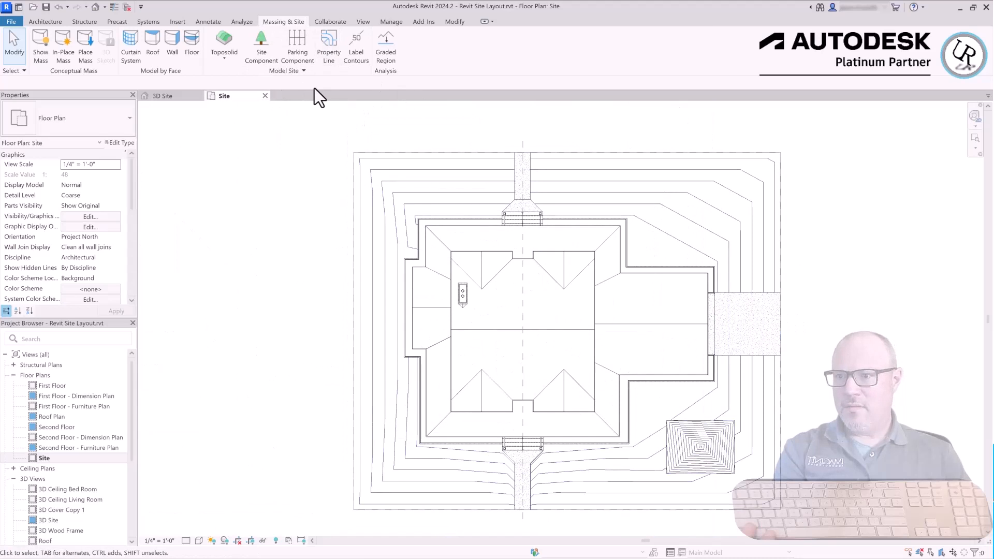
pyautogui.click(362, 54)
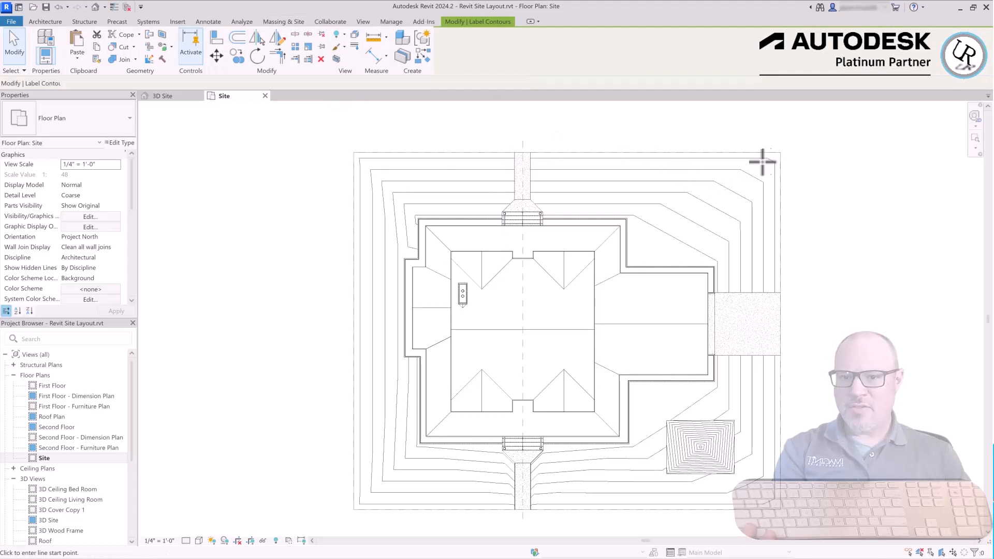
pyautogui.click(777, 156)
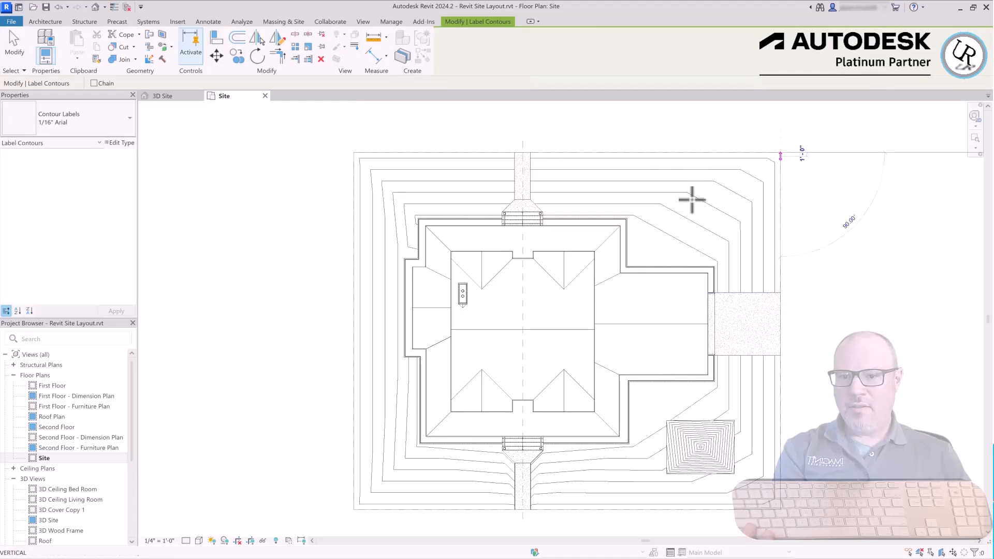
pyautogui.click(640, 261)
pyautogui.scroll(5, 810, 207)
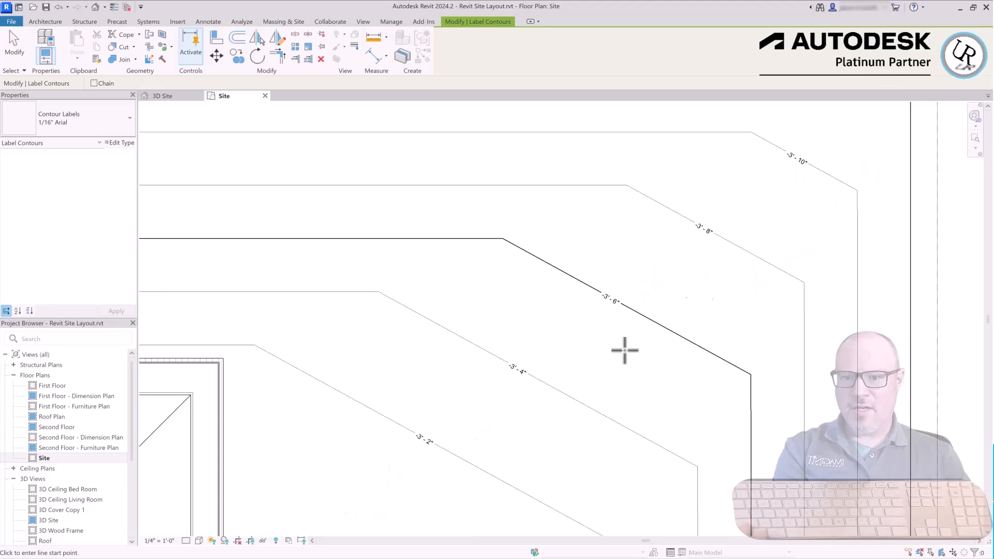
pyautogui.press('Escape')
# Move the house-side end of the contour label line toward the porch steps and inspect the elevation labels on the straight contours.
pyautogui.scroll(-4, 422, 269)
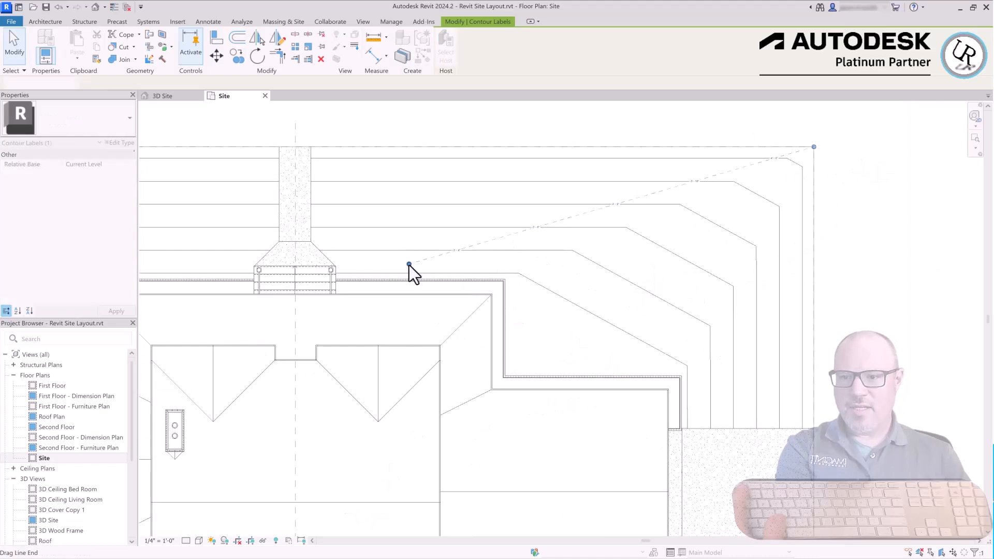
pyautogui.scroll(3, 455, 248)
pyautogui.click(539, 242)
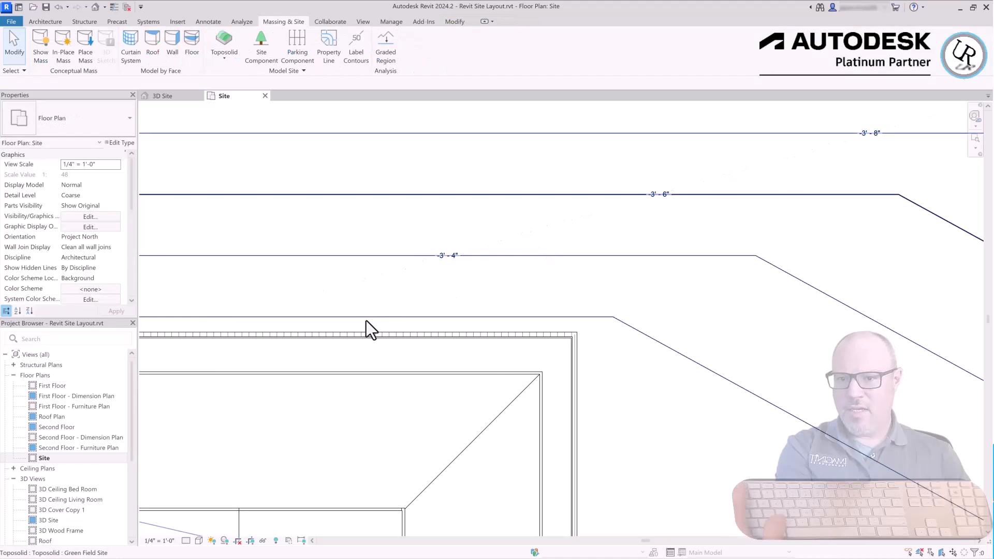
pyautogui.scroll(-3, 688, 171)
pyautogui.scroll(5, 805, 219)
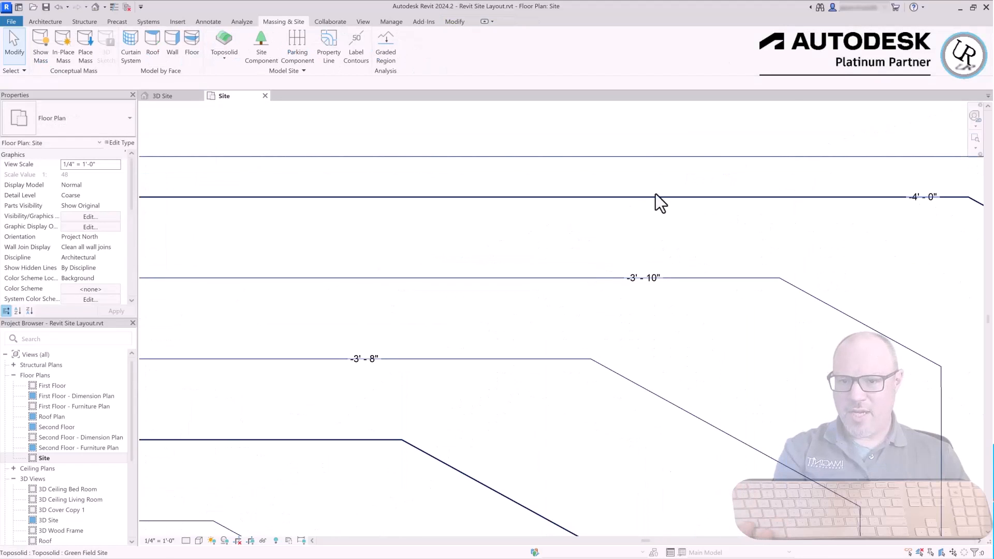
pyautogui.scroll(-5, 847, 113)
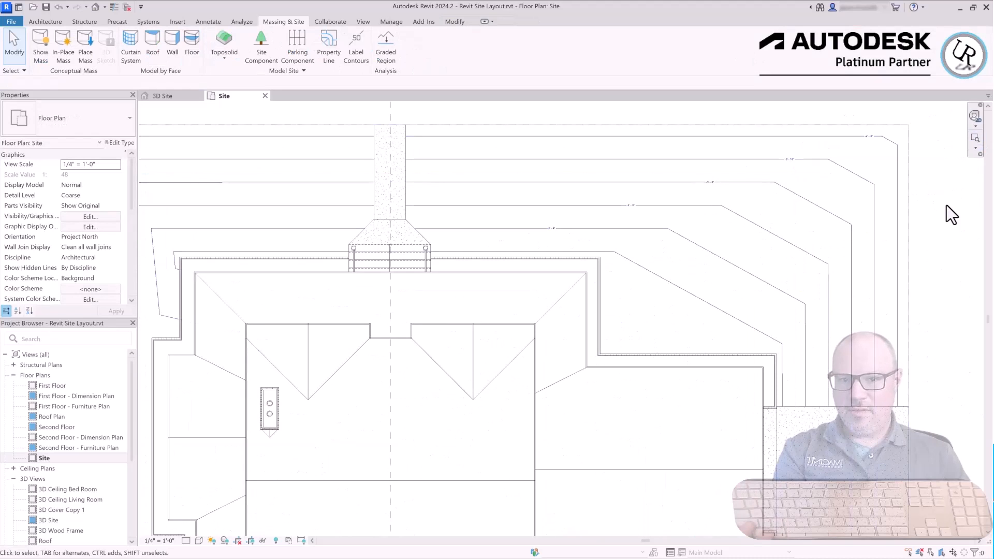
pyautogui.scroll(3, 504, 278)
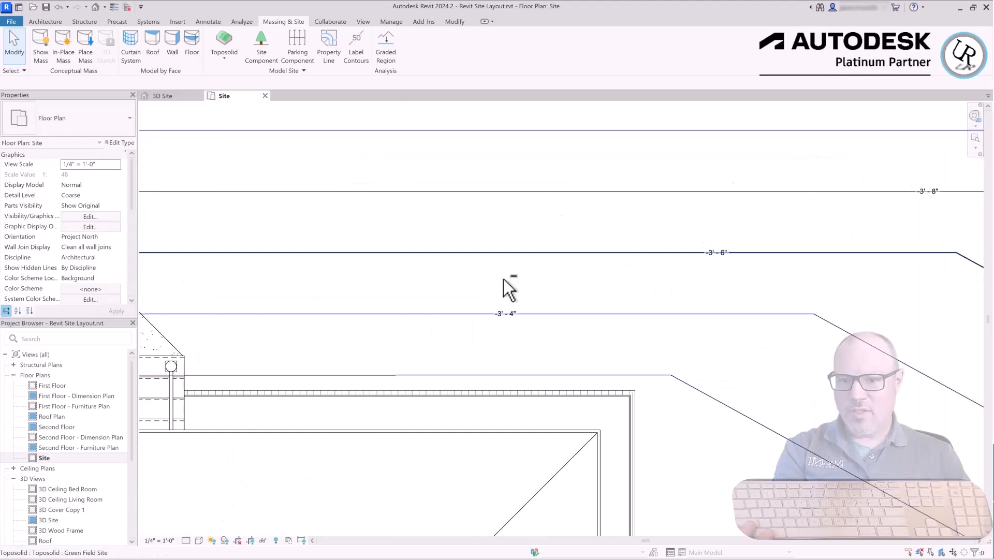
pyautogui.scroll(-4, 714, 340)
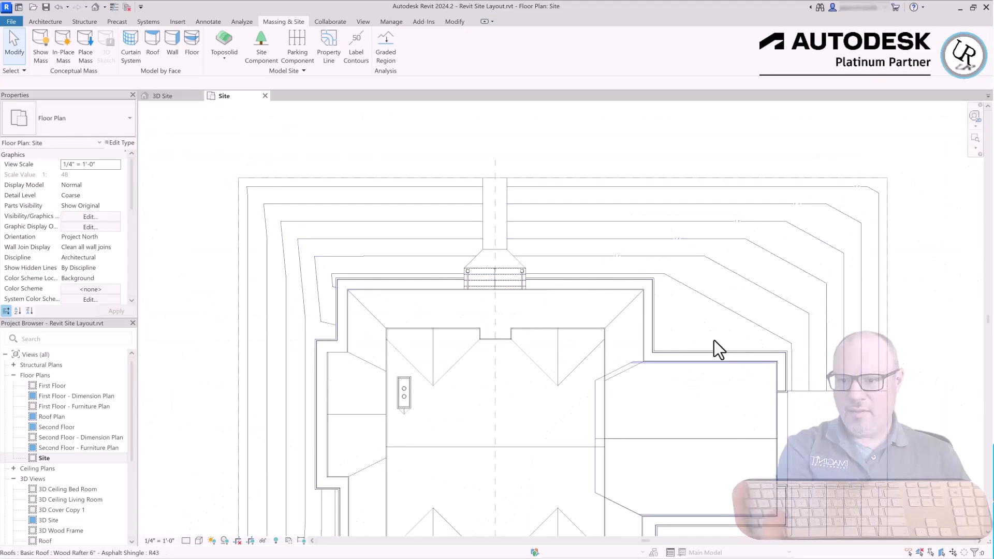
# Set the Site plan's view scale to 1/8" = 1'-0" and inspect the contour labels near the house and mound.
pyautogui.click(161, 540)
pyautogui.click(178, 369)
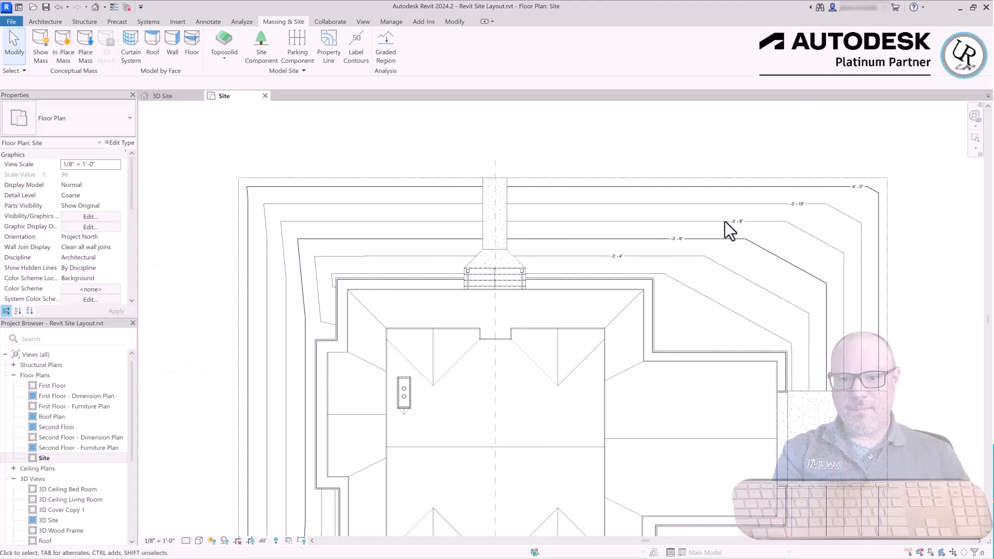
pyautogui.scroll(4, 725, 221)
pyautogui.scroll(-2, 691, 352)
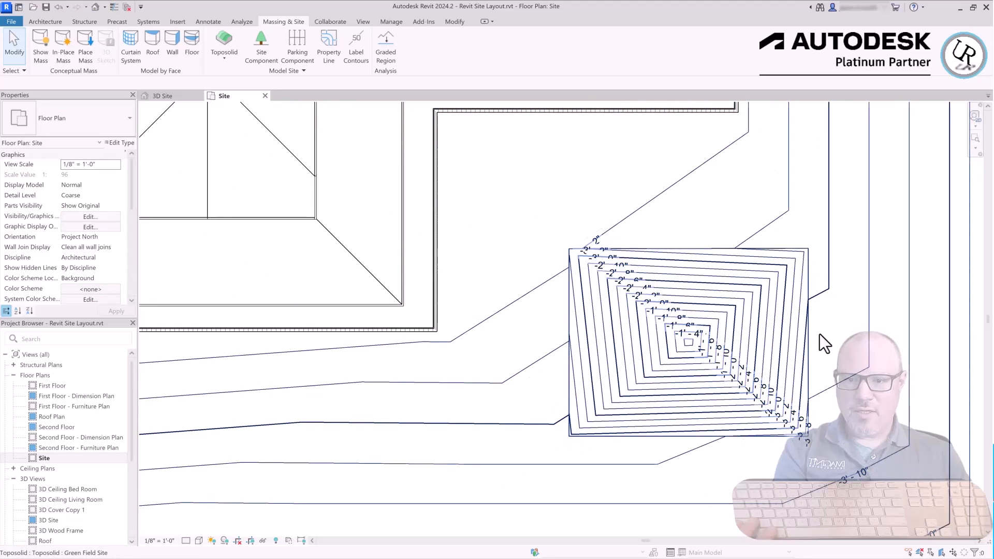
pyautogui.scroll(-5, 694, 328)
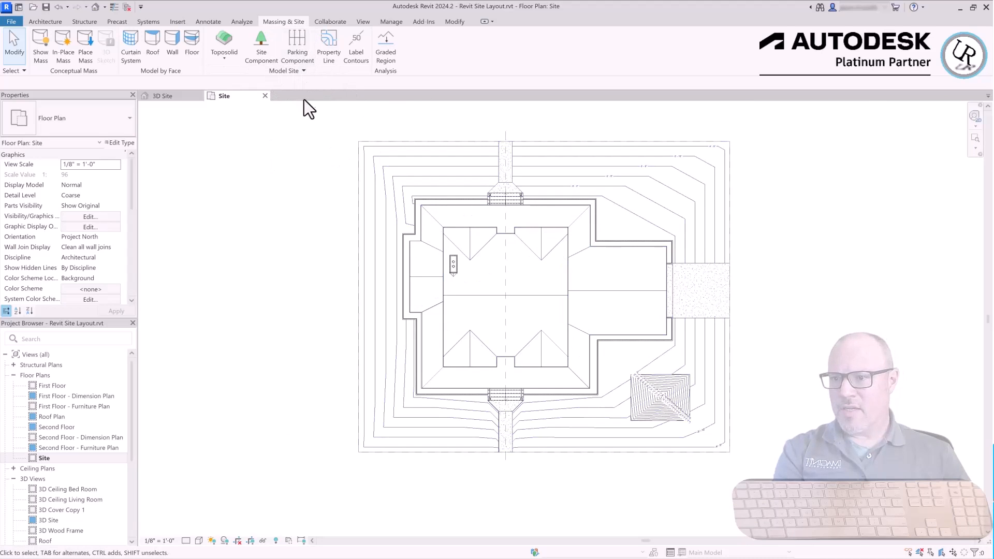
# Create a property line by sketching a rectangle along the toposolid's outer edge, and inspect it at the lot corner.
pyautogui.click(328, 52)
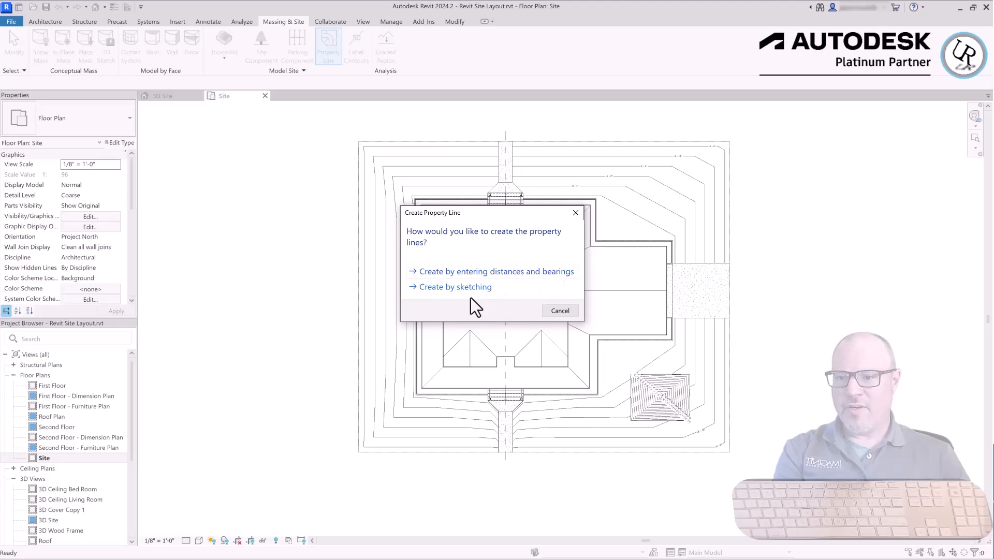
pyautogui.click(437, 288)
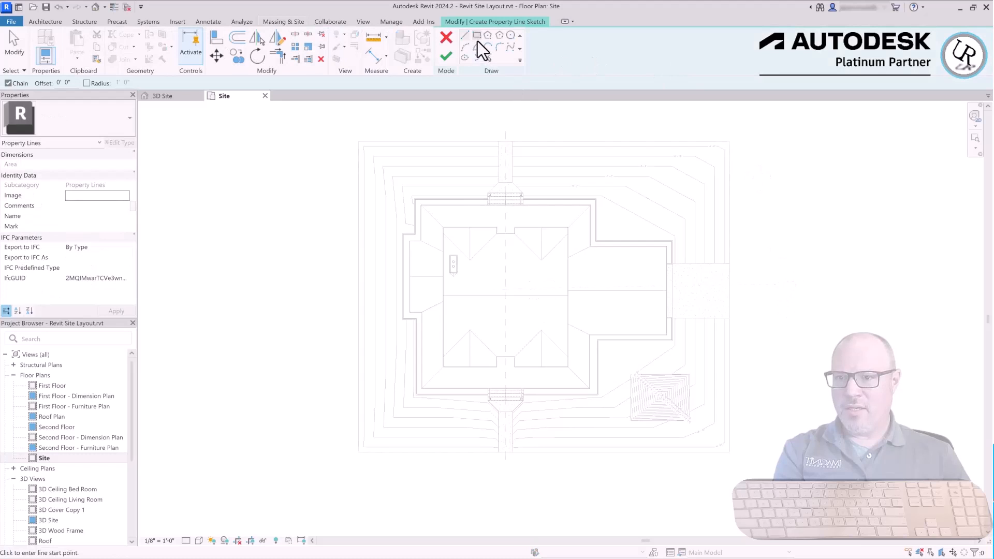
pyautogui.click(475, 35)
pyautogui.click(358, 128)
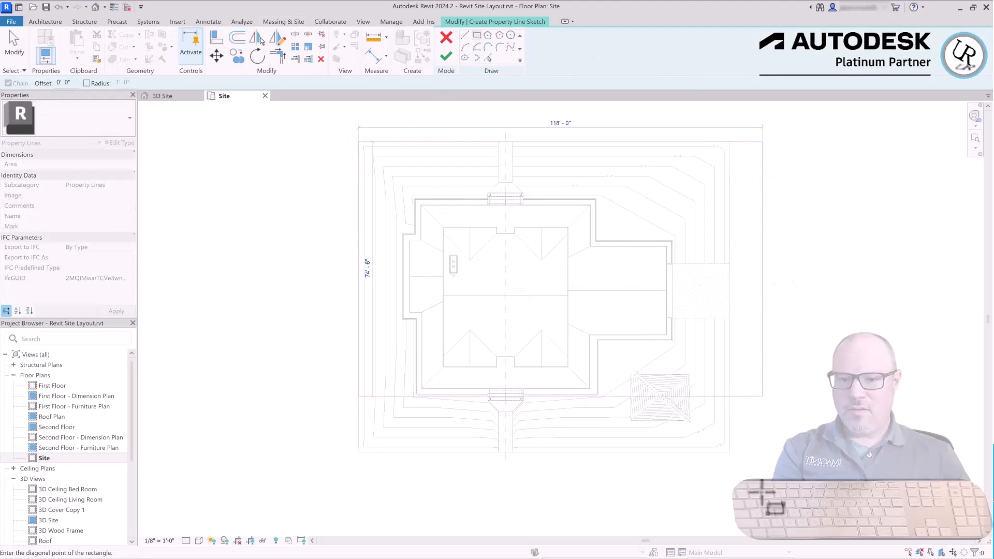
pyautogui.click(729, 453)
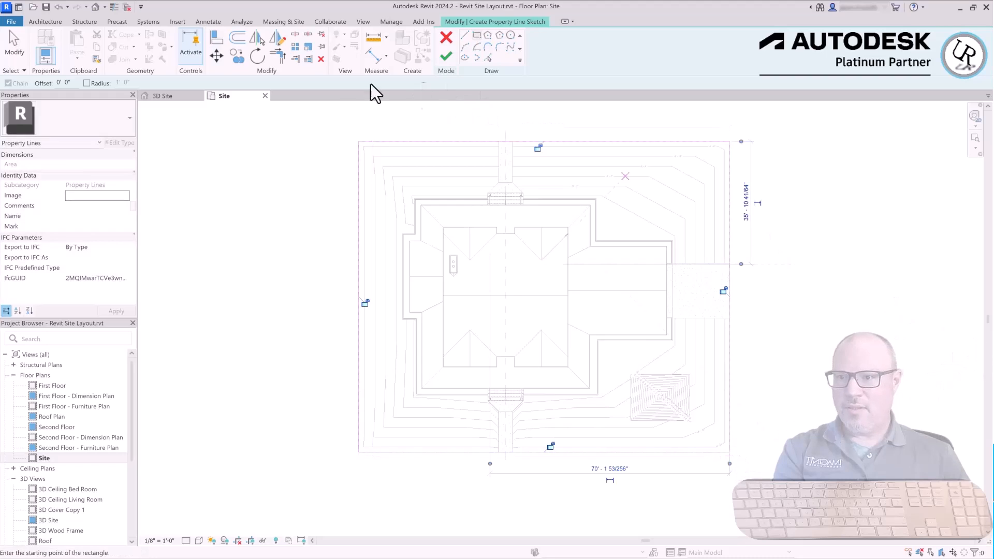
pyautogui.click(446, 55)
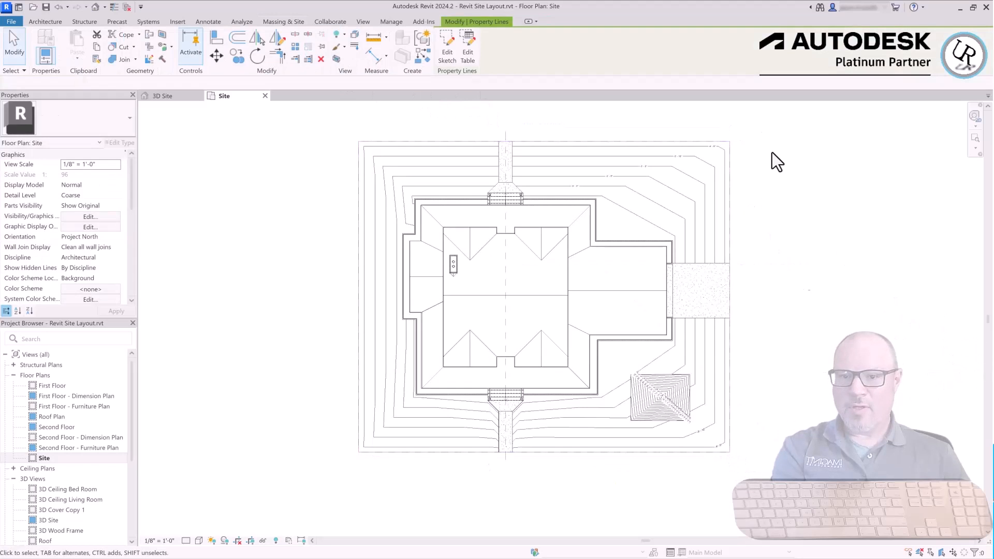
pyautogui.scroll(5, 731, 126)
pyautogui.scroll(4, 746, 189)
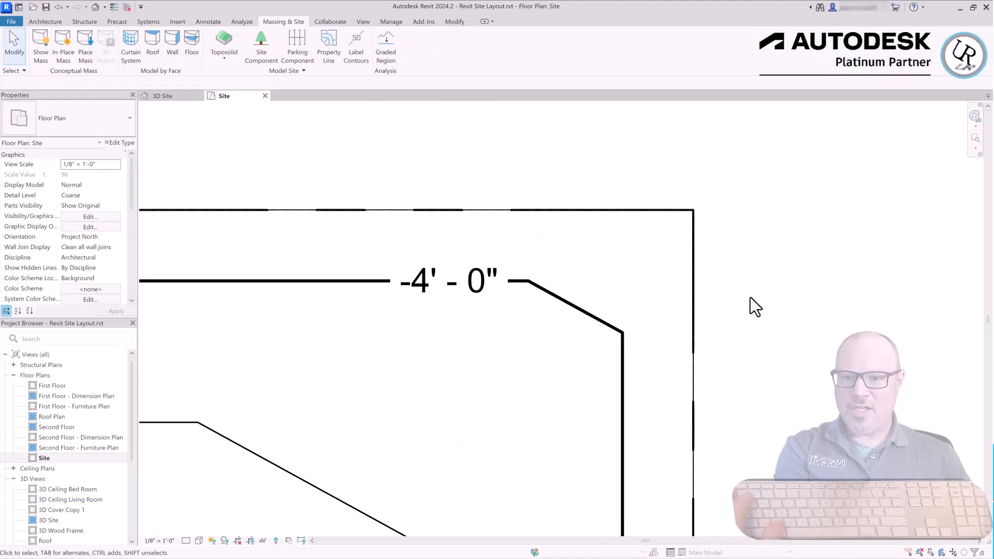
pyautogui.click(695, 292)
pyautogui.scroll(-5, 686, 138)
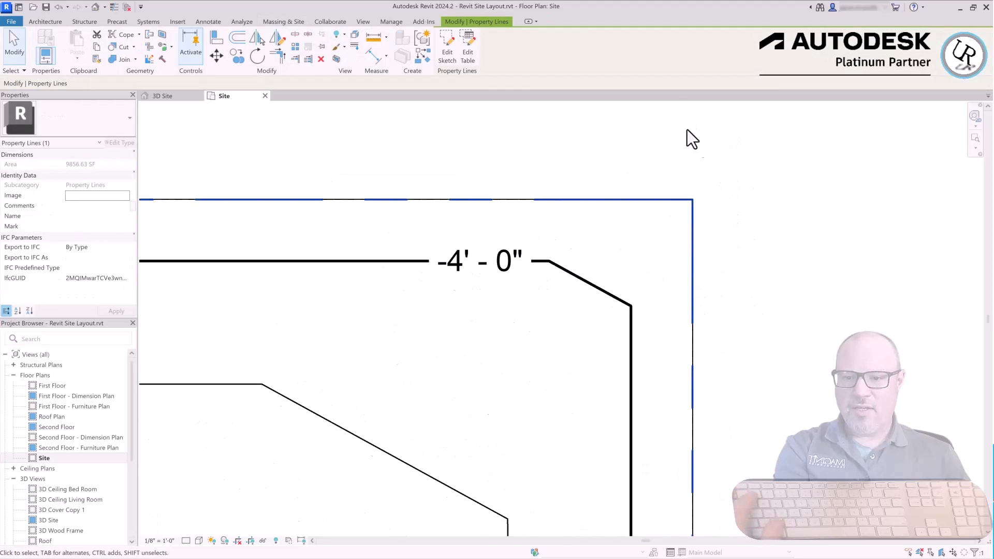
pyautogui.press('Escape')
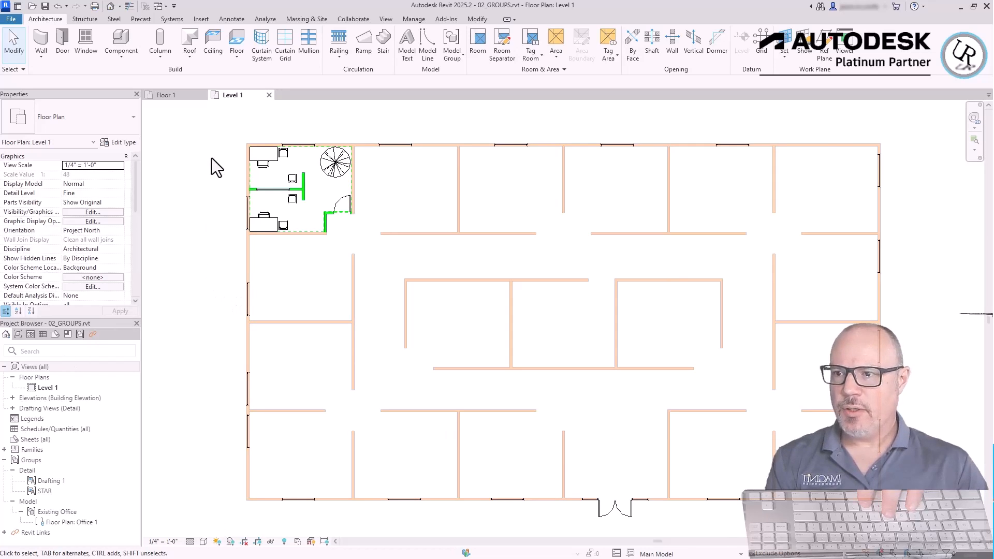
# Examine the furniture and interior walls of the corner office in the Level 1 plan of 02_GROUPS.rvt by selecting them individually.
pyautogui.scroll(3, 212, 155)
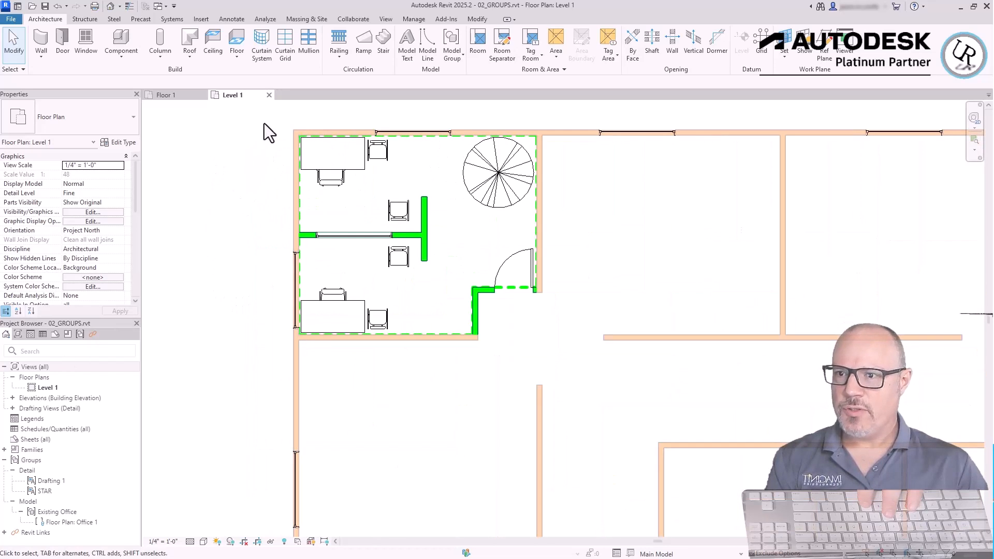
pyautogui.click(352, 170)
pyautogui.click(335, 185)
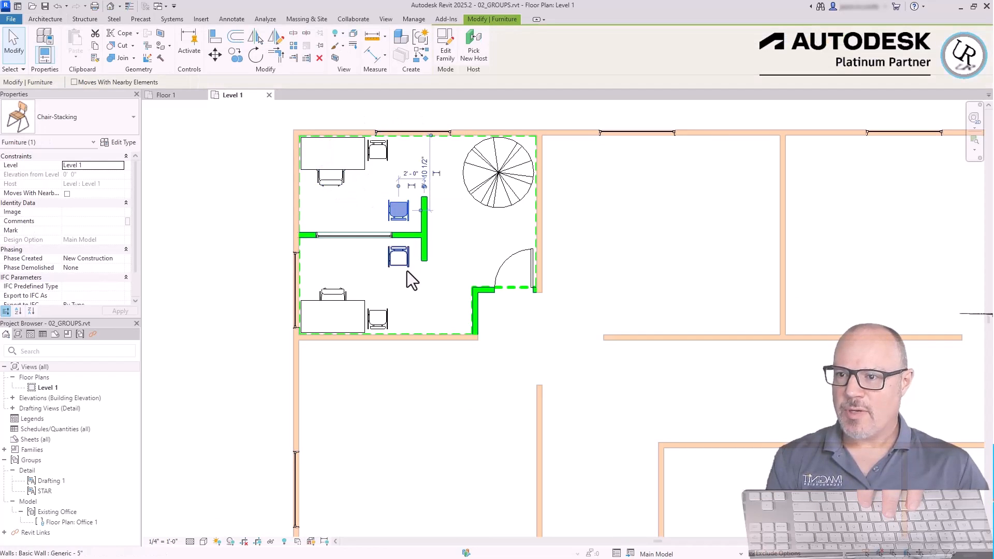
pyautogui.click(354, 303)
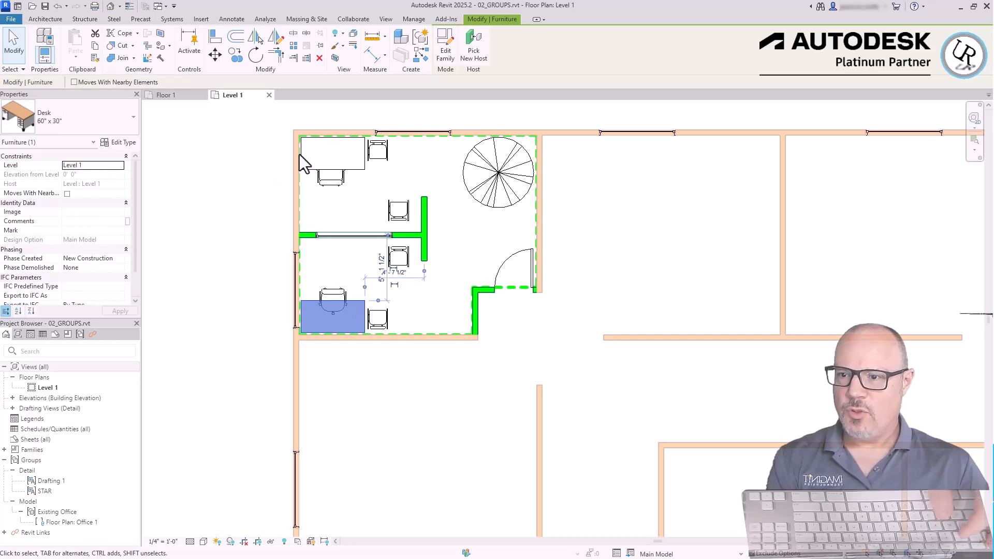
pyautogui.scroll(4, 538, 316)
pyautogui.click(369, 357)
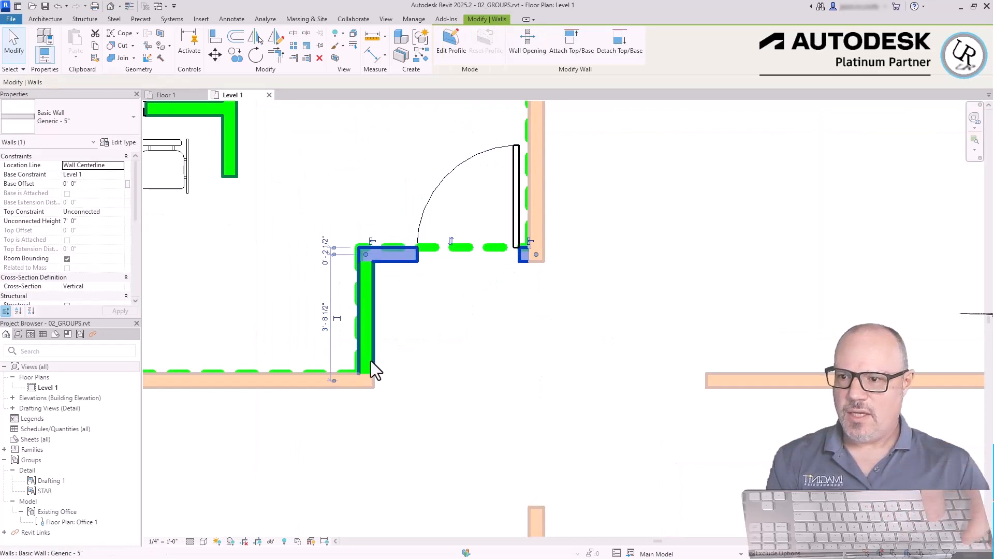
# Select all the furniture, interior walls, door and lines of the corner office, and check the selected categories with Filter.
pyautogui.scroll(-3, 594, 284)
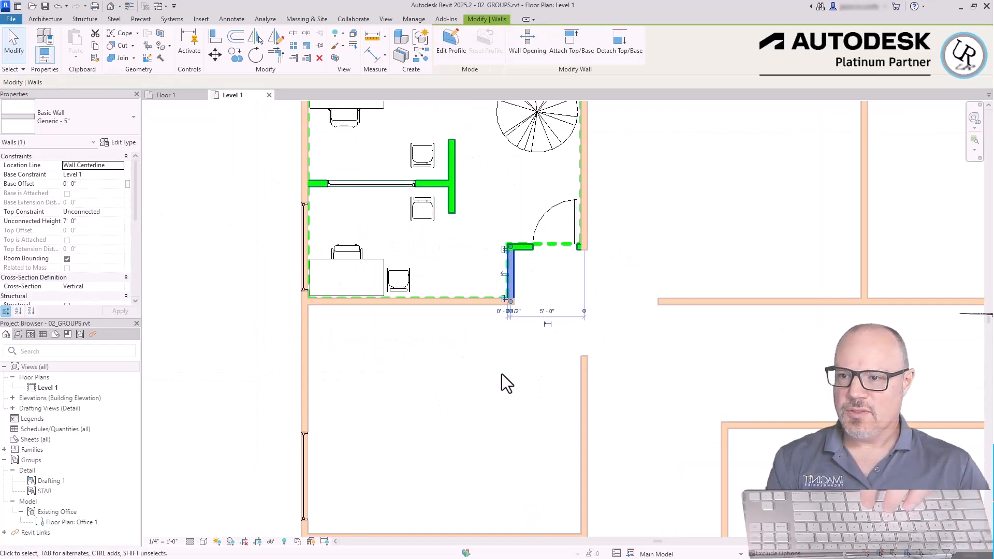
pyautogui.scroll(-1, 466, 362)
pyautogui.moveTo(332, 126); pyautogui.dragTo(598, 346)
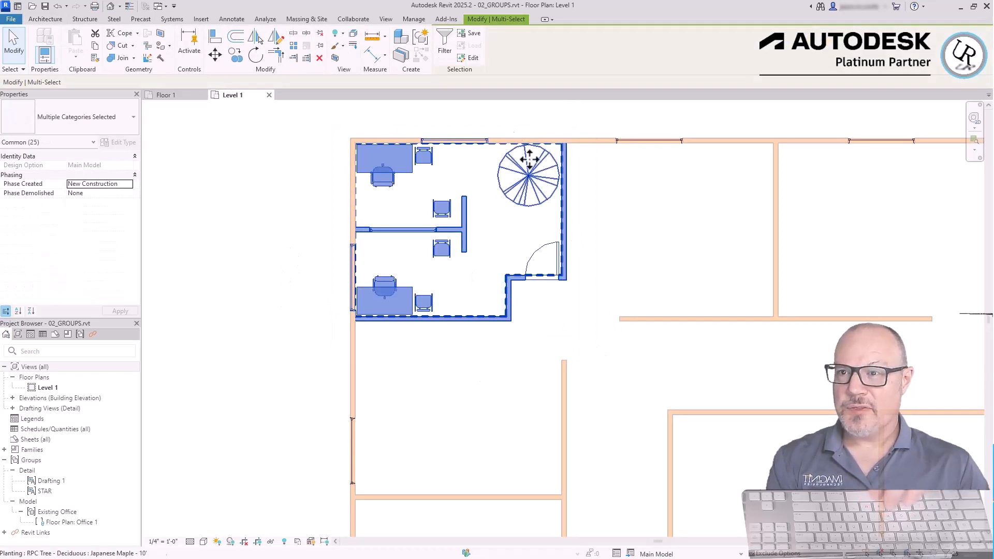
pyautogui.click(442, 48)
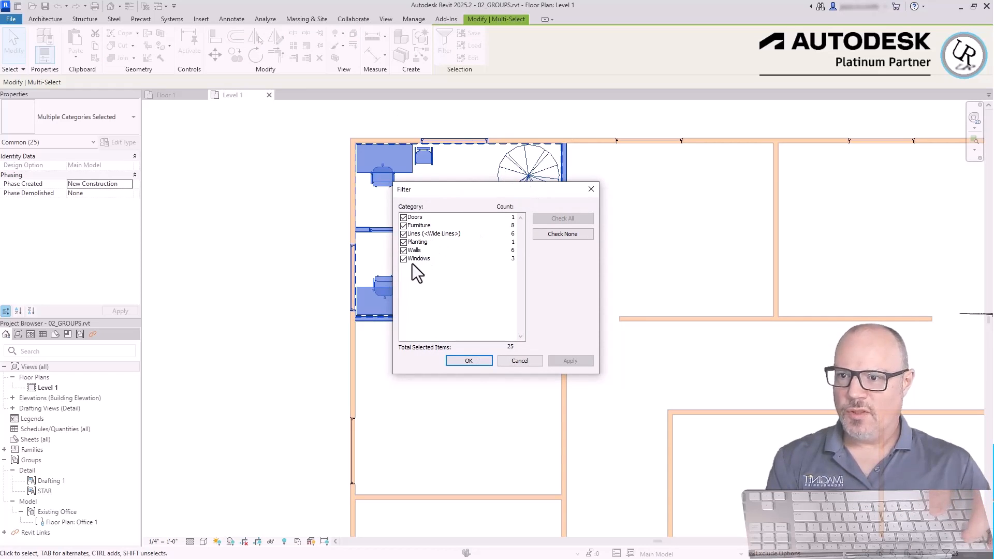
pyautogui.click(465, 361)
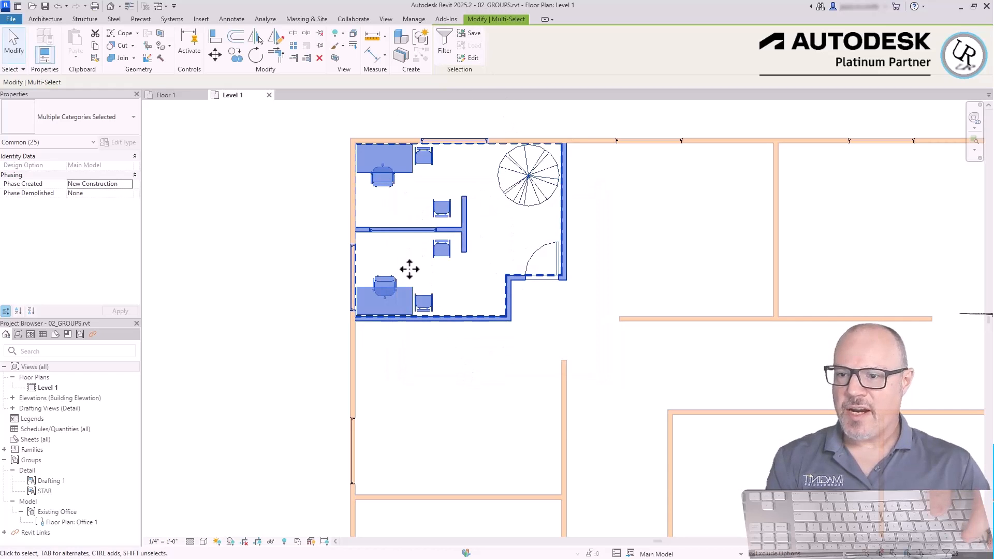
# Create a model group named Office-1 from the selected corner office elements.
pyautogui.click(422, 38)
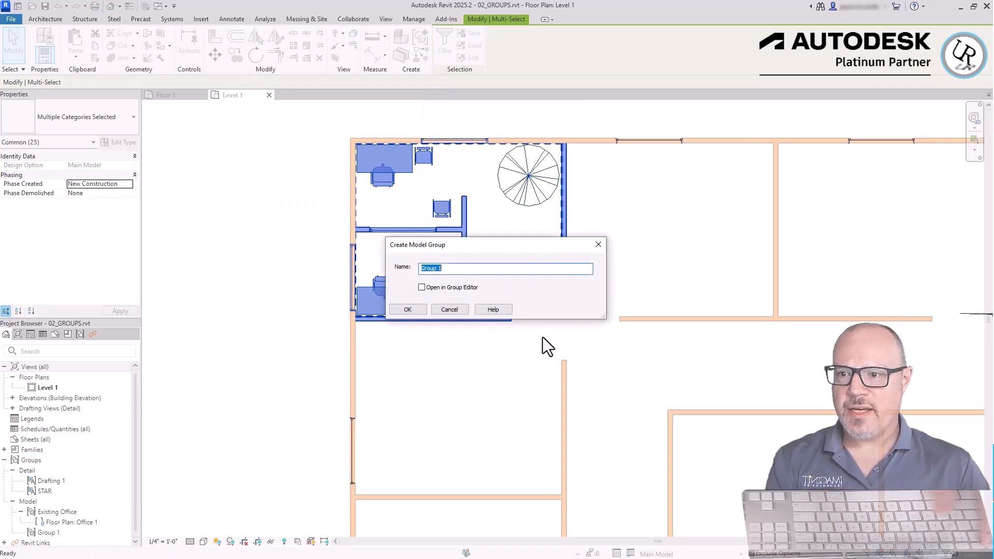
pyautogui.write('Office-1')
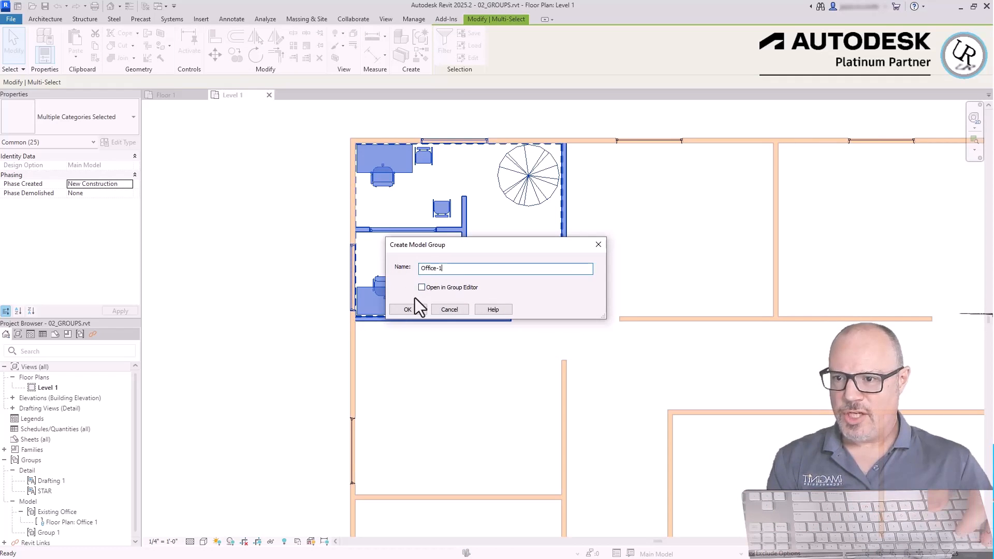
pyautogui.click(406, 310)
pyautogui.scroll(-2, 604, 456)
pyautogui.click(366, 381)
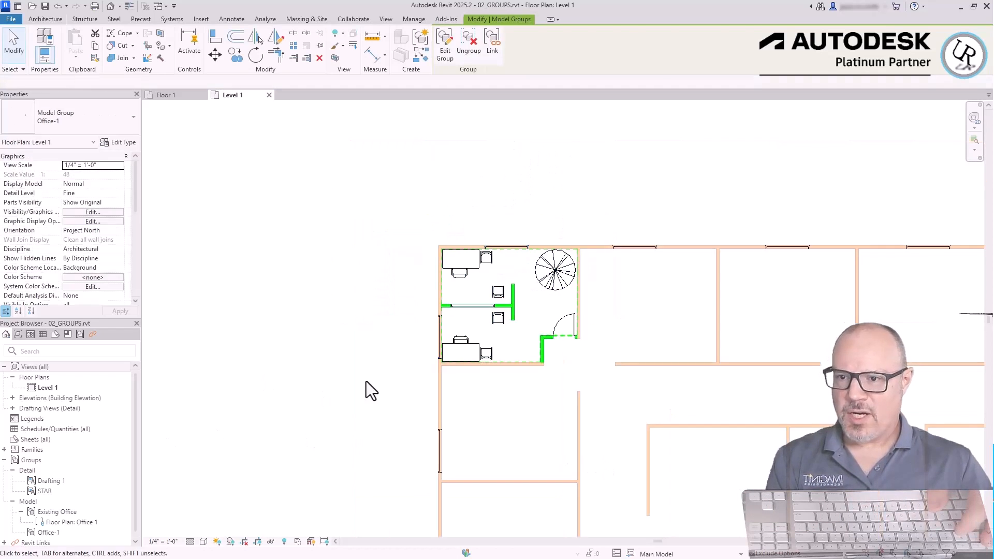
# Select the Office-1 group in the corner office to examine which elements it includes.
pyautogui.click(512, 308)
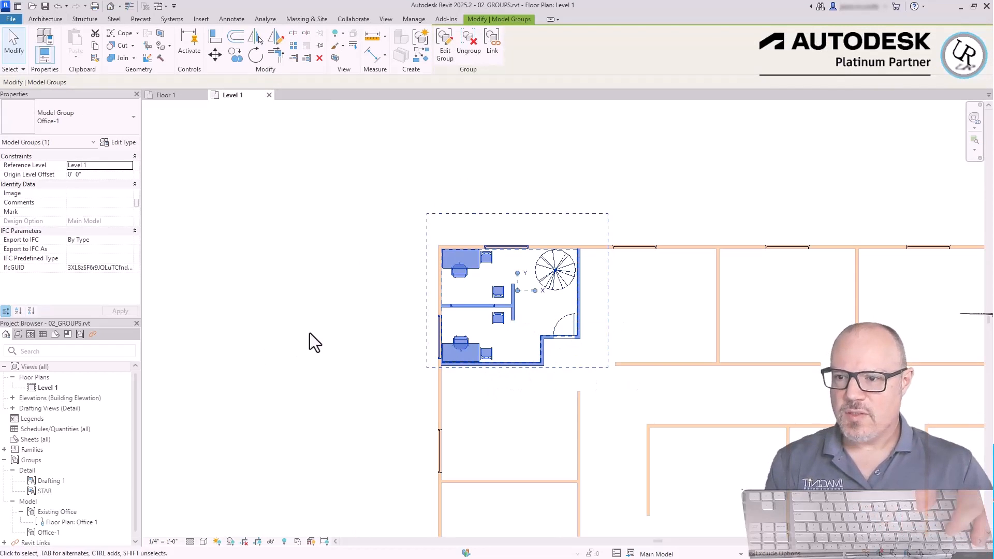
pyautogui.click(399, 356)
pyautogui.scroll(2, 481, 355)
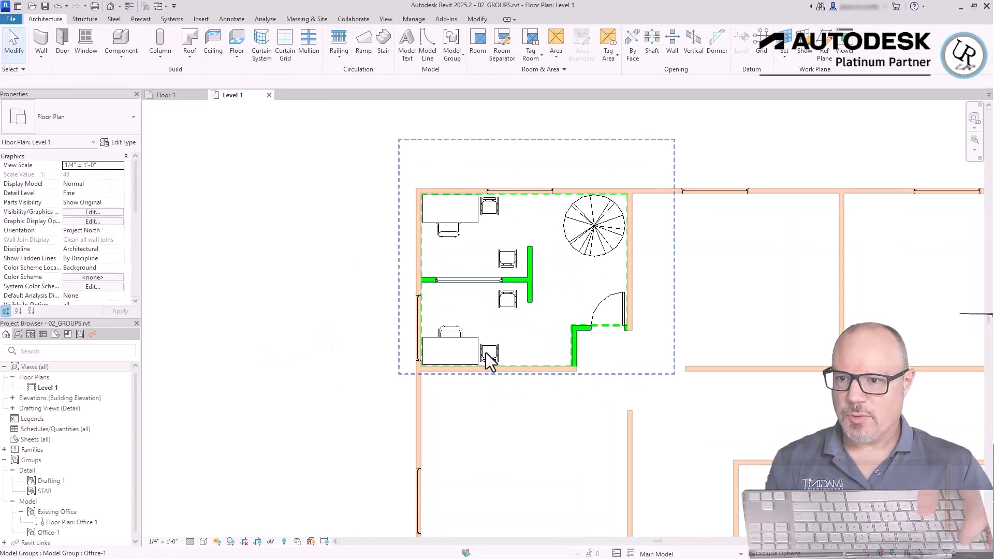
pyautogui.click(531, 289)
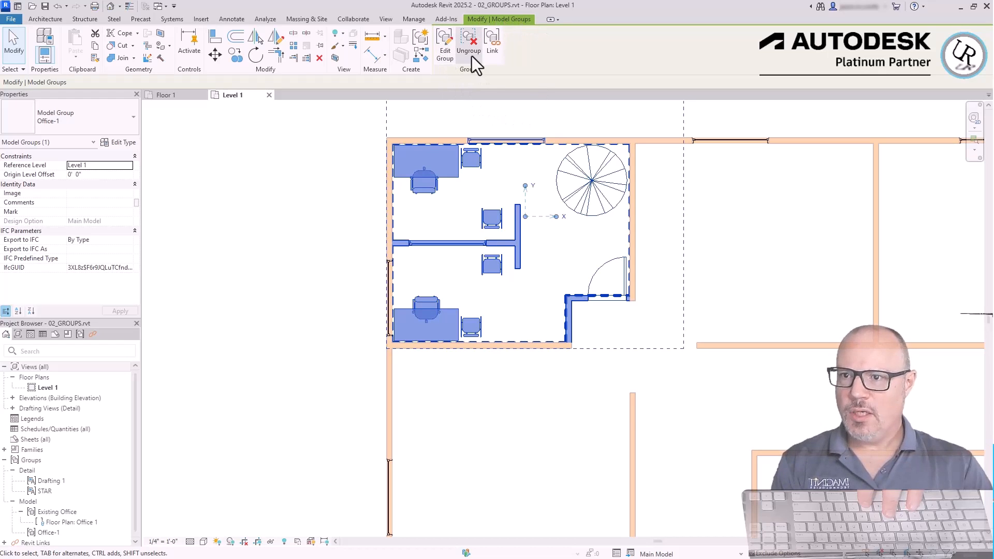
pyautogui.click(595, 315)
# Mirror a copy of the Office-1 group into the adjacent top-row room, using the shared wall as the axis.
pyautogui.click(520, 259)
pyautogui.hotkey('ctrl', 'c')
pyautogui.hotkey('ctrl', 'v')
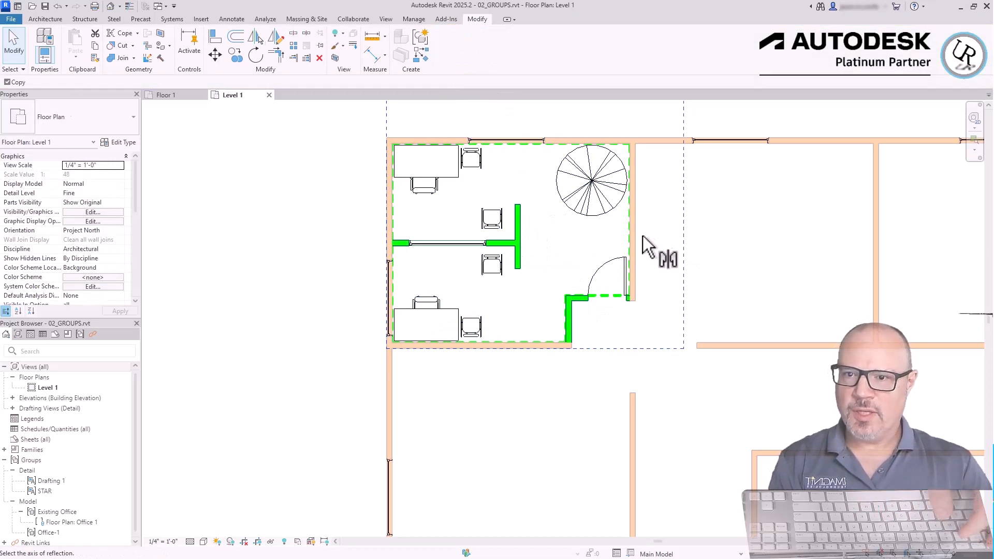
pyautogui.click(789, 360)
pyautogui.scroll(-3, 538, 268)
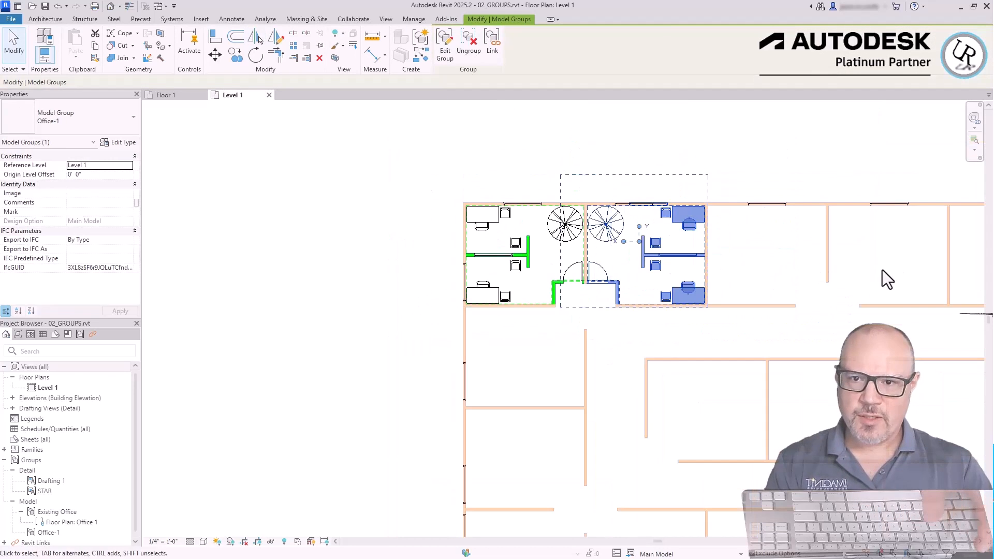
# Mirror the office group along the remaining top-row rooms and down into the room below the upper-right corner, using the dividing walls as axes.
pyautogui.press('m')
pyautogui.press('m')
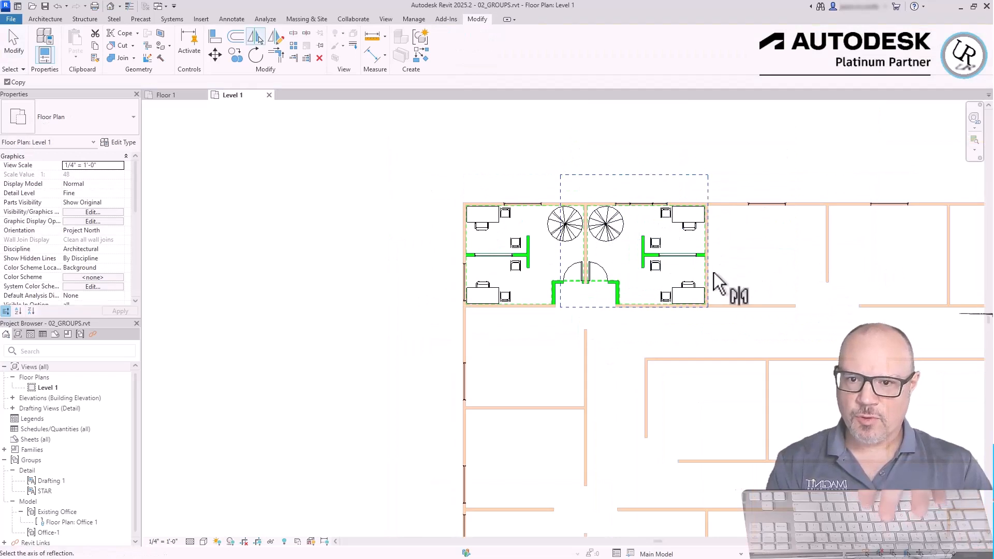
pyautogui.click(710, 284)
pyautogui.press('m')
pyautogui.scroll(4, 805, 246)
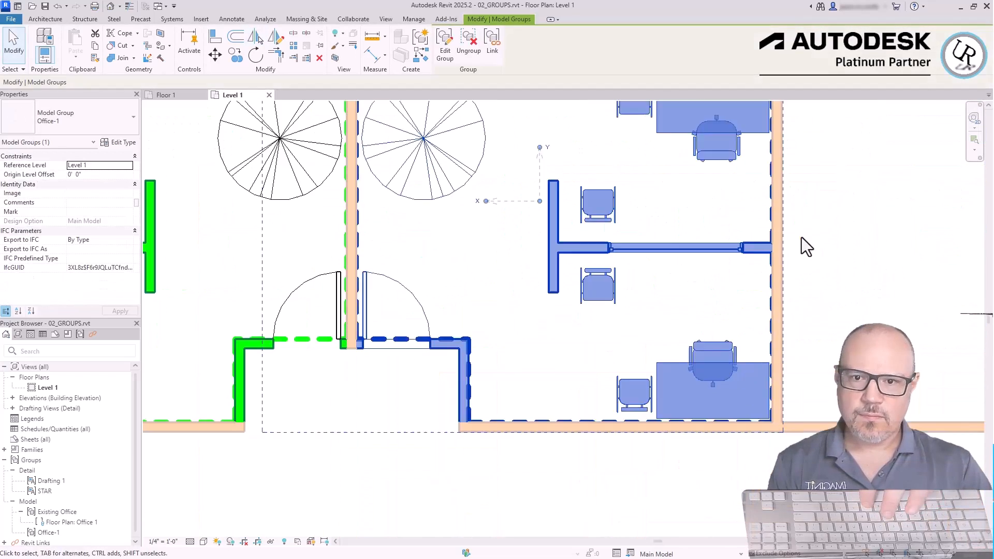
pyautogui.scroll(-2, 725, 231)
pyautogui.press('m')
pyautogui.click(835, 311)
pyautogui.moveTo(815, 518); pyautogui.dragTo(770, 244, button='middle')
pyautogui.press('Escape')
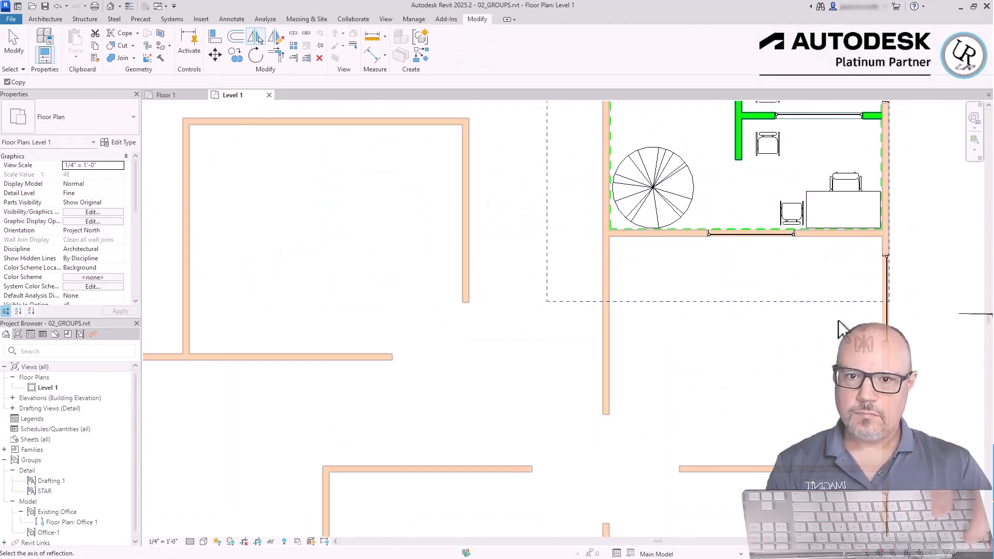
# Remove the unwanted window from the Office-1 group and delete it from the interior wall below the upper-right corner offices.
pyautogui.scroll(-4, 823, 339)
pyautogui.click(831, 282)
pyautogui.click(440, 41)
pyautogui.click(312, 164)
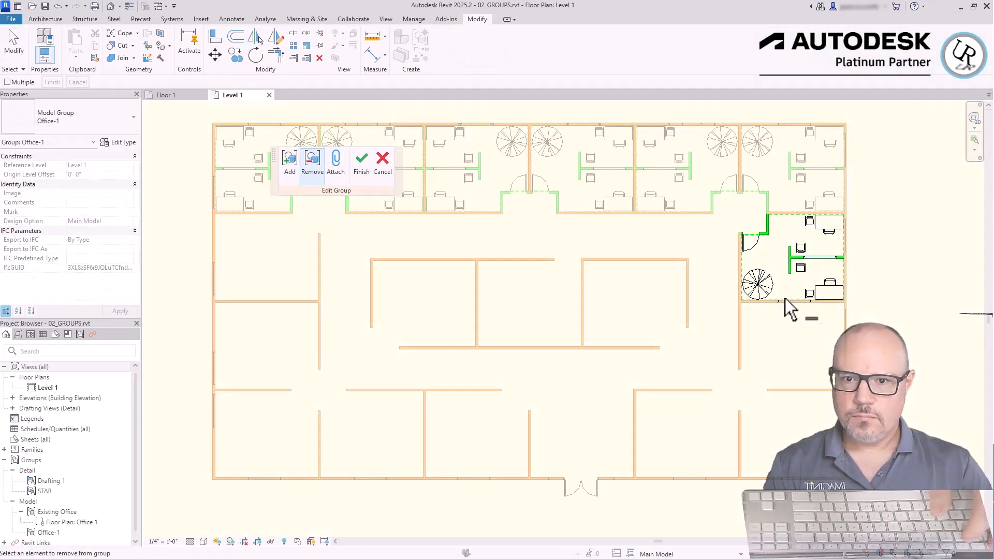
pyautogui.click(784, 301)
pyautogui.click(361, 165)
pyautogui.click(794, 302)
pyautogui.press('Delete')
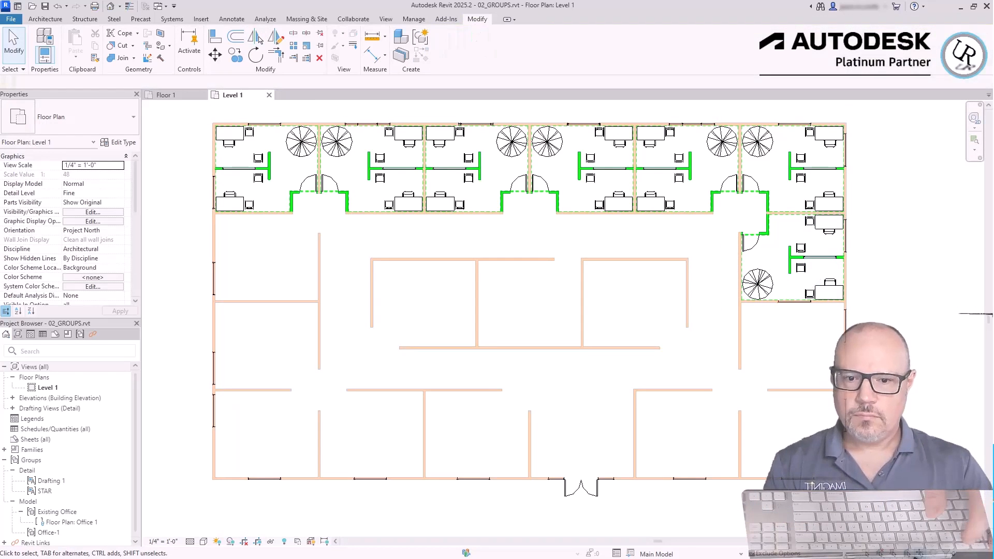
pyautogui.click(805, 125)
pyautogui.press('Delete')
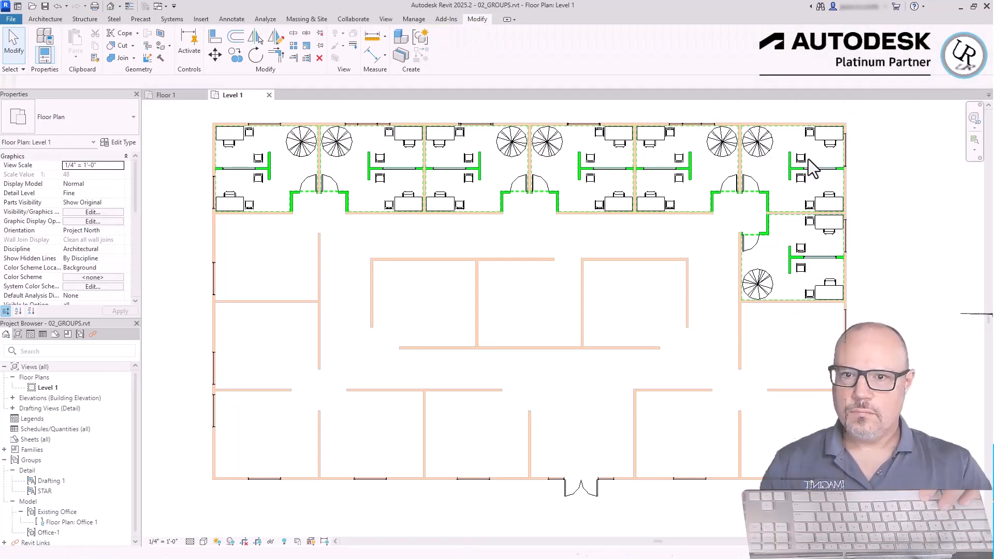
# Mirror the office group down the right side of the plan, into the lower-right corner and the bottom-row room beside it.
pyautogui.click(834, 257)
pyautogui.press('m')
pyautogui.press('m')
pyautogui.click(805, 298)
pyautogui.press('m')
pyautogui.press('m')
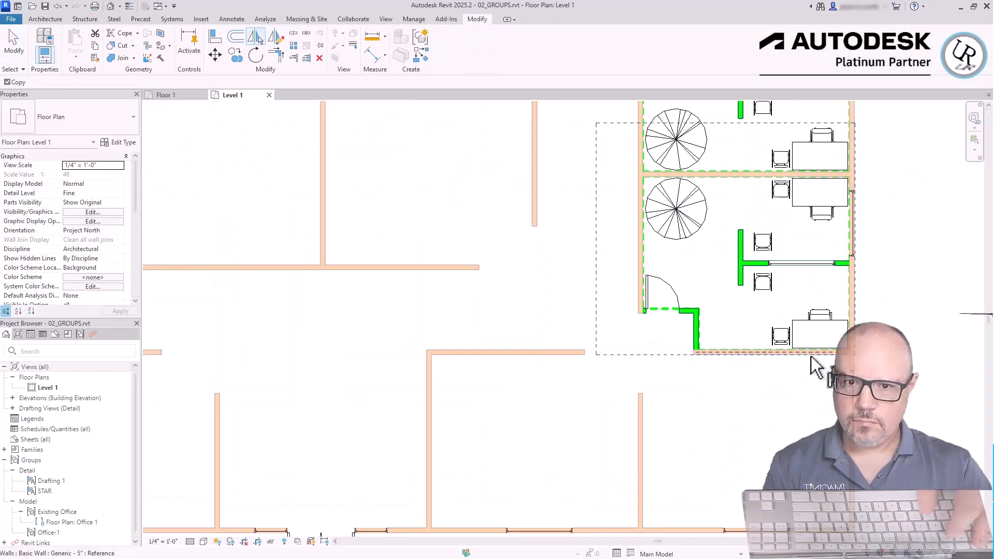
pyautogui.click(812, 354)
pyautogui.press('m')
pyautogui.press('m')
pyautogui.press('Escape')
pyautogui.press('Escape')
# Mirror the upper-left corner office group down the two left-side rooms, using each dividing wall as the axis.
pyautogui.click(587, 182)
pyautogui.press('m')
pyautogui.press('m')
pyautogui.click(576, 207)
pyautogui.press('m')
pyautogui.press('m')
pyautogui.click(566, 362)
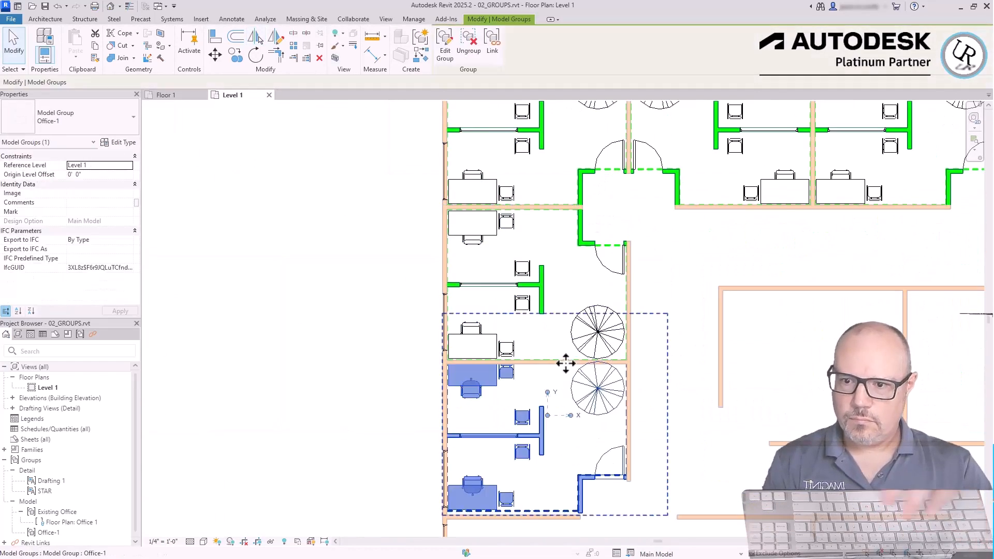
pyautogui.hotkey('ctrl', 'z')
pyautogui.press('m')
pyautogui.press('m')
pyautogui.click(566, 363)
# Mirror the office group into the lower-left corner and across the next two bottom-row rooms.
pyautogui.moveTo(601, 500); pyautogui.dragTo(586, 194, button='middle')
pyautogui.scroll(1, 586, 345)
pyautogui.press('m')
pyautogui.press('m')
pyautogui.click(553, 192)
pyautogui.press('m')
pyautogui.press('m')
pyautogui.click(618, 288)
pyautogui.press('m')
pyautogui.press('m')
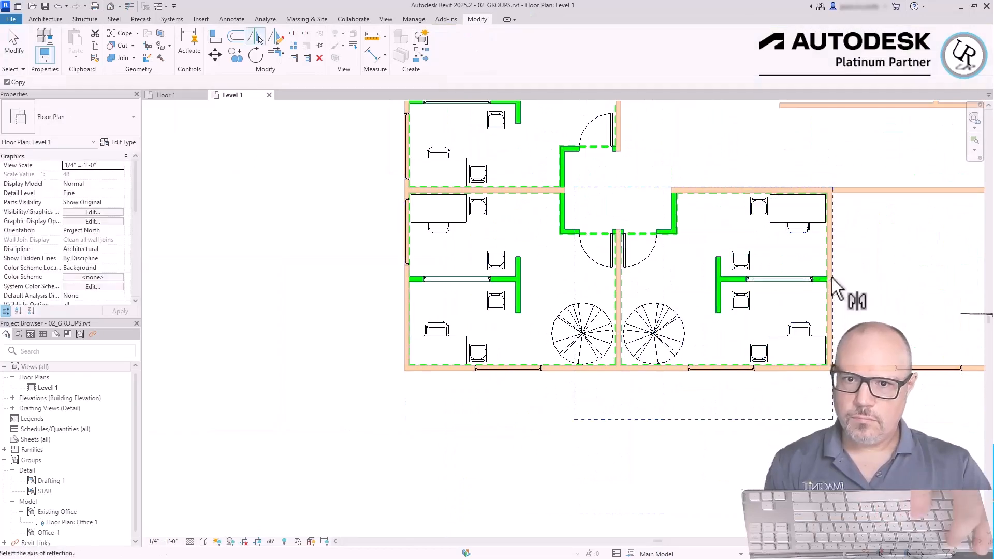
pyautogui.click(831, 286)
pyautogui.scroll(-5, 564, 307)
pyautogui.click(703, 234)
# Copy the upper-right corner office group into the left room of the central block, aligned to its wall corner.
pyautogui.click(833, 158)
pyautogui.press('c')
pyautogui.press('o')
pyautogui.click(862, 181)
pyautogui.scroll(-5, 862, 181)
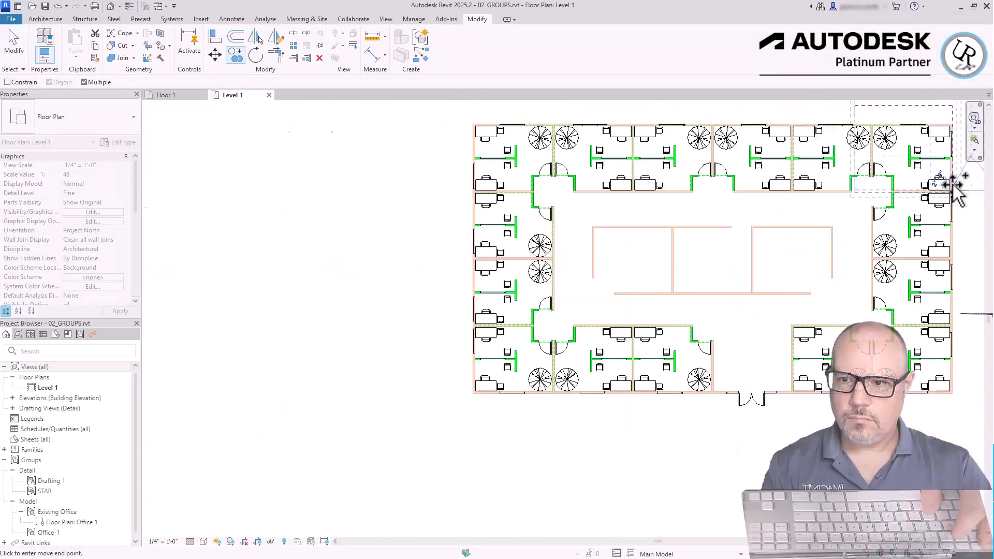
pyautogui.scroll(10, 645, 295)
pyautogui.click(645, 295)
pyautogui.press('Escape')
pyautogui.press('Escape')
pyautogui.scroll(-9, 621, 301)
# Copy the third bottom-row office group into the middle room of the central block.
pyautogui.click(632, 373)
pyautogui.press('c')
pyautogui.press('o')
pyautogui.scroll(9, 561, 424)
pyautogui.click(490, 404)
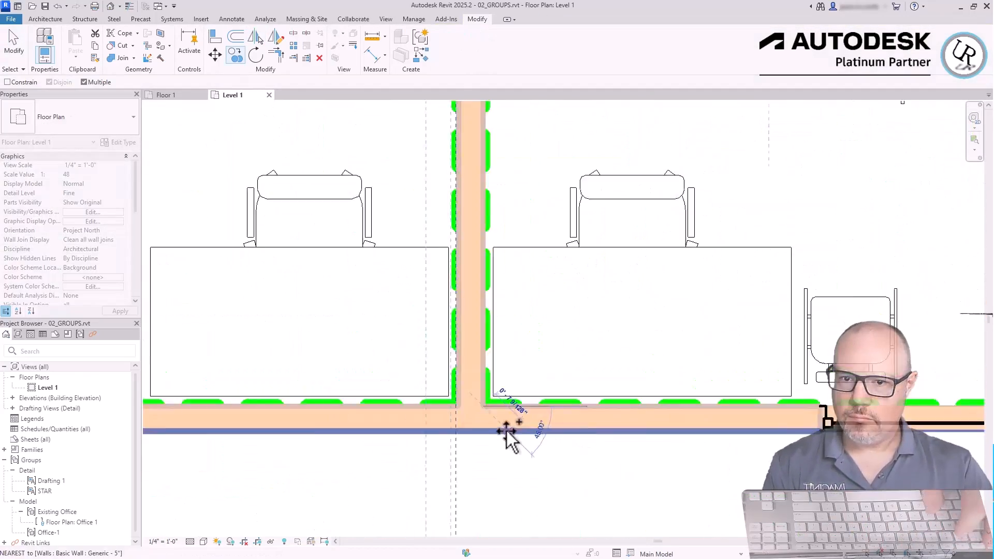
pyautogui.scroll(-9, 505, 427)
pyautogui.scroll(9, 553, 287)
pyautogui.click(586, 380)
pyautogui.scroll(-9, 466, 233)
pyautogui.press('Escape')
pyautogui.scroll(-1, 432, 343)
# Copy the lower left-side office group into the right room of the central block.
pyautogui.click(292, 261)
pyautogui.press('c')
pyautogui.press('o')
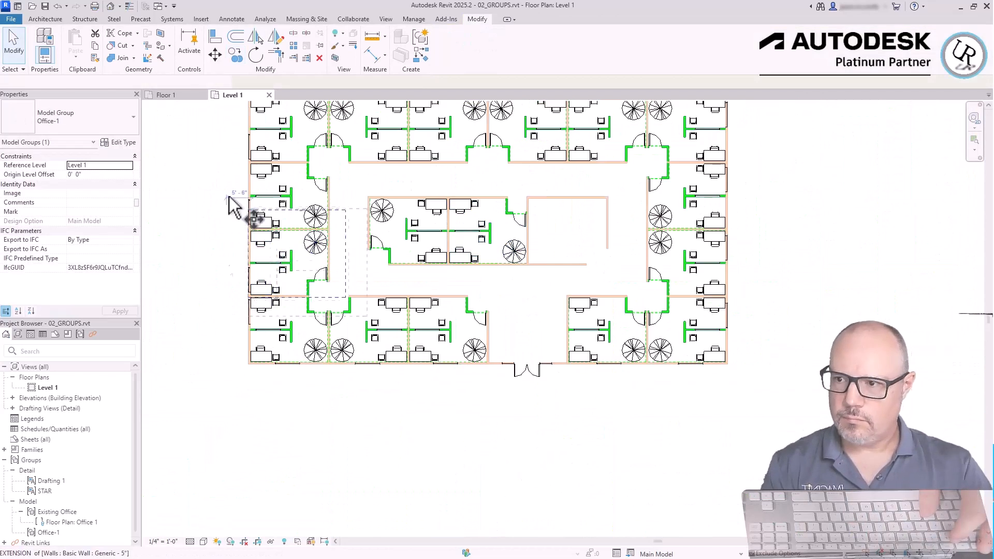
pyautogui.scroll(9, 240, 225)
pyautogui.click(383, 295)
pyautogui.scroll(-8, 381, 293)
pyautogui.scroll(8, 564, 199)
pyautogui.click(615, 279)
pyautogui.scroll(-8, 616, 280)
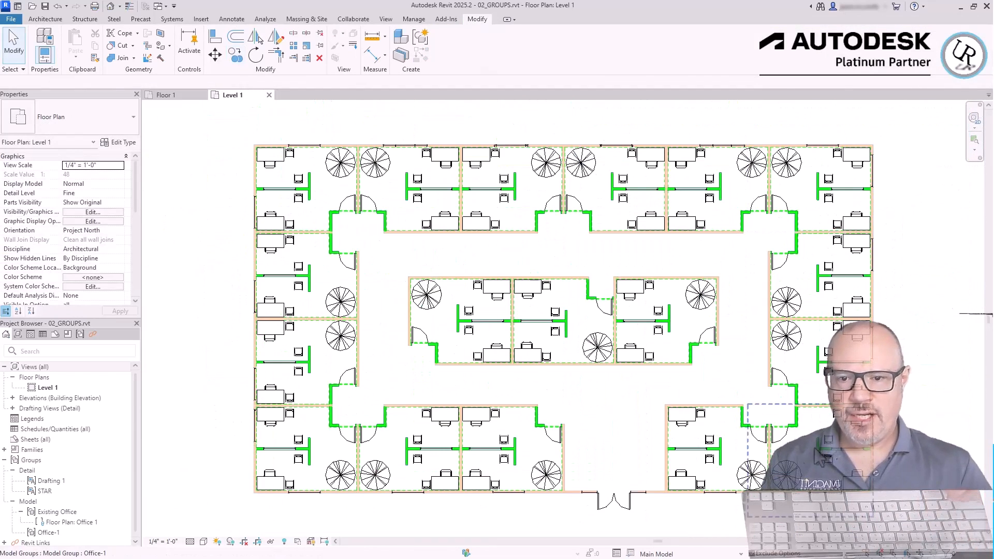
# Open the second top-row Office-1 group for editing and select its contents to check which elements are editable.
pyautogui.click(274, 445)
pyautogui.moveTo(279, 373); pyautogui.dragTo(378, 155)
pyautogui.moveTo(427, 202); pyautogui.dragTo(428, 202)
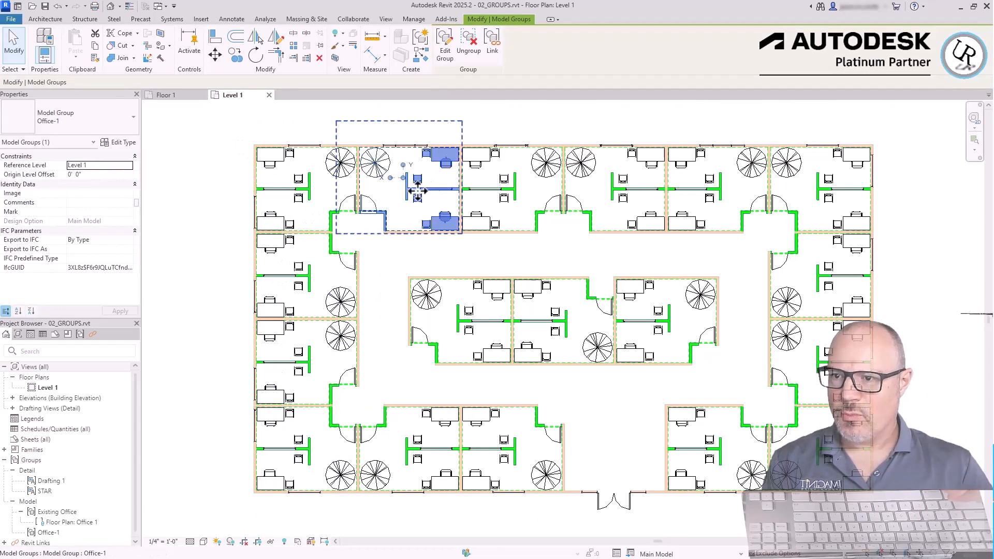
pyautogui.scroll(5, 347, 158)
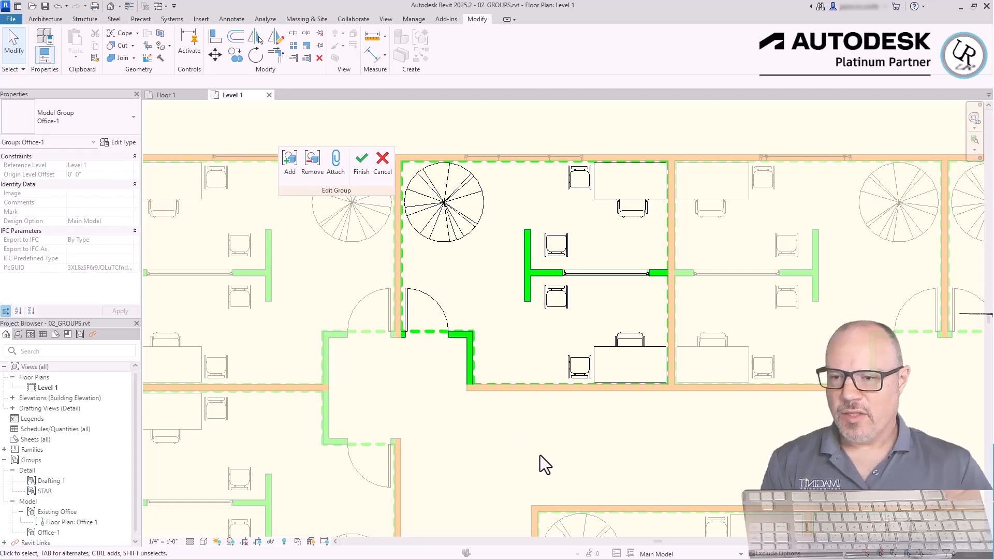
pyautogui.moveTo(273, 155); pyautogui.dragTo(224, 139)
pyautogui.moveTo(380, 123); pyautogui.dragTo(720, 434)
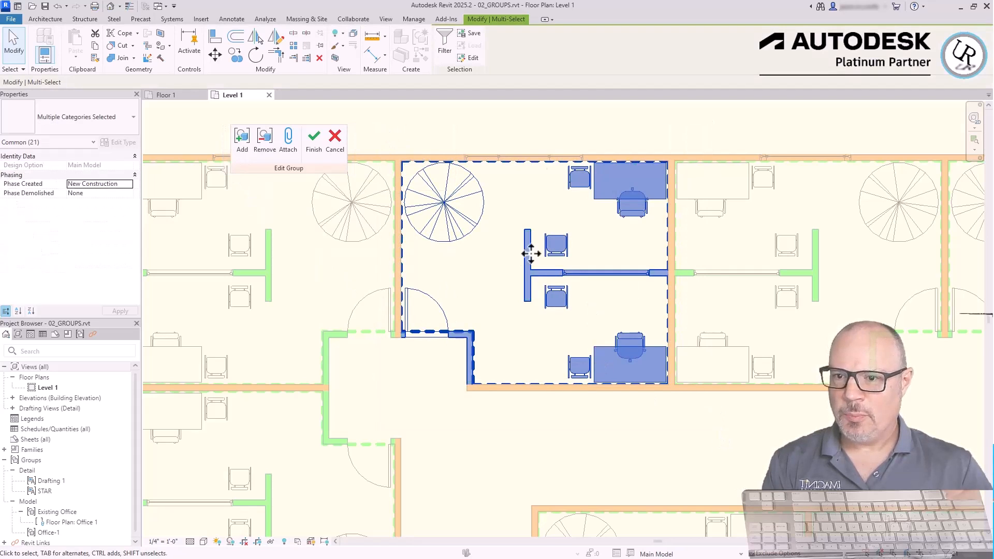
pyautogui.click(586, 120)
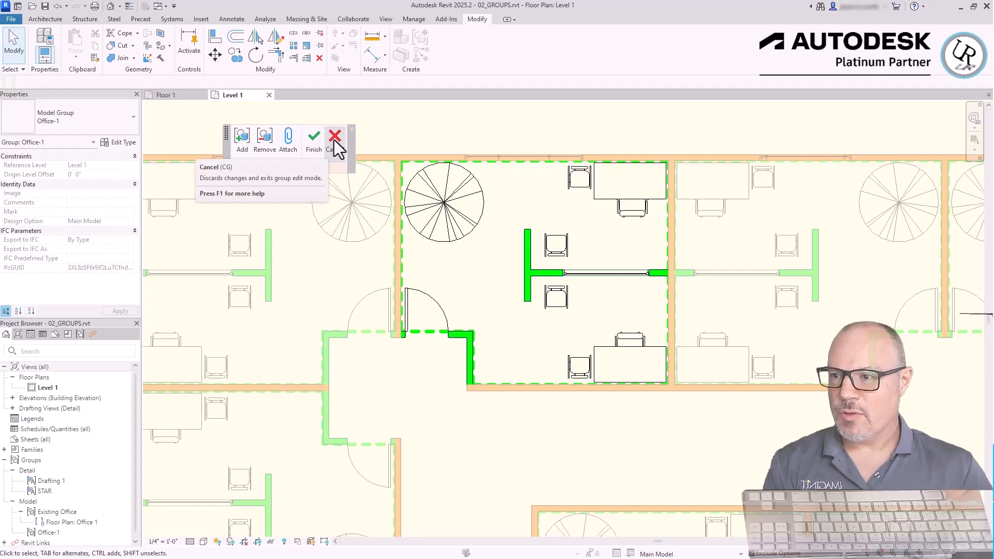
# Move the two chairs on either side of the partition slightly closer to the short partition wall.
pyautogui.scroll(4, 516, 241)
pyautogui.moveTo(557, 189); pyautogui.dragTo(640, 397)
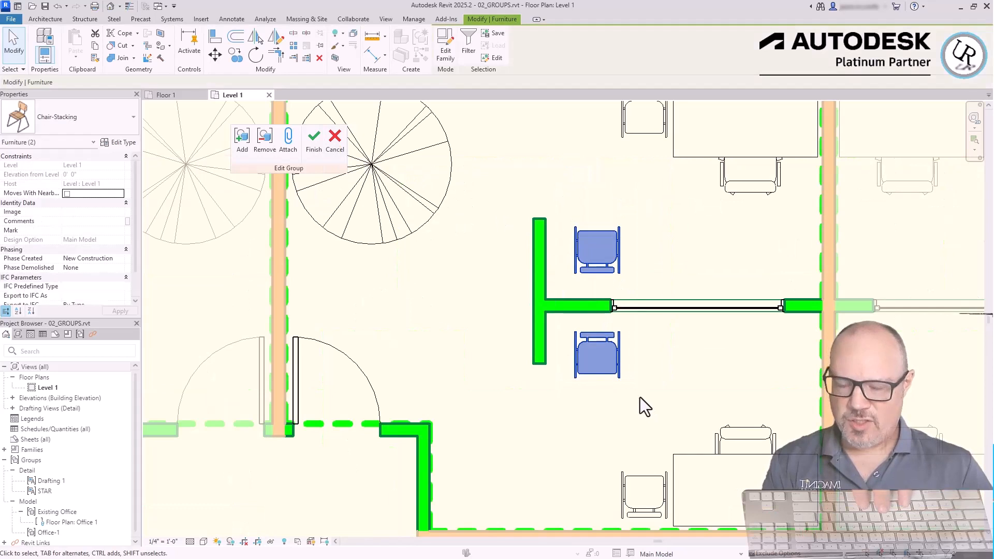
pyautogui.press('m')
pyautogui.press('v')
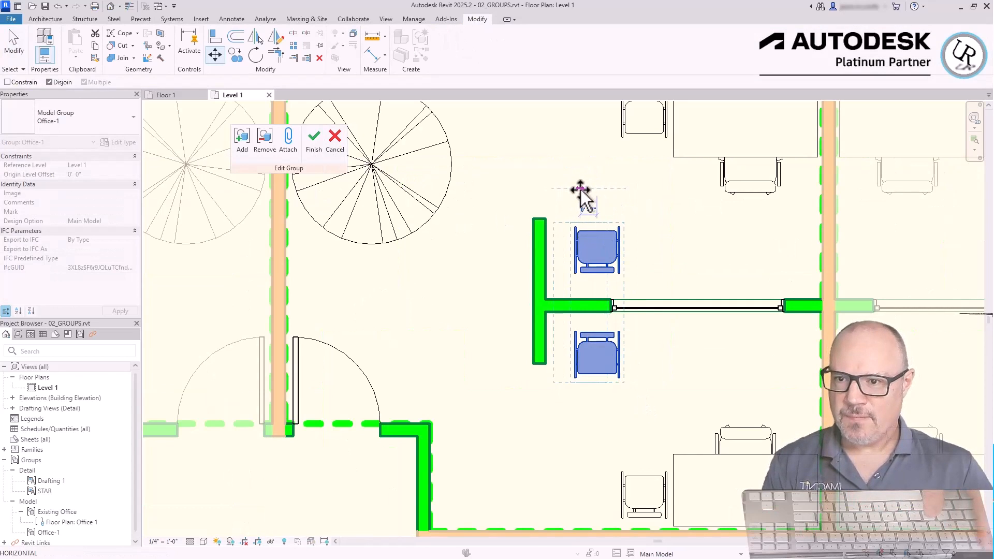
pyautogui.click(580, 192)
pyautogui.click(563, 193)
# Change the partition wall's window type to Fixed 36" x 48".
pyautogui.scroll(-2, 696, 320)
pyautogui.click(700, 318)
pyautogui.click(116, 116)
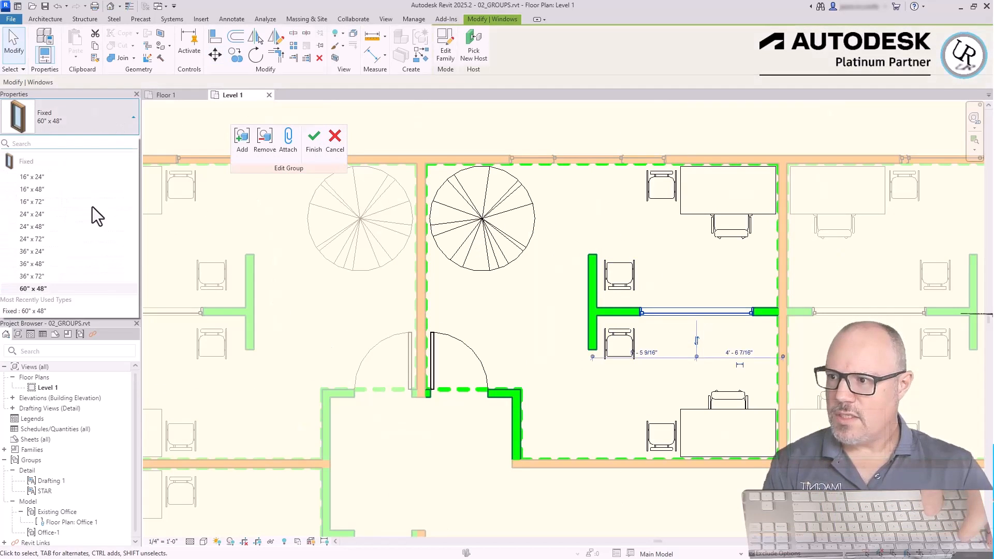
pyautogui.click(49, 266)
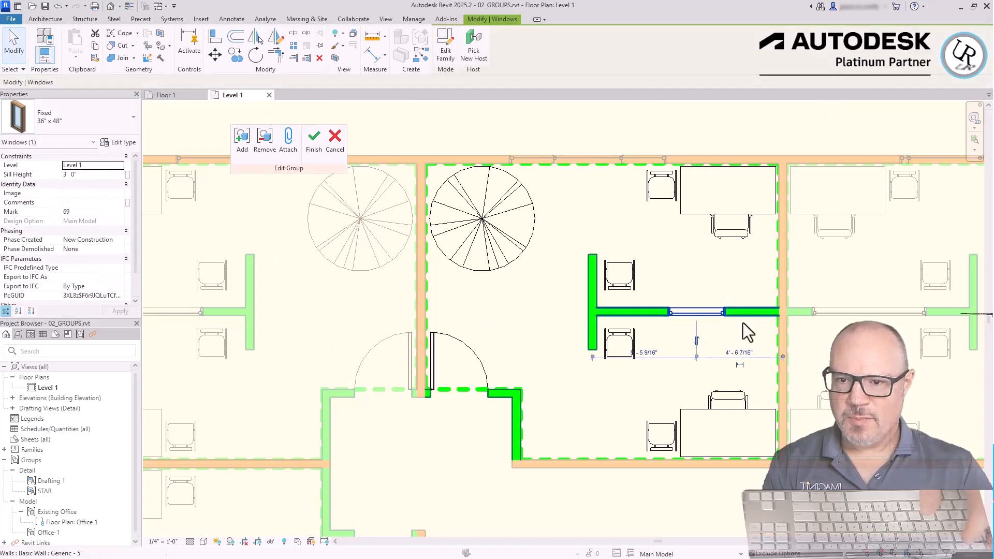
# Extend the lower end of the short partition wall beside the chairs and shorten its upper end slightly.
pyautogui.click(592, 342)
pyautogui.scroll(3, 590, 346)
pyautogui.moveTo(585, 346); pyautogui.dragTo(586, 366)
pyautogui.press('Escape')
pyautogui.click(584, 128)
pyautogui.moveTo(585, 127); pyautogui.dragTo(585, 135)
pyautogui.press('Escape')
pyautogui.scroll(-4, 512, 225)
pyautogui.moveTo(798, 344); pyautogui.dragTo(733, 315, button='middle')
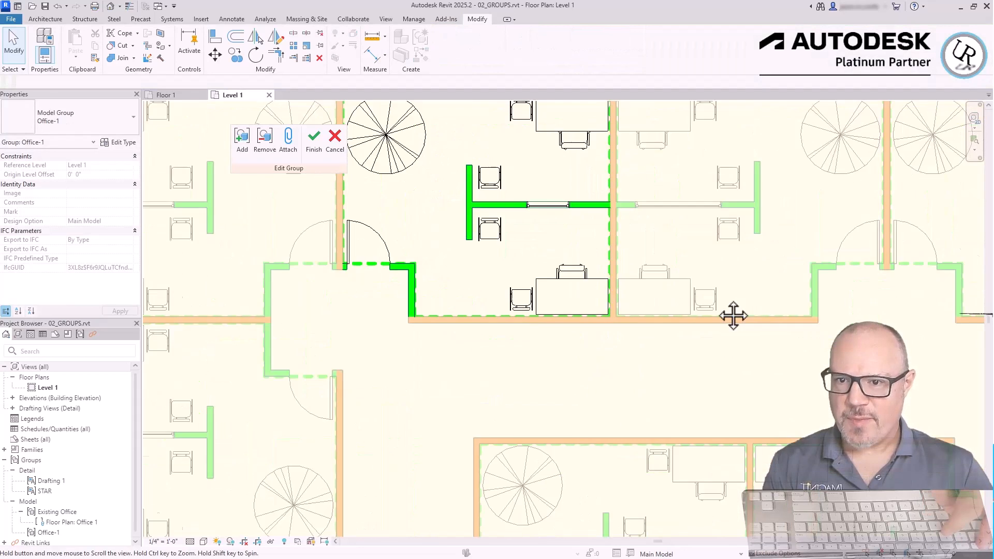
pyautogui.scroll(-6, 731, 263)
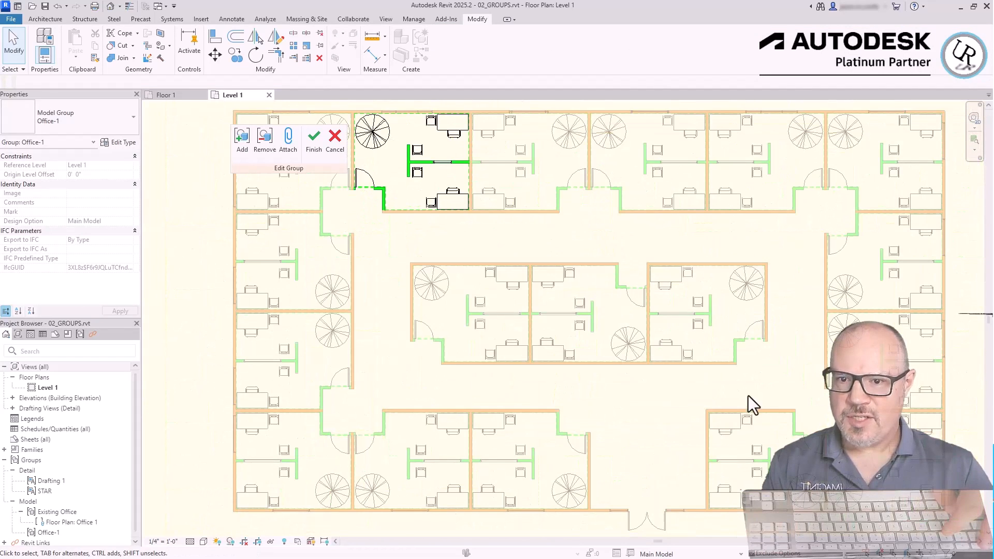
# Finish editing the Office-1 group and check that its copies across the floor plan carry the same changes.
pyautogui.click(315, 147)
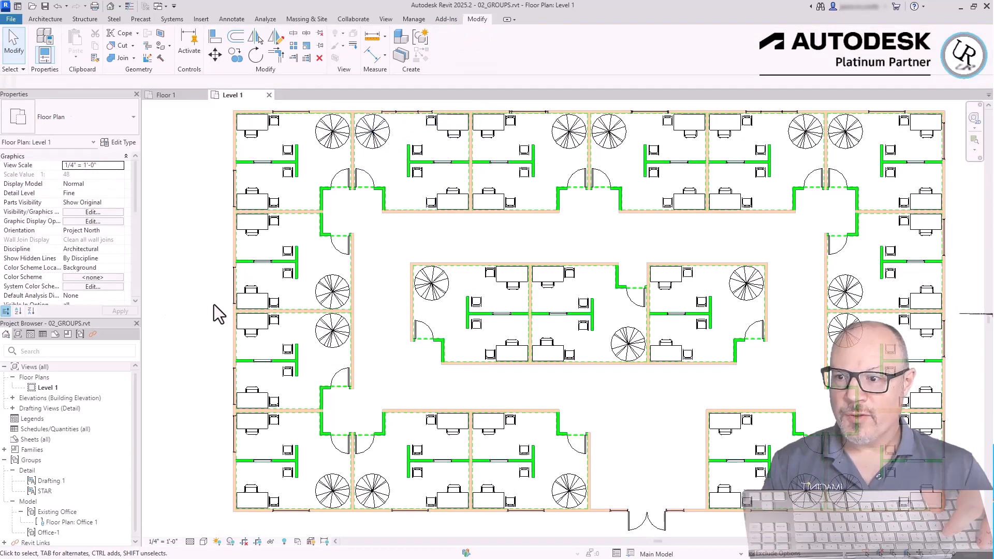
pyautogui.click(445, 171)
pyautogui.scroll(5, 370, 132)
pyautogui.click(628, 397)
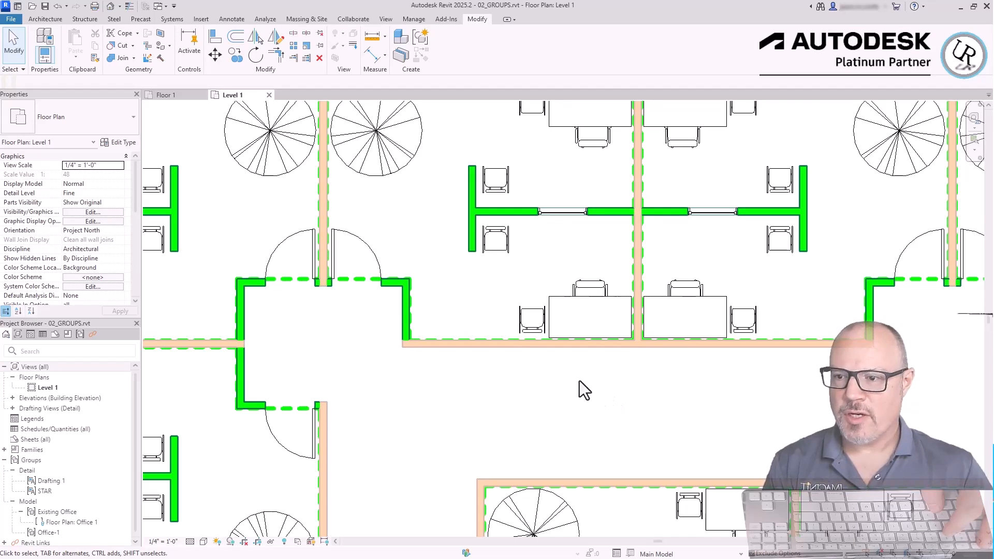
pyautogui.scroll(-5, 443, 188)
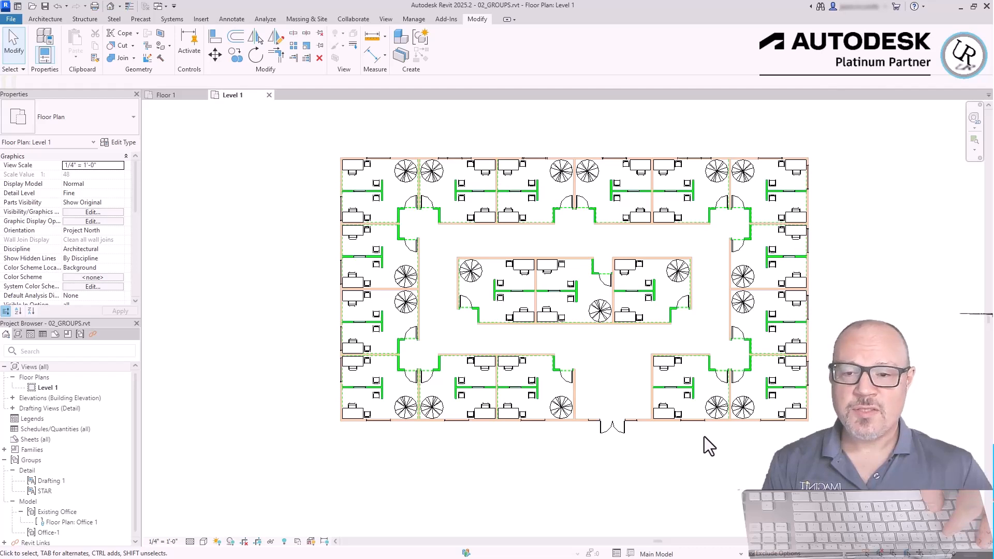
# Duplicate the group type of the bottom-row office just right of the double entrance door, naming it Office-2.
pyautogui.click(613, 398)
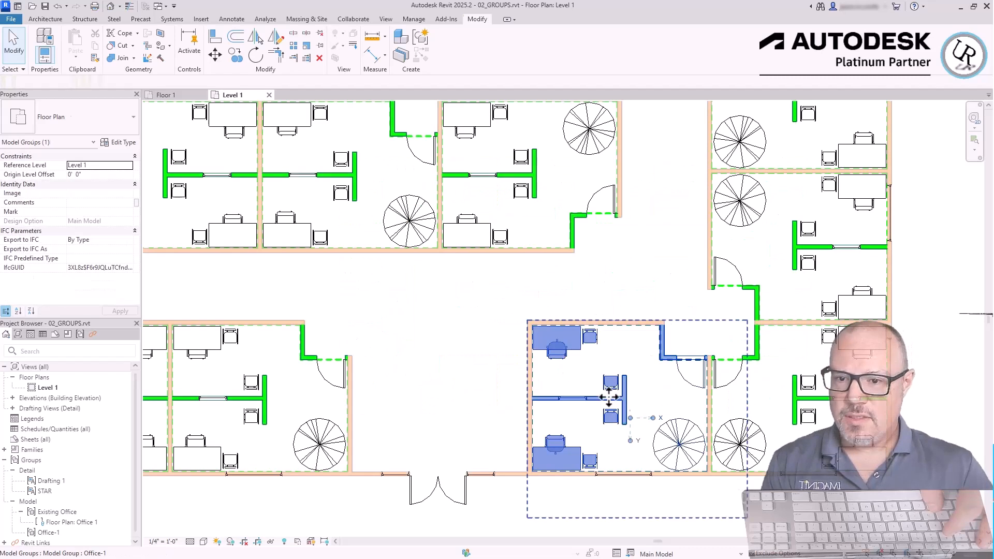
pyautogui.scroll(3, 670, 437)
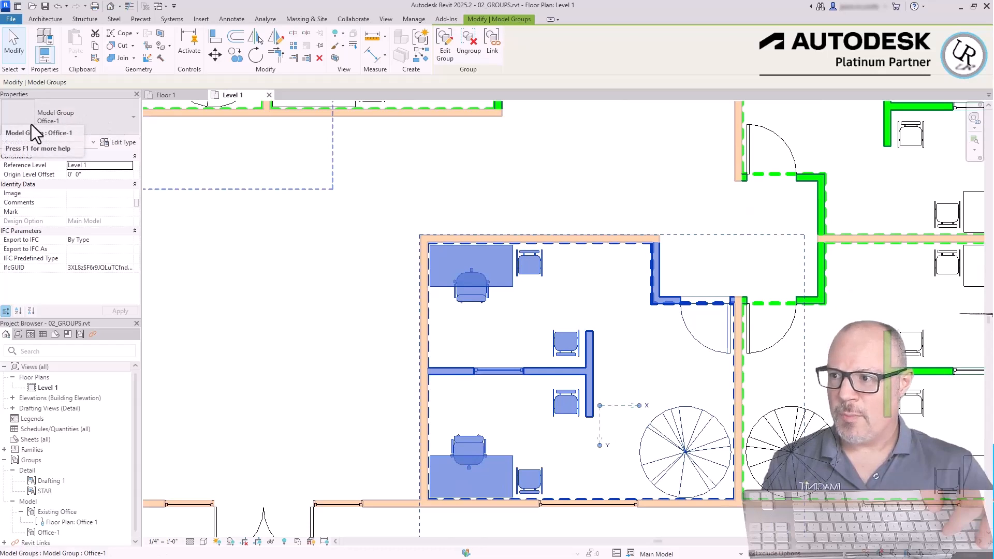
pyautogui.click(124, 142)
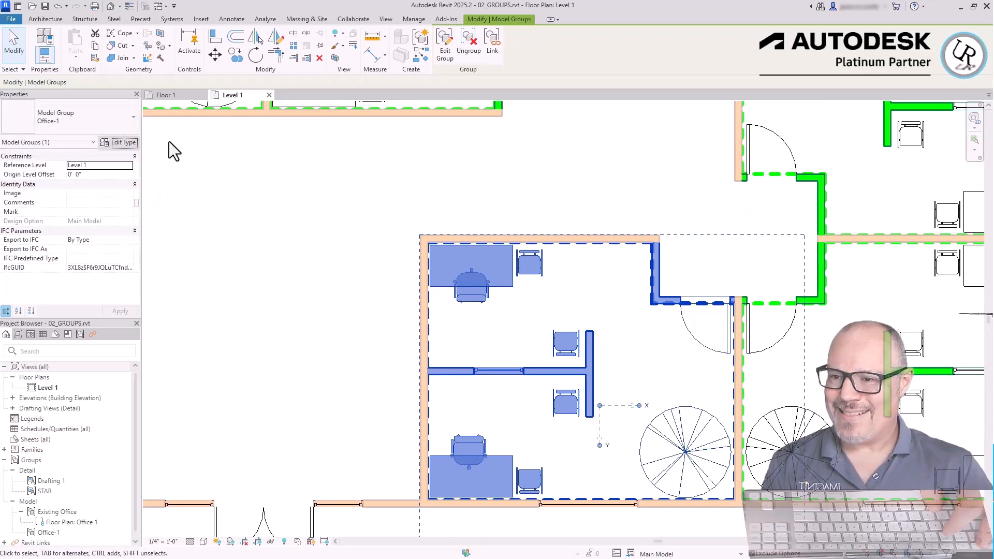
pyautogui.moveTo(409, 146); pyautogui.dragTo(255, 142)
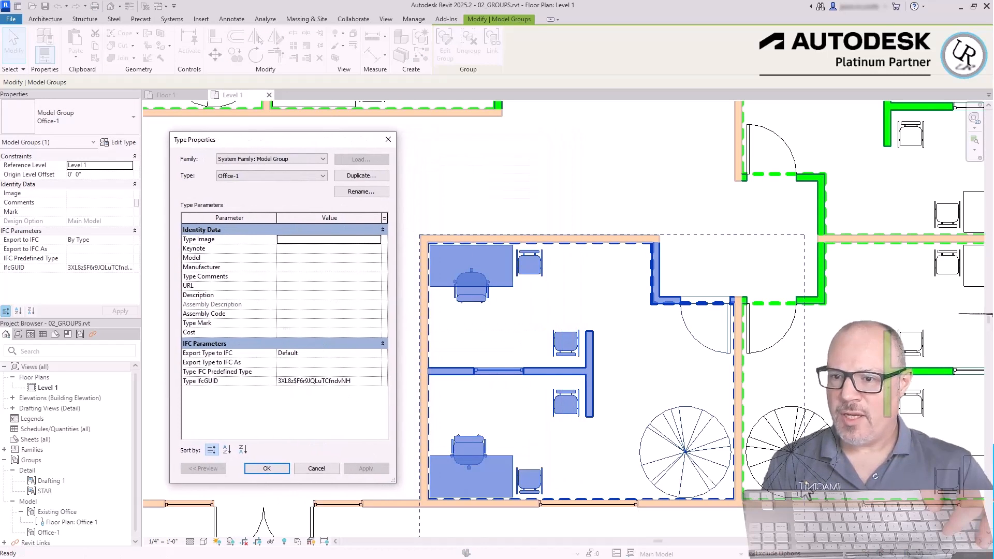
pyautogui.click(355, 177)
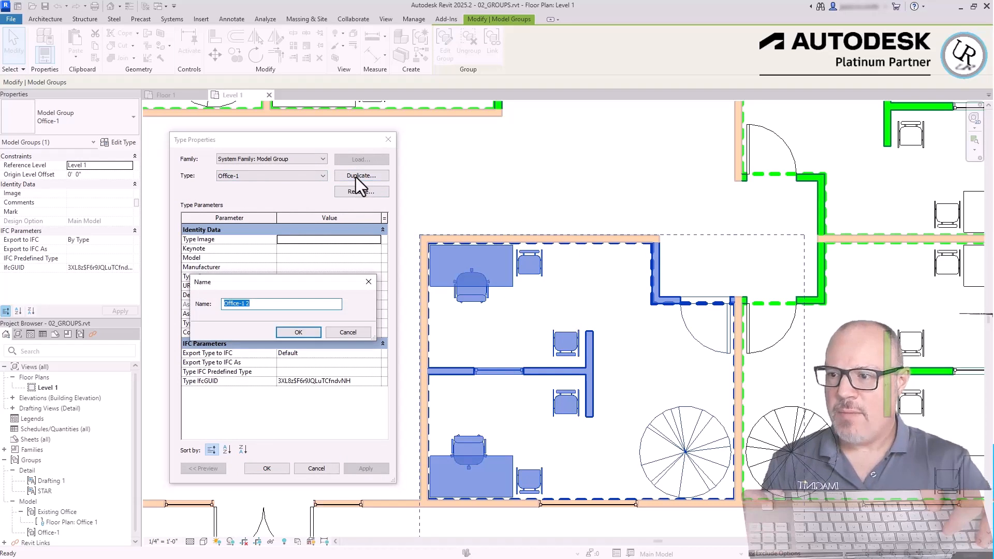
pyautogui.press('Right')
pyautogui.press('Left')
pyautogui.press('BackSpace')
pyautogui.press('BackSpace')
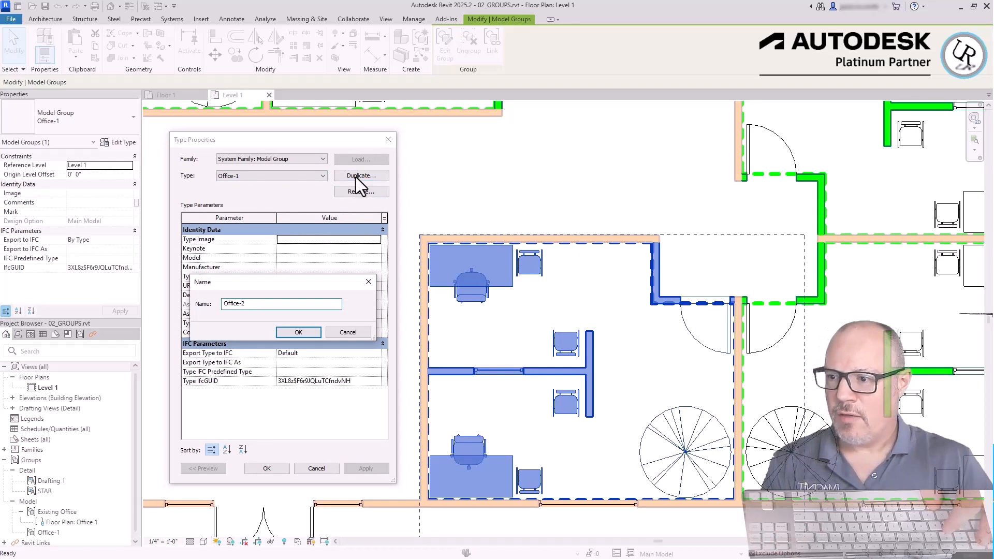
pyautogui.click(298, 332)
pyautogui.click(267, 468)
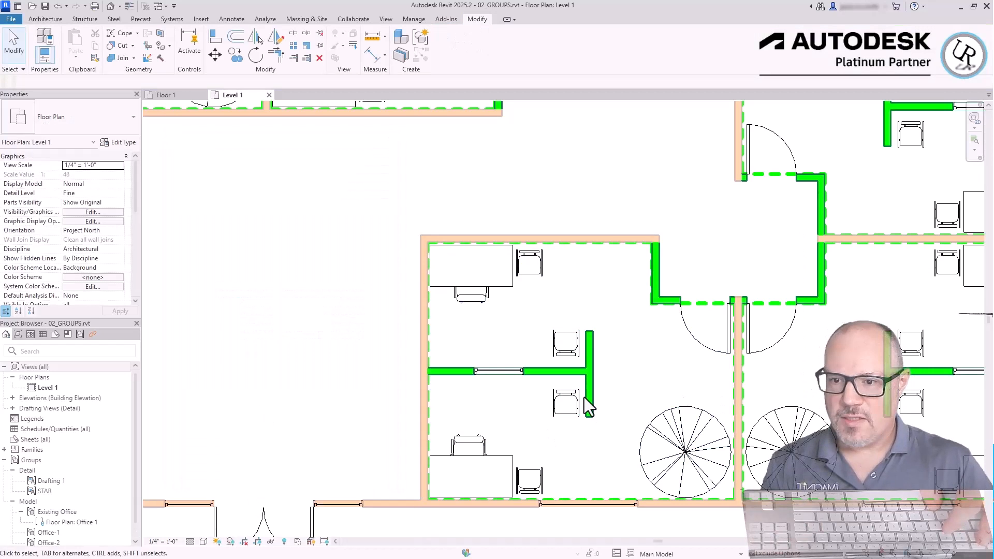
# Open the Office-2 group for editing and replace its large round element with a sofa along the wall below the door.
pyautogui.click(591, 372)
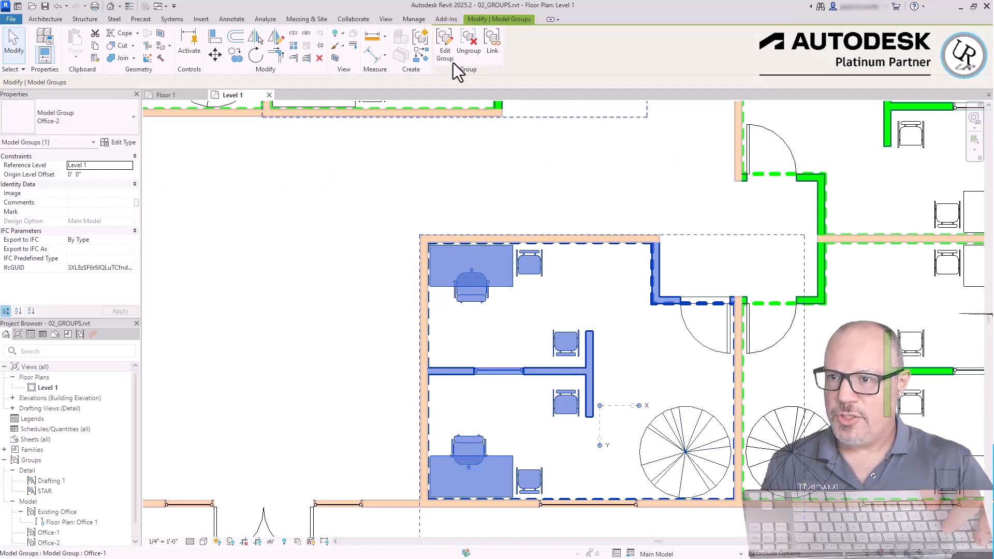
pyautogui.doubleClick(479, 489)
pyautogui.scroll(3, 478, 493)
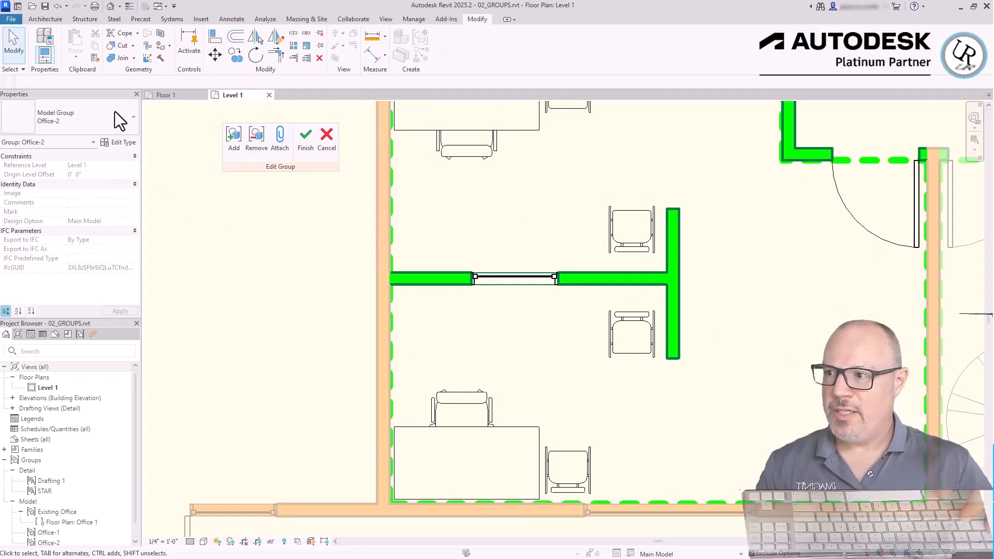
pyautogui.press('c')
pyautogui.press('m')
pyautogui.press('space')
pyautogui.click(879, 388)
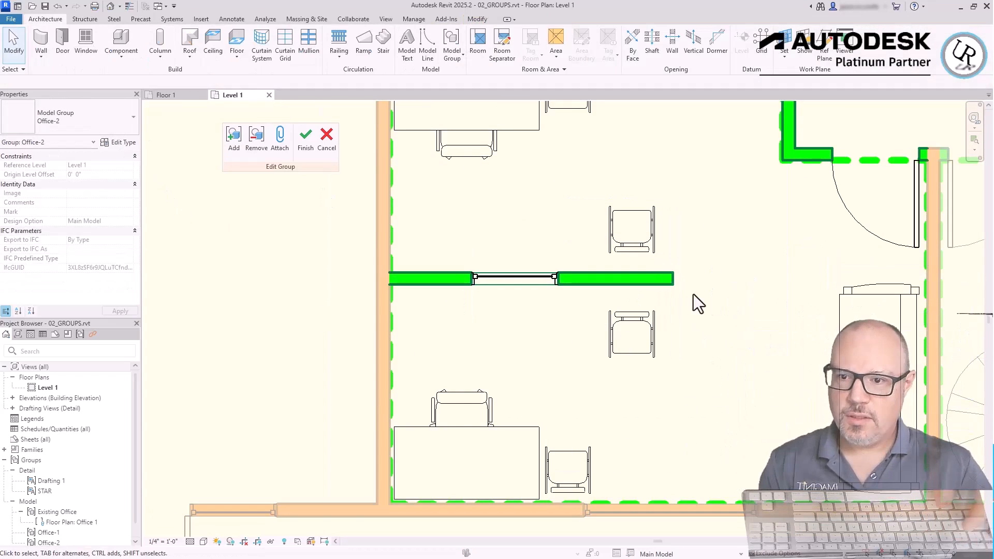
# Remove the short wall at the partition's end and shorten the partition wall to about 7'-3".
pyautogui.click(648, 282)
pyautogui.moveTo(673, 279); pyautogui.dragTo(595, 283)
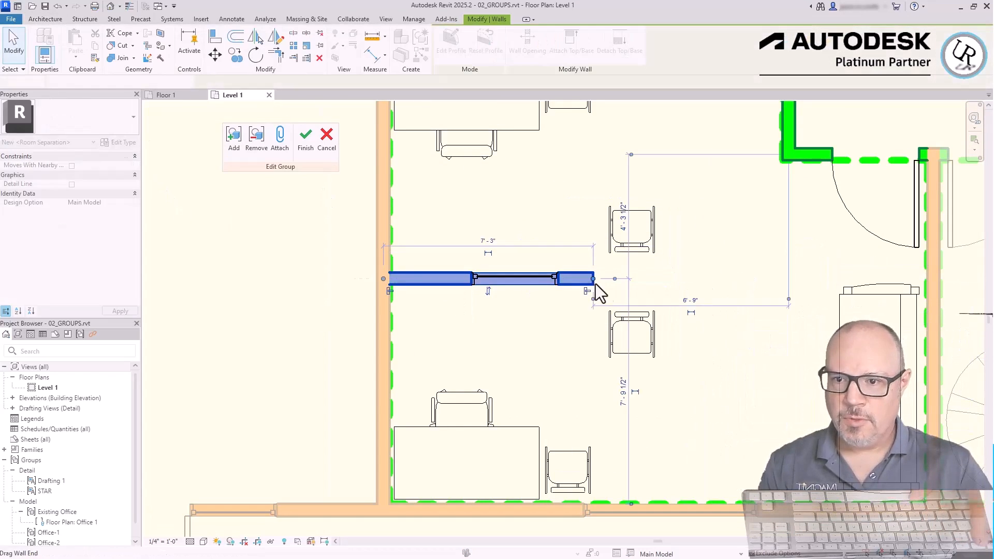
pyautogui.press('Escape')
# Rotate the two chairs beyond the partition's free end by 90° and add a third chair between them in a row.
pyautogui.click(648, 323)
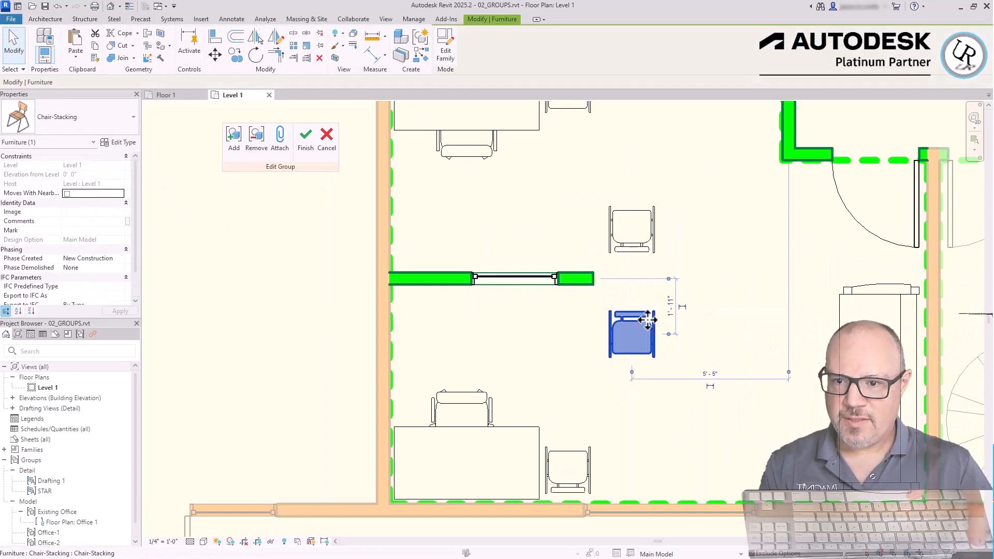
pyautogui.press('space')
pyautogui.click(631, 251)
pyautogui.press('space')
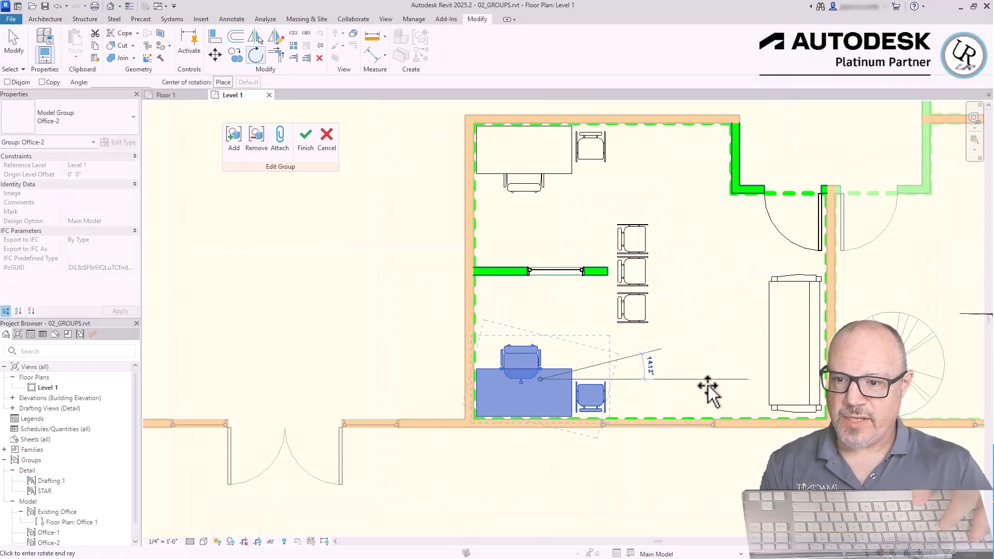
# Rotate the lower desk with its two chairs 90° and move it into the corner of the outer wall and the partition.
pyautogui.write('90')
pyautogui.press('Return')
pyautogui.press('m')
pyautogui.press('v')
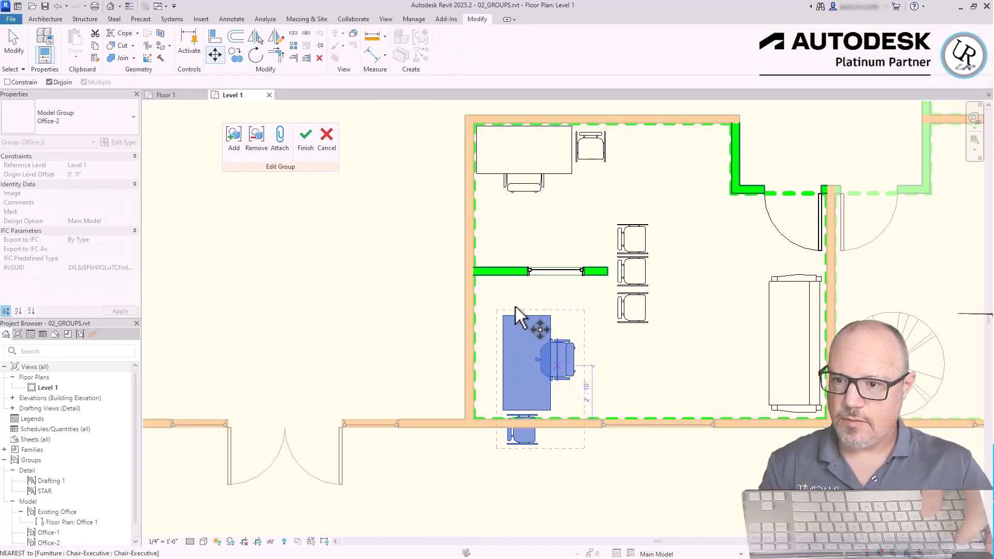
pyautogui.scroll(4, 507, 302)
pyautogui.click(498, 343)
pyautogui.click(406, 221)
pyautogui.scroll(-4, 628, 321)
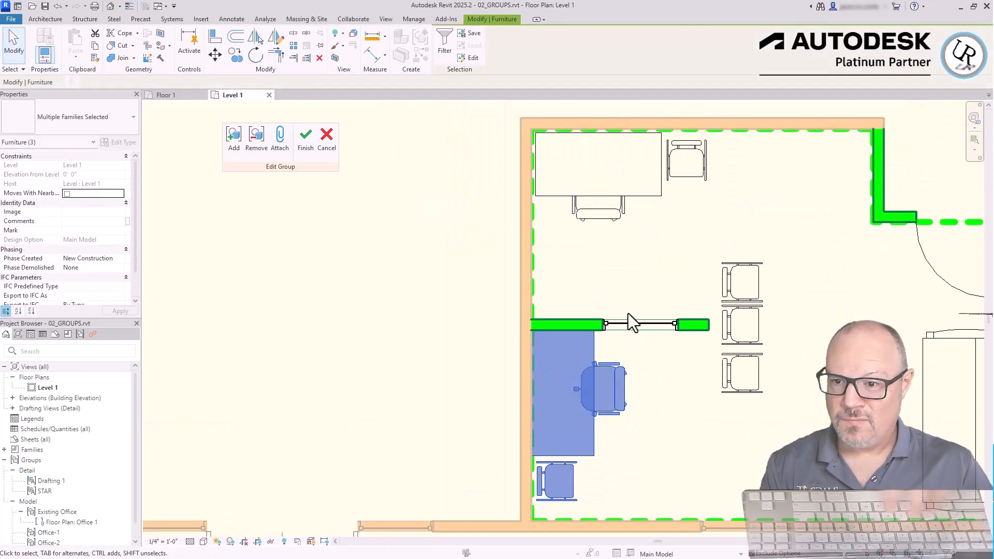
# Rotate the upper desk with its two chairs 90° and move it into the corner above the partition.
pyautogui.click(546, 160)
pyautogui.press('r')
pyautogui.press('o')
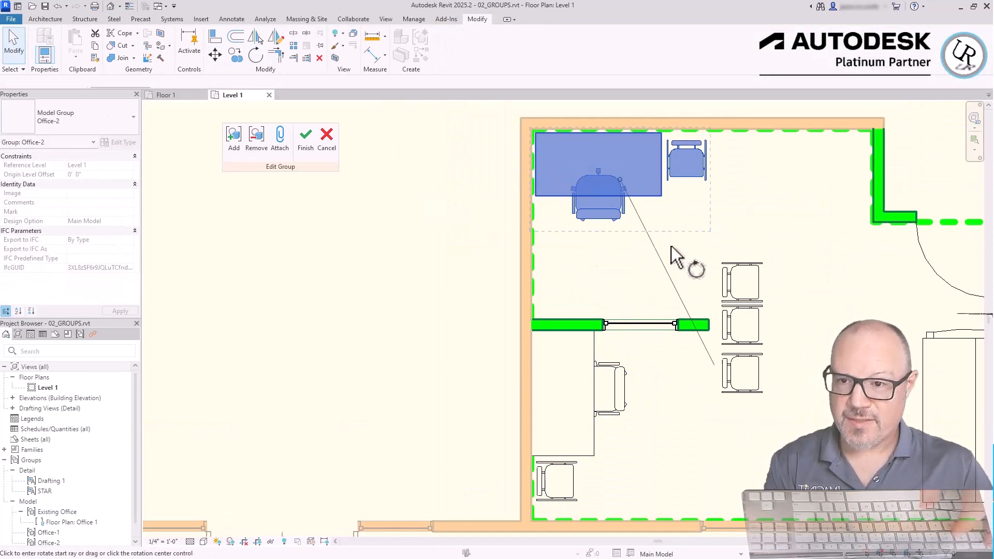
pyautogui.click(699, 243)
pyautogui.click(757, 174)
pyautogui.press('m')
pyautogui.press('v')
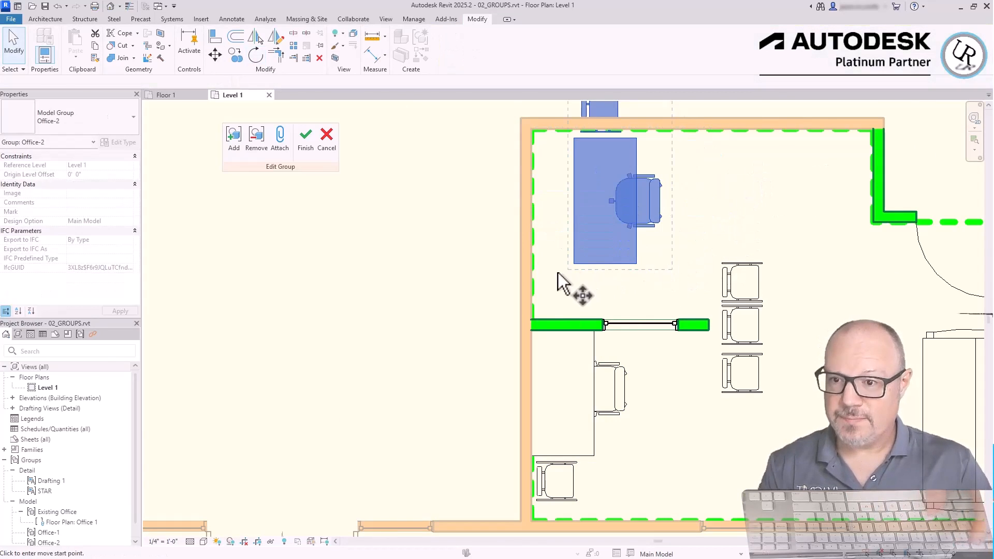
pyautogui.scroll(3, 561, 284)
pyautogui.click(595, 255)
pyautogui.click(484, 366)
pyautogui.scroll(-4, 664, 256)
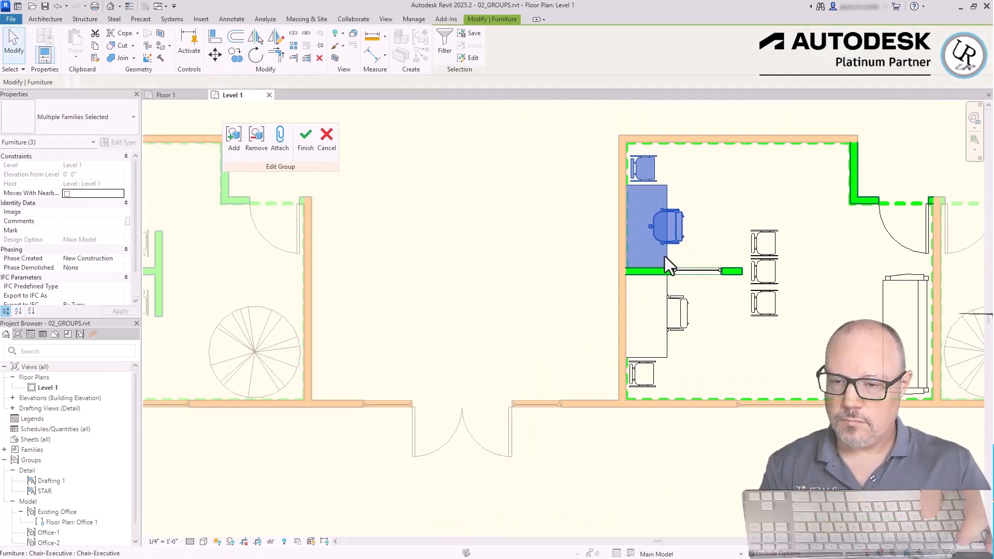
# Finish editing the Office-2 group and select it in the plan to check its type.
pyautogui.scroll(2, 677, 129)
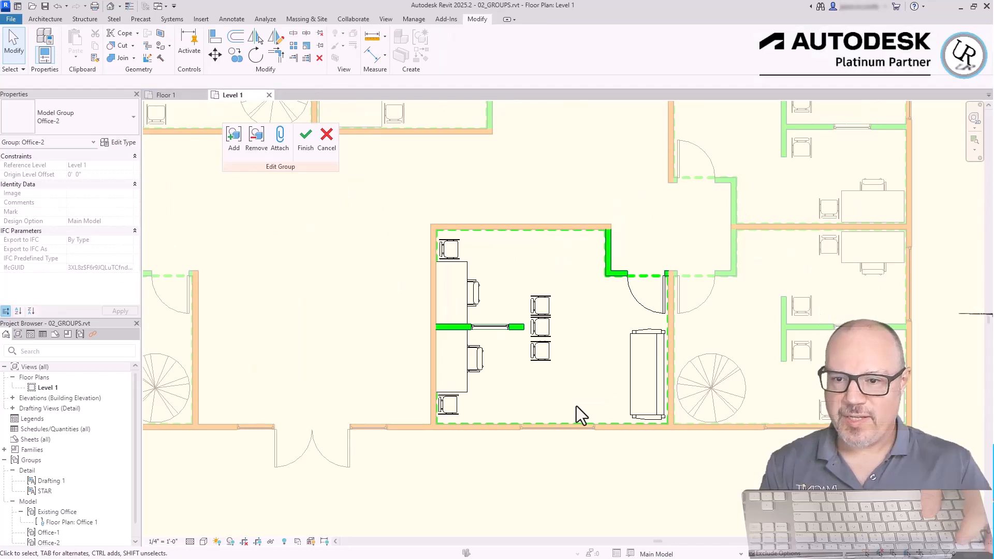
pyautogui.click(305, 140)
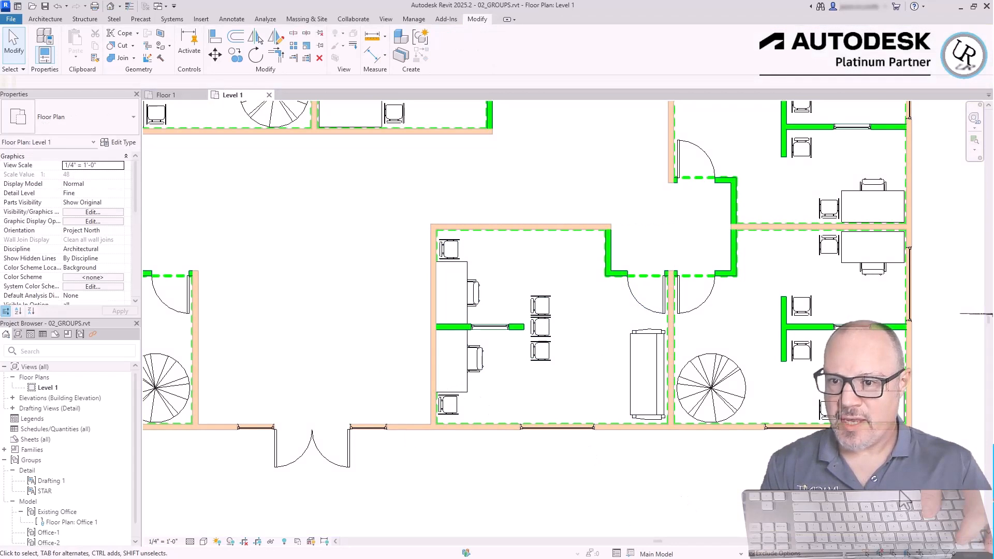
pyautogui.scroll(-2, 921, 463)
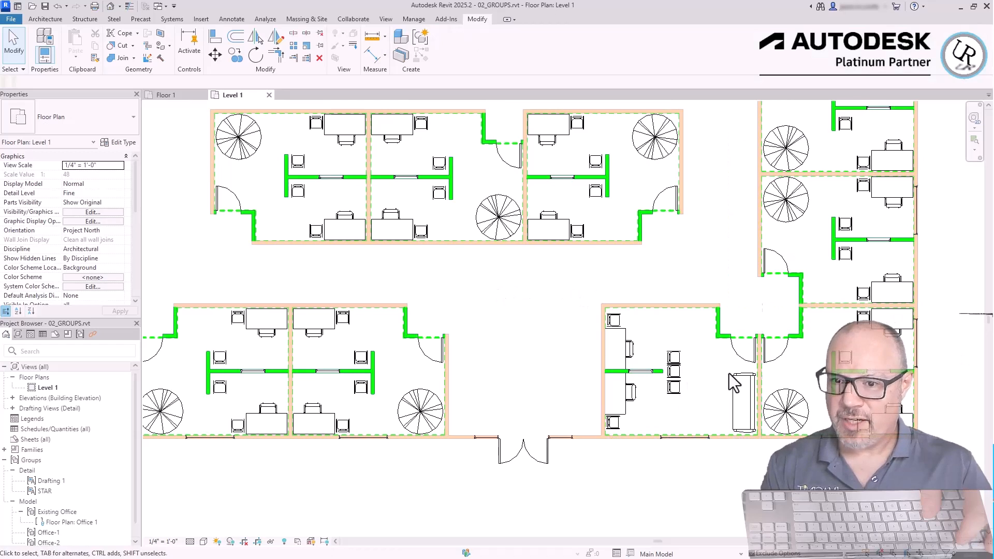
pyautogui.click(690, 368)
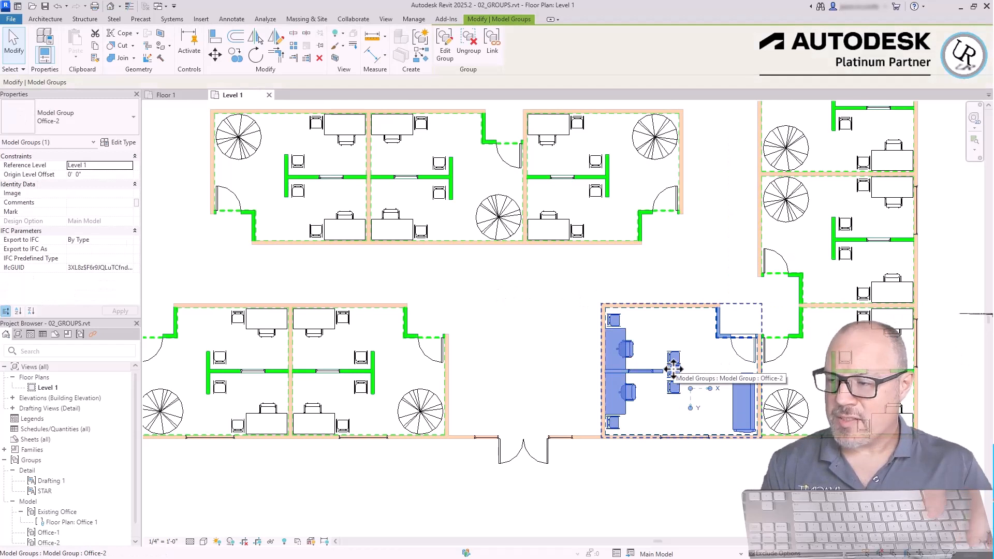
# Change the bottom-right corner office group's type to Office-2.
pyautogui.click(787, 409)
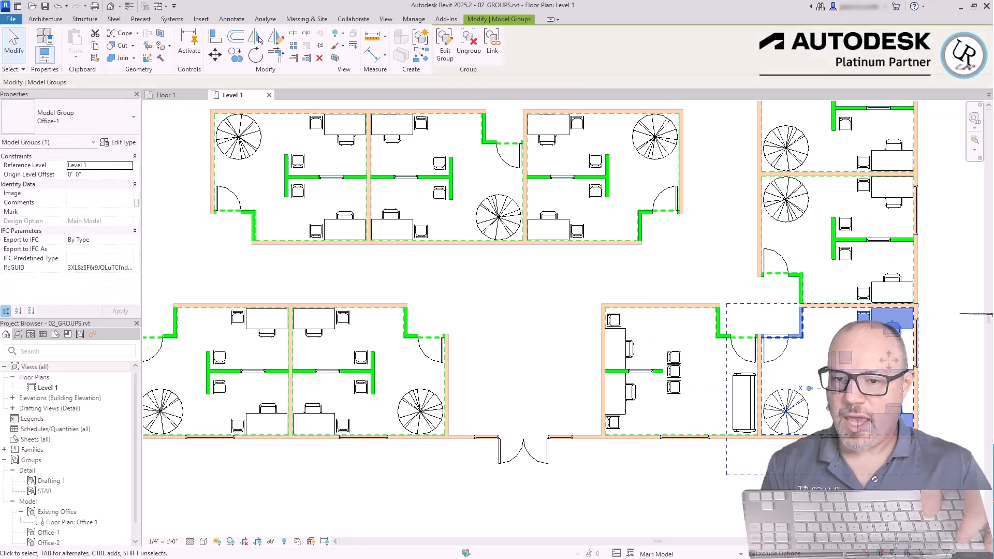
pyautogui.scroll(2, 914, 359)
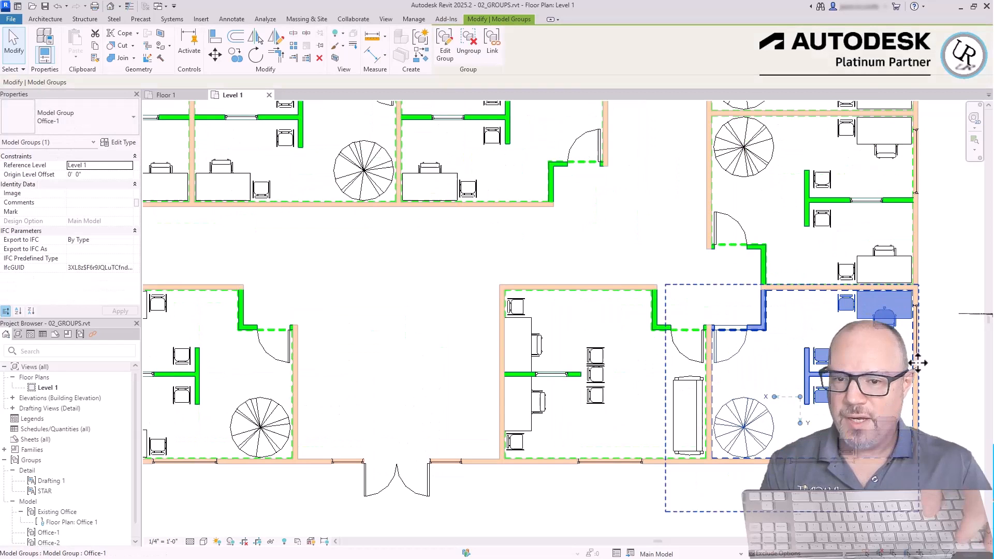
pyautogui.click(132, 119)
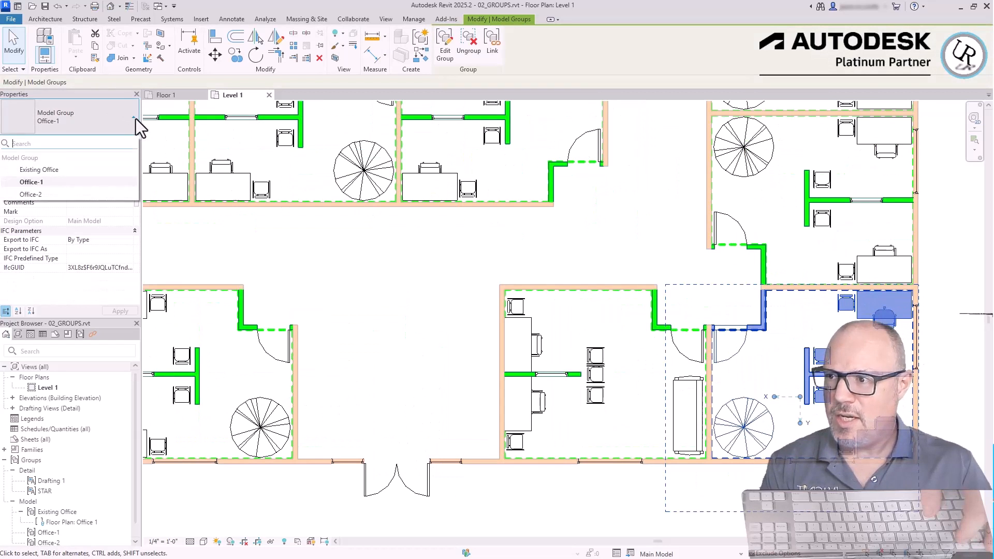
pyautogui.click(31, 195)
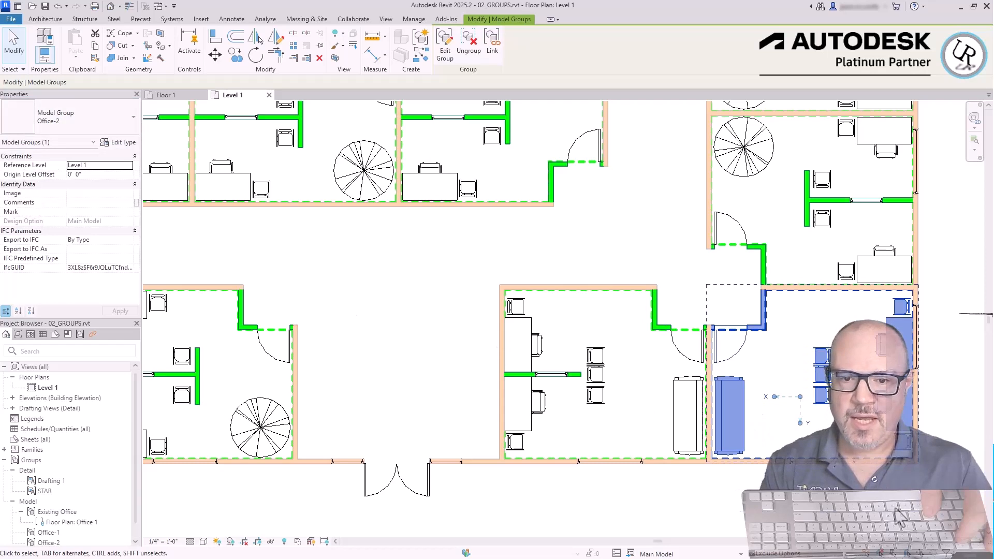
pyautogui.click(896, 509)
# Change the leftmost office group in the central block to the Office-2 type.
pyautogui.scroll(-2, 776, 460)
pyautogui.scroll(3, 241, 165)
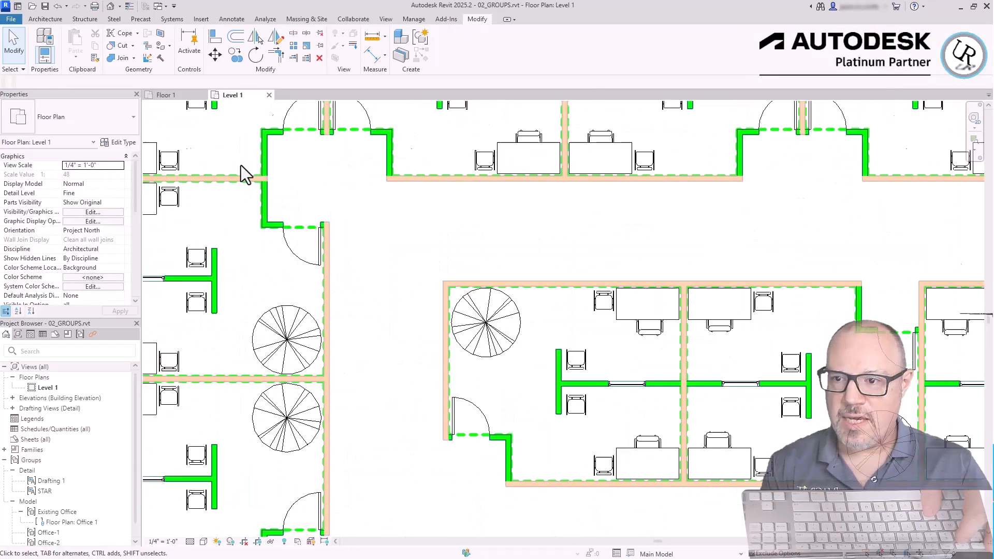
pyautogui.scroll(1, 241, 166)
pyautogui.moveTo(708, 415); pyautogui.dragTo(603, 266, button='middle')
pyautogui.click(594, 272)
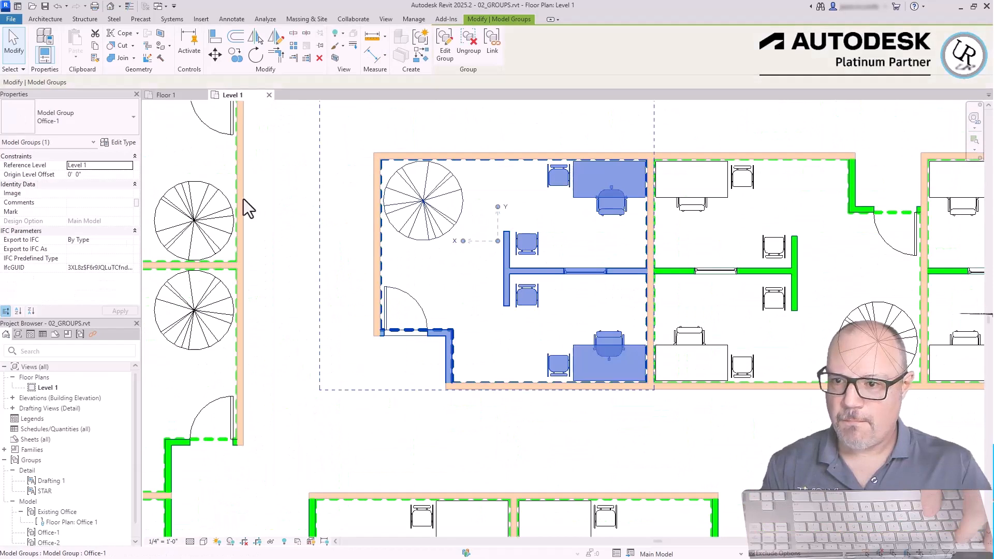
pyautogui.click(113, 125)
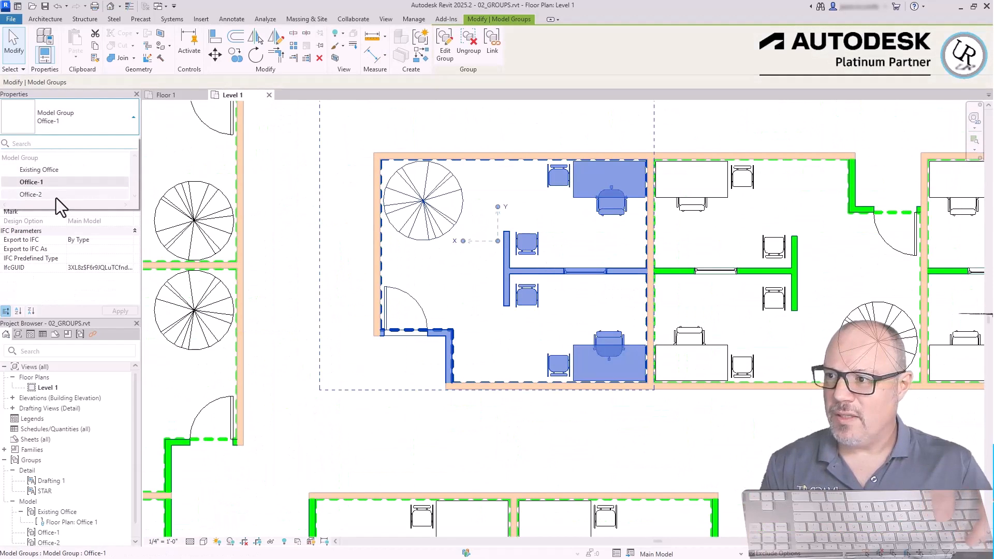
pyautogui.click(55, 197)
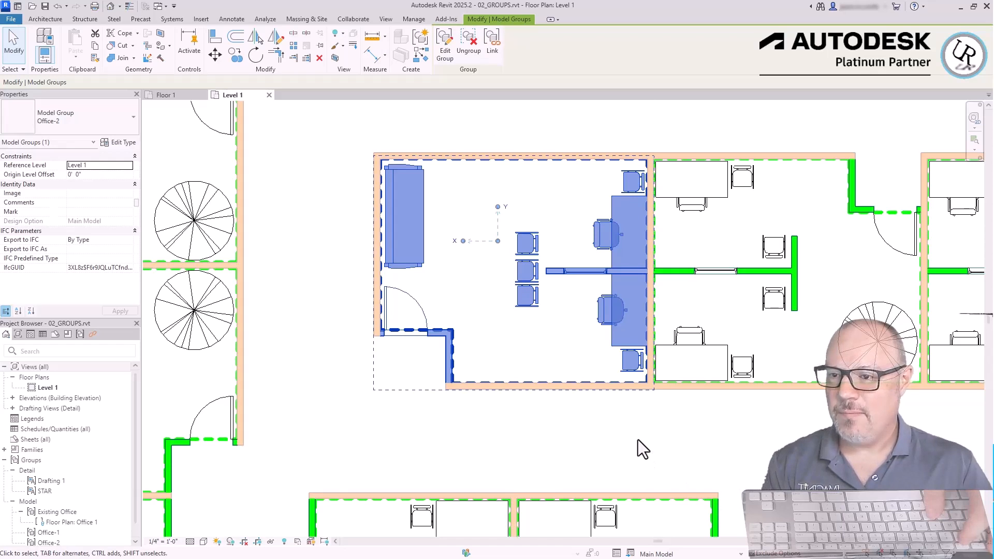
pyautogui.press('Escape')
pyautogui.scroll(-3, 623, 381)
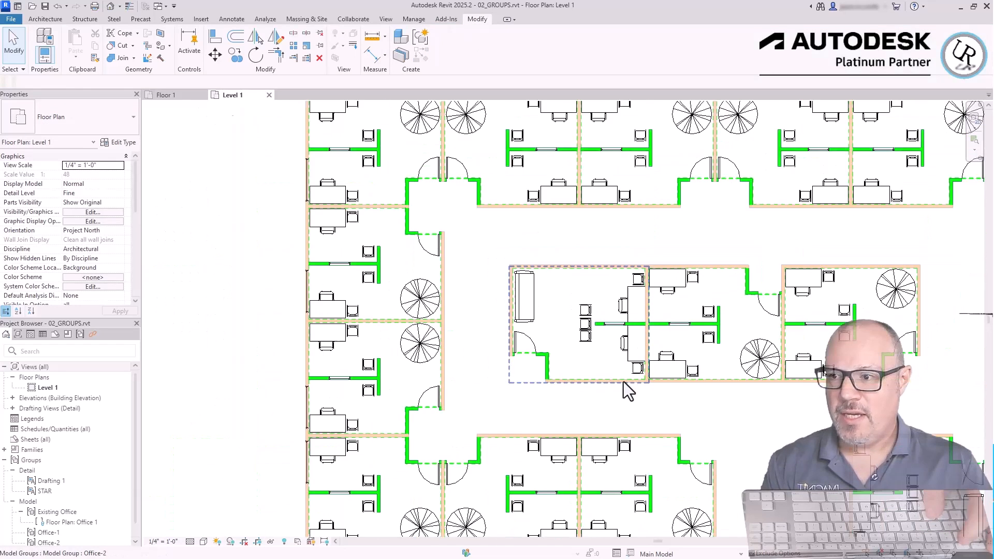
pyautogui.scroll(5, 266, 219)
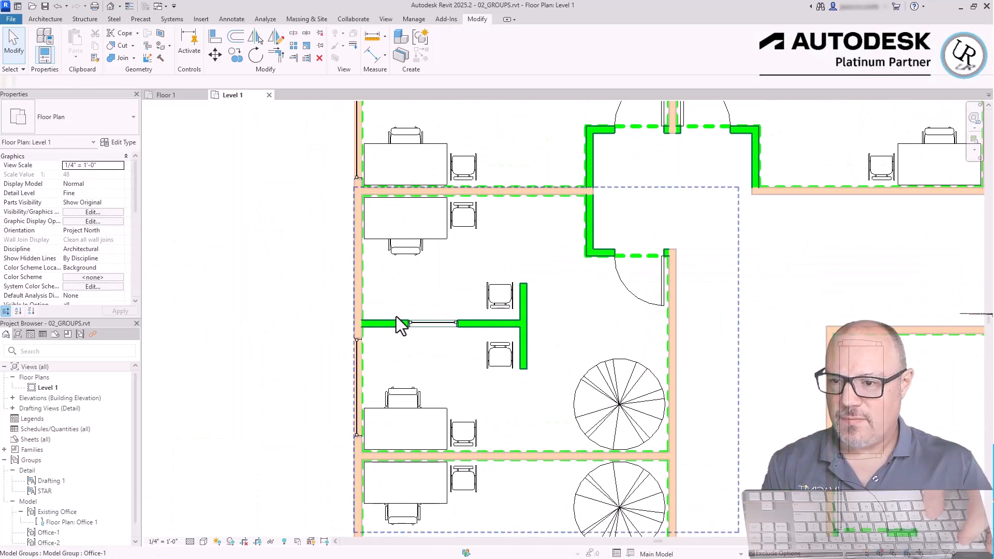
# Change the type of the third office group in the top row to Office-2.
pyautogui.scroll(-2, 258, 292)
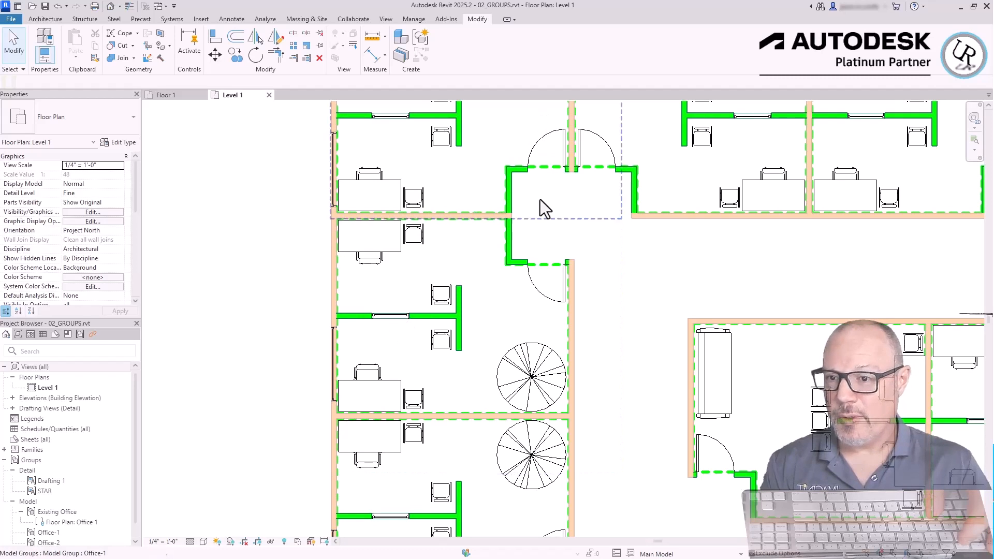
pyautogui.scroll(-2, 524, 216)
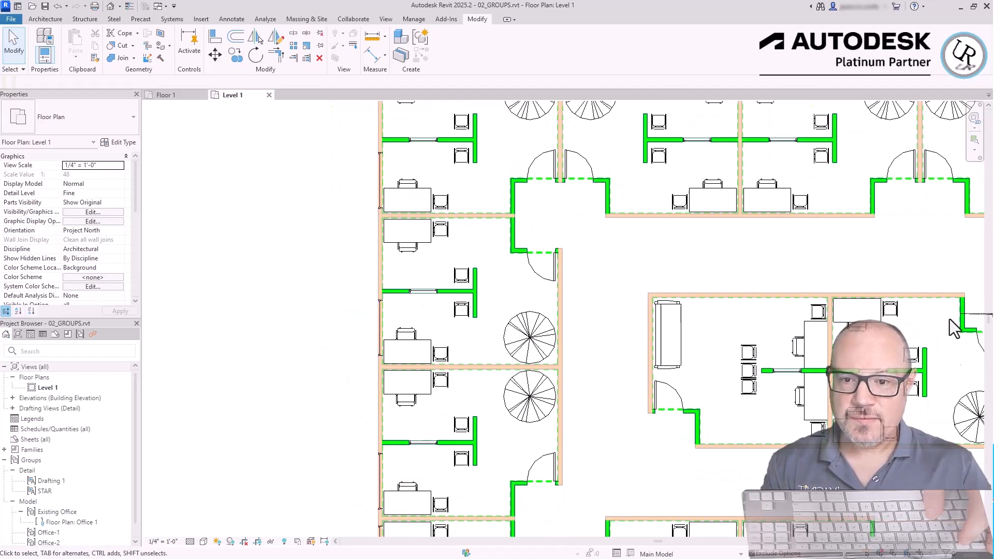
pyautogui.moveTo(787, 182); pyautogui.dragTo(554, 321, button='middle')
pyautogui.click(592, 286)
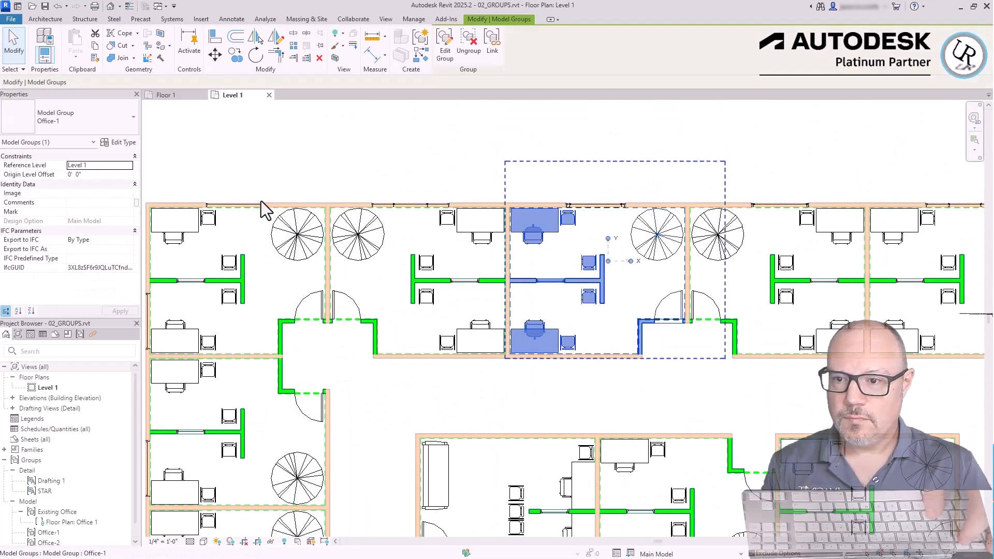
pyautogui.click(97, 126)
pyautogui.click(29, 194)
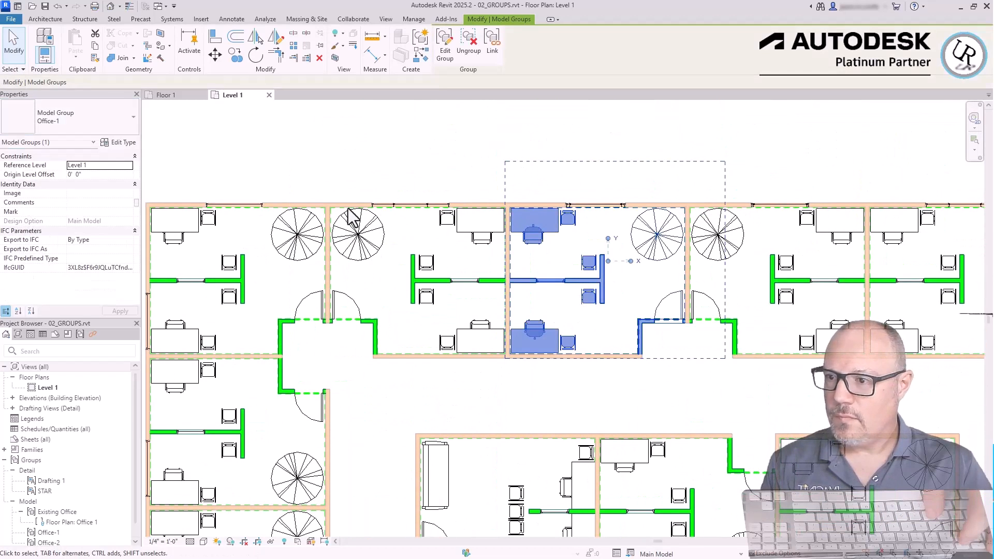
pyautogui.click(416, 157)
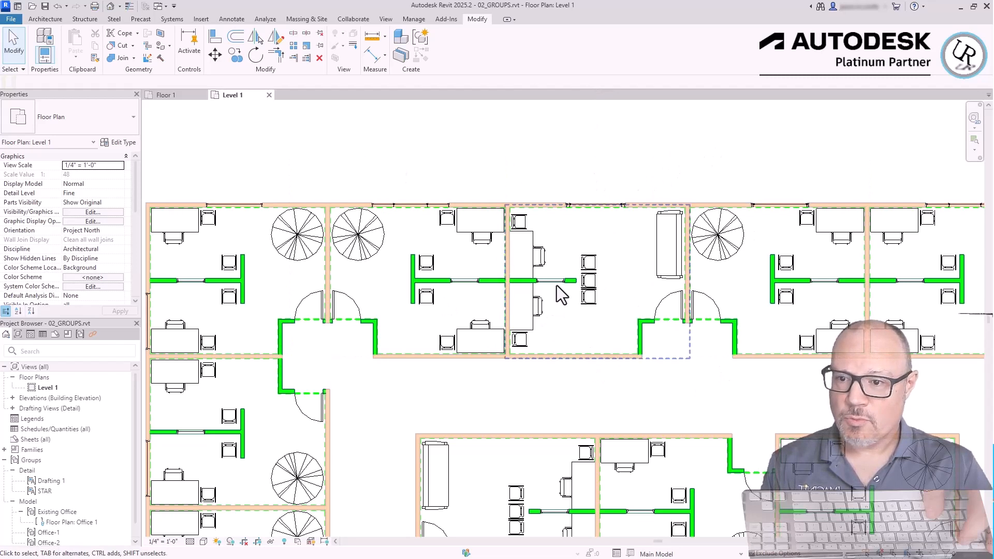
# Exclude the Japanese Maple tree from the single Office-1 group instance adjoining the Office-2 group in the top row.
pyautogui.scroll(2, 557, 285)
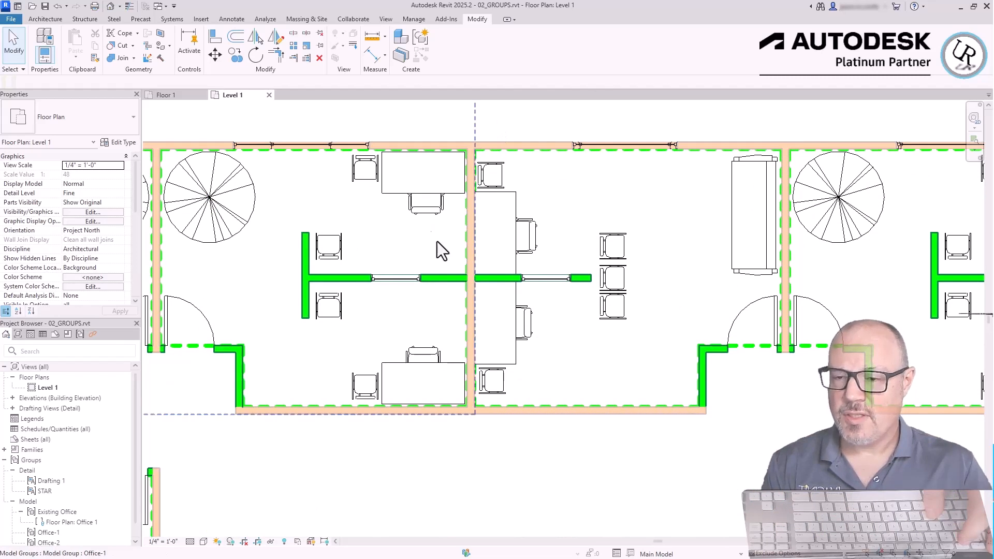
pyautogui.scroll(-1, 437, 244)
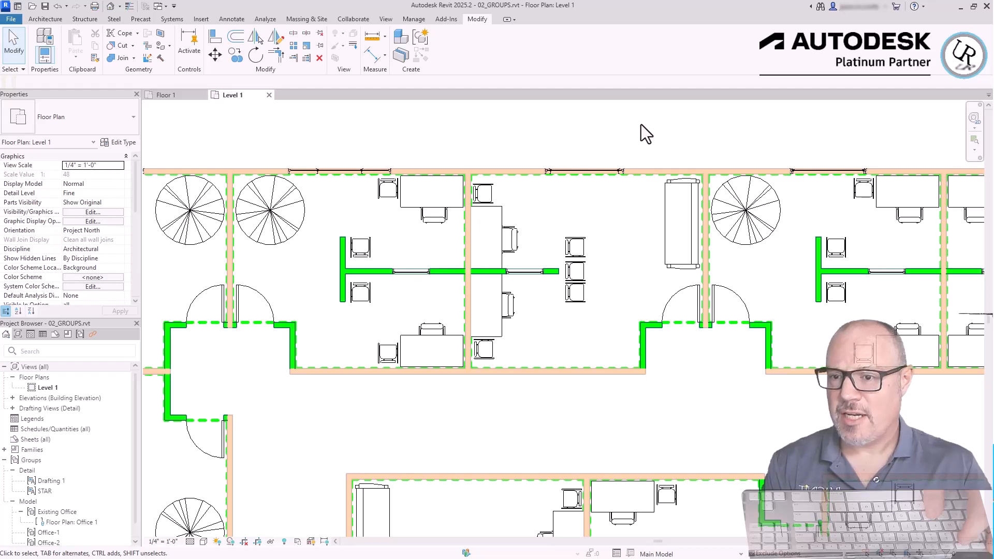
pyautogui.scroll(-2, 388, 267)
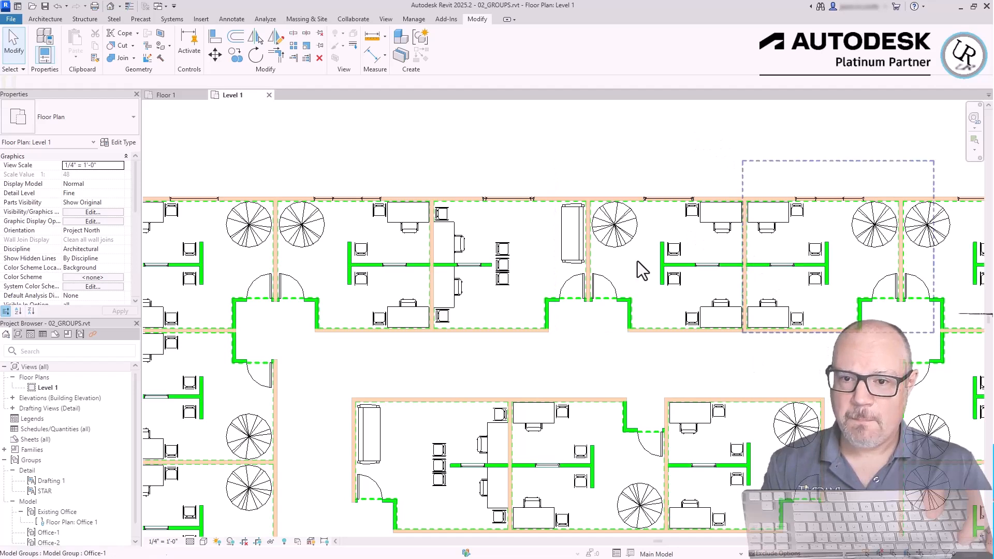
pyautogui.scroll(2, 611, 248)
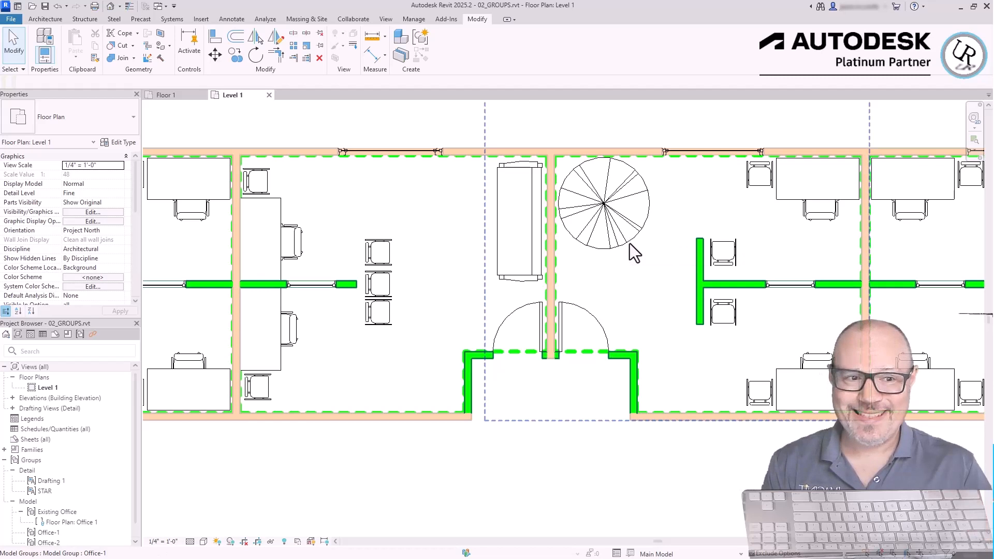
pyautogui.press('Tab')
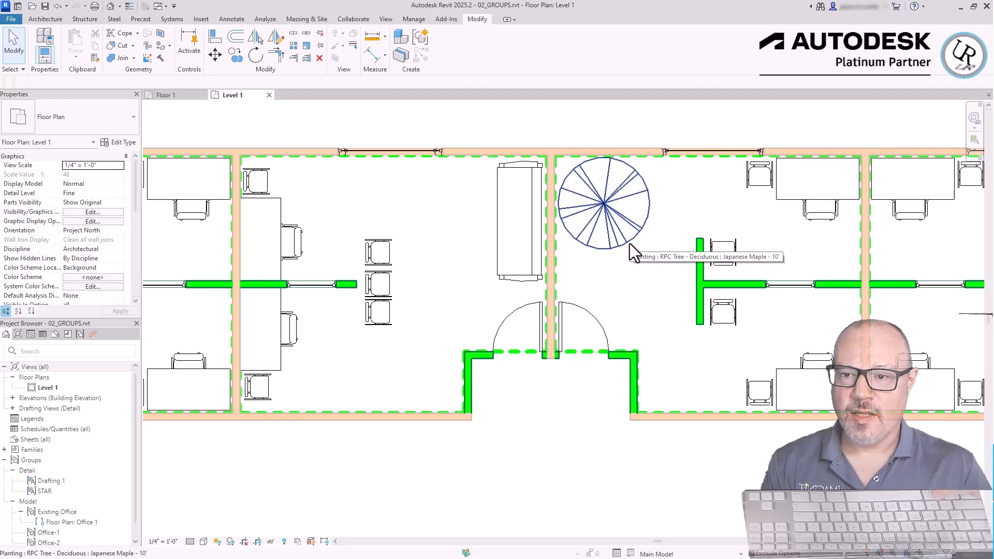
pyautogui.click(630, 243)
pyautogui.scroll(3, 622, 202)
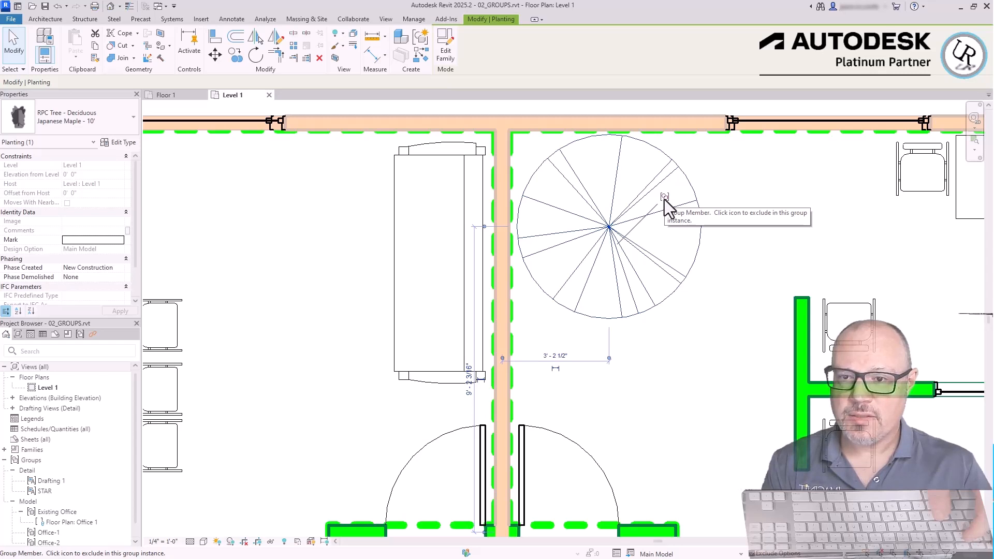
pyautogui.click(664, 197)
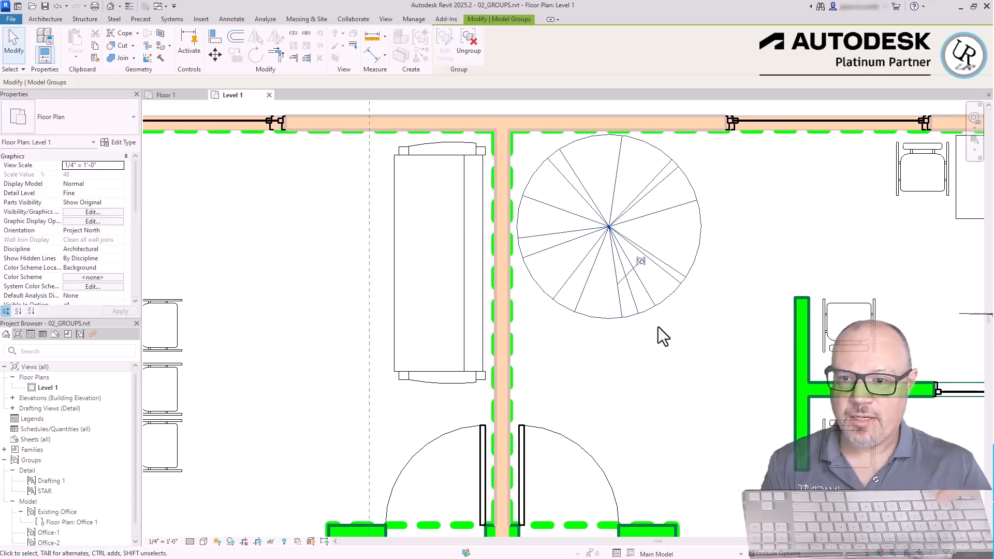
pyautogui.scroll(-3, 465, 219)
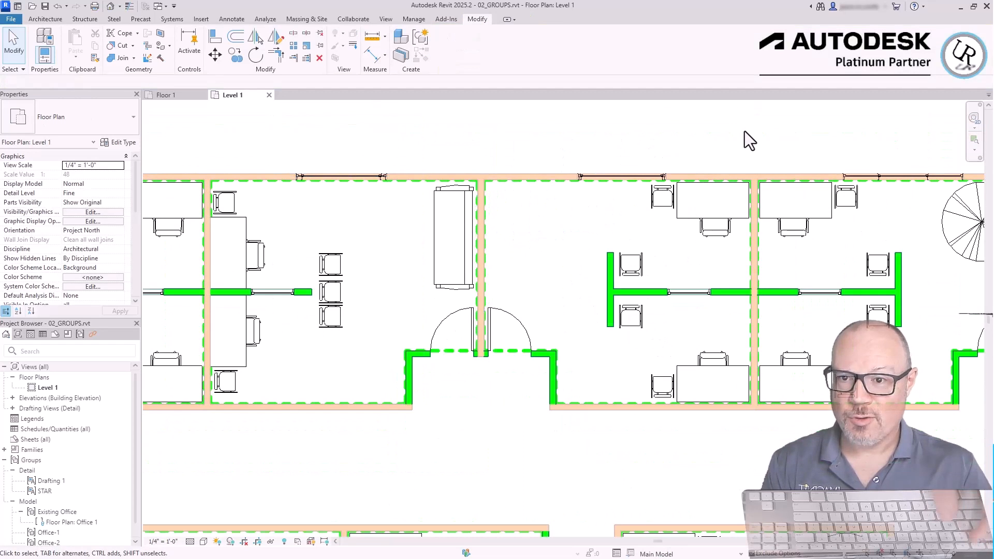
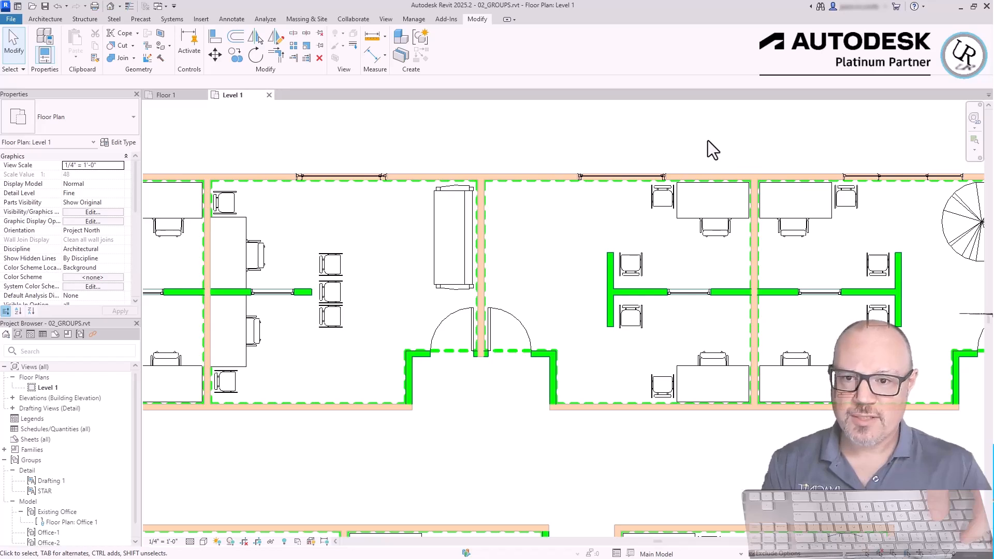
# Look over the other office groups on Level 1 to compare their trees with the office whose tree was excluded.
pyautogui.scroll(-2, 707, 141)
pyautogui.moveTo(668, 290); pyautogui.dragTo(486, 181, button='middle')
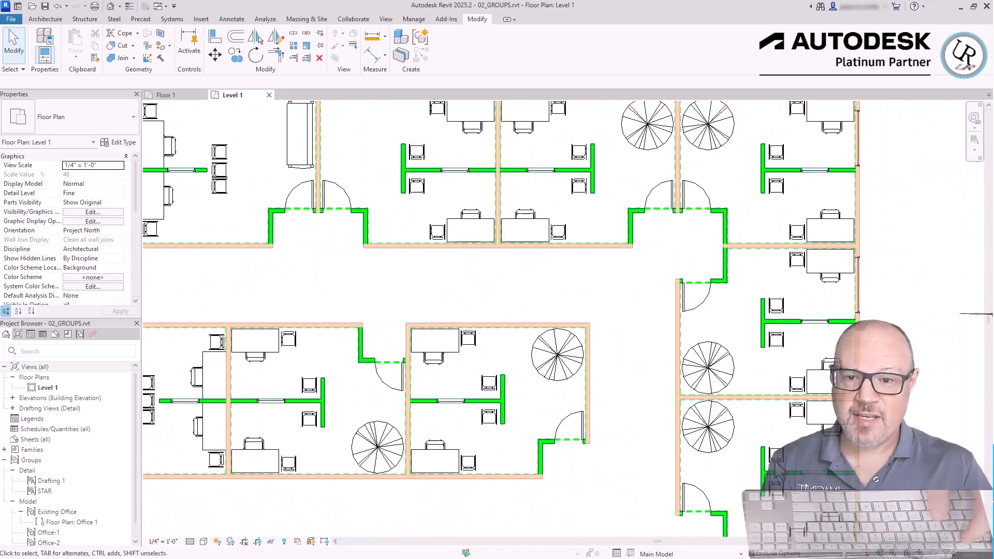
pyautogui.moveTo(786, 343); pyautogui.dragTo(732, 178, button='middle')
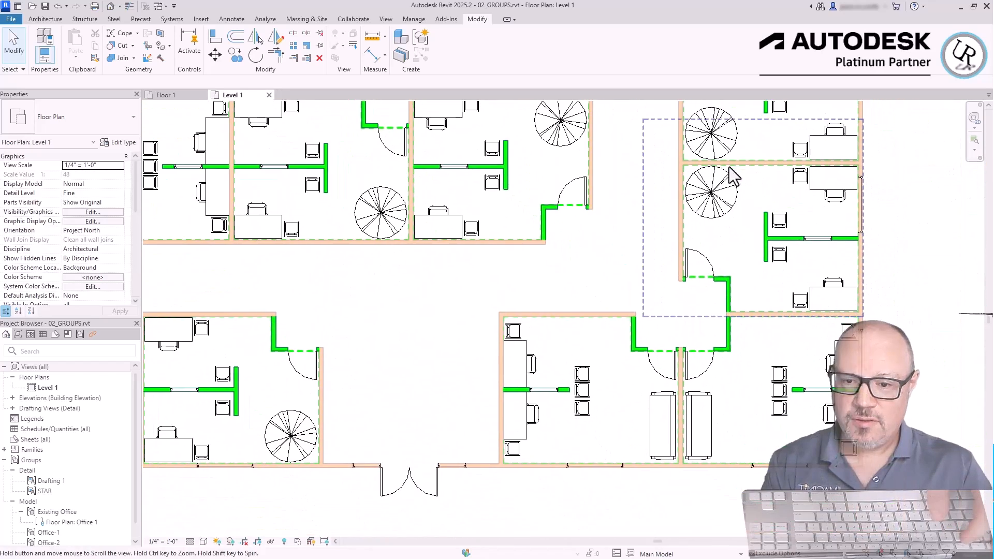
pyautogui.moveTo(542, 237); pyautogui.dragTo(655, 421, button='middle')
pyautogui.scroll(-2, 655, 420)
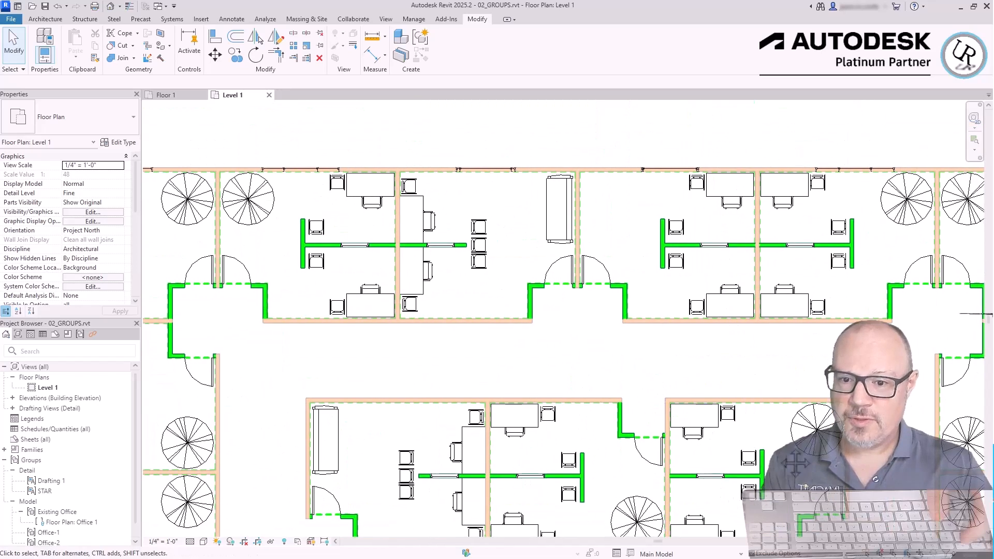
pyautogui.scroll(3, 474, 165)
pyautogui.scroll(2, 487, 155)
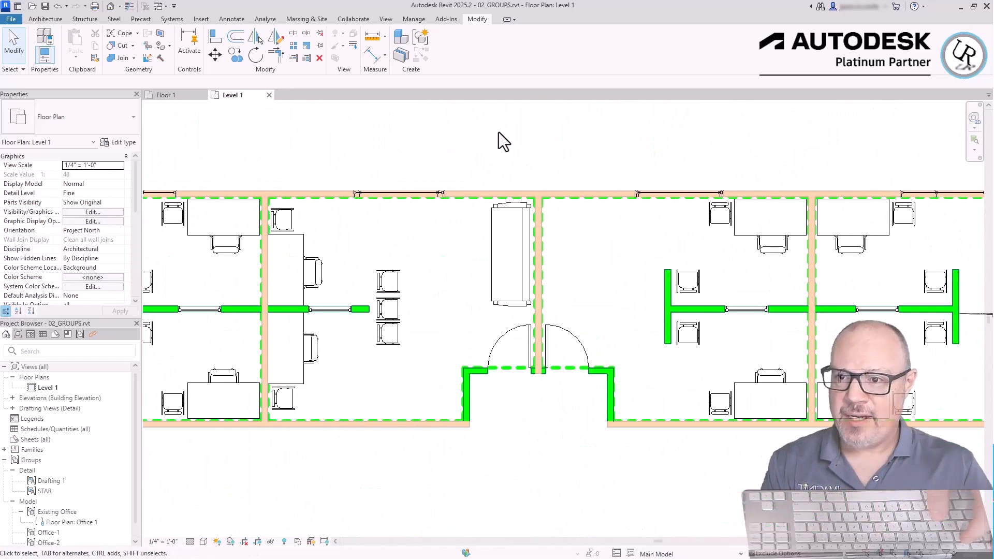
# Place a rotated Chair-Executive component in the emptied tree corner of that top-row office.
pyautogui.click(45, 19)
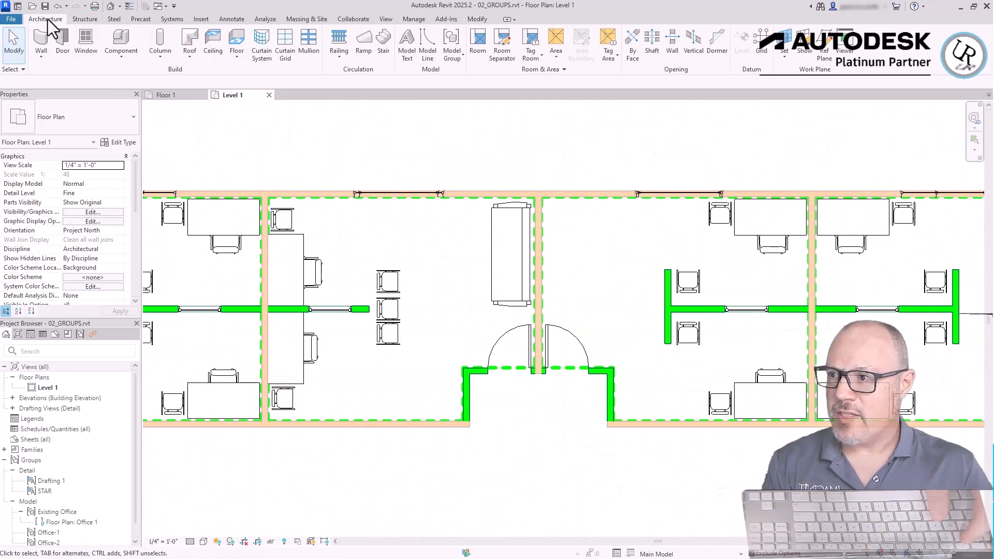
pyautogui.click(123, 40)
pyautogui.scroll(2, 580, 232)
pyautogui.press('space')
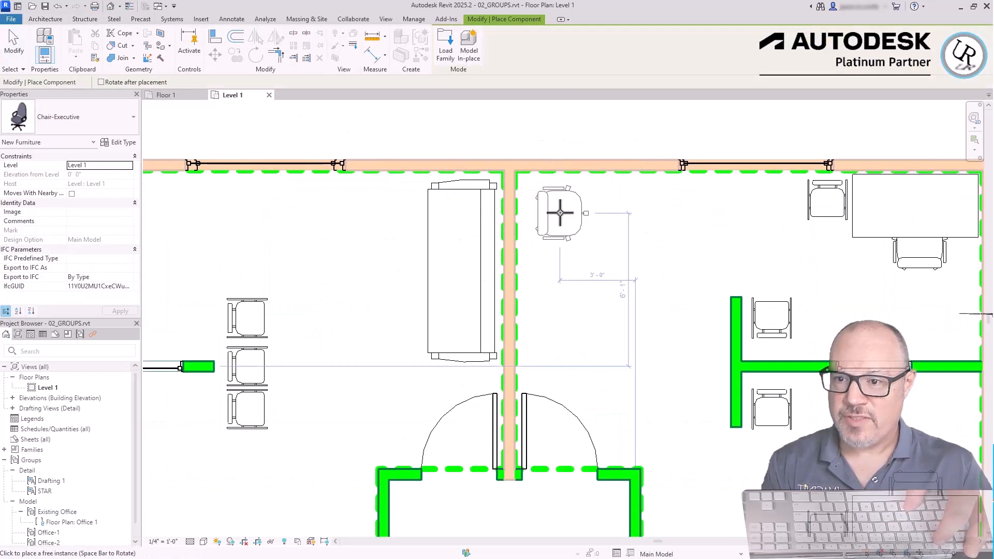
pyautogui.press('Escape')
pyautogui.press('Escape')
pyautogui.scroll(-3, 455, 191)
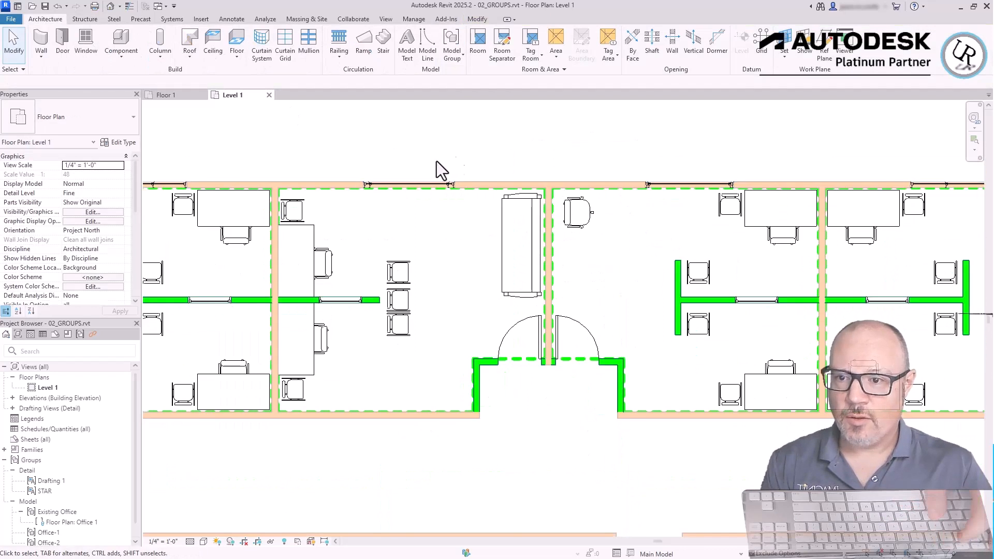
# Duplicate the Office-1 group type of the top-right corner office as Office-1b.
pyautogui.scroll(-2, 437, 161)
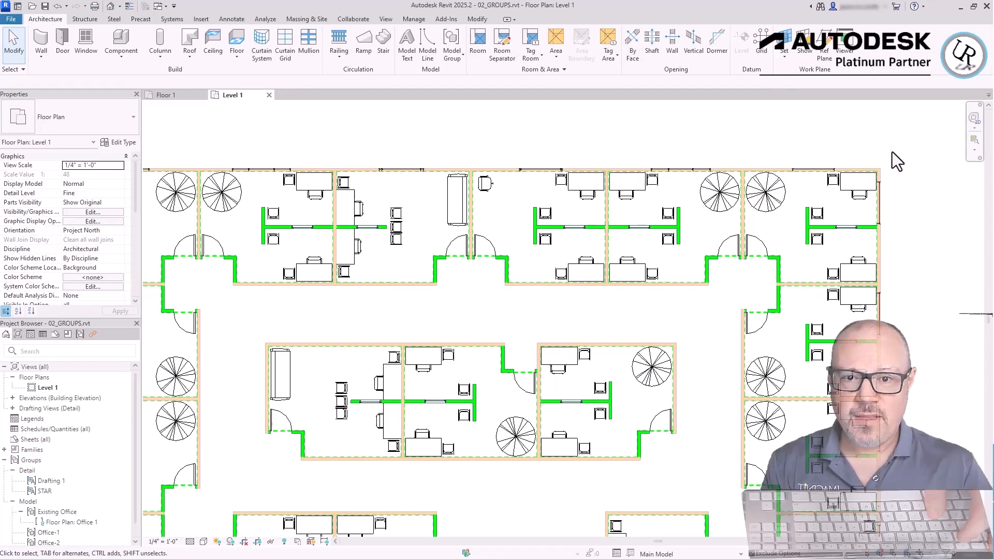
pyautogui.scroll(2, 901, 179)
pyautogui.click(839, 181)
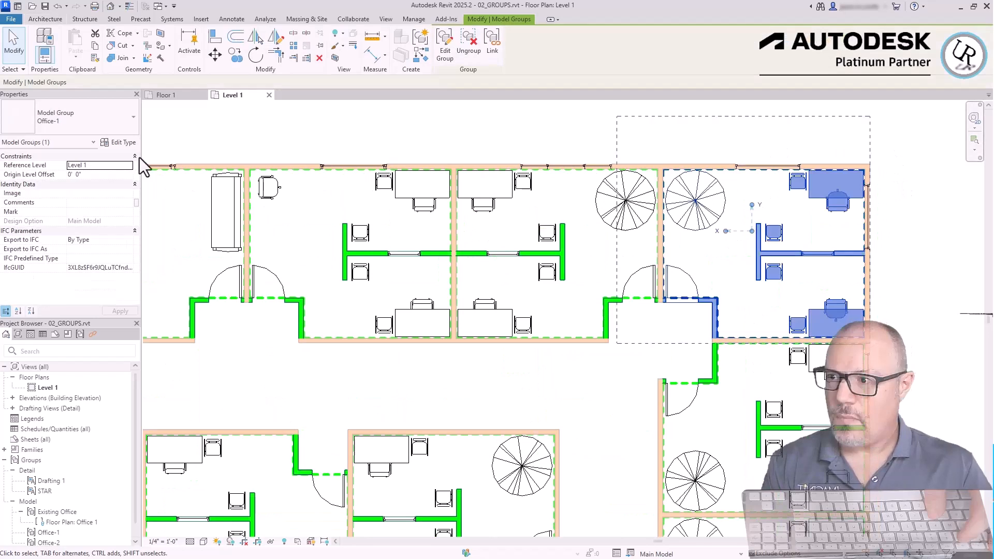
pyautogui.click(119, 143)
pyautogui.click(361, 175)
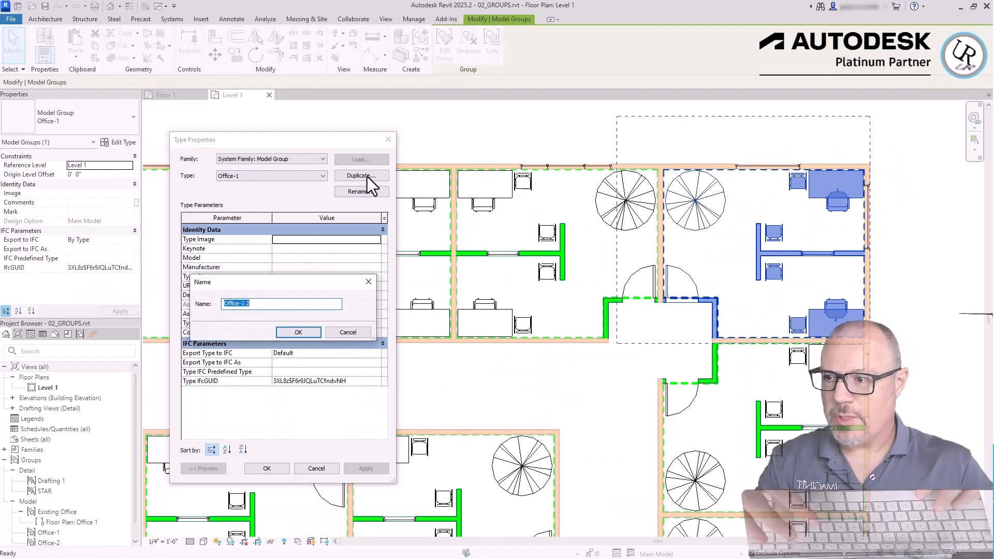
pyautogui.press('Right')
pyautogui.press('BackSpace')
pyautogui.press('BackSpace')
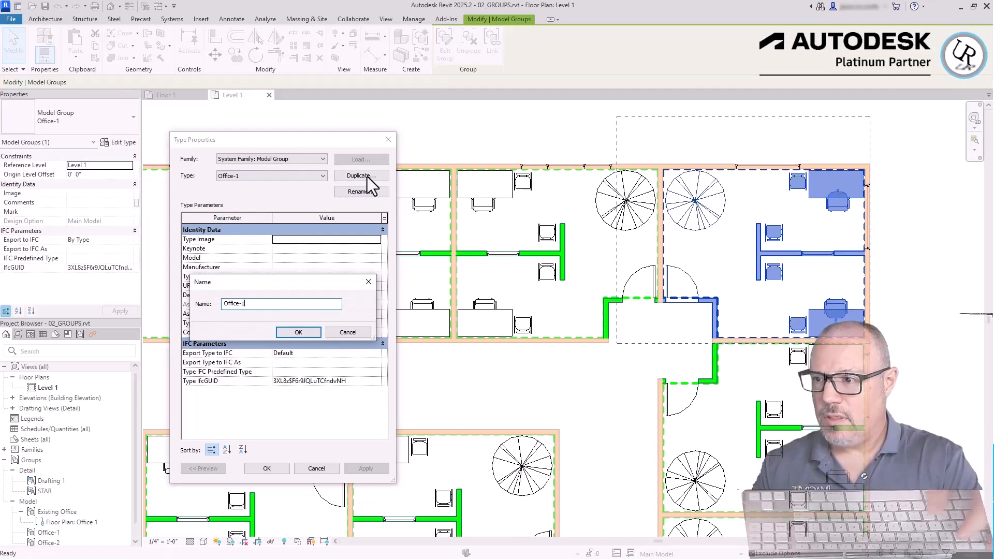
pyautogui.write('b')
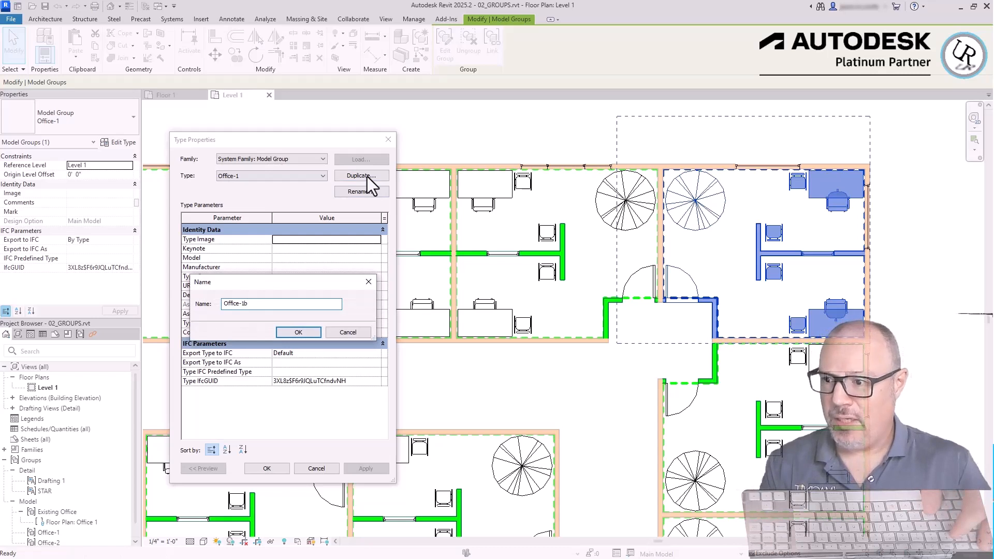
pyautogui.press('Return')
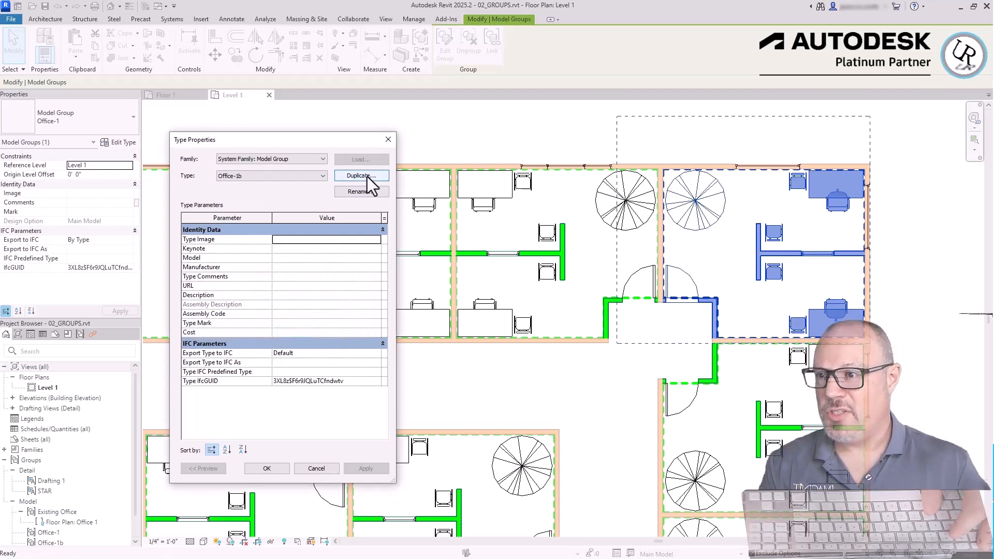
pyautogui.click(267, 468)
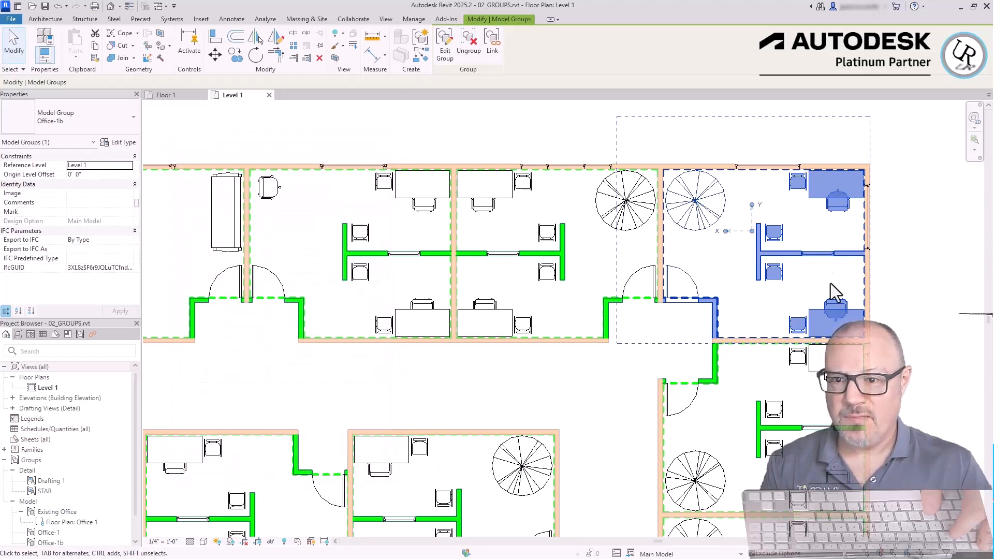
# Open the Office-1b group for editing and rotate the lower desk's side chair to face the desk.
pyautogui.scroll(3, 821, 306)
pyautogui.click(445, 46)
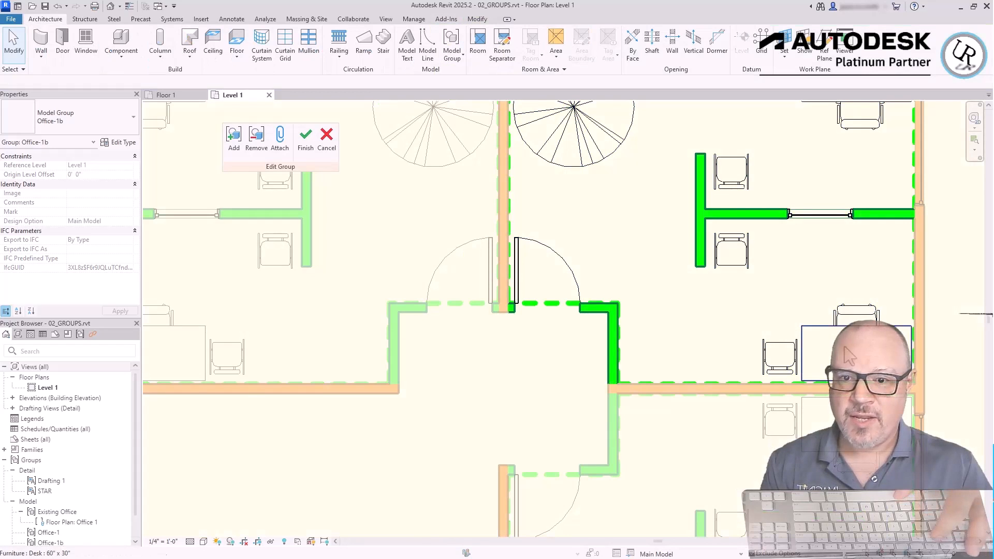
pyautogui.scroll(2, 782, 372)
pyautogui.click(782, 373)
pyautogui.press('space')
pyautogui.press('space')
pyautogui.press('space')
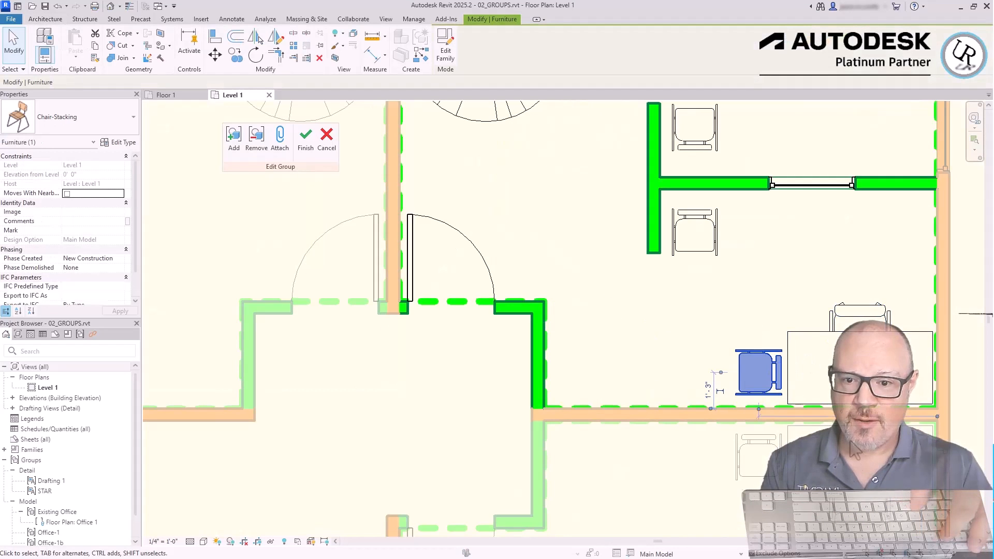
# Move the lower desk's side chair away from the desk and turn the lower partition chair's back to the short wall.
pyautogui.click(762, 269)
pyautogui.click(739, 357)
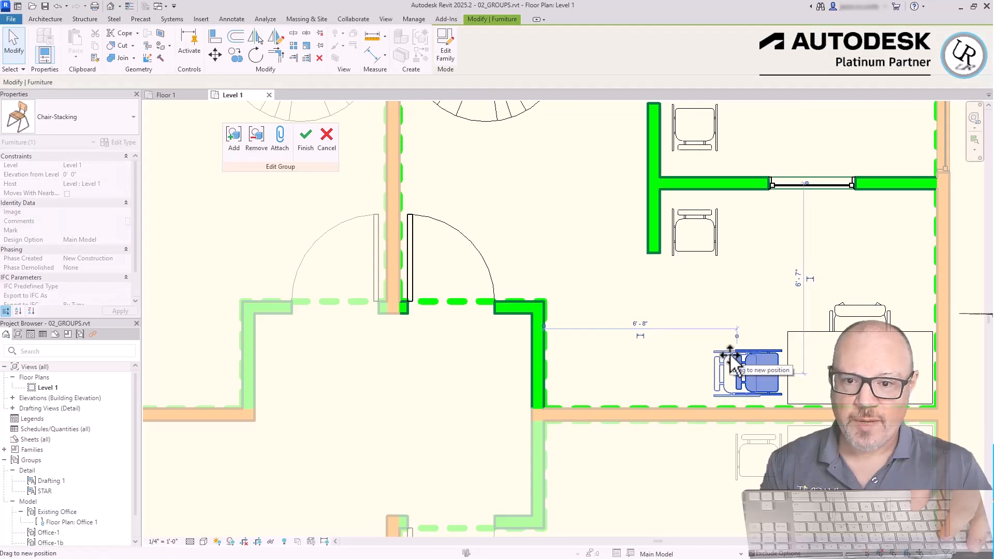
pyautogui.keyDown('ctrl'); pyautogui.moveTo(728, 360); pyautogui.dragTo(720, 231); pyautogui.keyUp('ctrl')
pyautogui.click(809, 313)
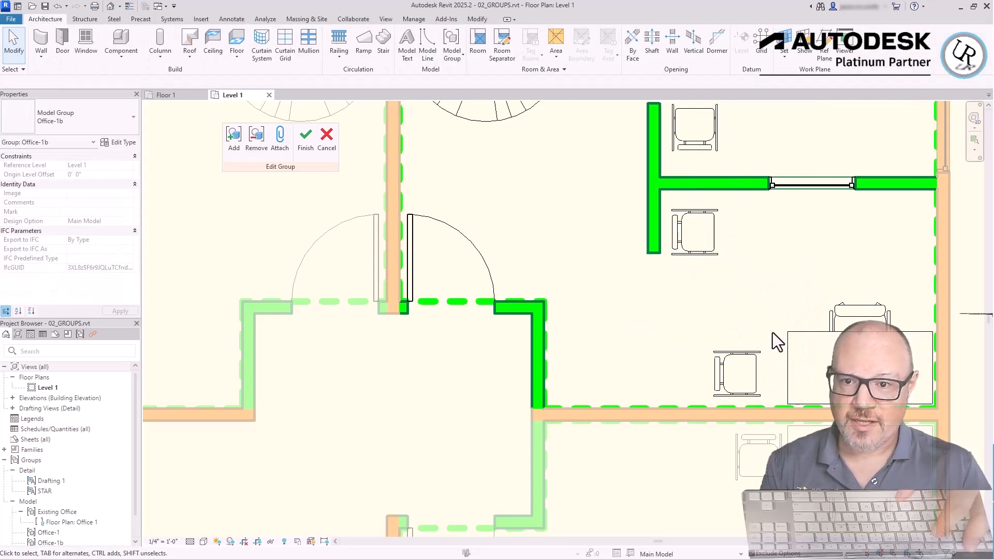
# Turn the upper partition chair and the upper desk's side chair to match the lower ones, and finish editing the group.
pyautogui.scroll(-3, 771, 332)
pyautogui.scroll(2, 745, 185)
pyautogui.moveTo(776, 166)
pyautogui.mouseDown()
pyautogui.moveTo(760, 164)
pyautogui.moveTo(766, 175)
pyautogui.mouseUp()
pyautogui.click(843, 259)
pyautogui.scroll(-2, 756, 205)
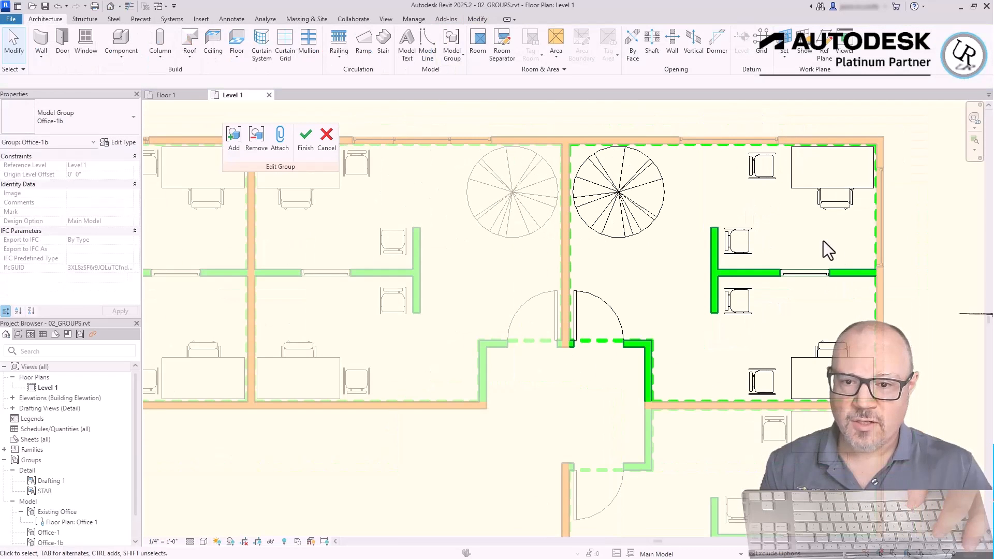
pyautogui.click(305, 139)
# Change the group type of the third office down along the building's right-hand exterior wall to Office-1b.
pyautogui.moveTo(849, 412); pyautogui.dragTo(843, 352, button='middle')
pyautogui.click(927, 343)
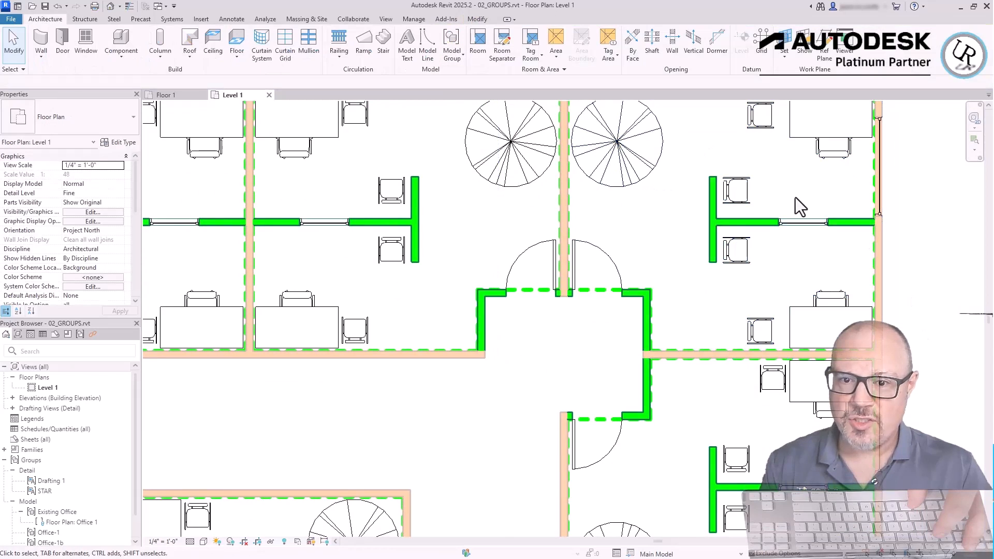
pyautogui.scroll(-2, 793, 195)
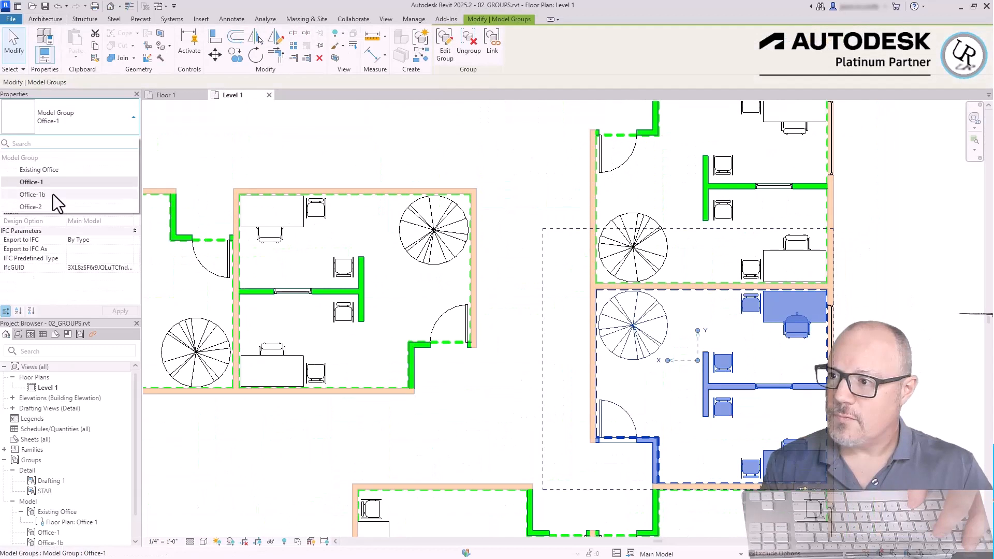
pyautogui.click(54, 195)
pyautogui.click(900, 321)
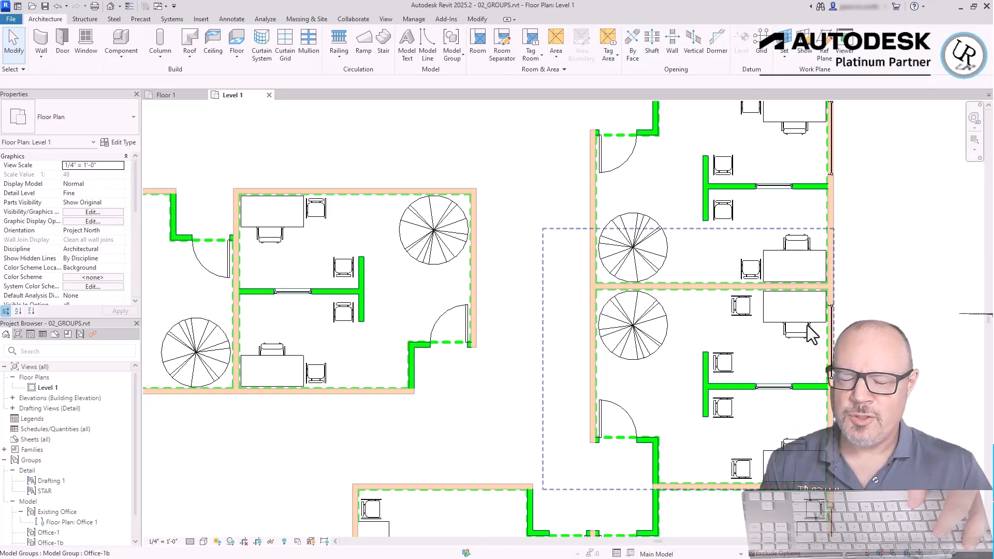
pyautogui.scroll(-2, 891, 362)
pyautogui.scroll(-2, 810, 337)
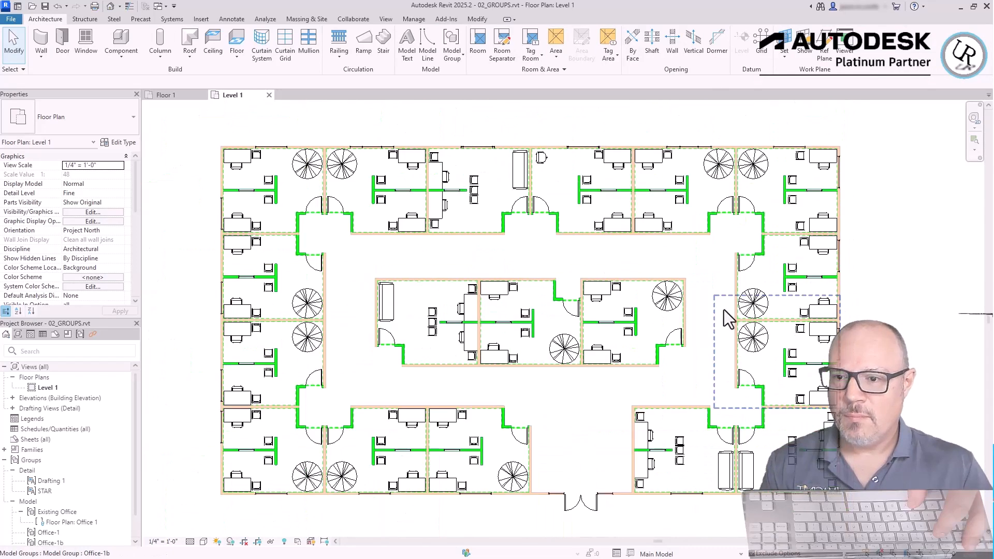
# Duplicate the Office-1 group type of the middle office in the central block as Office-Empty.
pyautogui.scroll(2, 506, 339)
pyautogui.click(533, 330)
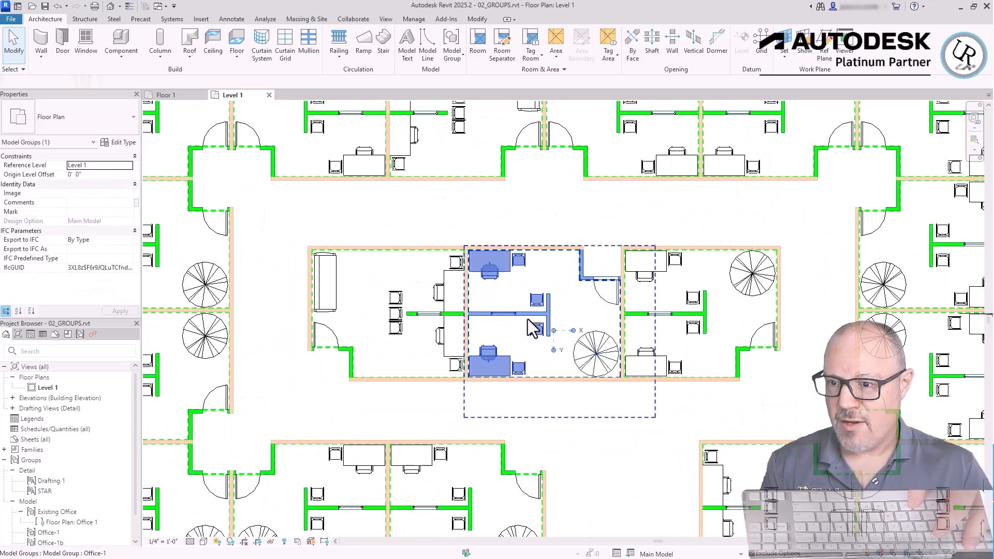
pyautogui.click(120, 144)
pyautogui.click(361, 176)
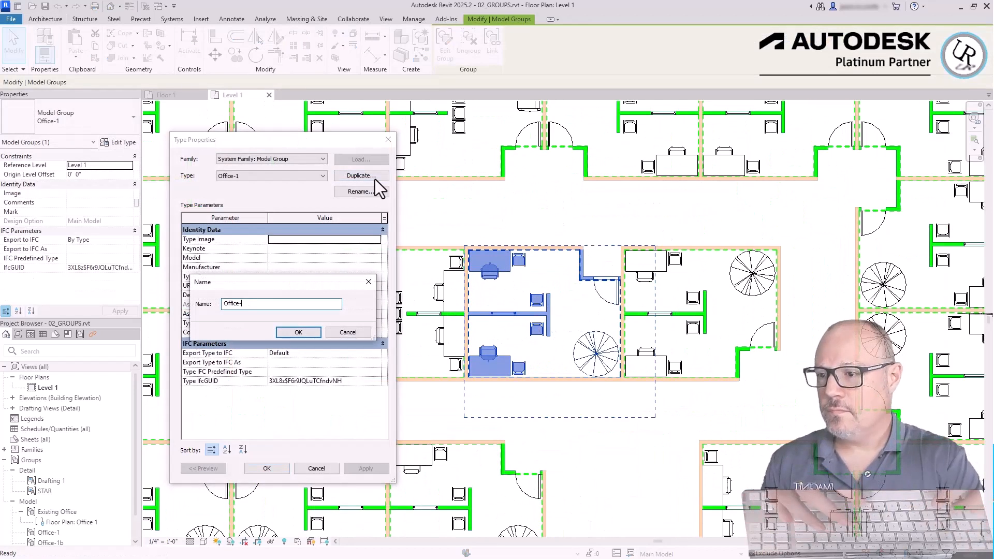
pyautogui.write('Office-Empty')
pyautogui.press('Return')
pyautogui.press('Return')
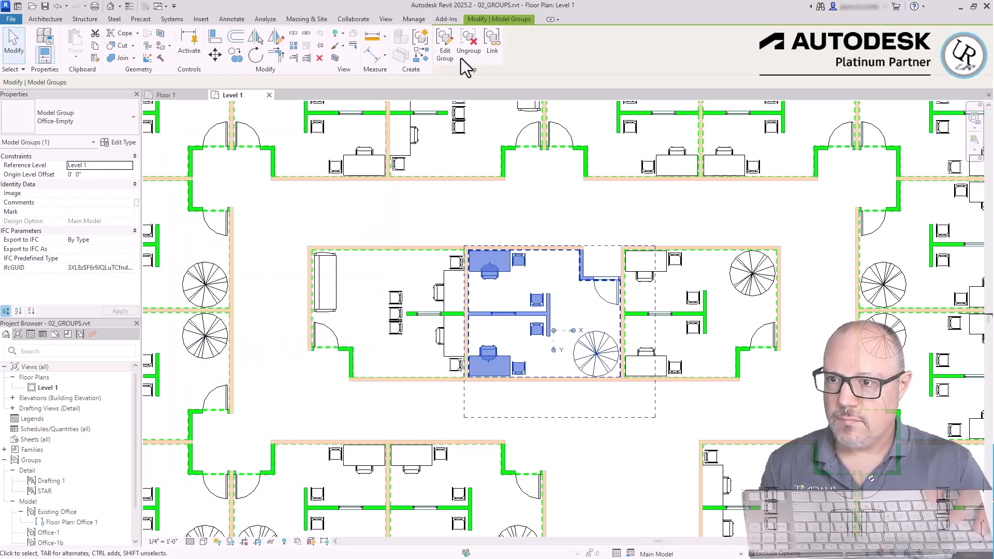
# Edit the Office-Empty group to delete its interior partitions and all furniture, keeping only the entrance walls and door, and finish editing.
pyautogui.scroll(2, 564, 363)
pyautogui.moveTo(669, 386); pyautogui.dragTo(400, 256)
pyautogui.press('Delete')
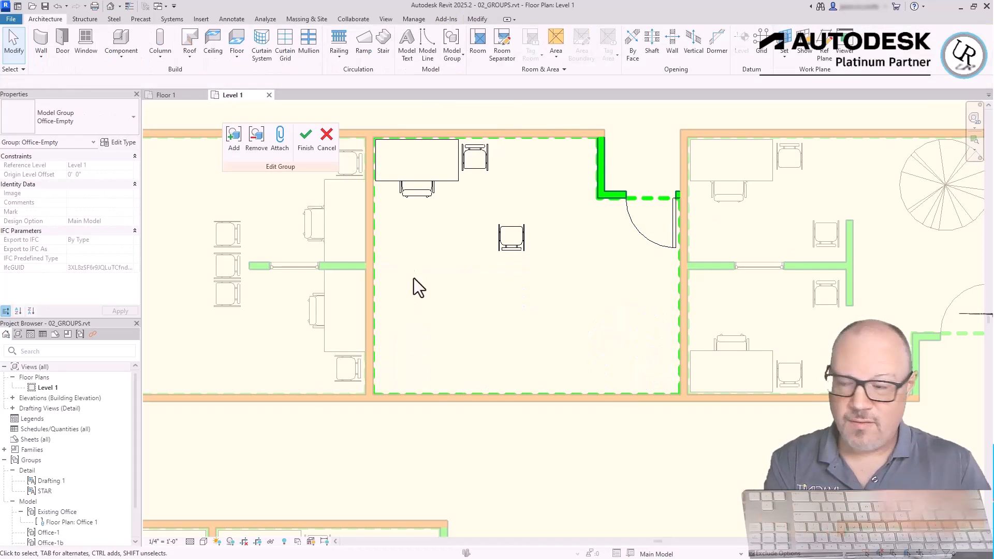
pyautogui.moveTo(525, 273); pyautogui.dragTo(394, 148)
pyautogui.press('Delete')
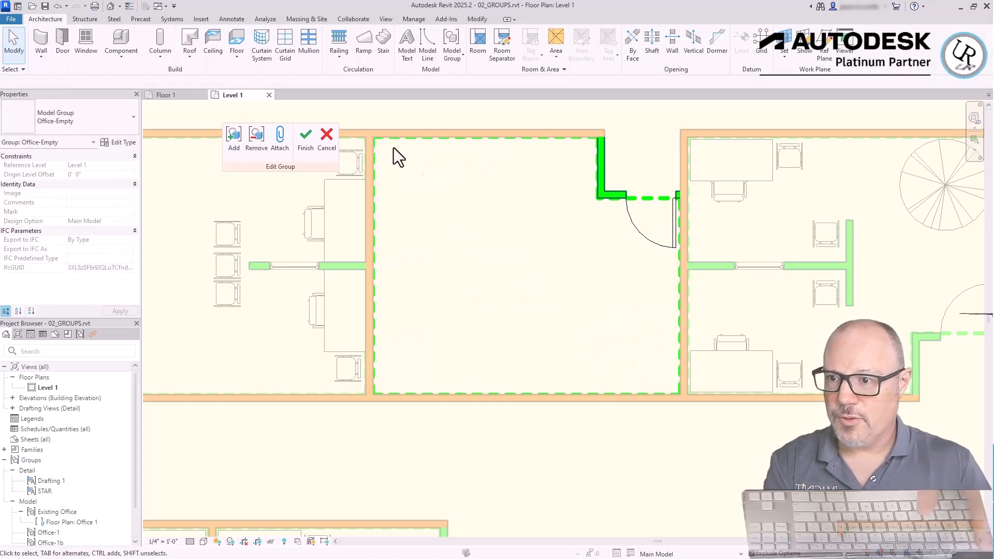
pyautogui.click(303, 154)
pyautogui.click(601, 285)
pyautogui.scroll(-2, 753, 336)
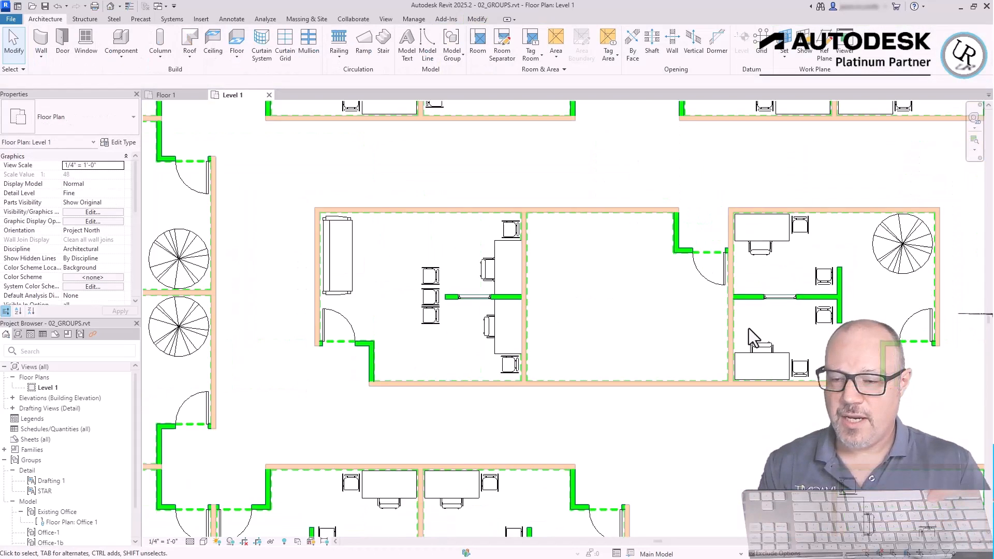
# Try switching the emptied middle office in the central block back to the Office-1 group type.
pyautogui.scroll(-1, 753, 358)
pyautogui.scroll(2, 721, 304)
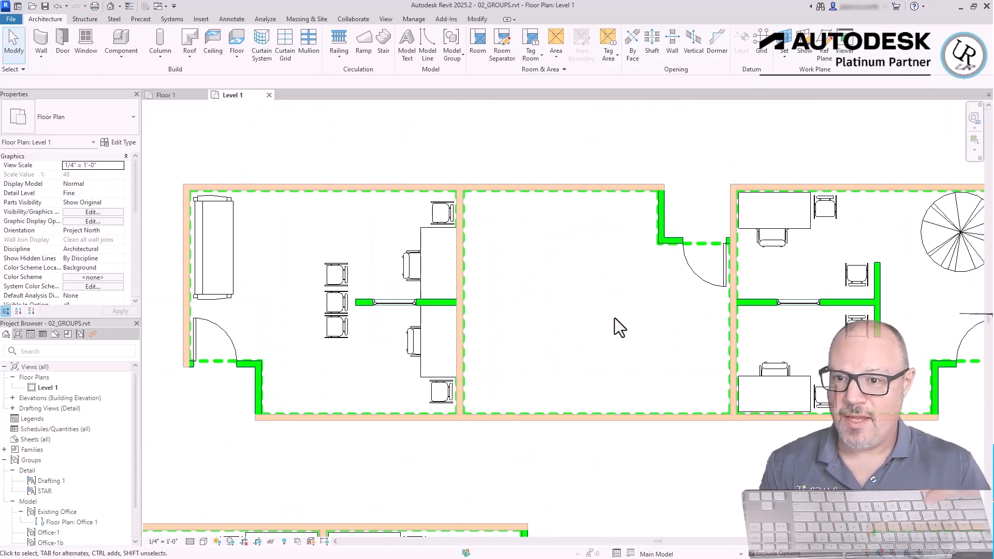
pyautogui.click(697, 275)
pyautogui.click(111, 130)
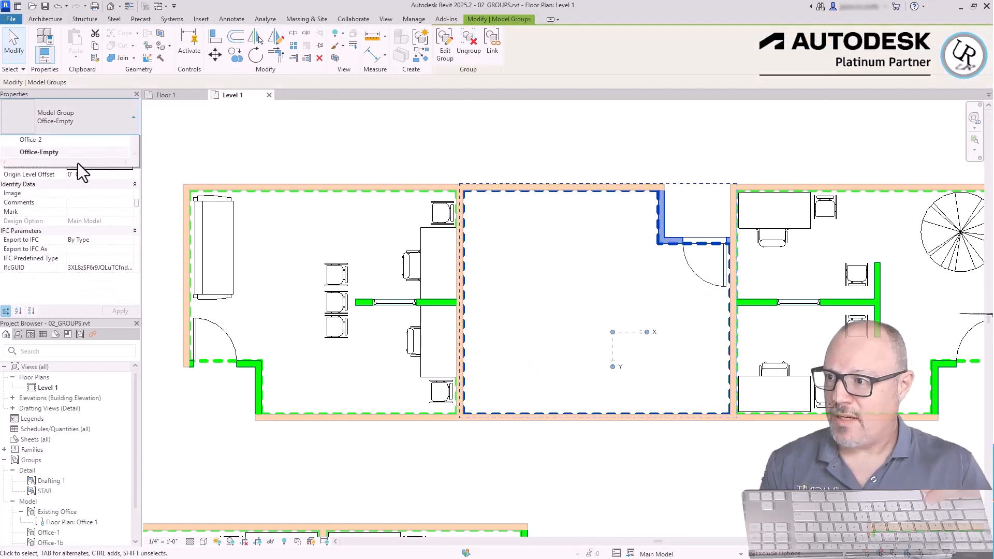
pyautogui.click(44, 220)
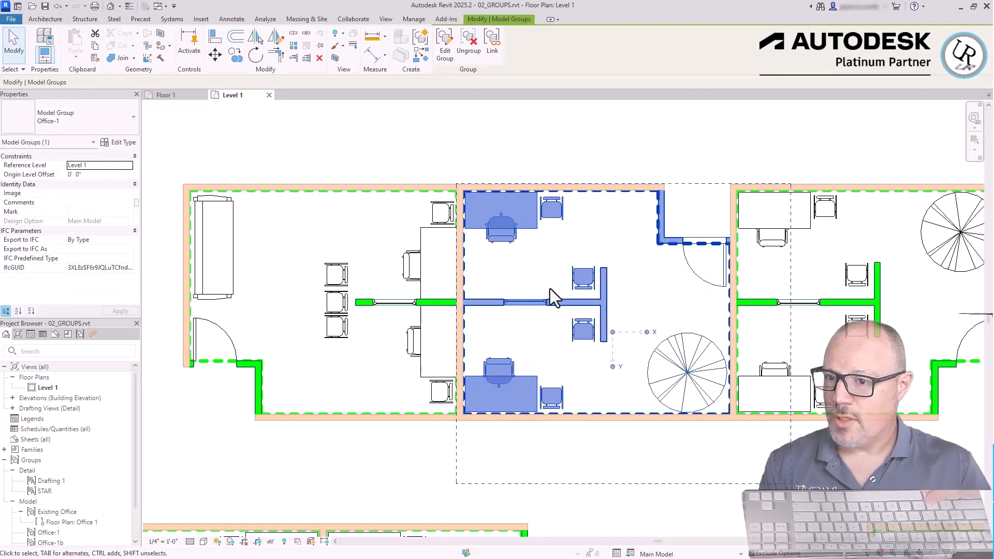
pyautogui.click(659, 148)
pyautogui.scroll(2, 728, 296)
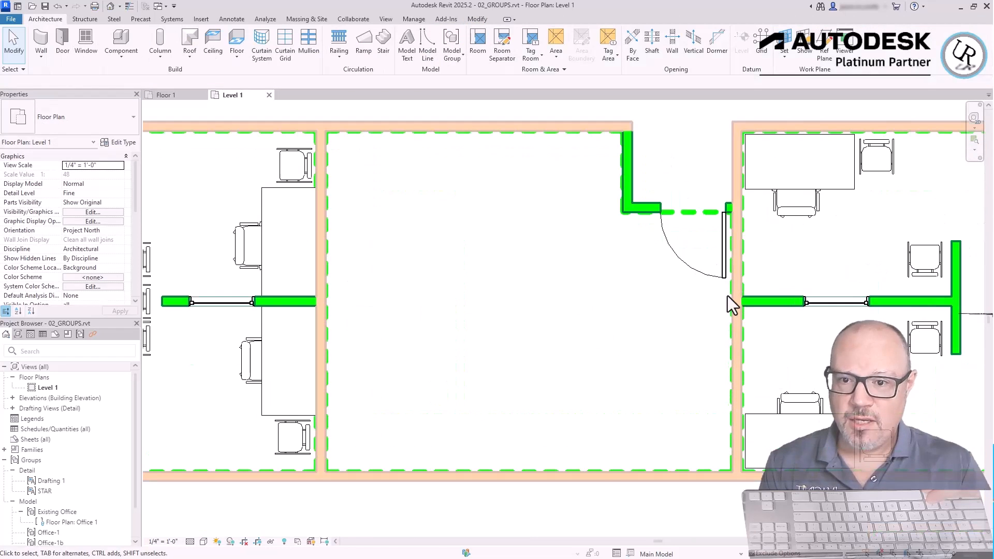
# Examine the entrance walls and door that belong to the Office-Empty group in the central block.
pyautogui.click(701, 270)
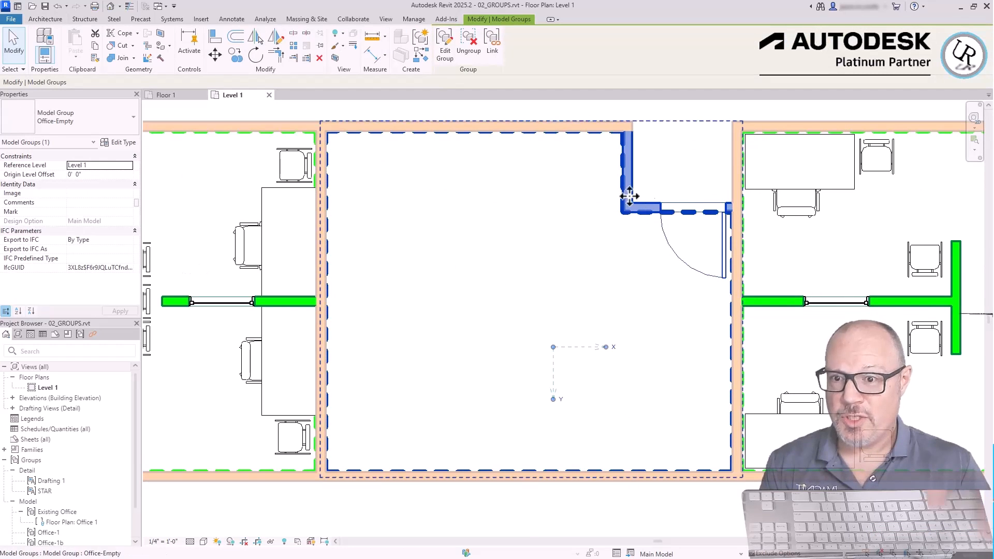
pyautogui.click(685, 238)
pyautogui.scroll(2, 683, 205)
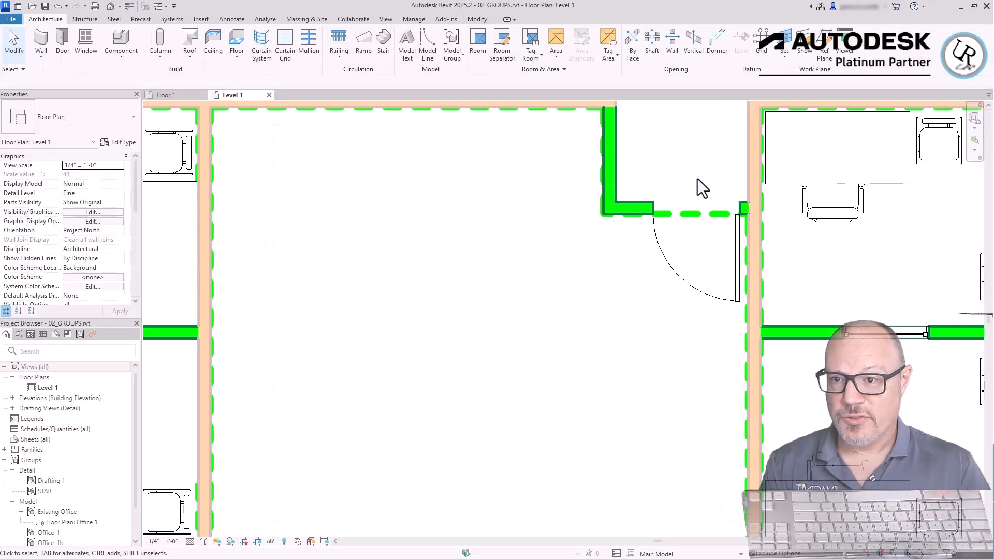
pyautogui.scroll(-2, 698, 179)
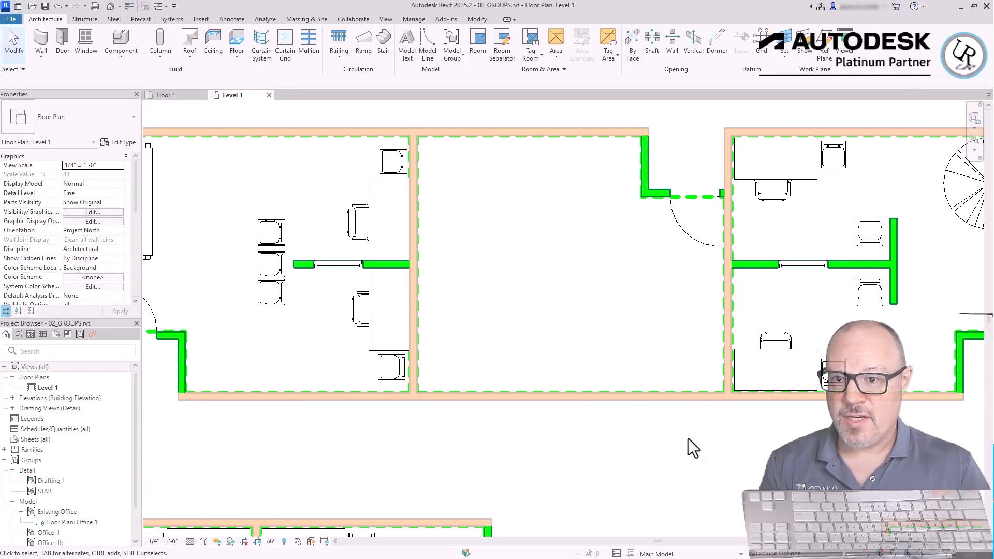
pyautogui.click(648, 197)
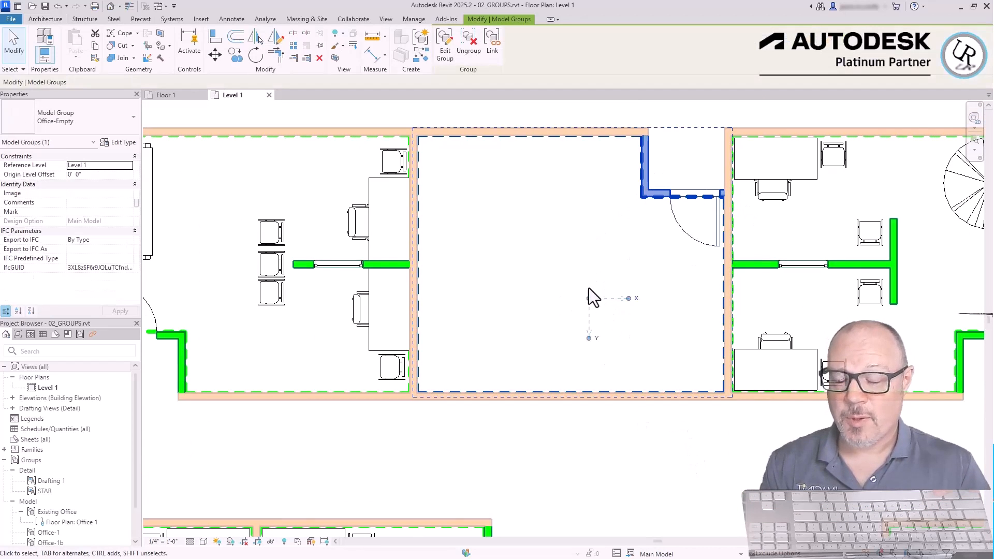
pyautogui.scroll(-3, 686, 186)
pyautogui.click(707, 474)
# Convert the Office-1 group just left of the building's main entrance into a link, replacing it with a new project file.
pyautogui.scroll(-2, 625, 269)
pyautogui.scroll(3, 469, 391)
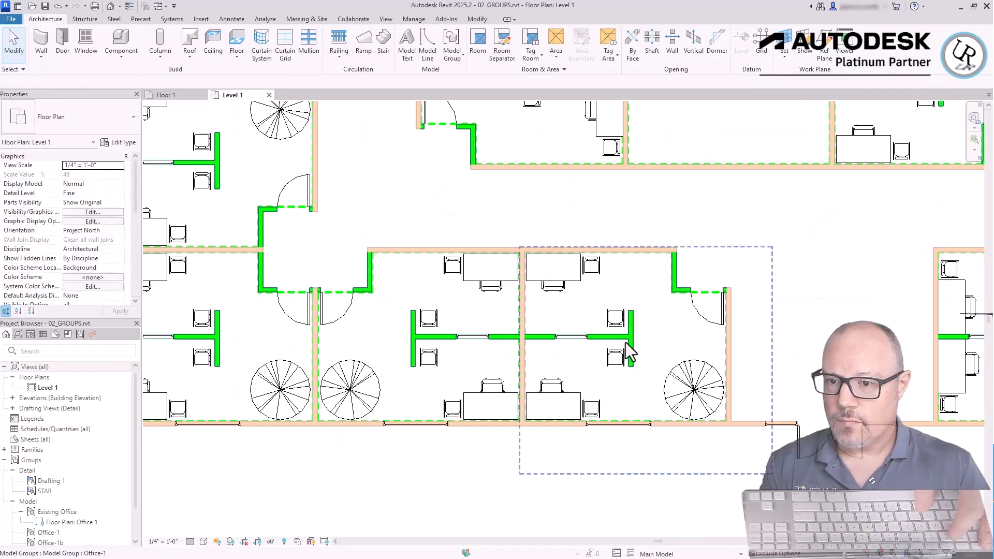
pyautogui.click(626, 343)
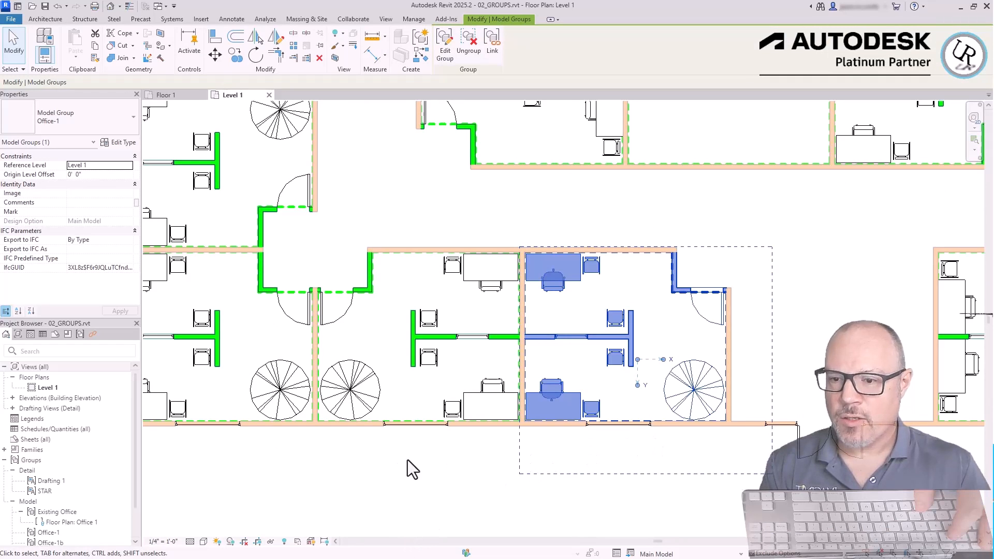
pyautogui.click(493, 44)
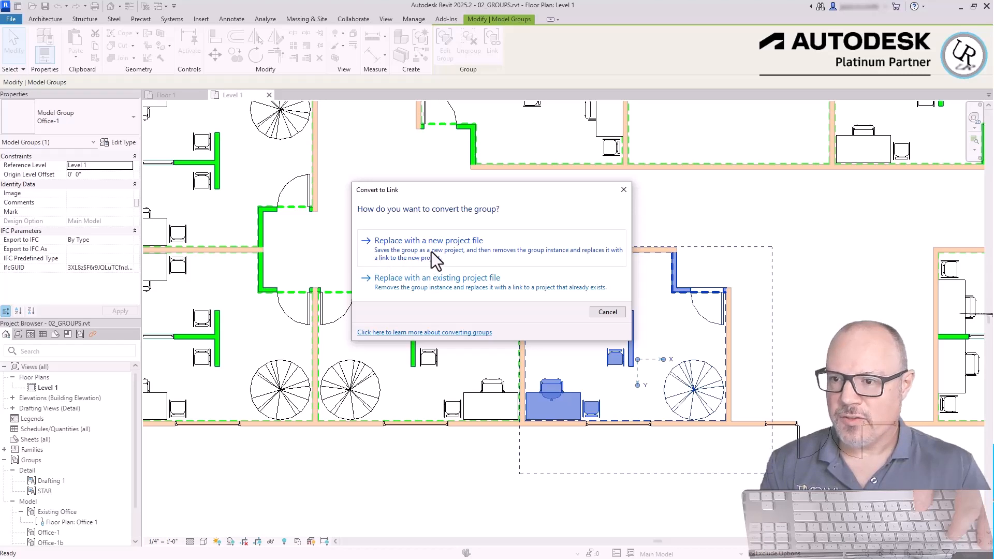
pyautogui.moveTo(553, 193); pyautogui.dragTo(764, 73)
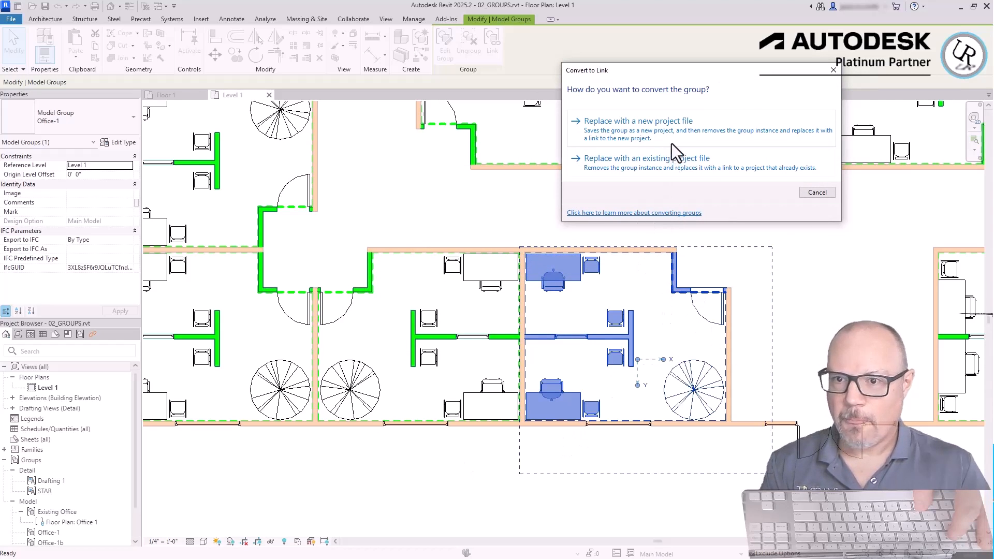
pyautogui.click(672, 127)
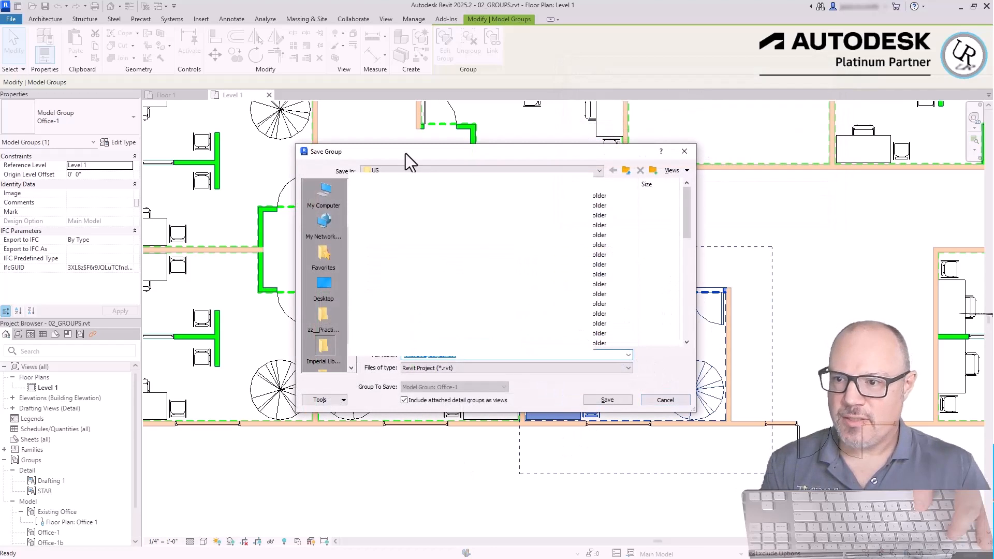
# Save the group to the Desktop as a Revit project named Group Office-1, with attached detail groups included as views.
pyautogui.click(323, 288)
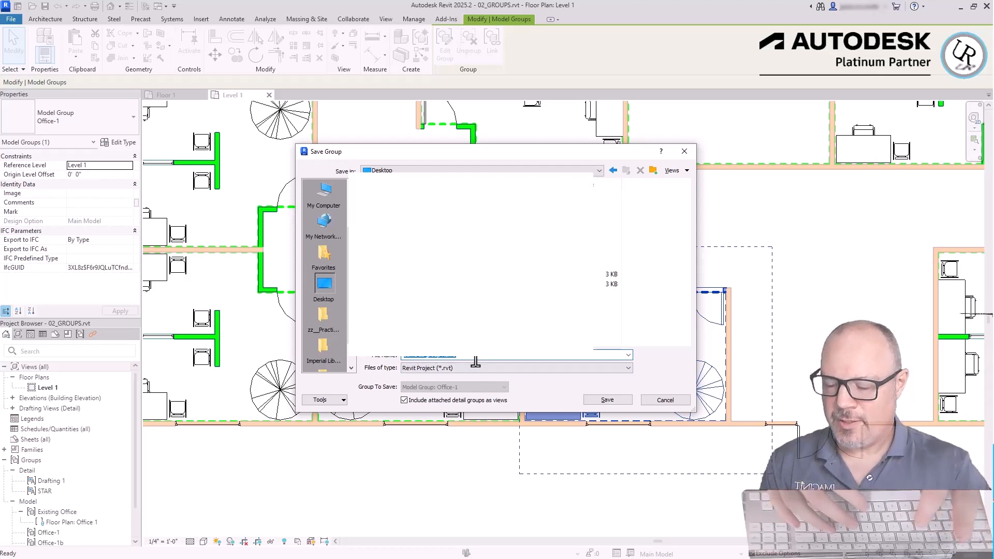
pyautogui.write('Group Office')
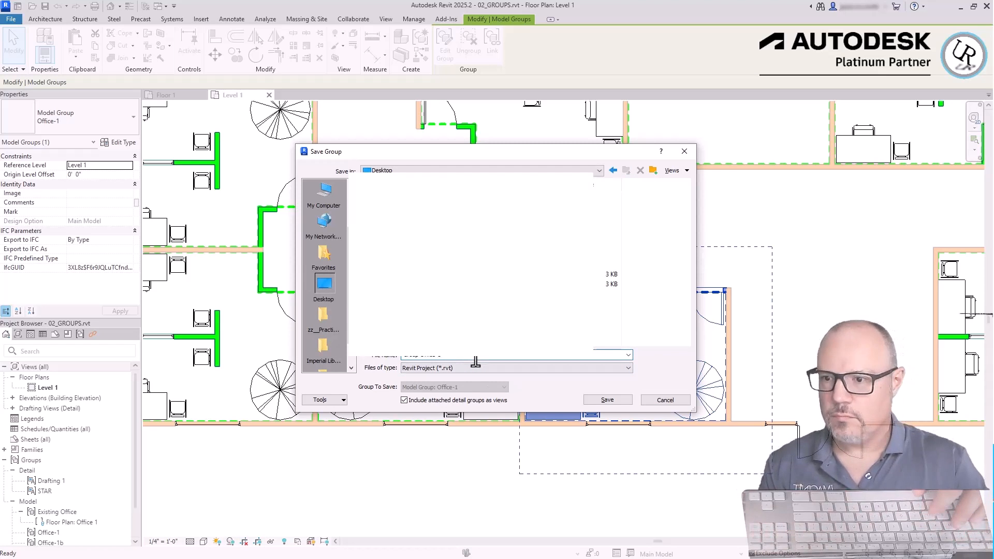
pyautogui.click(419, 371)
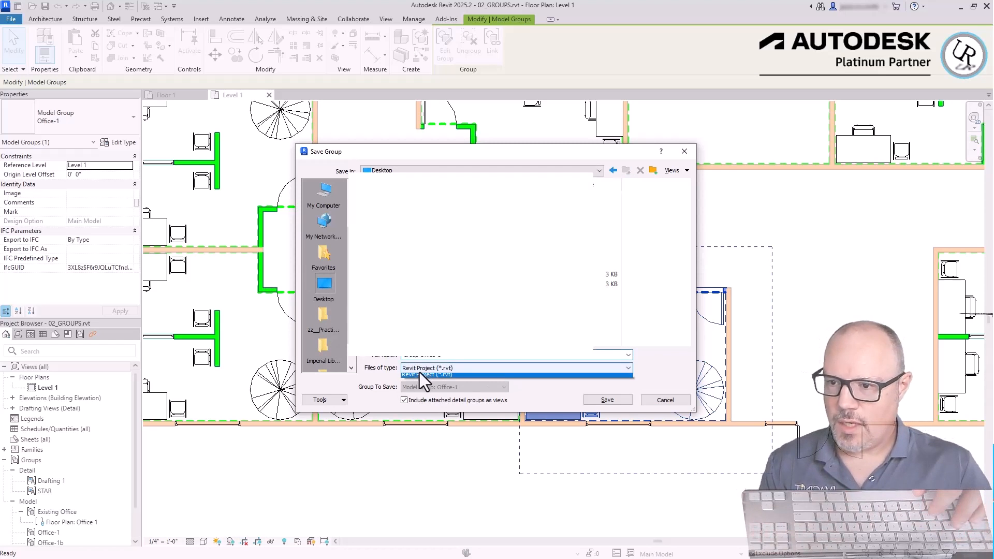
pyautogui.click(448, 375)
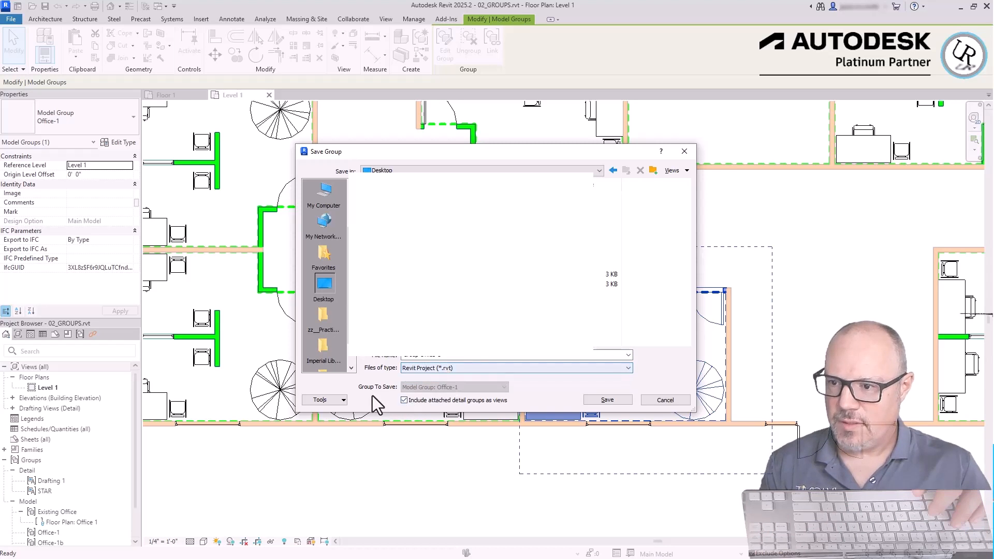
pyautogui.click(601, 399)
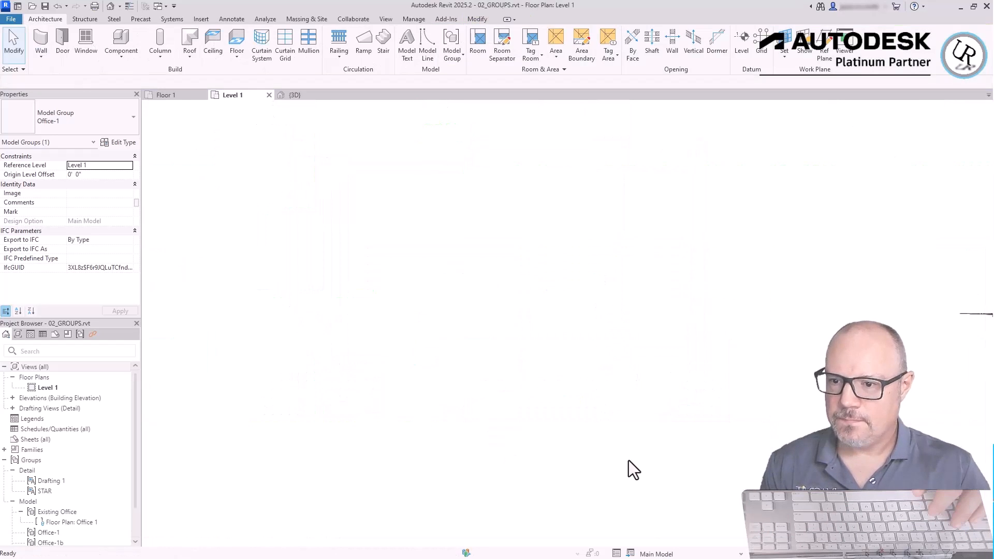
# Compare the linked Group Office-1.rvt office with the neighbouring Office-1 groups by selecting them individually.
pyautogui.click(630, 351)
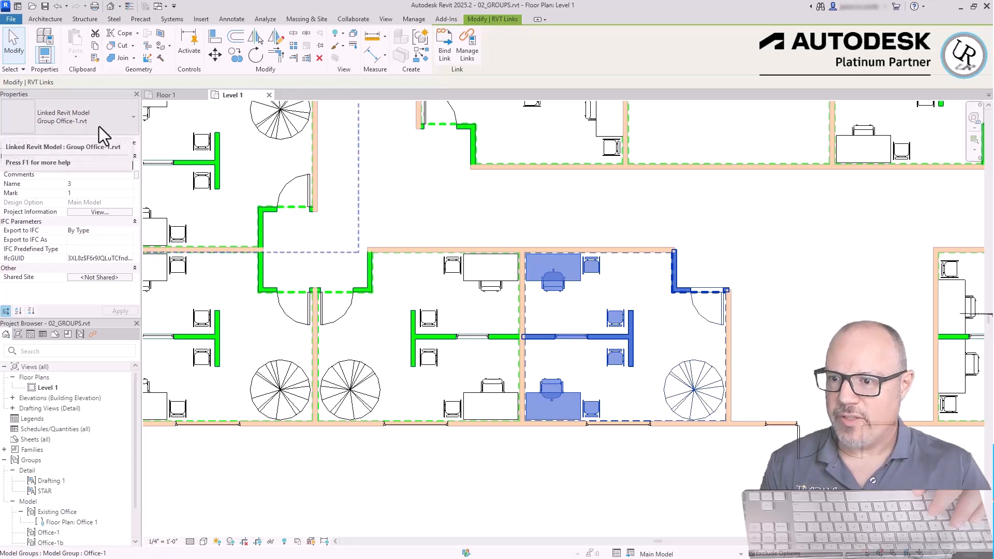
pyautogui.press('Escape')
pyautogui.click(487, 394)
pyautogui.scroll(-2, 781, 351)
pyautogui.scroll(1, 406, 207)
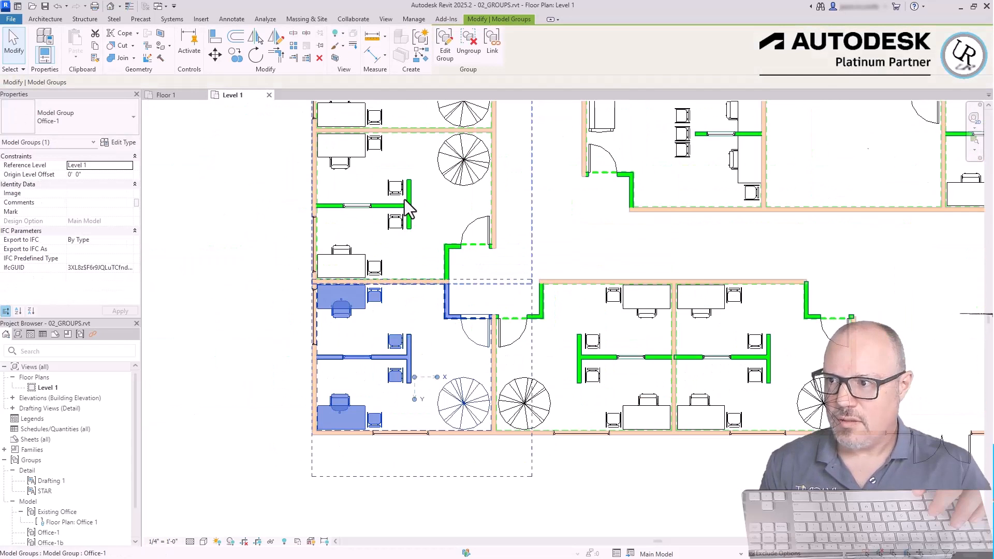
pyautogui.press('Escape')
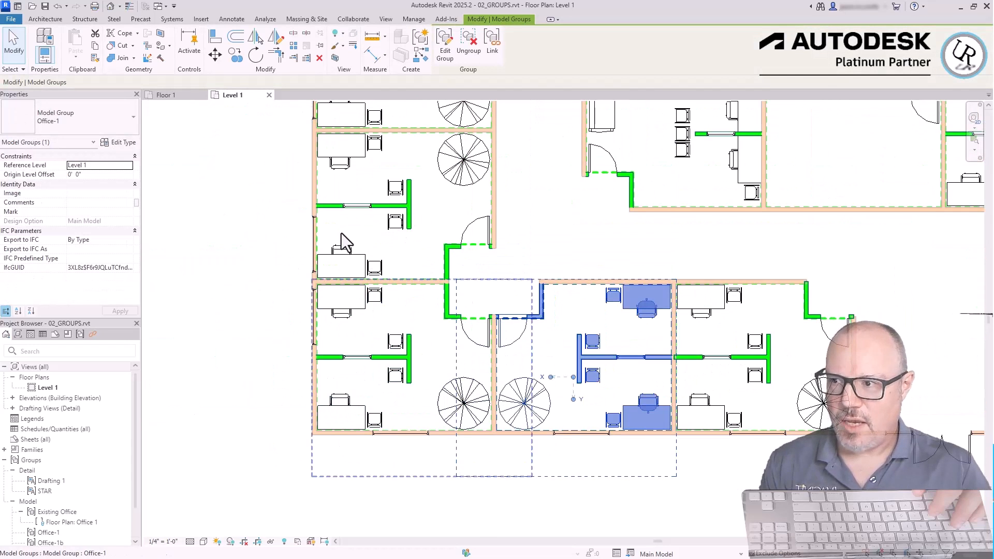
pyautogui.click(776, 361)
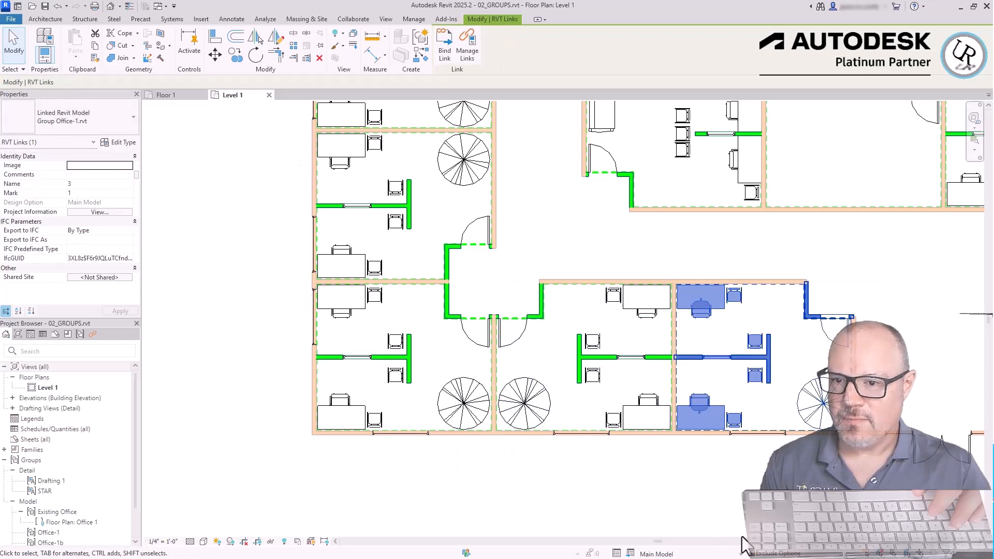
pyautogui.press('Escape')
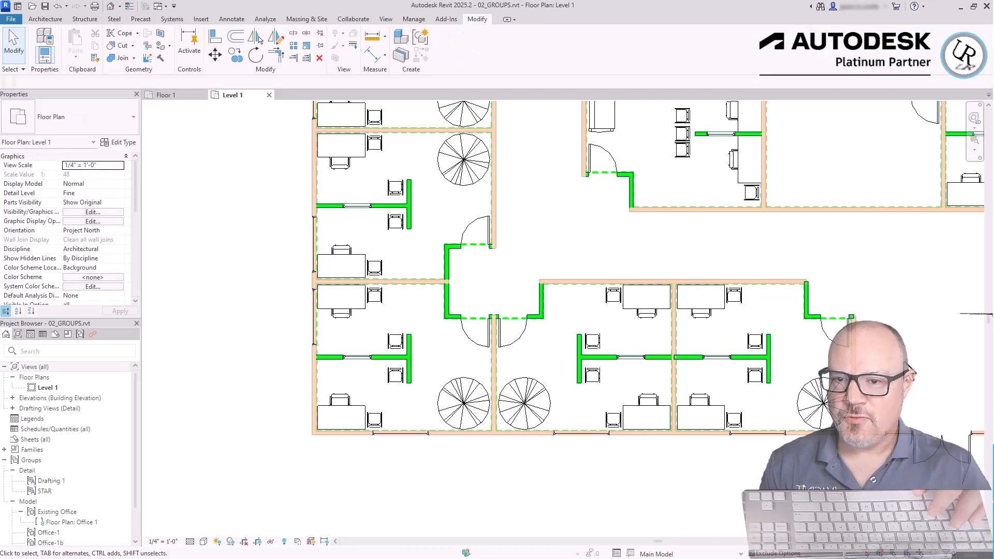
pyautogui.scroll(1, 911, 391)
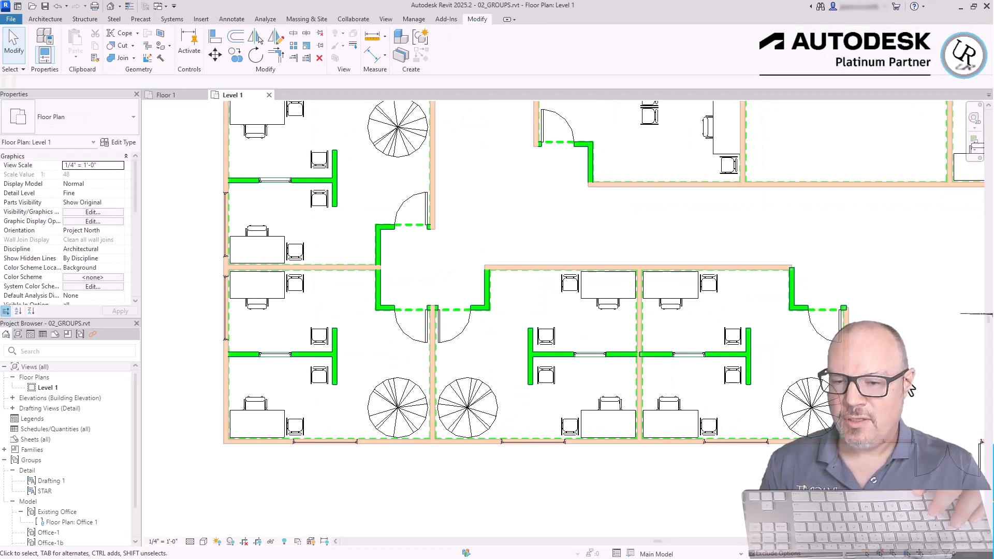
pyautogui.scroll(-6, 253, 265)
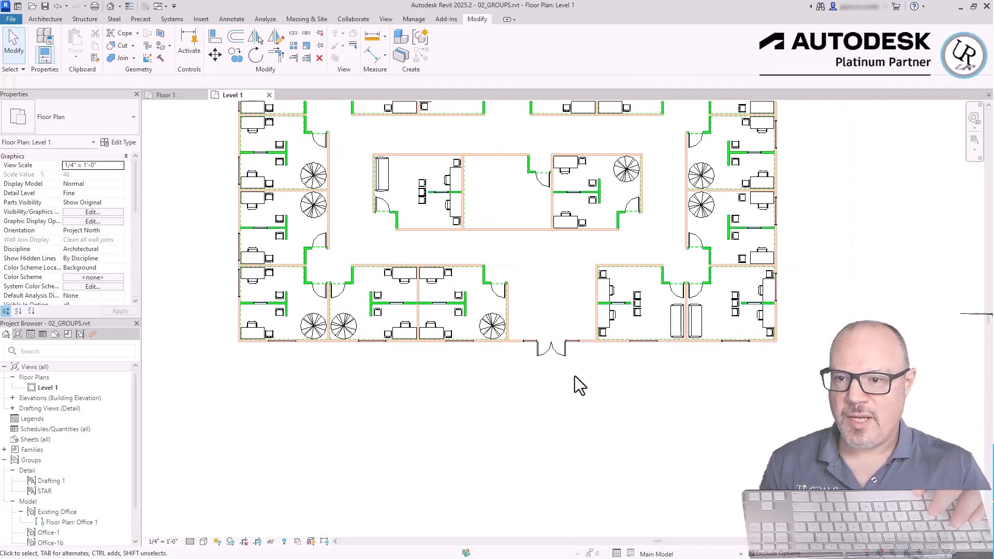
# Examine the office groups around the main entrance and along the left wing of the Level 1 plan.
pyautogui.scroll(1, 503, 201)
pyautogui.scroll(2, 503, 200)
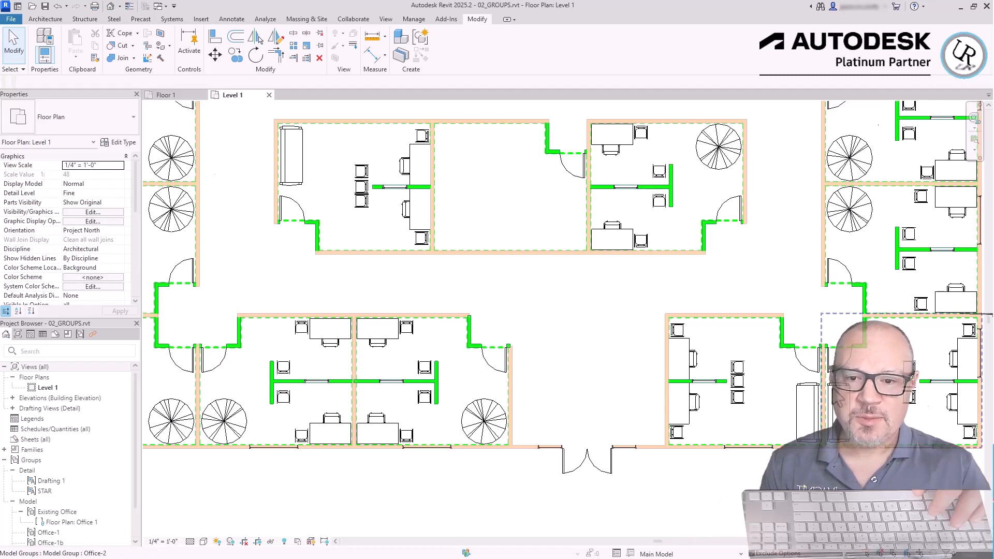
pyautogui.scroll(3, 830, 389)
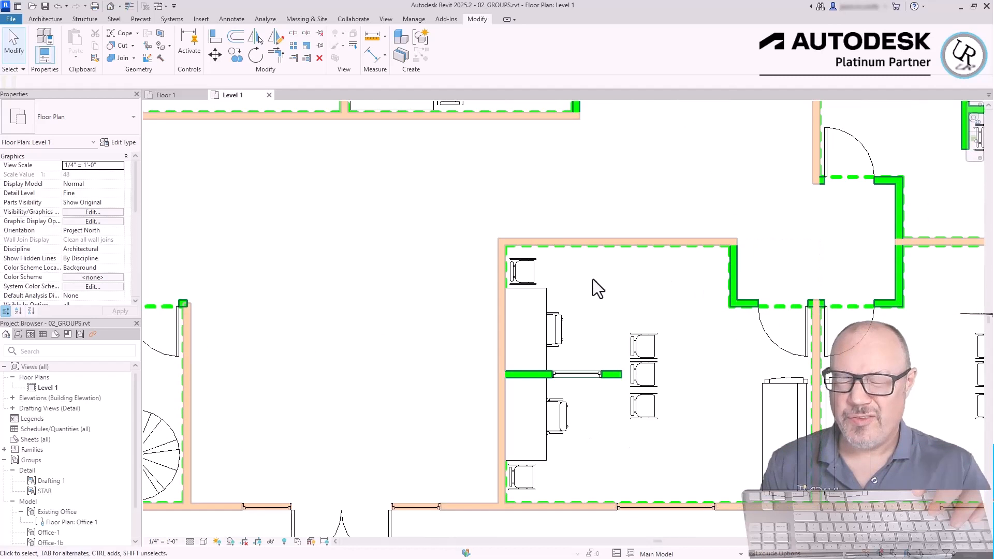
pyautogui.scroll(-3, 748, 337)
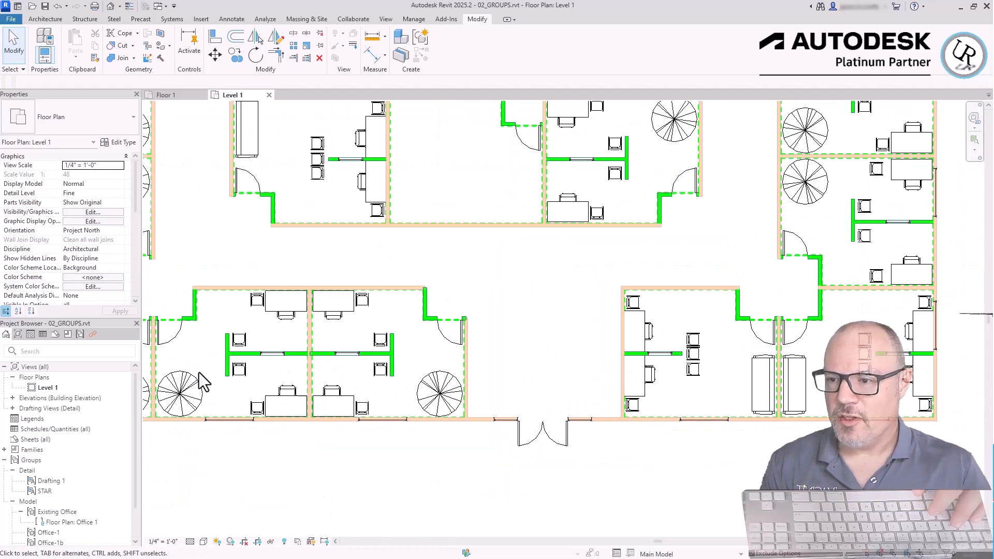
pyautogui.scroll(2, 218, 370)
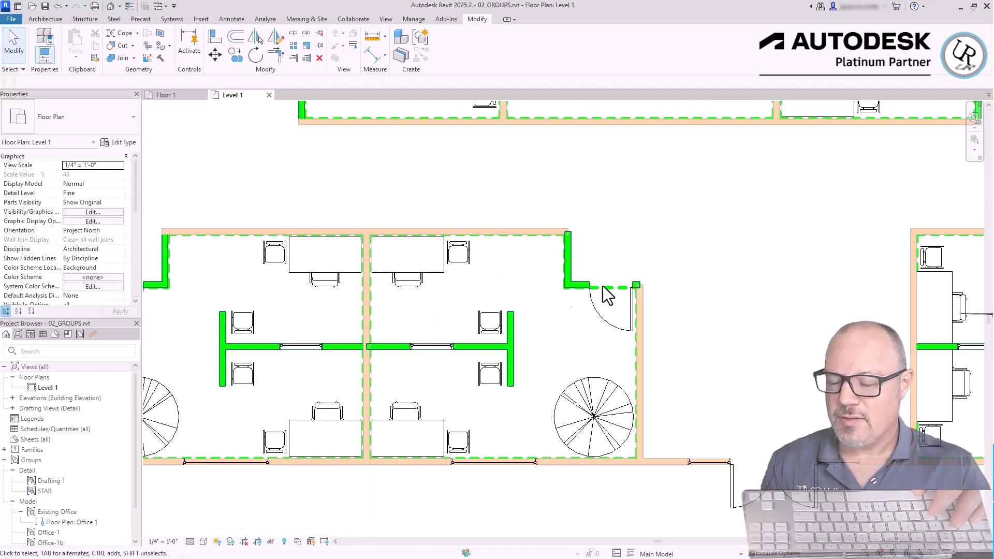
pyautogui.scroll(-2, 603, 286)
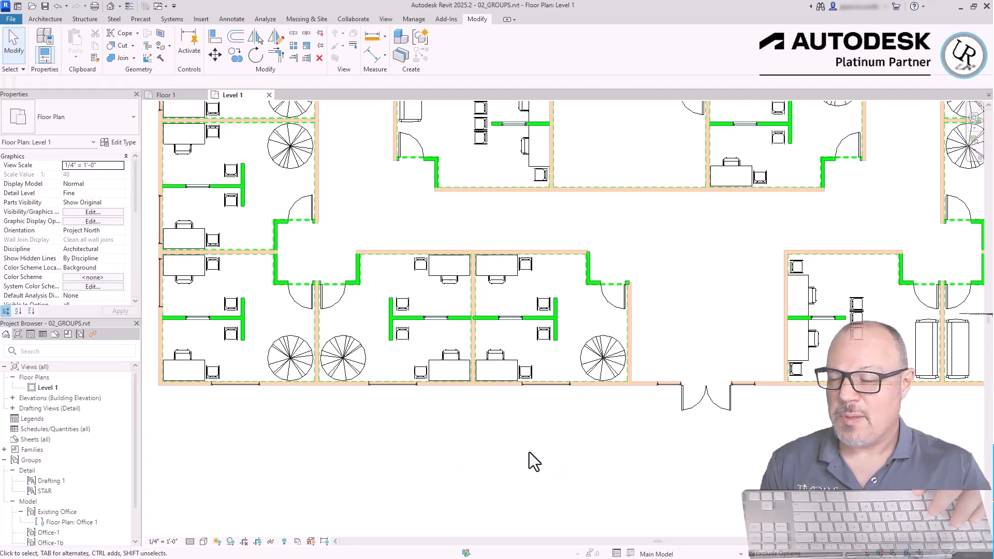
pyautogui.scroll(-3, 529, 452)
pyautogui.scroll(5, 263, 238)
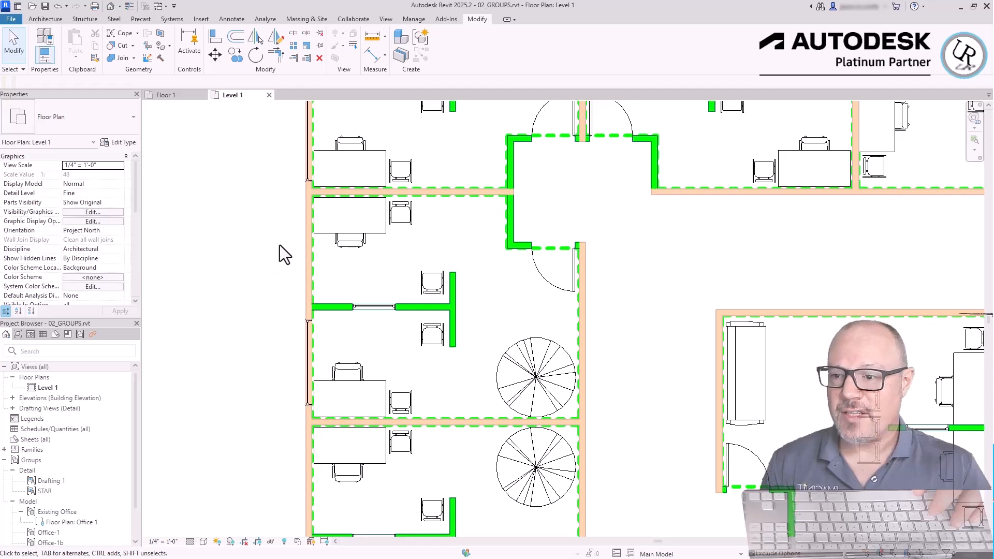
pyautogui.scroll(-6, 497, 281)
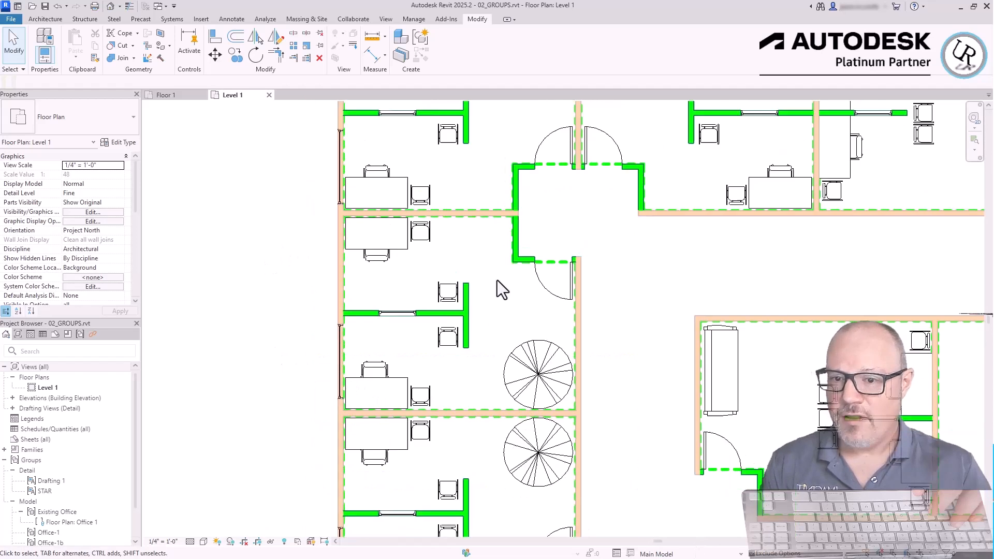
pyautogui.scroll(5, 624, 456)
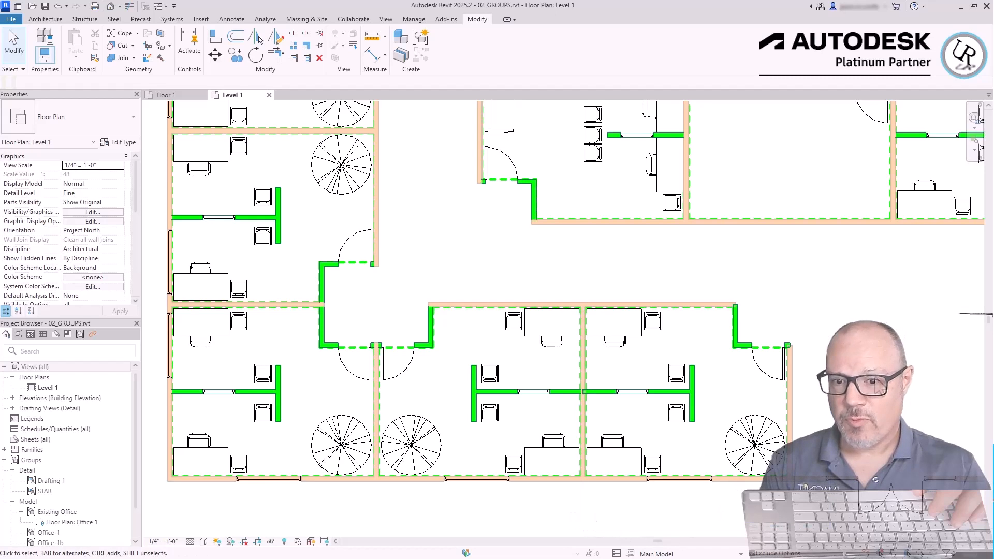
pyautogui.click(735, 317)
pyautogui.click(809, 295)
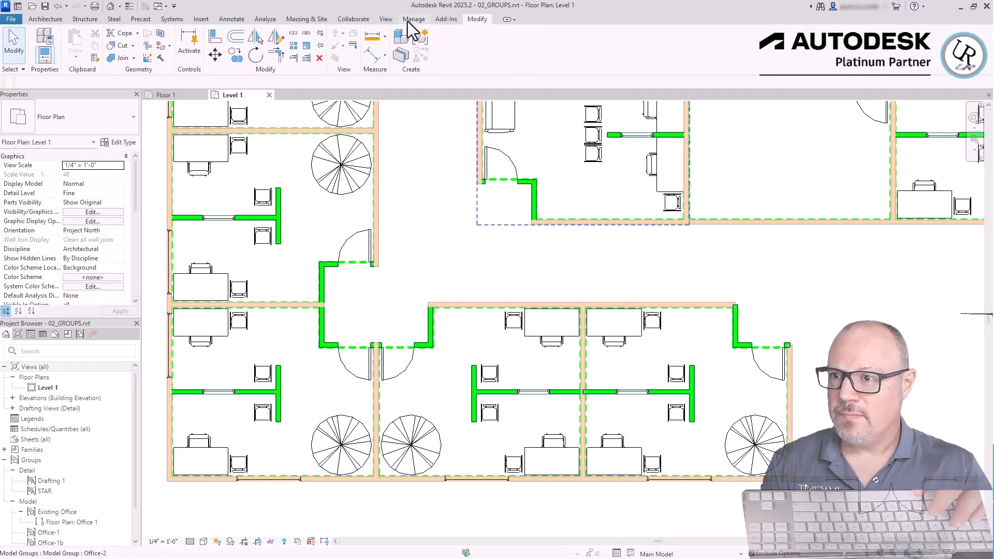
# Review the project's linked Revit files, checking the Office 1.rvt and Group Office-1.rvt entries.
pyautogui.click(199, 19)
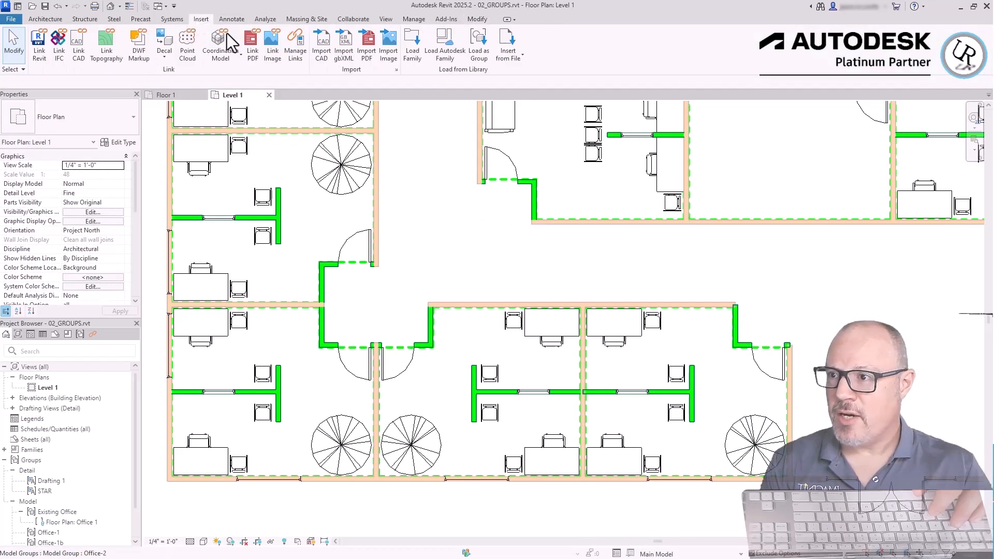
pyautogui.click(296, 54)
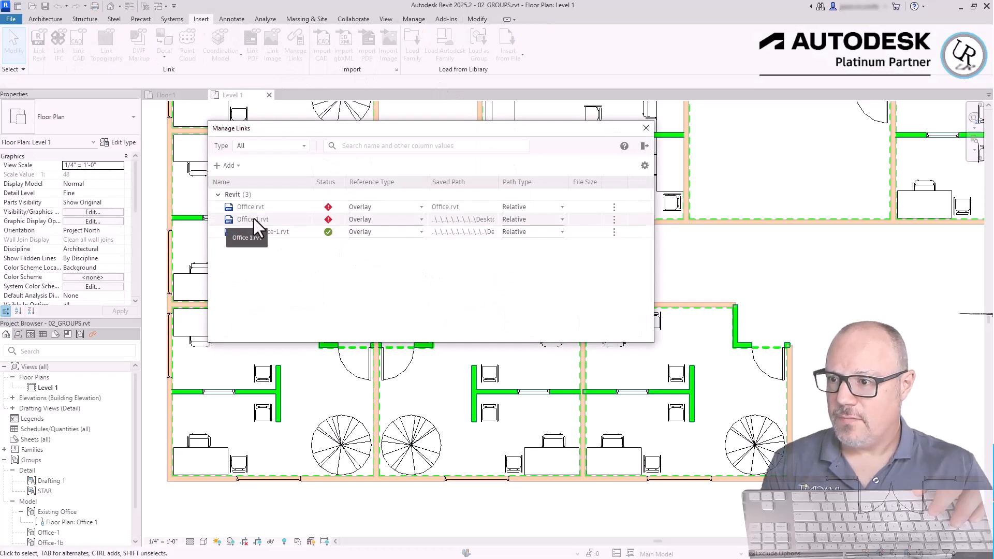
pyautogui.click(254, 219)
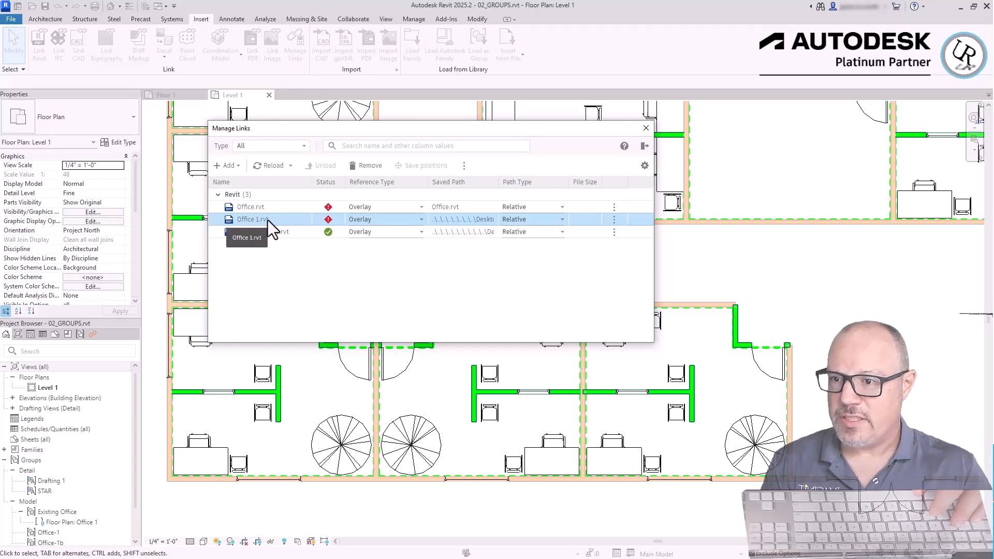
pyautogui.click(332, 231)
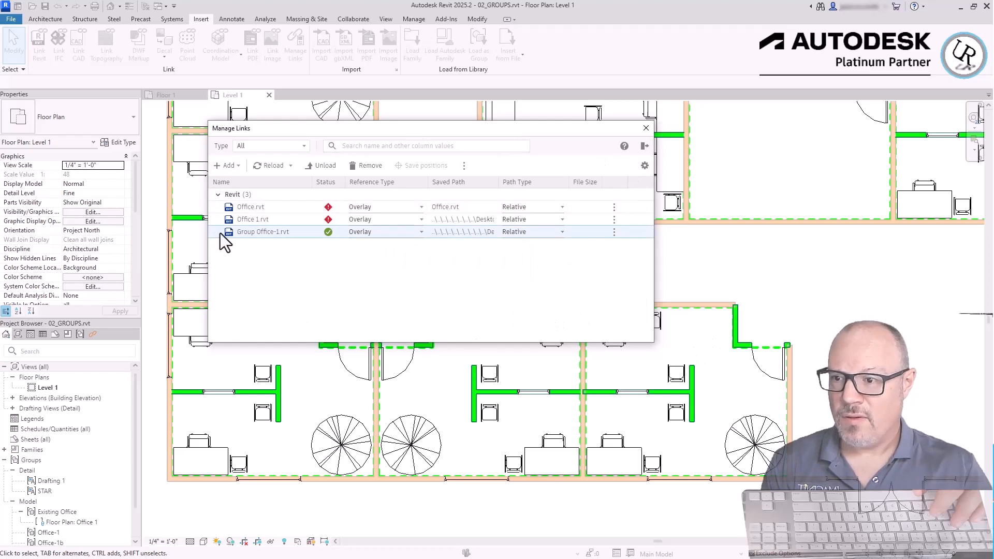
pyautogui.click(250, 232)
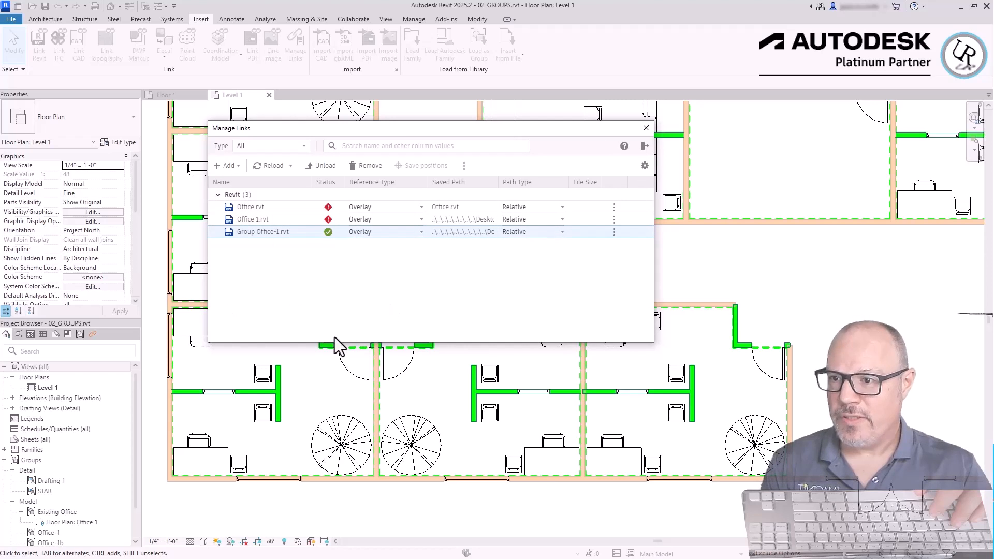
pyautogui.click(645, 128)
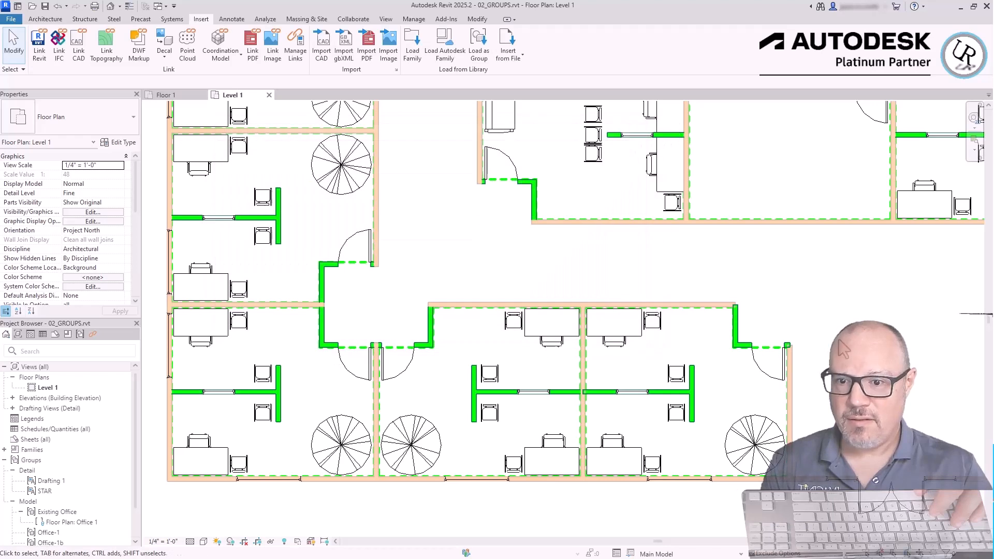
# Convert the Office-2 group at the left end of the central block into a link, replacing it with the existing Desktop project Group Office-1.rvt.
pyautogui.click(583, 414)
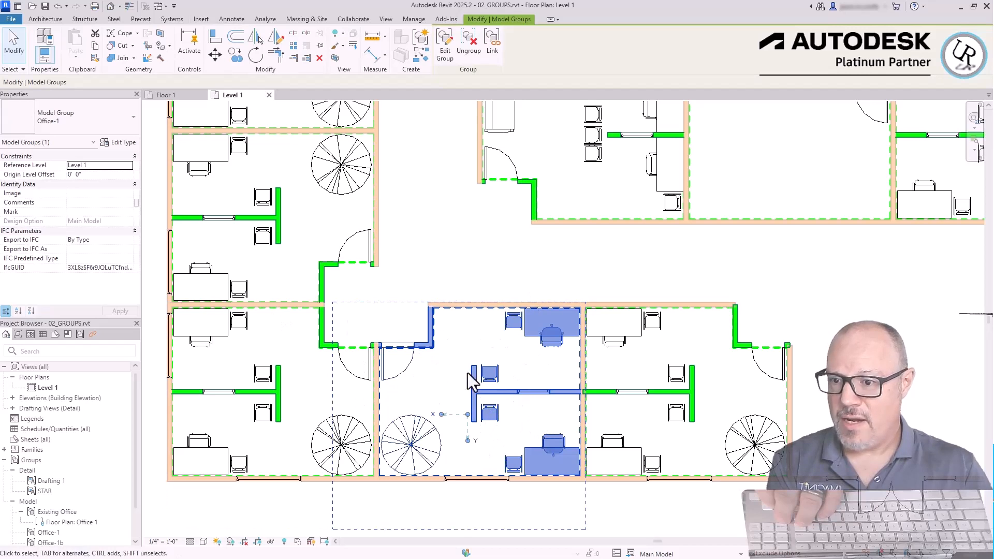
pyautogui.scroll(-5, 493, 390)
pyautogui.scroll(4, 563, 228)
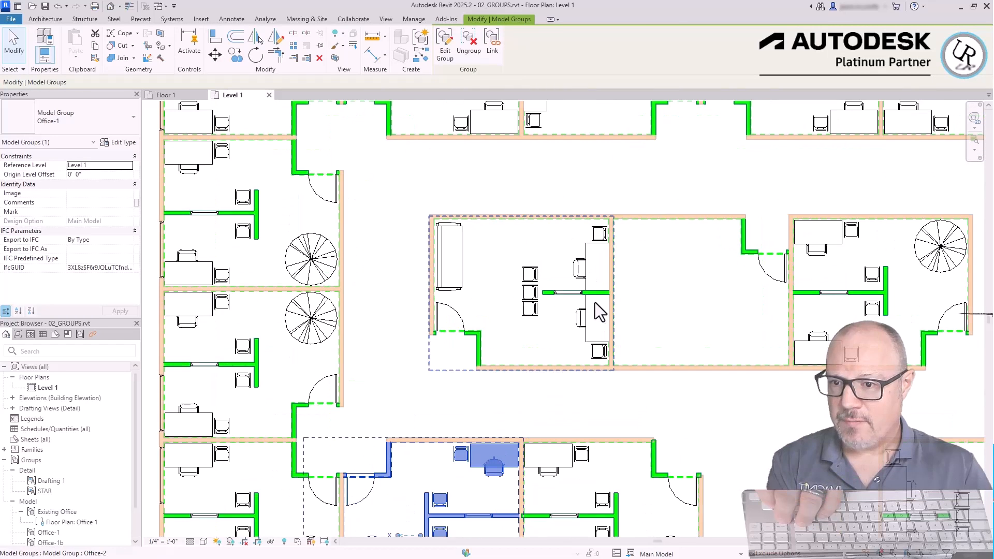
pyautogui.click(597, 306)
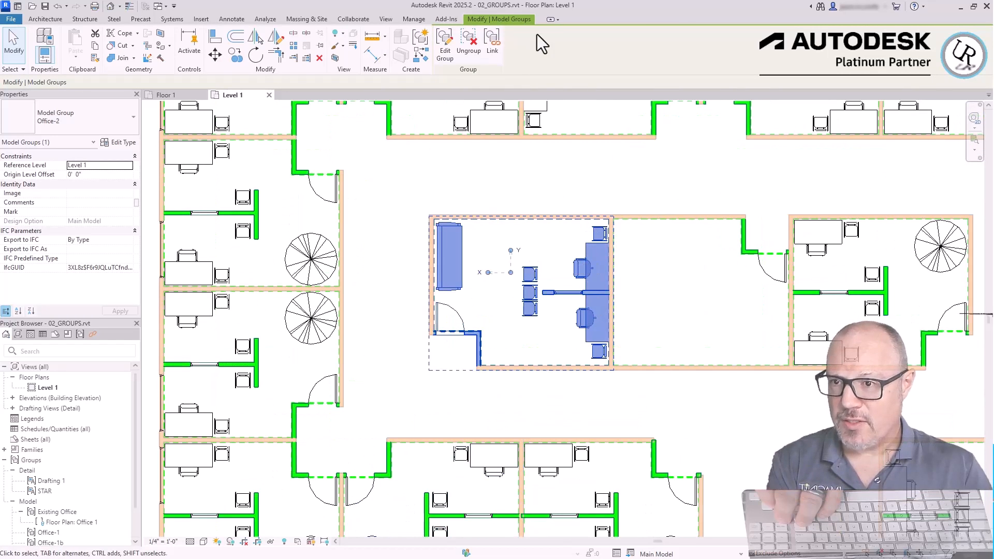
pyautogui.click(492, 45)
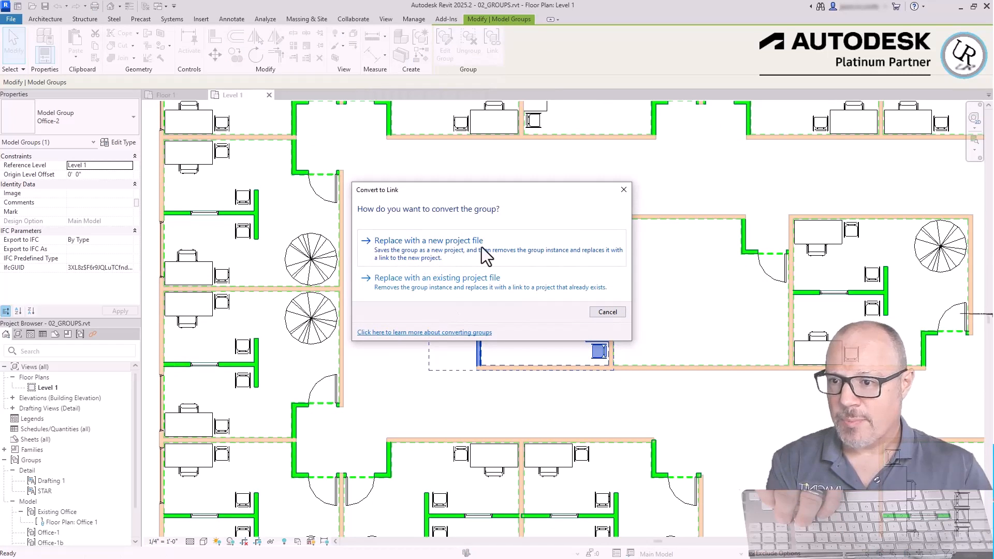
pyautogui.click(420, 285)
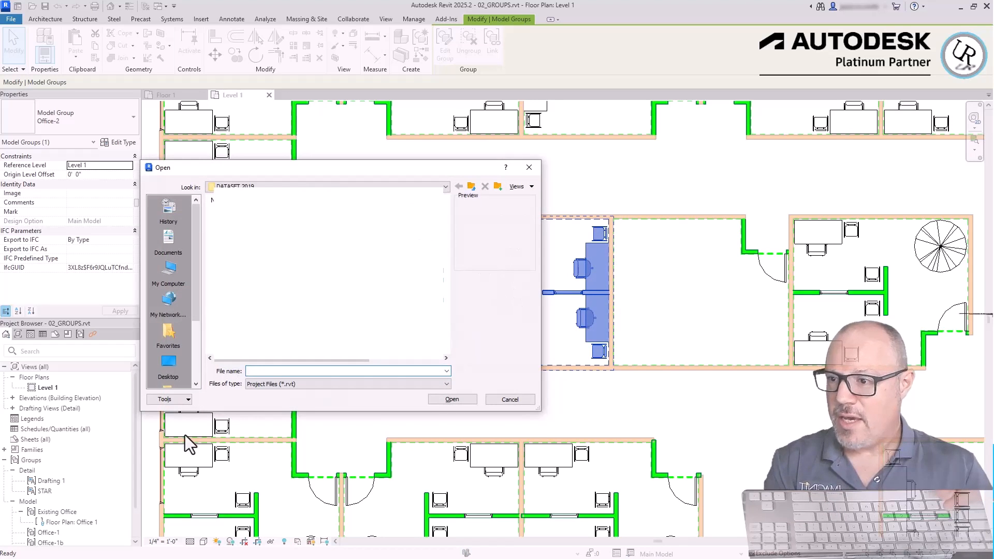
pyautogui.click(162, 371)
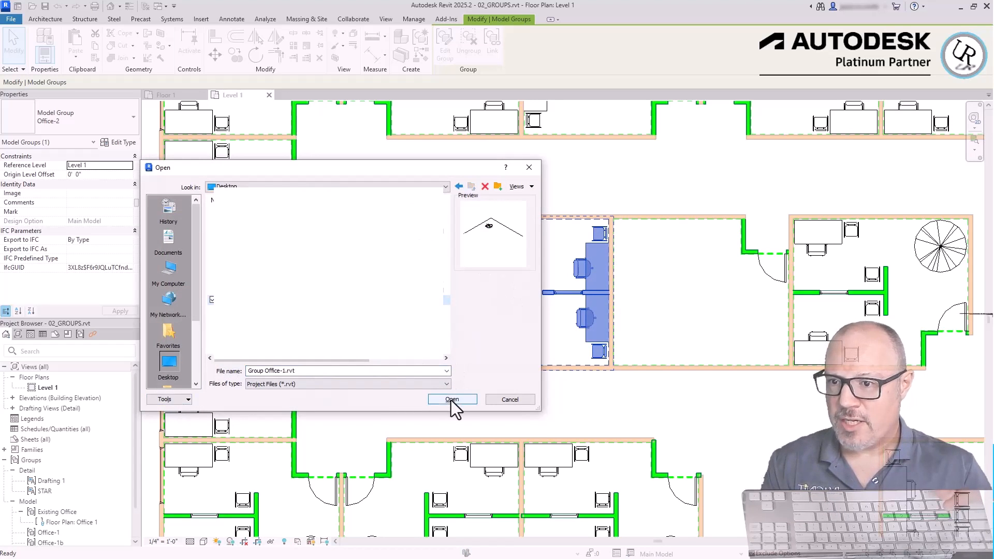
pyautogui.click(453, 399)
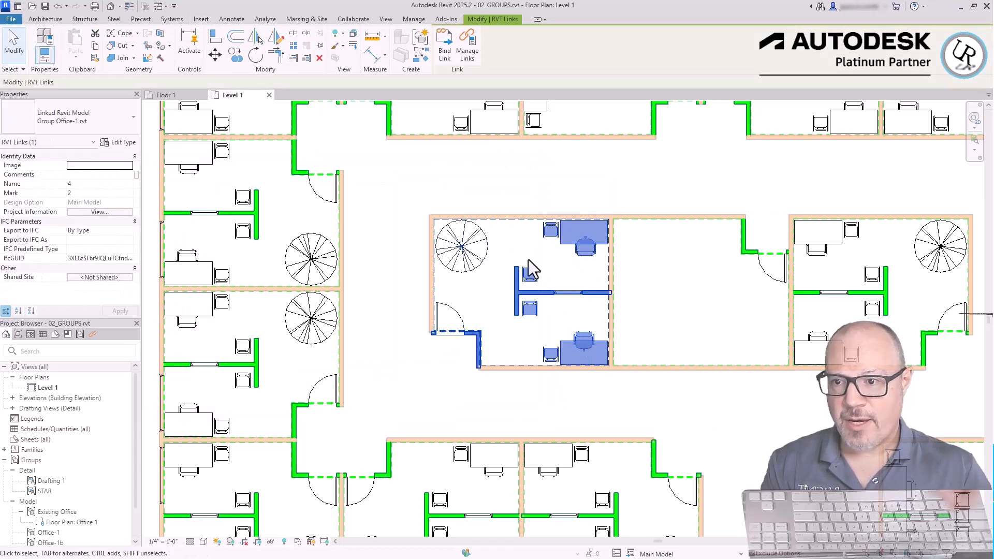
# Inspect the linked office at the left end of the central block and check which link types are available for it.
pyautogui.scroll(2, 568, 272)
pyautogui.press('Escape')
pyautogui.click(563, 274)
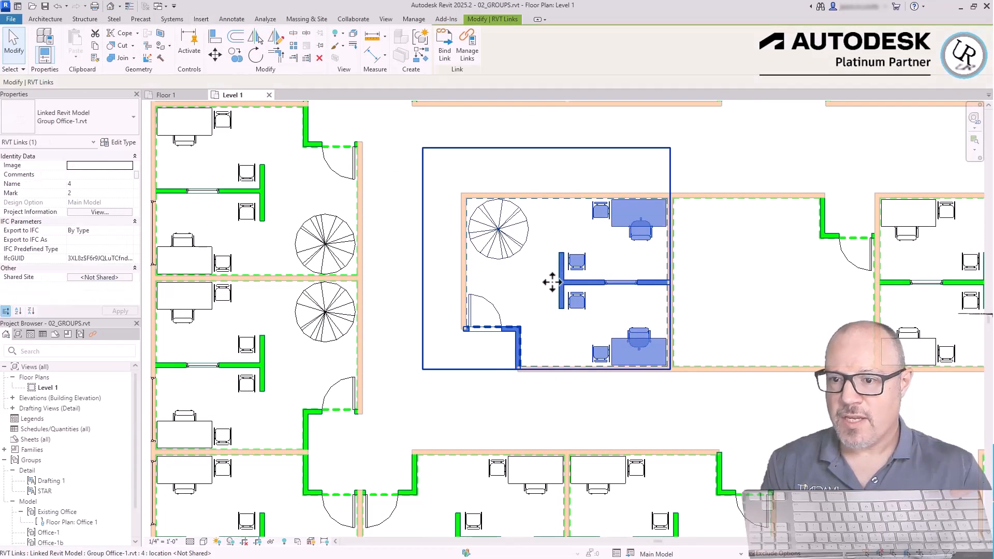
pyautogui.click(76, 113)
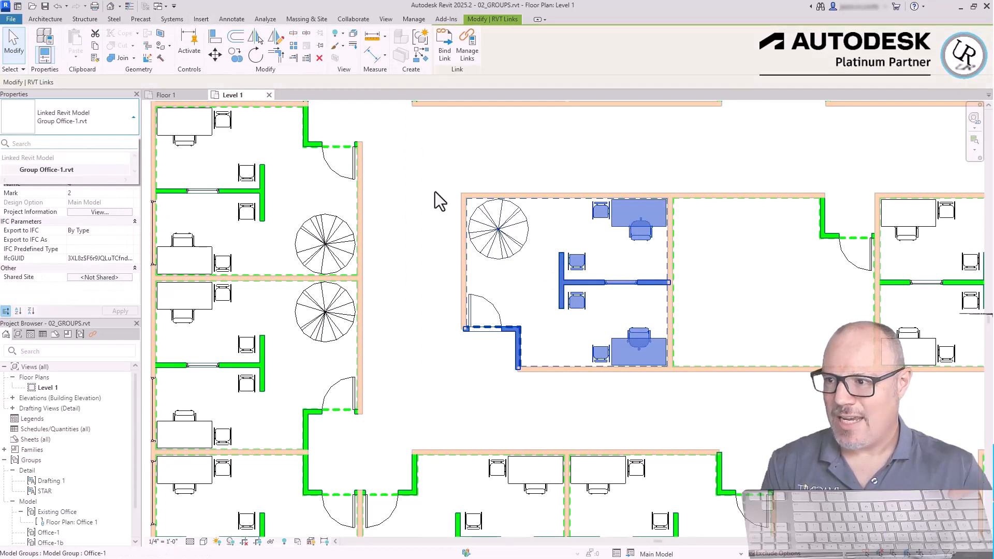
pyautogui.click(449, 161)
pyautogui.scroll(-4, 435, 212)
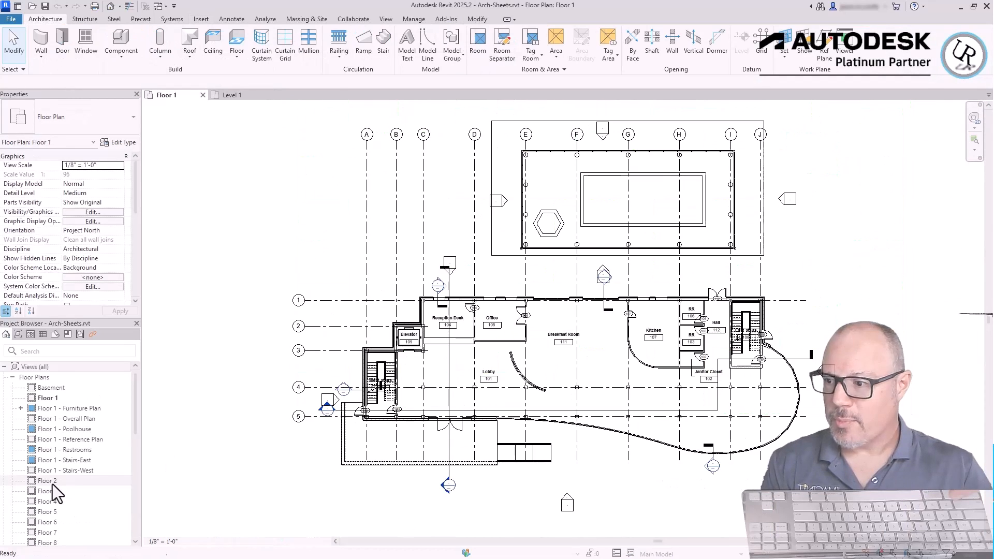
# Open the Floor 2 plan of Arch-Sheets.rvt at Guest Room 206.
pyautogui.doubleClick(47, 481)
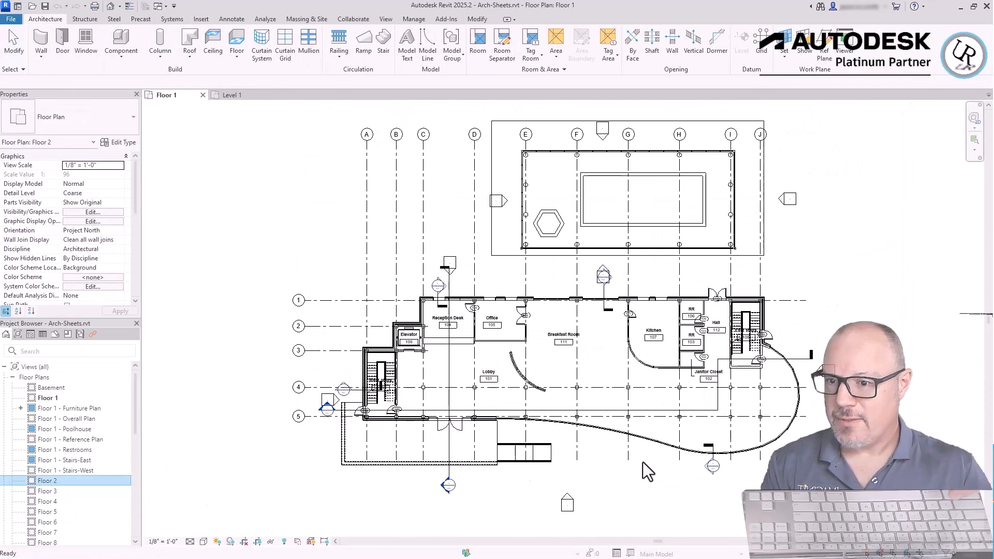
pyautogui.scroll(4, 598, 430)
pyautogui.scroll(-2, 676, 385)
pyautogui.moveTo(287, 130); pyautogui.dragTo(949, 377)
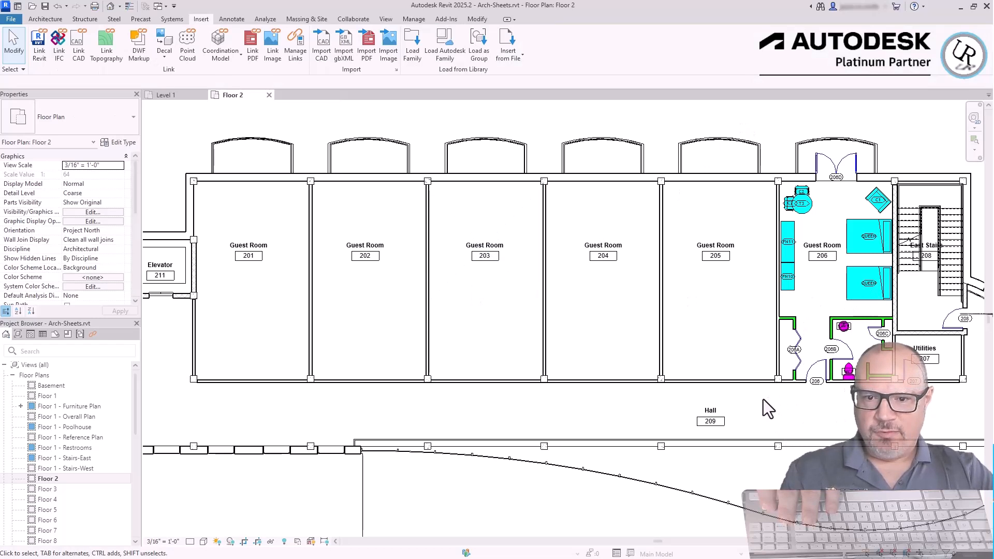
pyautogui.scroll(1, 782, 412)
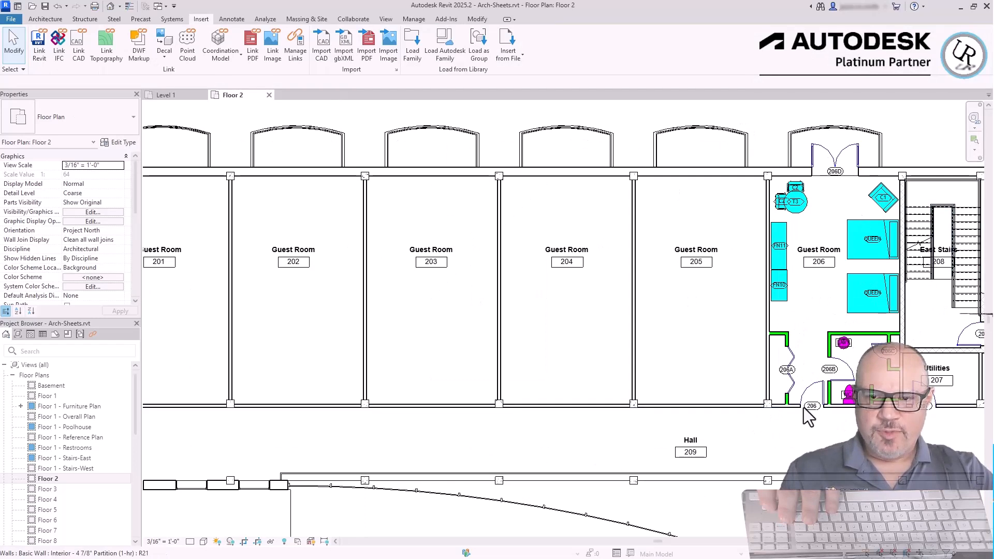
# Select the contents of Guest Room 206 with their tags, leave out its two long side walls, and check the selected categories with Filter.
pyautogui.moveTo(761, 428); pyautogui.dragTo(926, 176)
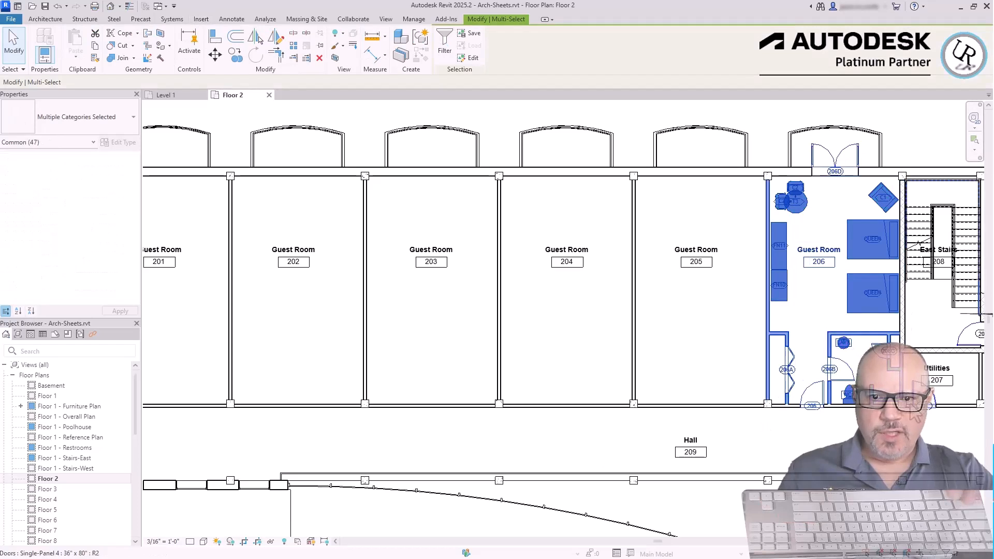
pyautogui.scroll(2, 902, 379)
pyautogui.keyDown('shift'); pyautogui.click(901, 379); pyautogui.keyUp('shift')
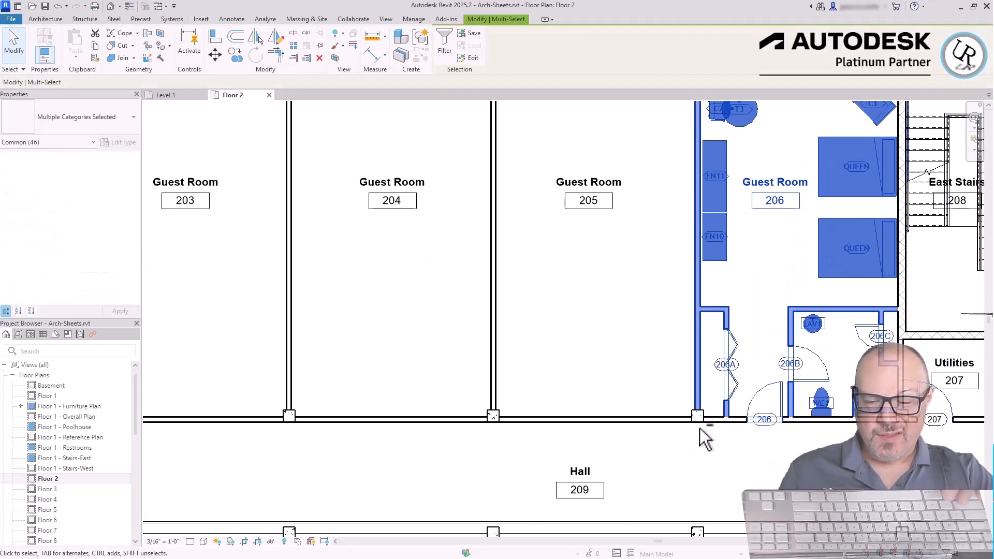
pyautogui.keyDown('shift'); pyautogui.click(699, 400); pyautogui.keyUp('shift')
pyautogui.scroll(-2, 805, 448)
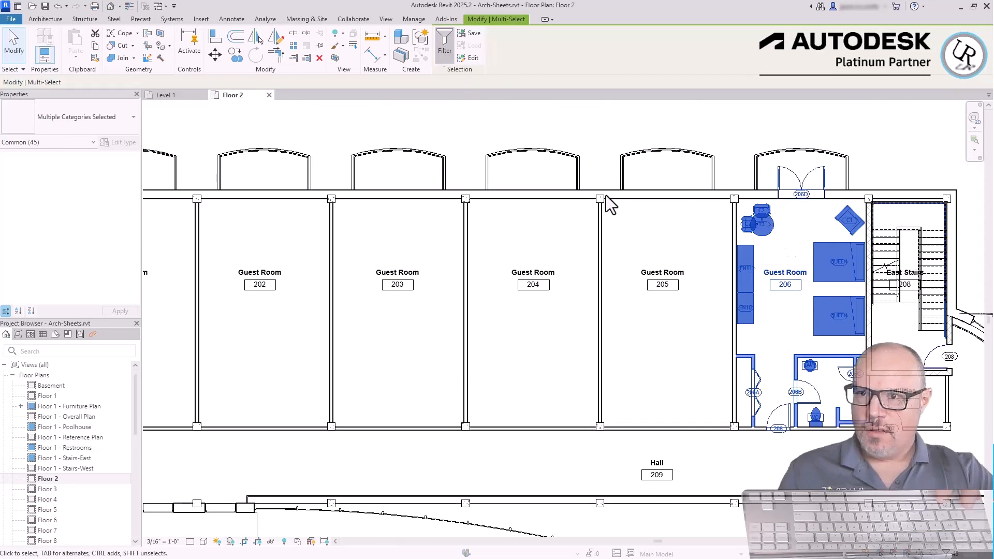
pyautogui.click(445, 44)
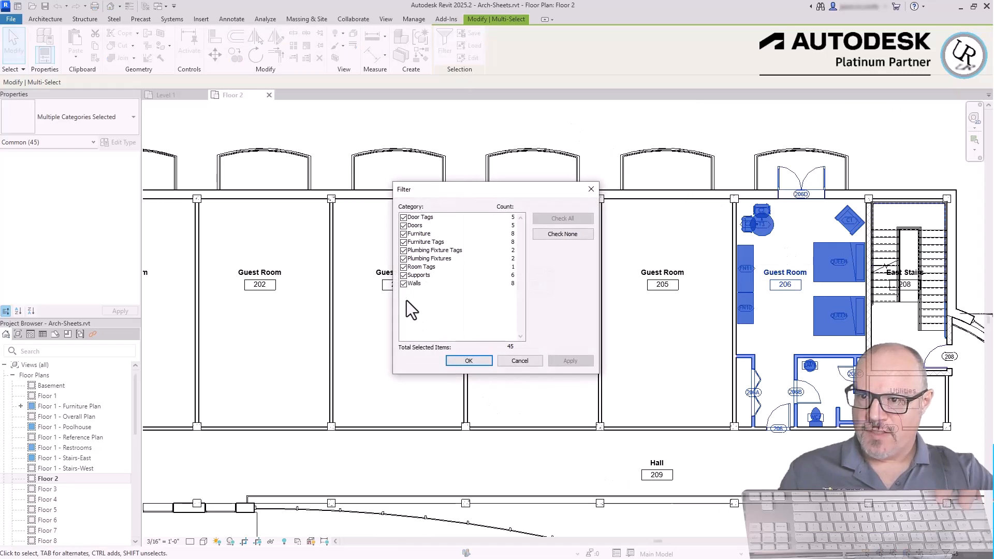
pyautogui.click(451, 364)
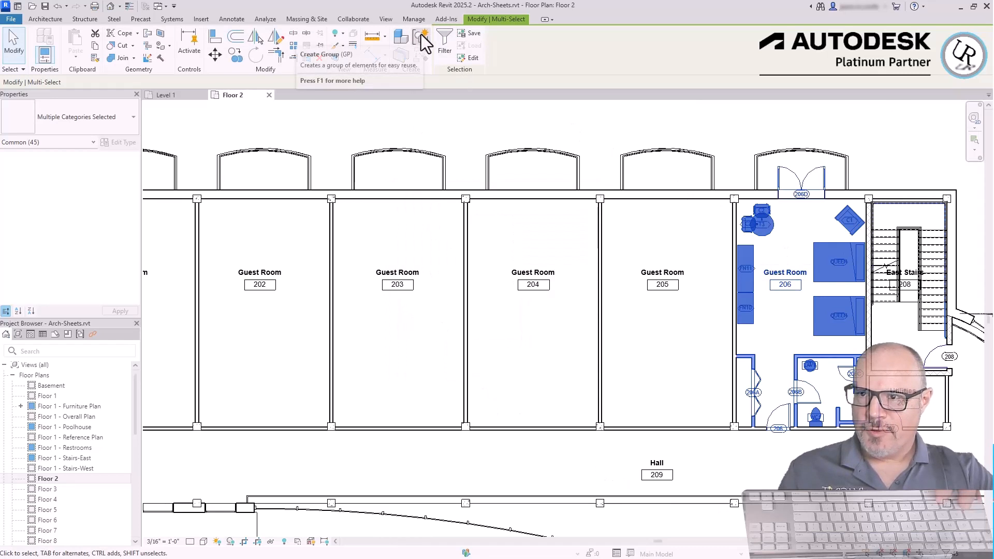
# Group the selected contents and tags of Guest Room 206, naming both the model group and its attached detail group Guest Rm-1.
pyautogui.click(423, 41)
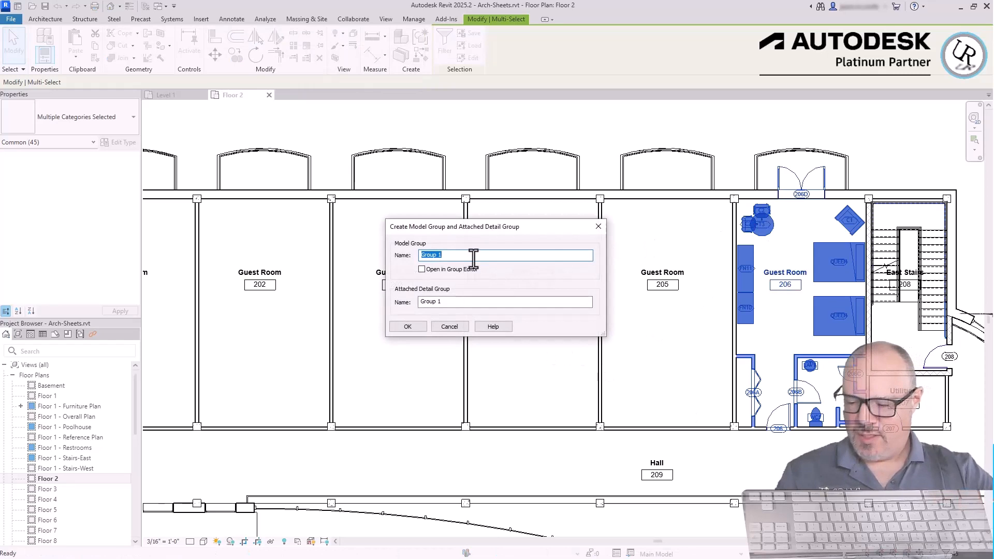
pyautogui.write('Guest Rm-1')
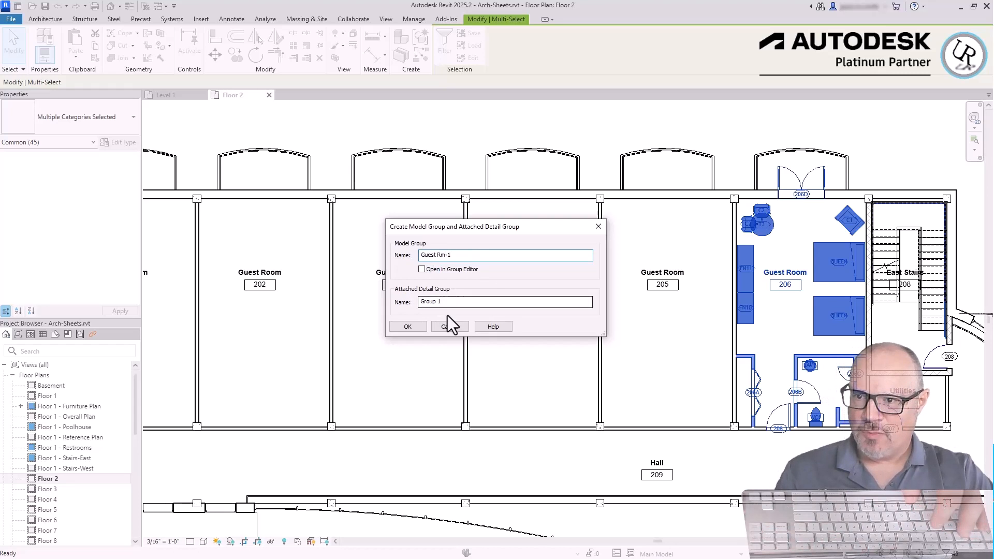
pyautogui.moveTo(464, 257); pyautogui.dragTo(349, 262)
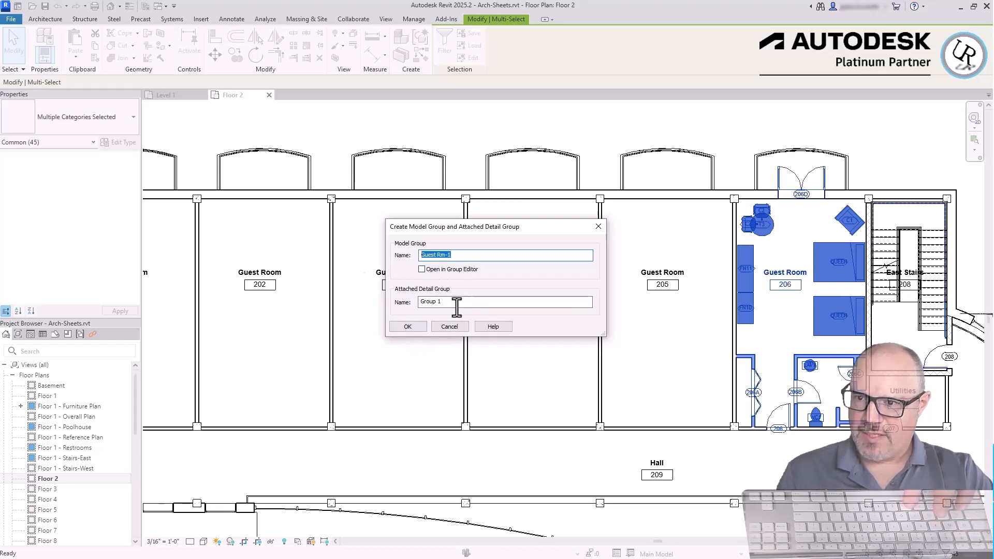
pyautogui.click(408, 326)
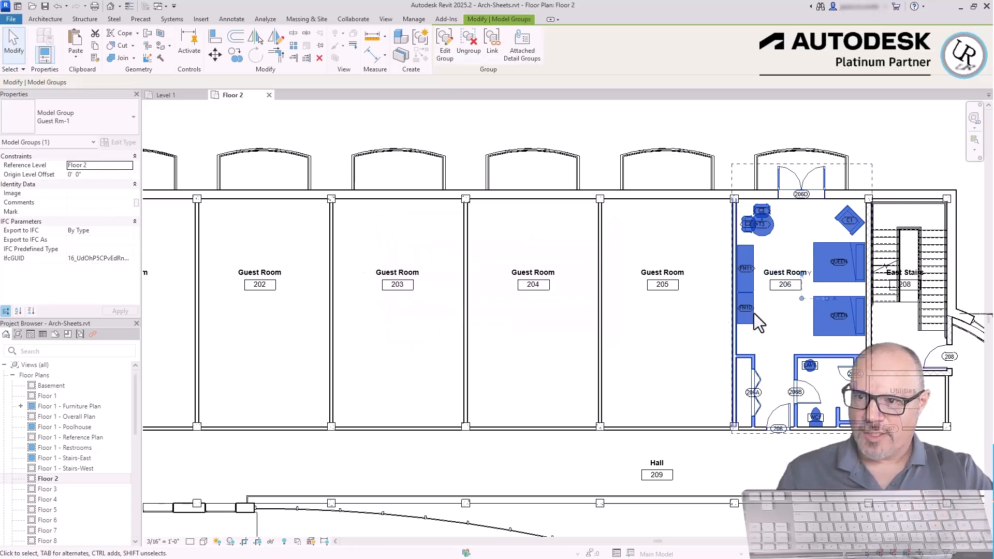
# Move the Guest Room 206 room tag slightly down and to the left within the room.
pyautogui.click(785, 285)
pyautogui.scroll(2, 901, 278)
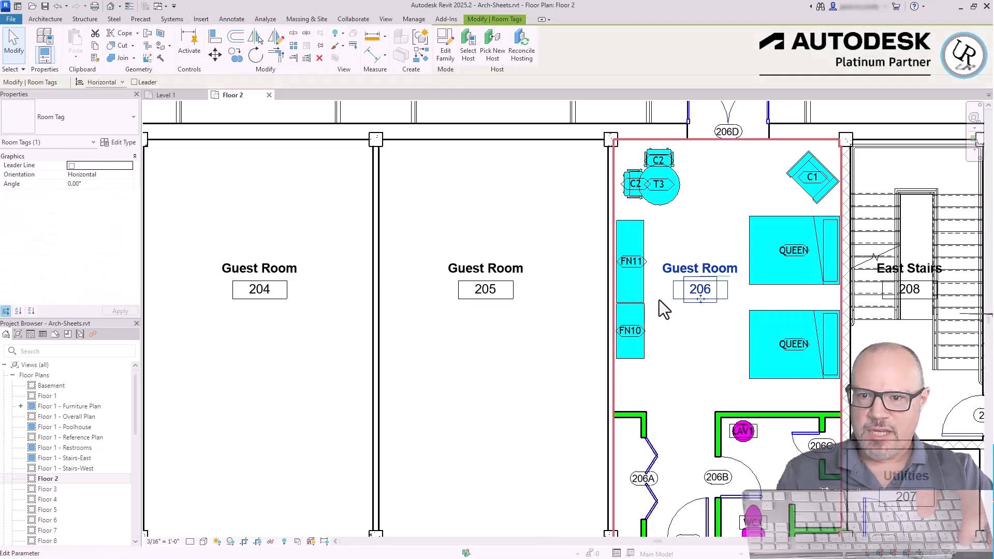
pyautogui.click(708, 359)
pyautogui.click(706, 297)
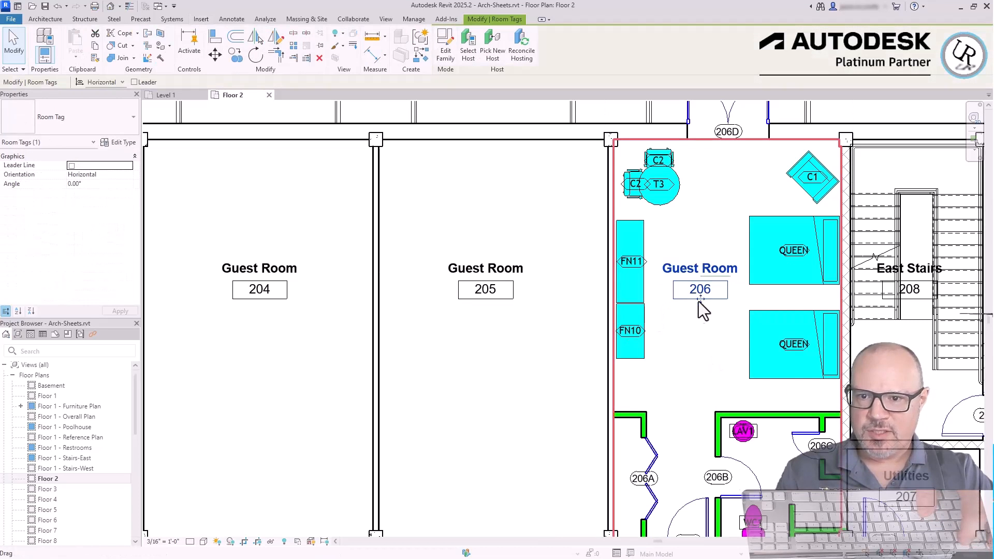
pyautogui.moveTo(699, 299)
pyautogui.mouseDown()
pyautogui.moveTo(715, 367)
pyautogui.moveTo(695, 313)
pyautogui.mouseUp()
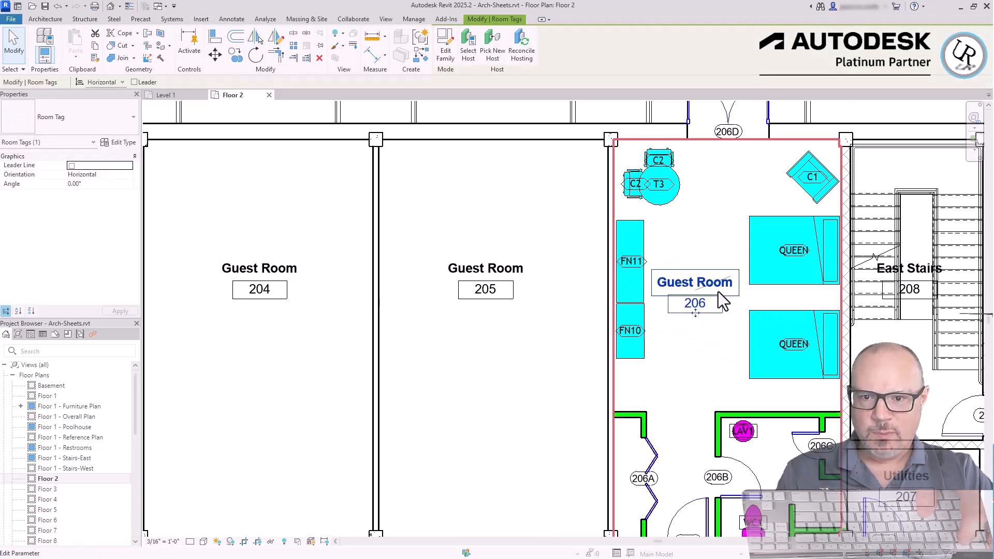
pyautogui.scroll(-2, 718, 291)
# Mirror a copy of the Guest Rm-1 group from Guest Room 206 into Guest Room 205 about their shared wall.
pyautogui.click(748, 241)
pyautogui.click(754, 251)
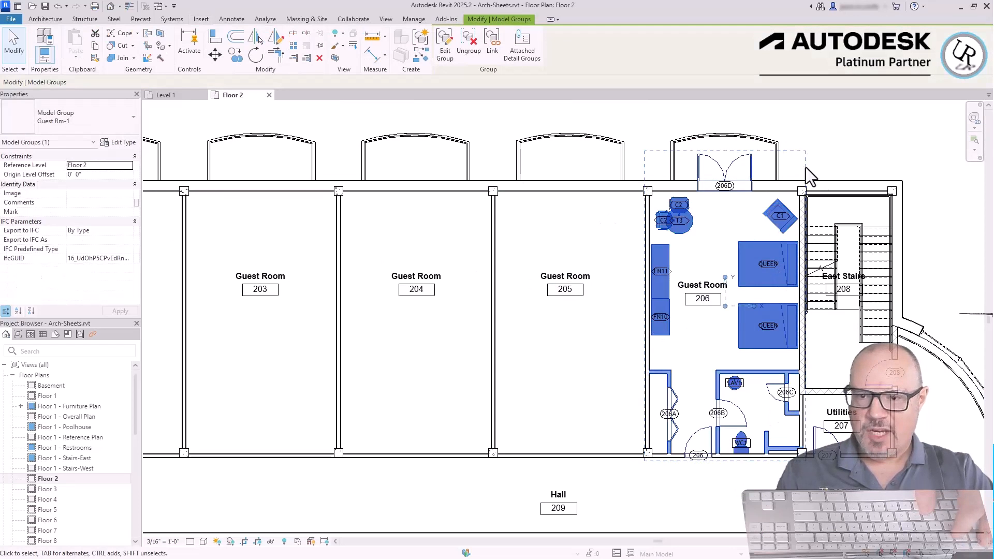
pyautogui.press('m')
pyautogui.press('m')
pyautogui.scroll(4, 645, 354)
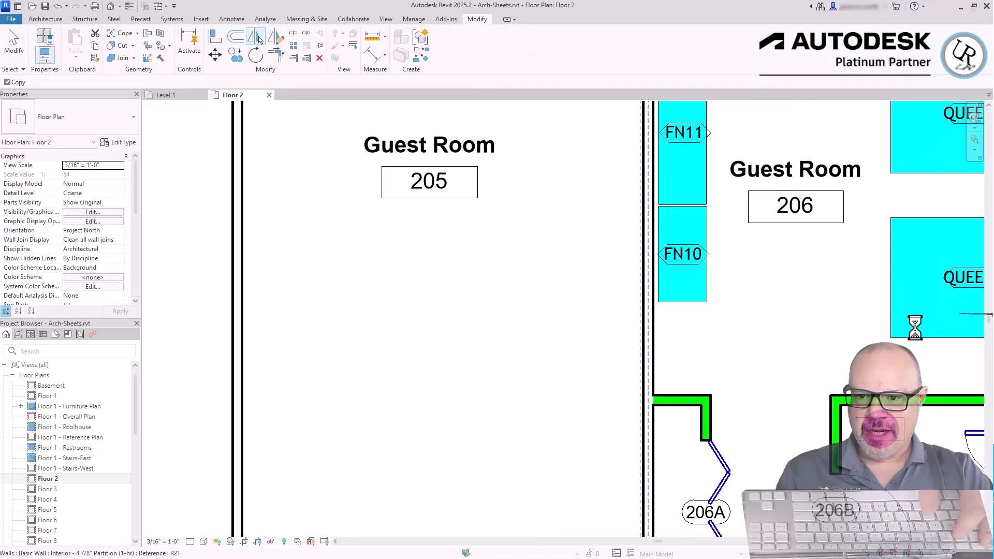
pyautogui.scroll(-3, 922, 319)
pyautogui.click(651, 342)
pyautogui.click(665, 326)
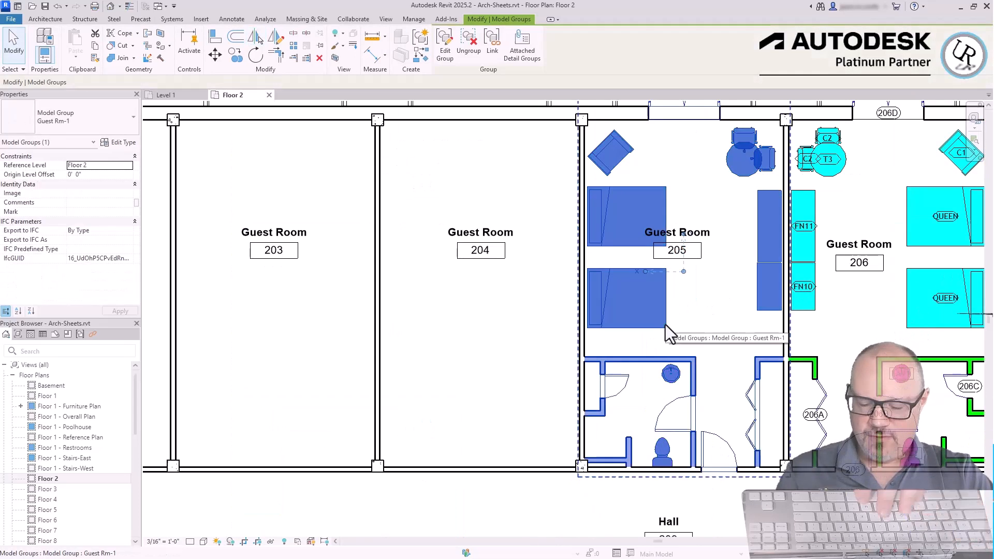
# Mirror a copy of the Guest Room 205 group into Guest Room 204 about the wall between them.
pyautogui.press('m')
pyautogui.press('m')
pyautogui.scroll(3, 613, 363)
pyautogui.click(550, 326)
pyautogui.scroll(-3, 799, 303)
pyautogui.scroll(-3, 768, 255)
pyautogui.press('Escape')
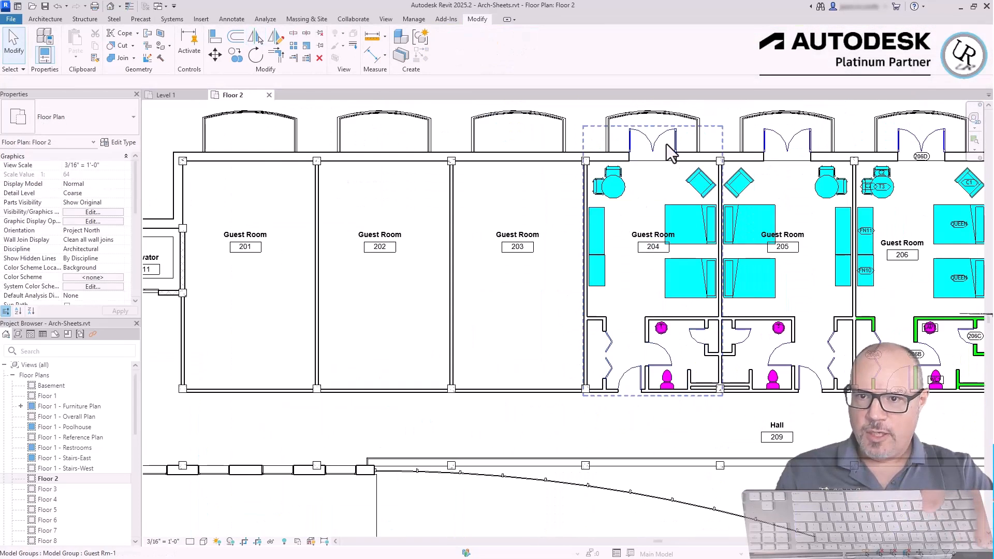
# Mirror a copy of the Guest Room 204 group into Guest Room 203 about the wall between them.
pyautogui.scroll(5, 787, 375)
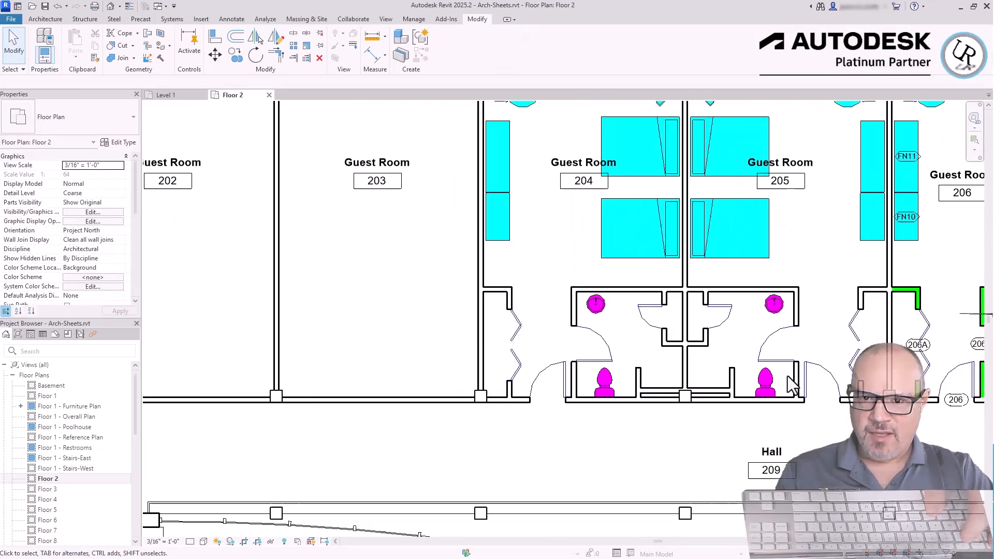
pyautogui.scroll(-3, 819, 419)
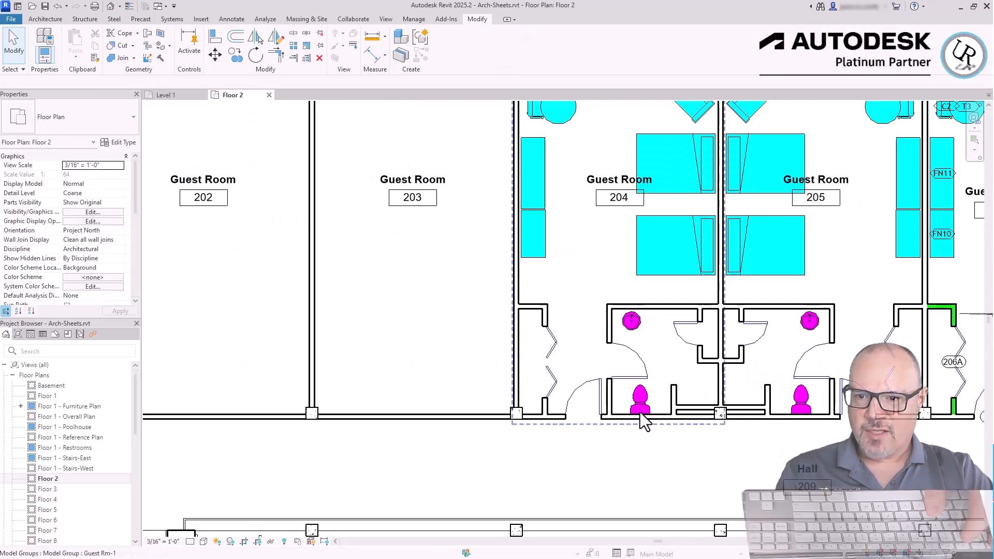
pyautogui.scroll(-2, 668, 318)
pyautogui.click(683, 344)
pyautogui.press('m')
pyautogui.press('m')
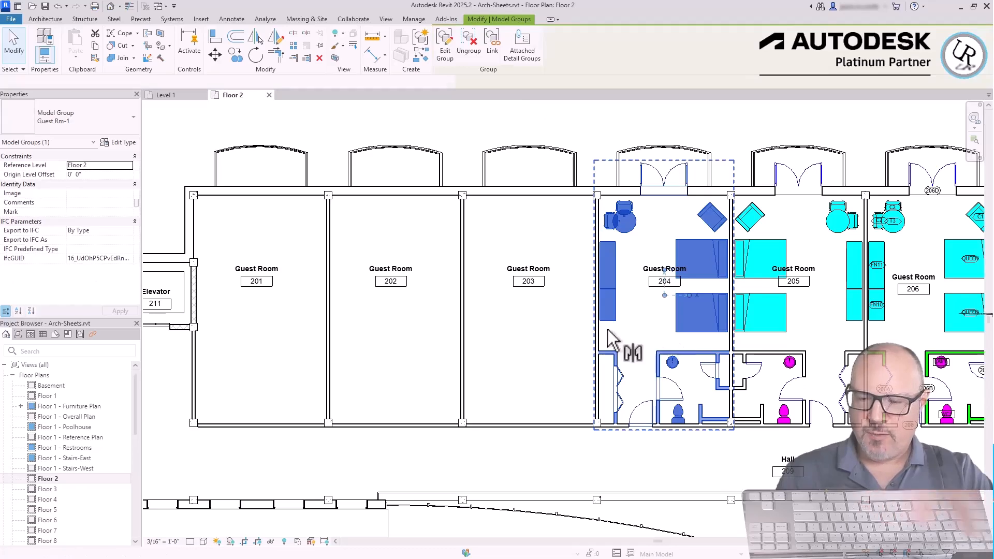
pyautogui.click(598, 337)
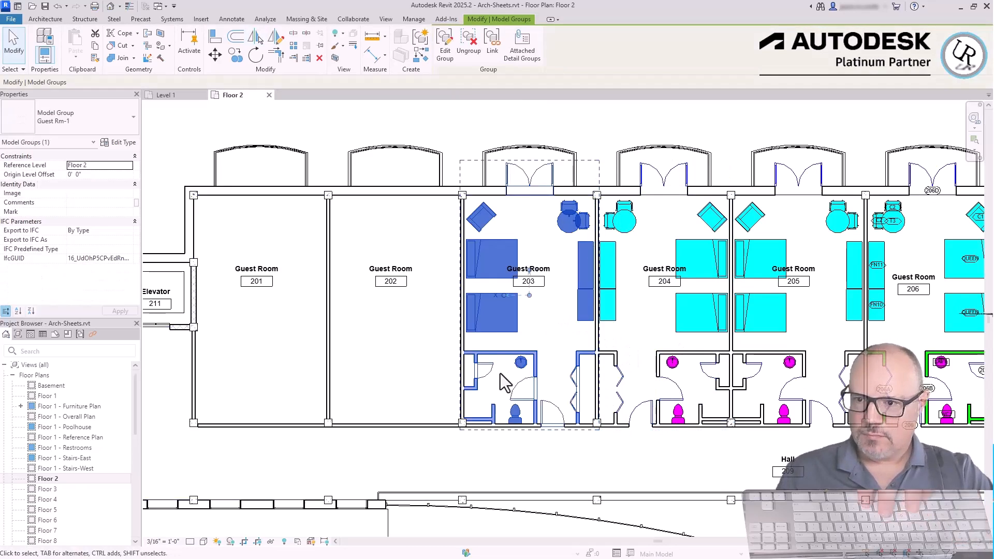
# Continue mirroring copies of the Guest Rm-1 group about the dividing walls into Guest Rooms 202 and 201.
pyautogui.scroll(3, 477, 333)
pyautogui.scroll(-1, 625, 366)
pyautogui.press('Escape')
pyautogui.scroll(2, 625, 366)
pyautogui.scroll(-6, 589, 350)
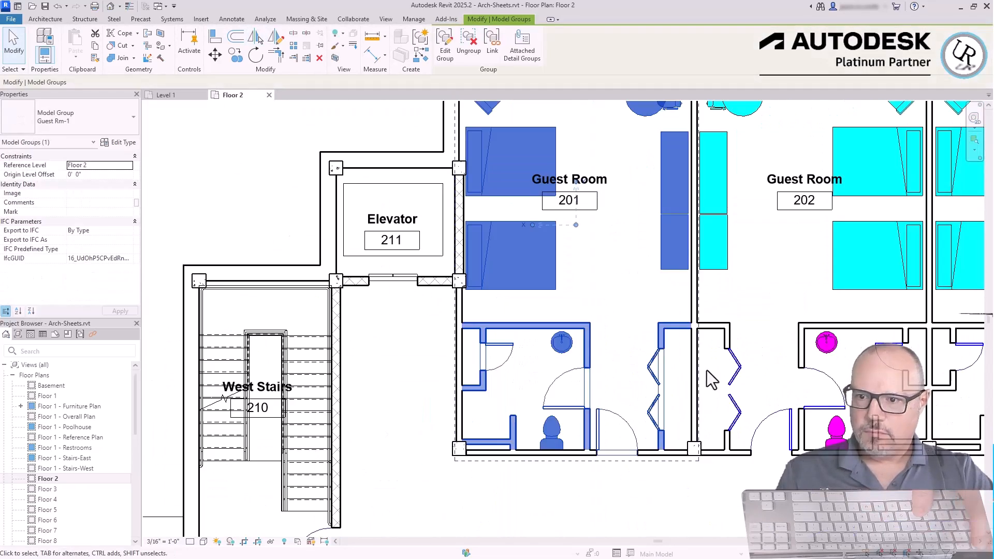
pyautogui.moveTo(589, 349); pyautogui.dragTo(589, 353, button='middle')
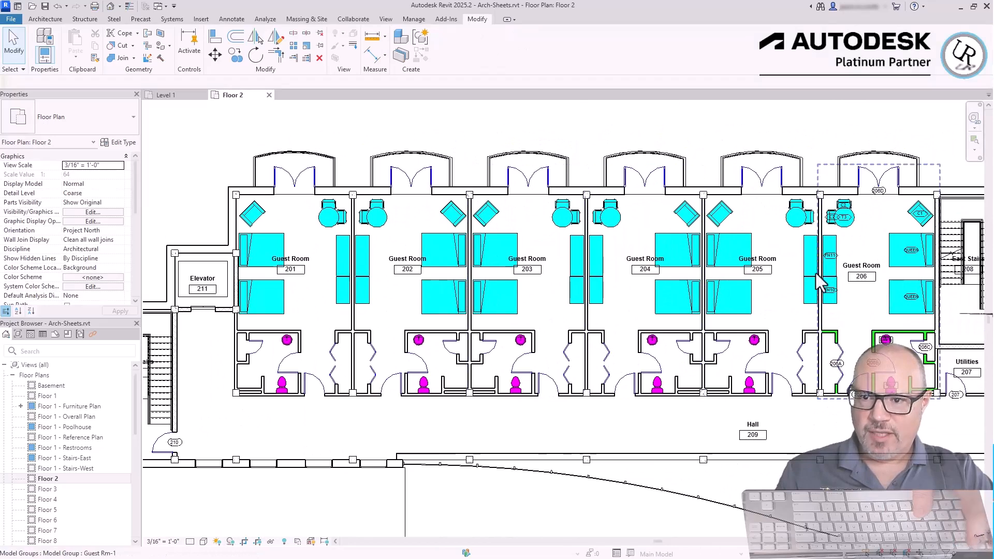
# Compare the Guest Rm-1 groups in Guest Rooms 205 and 206, checking which of them carry door and furniture tags.
pyautogui.scroll(2, 913, 202)
pyautogui.click(659, 252)
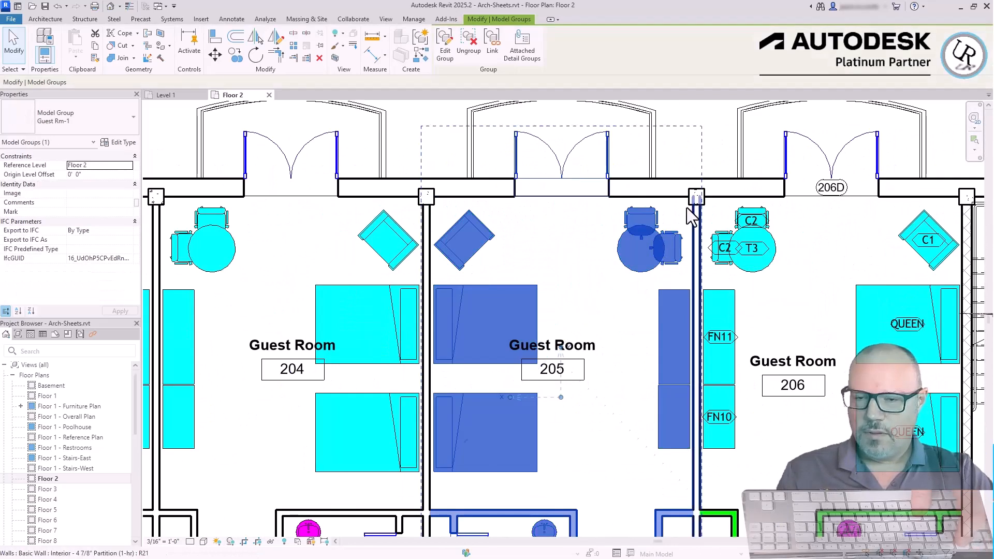
pyautogui.scroll(-1, 686, 199)
pyautogui.press('Escape')
pyautogui.scroll(2, 841, 284)
pyautogui.click(833, 284)
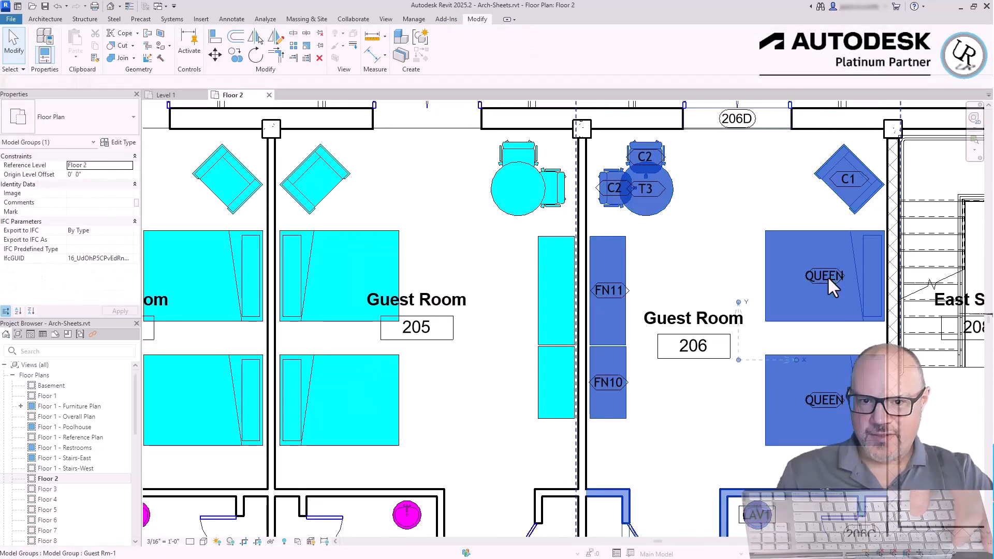
pyautogui.scroll(-4, 875, 231)
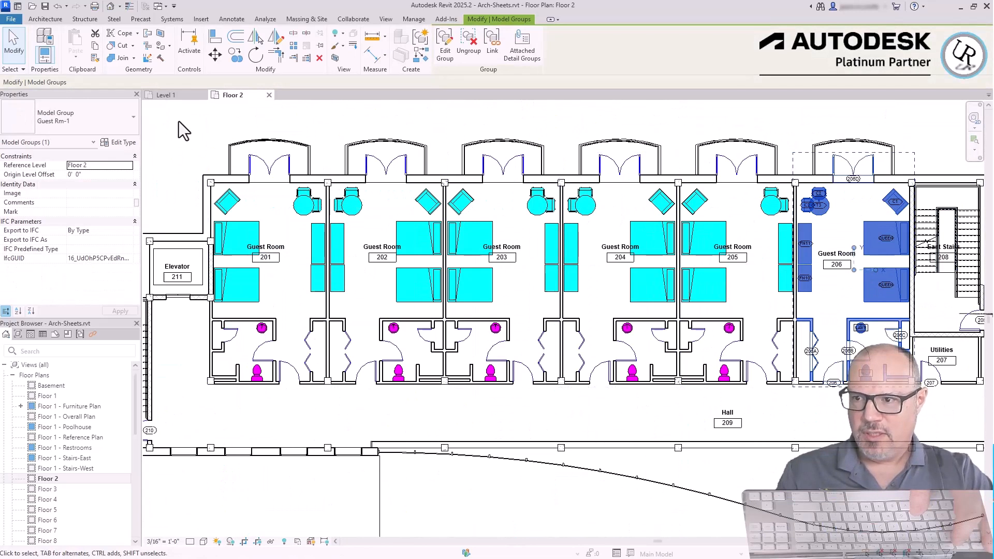
# Place the attached detail group Floor Plan: Guest Rm-1 on the Guest Room 205 group.
pyautogui.click(710, 225)
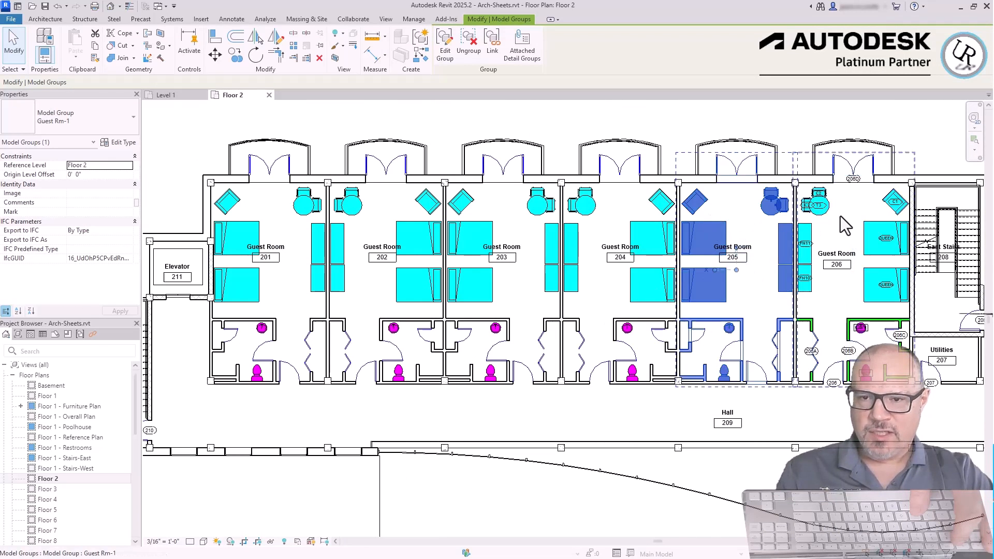
pyautogui.scroll(3, 841, 233)
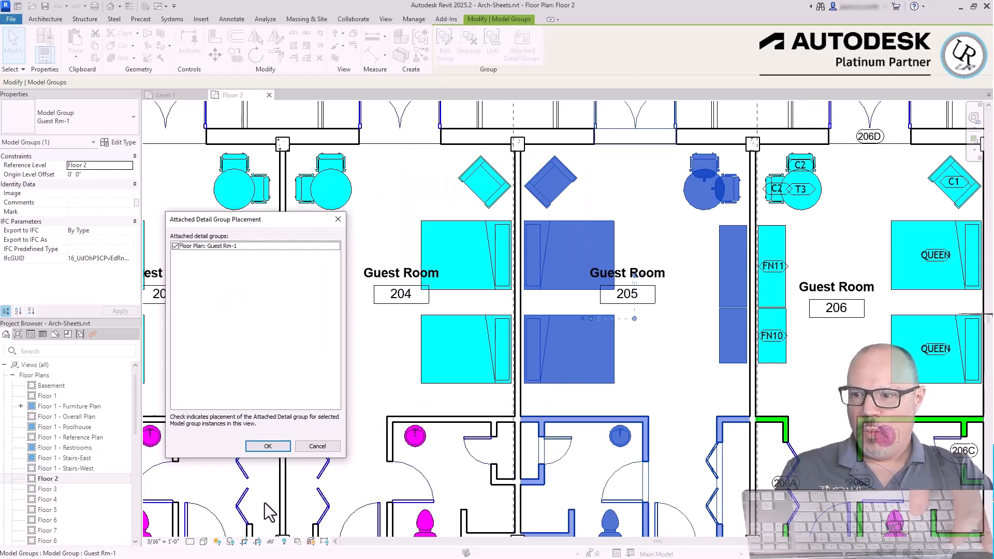
pyautogui.click(277, 448)
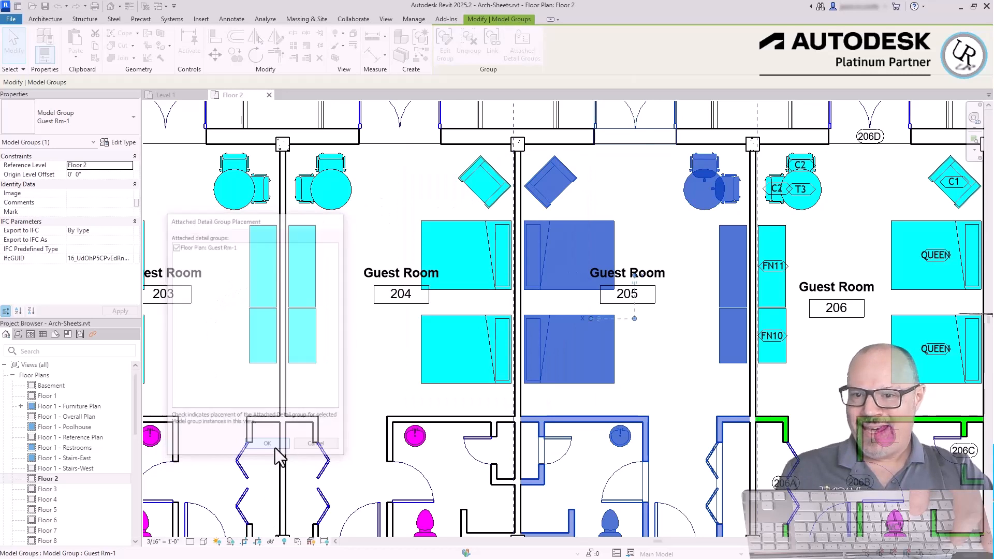
pyautogui.click(676, 204)
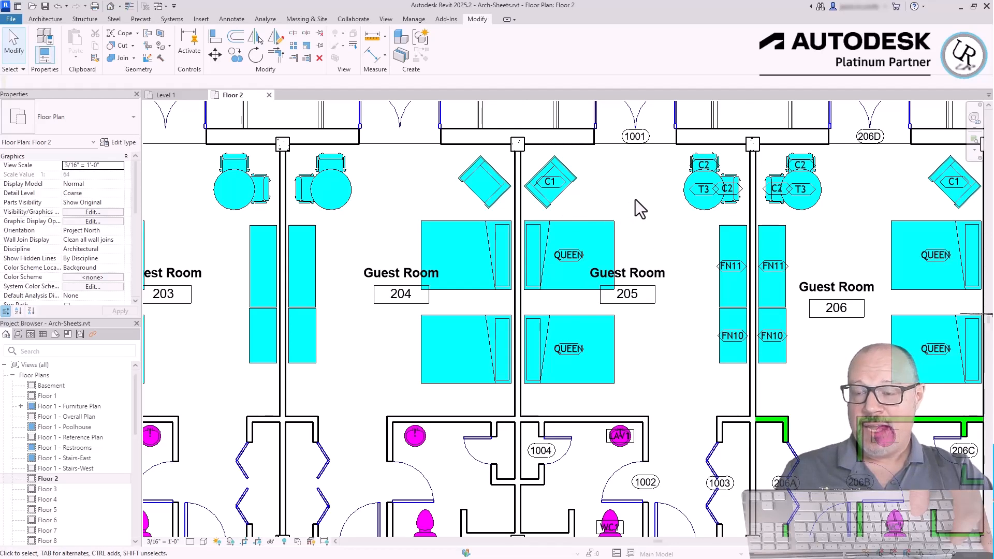
# Inspect the Guest Room 205 model group and its placed tags by selecting them.
pyautogui.click(622, 235)
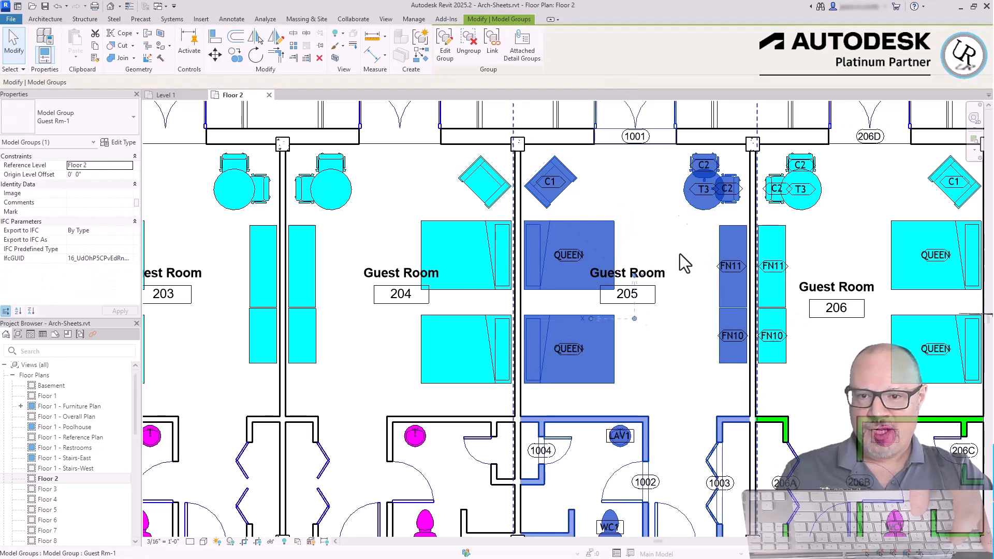
pyautogui.press('Escape')
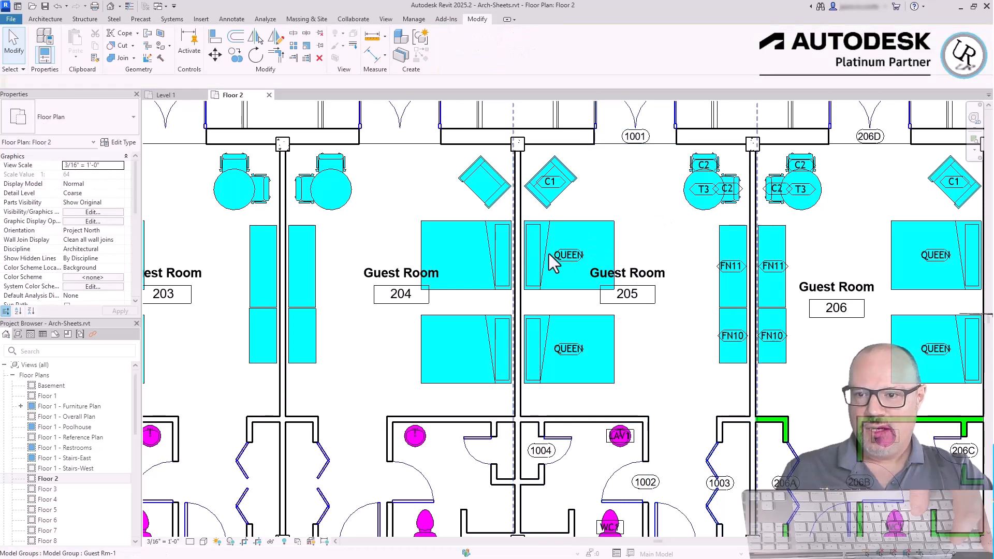
pyautogui.click(564, 255)
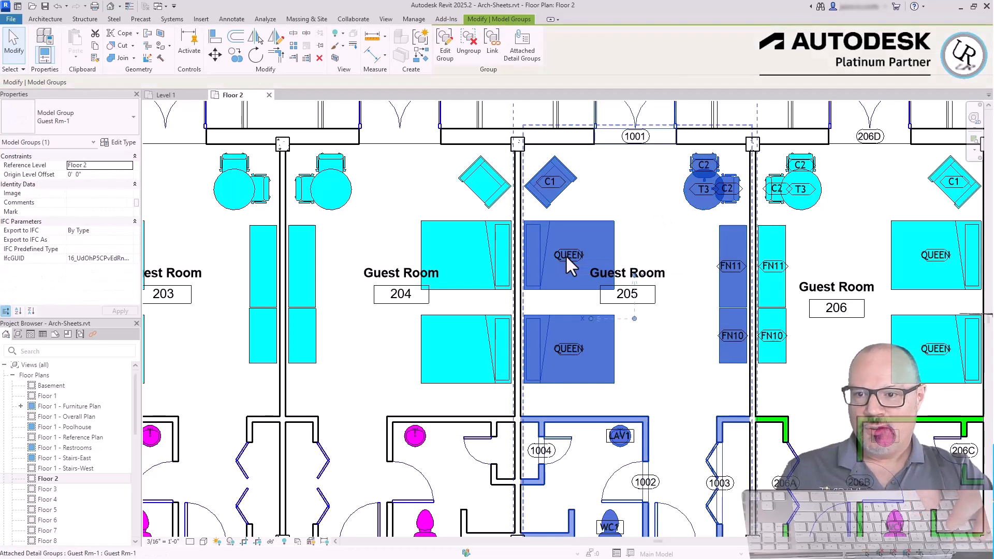
pyautogui.click(592, 252)
pyautogui.click(646, 196)
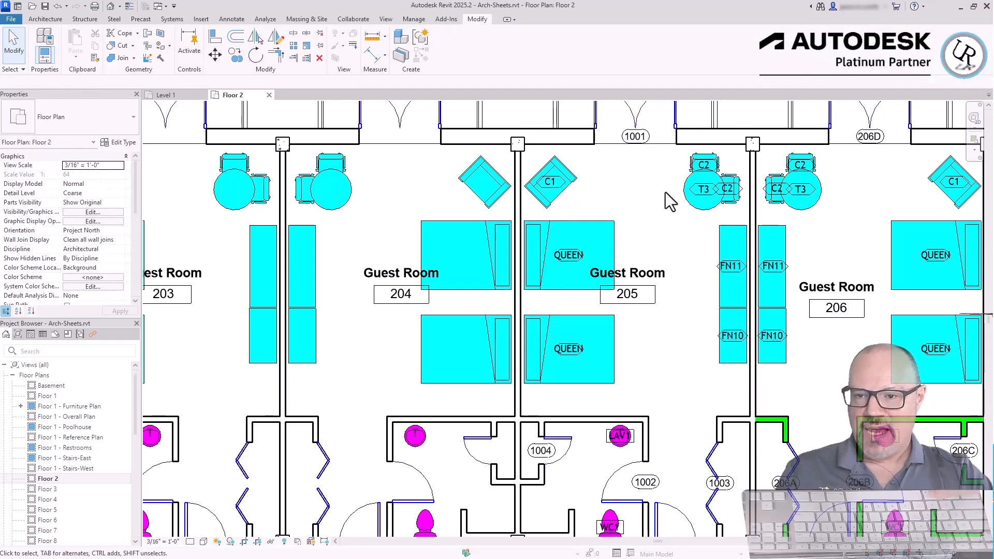
# Select Guest Rooms 201 through 204 and filter the selection down to only the Model Groups category.
pyautogui.scroll(-3, 859, 164)
pyautogui.scroll(2, 702, 218)
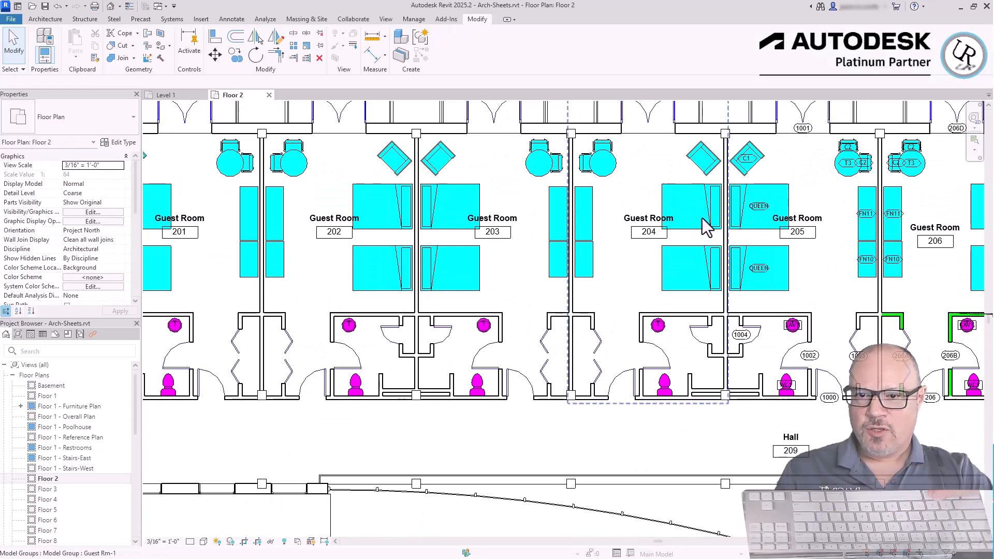
pyautogui.click(714, 197)
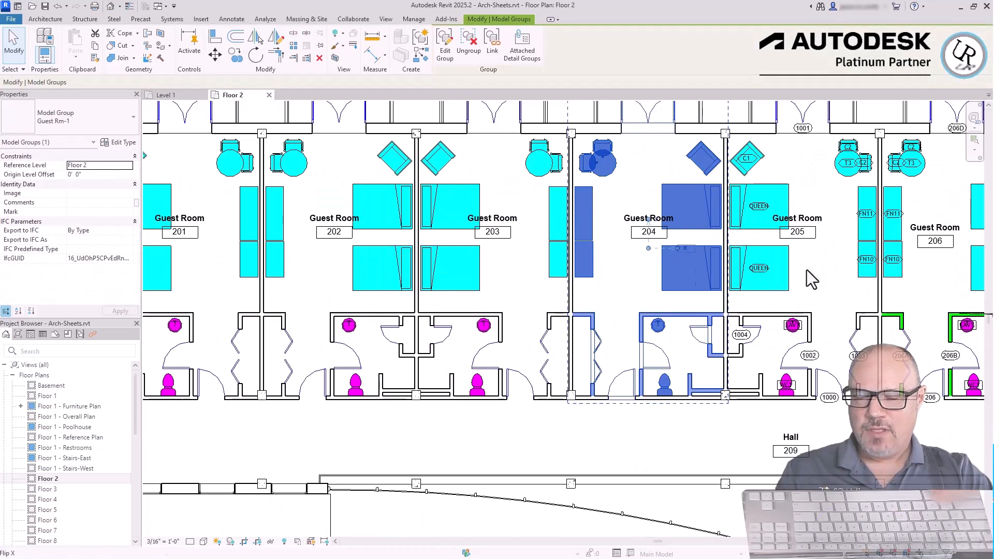
pyautogui.scroll(-3, 616, 243)
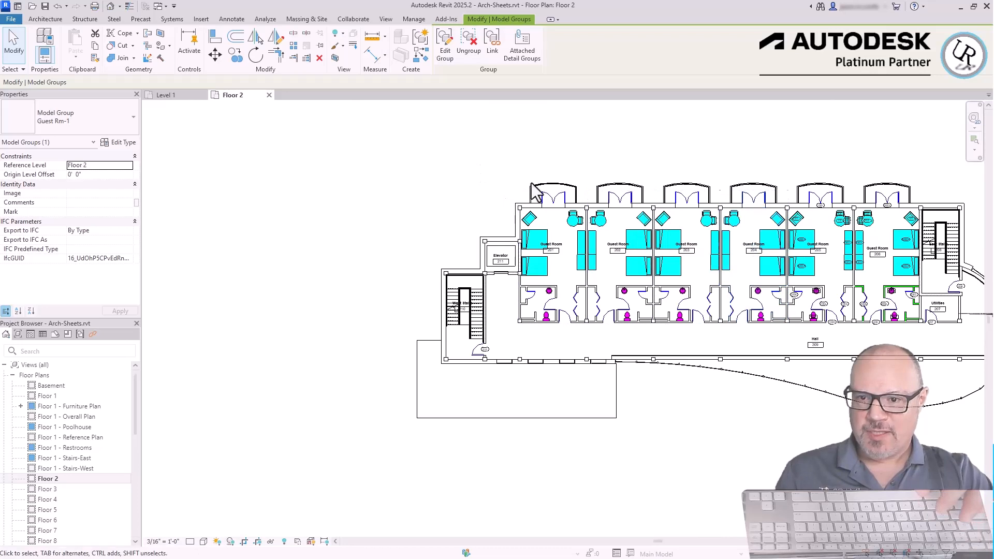
pyautogui.moveTo(477, 162); pyautogui.dragTo(811, 357)
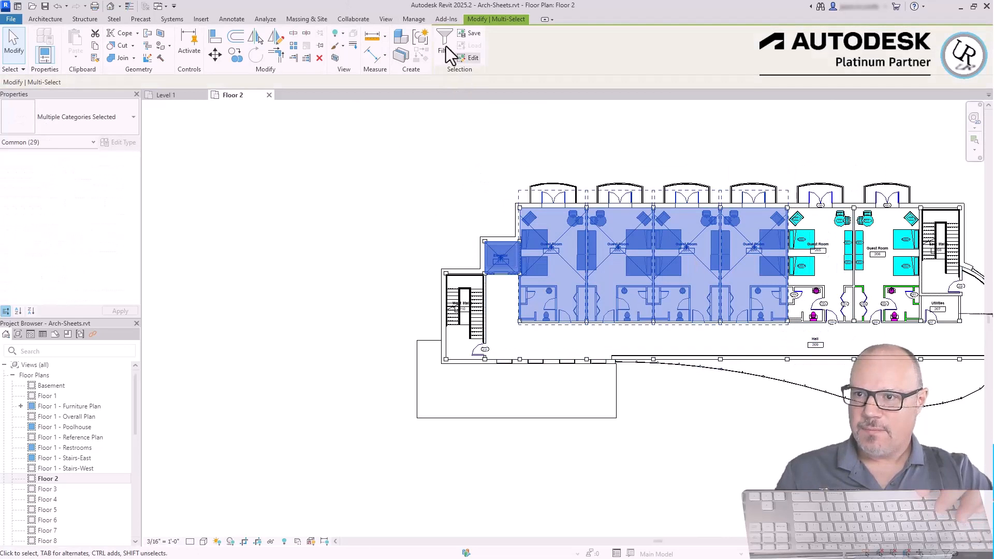
pyautogui.click(562, 233)
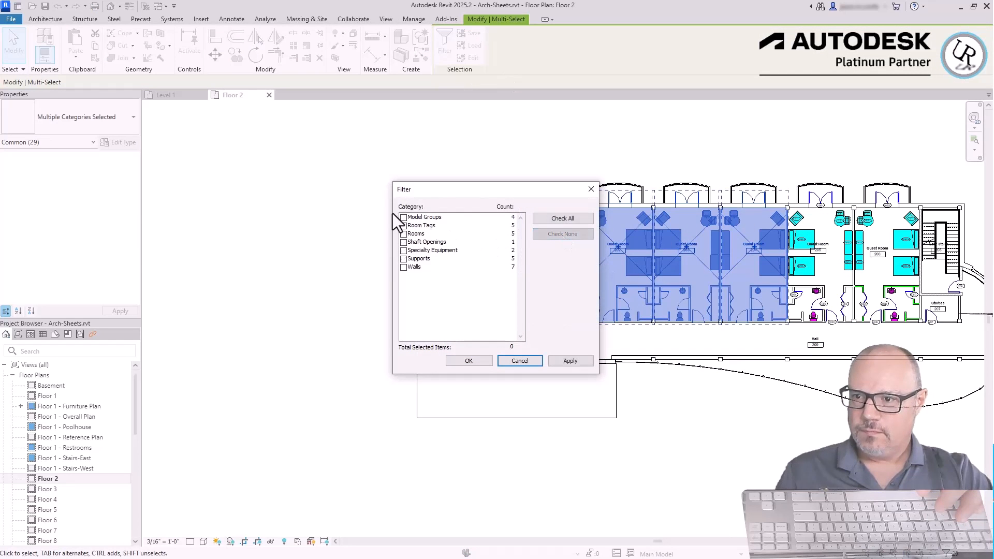
pyautogui.click(404, 218)
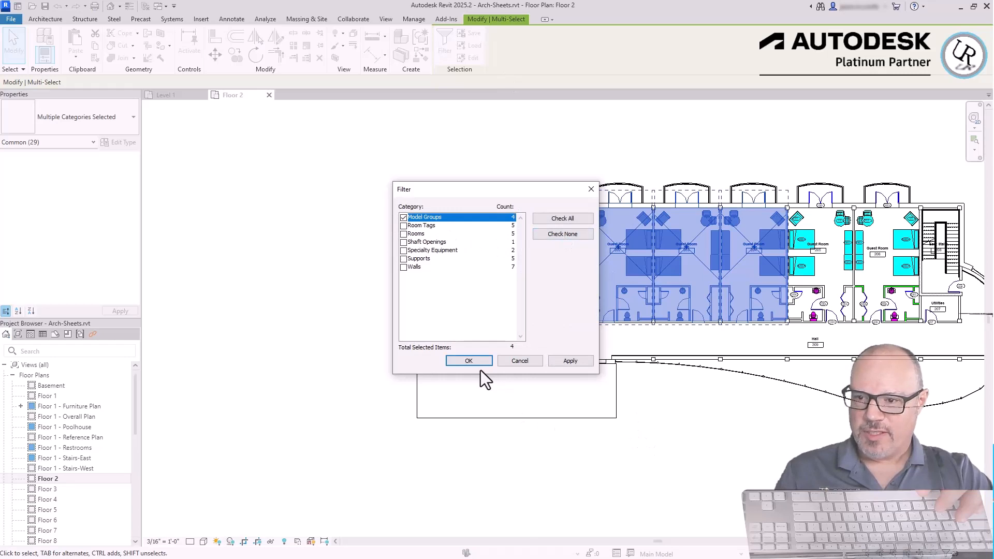
pyautogui.click(468, 361)
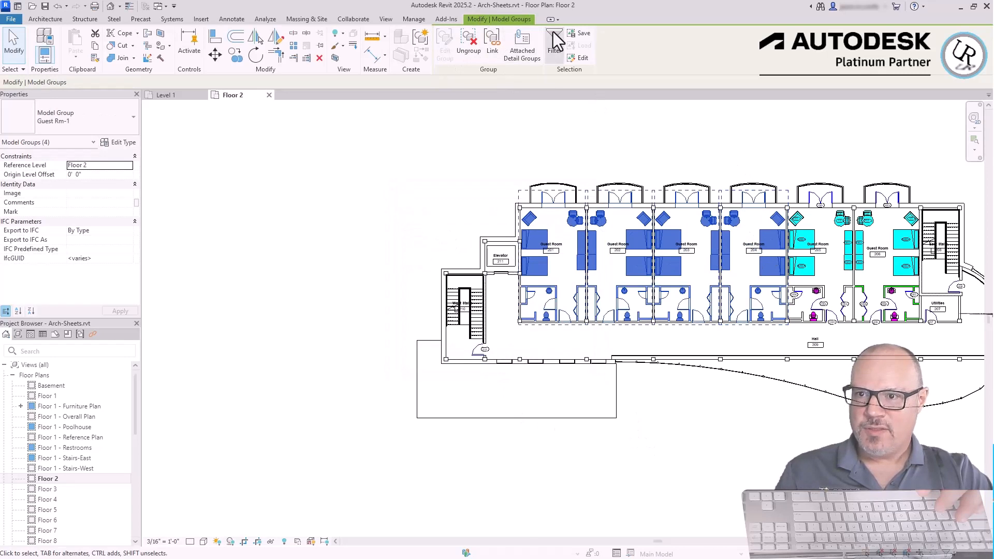
# Place the attached detail group Floor Plan: Guest Rm-1 on the groups in Guest Rooms 201 through 204 and check their tags.
pyautogui.click(526, 46)
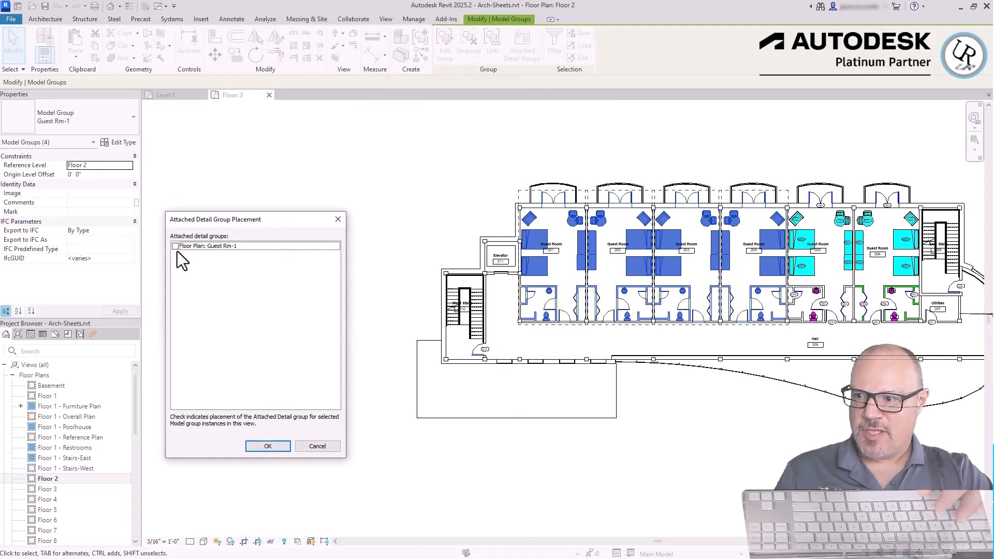
pyautogui.click(267, 448)
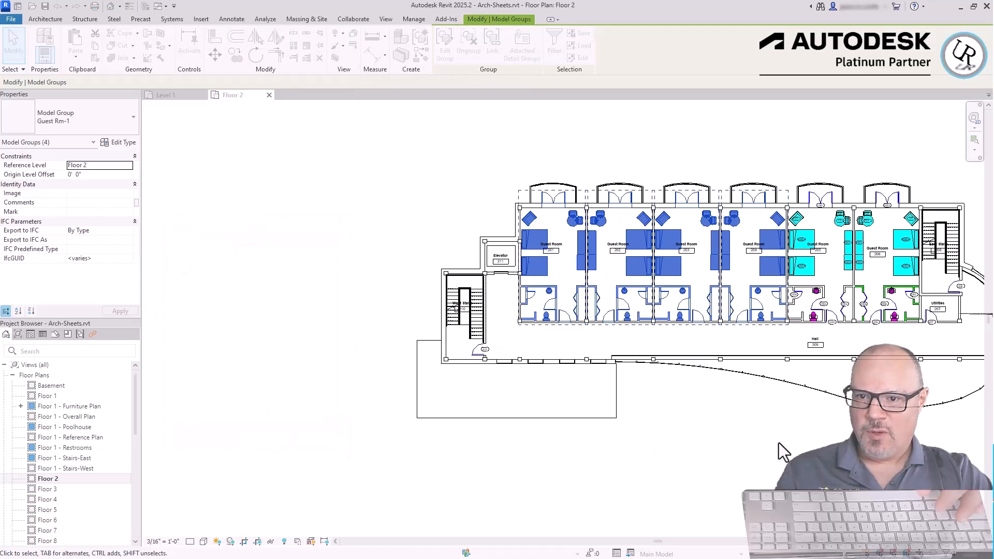
pyautogui.scroll(3, 722, 246)
pyautogui.press('Escape')
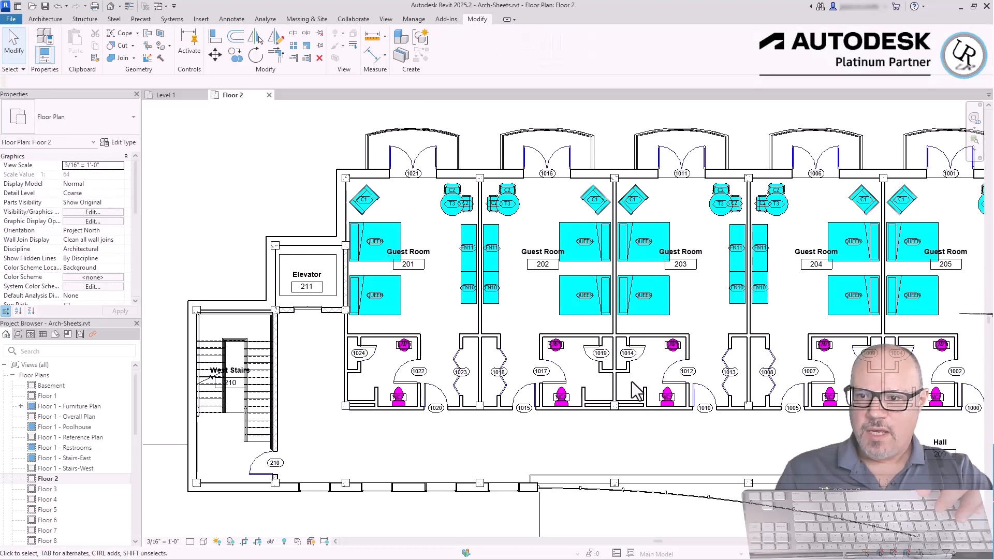
pyautogui.scroll(5, 810, 438)
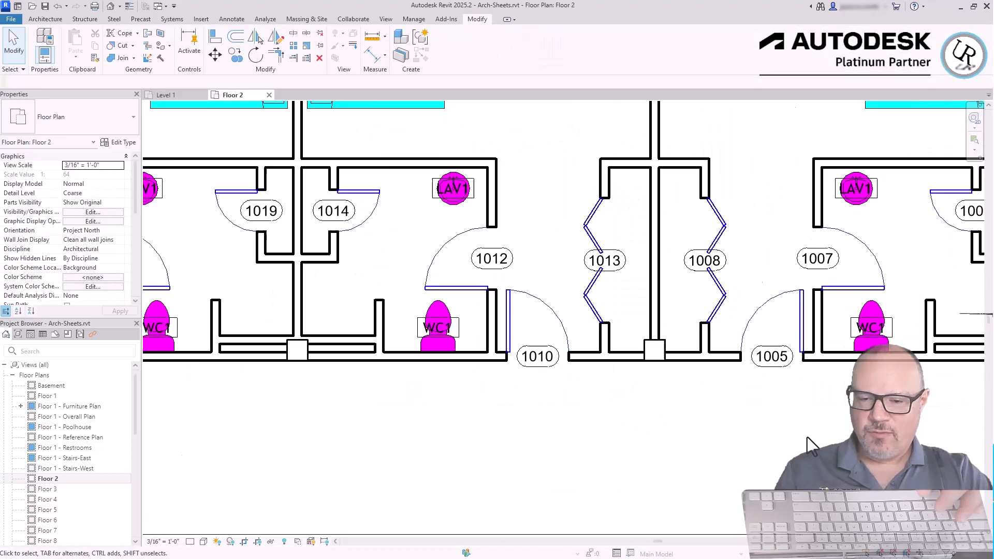
pyautogui.scroll(-4, 345, 432)
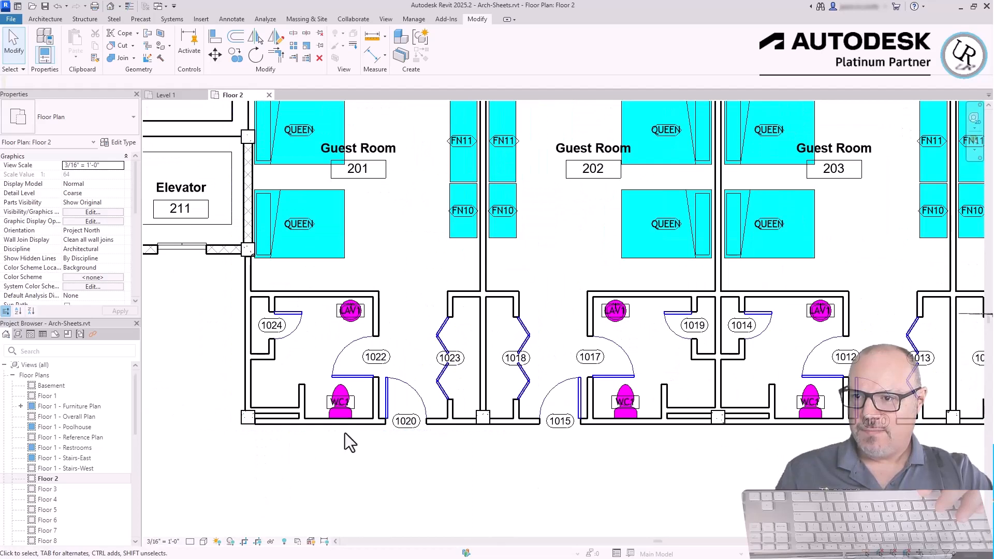
pyautogui.scroll(-5, 427, 424)
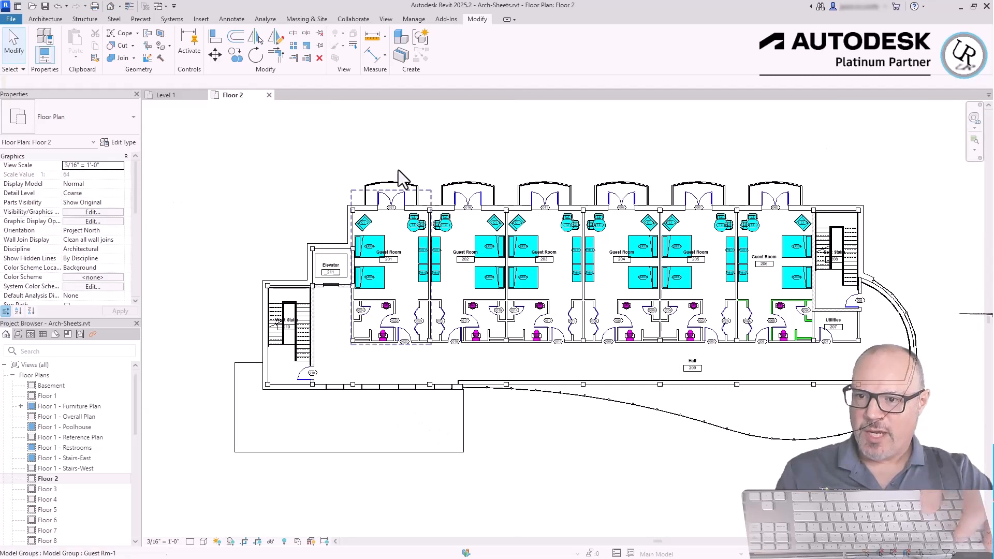
pyautogui.scroll(2, 608, 210)
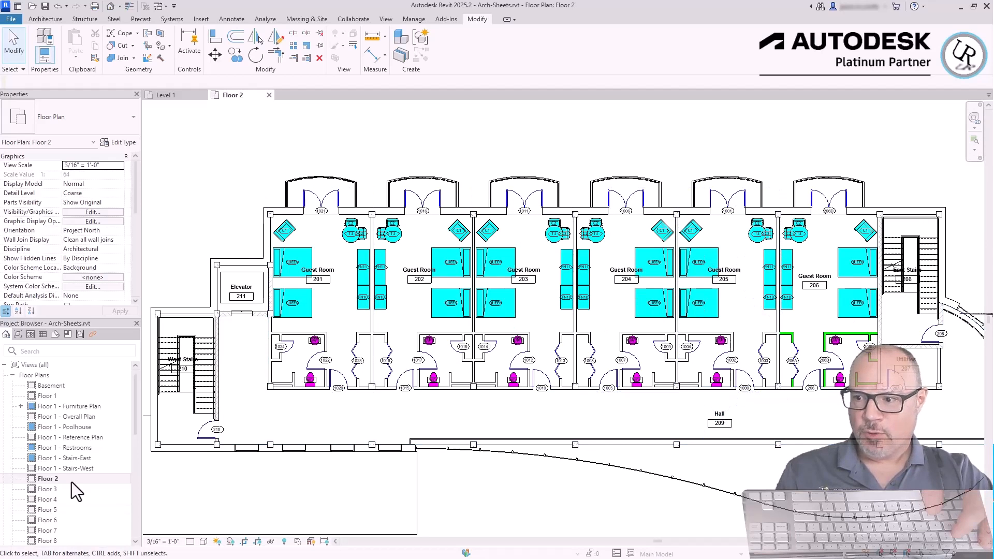
# Open the Floor 3, Floor 8, Floor 6 and Floor 4 plans to examine their guest room layouts.
pyautogui.doubleClick(45, 488)
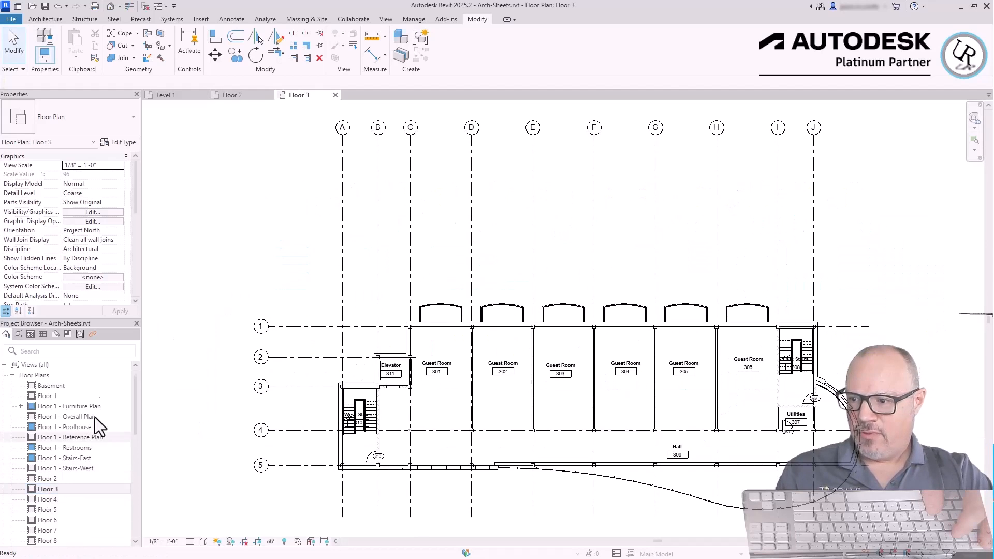
pyautogui.scroll(-1, 67, 518)
pyautogui.click(58, 512)
pyautogui.doubleClick(59, 511)
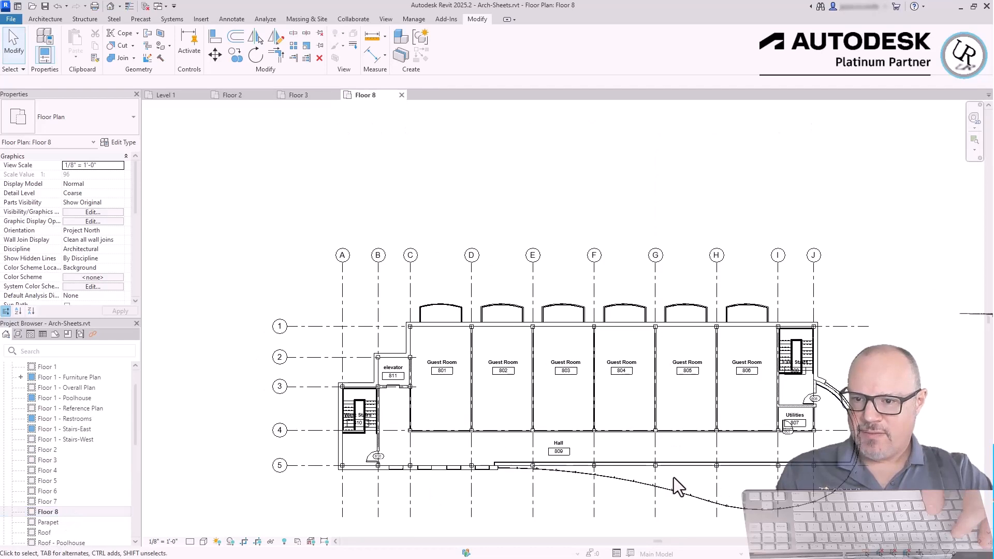
pyautogui.scroll(4, 394, 331)
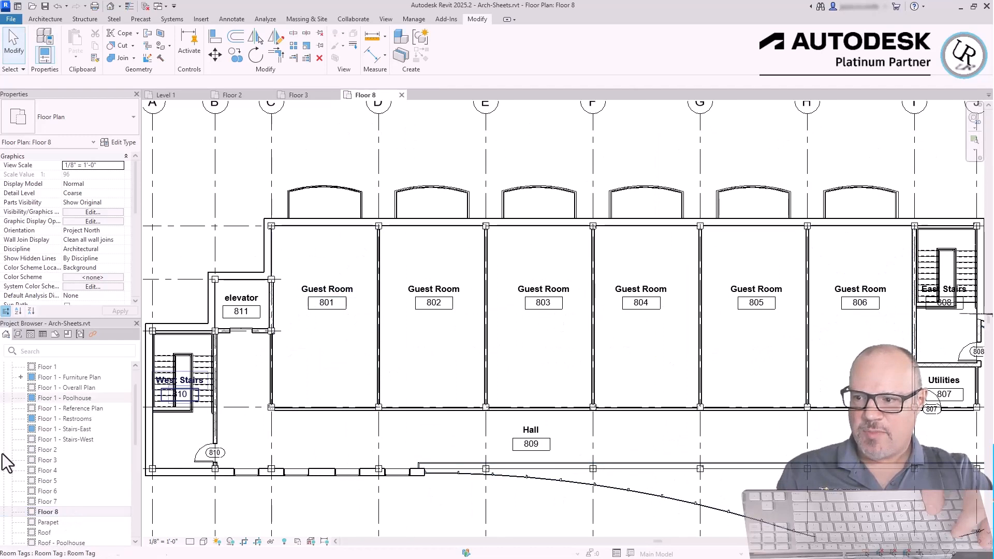
pyautogui.doubleClick(48, 491)
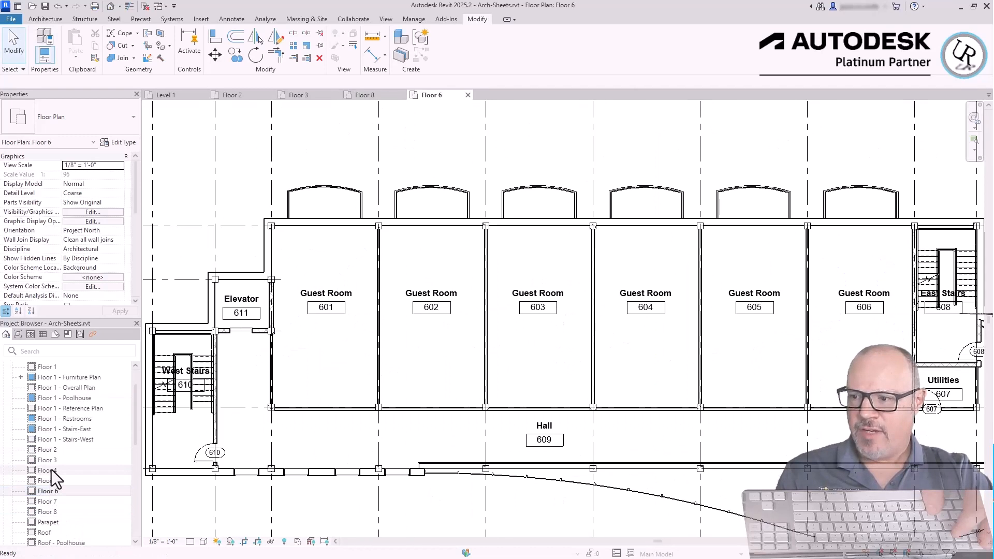
pyautogui.doubleClick(52, 470)
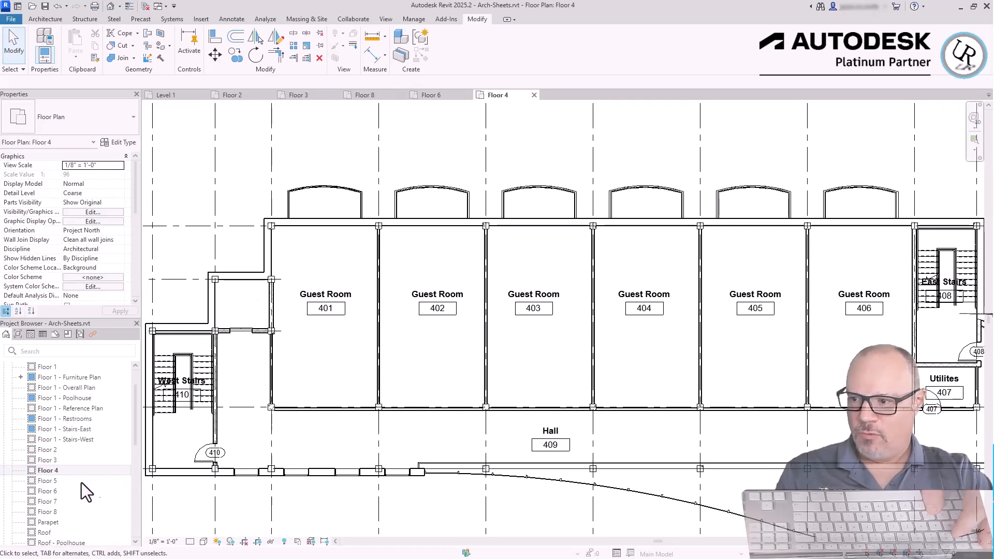
# Copy the six Guest Rm-1 model groups from Floor 2 to the floors above, up to Floor 8, and check the Floor 3 plan.
pyautogui.doubleClick(48, 449)
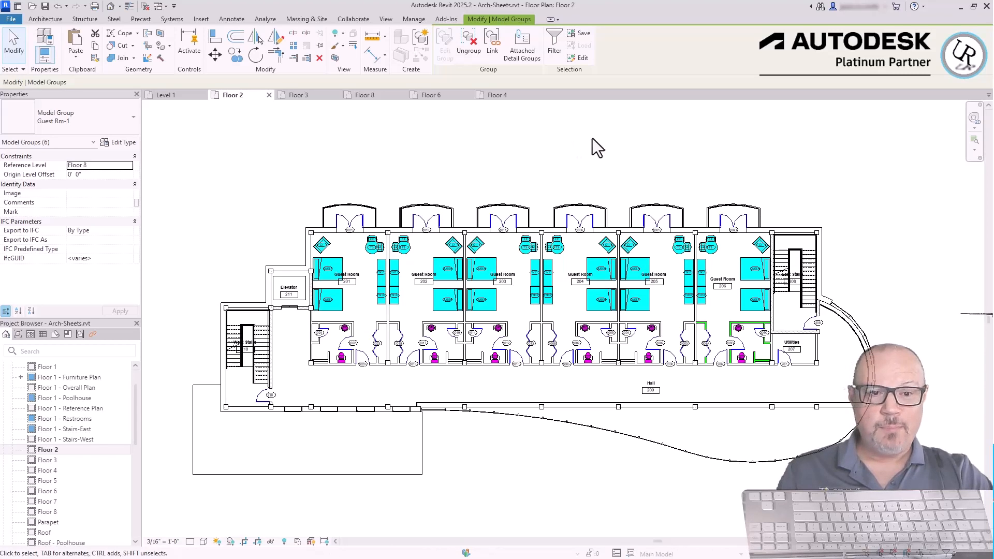
pyautogui.doubleClick(41, 460)
pyautogui.scroll(3, 707, 477)
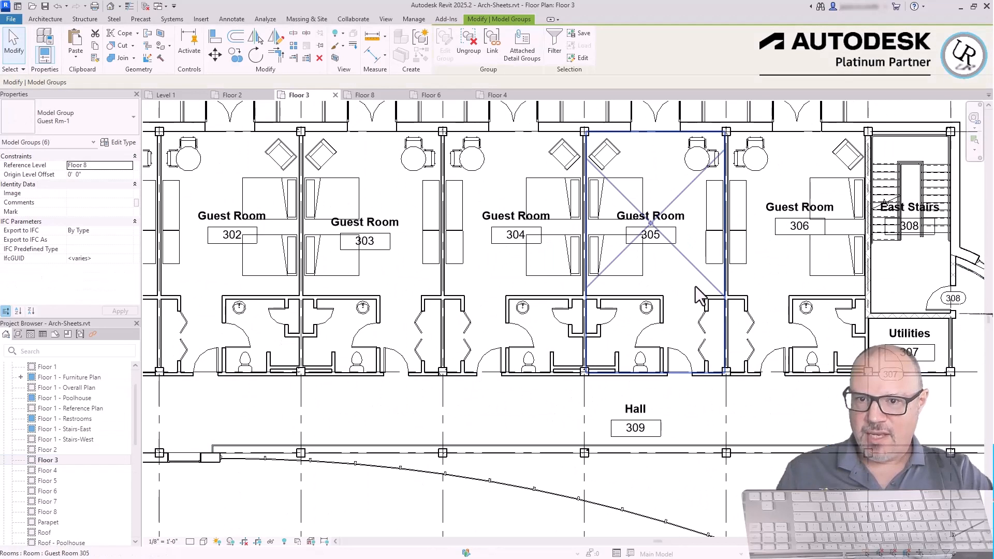
# Open the Floor 6 plan and inspect the pasted Guest Rm-1 groups across Guest Rooms 601 to 606.
pyautogui.doubleClick(53, 491)
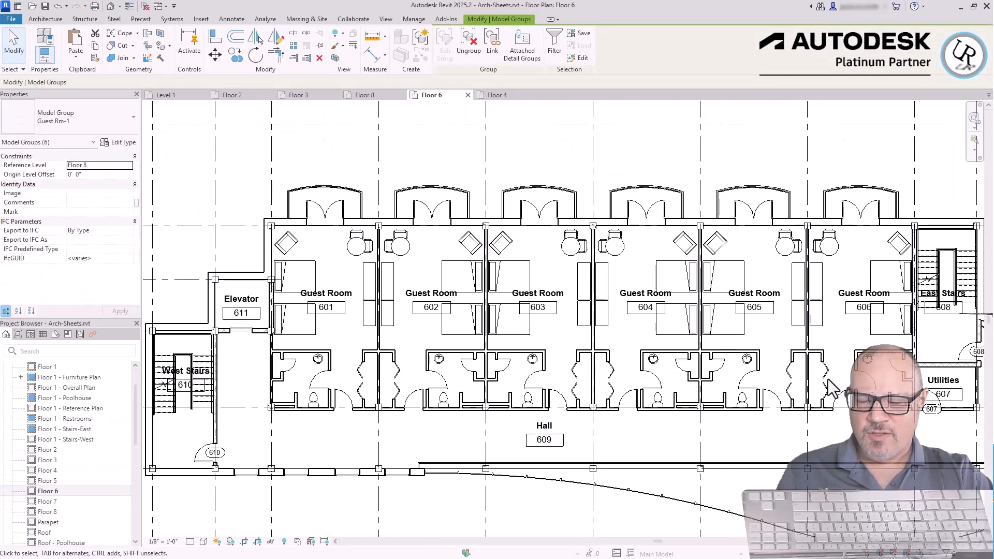
pyautogui.click(559, 145)
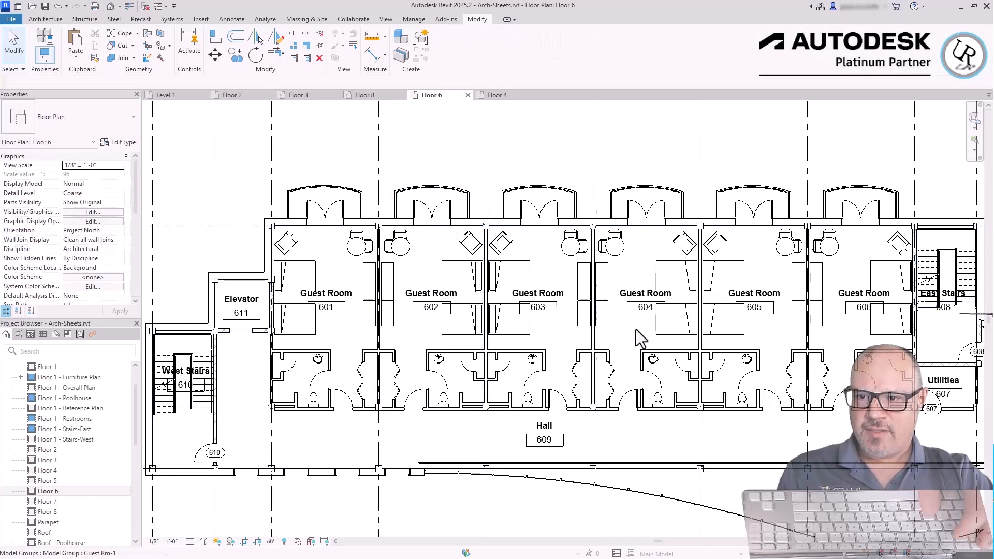
pyautogui.scroll(4, 574, 406)
pyautogui.click(594, 386)
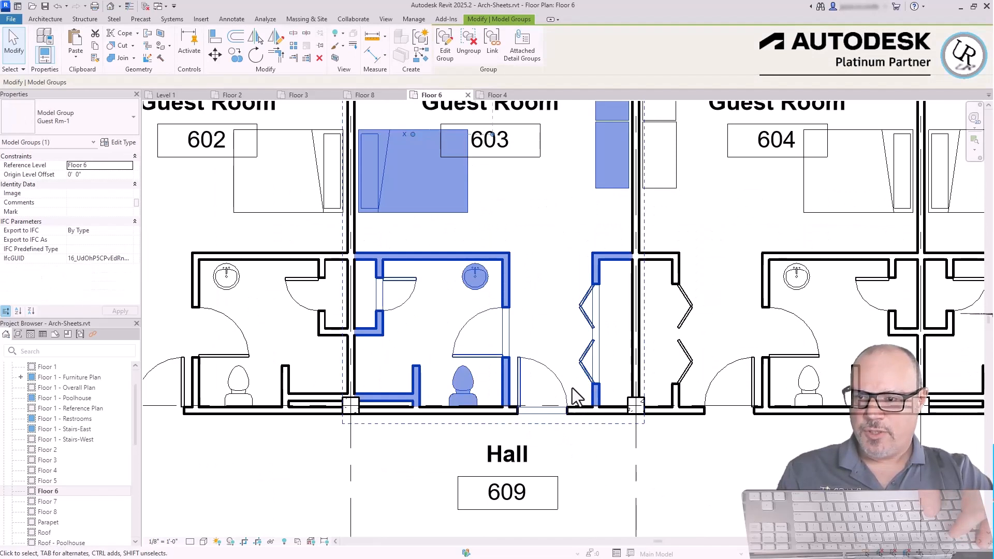
pyautogui.scroll(-3, 629, 383)
pyautogui.click(714, 445)
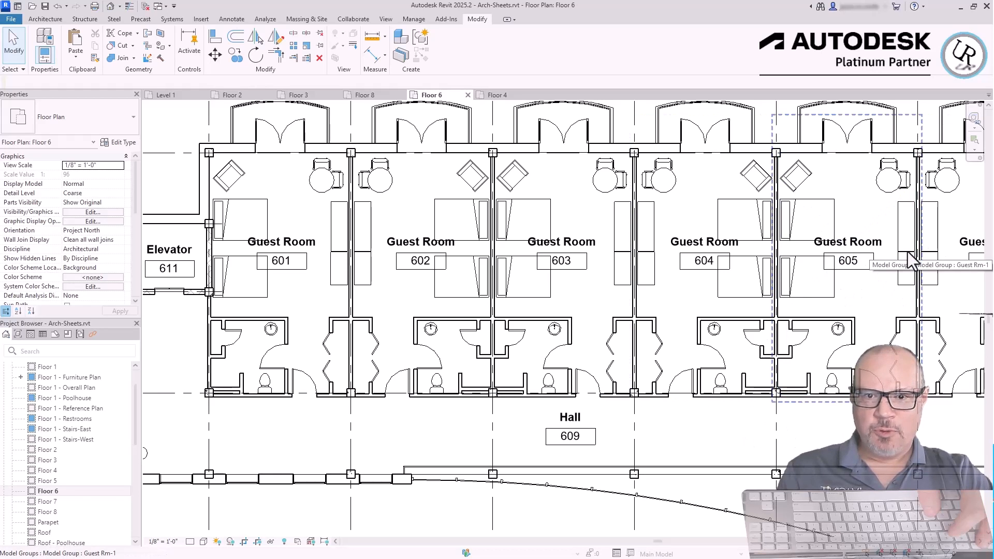
pyautogui.moveTo(911, 313); pyautogui.dragTo(664, 312, button='middle')
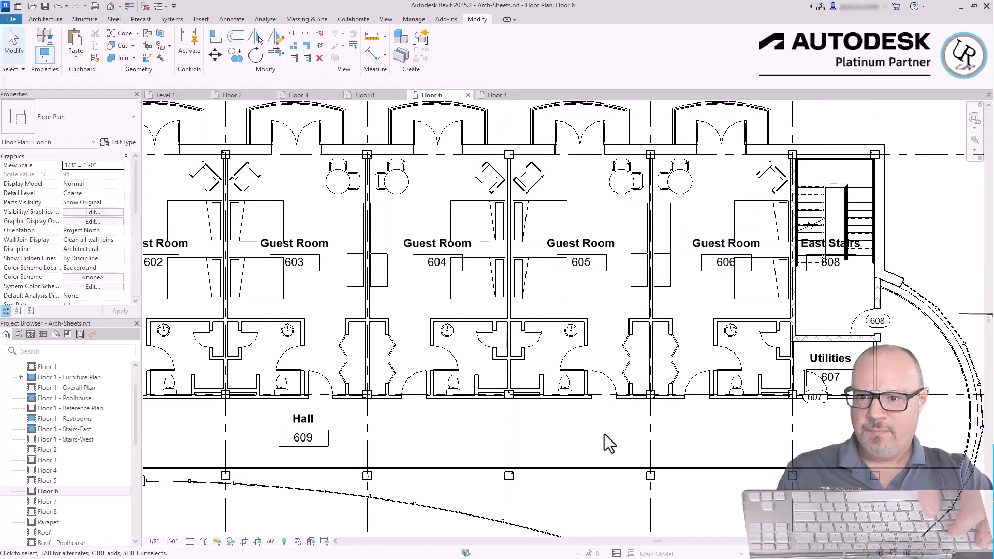
pyautogui.scroll(2, 757, 186)
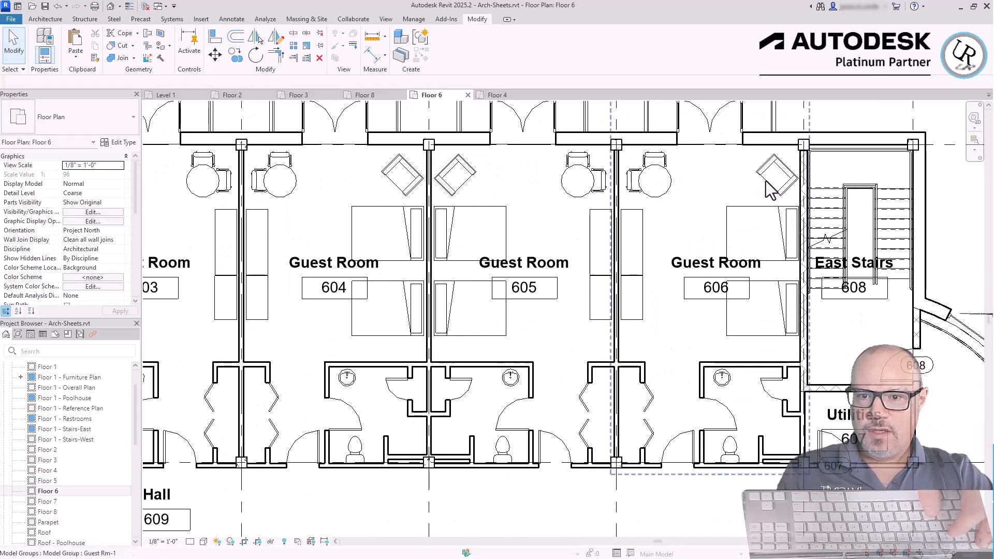
# Duplicate the group type of the Guest Room 606 model group as Guest Rm-2.
pyautogui.click(765, 181)
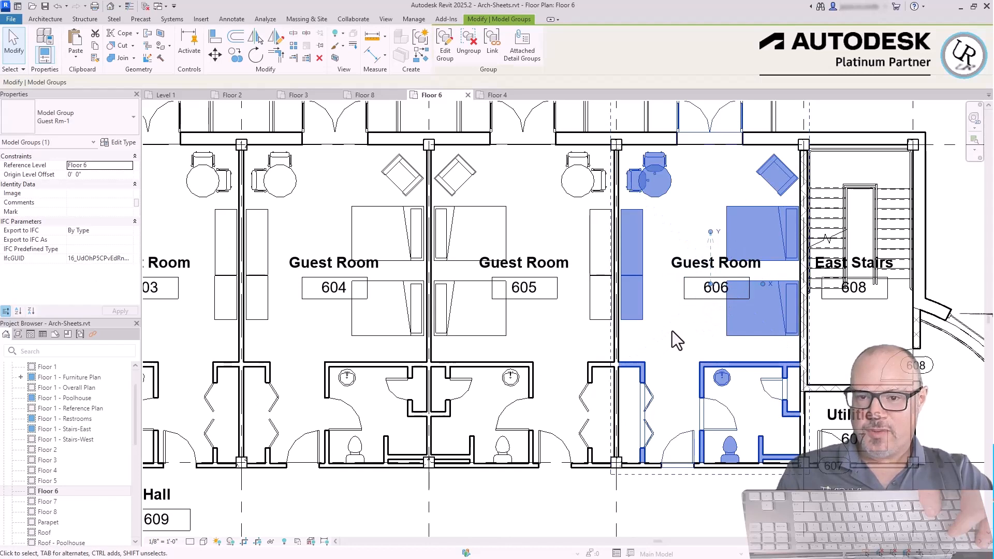
pyautogui.scroll(2, 870, 336)
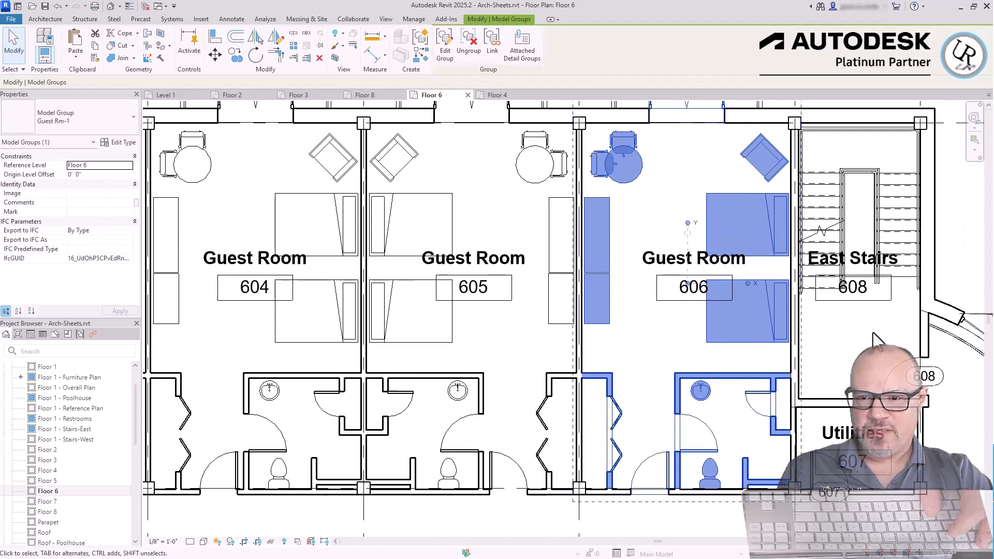
pyautogui.click(120, 144)
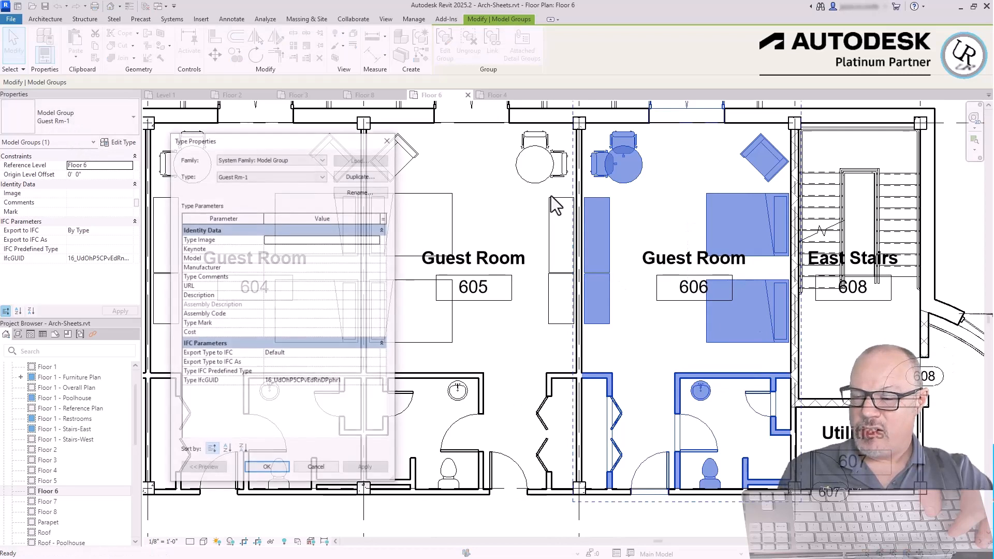
pyautogui.click(367, 176)
pyautogui.press('End')
pyautogui.press('BackSpace')
pyautogui.press('BackSpace')
pyautogui.press('BackSpace')
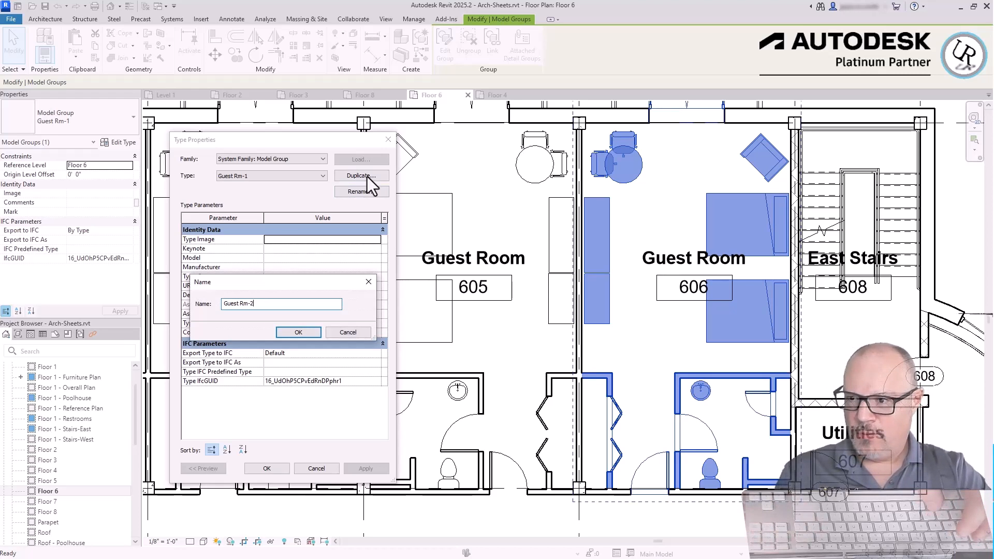
pyautogui.press('Return')
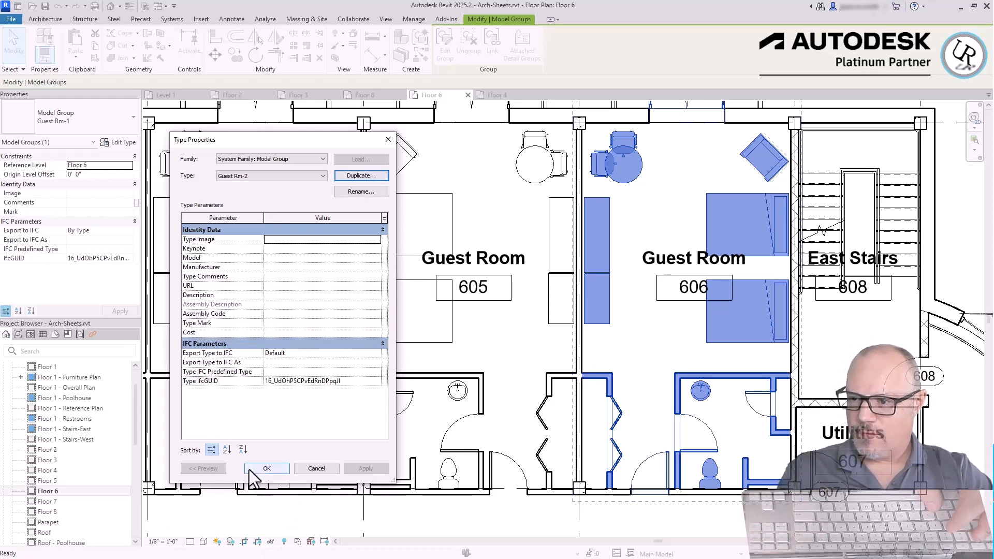
pyautogui.press('Return')
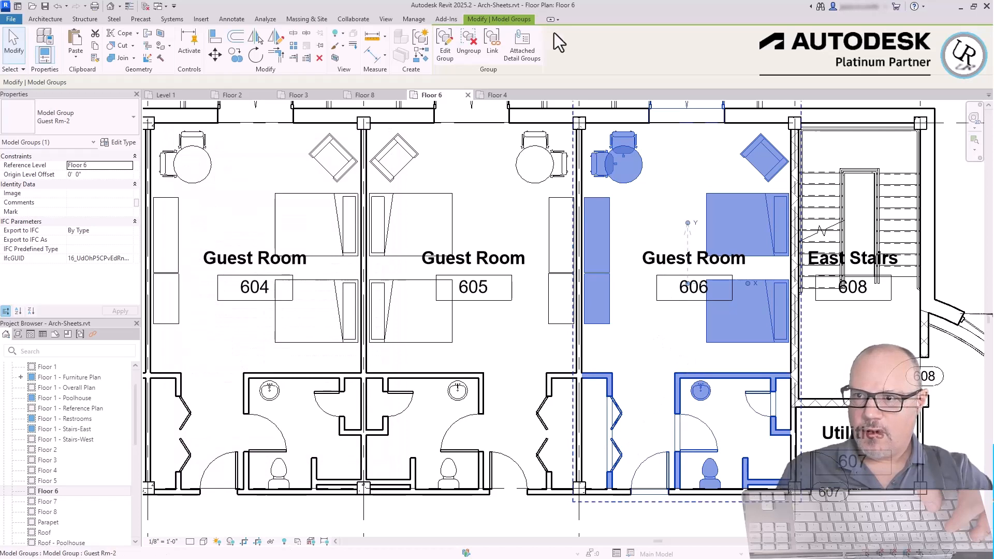
# Edit the Guest Rm-2 group, deleting the upper queen bed and moving the remaining bed to 5' 6" from the bathroom wall.
pyautogui.click(446, 47)
pyautogui.click(725, 343)
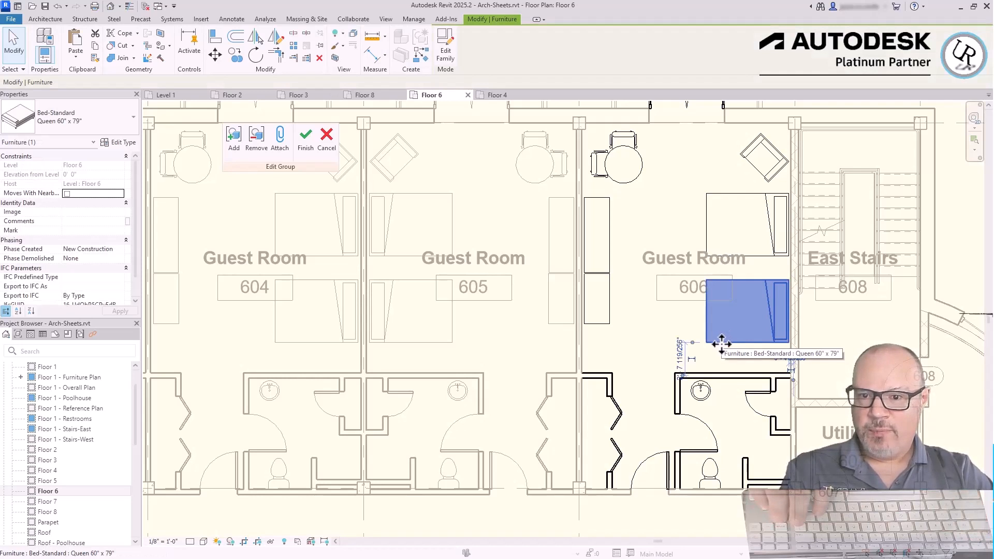
pyautogui.click(767, 255)
pyautogui.press('Delete')
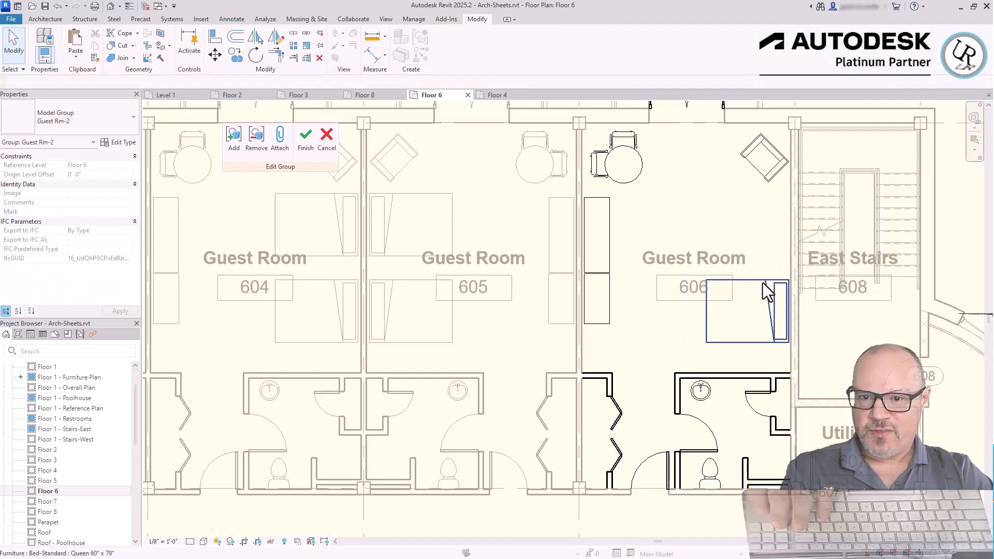
pyautogui.click(766, 280)
pyautogui.moveTo(766, 280); pyautogui.dragTo(766, 244)
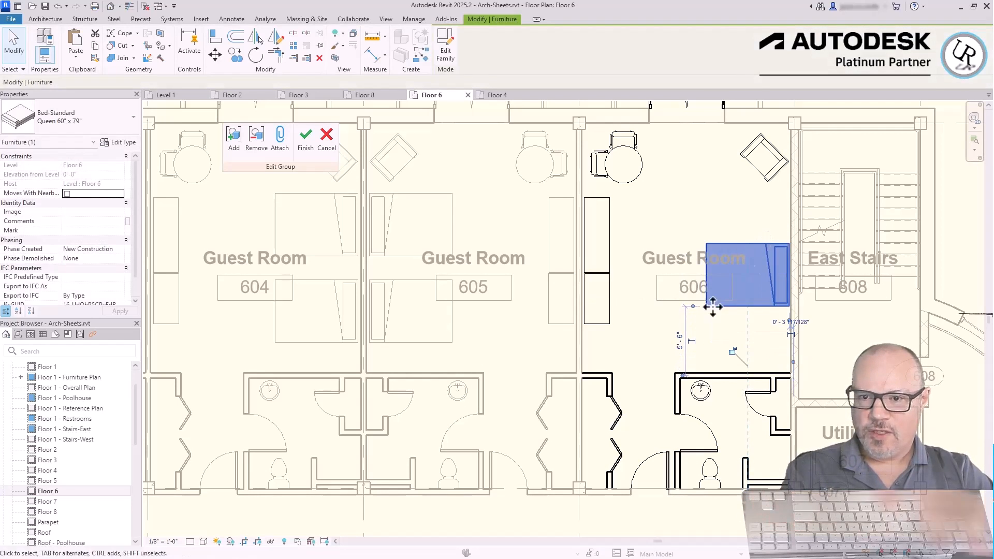
# Change the remaining bed in Guest Room 606 to the Bed-Standard King 78" x 80" type.
pyautogui.click(54, 116)
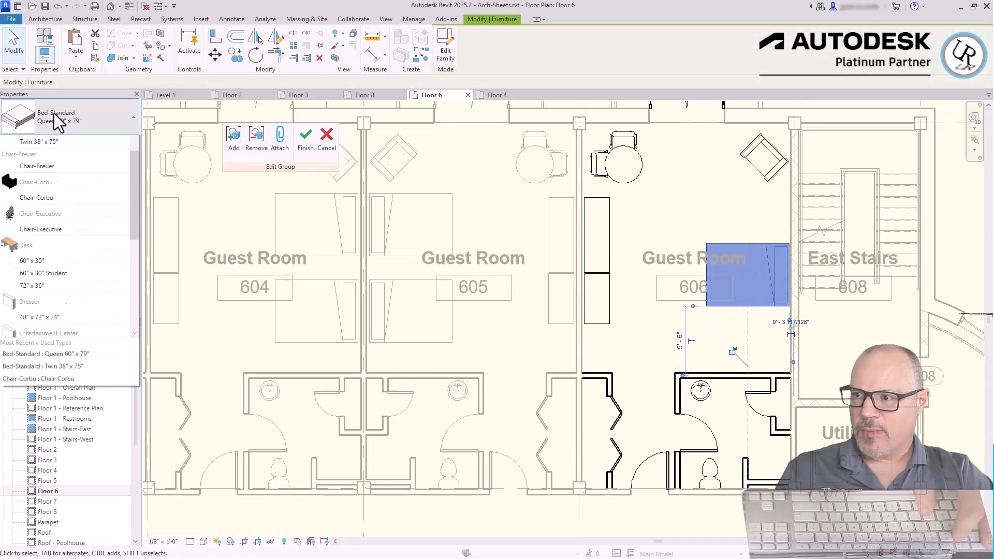
pyautogui.scroll(2, 60, 207)
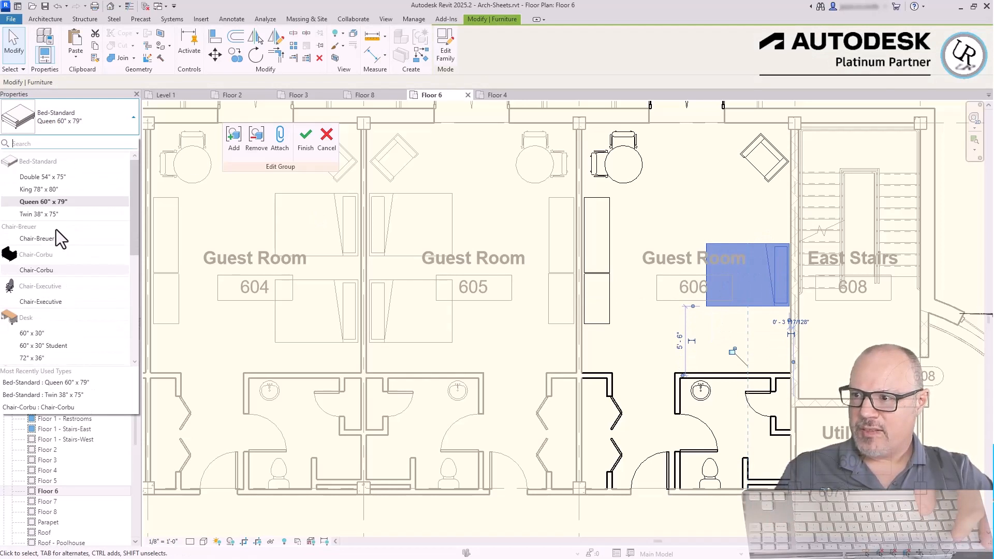
pyautogui.click(39, 199)
pyautogui.click(708, 209)
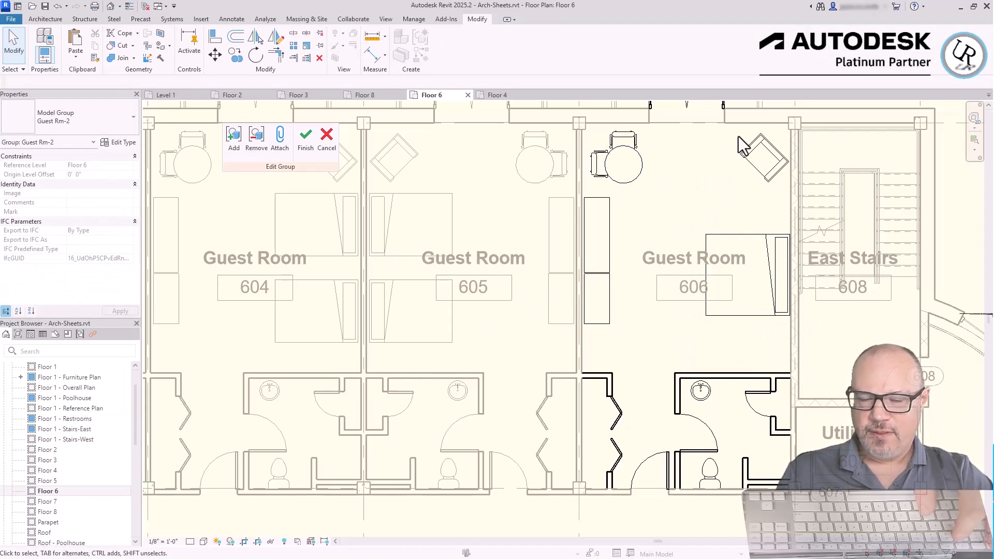
# Copy the corner armchair toward the round table, turned to mirror the original, and finish editing the Guest Rm-2 group.
pyautogui.scroll(2, 745, 136)
pyautogui.moveTo(796, 209)
pyautogui.mouseDown()
pyautogui.moveTo(775, 195)
pyautogui.moveTo(741, 205)
pyautogui.moveTo(782, 197)
pyautogui.mouseUp()
pyautogui.keyDown('ctrl'); pyautogui.moveTo(720, 190); pyautogui.dragTo(677, 189); pyautogui.keyUp('ctrl')
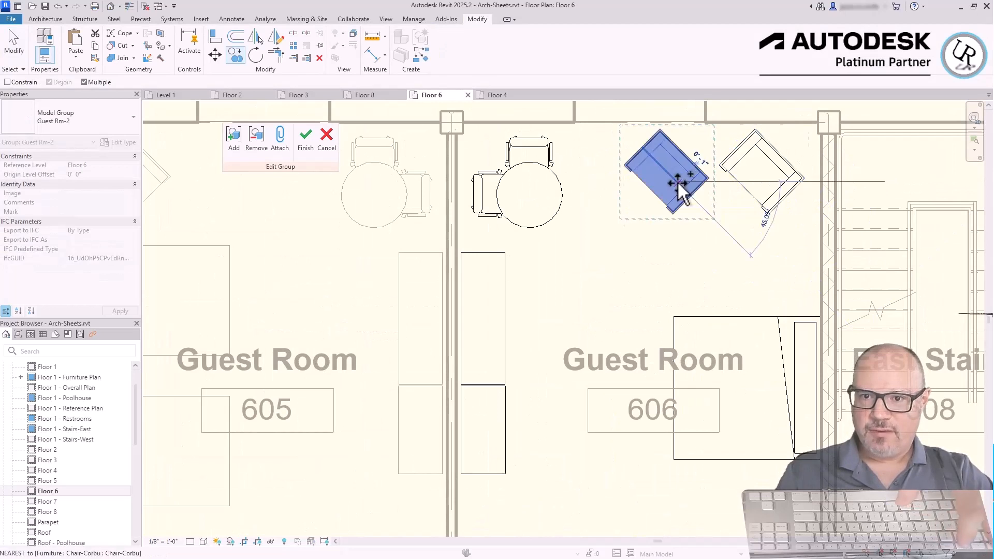
pyautogui.press('Escape')
pyautogui.scroll(-4, 333, 165)
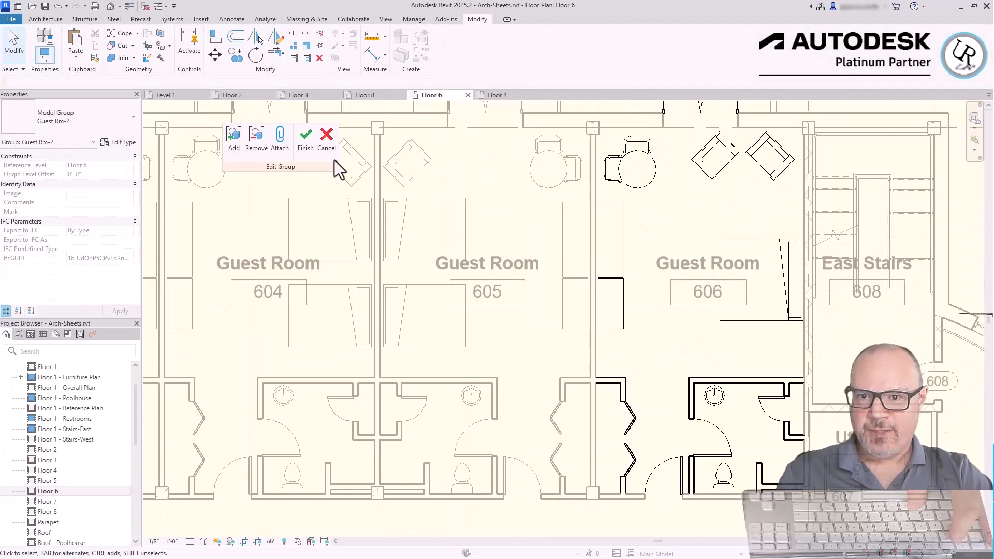
pyautogui.click(306, 140)
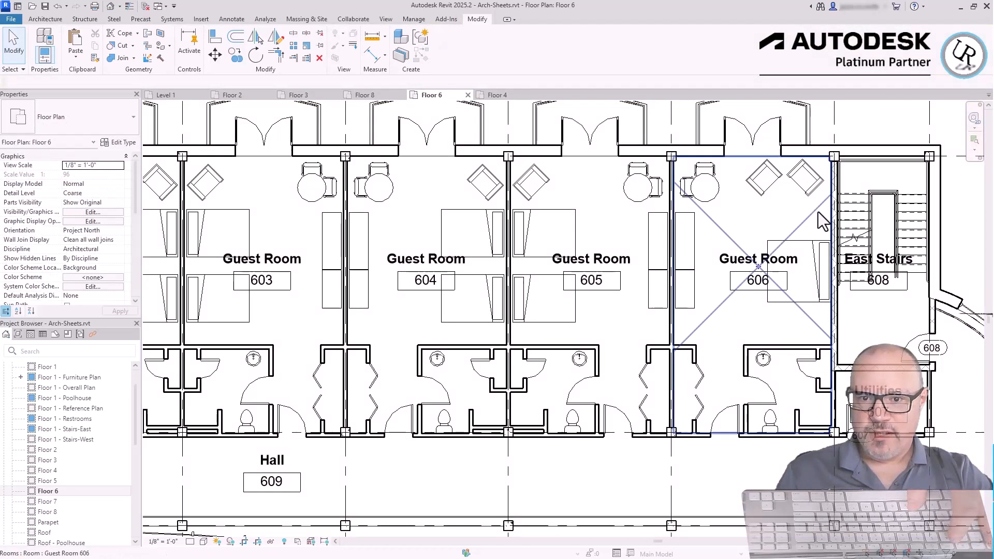
# Attach the tag detail group to the Guest Rm-1 groups in Guest Rooms 601 to 605 on Floor 6.
pyautogui.moveTo(186, 171); pyautogui.dragTo(867, 394)
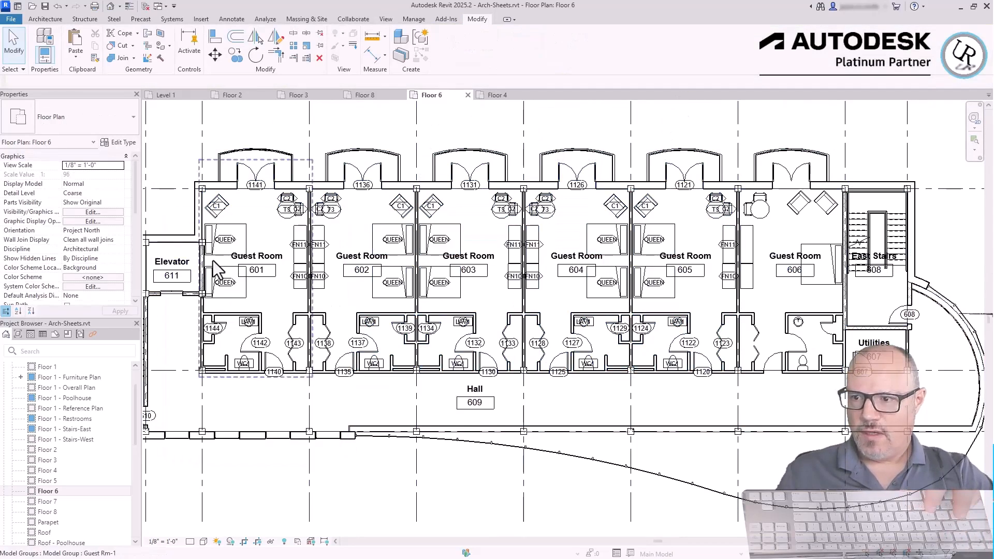
pyautogui.scroll(3, 155, 207)
pyautogui.scroll(-2, 729, 160)
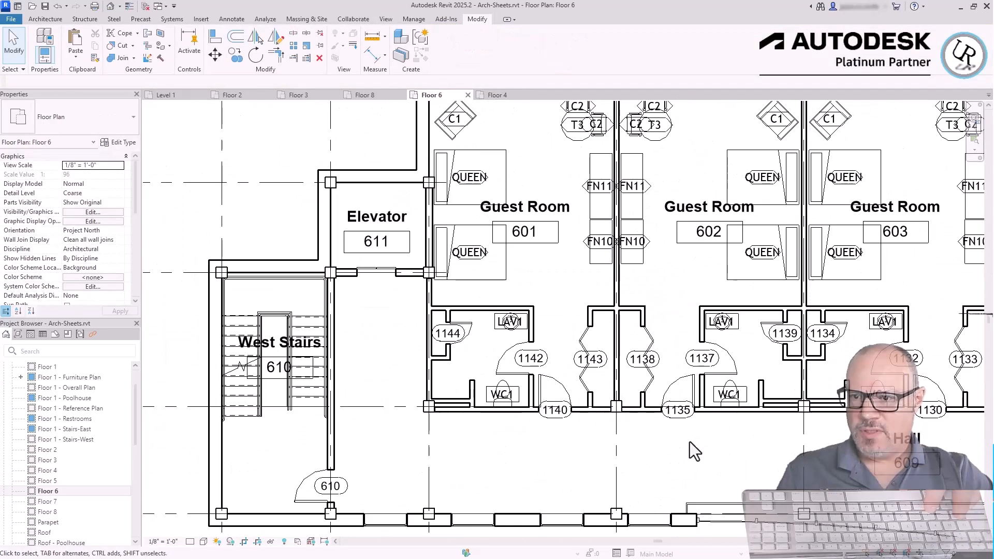
pyautogui.moveTo(640, 178); pyautogui.dragTo(637, 259, button='middle')
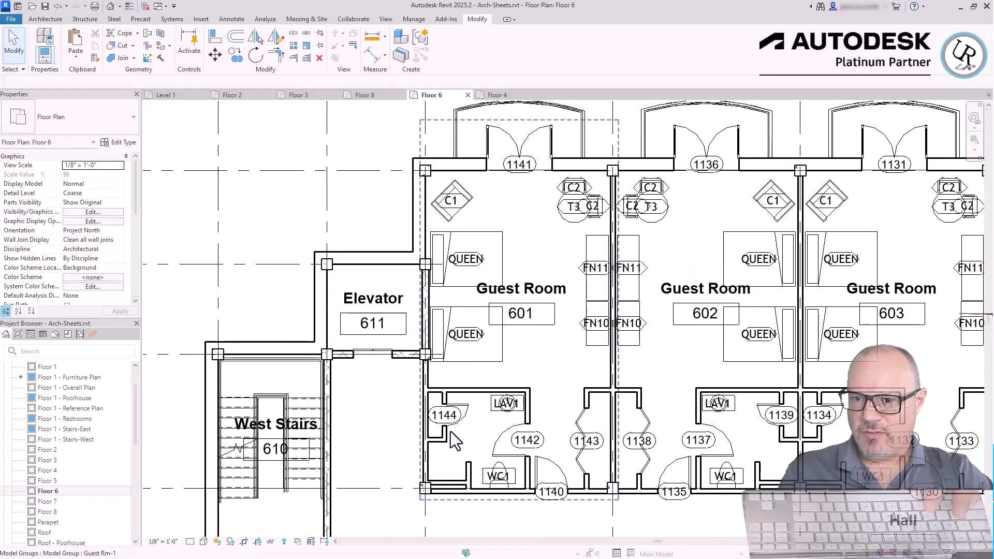
# Open the Floor 7 plan and attach the tag detail group to the Guest Rm-1 model groups in Guest Rooms 701 to 706.
pyautogui.doubleClick(52, 501)
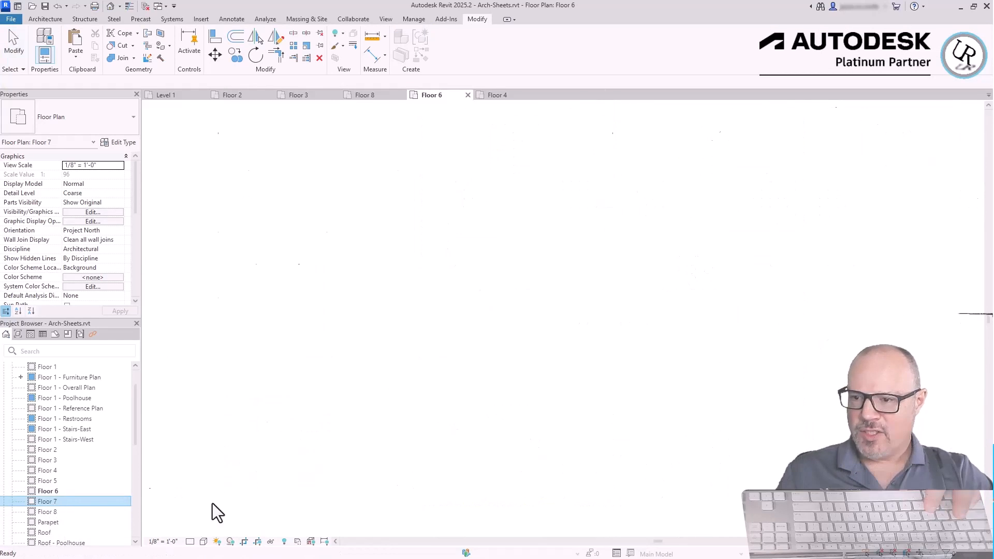
pyautogui.press('z')
pyautogui.press('f')
pyautogui.scroll(2, 296, 221)
pyautogui.moveTo(275, 160); pyautogui.dragTo(880, 378)
pyautogui.click(444, 50)
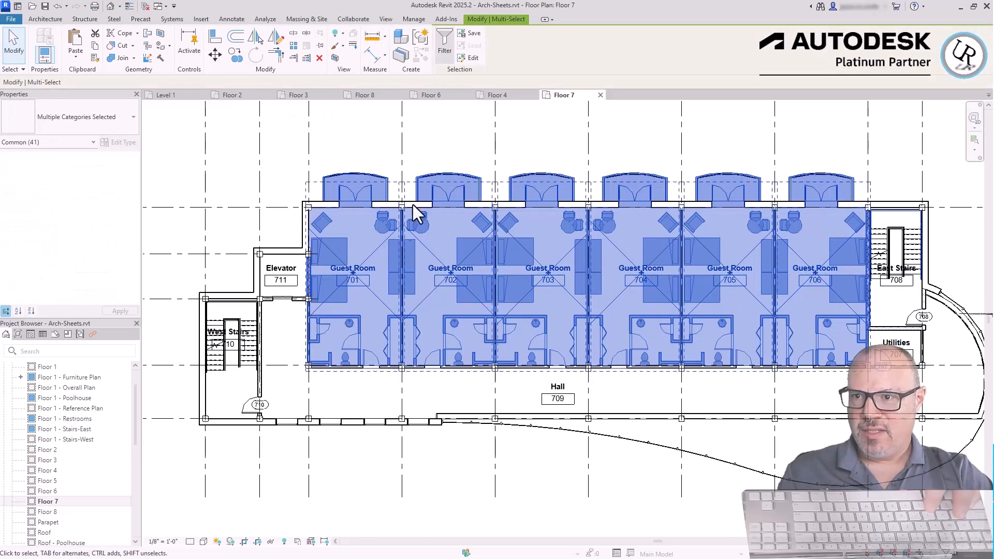
pyautogui.click(563, 234)
pyautogui.click(425, 242)
pyautogui.click(486, 362)
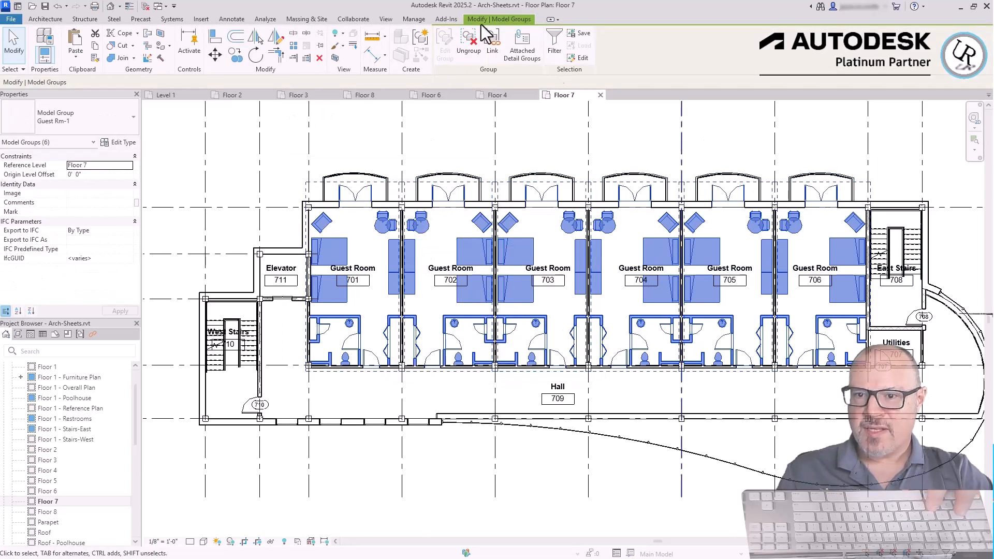
pyautogui.click(522, 52)
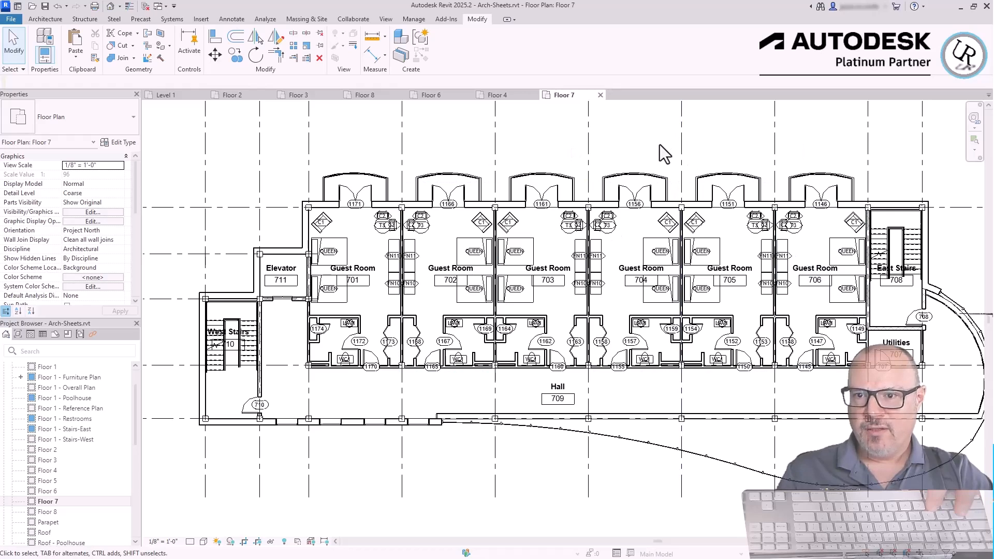
# Ungroup the Guest Rm-1 model group in Guest Room 701.
pyautogui.scroll(3, 446, 324)
pyautogui.scroll(-3, 290, 332)
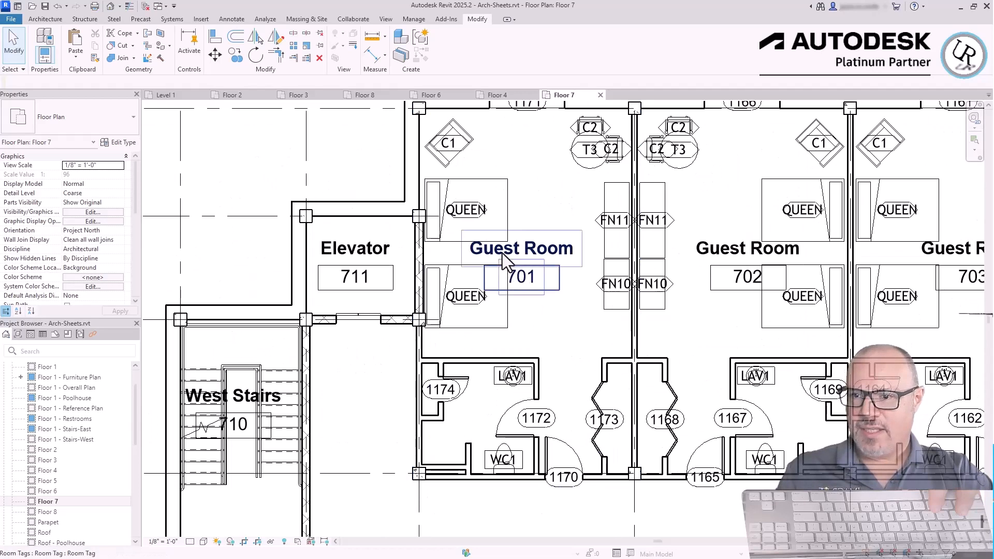
pyautogui.click(515, 210)
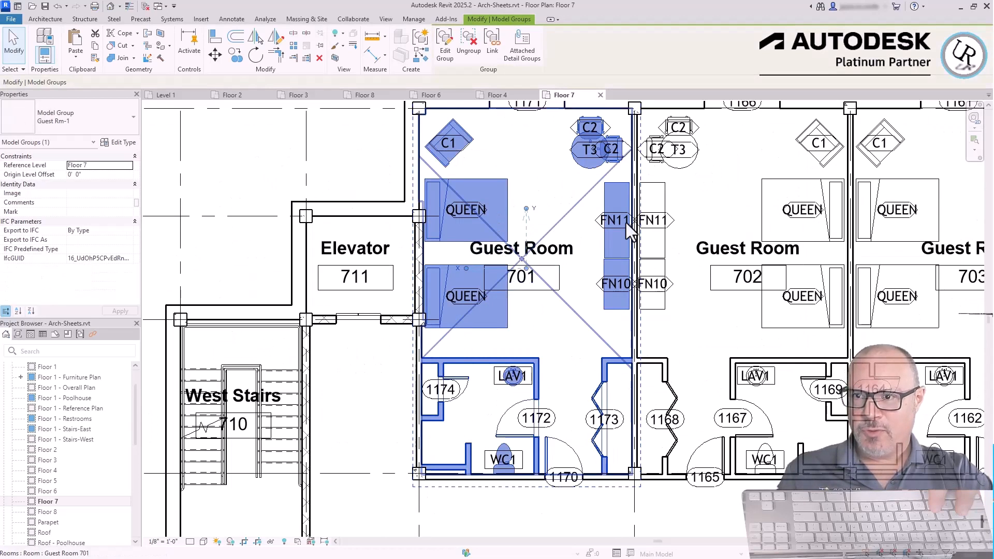
pyautogui.click(341, 152)
pyautogui.click(506, 217)
pyautogui.moveTo(507, 217); pyautogui.dragTo(533, 262, button='middle')
pyautogui.scroll(2, 531, 261)
pyautogui.press('Escape')
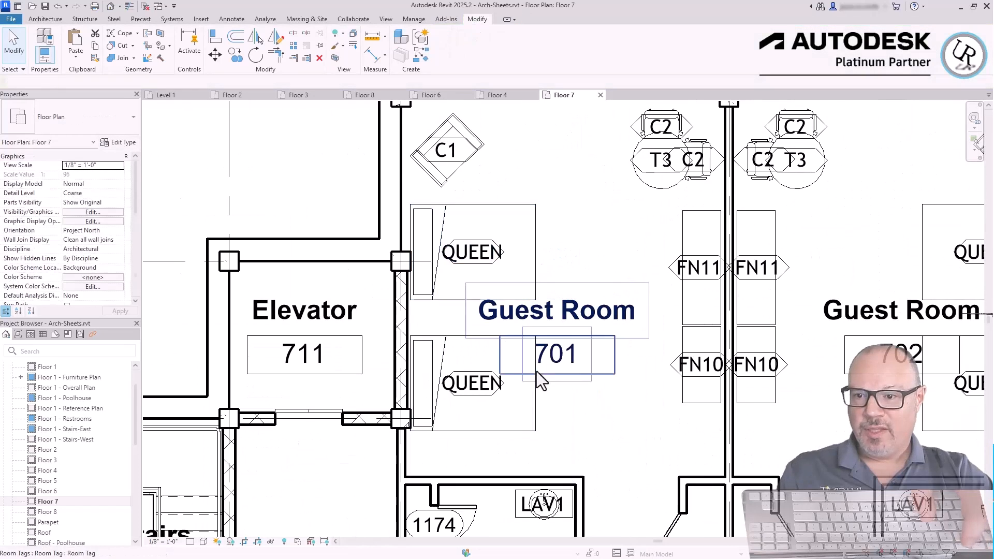
# Move the room tag in Guest Room 701 clear of the beds and delete the lower queen bed.
pyautogui.click(601, 356)
pyautogui.press('Escape')
pyautogui.click(565, 371)
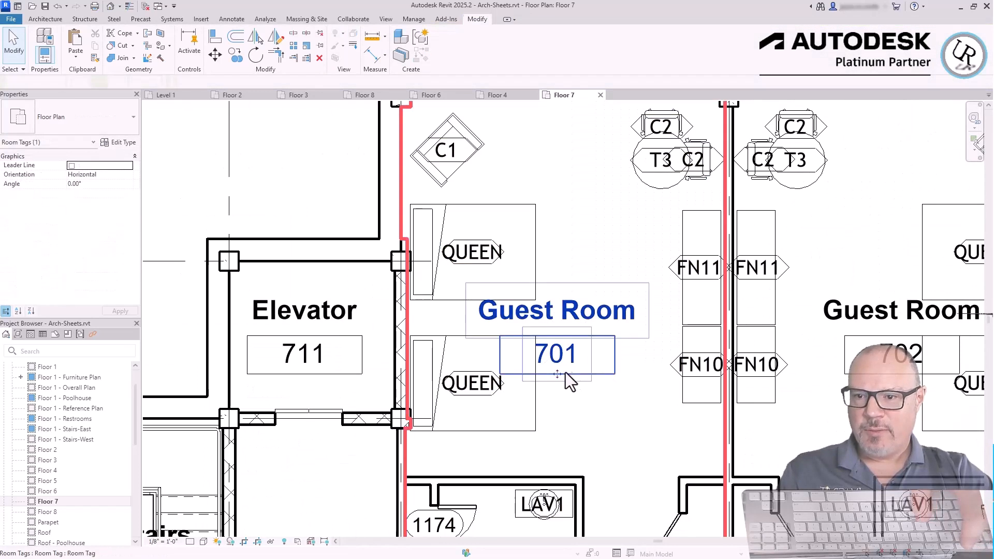
pyautogui.moveTo(605, 409); pyautogui.dragTo(630, 420)
pyautogui.click(526, 395)
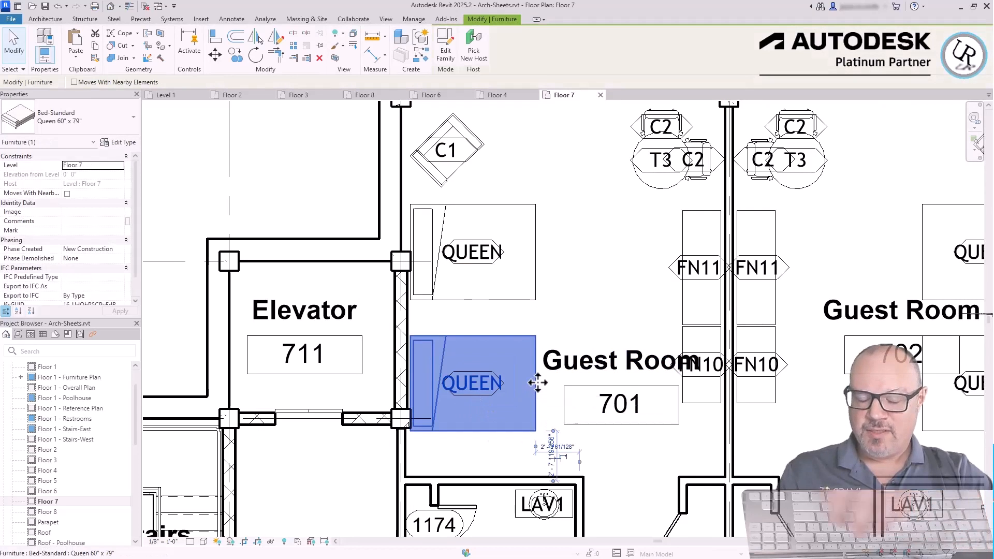
pyautogui.press('Delete')
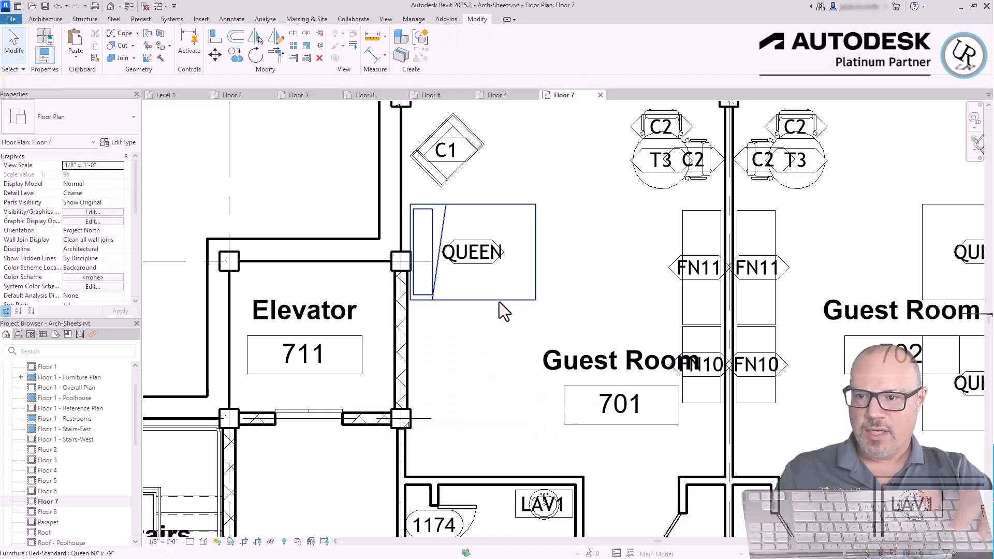
# Move the remaining bed in Guest Room 701 down the wall and change it to the Bed-Standard Twin 38" x 75" type.
pyautogui.moveTo(499, 304); pyautogui.dragTo(500, 369)
pyautogui.click(83, 117)
pyautogui.scroll(1, 78, 176)
pyautogui.click(62, 214)
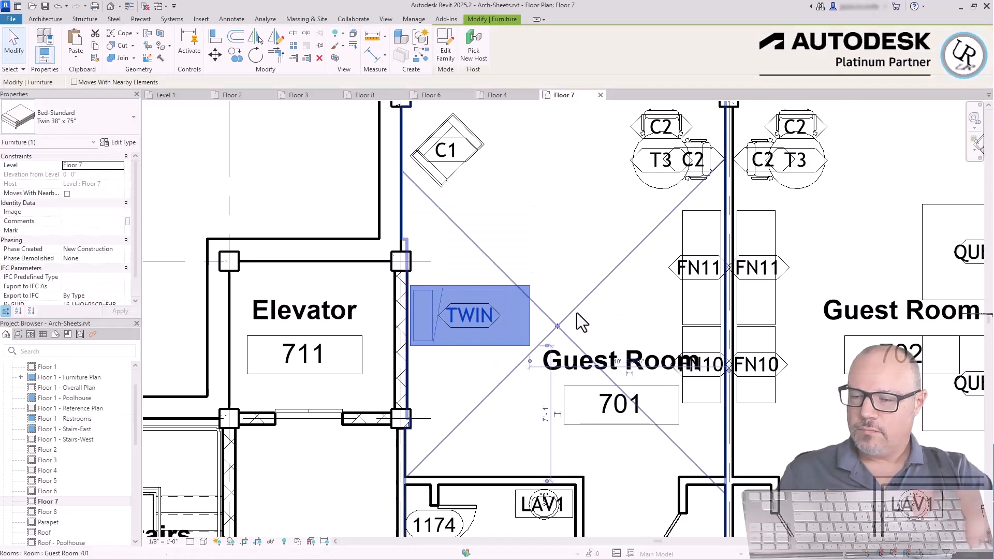
pyautogui.click(577, 313)
# Delete the armchair, the round table with its chairs, and the FN11 and FN10 furniture along the partition in Guest Room 701.
pyautogui.scroll(-1, 513, 202)
pyautogui.moveTo(514, 201); pyautogui.dragTo(539, 253, button='middle')
pyautogui.click(480, 217)
pyautogui.press('Delete')
pyautogui.click(694, 228)
pyautogui.press('Delete')
pyautogui.click(701, 290)
pyautogui.press('Delete')
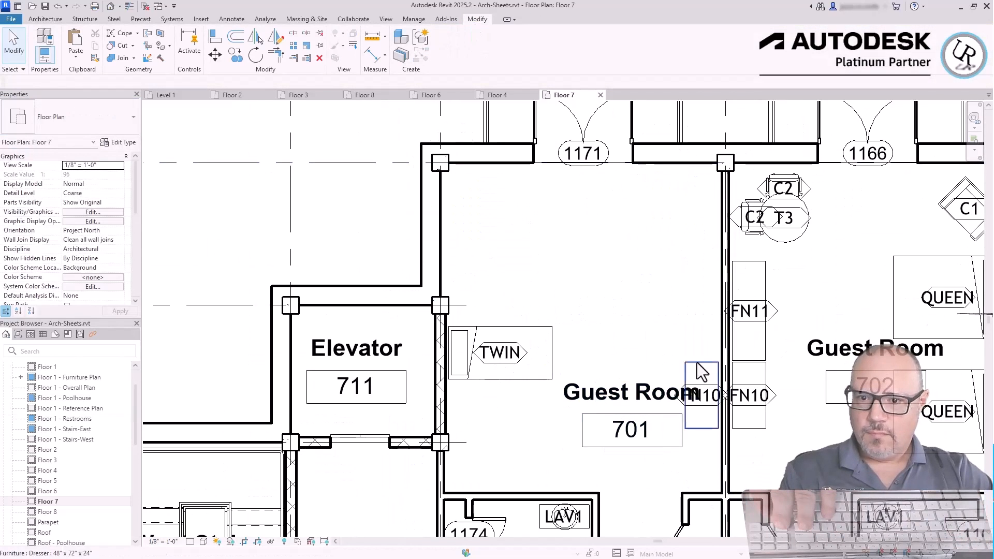
pyautogui.click(698, 372)
pyautogui.press('Delete')
pyautogui.scroll(-2, 594, 297)
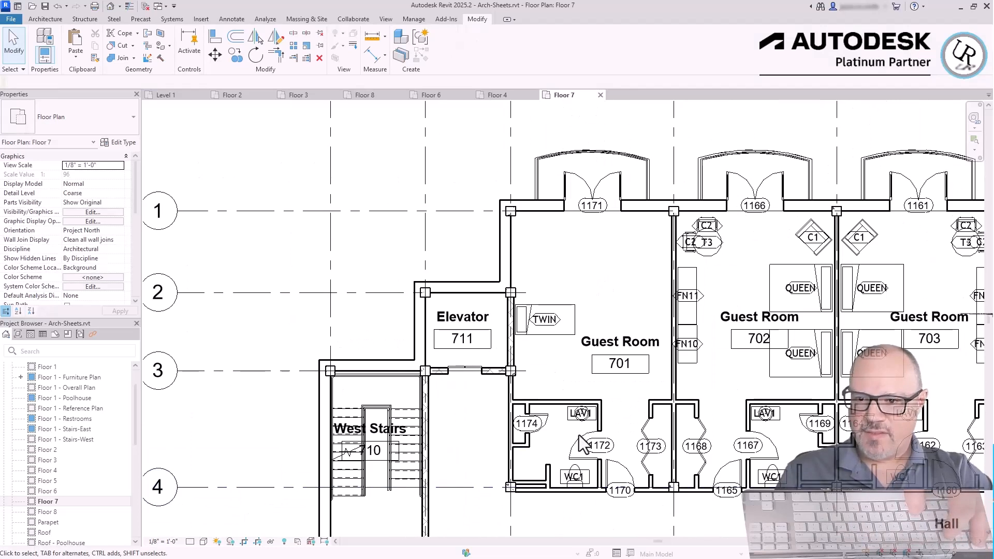
pyautogui.moveTo(419, 224); pyautogui.dragTo(282, 174, button='middle')
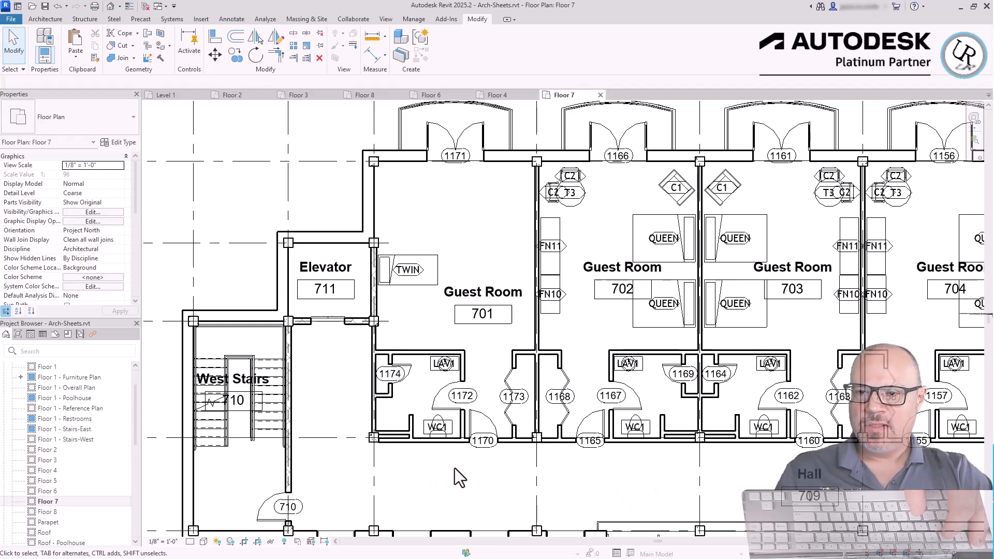
# Examine the Room Bounding setting of the wall between Guest Rooms 701 and 702 and of the upper bathroom wall in 701.
pyautogui.scroll(3, 422, 341)
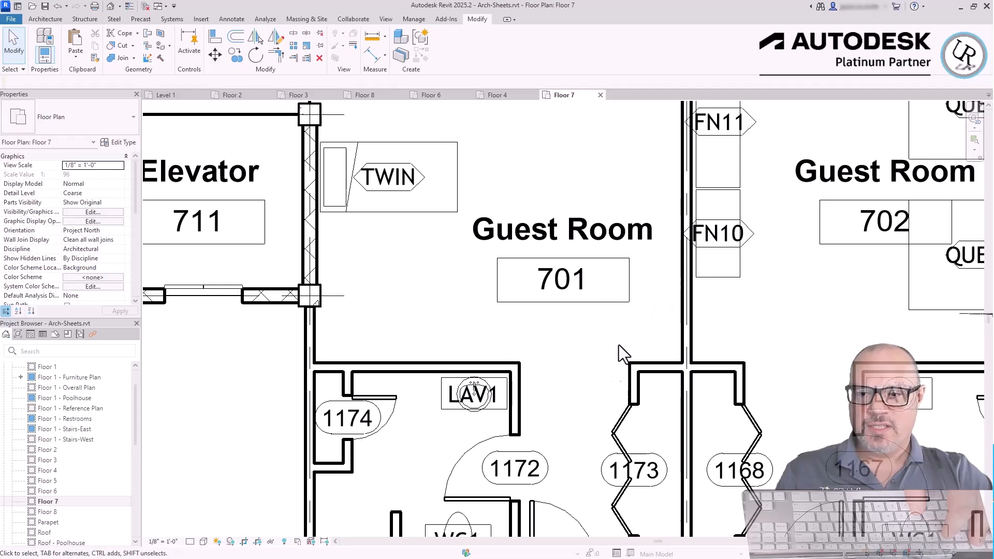
pyautogui.click(687, 328)
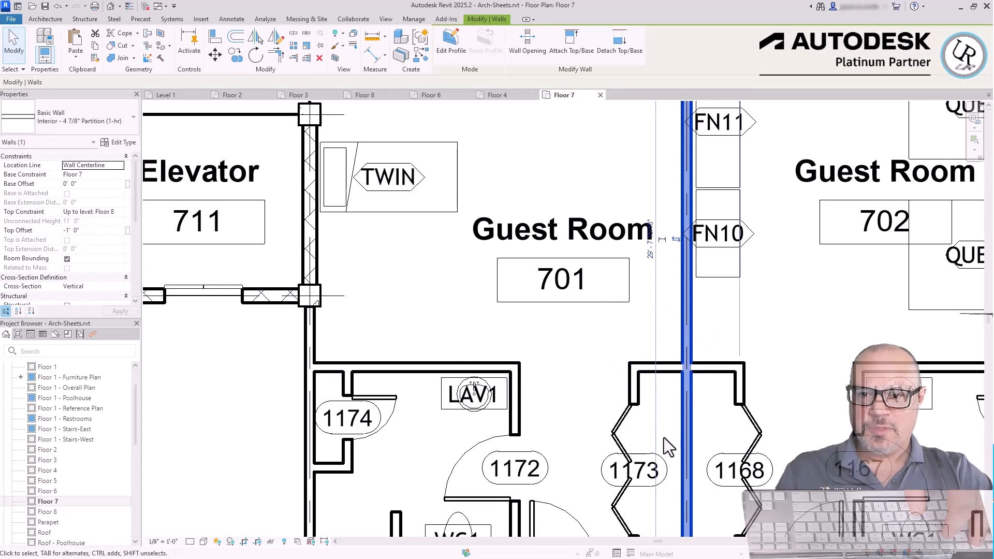
pyautogui.click(644, 314)
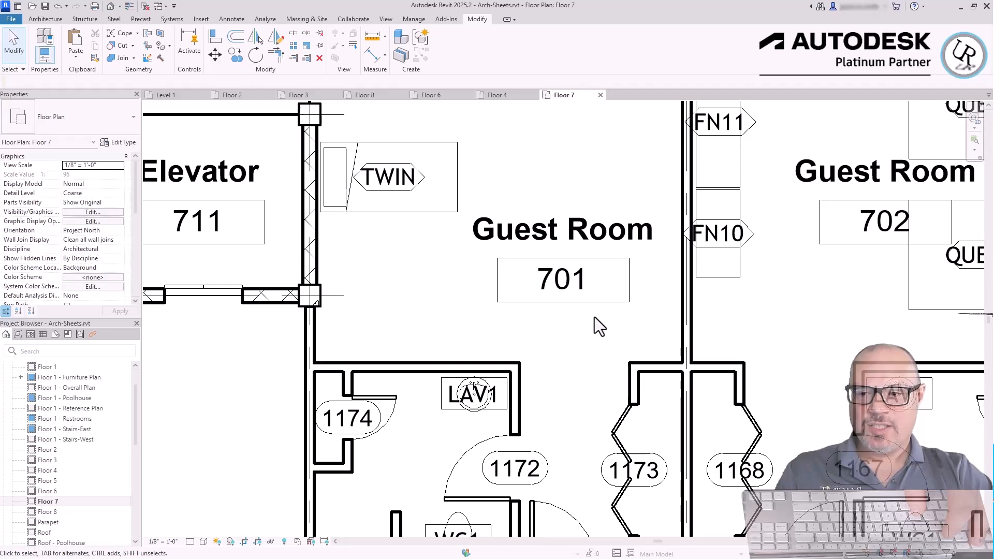
pyautogui.scroll(3, 430, 340)
pyautogui.click(401, 337)
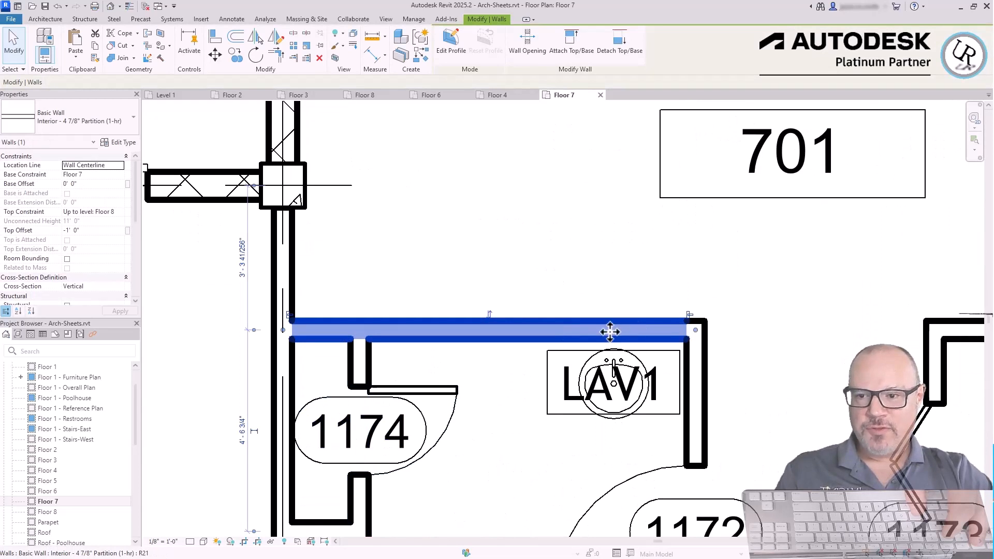
pyautogui.click(533, 287)
pyautogui.scroll(-3, 532, 288)
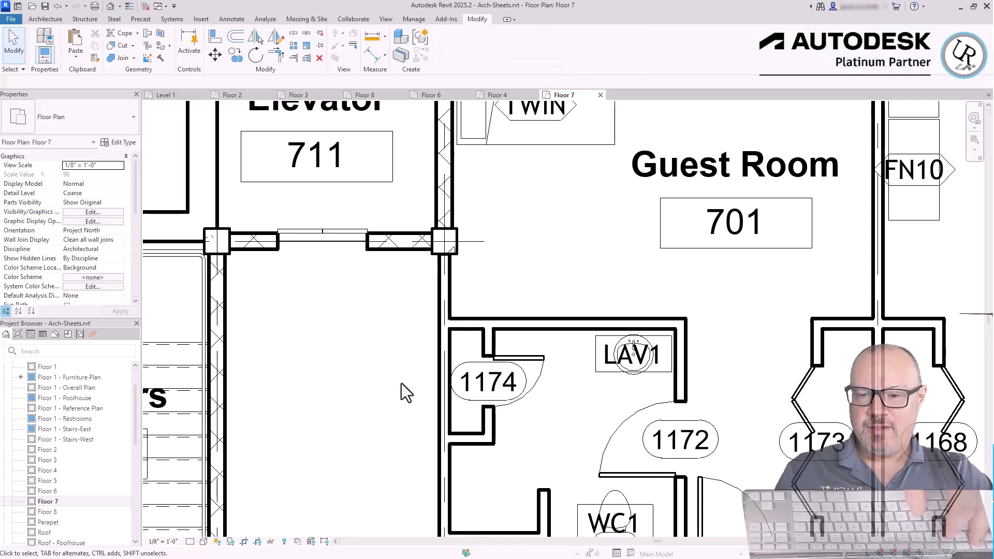
pyautogui.scroll(-1, 398, 384)
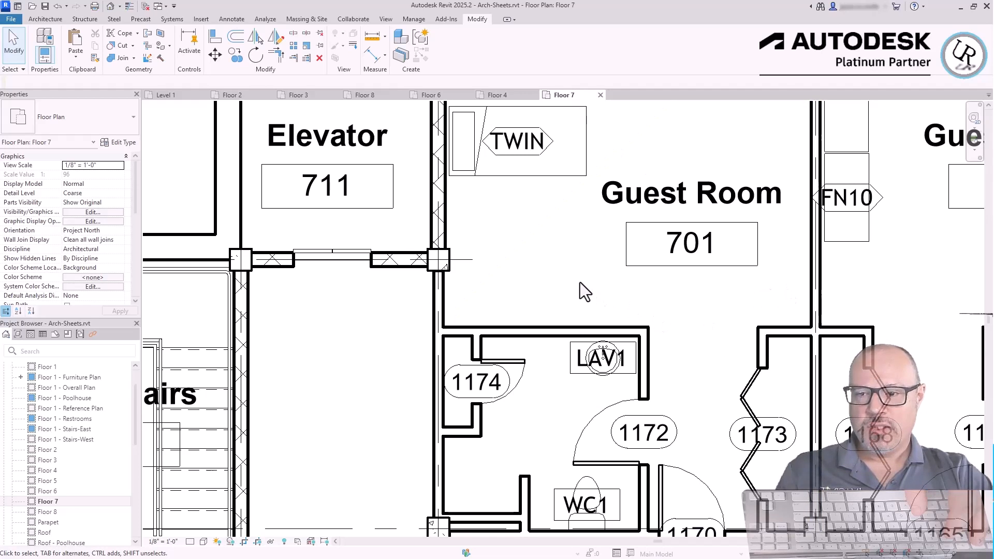
pyautogui.scroll(-3, 516, 402)
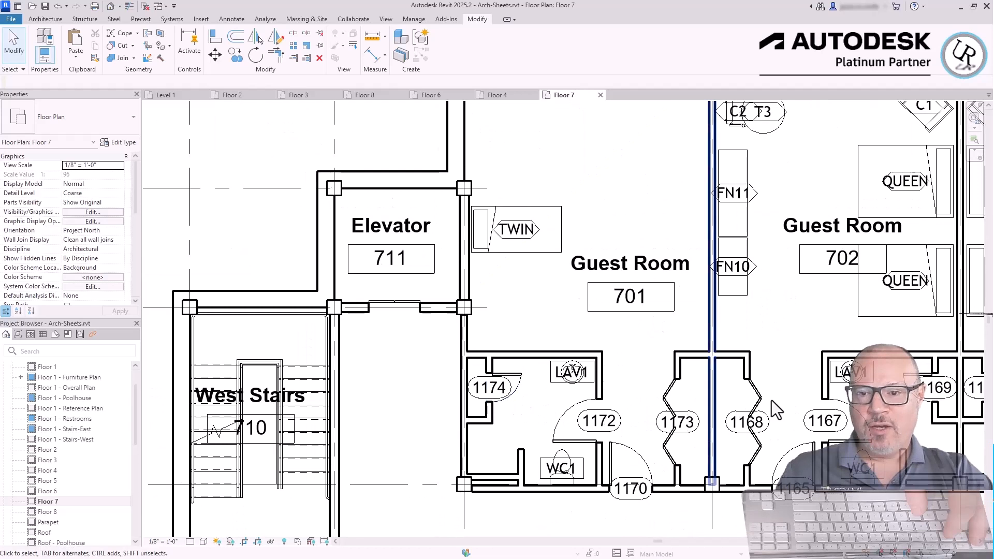
# Review the wall shared by Guest Rooms 701 and 702 and the furniture layouts along Floor 7 through Guest Room 706.
pyautogui.scroll(2, 771, 264)
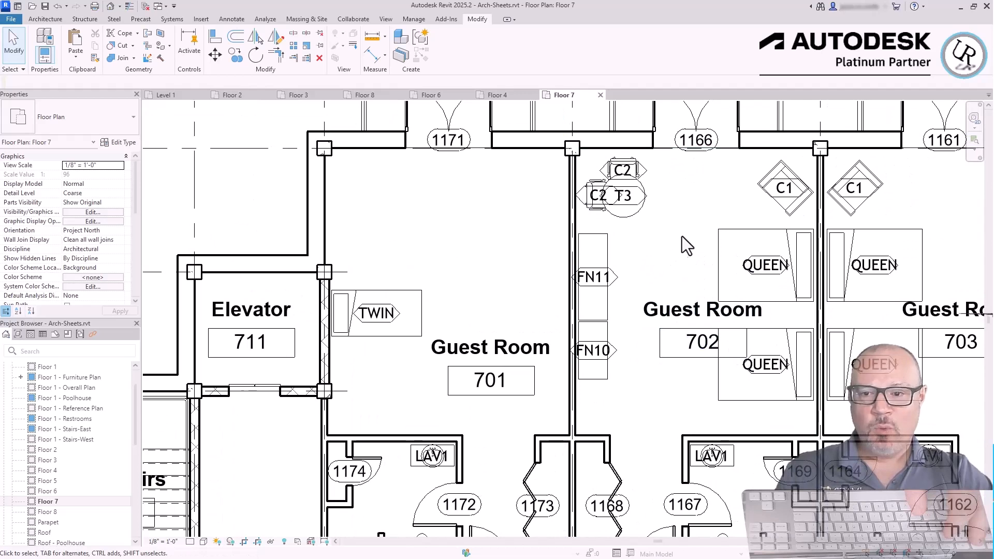
pyautogui.scroll(2, 570, 231)
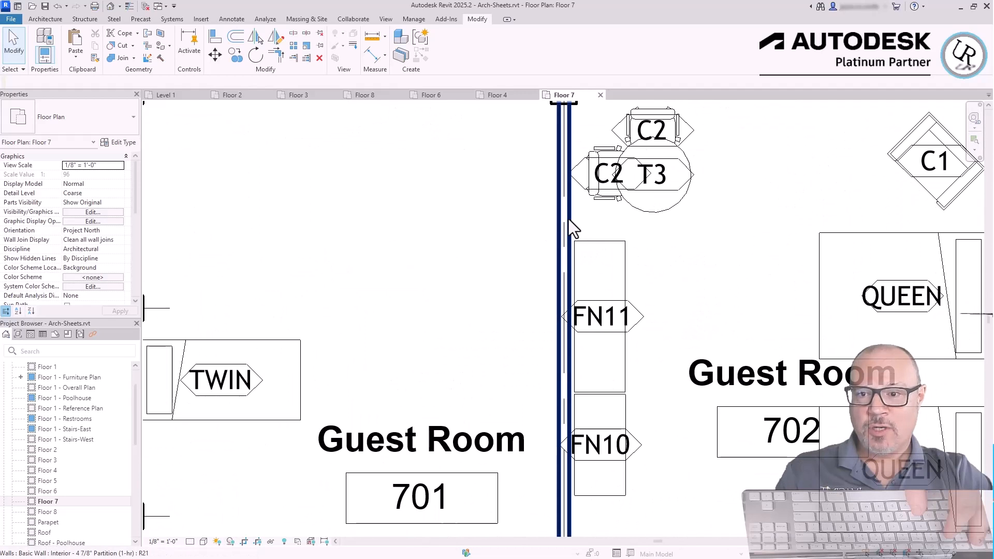
pyautogui.click(565, 219)
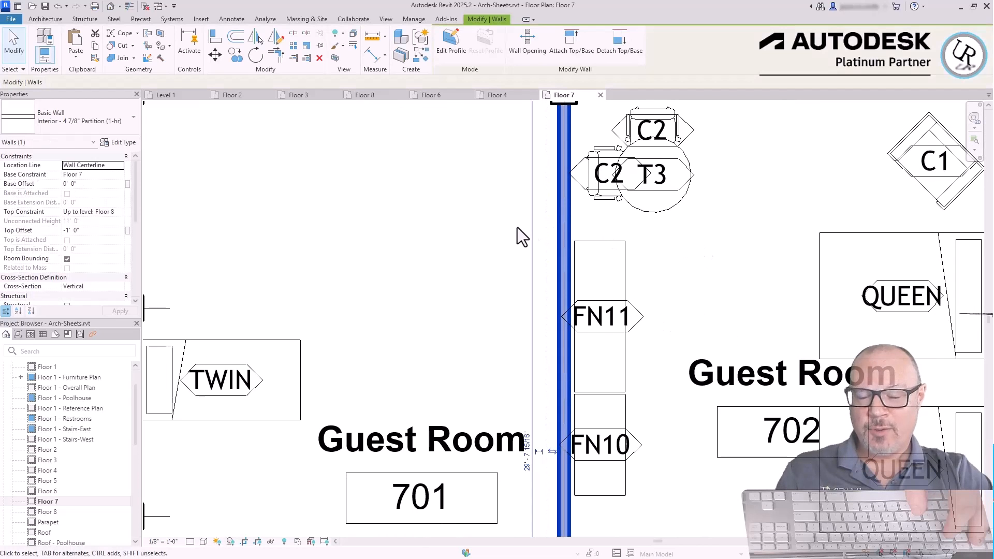
pyautogui.click(754, 247)
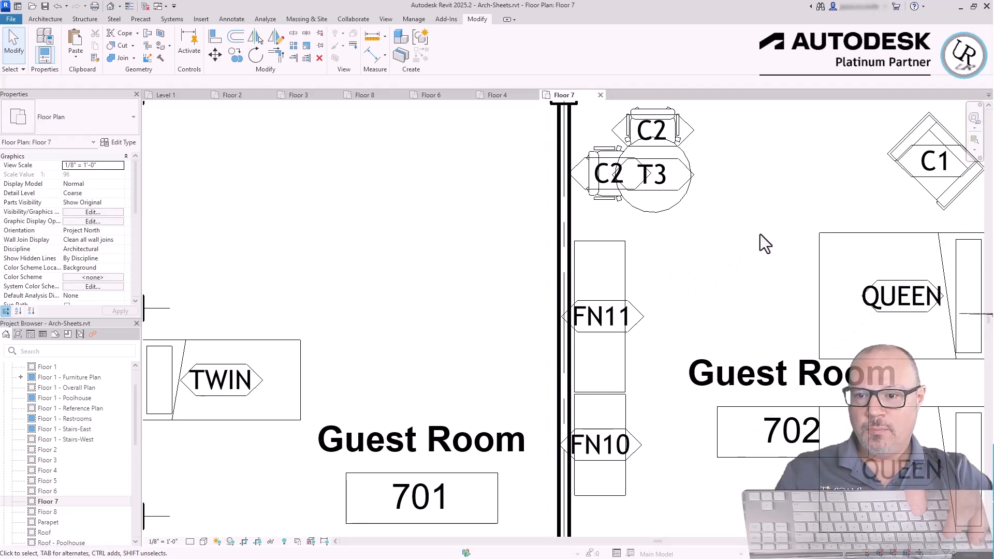
pyautogui.scroll(-3, 673, 176)
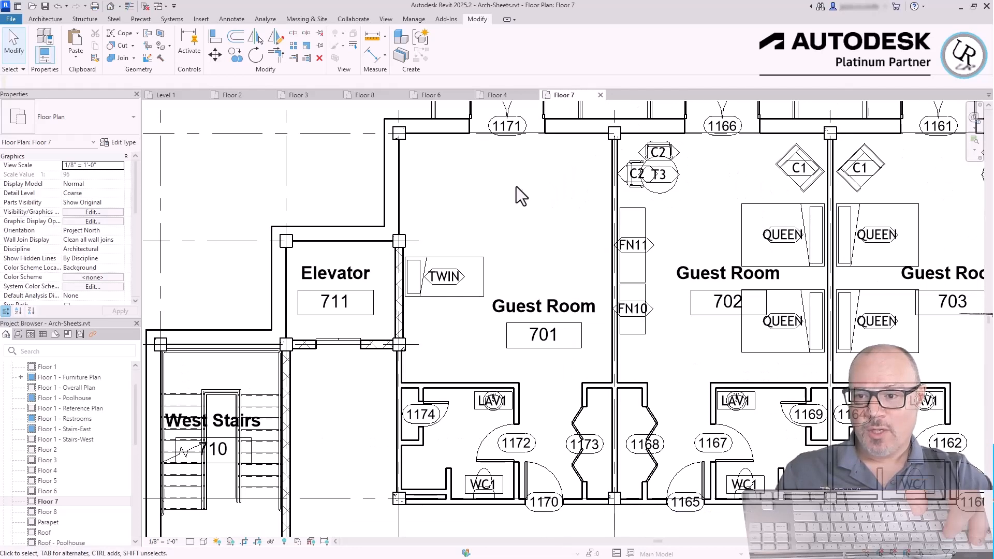
pyautogui.moveTo(525, 191); pyautogui.dragTo(207, 197, button='middle')
pyautogui.moveTo(810, 247); pyautogui.dragTo(411, 289, button='middle')
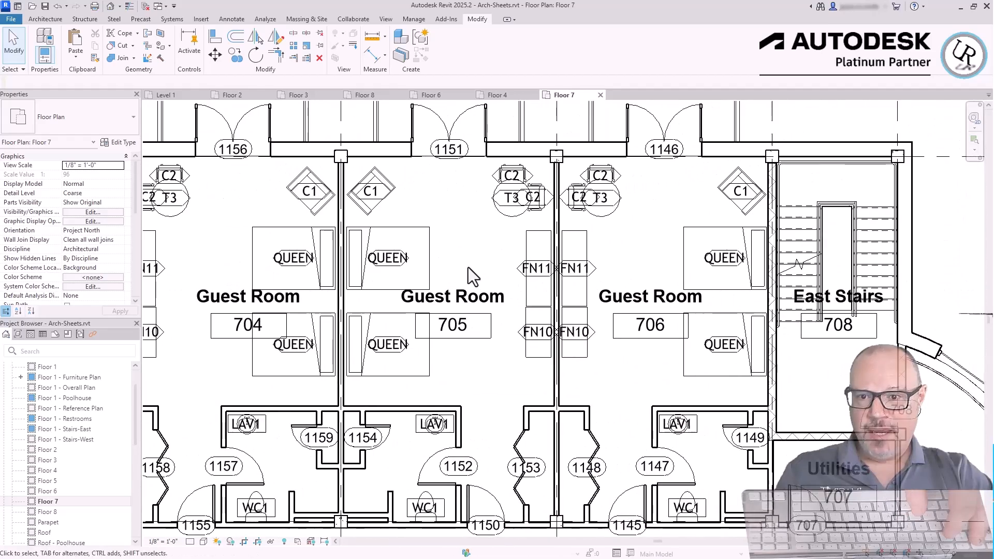
pyautogui.moveTo(627, 299); pyautogui.dragTo(668, 265, button='middle')
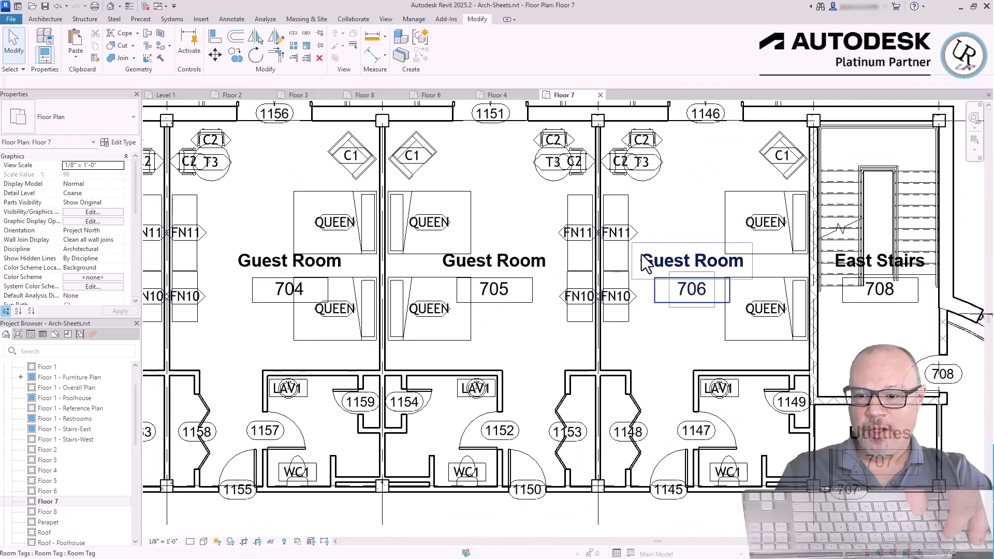